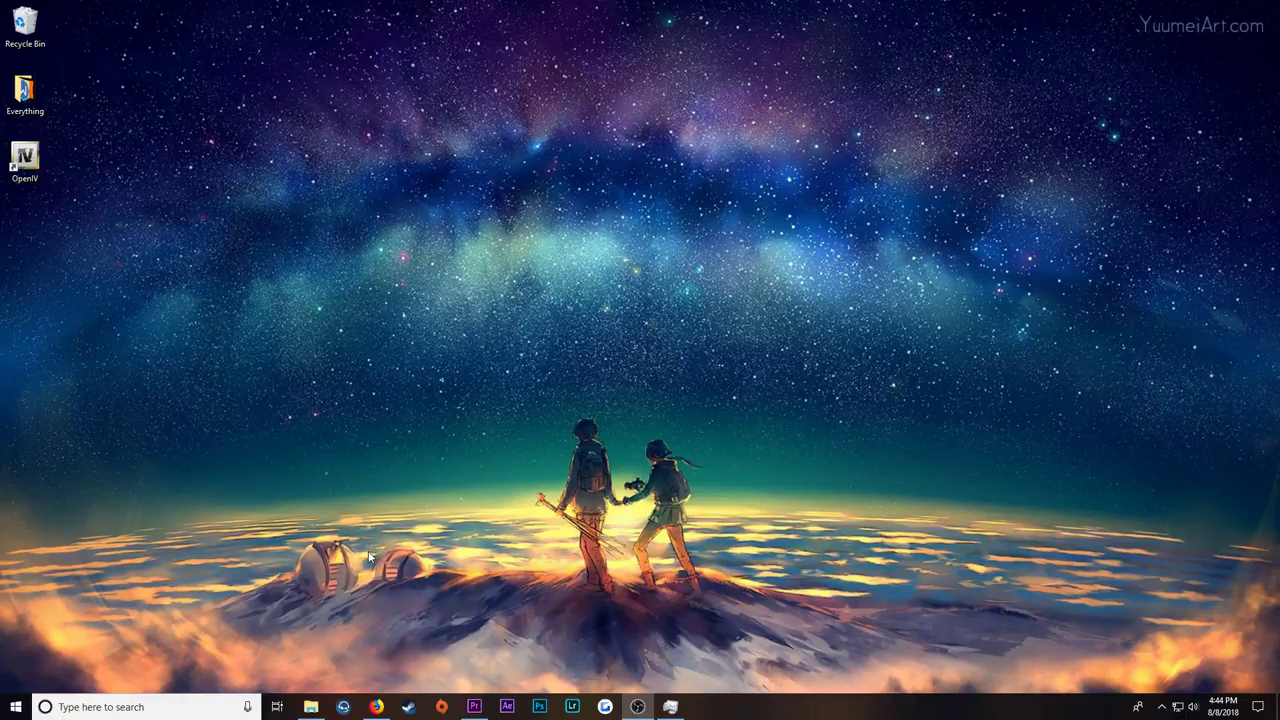
# Step: Switch to Firefox with the YouTube live dashboard, and open the streaming account's own channel page
pyautogui.click(376, 707)
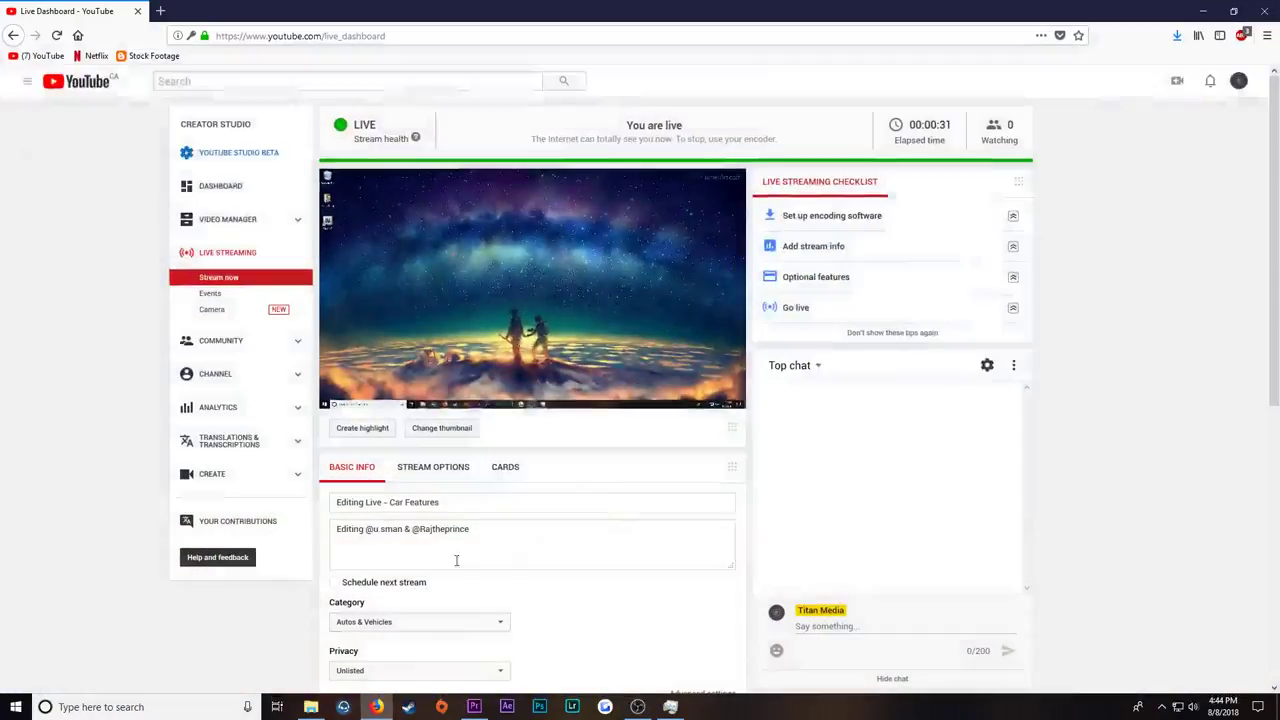
pyautogui.click(369, 397)
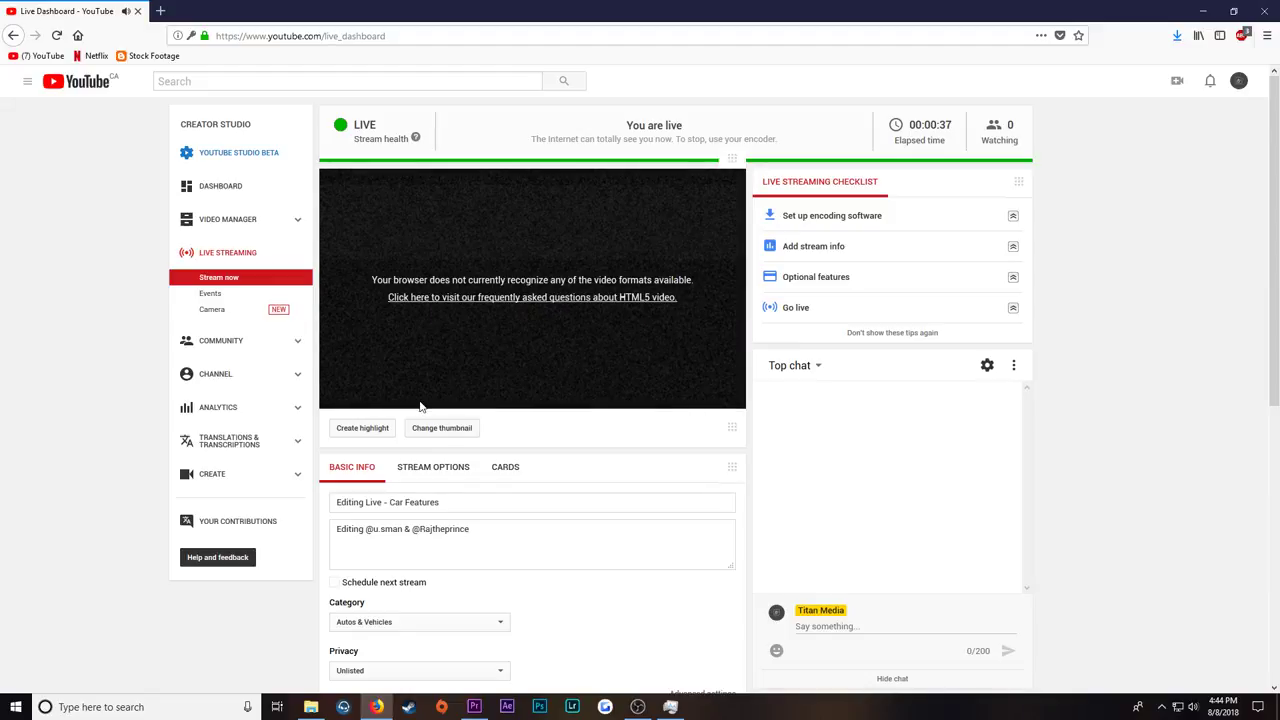
pyautogui.click(1239, 80)
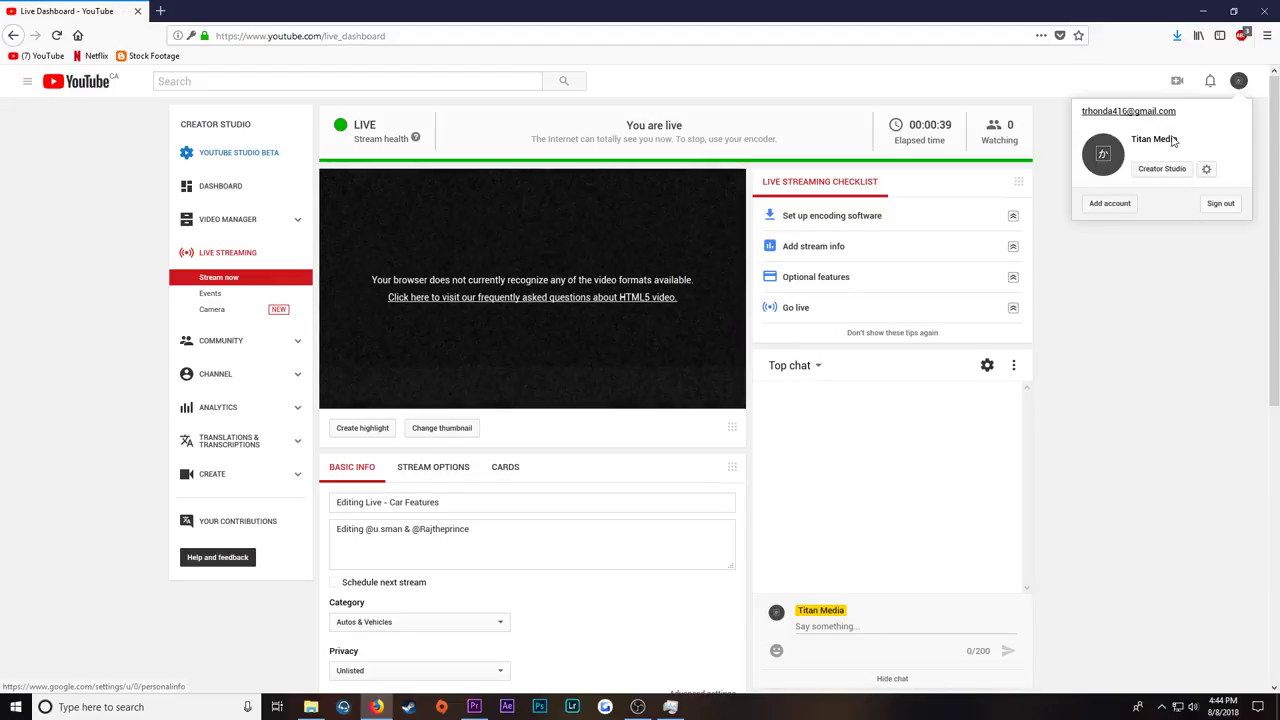
pyautogui.click(1115, 155)
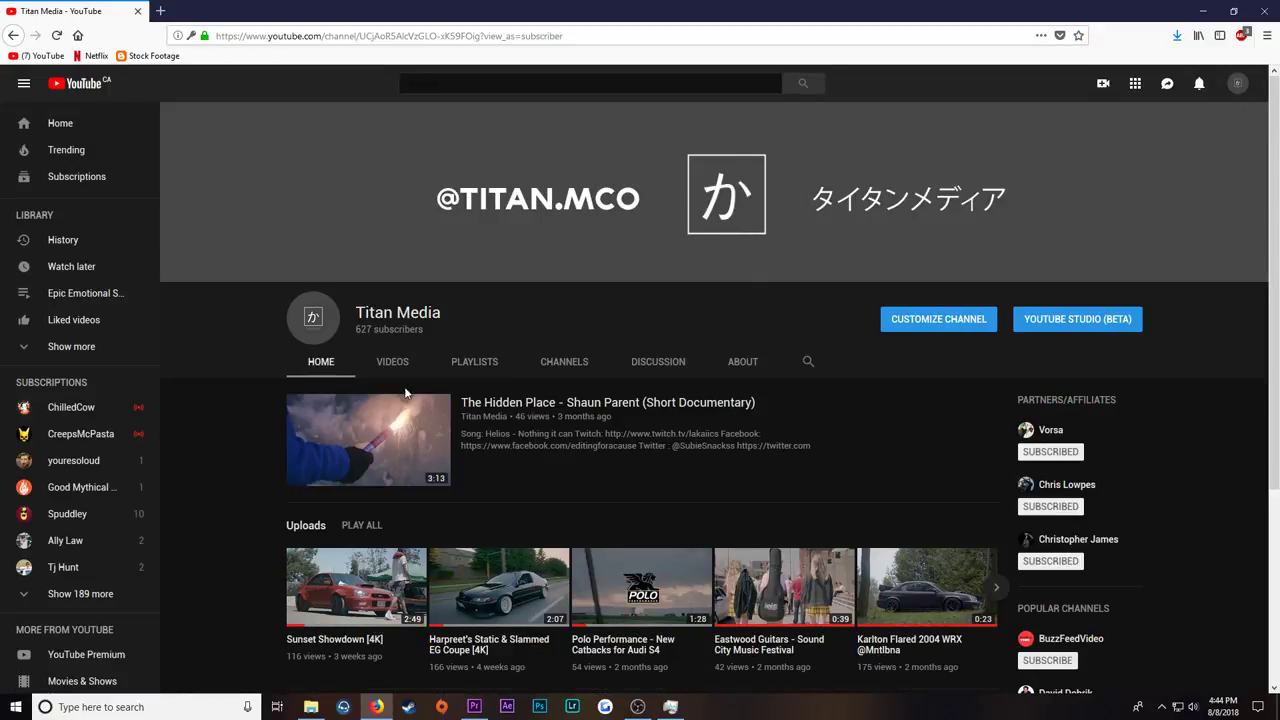
# Step: Look through the channel's home page and its list of uploaded videos
pyautogui.click(392, 362)
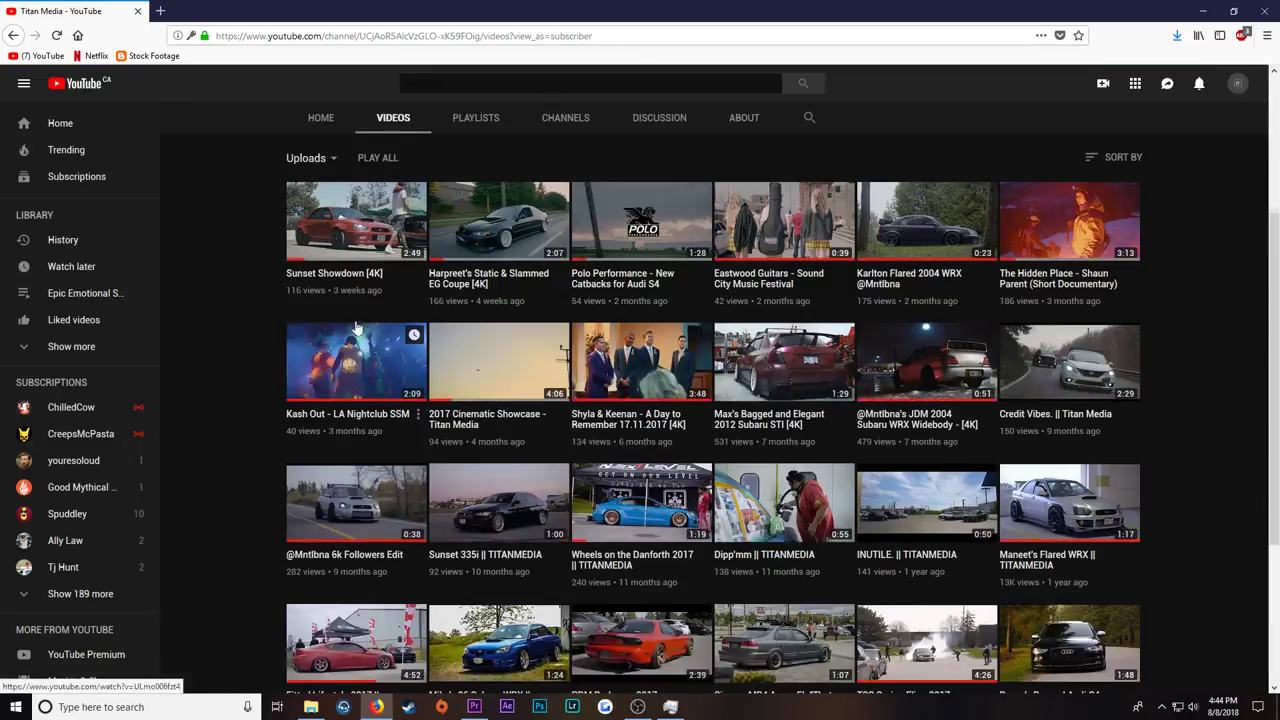
pyautogui.scroll(5, 414, 335)
pyautogui.click(330, 352)
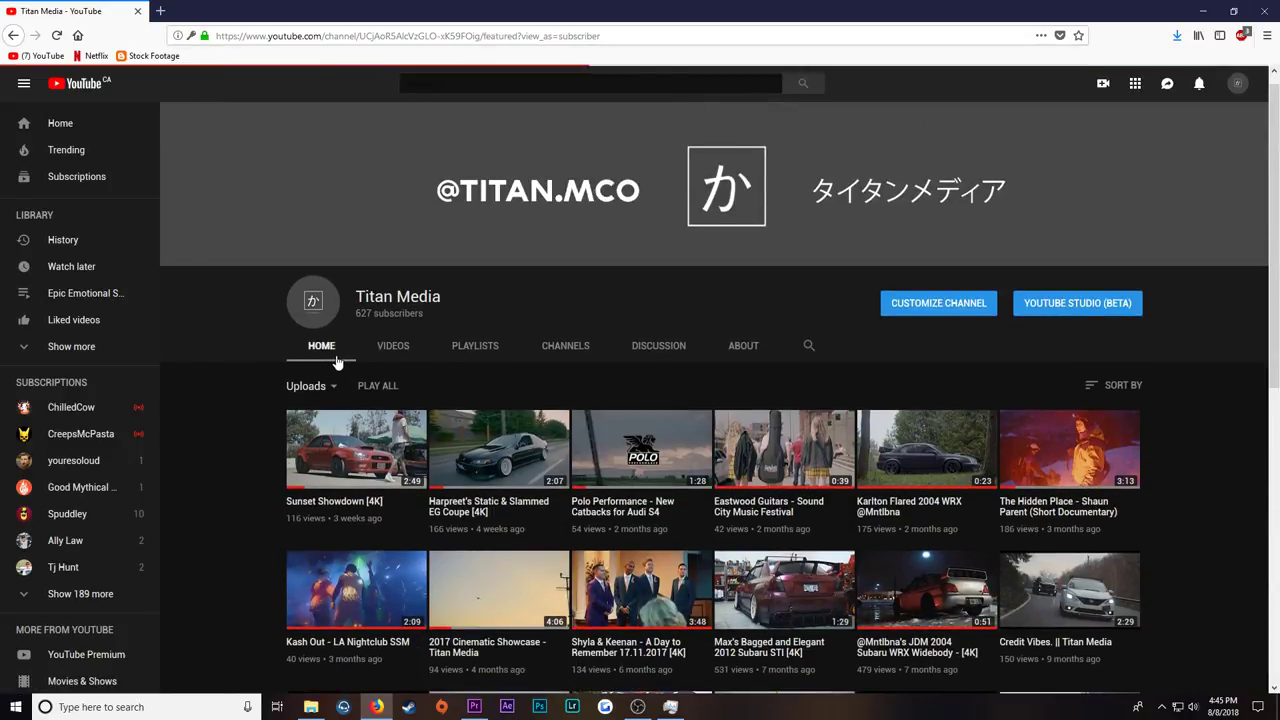
pyautogui.scroll(-3, 359, 383)
pyautogui.scroll(1, 375, 390)
pyautogui.scroll(3, 377, 398)
pyautogui.scroll(-2, 617, 365)
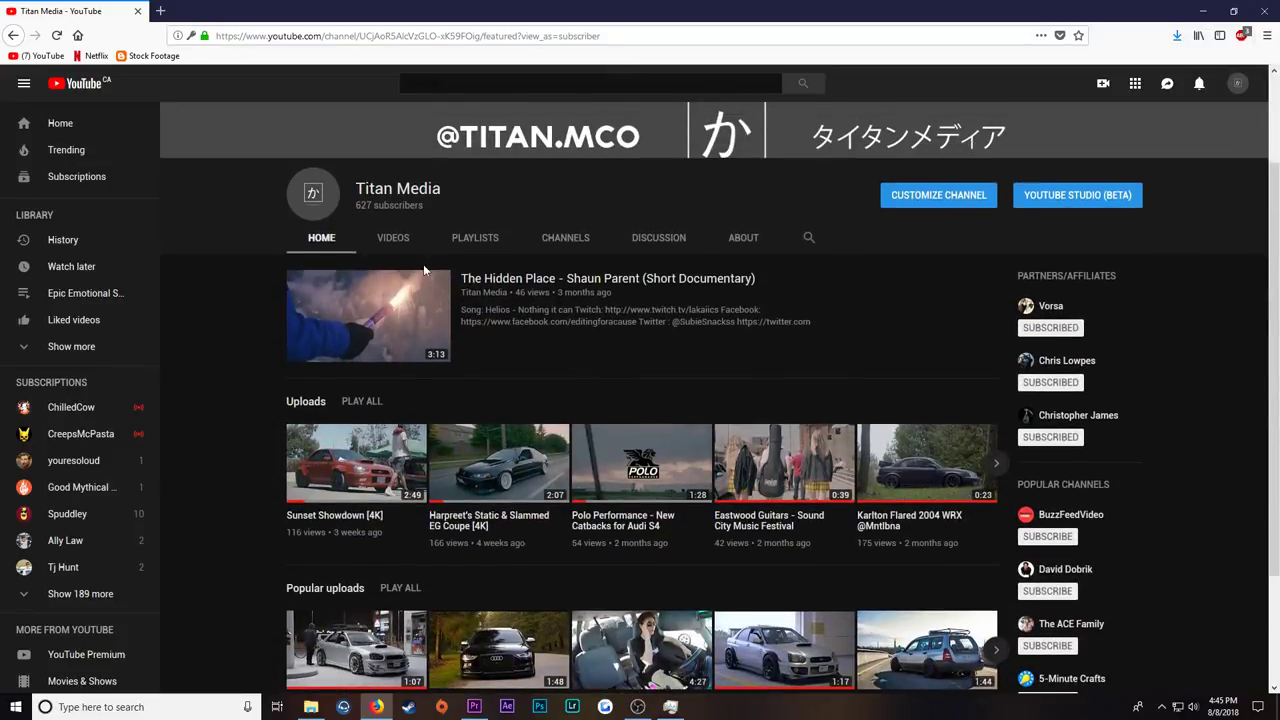
pyautogui.click(393, 230)
pyautogui.scroll(2, 837, 340)
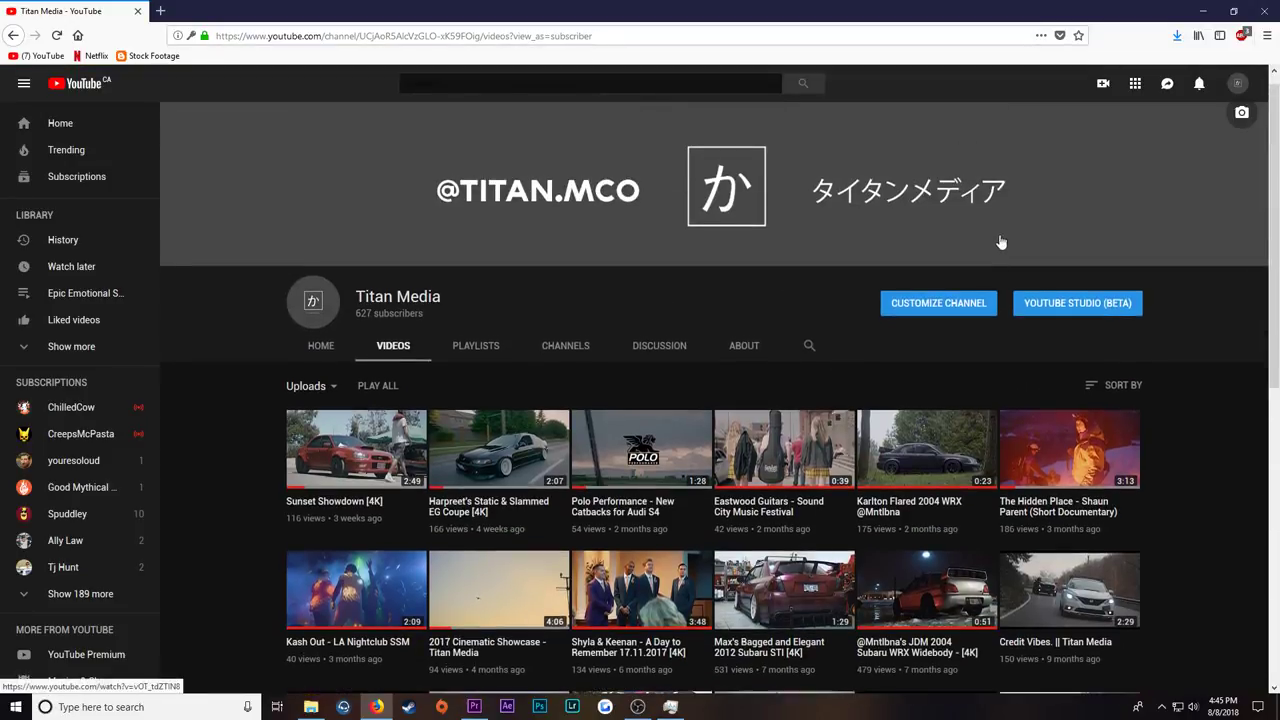
pyautogui.click(631, 352)
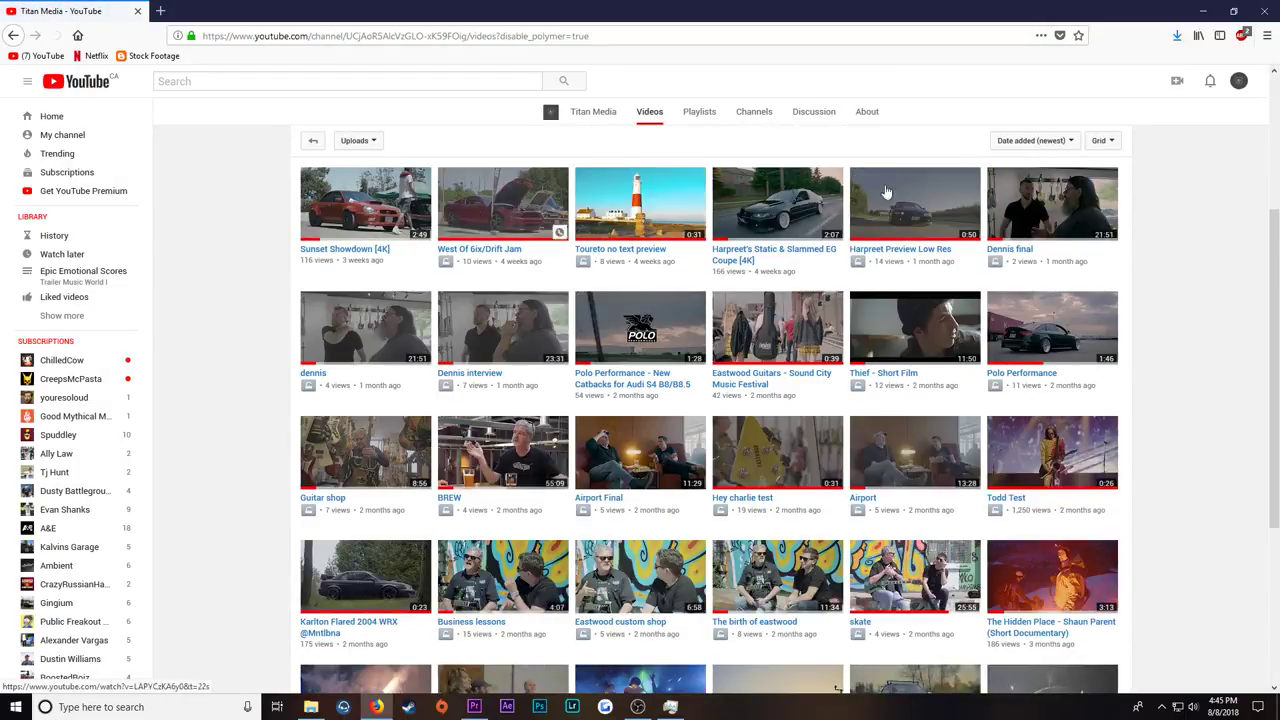
pyautogui.scroll(2, 800, 280)
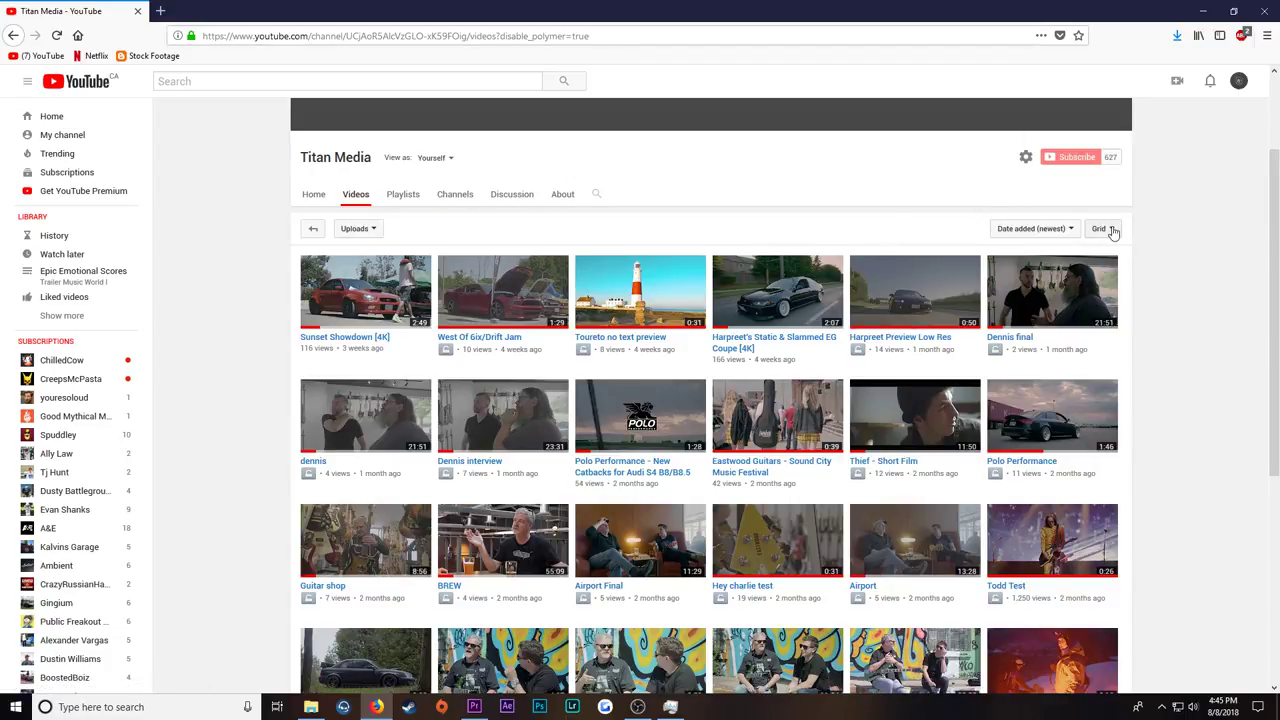
# Step: Return to the YouTube live dashboard and dismiss the offer to save the login
pyautogui.click(1238, 80)
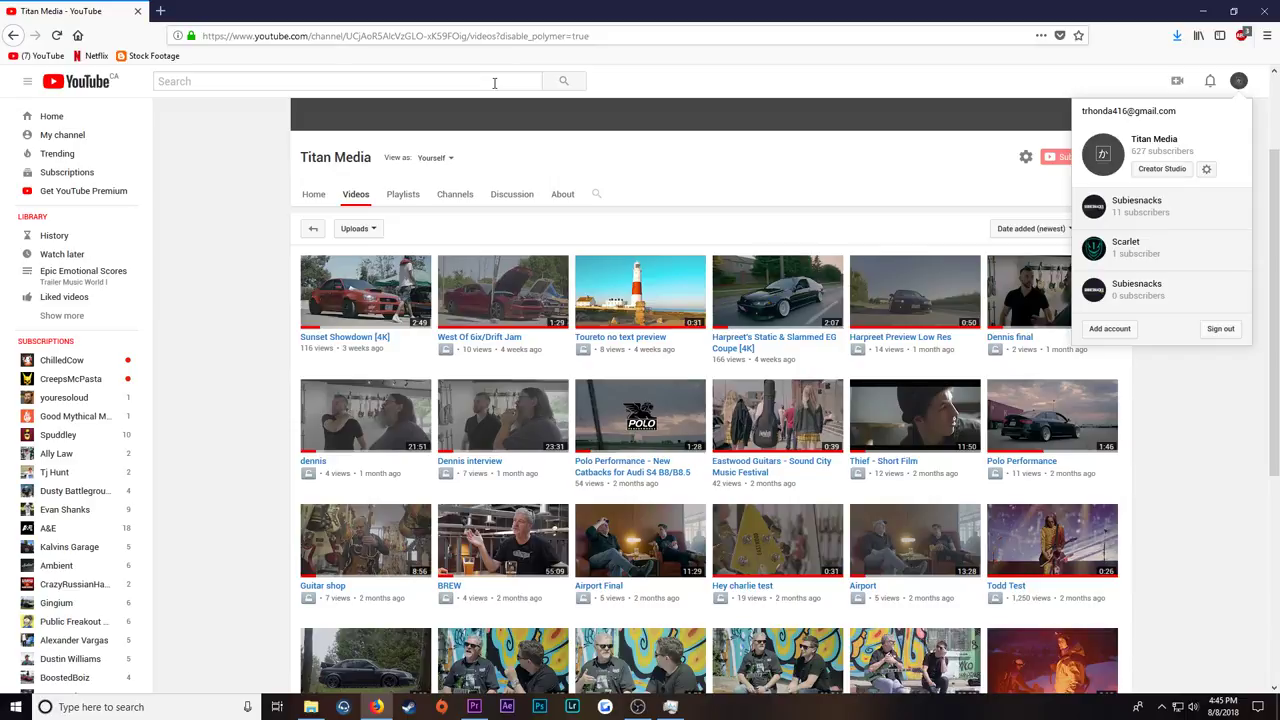
pyautogui.click(578, 36)
pyautogui.write('youtube.co')
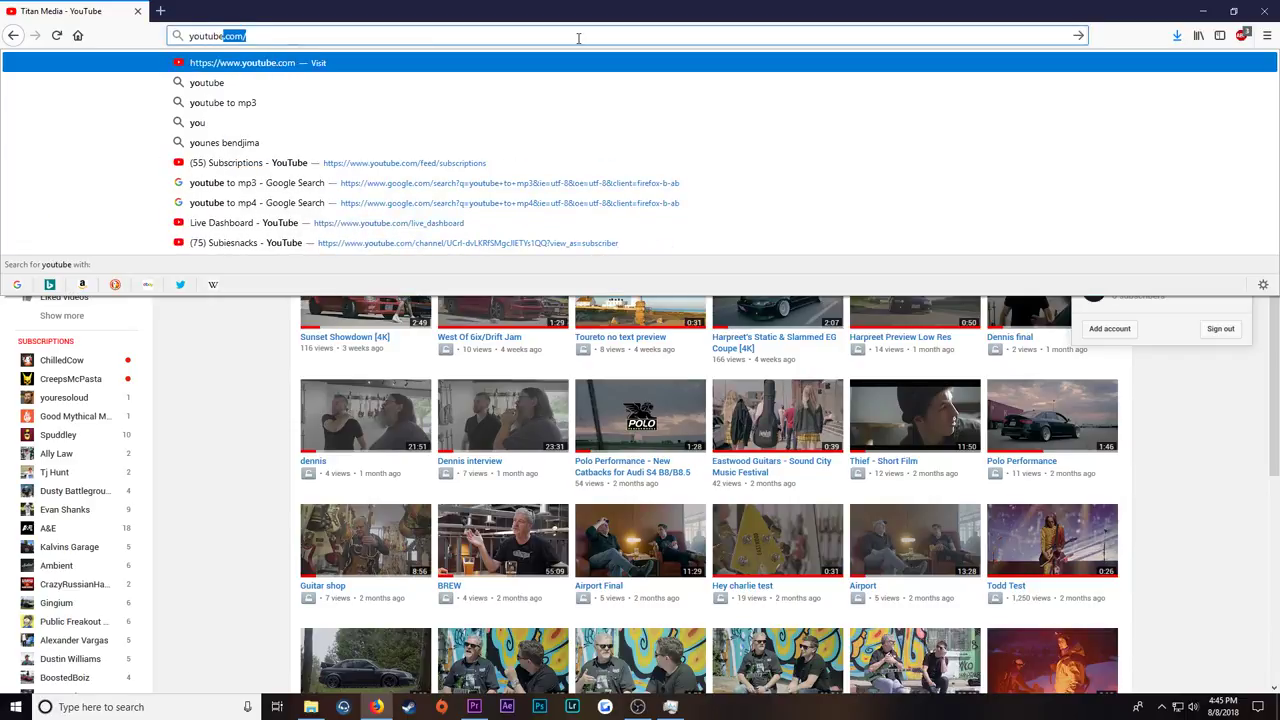
pyautogui.write('m/')
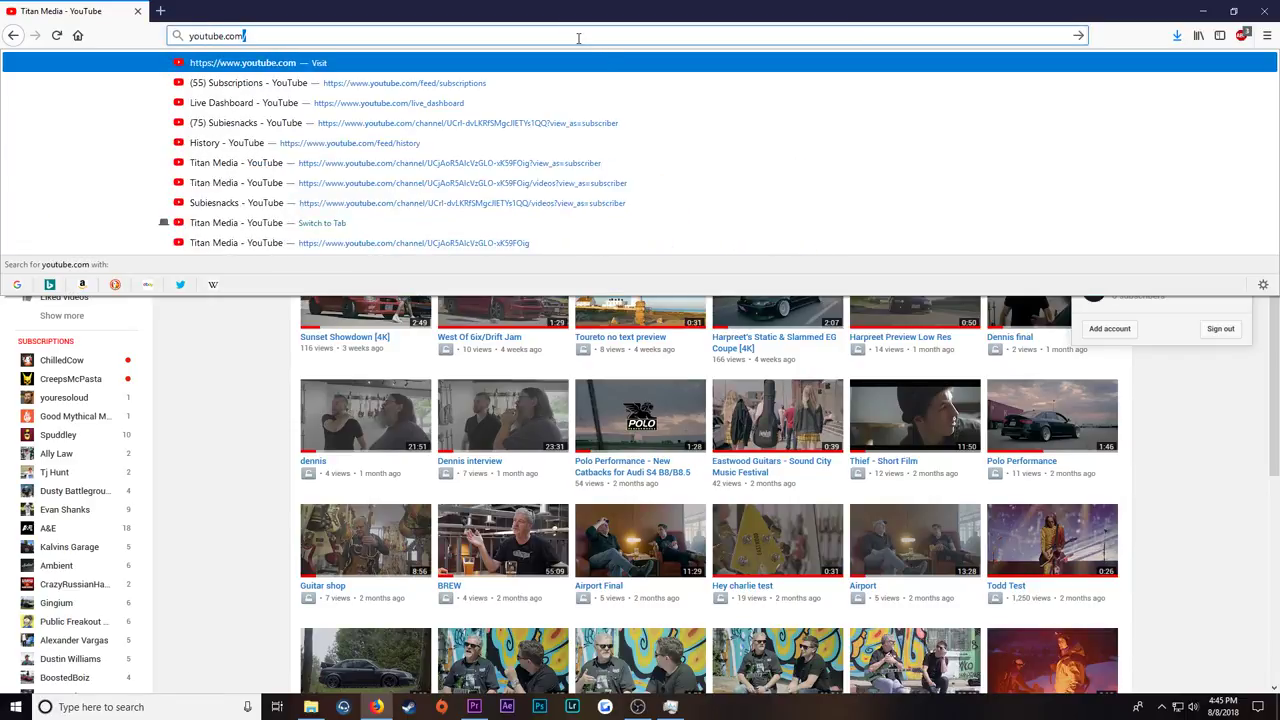
pyautogui.click(517, 103)
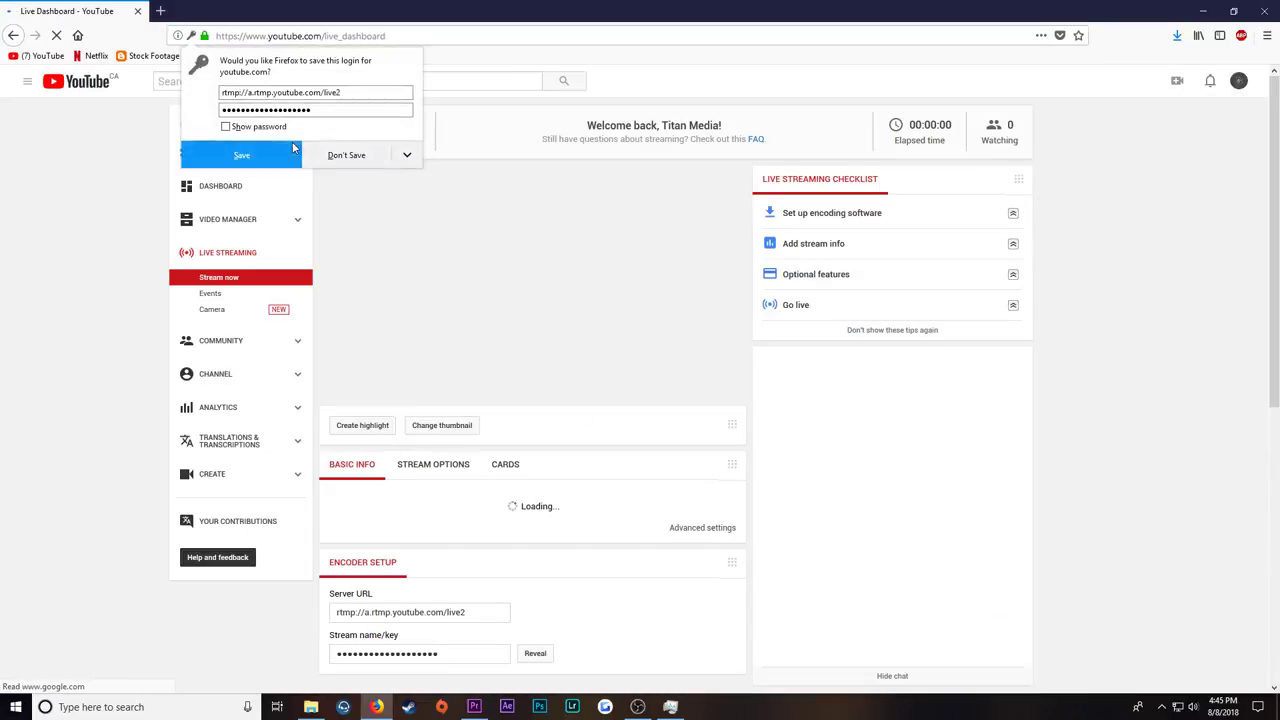
pyautogui.click(18, 300)
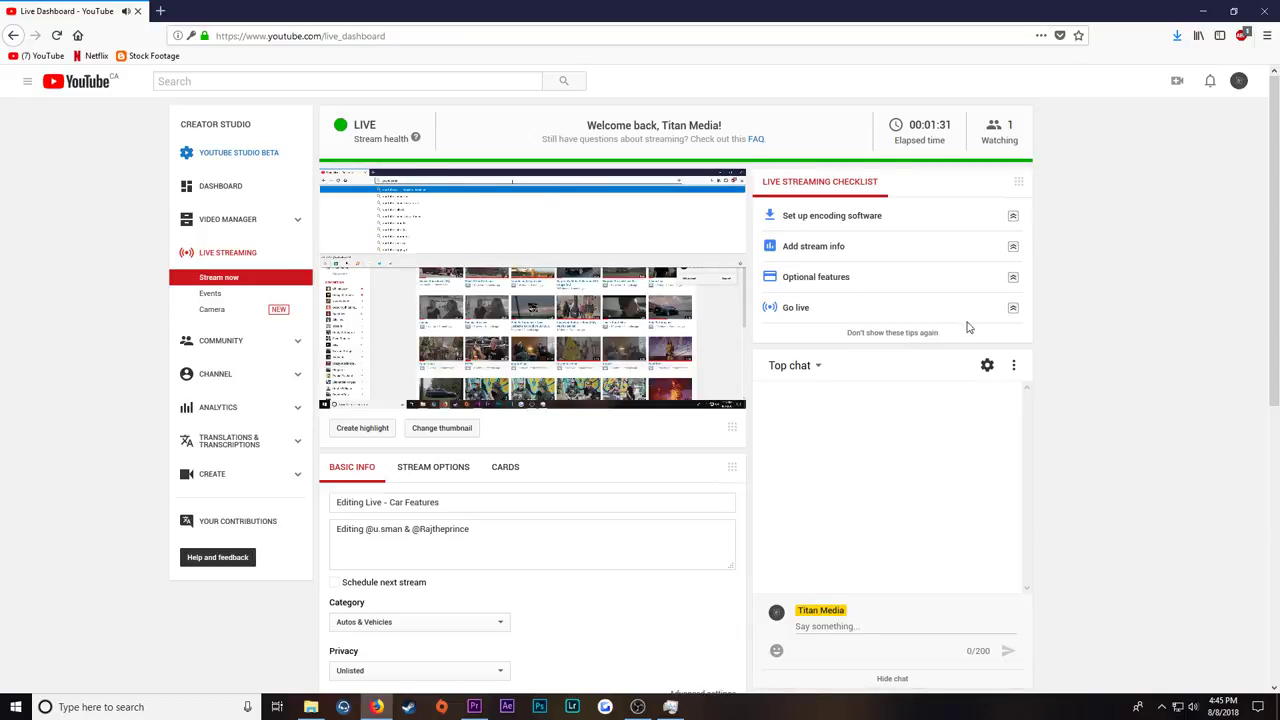
# Step: Expand the Optional features, Go live, Add stream info and Set up encoding software tips in the live streaming checklist
pyautogui.click(977, 277)
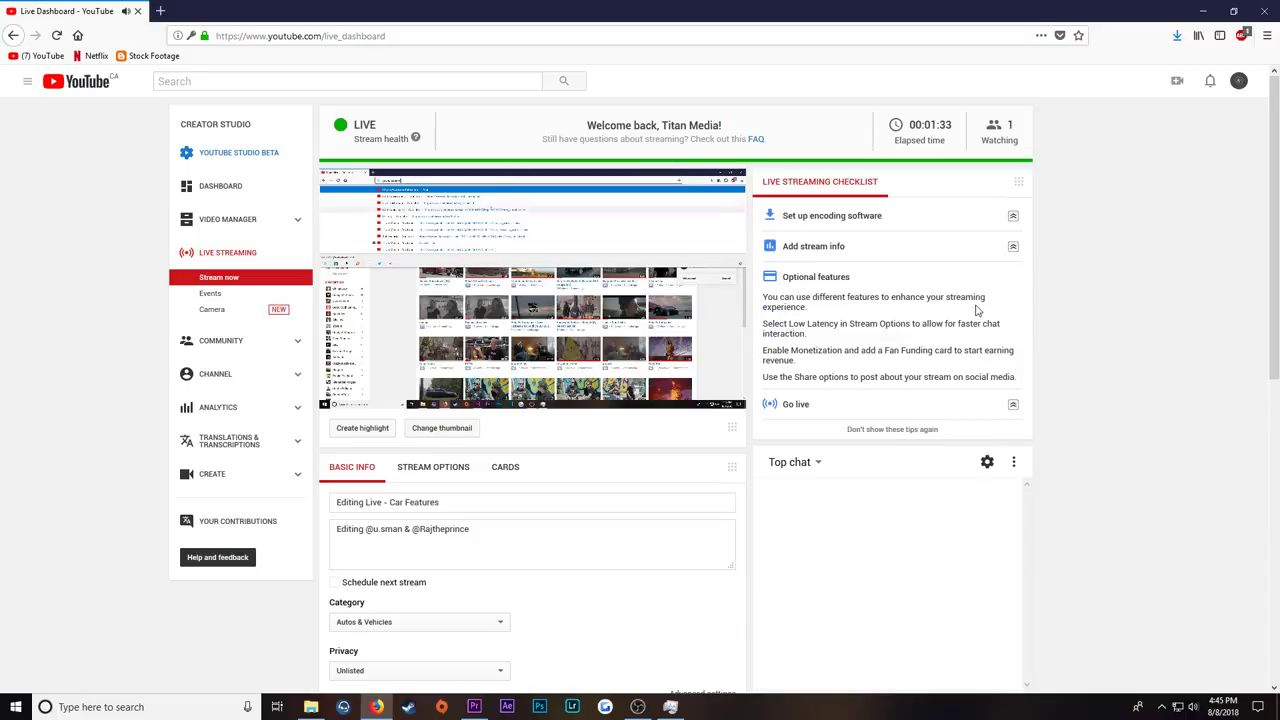
pyautogui.click(930, 404)
pyautogui.click(955, 250)
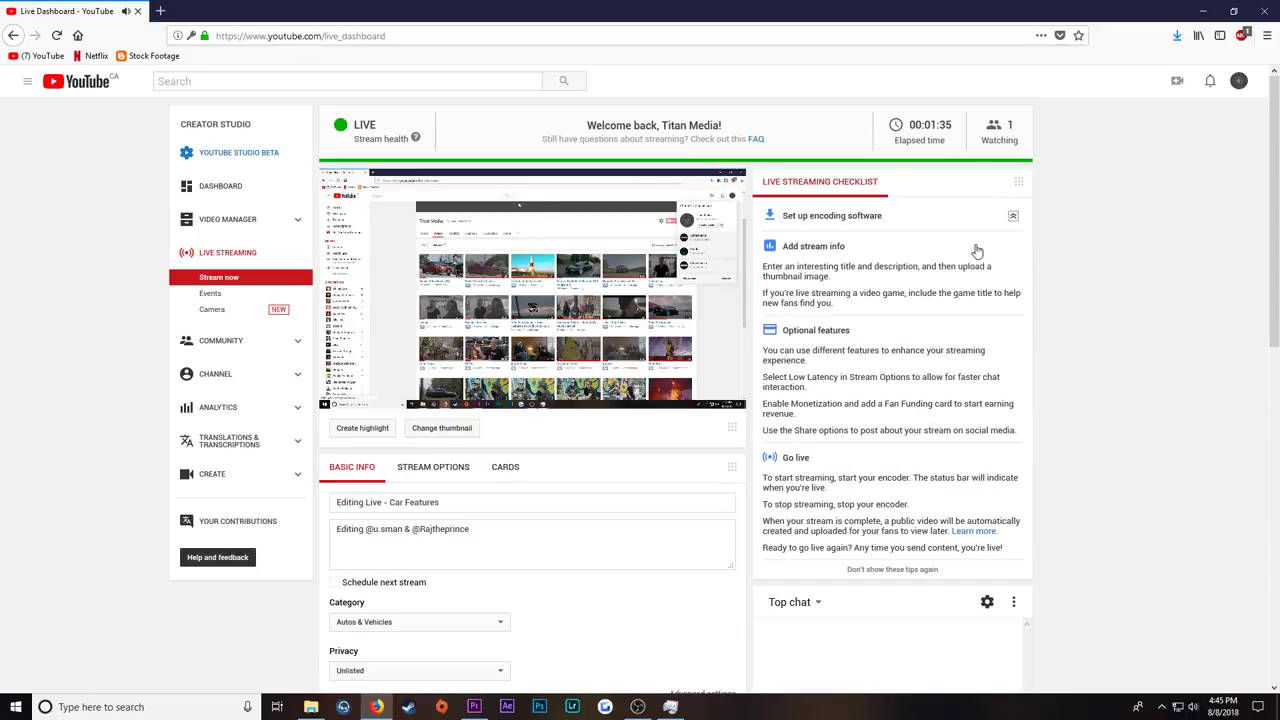
pyautogui.click(957, 213)
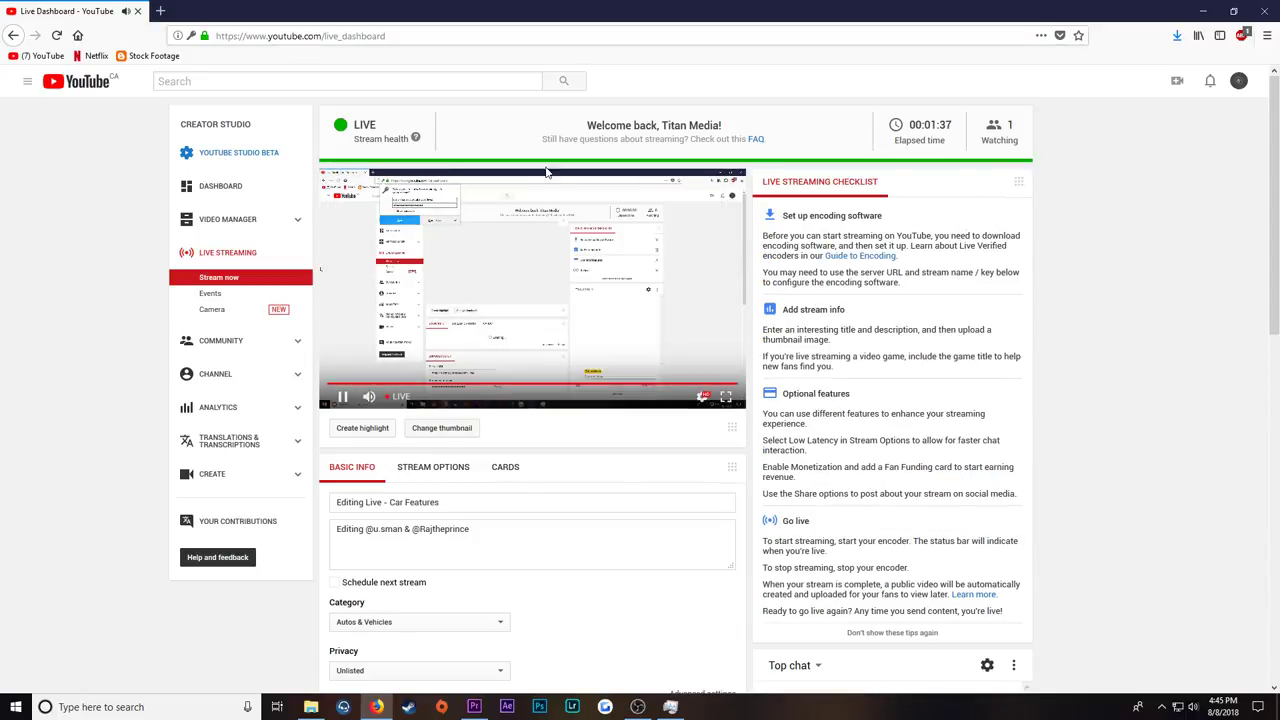
# Step: Review the live stream's basic info, encoder setup, chat and analytics, and return to the desktop
pyautogui.scroll(-4, 606, 409)
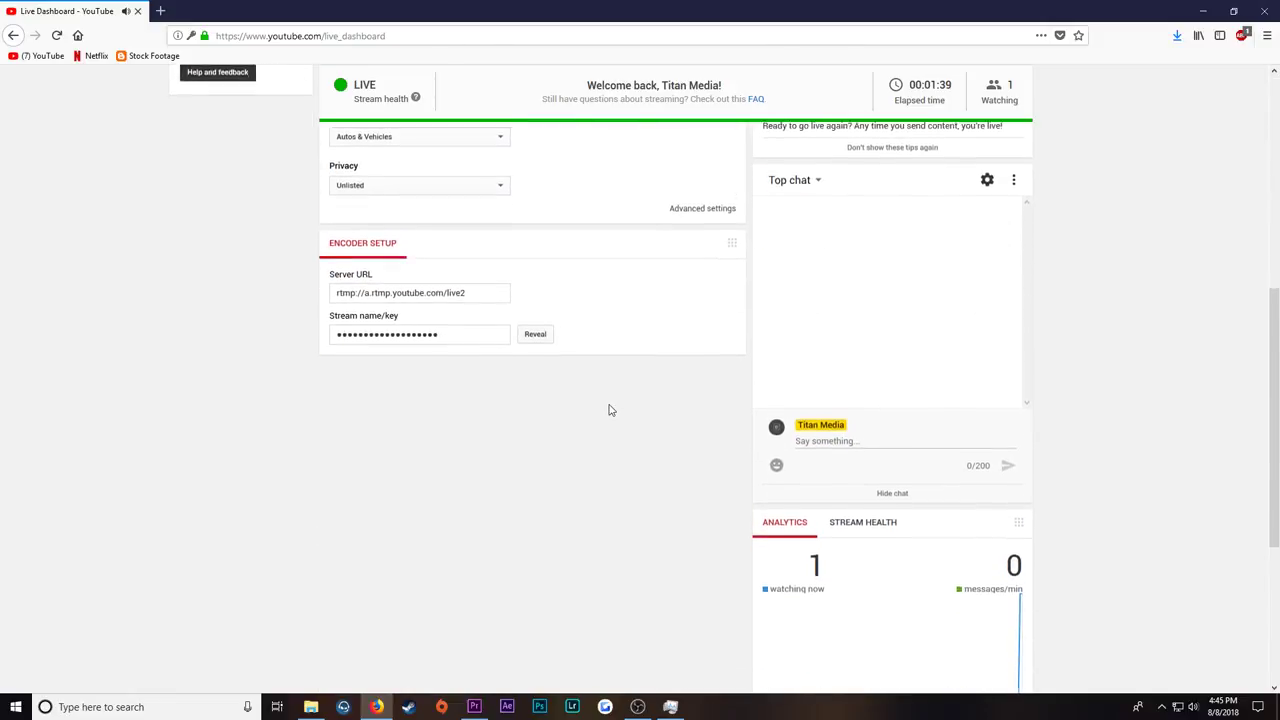
pyautogui.scroll(-2, 610, 410)
pyautogui.scroll(2, 610, 410)
pyautogui.scroll(5, 610, 410)
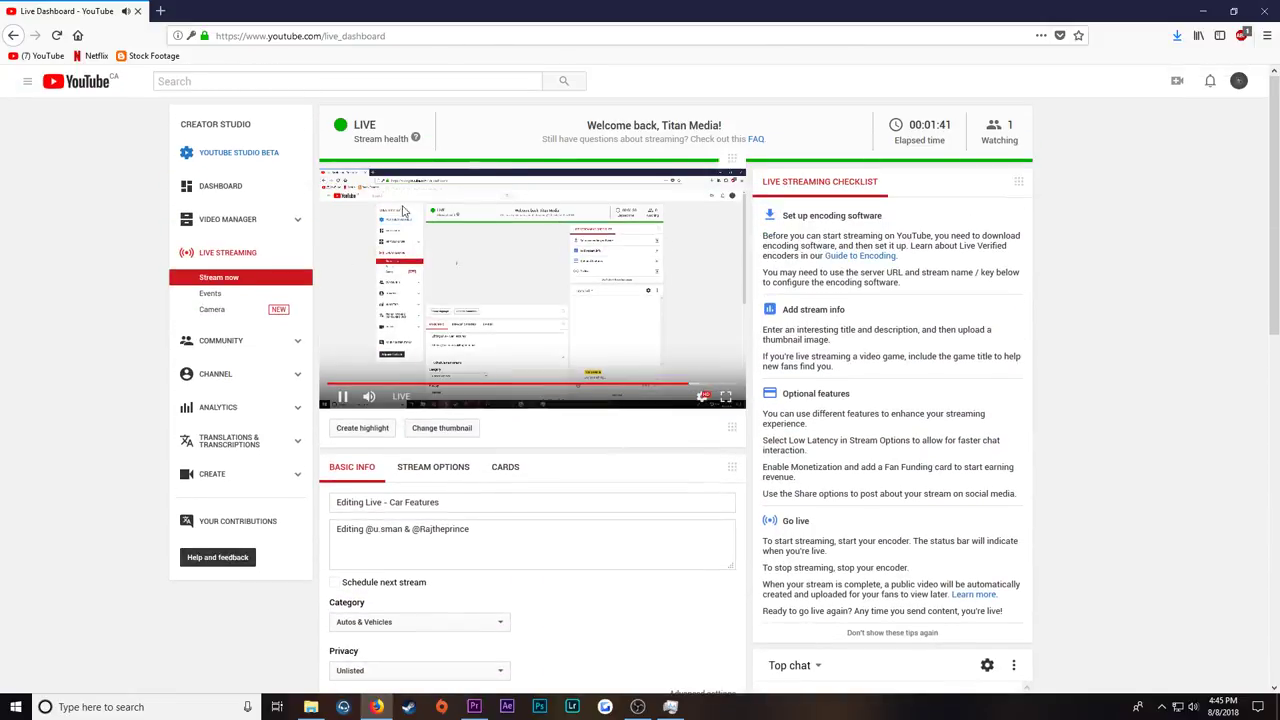
pyautogui.scroll(-3, 610, 480)
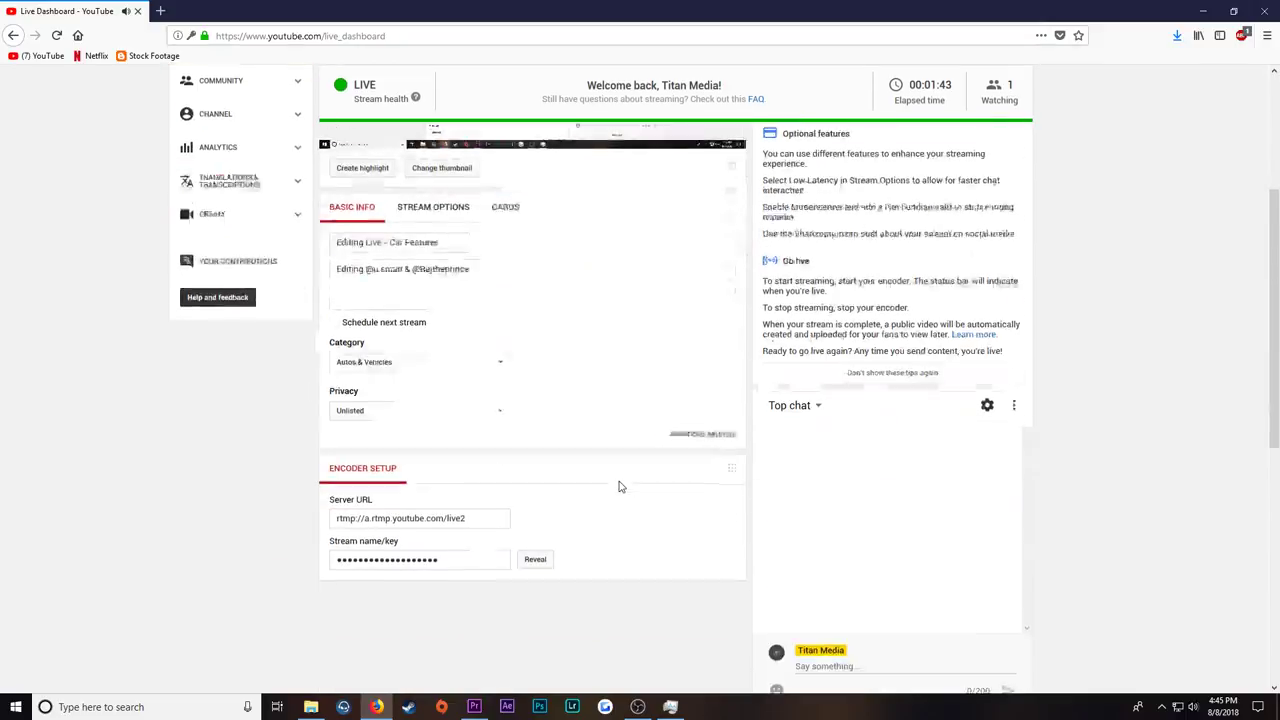
pyautogui.scroll(3, 499, 474)
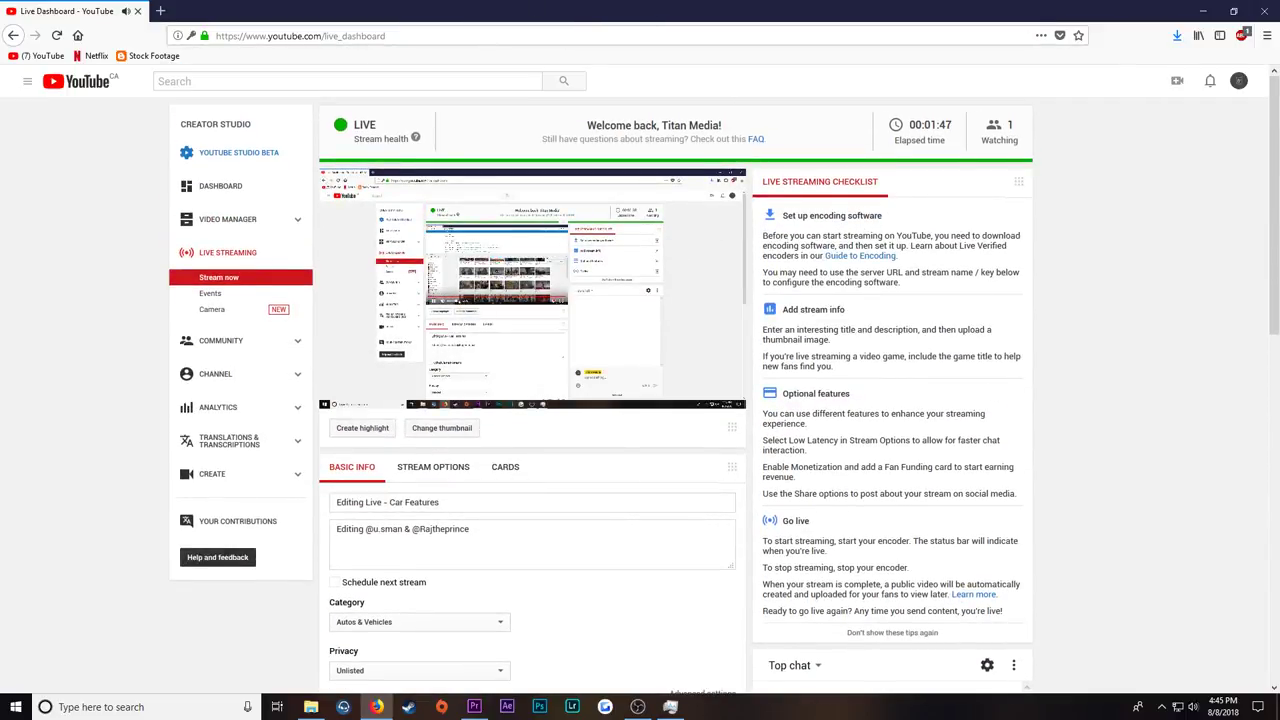
pyautogui.press('super+d')
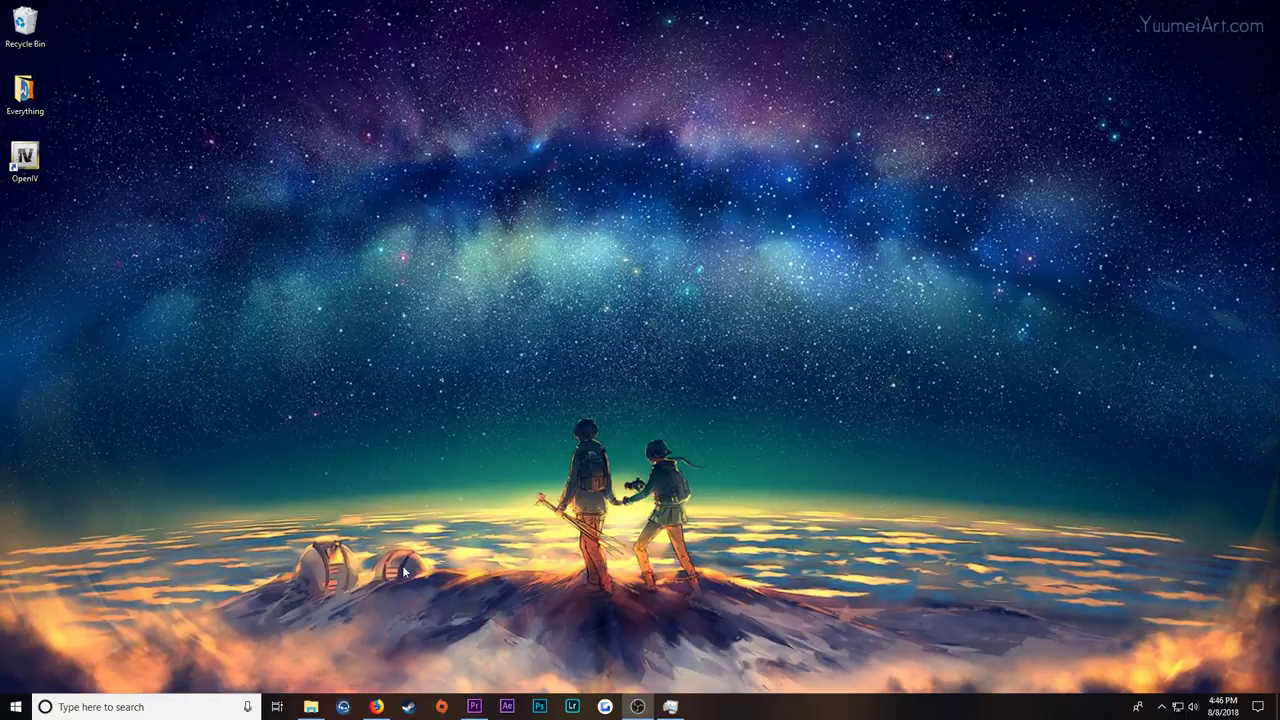
# Step: Switch to Premiere Pro, select clip P1055341.MP4 on Video 1 with the playhead at 00:00:04:02, and show its Lumetri RGB curves
pyautogui.click(474, 706)
pyautogui.click(527, 463)
pyautogui.click(540, 563)
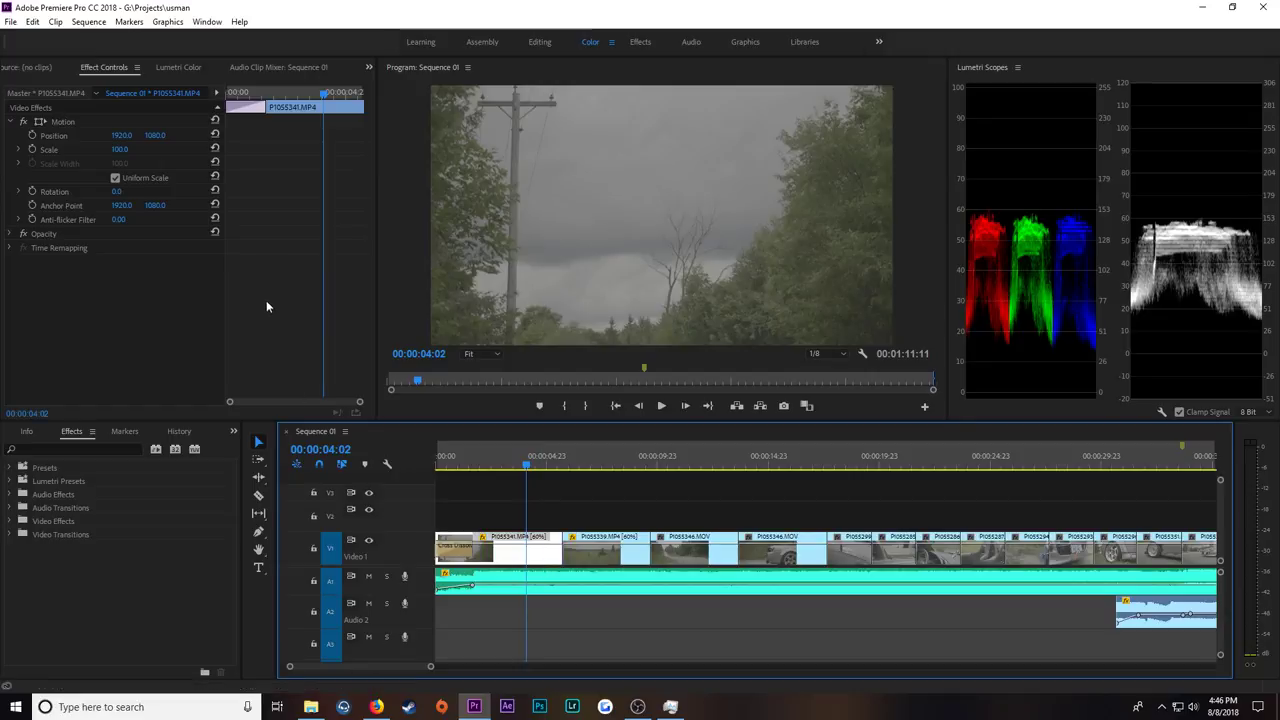
pyautogui.click(172, 67)
pyautogui.scroll(-2, 366, 313)
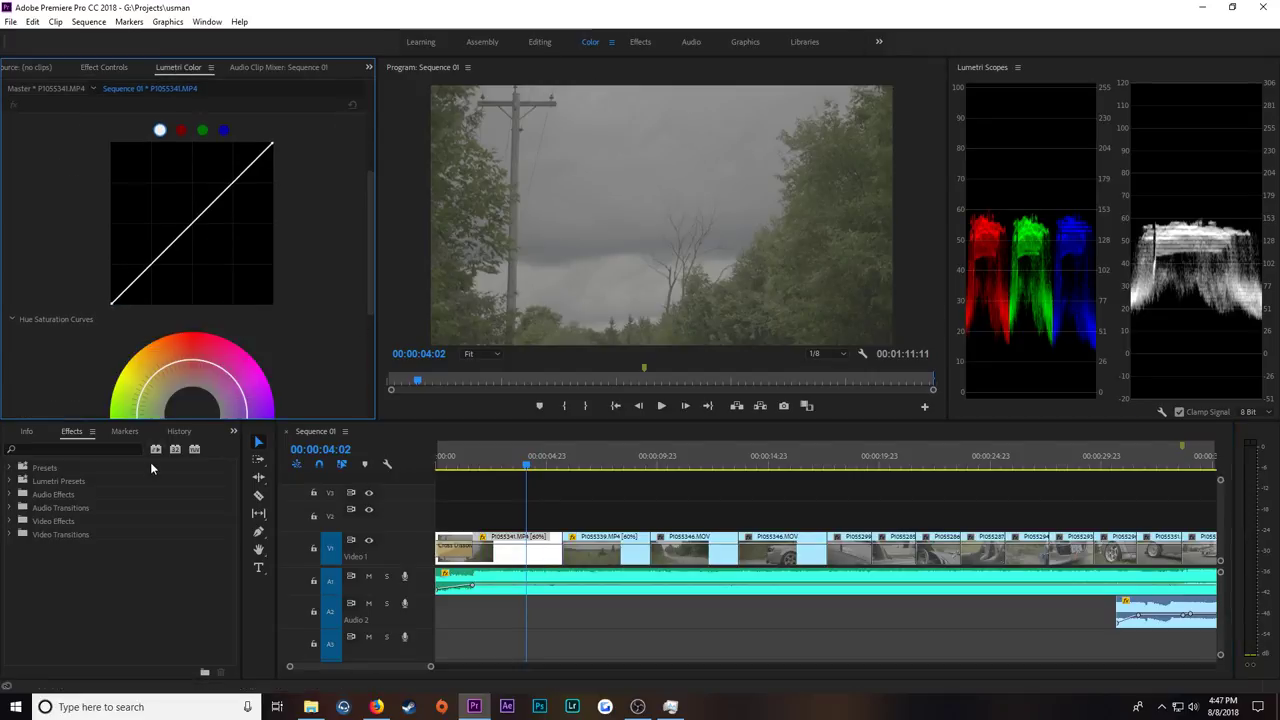
# Step: Apply the Color Correct VLOG preset to clip P1055341.MP4 on Video 1
pyautogui.click(63, 437)
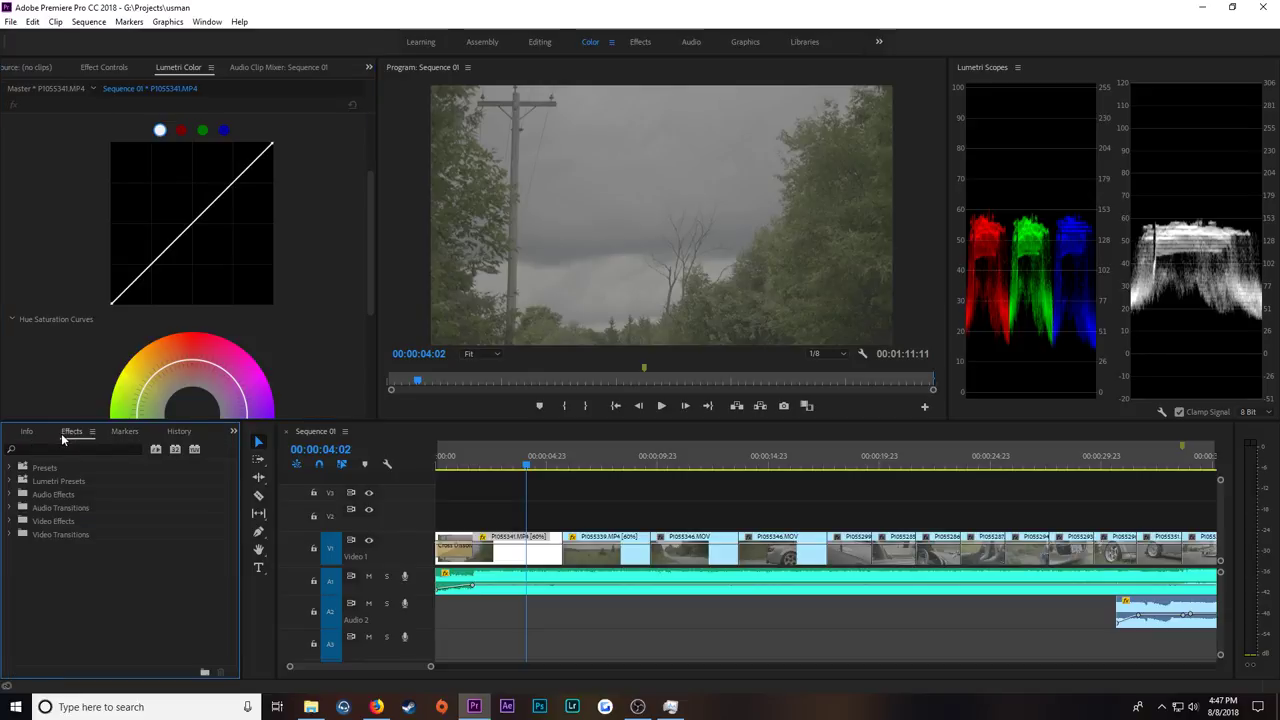
pyautogui.click(19, 469)
pyautogui.moveTo(70, 481); pyautogui.dragTo(540, 550)
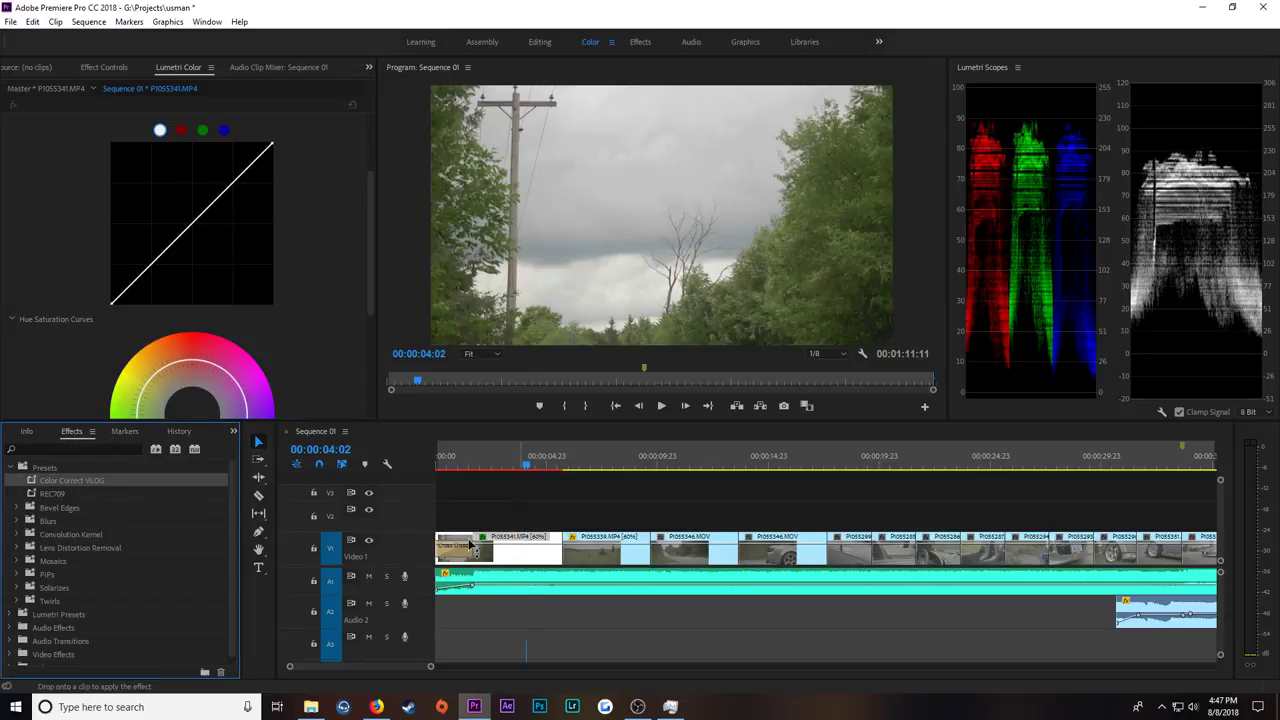
# Step: Shape the clip's white RGB curve into a gentle S, moving both end points inward, raising the highlights and slightly lowering the shadows
pyautogui.moveTo(113, 303); pyautogui.dragTo(125, 314)
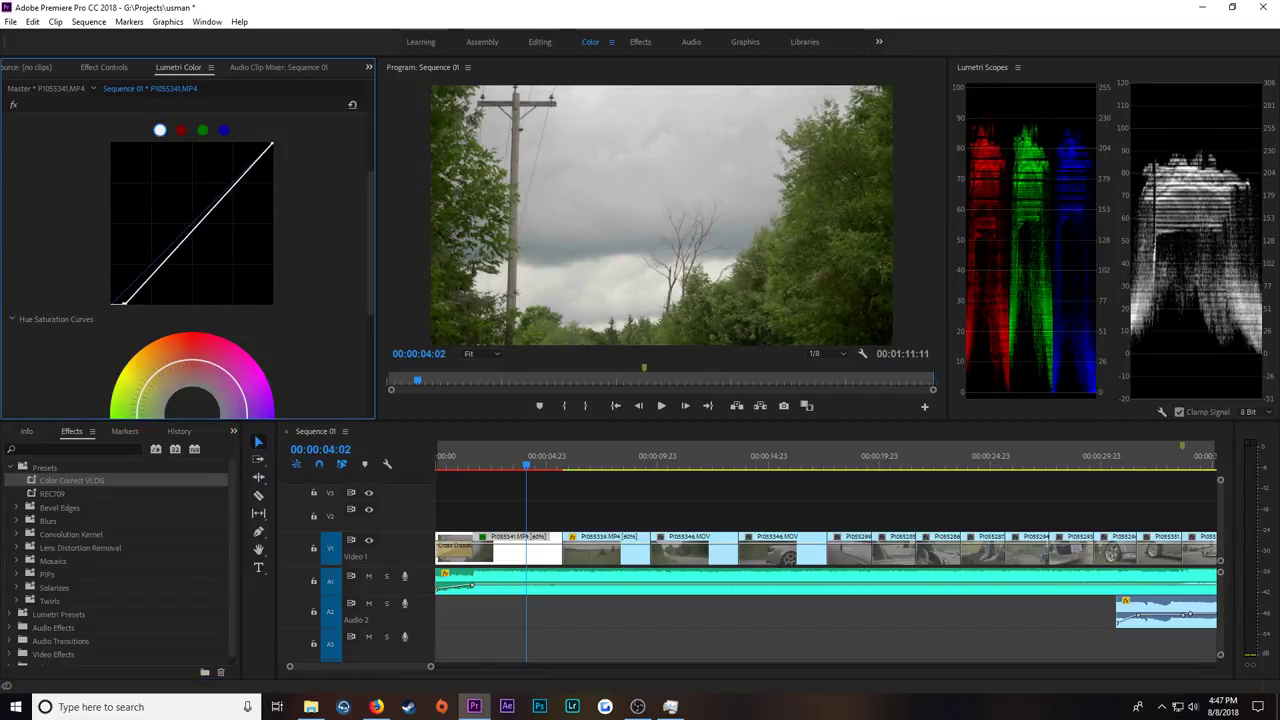
pyautogui.hotkey('alt', 'Tab')
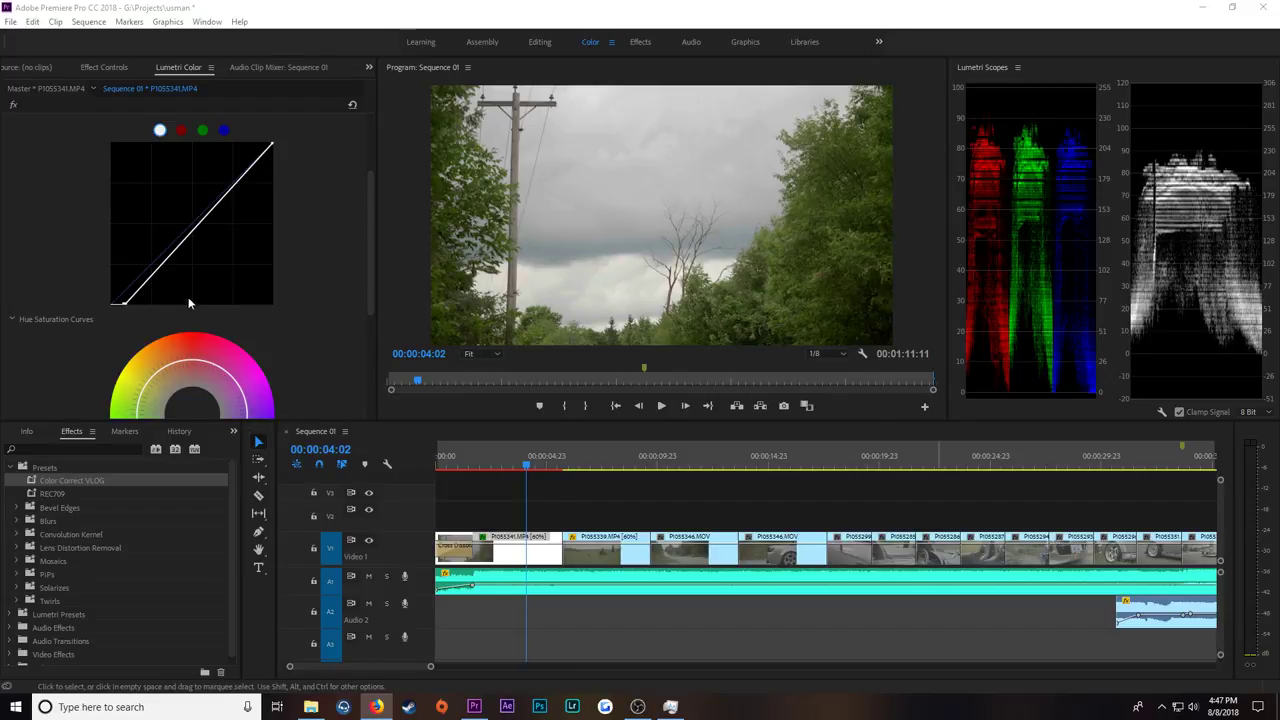
pyautogui.moveTo(123, 304)
pyautogui.mouseDown()
pyautogui.moveTo(134, 308)
pyautogui.moveTo(122, 308)
pyautogui.mouseUp()
pyautogui.moveTo(272, 144); pyautogui.dragTo(234, 170)
pyautogui.moveTo(163, 258); pyautogui.dragTo(163, 260)
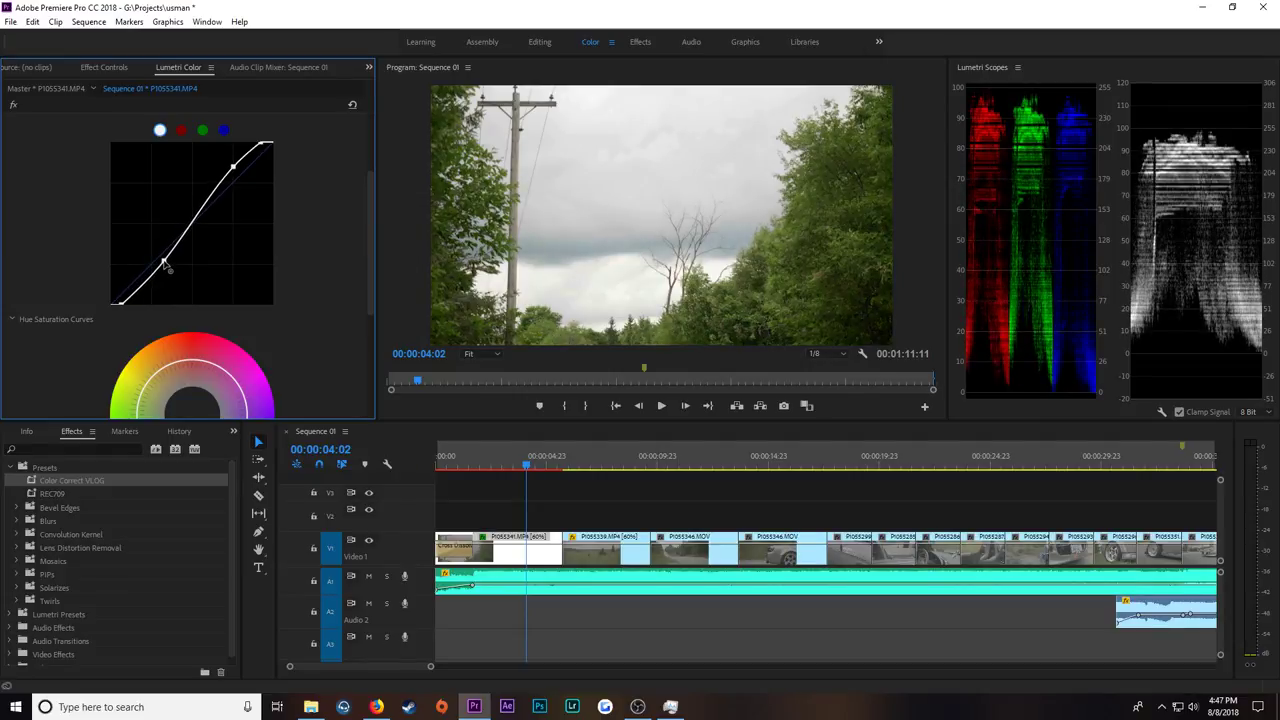
# Step: Inspect the graded frame in the maximized Program monitor, and restore the normal panel layout
pyautogui.click(376, 706)
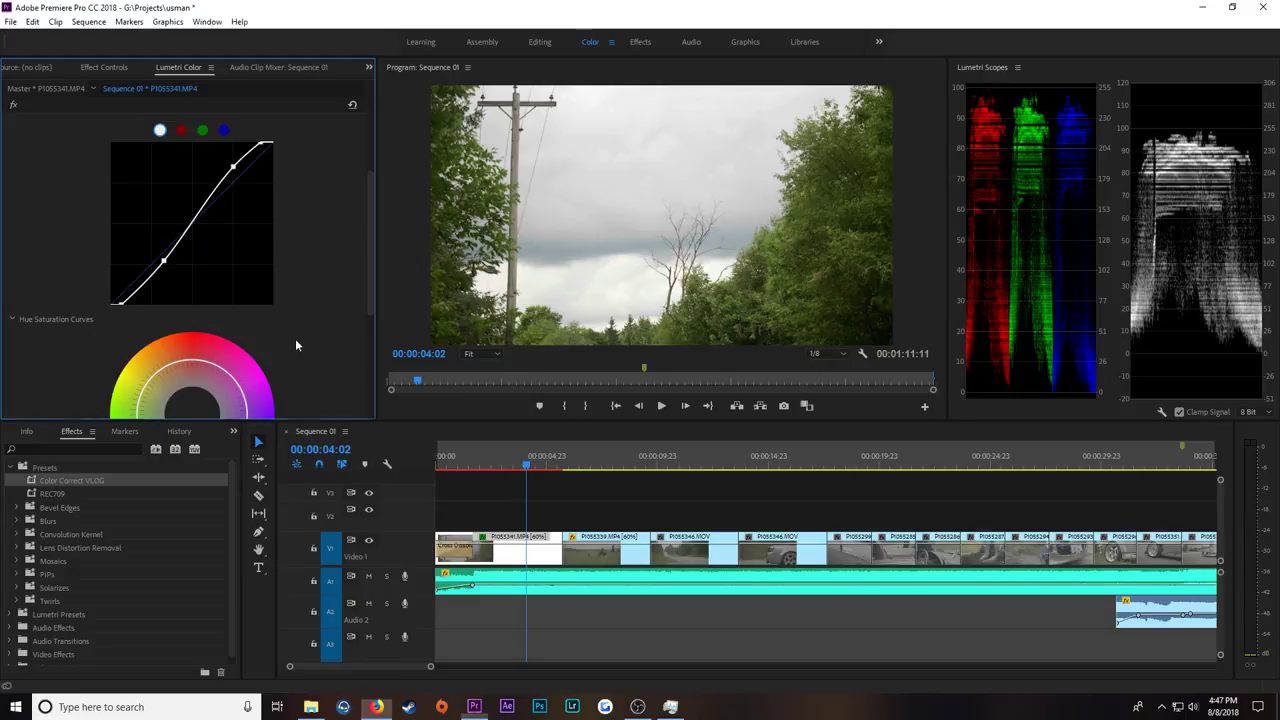
pyautogui.press('`')
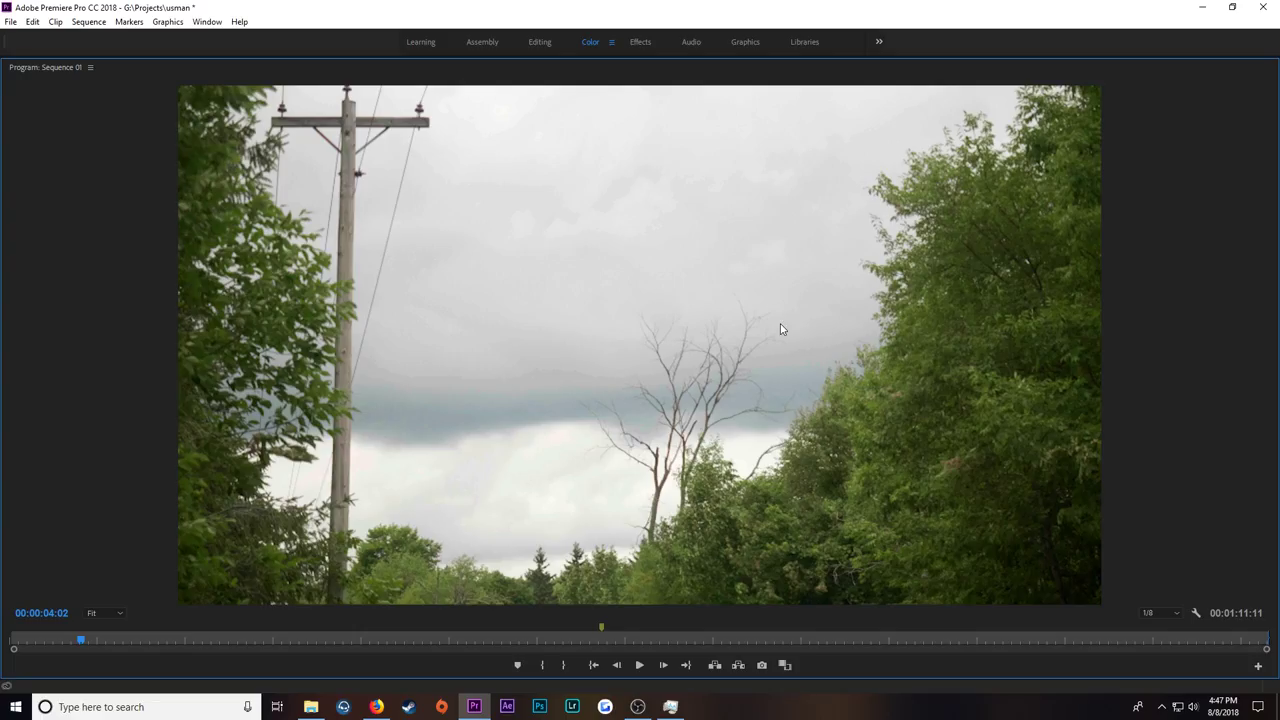
pyautogui.press('`')
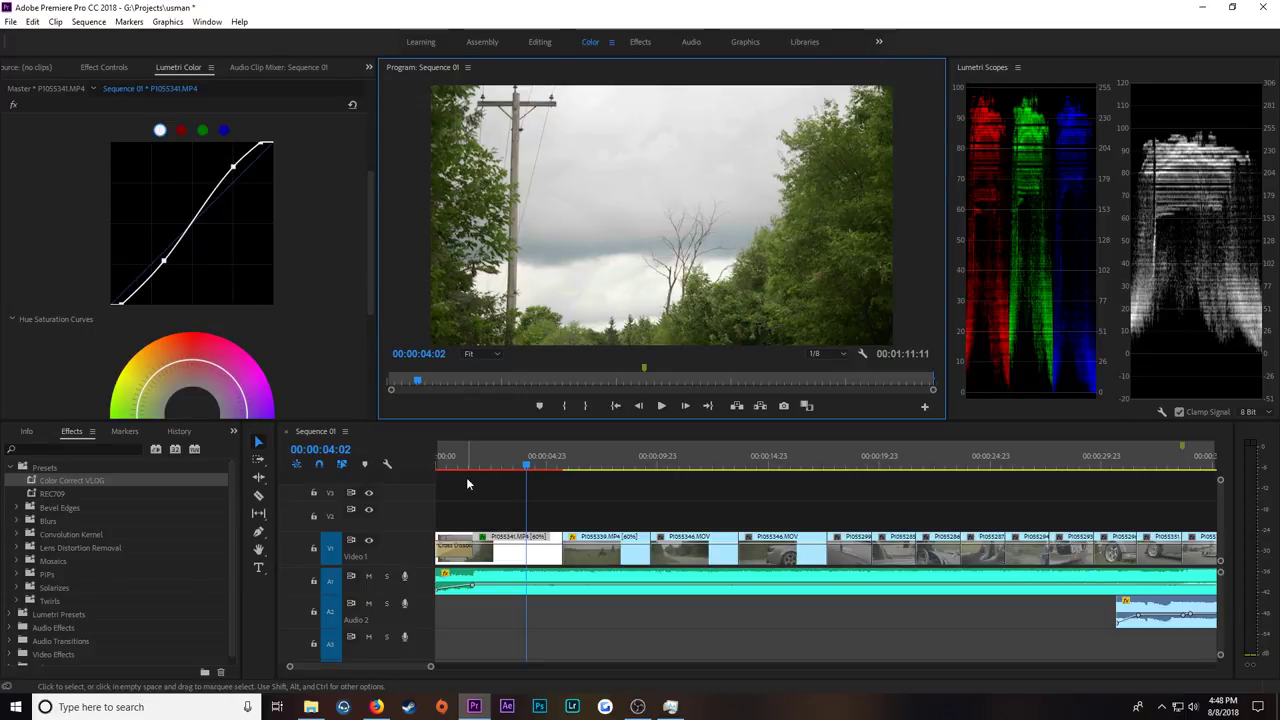
# Step: Play the sequence from about the four-second mark to check the graded first clip
pyautogui.hotkey('alt', 'Tab')
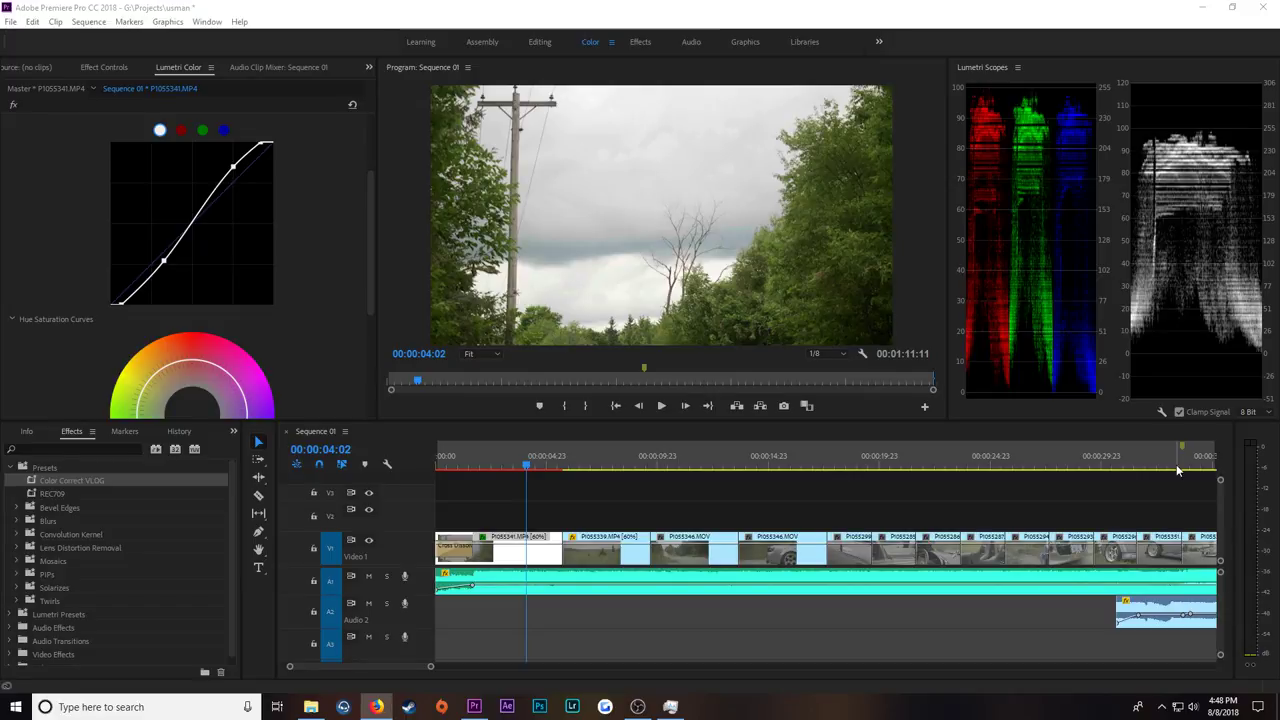
pyautogui.click(520, 472)
pyautogui.press('space')
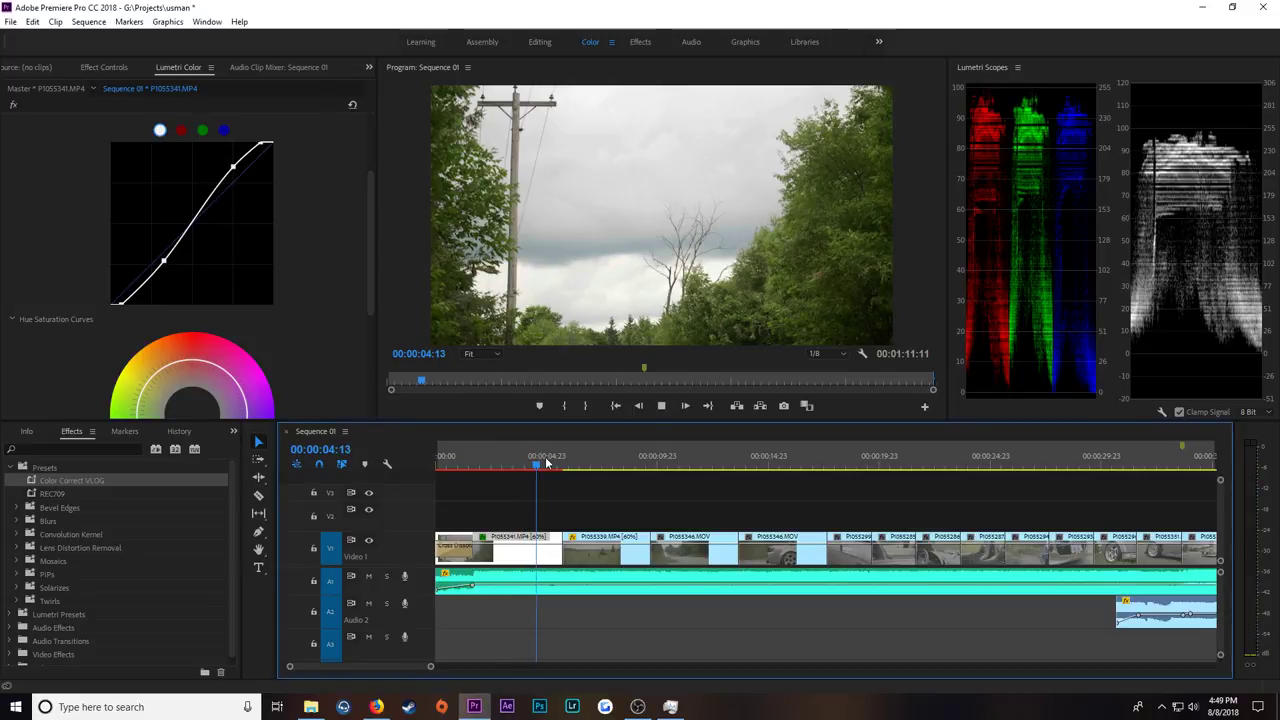
# Step: Stop playback and apply the Color Correct VLOG preset to the second clip, P1055339.MP4, on Video 1
pyautogui.press('space')
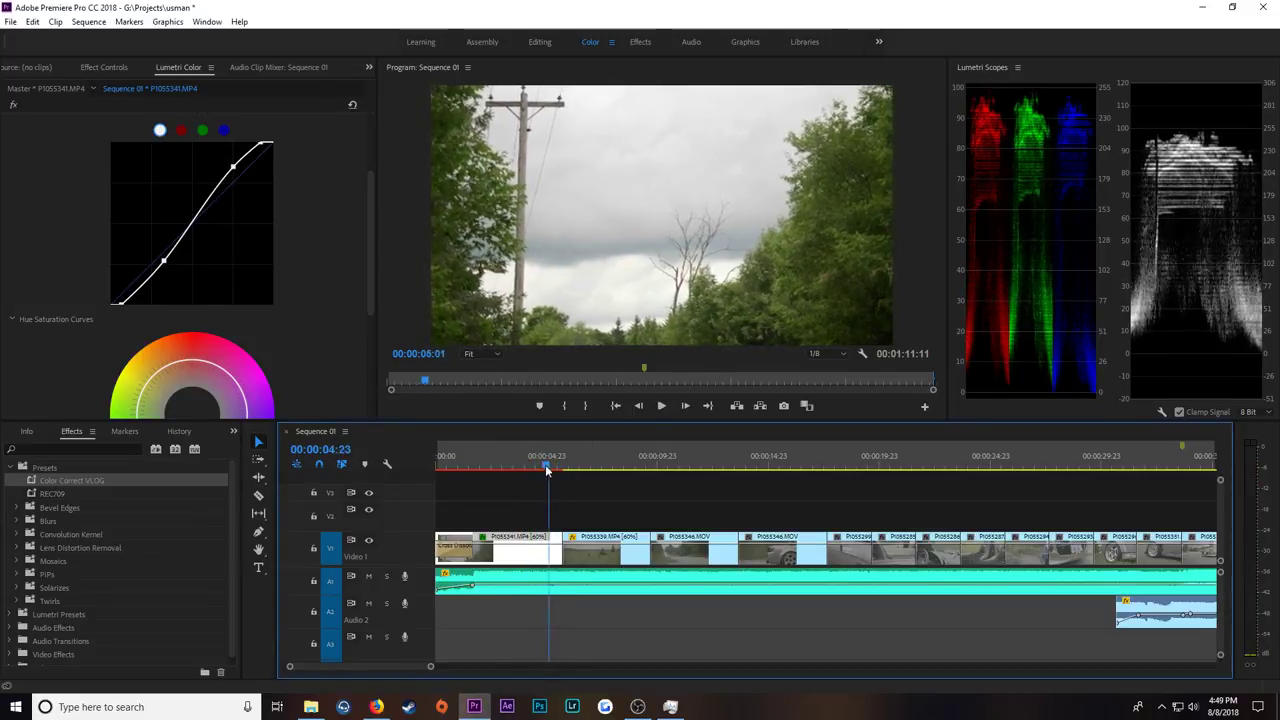
pyautogui.press('Up')
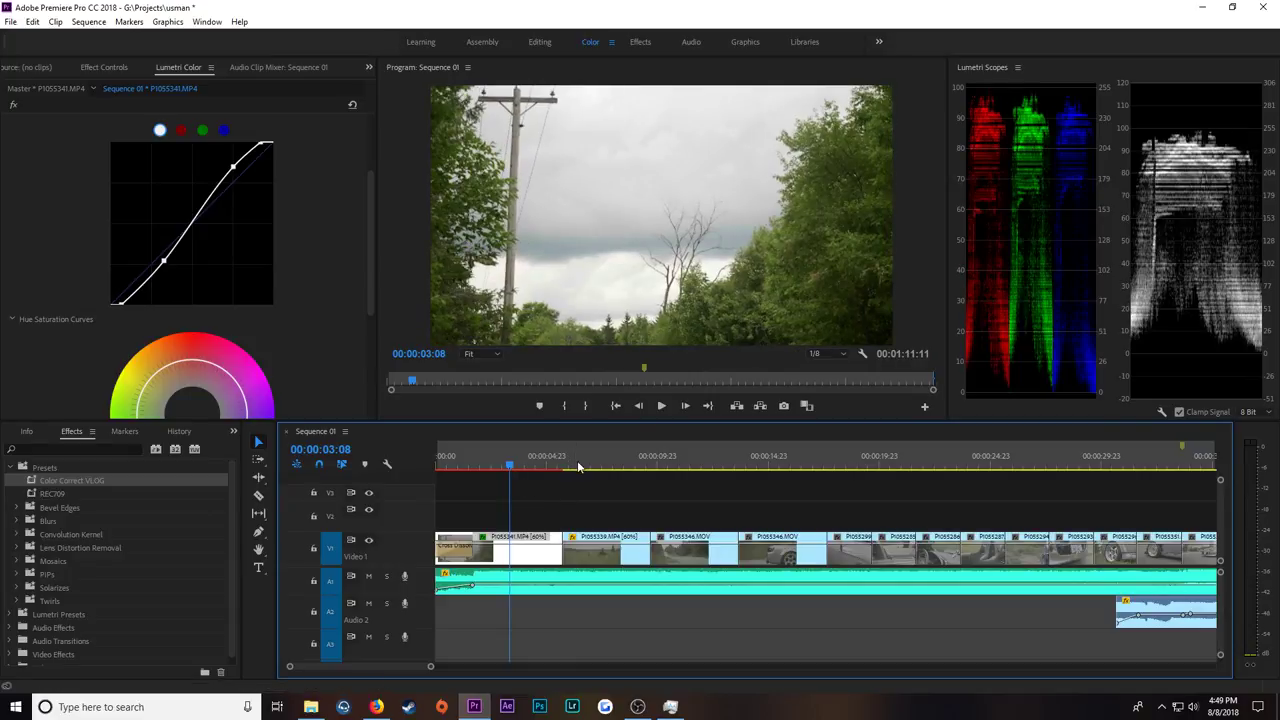
pyautogui.click(600, 460)
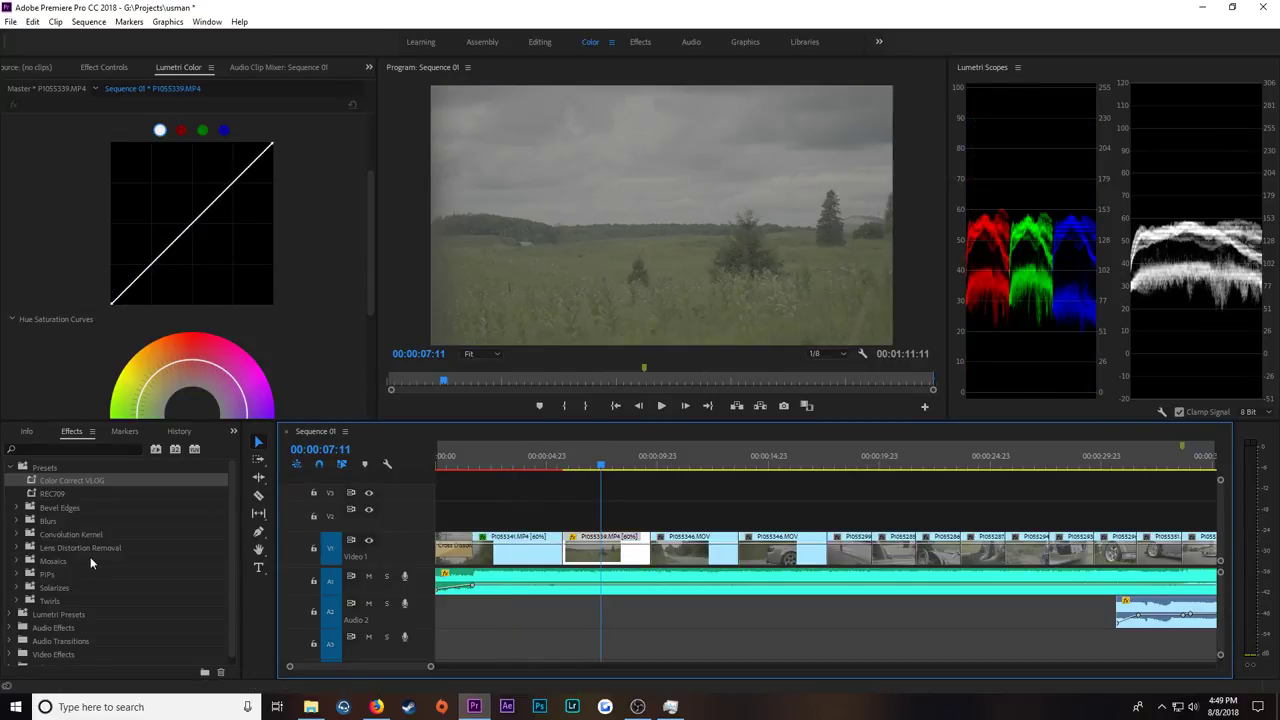
pyautogui.moveTo(62, 484); pyautogui.dragTo(634, 565)
pyautogui.click(106, 67)
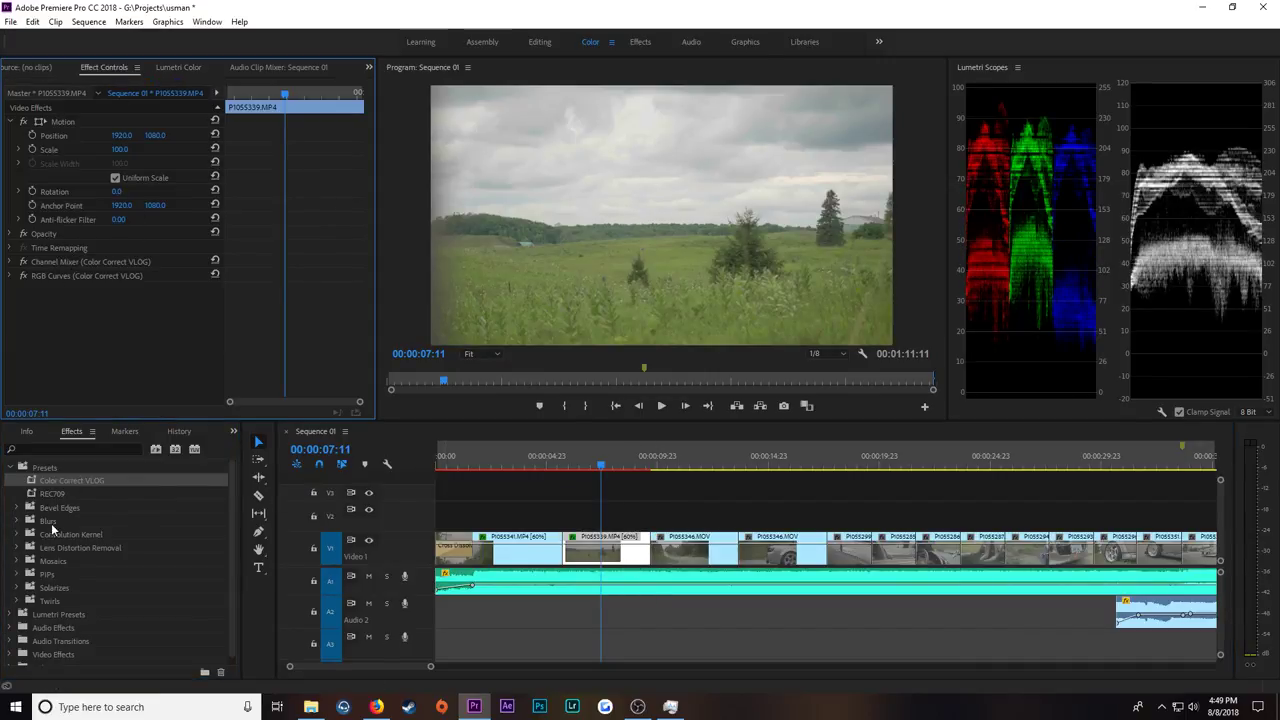
pyautogui.click(68, 482)
pyautogui.click(107, 480)
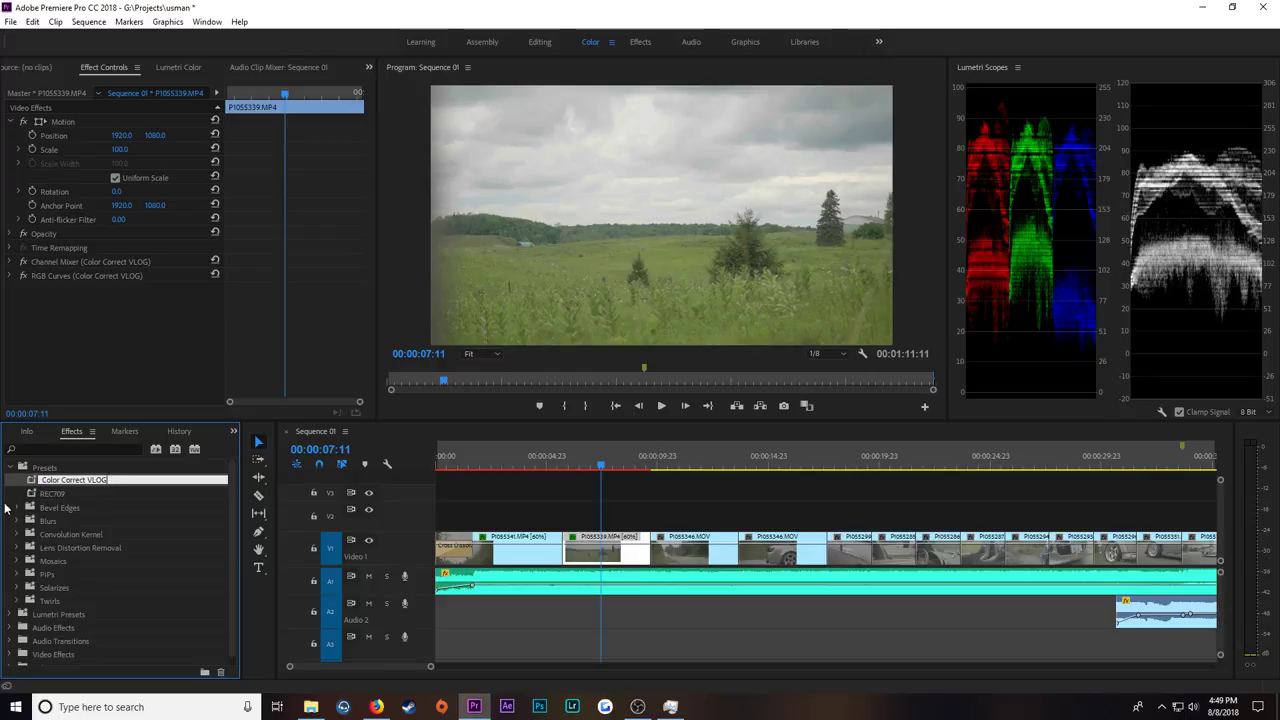
pyautogui.click(16, 521)
pyautogui.click(35, 484)
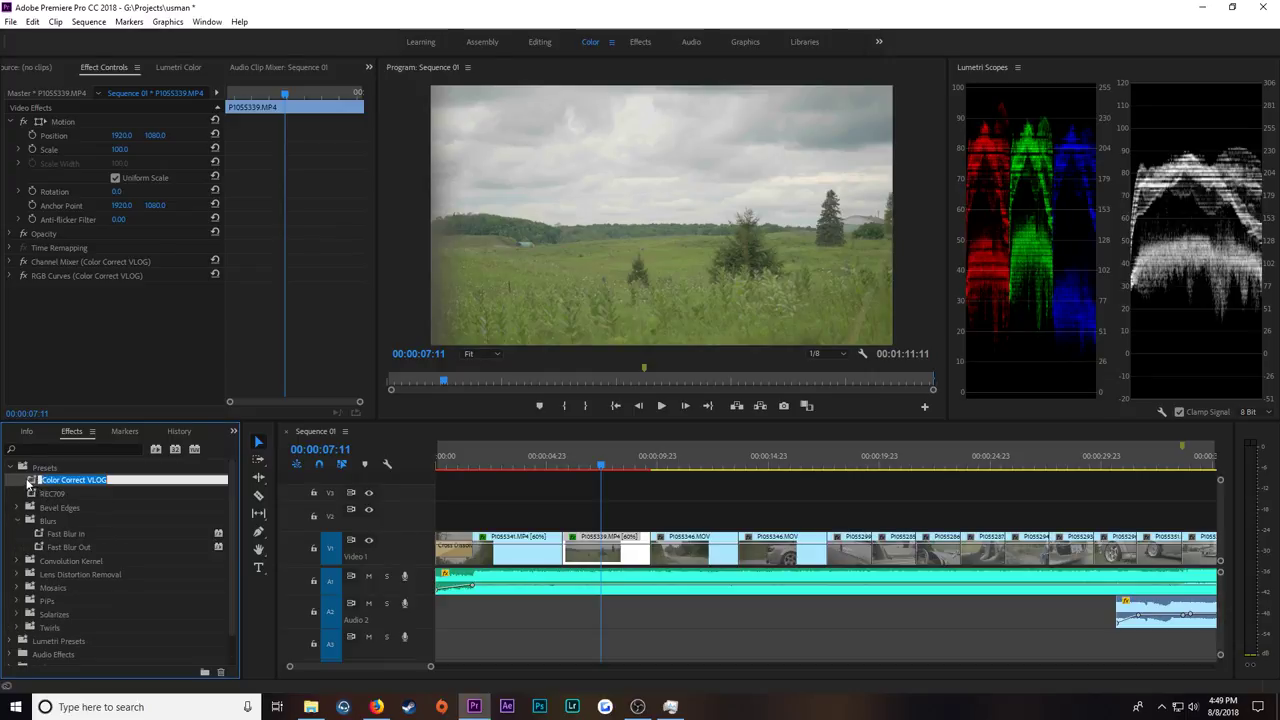
pyautogui.click(22, 494)
pyautogui.click(35, 483)
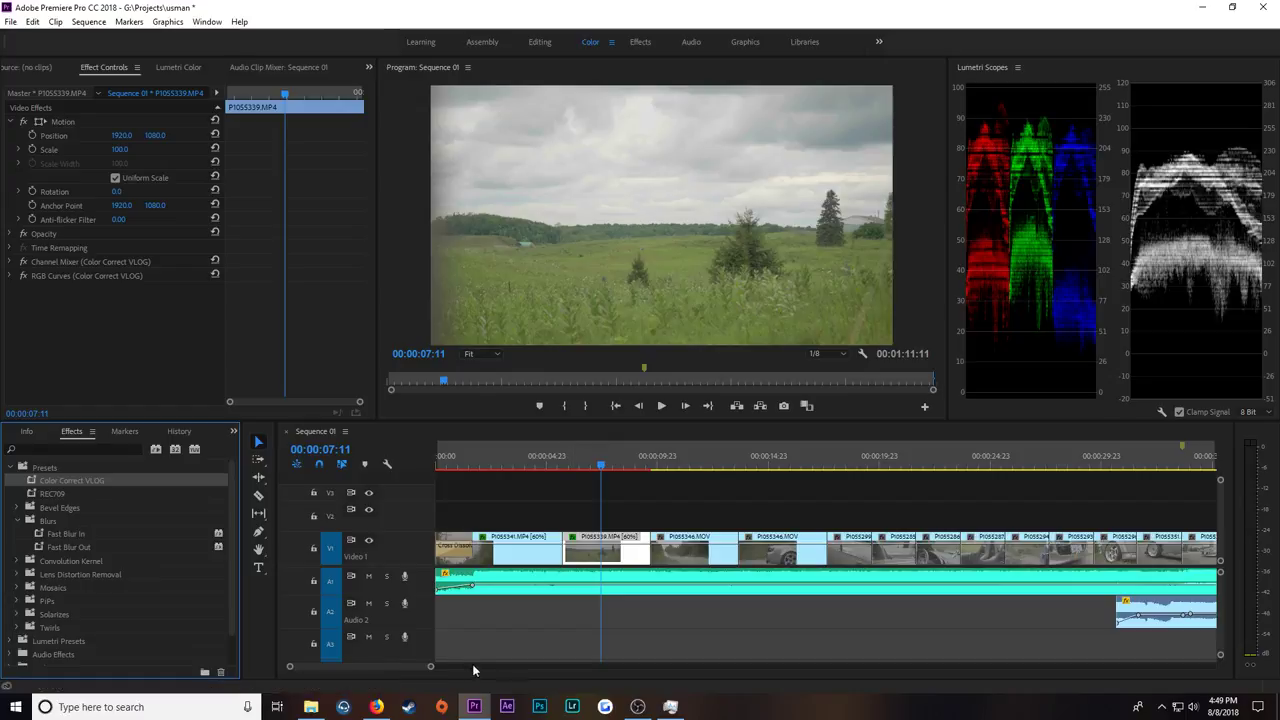
# Step: Apply the Color Correct VLOG preset to all the remaining Video 1 clips that follow P1055339.MP4
pyautogui.scroll(-5, 572, 561)
pyautogui.moveTo(520, 516); pyautogui.dragTo(942, 560)
pyautogui.moveTo(70, 481); pyautogui.dragTo(526, 558)
pyautogui.click(533, 516)
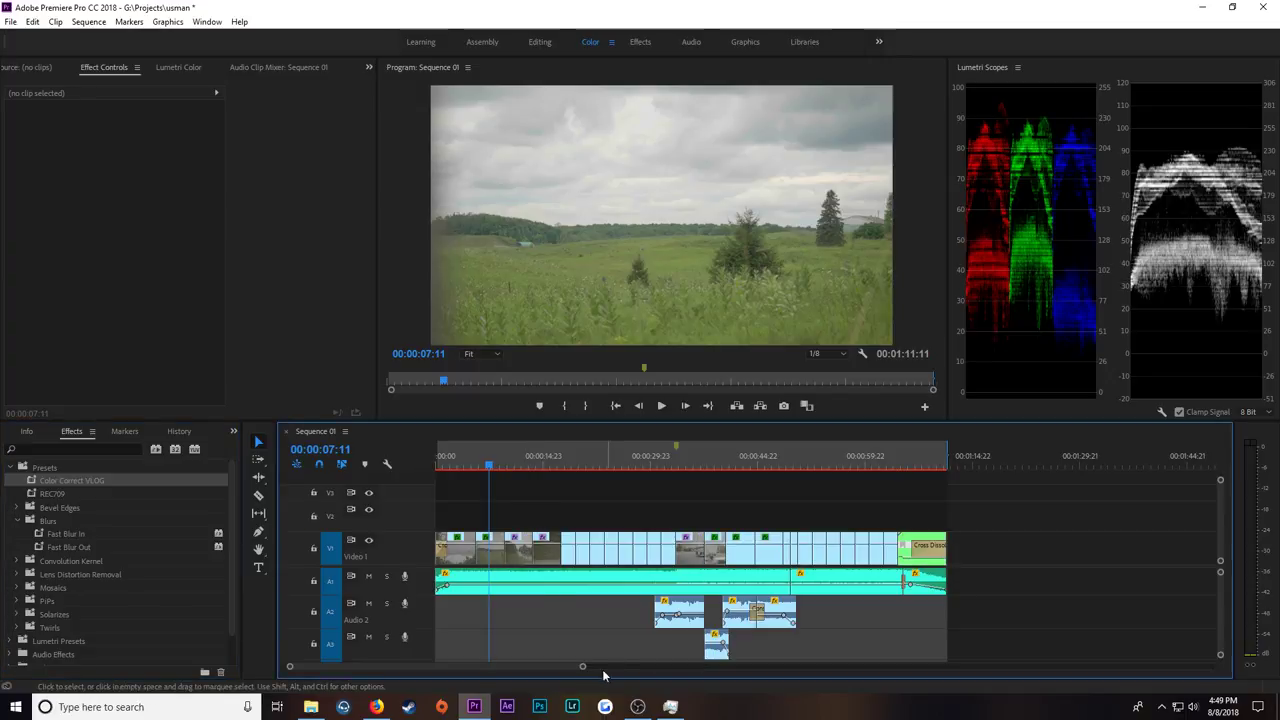
# Step: Shape P1055339.MP4's white RGB curve into an S, moving both end points inward, raising the highlights and lowering the shadows
pyautogui.scroll(5, 502, 662)
pyautogui.click(627, 560)
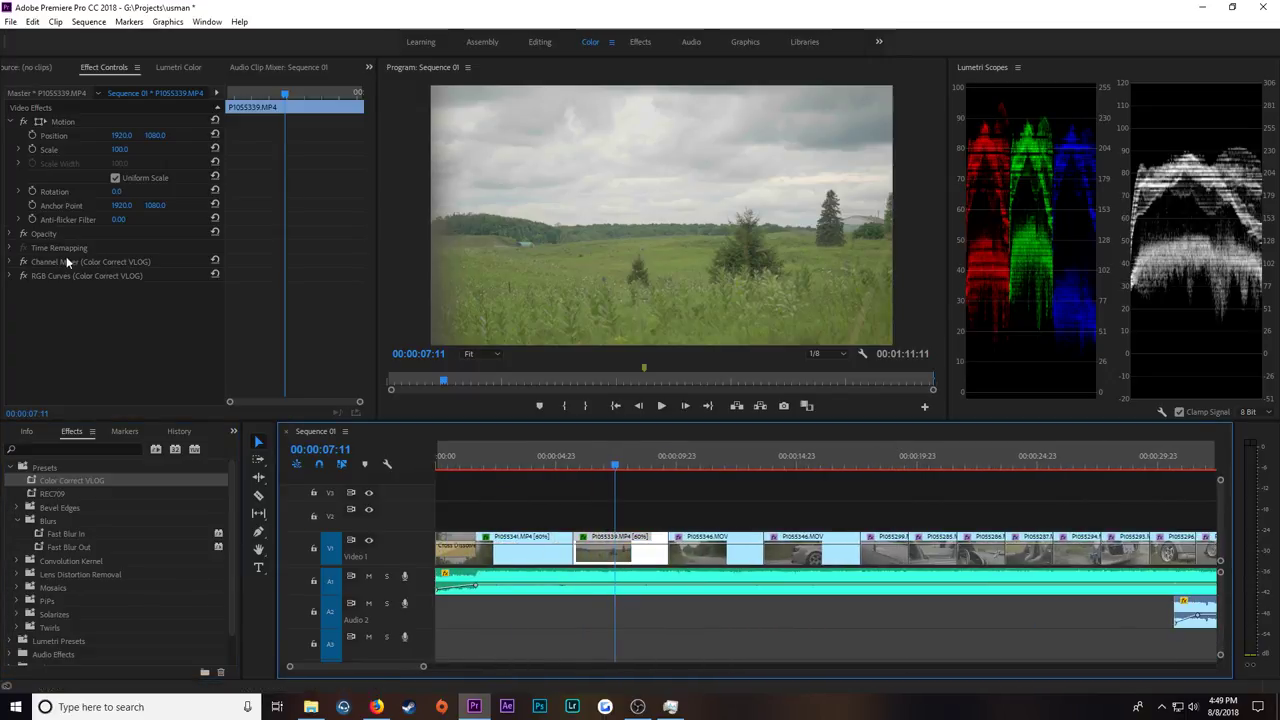
pyautogui.click(180, 67)
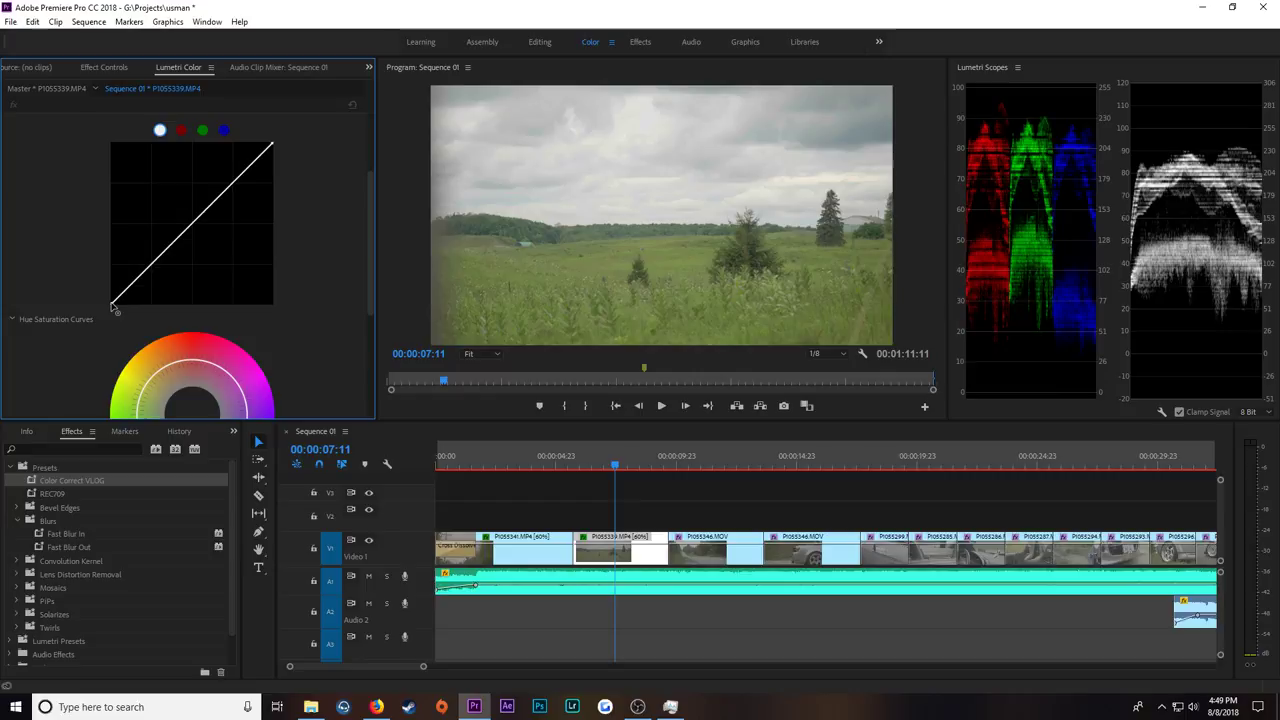
pyautogui.moveTo(121, 308); pyautogui.dragTo(132, 315)
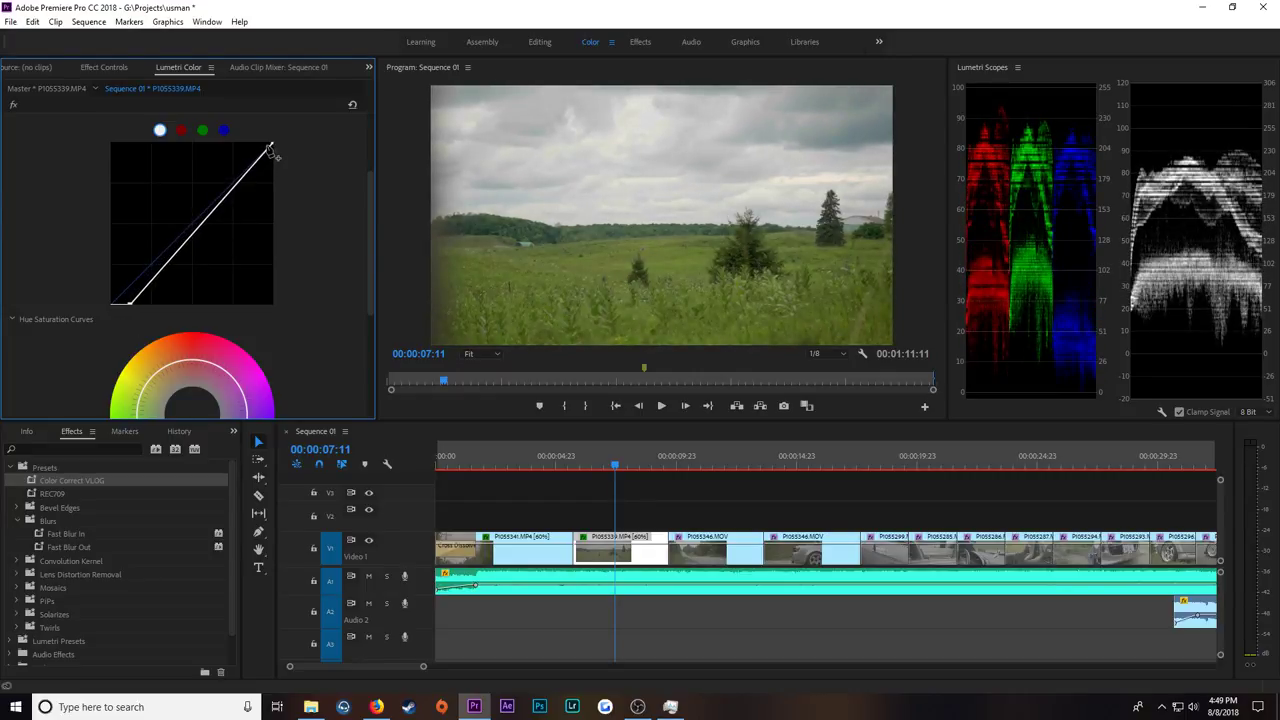
pyautogui.moveTo(272, 145)
pyautogui.mouseDown()
pyautogui.moveTo(257, 142)
pyautogui.moveTo(268, 143)
pyautogui.mouseUp()
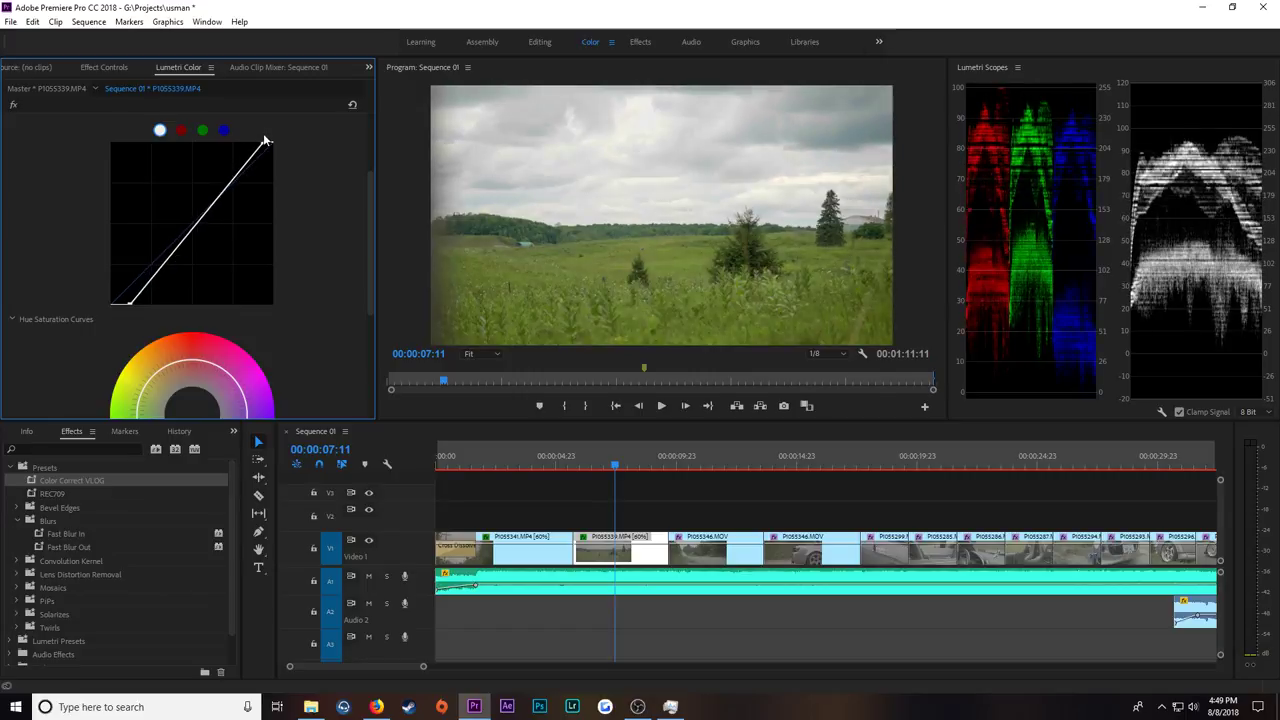
pyautogui.click(232, 179)
pyautogui.moveTo(233, 184); pyautogui.dragTo(231, 181)
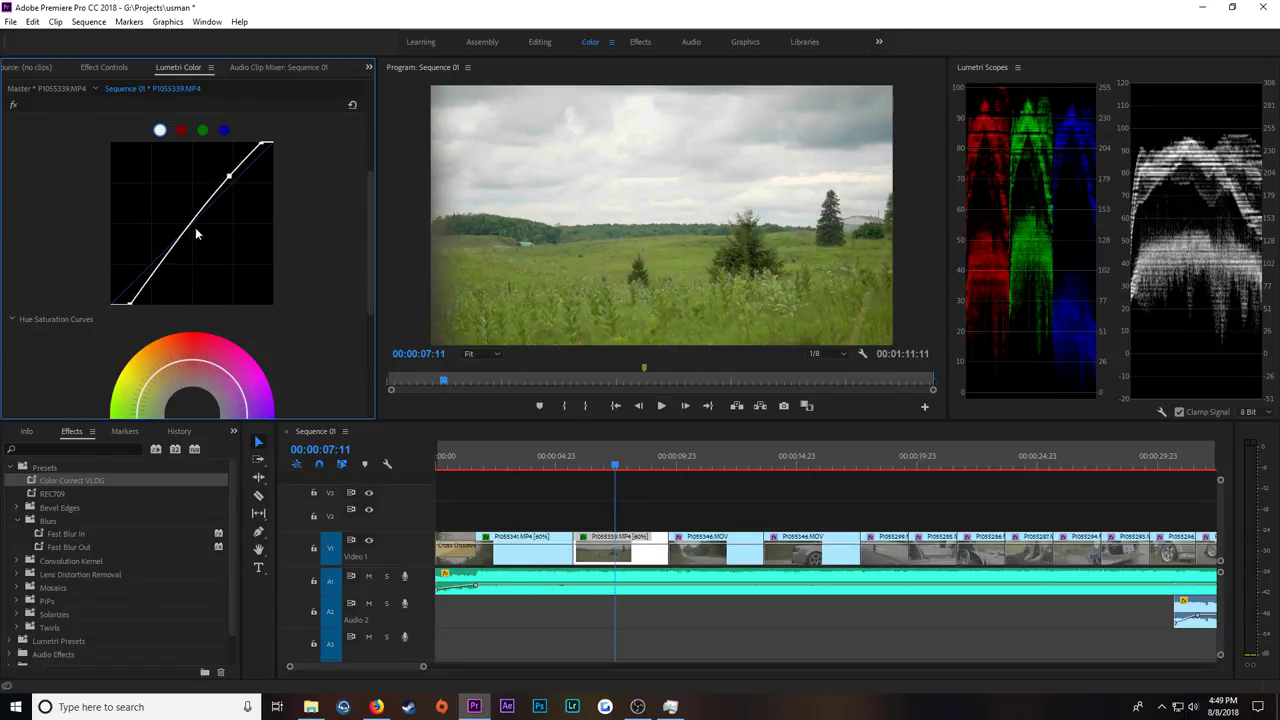
pyautogui.moveTo(167, 257); pyautogui.dragTo(175, 262)
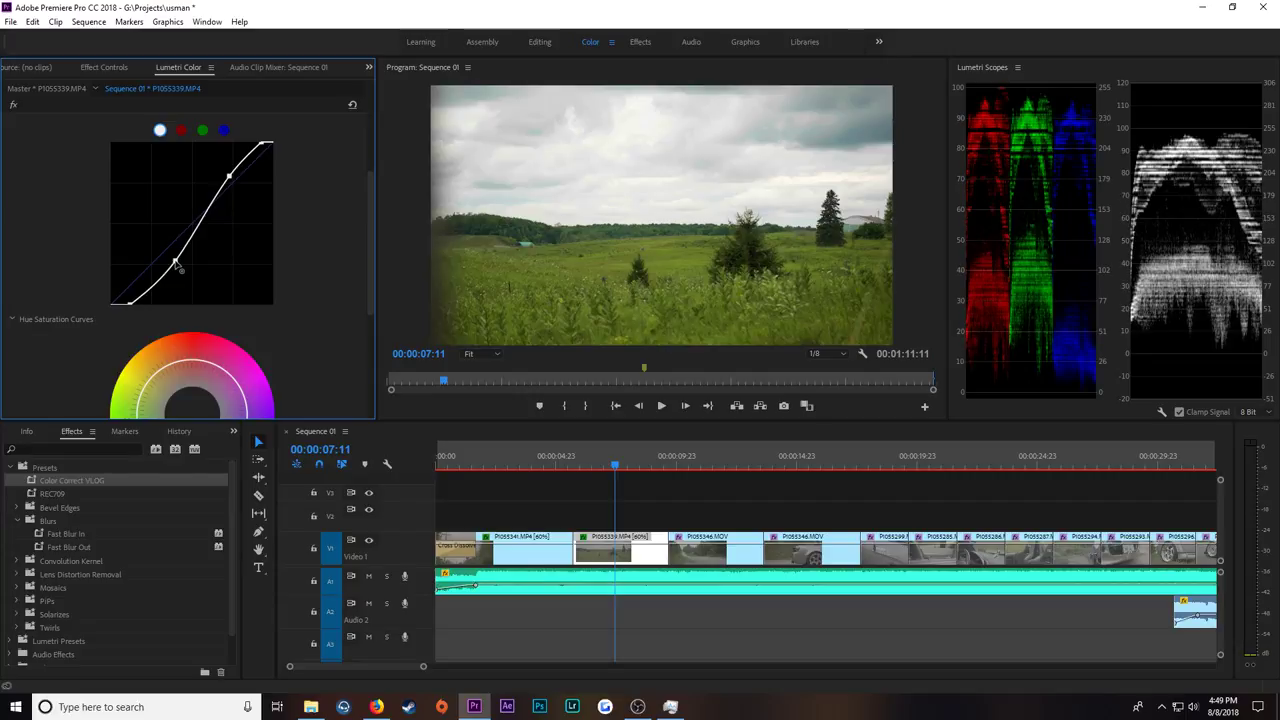
# Step: Compare the graded frames of the first clip and P1055339.MP4
pyautogui.click(538, 462)
pyautogui.moveTo(583, 467); pyautogui.dragTo(538, 458)
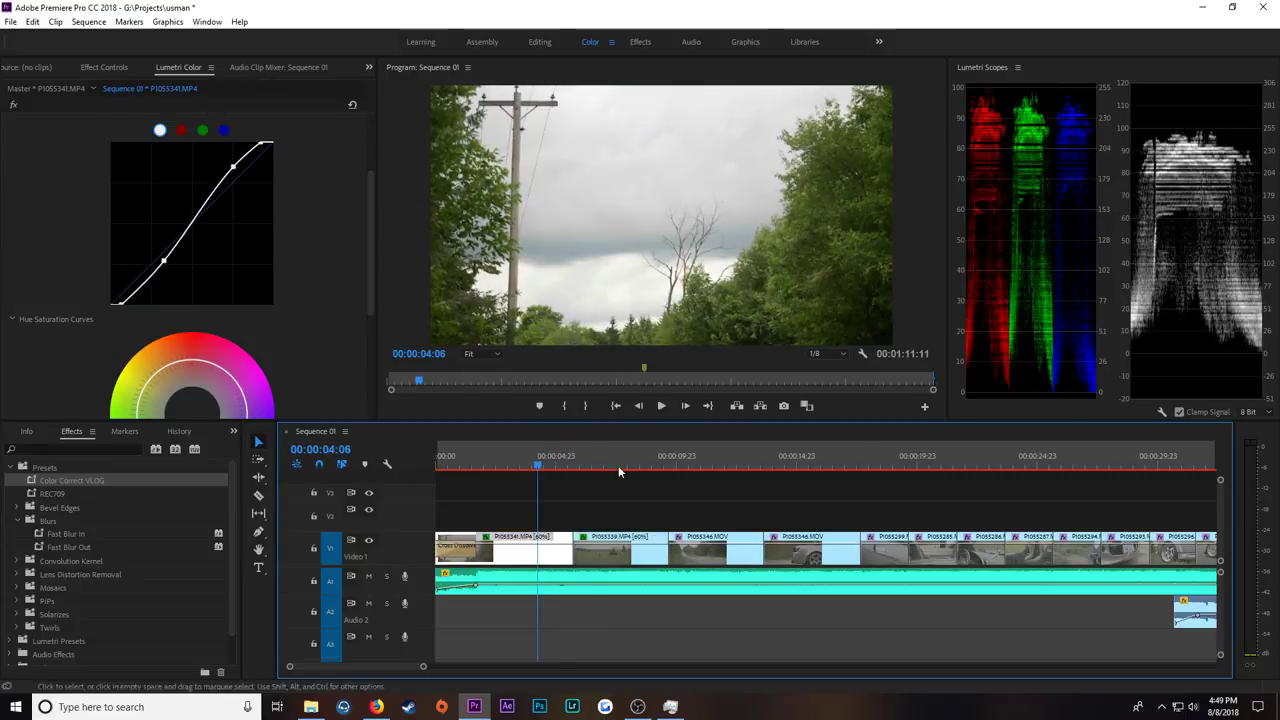
pyautogui.click(591, 462)
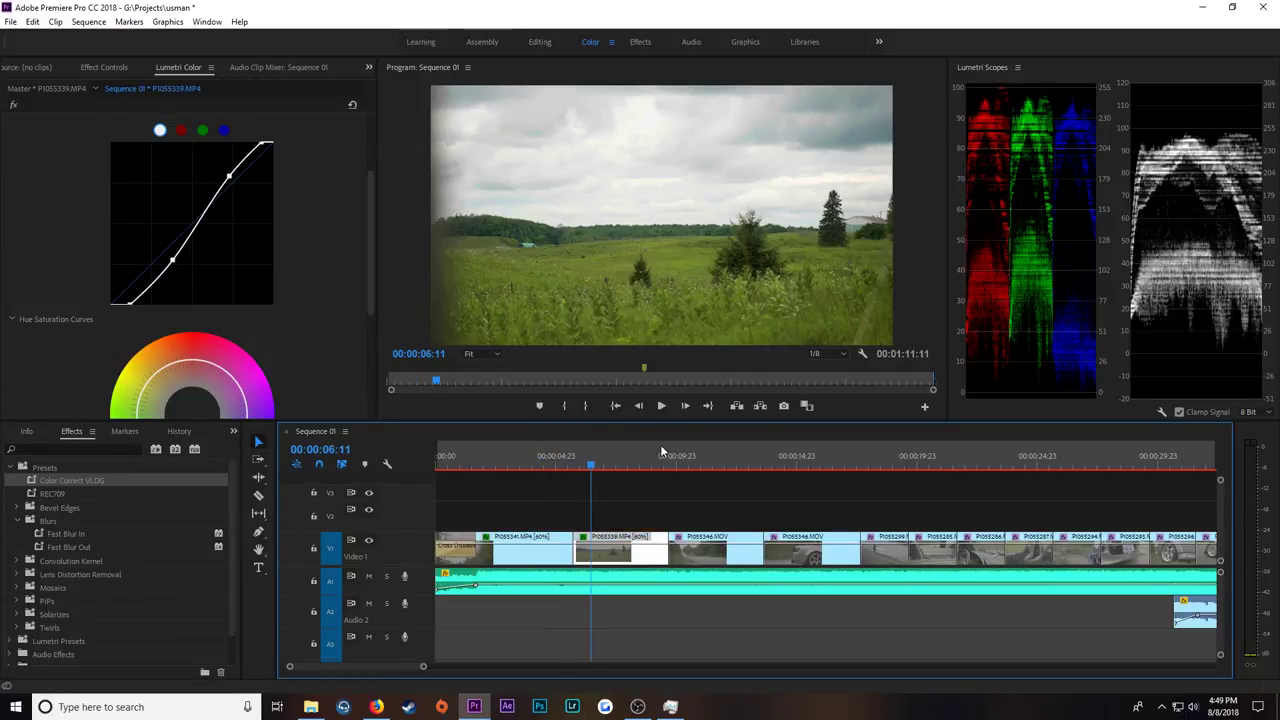
# Step: Try an S-shaped white RGB curve on the first P1055346.MOV clip, with the black point inward, the white point lowered and the shadows darkened
pyautogui.click(697, 464)
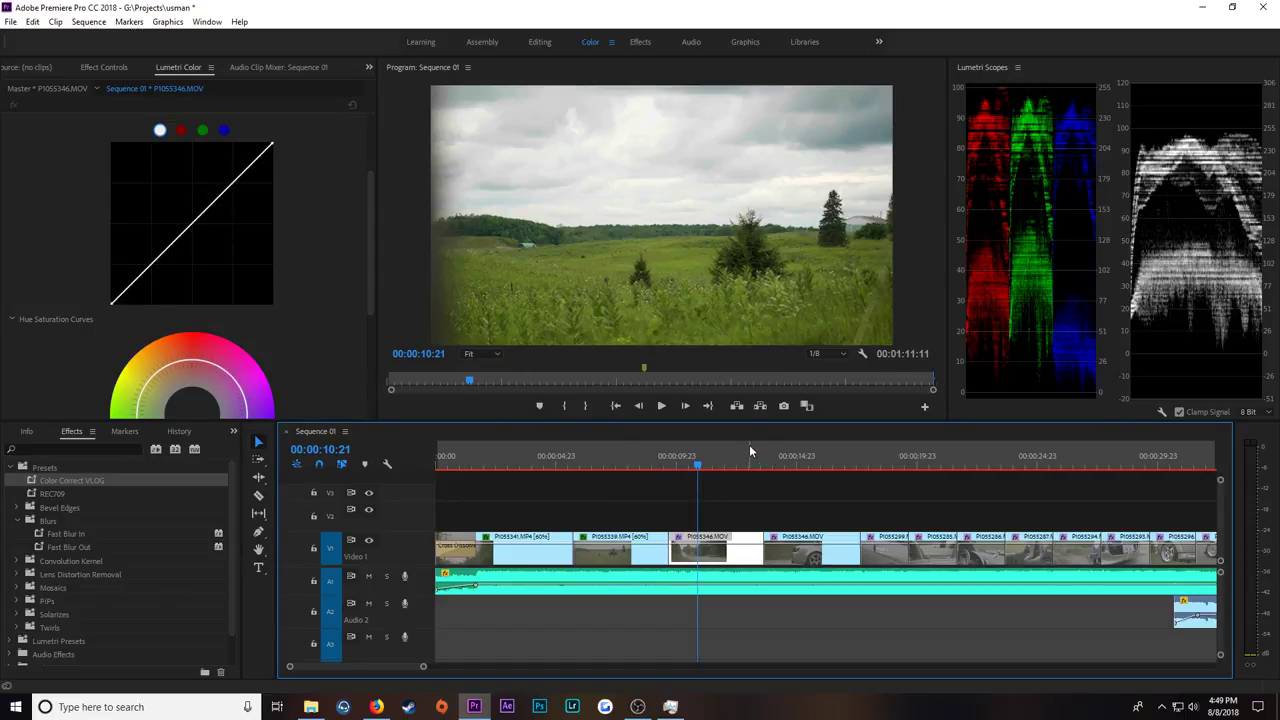
pyautogui.click(709, 465)
pyautogui.moveTo(709, 465); pyautogui.dragTo(754, 483)
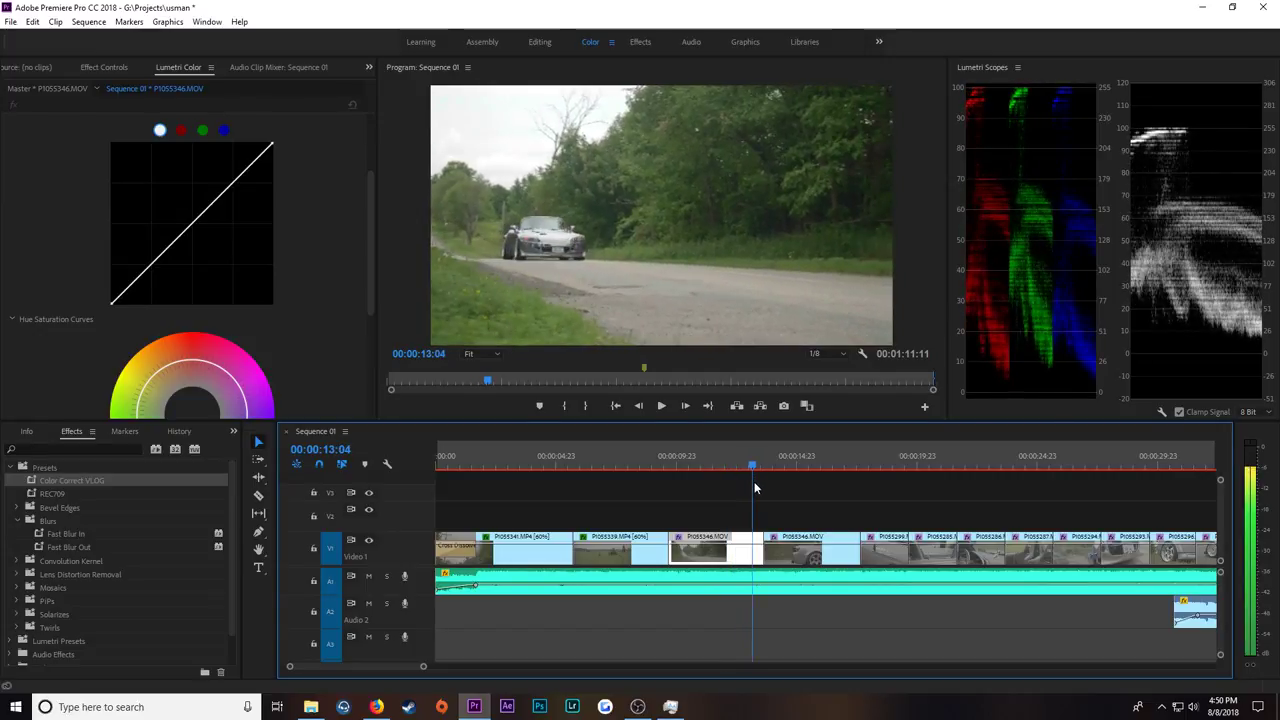
pyautogui.click(121, 305)
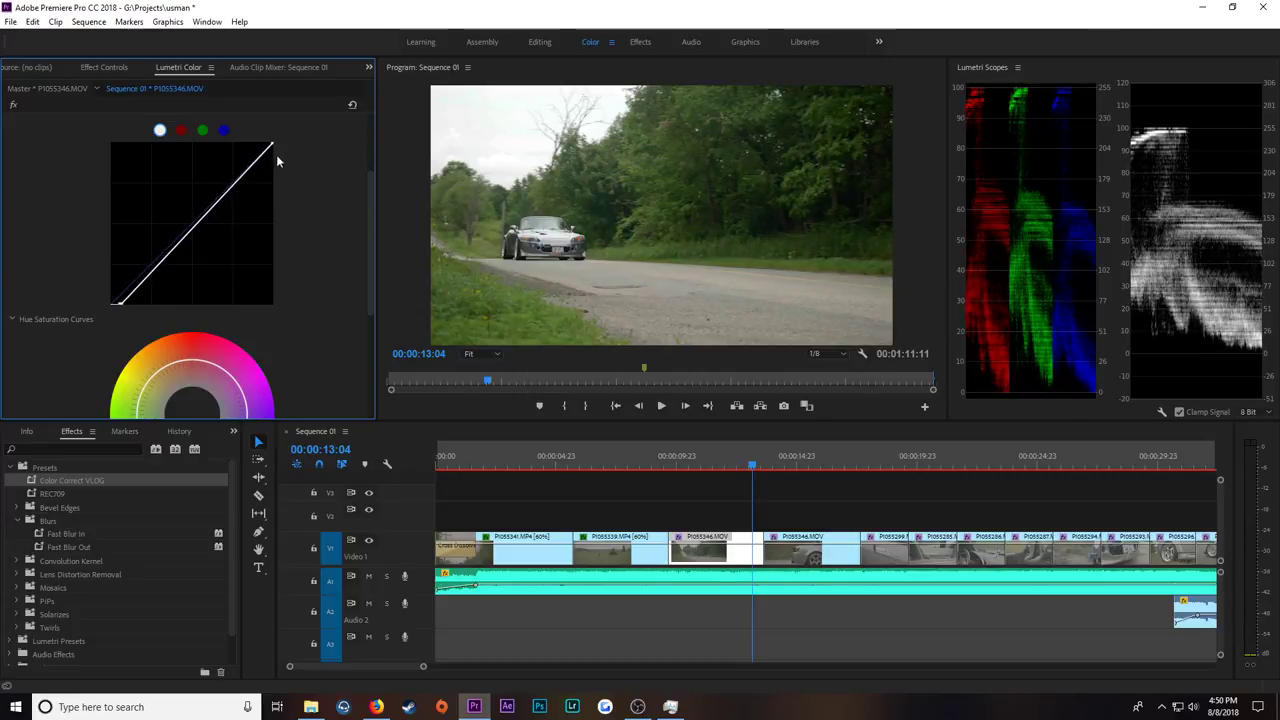
pyautogui.moveTo(271, 144); pyautogui.dragTo(234, 177)
pyautogui.moveTo(168, 252); pyautogui.dragTo(171, 256)
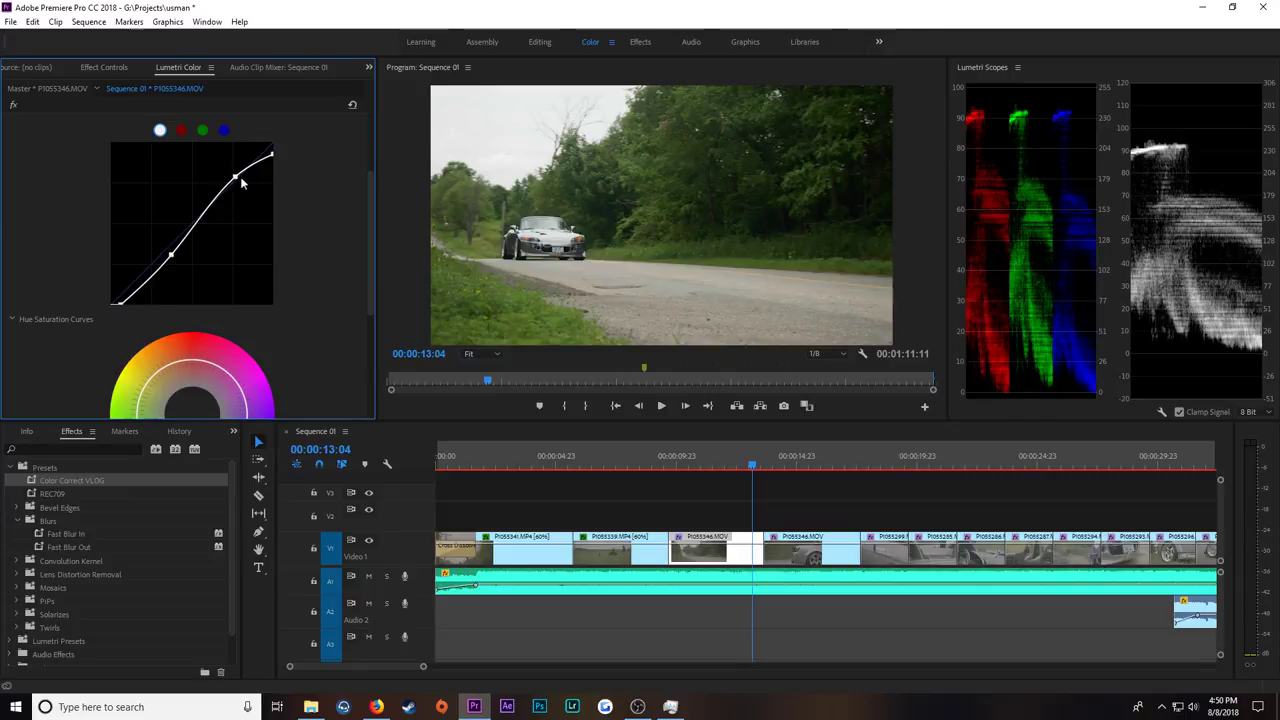
pyautogui.moveTo(272, 157); pyautogui.dragTo(234, 172)
# Step: Play the first P1055346.MOV clip from about the ten-second mark to check its grade
pyautogui.moveTo(700, 466); pyautogui.dragTo(676, 470)
pyautogui.press('space')
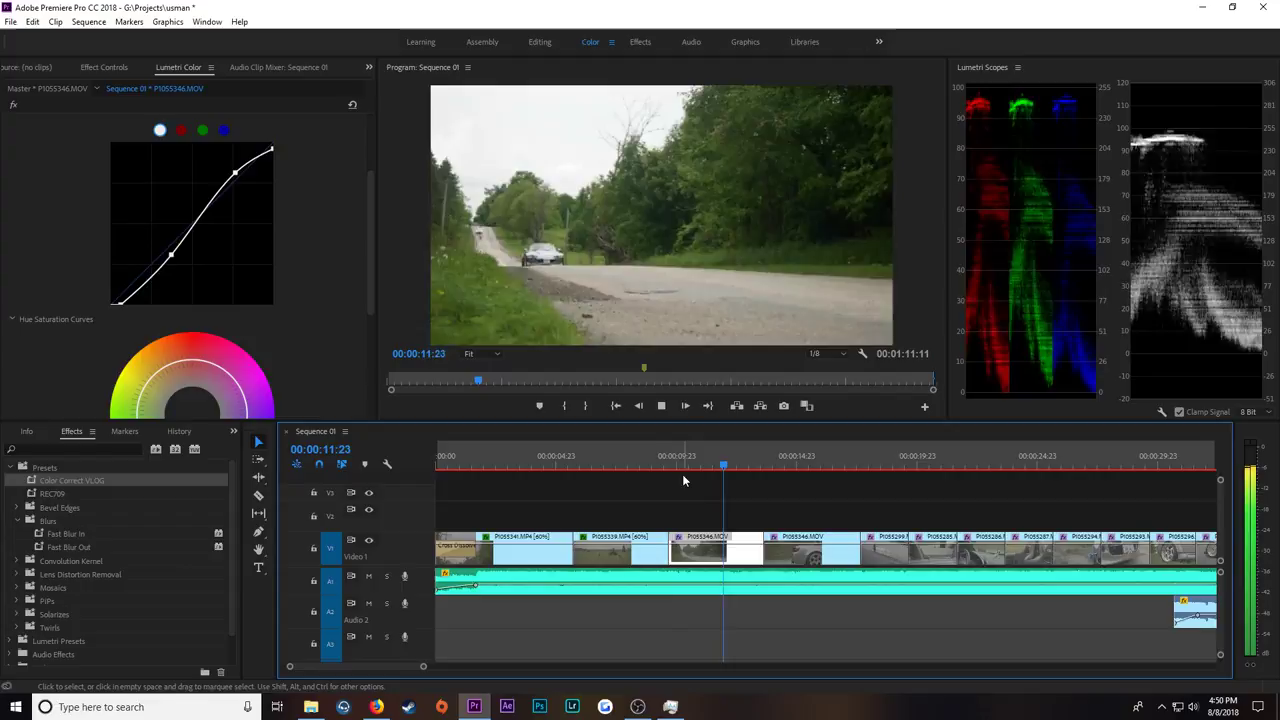
pyautogui.press('space')
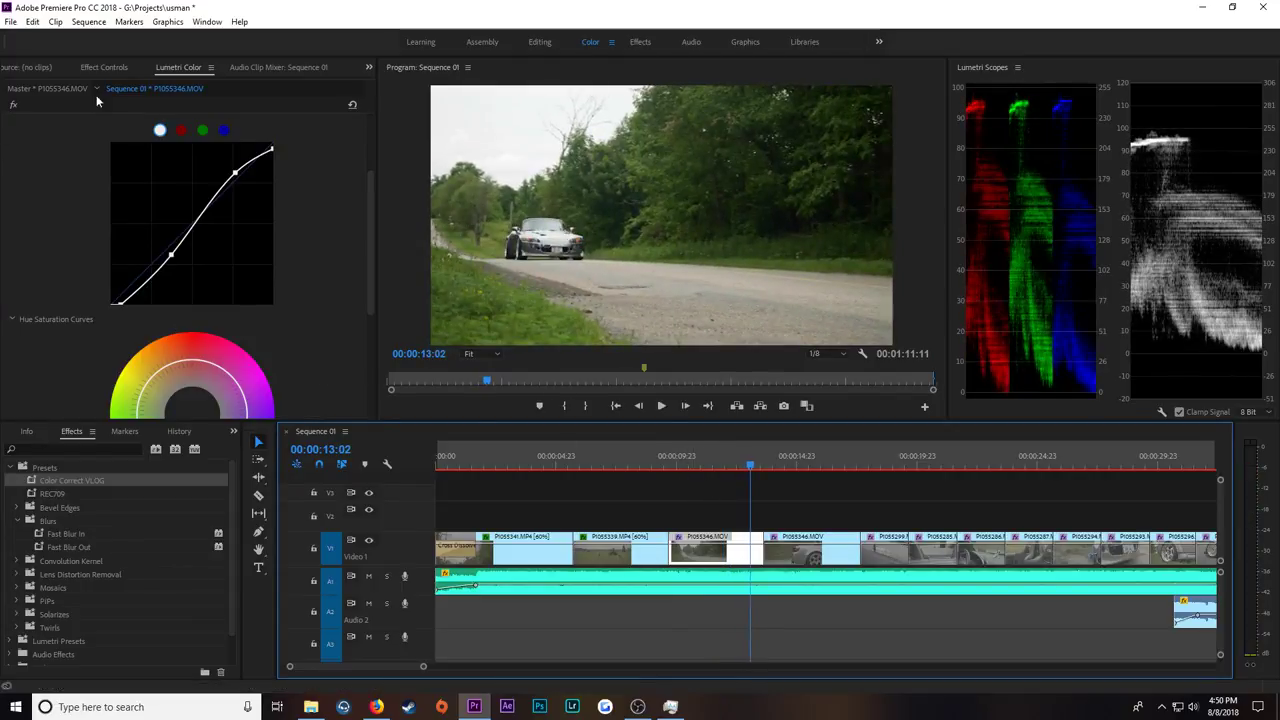
# Step: Compare the first P1055346.MOV clip with its Lumetri Color, RGB Curves and Channel Mixer effects switched off and on
pyautogui.click(100, 69)
pyautogui.click(24, 290)
pyautogui.click(24, 290)
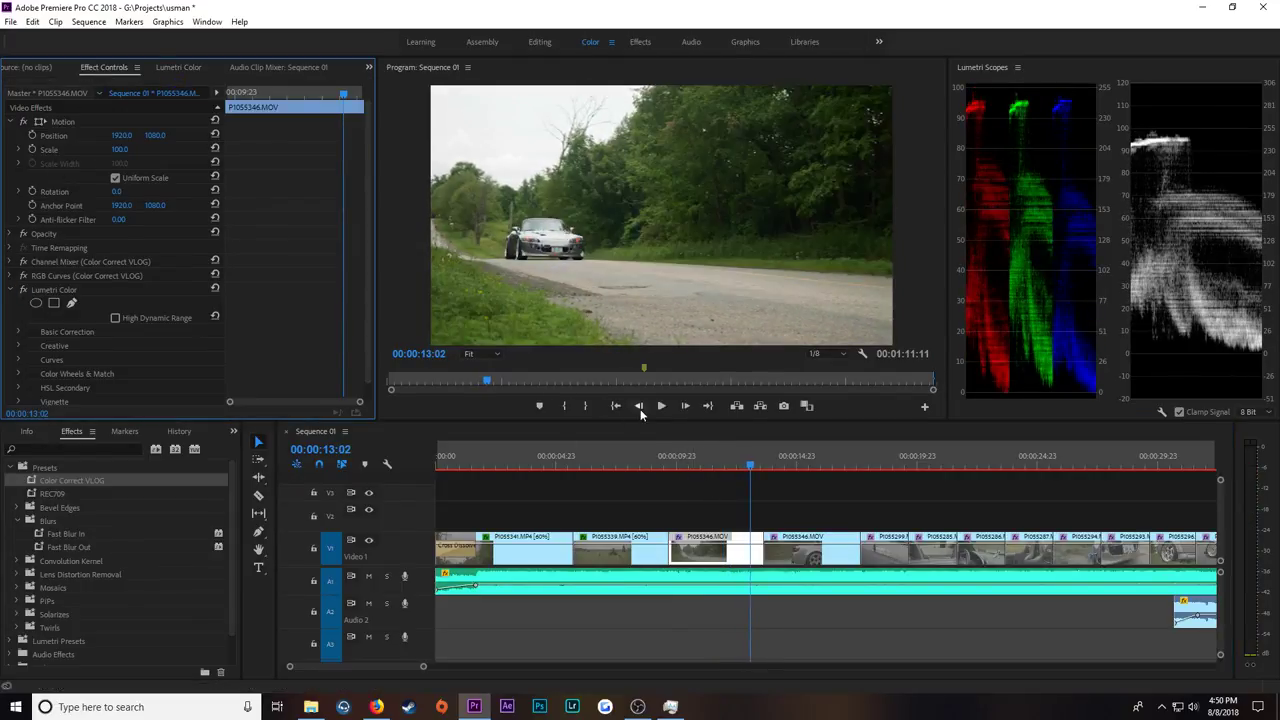
pyautogui.click(24, 276)
pyautogui.click(24, 290)
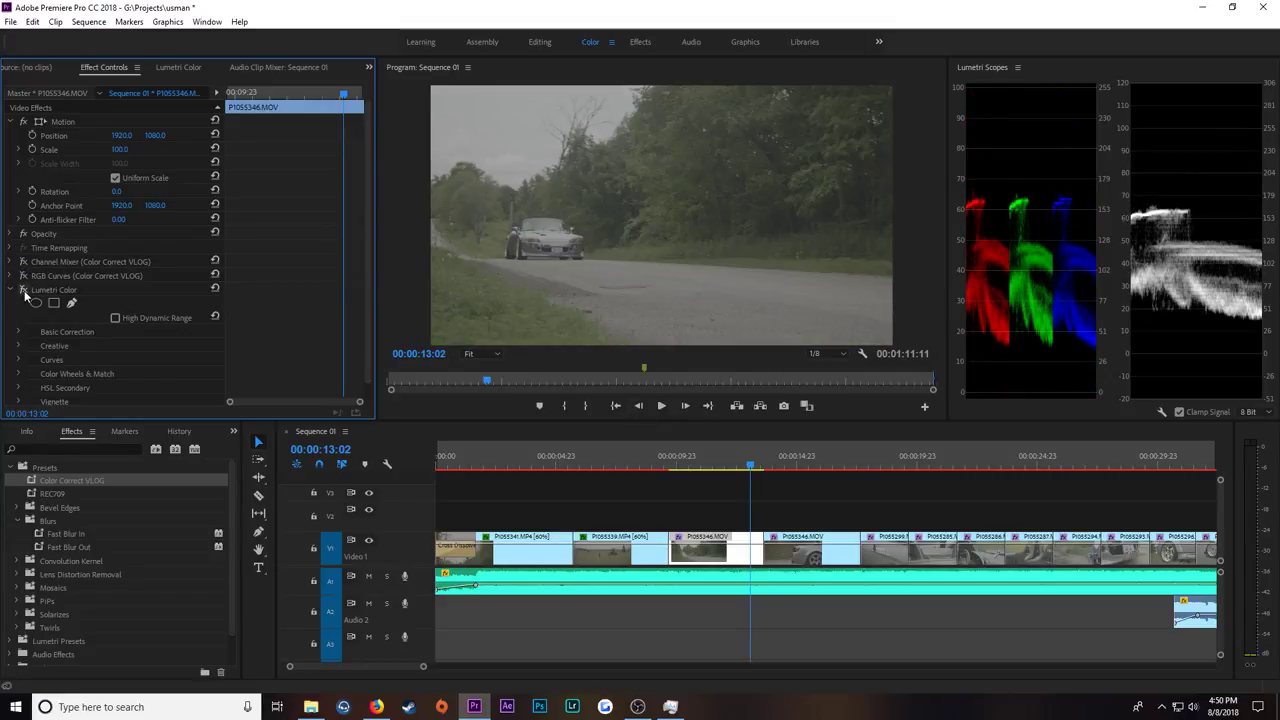
pyautogui.click(24, 290)
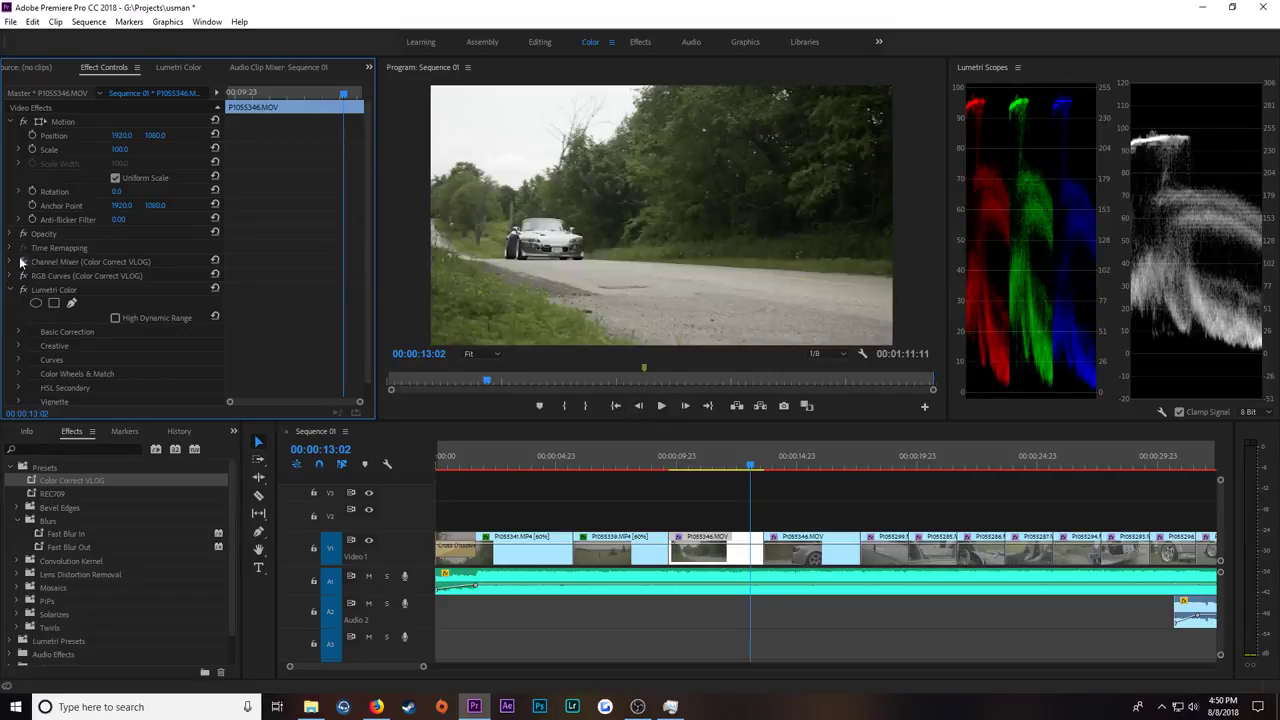
pyautogui.click(24, 261)
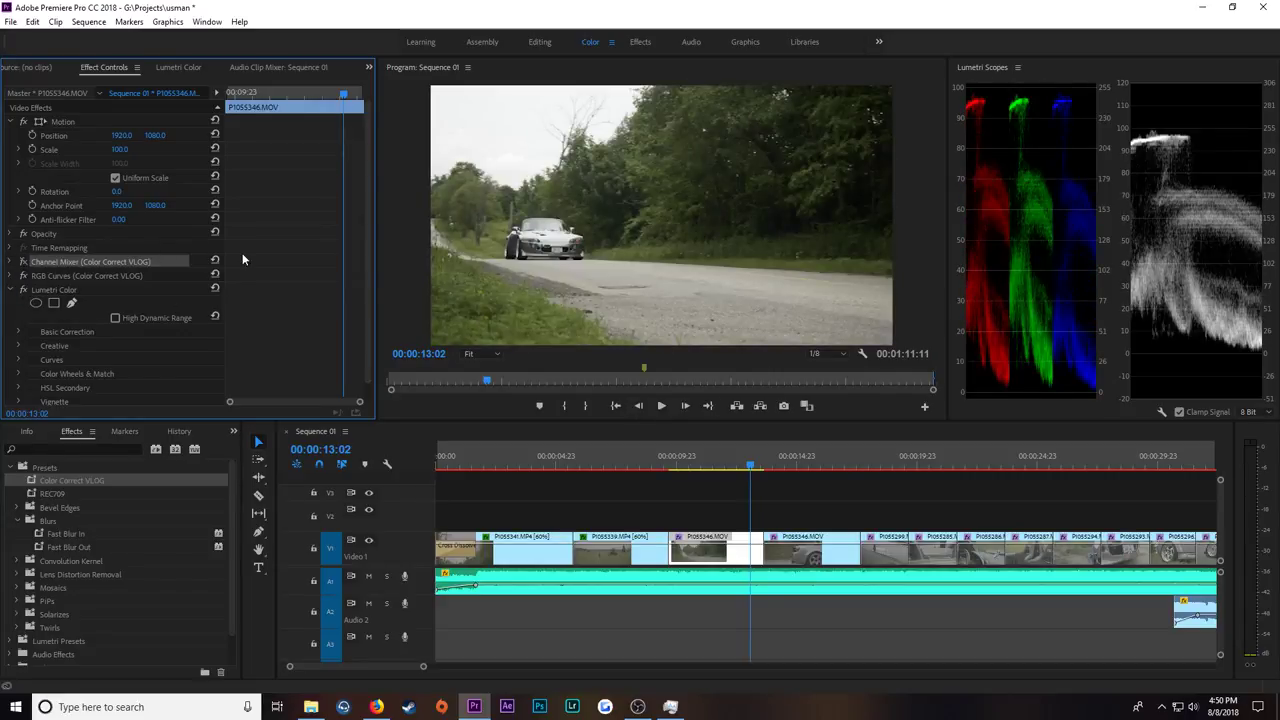
pyautogui.click(24, 261)
# Step: Reset the clip's white RGB curve and try a steeper S with both end points inward, raised highlights and lowered shadows
pyautogui.click(204, 67)
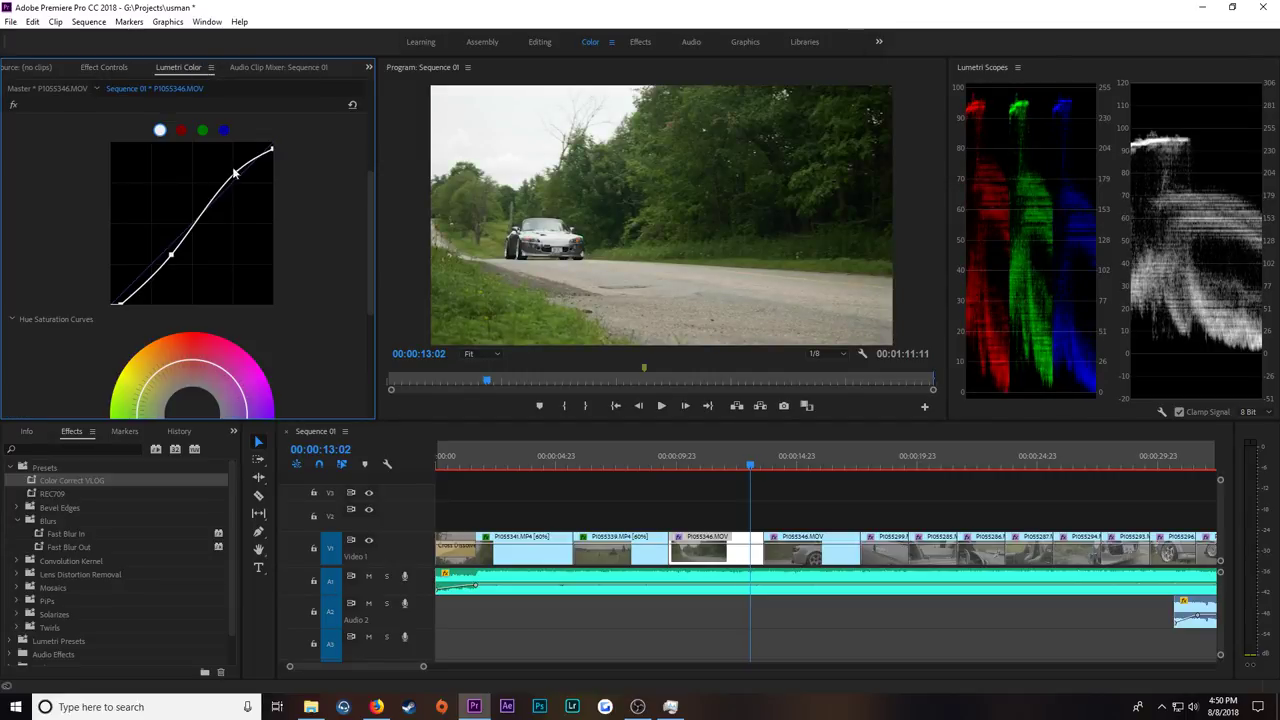
pyautogui.doubleClick(258, 228)
pyautogui.moveTo(271, 149); pyautogui.dragTo(264, 143)
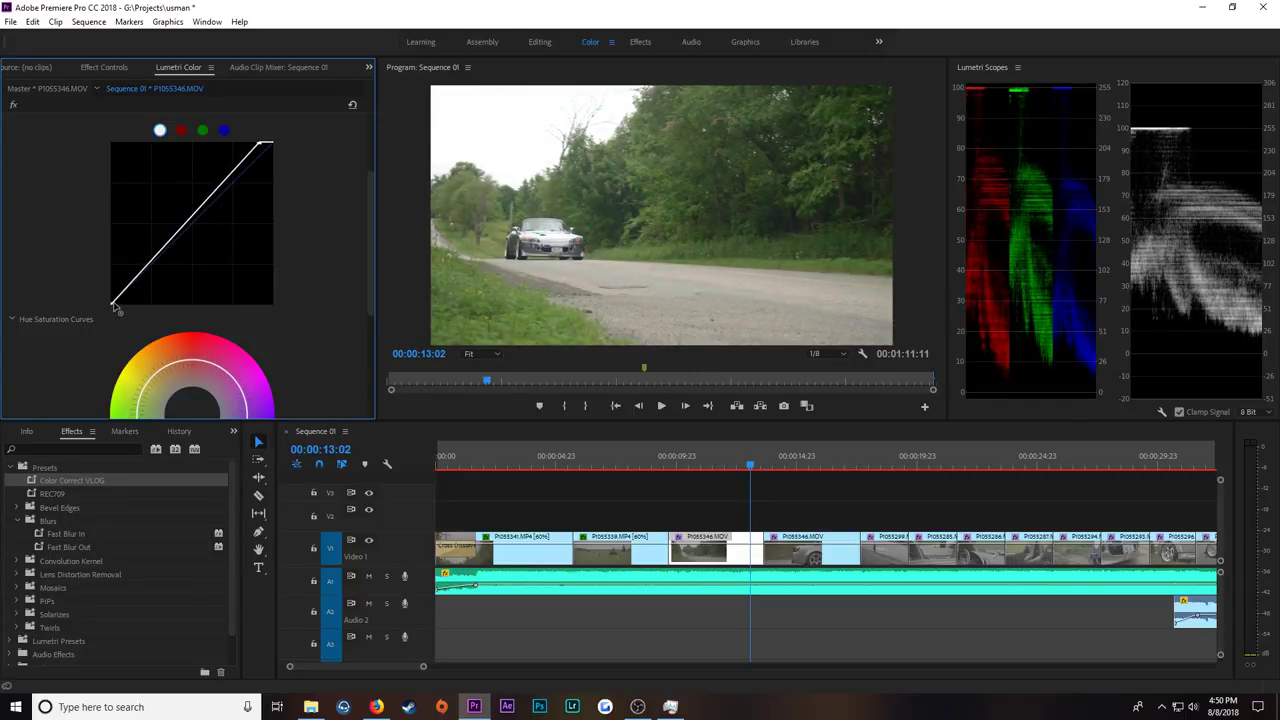
pyautogui.moveTo(113, 303); pyautogui.dragTo(122, 313)
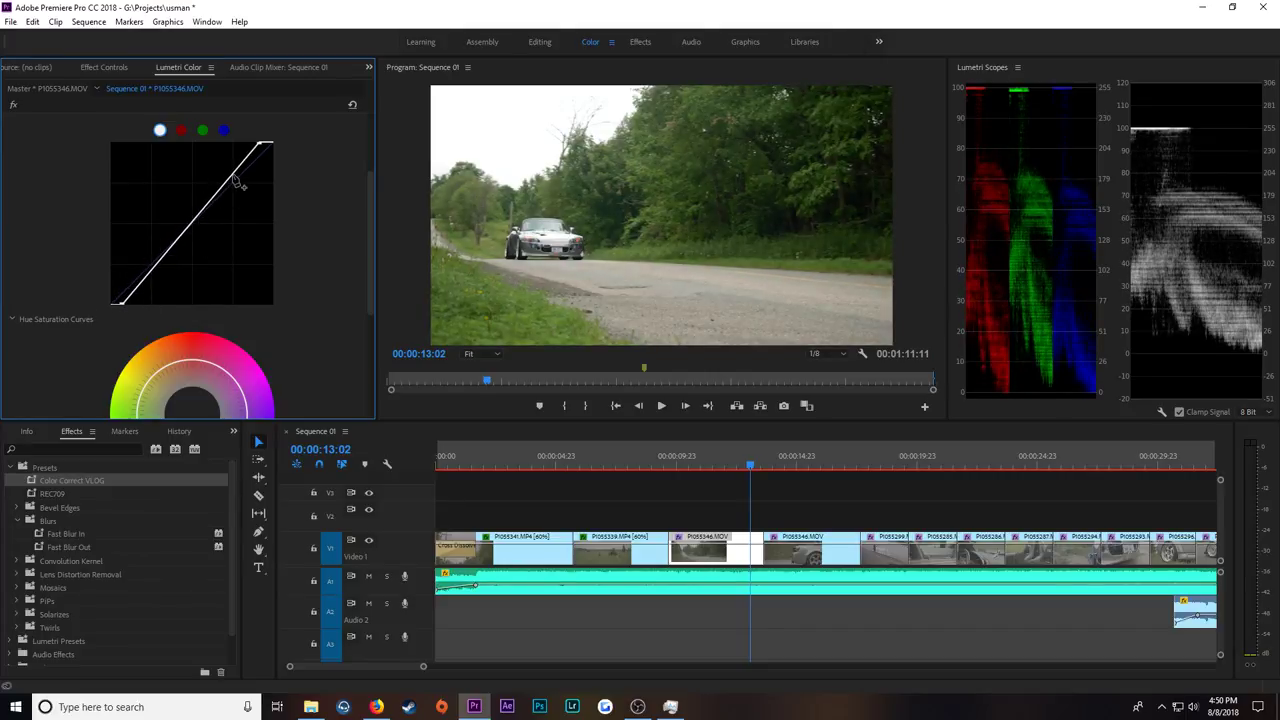
pyautogui.moveTo(232, 177); pyautogui.dragTo(235, 178)
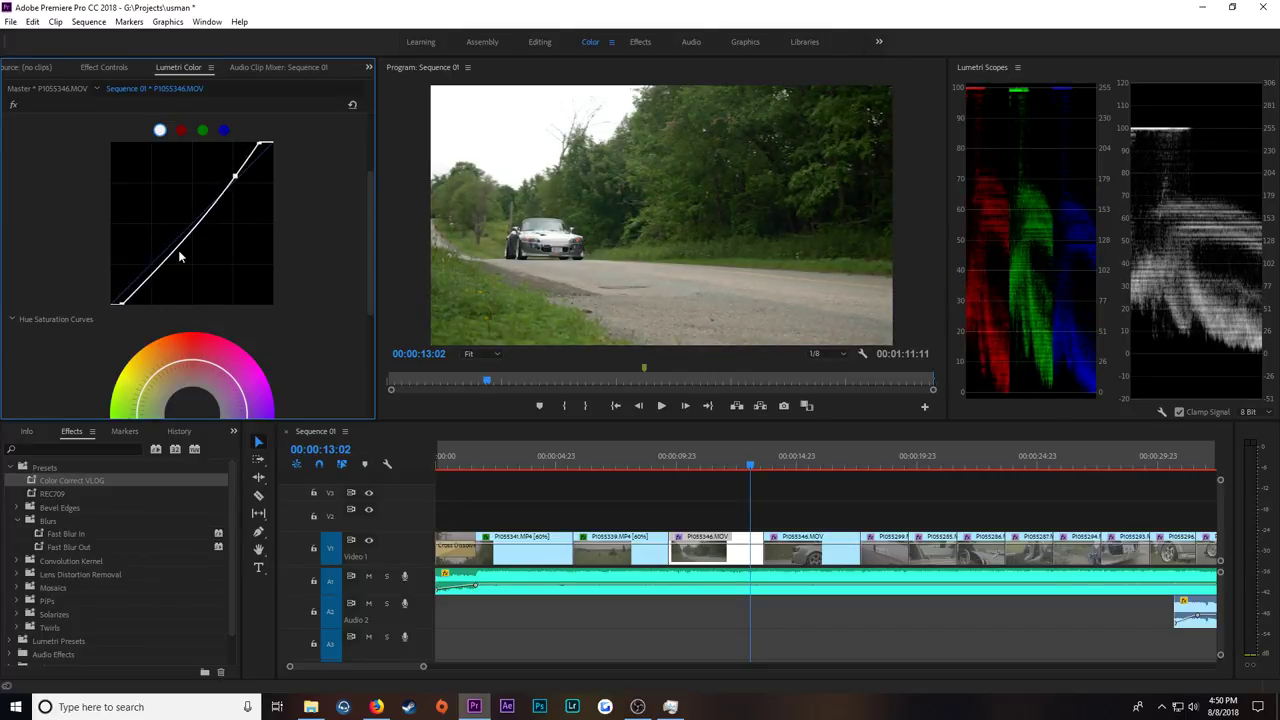
pyautogui.moveTo(172, 252); pyautogui.dragTo(177, 265)
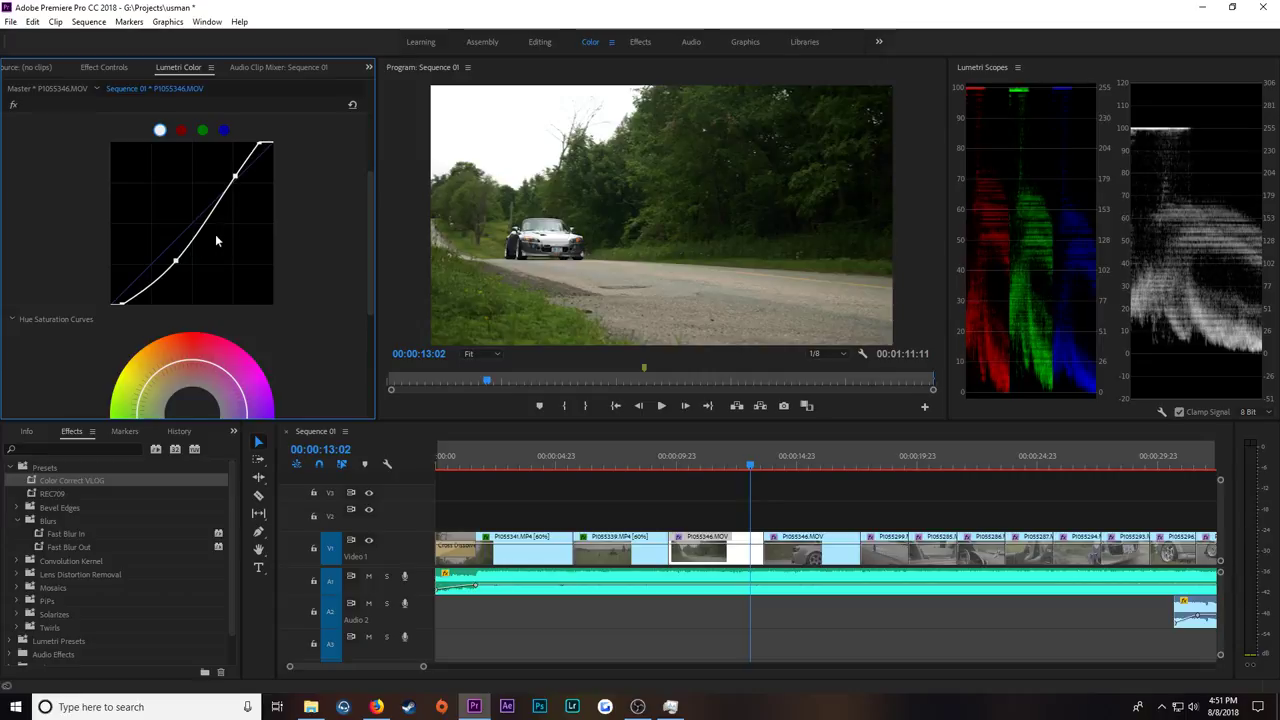
pyautogui.moveTo(236, 178); pyautogui.dragTo(235, 176)
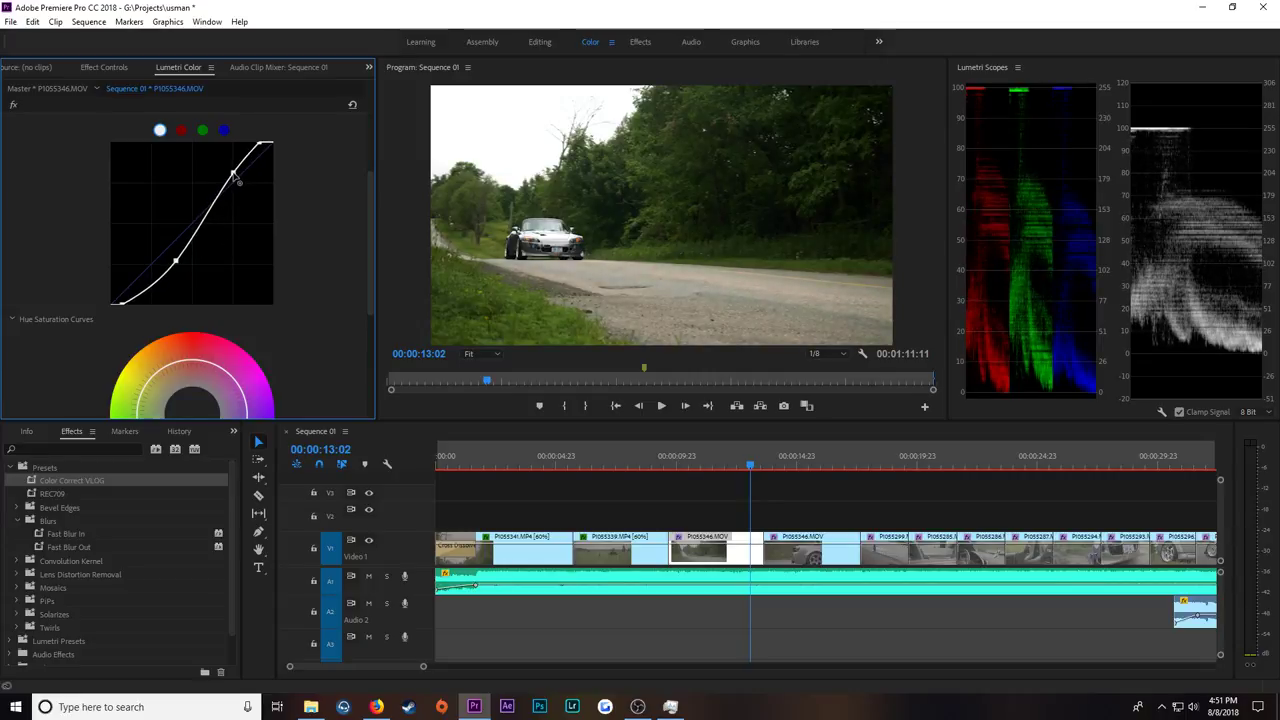
# Step: Reset the first P1055346.MOV clip's white RGB curve and try a softer one with a lowered white point, inward black point and darkened shadows
pyautogui.doubleClick(208, 250)
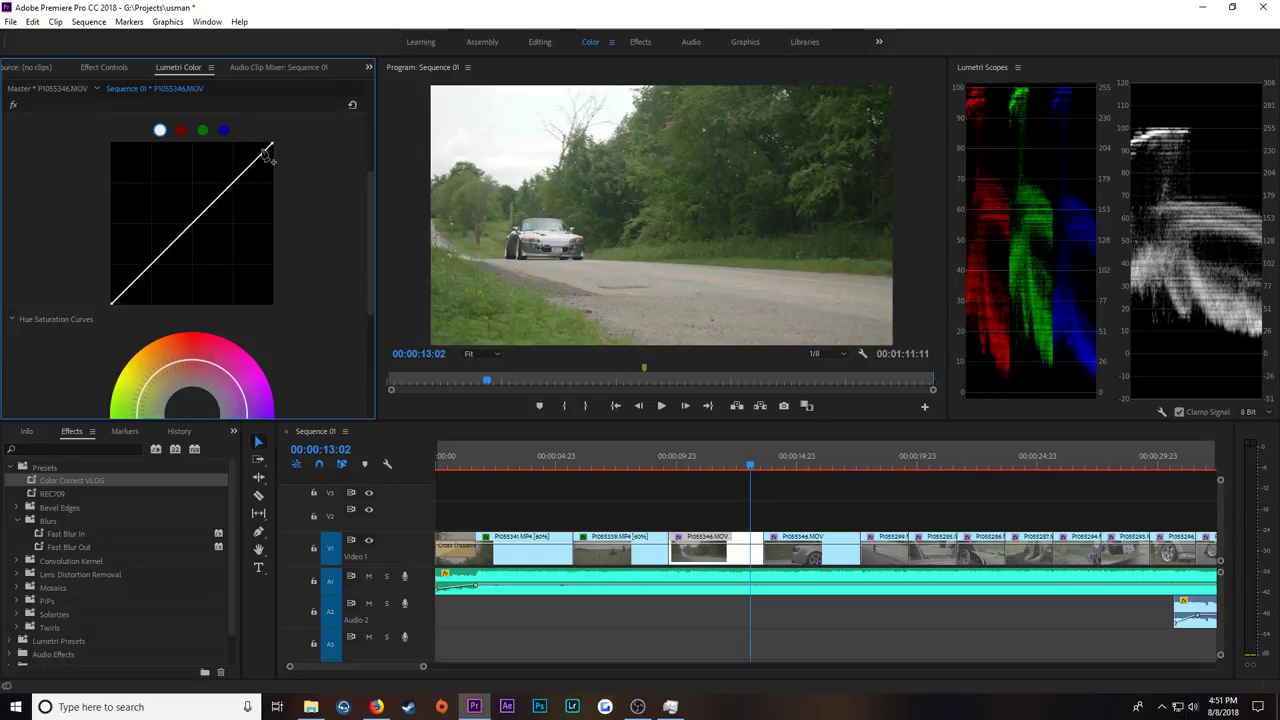
pyautogui.moveTo(273, 148); pyautogui.dragTo(299, 159)
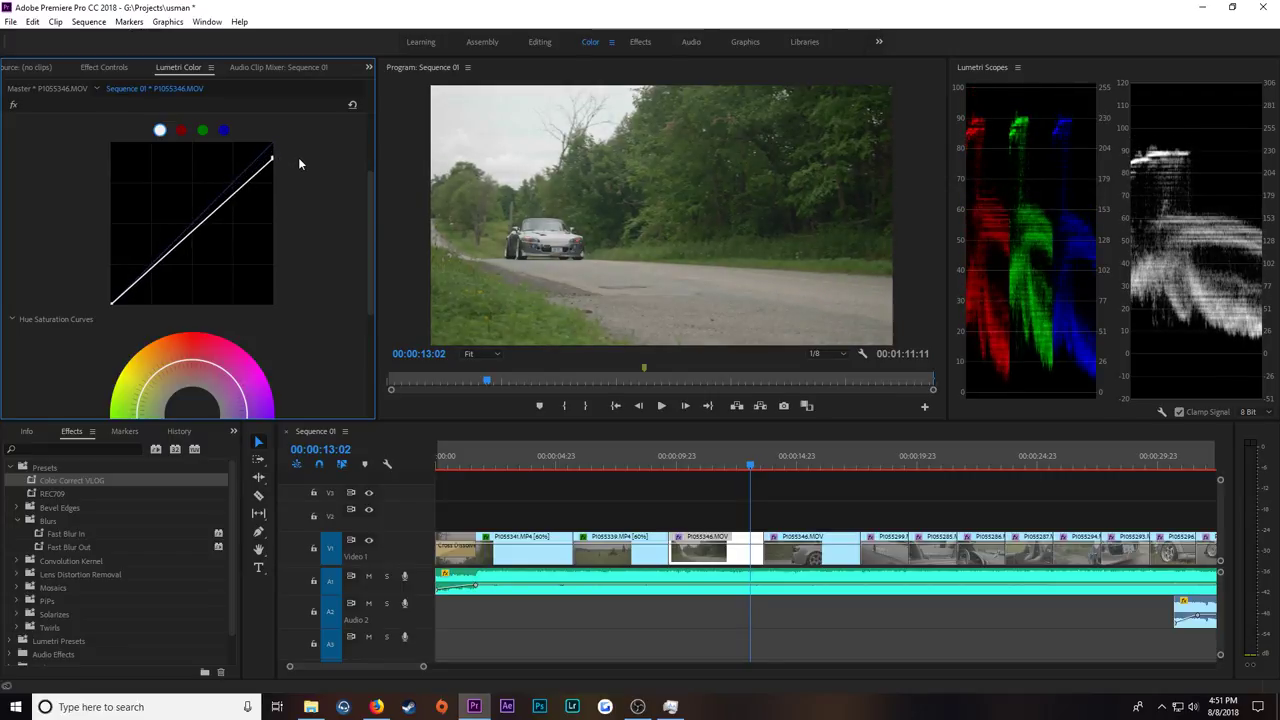
pyautogui.moveTo(112, 304); pyautogui.dragTo(120, 308)
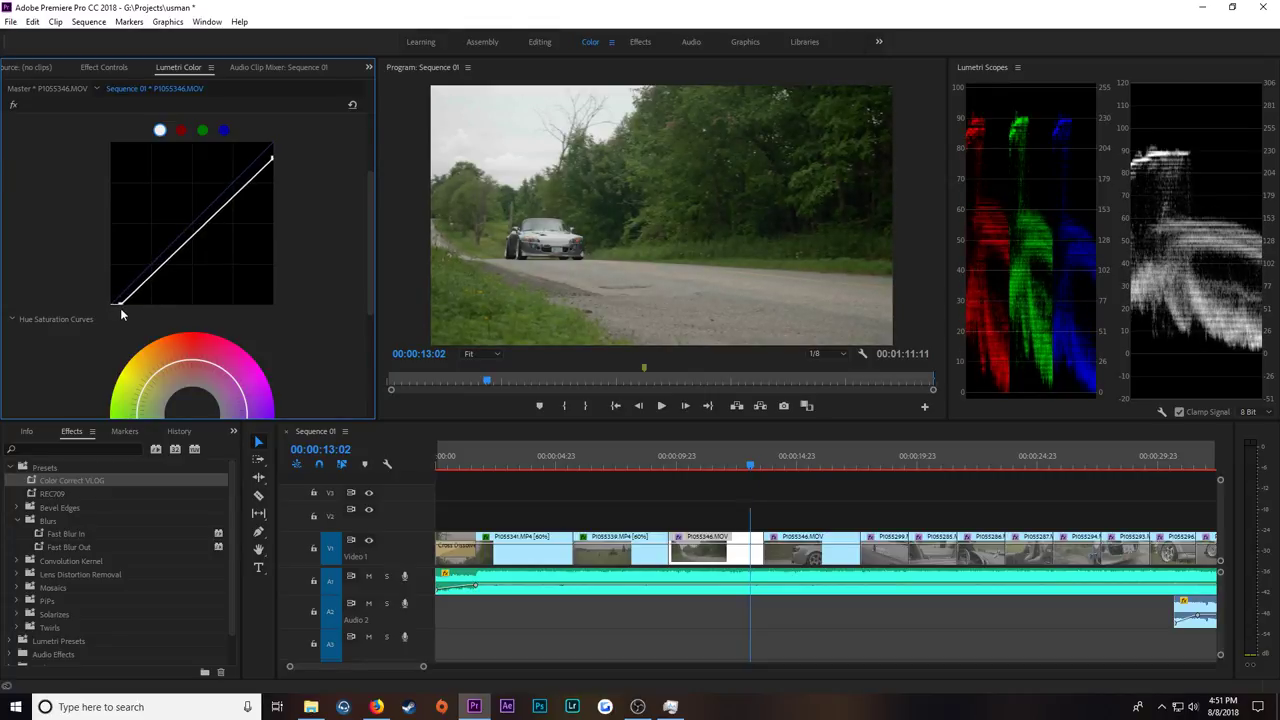
pyautogui.moveTo(237, 206); pyautogui.dragTo(234, 203)
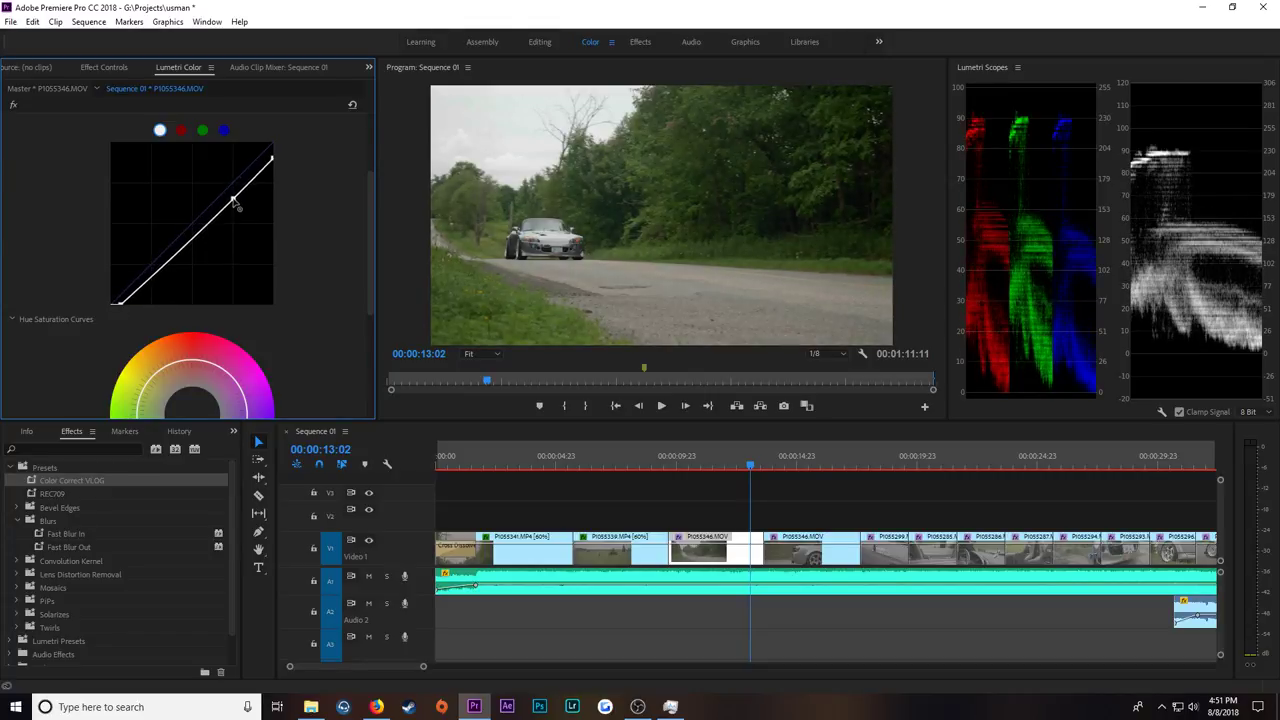
pyautogui.moveTo(171, 265); pyautogui.dragTo(171, 264)
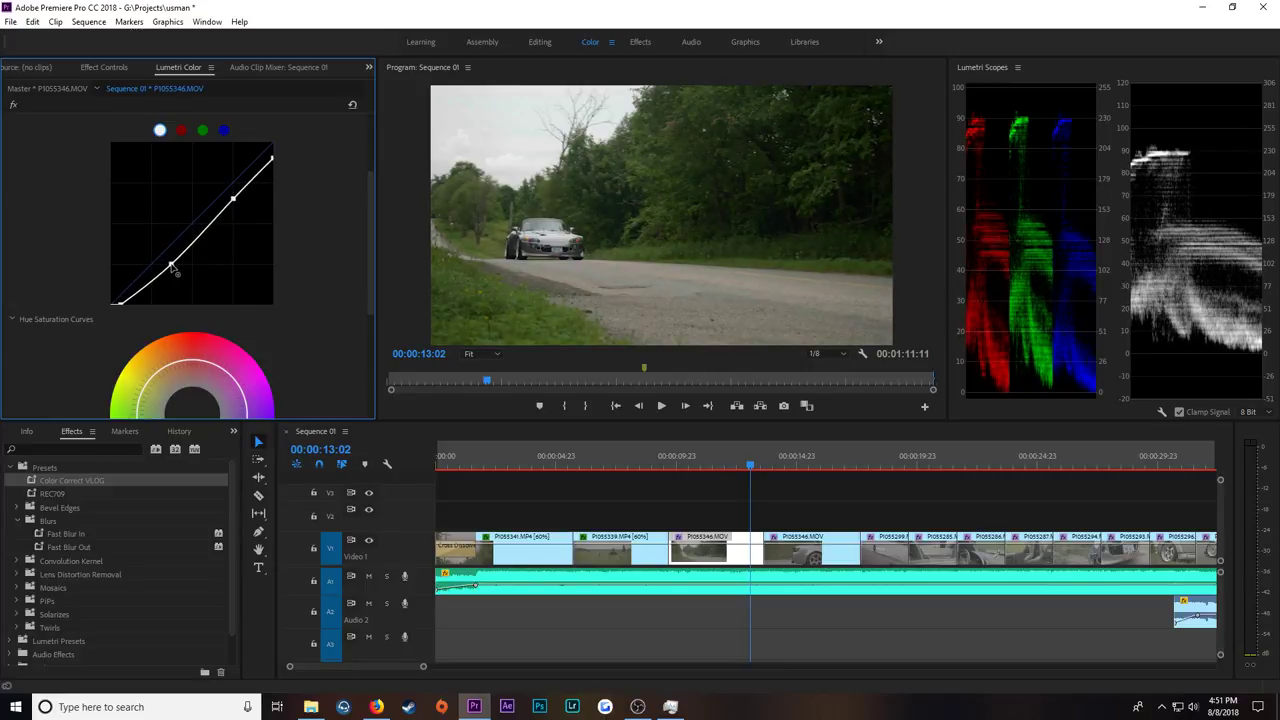
pyautogui.moveTo(236, 205); pyautogui.dragTo(232, 202)
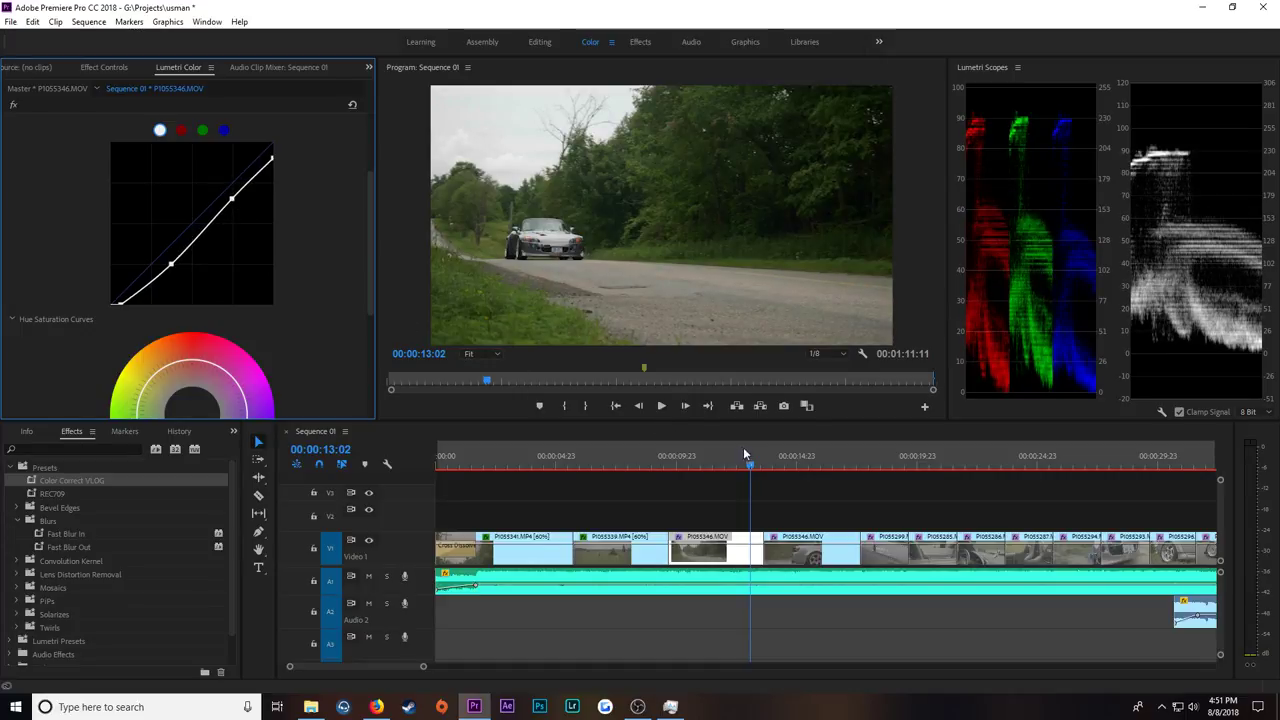
# Step: Copy the Lumetri Color effect from the first P1055346.MOV clip onto the second P1055346.MOV clip
pyautogui.click(104, 67)
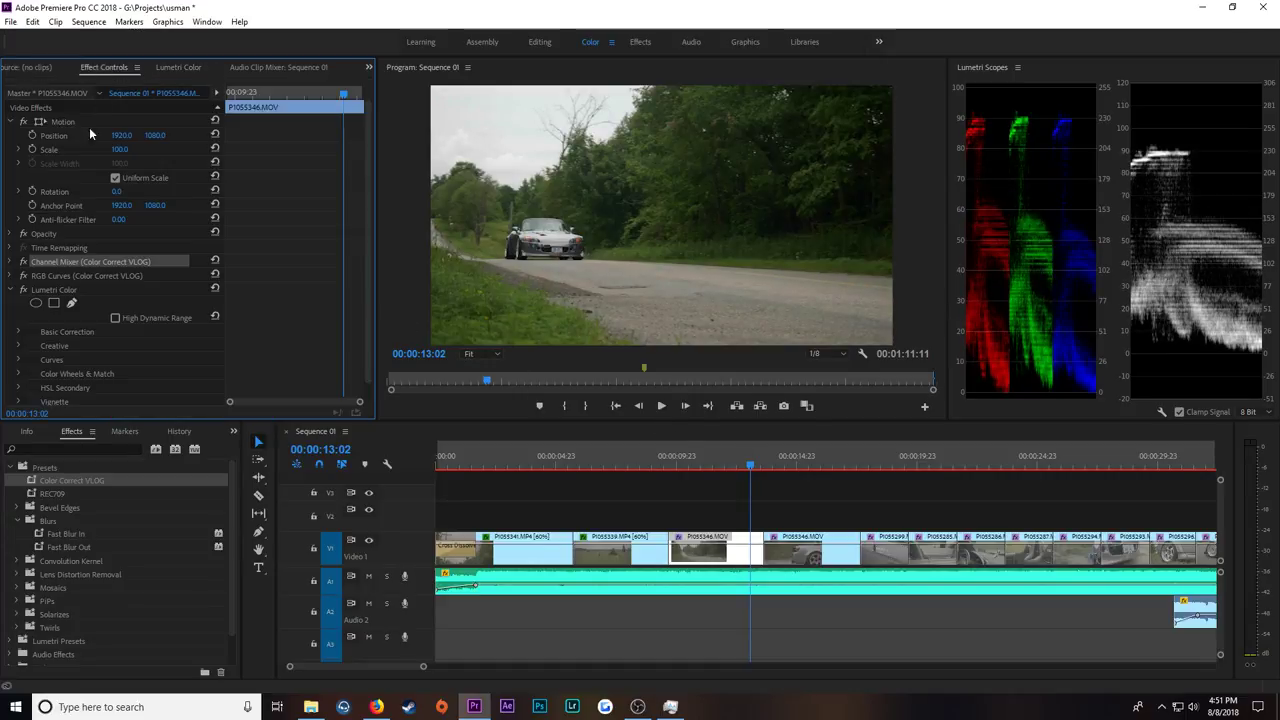
pyautogui.click(62, 289)
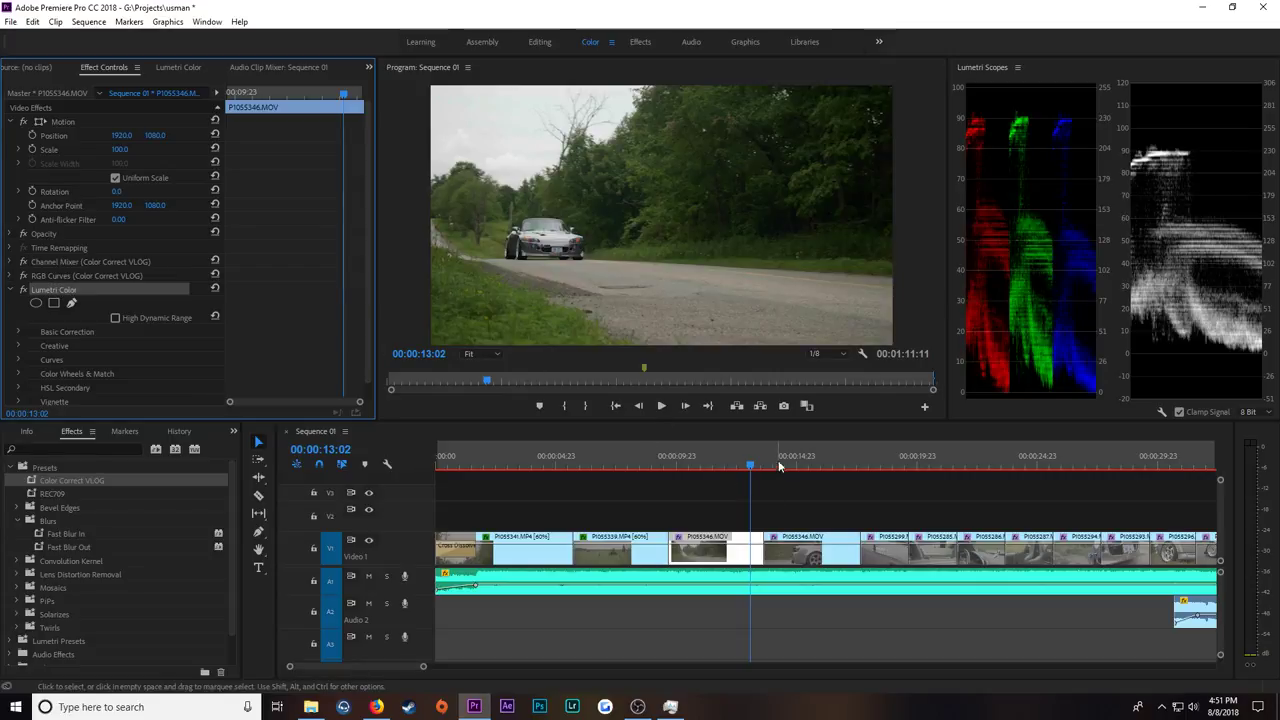
pyautogui.click(811, 462)
pyautogui.click(814, 558)
pyautogui.hotkey('ctrl', 'v')
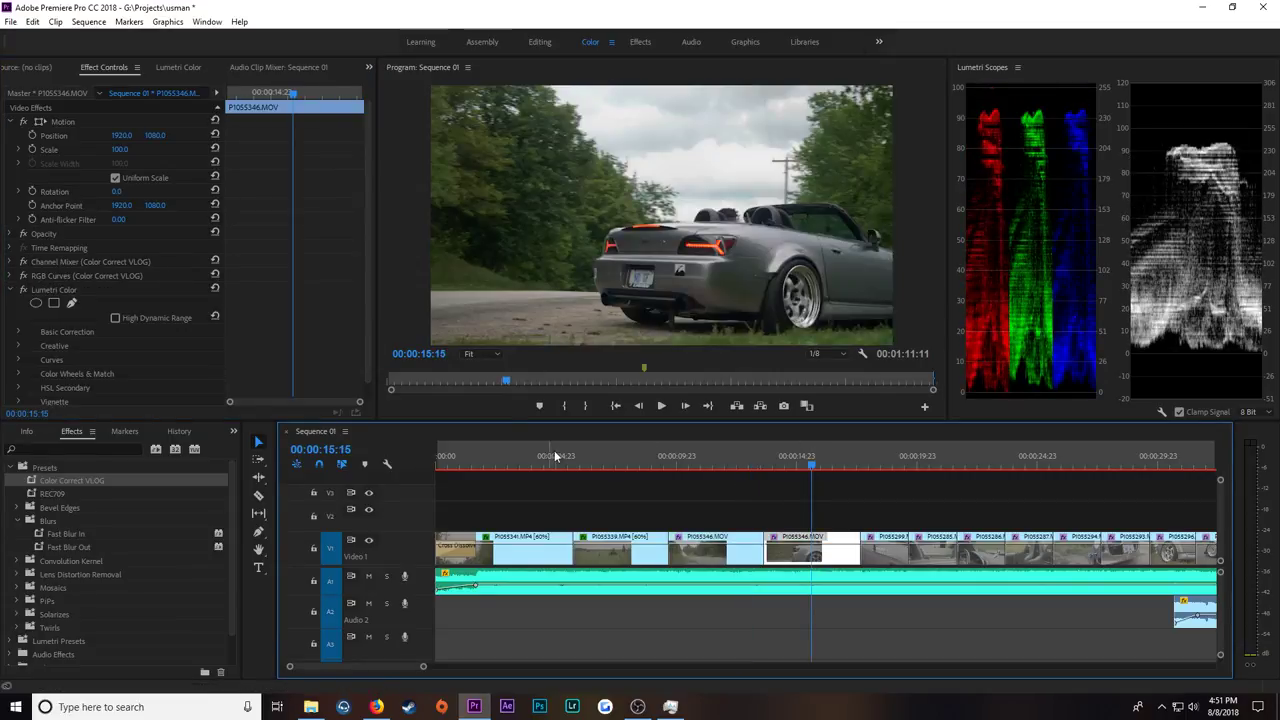
# Step: Reset the second P1055346.MOV clip's white RGB curve and try an S-curve with a lowered white point, raised black point and highlights, and darkened shadows
pyautogui.click(178, 67)
pyautogui.doubleClick(220, 266)
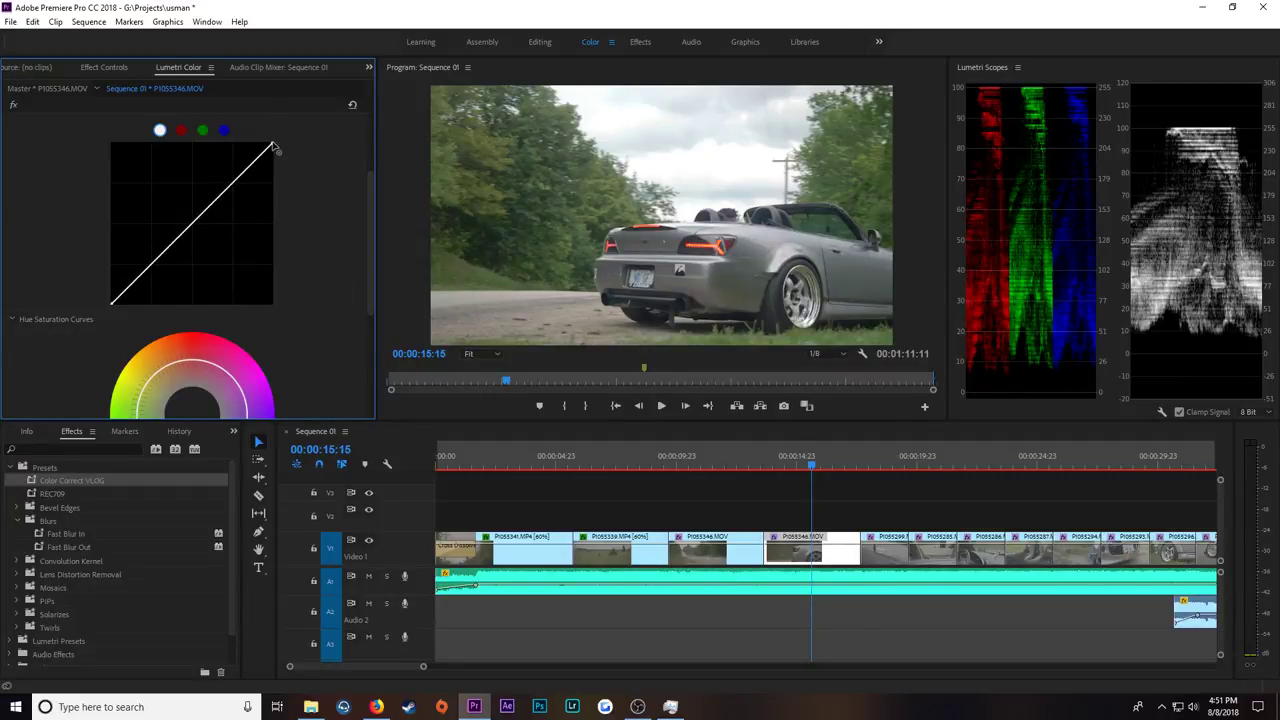
pyautogui.moveTo(272, 147); pyautogui.dragTo(282, 150)
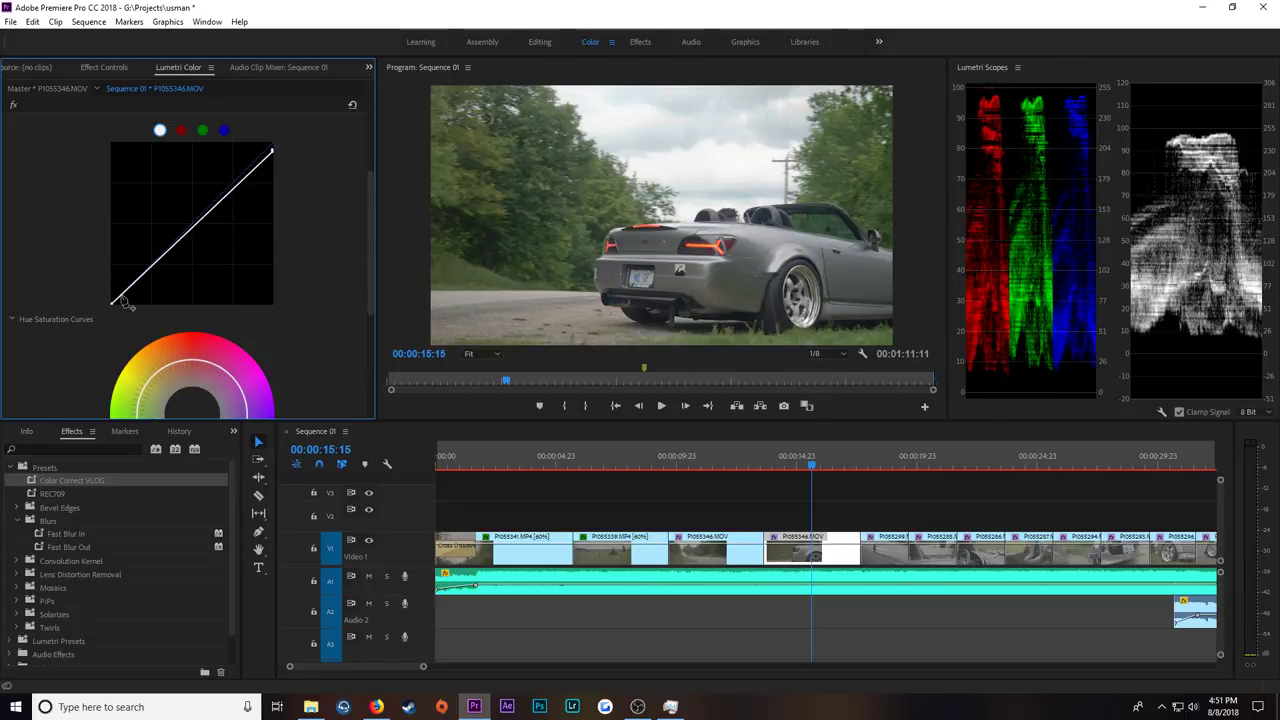
pyautogui.moveTo(114, 304); pyautogui.dragTo(105, 302)
pyautogui.moveTo(252, 169); pyautogui.dragTo(245, 165)
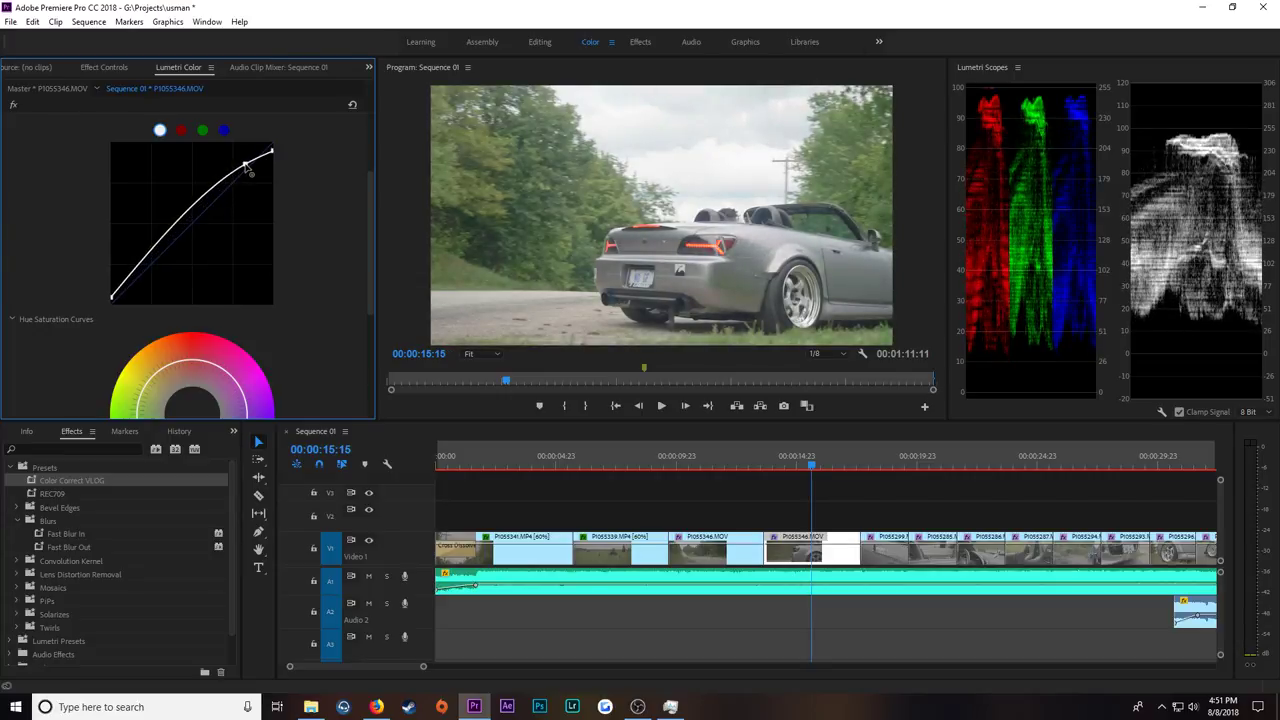
pyautogui.moveTo(183, 229); pyautogui.dragTo(170, 259)
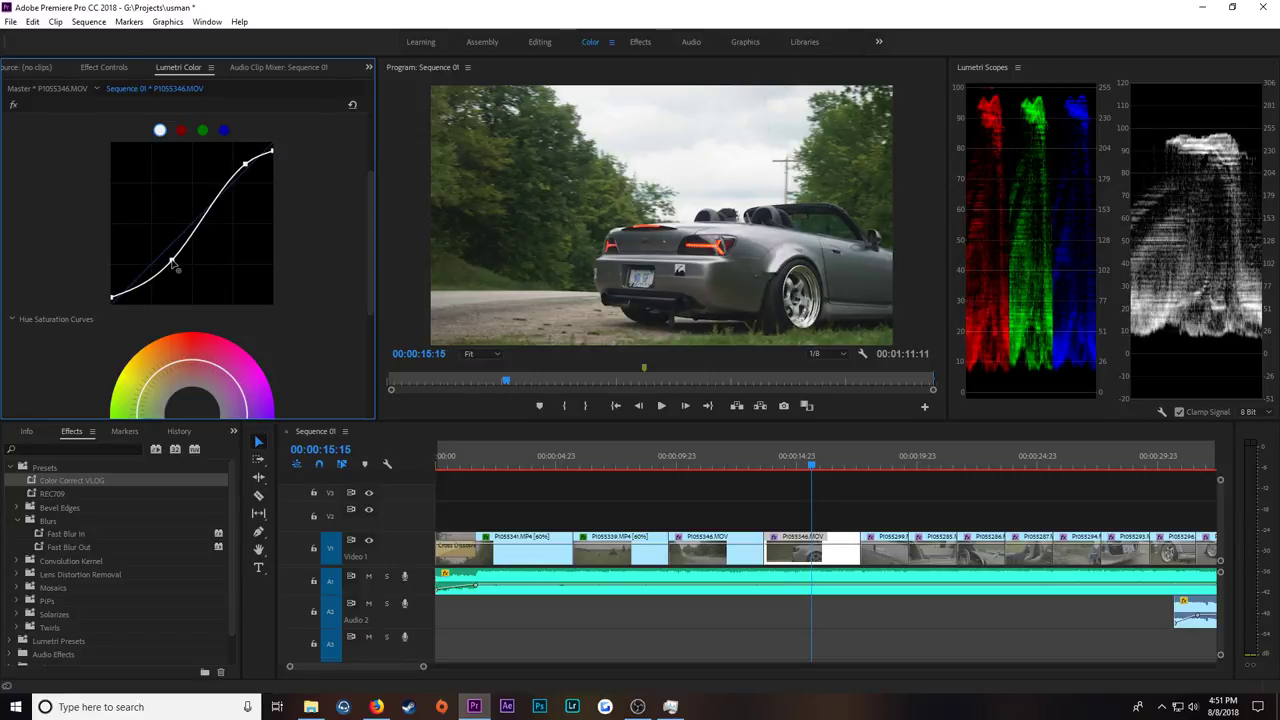
# Step: Reset the second P1055346.MOV clip's white curve and, at 00:00:17:03, reshape it with a lowered white point, inward black point, raised highlights and lowered shadows
pyautogui.doubleClick(249, 182)
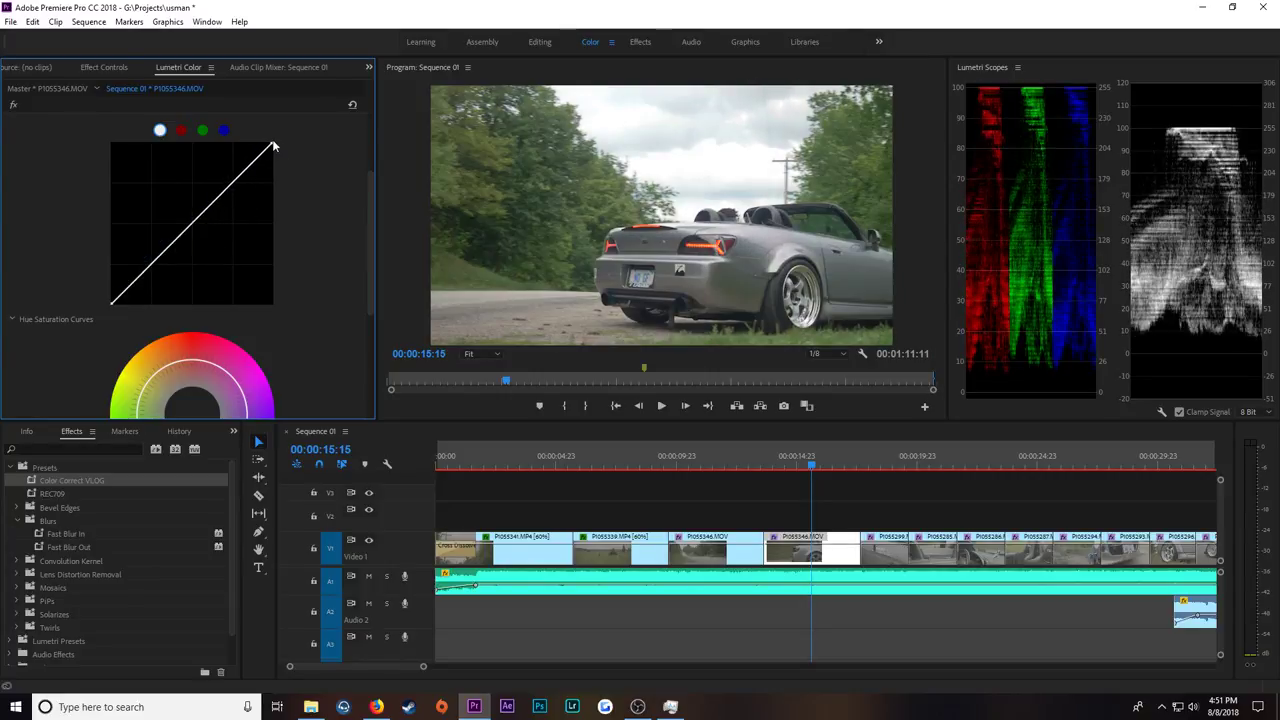
pyautogui.click(821, 467)
pyautogui.moveTo(823, 469); pyautogui.dragTo(848, 472)
pyautogui.click(284, 136)
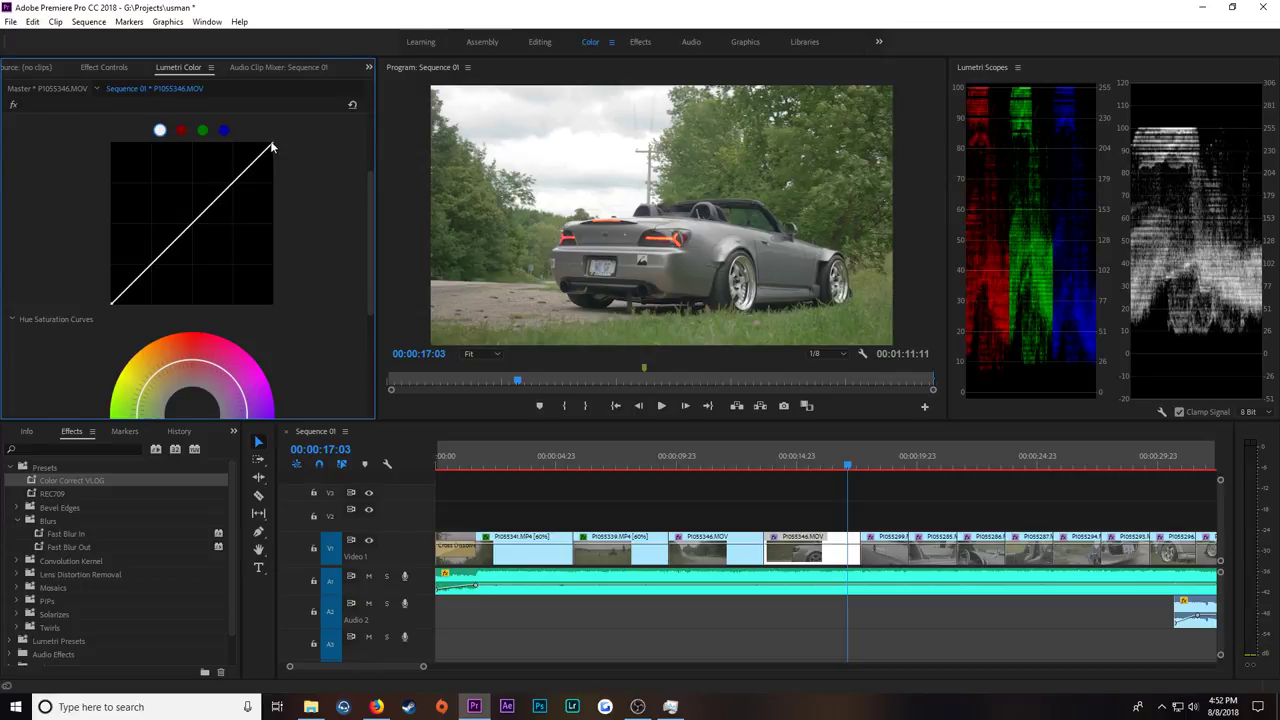
pyautogui.moveTo(272, 147); pyautogui.dragTo(286, 160)
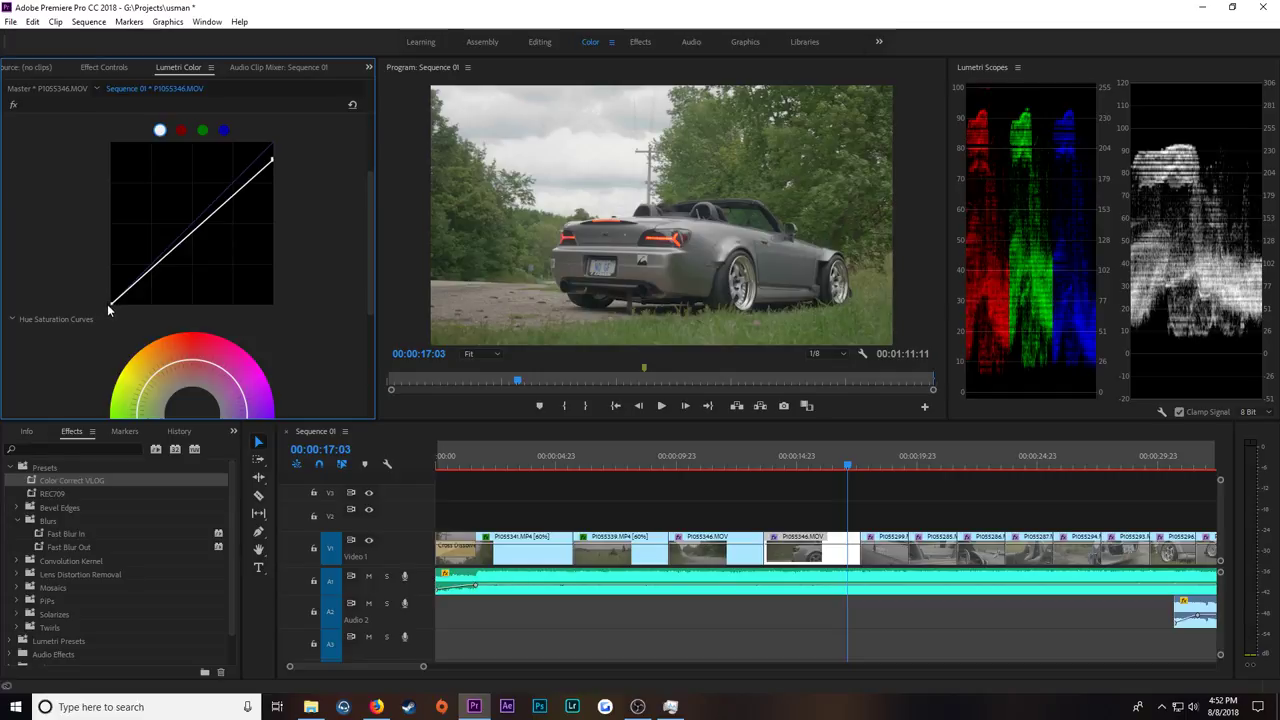
pyautogui.moveTo(114, 308); pyautogui.dragTo(118, 307)
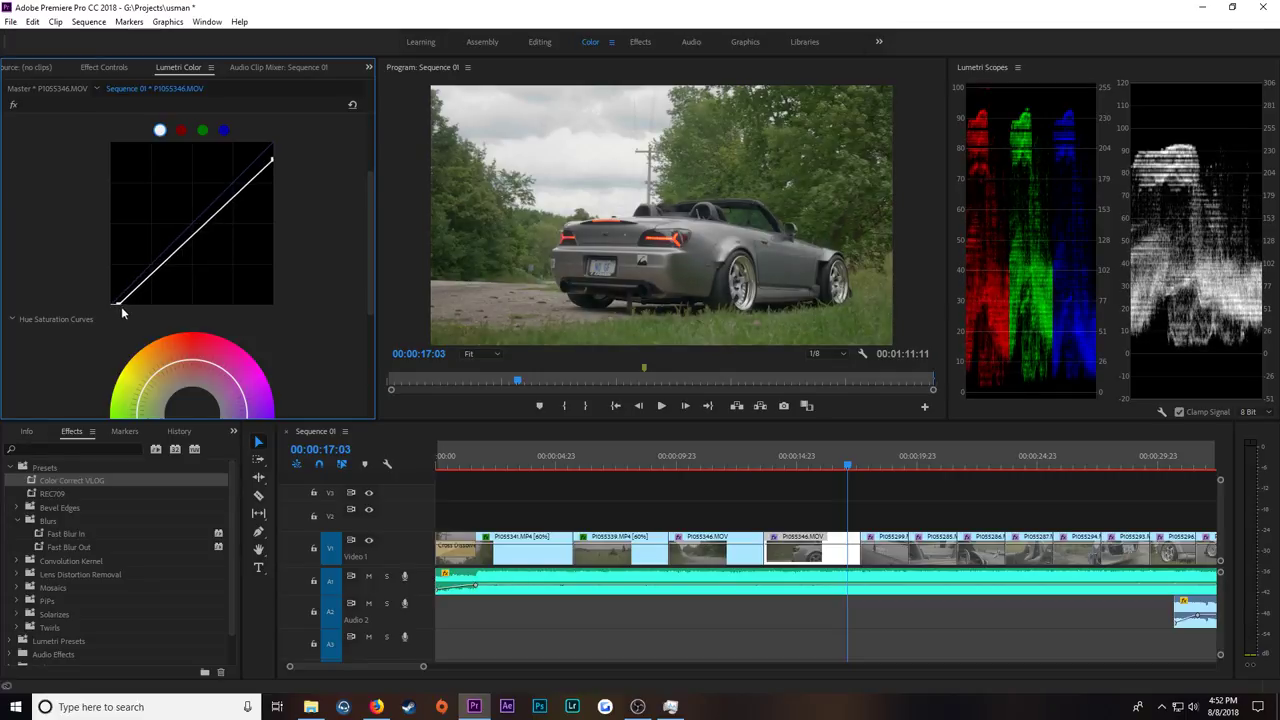
pyautogui.moveTo(245, 185); pyautogui.dragTo(240, 185)
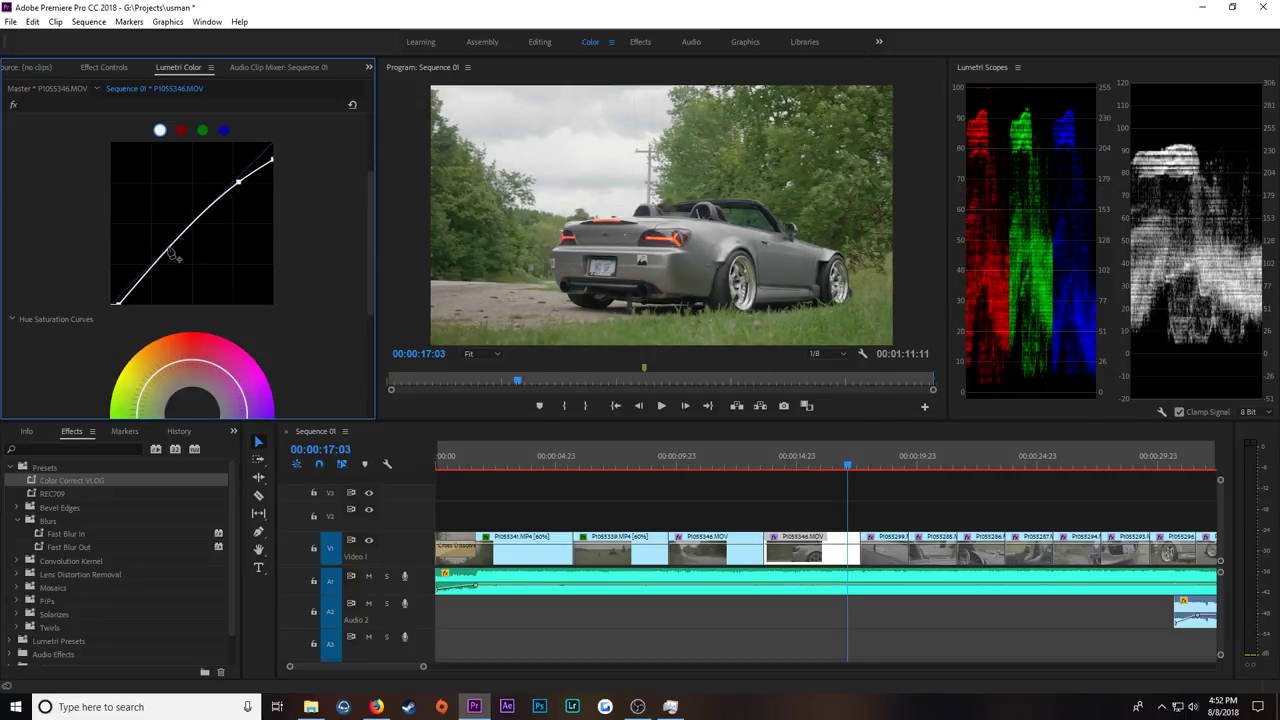
pyautogui.moveTo(166, 261); pyautogui.dragTo(167, 265)
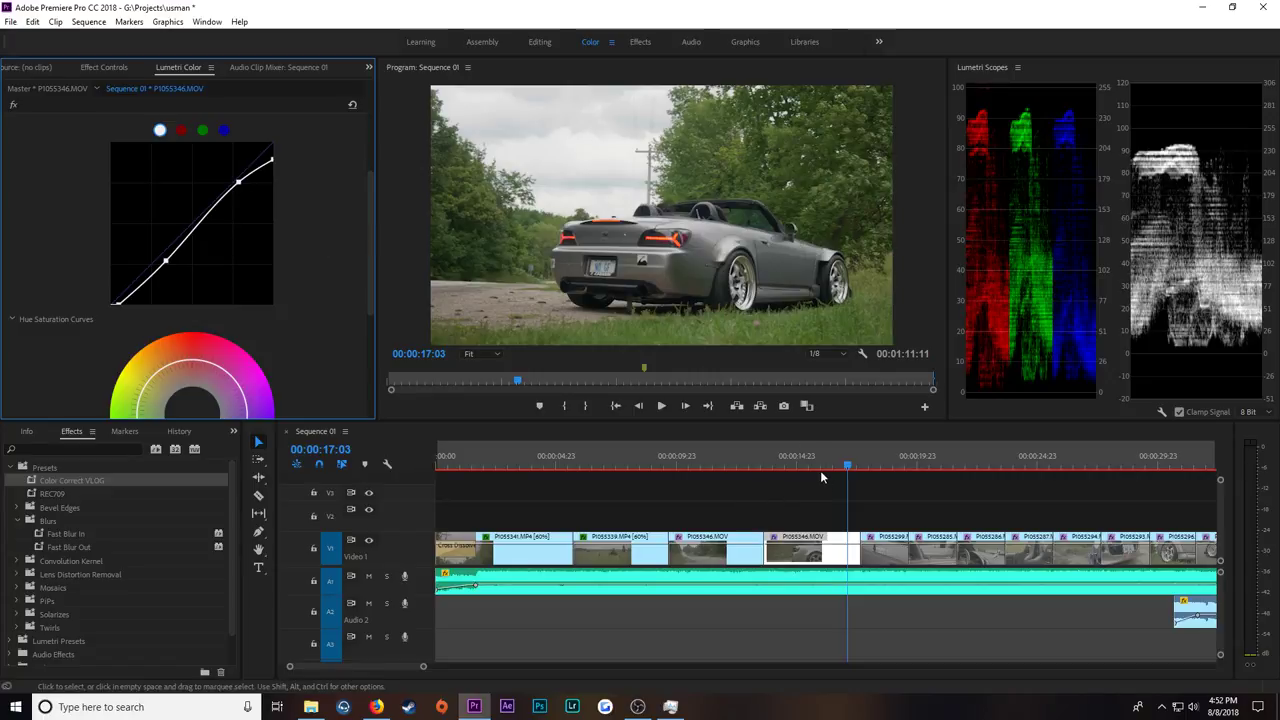
# Step: Reset the first P1055346.MOV clip's white curve and form a gentle S at 00:00:12:15 with a slightly lowered white point and inward black point
pyautogui.click(727, 468)
pyautogui.moveTo(727, 470); pyautogui.dragTo(740, 470)
pyautogui.doubleClick(223, 240)
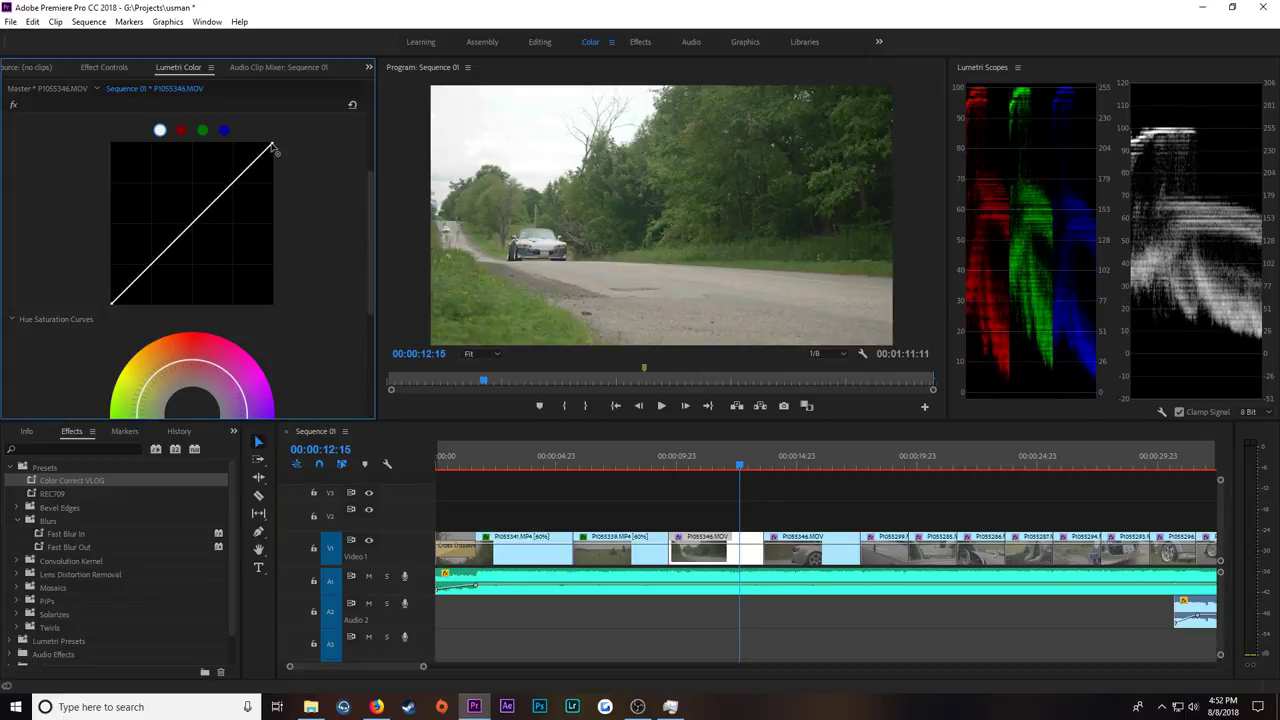
pyautogui.moveTo(114, 307); pyautogui.dragTo(117, 306)
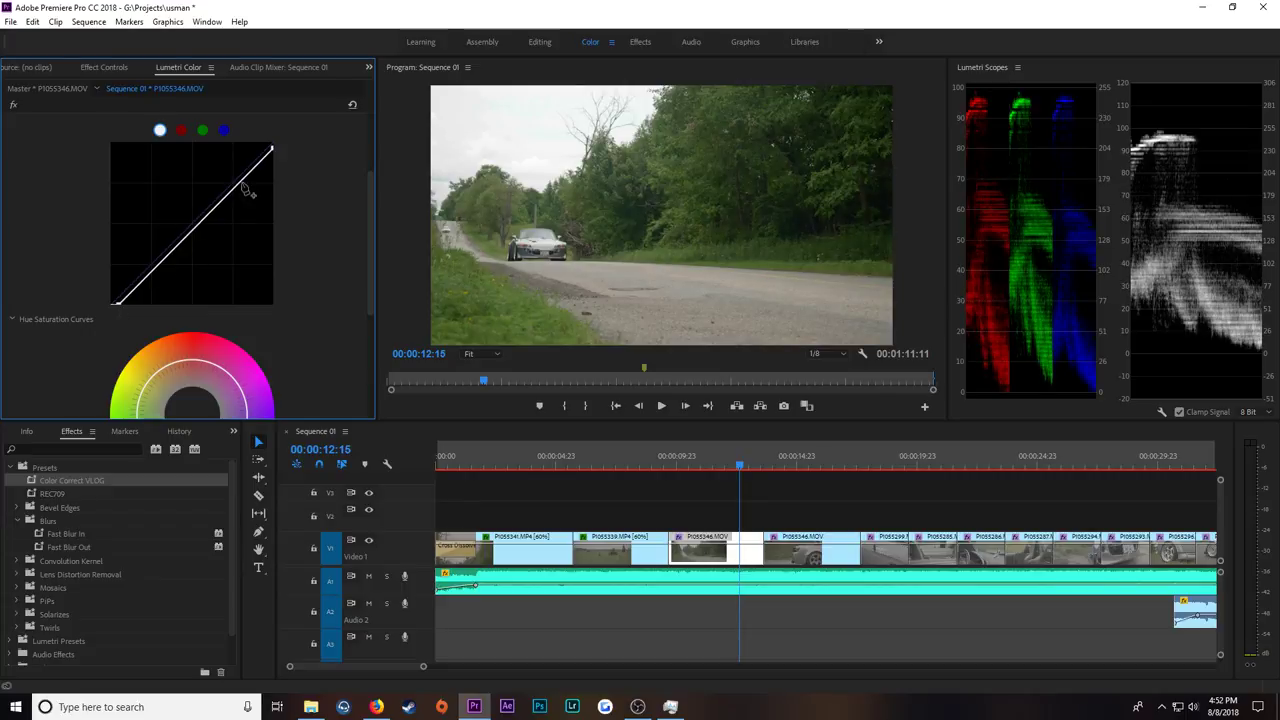
pyautogui.moveTo(242, 183); pyautogui.dragTo(238, 180)
pyautogui.moveTo(166, 259); pyautogui.dragTo(167, 261)
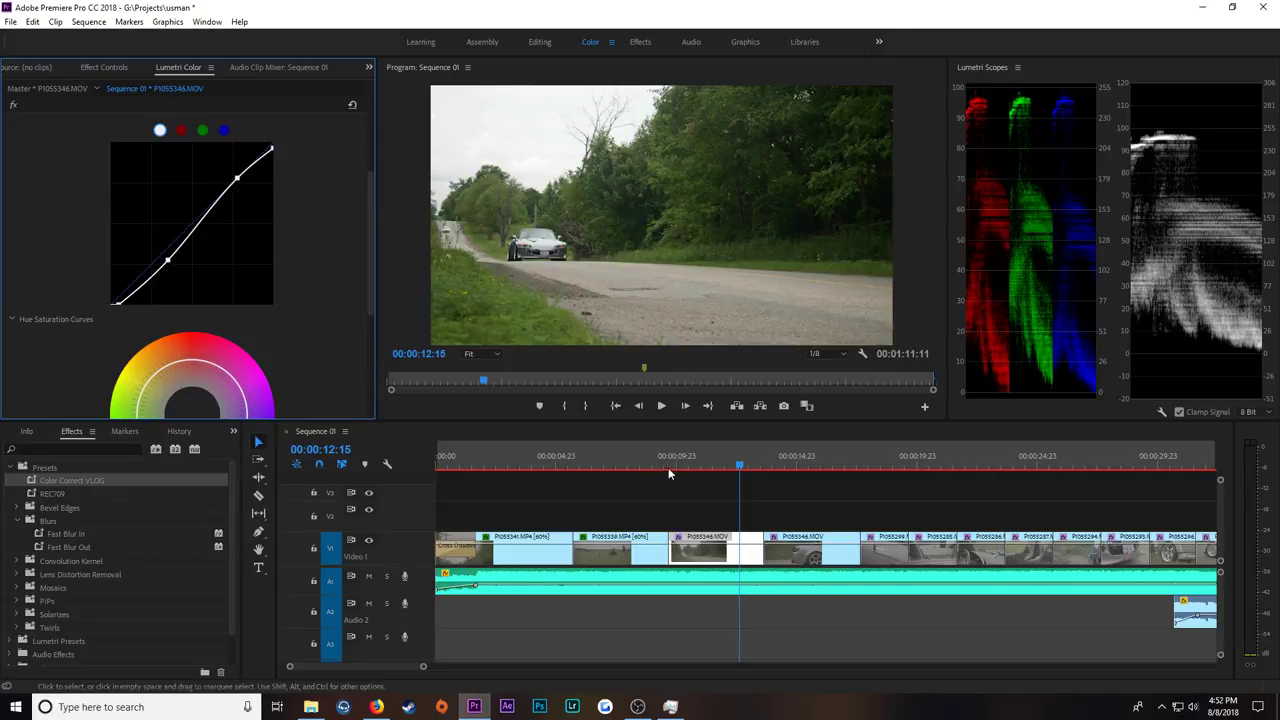
# Step: Try an S-shaped white RGB curve on the P1055299.MOV clip, with both end points inward, highlights raised and shadows lowered
pyautogui.moveTo(742, 466); pyautogui.dragTo(886, 494)
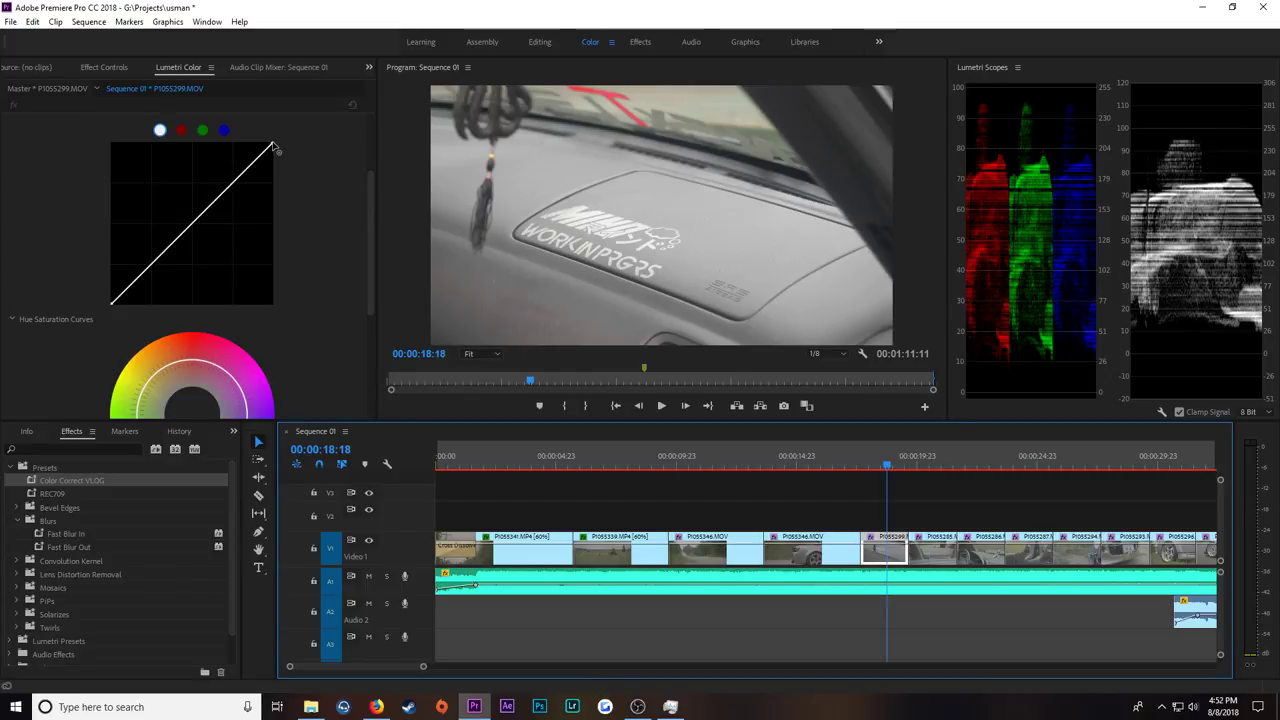
pyautogui.moveTo(273, 147); pyautogui.dragTo(266, 138)
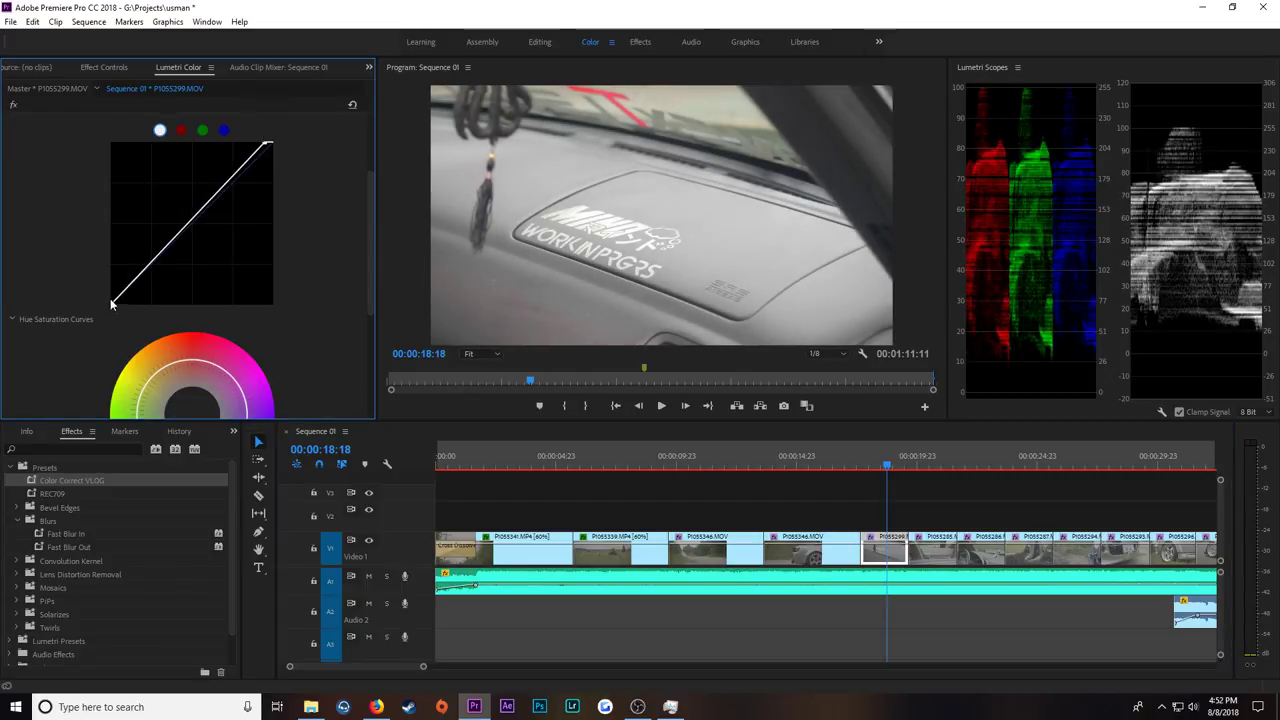
pyautogui.moveTo(119, 308); pyautogui.dragTo(120, 315)
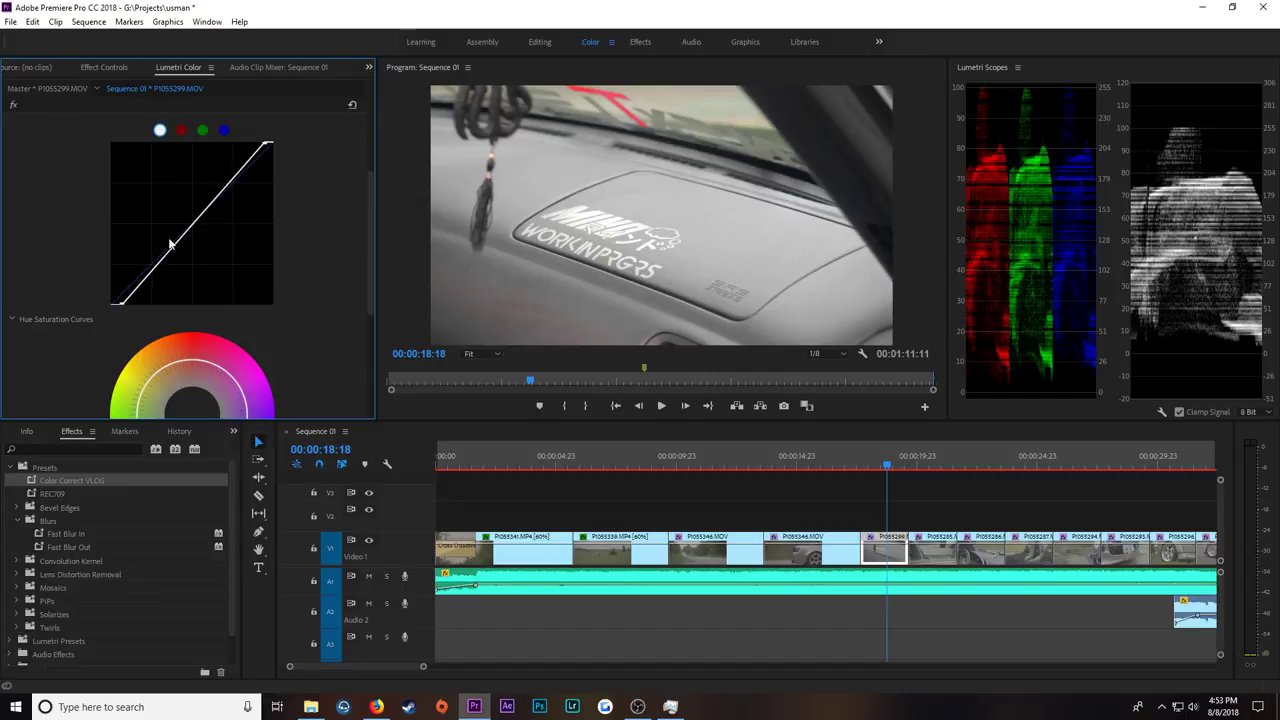
pyautogui.moveTo(245, 168); pyautogui.dragTo(232, 168)
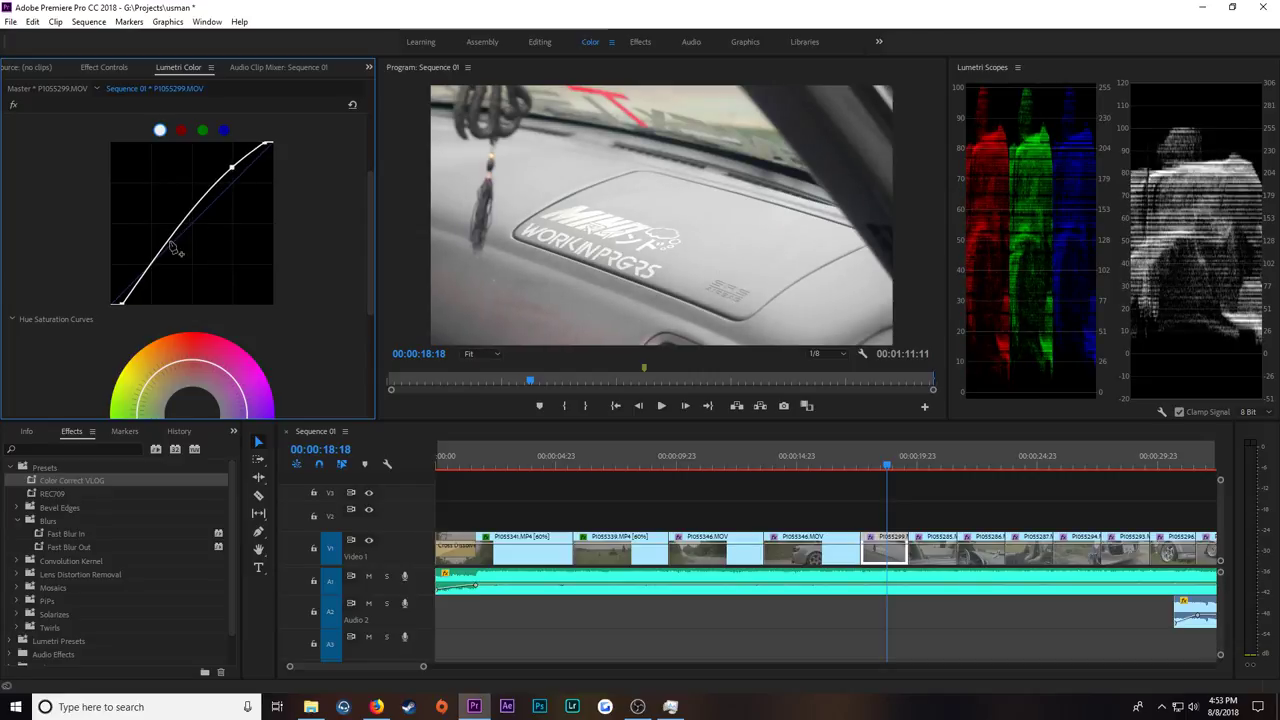
pyautogui.moveTo(170, 246); pyautogui.dragTo(217, 258)
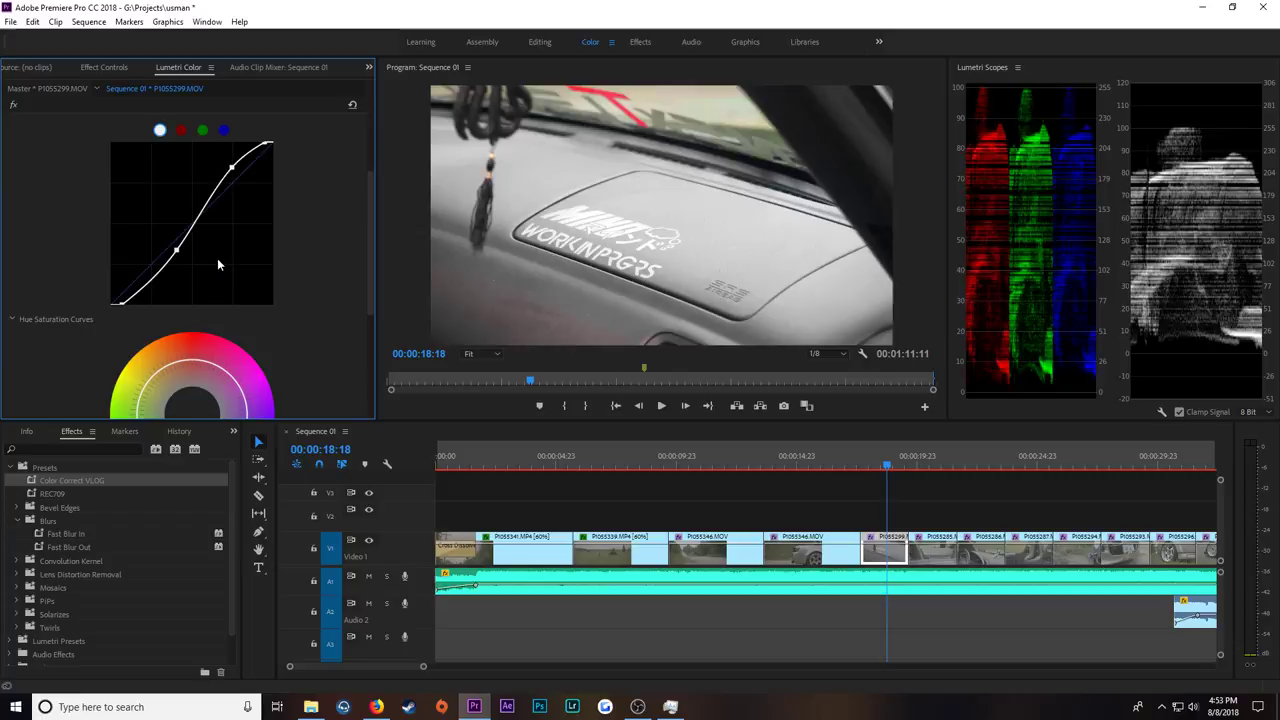
# Step: Reset the P1055299.MOV clip's white curve, bring both end points inward, anchor the highlights near the diagonal and pull the shadows well down
pyautogui.doubleClick(268, 152)
pyautogui.moveTo(270, 145); pyautogui.dragTo(267, 141)
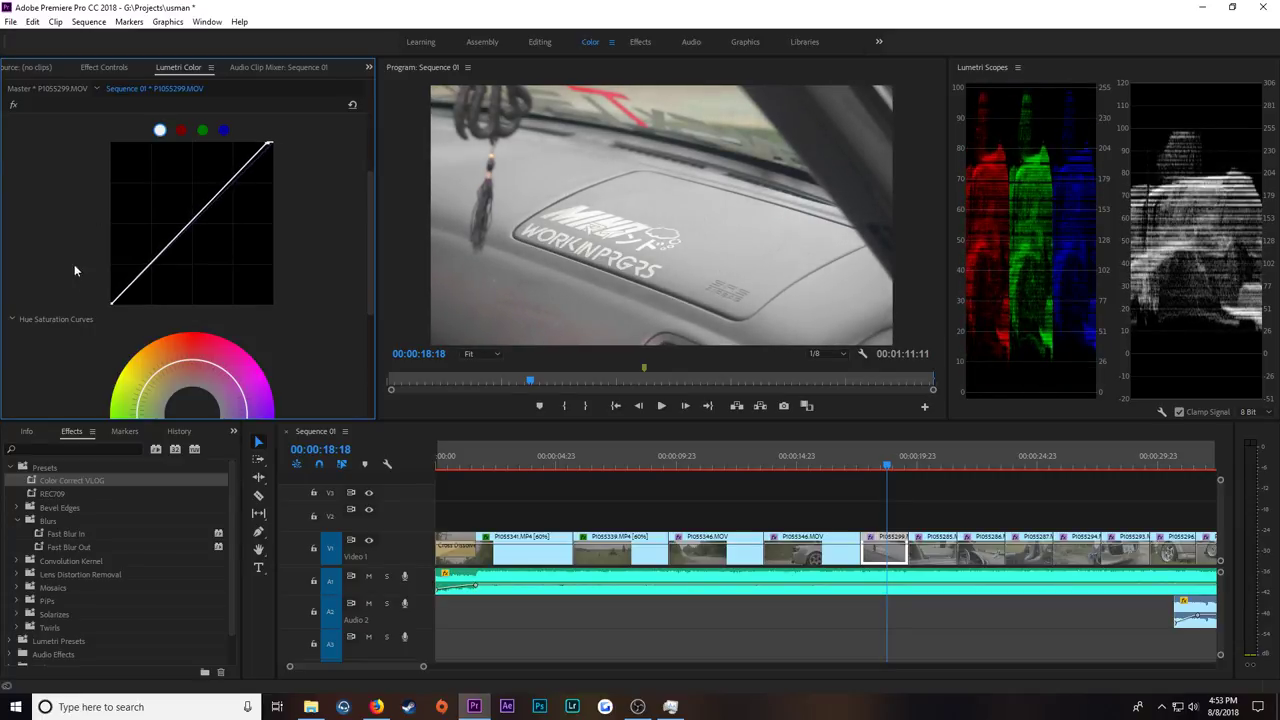
pyautogui.moveTo(110, 302); pyautogui.dragTo(122, 309)
pyautogui.moveTo(246, 174); pyautogui.dragTo(249, 176)
pyautogui.moveTo(169, 270); pyautogui.dragTo(168, 274)
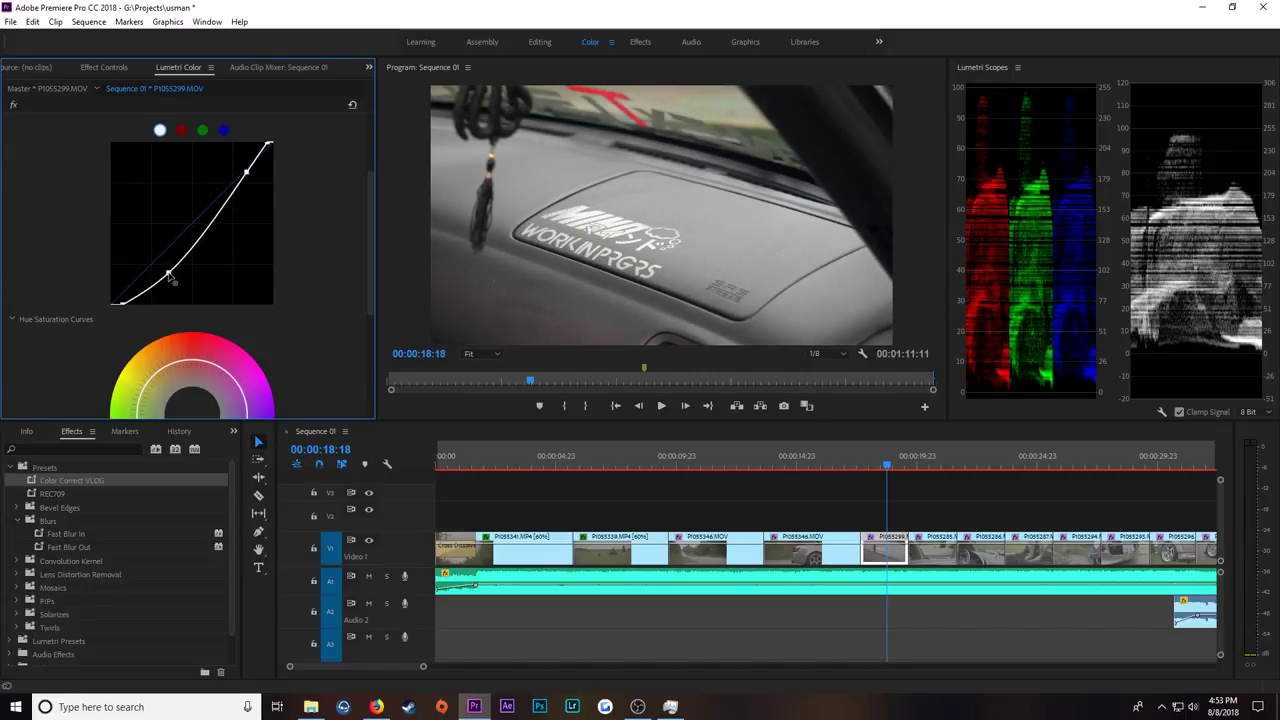
pyautogui.moveTo(168, 274); pyautogui.dragTo(168, 275)
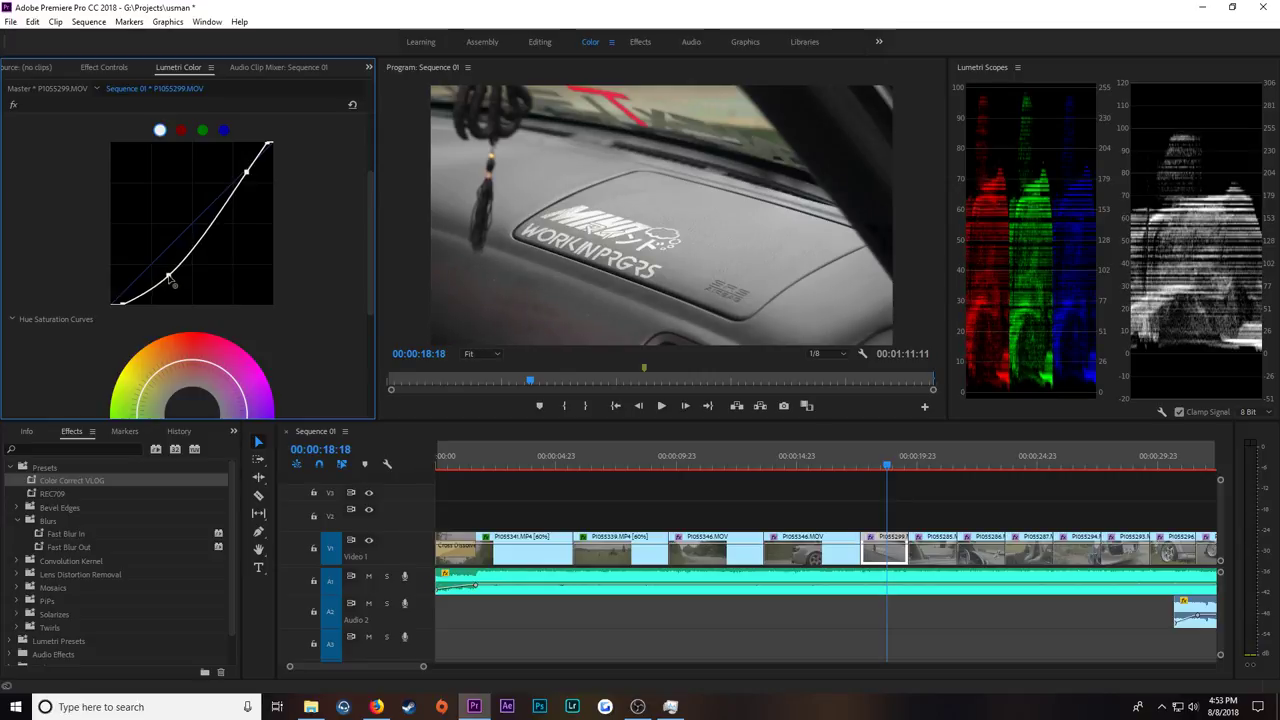
# Step: Shape the P1055285.MOV clip's white RGB curve with a lowered white point, inward black point, lowered highlights and a shadow control point
pyautogui.click(929, 462)
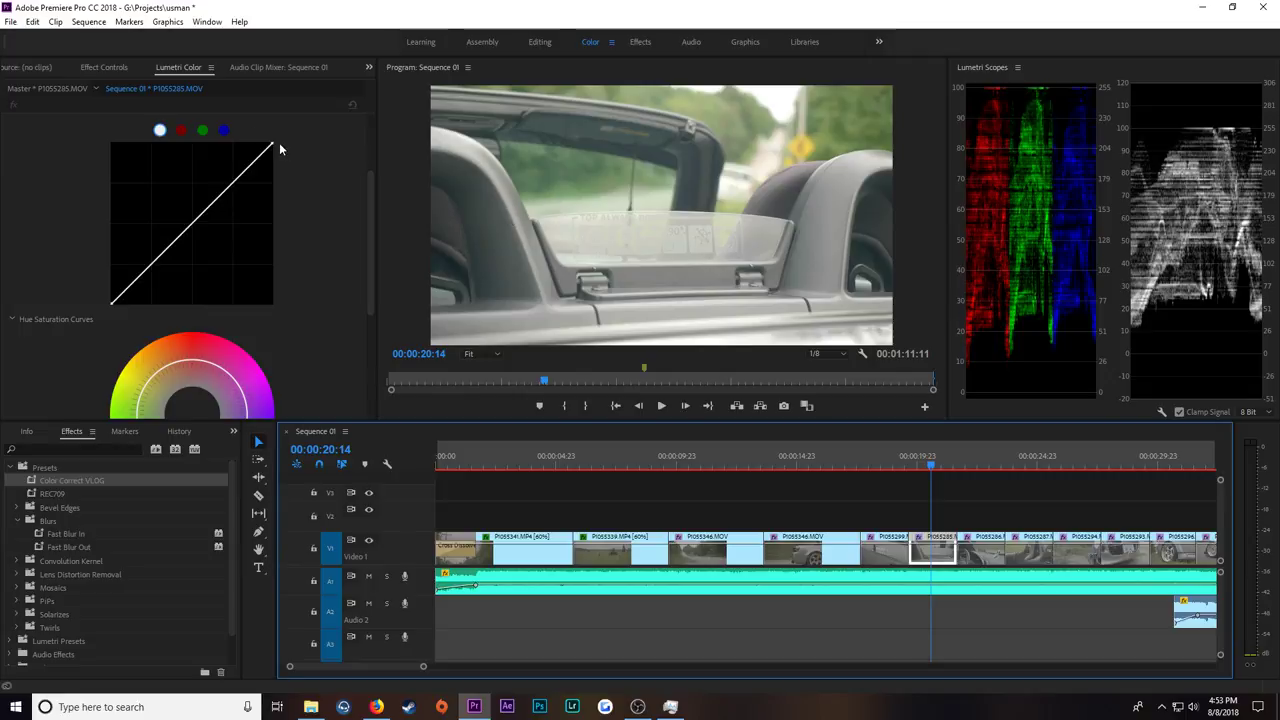
pyautogui.moveTo(273, 143); pyautogui.dragTo(289, 155)
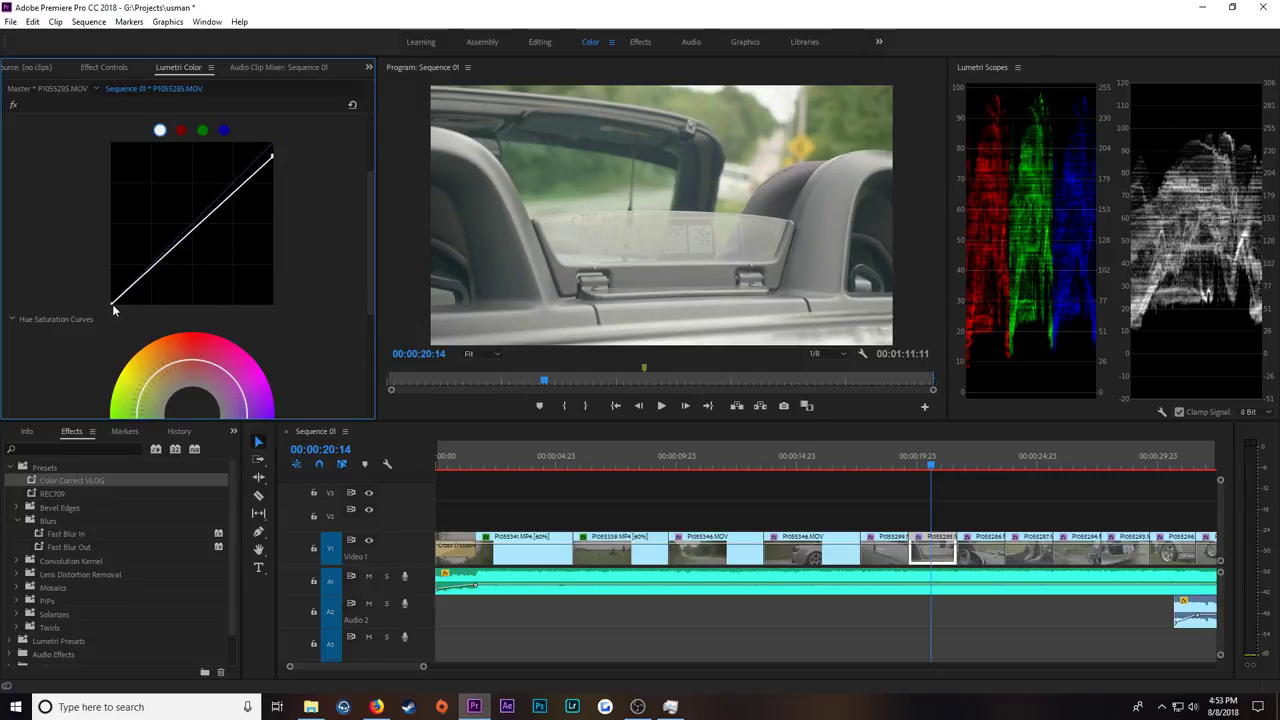
pyautogui.moveTo(114, 308); pyautogui.dragTo(128, 314)
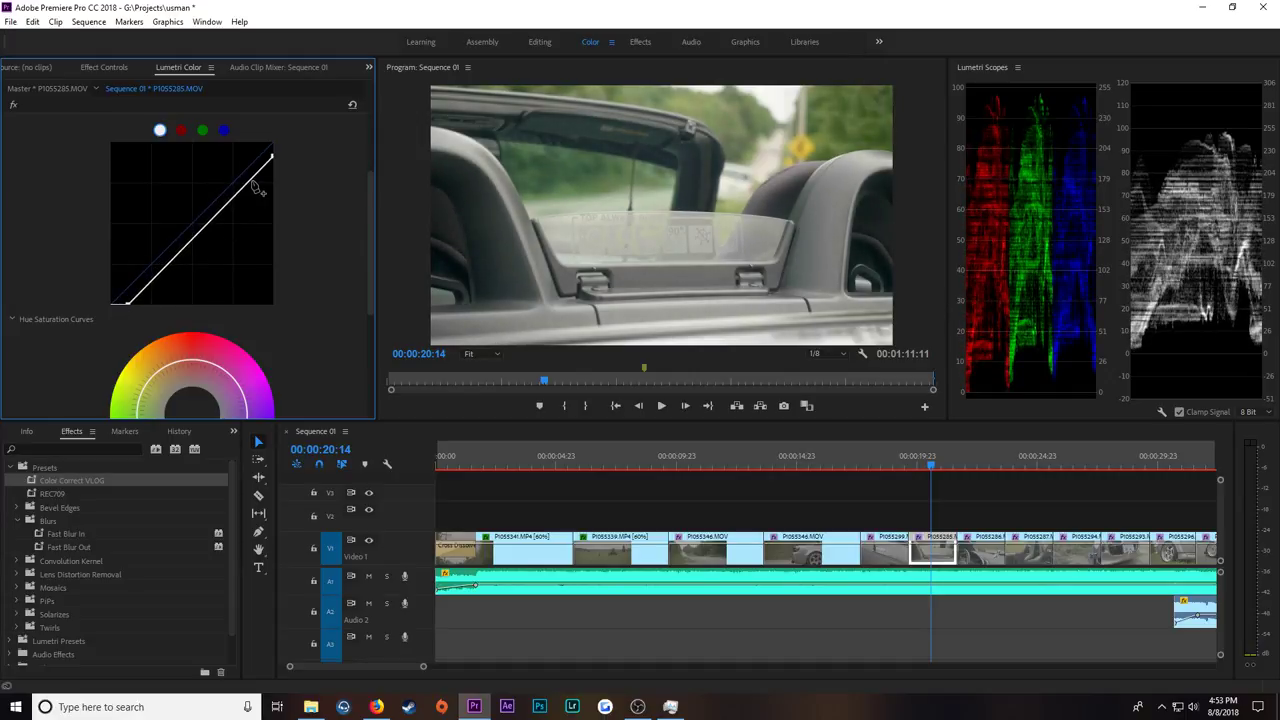
pyautogui.moveTo(243, 186); pyautogui.dragTo(254, 194)
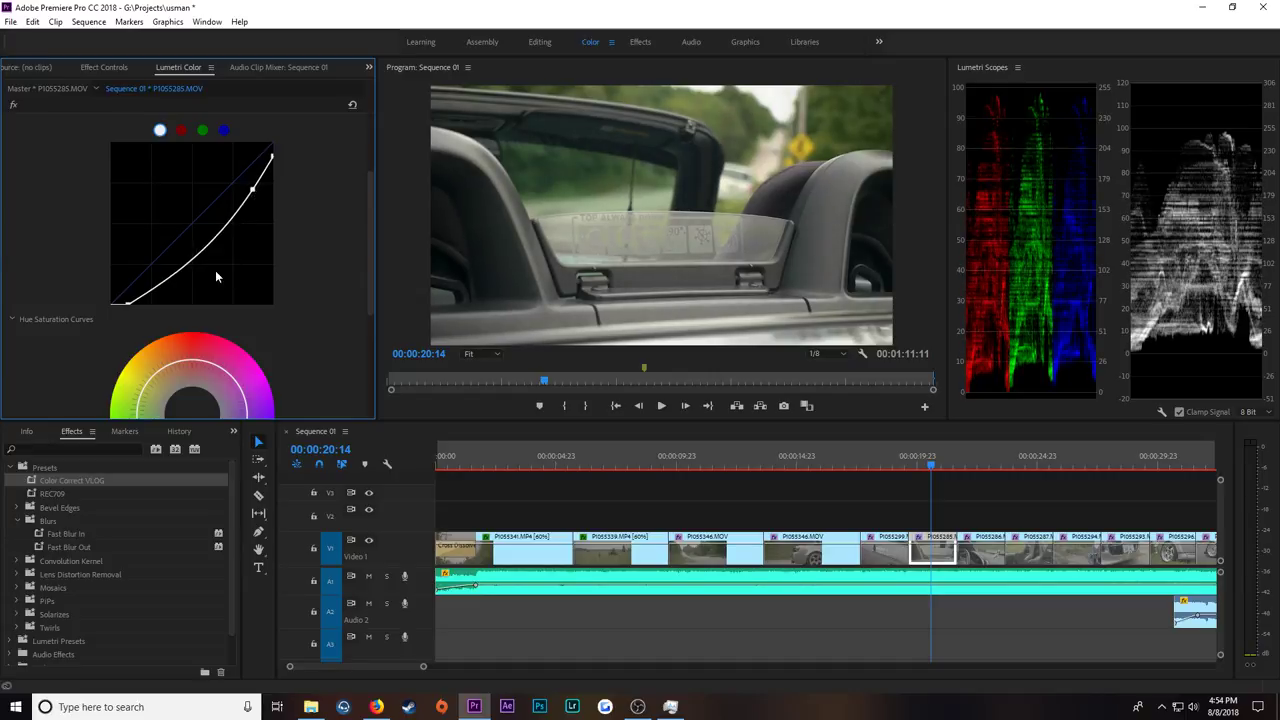
pyautogui.click(180, 273)
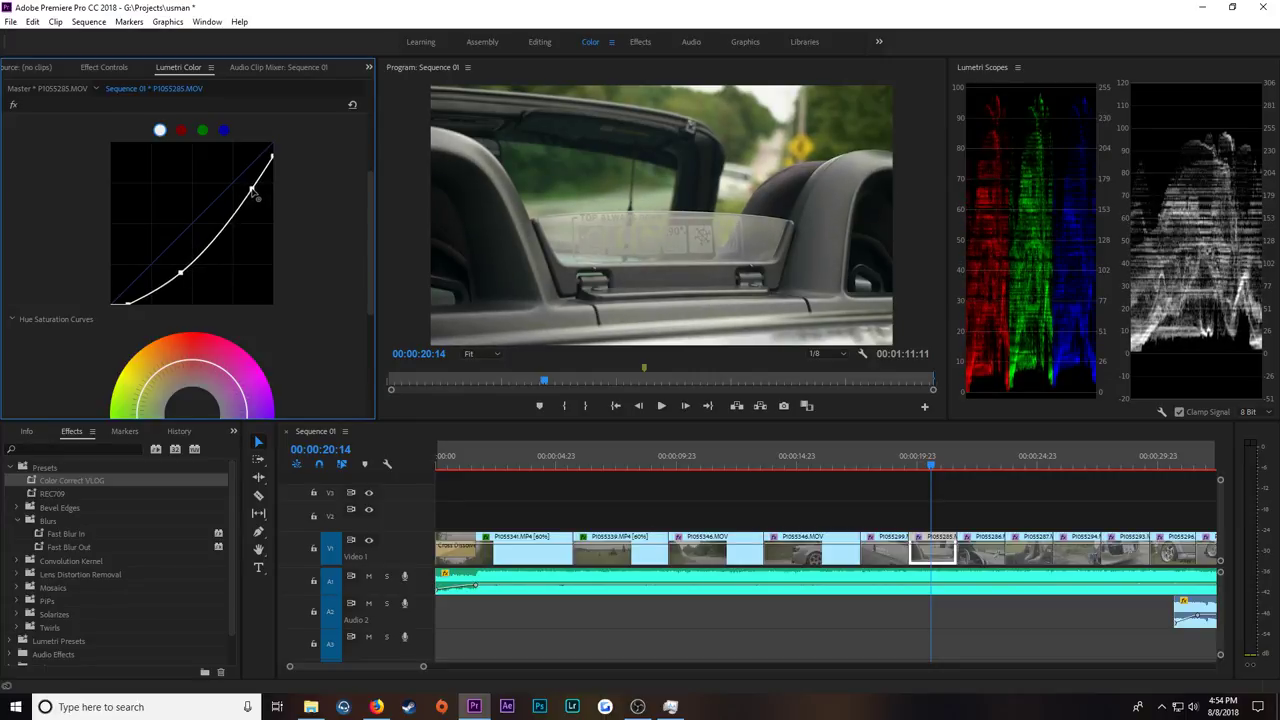
# Step: Play the sequence from 00:00:18:15 to compare the P1055299.MOV and P1055285.MOV grades across their cut
pyautogui.click(886, 464)
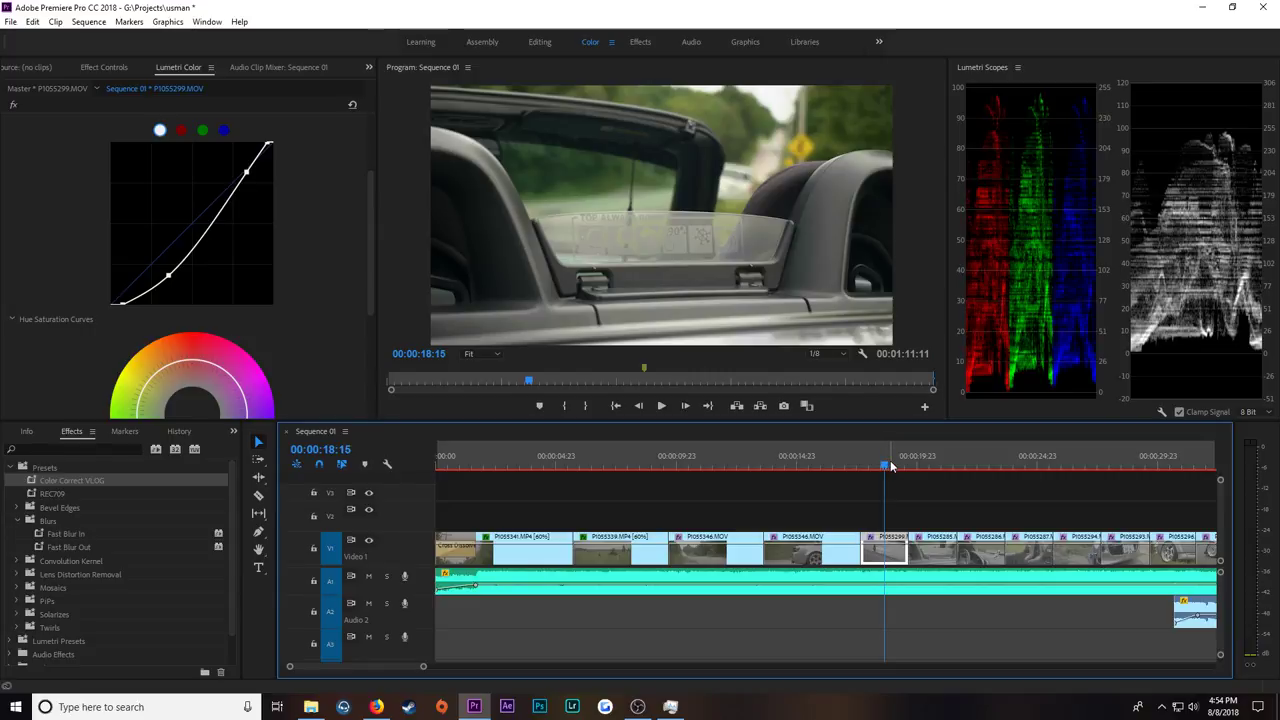
pyautogui.press('space')
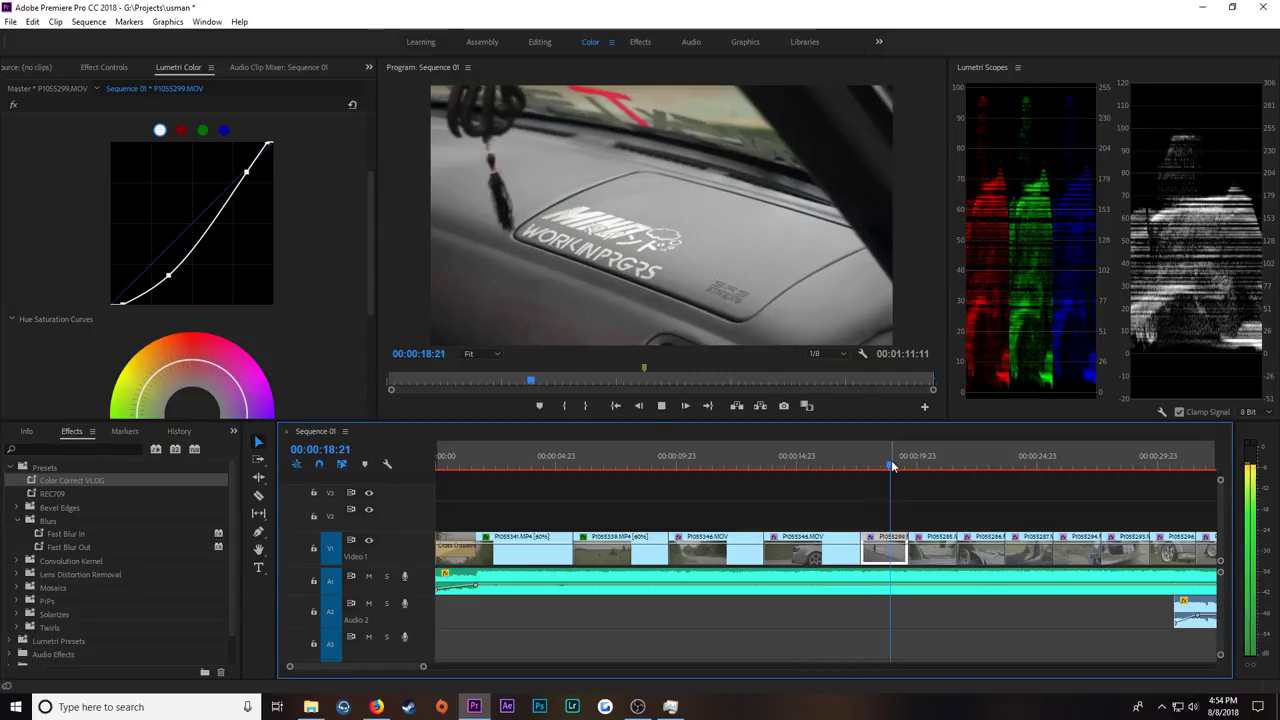
pyautogui.press('space')
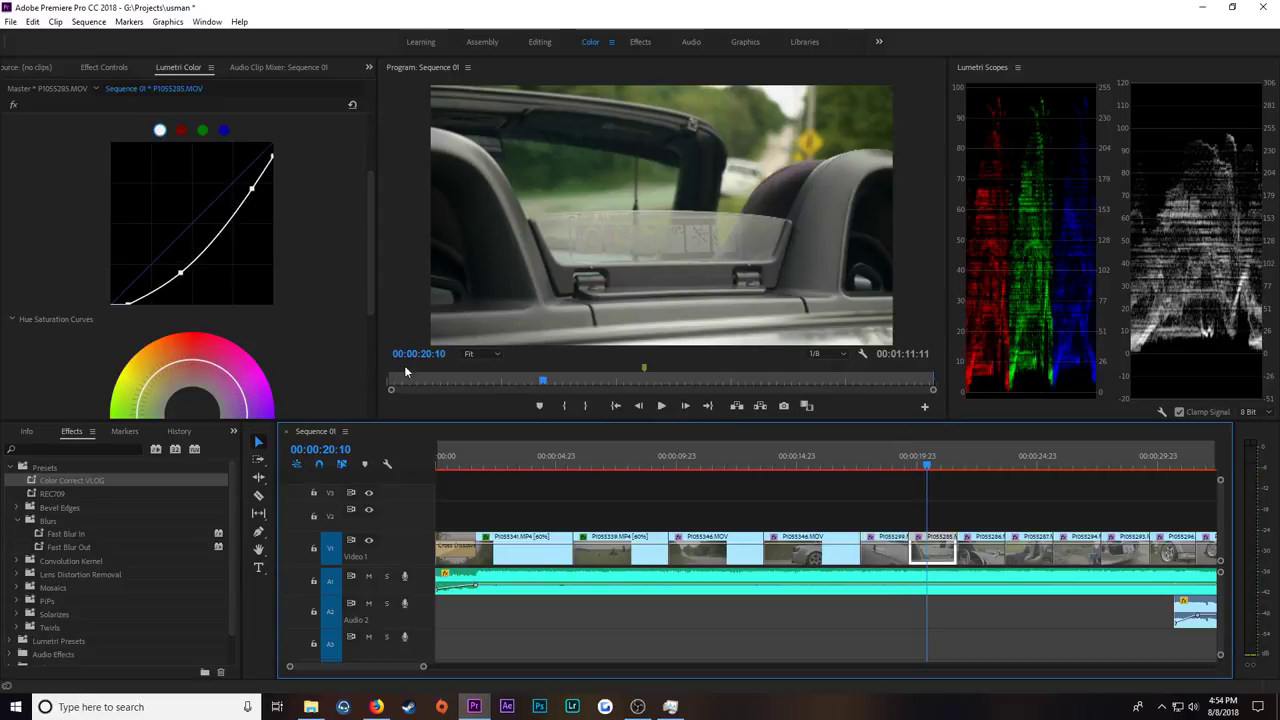
# Step: Set the P1055285.MOV clip's basic correction exposure to 0.3 and tint to 2.8, and play the result into the following clip
pyautogui.scroll(1, 48, 128)
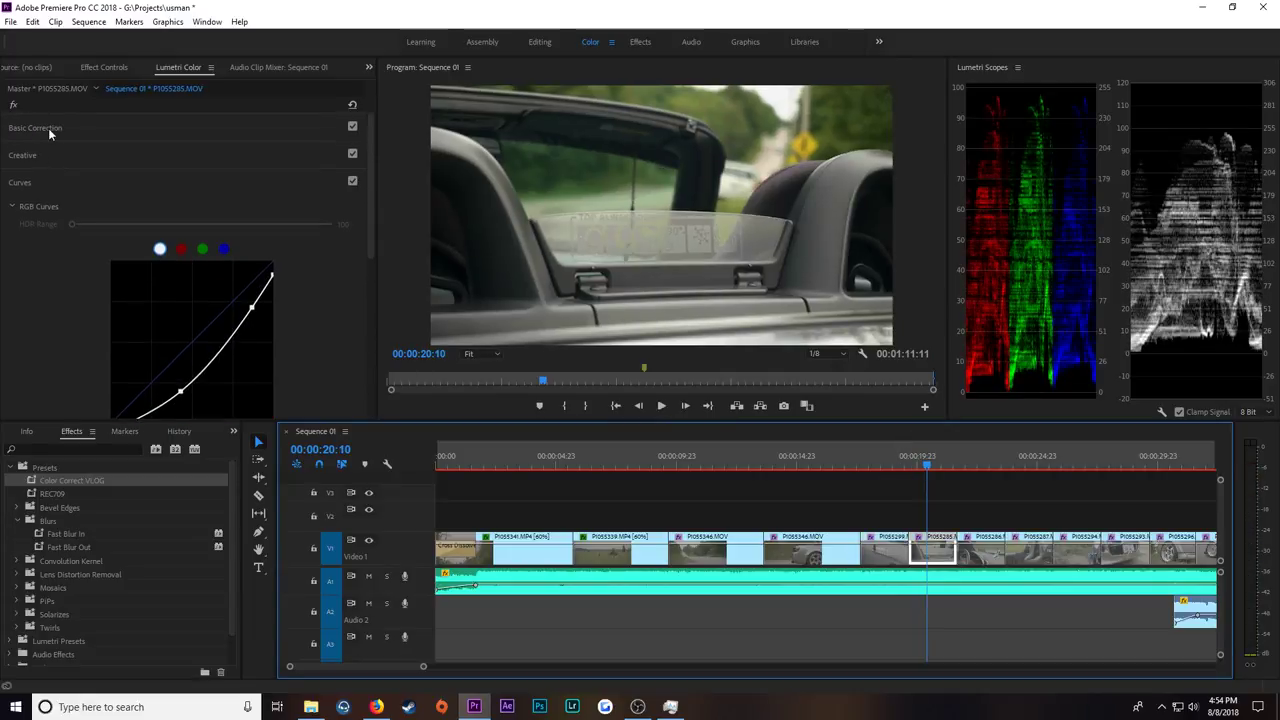
pyautogui.click(77, 128)
pyautogui.moveTo(203, 278); pyautogui.dragTo(206, 244)
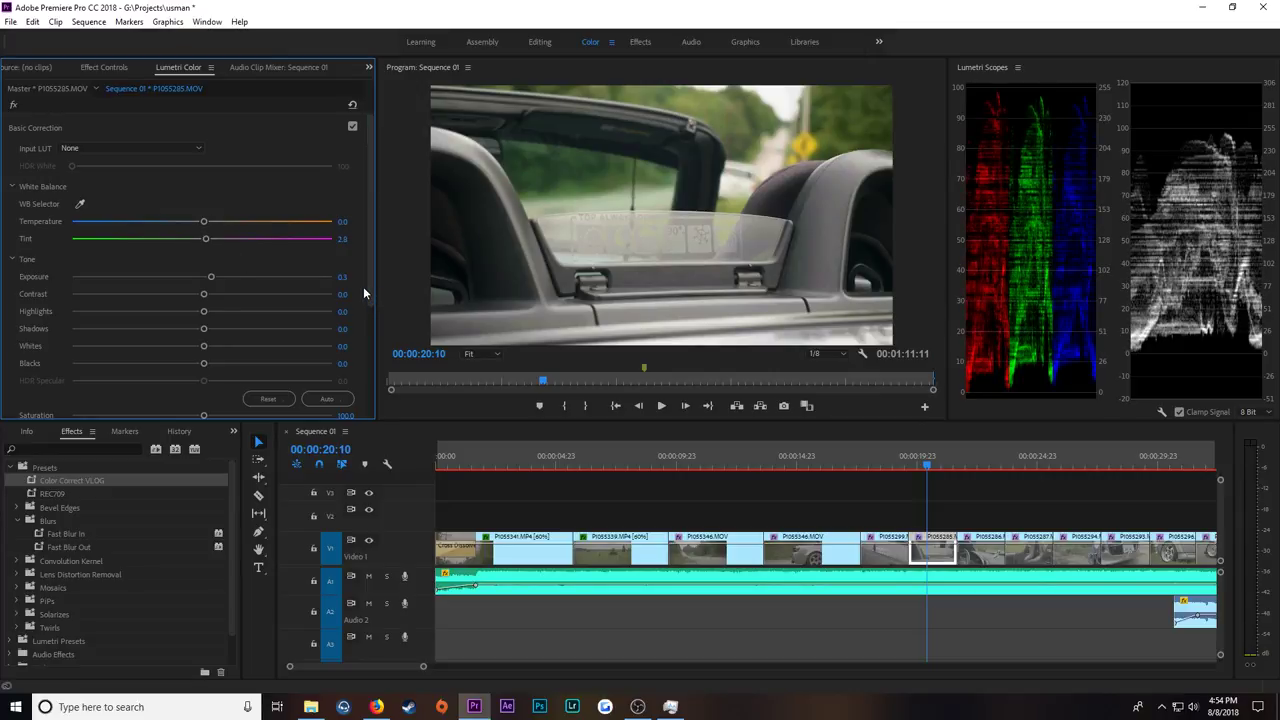
pyautogui.press('space')
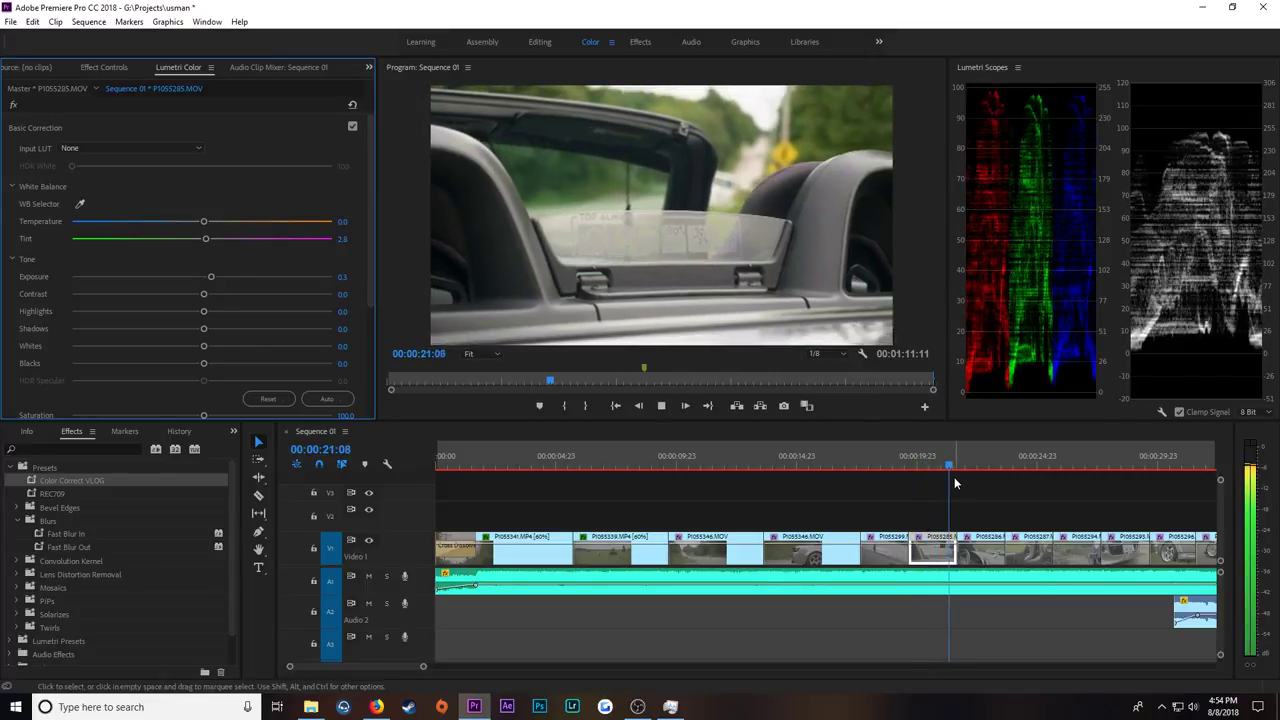
pyautogui.press('space')
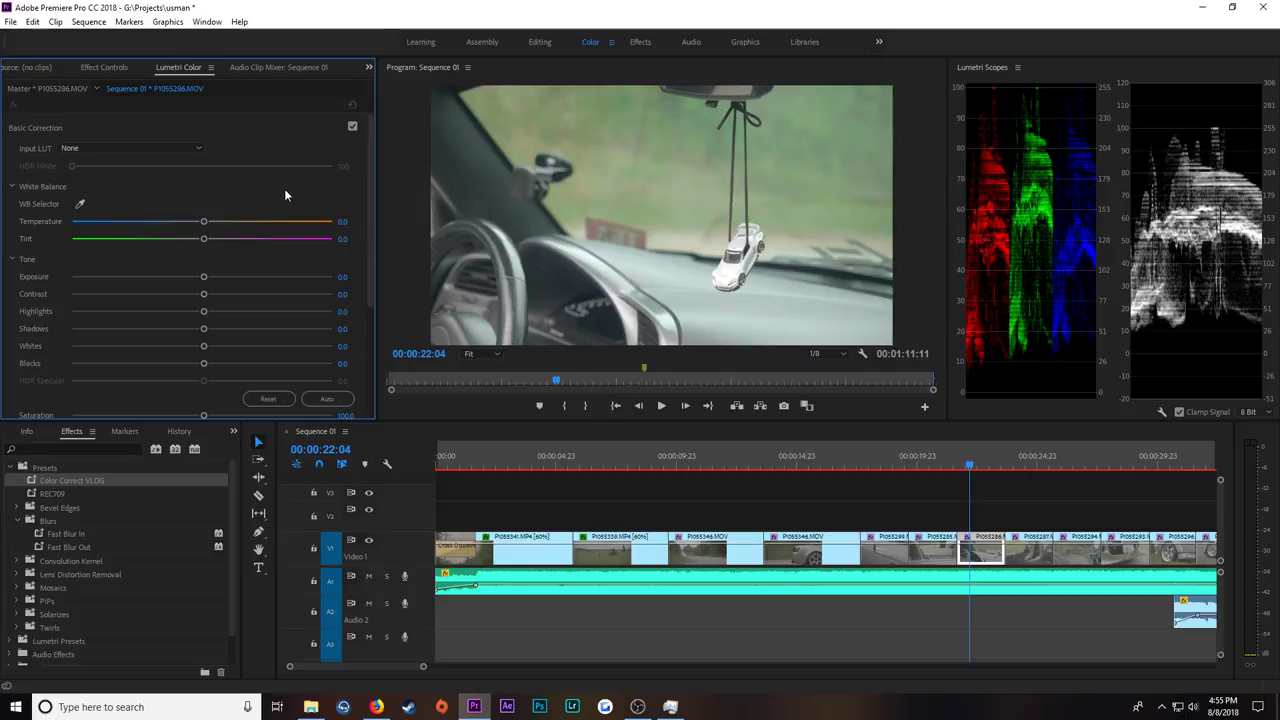
# Step: Sample the P1055286.MOV clip's white balance from the white toy car hanging from the mirror
pyautogui.scroll(-2, 121, 235)
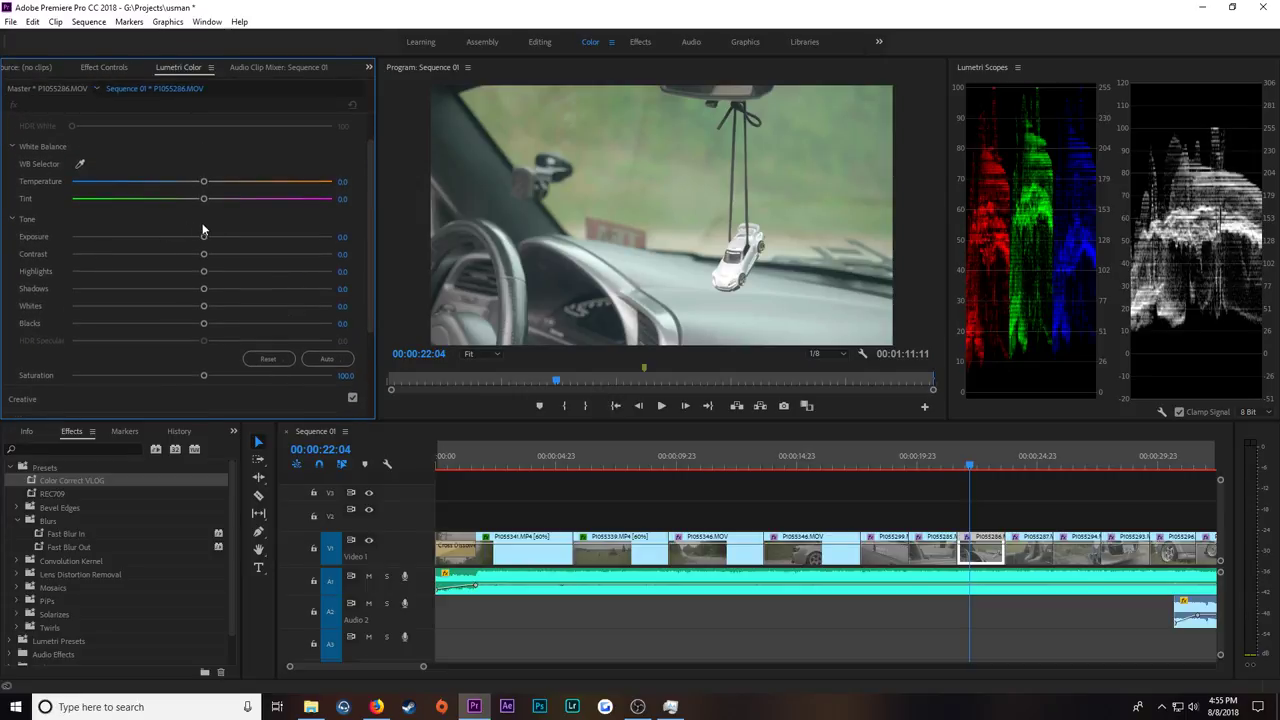
pyautogui.scroll(2, 112, 167)
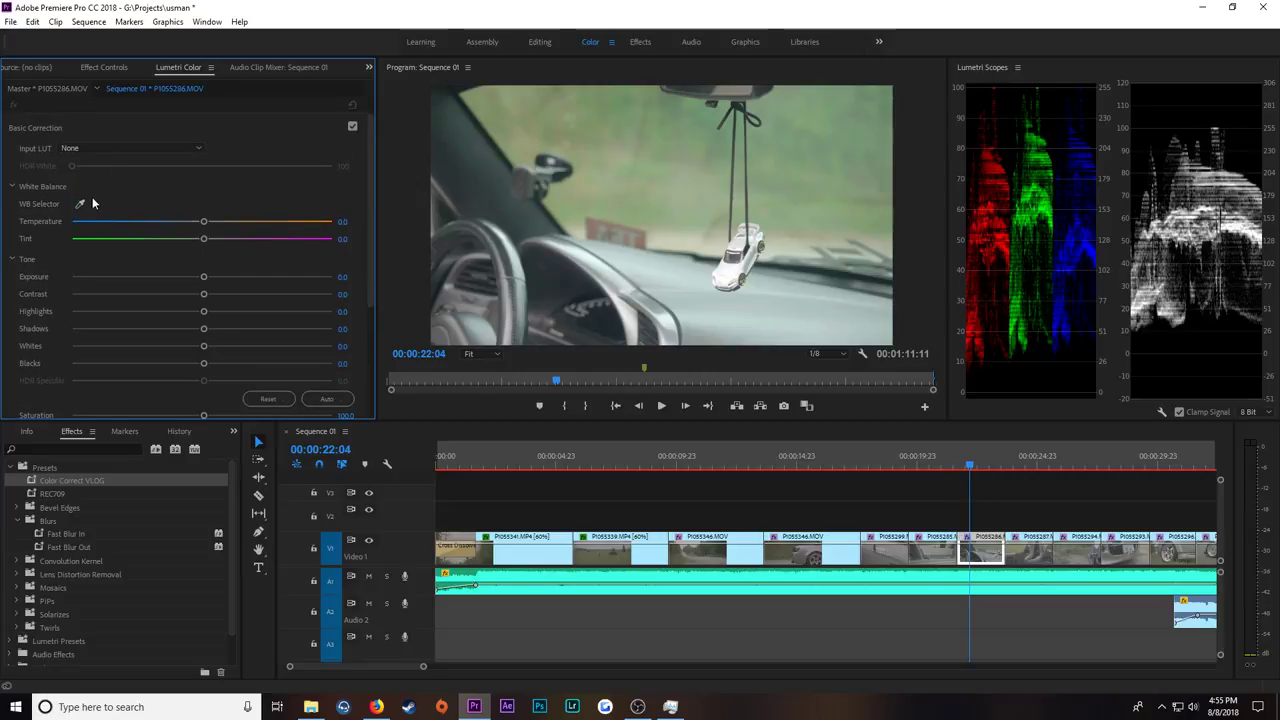
pyautogui.click(80, 203)
pyautogui.click(719, 284)
# Step: Lower the white point slightly and move the black point inward on the P1055286.MOV clip's white RGB curve
pyautogui.scroll(-5, 60, 300)
pyautogui.click(54, 330)
pyautogui.scroll(-6, 110, 300)
pyautogui.click(85, 337)
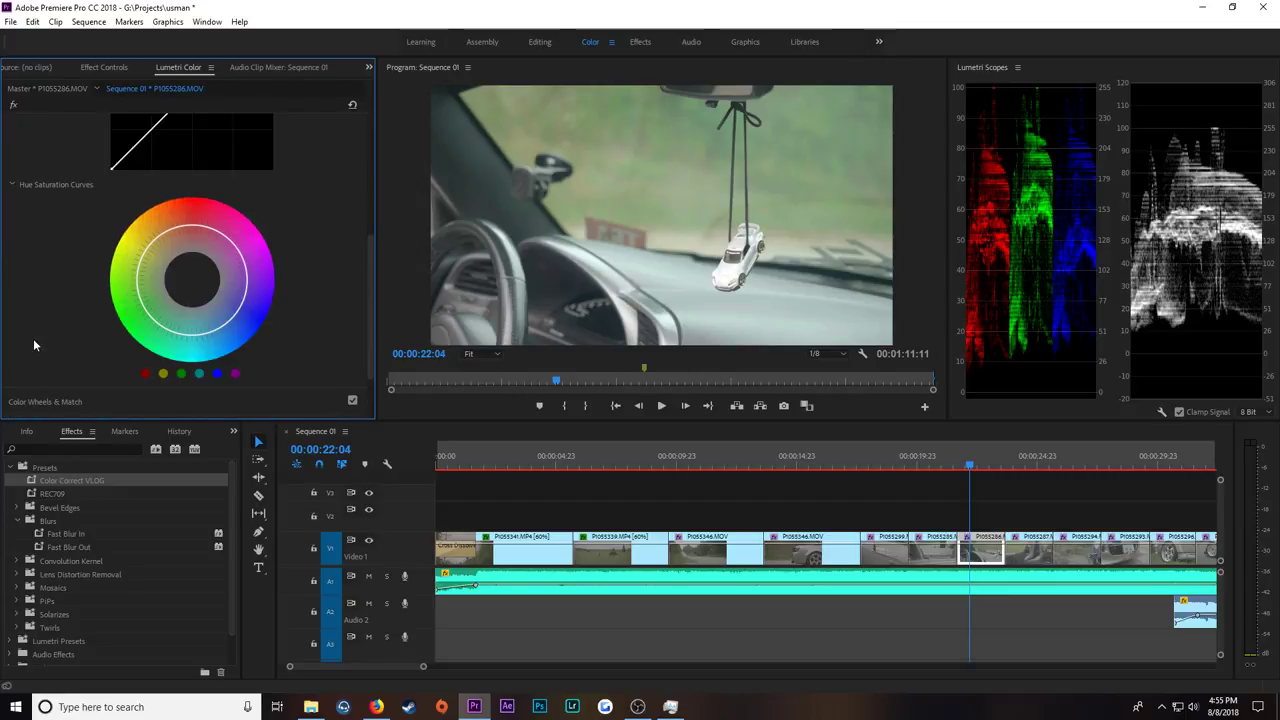
pyautogui.scroll(3, 285, 240)
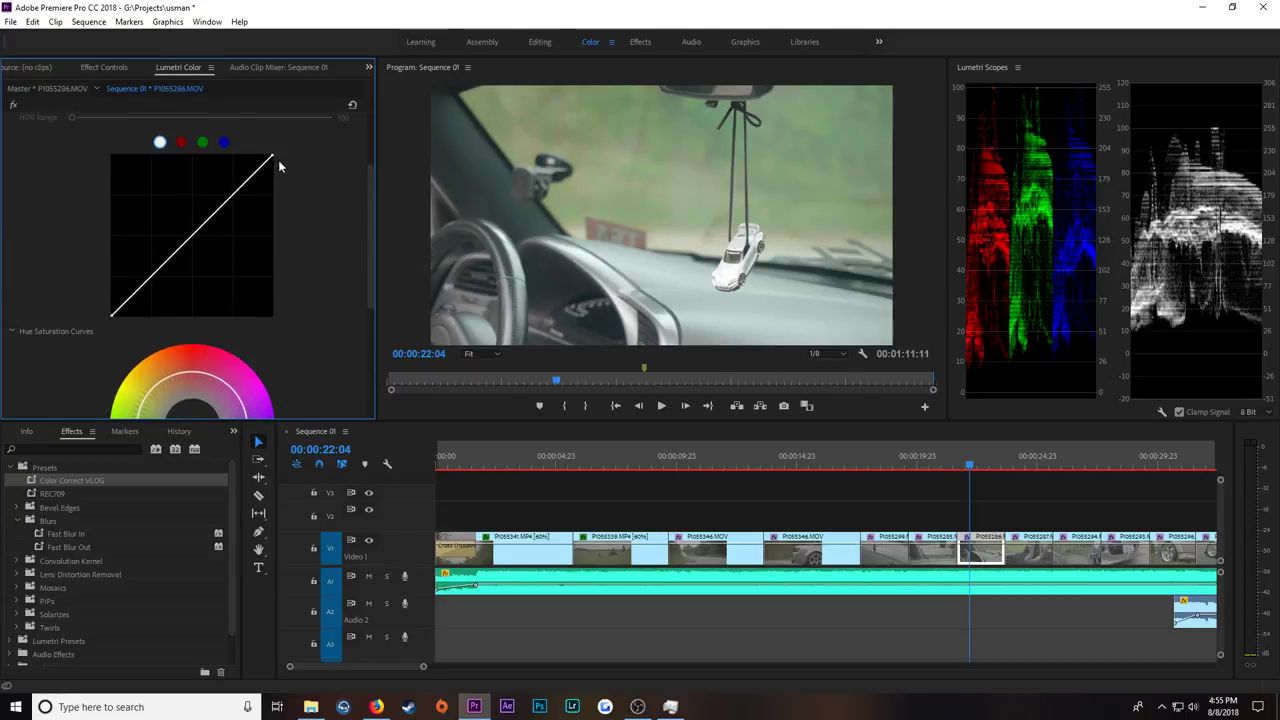
pyautogui.moveTo(272, 156); pyautogui.dragTo(272, 162)
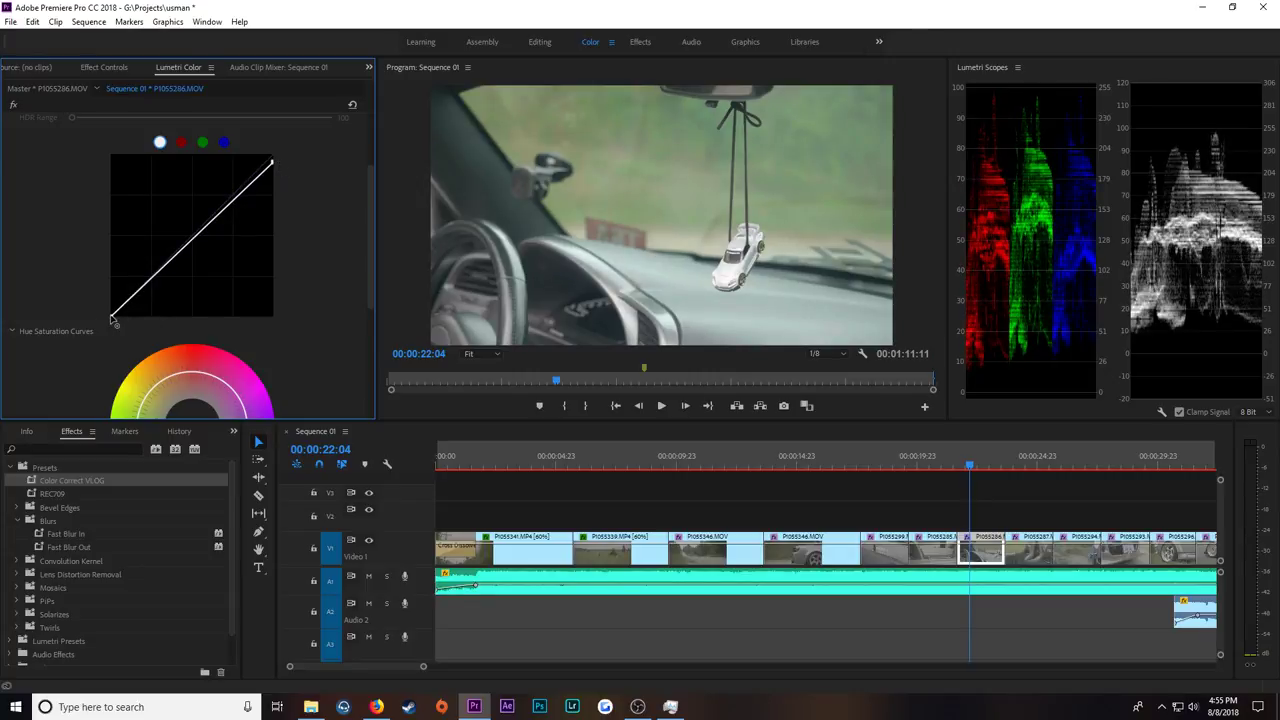
pyautogui.moveTo(114, 319); pyautogui.dragTo(125, 323)
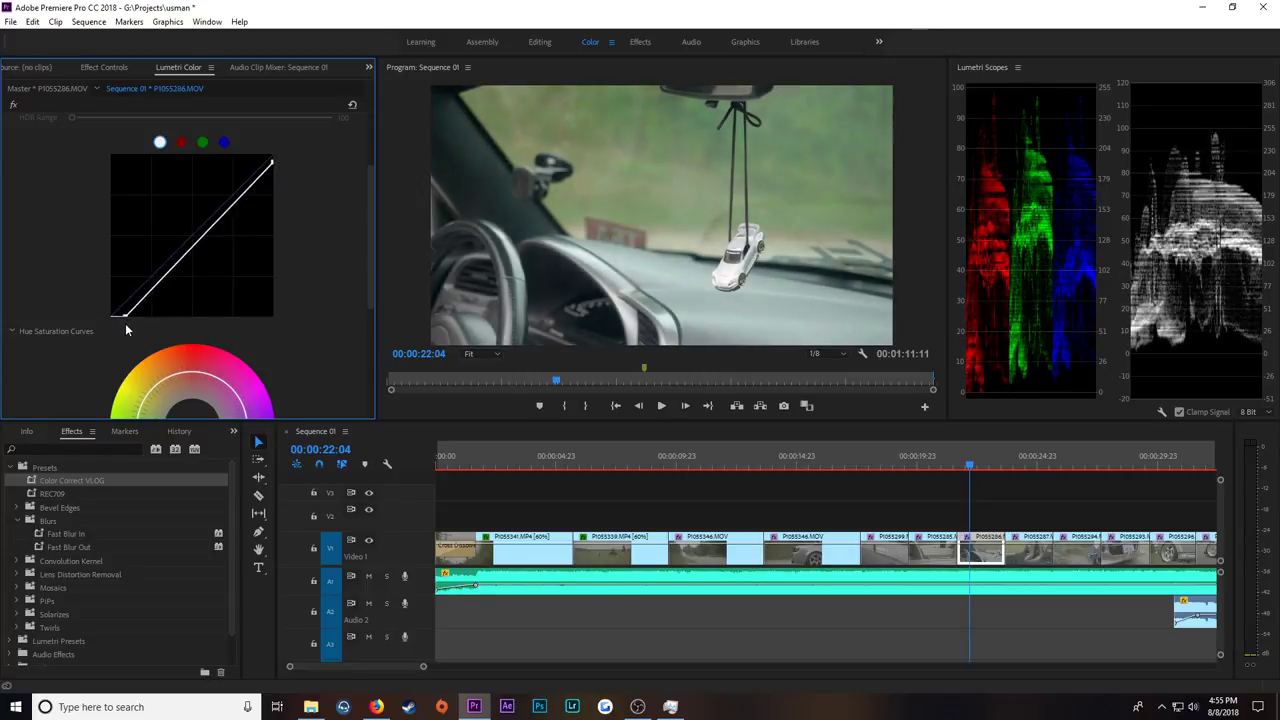
# Step: Add highlight and shadow control points to the P1055286.MOV clip's white curve and pull both below the diagonal
pyautogui.moveTo(249, 193); pyautogui.dragTo(249, 190)
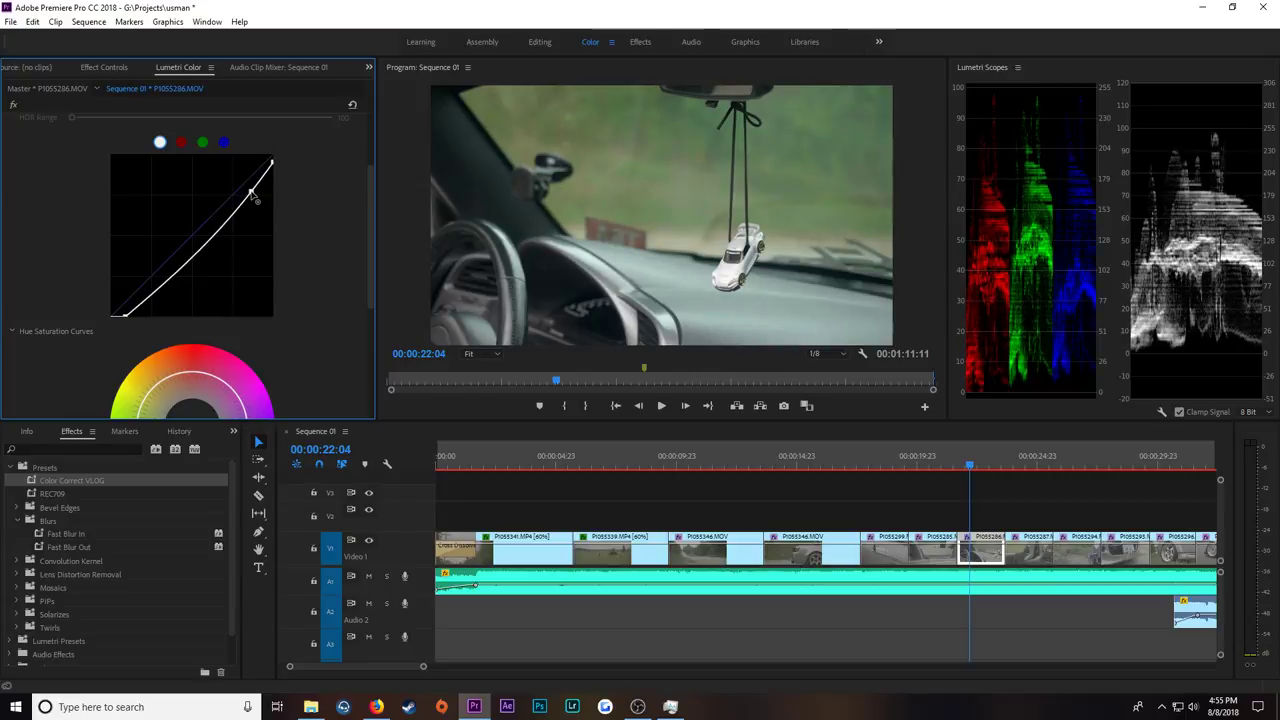
pyautogui.moveTo(180, 277); pyautogui.dragTo(177, 282)
pyautogui.moveTo(250, 191); pyautogui.dragTo(251, 197)
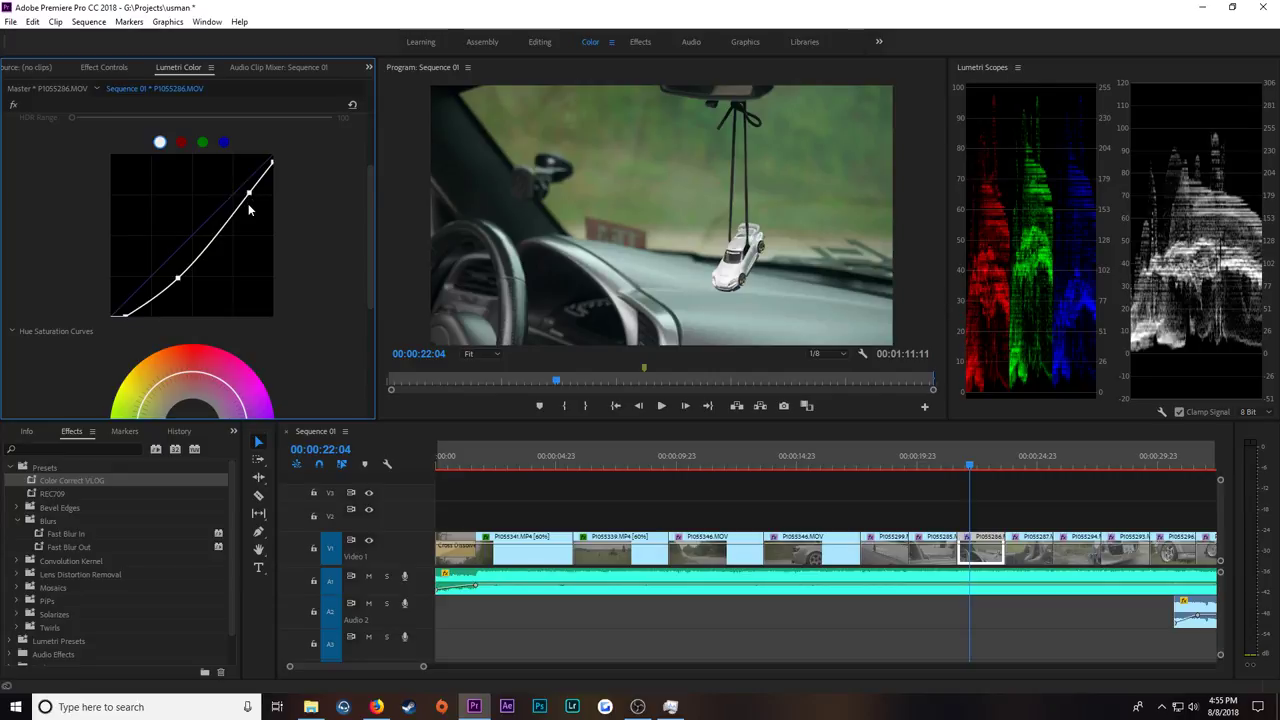
pyautogui.moveTo(178, 279); pyautogui.dragTo(179, 285)
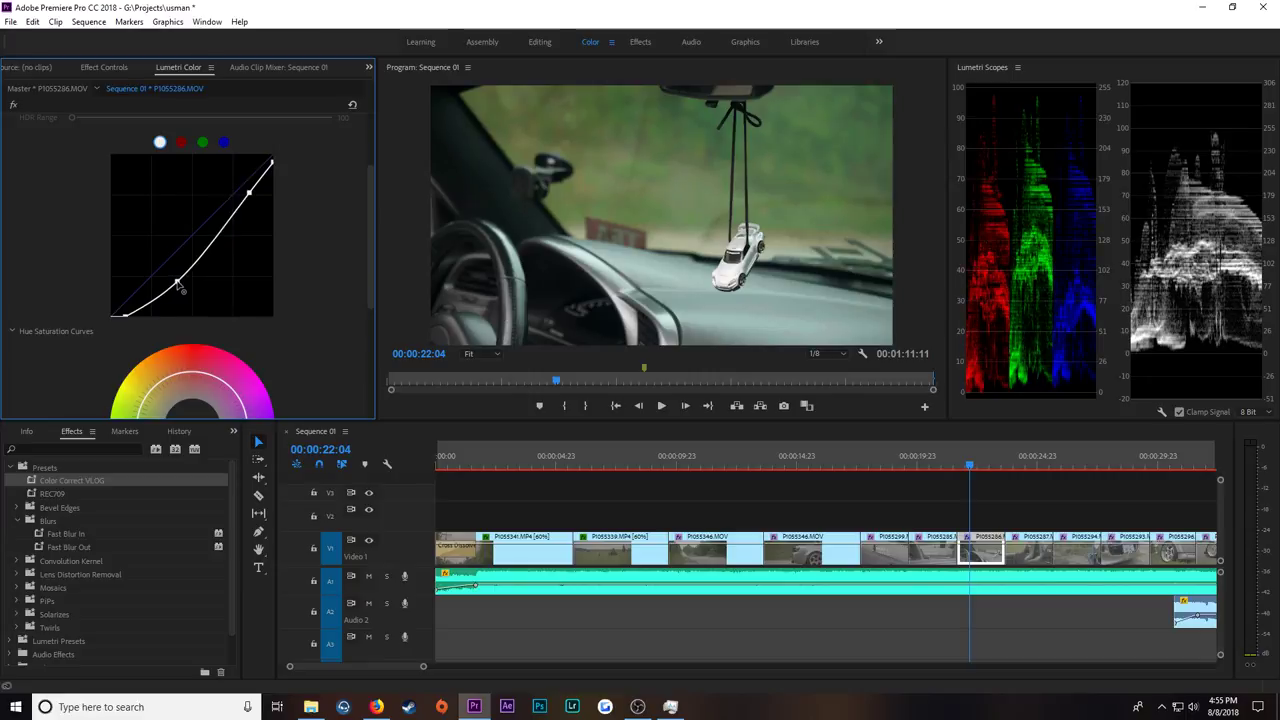
# Step: On the P1055287.MOV clip at 00:00:24:14, lower the white curve's white point and move its black point inward
pyautogui.click(1005, 465)
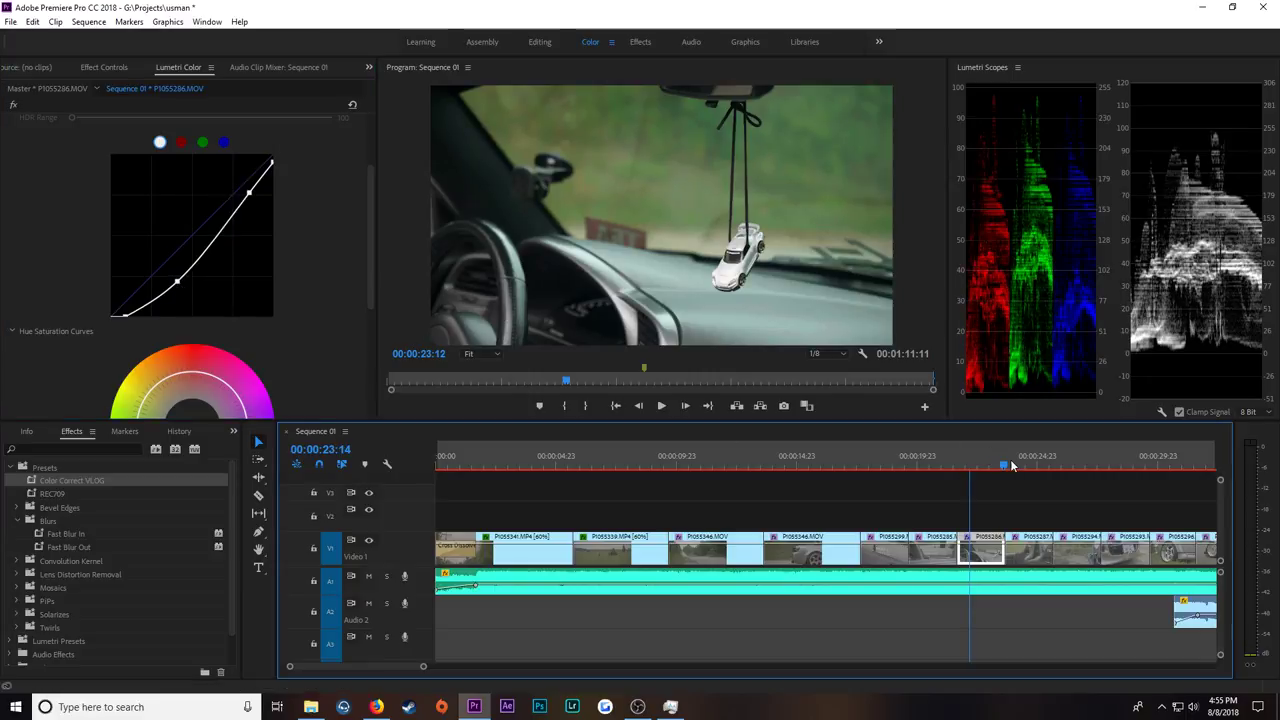
pyautogui.click(1027, 465)
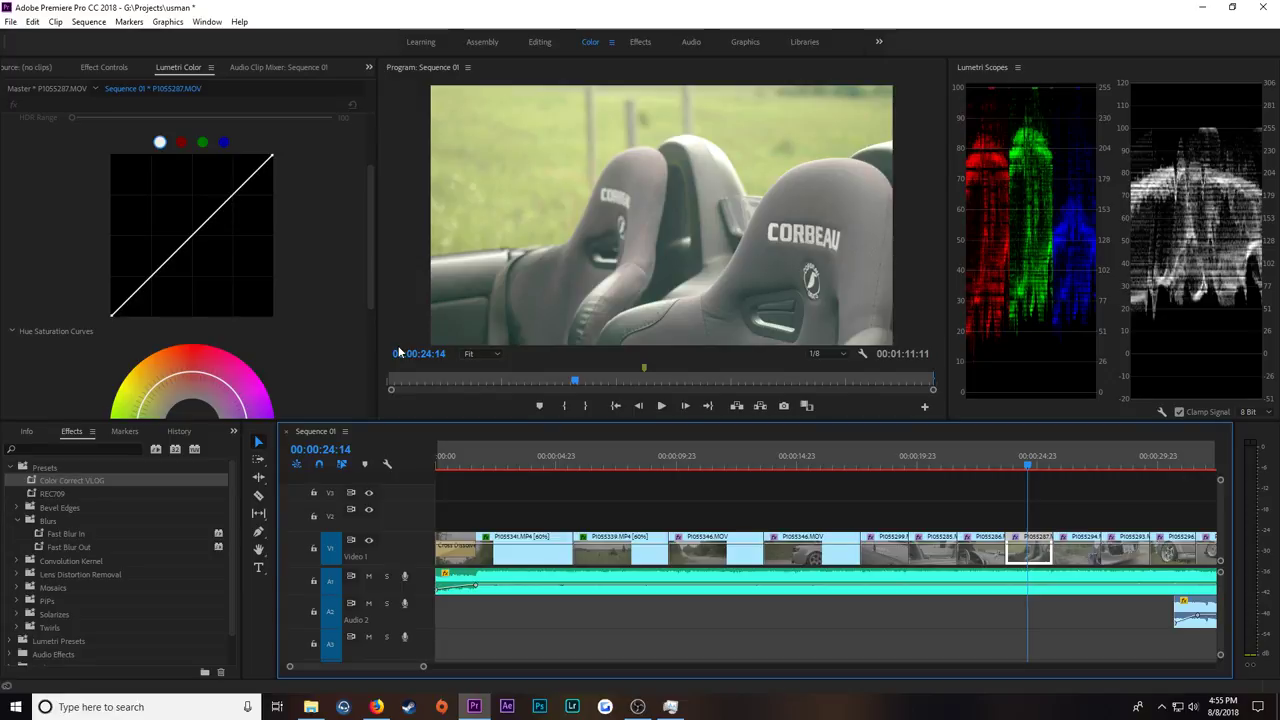
pyautogui.click(271, 158)
pyautogui.moveTo(271, 158); pyautogui.dragTo(291, 171)
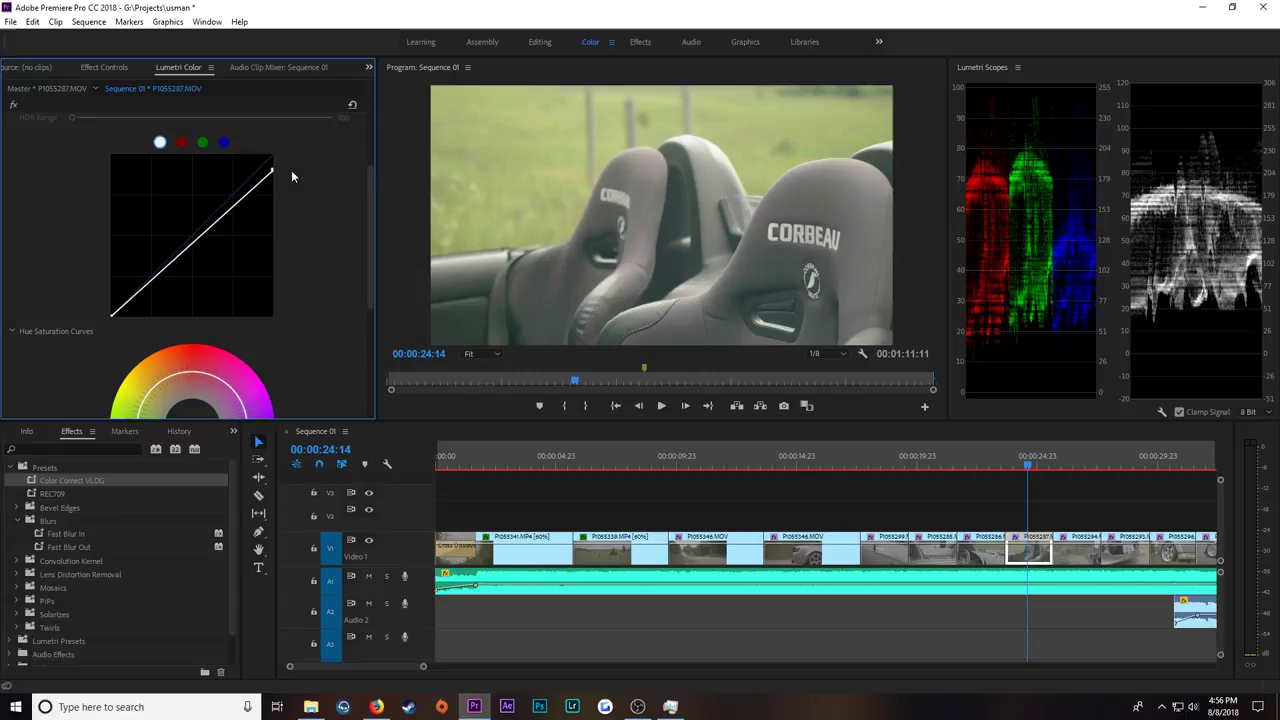
pyautogui.moveTo(115, 320); pyautogui.dragTo(137, 339)
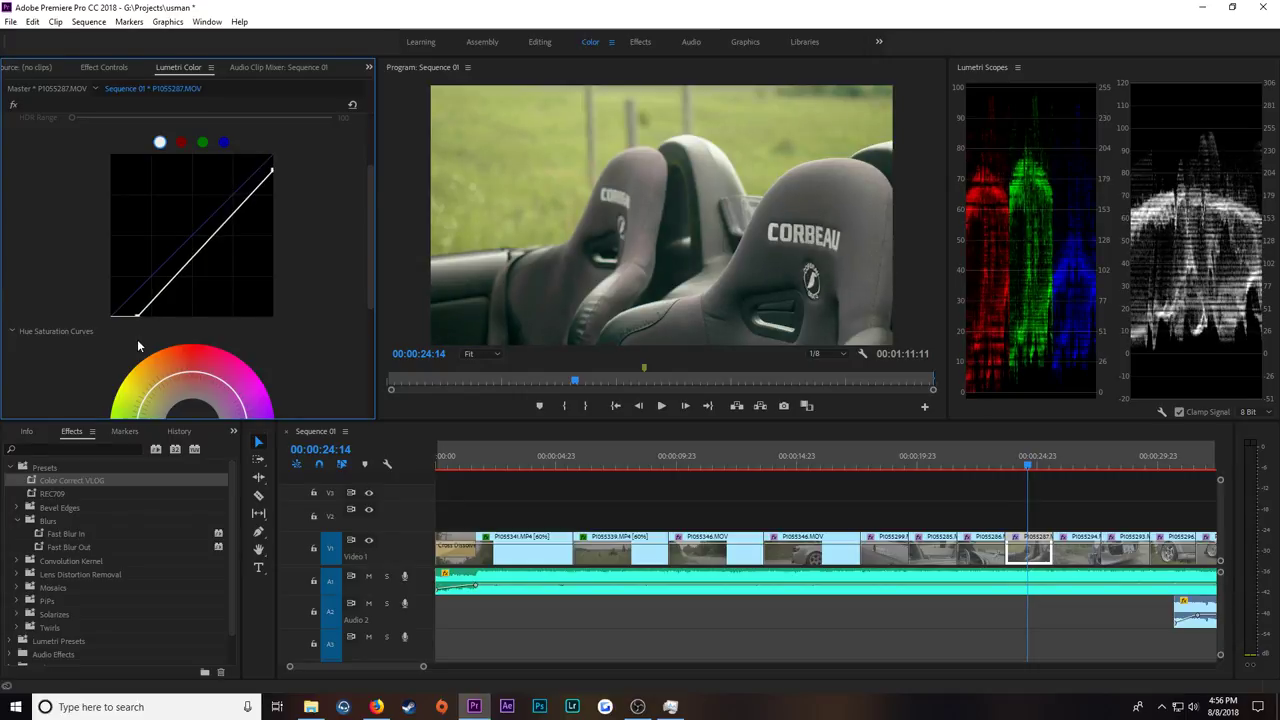
# Step: Form an S on the P1055287.MOV clip's white curve by raising a highlight control point and lowering a shadow control point
pyautogui.click(253, 192)
pyautogui.moveTo(253, 192); pyautogui.dragTo(248, 187)
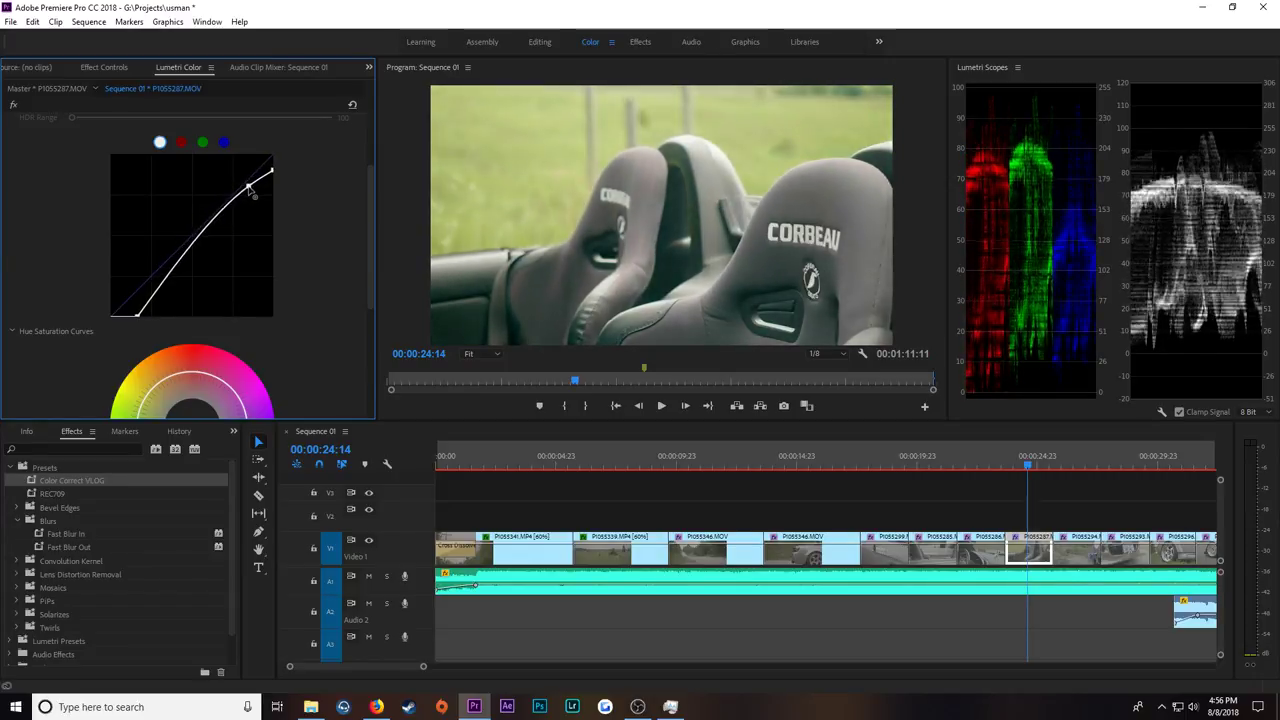
pyautogui.moveTo(170, 270); pyautogui.dragTo(175, 283)
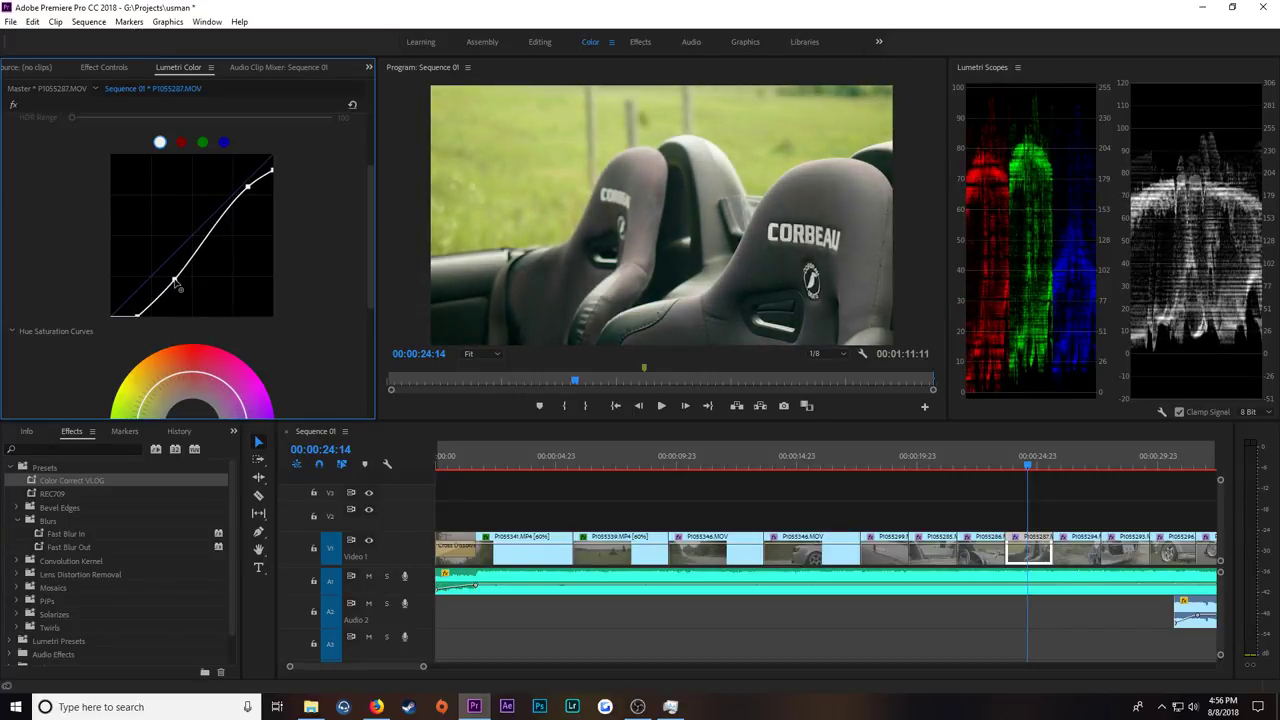
pyautogui.moveTo(251, 191); pyautogui.dragTo(248, 186)
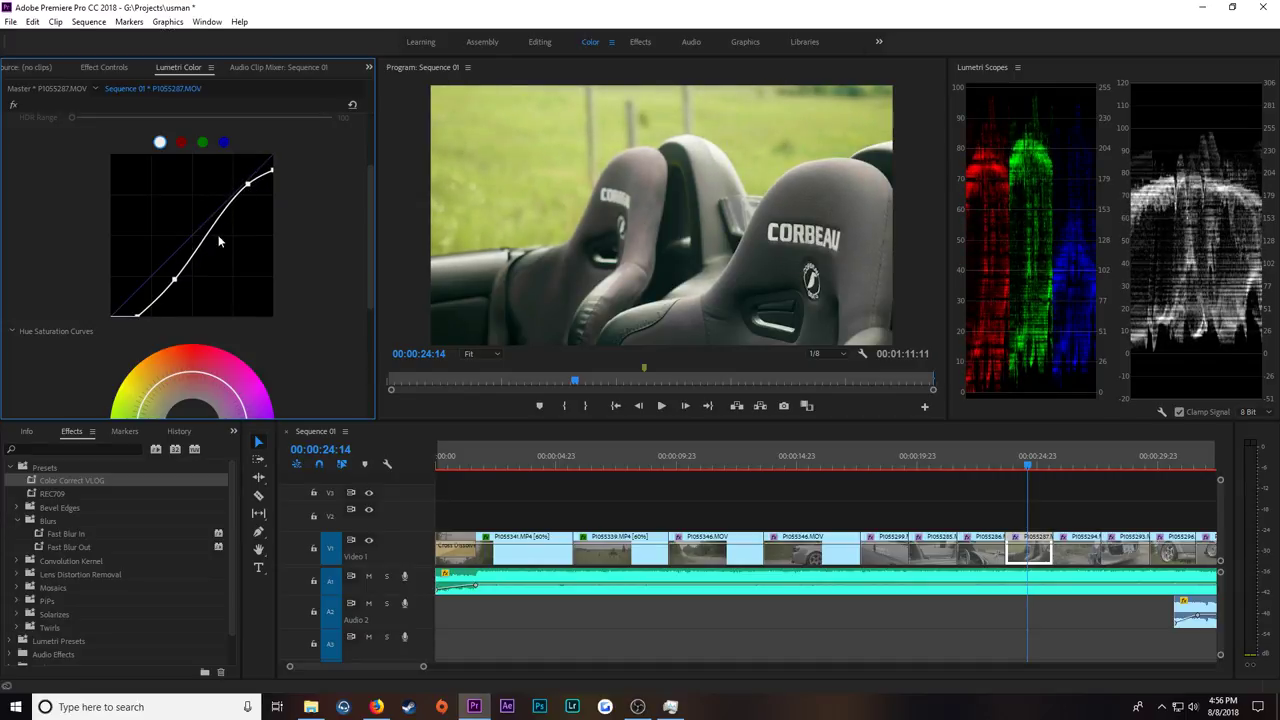
pyautogui.moveTo(175, 282); pyautogui.dragTo(177, 287)
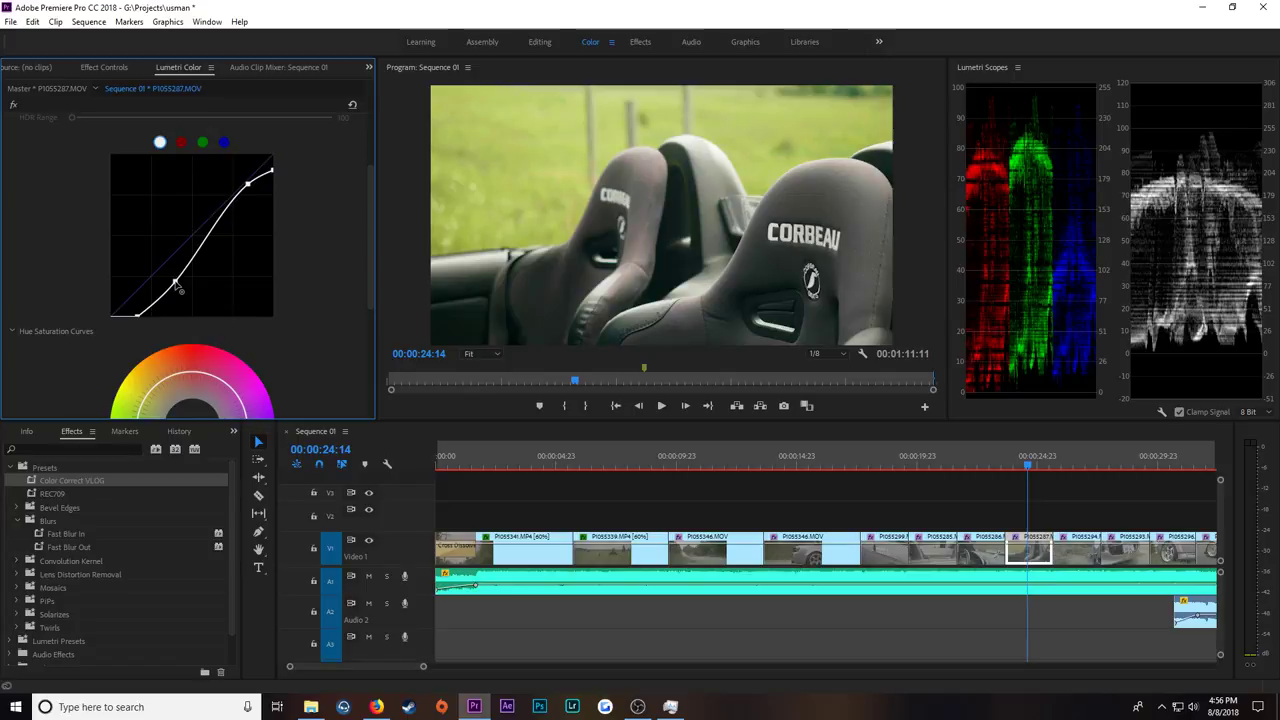
# Step: Sample the P1055287.MOV clip's white balance from the front seat's CORBEAU lettering, giving temperature -4.9 and tint 3.3
pyautogui.scroll(3, 110, 160)
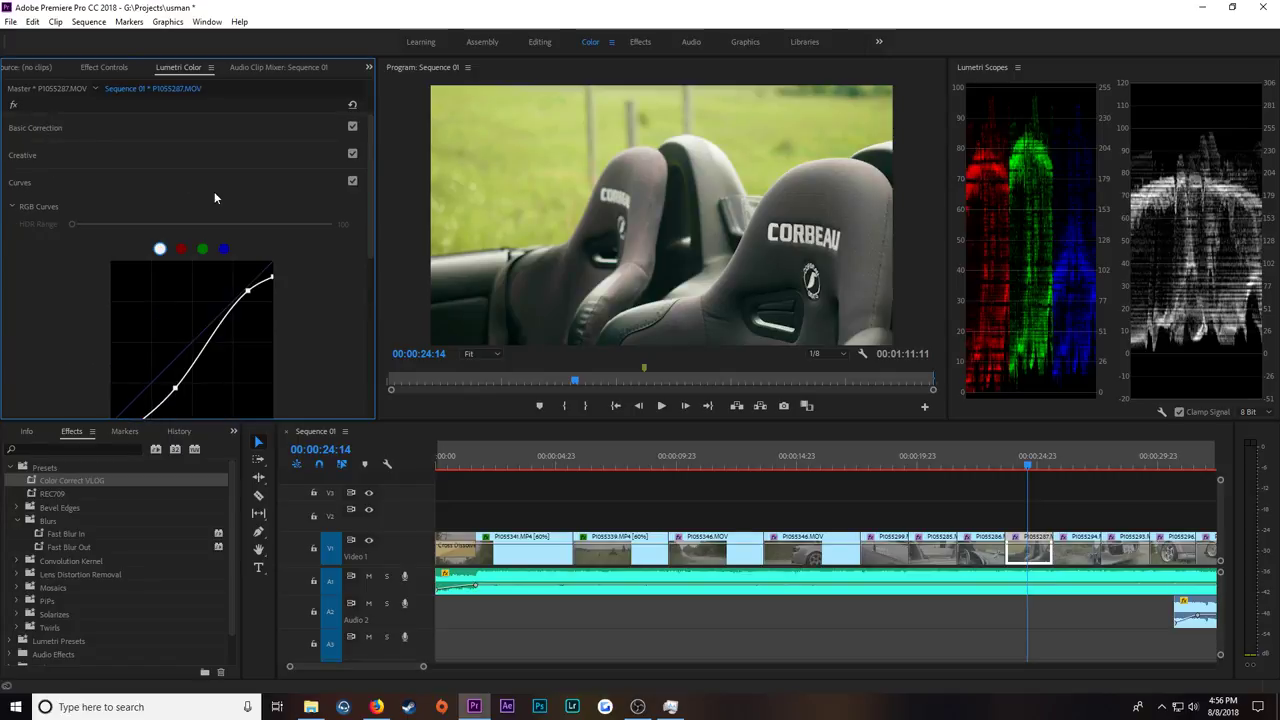
pyautogui.click(34, 129)
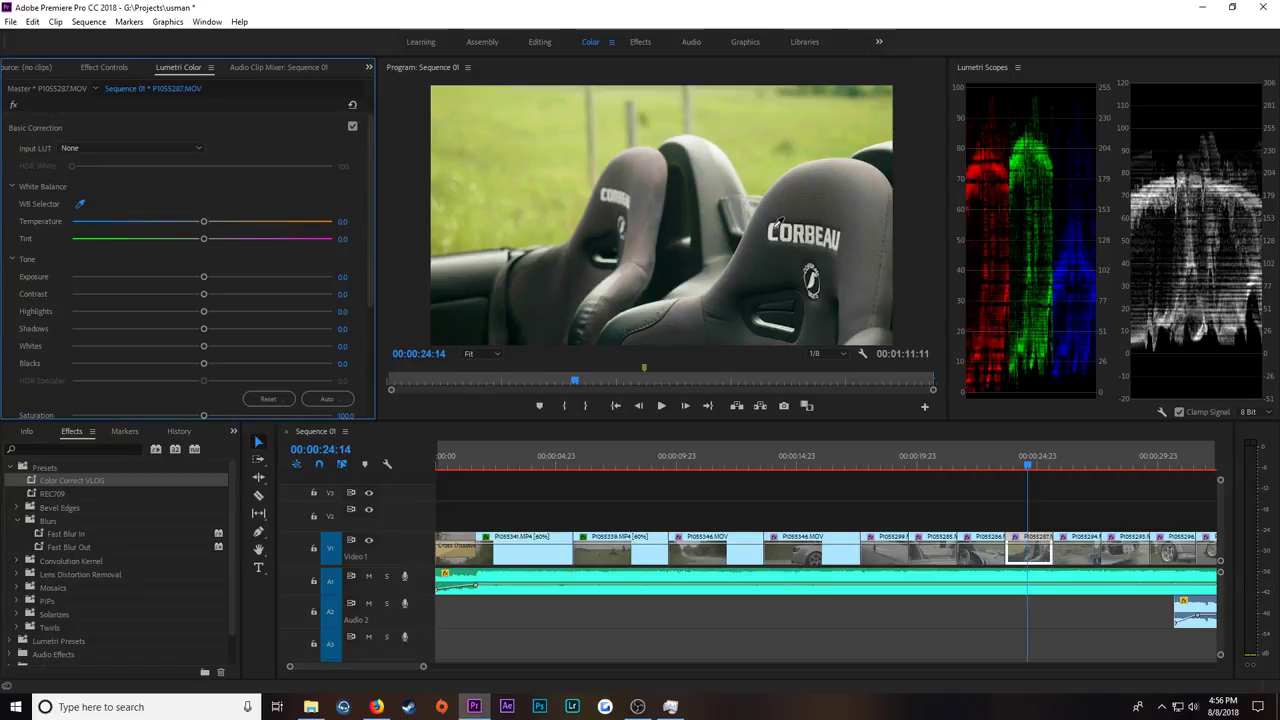
pyautogui.click(774, 236)
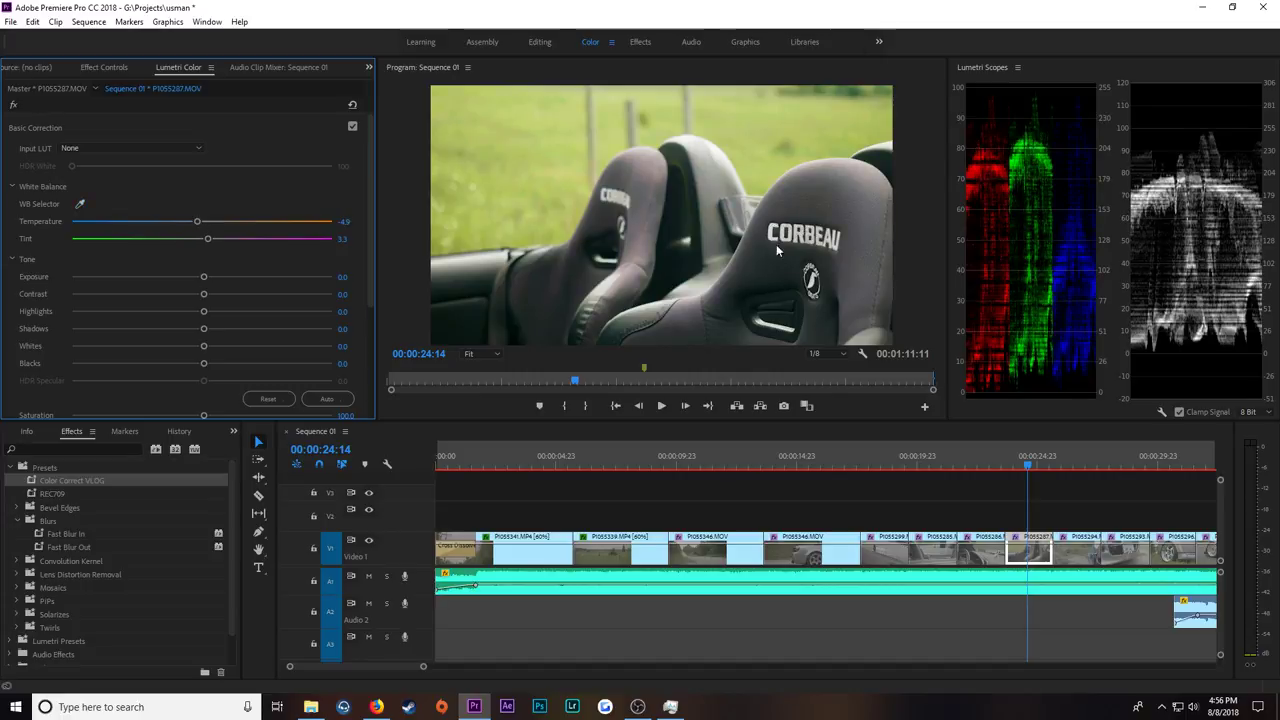
# Step: Reopen the RGB curves and play across the cut from P1055286.MOV to P1055287.MOV to compare the grades
pyautogui.scroll(-3, 87, 260)
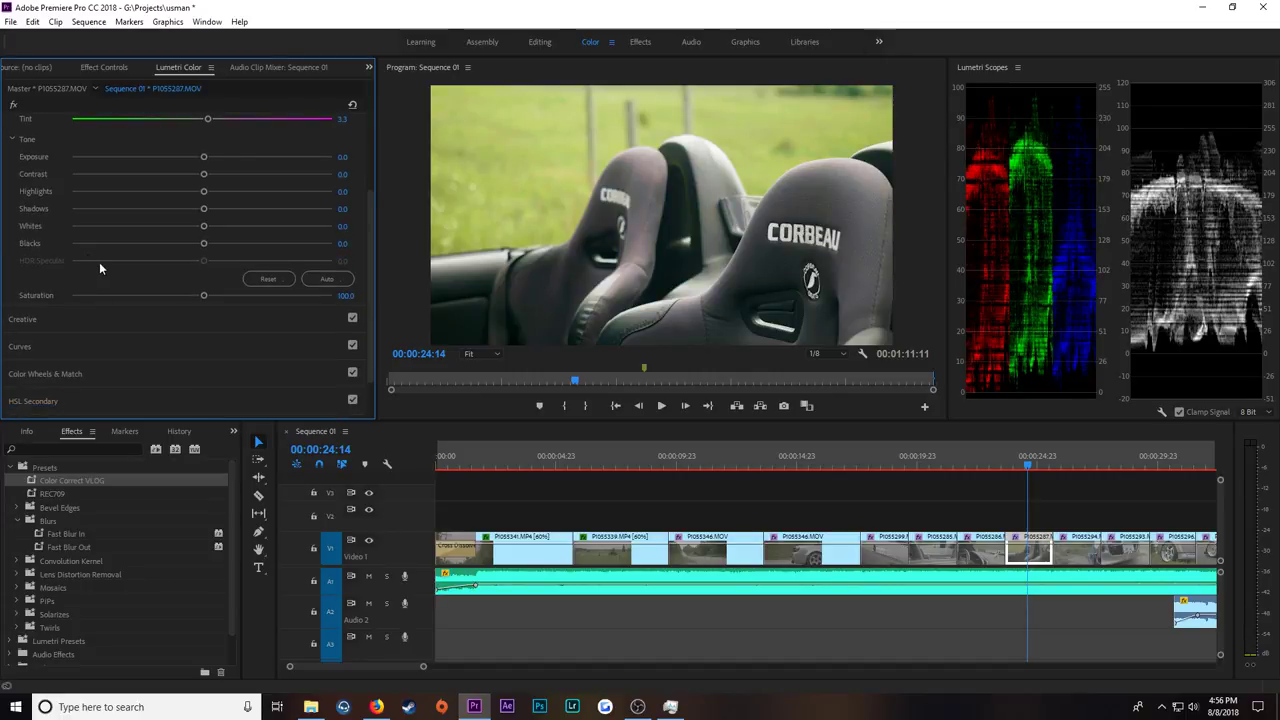
pyautogui.scroll(2, 84, 342)
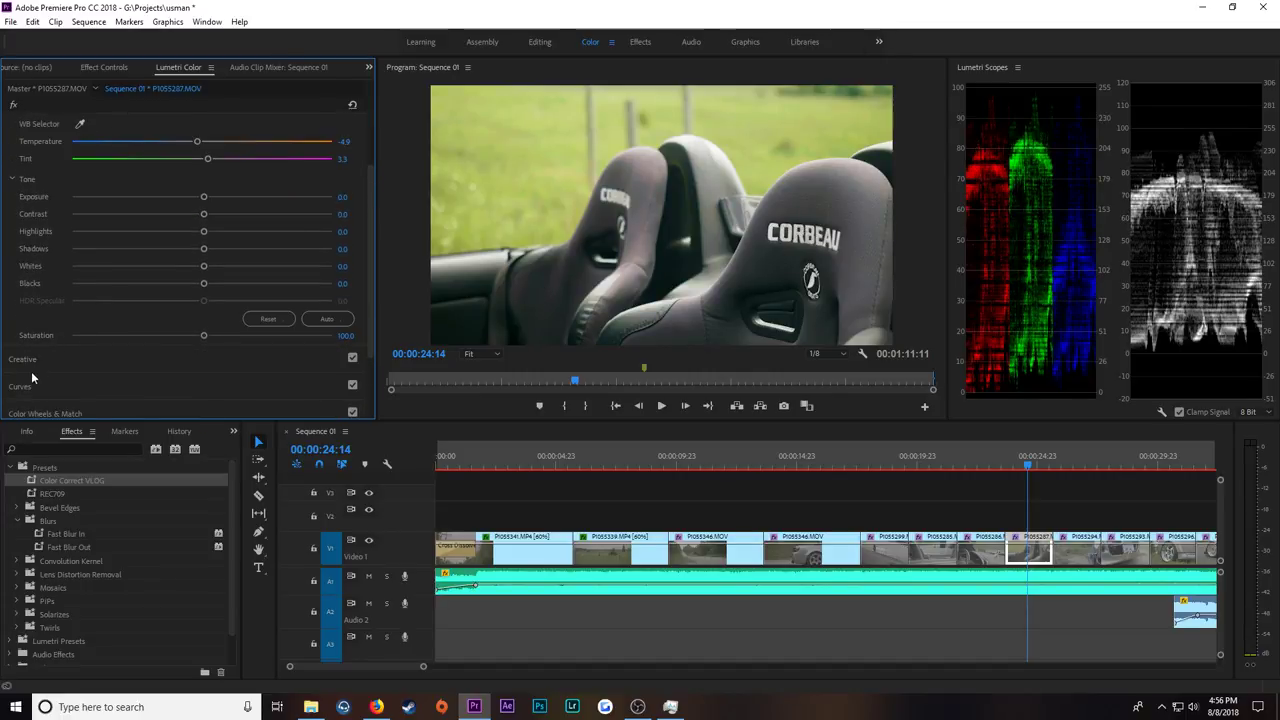
pyautogui.click(36, 384)
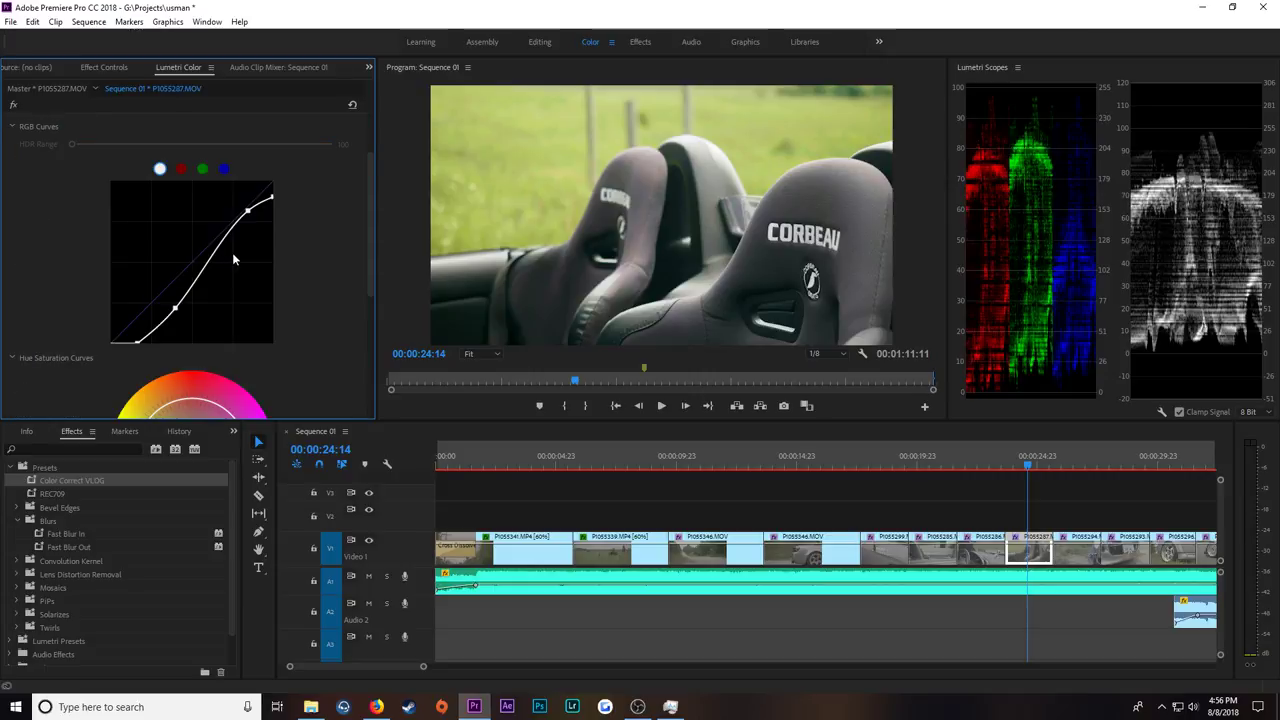
pyautogui.click(981, 462)
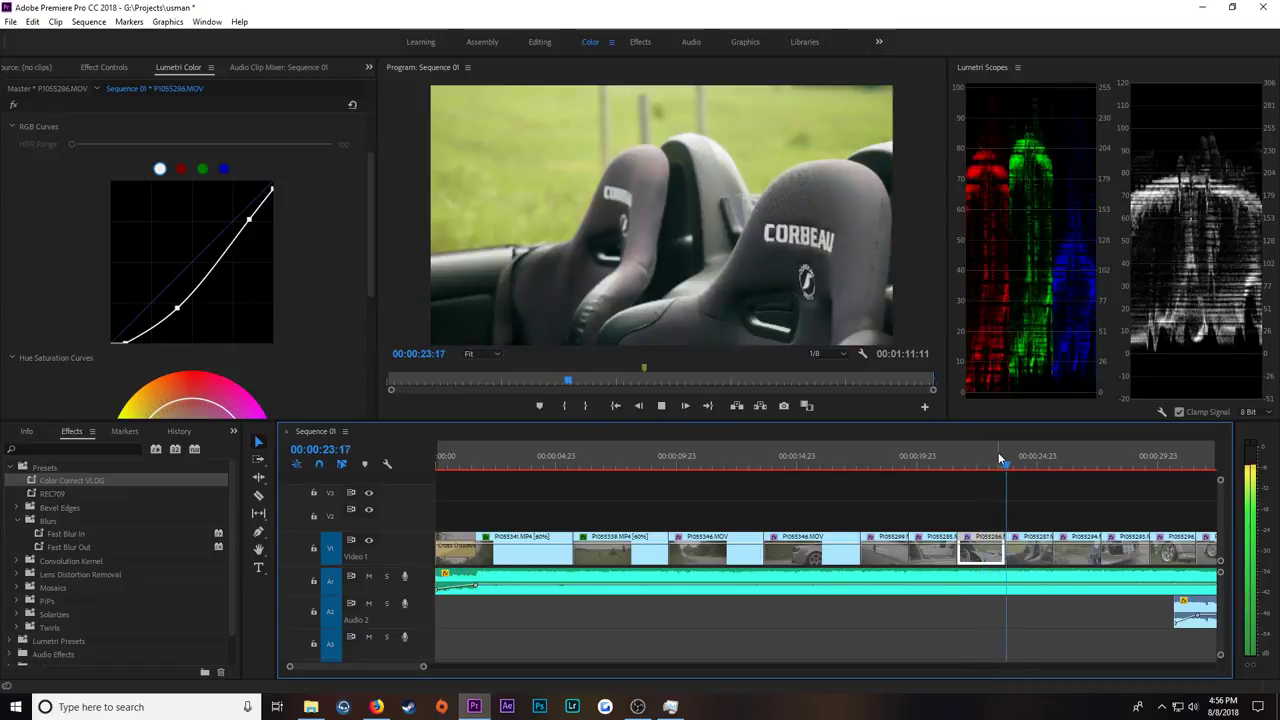
pyautogui.press('space')
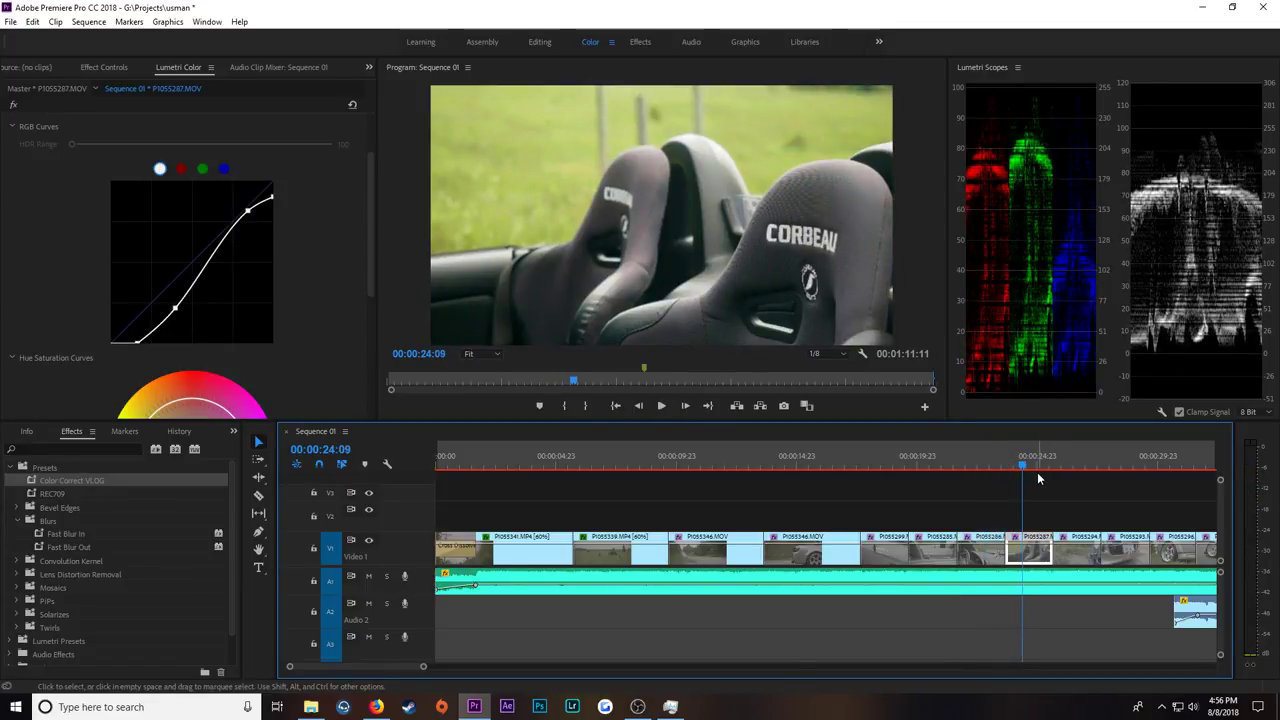
# Step: Switch to Firefox and open YouTube from its frequent sites
pyautogui.click(388, 707)
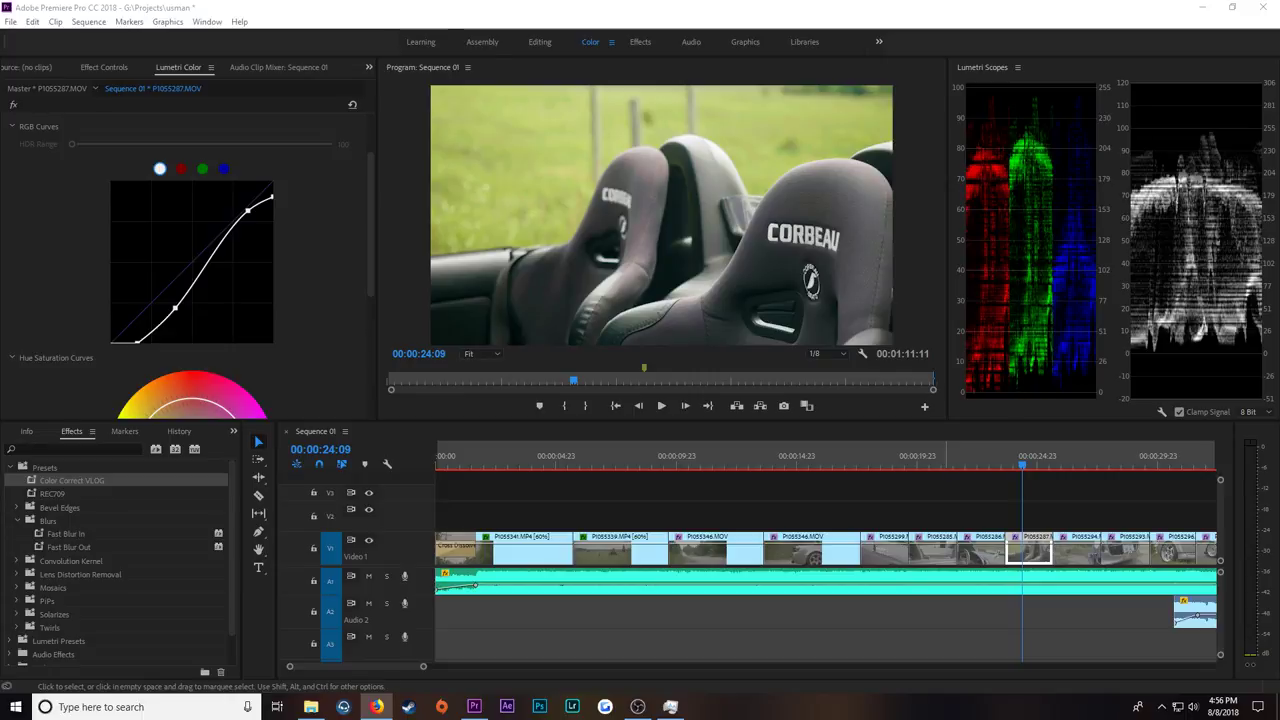
pyautogui.rightClick(375, 706)
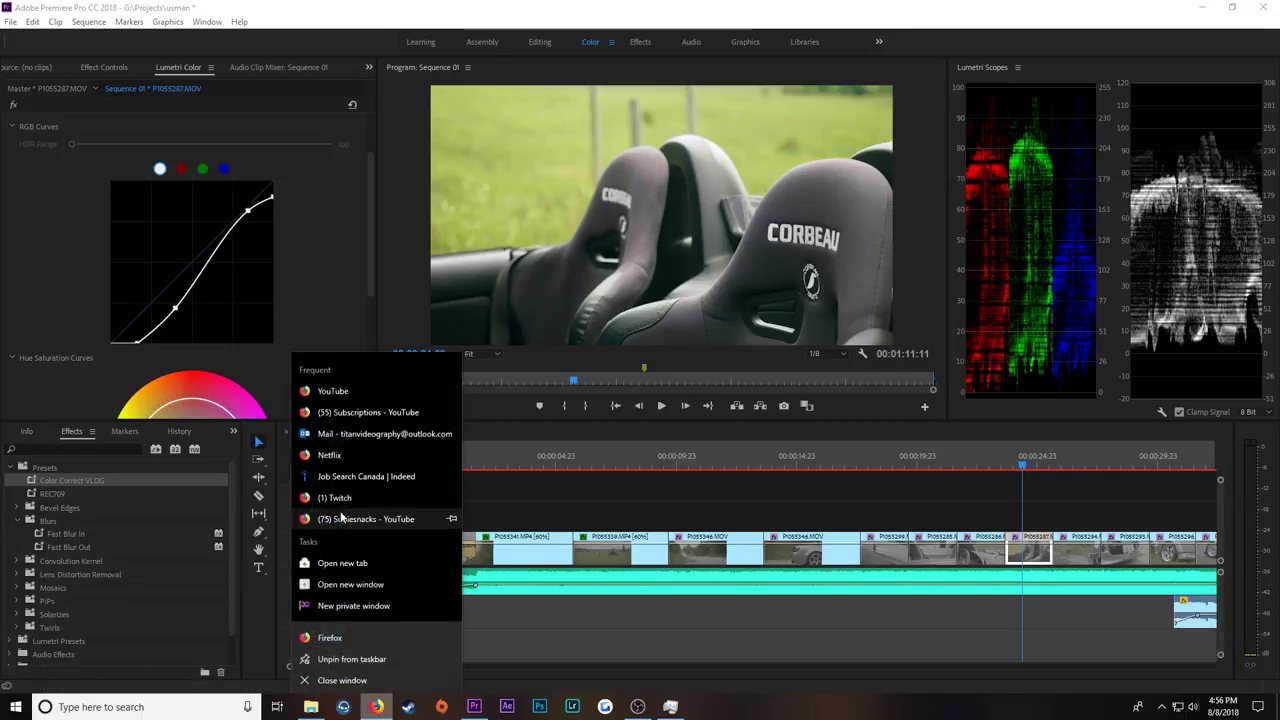
pyautogui.click(373, 396)
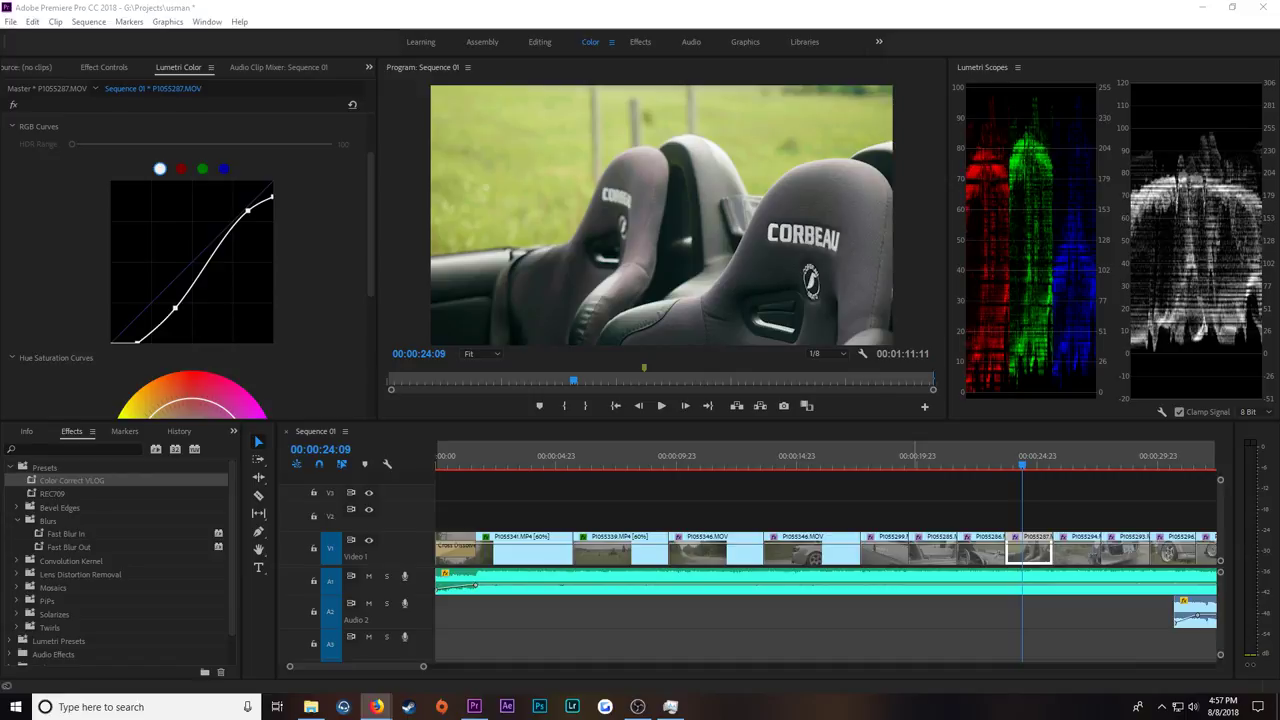
# Step: Mute audio track A1 and play from the P1055287.MOV clip into P1055294.MOV to review the grade
pyautogui.click(1016, 466)
pyautogui.press('space')
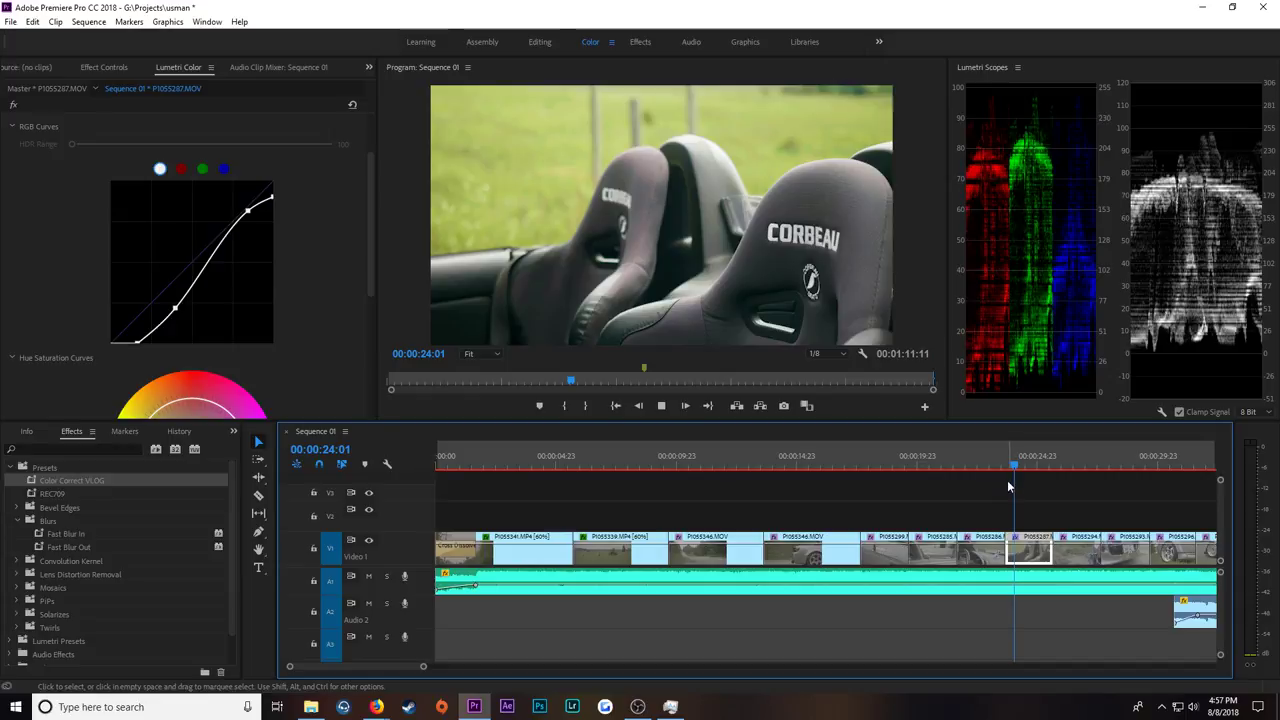
pyautogui.press('space')
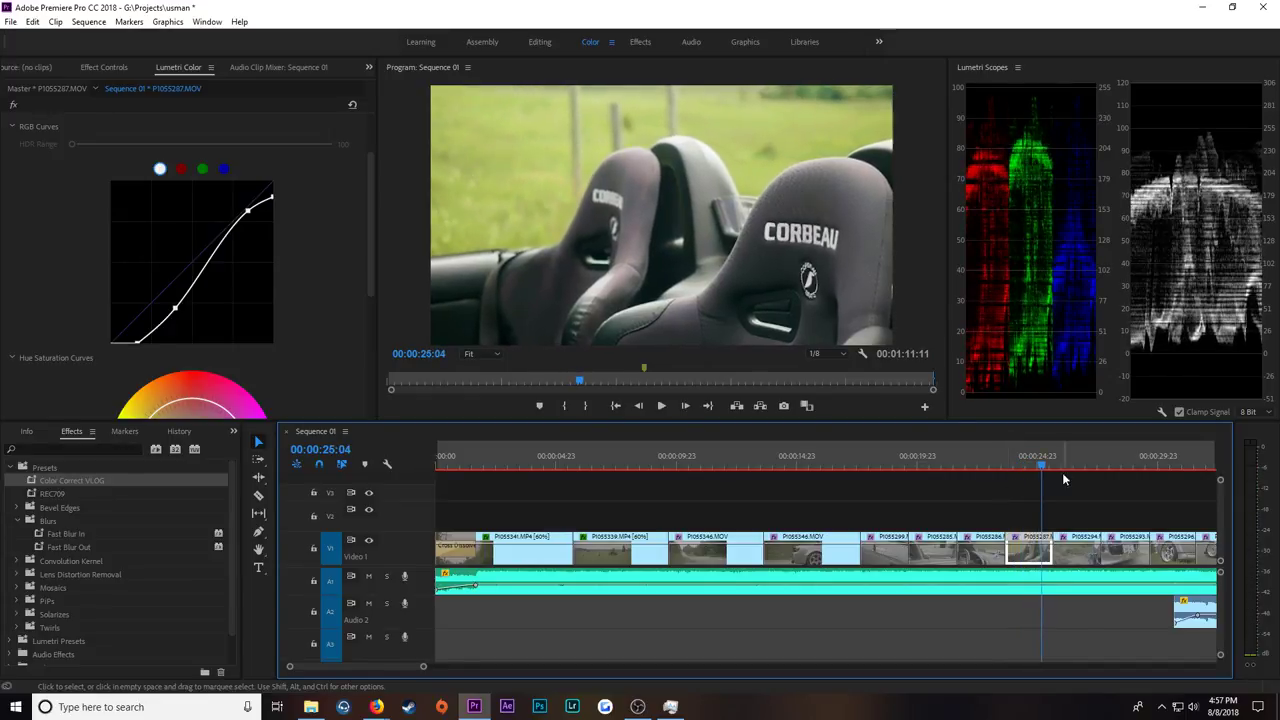
pyautogui.click(368, 576)
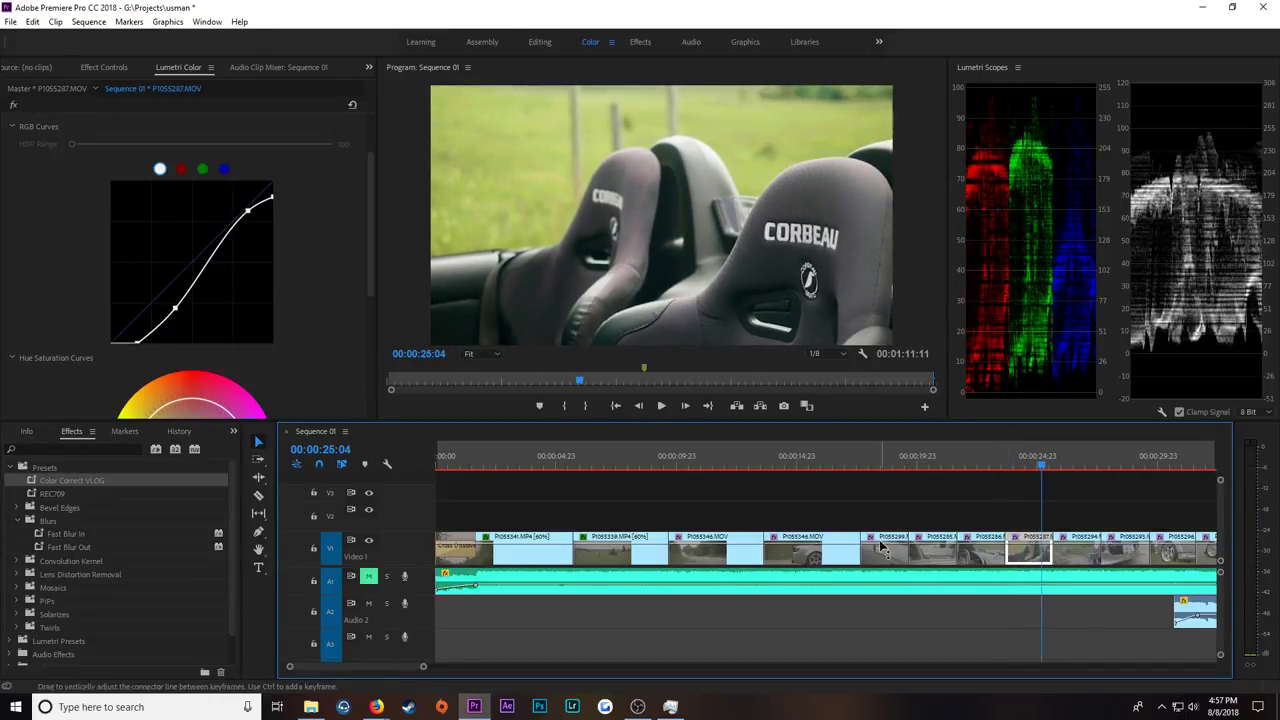
pyautogui.press('space')
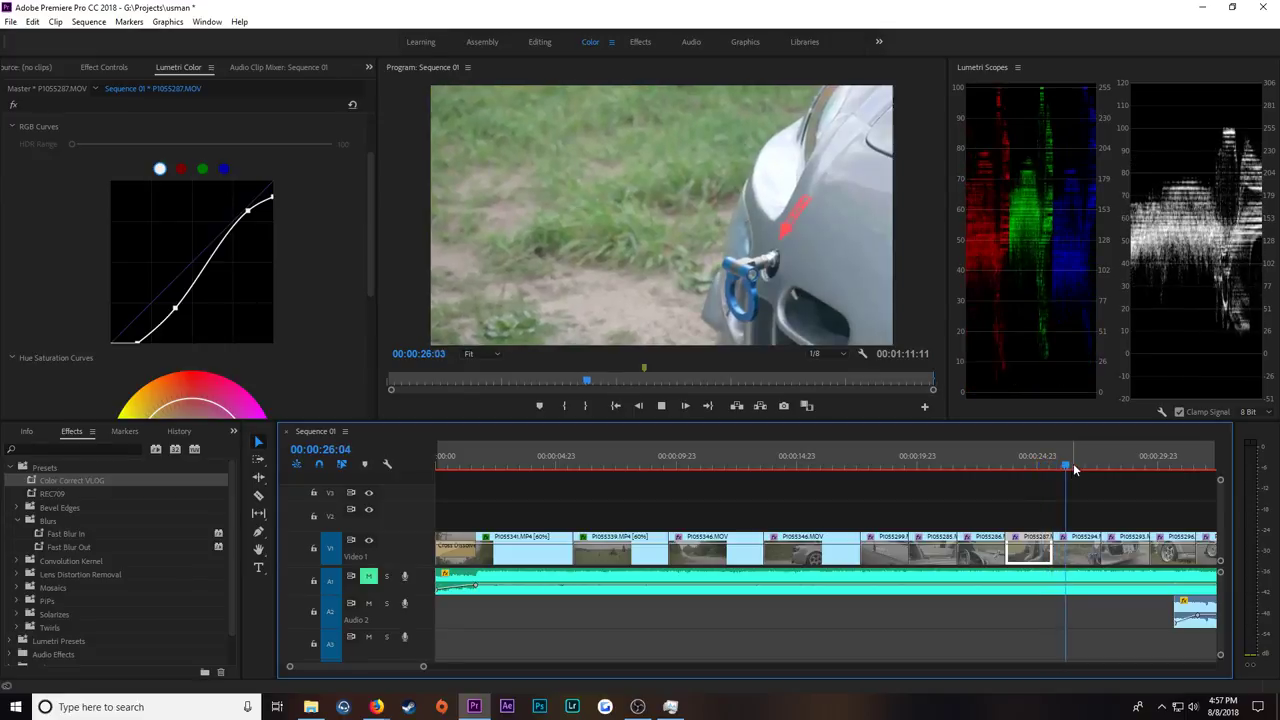
pyautogui.press('space')
pyautogui.click(1018, 467)
pyautogui.moveTo(1018, 467); pyautogui.dragTo(1004, 467)
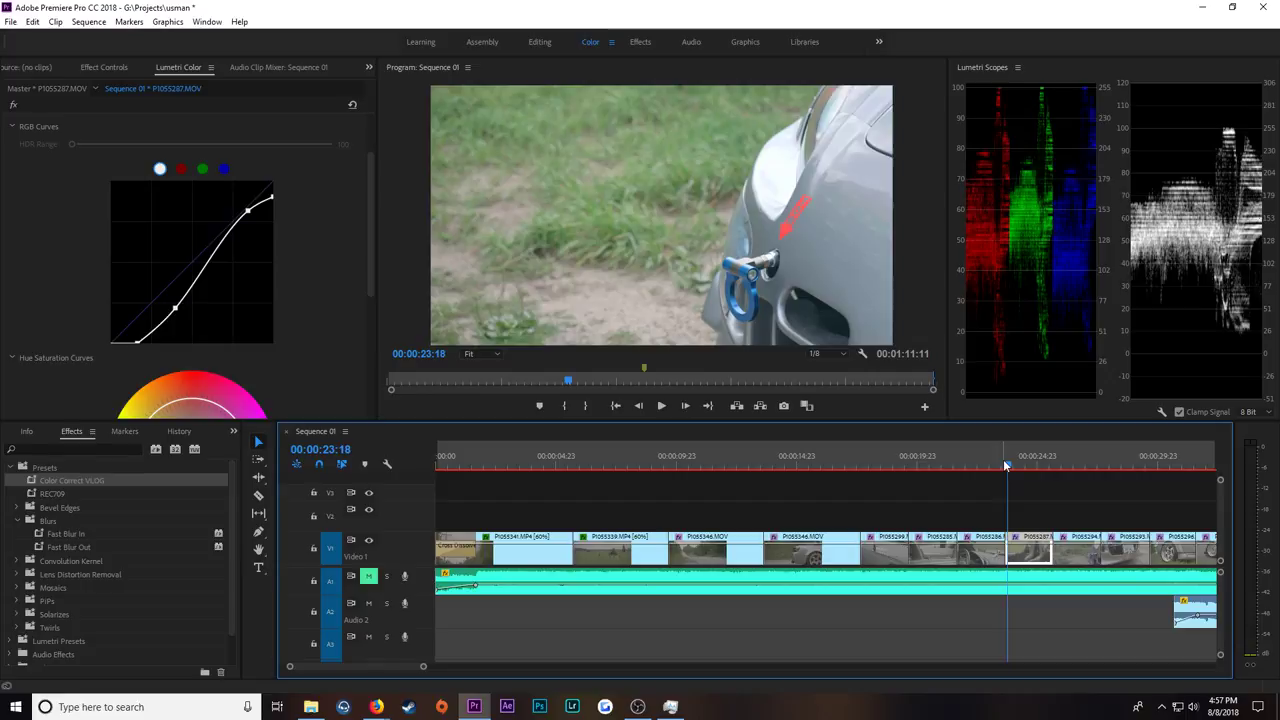
pyautogui.moveTo(1011, 466); pyautogui.dragTo(1026, 466)
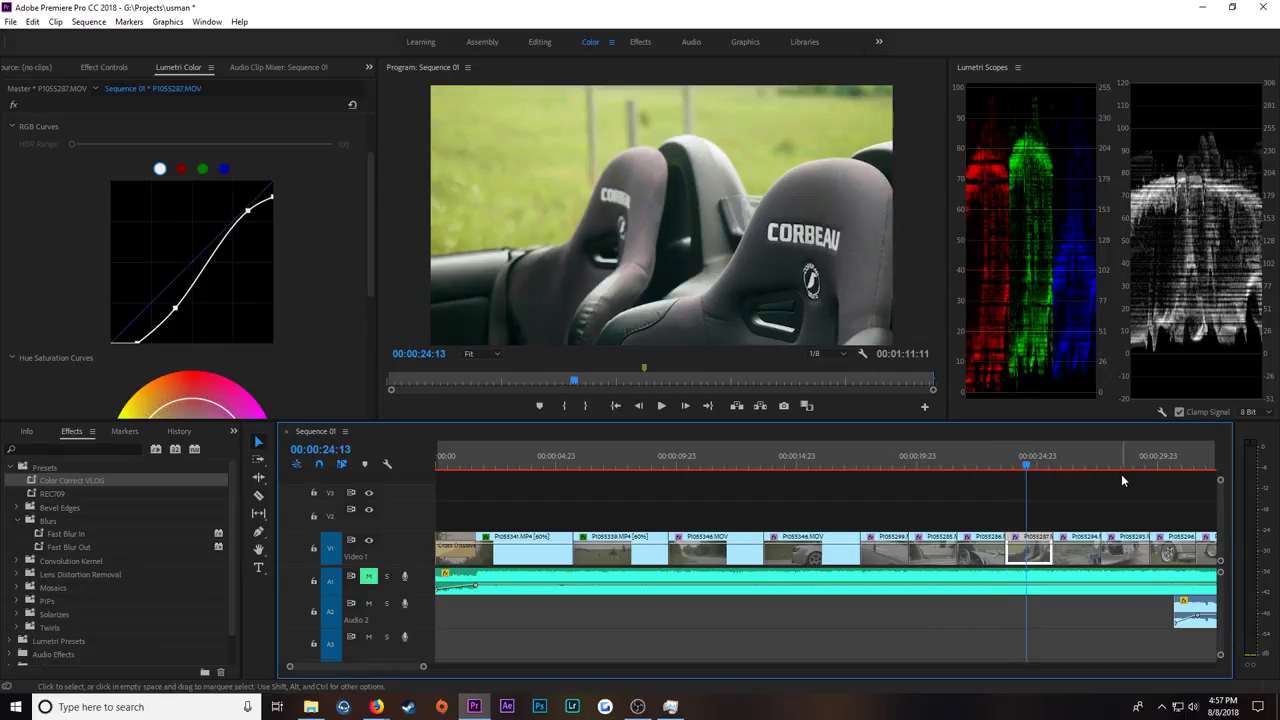
# Step: Lower the white endpoint of the P1055294.MOV clip's white RGB curve slightly and shift its black endpoint inward
pyautogui.click(1080, 460)
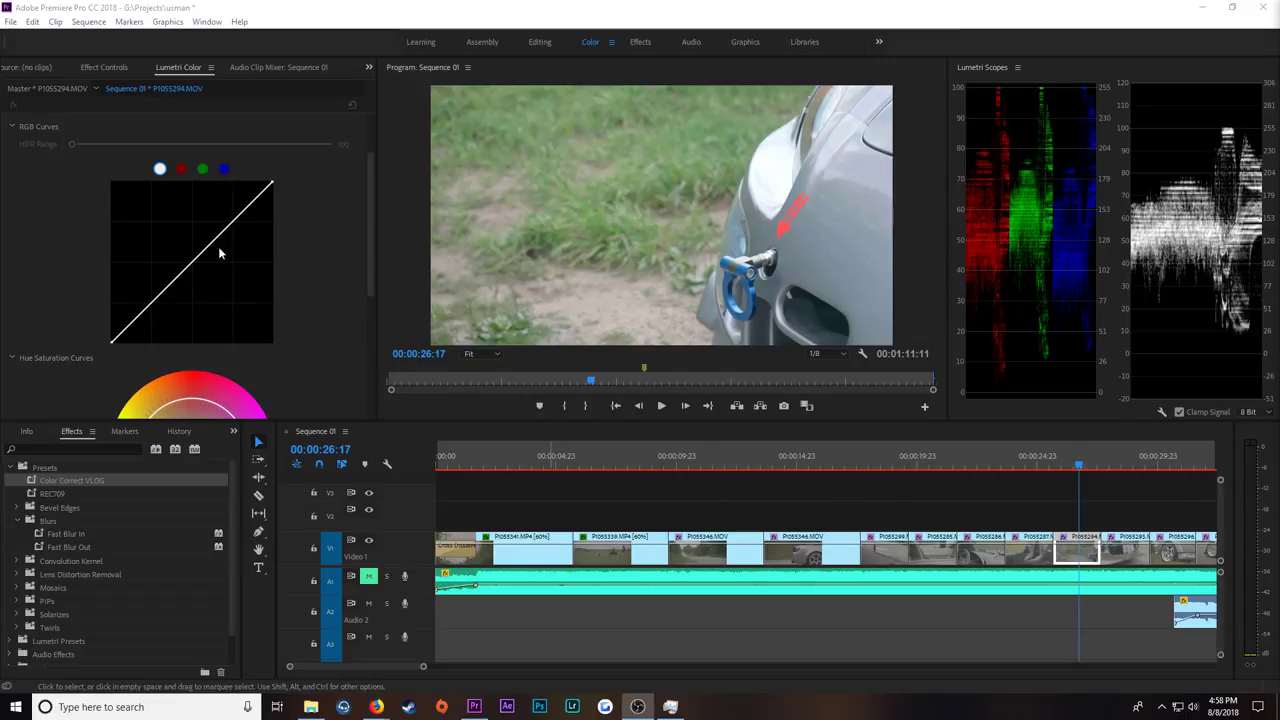
pyautogui.click(272, 187)
pyautogui.moveTo(272, 187); pyautogui.dragTo(276, 191)
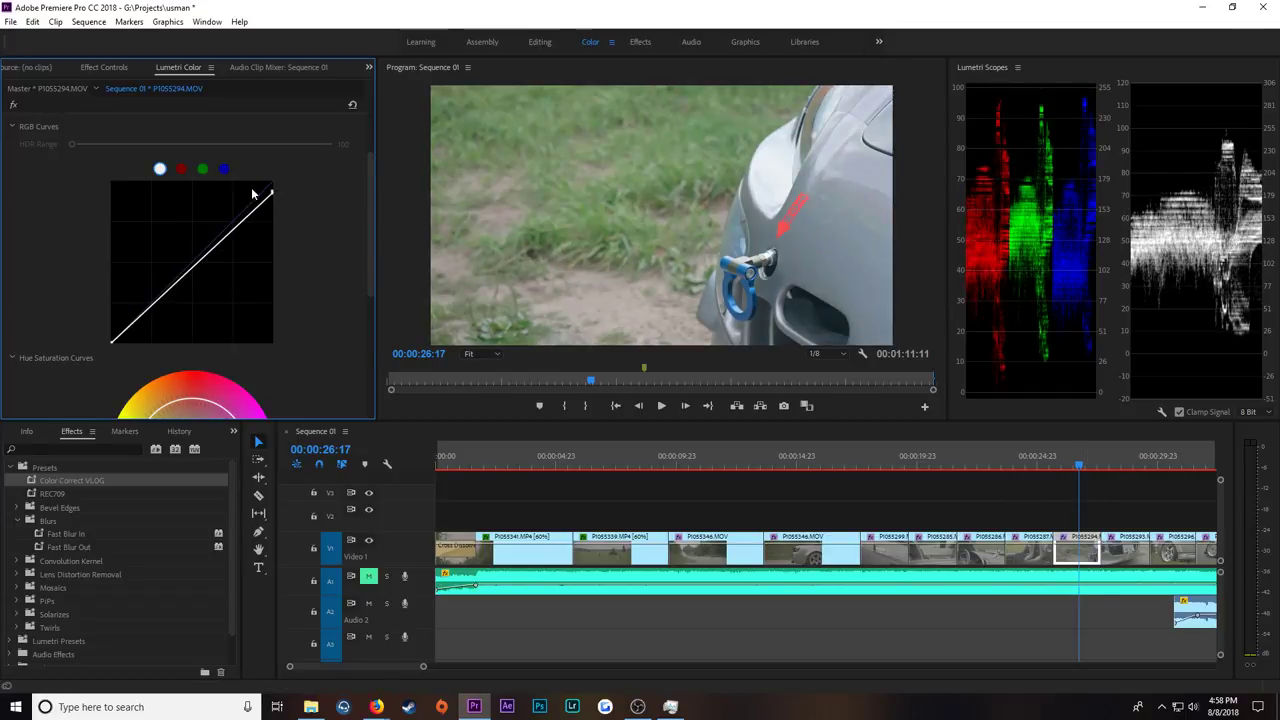
pyautogui.moveTo(113, 341); pyautogui.dragTo(122, 349)
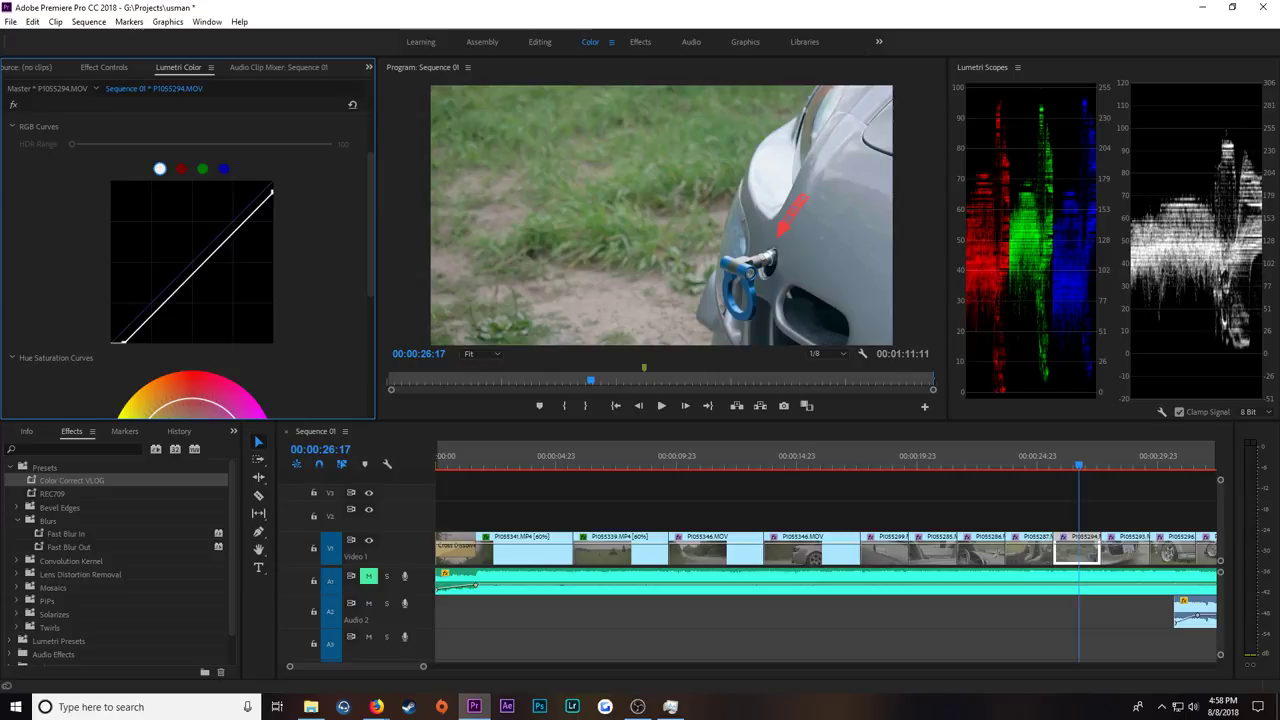
pyautogui.hotkey('alt', 'Tab')
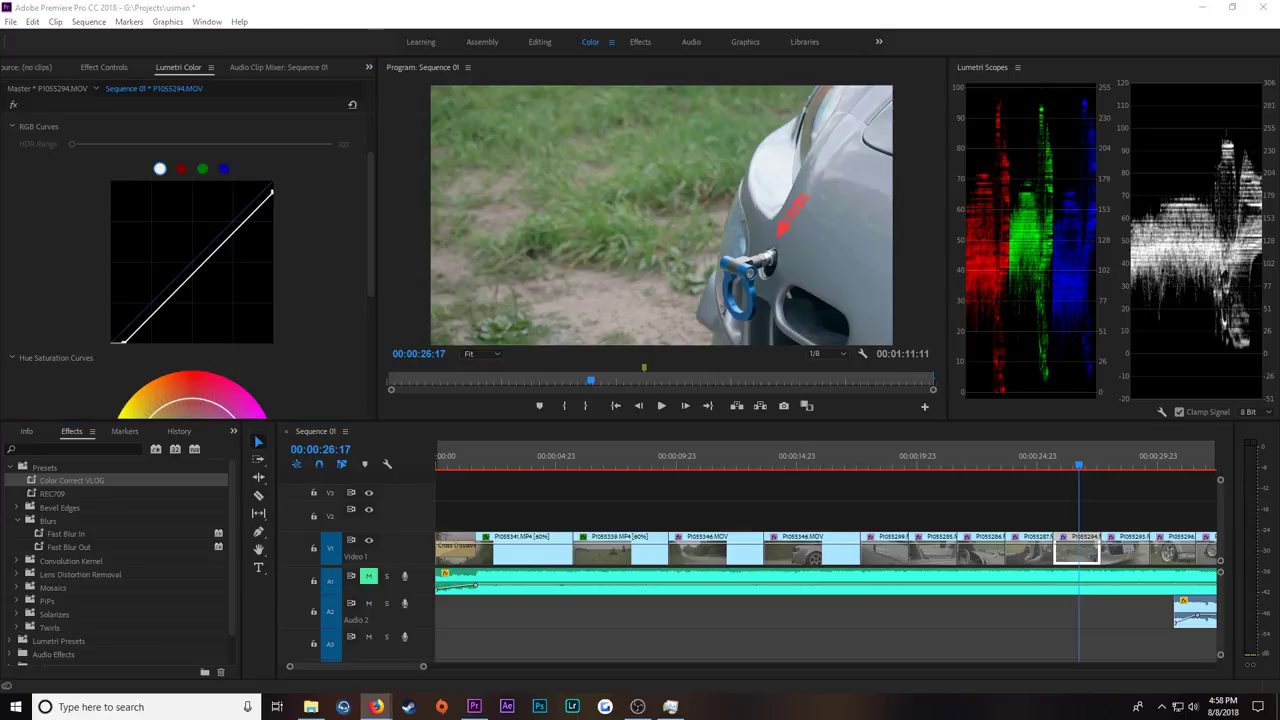
pyautogui.hotkey('alt', 'Tab')
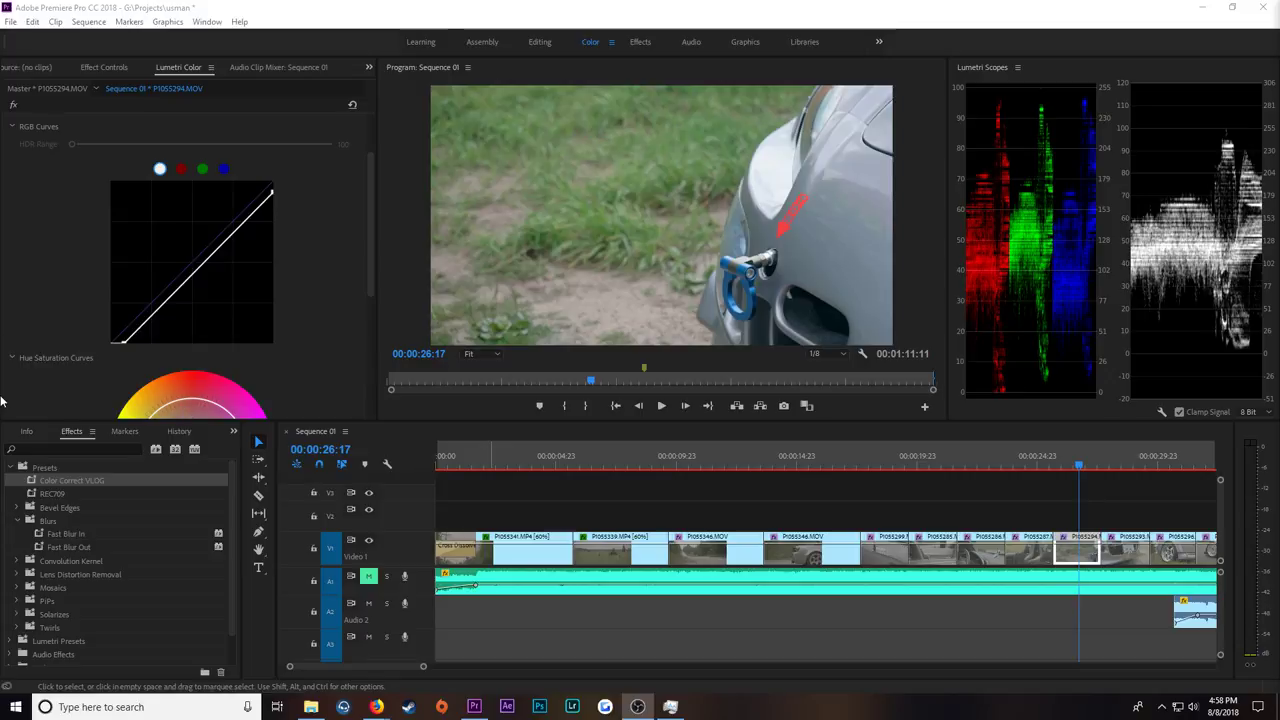
# Step: Add highlight and shadow control points to the P1055294.MOV clip's white curve, pulling the shadows down and fine-tuning the highlights
pyautogui.click(244, 220)
pyautogui.moveTo(244, 220); pyautogui.dragTo(243, 219)
pyautogui.click(166, 300)
pyautogui.moveTo(167, 301); pyautogui.dragTo(175, 312)
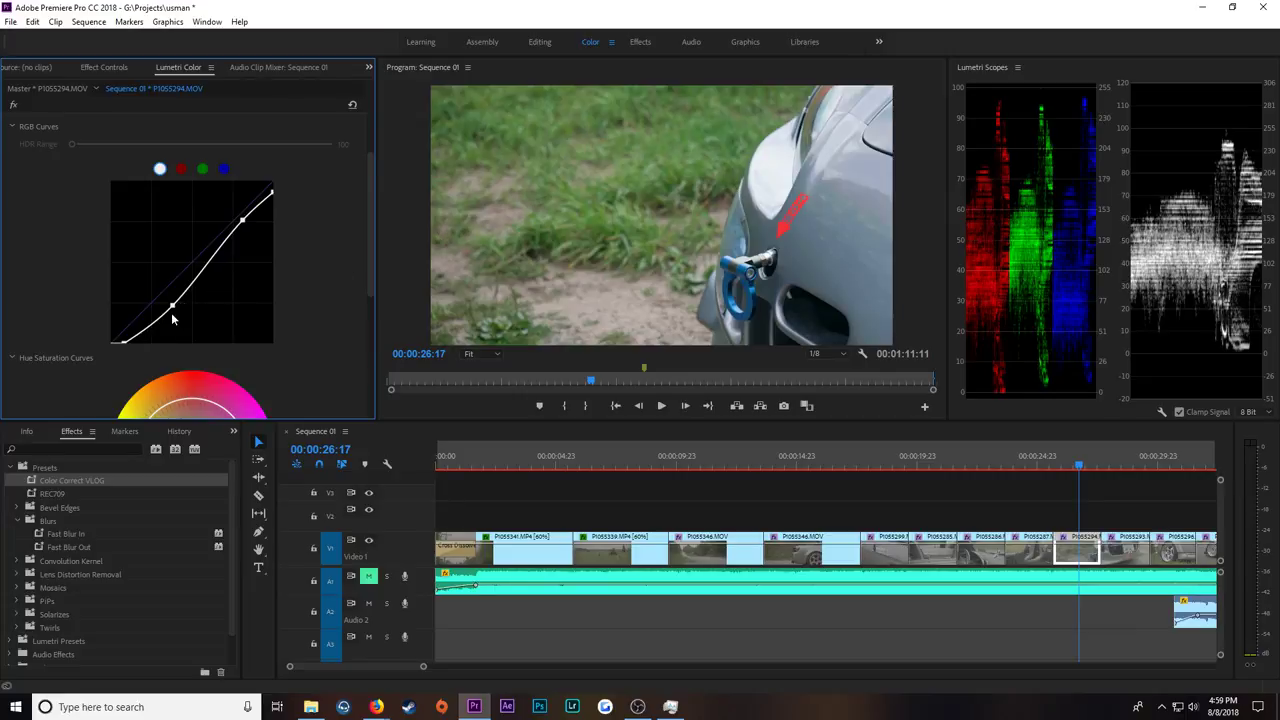
pyautogui.moveTo(173, 308); pyautogui.dragTo(171, 307)
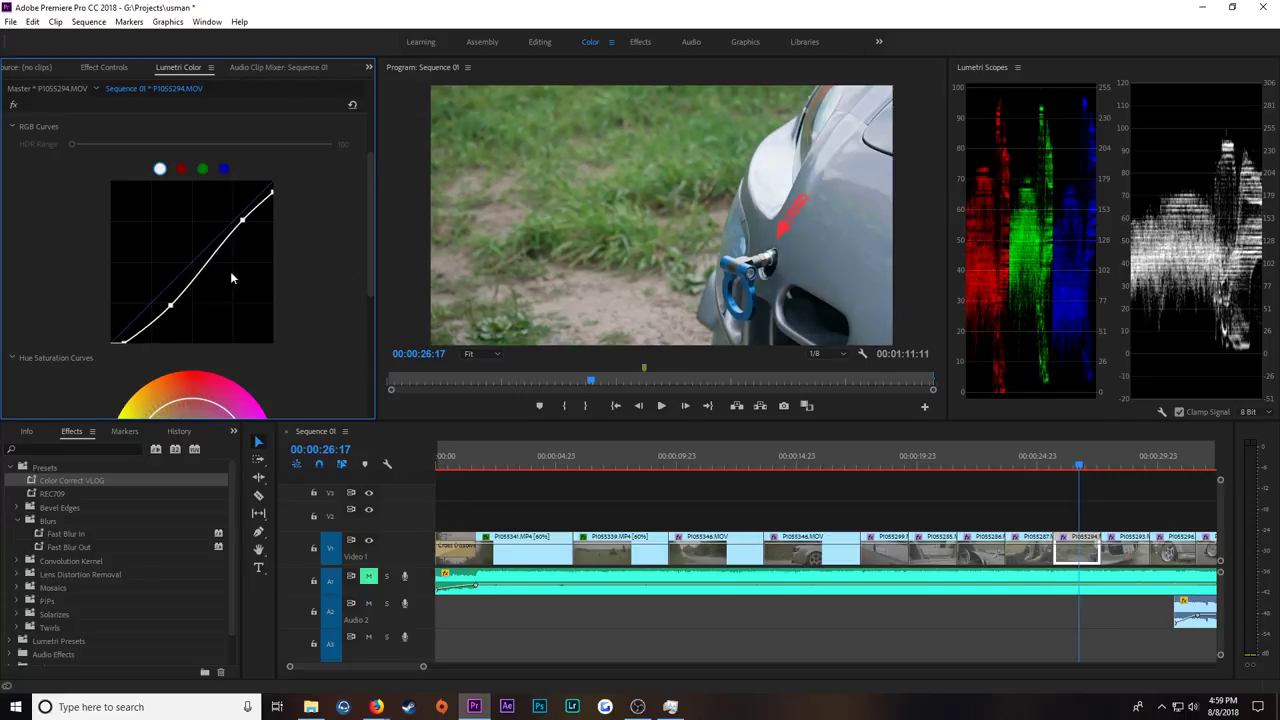
pyautogui.moveTo(243, 219); pyautogui.dragTo(245, 221)
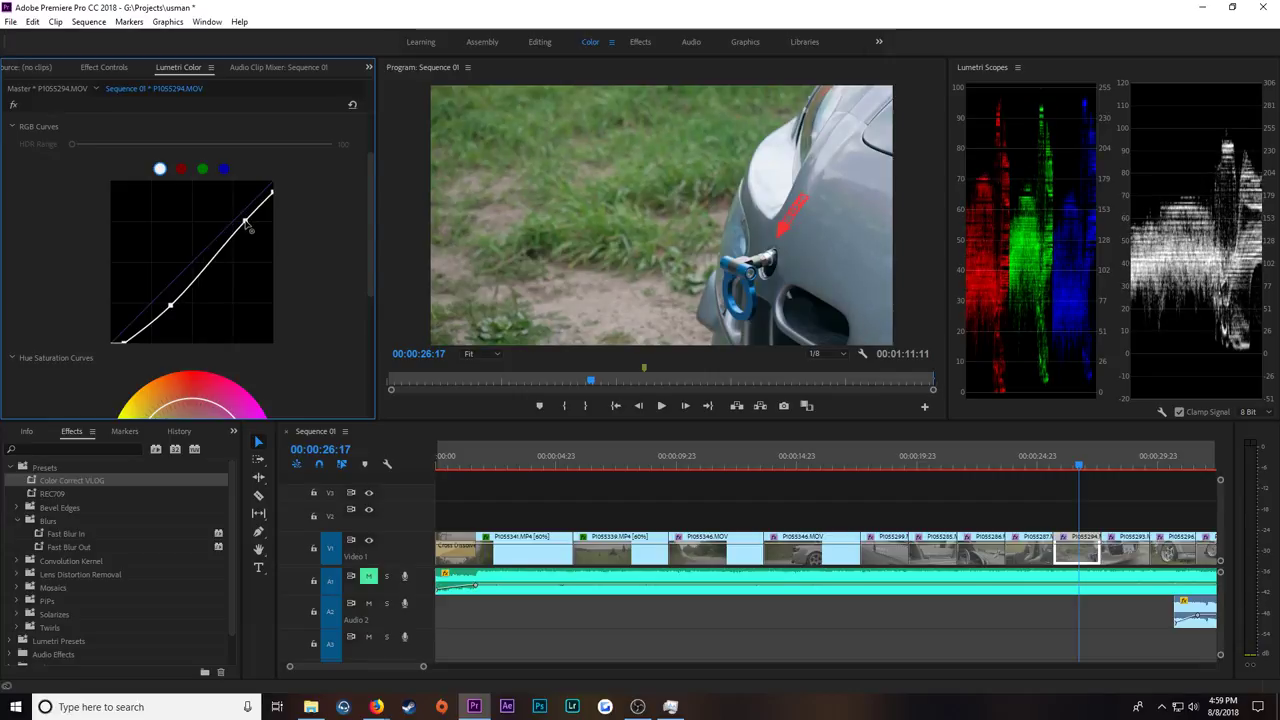
# Step: Sample the P1055294.MOV clip's white balance from the car's bright bodywork, giving temperature 5.7, and reduce the tint to about 2.8
pyautogui.scroll(-4, 1099, 508)
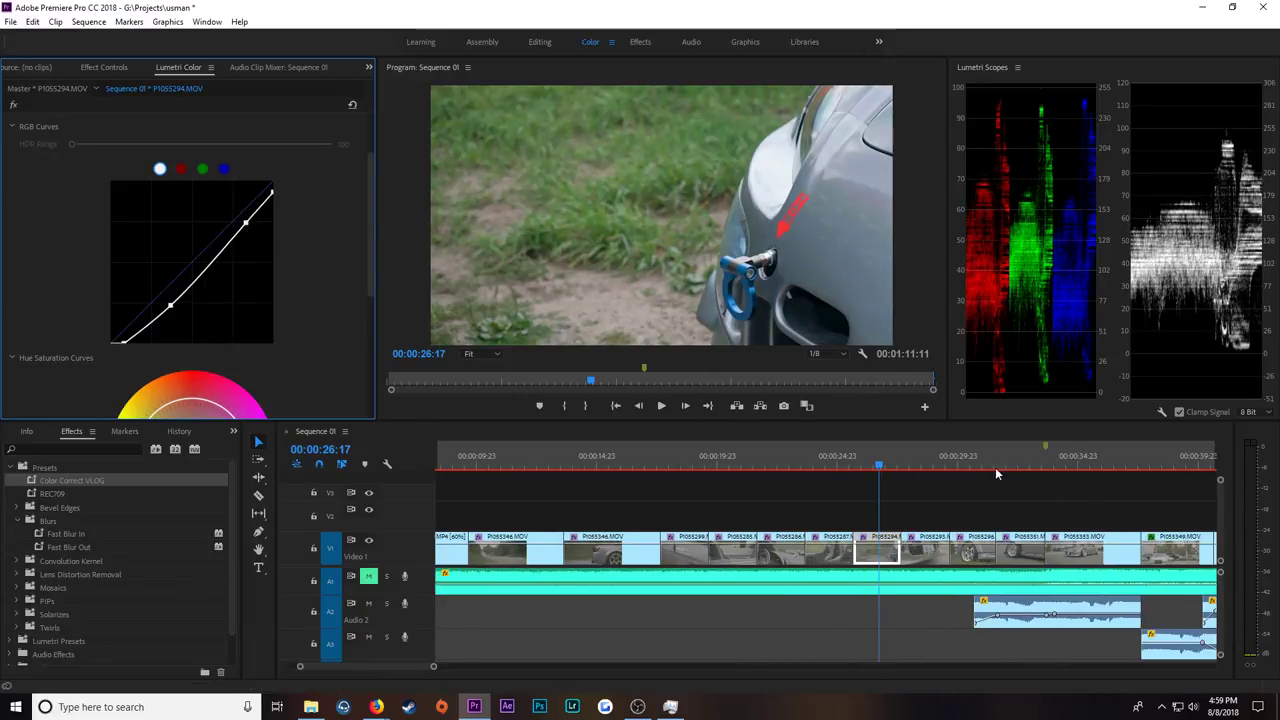
pyautogui.click(910, 458)
pyautogui.click(873, 465)
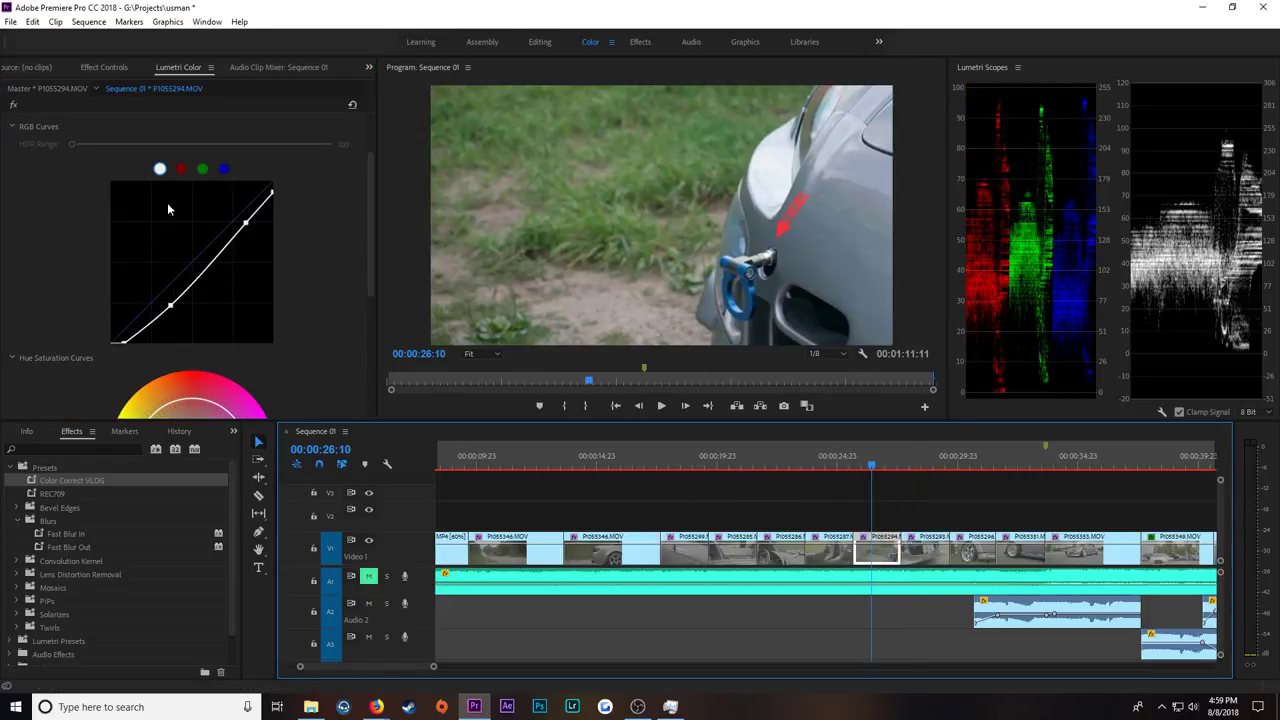
pyautogui.scroll(2, 48, 119)
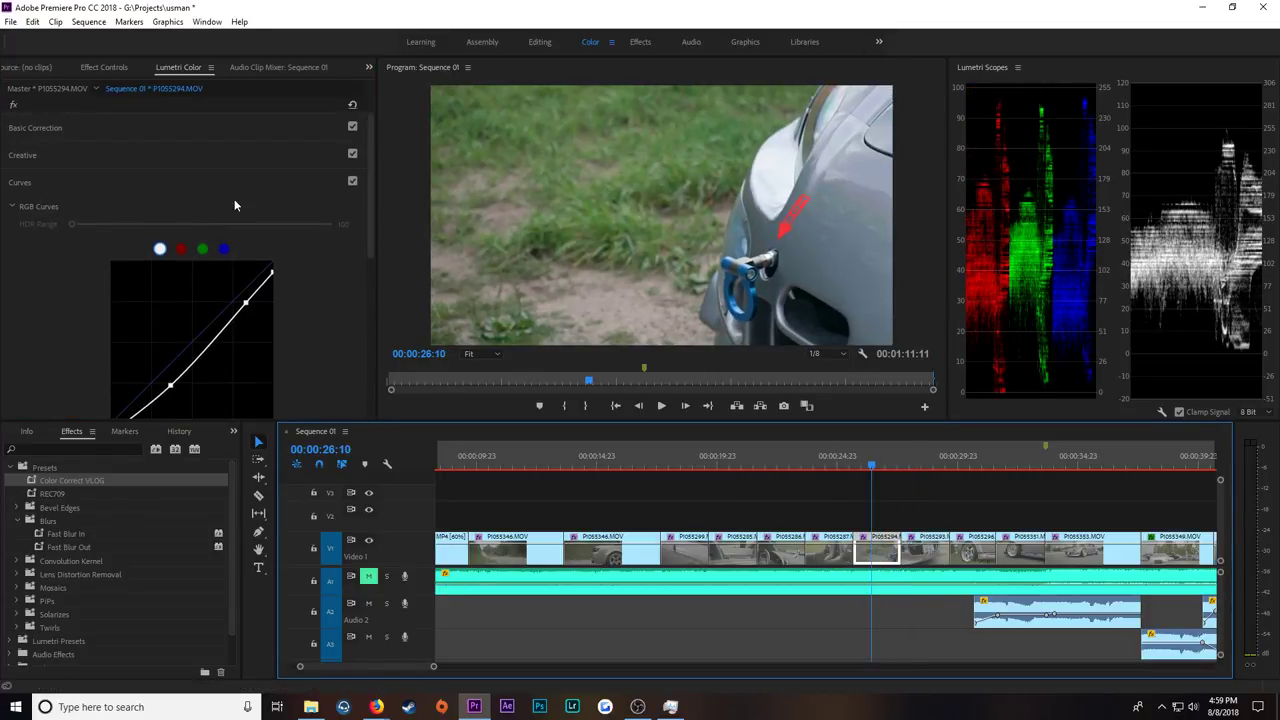
pyautogui.click(57, 128)
pyautogui.click(80, 204)
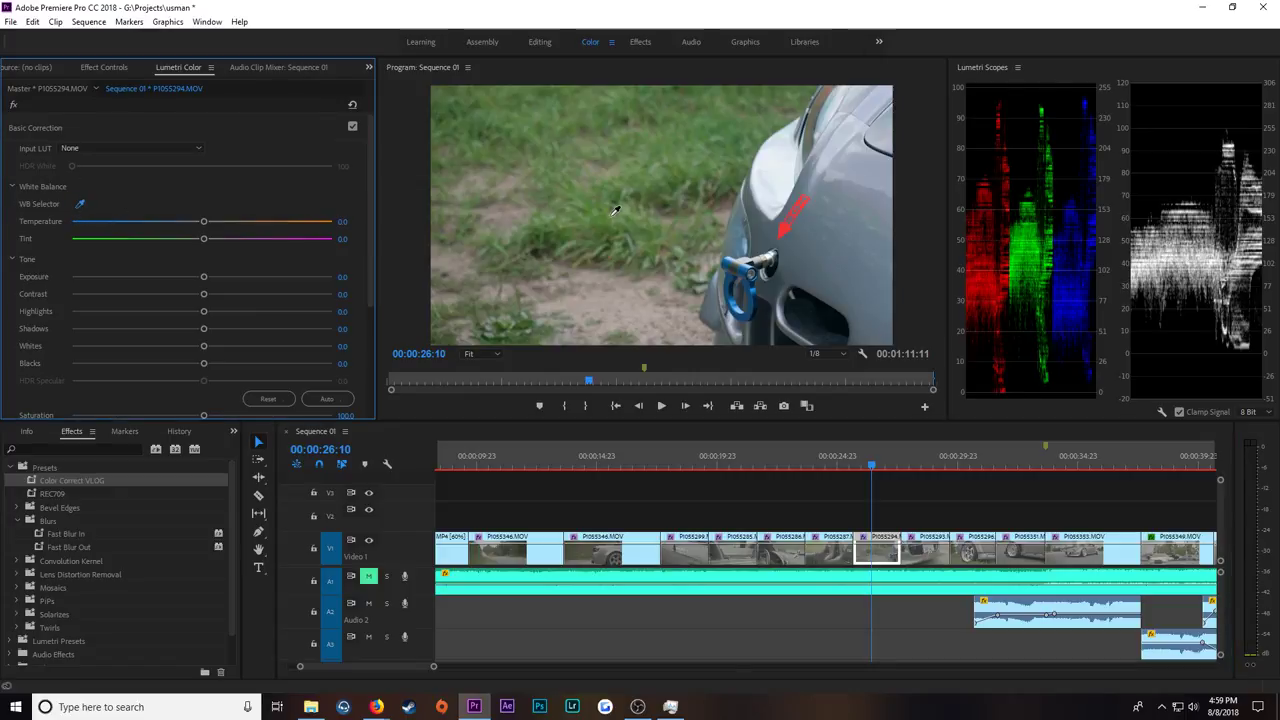
pyautogui.click(777, 176)
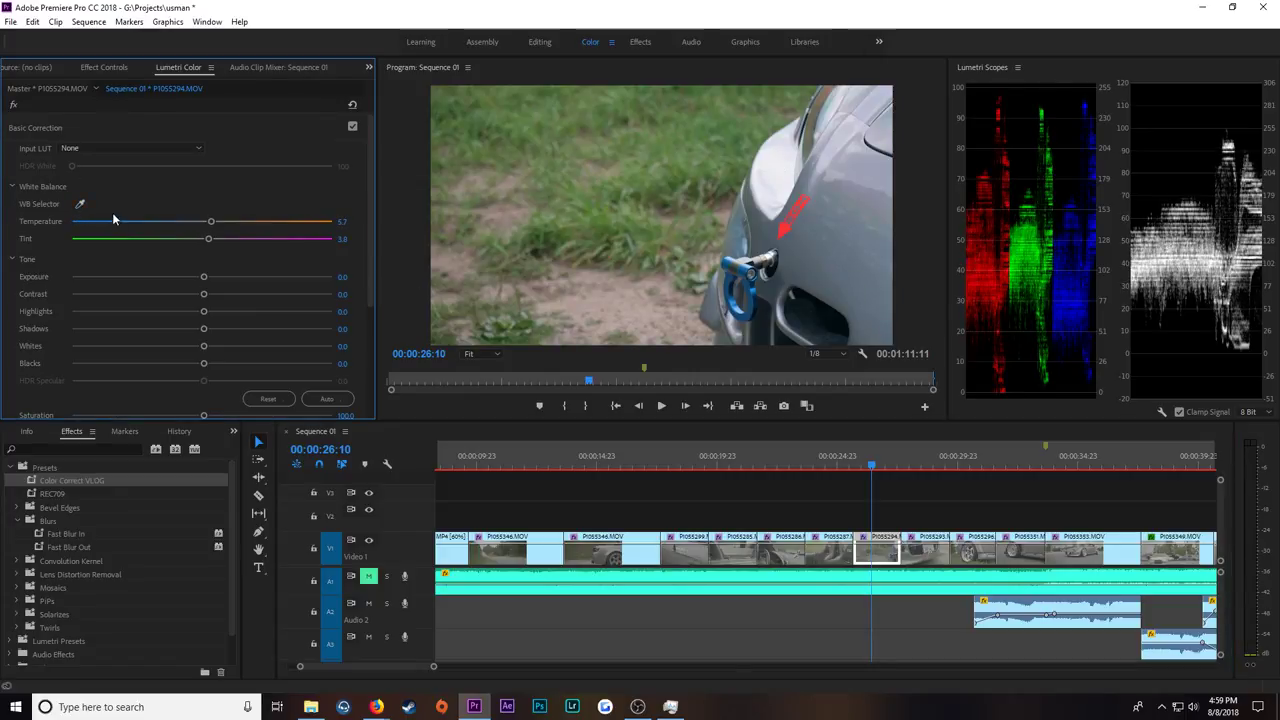
pyautogui.moveTo(210, 242); pyautogui.dragTo(204, 243)
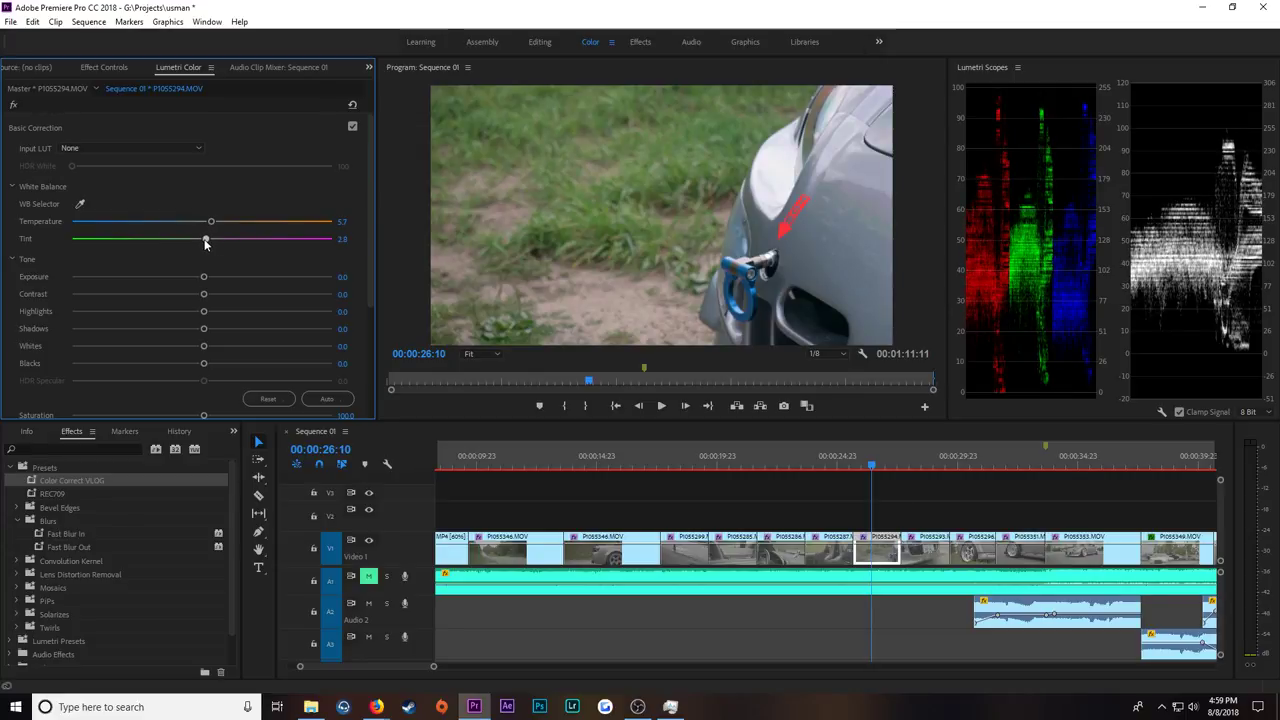
# Step: Shape the P1055293.MOV clip's white curve with a lowered white endpoint, an inward-shifted black endpoint, and highlight and shadow points below the diagonal
pyautogui.click(910, 463)
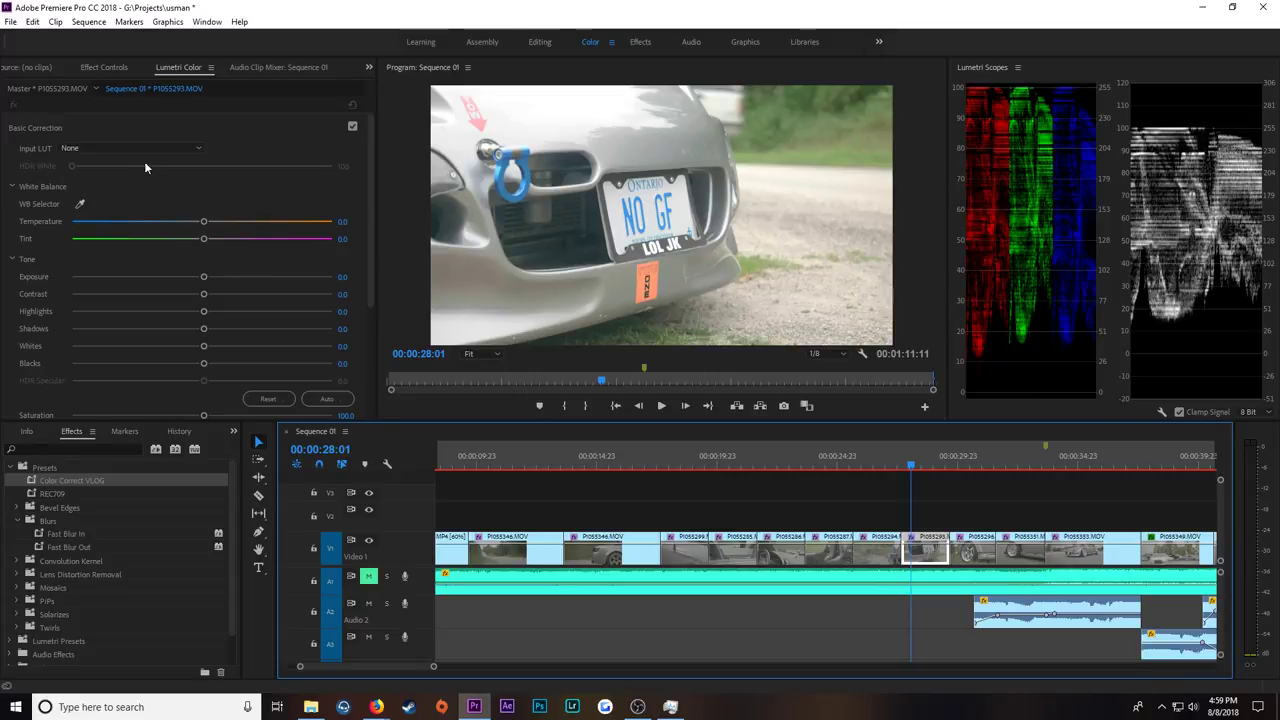
pyautogui.scroll(-2, 65, 289)
pyautogui.click(41, 372)
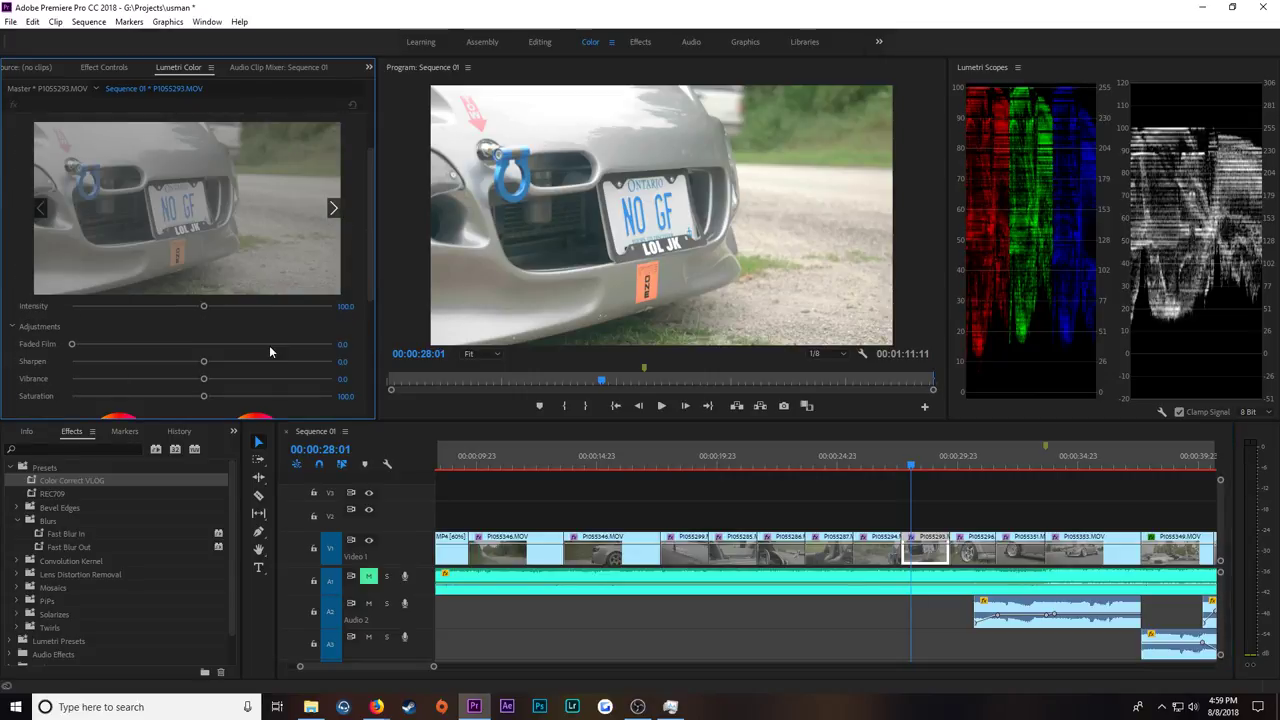
pyautogui.scroll(-4, 82, 364)
pyautogui.click(51, 375)
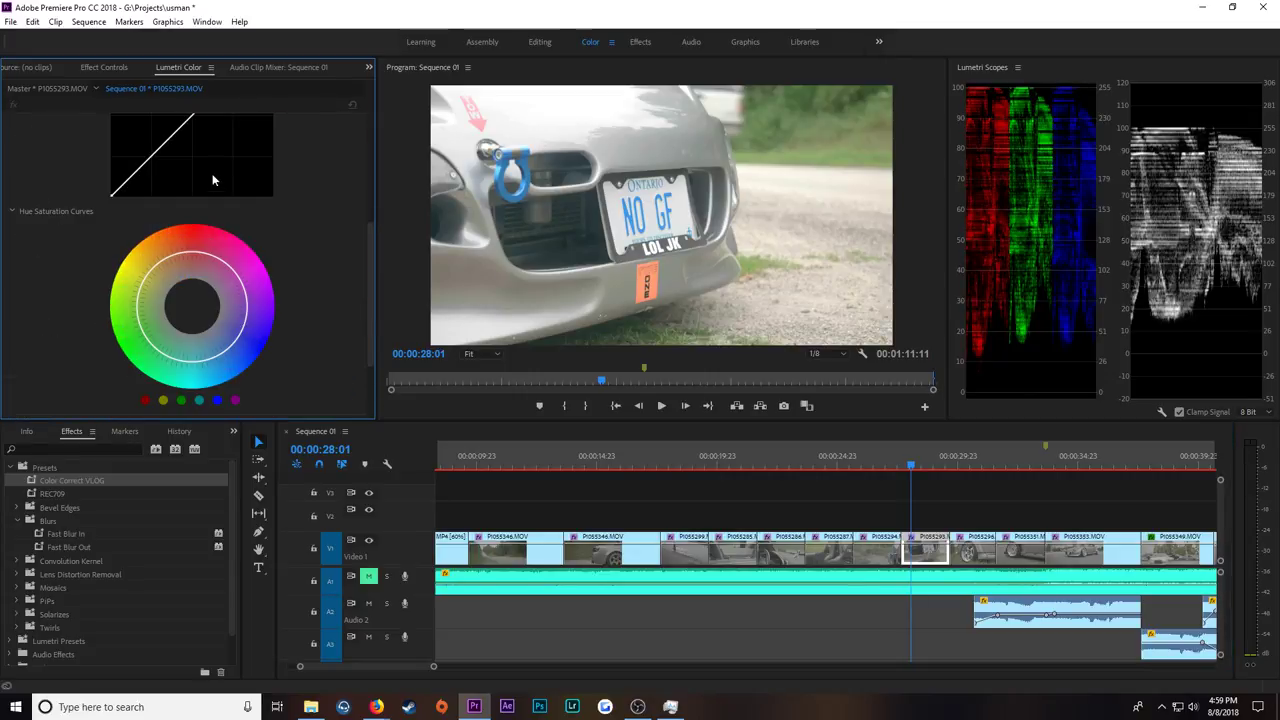
pyautogui.scroll(2, 299, 196)
pyautogui.moveTo(271, 169)
pyautogui.mouseDown()
pyautogui.moveTo(271, 186)
pyautogui.moveTo(290, 179)
pyautogui.mouseUp()
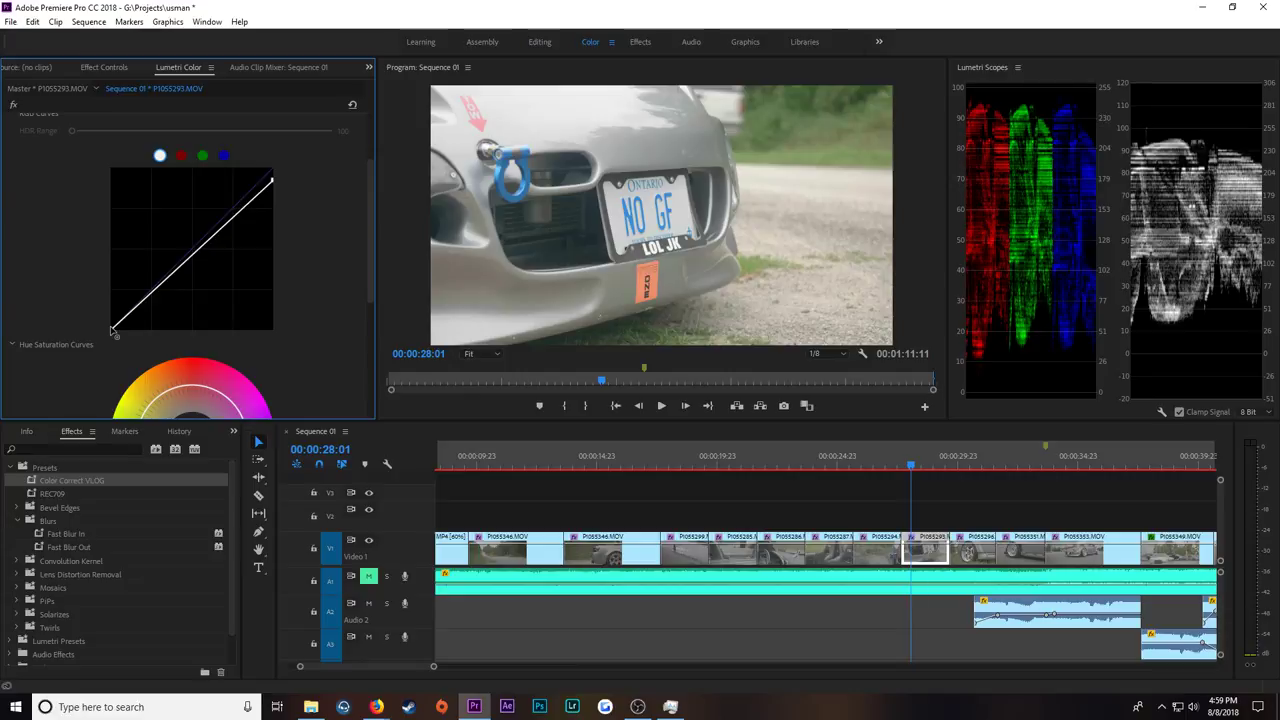
pyautogui.moveTo(111, 330); pyautogui.dragTo(133, 346)
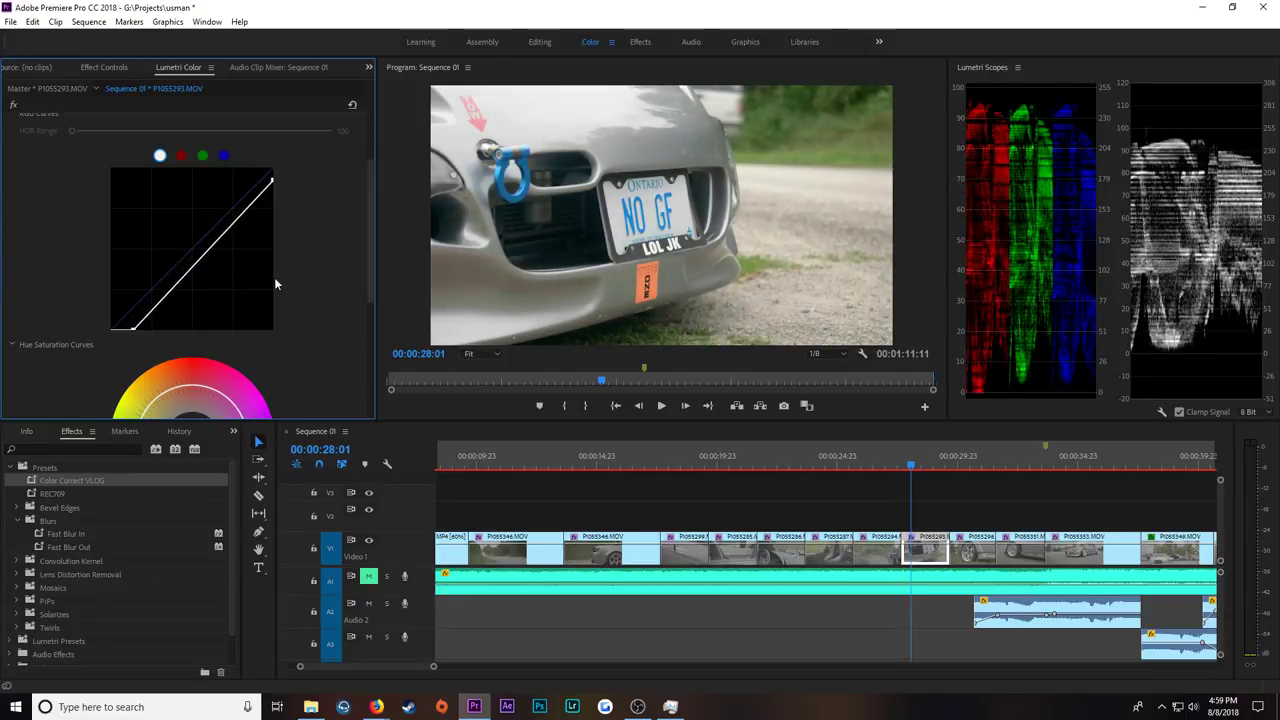
pyautogui.click(248, 215)
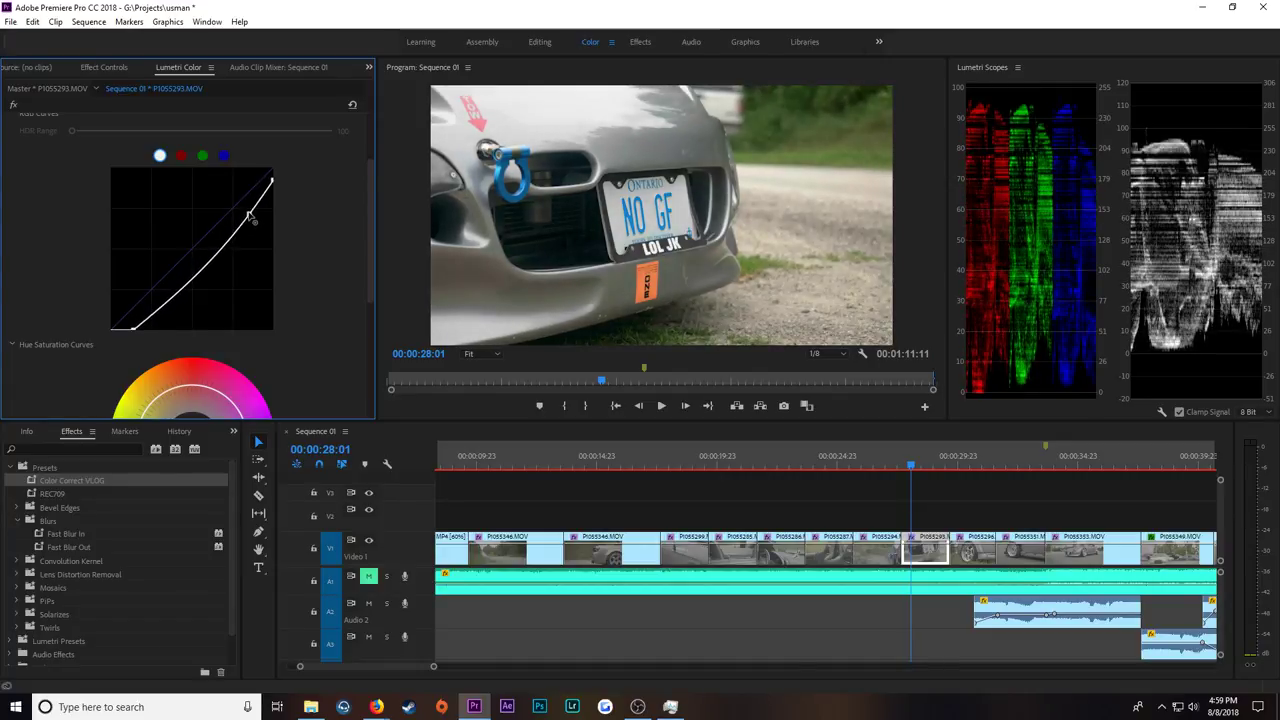
pyautogui.moveTo(171, 300); pyautogui.dragTo(170, 303)
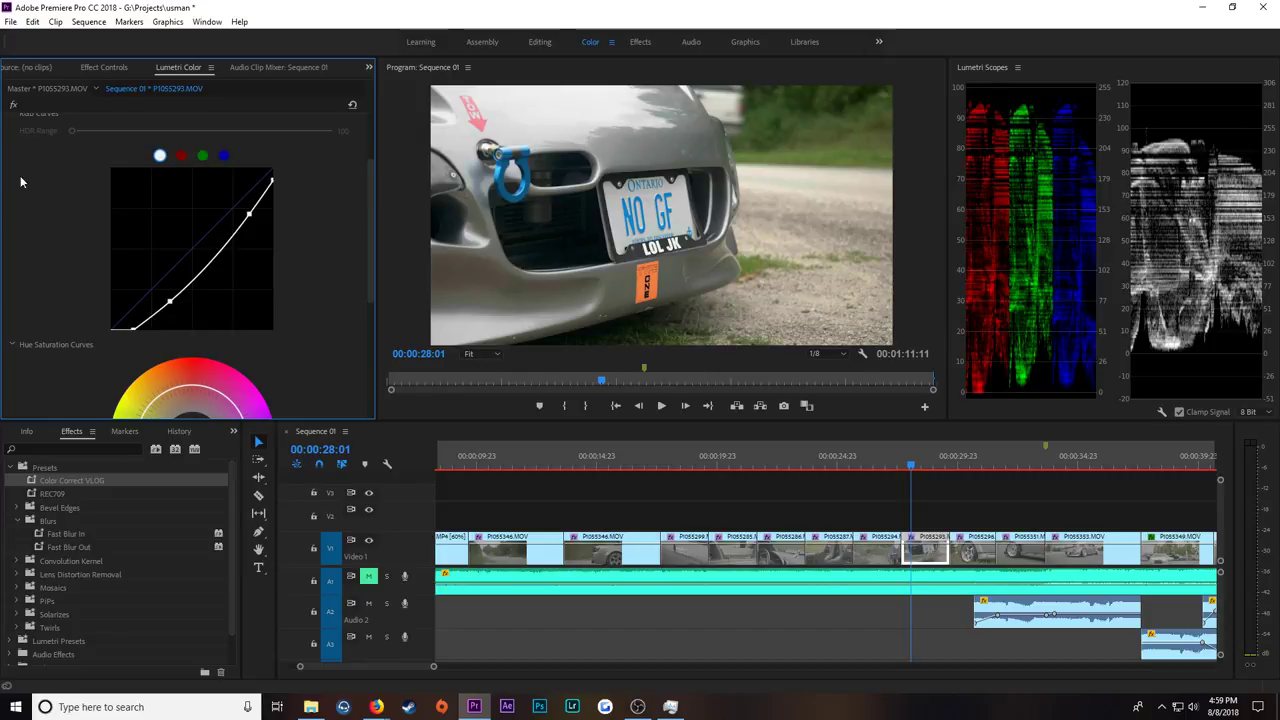
# Step: Try to sample the P1055293.MOV clip's white balance with the WB Selector in Basic Correction
pyautogui.click(970, 462)
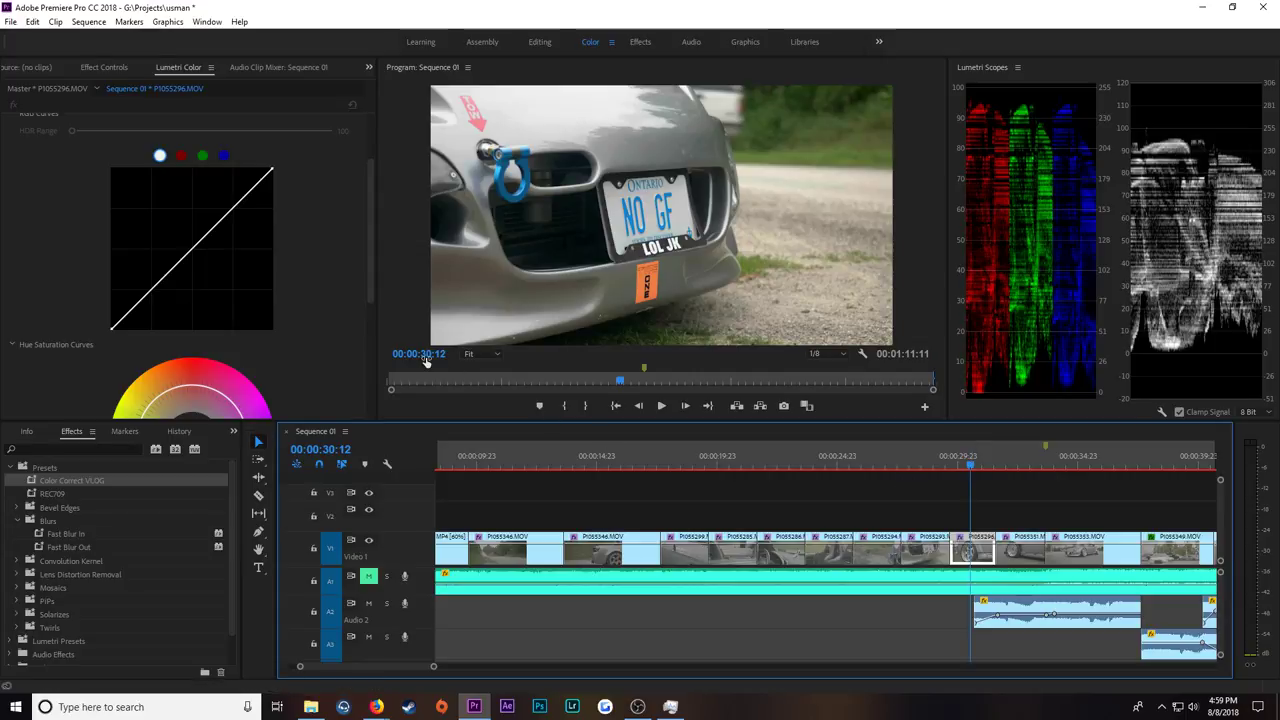
pyautogui.click(930, 466)
pyautogui.scroll(3, 62, 176)
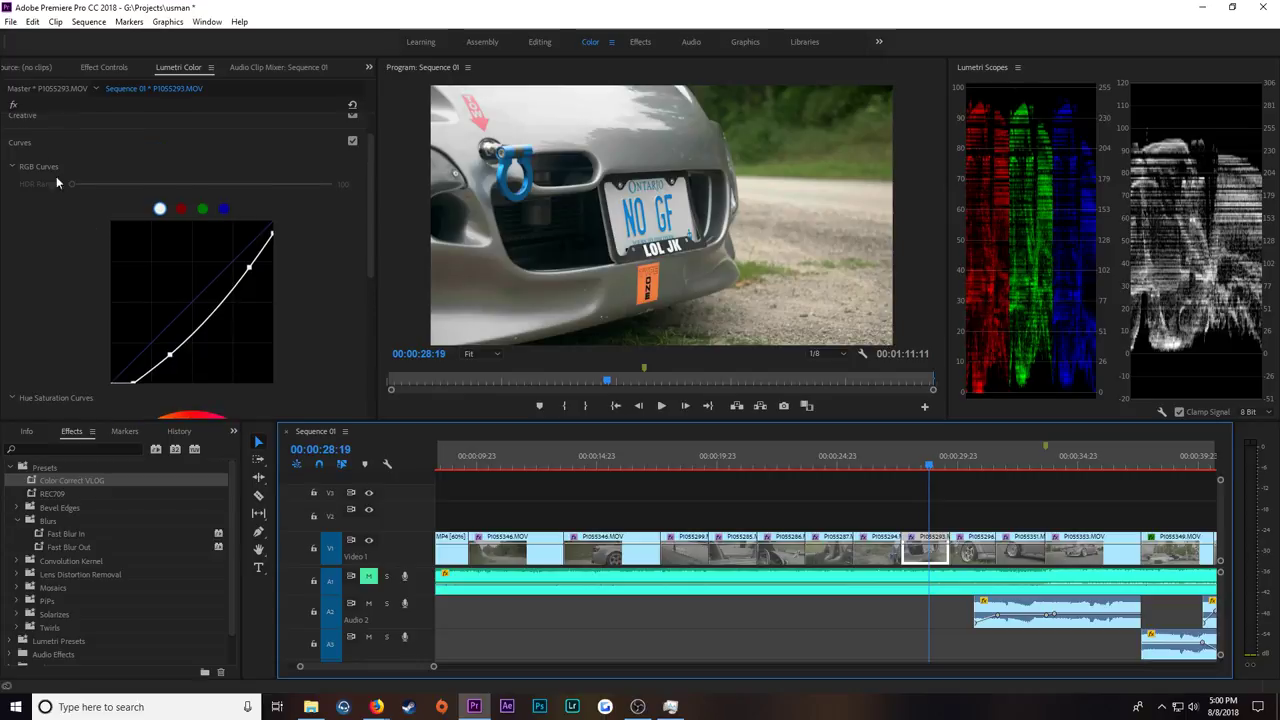
pyautogui.click(35, 115)
pyautogui.click(79, 190)
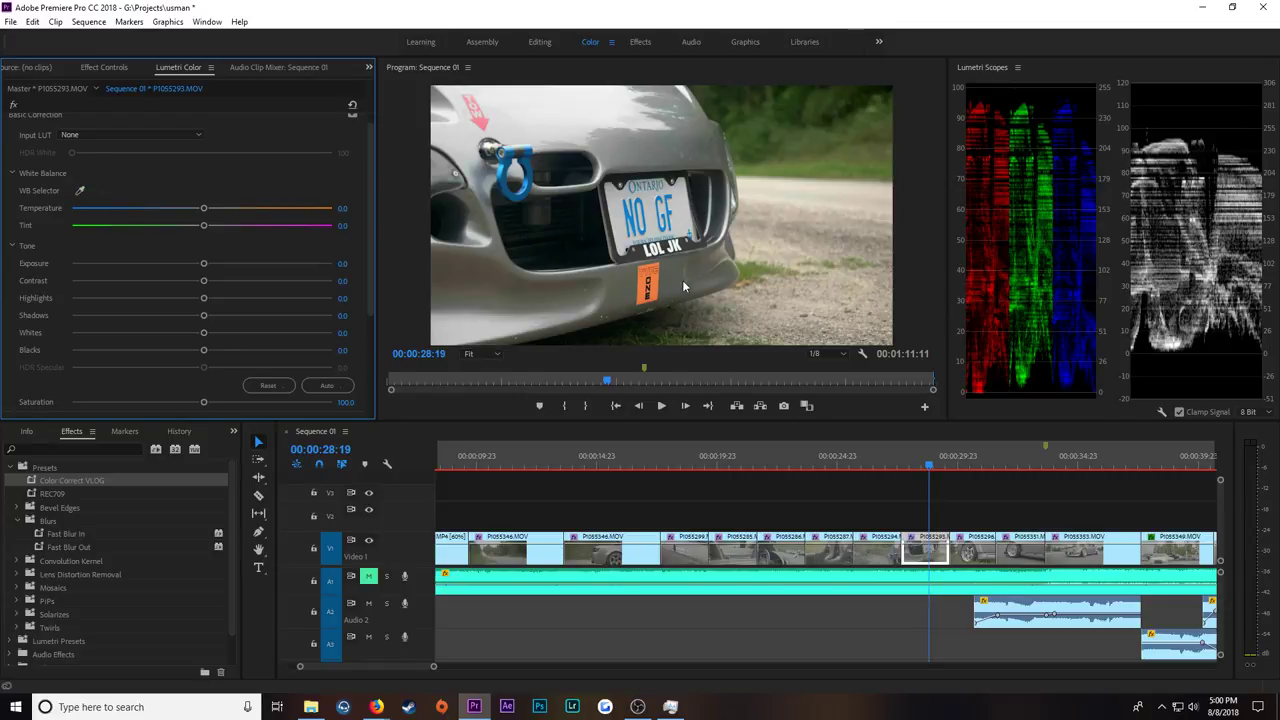
# Step: Lower the white endpoint of the P1055296.MOV clip's white RGB curve to bring down the highlights
pyautogui.click(973, 455)
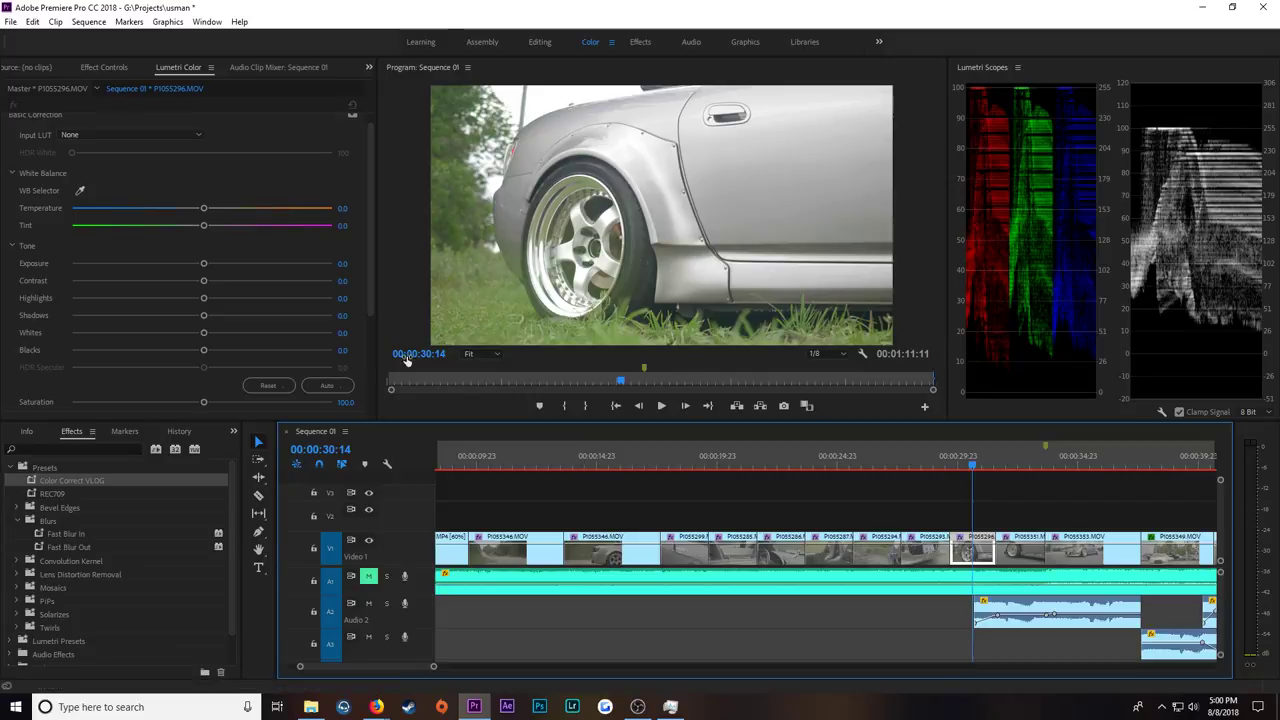
pyautogui.moveTo(974, 471); pyautogui.dragTo(986, 466)
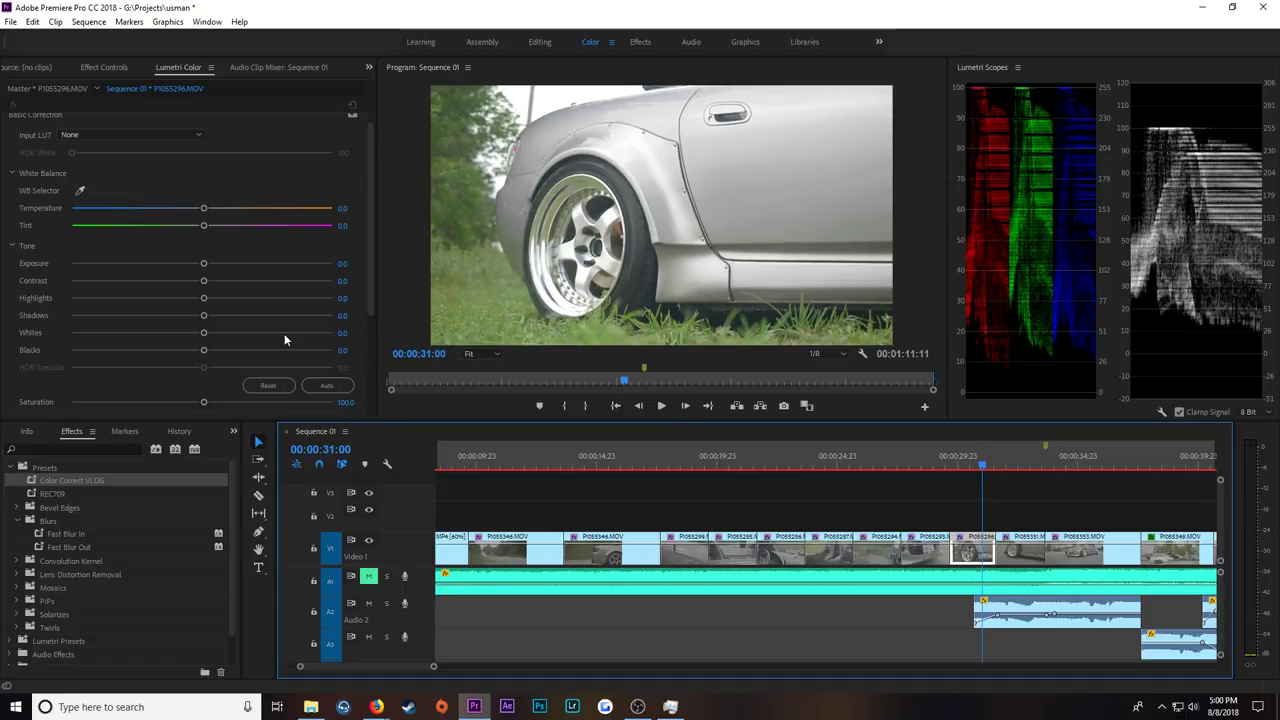
pyautogui.scroll(-2, 103, 385)
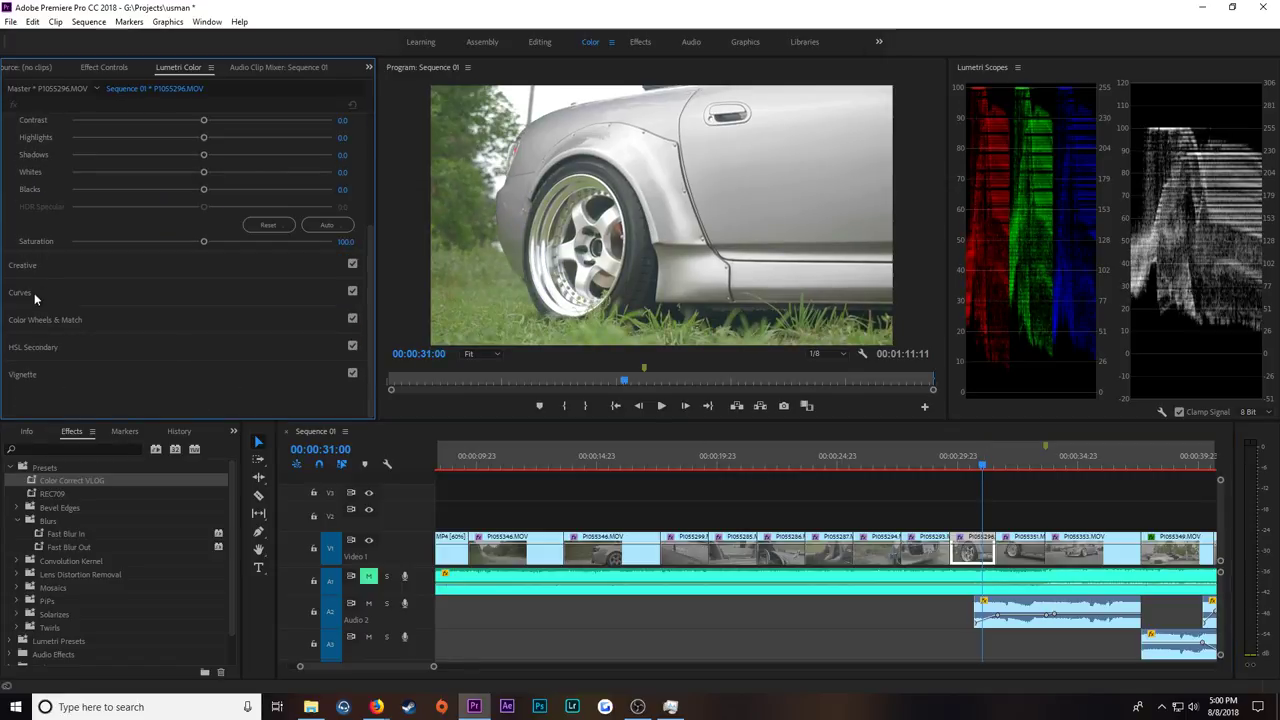
pyautogui.scroll(-5, 143, 337)
pyautogui.scroll(4, 248, 169)
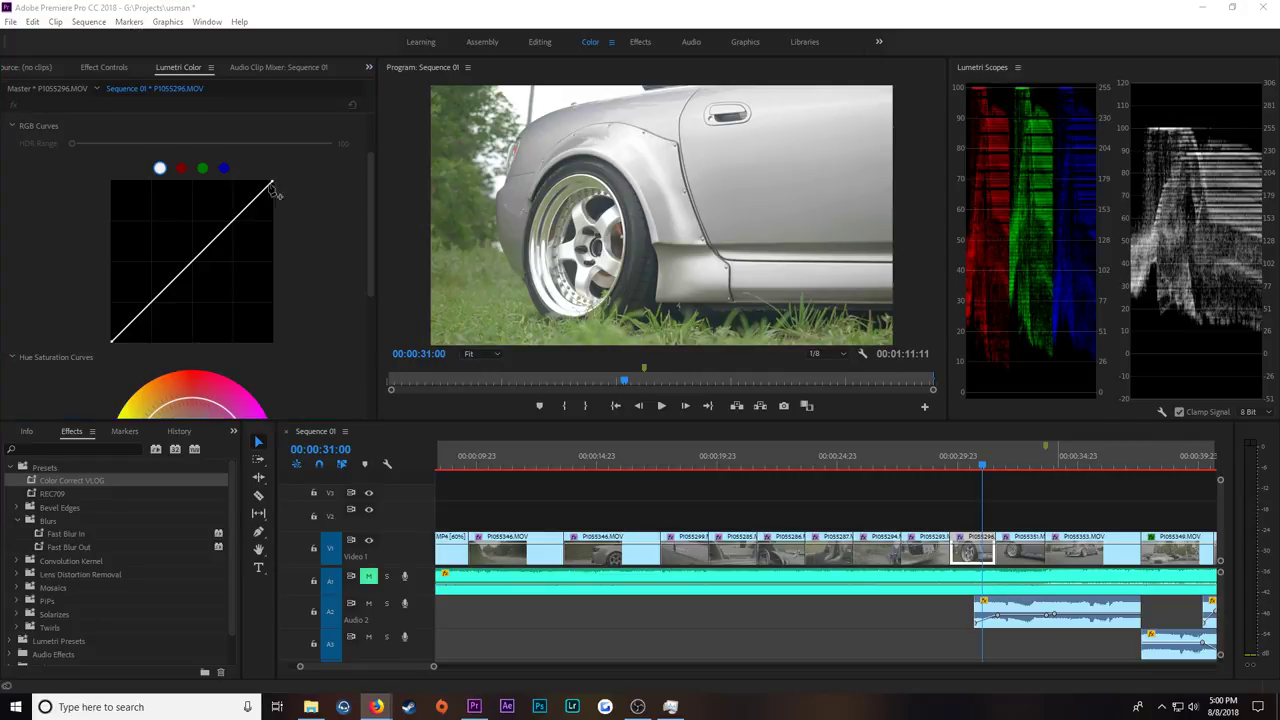
pyautogui.moveTo(271, 186); pyautogui.dragTo(292, 202)
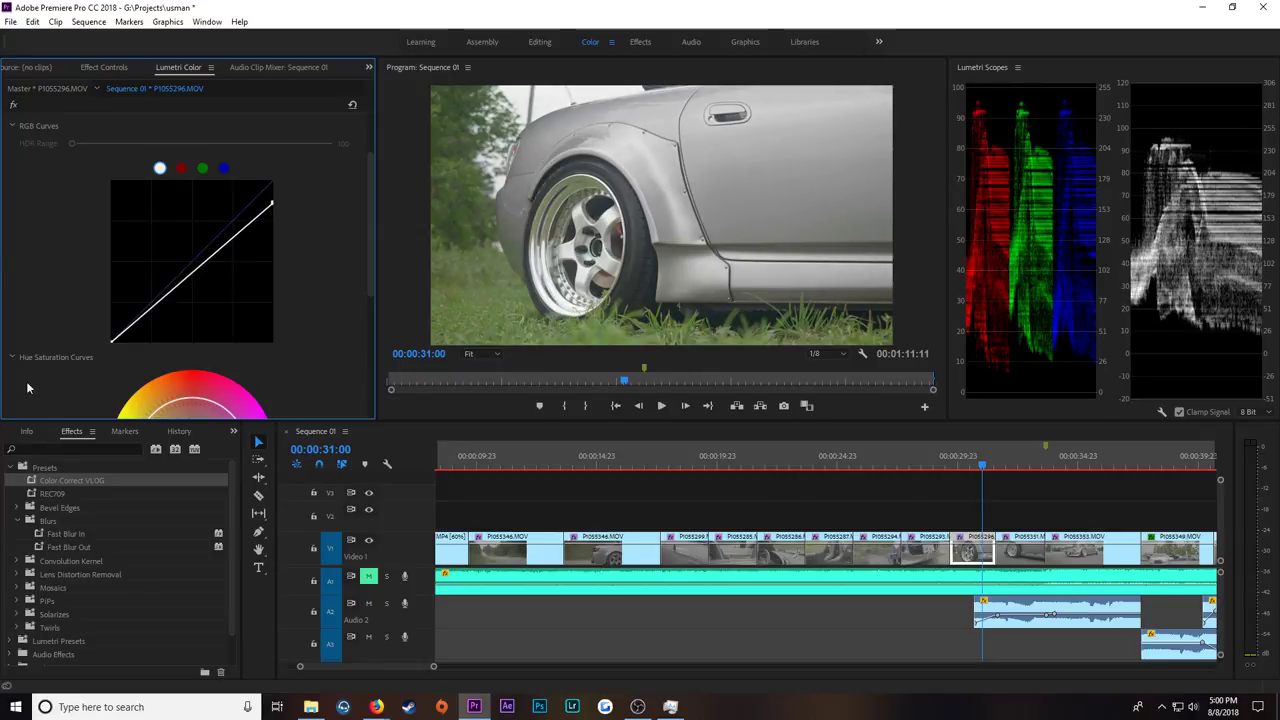
# Step: Move the P1055296.MOV clip's black curve endpoint inward, then add a slightly raised highlight point and a lowered shadow point
pyautogui.moveTo(113, 344); pyautogui.dragTo(128, 357)
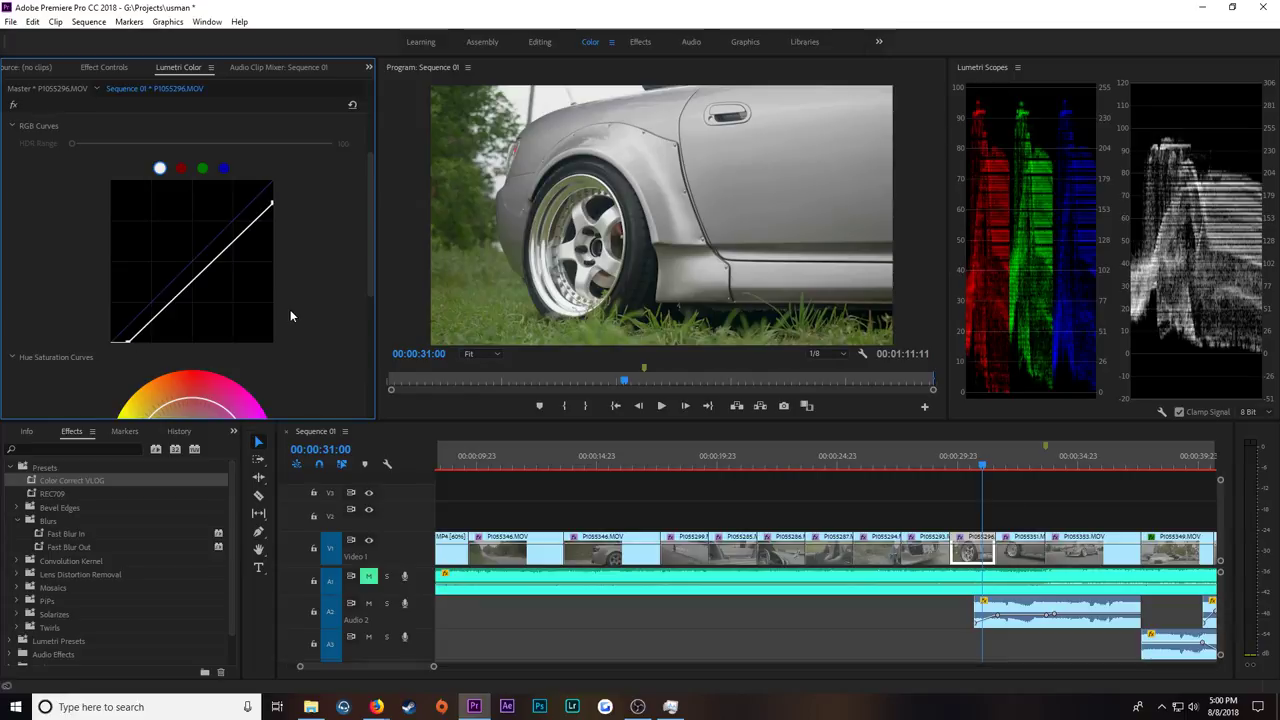
pyautogui.moveTo(243, 234); pyautogui.dragTo(241, 226)
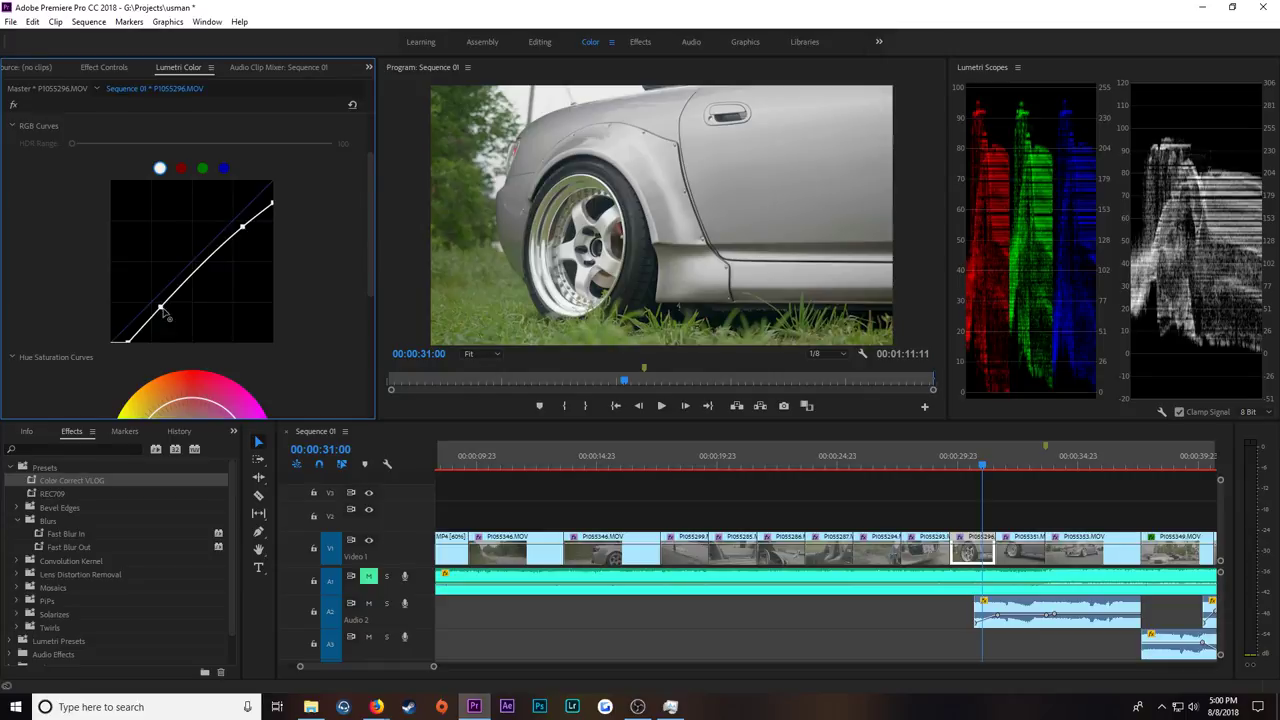
pyautogui.moveTo(163, 305); pyautogui.dragTo(165, 311)
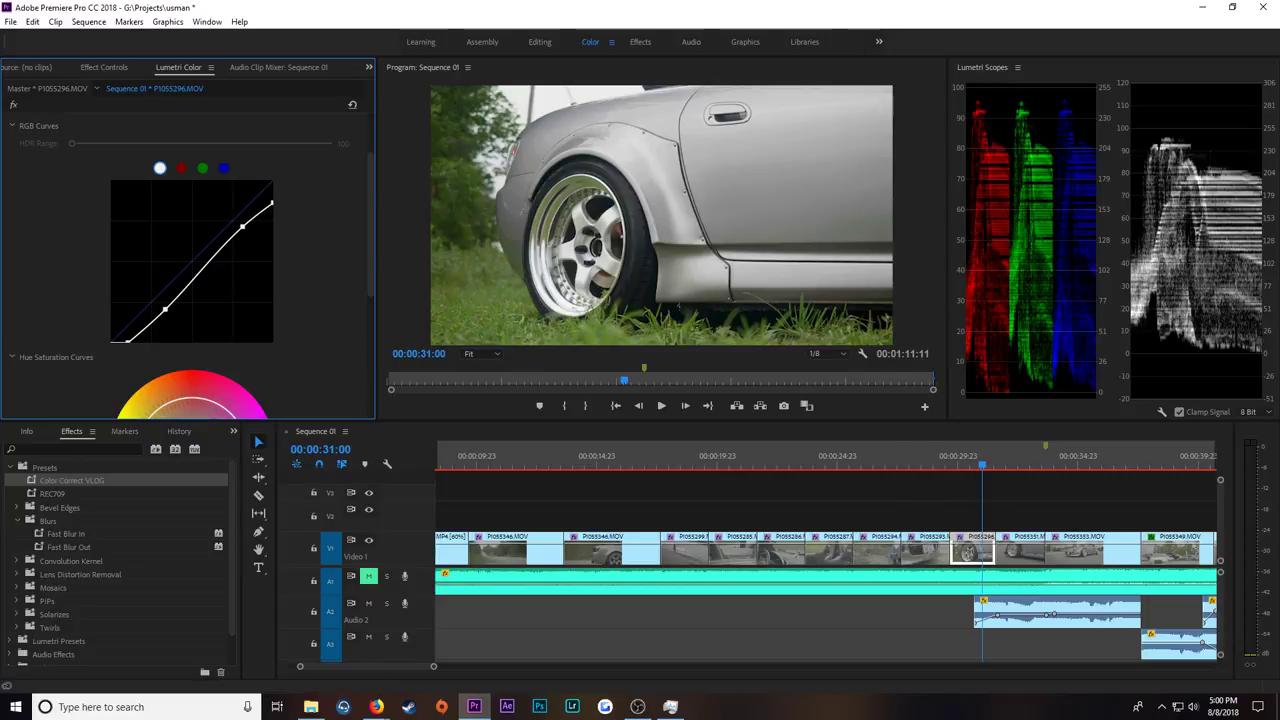
pyautogui.hotkey('alt', 'Tab')
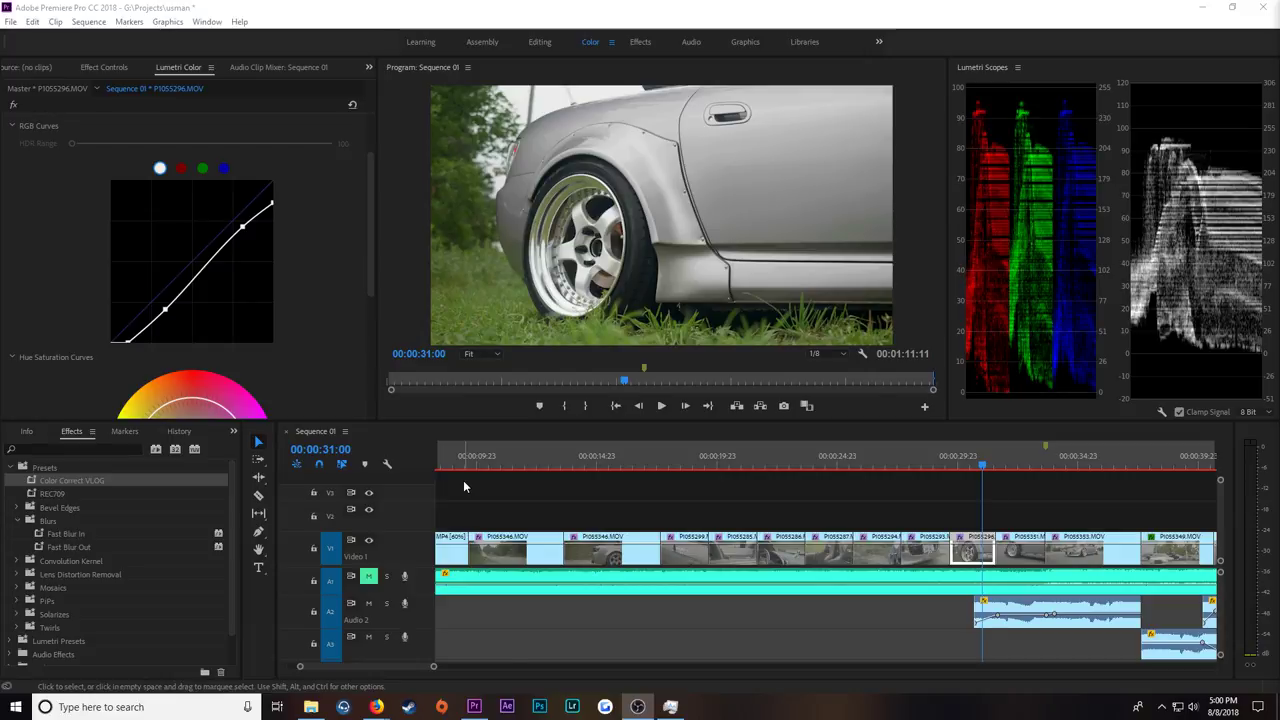
pyautogui.hotkey('ctrl', 's')
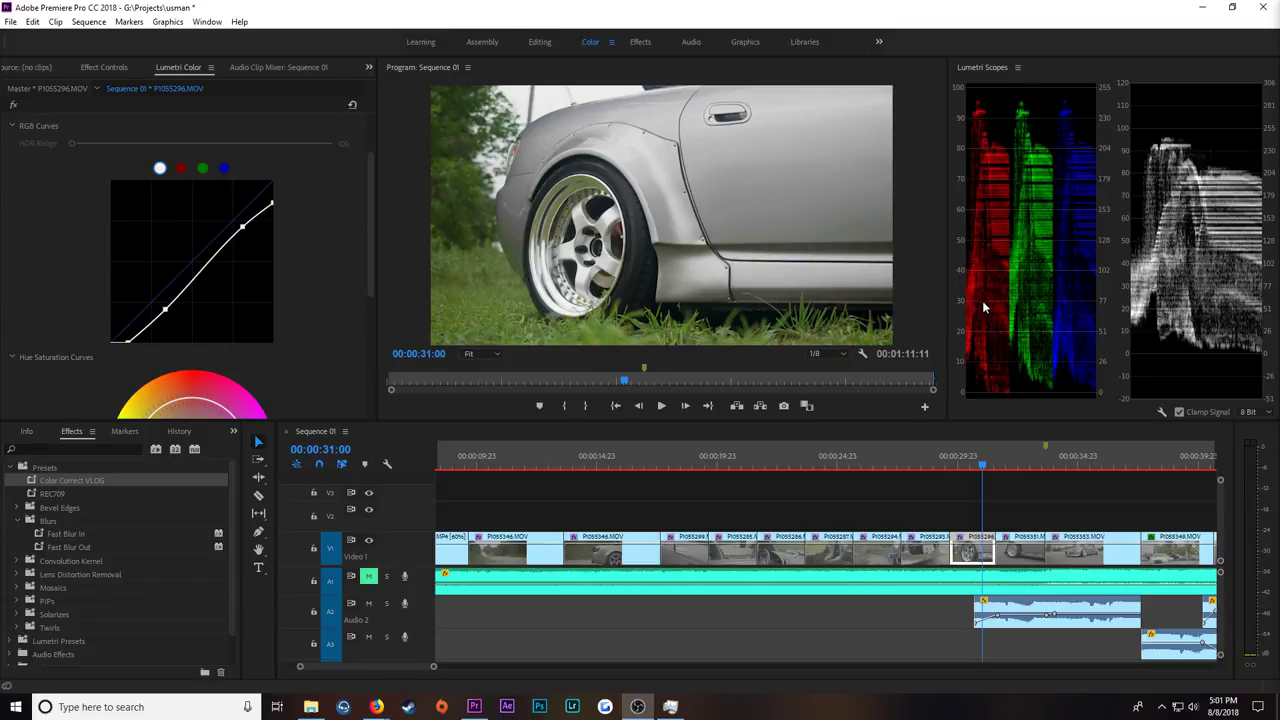
# Step: Shape the P1055351.MOV clip's white curve with a lowered white endpoint, an inward-shifted black endpoint, a highlight point and a lowered shadow point
pyautogui.click(1014, 462)
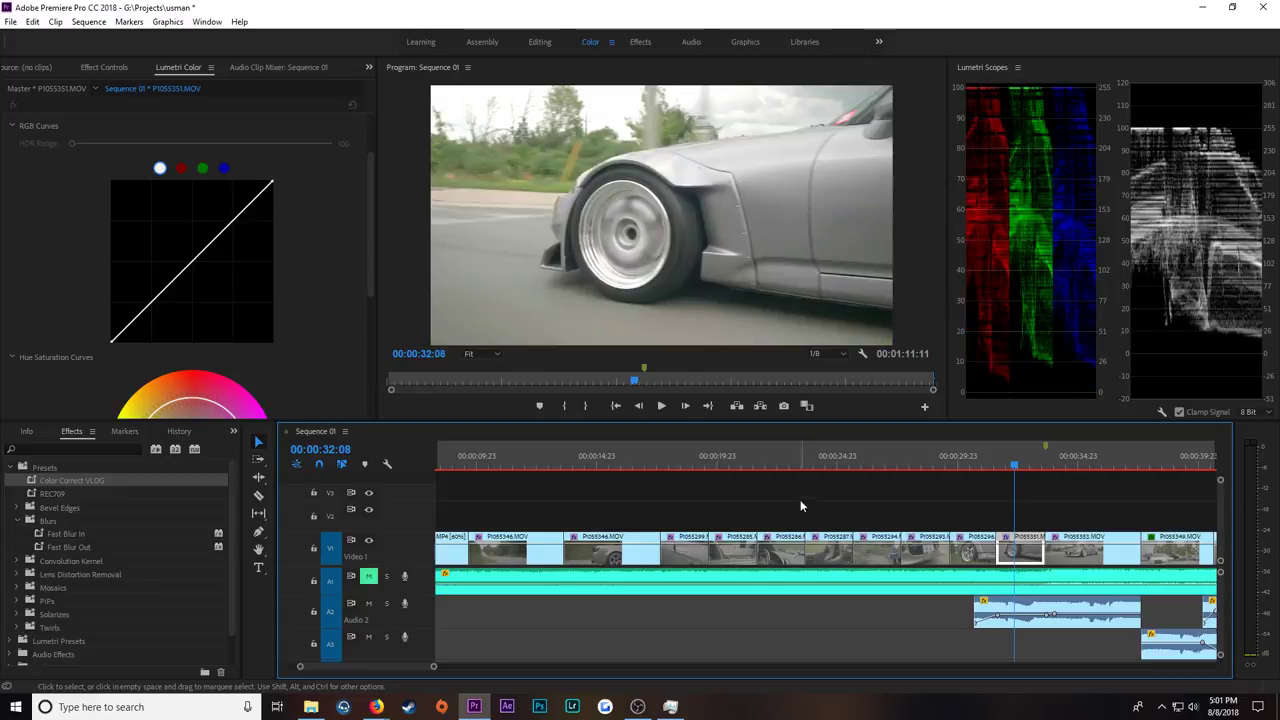
pyautogui.click(1030, 464)
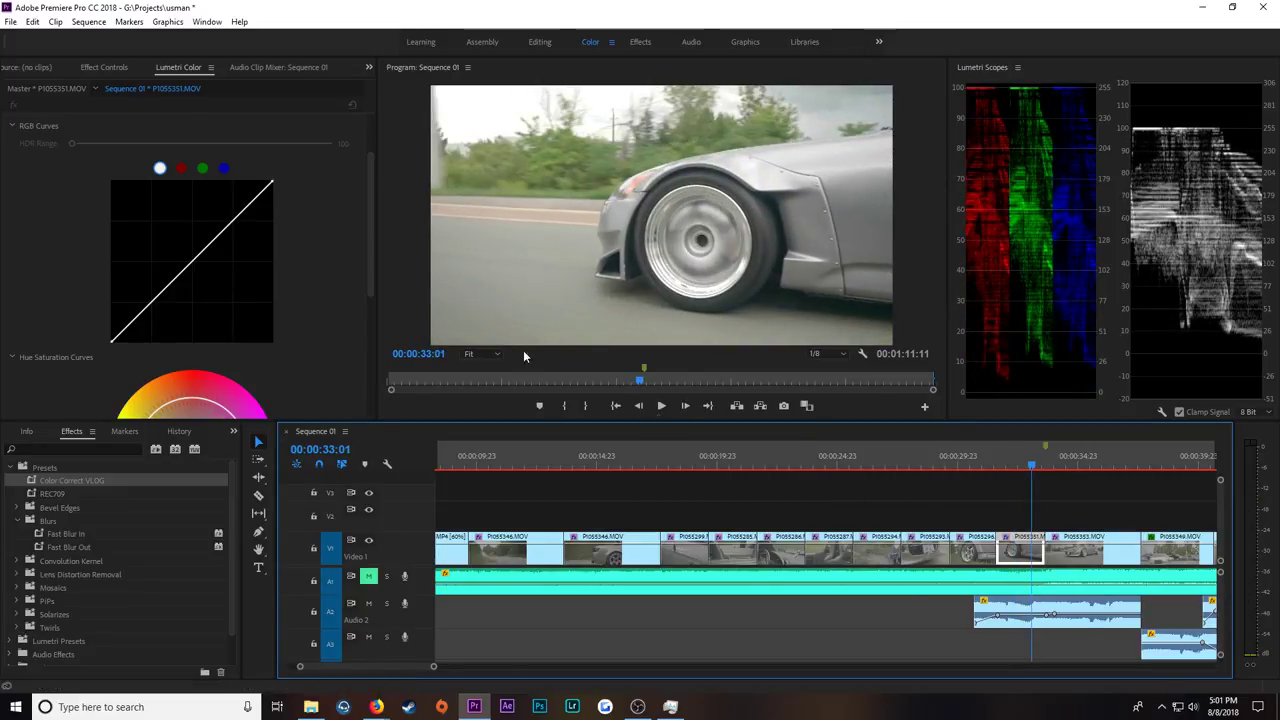
pyautogui.moveTo(273, 186); pyautogui.dragTo(285, 197)
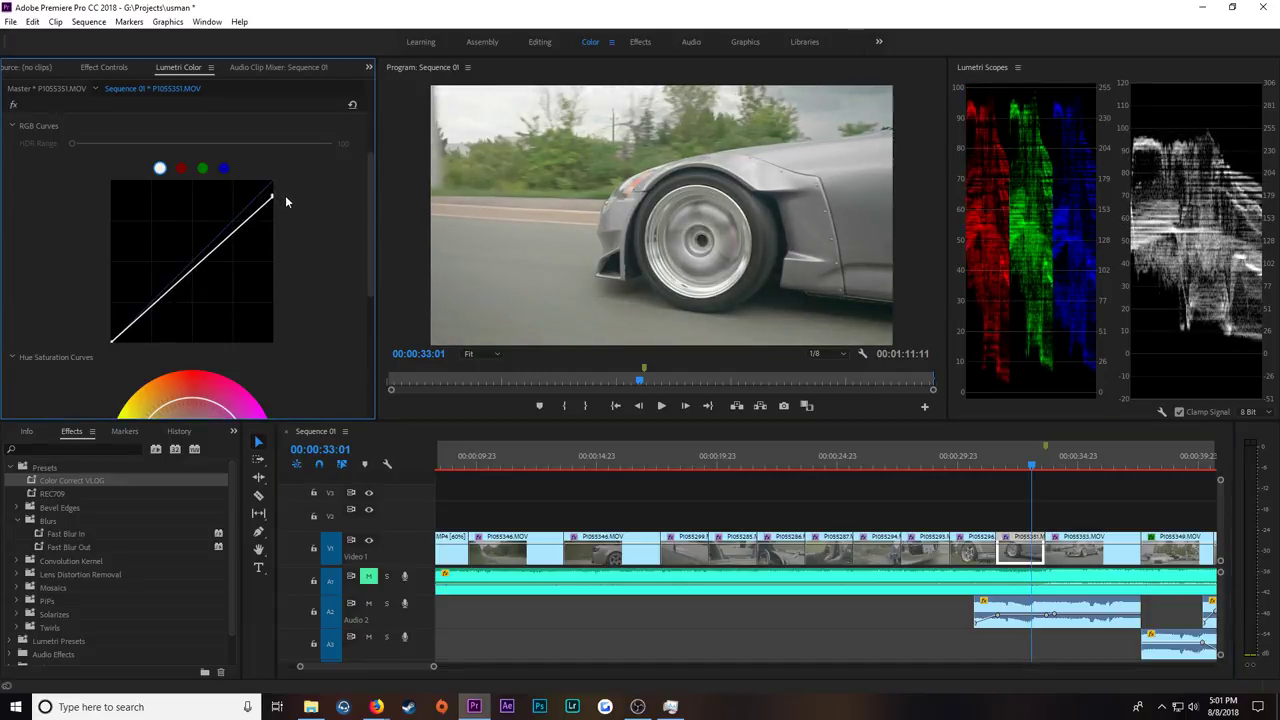
pyautogui.moveTo(115, 343); pyautogui.dragTo(121, 347)
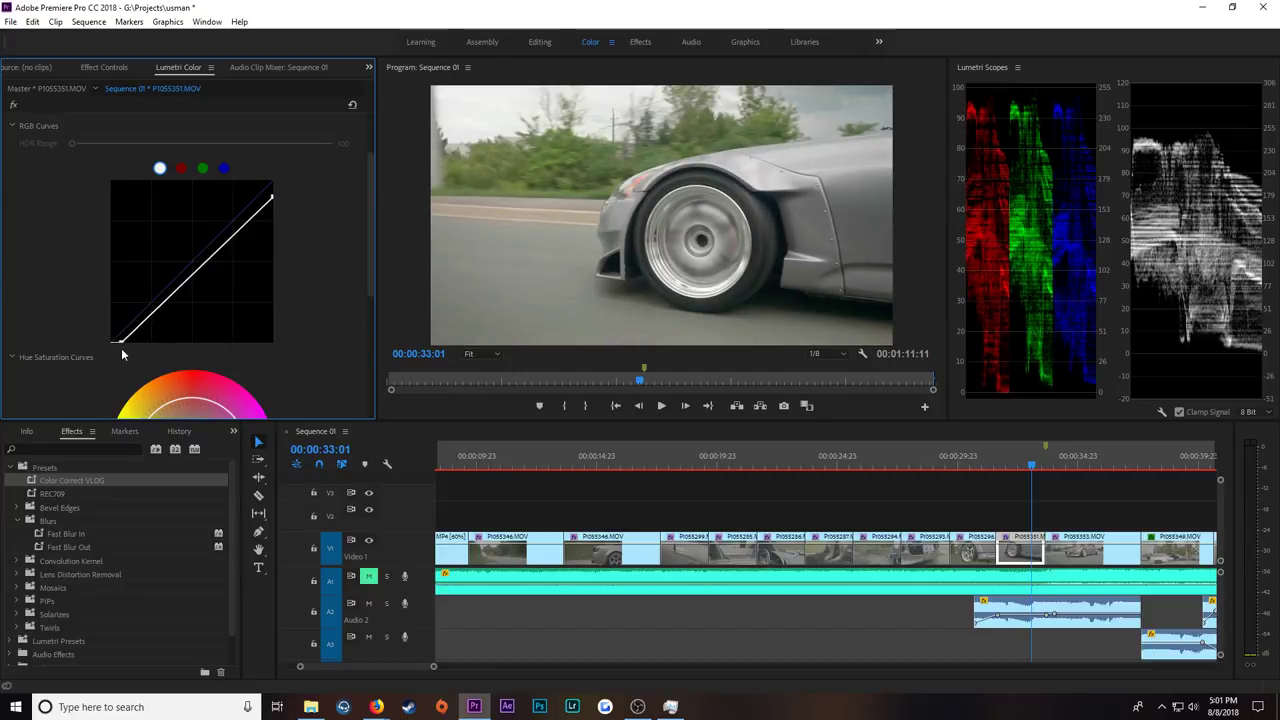
pyautogui.click(249, 221)
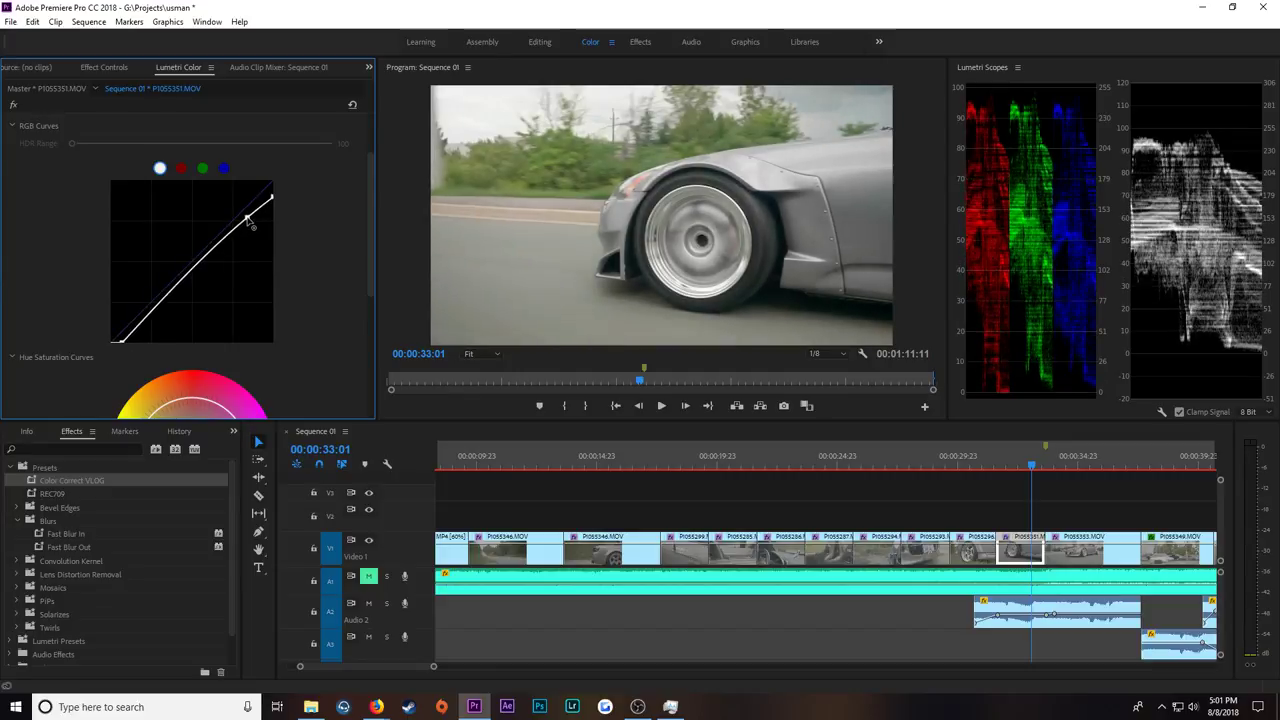
pyautogui.click(172, 300)
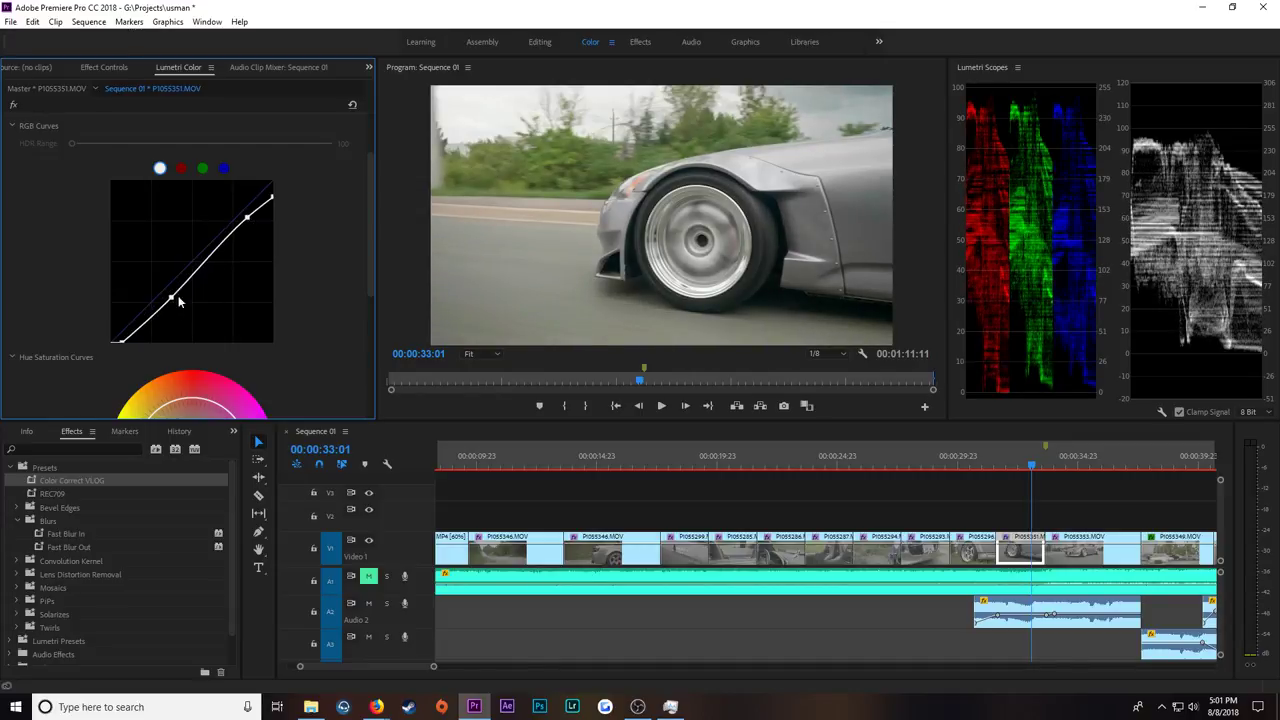
pyautogui.click(637, 706)
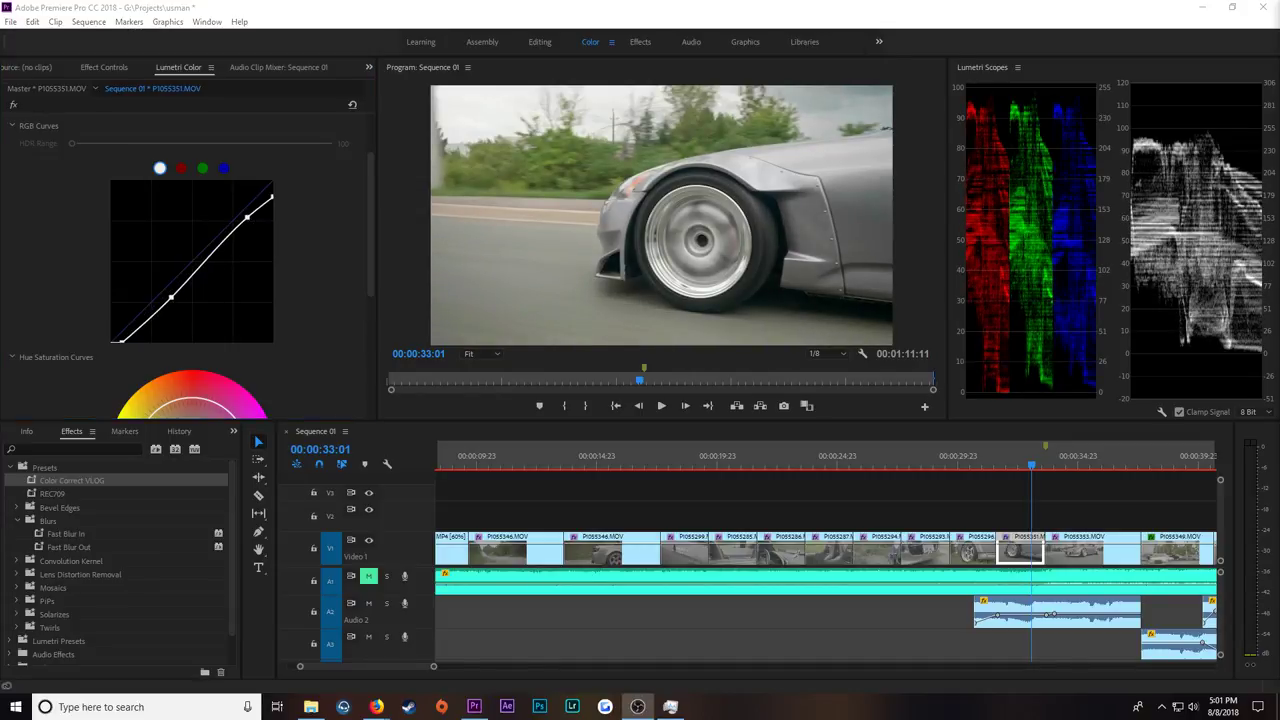
pyautogui.click(171, 298)
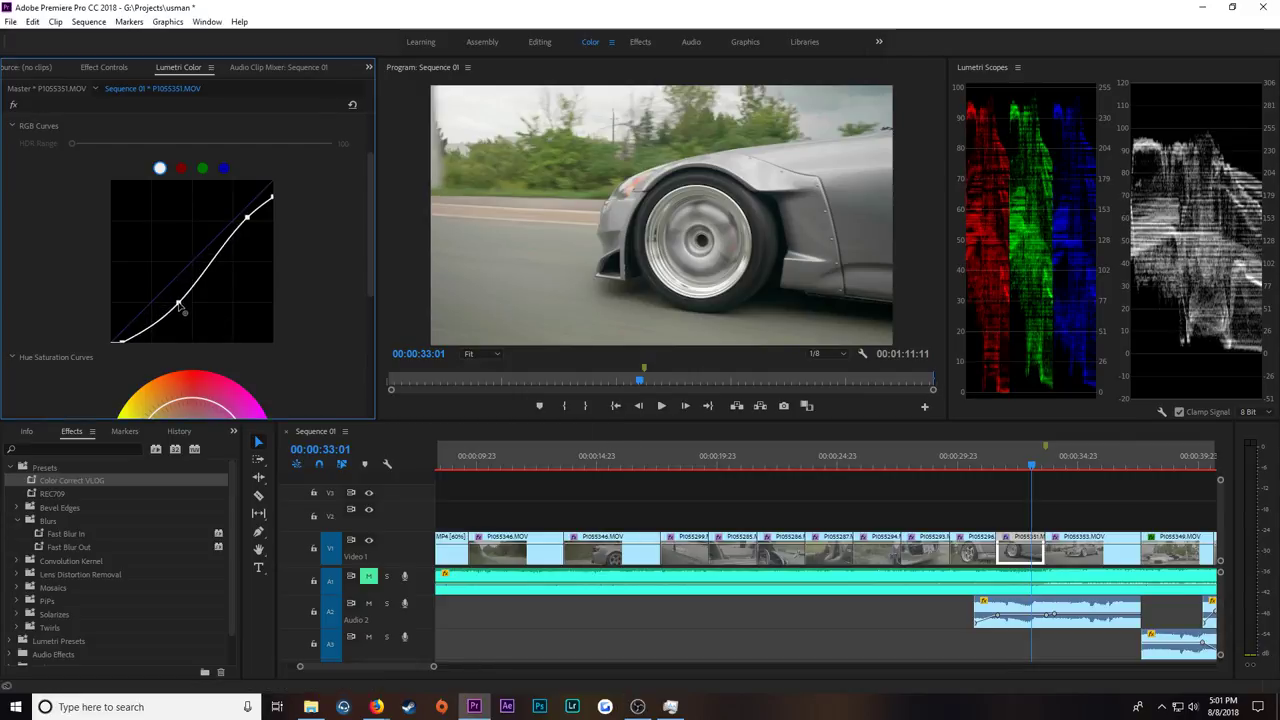
pyautogui.moveTo(171, 298); pyautogui.dragTo(173, 301)
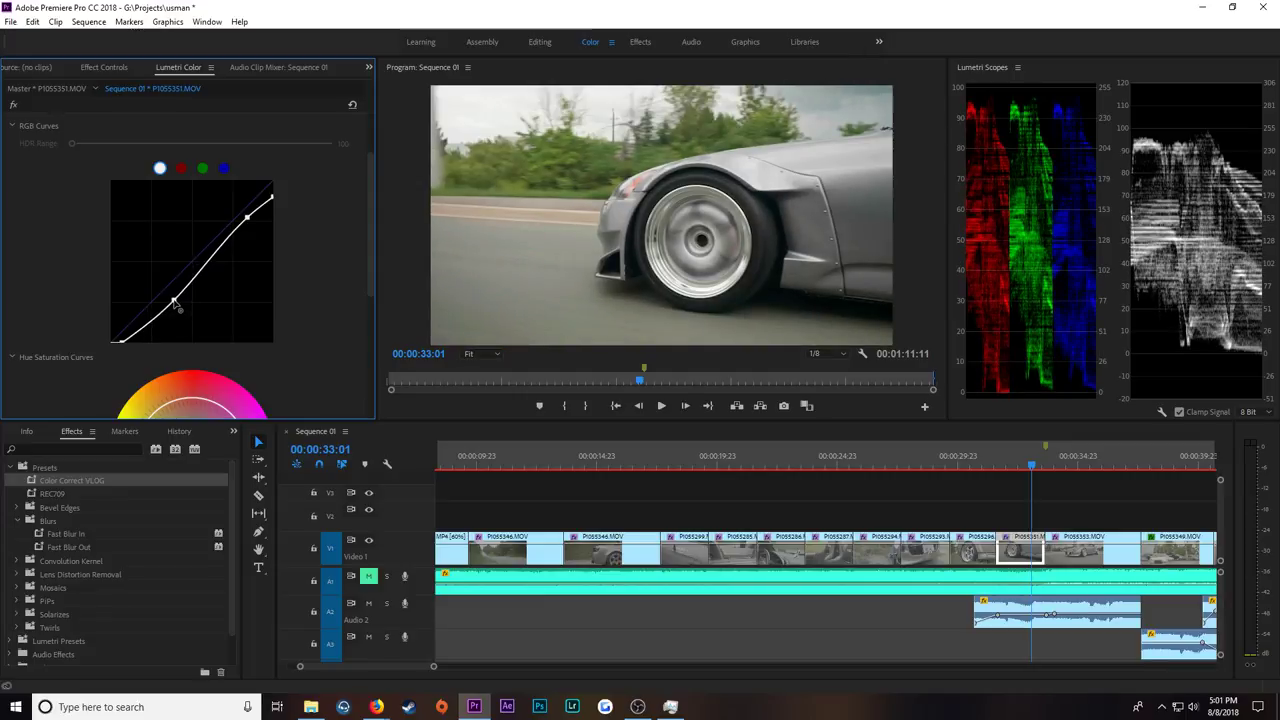
# Step: Compare the P1055353.MOV clip with and without its Color Correct VLOG Channel Mixer and RGB Curves effects
pyautogui.moveTo(1032, 457); pyautogui.dragTo(1088, 560)
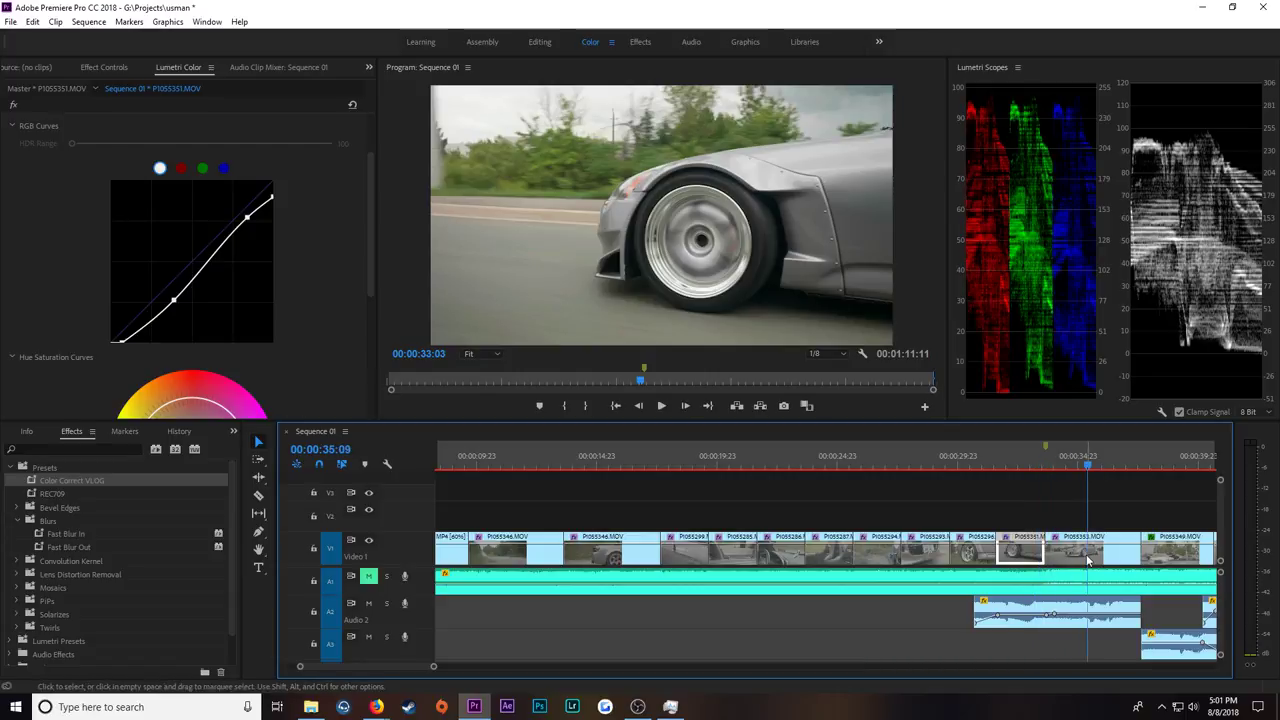
pyautogui.click(1088, 560)
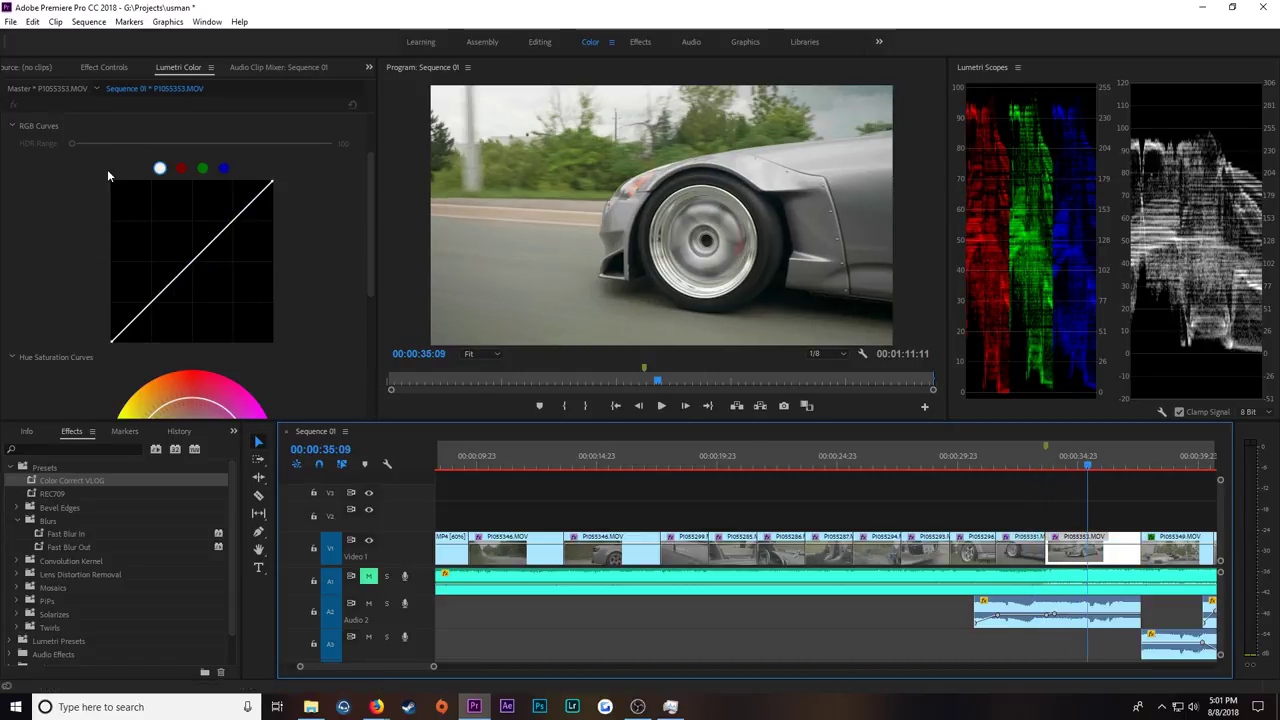
pyautogui.click(99, 72)
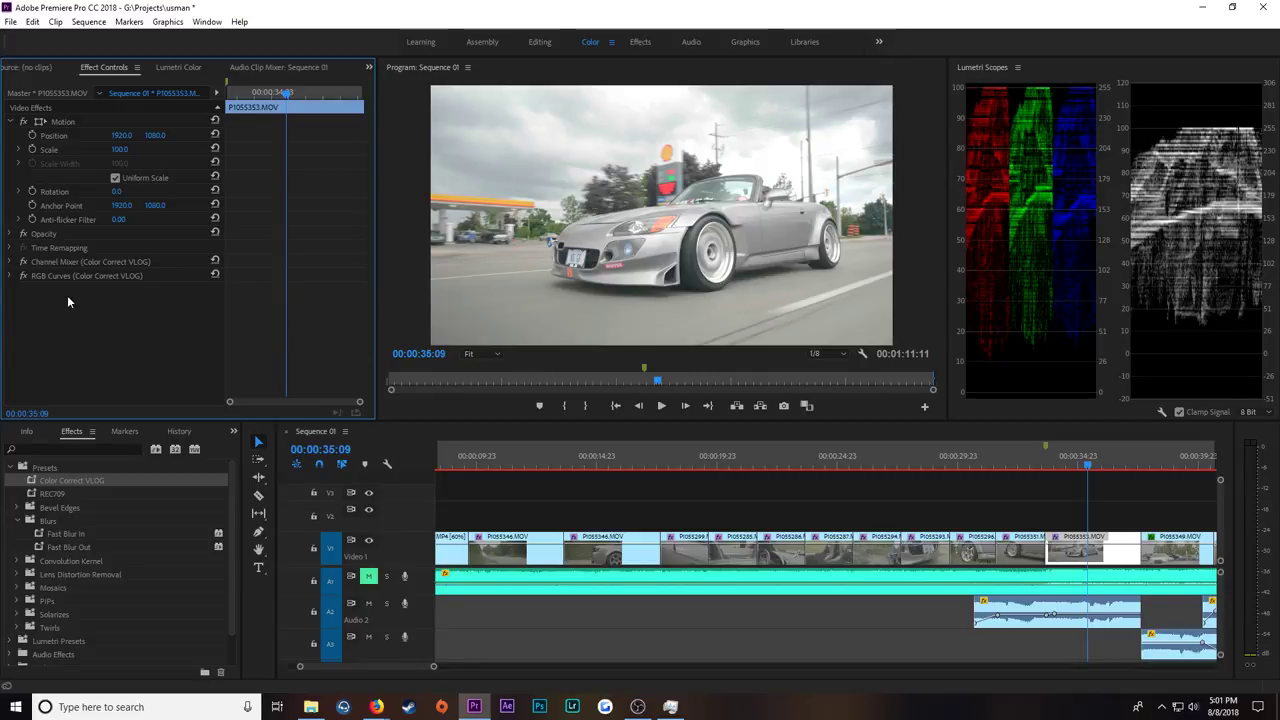
pyautogui.click(23, 275)
pyautogui.click(23, 261)
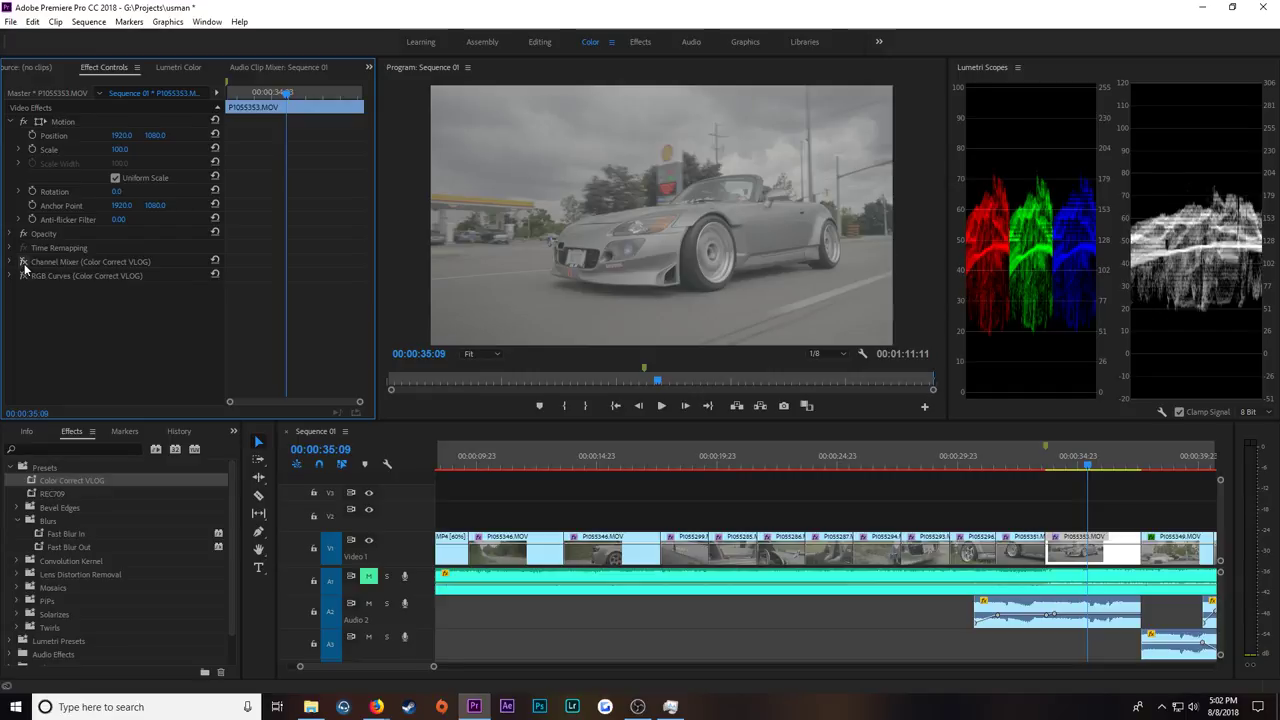
pyautogui.click(23, 263)
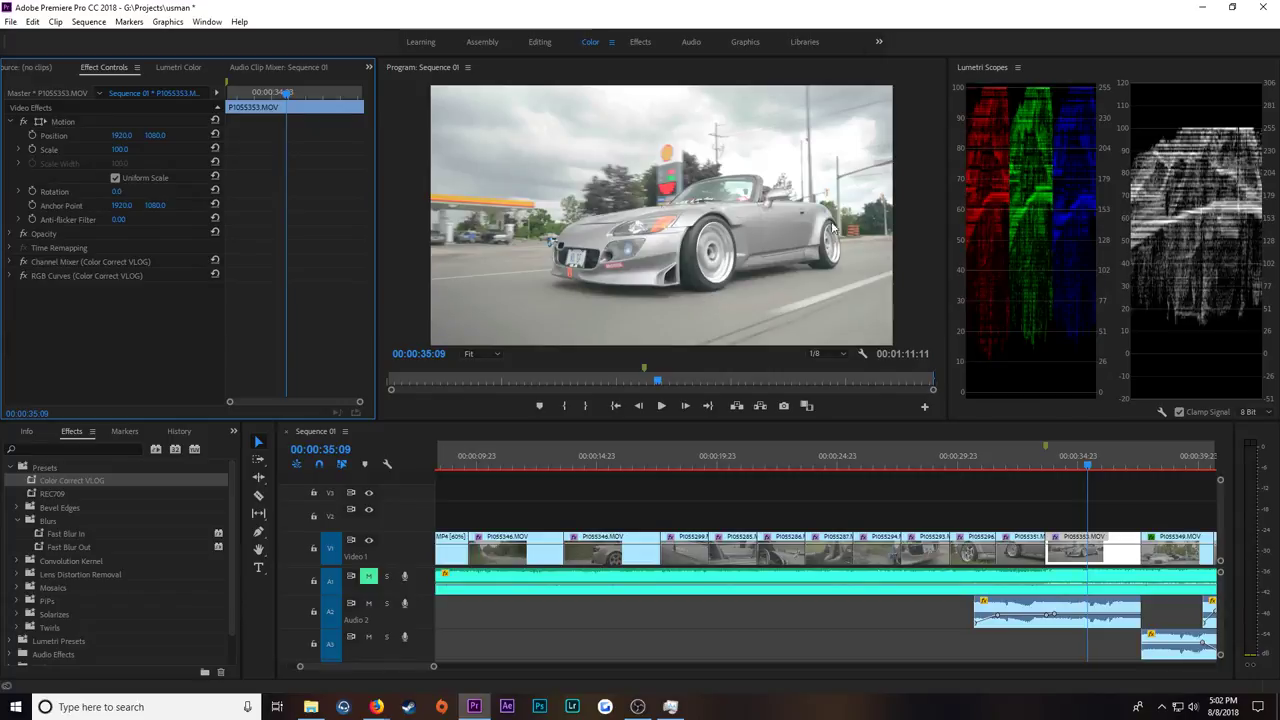
# Step: Give the P1055353.MOV clip's white curve a lowered white endpoint, inward-shifted black endpoint, highlight point and lowered shadow point, and play the clip back
pyautogui.click(178, 67)
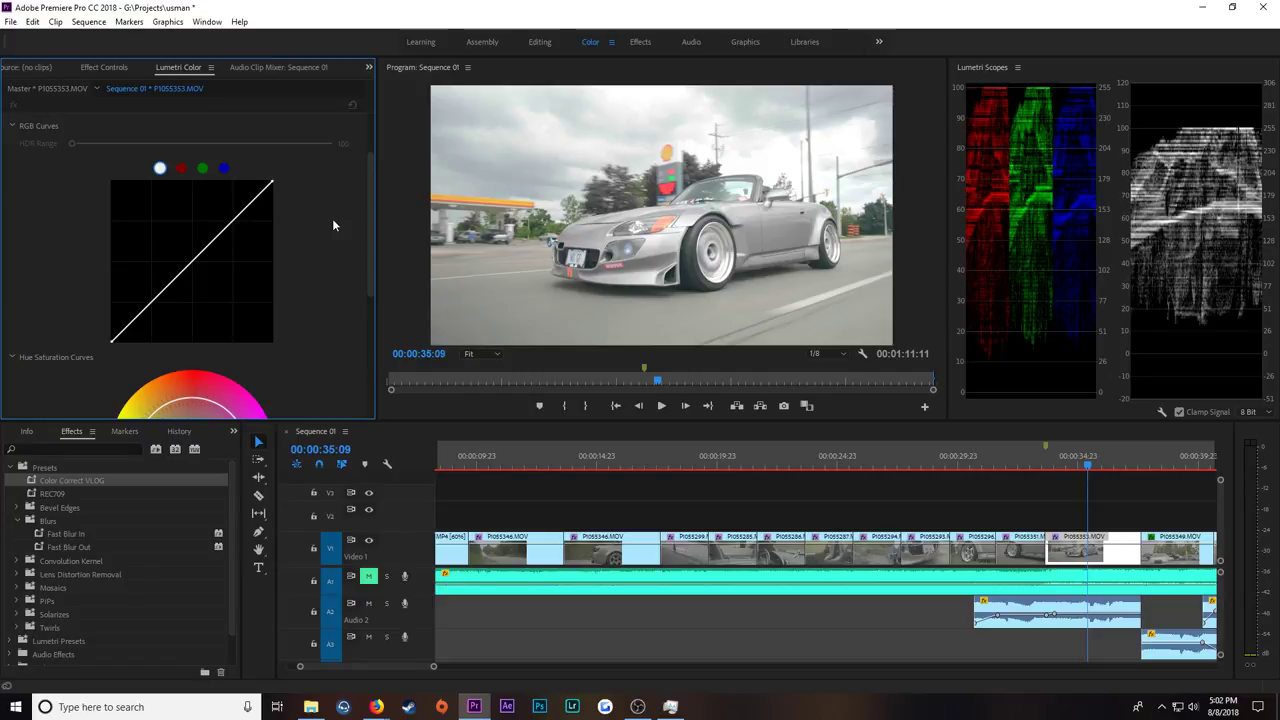
pyautogui.moveTo(272, 181); pyautogui.dragTo(284, 196)
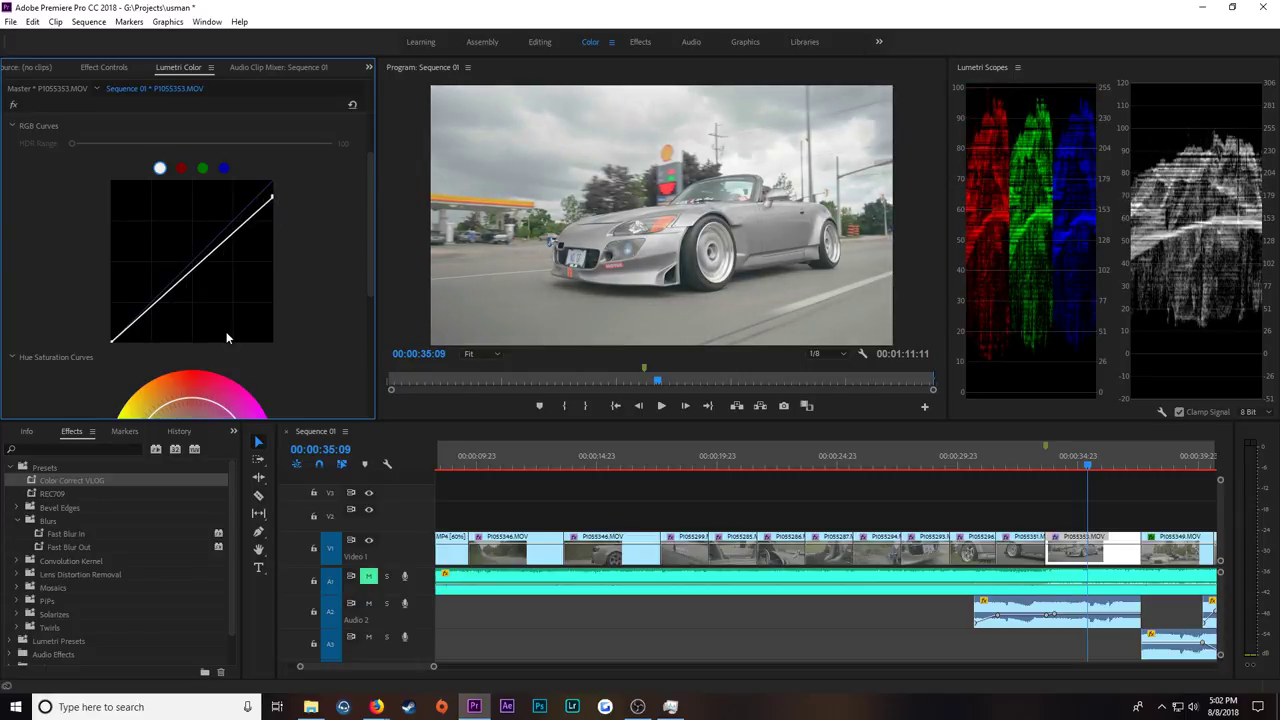
pyautogui.moveTo(111, 341); pyautogui.dragTo(130, 349)
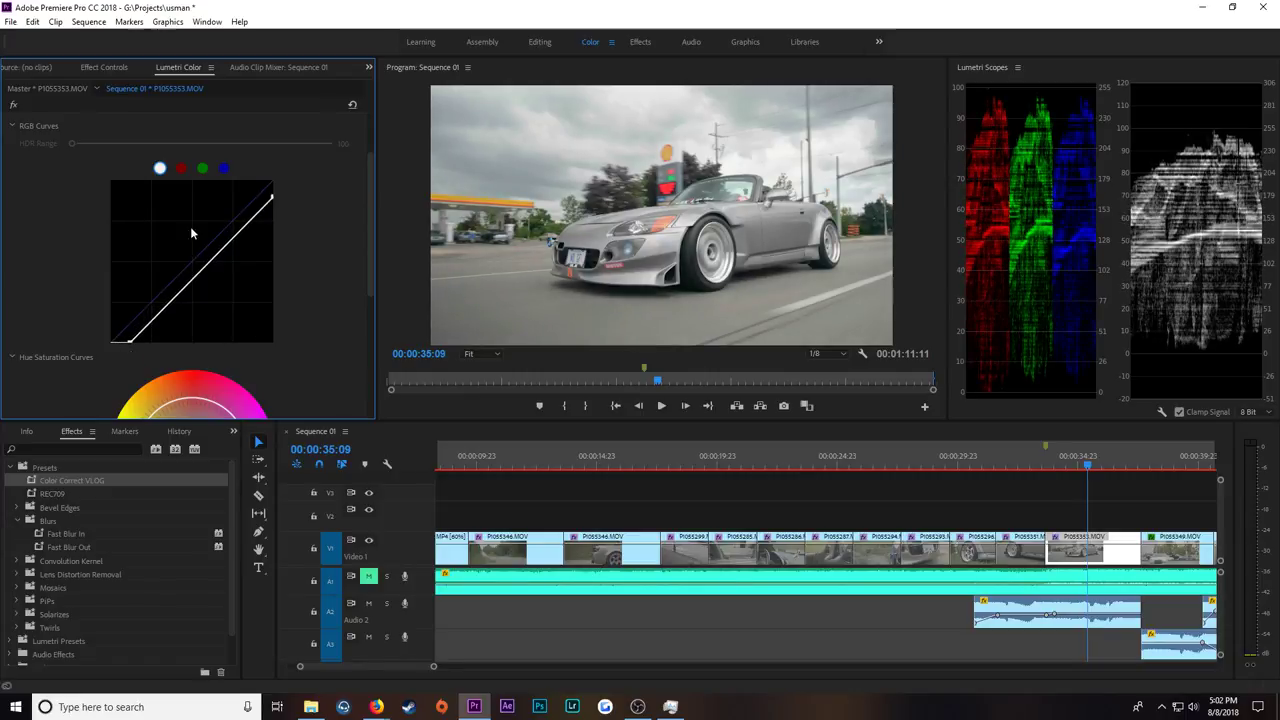
pyautogui.click(249, 228)
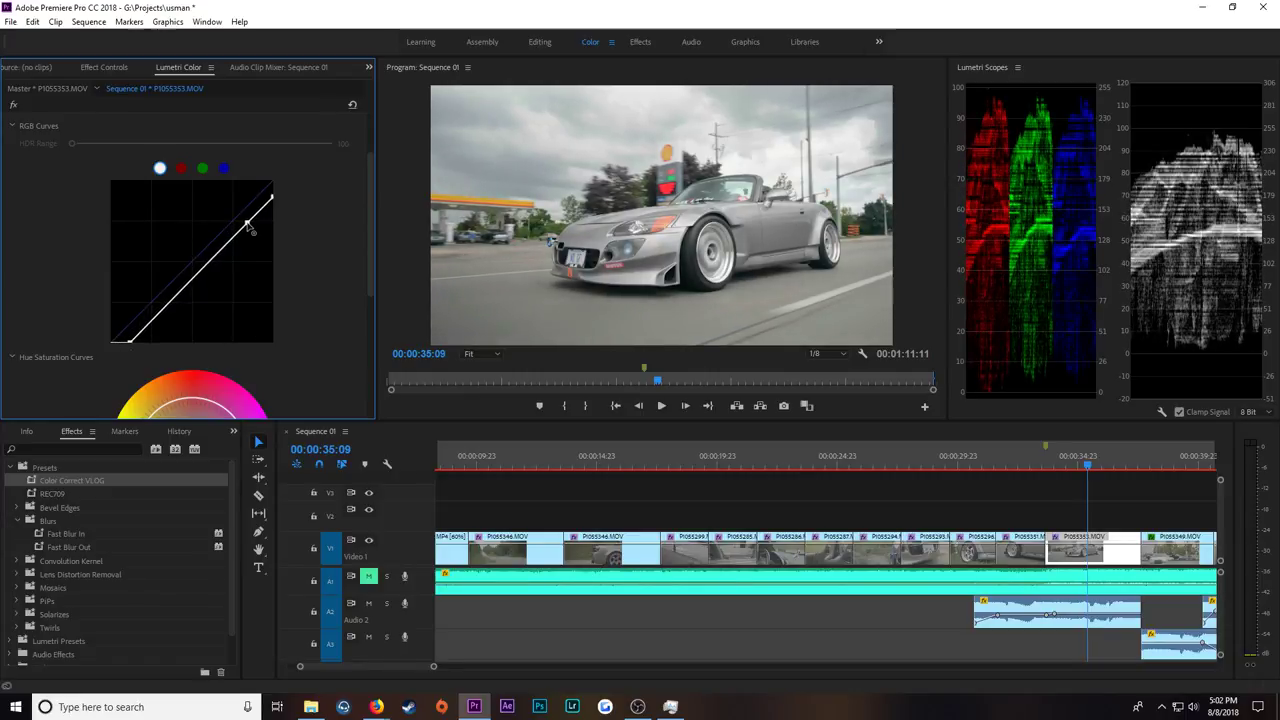
pyautogui.click(168, 305)
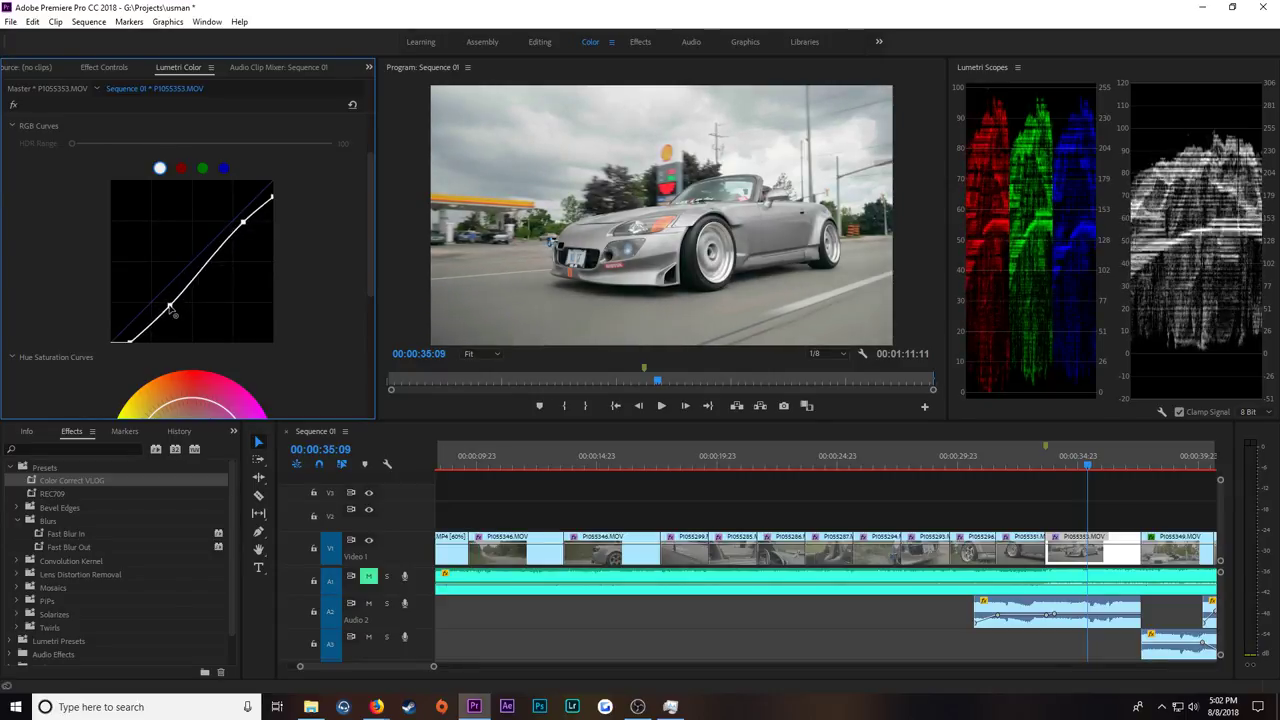
pyautogui.moveTo(169, 309); pyautogui.dragTo(176, 315)
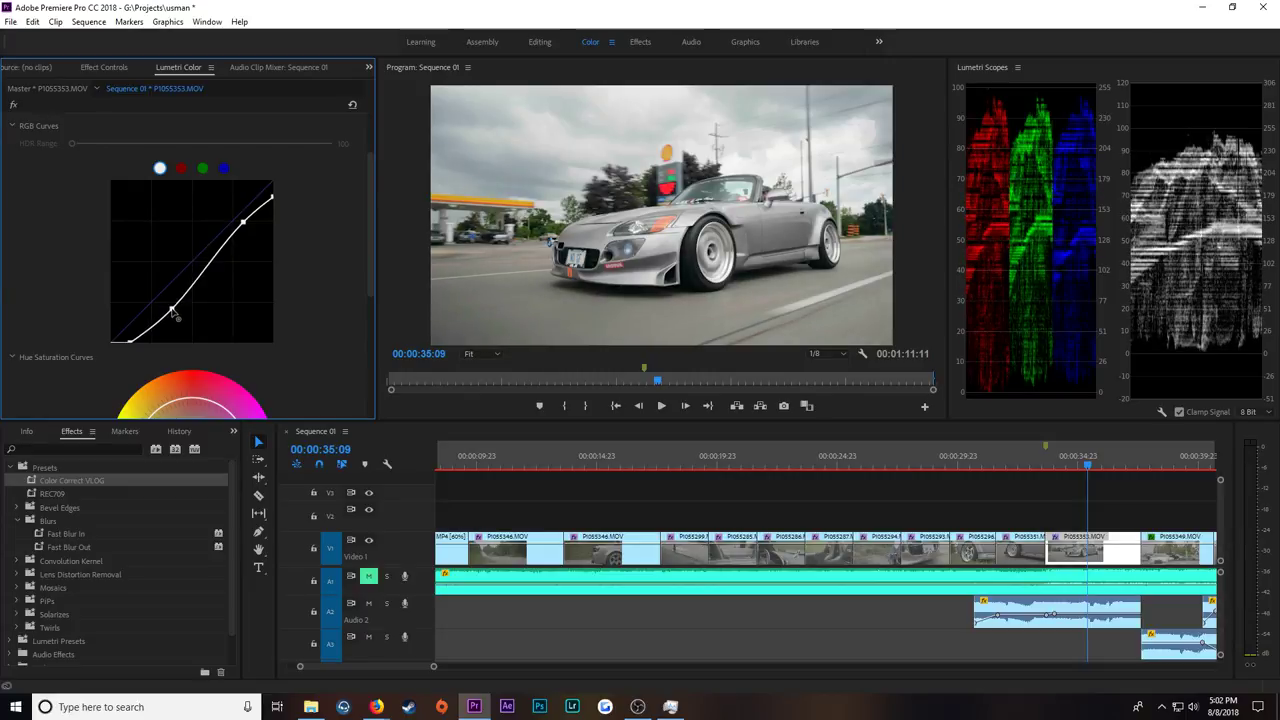
pyautogui.press('space')
pyautogui.click(1049, 466)
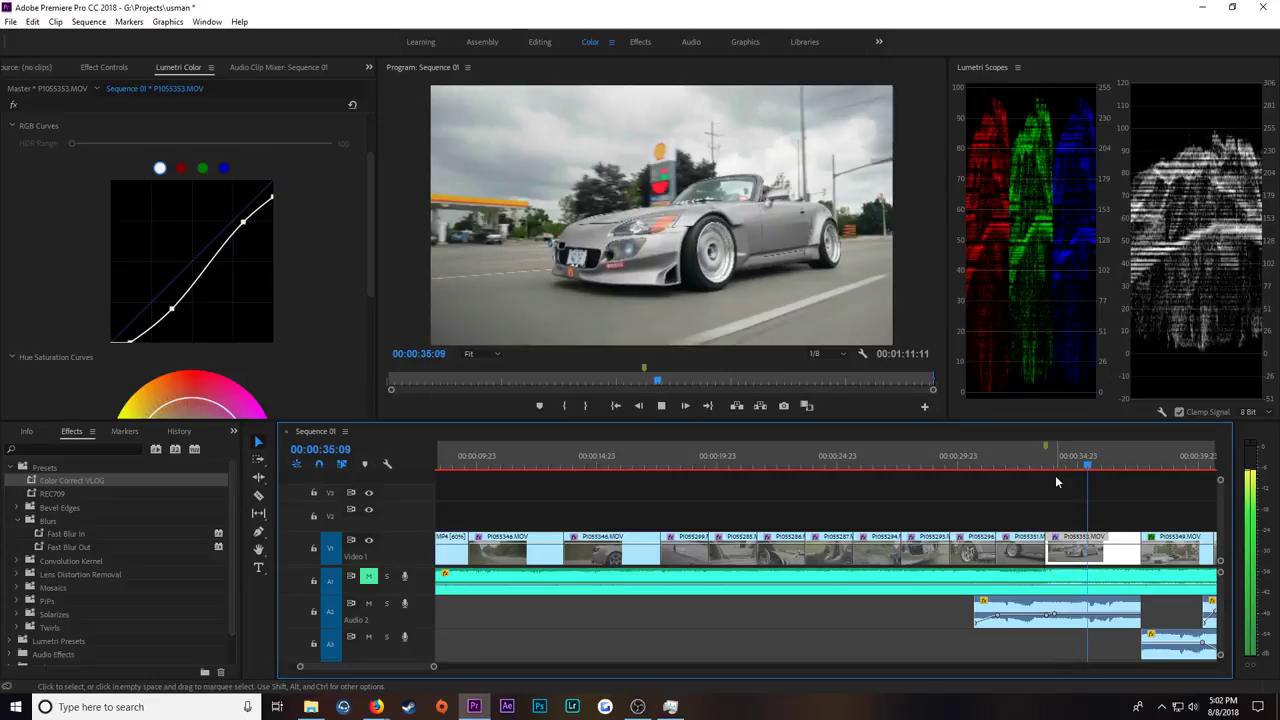
pyautogui.press('space')
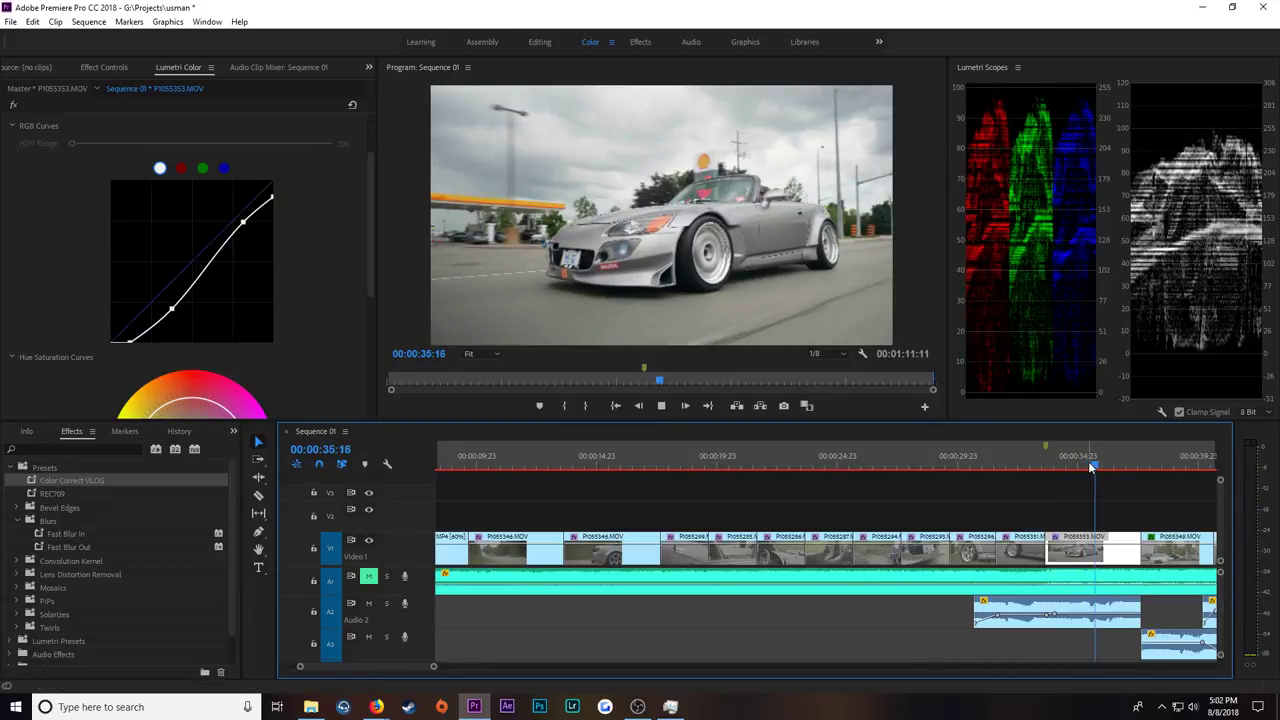
pyautogui.press('space')
pyautogui.click(1084, 460)
# Step: Give the P1055349.MOV clip's white curve an inward-shifted black endpoint, lowered white endpoint, highlight point and lowered shadow point, and play the clip back
pyautogui.moveTo(1079, 456); pyautogui.dragTo(1174, 456)
pyautogui.scroll(-4, 948, 485)
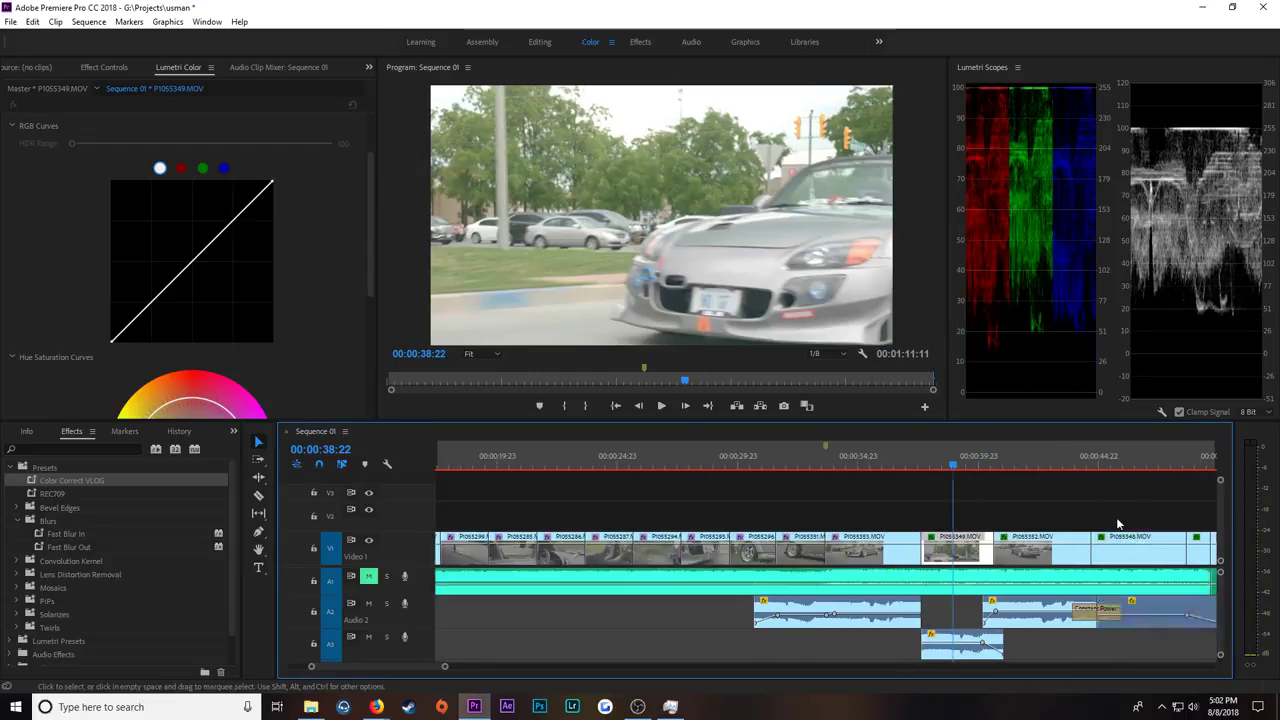
pyautogui.moveTo(952, 466); pyautogui.dragTo(972, 473)
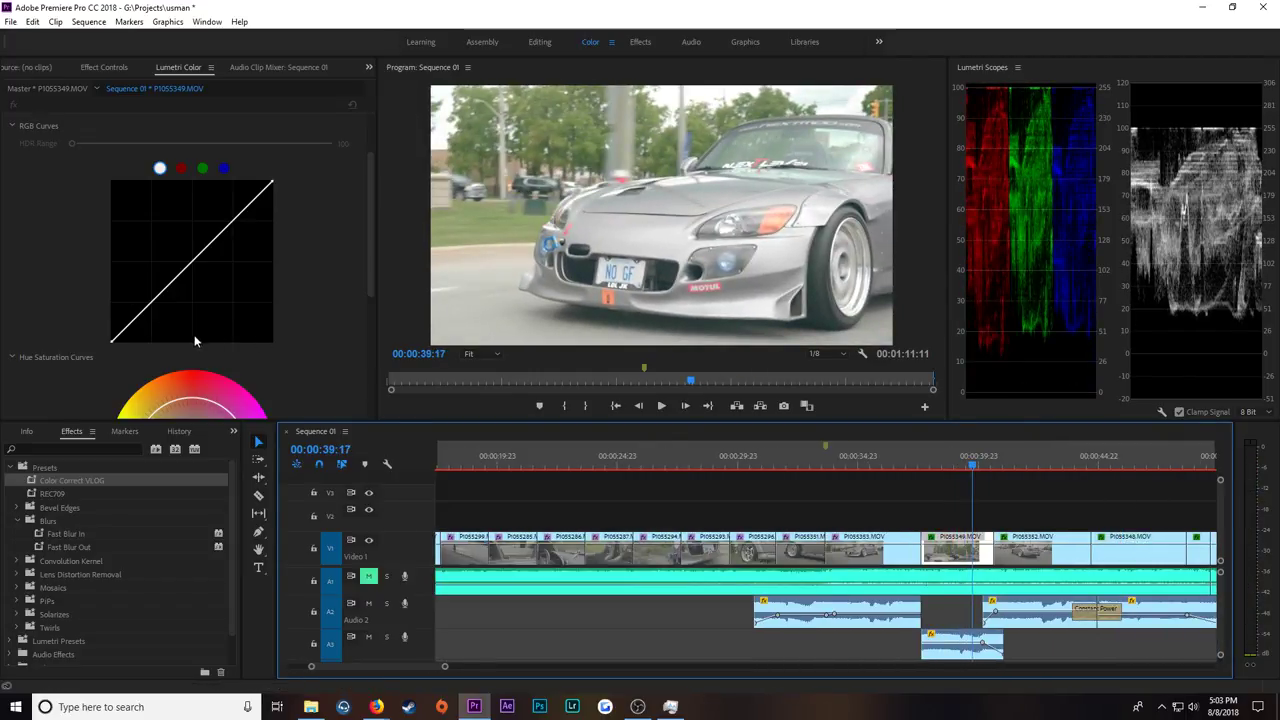
pyautogui.moveTo(111, 342); pyautogui.dragTo(132, 360)
pyautogui.moveTo(272, 183); pyautogui.dragTo(289, 196)
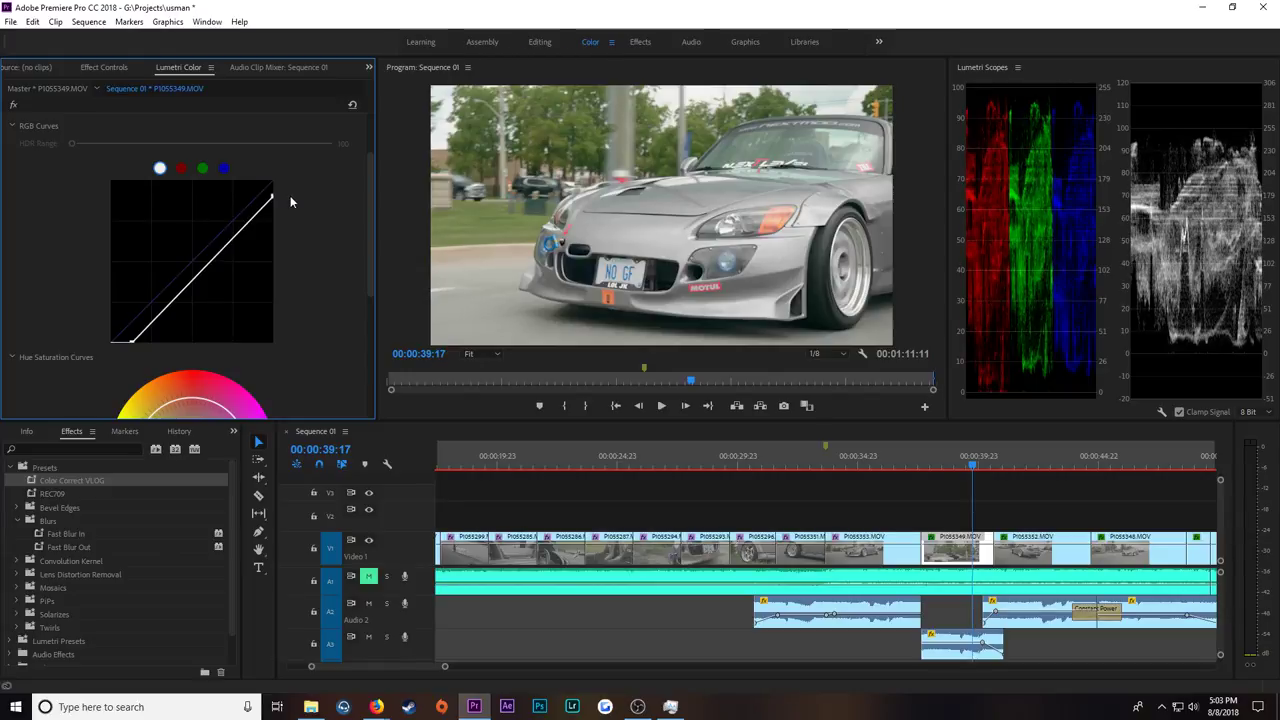
pyautogui.click(238, 229)
pyautogui.moveTo(170, 301); pyautogui.dragTo(170, 308)
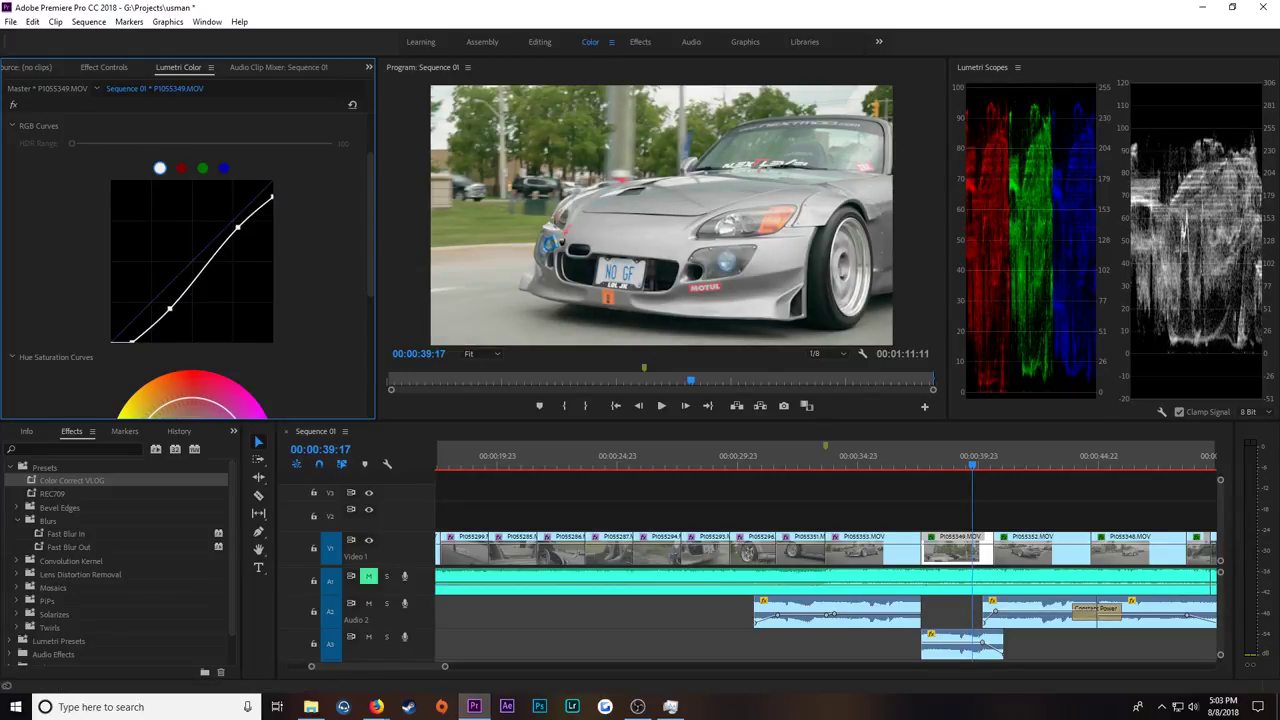
pyautogui.press('space')
pyautogui.moveTo(978, 466); pyautogui.dragTo(933, 473)
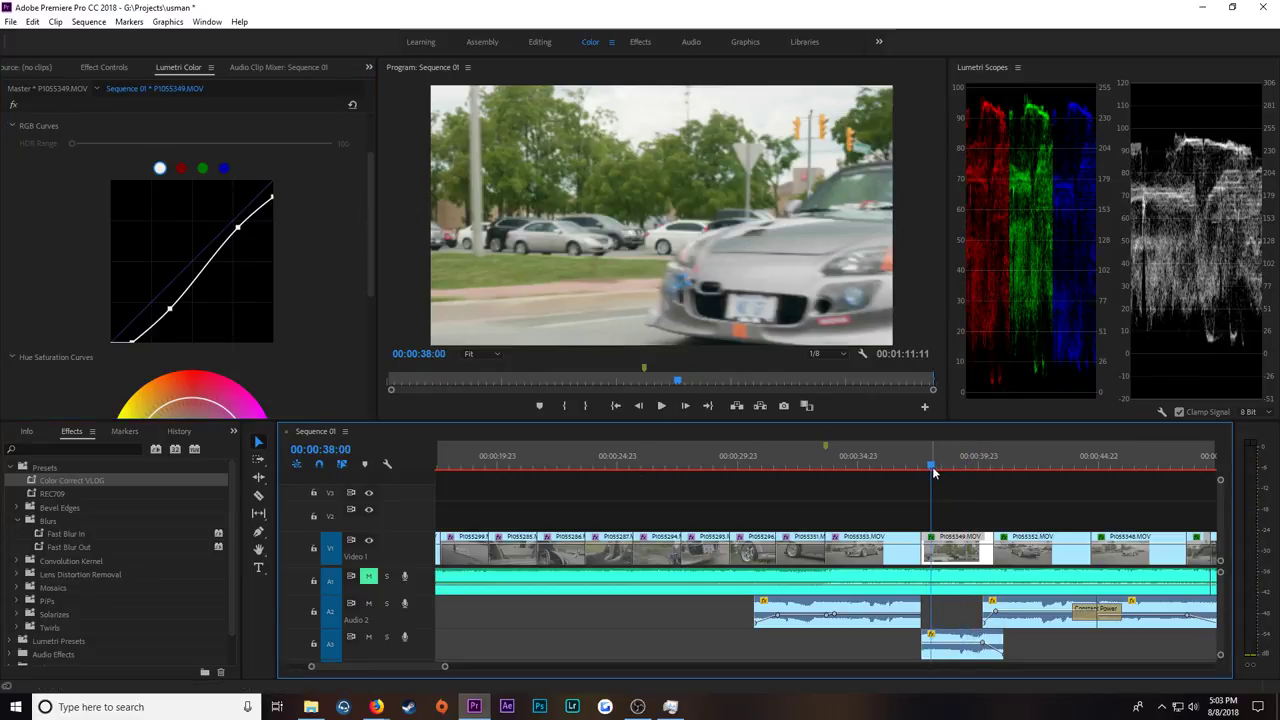
pyautogui.press('space')
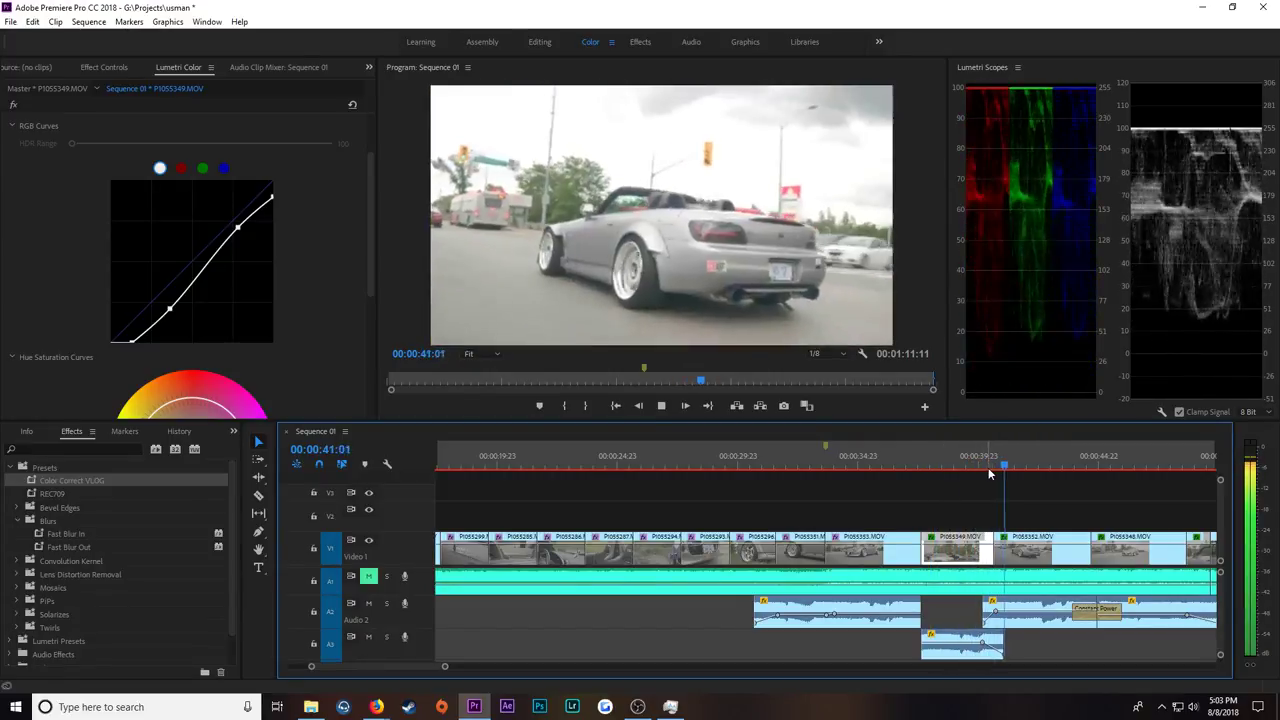
# Step: Give the P1055352.MOV clip's white curve a lowered white endpoint, inward-shifted black endpoint, and lowered highlight and shadow points, and play the clip back
pyautogui.press('space')
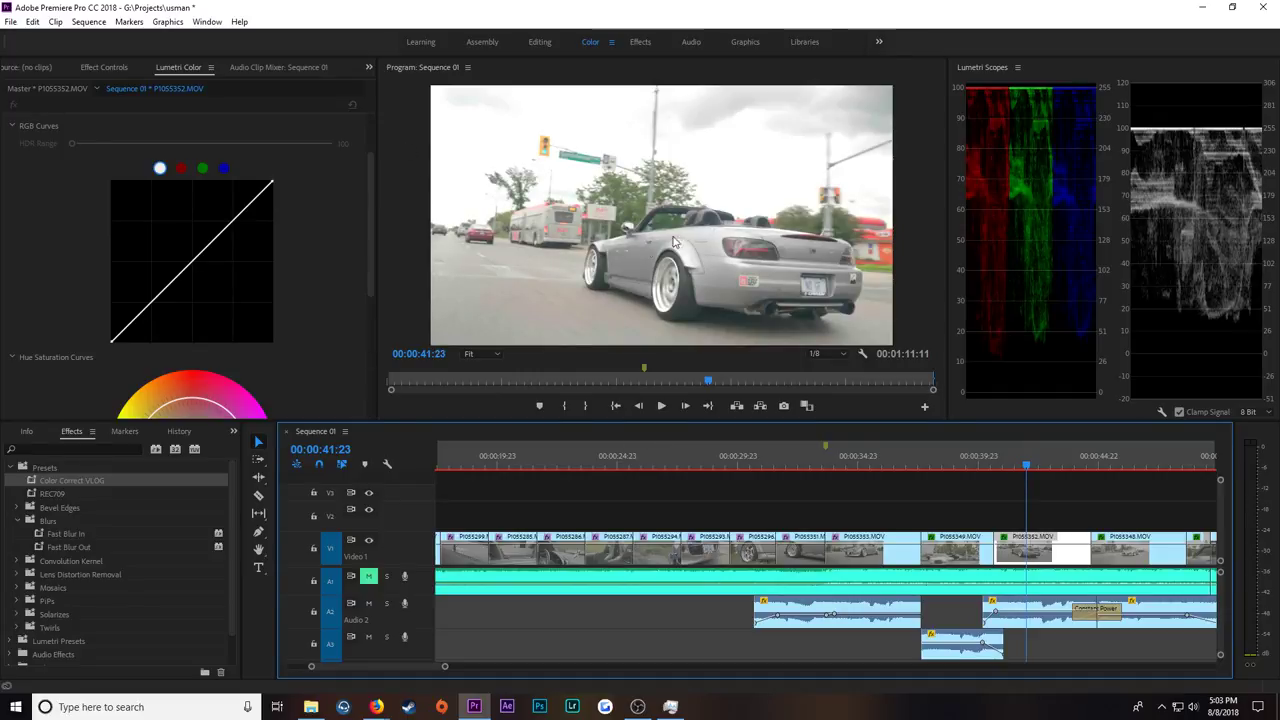
pyautogui.moveTo(272, 183); pyautogui.dragTo(285, 200)
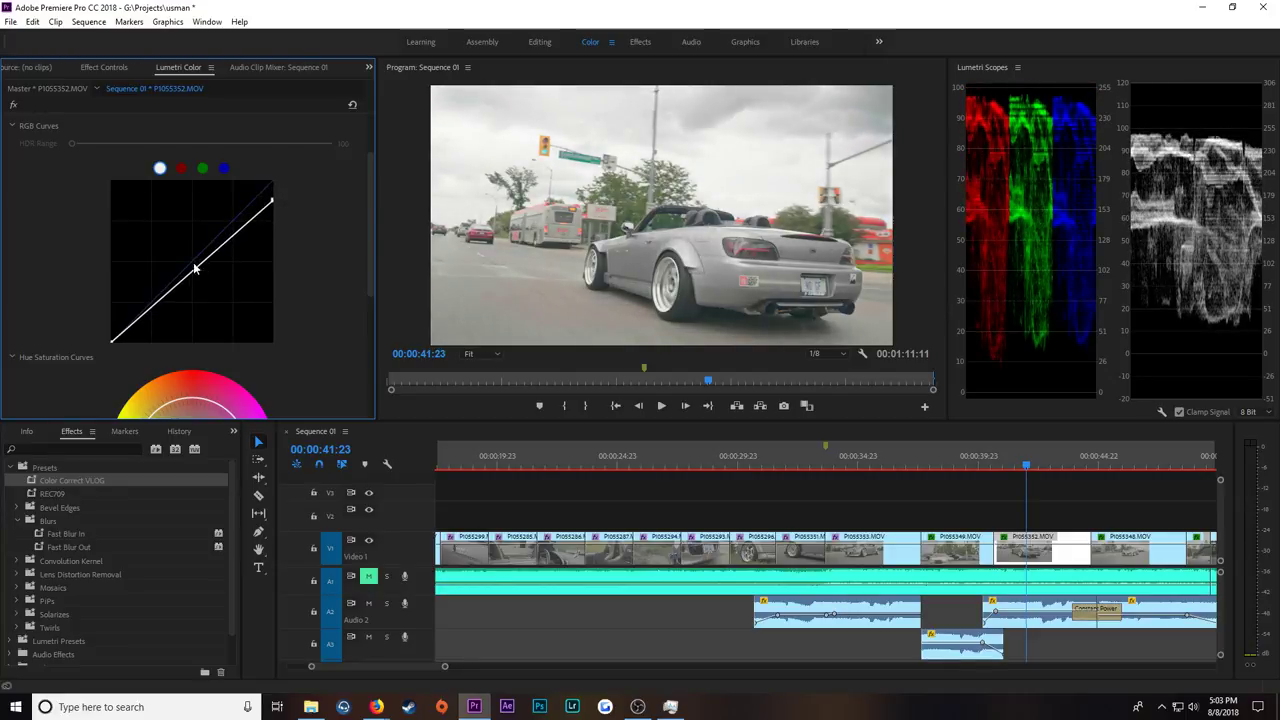
pyautogui.moveTo(116, 342); pyautogui.dragTo(131, 365)
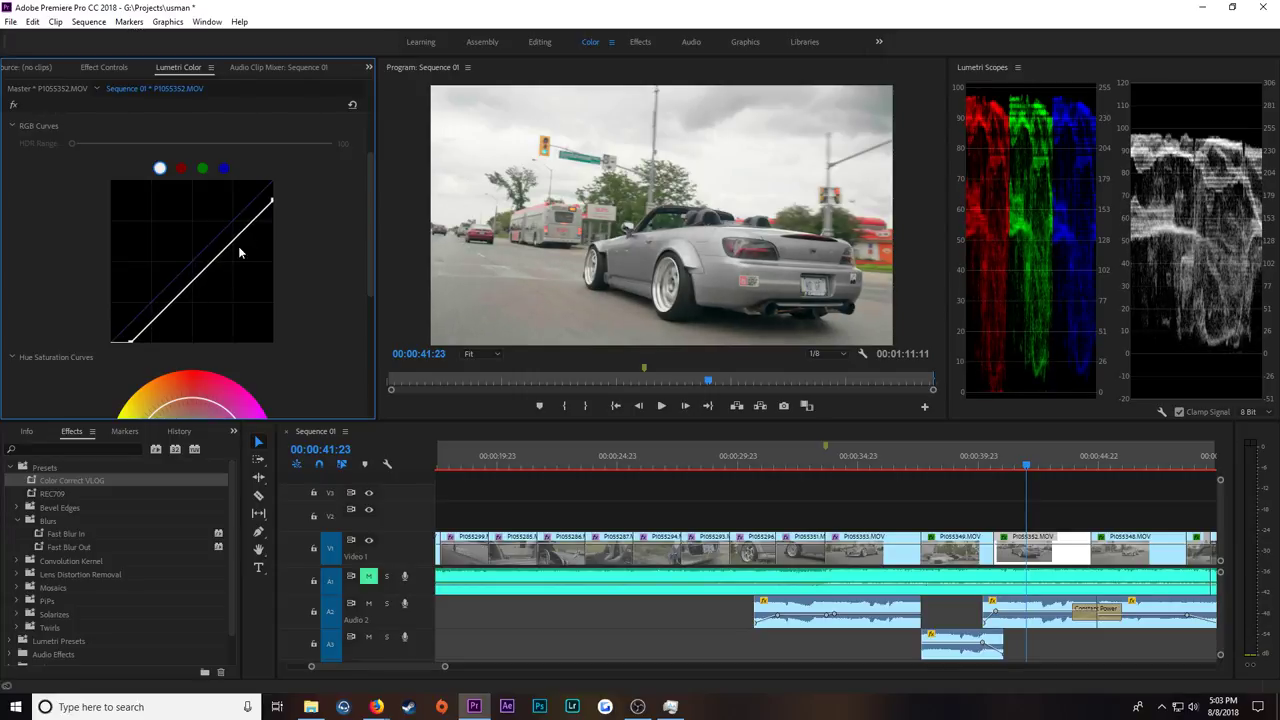
pyautogui.moveTo(250, 223); pyautogui.dragTo(257, 235)
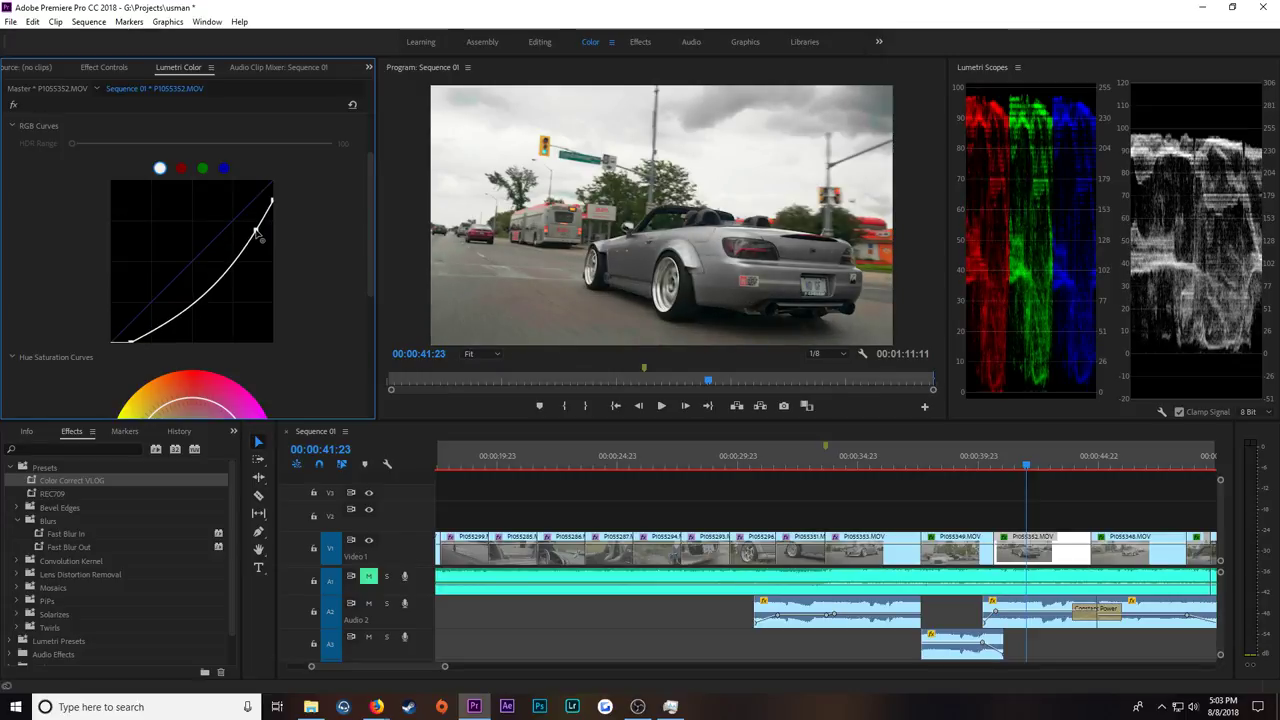
pyautogui.moveTo(184, 313); pyautogui.dragTo(177, 309)
pyautogui.moveTo(257, 236); pyautogui.dragTo(251, 232)
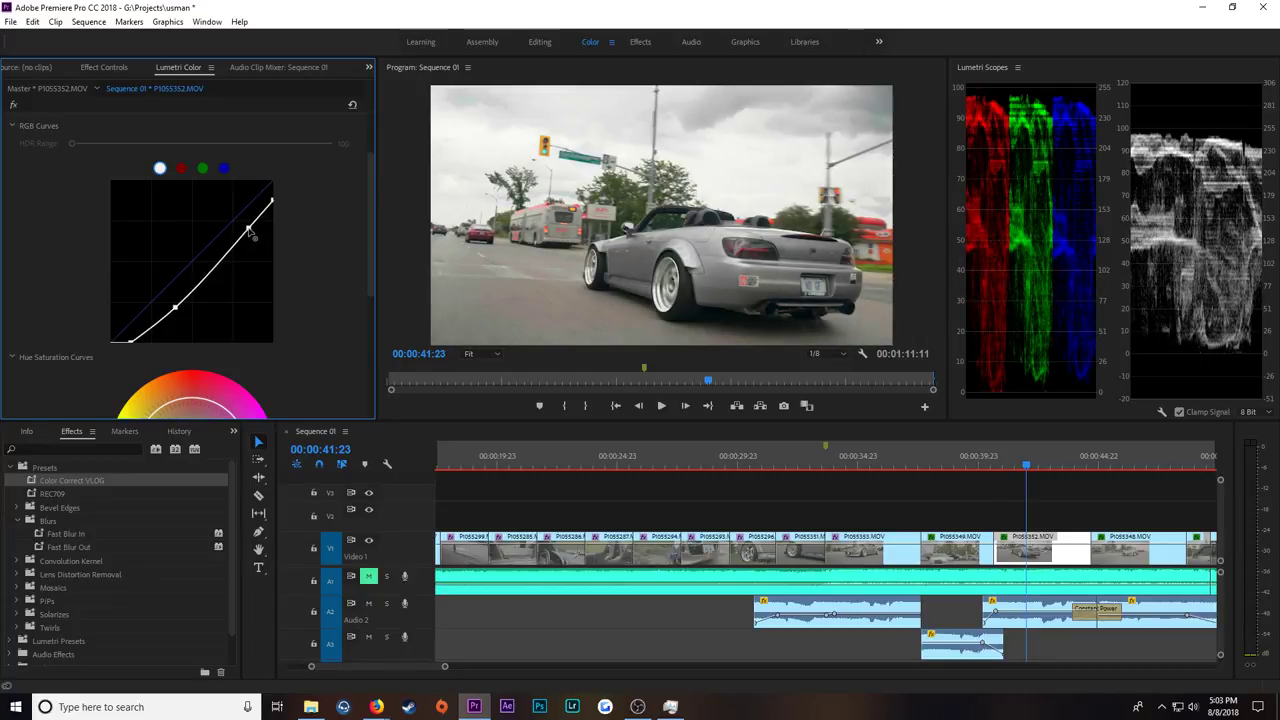
pyautogui.moveTo(250, 232); pyautogui.dragTo(250, 232)
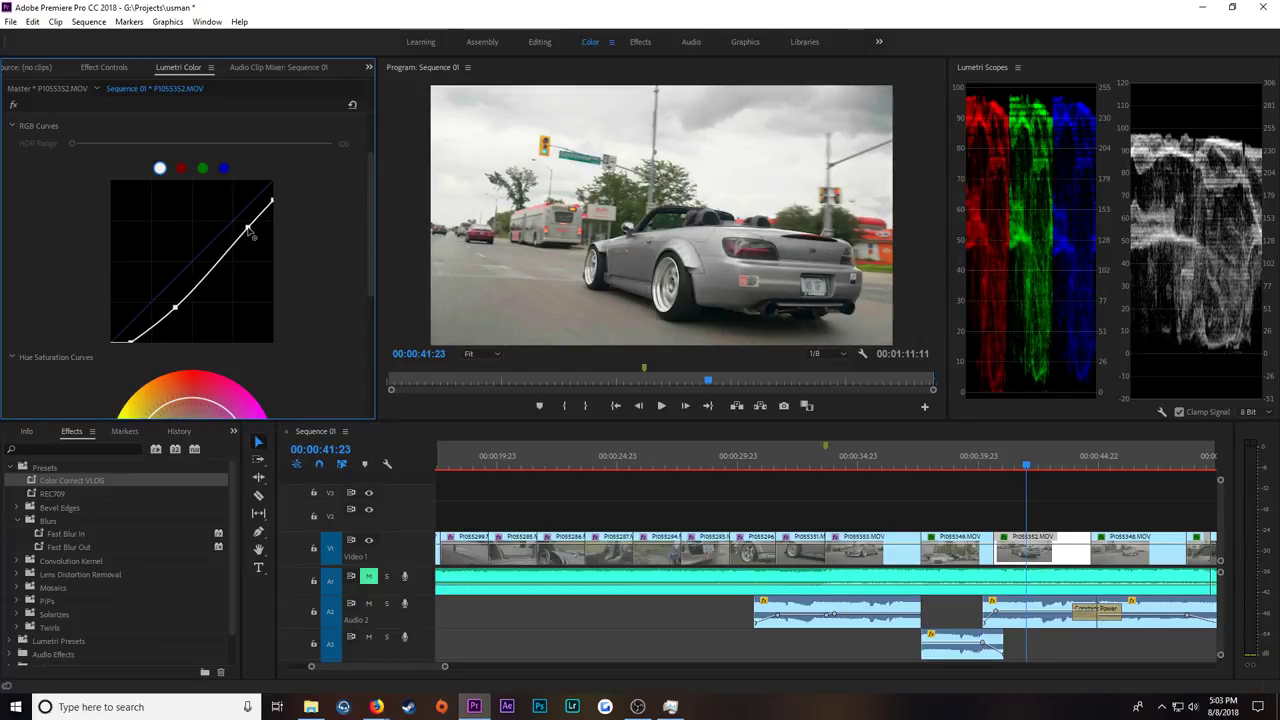
pyautogui.moveTo(250, 232); pyautogui.dragTo(251, 232)
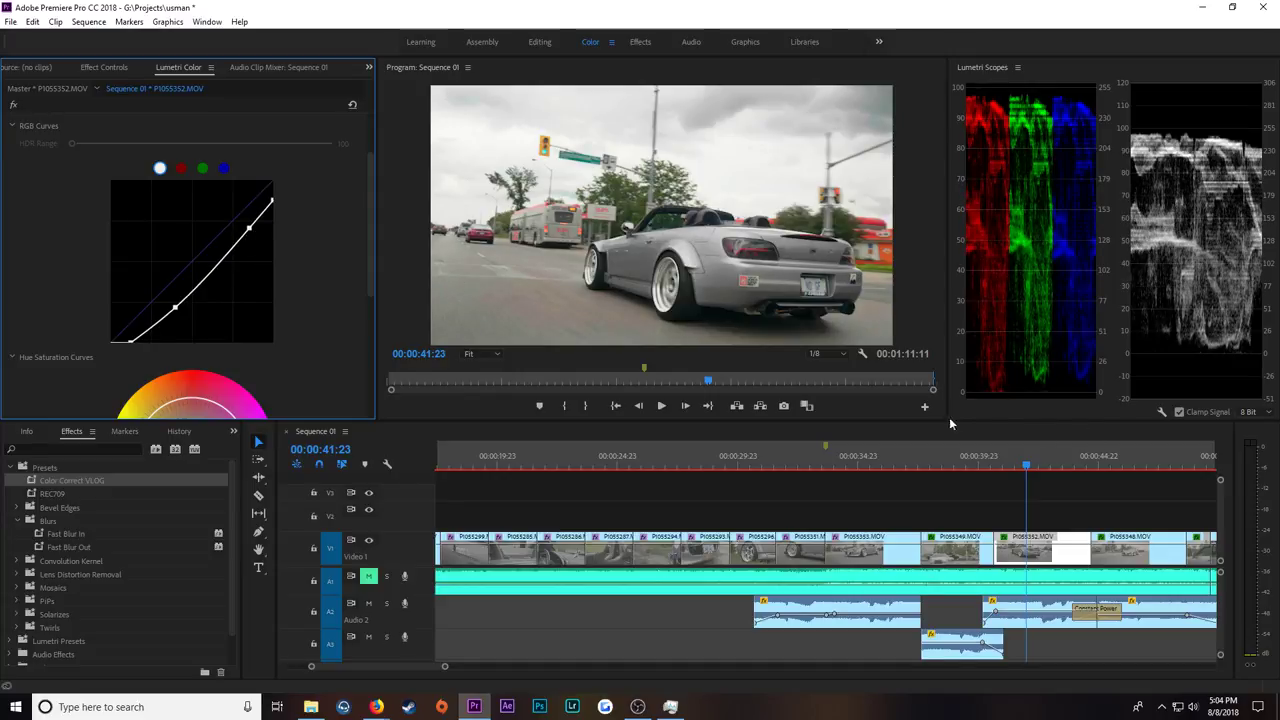
pyautogui.press('space')
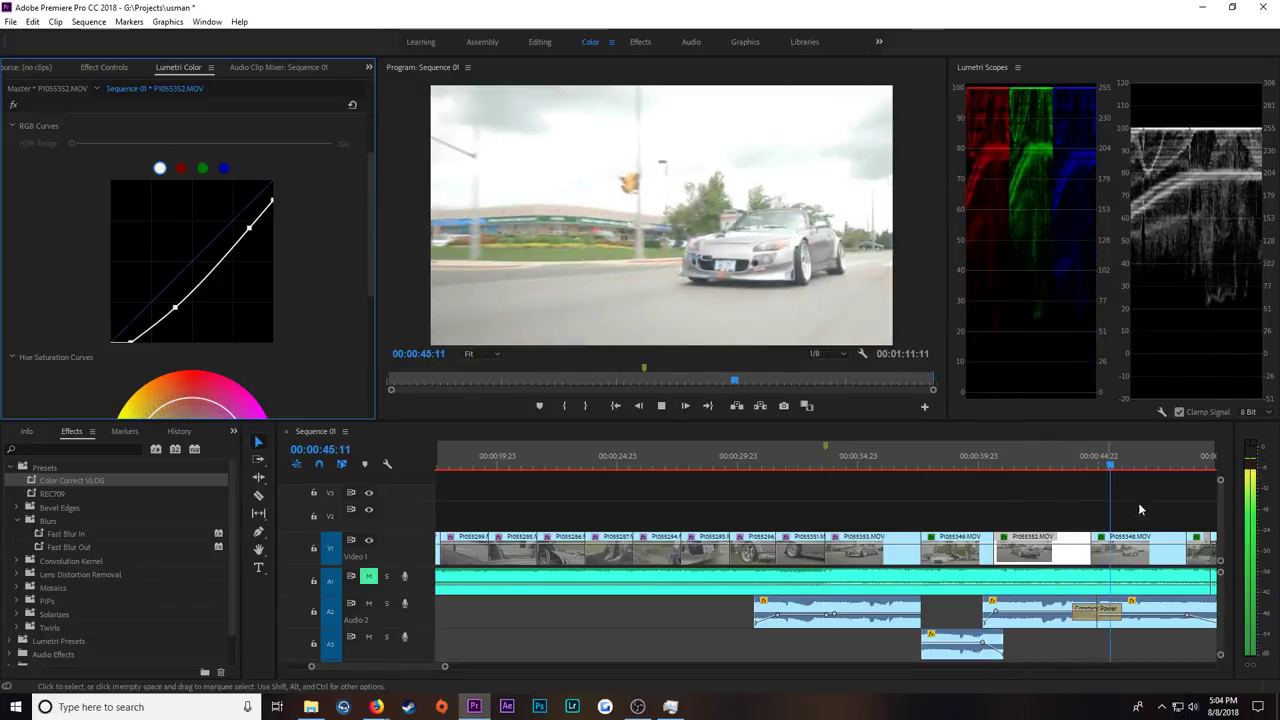
# Step: Shape the P1055348.MOV clip's white curve with a lowered white endpoint, inward-shifted black endpoint, and lowered highlight and shadow points, and play it back
pyautogui.press('space')
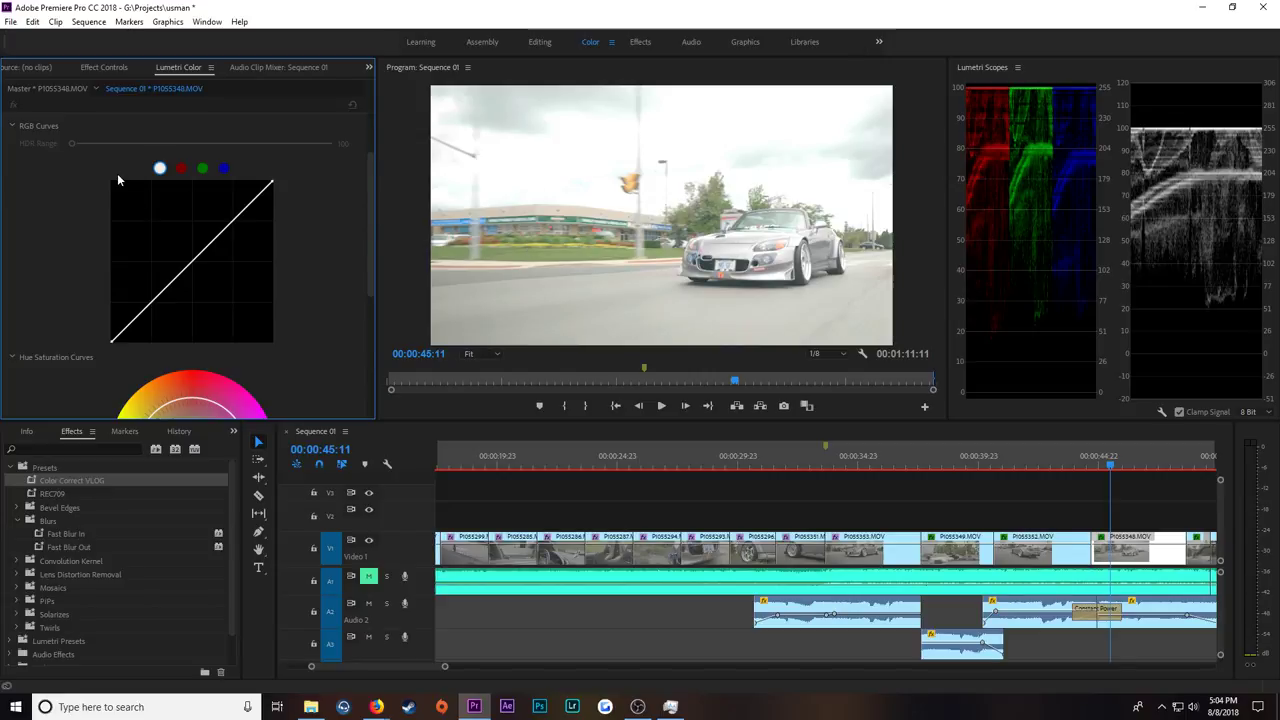
pyautogui.moveTo(271, 181); pyautogui.dragTo(271, 205)
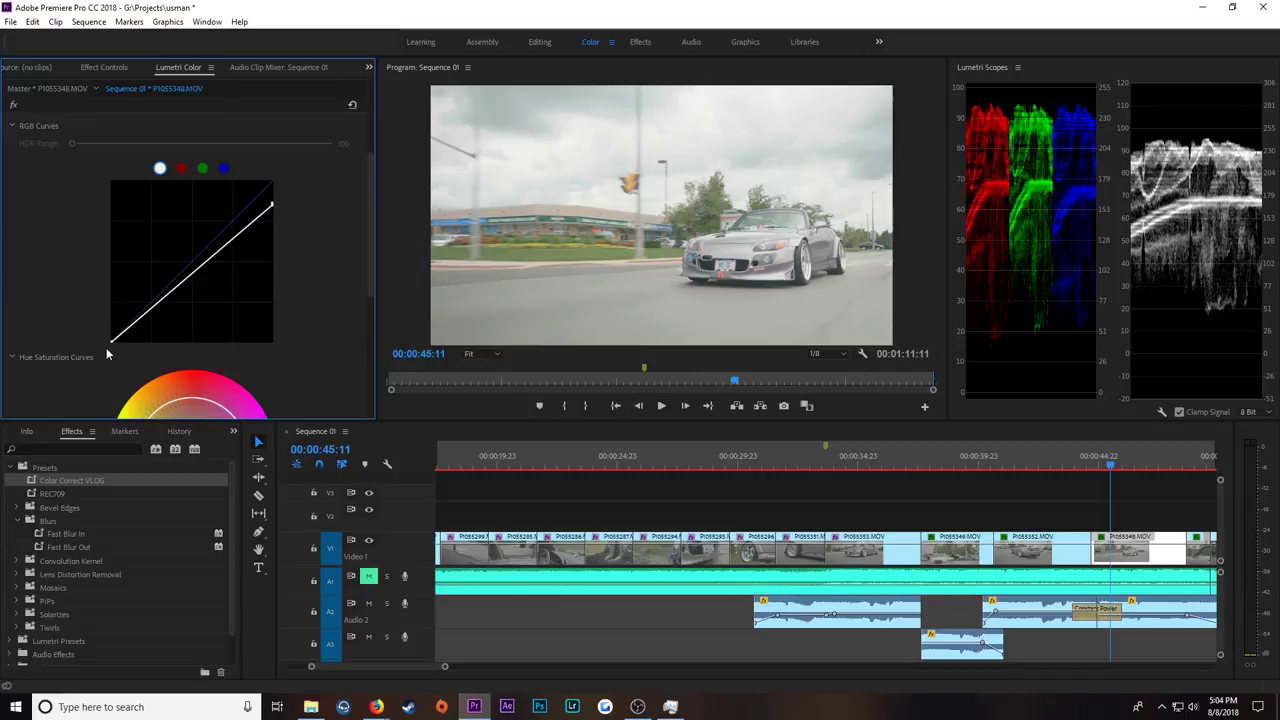
pyautogui.moveTo(114, 343); pyautogui.dragTo(143, 367)
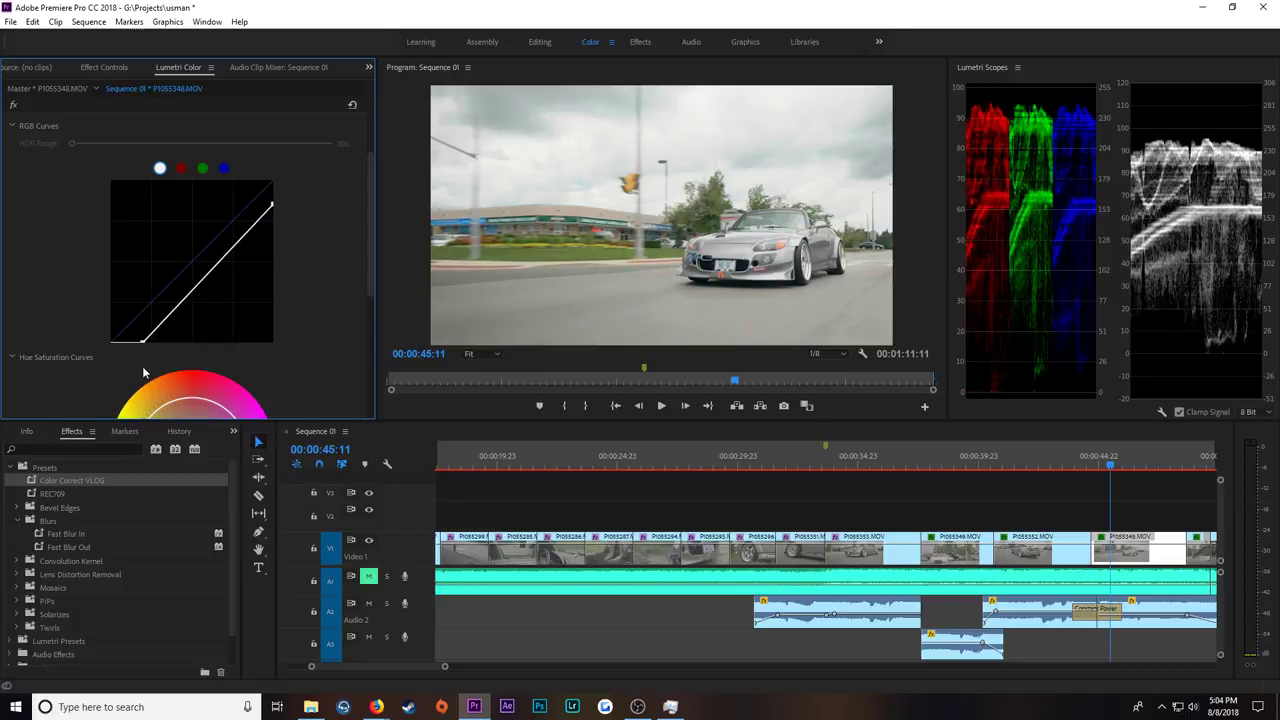
pyautogui.moveTo(246, 234); pyautogui.dragTo(249, 238)
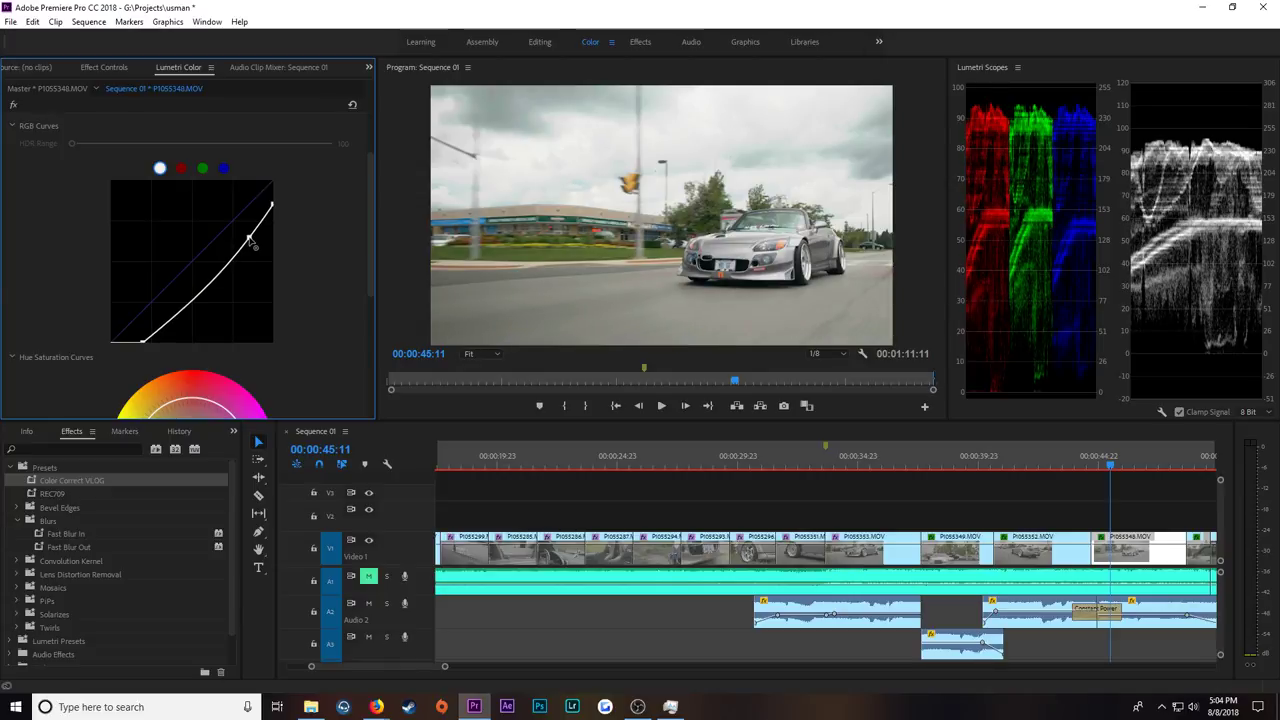
pyautogui.moveTo(197, 307); pyautogui.dragTo(193, 306)
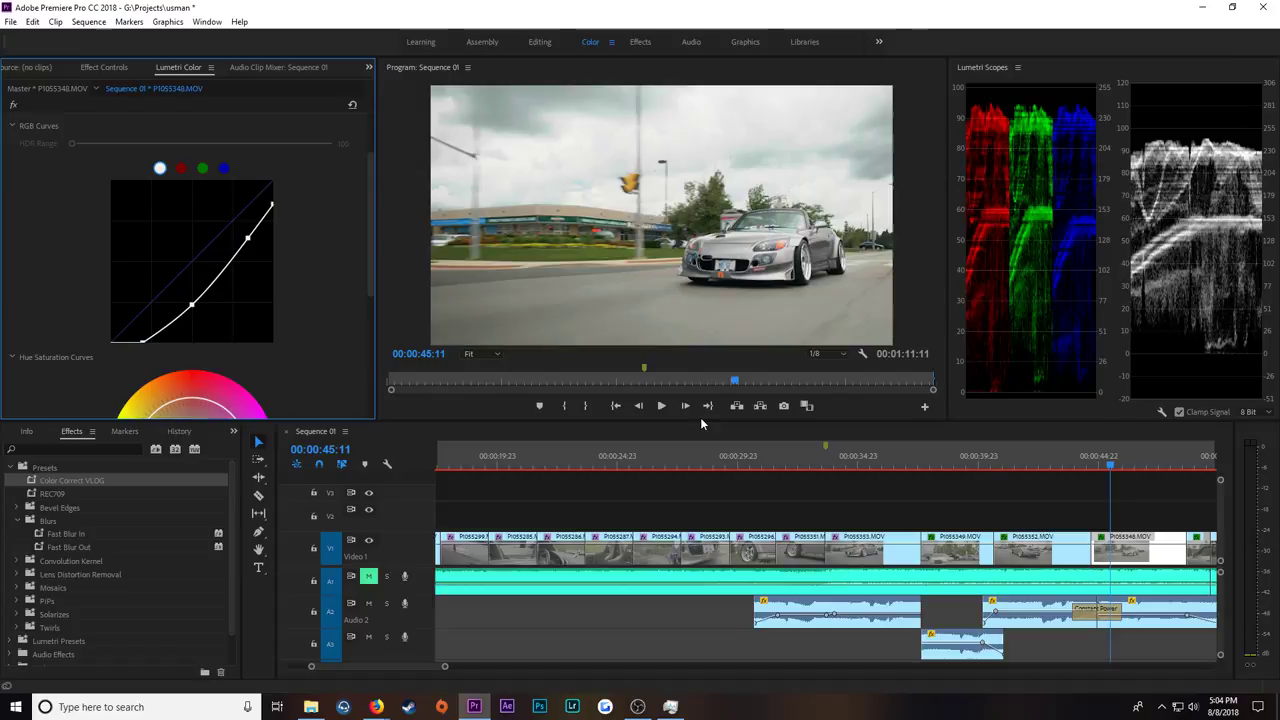
pyautogui.click(661, 405)
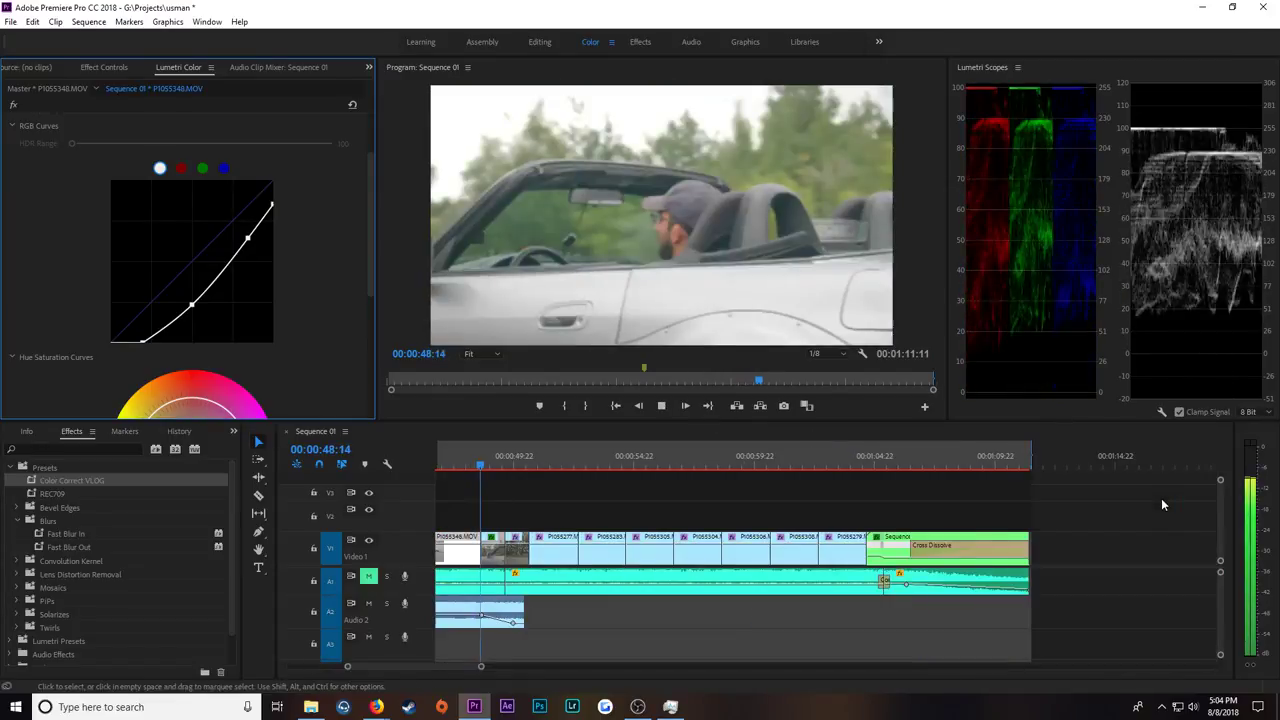
# Step: Examine the end of the P1055348.MOV clip and its cut to the following driver clip on the timeline
pyautogui.click(474, 468)
pyautogui.moveTo(474, 472); pyautogui.dragTo(472, 475)
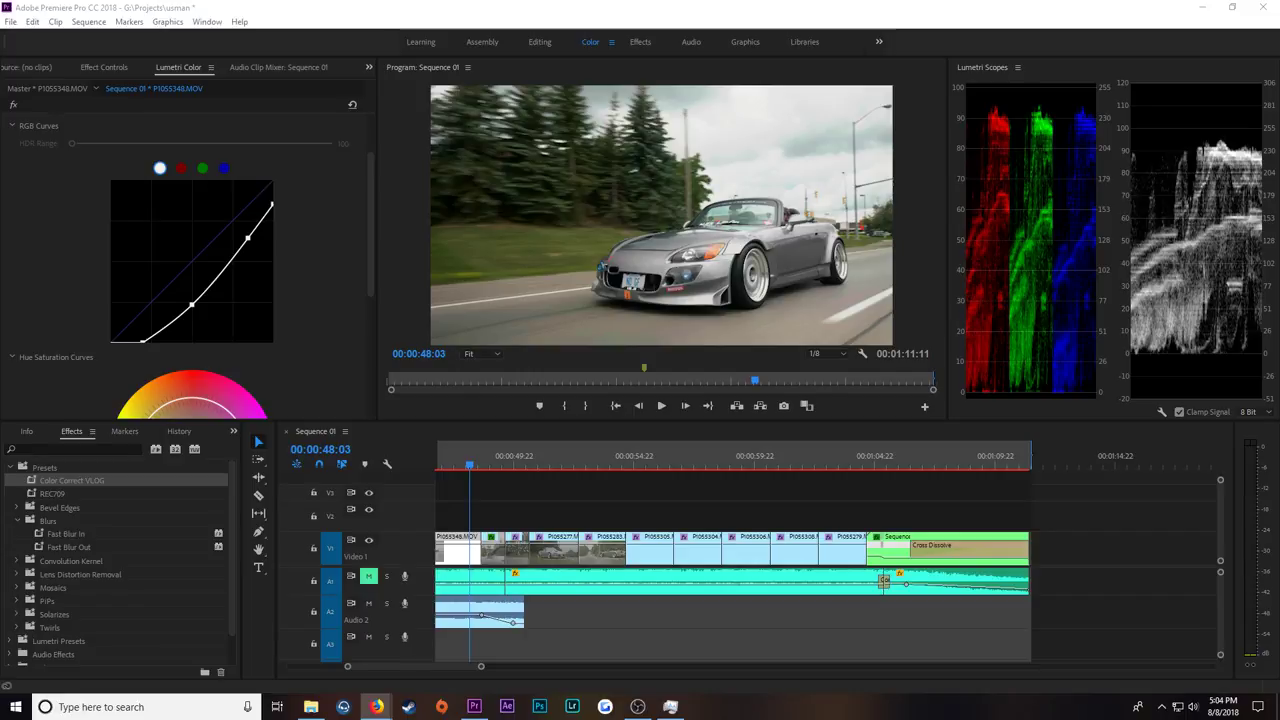
pyautogui.click(538, 505)
pyautogui.scroll(-5, 443, 670)
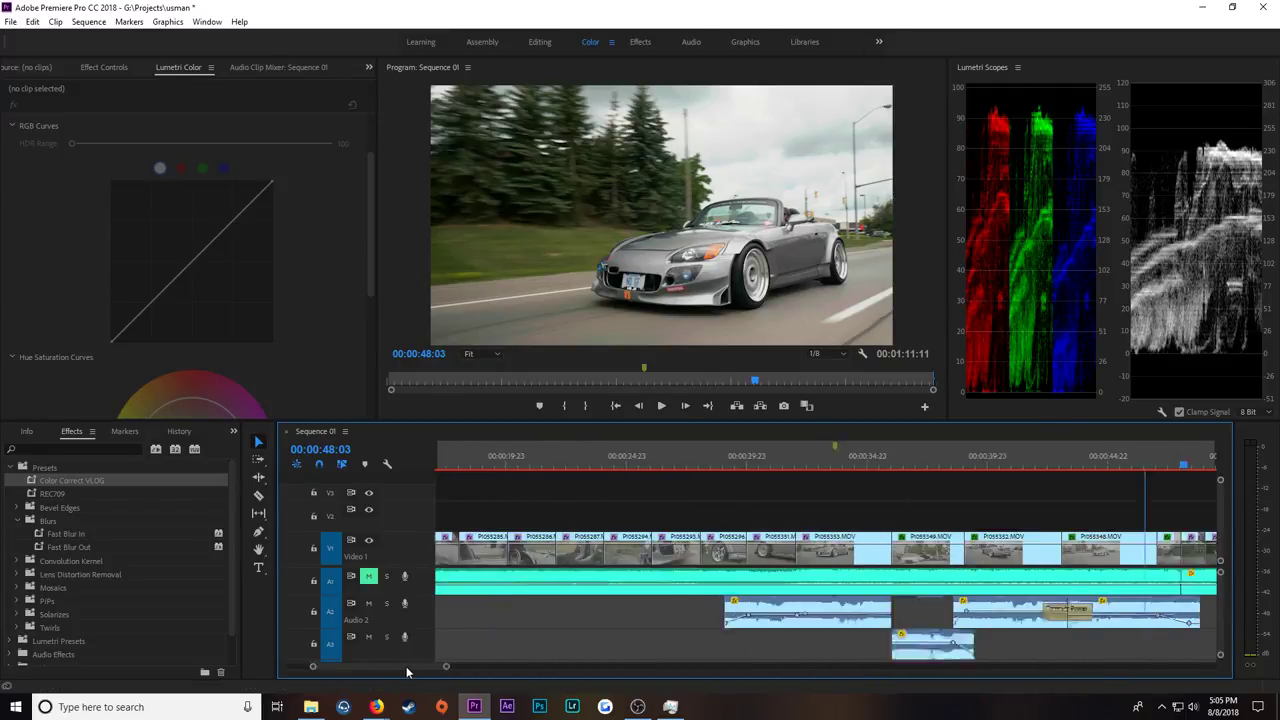
pyautogui.scroll(8, 459, 672)
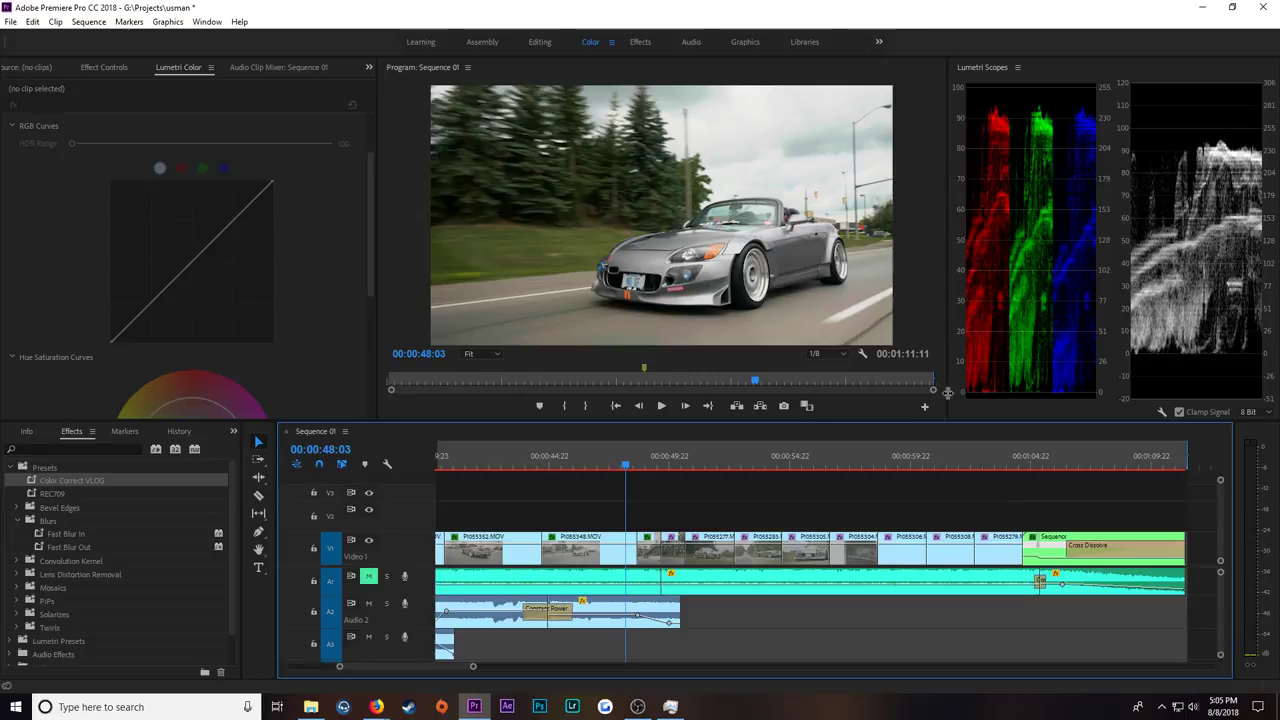
pyautogui.click(644, 468)
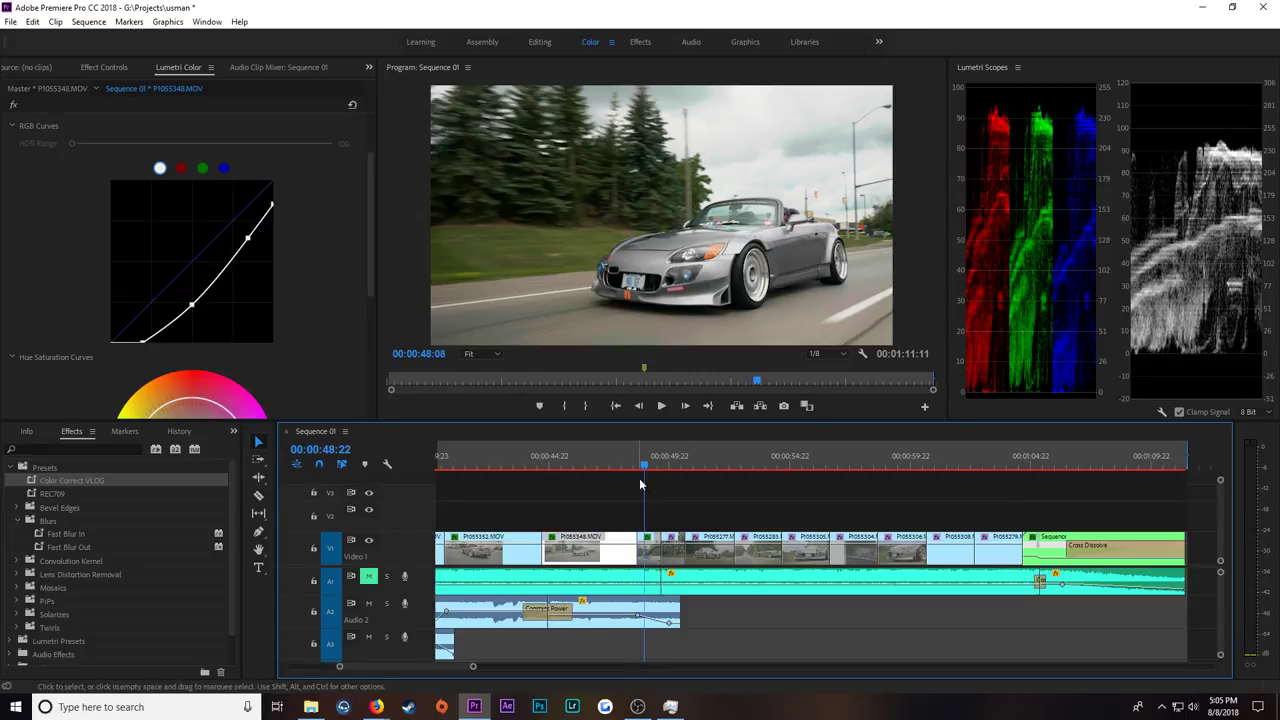
pyautogui.click(613, 470)
pyautogui.moveTo(613, 475); pyautogui.dragTo(671, 514)
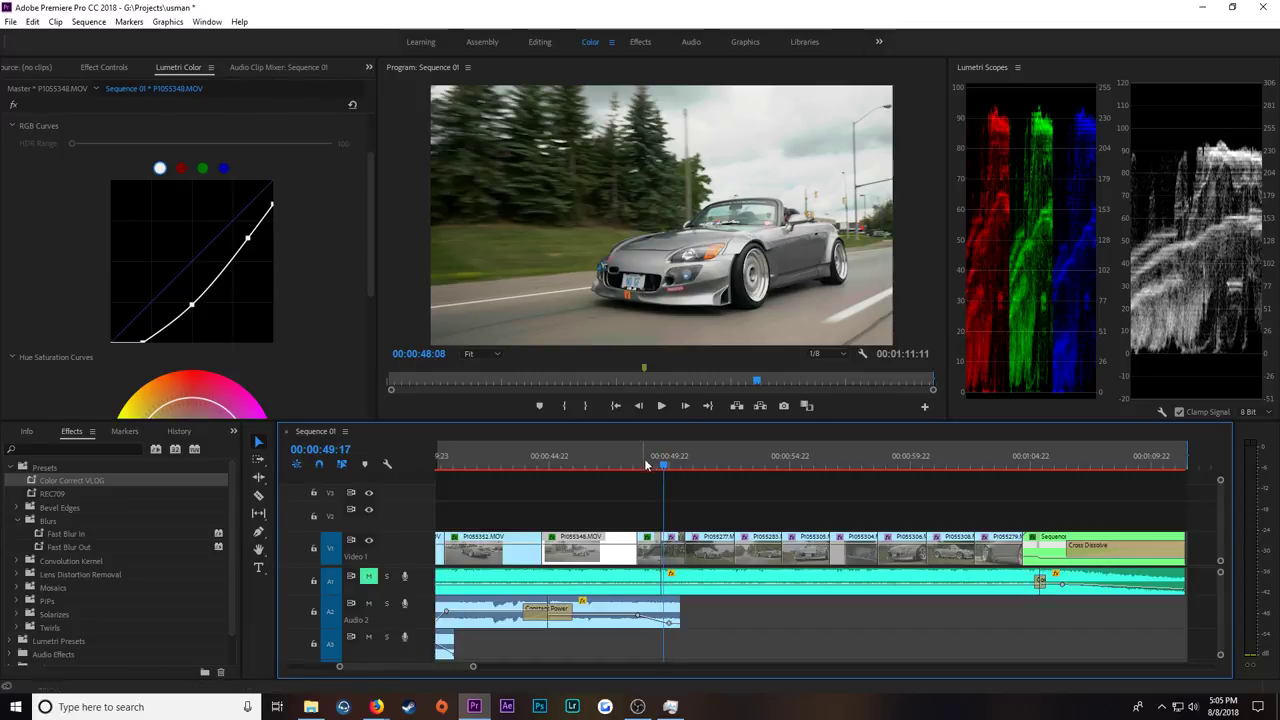
# Step: Give the short P1055351.MOV driver clip's white curve a lowered white endpoint, inward-shifted black endpoint, raised highlight point and lowered shadow point
pyautogui.click(648, 467)
pyautogui.moveTo(648, 467); pyautogui.dragTo(651, 467)
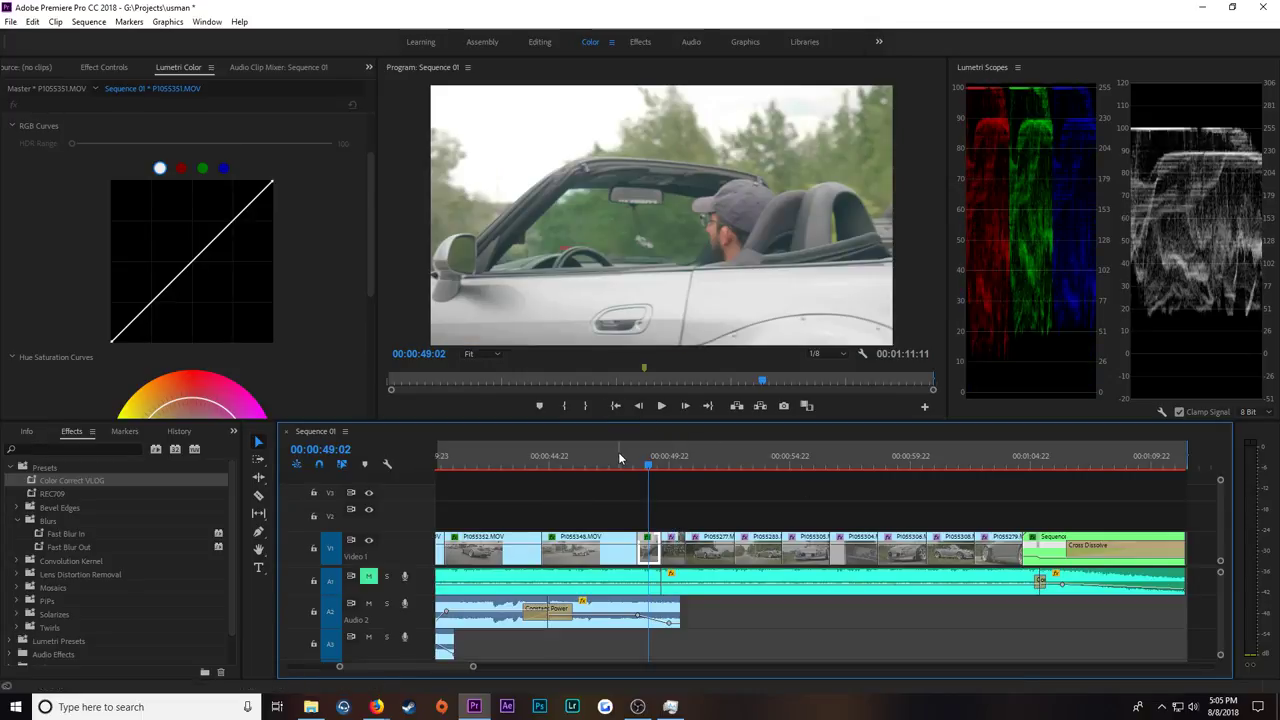
pyautogui.moveTo(652, 463); pyautogui.dragTo(653, 527)
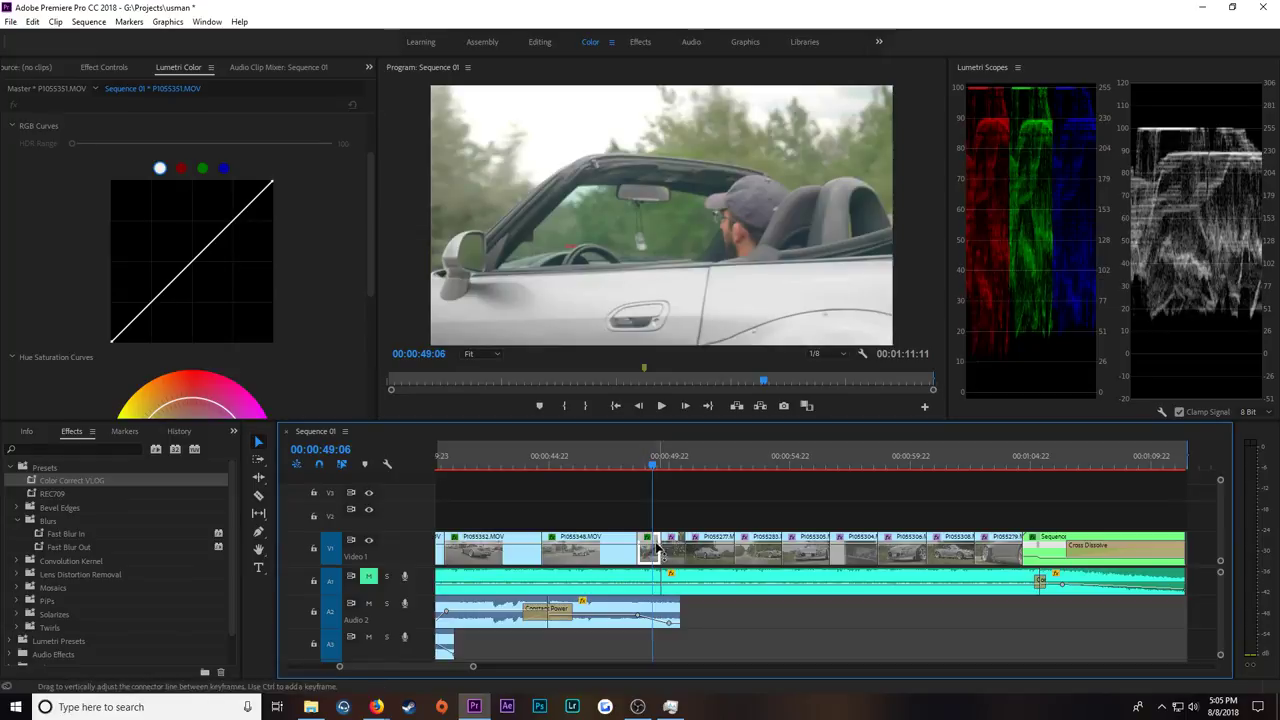
pyautogui.moveTo(655, 468); pyautogui.dragTo(657, 472)
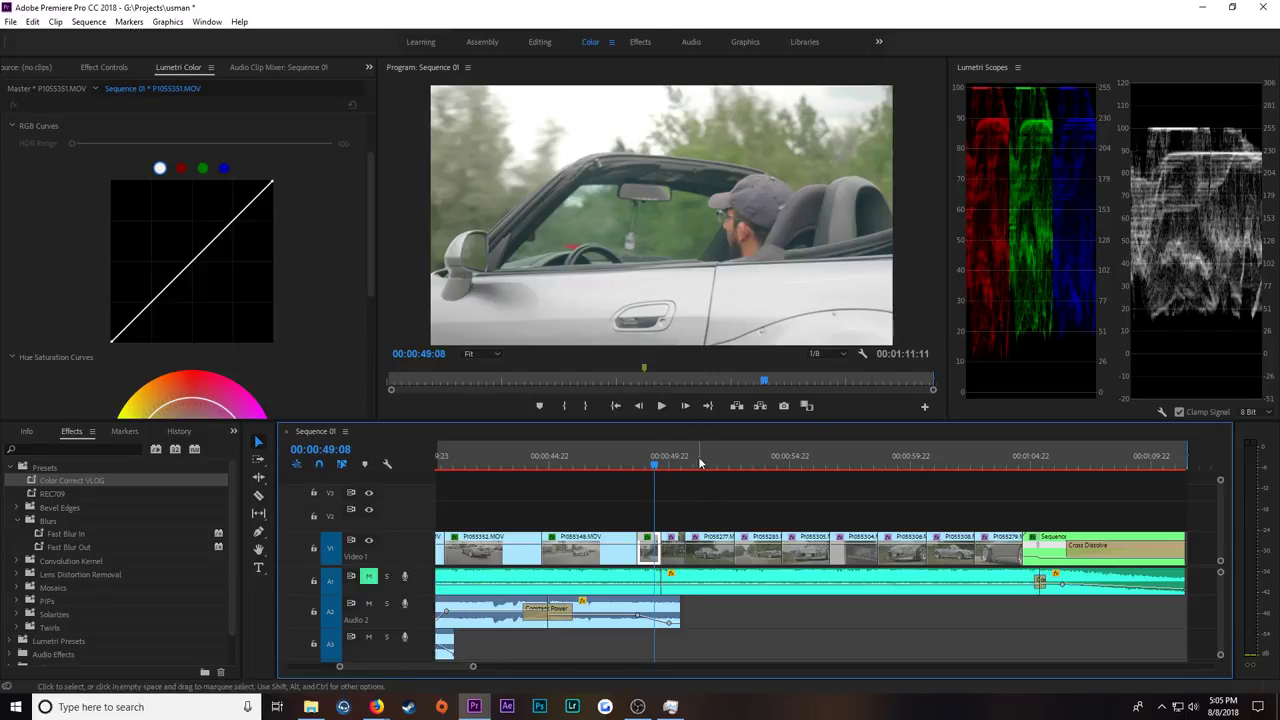
pyautogui.click(278, 184)
pyautogui.moveTo(278, 184); pyautogui.dragTo(289, 194)
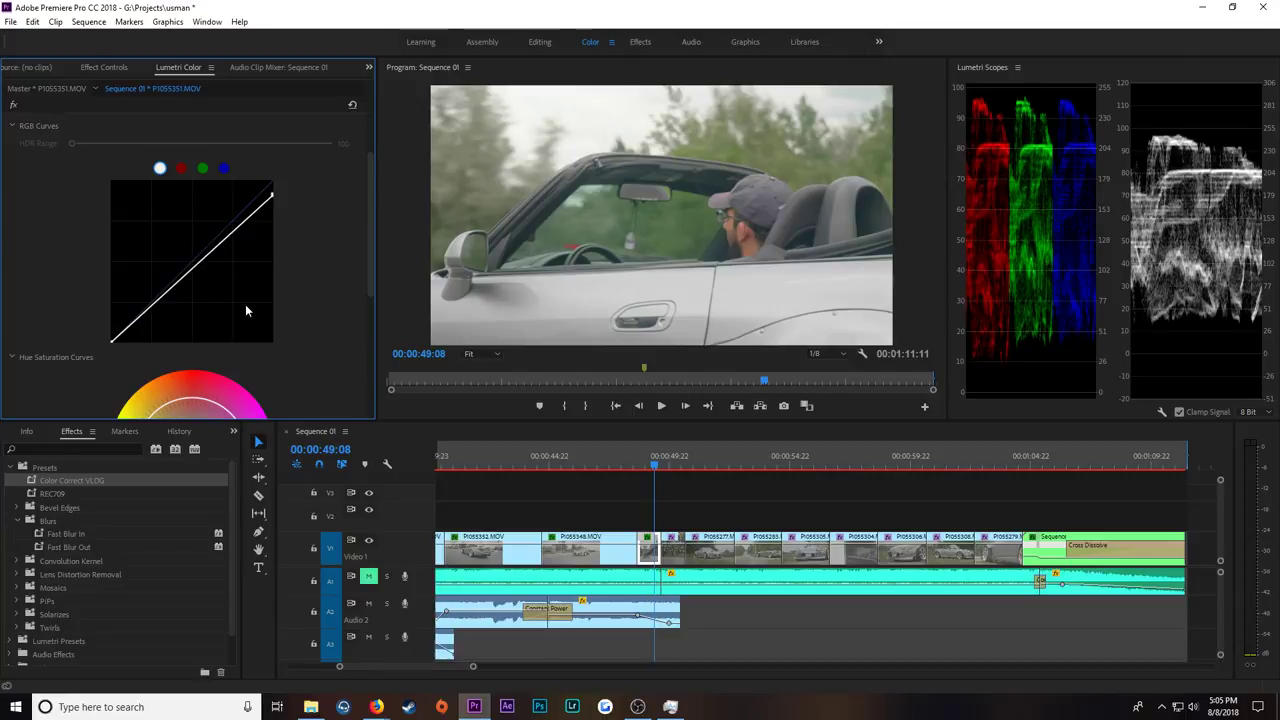
pyautogui.moveTo(114, 345); pyautogui.dragTo(130, 357)
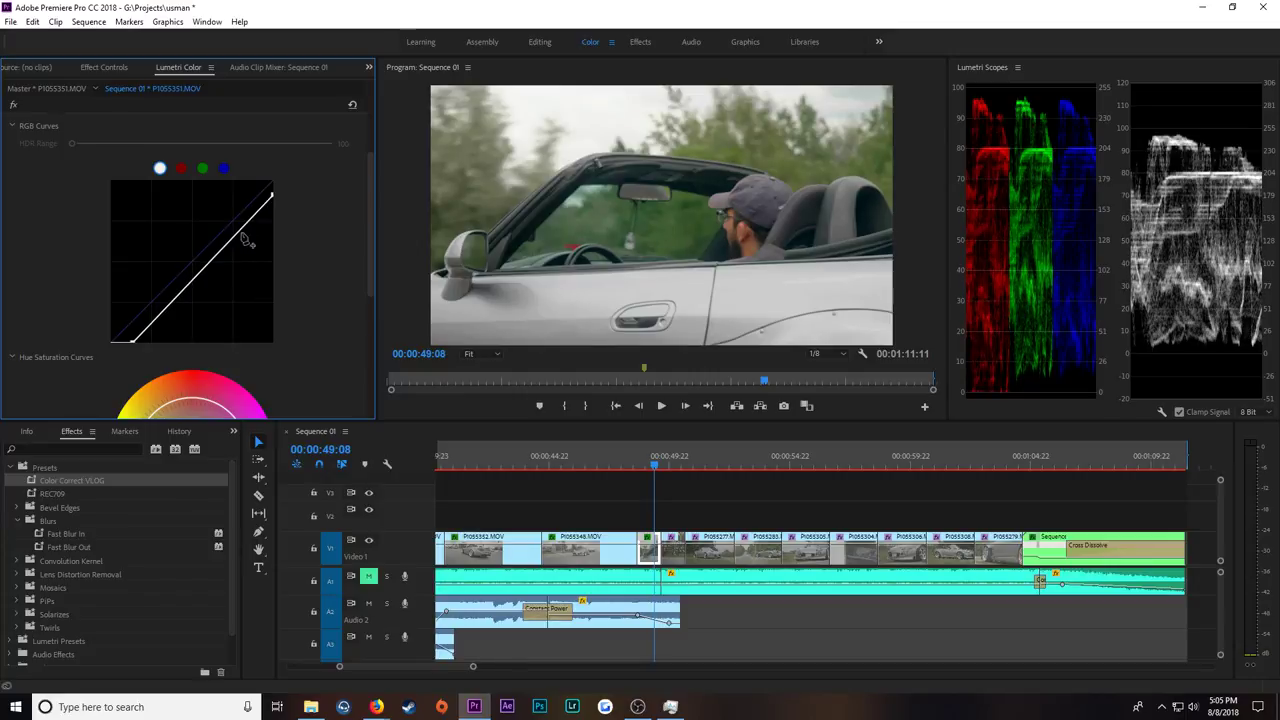
pyautogui.moveTo(251, 230)
pyautogui.mouseDown()
pyautogui.moveTo(246, 216)
pyautogui.moveTo(241, 225)
pyautogui.mouseUp()
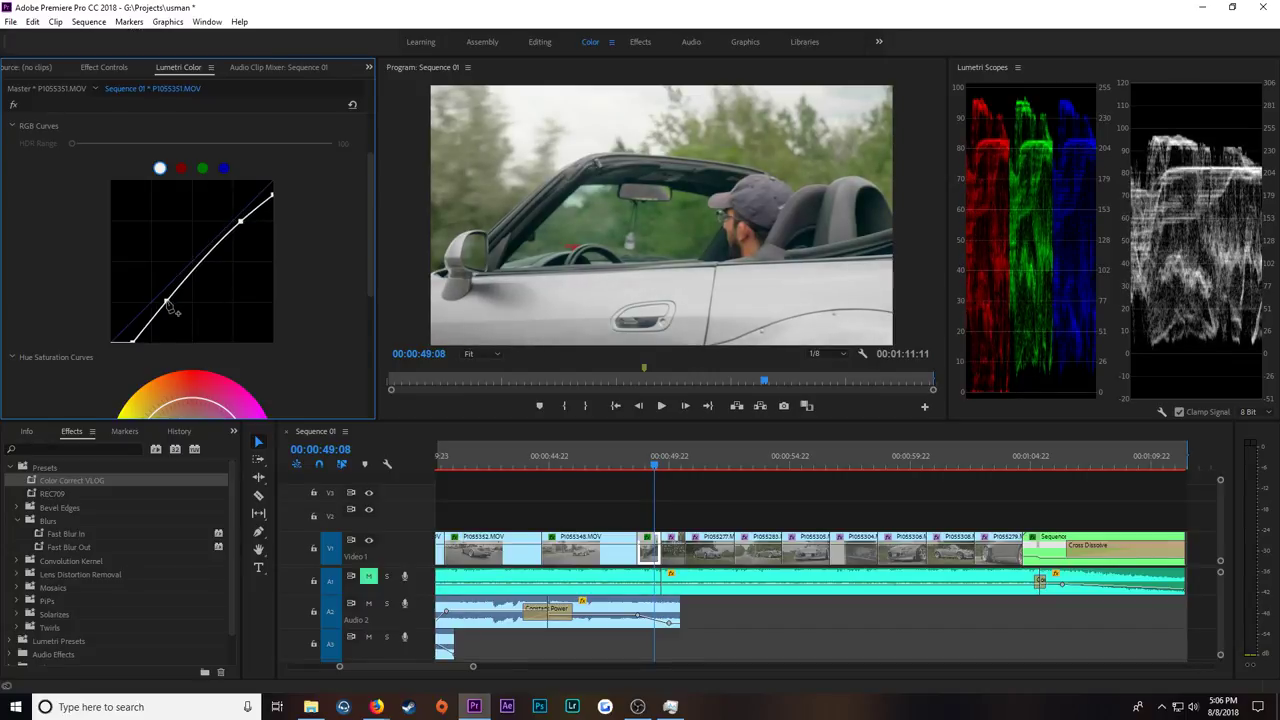
pyautogui.moveTo(172, 310); pyautogui.dragTo(171, 306)
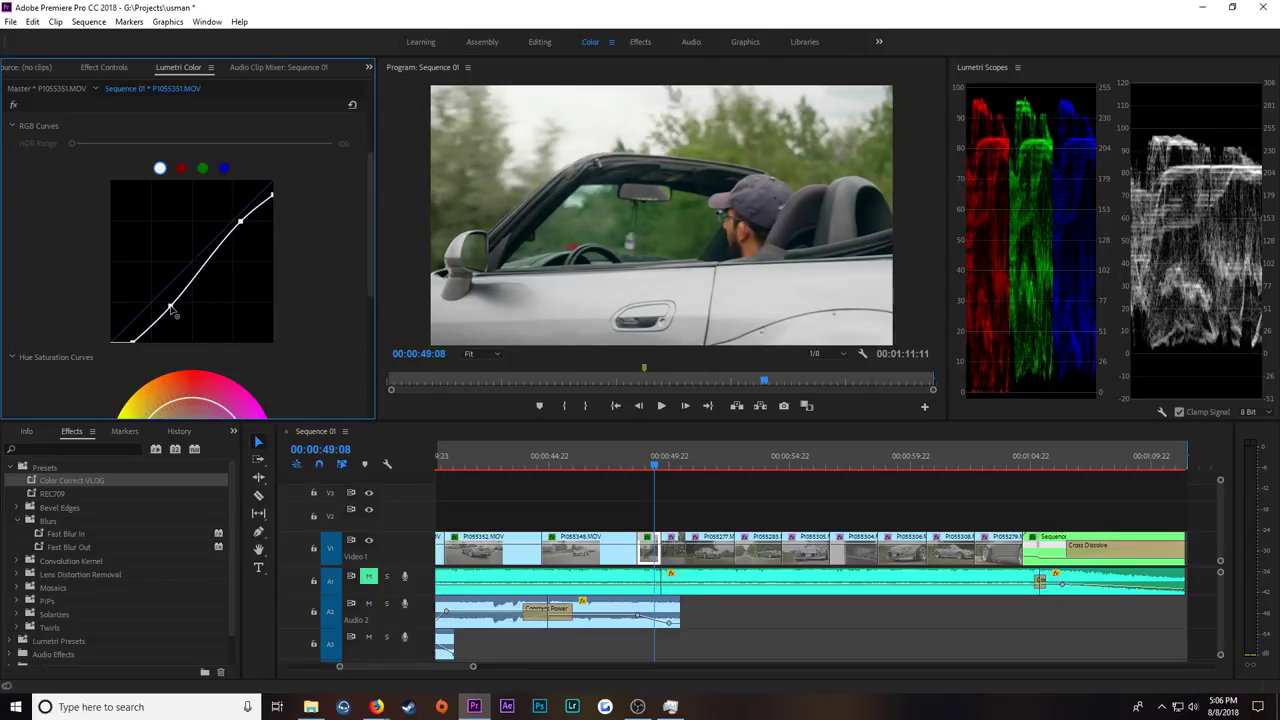
# Step: Shape the P1055276.MOV clip's white curve with a slightly lowered white endpoint, inward-shifted black endpoint, highlight point and lowered shadow point
pyautogui.click(673, 463)
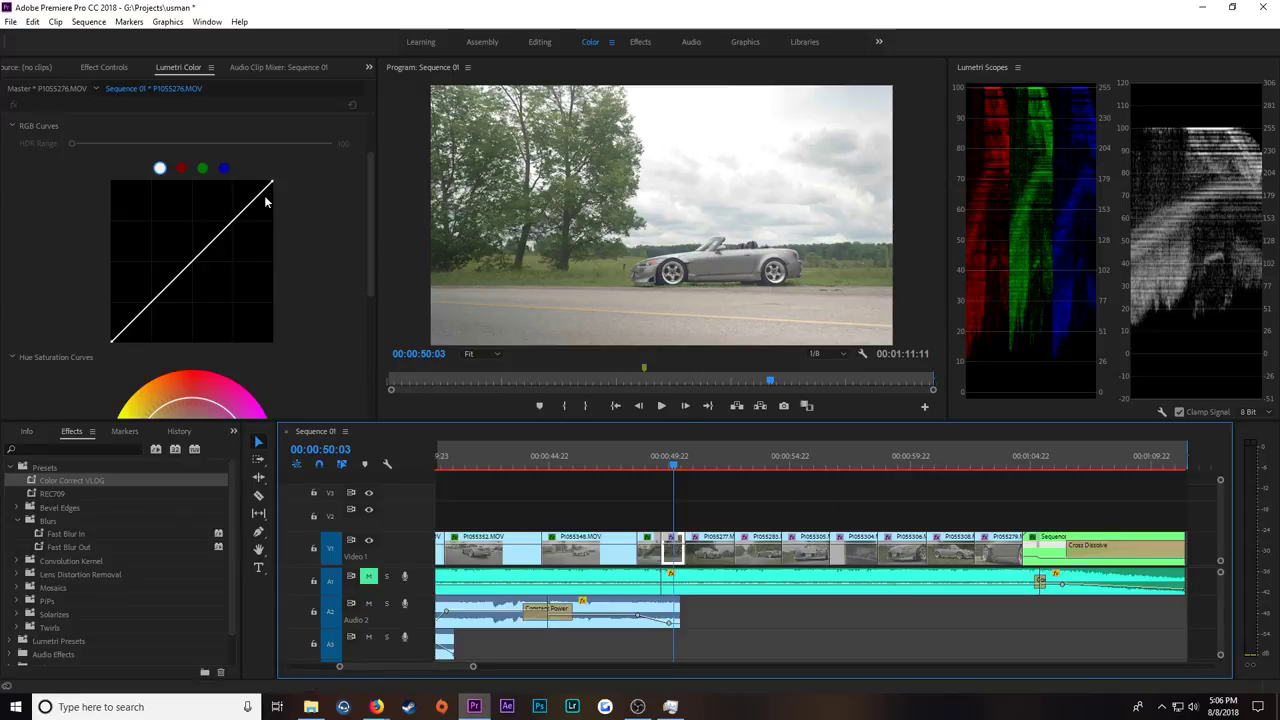
pyautogui.moveTo(275, 185); pyautogui.dragTo(284, 190)
pyautogui.moveTo(114, 346); pyautogui.dragTo(127, 361)
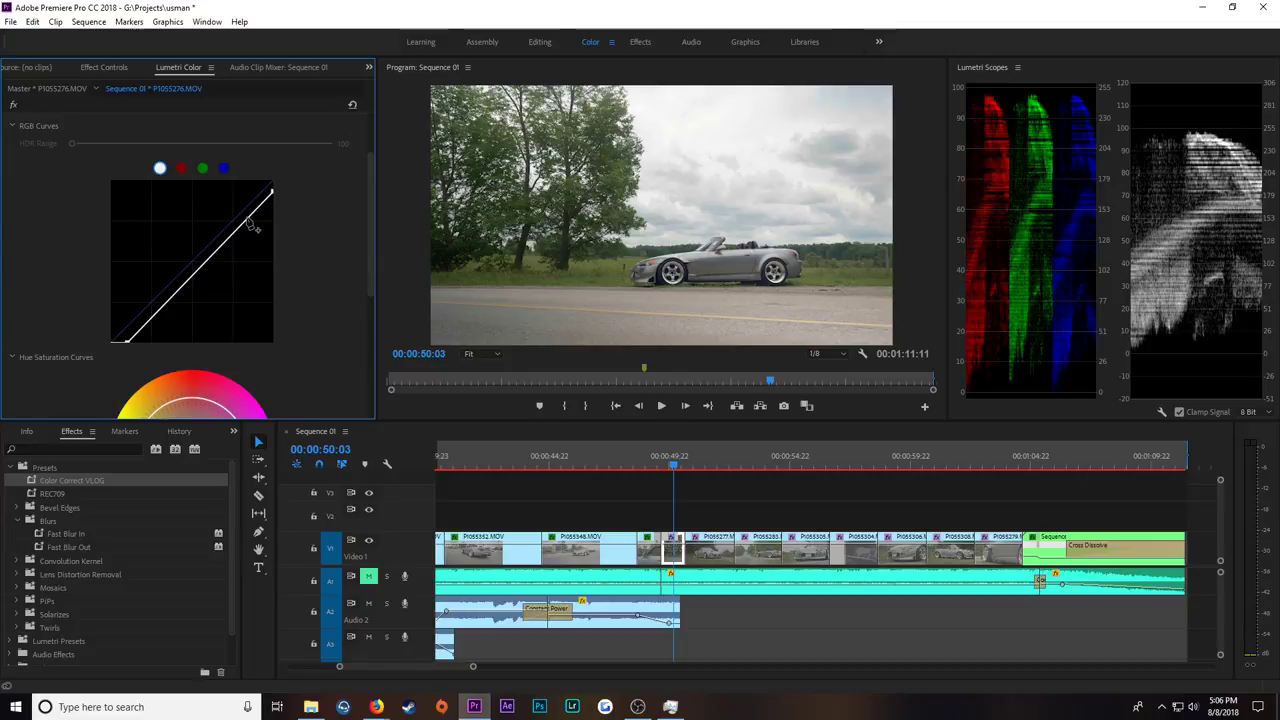
pyautogui.moveTo(251, 223); pyautogui.dragTo(246, 216)
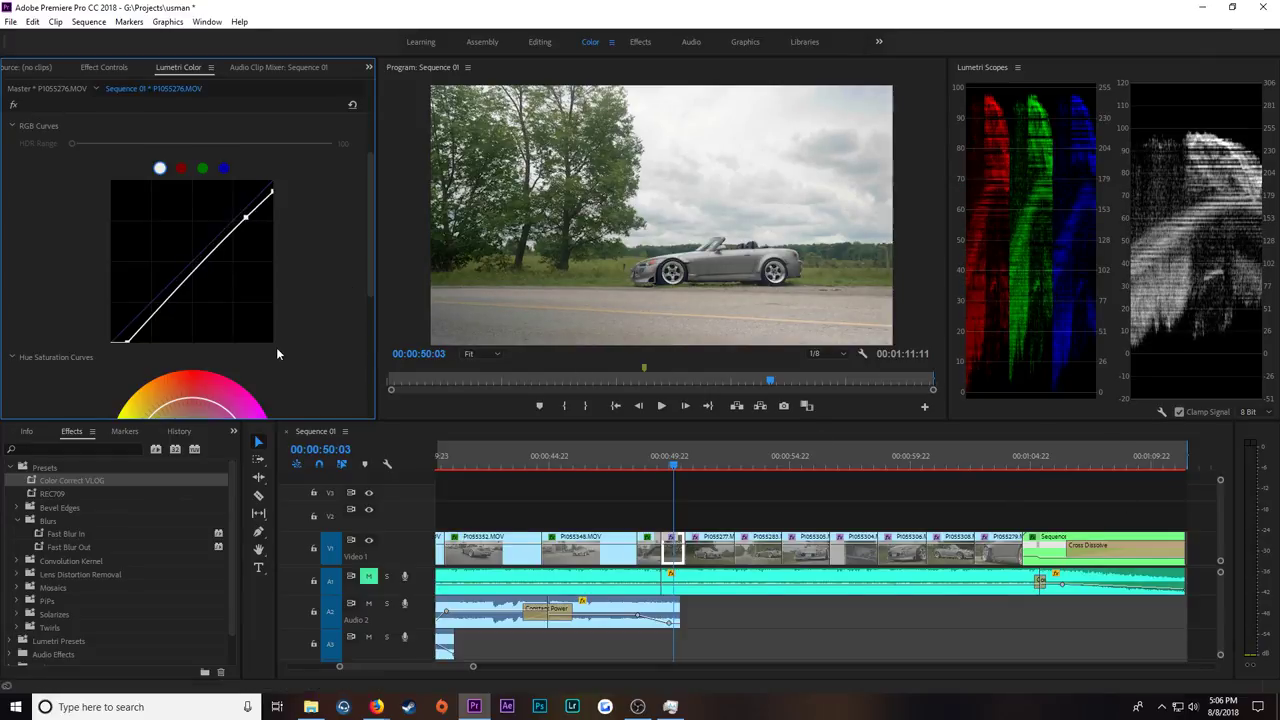
pyautogui.moveTo(163, 300); pyautogui.dragTo(171, 314)
pyautogui.moveTo(245, 217); pyautogui.dragTo(246, 220)
pyautogui.moveTo(170, 316); pyautogui.dragTo(167, 314)
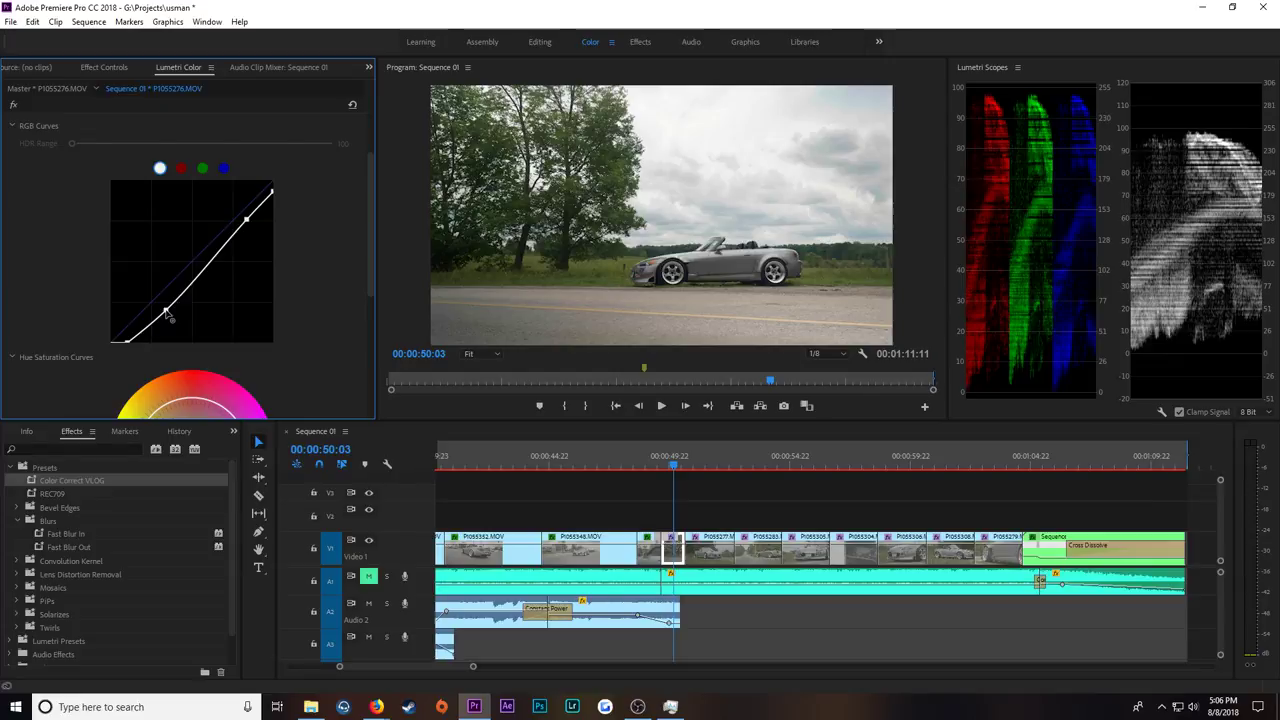
pyautogui.moveTo(167, 314); pyautogui.dragTo(166, 315)
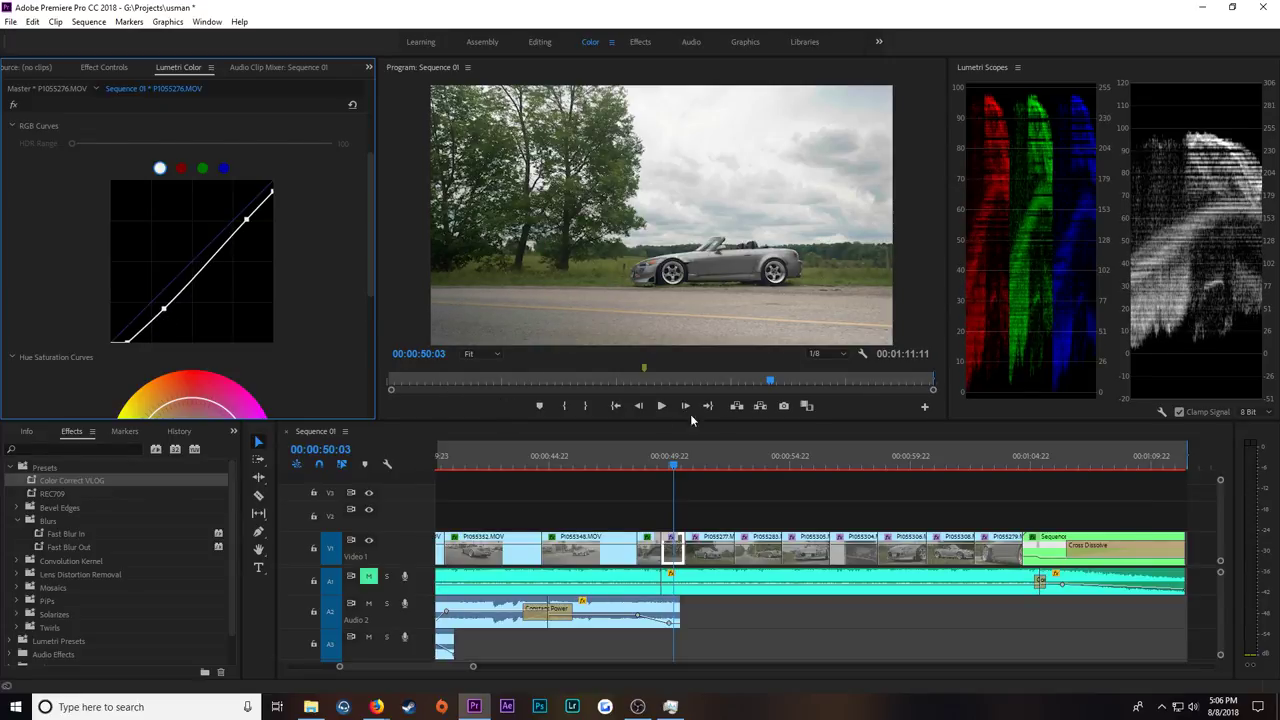
# Step: Shape the P1055277.MOV clip's white curve with a slightly lowered white endpoint, inward-shifted black endpoint, and lowered highlight and shadow points
pyautogui.click(704, 467)
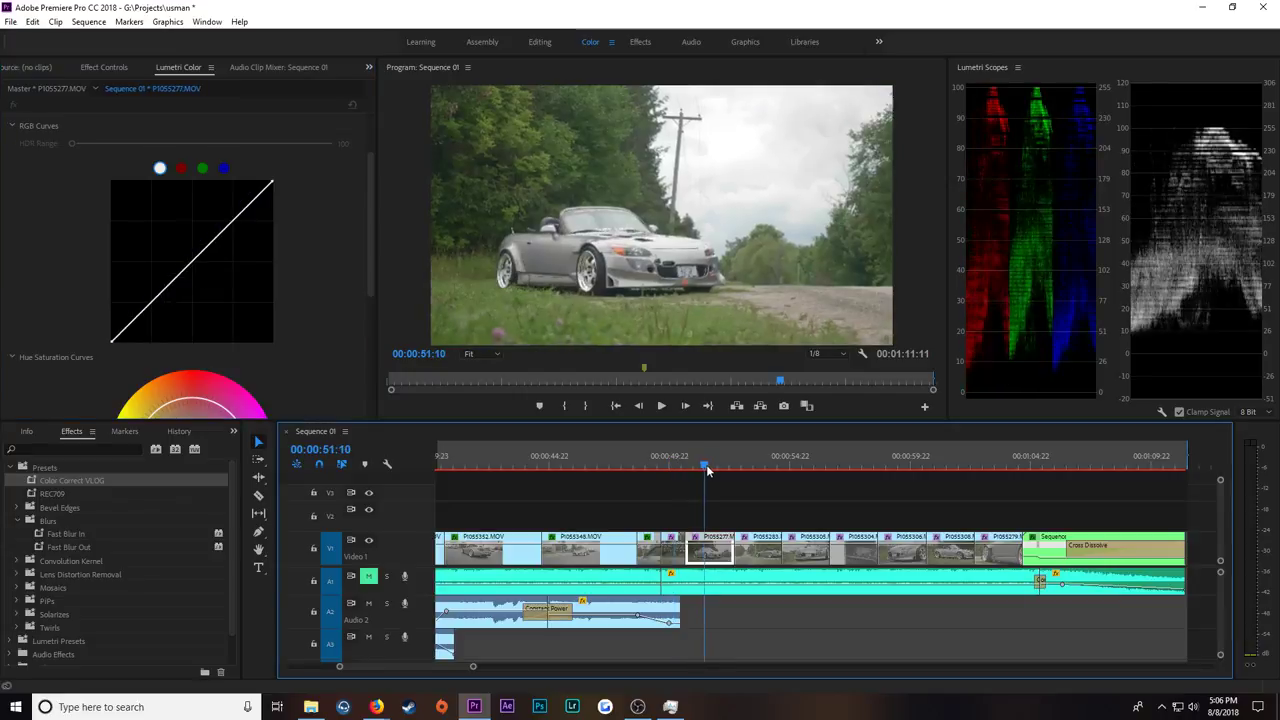
pyautogui.moveTo(268, 186); pyautogui.dragTo(271, 188)
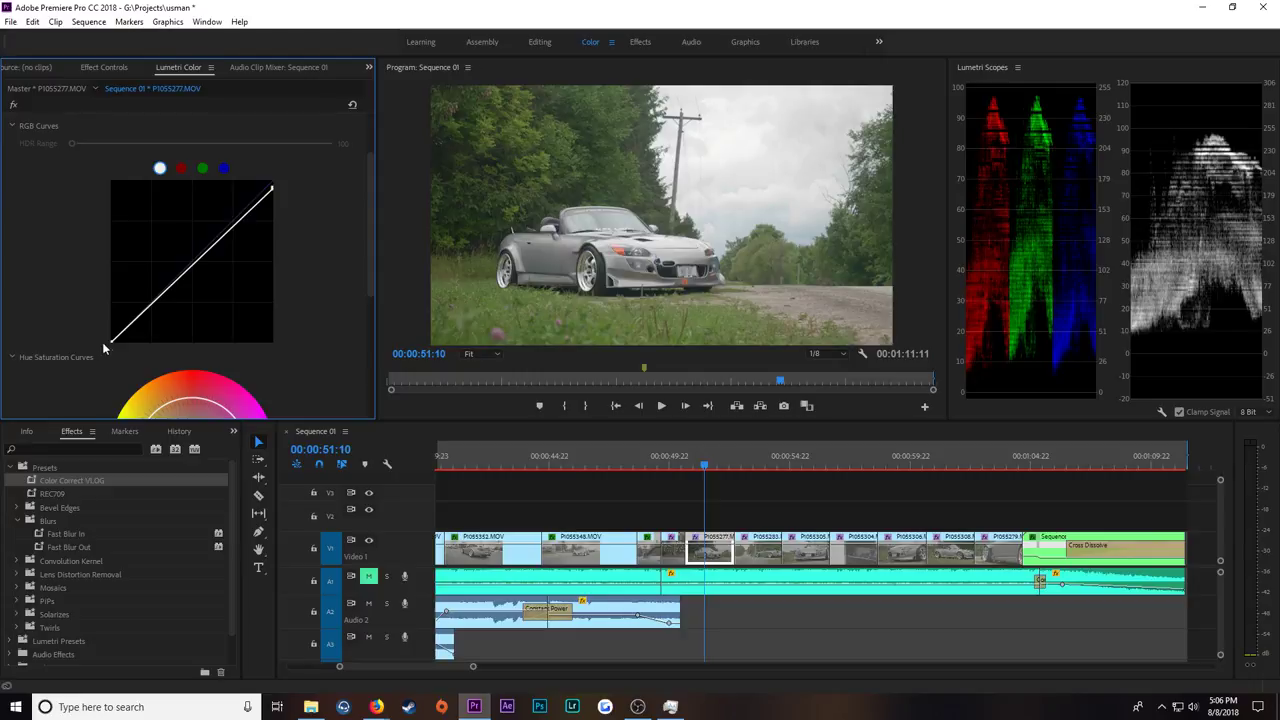
pyautogui.moveTo(111, 342); pyautogui.dragTo(124, 352)
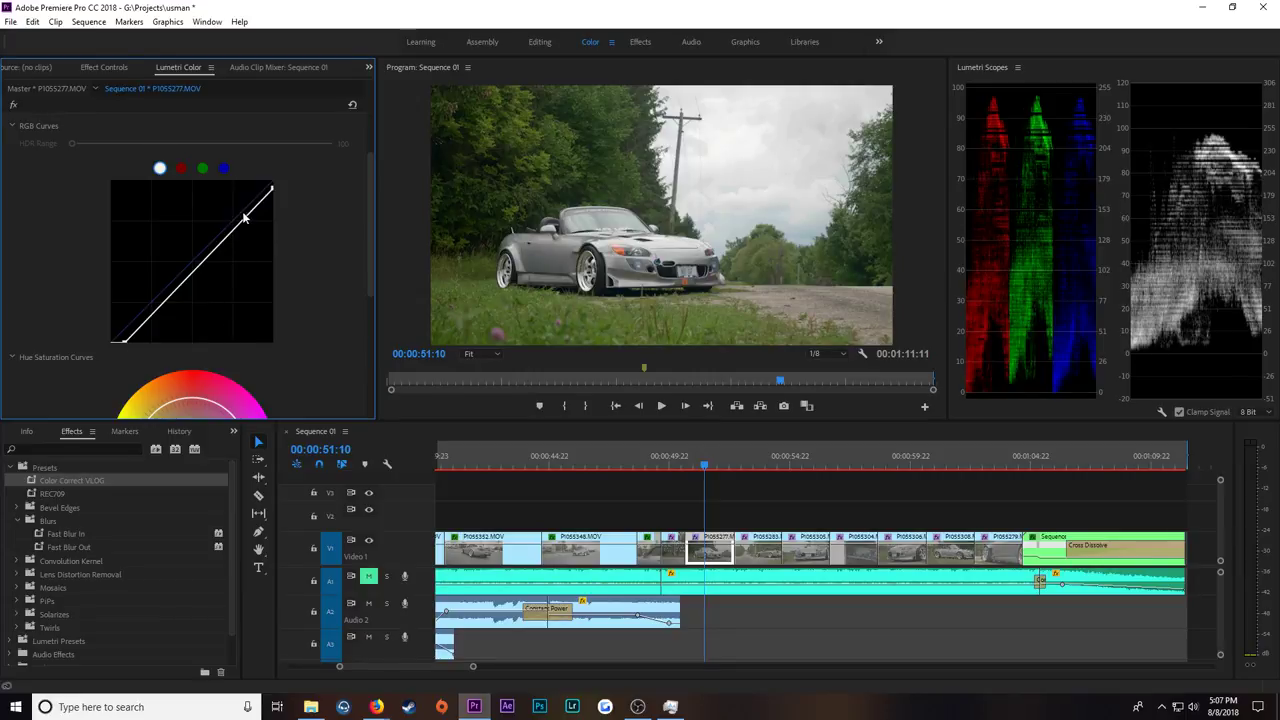
pyautogui.moveTo(241, 222); pyautogui.dragTo(244, 228)
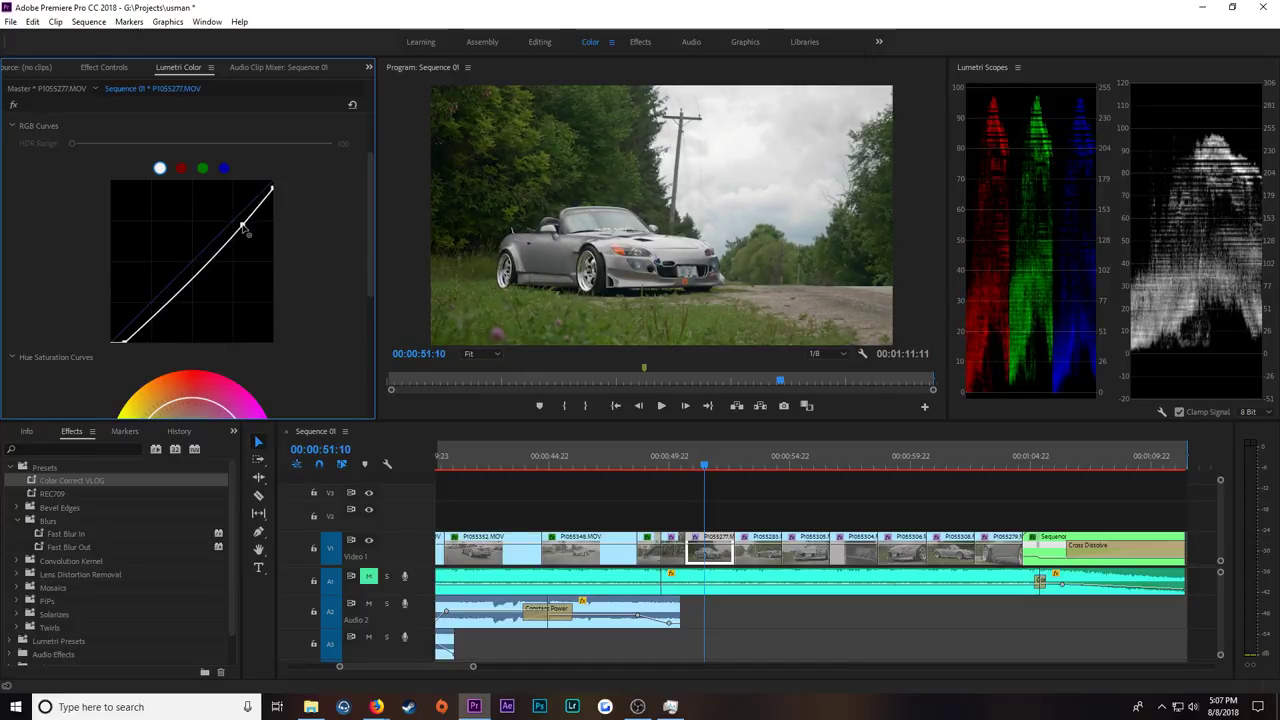
pyautogui.moveTo(175, 300); pyautogui.dragTo(176, 302)
pyautogui.moveTo(244, 230); pyautogui.dragTo(240, 229)
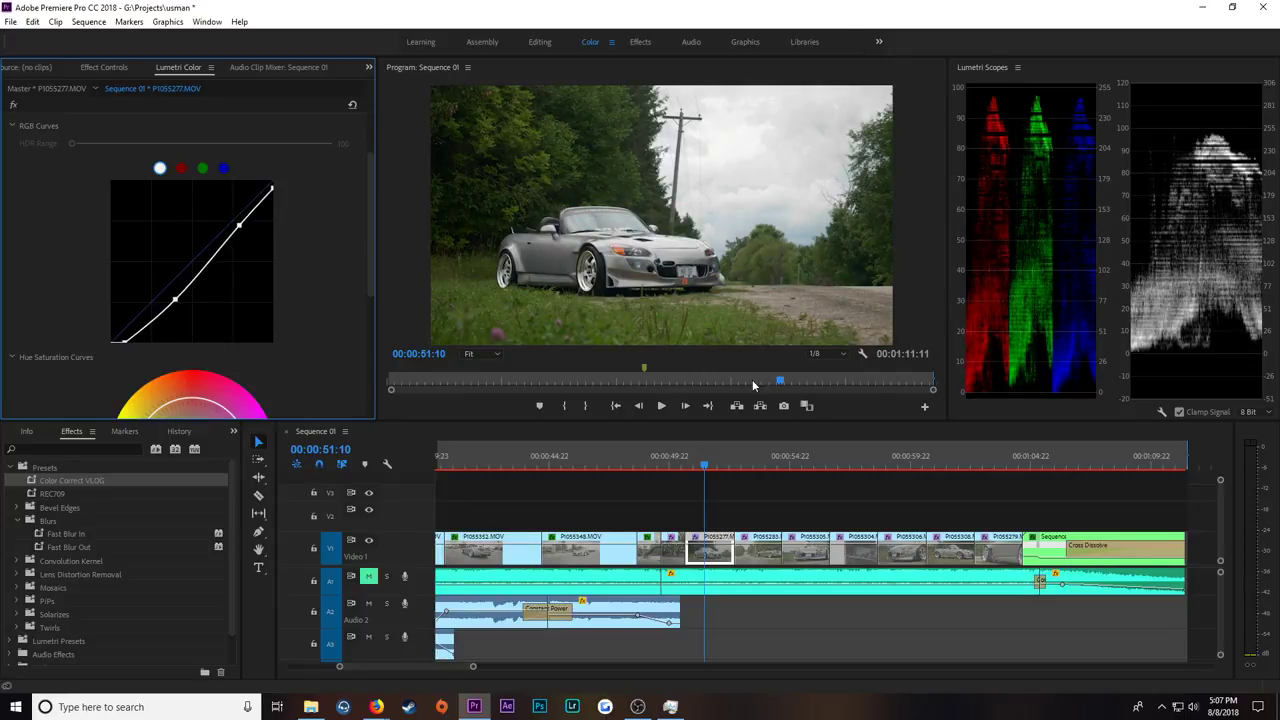
# Step: Toggle the P1055277.MOV clip's Lumetri Color effect off and on to compare the ungraded and graded image
pyautogui.click(766, 463)
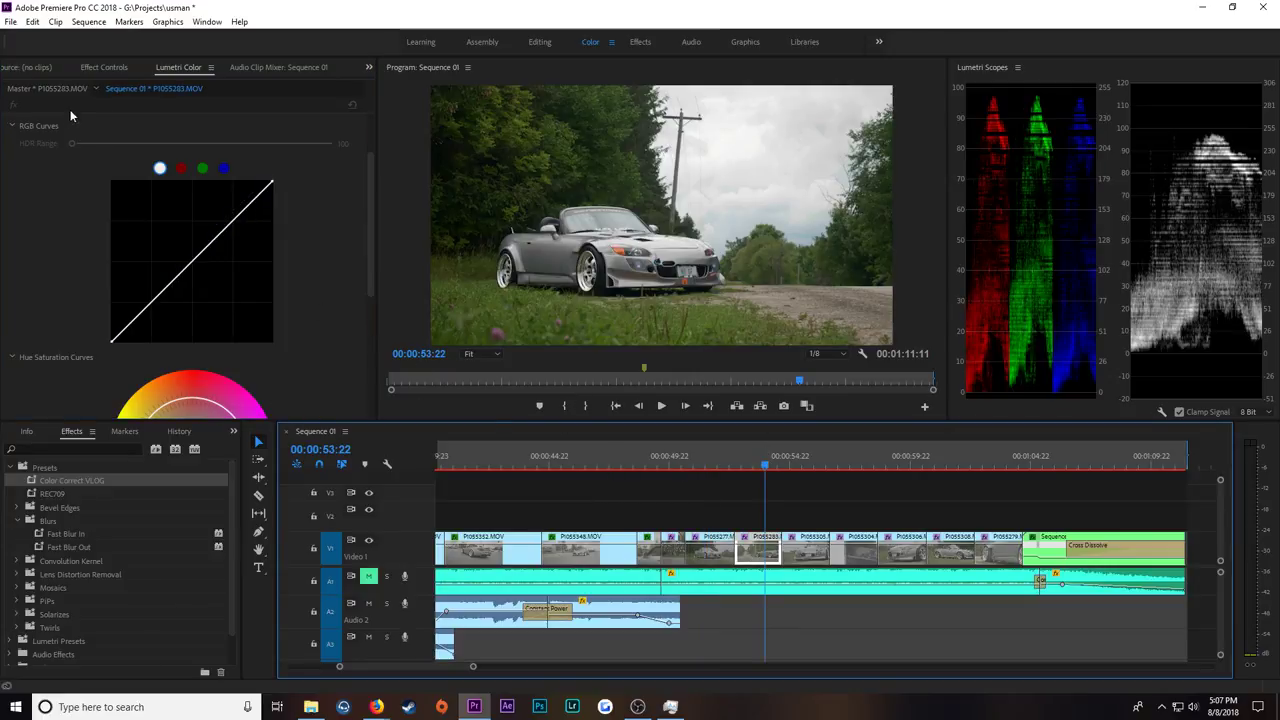
pyautogui.click(706, 463)
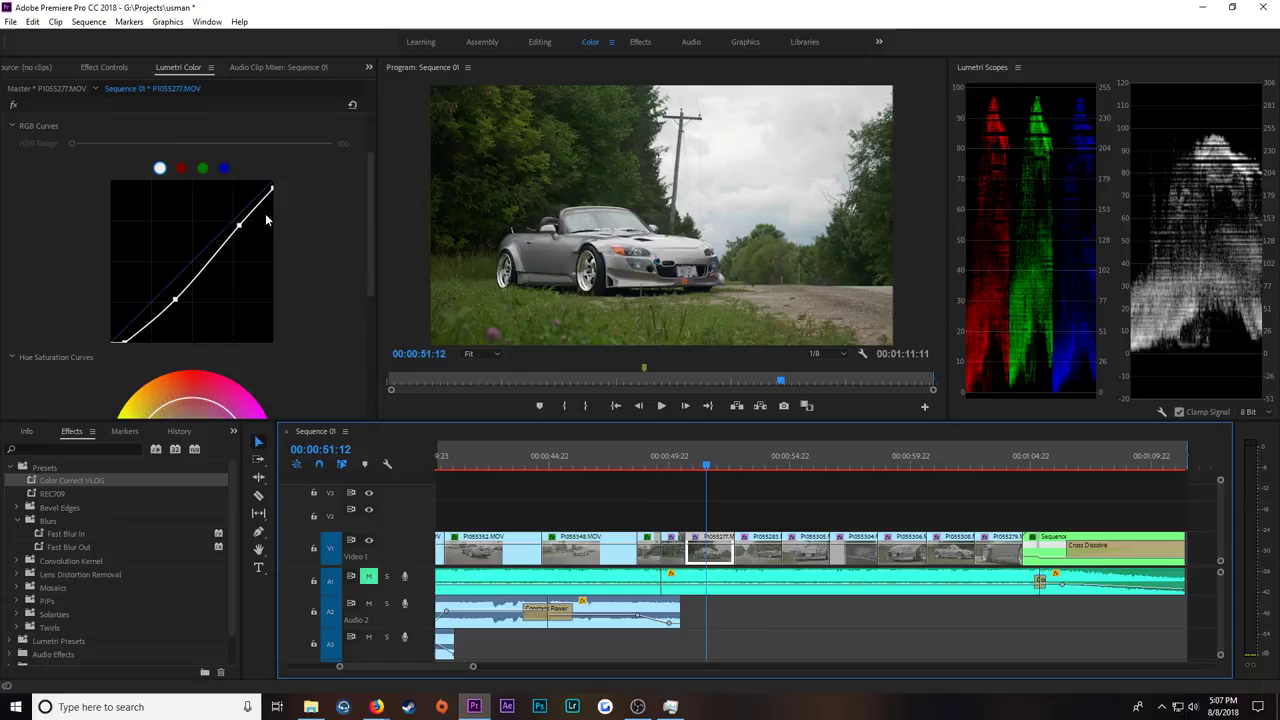
pyautogui.click(106, 67)
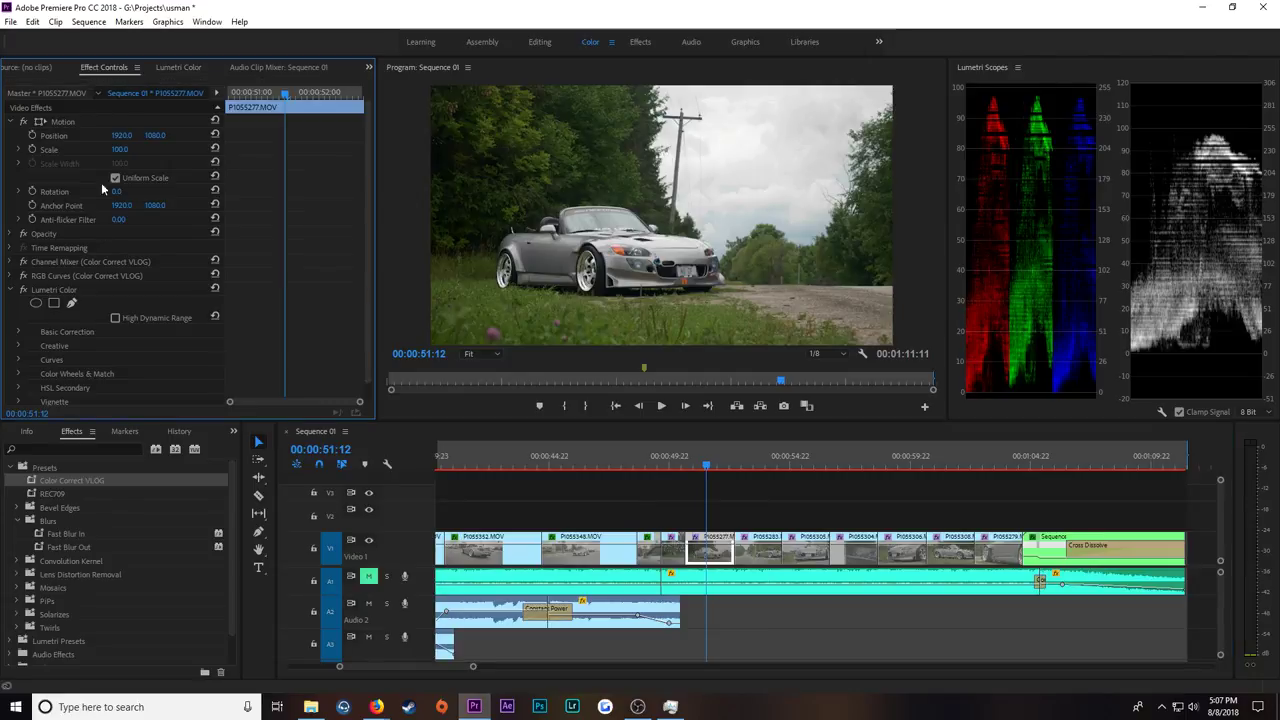
pyautogui.click(24, 290)
pyautogui.click(24, 290)
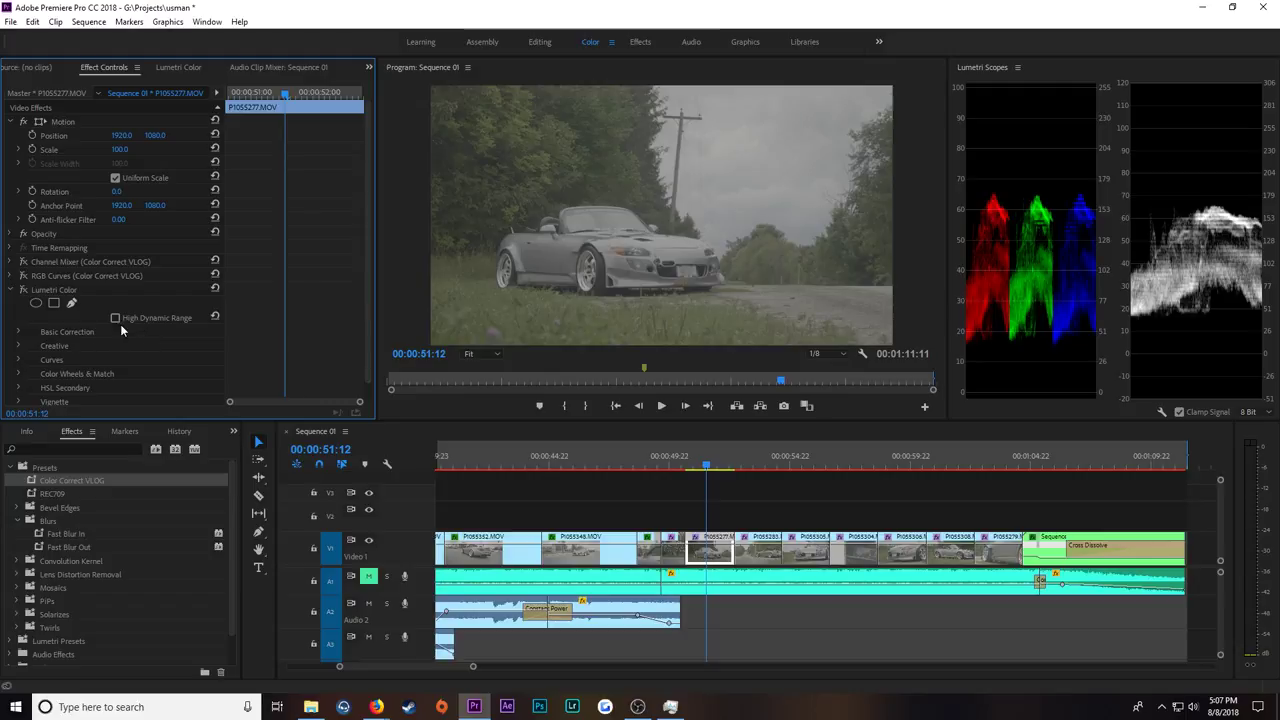
pyautogui.click(24, 290)
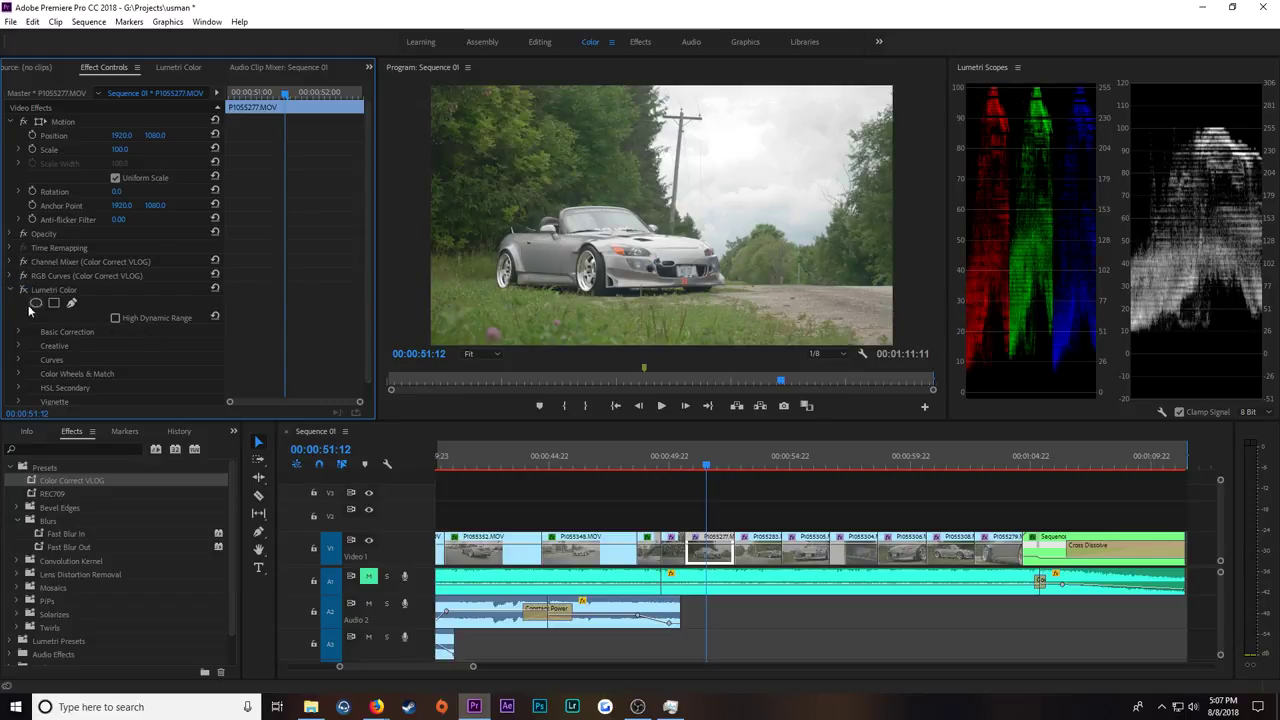
# Step: Shape the P1055283.MOV clip's white curve with a lowered white endpoint, inward-shifted black endpoint, and lowered highlight and shadow points
pyautogui.click(747, 462)
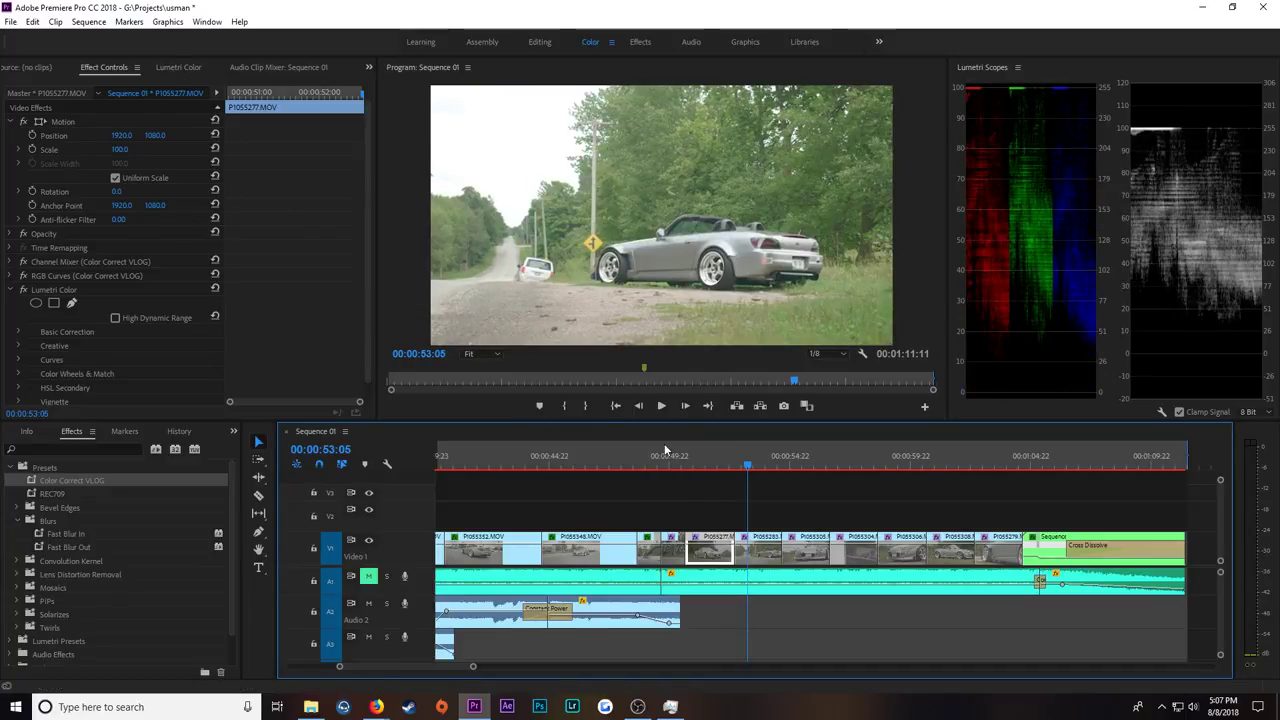
pyautogui.click(755, 550)
pyautogui.click(178, 67)
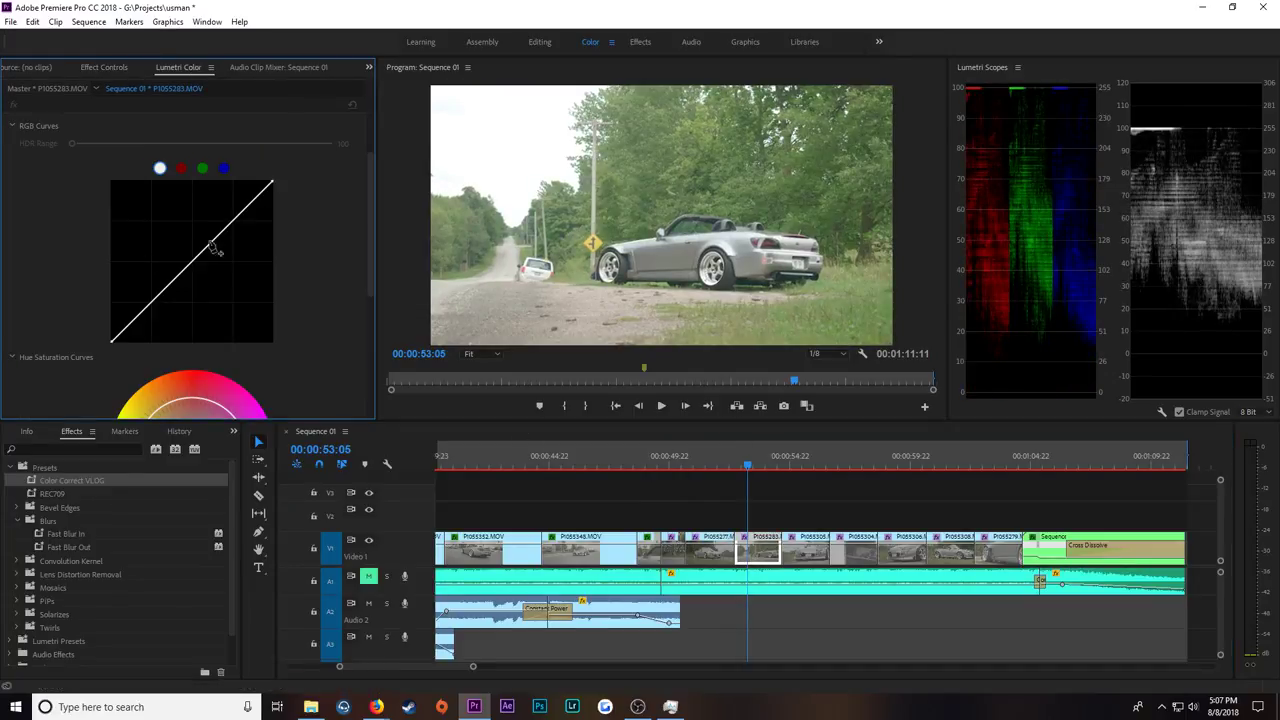
pyautogui.moveTo(274, 184); pyautogui.dragTo(282, 201)
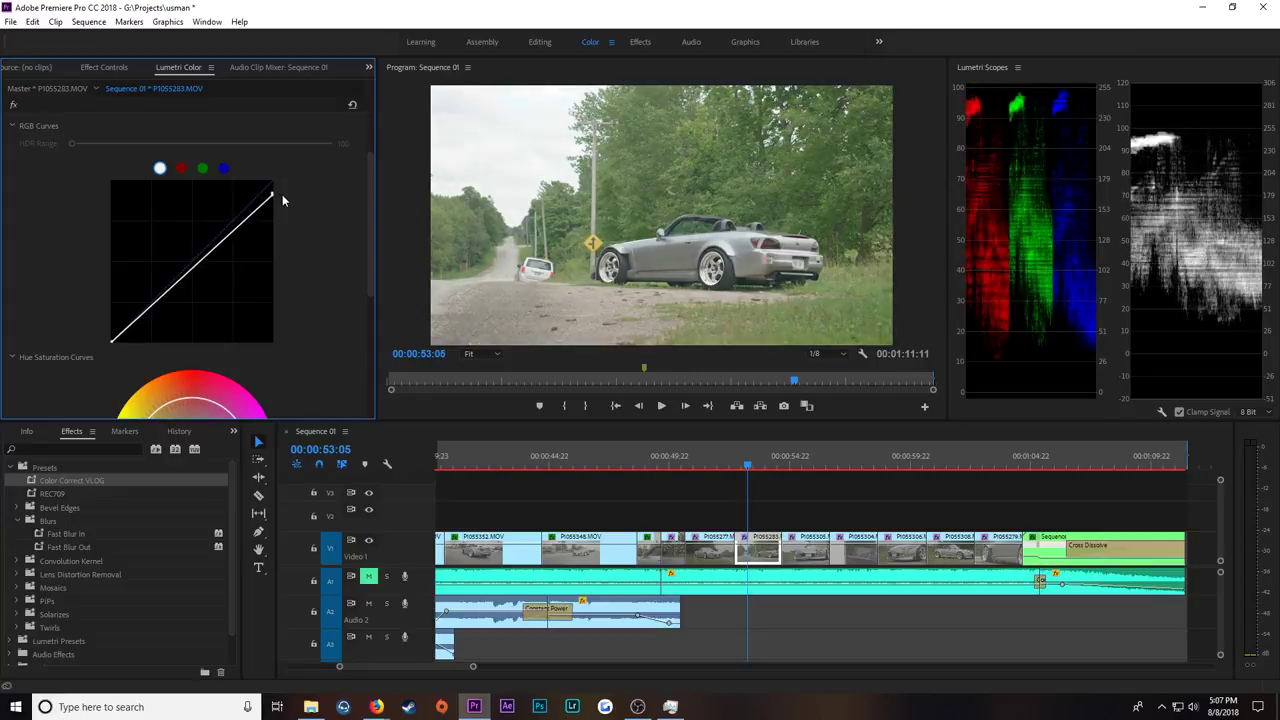
pyautogui.moveTo(115, 344); pyautogui.dragTo(135, 358)
pyautogui.moveTo(256, 214); pyautogui.dragTo(252, 228)
pyautogui.moveTo(187, 310); pyautogui.dragTo(179, 306)
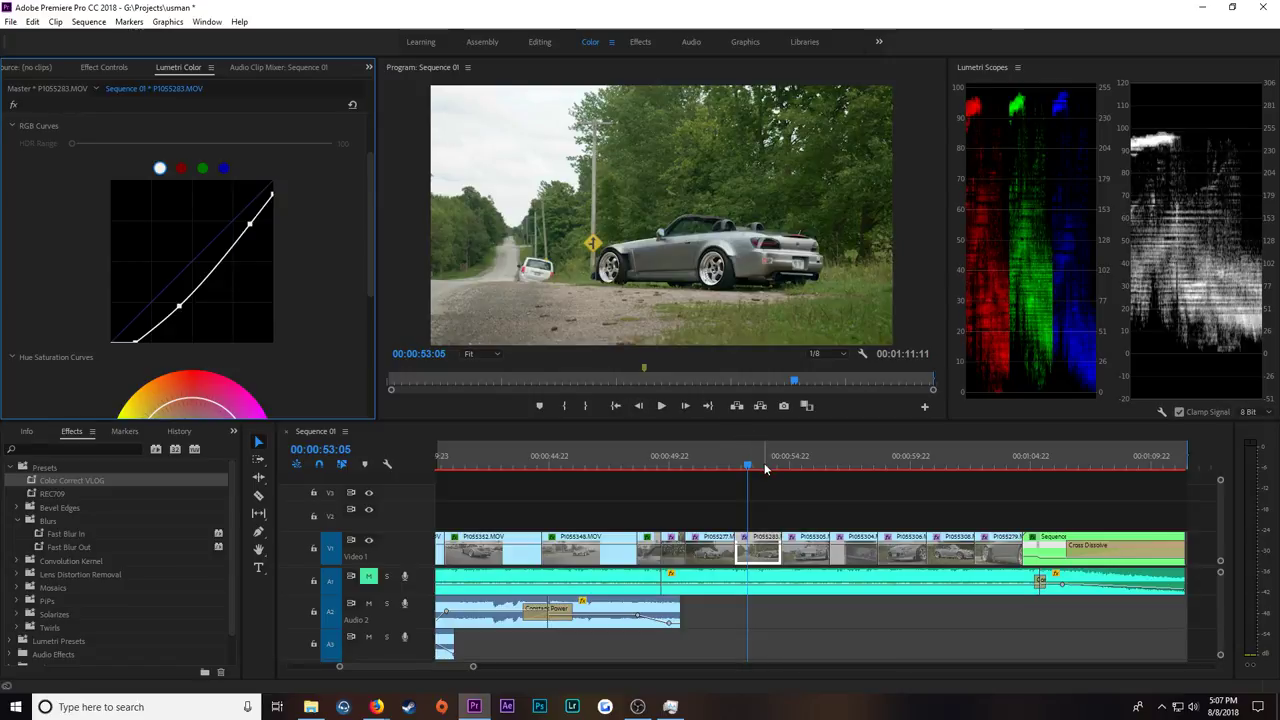
# Step: Give the P1055305.MOV clip's white curve a clearly lowered white endpoint, inward-shifted black endpoint, highlight point and lowered shadow point
pyautogui.moveTo(762, 468); pyautogui.dragTo(806, 490)
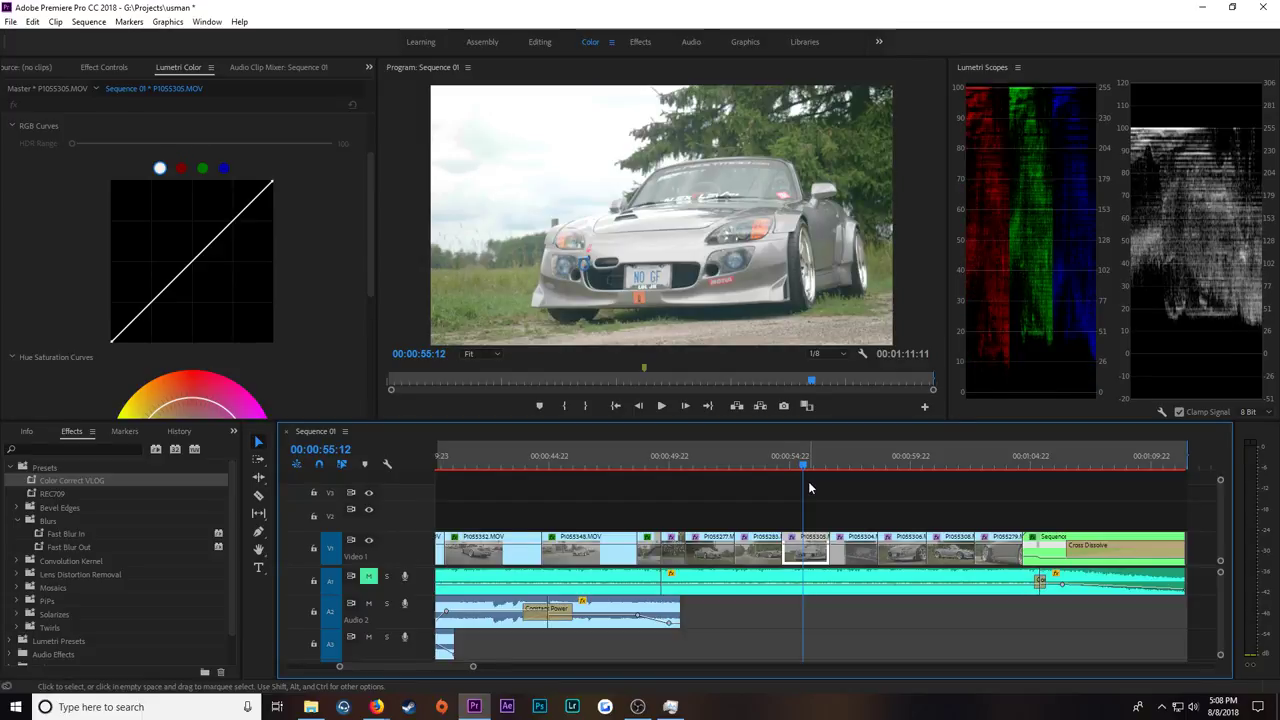
pyautogui.moveTo(272, 186); pyautogui.dragTo(282, 201)
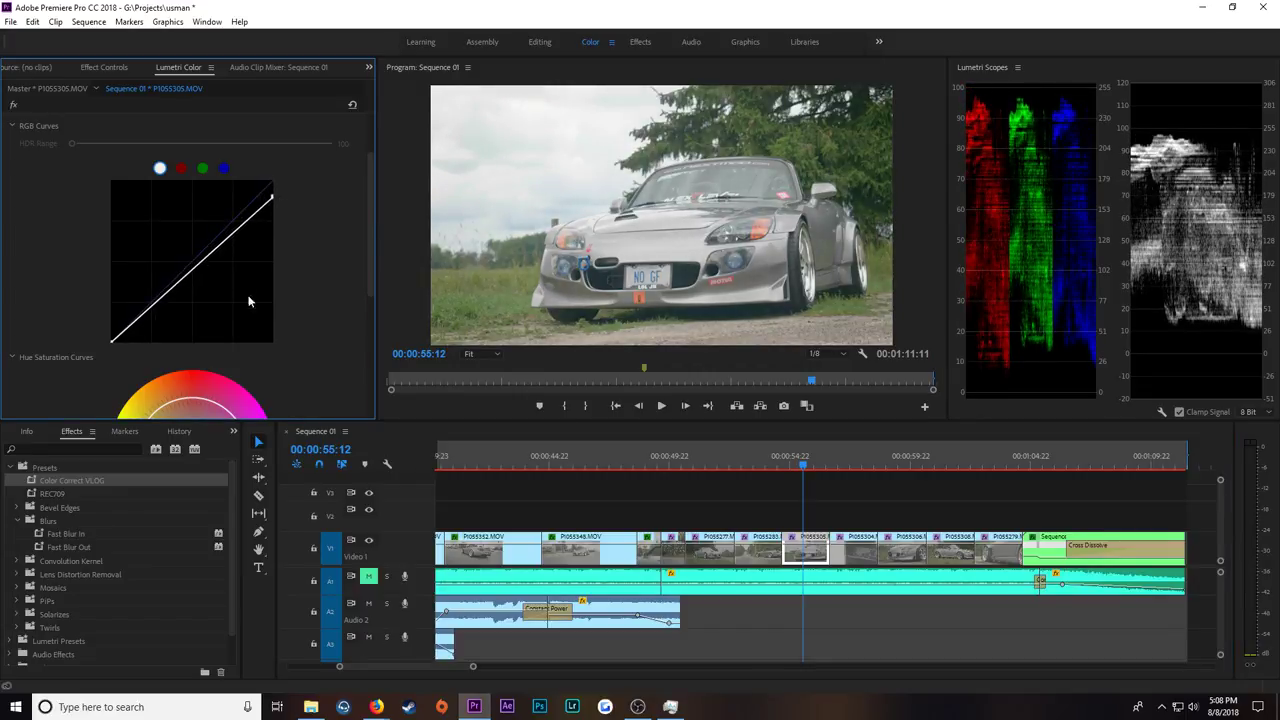
pyautogui.moveTo(114, 342); pyautogui.dragTo(132, 352)
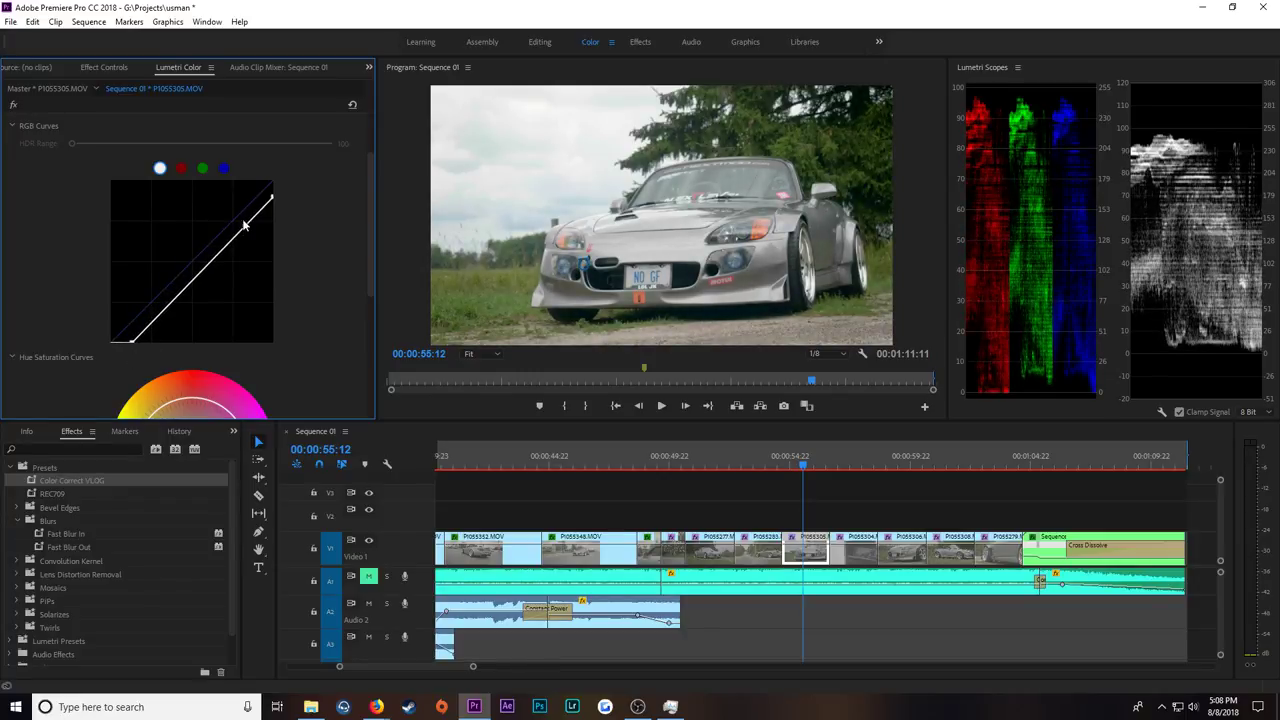
pyautogui.moveTo(272, 198); pyautogui.dragTo(280, 202)
pyautogui.moveTo(243, 243); pyautogui.dragTo(238, 238)
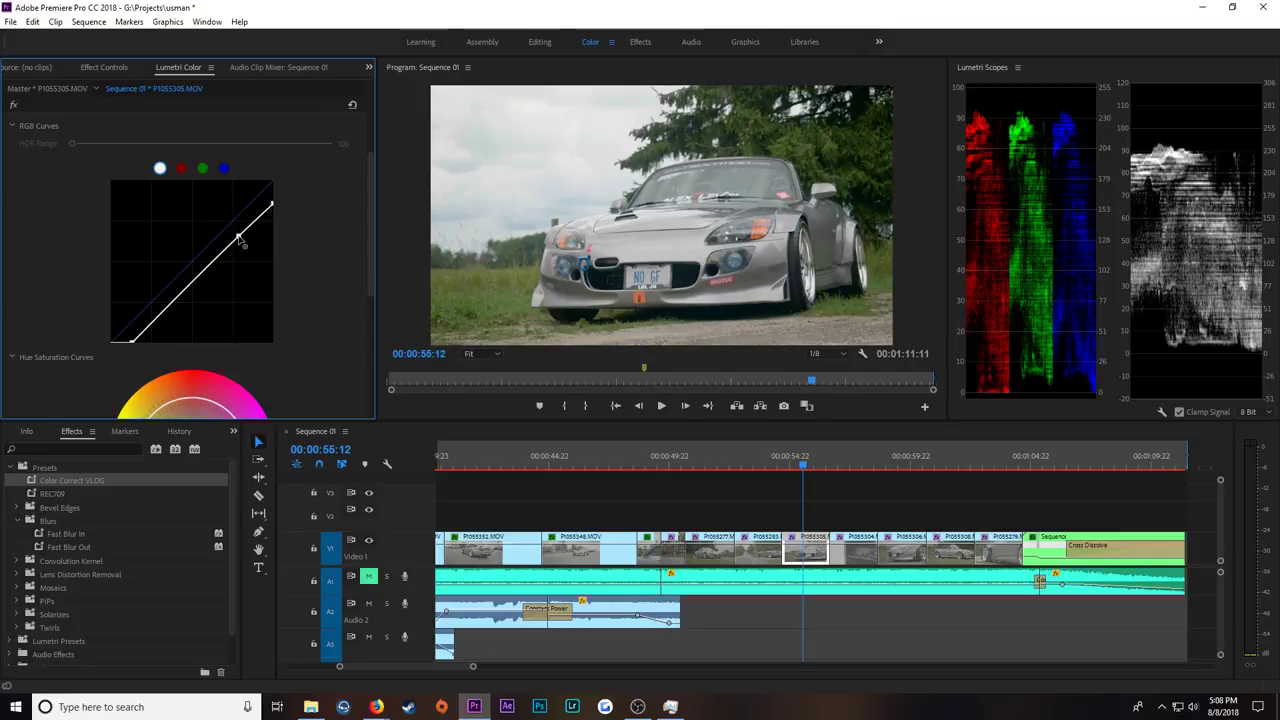
pyautogui.moveTo(181, 292); pyautogui.dragTo(187, 303)
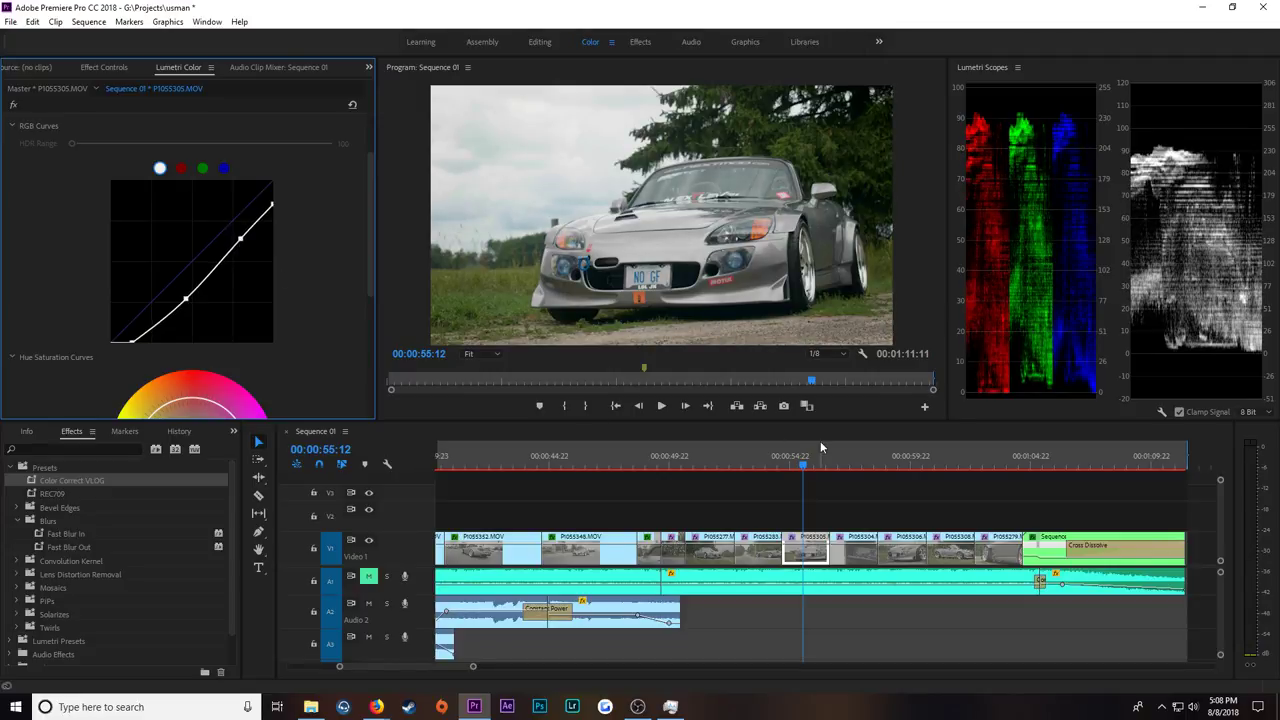
# Step: Shape the P1055304.MOV seat mesh clip's white curve with a strongly lowered white endpoint, inward-shifted black endpoint, highlight point and shadow point
pyautogui.click(859, 467)
pyautogui.moveTo(856, 443); pyautogui.dragTo(860, 474)
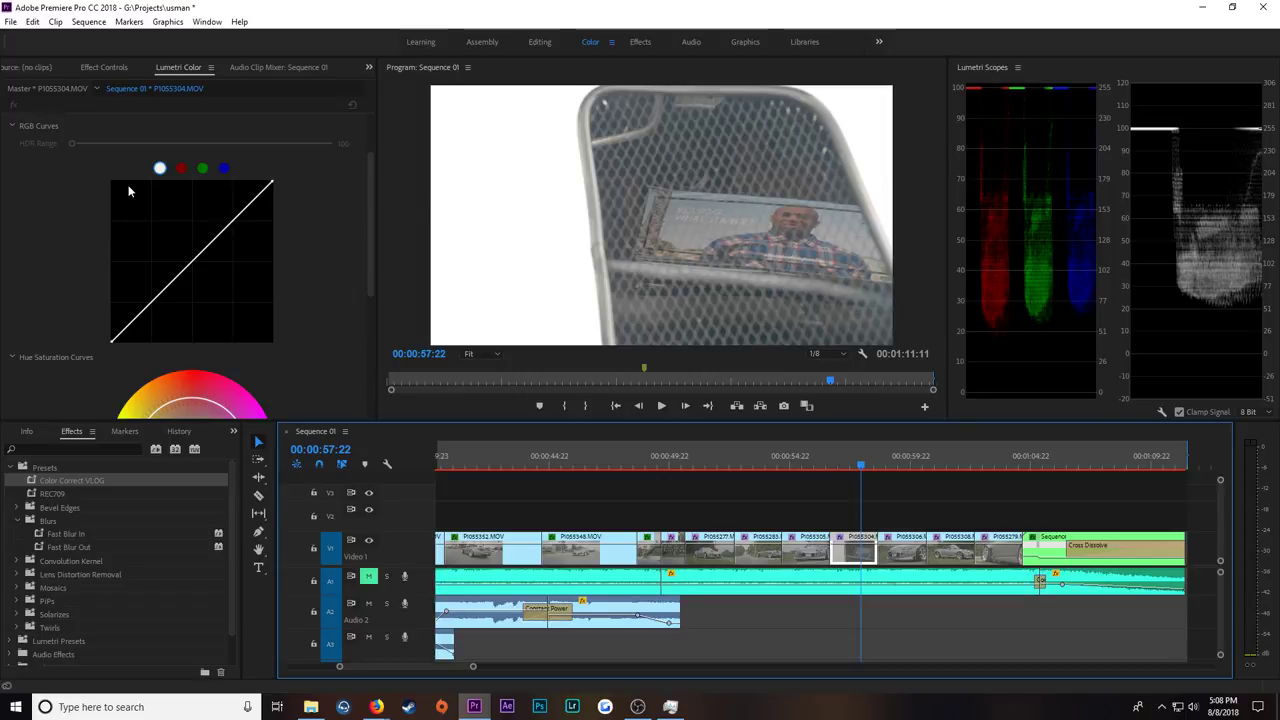
pyautogui.moveTo(271, 184); pyautogui.dragTo(318, 220)
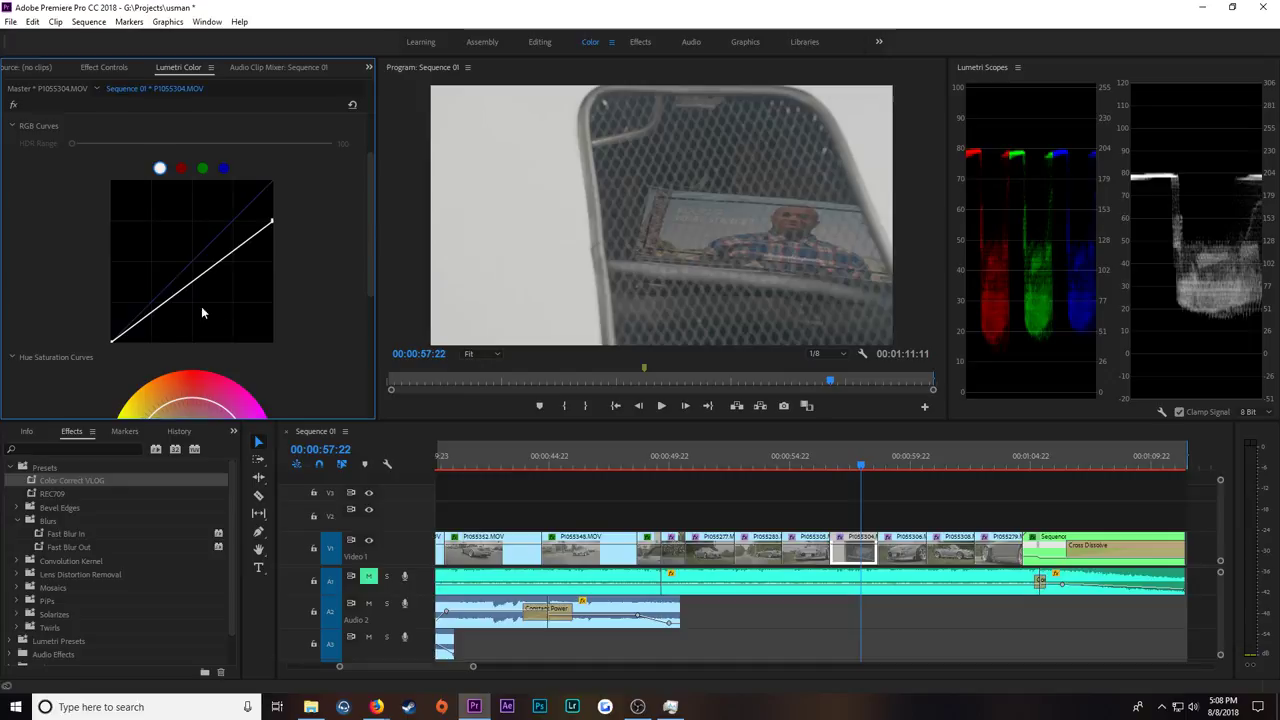
pyautogui.moveTo(115, 346); pyautogui.dragTo(142, 357)
pyautogui.moveTo(271, 222); pyautogui.dragTo(280, 216)
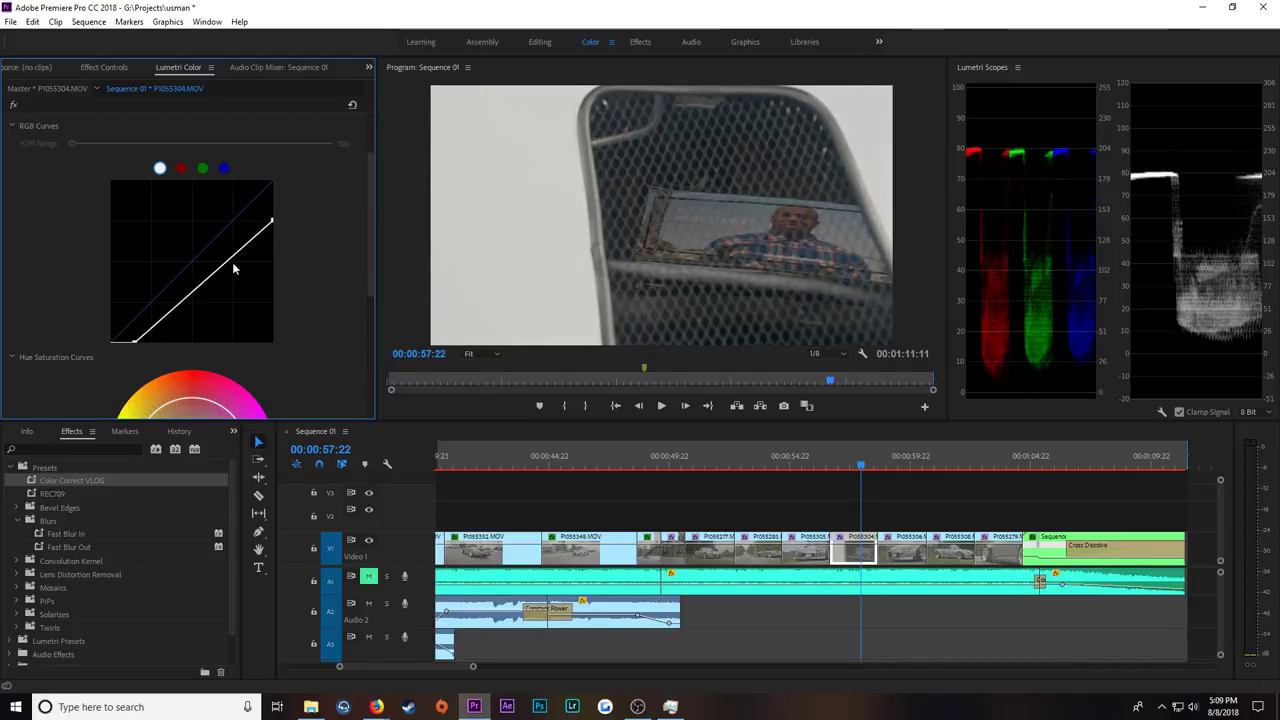
pyautogui.moveTo(228, 272); pyautogui.dragTo(228, 262)
pyautogui.moveTo(165, 318); pyautogui.dragTo(168, 320)
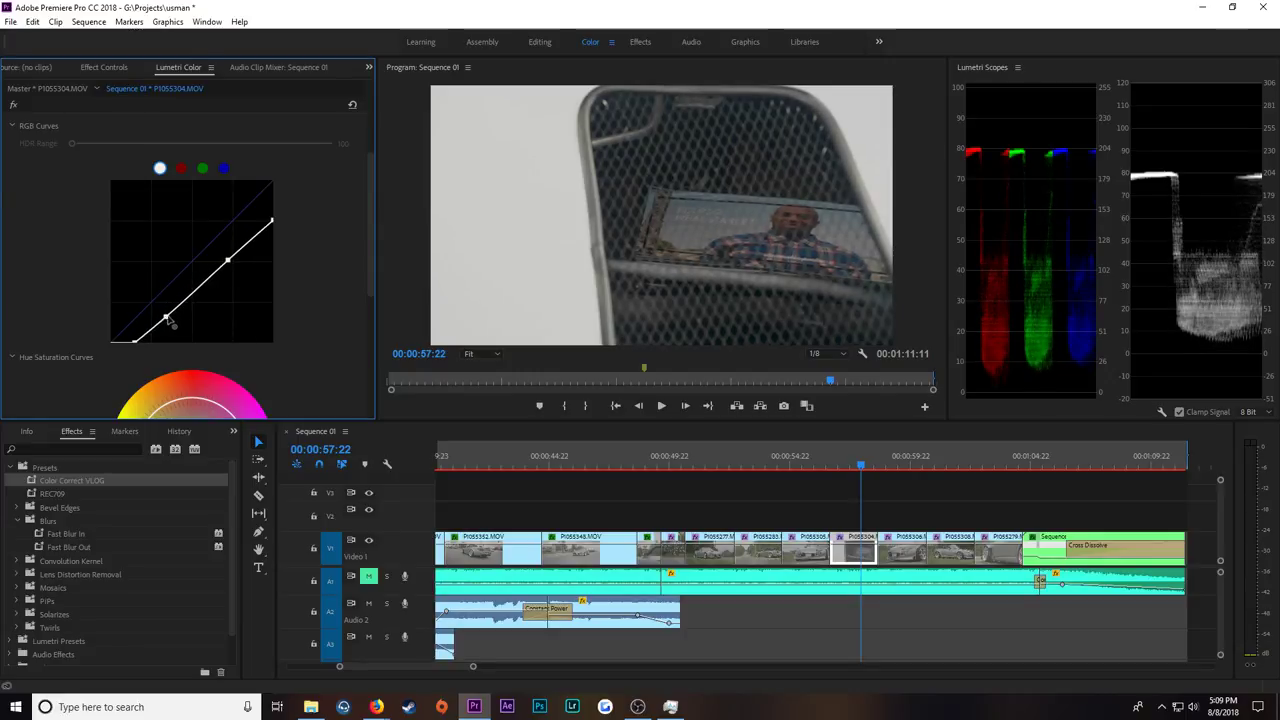
# Step: Play back from the P1055305.MOV clip into the P1055304.MOV clip to compare their grades
pyautogui.moveTo(870, 468); pyautogui.dragTo(810, 478)
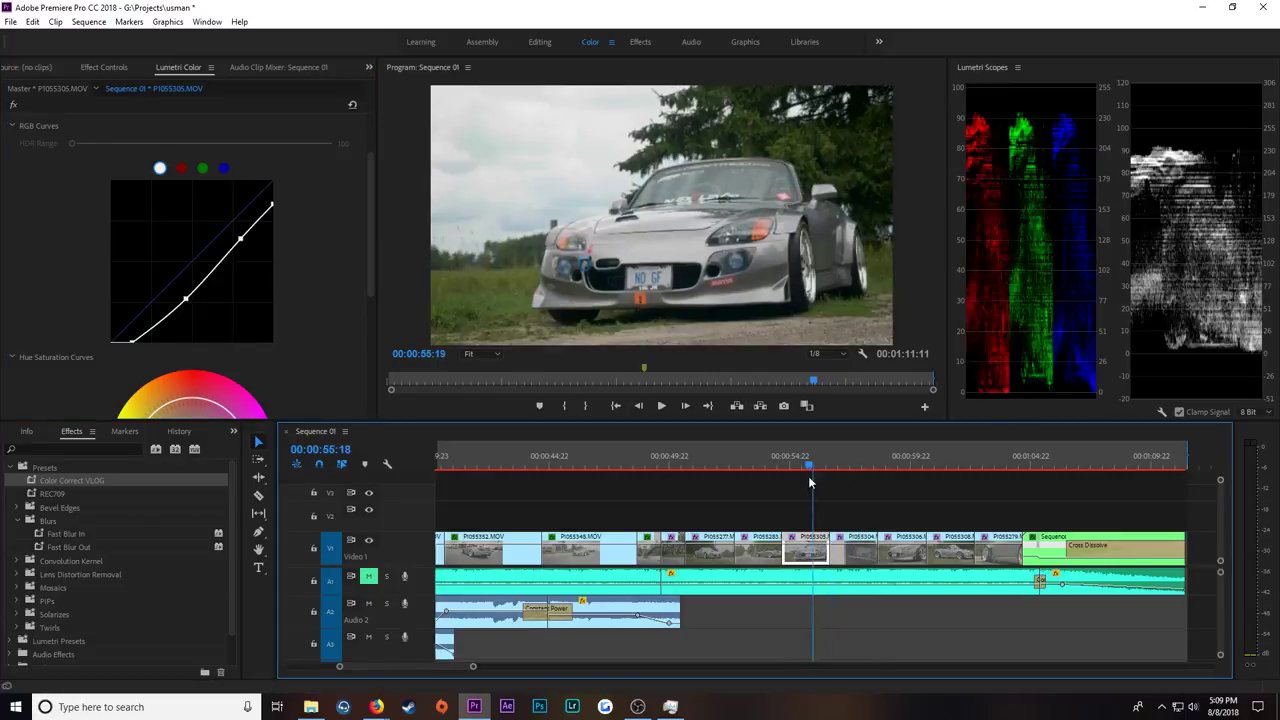
pyautogui.press('space')
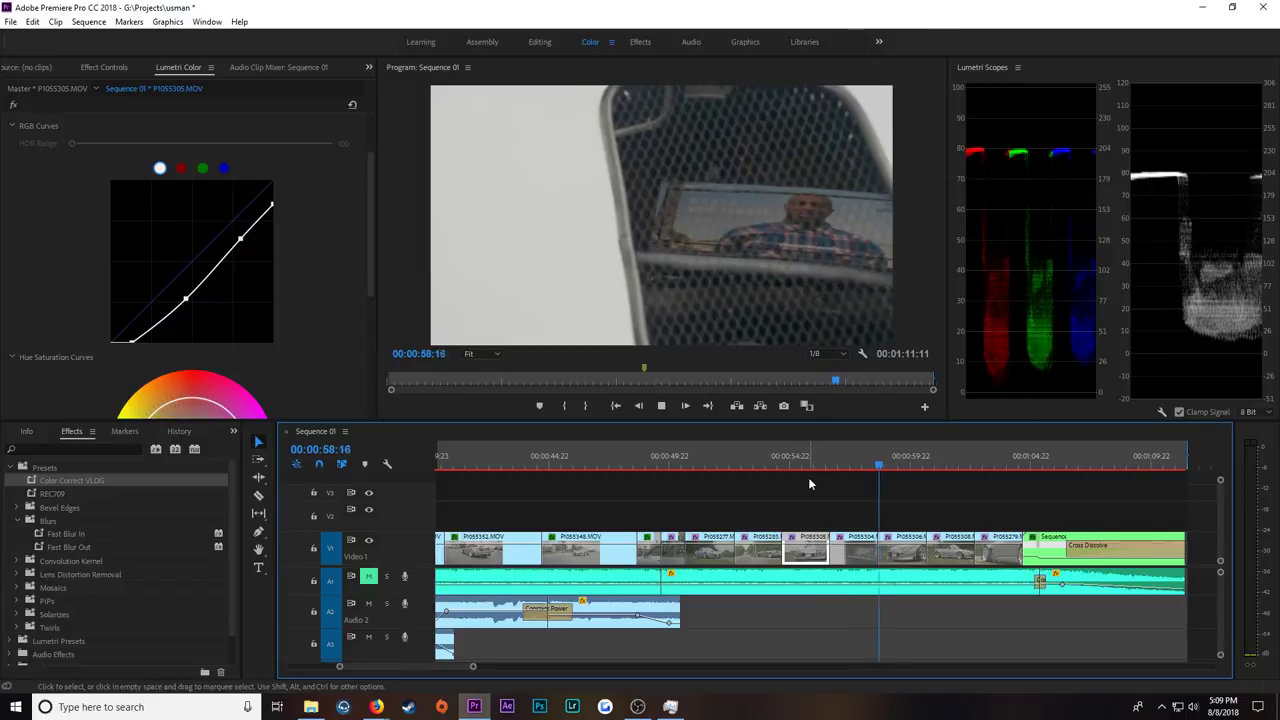
pyautogui.click(855, 468)
pyautogui.moveTo(855, 468)
pyautogui.mouseDown()
pyautogui.moveTo(837, 467)
pyautogui.moveTo(874, 467)
pyautogui.moveTo(855, 466)
pyautogui.mouseUp()
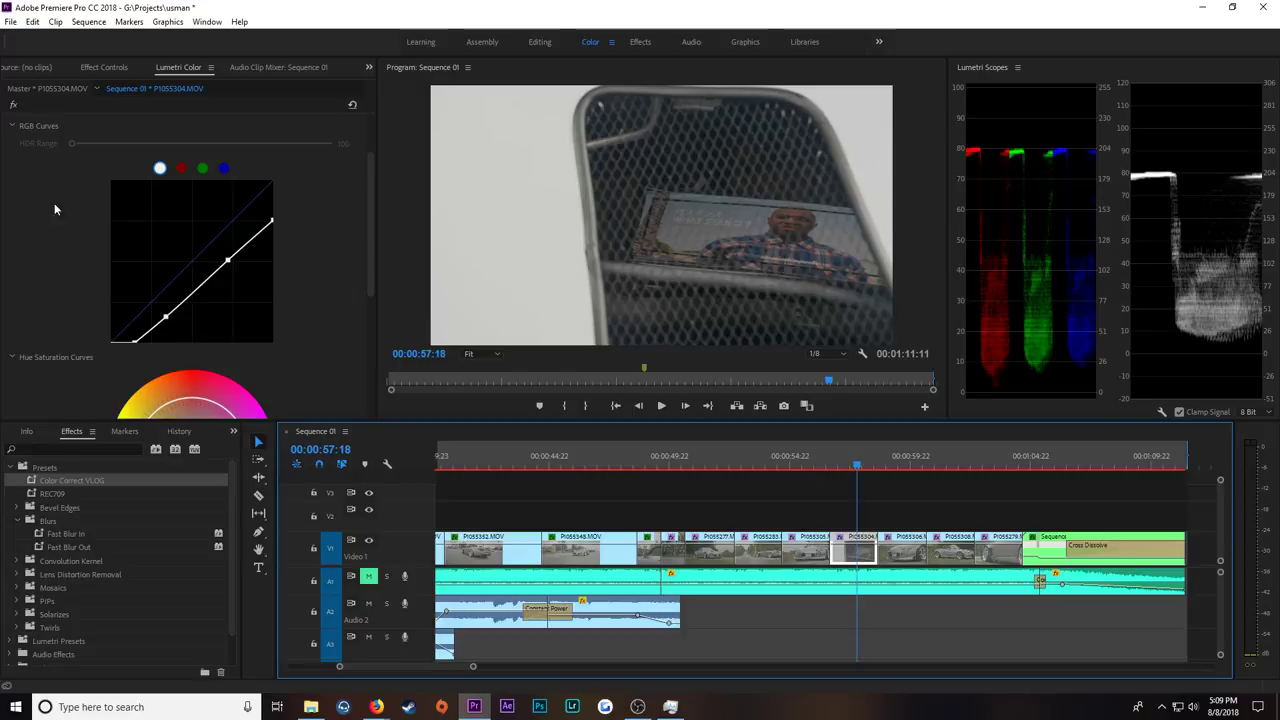
# Step: Try masking the P1055304.MOV clip's Lumetri Color effect with a four-point freehand mask around the mesh seat back
pyautogui.click(92, 71)
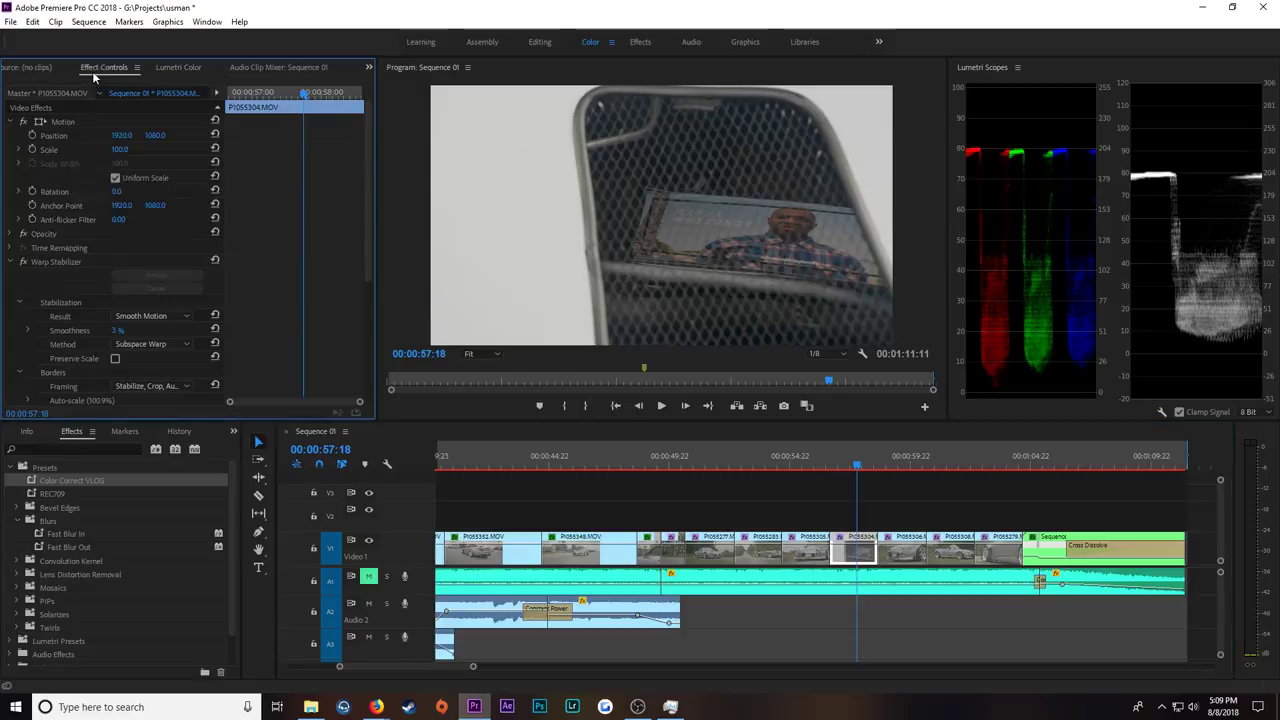
pyautogui.click(8, 263)
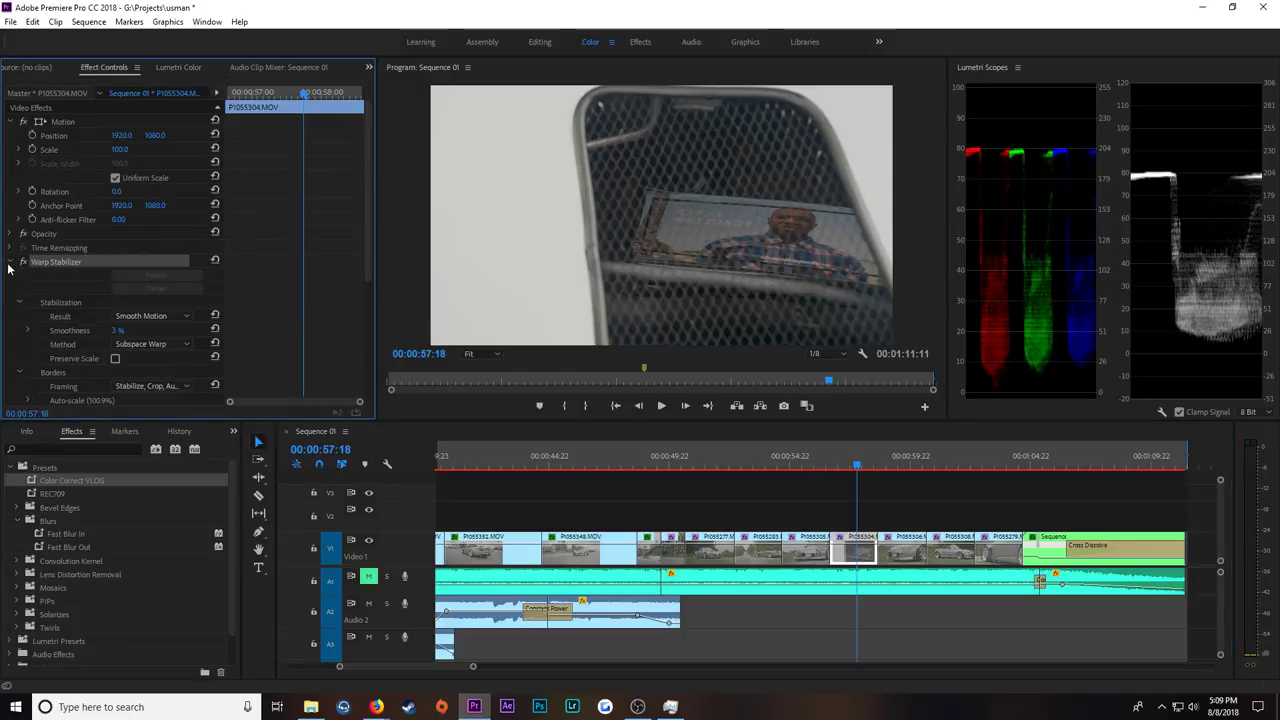
pyautogui.click(610, 351)
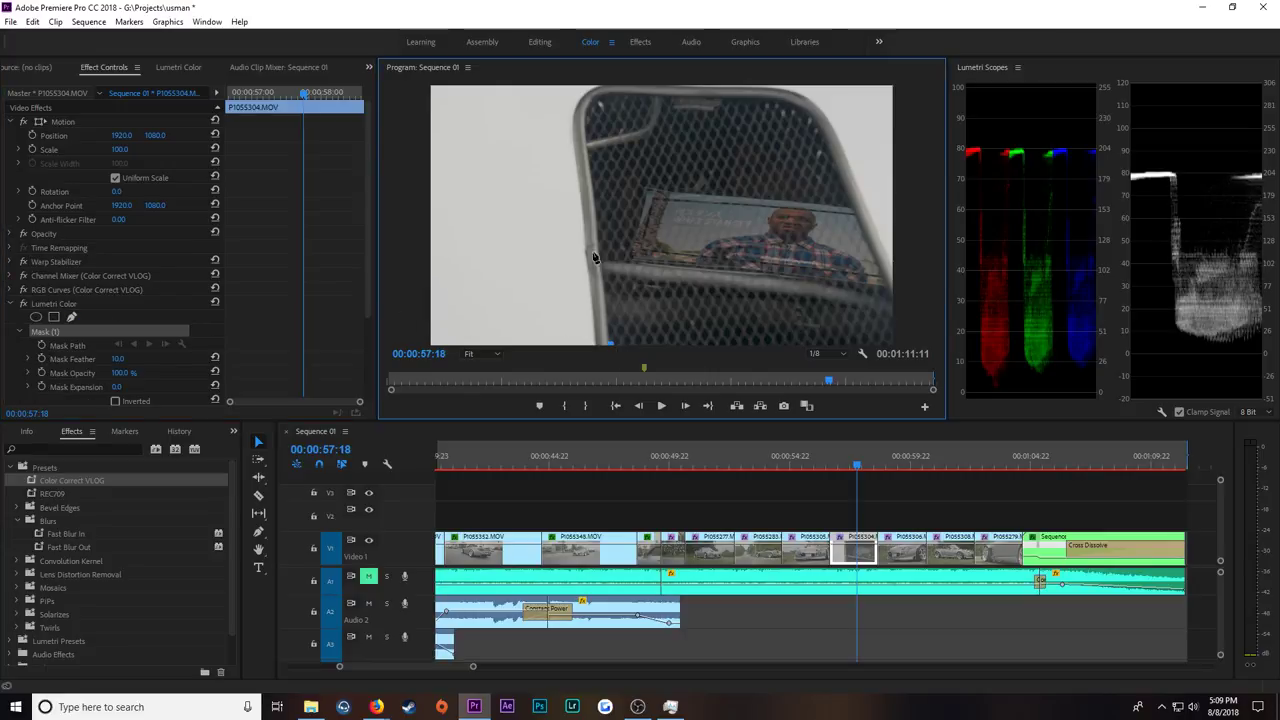
pyautogui.click(591, 103)
pyautogui.click(795, 107)
pyautogui.click(893, 343)
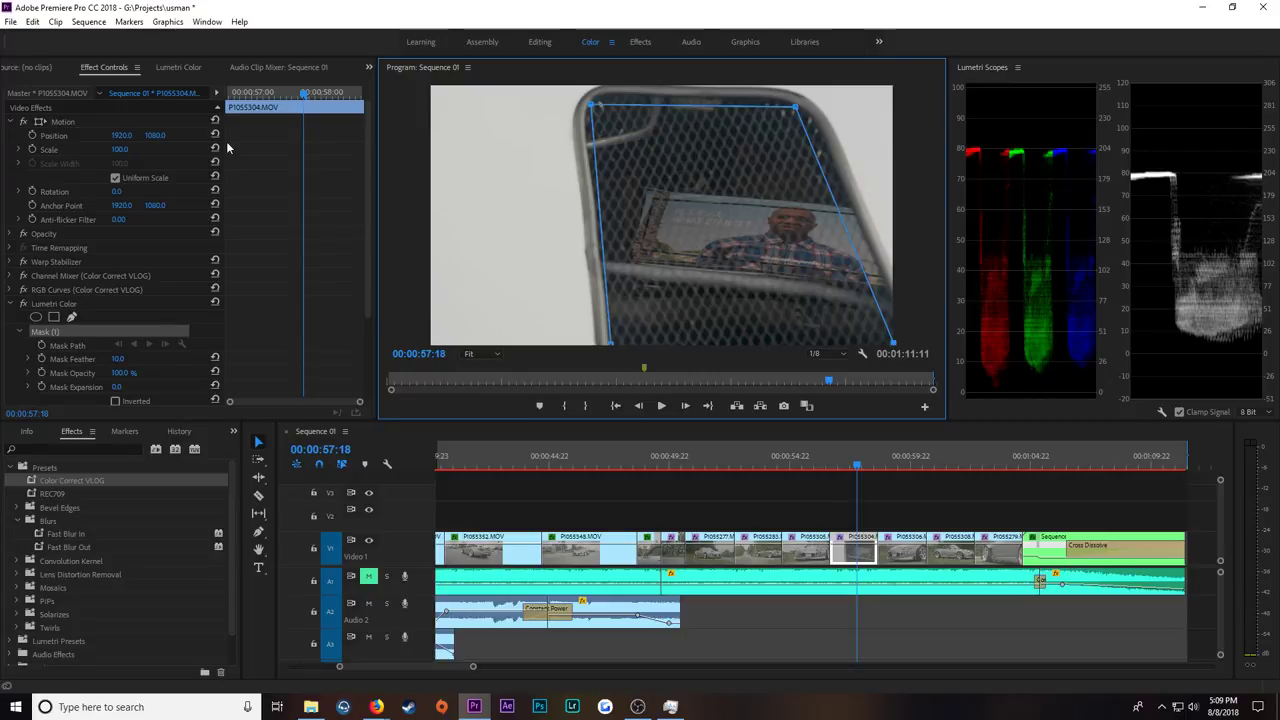
# Step: Try raising the highlight point of the masked clip's white curve, and delete the mask from the Lumetri Color effect
pyautogui.click(194, 70)
pyautogui.moveTo(232, 274); pyautogui.dragTo(237, 260)
pyautogui.click(104, 67)
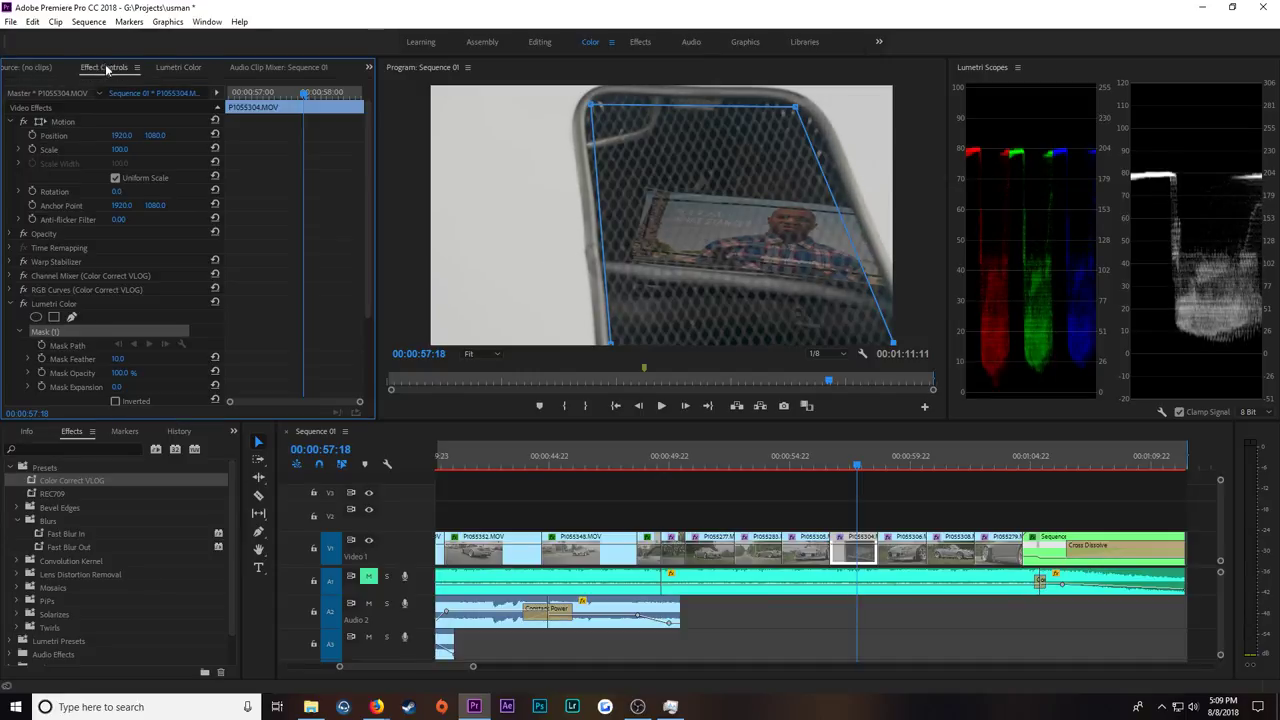
pyautogui.press('Delete')
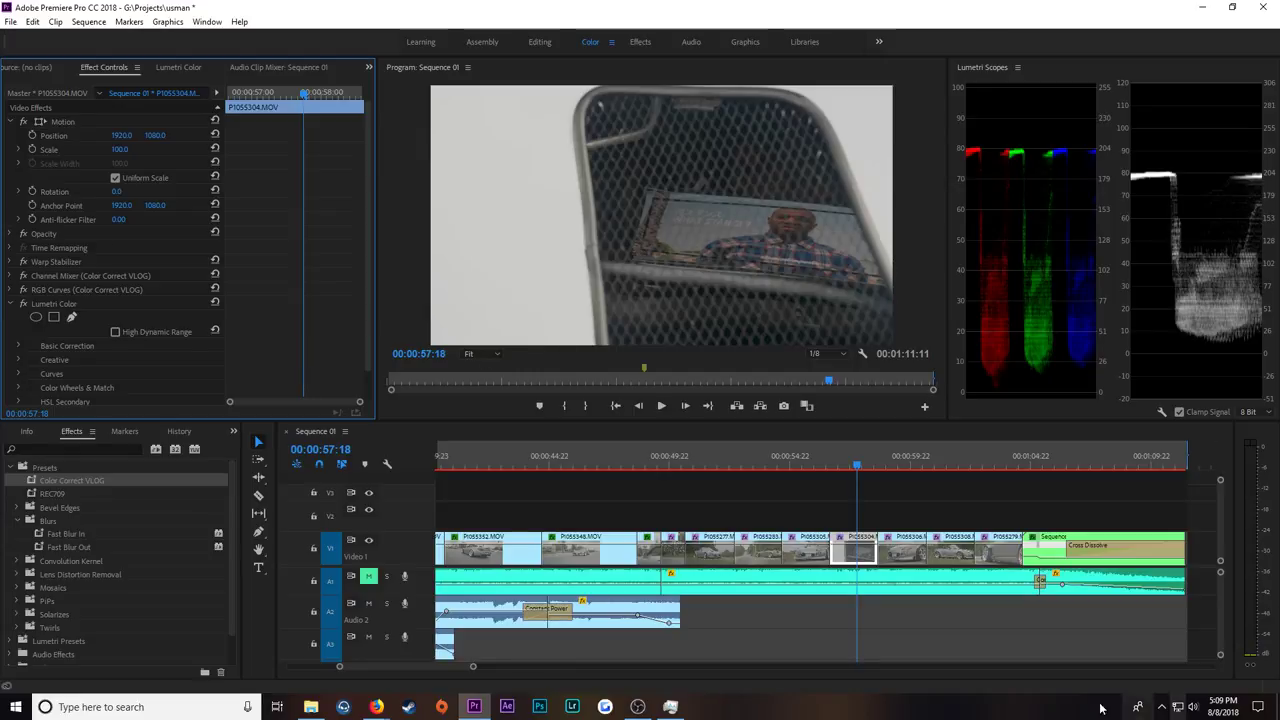
pyautogui.hotkey('alt', 'Tab')
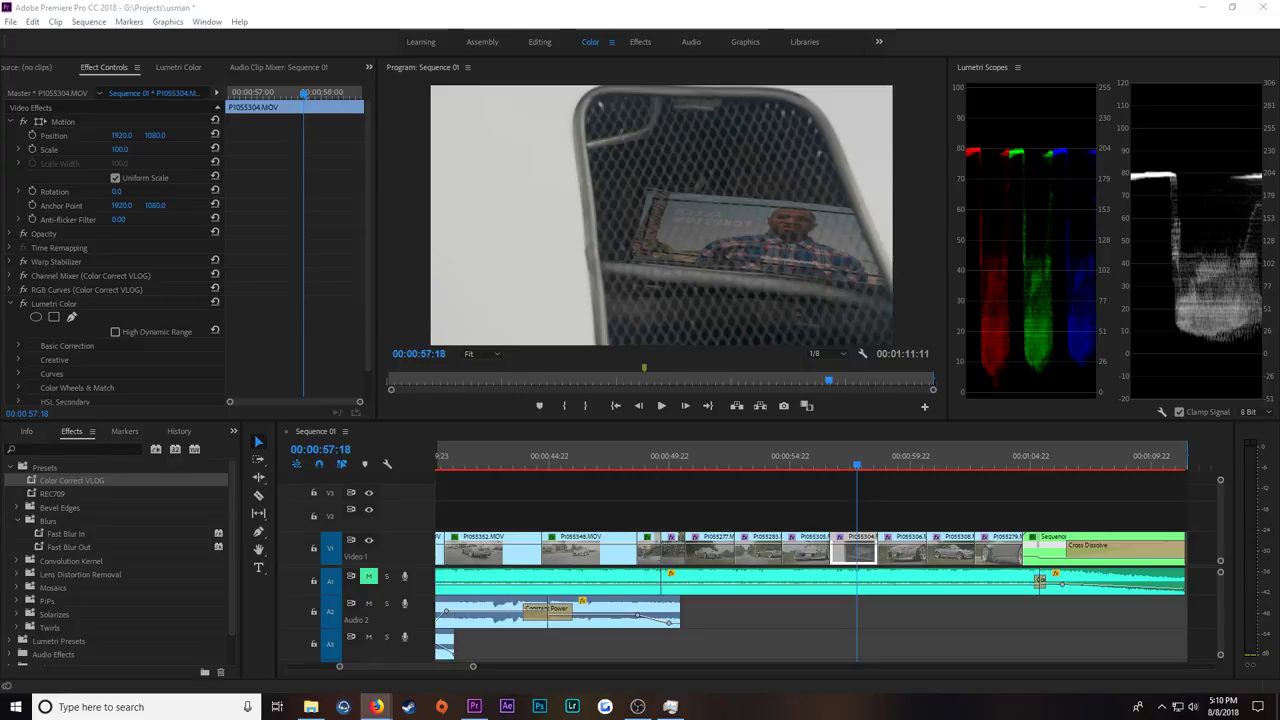
pyautogui.hotkey('alt', 'Tab')
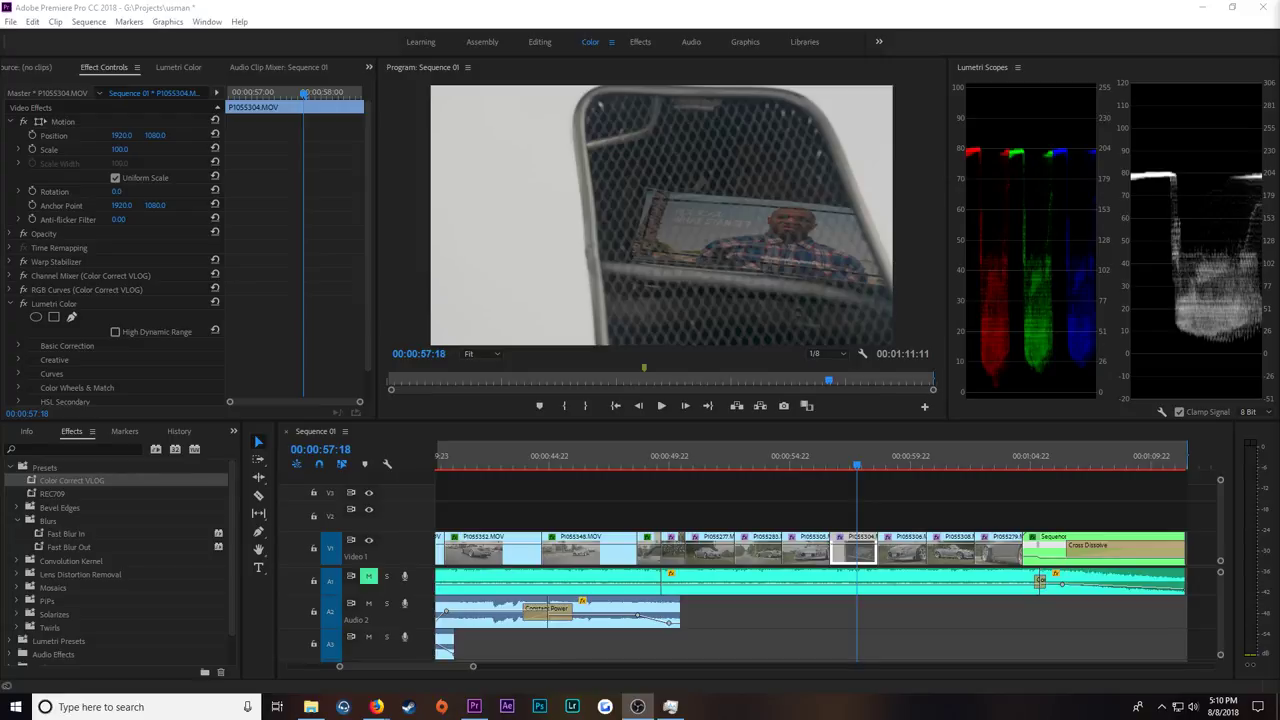
pyautogui.hotkey('alt', 'Tab')
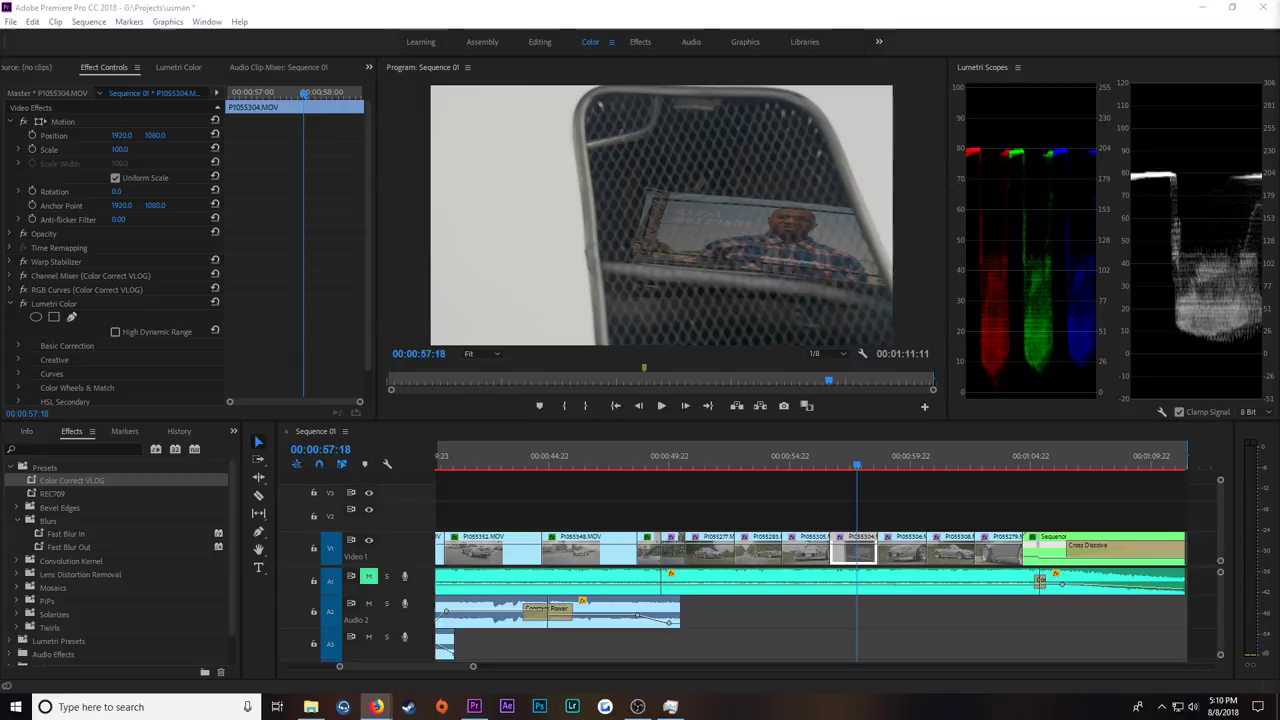
pyautogui.hotkey('alt', 'Tab')
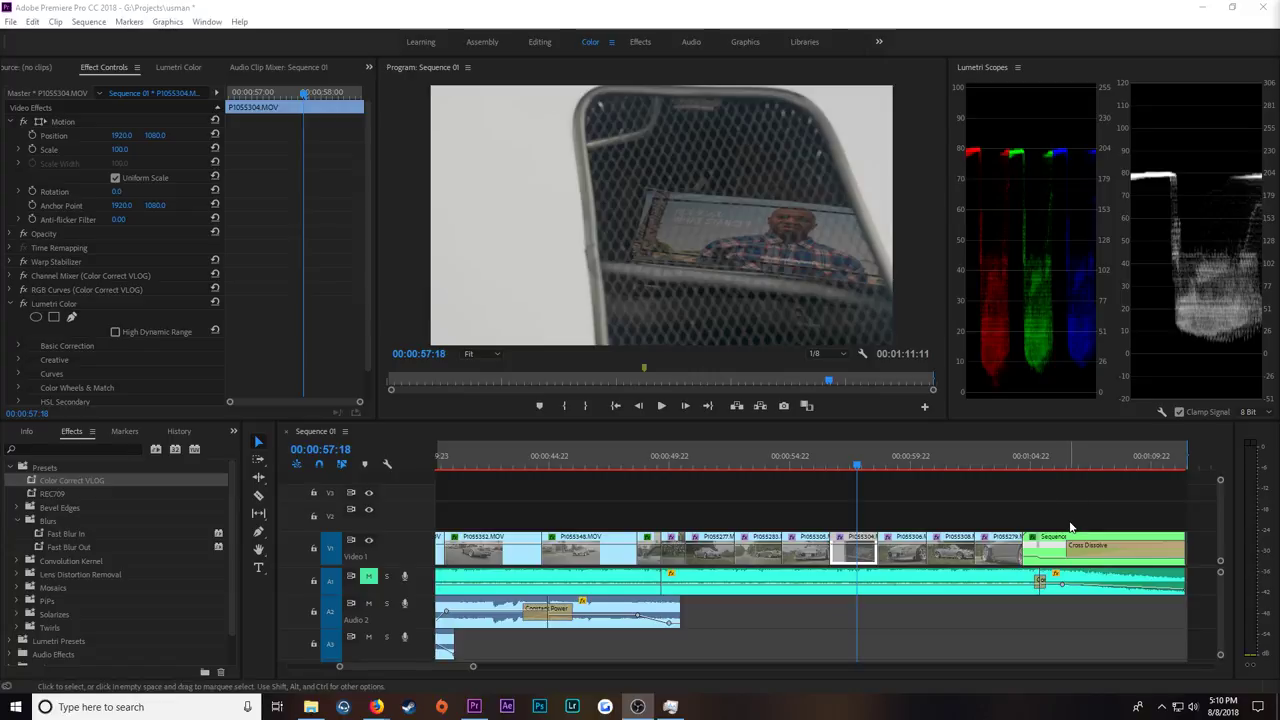
# Step: Raise the highlight point of the P1055304.MOV clip's white curve slightly and review the clip near its start
pyautogui.click(199, 74)
pyautogui.moveTo(228, 261)
pyautogui.mouseDown()
pyautogui.moveTo(234, 276)
pyautogui.moveTo(228, 243)
pyautogui.moveTo(232, 257)
pyautogui.moveTo(258, 239)
pyautogui.moveTo(267, 252)
pyautogui.moveTo(233, 255)
pyautogui.mouseUp()
pyautogui.click(847, 466)
pyautogui.press('Left')
# Step: Give the P1055306.MOV clip's white curve a lowered white endpoint, inward-shifted black endpoint and lowered highlight point
pyautogui.moveTo(845, 466); pyautogui.dragTo(893, 472)
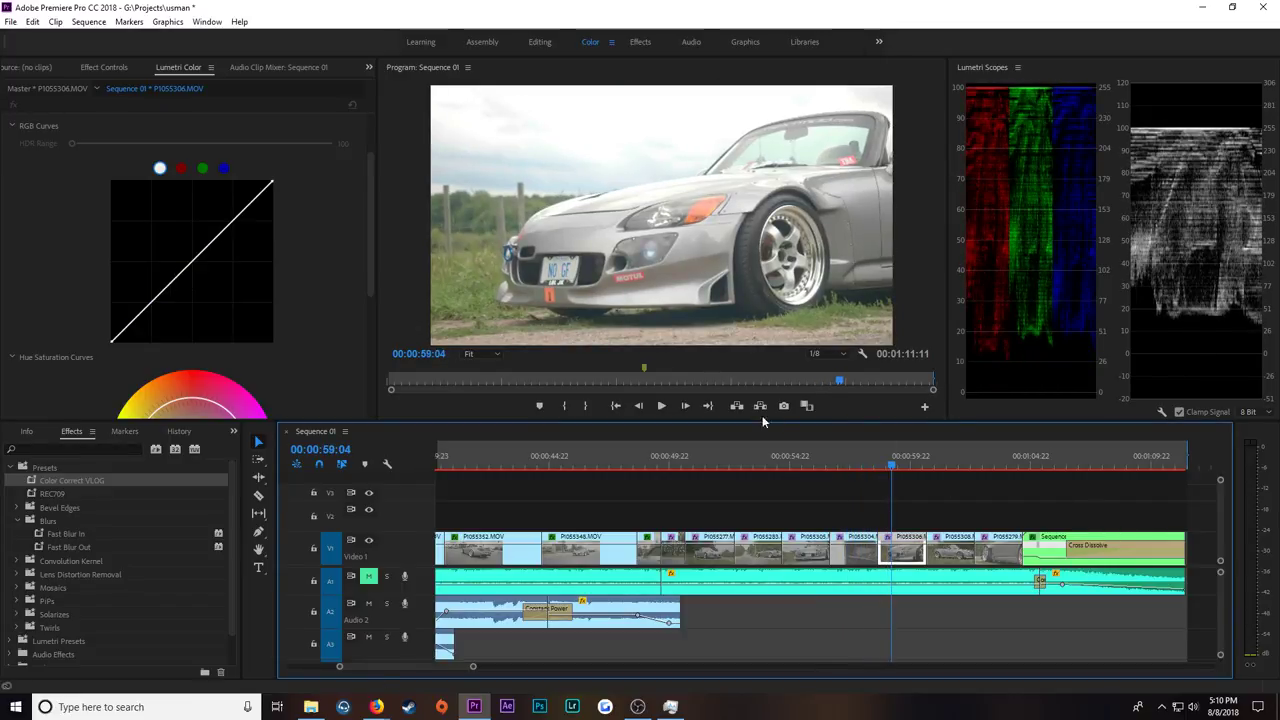
pyautogui.moveTo(275, 182); pyautogui.dragTo(297, 200)
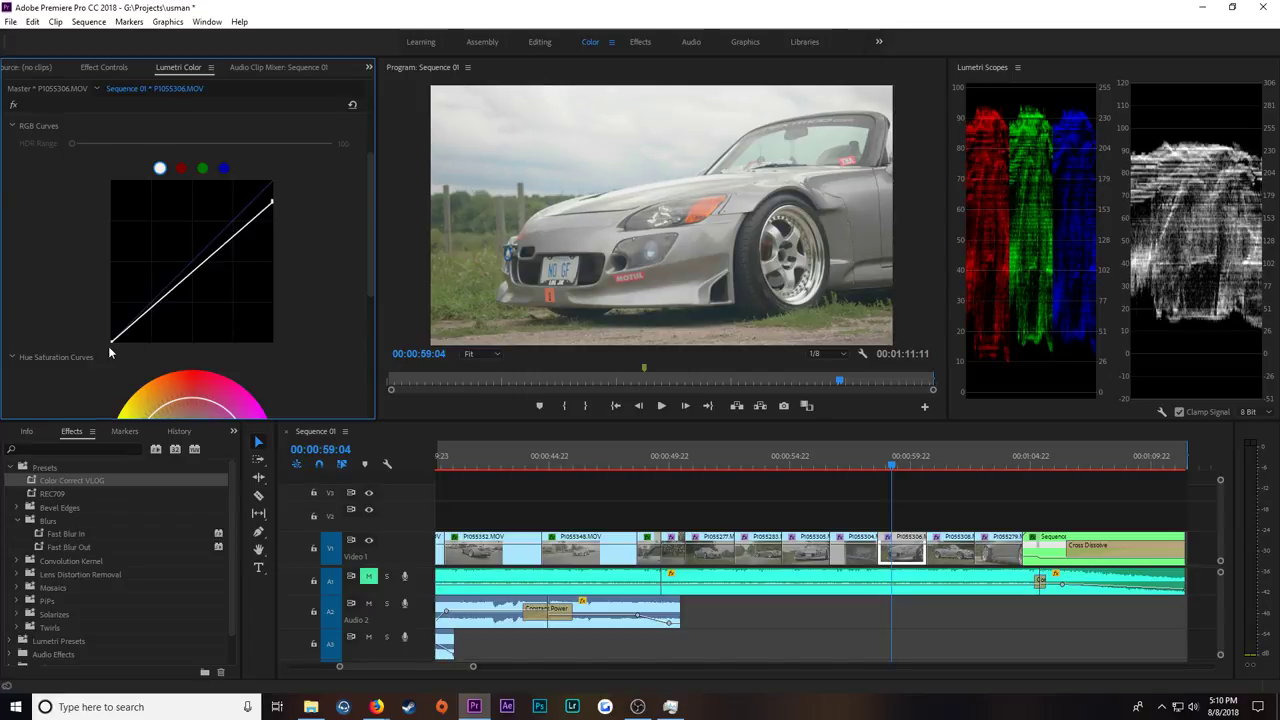
pyautogui.moveTo(109, 340); pyautogui.dragTo(128, 350)
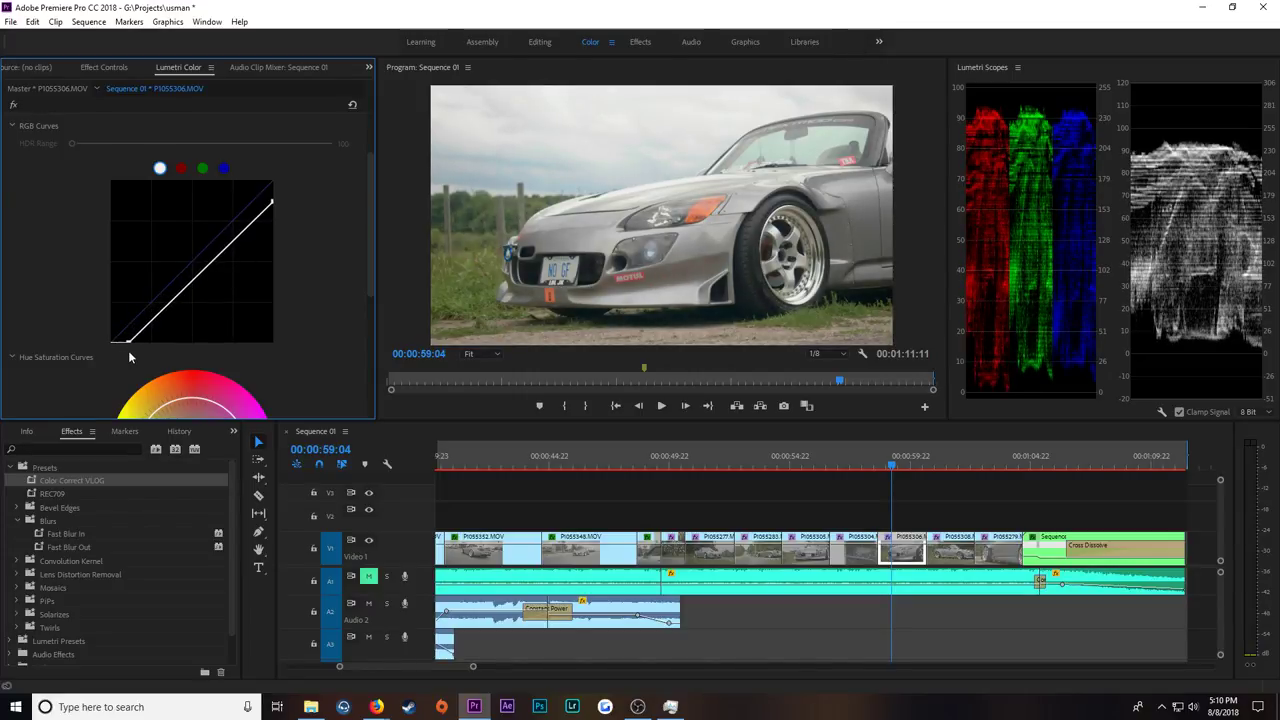
pyautogui.moveTo(244, 229); pyautogui.dragTo(246, 235)
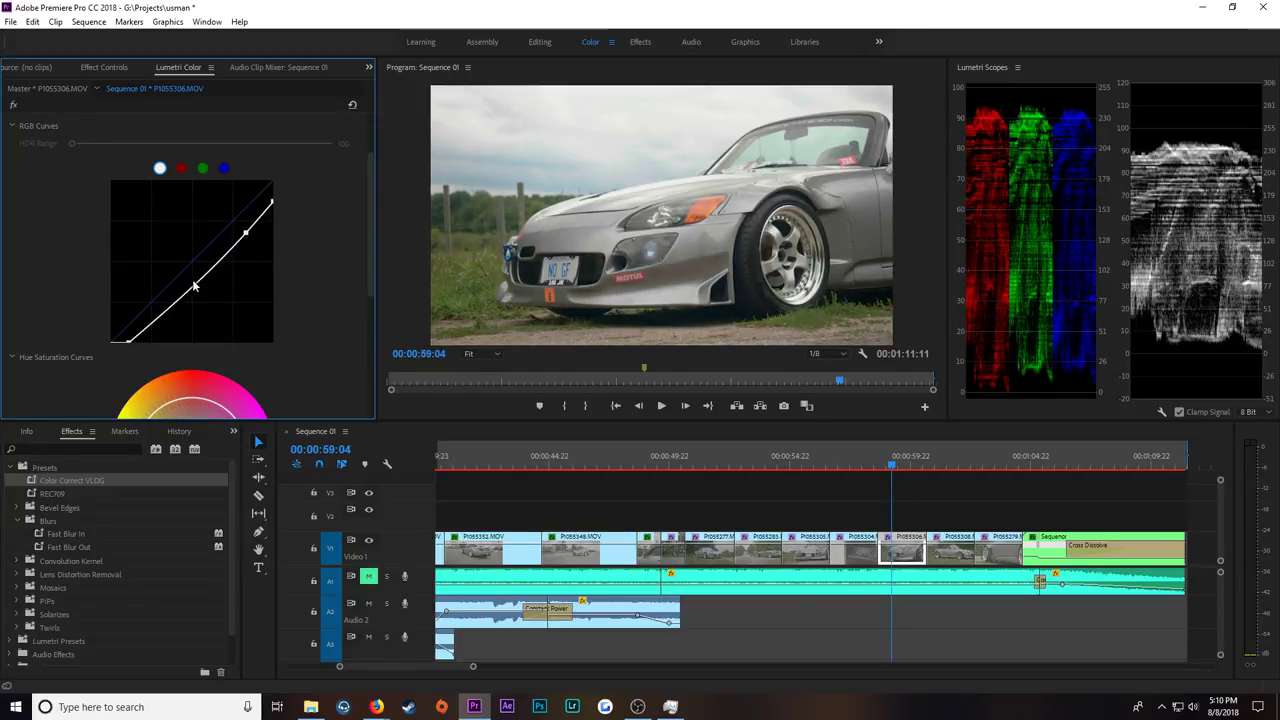
# Step: Pull down the shadows point on the RGB curve of clip P1055306.MOV to deepen its darker tones
pyautogui.moveTo(182, 299); pyautogui.dragTo(183, 306)
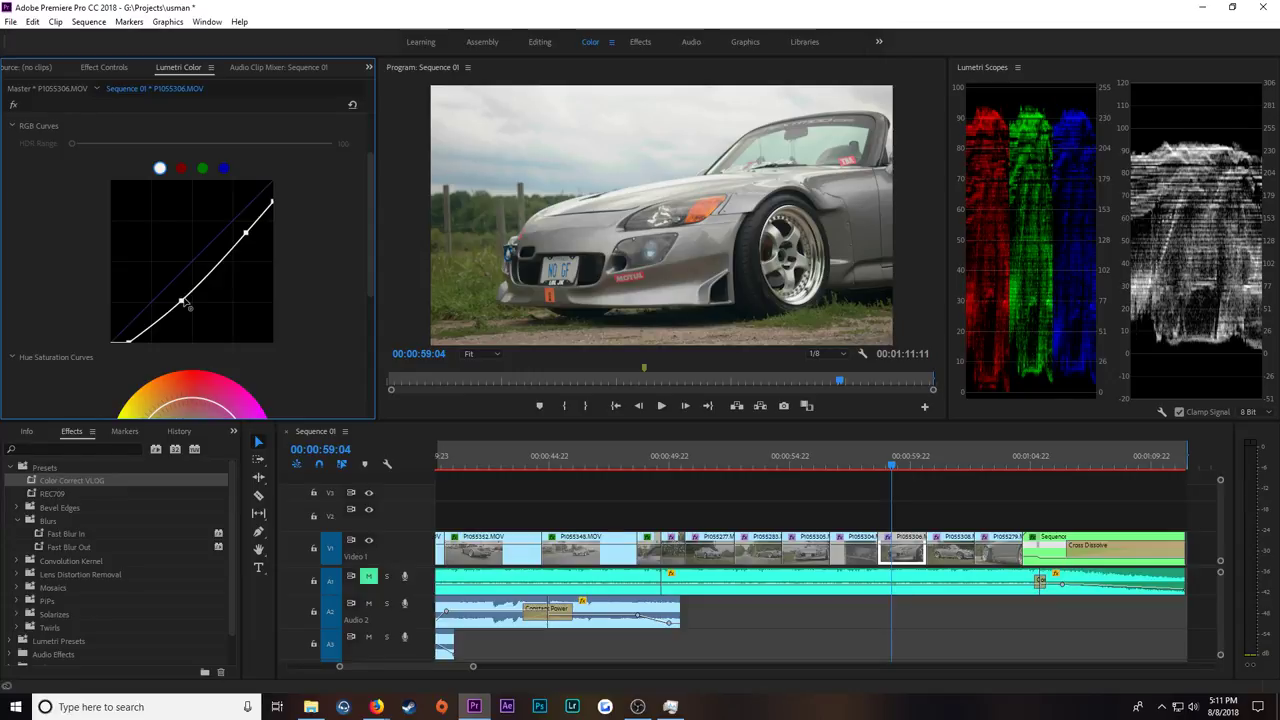
# Step: Grade clip P1055308.MOV with the RGB curve: lower the white point, move the black point inward, and add slightly lowered shadow and highlight points
pyautogui.moveTo(946, 455)
pyautogui.mouseDown()
pyautogui.moveTo(1006, 458)
pyautogui.moveTo(938, 458)
pyautogui.mouseUp()
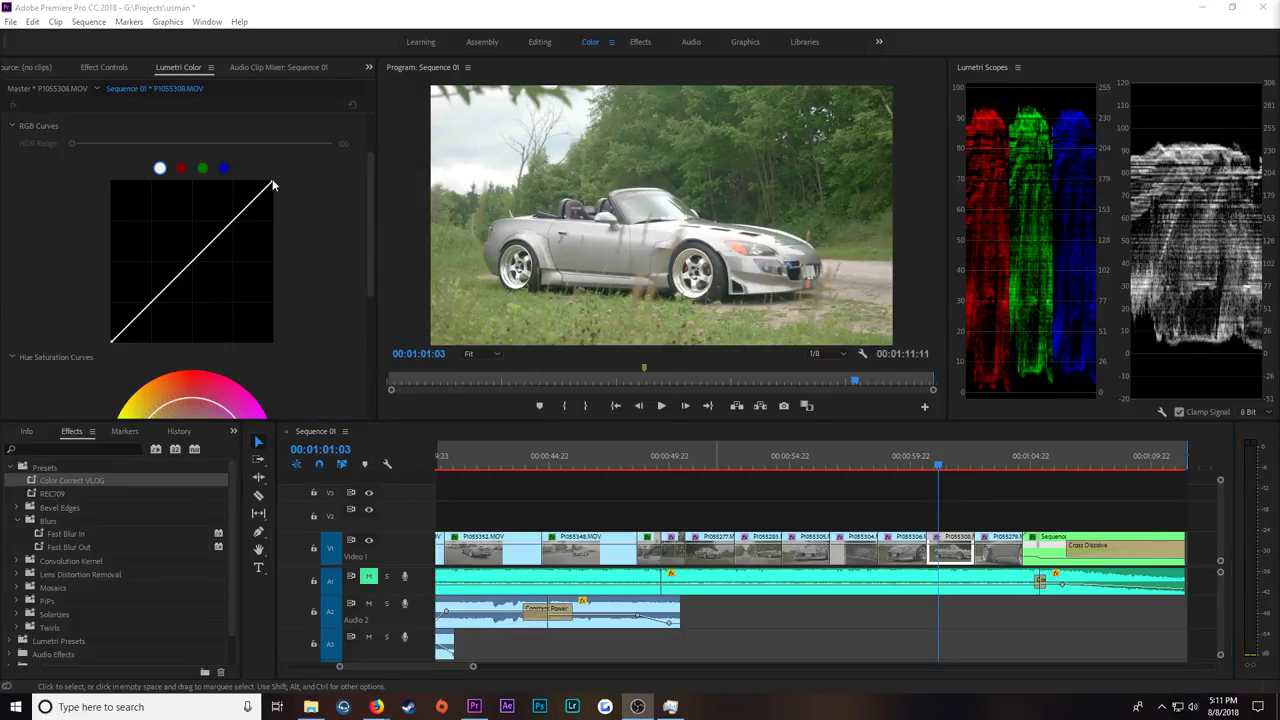
pyautogui.moveTo(272, 184); pyautogui.dragTo(288, 198)
pyautogui.moveTo(110, 345); pyautogui.dragTo(129, 351)
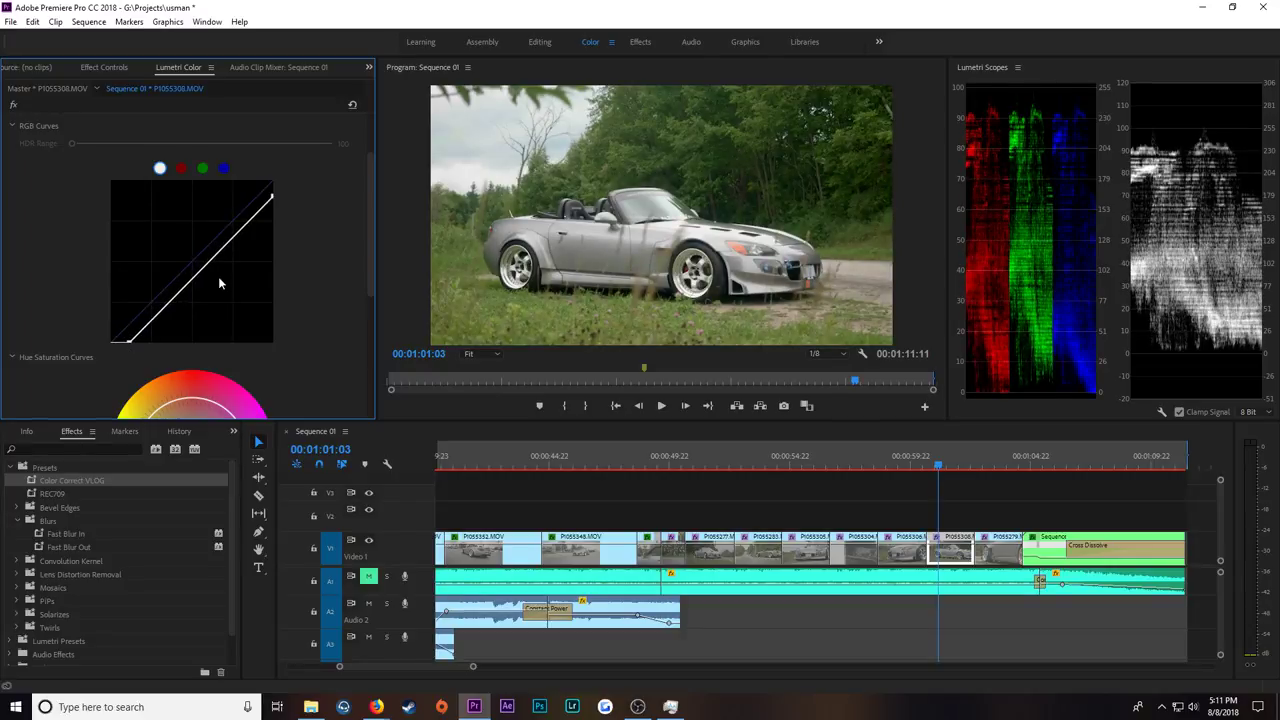
pyautogui.moveTo(250, 225); pyautogui.dragTo(245, 224)
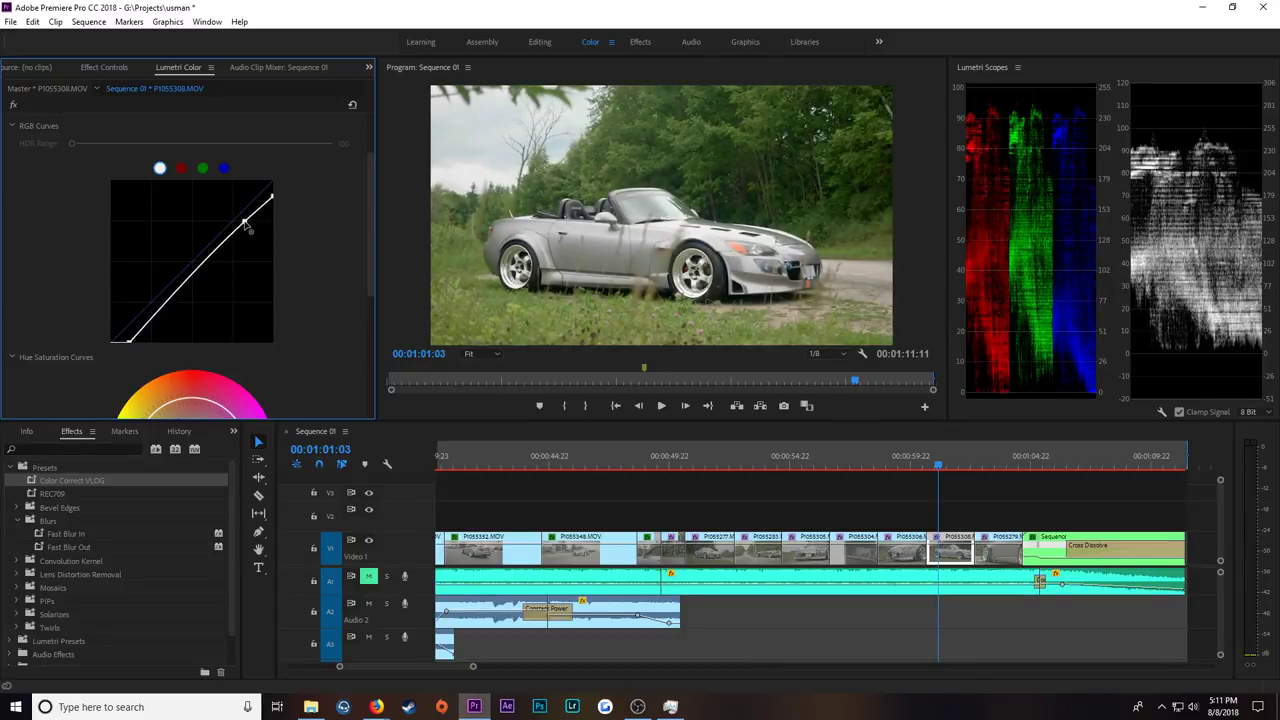
pyautogui.moveTo(170, 300); pyautogui.dragTo(170, 305)
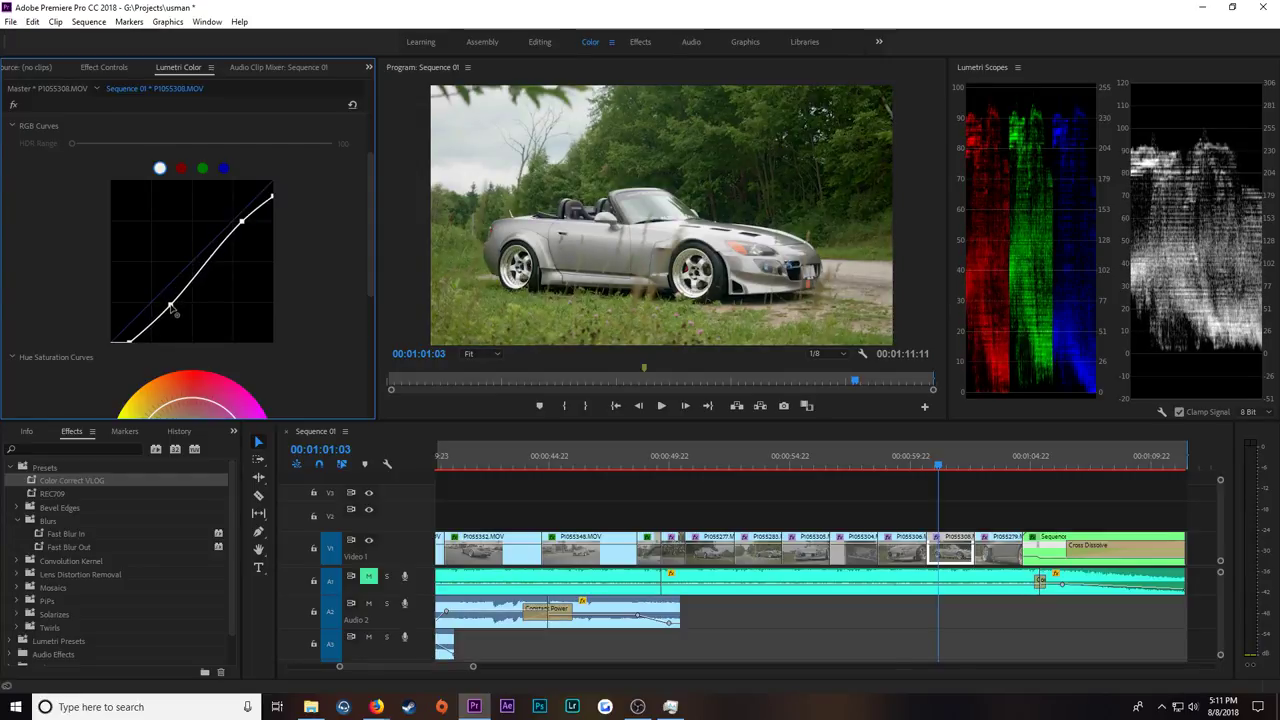
pyautogui.moveTo(245, 223); pyautogui.dragTo(252, 232)
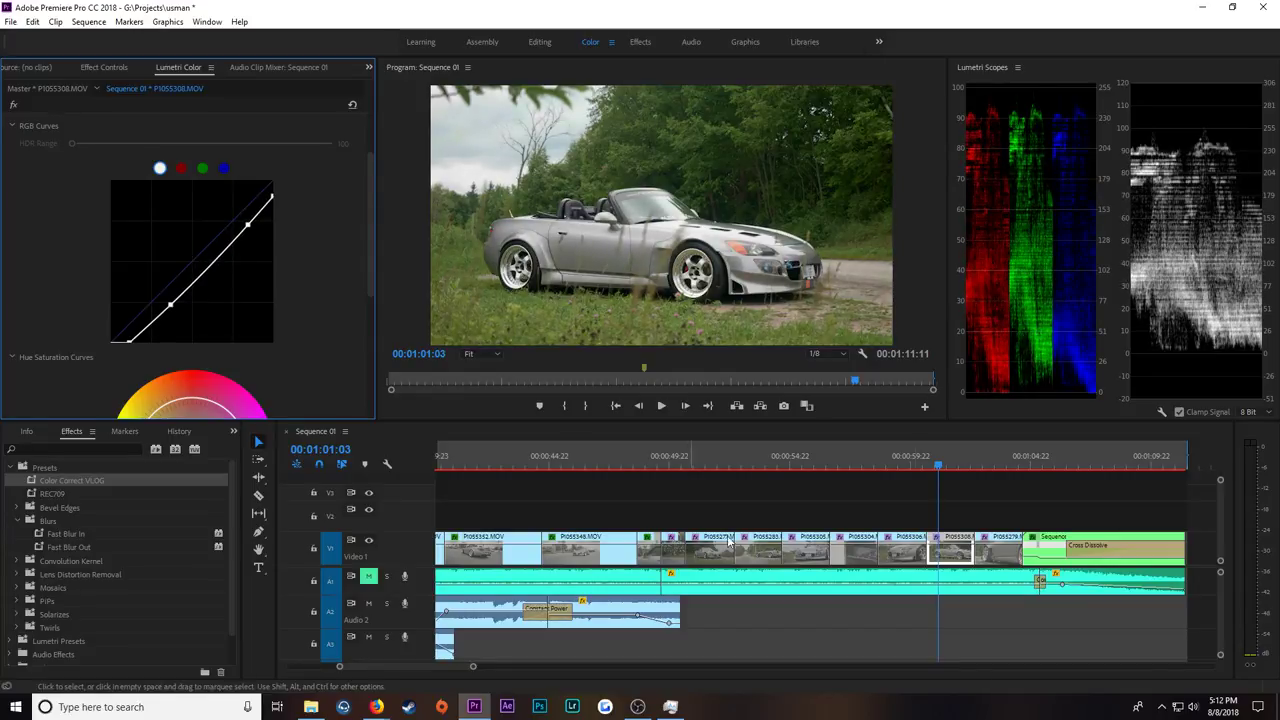
pyautogui.click(311, 707)
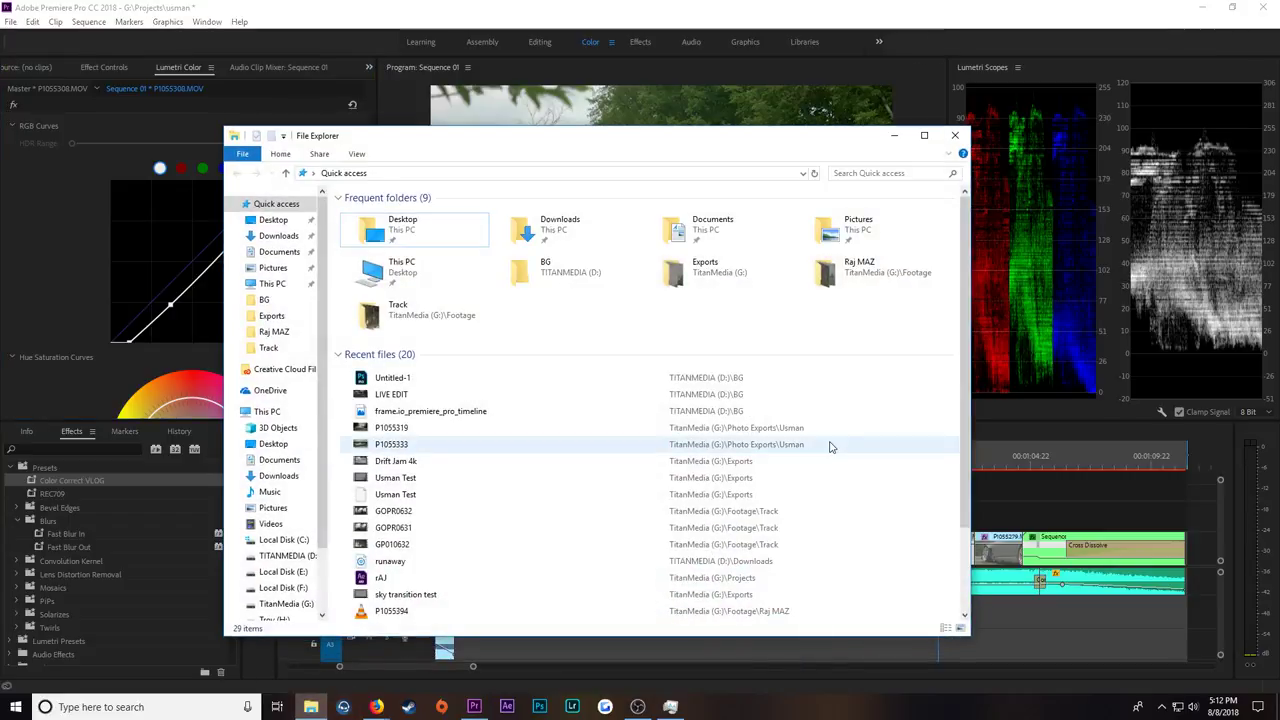
pyautogui.hotkey('alt', 'Tab')
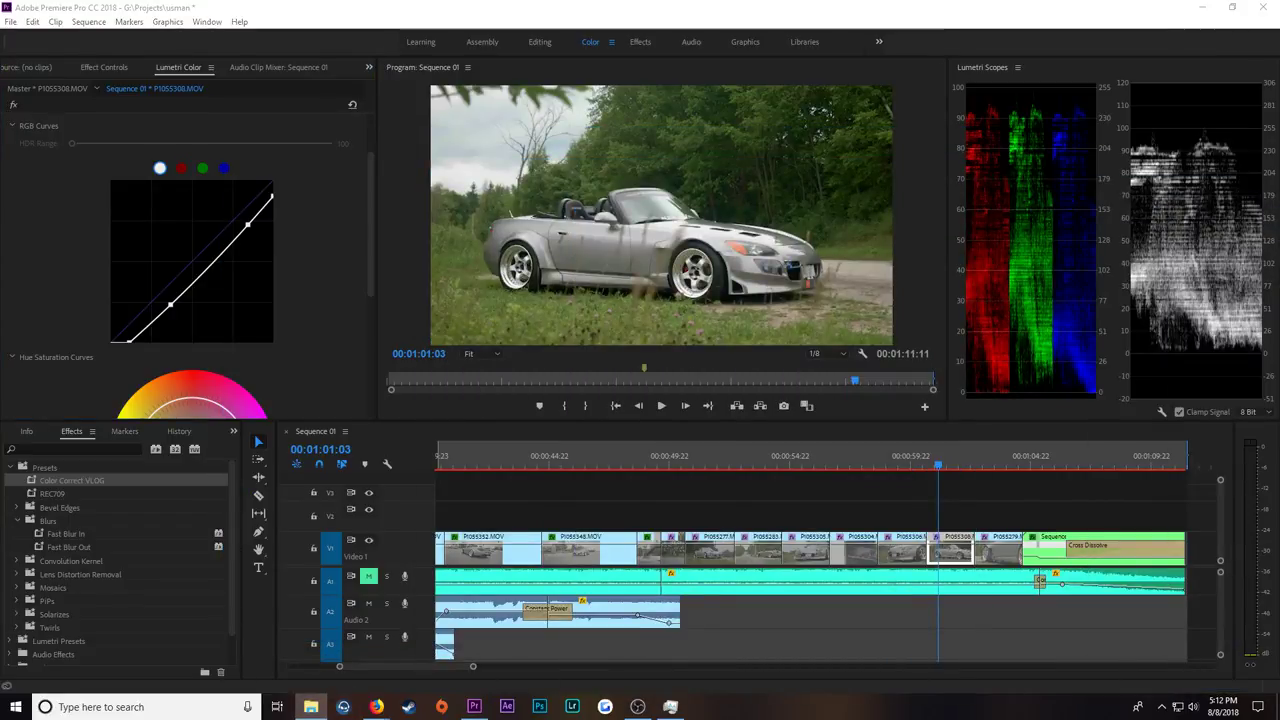
pyautogui.moveTo(377, 705)
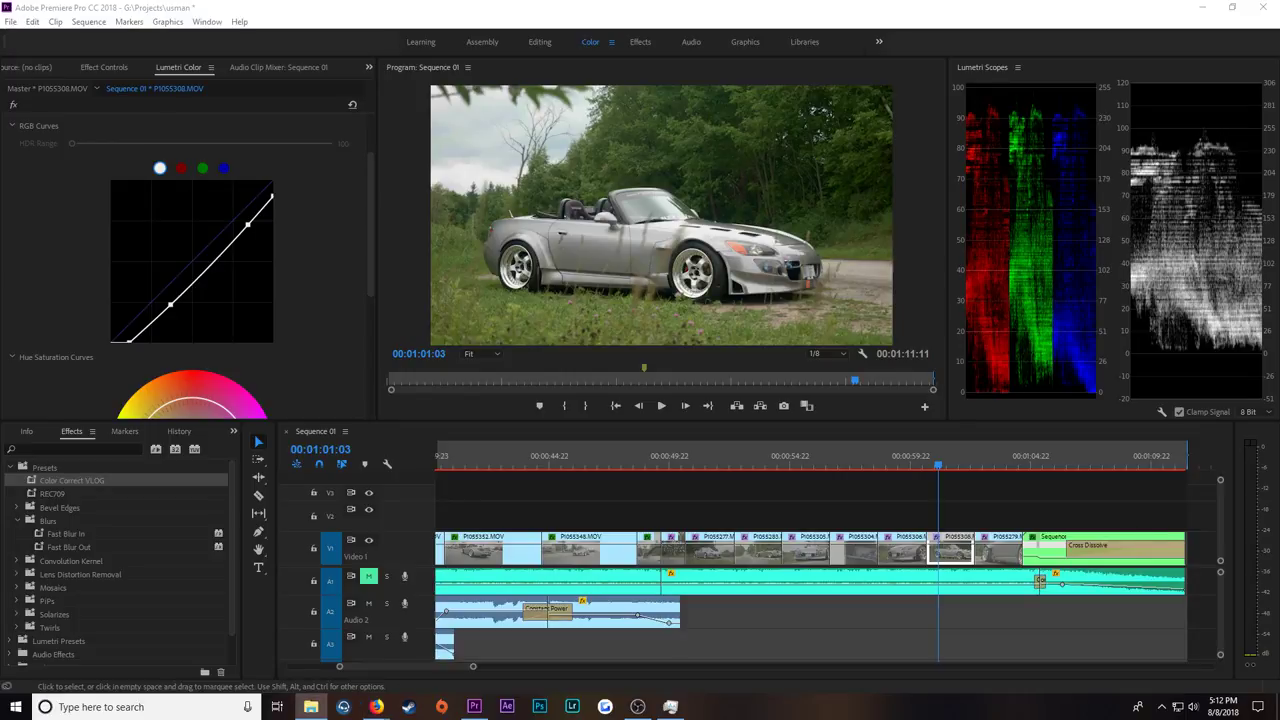
pyautogui.hotkey('alt', 'Tab')
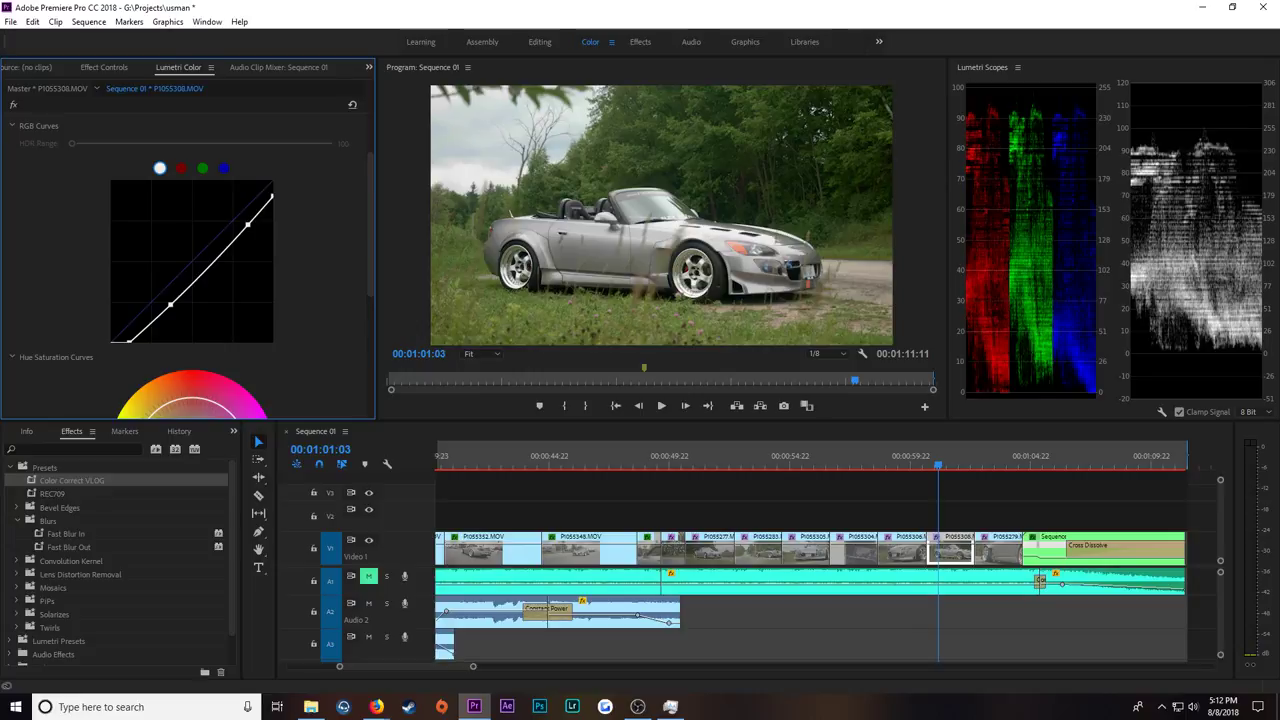
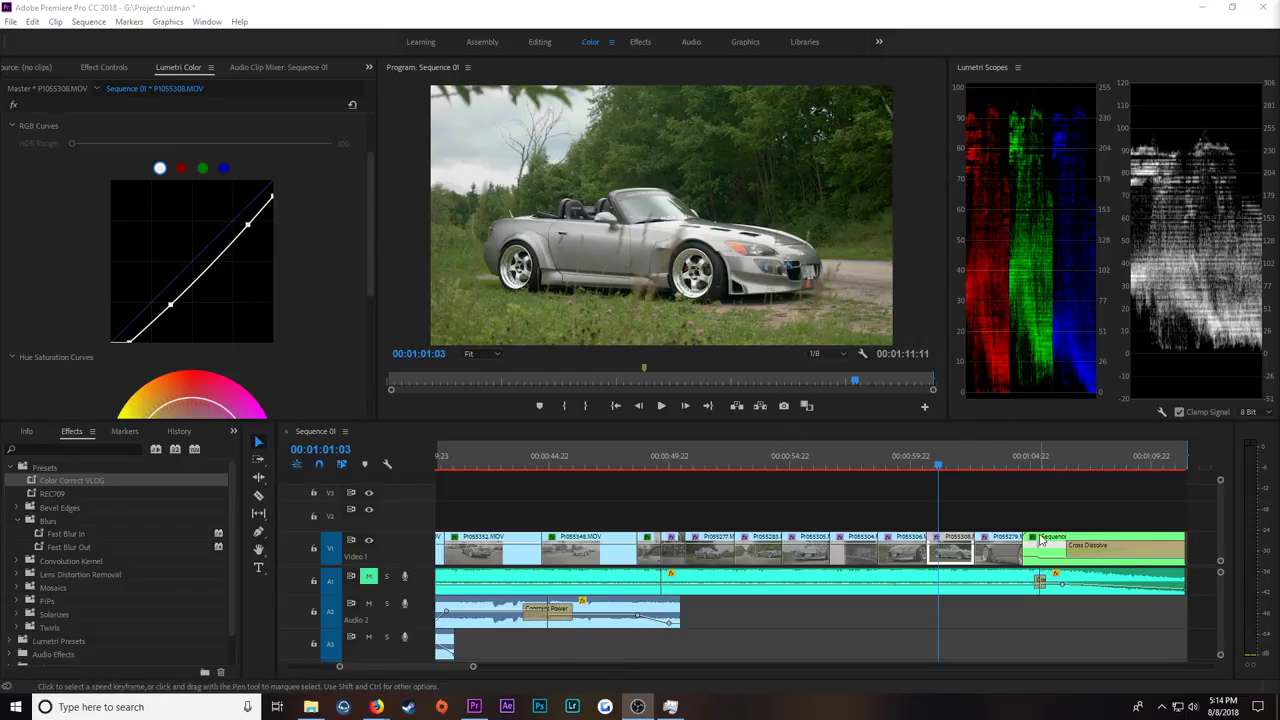
# Step: Grade clip P1055279.MOV with the RGB curve: lower the white point, move the black point well inward, and add highlight and lowered shadow points
pyautogui.click(985, 458)
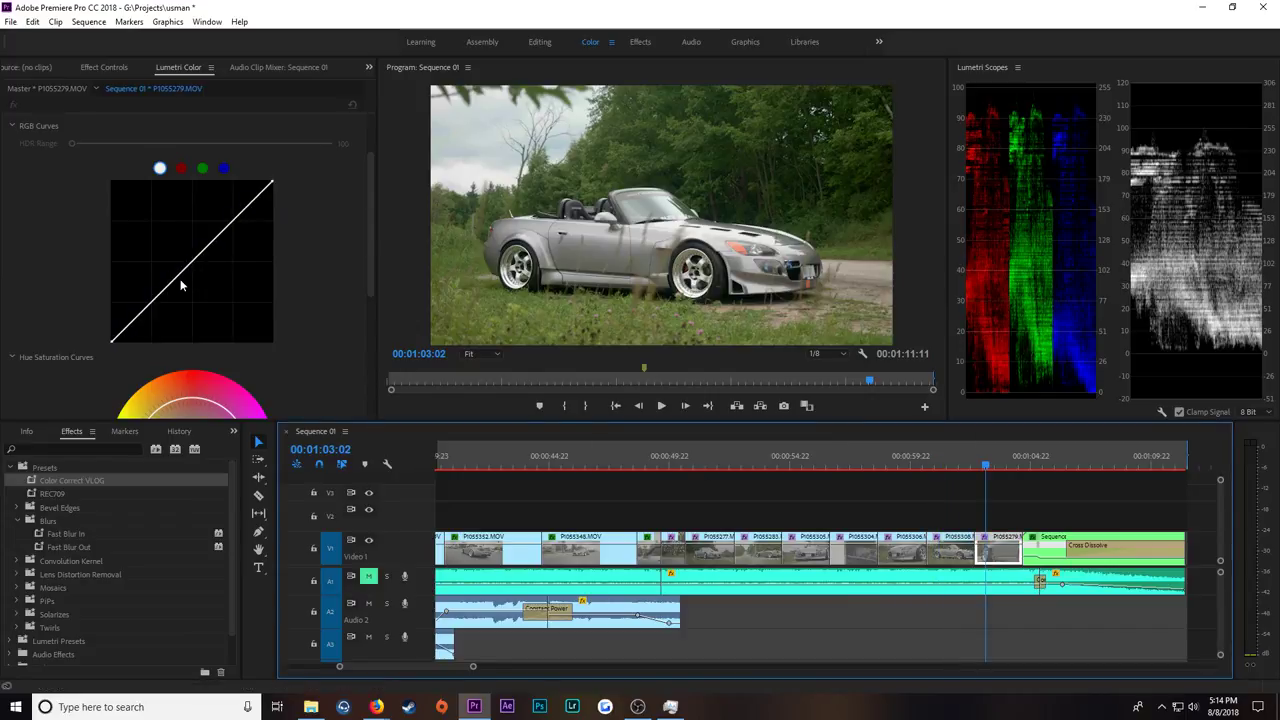
pyautogui.click(106, 68)
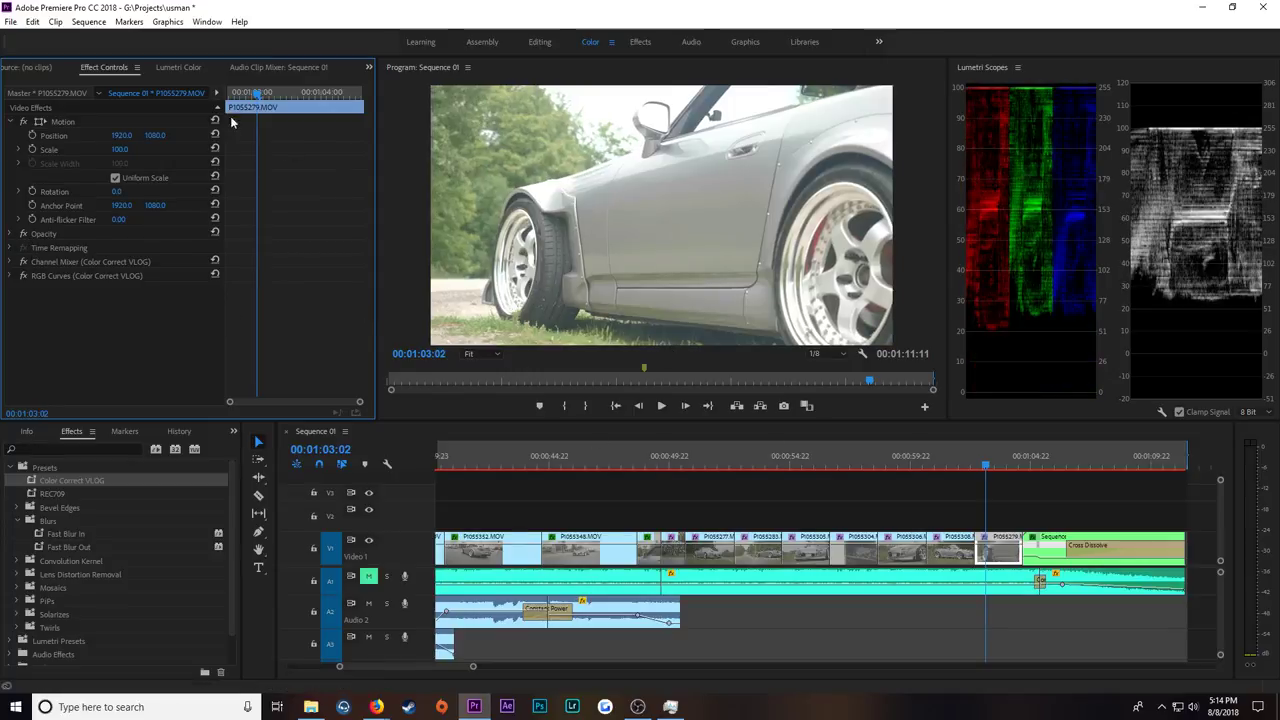
pyautogui.click(178, 67)
pyautogui.moveTo(277, 184); pyautogui.dragTo(315, 202)
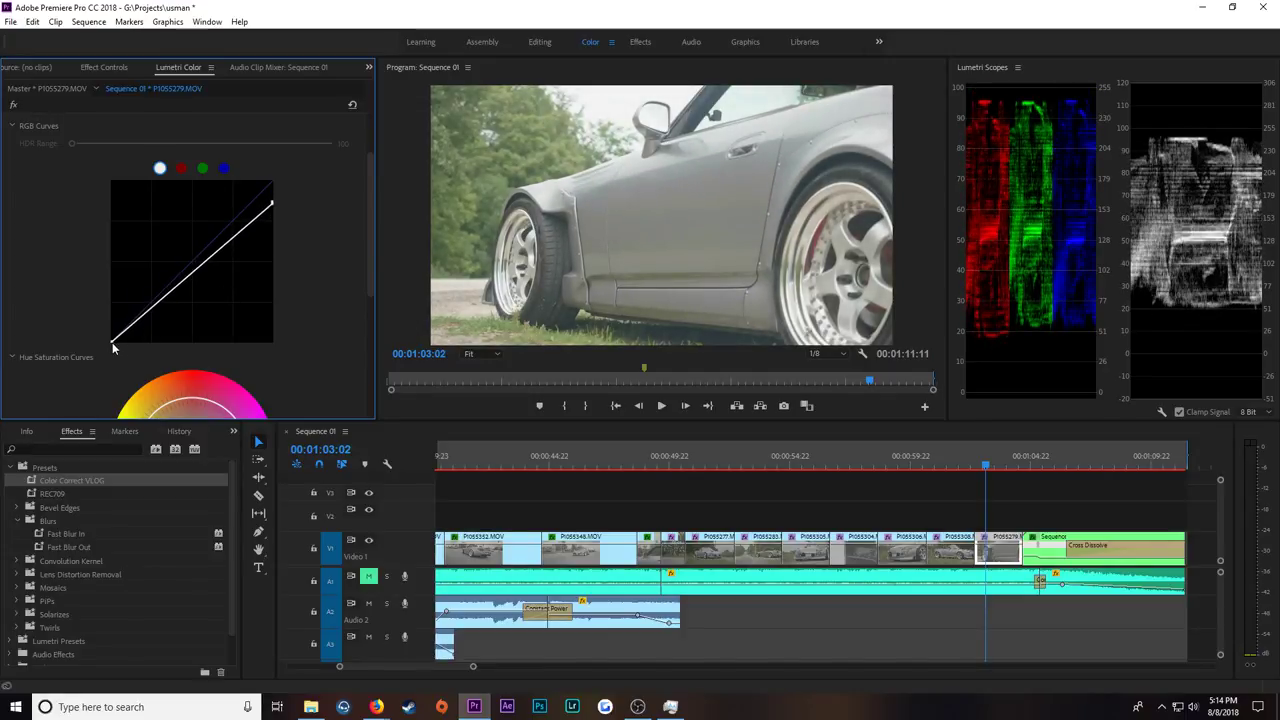
pyautogui.moveTo(112, 342); pyautogui.dragTo(151, 374)
pyautogui.moveTo(252, 233); pyautogui.dragTo(252, 235)
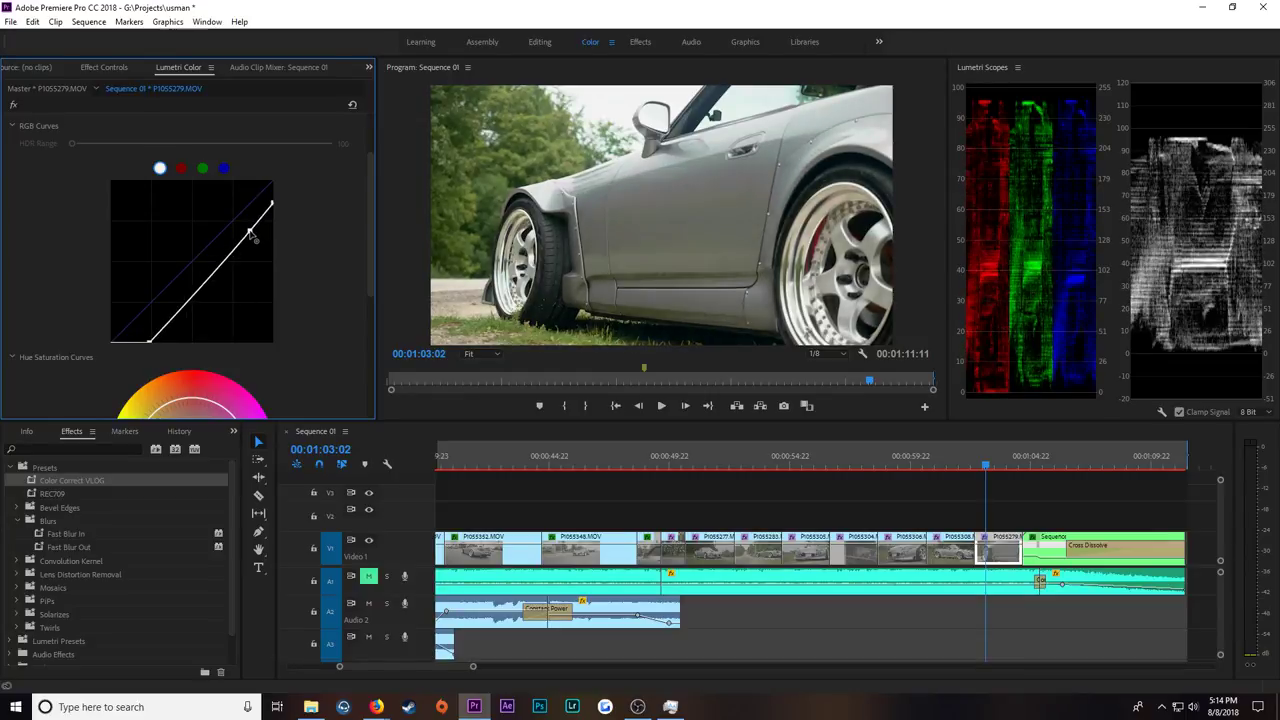
pyautogui.click(187, 308)
pyautogui.moveTo(187, 310); pyautogui.dragTo(187, 311)
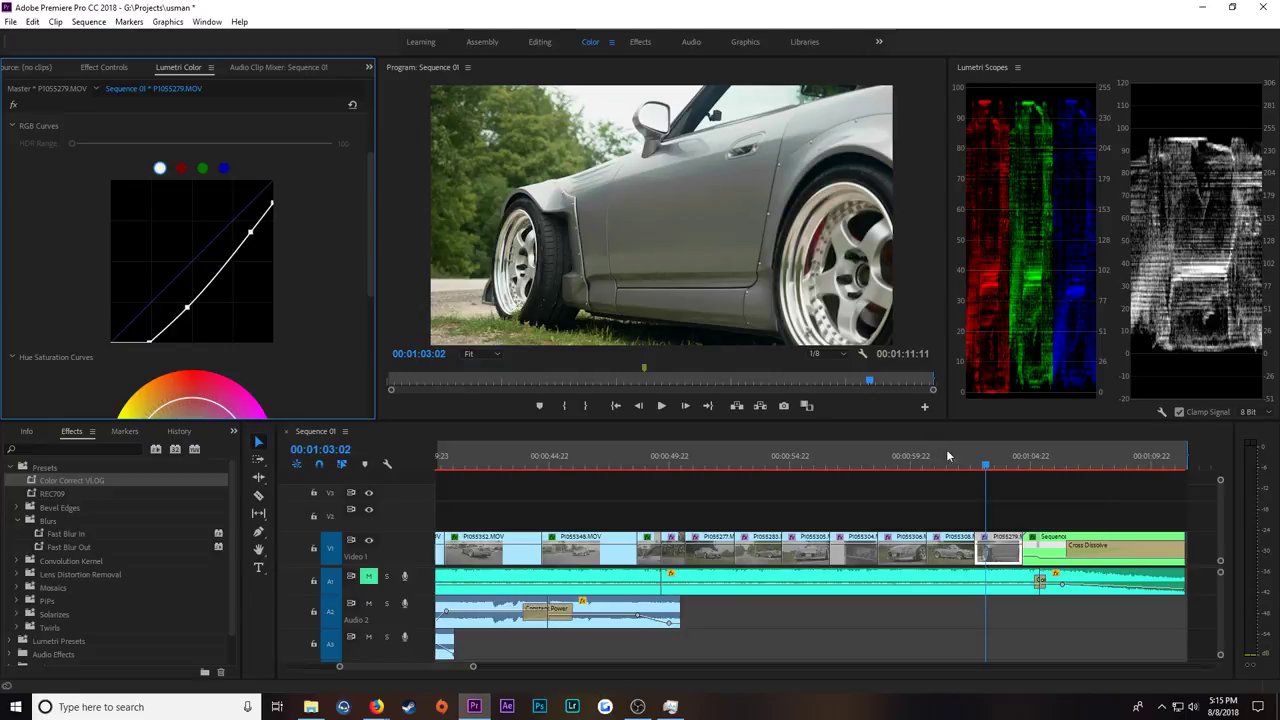
# Step: Try a strong S-shaped RGB curve on the nested Sequence 03 clip, with a lowered white point, crushed blacks and lifted highlights
pyautogui.click(1020, 466)
pyautogui.moveTo(1035, 467); pyautogui.dragTo(1061, 468)
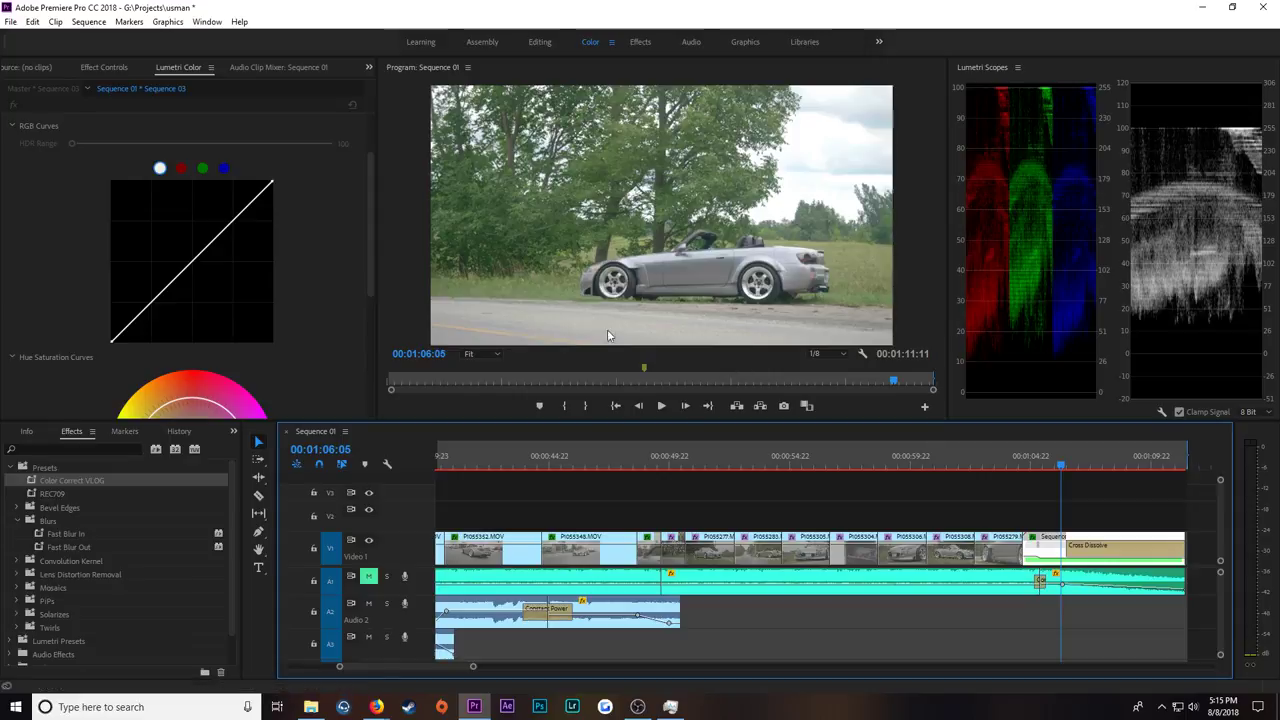
pyautogui.moveTo(277, 187); pyautogui.dragTo(286, 190)
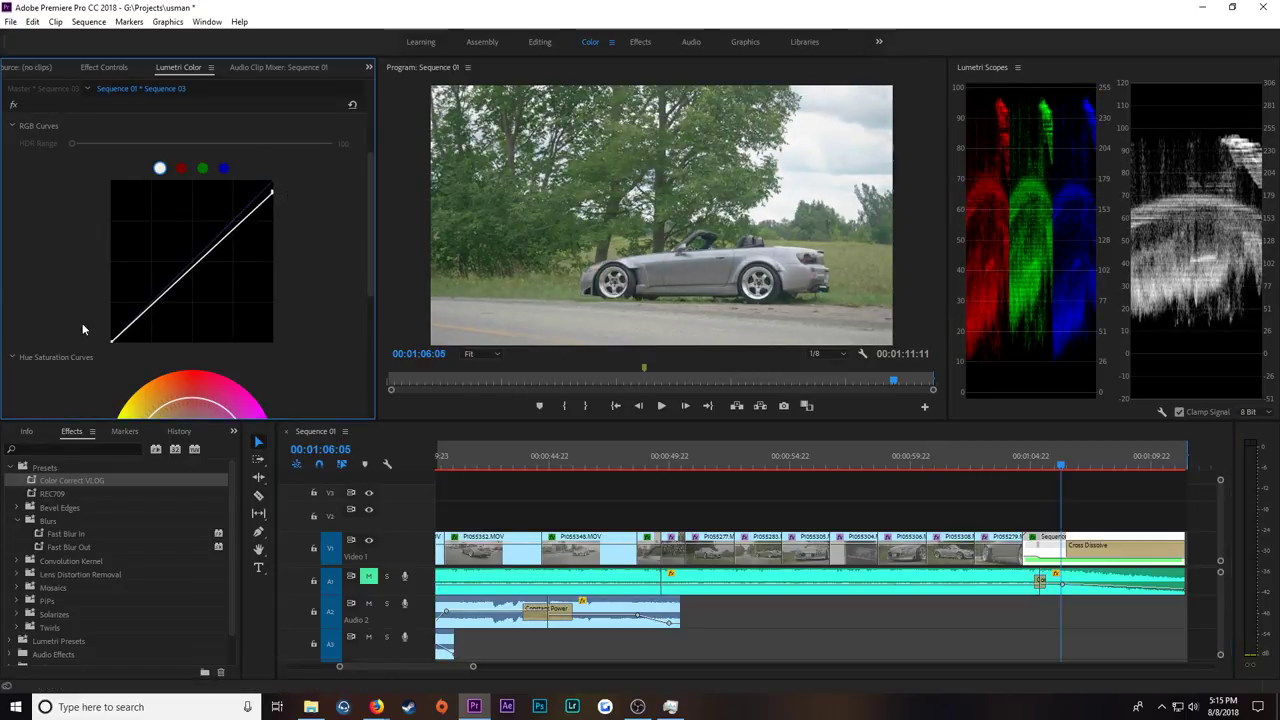
pyautogui.moveTo(112, 341); pyautogui.dragTo(134, 354)
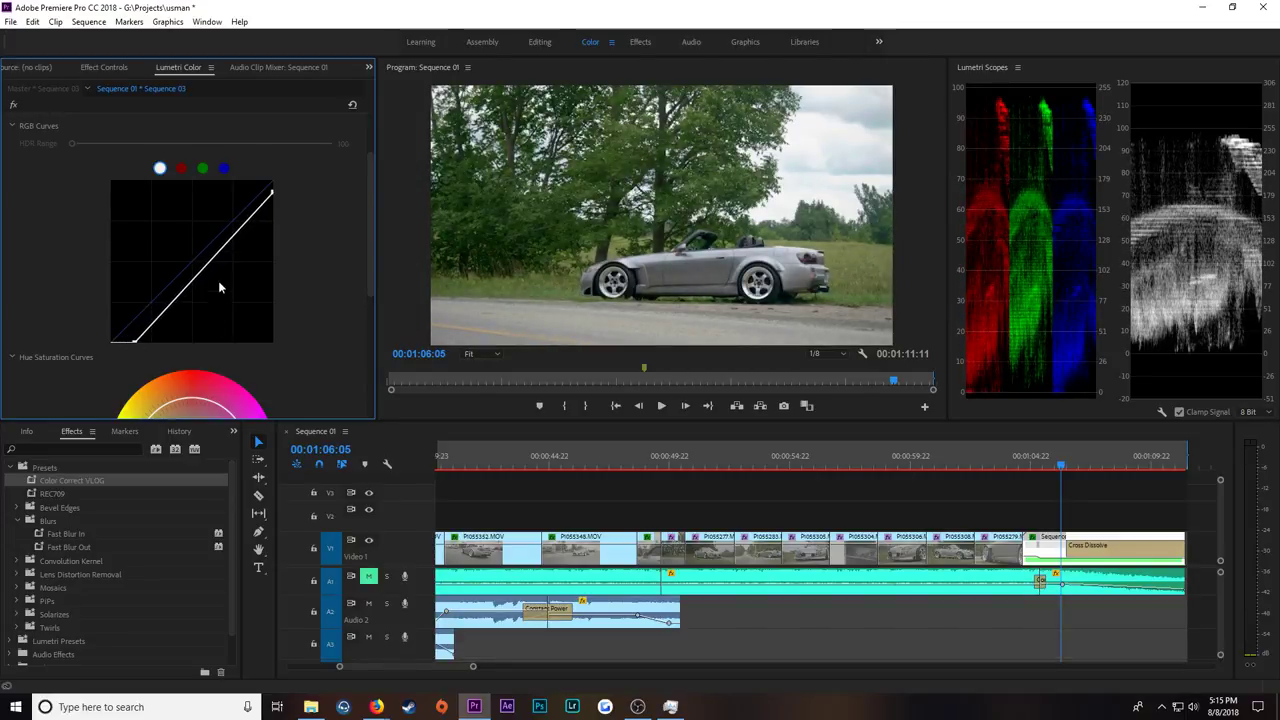
pyautogui.moveTo(257, 215); pyautogui.dragTo(253, 218)
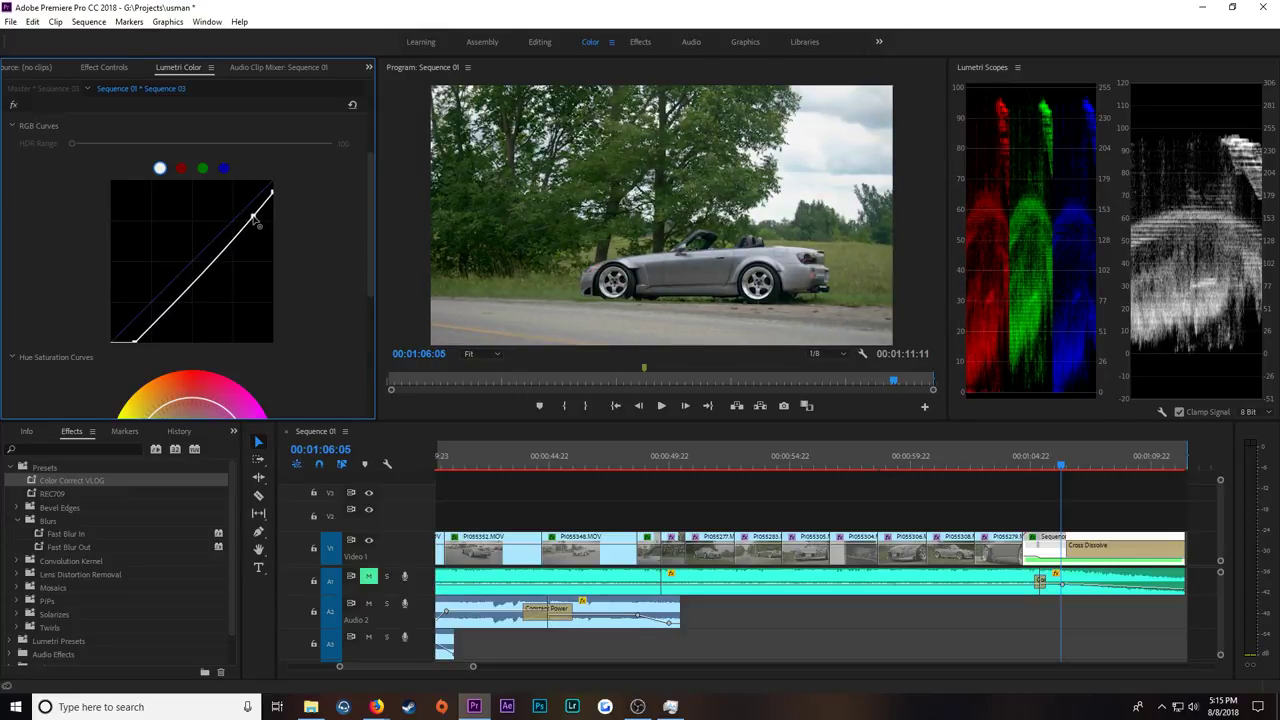
pyautogui.moveTo(180, 296); pyautogui.dragTo(178, 302)
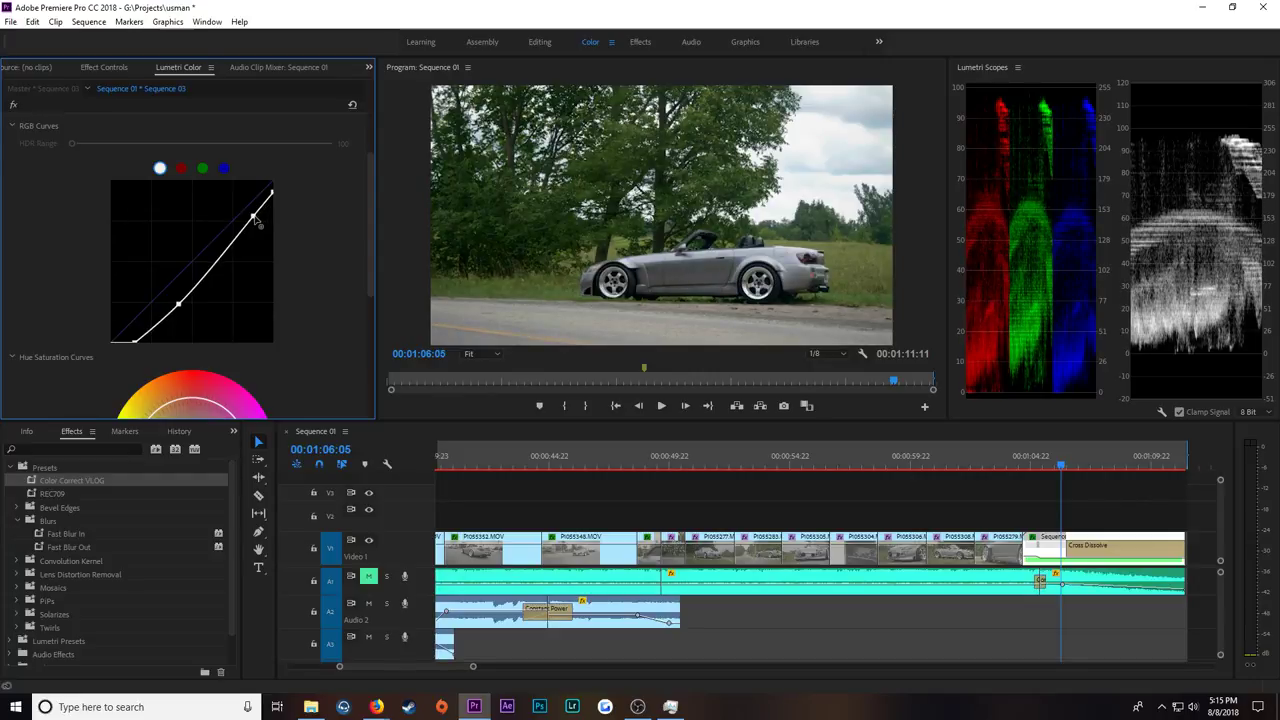
pyautogui.moveTo(256, 220); pyautogui.dragTo(250, 216)
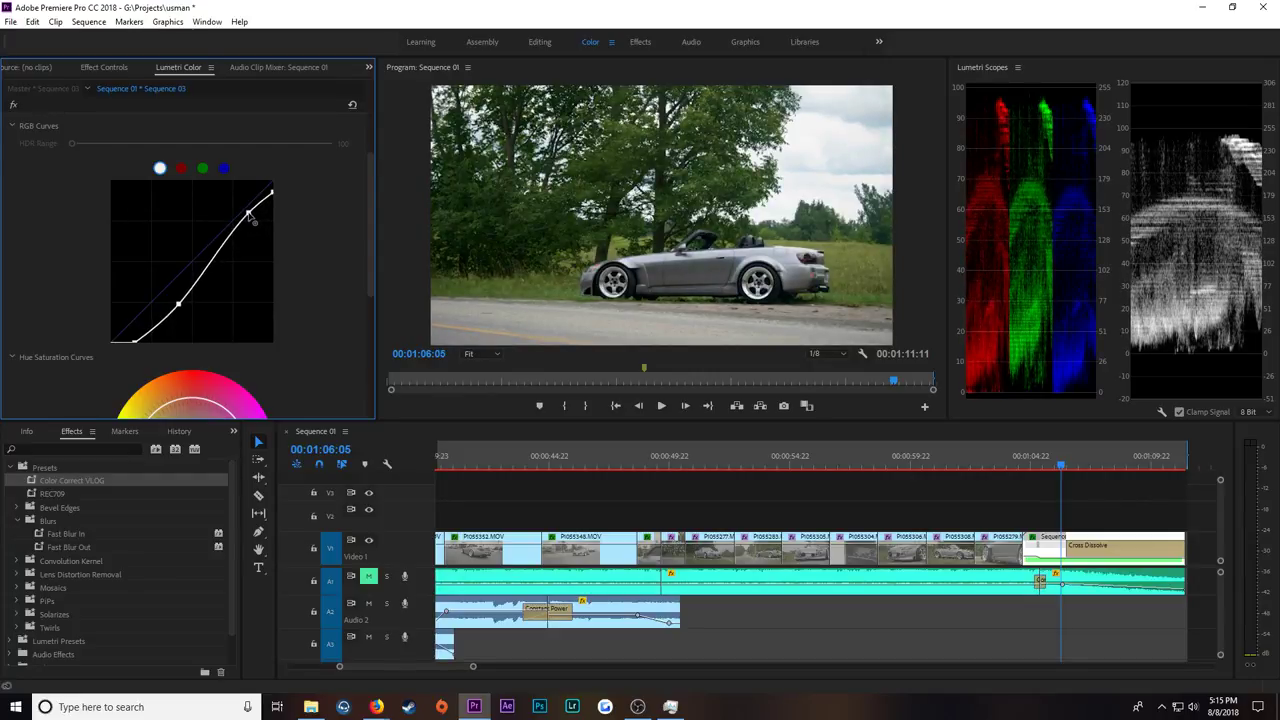
pyautogui.moveTo(248, 213); pyautogui.dragTo(245, 219)
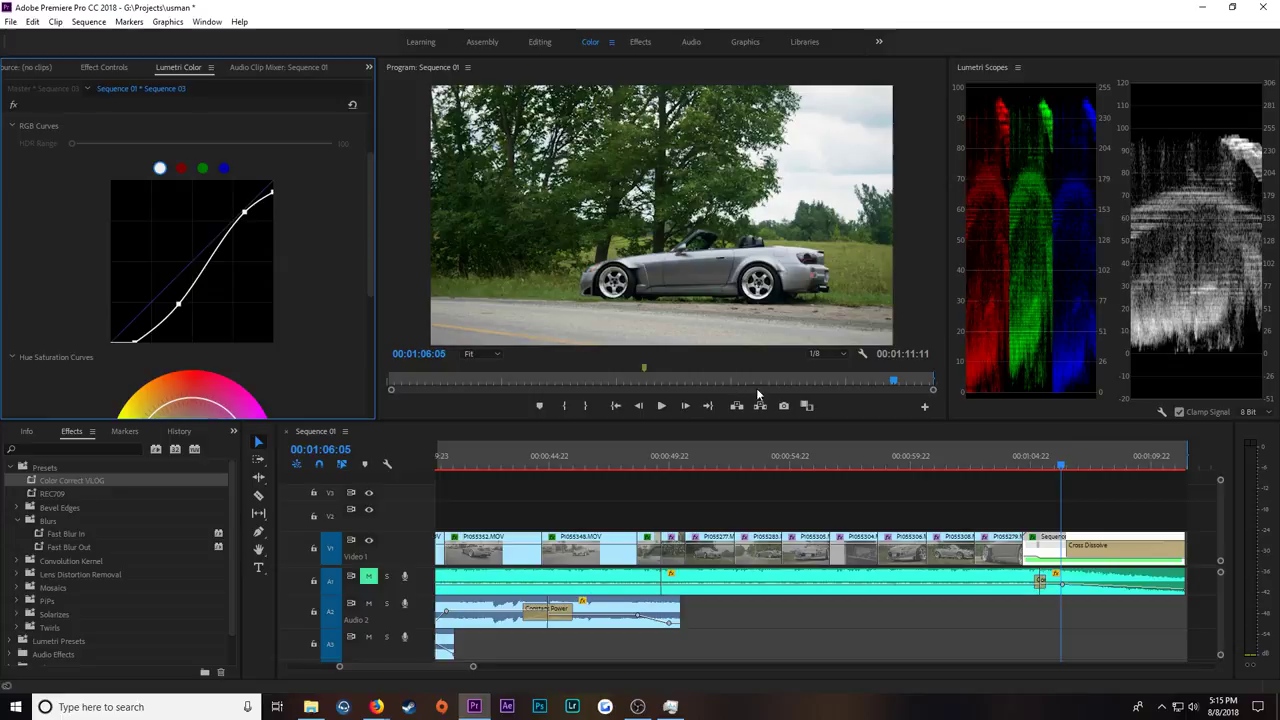
# Step: Preview the graded nested sequence at Full playback resolution and return the resolution to 1/8
pyautogui.click(840, 354)
pyautogui.click(826, 367)
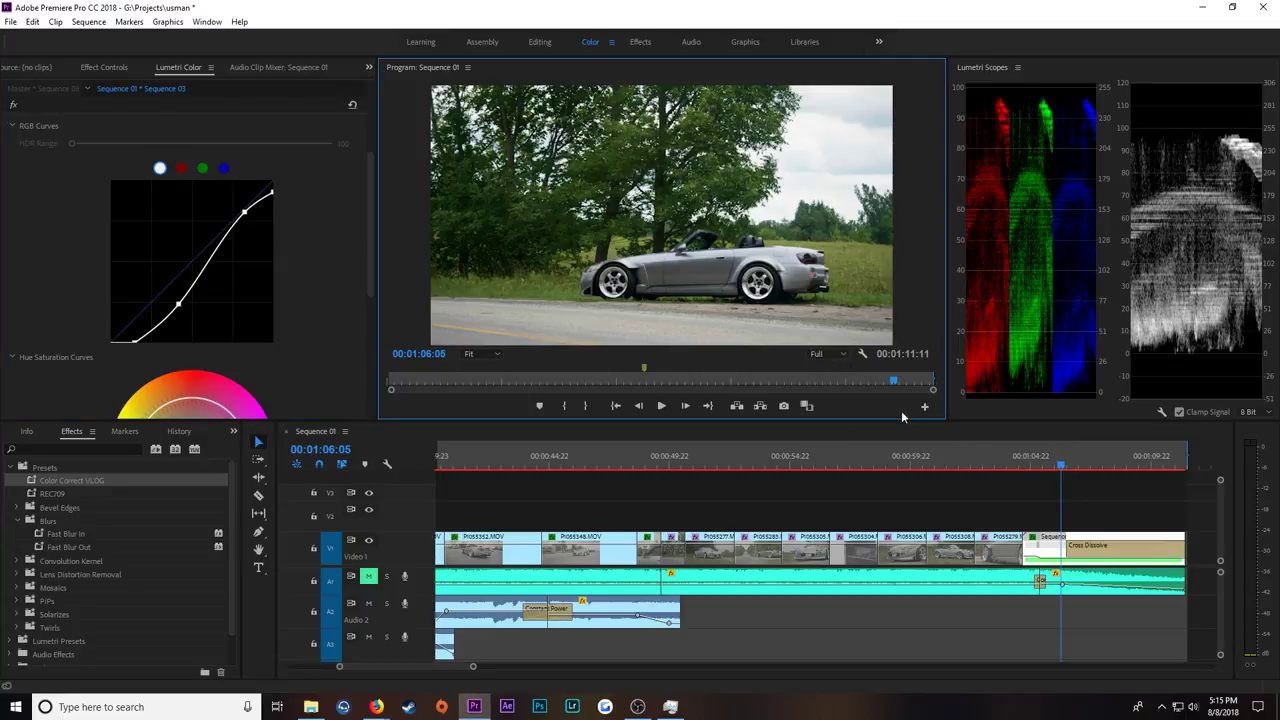
pyautogui.click(1059, 470)
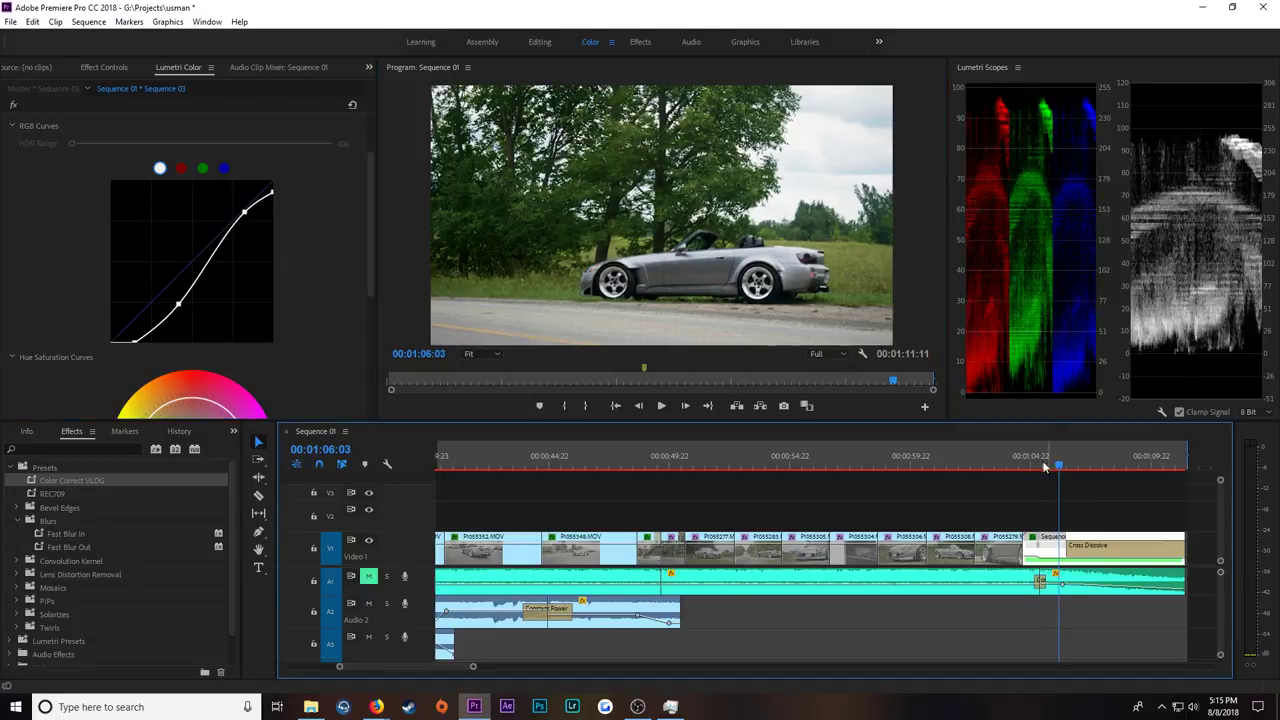
pyautogui.click(836, 380)
pyautogui.click(840, 354)
pyautogui.click(838, 409)
# Step: Reset Sequence 03's RGB curve and rebuild it more gently, with a lowered white point, inward black point, a highlight point and lowered shadows
pyautogui.click(1057, 466)
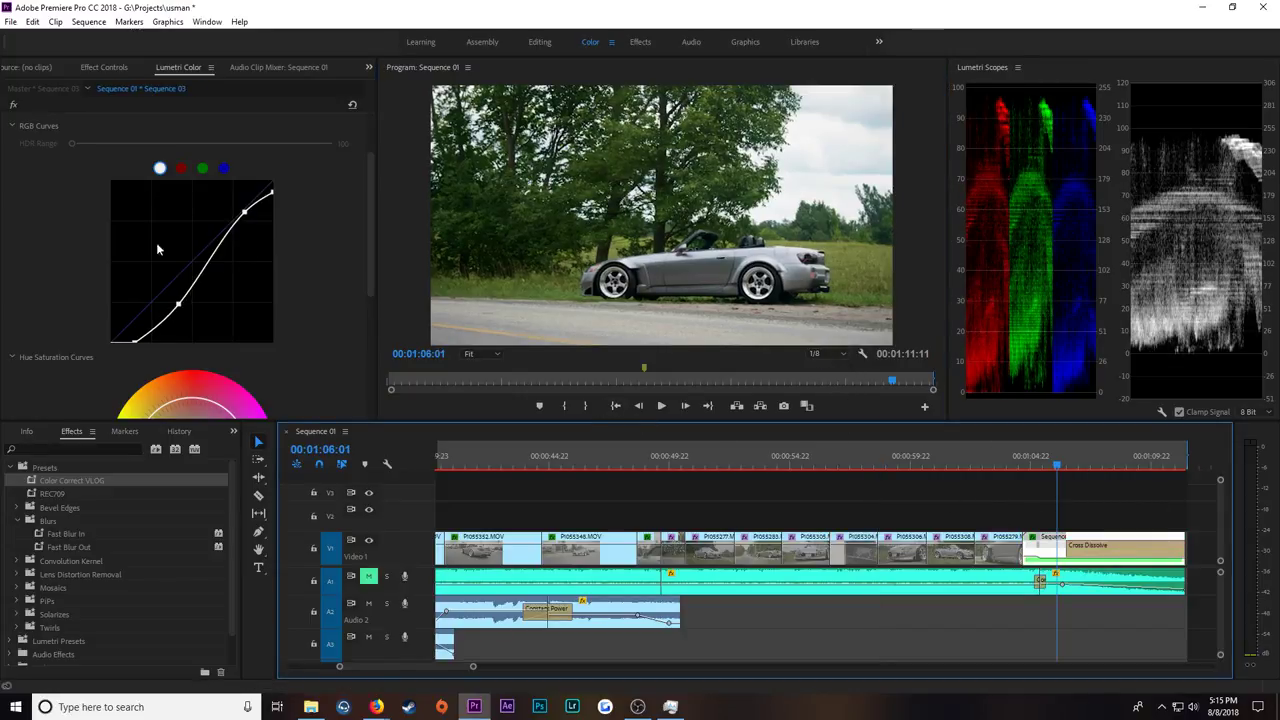
pyautogui.doubleClick(186, 292)
pyautogui.moveTo(272, 181); pyautogui.dragTo(281, 191)
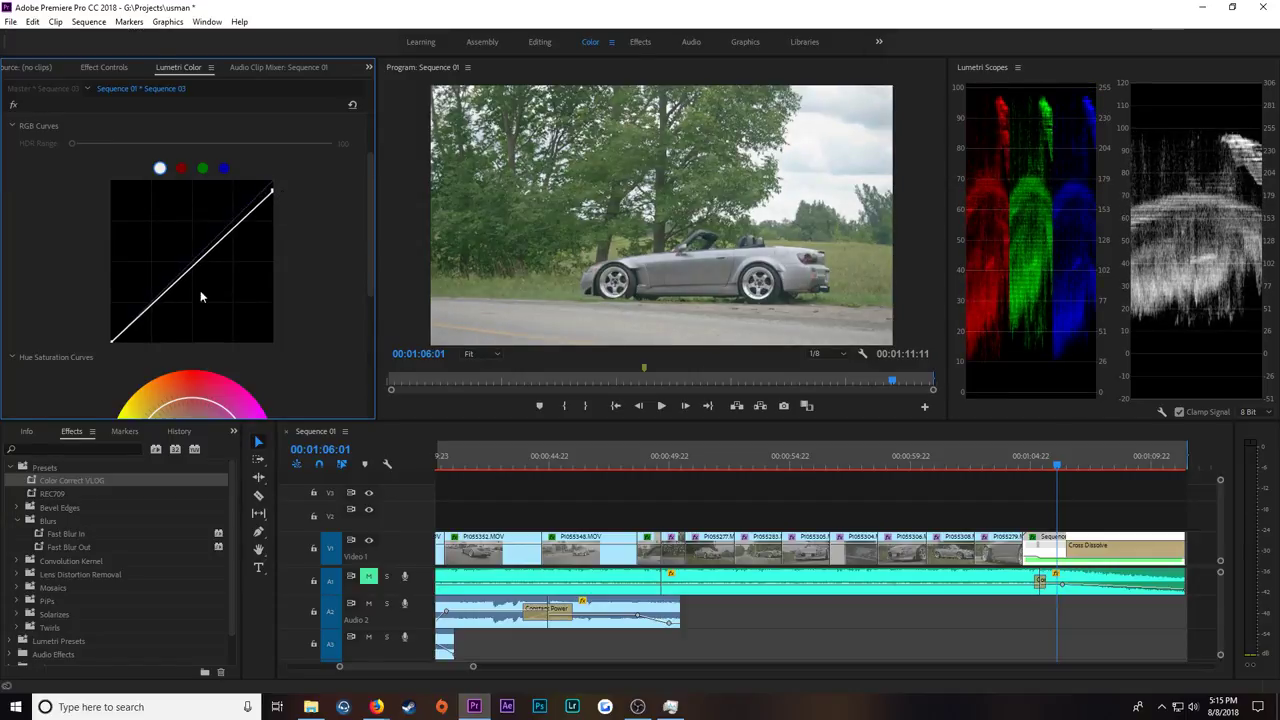
pyautogui.moveTo(113, 343); pyautogui.dragTo(135, 354)
pyautogui.moveTo(253, 211); pyautogui.dragTo(250, 212)
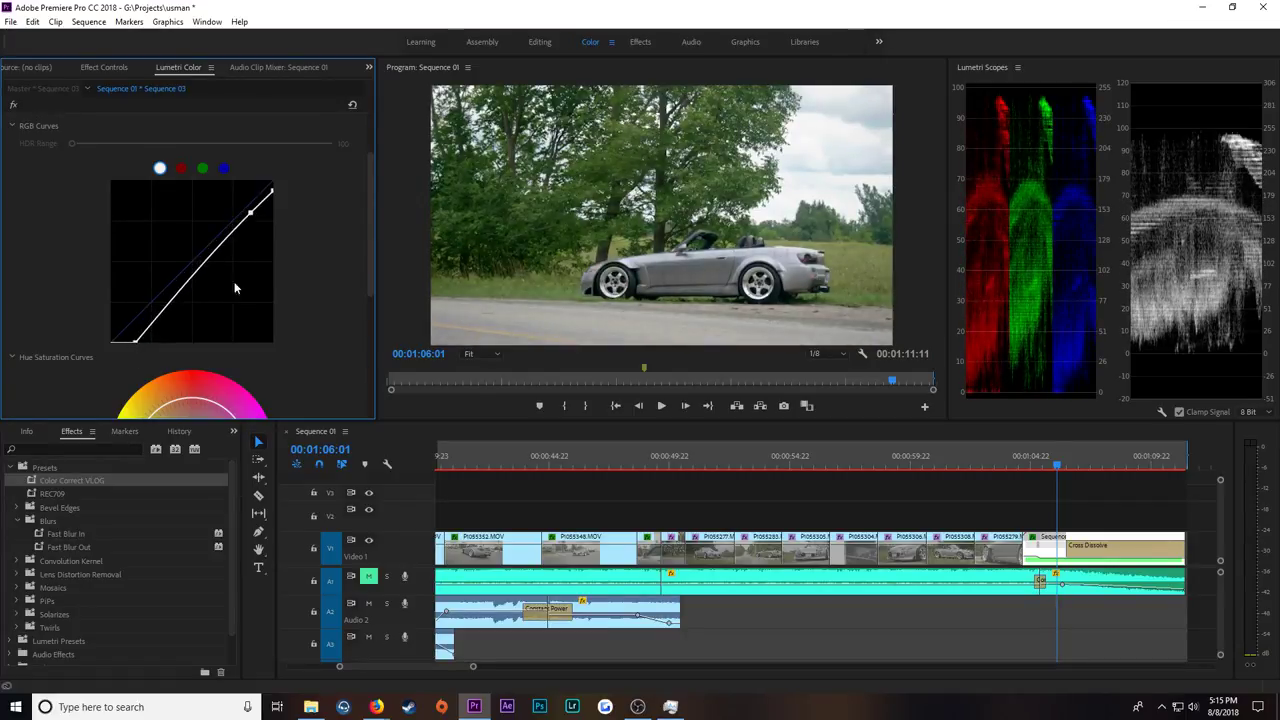
pyautogui.moveTo(176, 297); pyautogui.dragTo(176, 303)
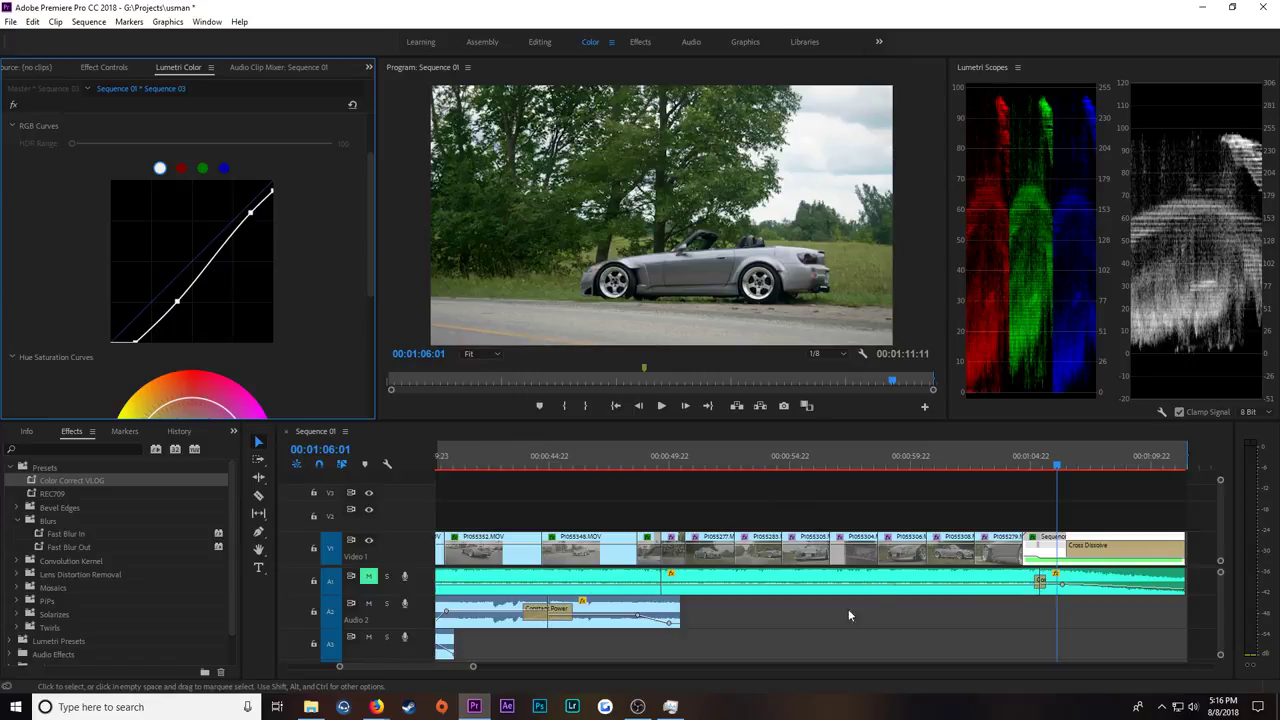
# Step: Review the grading of the opening clips P1055341.MP4, P1055339.MP4 and the second P1055346.MOV along the timeline
pyautogui.hscroll(-10, 429, 664)
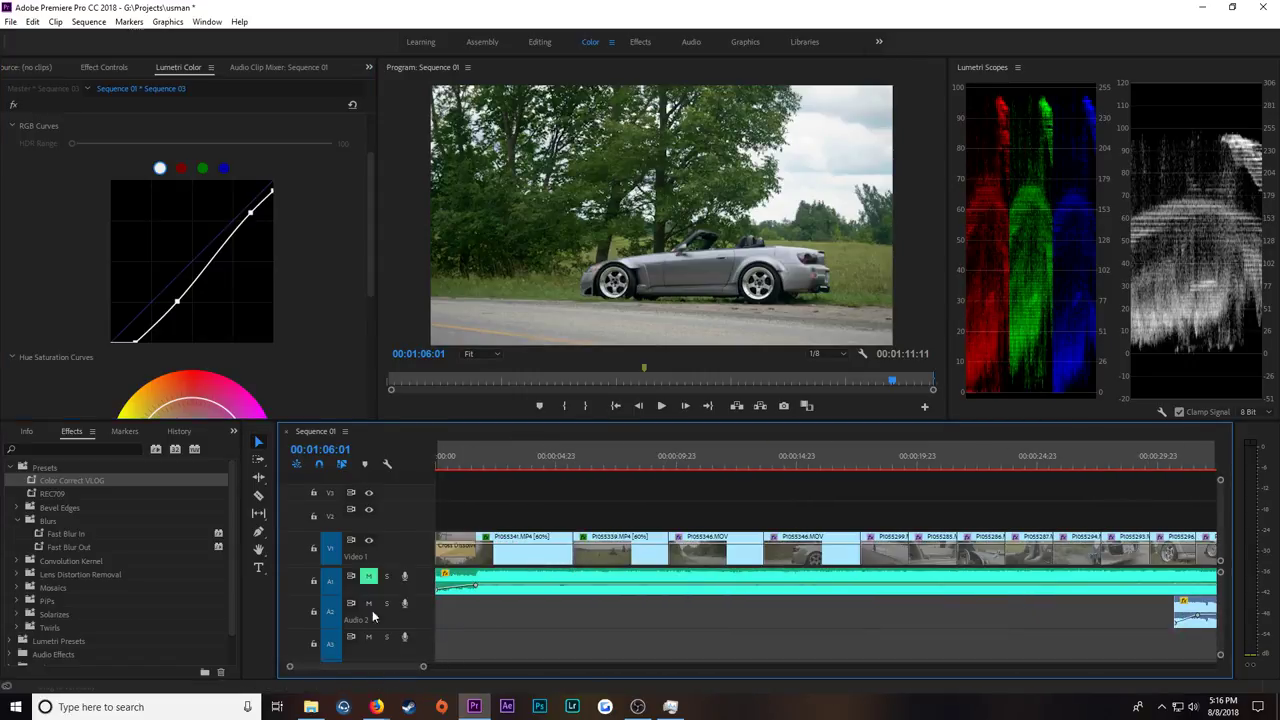
pyautogui.click(563, 465)
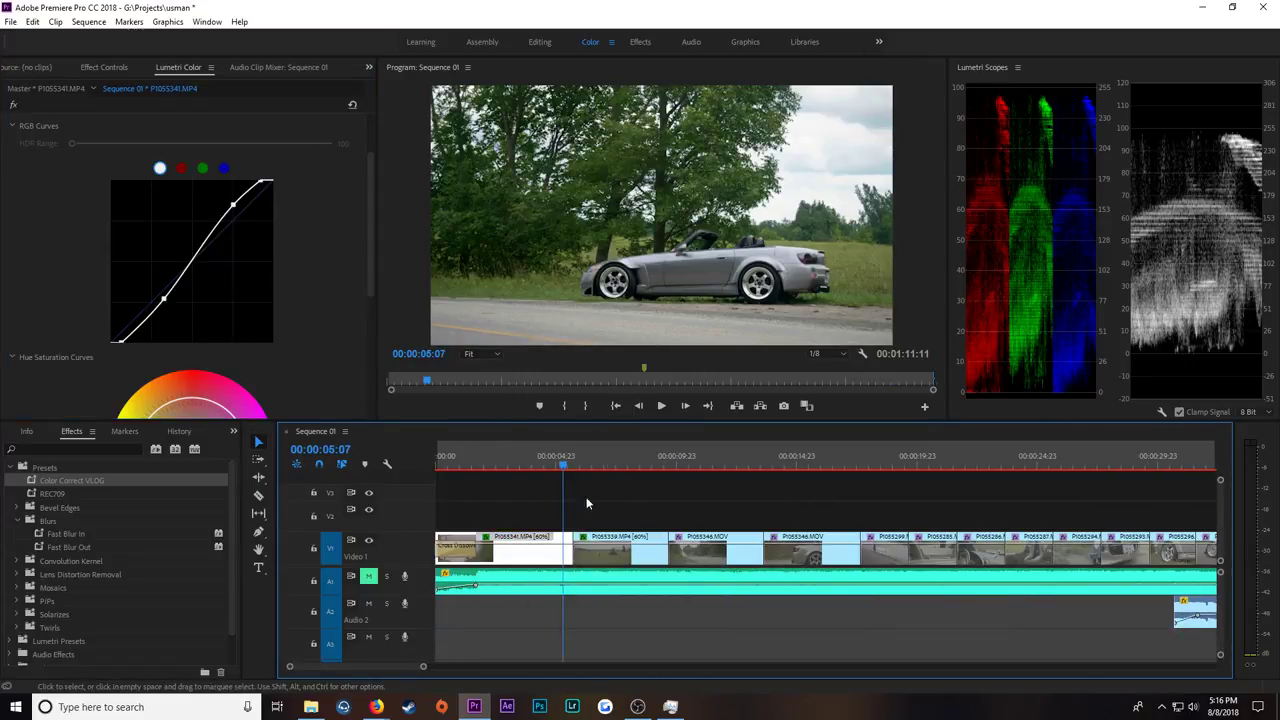
pyautogui.click(634, 466)
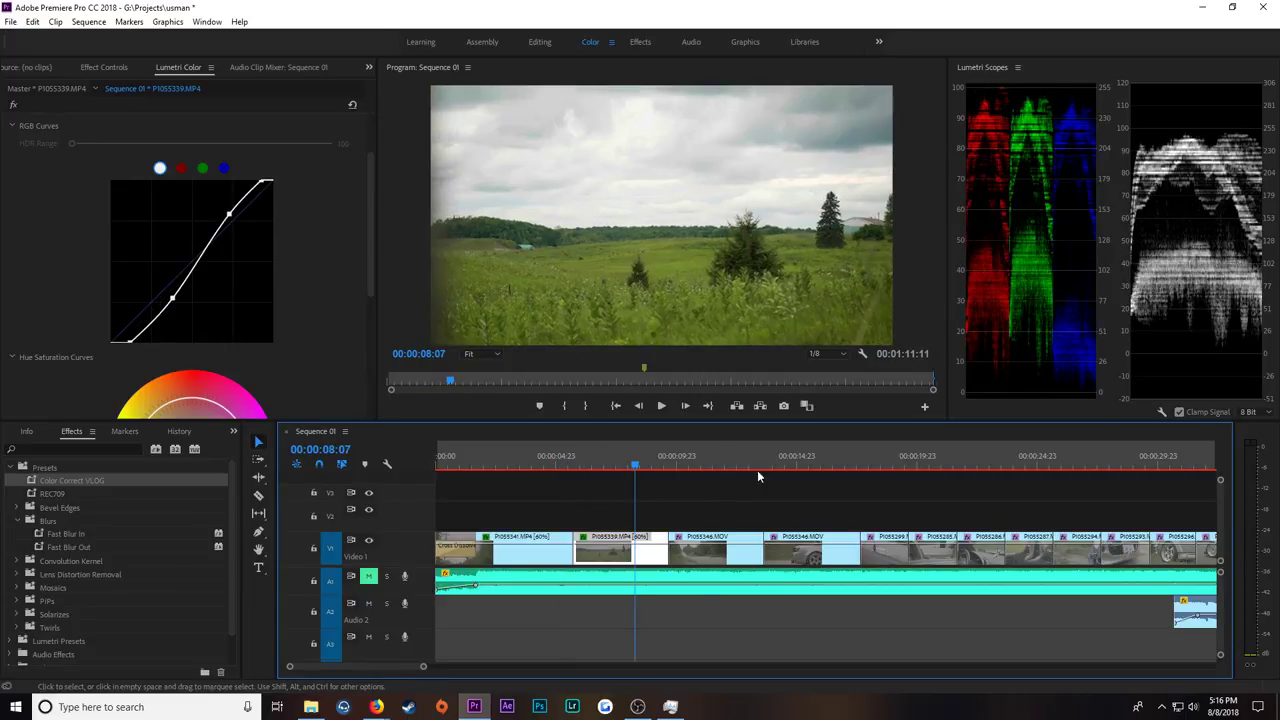
pyautogui.click(771, 466)
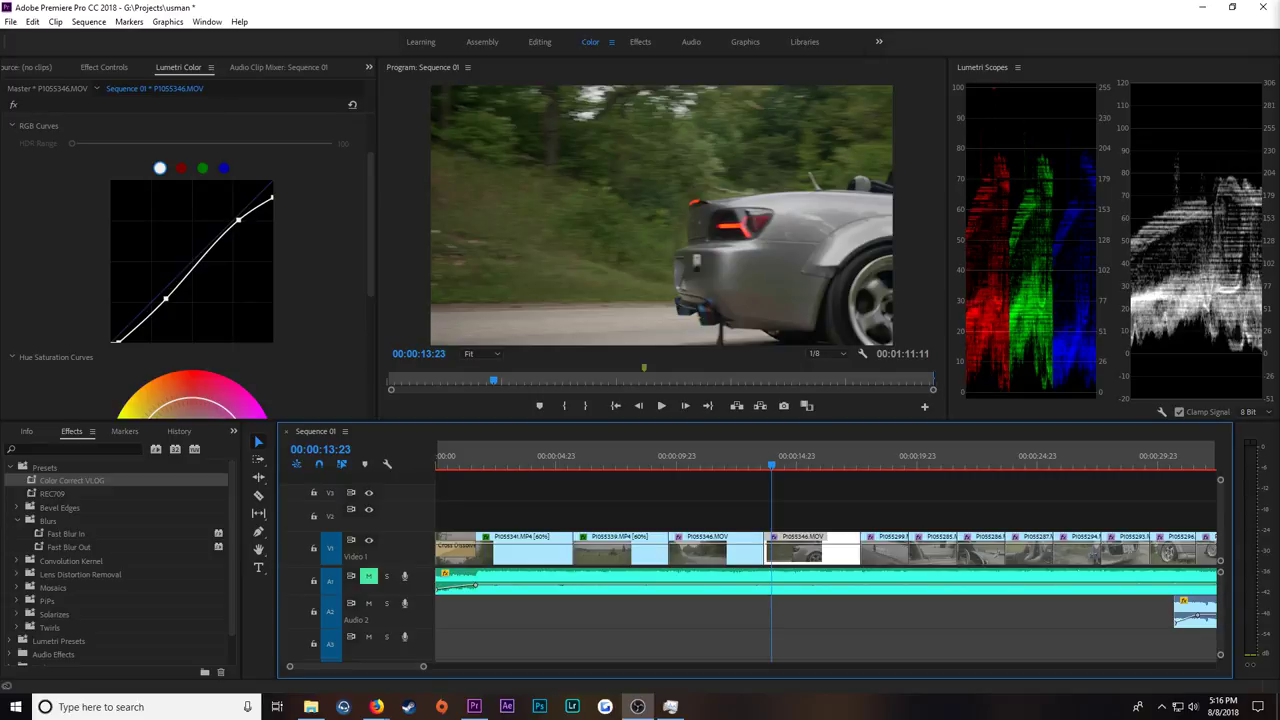
pyautogui.moveTo(785, 468); pyautogui.dragTo(852, 474)
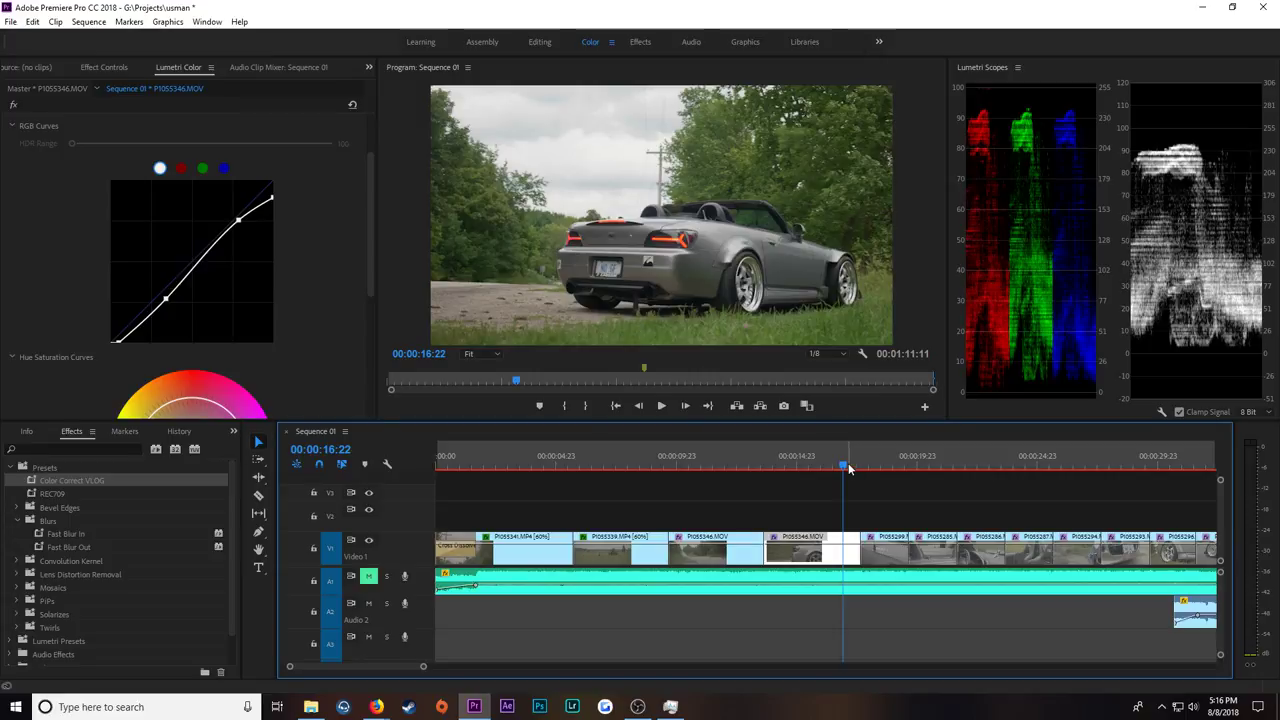
pyautogui.click(848, 463)
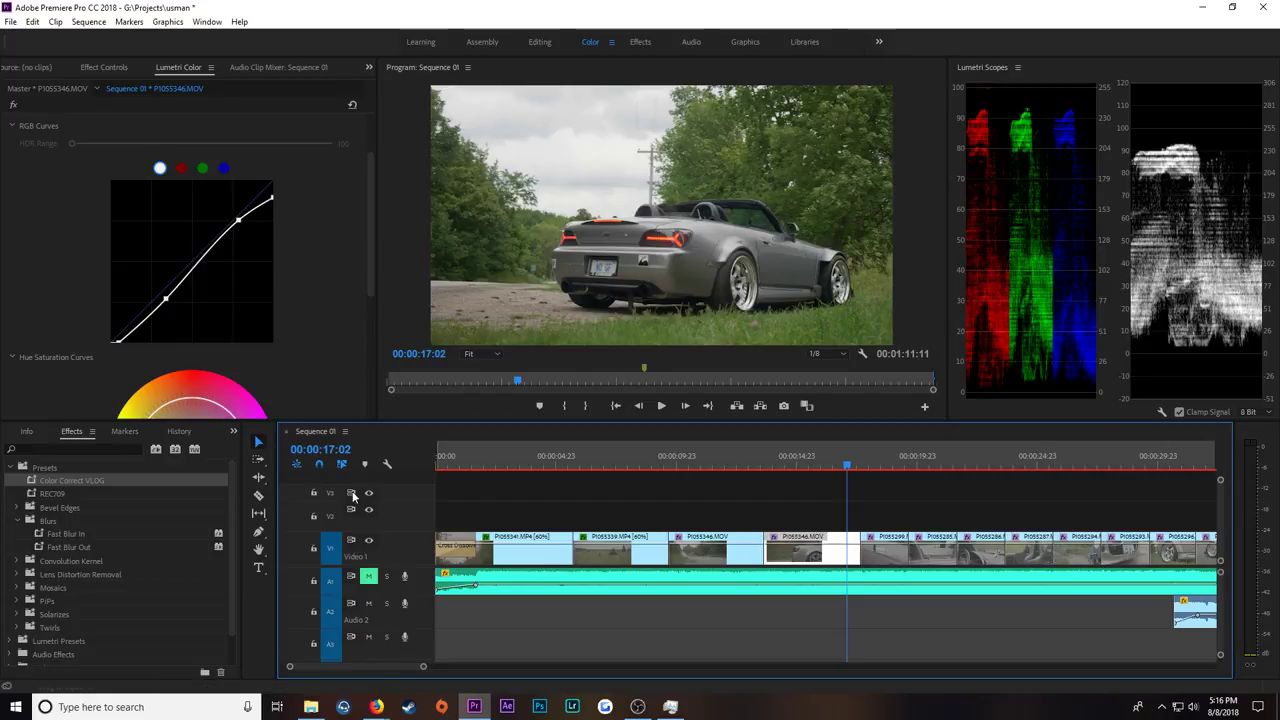
# Step: Pull the midtones of the closing Sequence 03 clip's RGB curve down slightly for more contrast
pyautogui.moveTo(420, 668); pyautogui.dragTo(582, 668)
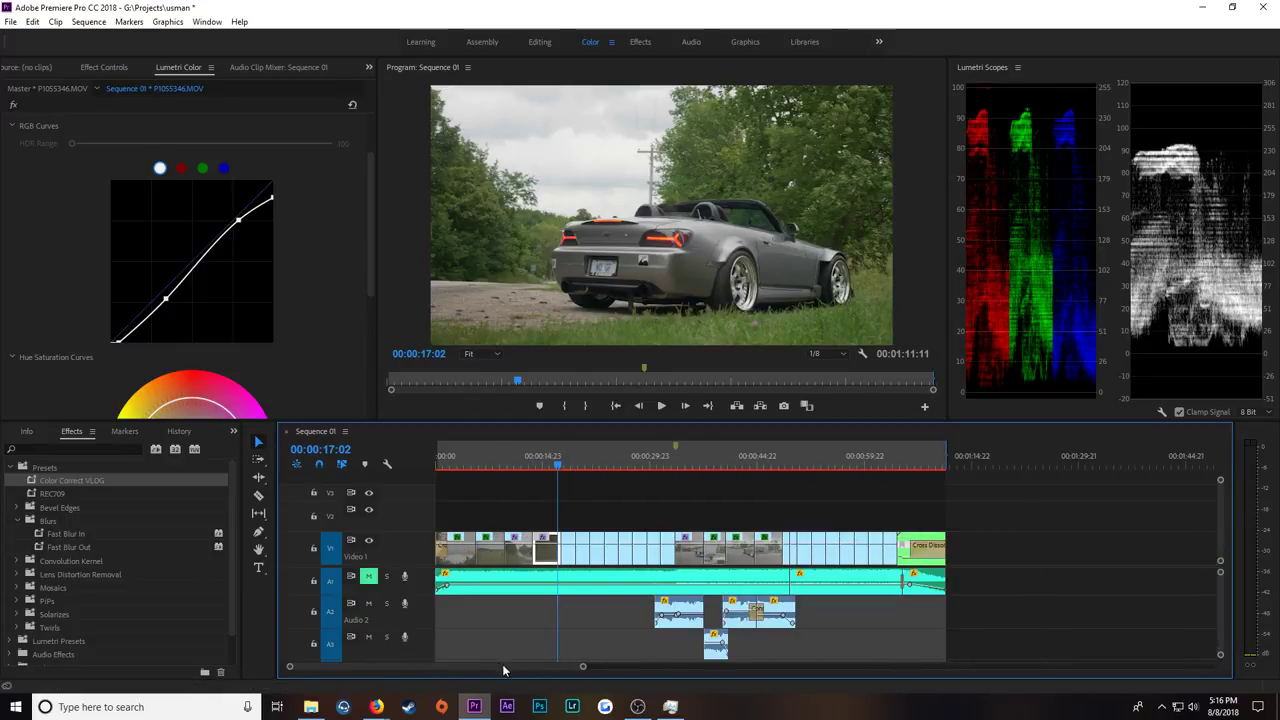
pyautogui.moveTo(1040, 497); pyautogui.dragTo(659, 585)
pyautogui.click(964, 546)
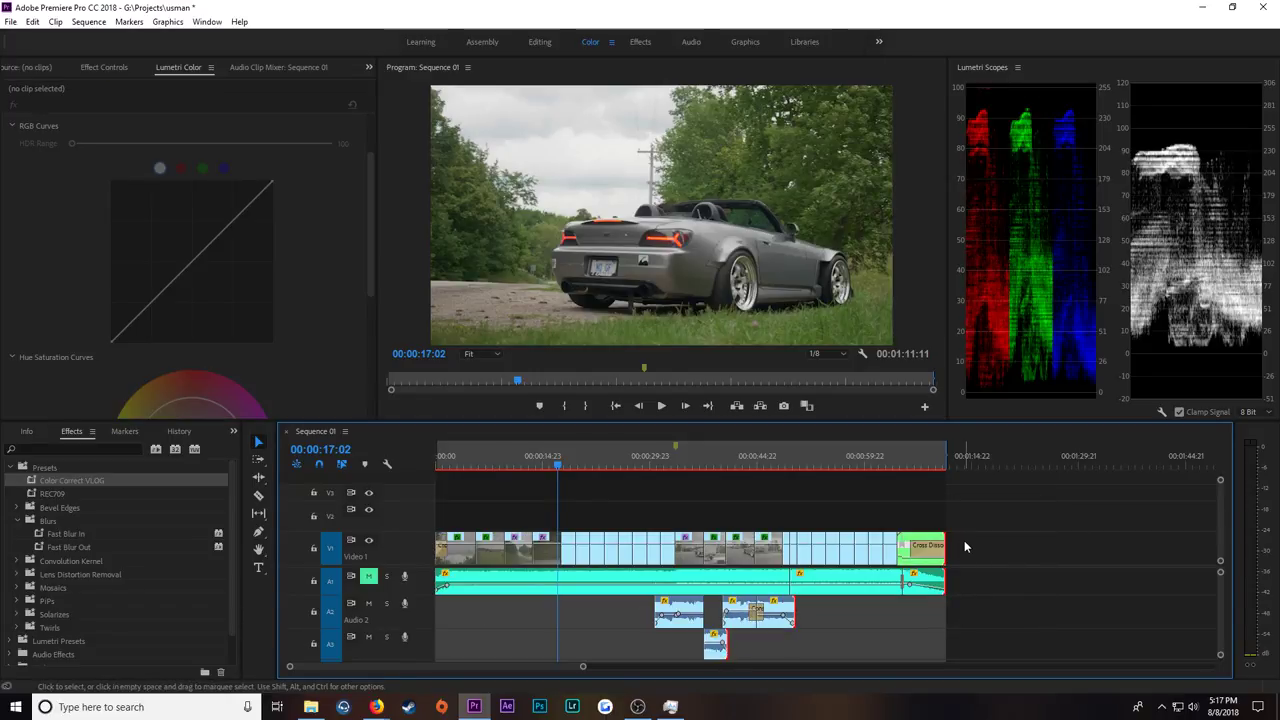
pyautogui.click(909, 468)
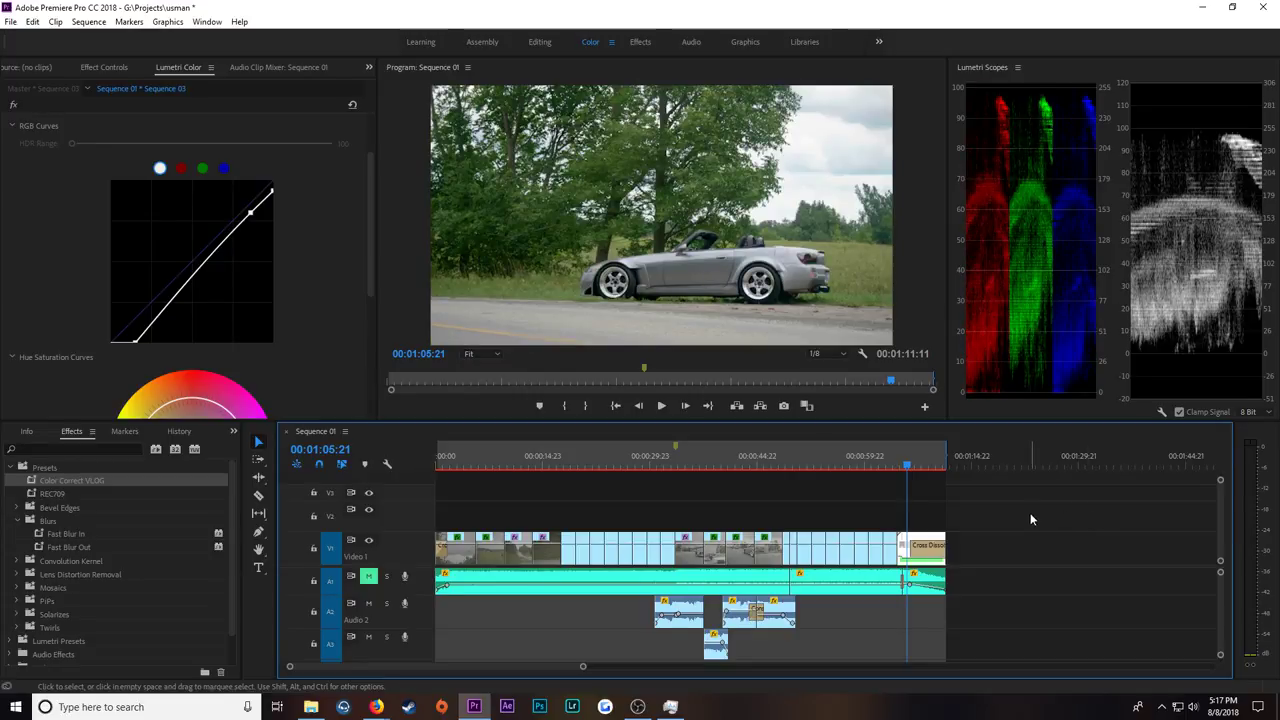
pyautogui.moveTo(182, 289); pyautogui.dragTo(187, 298)
pyautogui.click(976, 578)
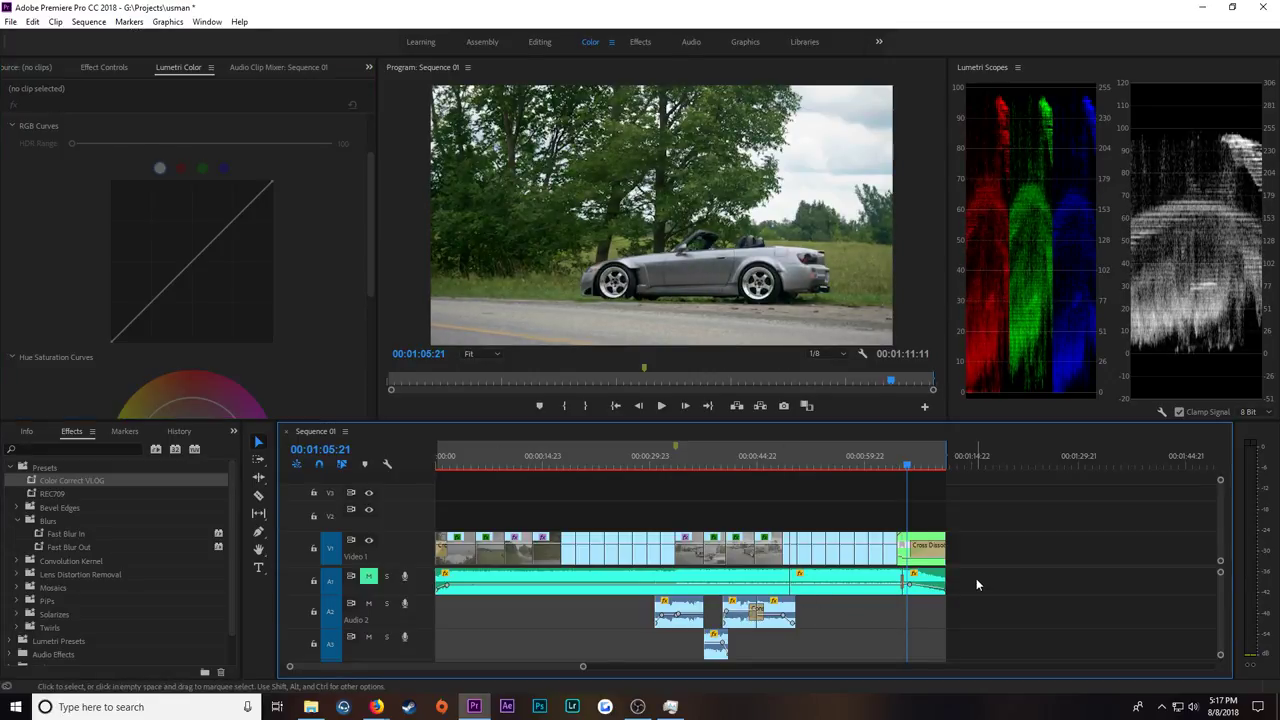
pyautogui.hotkey('ctrl', 'a')
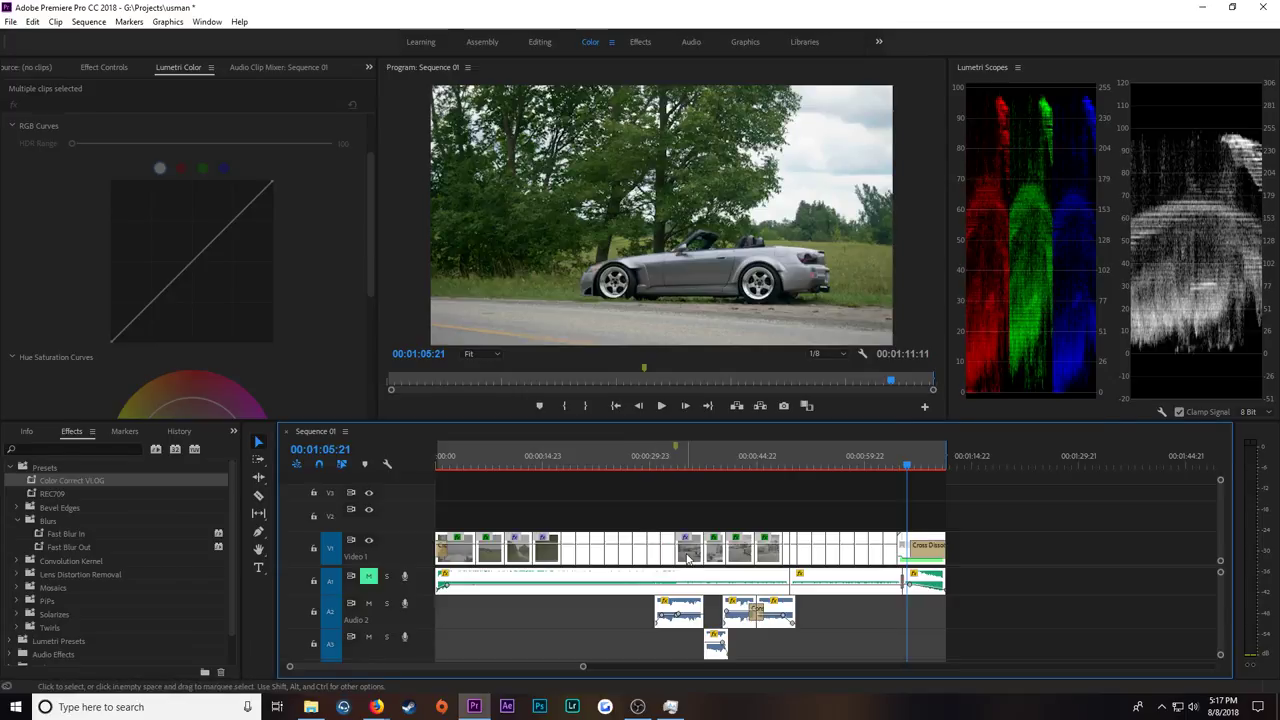
pyautogui.rightClick(685, 548)
pyautogui.moveTo(783, 397)
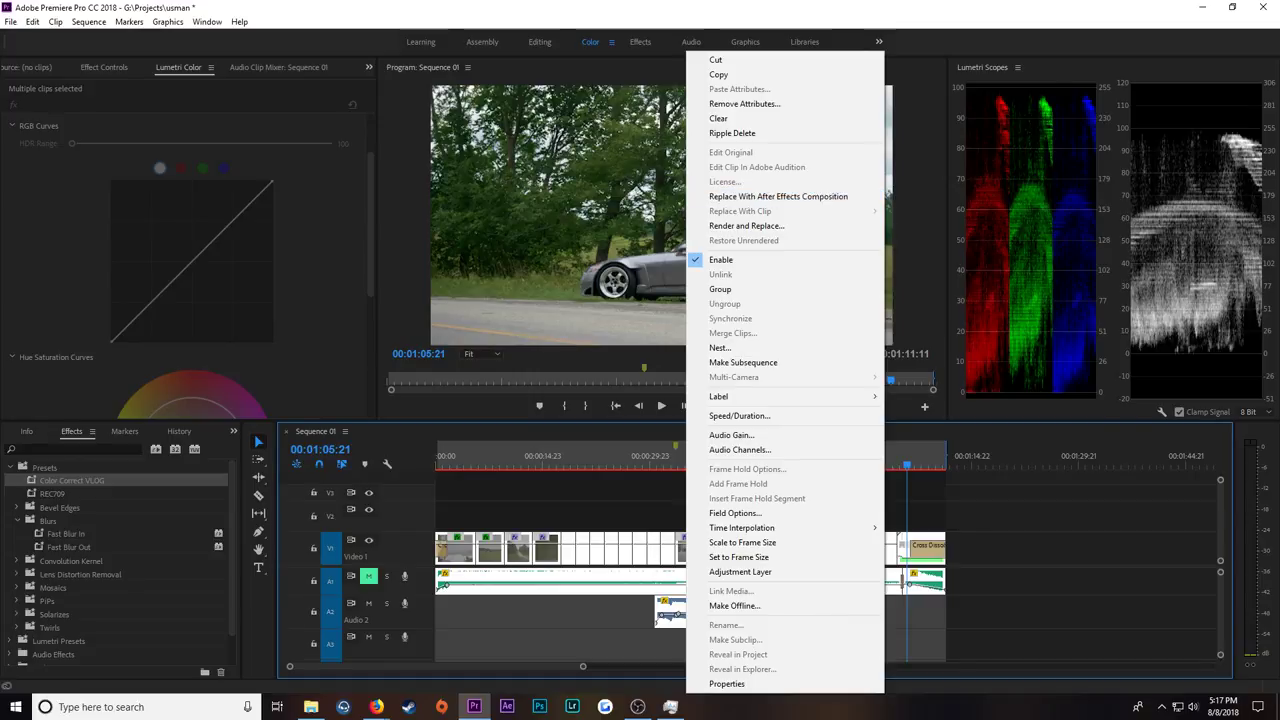
pyautogui.hotkey('alt', 'Tab')
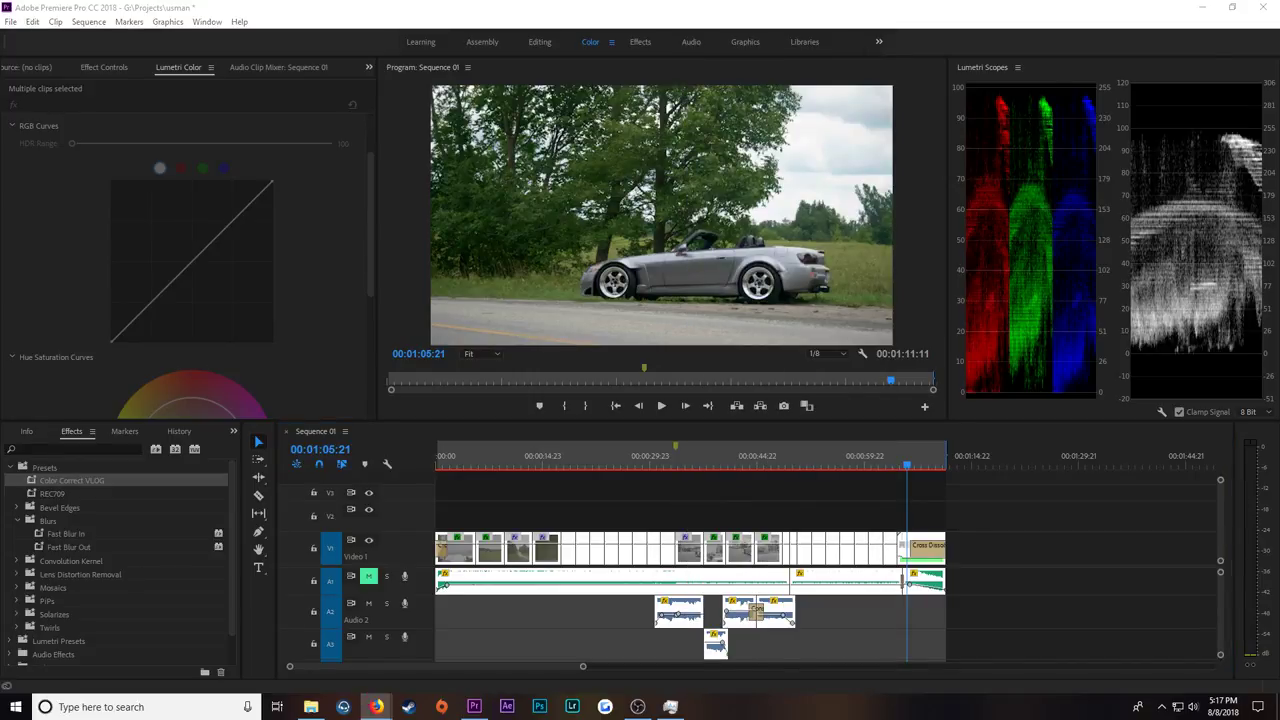
pyautogui.hotkey('alt', 'Tab')
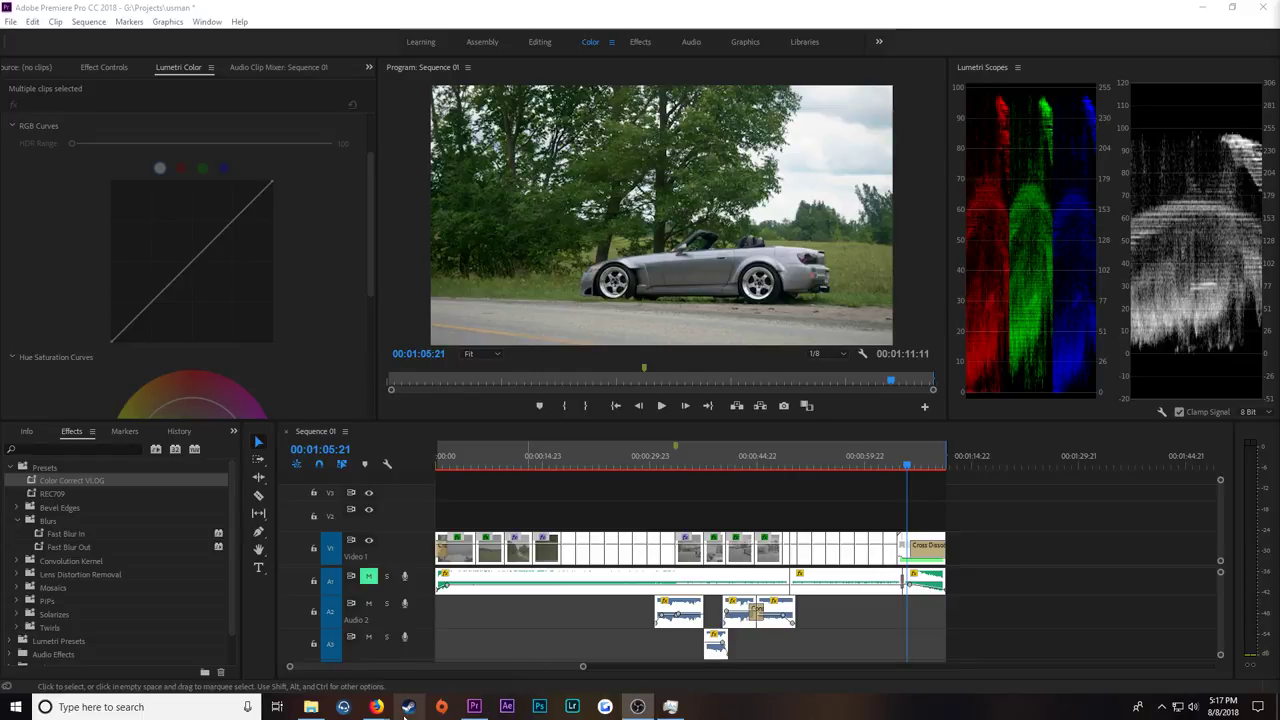
pyautogui.moveTo(378, 708)
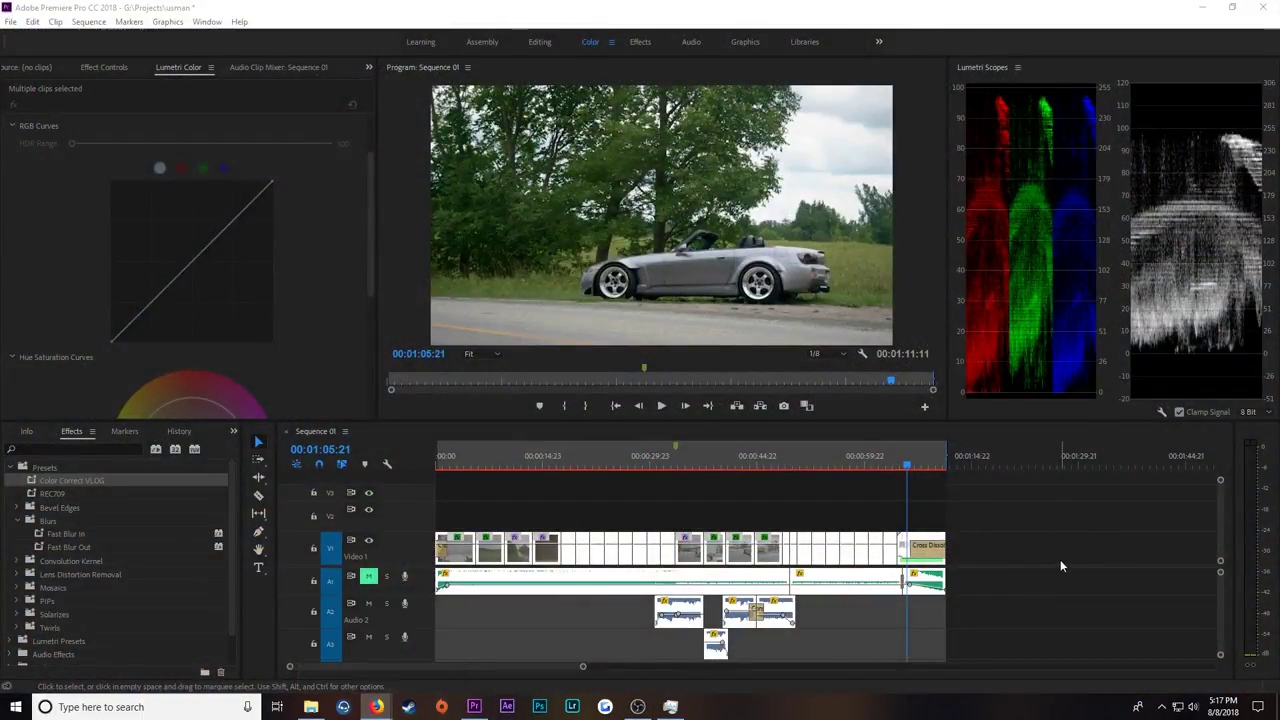
pyautogui.click(1061, 565)
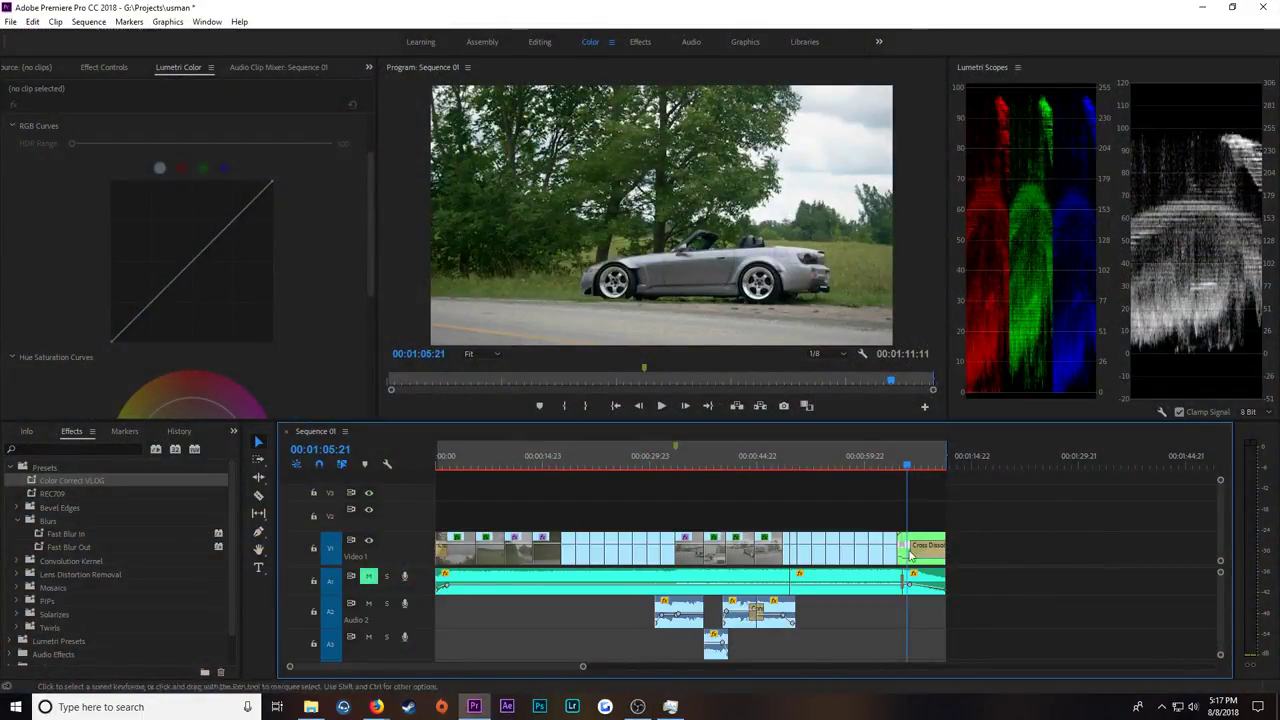
# Step: Replace all clips in Sequence 01 with a linked After Effects composition
pyautogui.hotkey('ctrl', 'a')
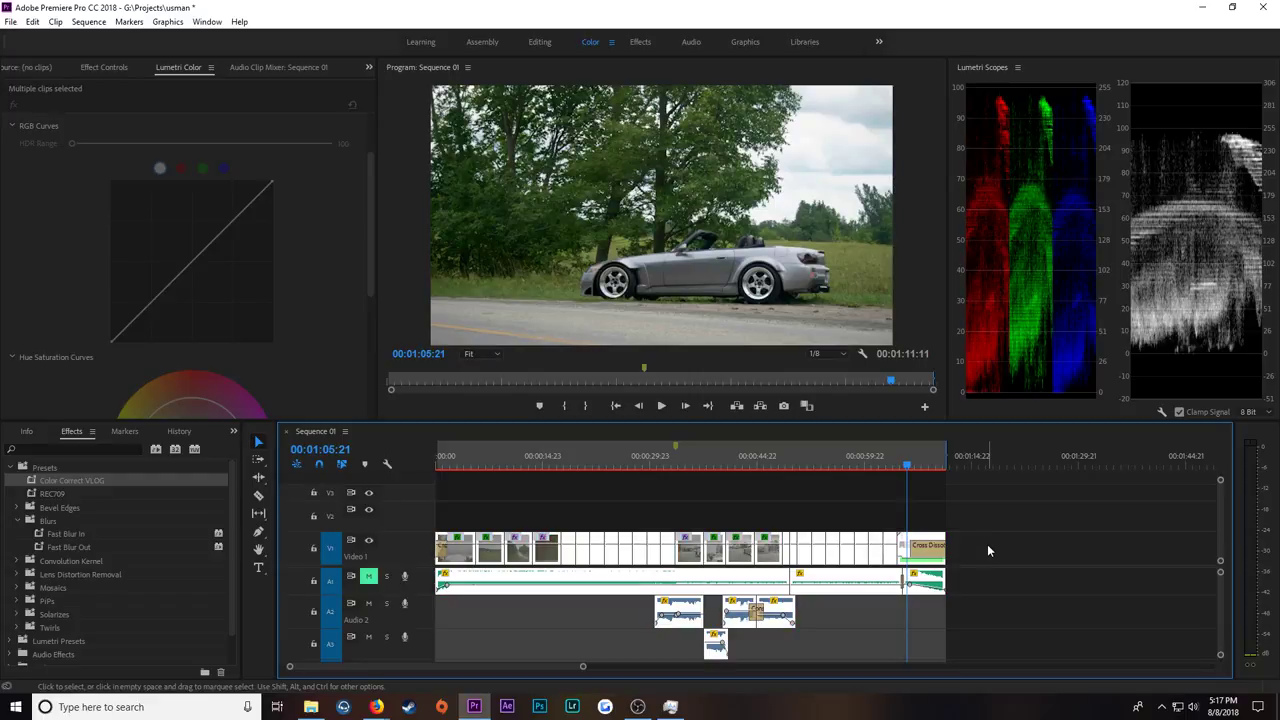
pyautogui.rightClick(920, 541)
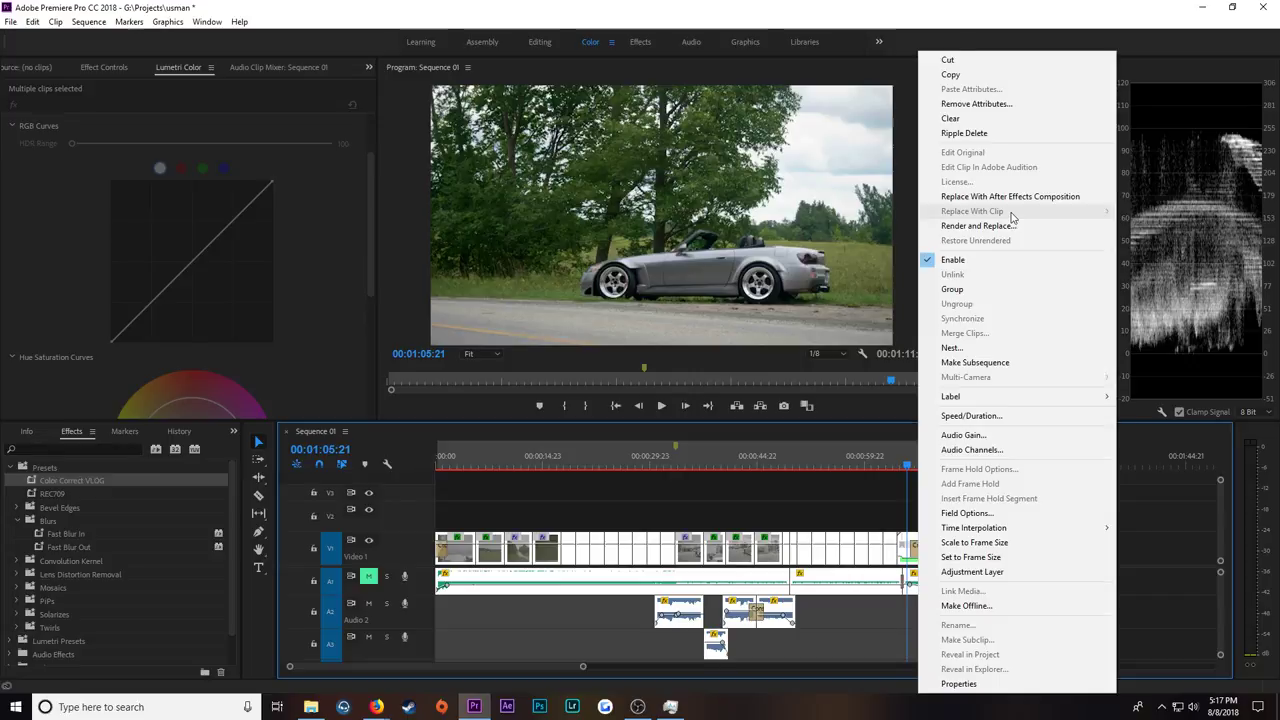
pyautogui.click(1041, 199)
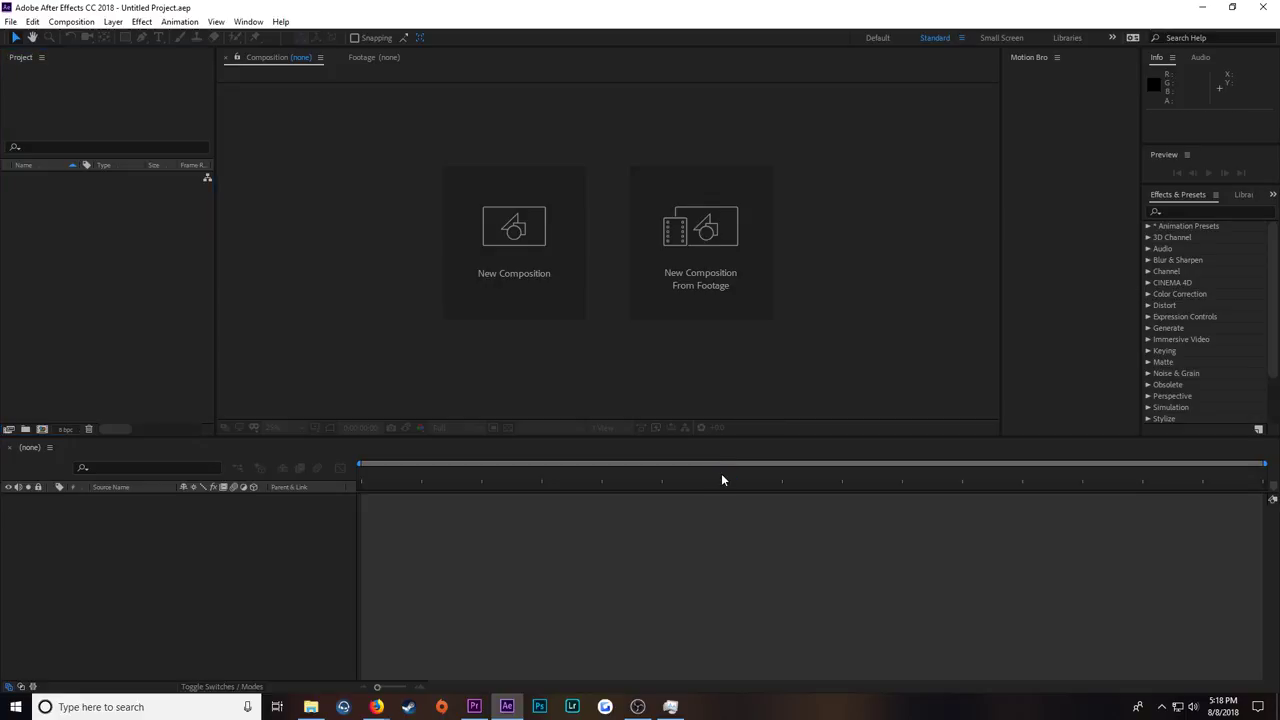
# Step: Save the new After Effects project in the Handy Seamless Transitions folder, naming it with the client's name followed by "transitions"
pyautogui.hotkey('ctrl', 's')
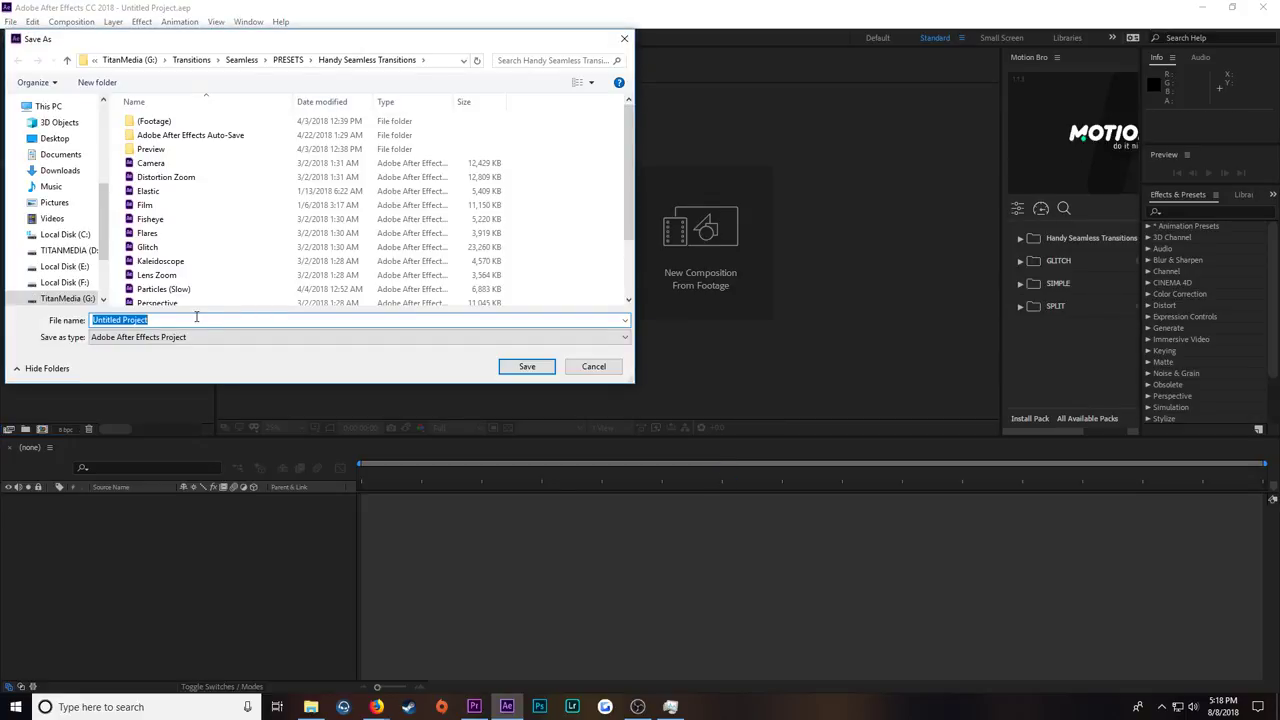
pyautogui.write('Usman')
pyautogui.write('transitions')
pyautogui.press('Return')
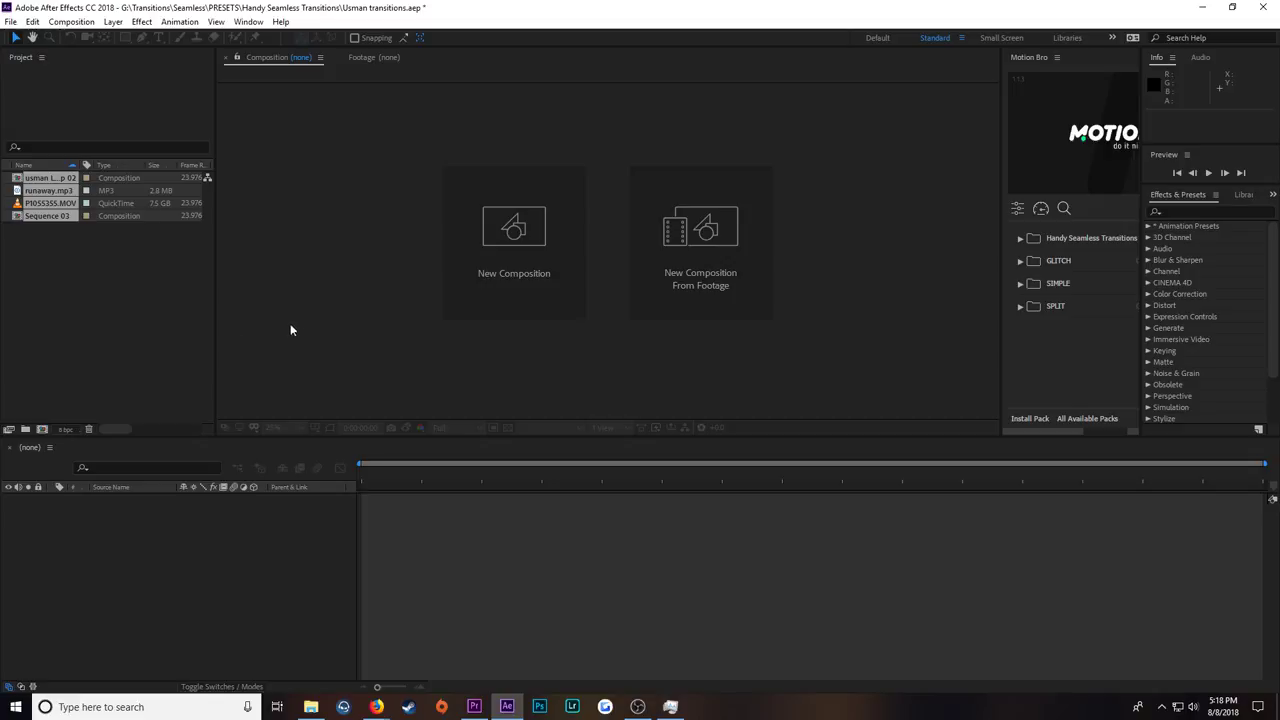
pyautogui.click(795, 516)
pyautogui.click(474, 707)
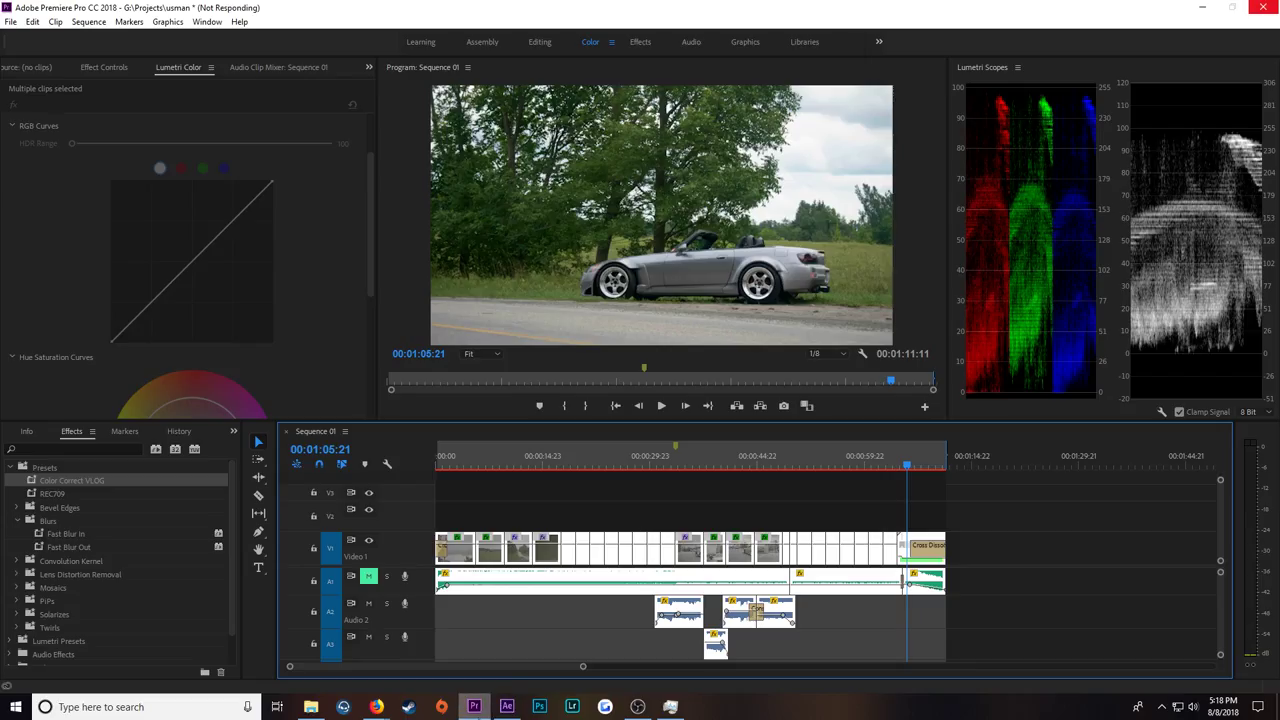
pyautogui.click(507, 707)
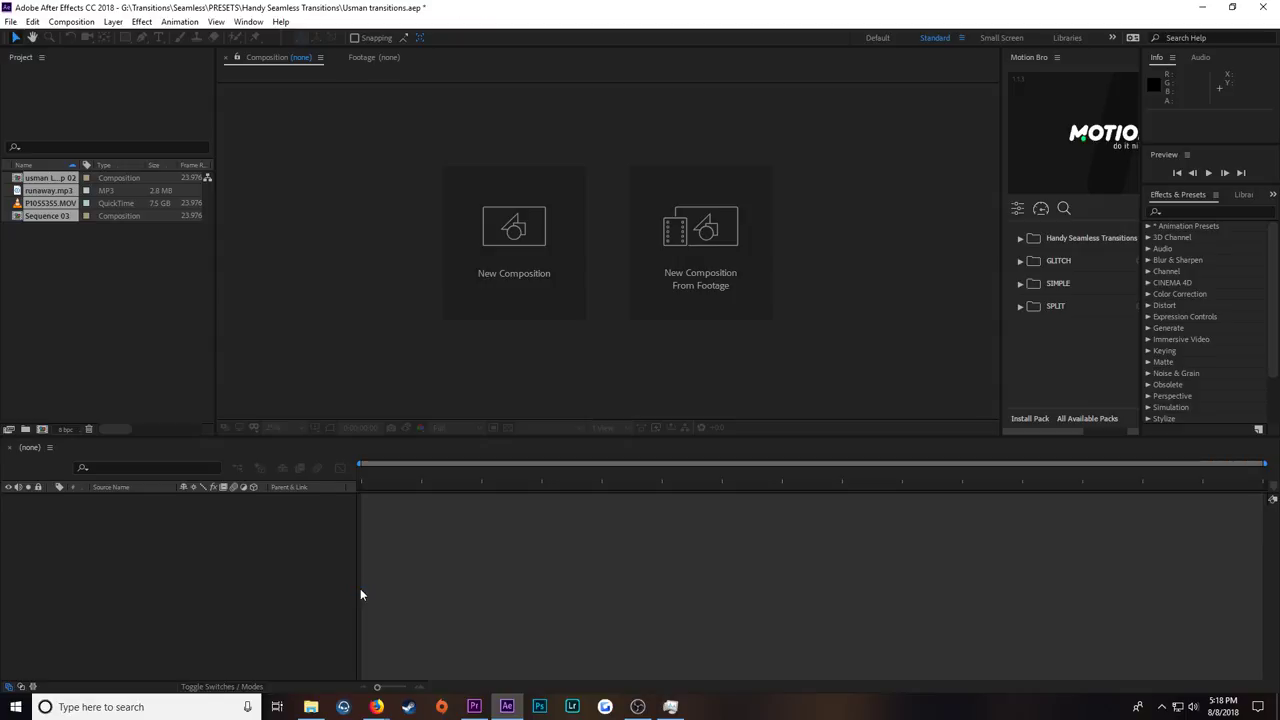
pyautogui.hotkey('alt', 'Tab')
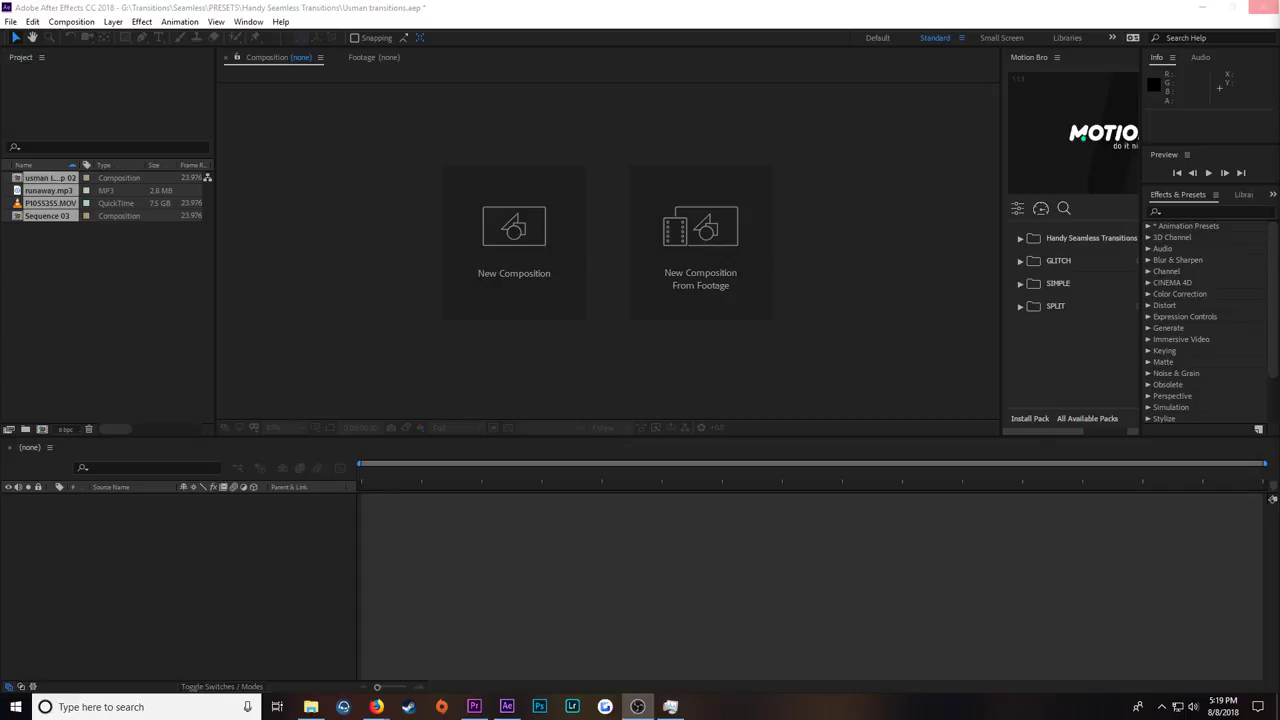
pyautogui.hotkey('alt', 'Tab')
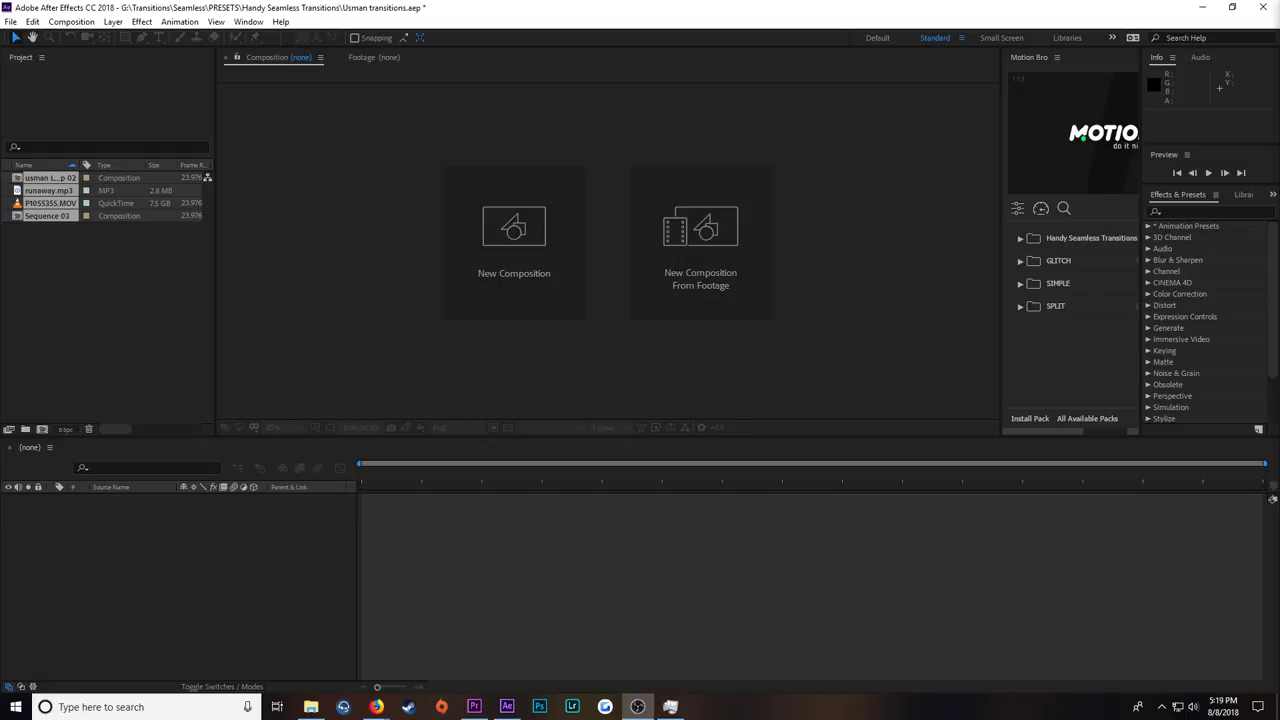
pyautogui.hotkey('alt', 'Tab')
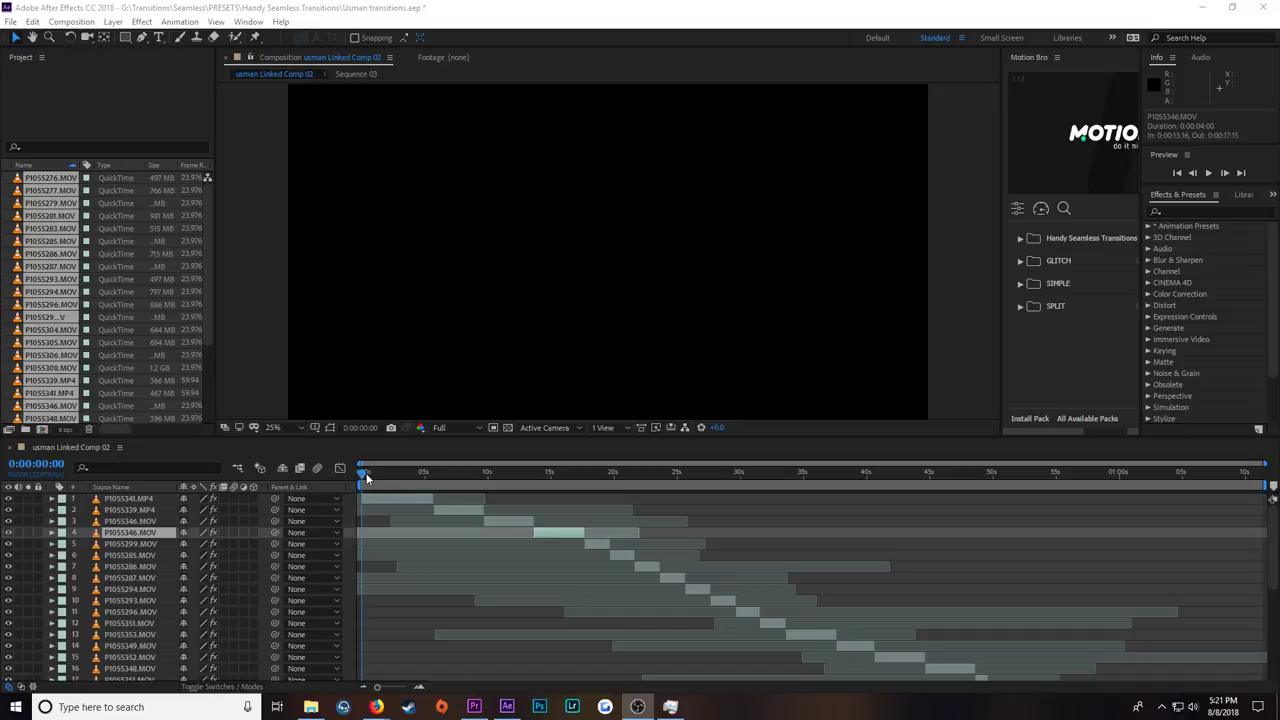
# Step: Set the linked composition's preview resolution to Quarter and check frames of its clips at several points in time
pyautogui.click(471, 429)
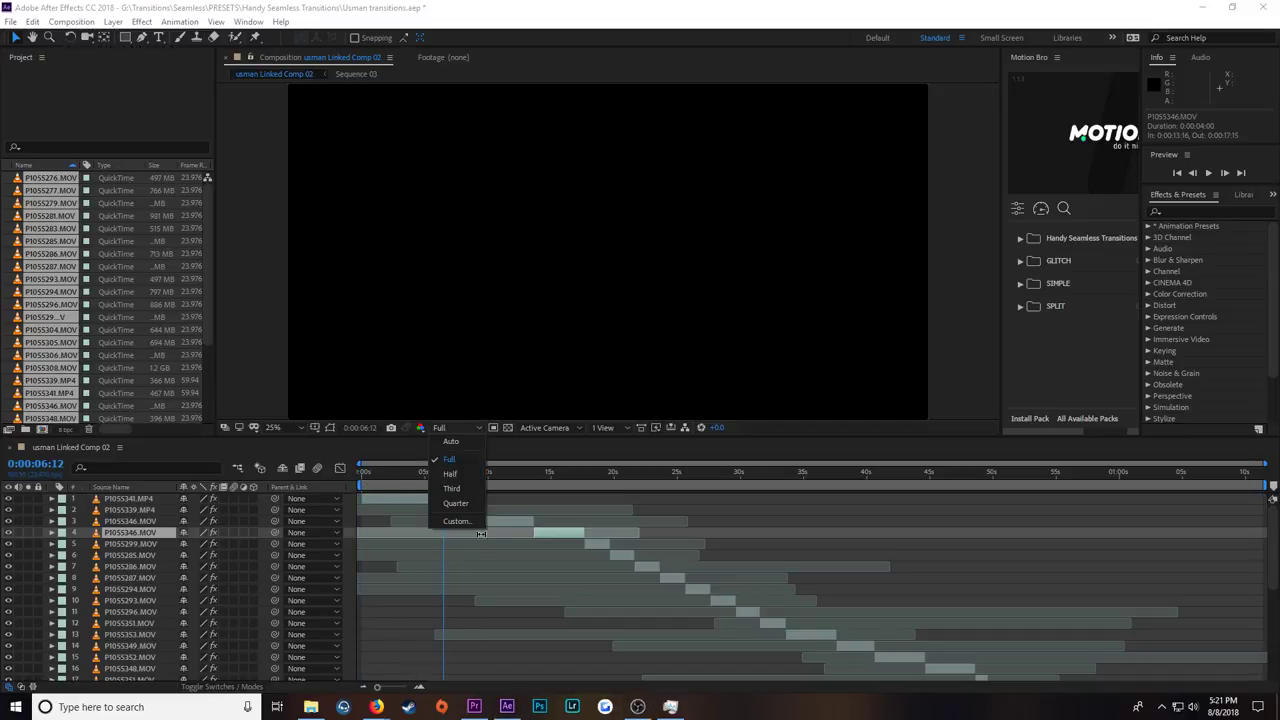
pyautogui.click(473, 504)
pyautogui.moveTo(399, 472); pyautogui.dragTo(410, 478)
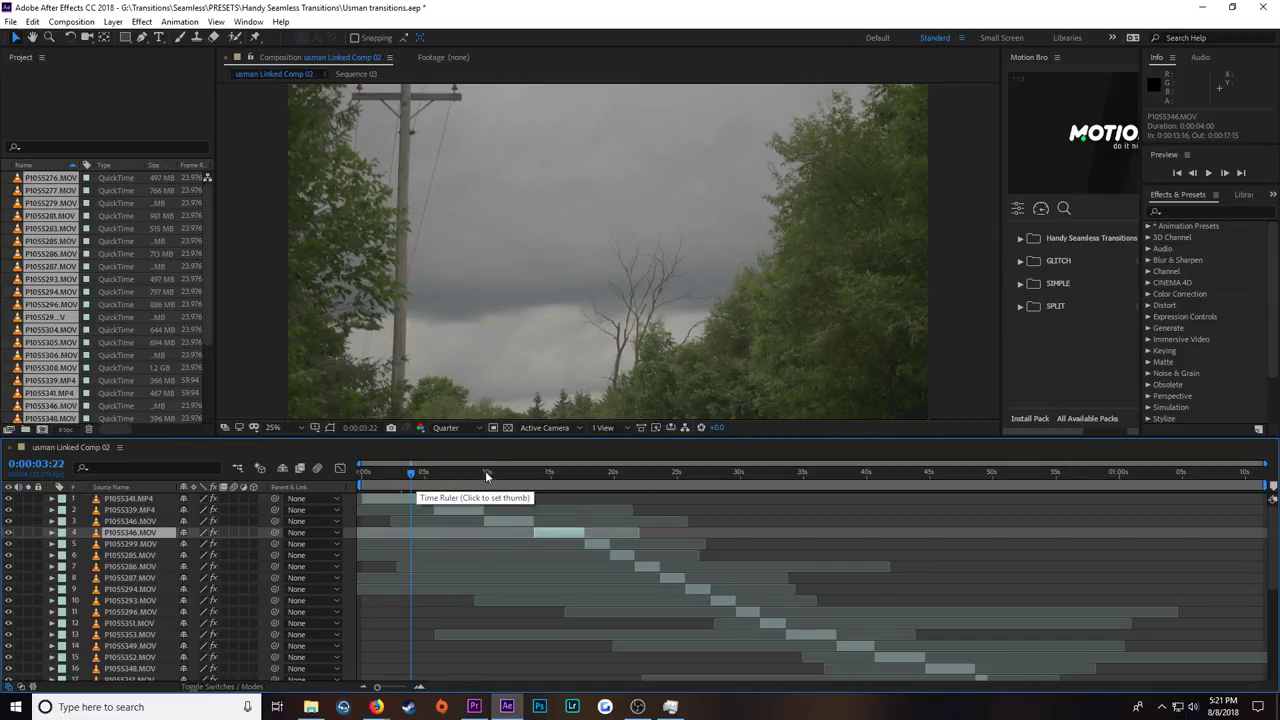
pyautogui.click(513, 475)
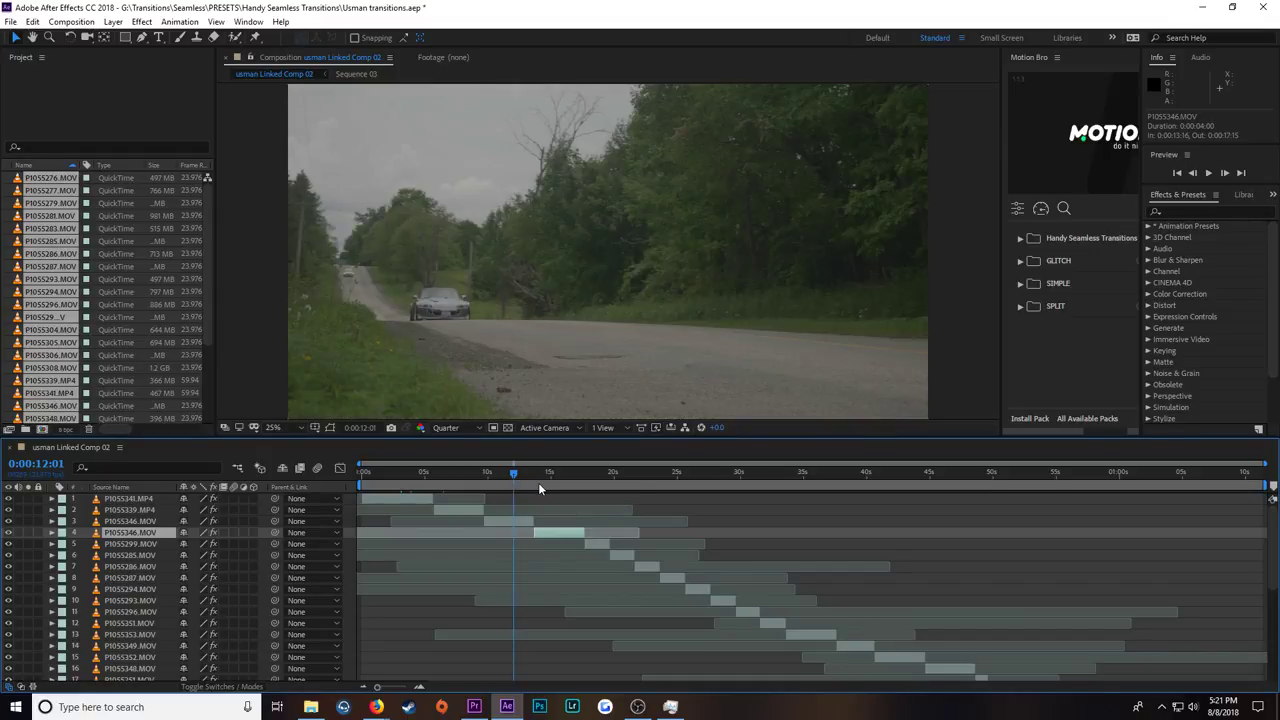
pyautogui.click(598, 480)
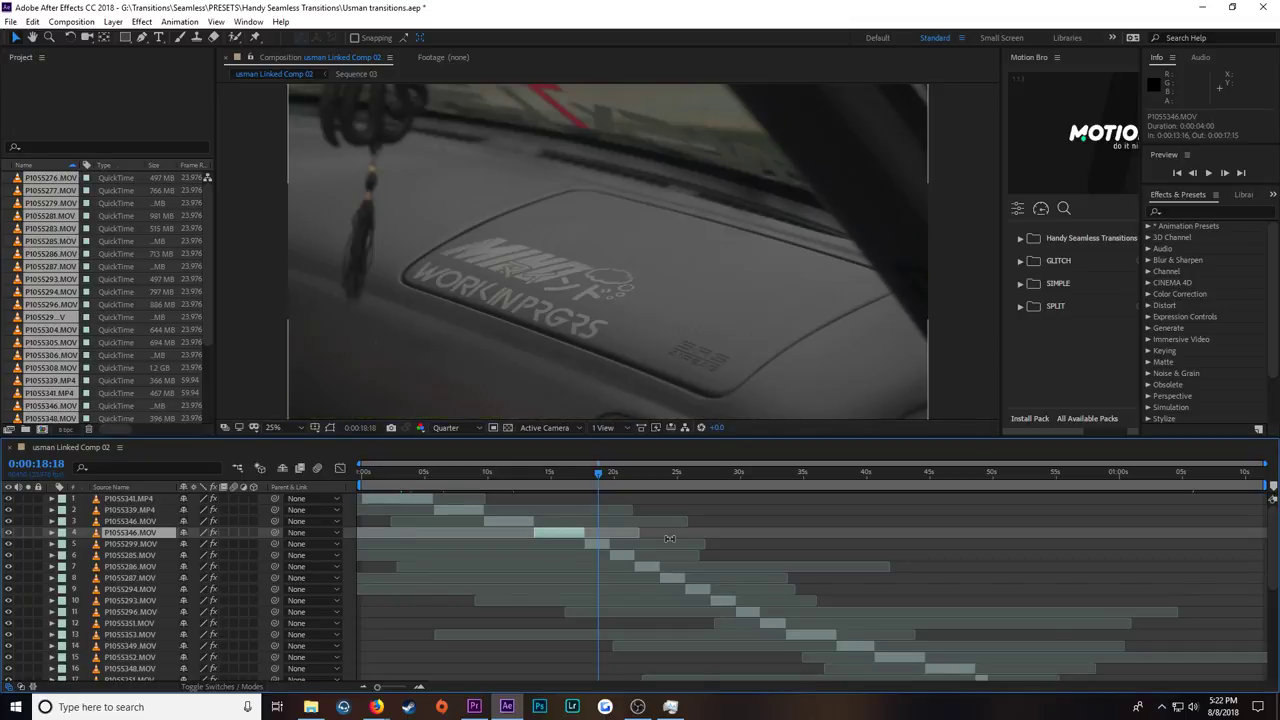
pyautogui.click(419, 474)
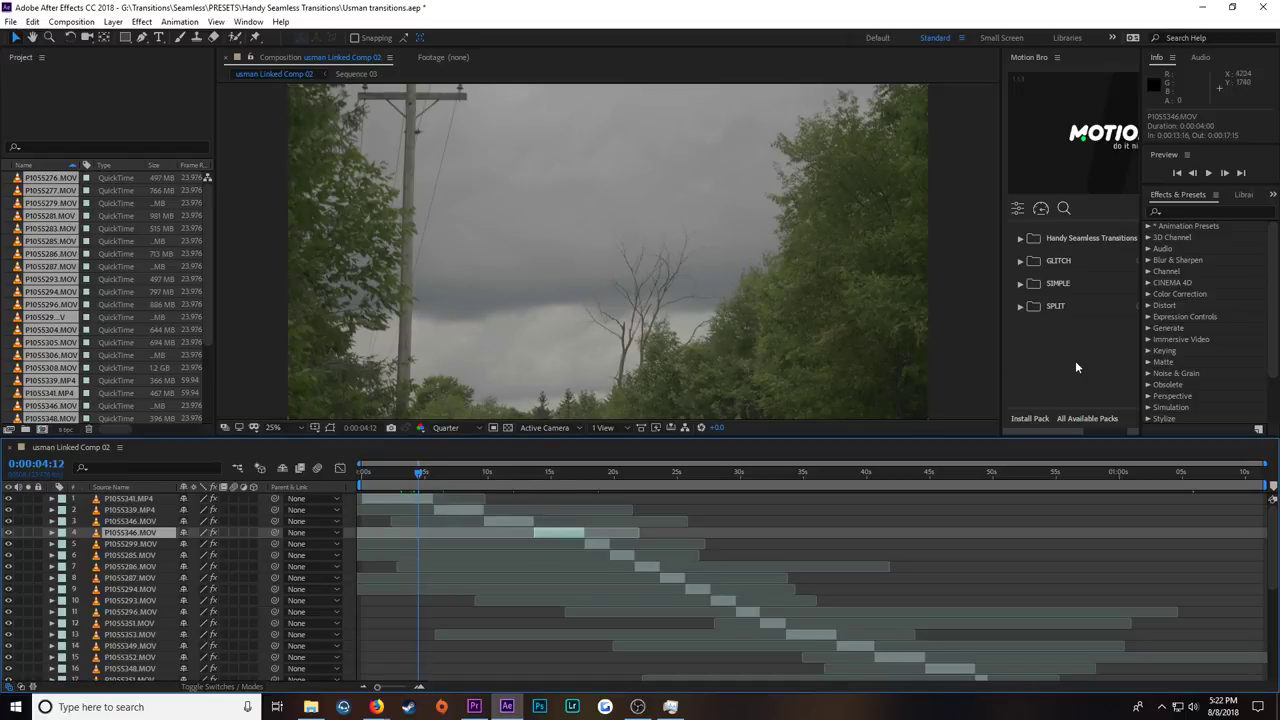
# Step: Widen the Motion Bro panel and browse the Shake transition presets in the GLITCH pack
pyautogui.moveTo(1003, 312); pyautogui.dragTo(920, 308)
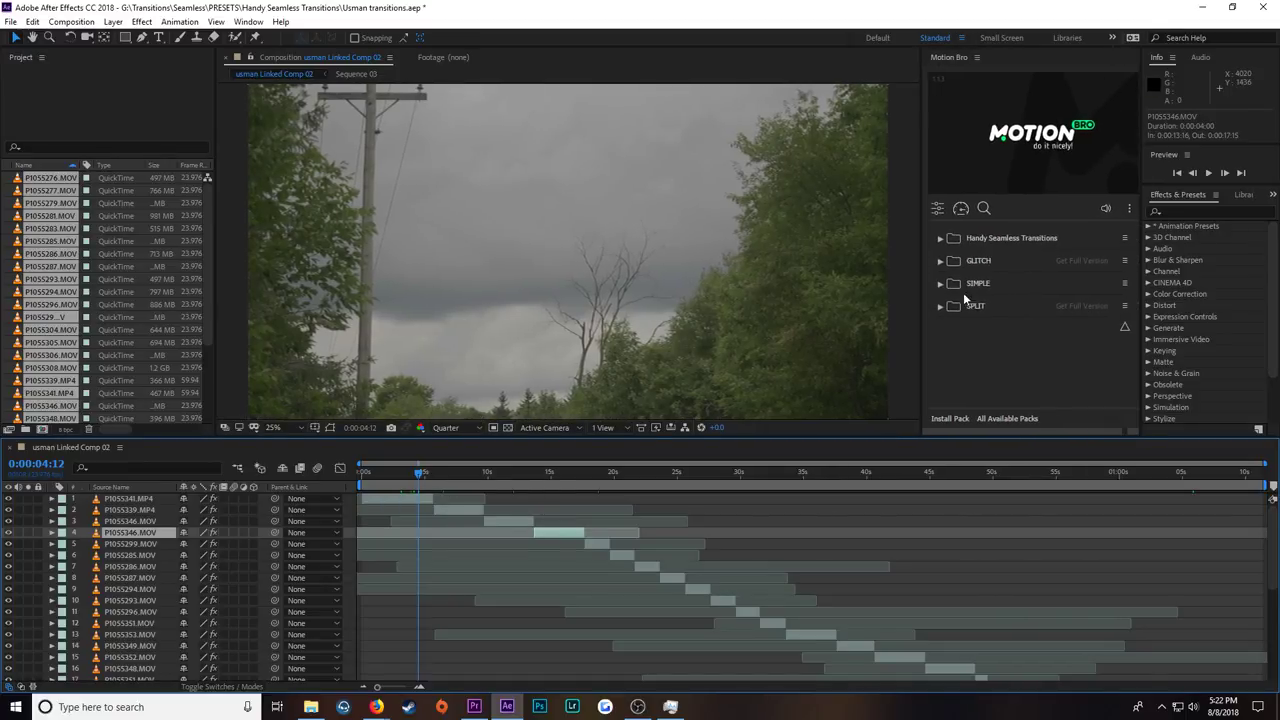
pyautogui.click(950, 270)
pyautogui.scroll(-3, 972, 323)
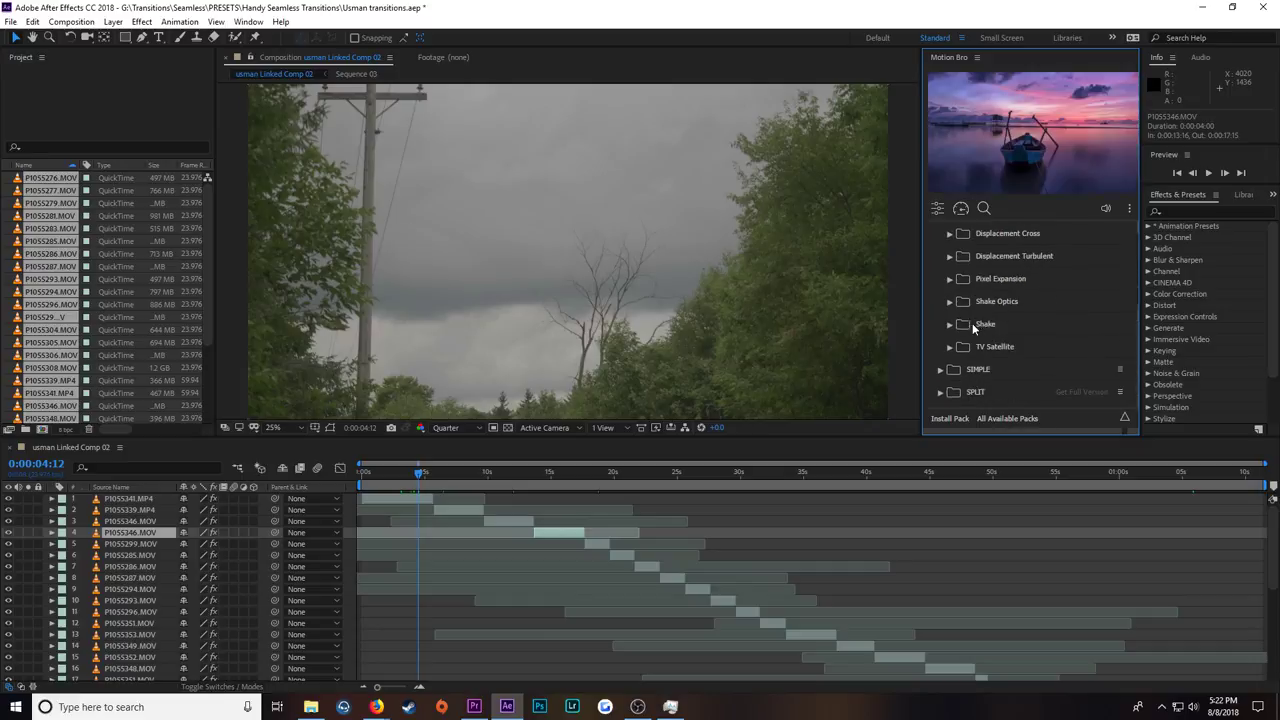
pyautogui.click(949, 321)
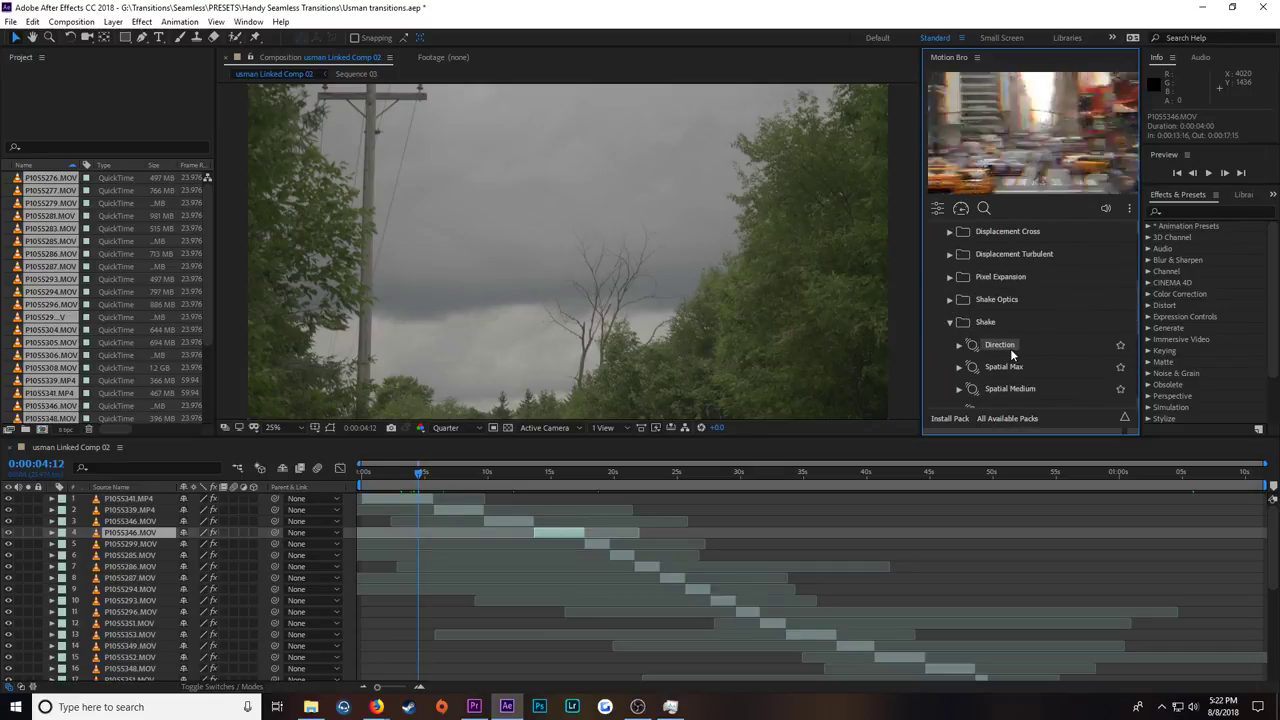
pyautogui.moveTo(1008, 362)
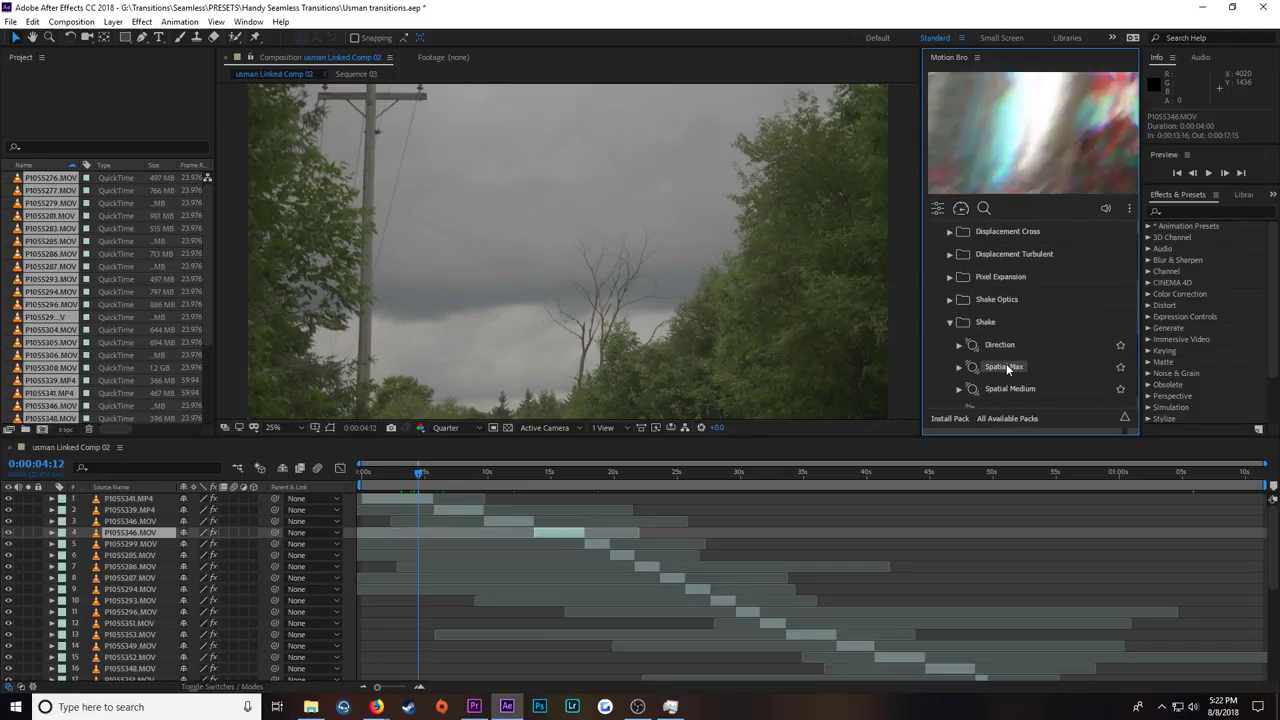
pyautogui.moveTo(1006, 389)
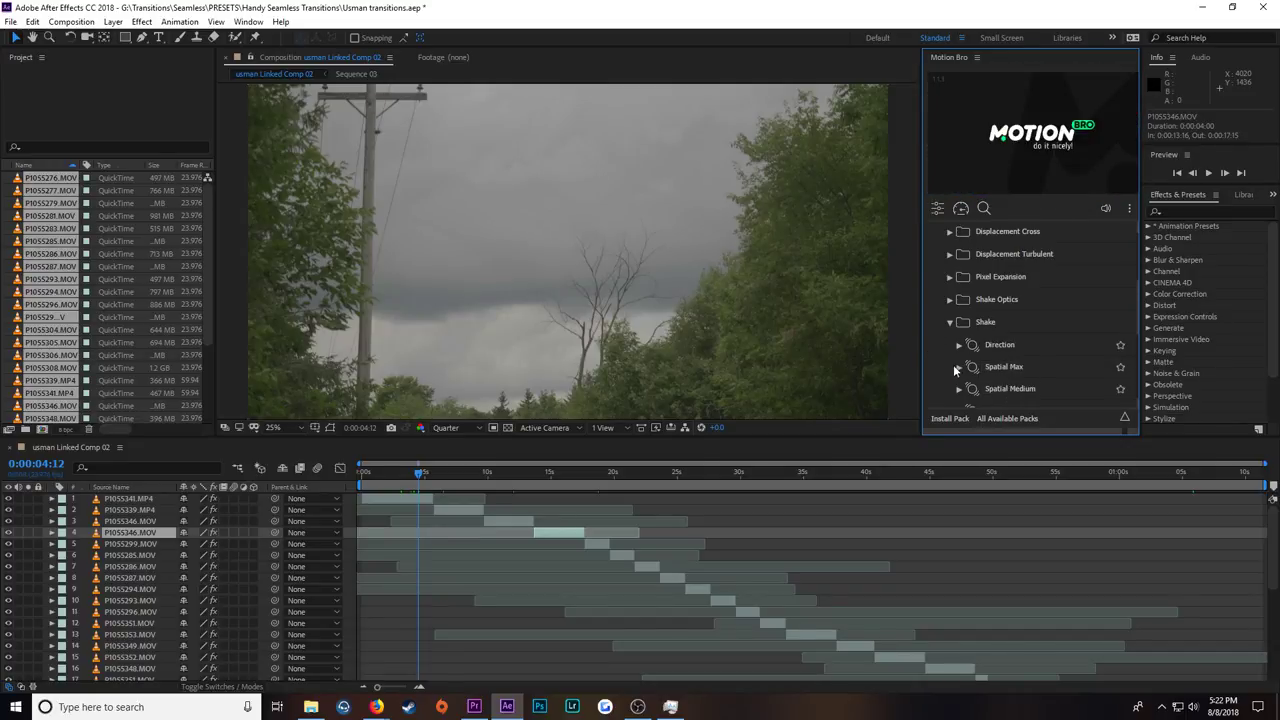
pyautogui.scroll(-5, 826, 545)
pyautogui.scroll(5, 849, 540)
pyautogui.click(953, 321)
pyautogui.scroll(8, 945, 285)
pyautogui.click(943, 262)
# Step: Browse the Glitch transition presets in the Handy Seamless Transitions pack, such as Blocks, Monitor, Rewind and Strips
pyautogui.click(966, 308)
pyautogui.scroll(-3, 960, 300)
pyautogui.click(949, 263)
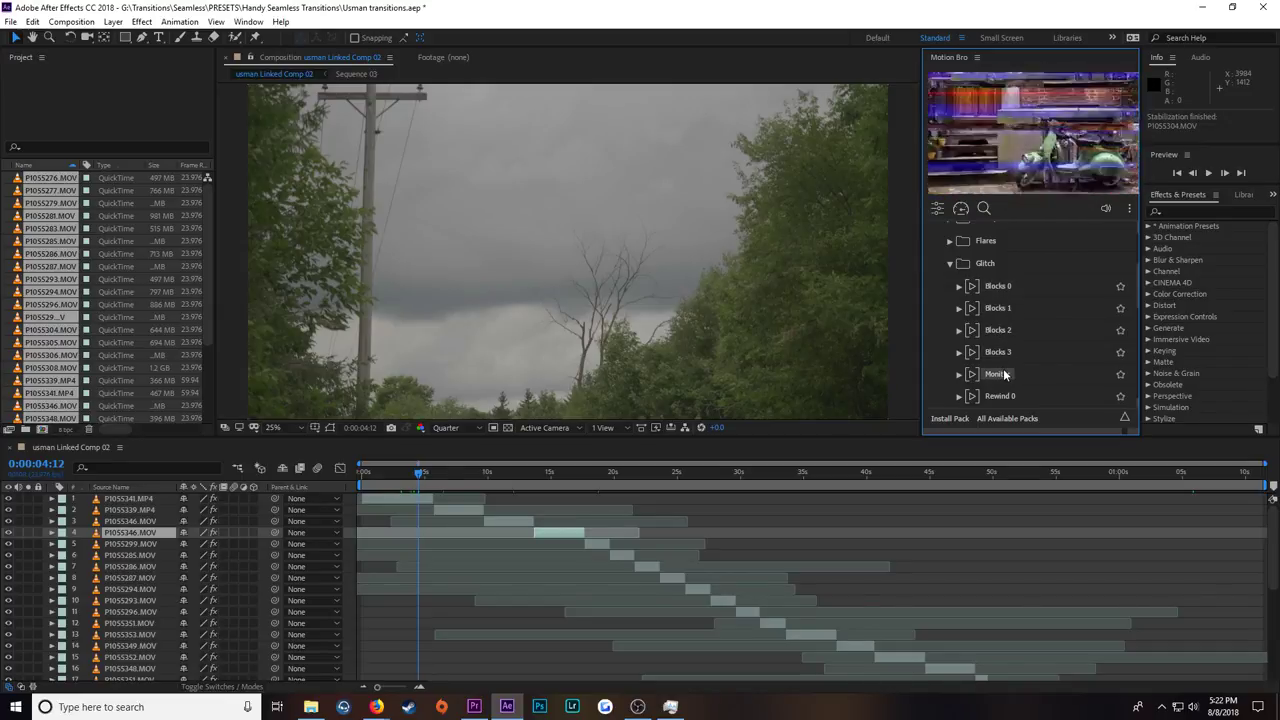
pyautogui.scroll(-1, 1005, 394)
pyautogui.scroll(-5, 1000, 372)
pyautogui.scroll(5, 1008, 305)
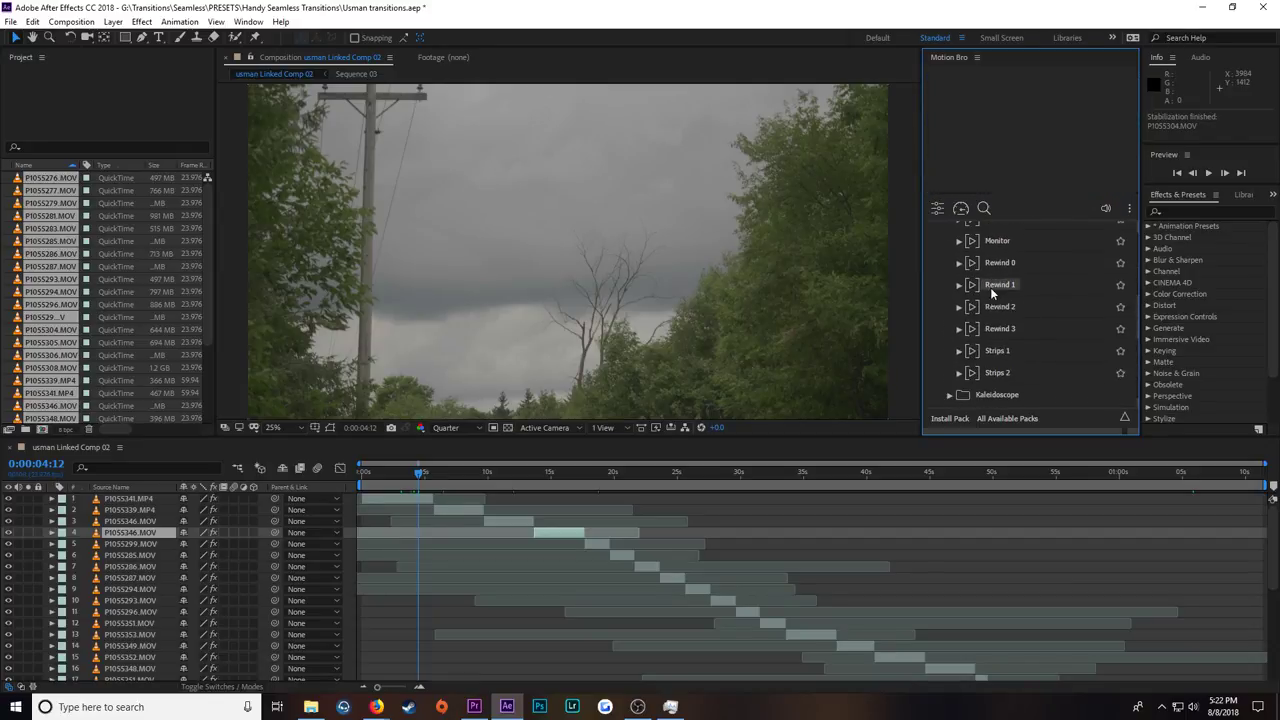
pyautogui.scroll(5, 965, 320)
pyautogui.click(951, 397)
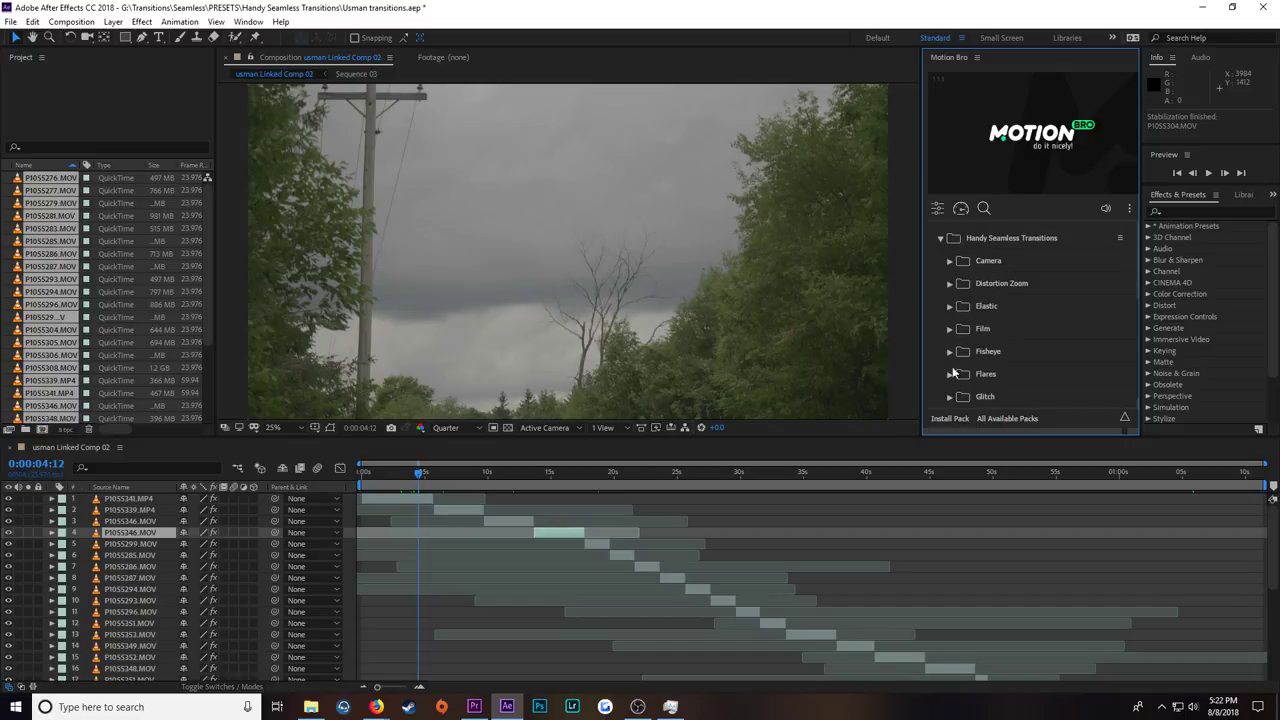
pyautogui.click(939, 237)
# Step: Expand the GLITCH transition pack and place the playhead at 0:00:05:21, at the cut between P1055341.MP4 and P1055339.MP4
pyautogui.click(940, 263)
pyautogui.scroll(-2, 995, 345)
pyautogui.click(430, 474)
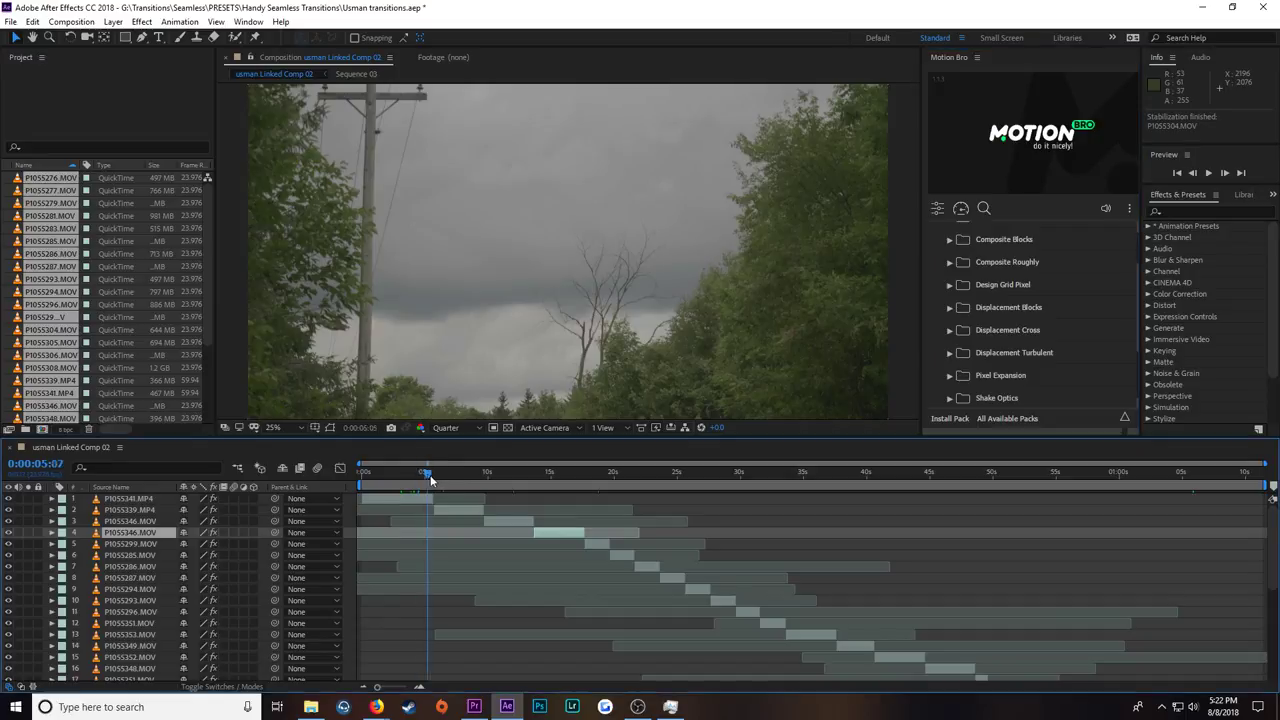
pyautogui.moveTo(430, 474); pyautogui.dragTo(435, 477)
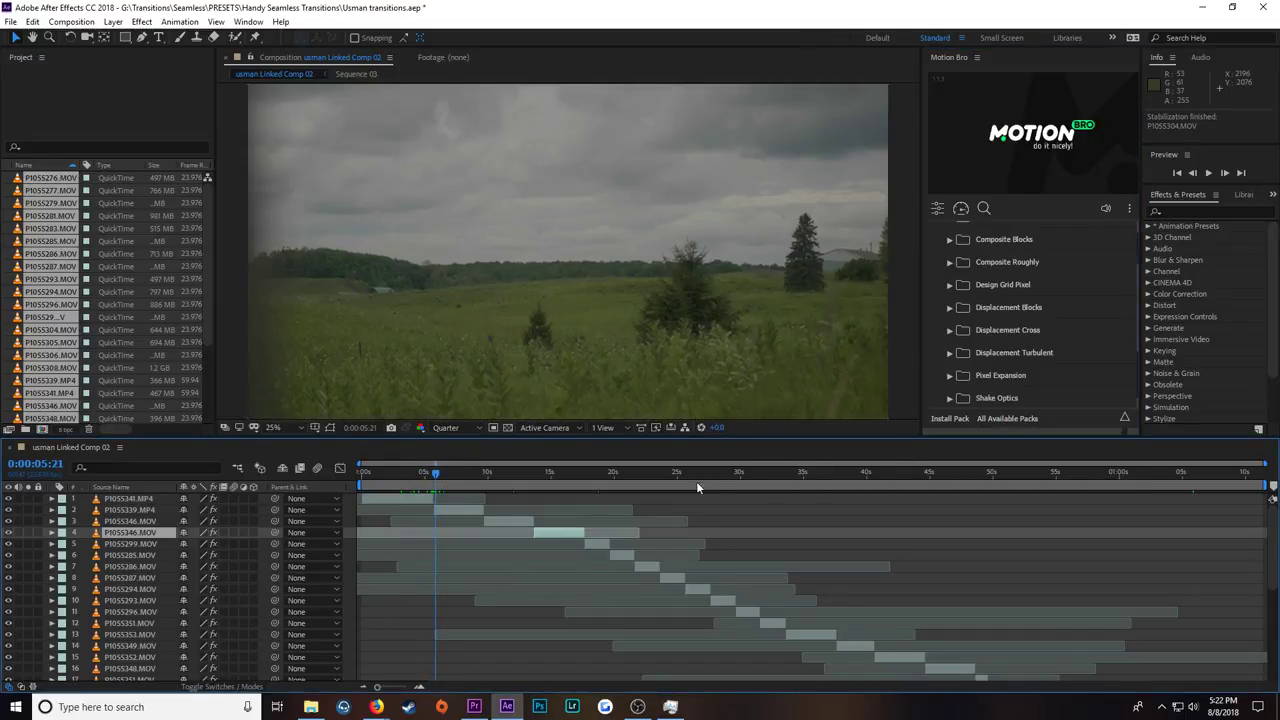
# Step: Trim the end of the P1055341.MP4 layer to 0:00:05:18 so it meets the P1055339.MP4 layer without a black gap
pyautogui.moveTo(1262, 464); pyautogui.dragTo(672, 463)
pyautogui.click(573, 482)
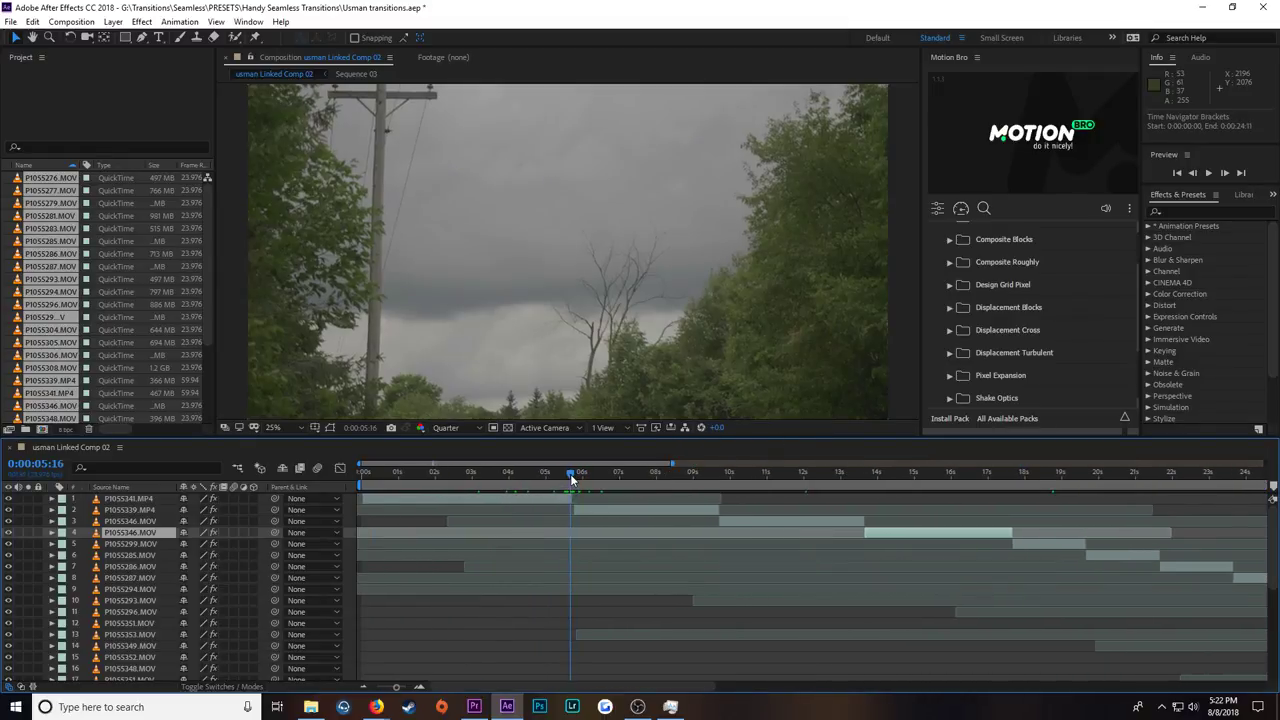
pyautogui.click(572, 500)
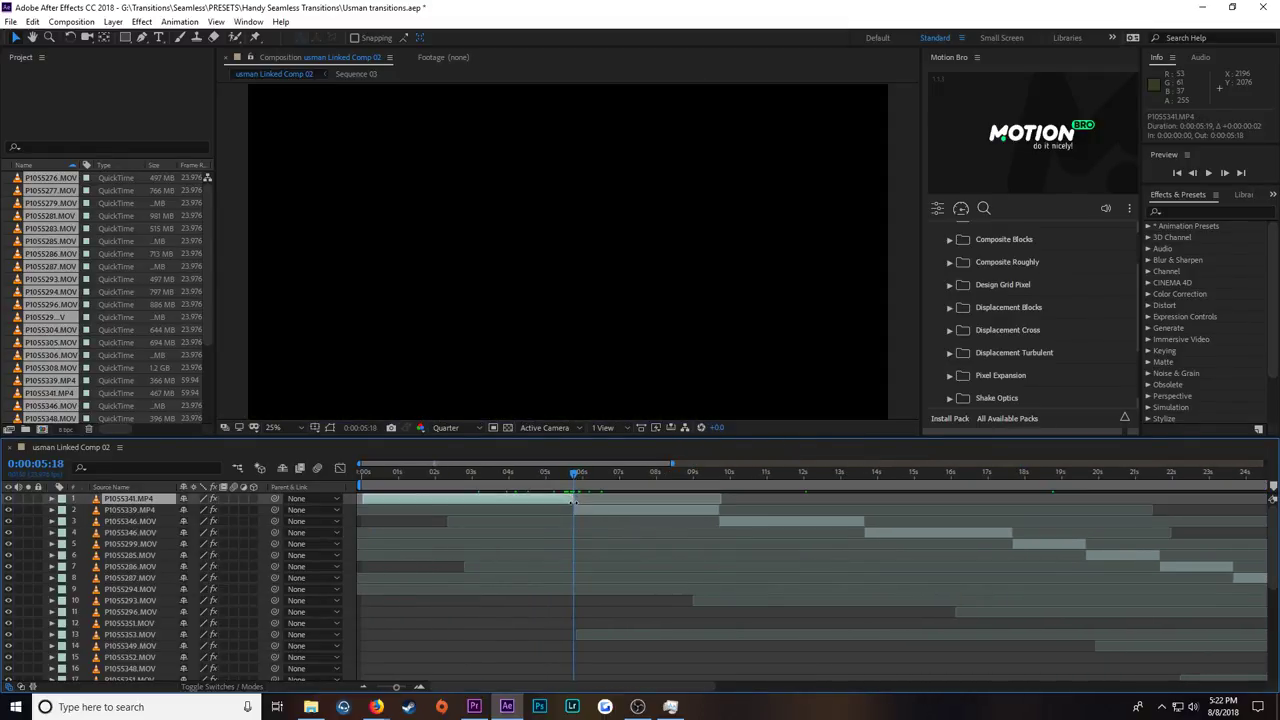
pyautogui.click(570, 477)
pyautogui.moveTo(571, 478); pyautogui.dragTo(577, 484)
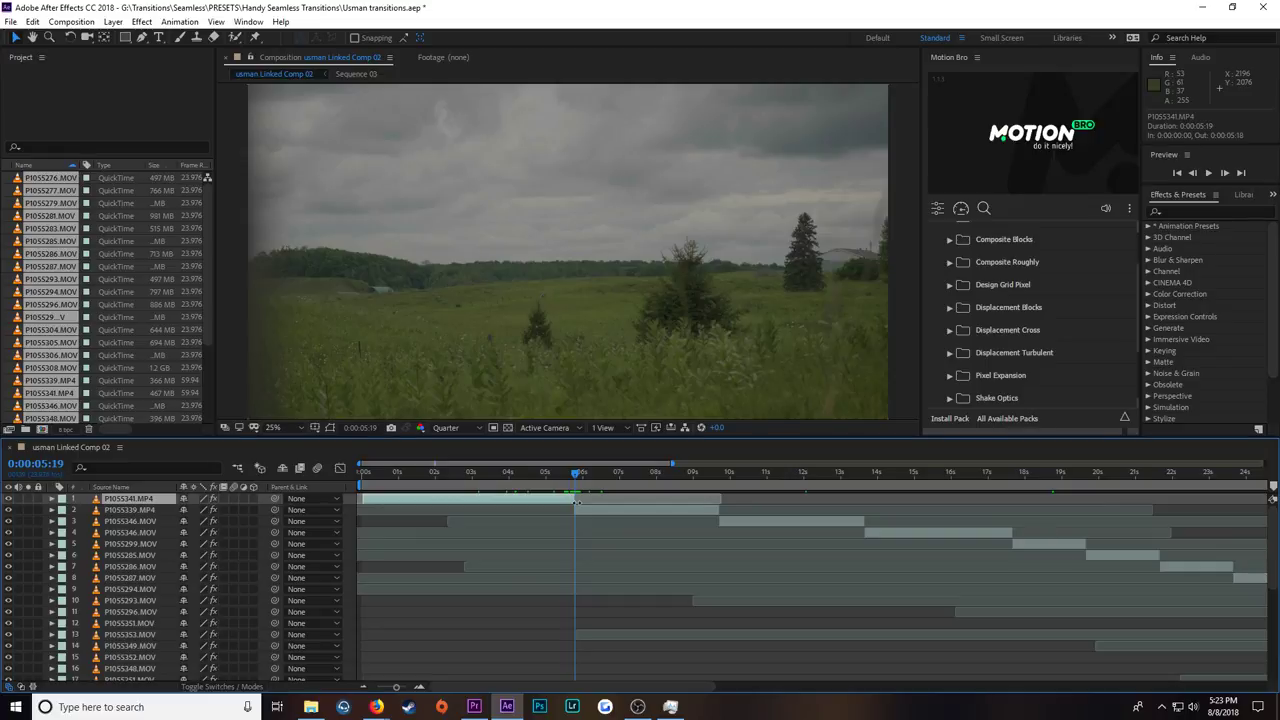
pyautogui.click(571, 479)
pyautogui.moveTo(570, 486); pyautogui.dragTo(573, 487)
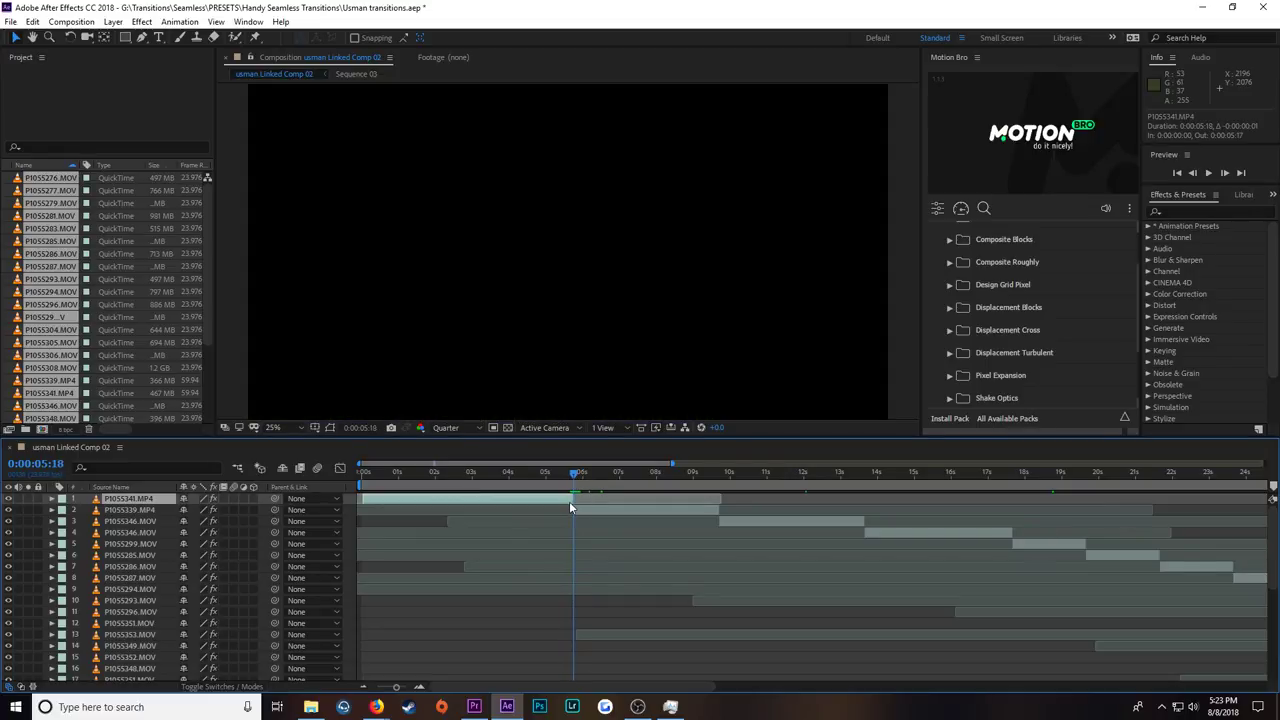
pyautogui.click(575, 491)
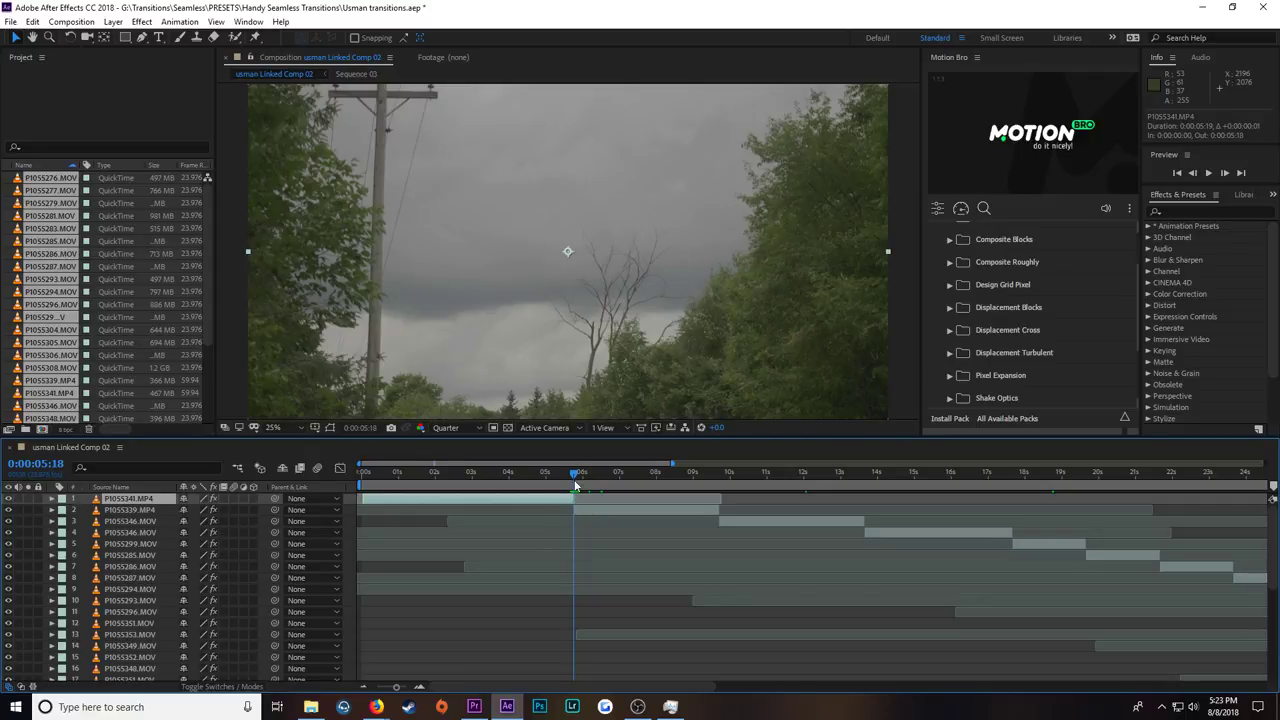
pyautogui.click(590, 482)
pyautogui.click(574, 482)
# Step: Switch to Premiere Pro and close it, saving the changes to usman.prproj
pyautogui.click(474, 707)
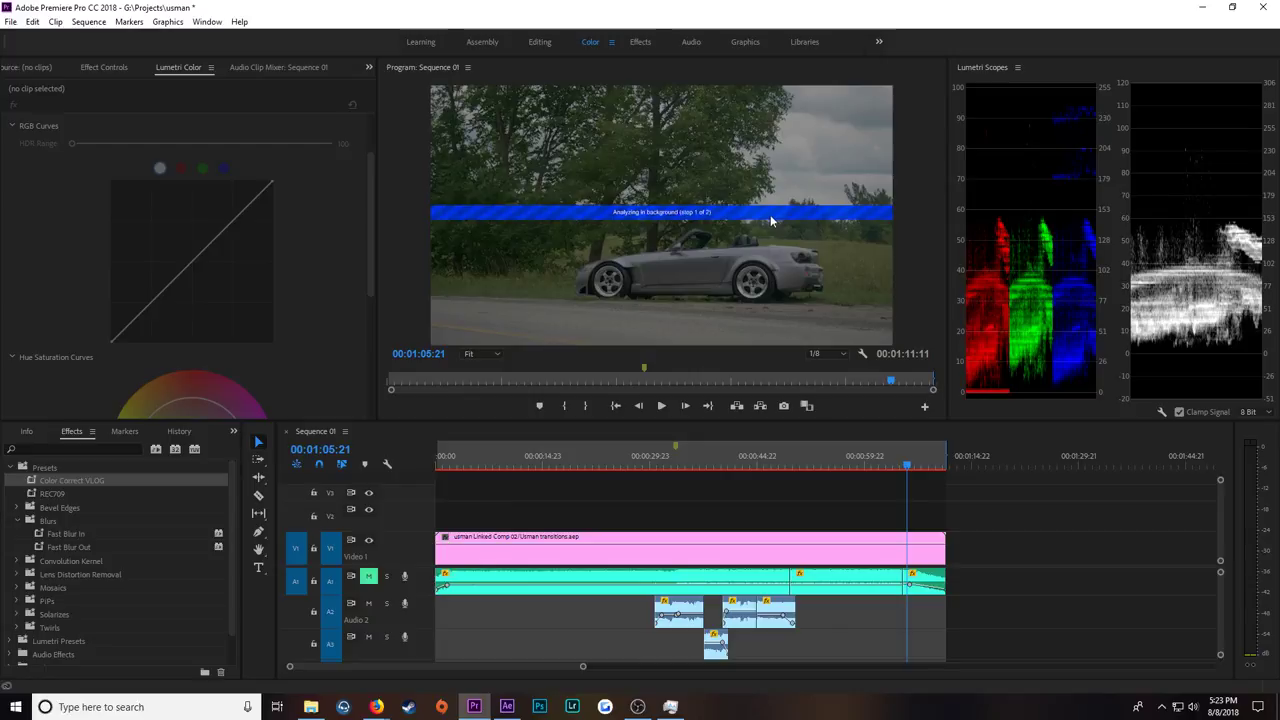
pyautogui.moveTo(895, 462); pyautogui.dragTo(826, 460)
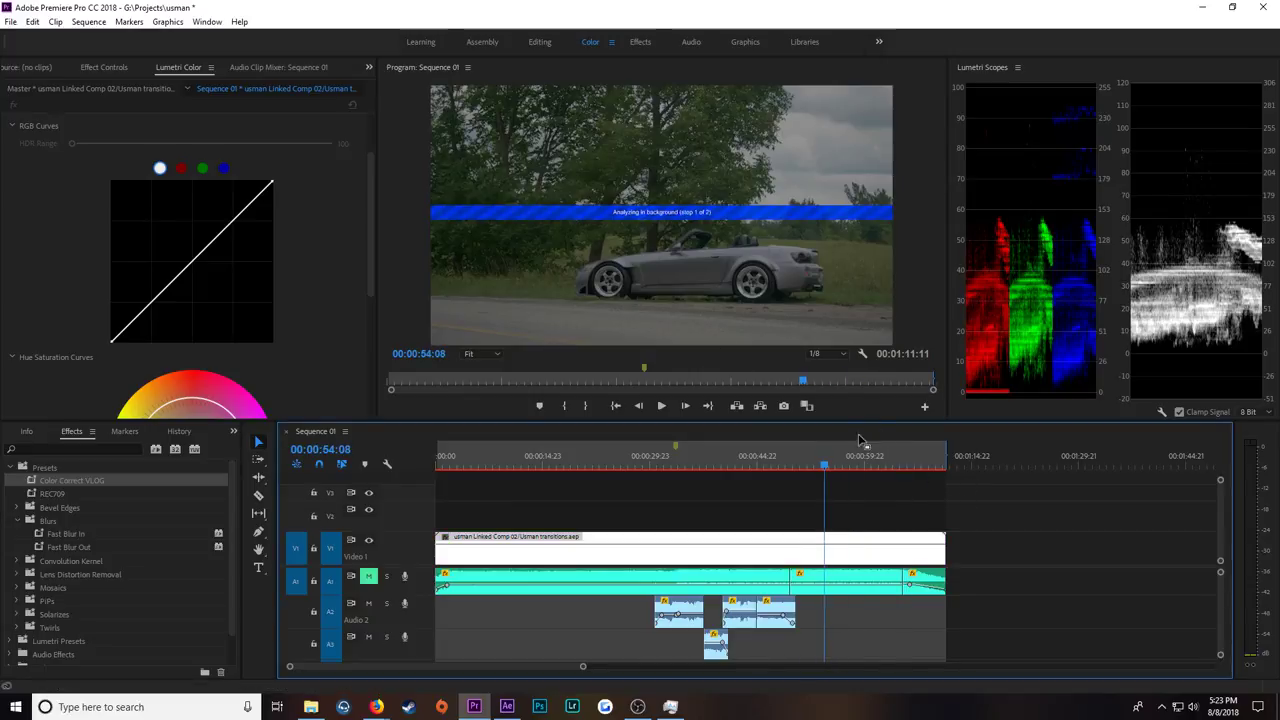
pyautogui.click(1262, 7)
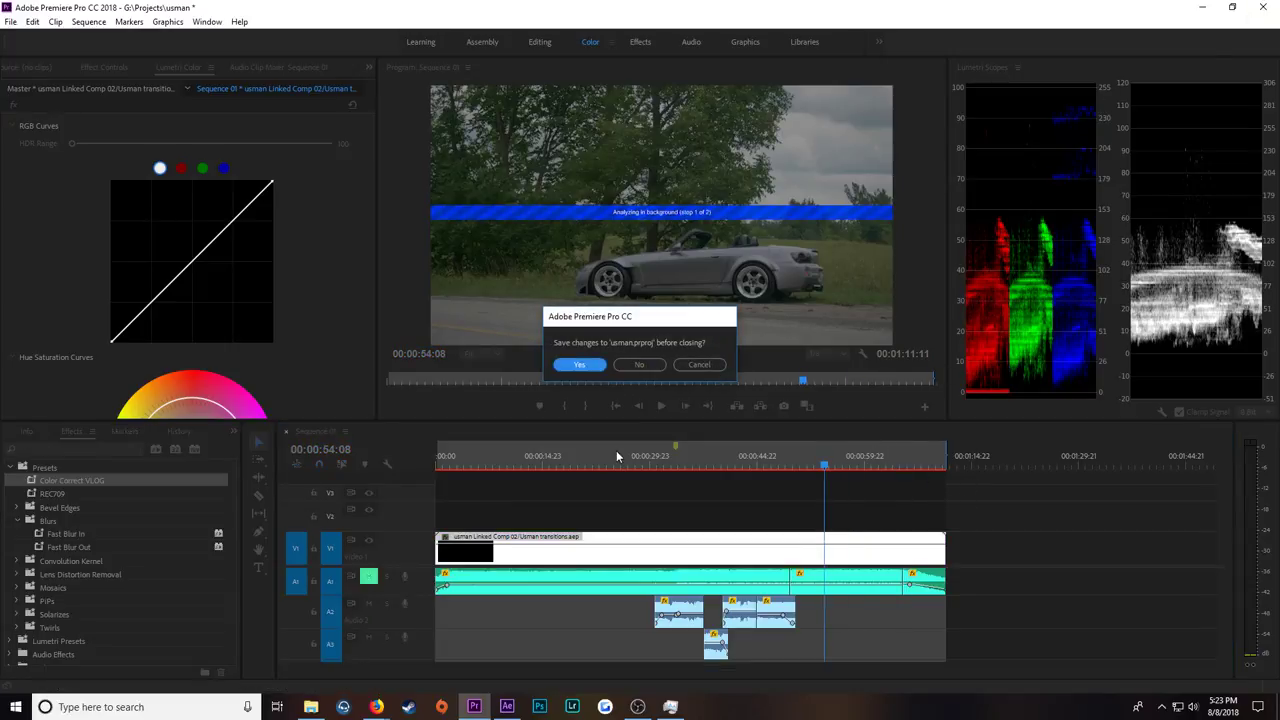
pyautogui.click(580, 364)
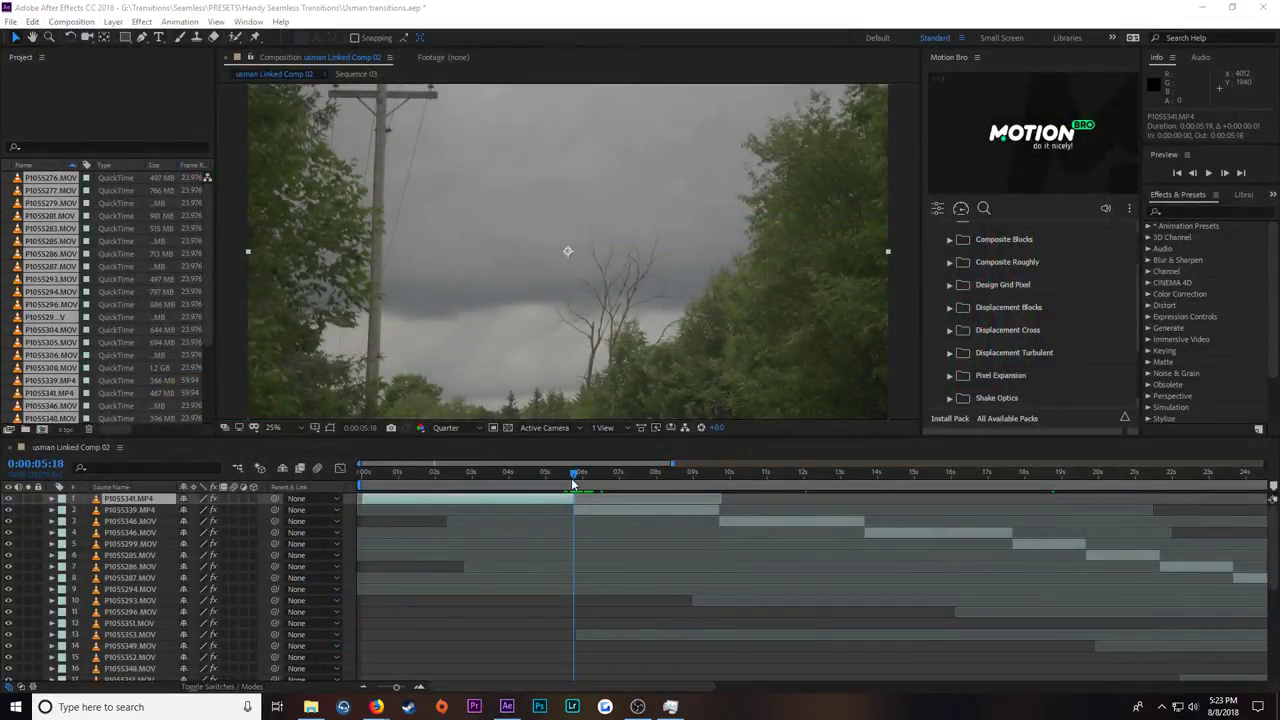
# Step: Browse the Composite Blocks transition presets in the GLITCH pack, including Max, Medium, Min and Short
pyautogui.click(573, 480)
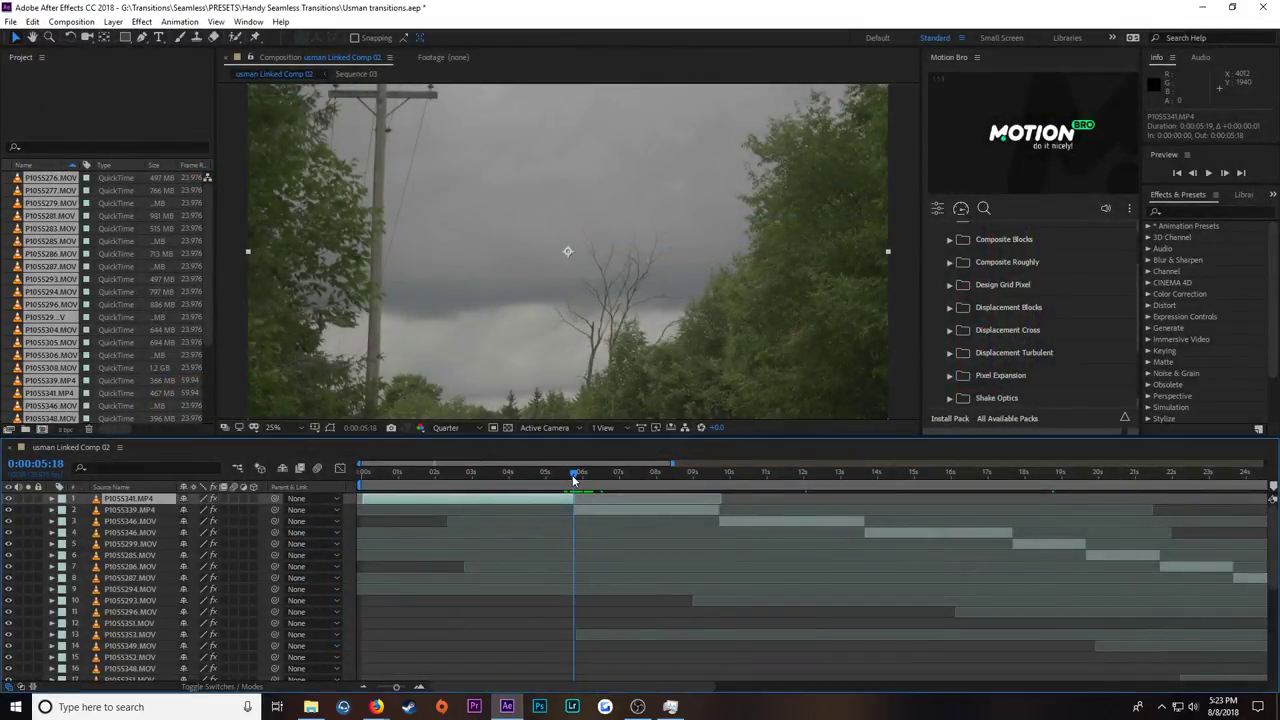
pyautogui.click(573, 480)
pyautogui.click(573, 480)
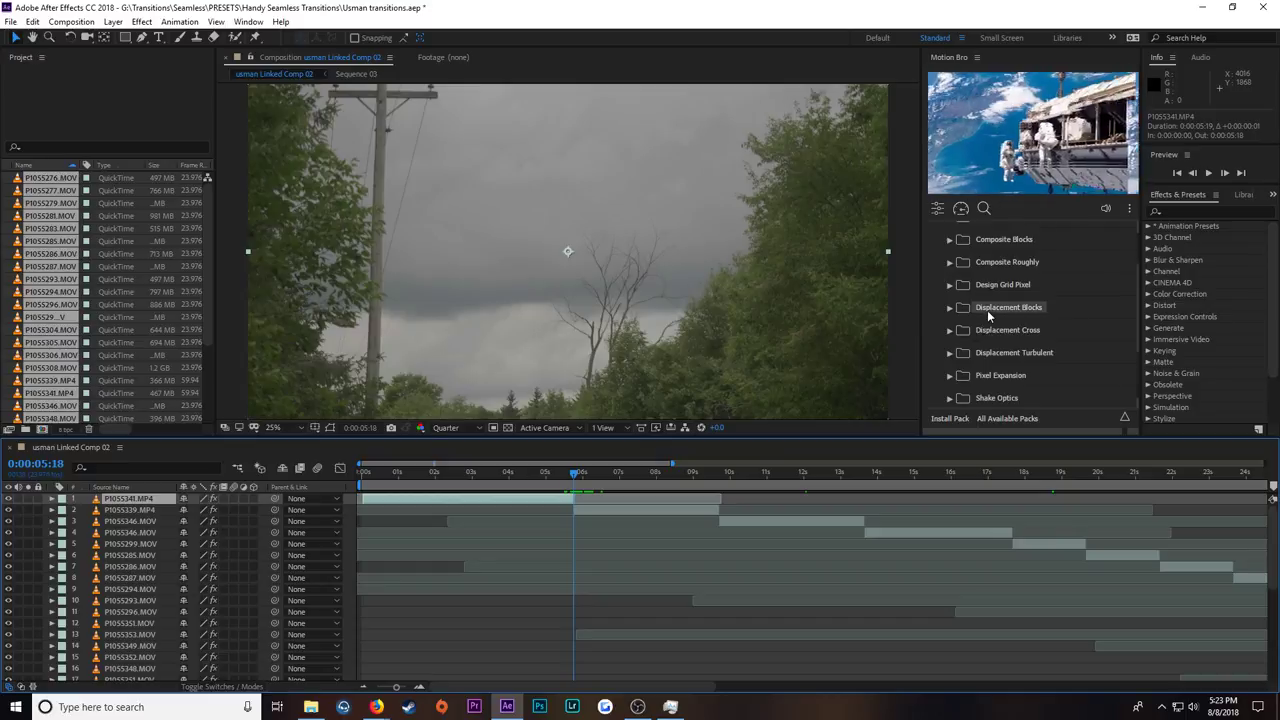
pyautogui.scroll(1, 990, 286)
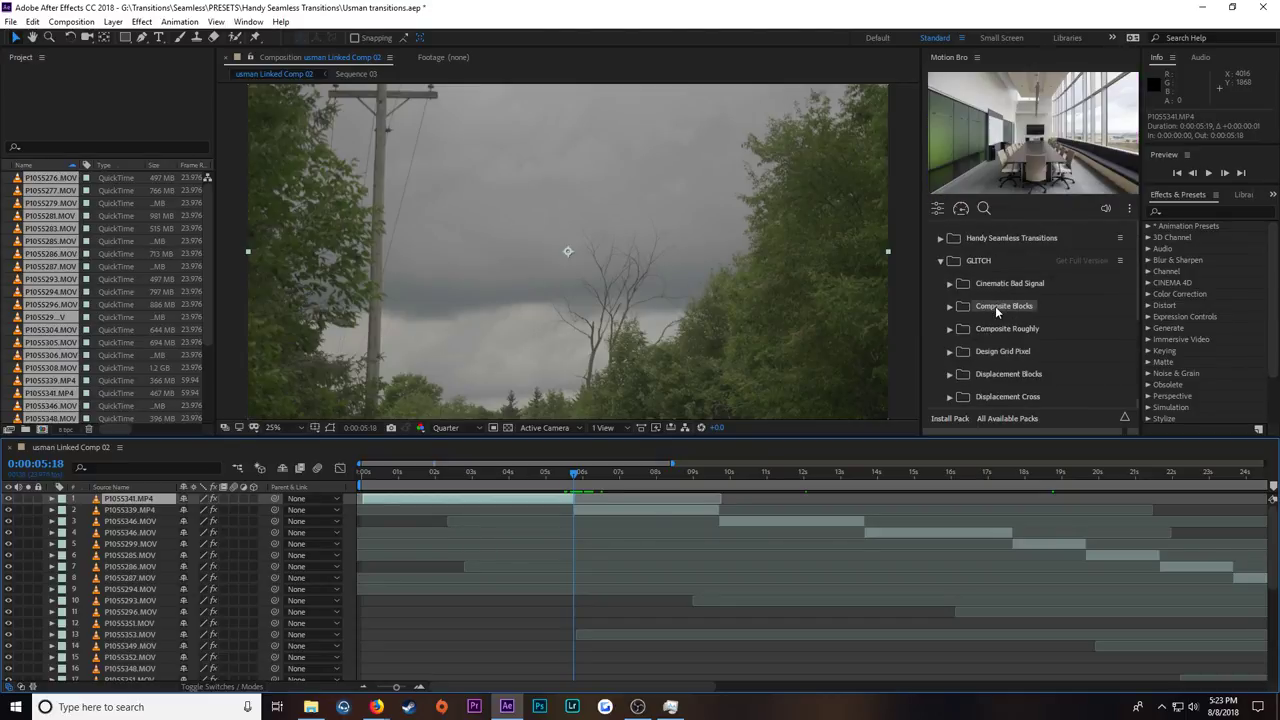
pyautogui.click(950, 306)
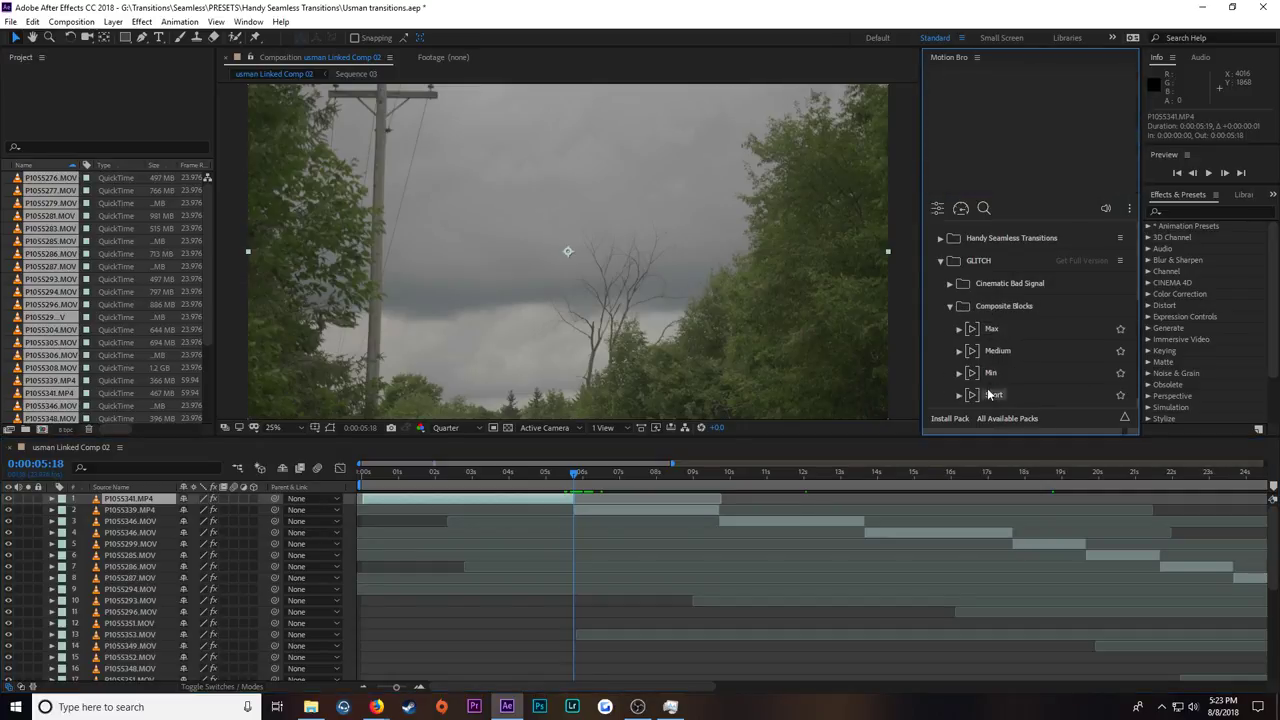
pyautogui.scroll(-1, 991, 370)
pyautogui.scroll(1, 990, 350)
pyautogui.click(995, 306)
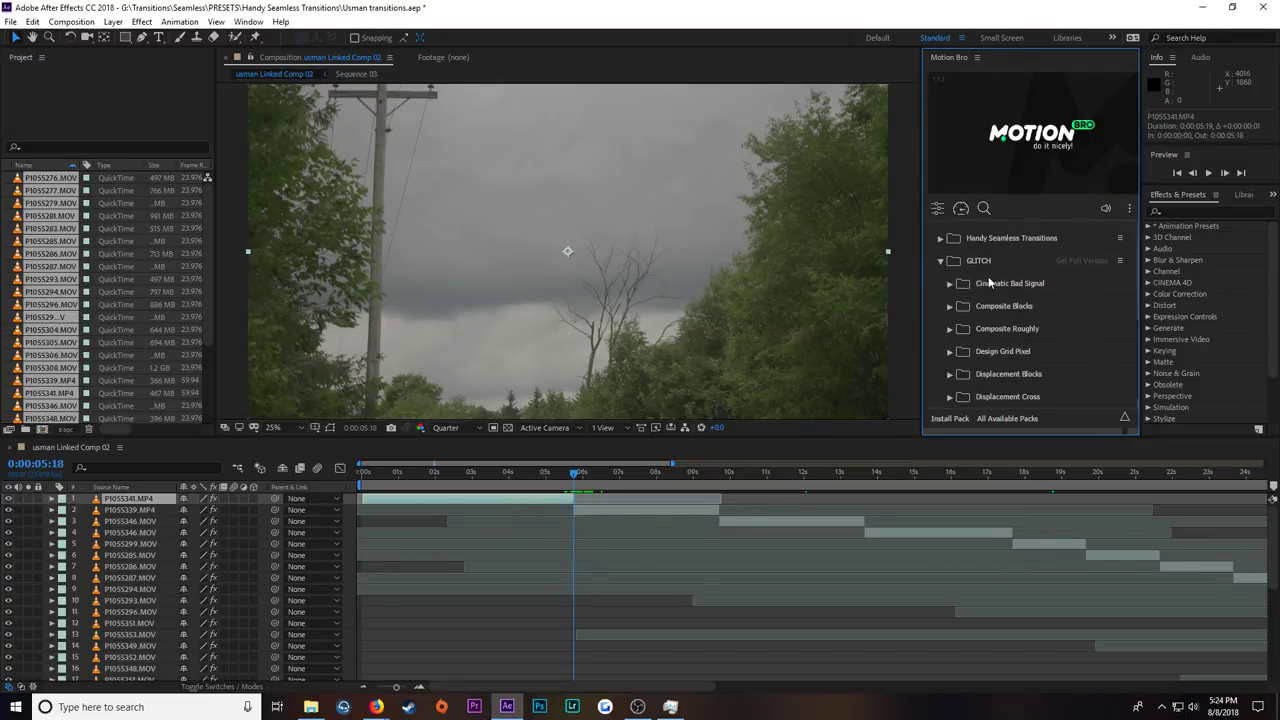
# Step: Apply the Cinematic Bad Signal Short 3 transition and align its Peak marker with the first cut at 0:00:05:18
pyautogui.moveTo(988, 283)
pyautogui.click(956, 283)
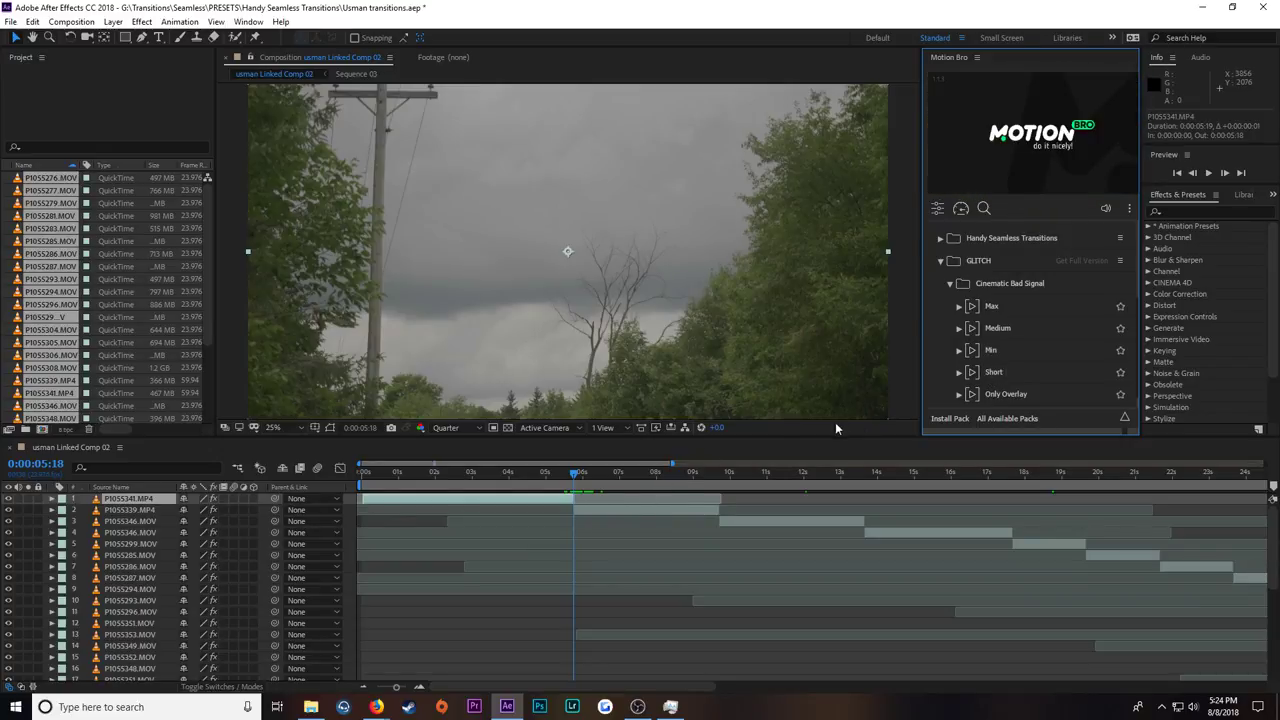
pyautogui.click(989, 373)
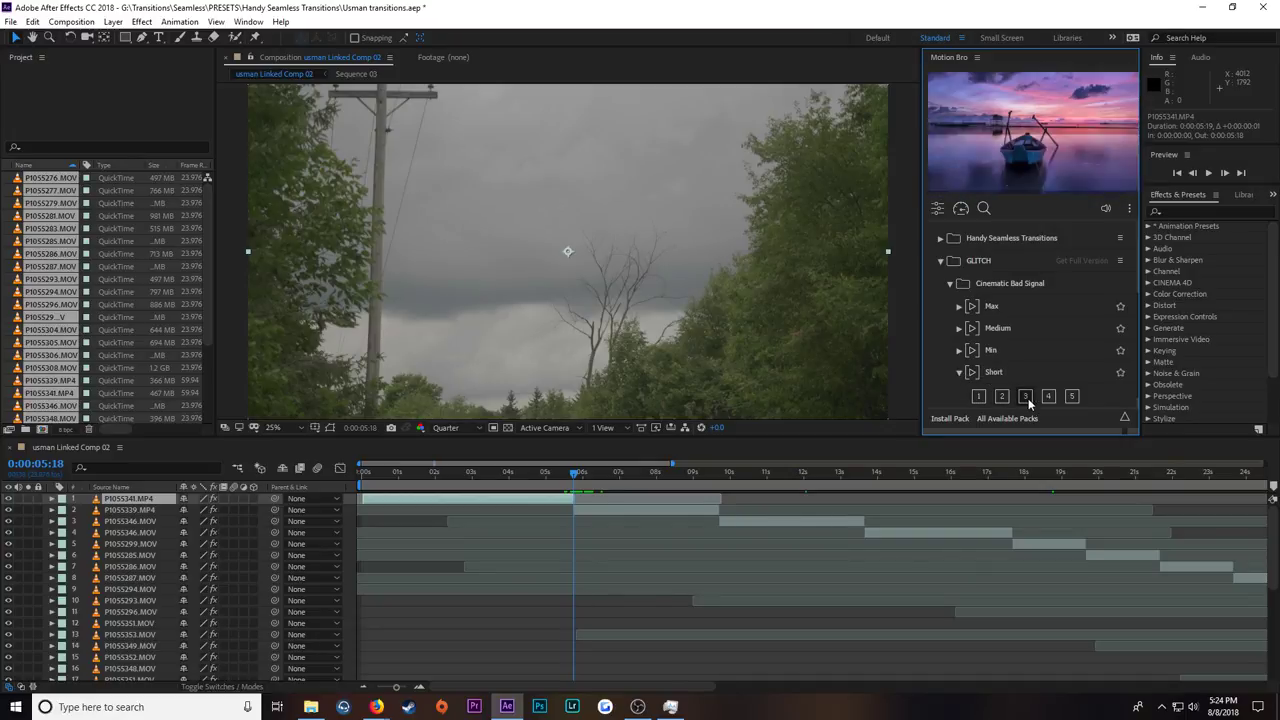
pyautogui.click(1026, 396)
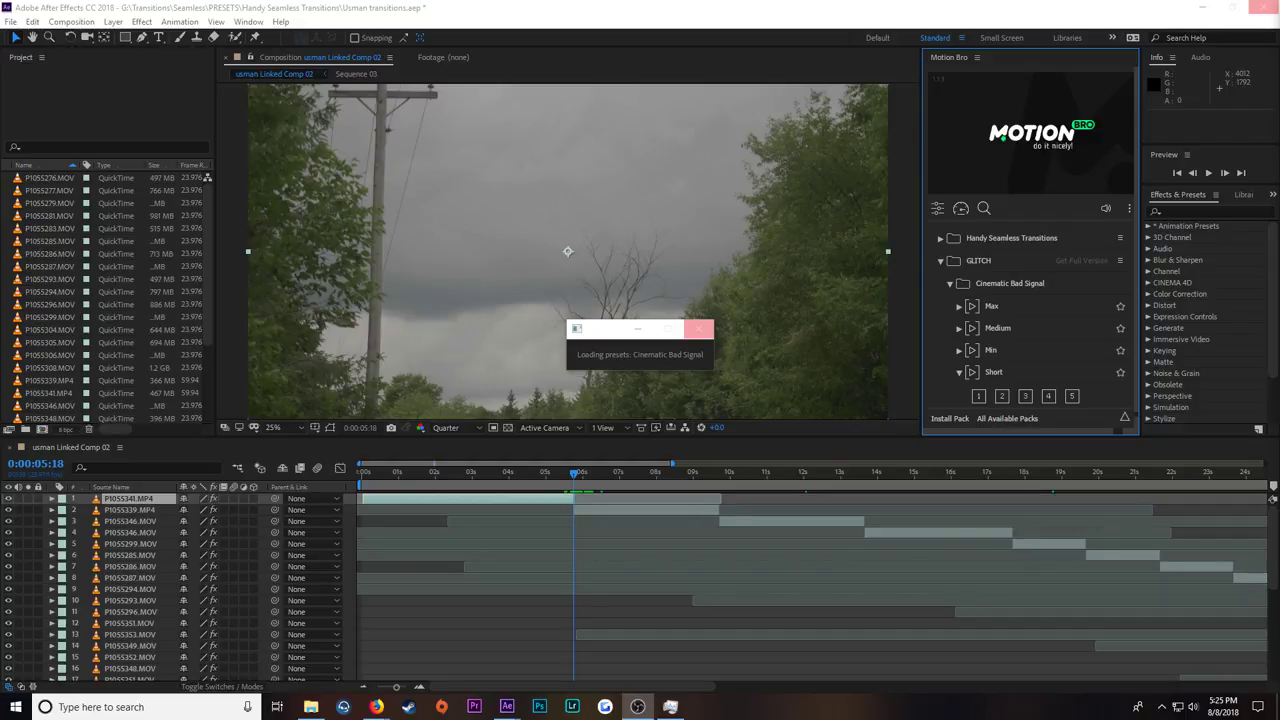
pyautogui.moveTo(617, 337); pyautogui.dragTo(615, 349)
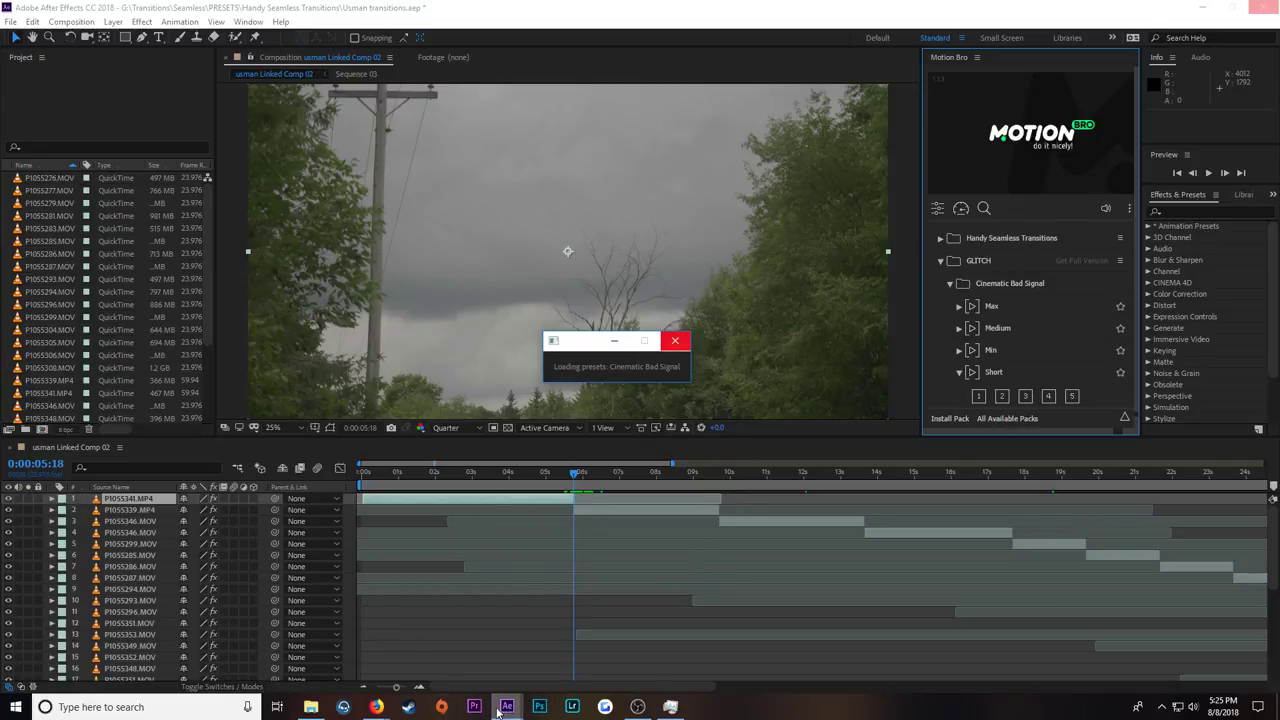
pyautogui.moveTo(525, 710)
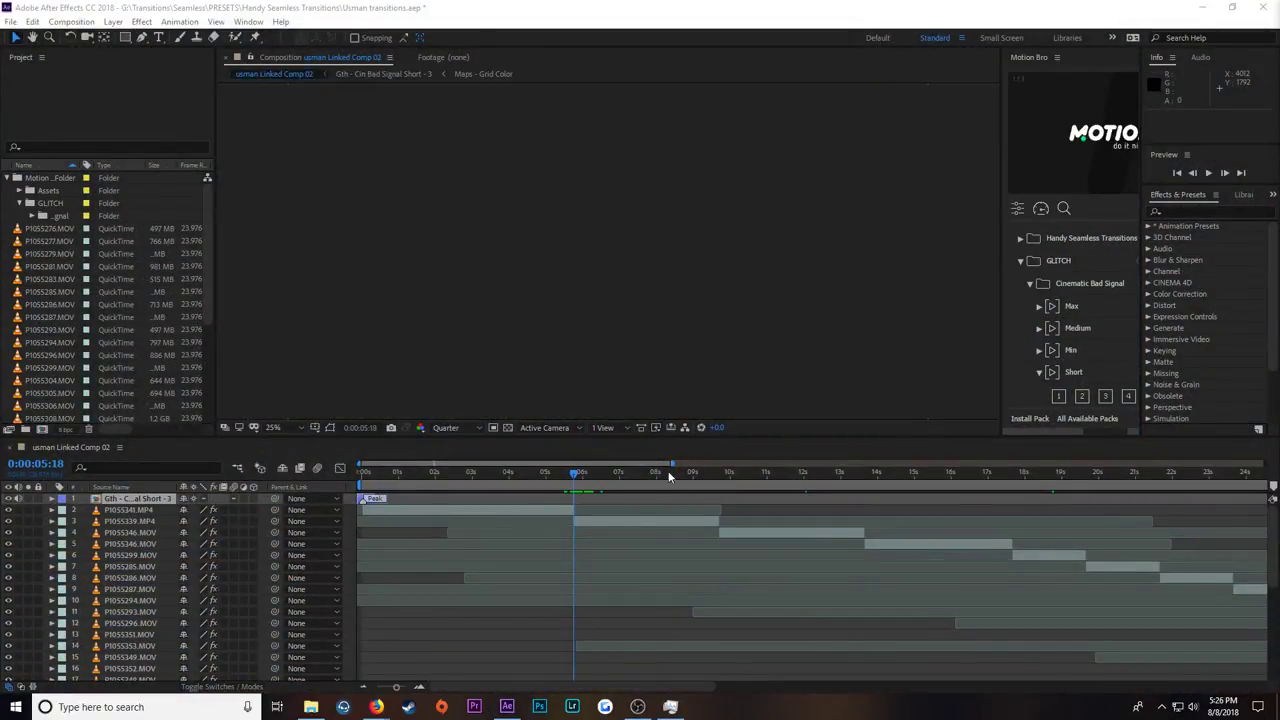
pyautogui.moveTo(670, 466); pyautogui.dragTo(532, 466)
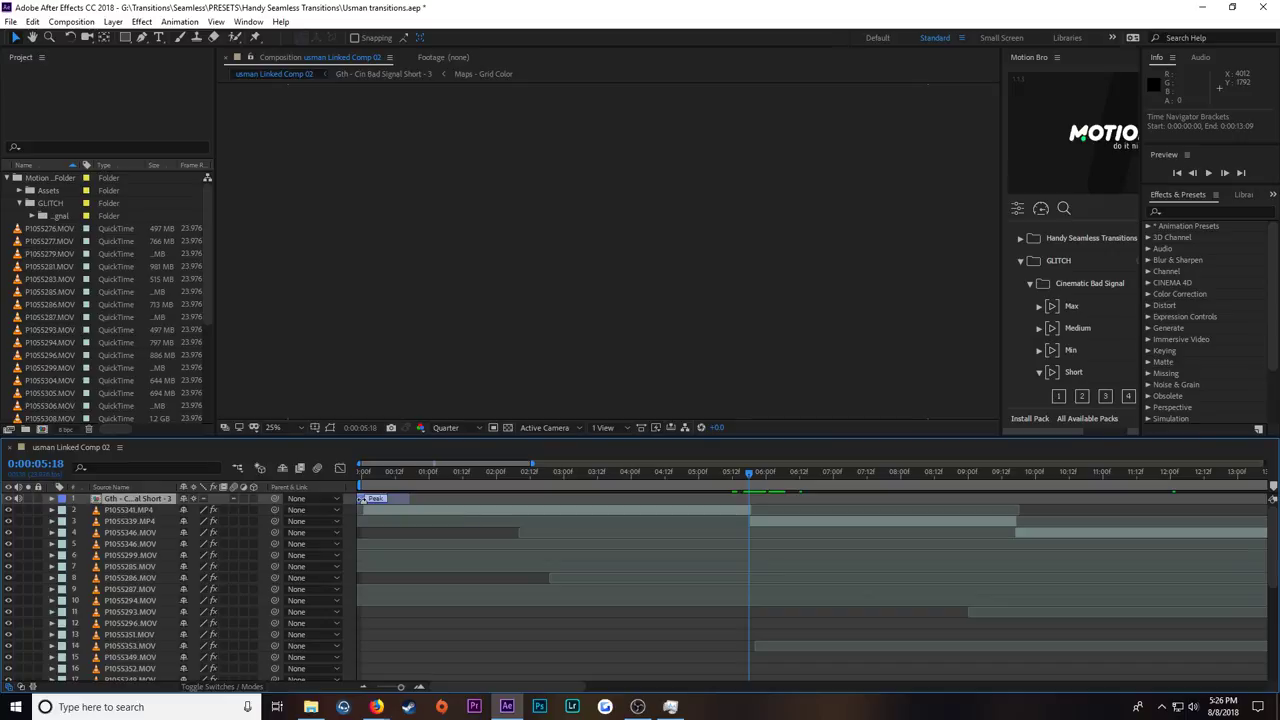
pyautogui.moveTo(367, 503); pyautogui.dragTo(754, 506)
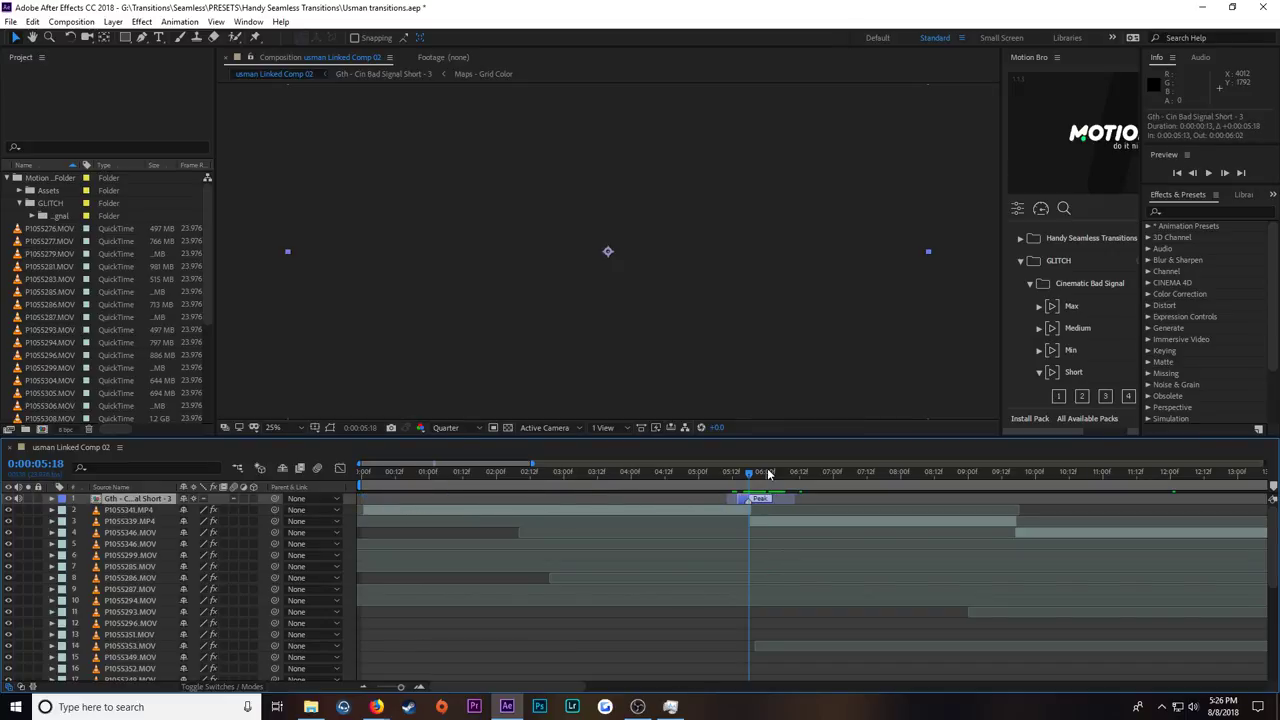
# Step: Play back the Cinematic Bad Signal transition from 0:00:04:14, check its frame at 0:00:05:18 and delete the transition layer
pyautogui.moveTo(735, 480); pyautogui.dragTo(669, 485)
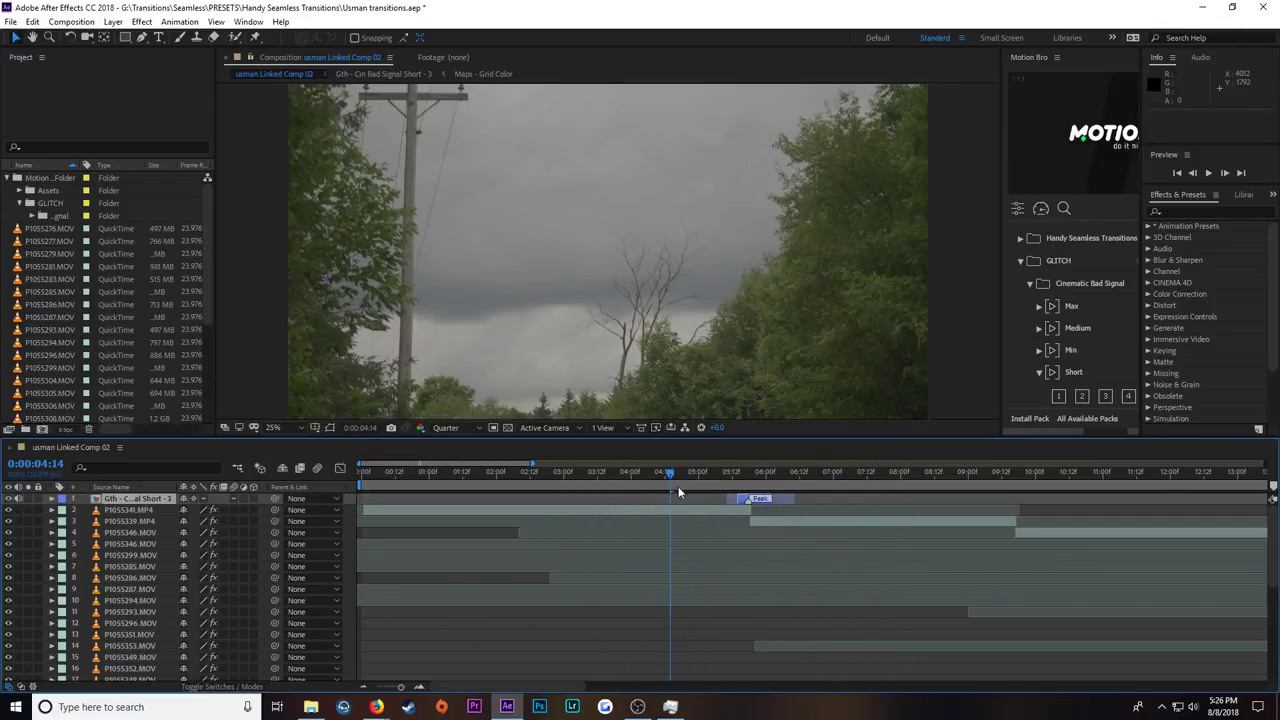
pyautogui.press('space')
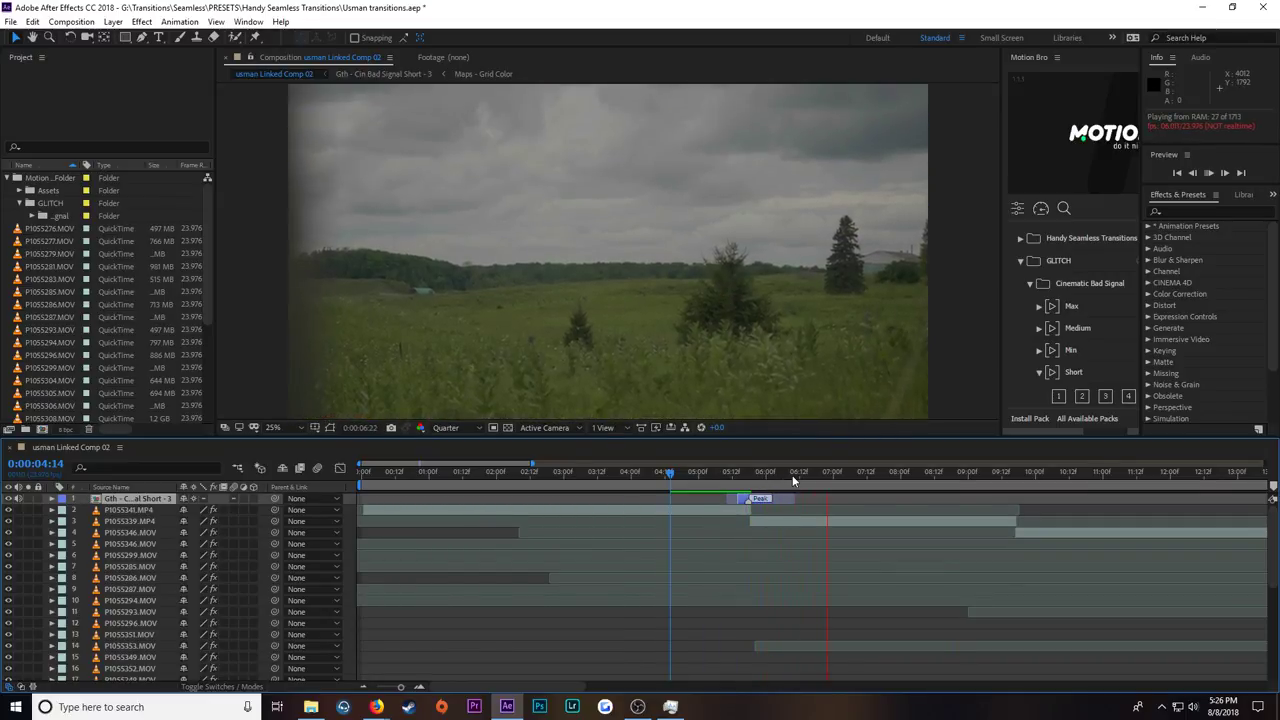
pyautogui.click(733, 473)
pyautogui.click(694, 474)
pyautogui.press('space')
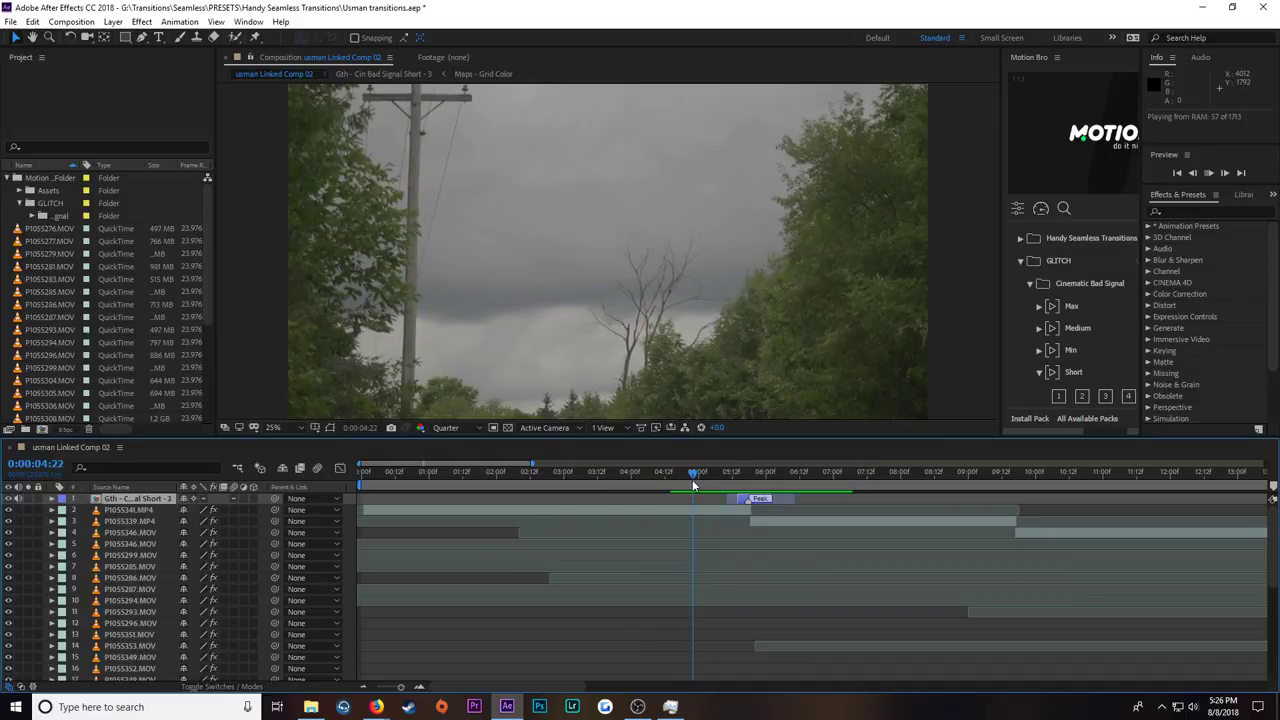
pyautogui.click(749, 474)
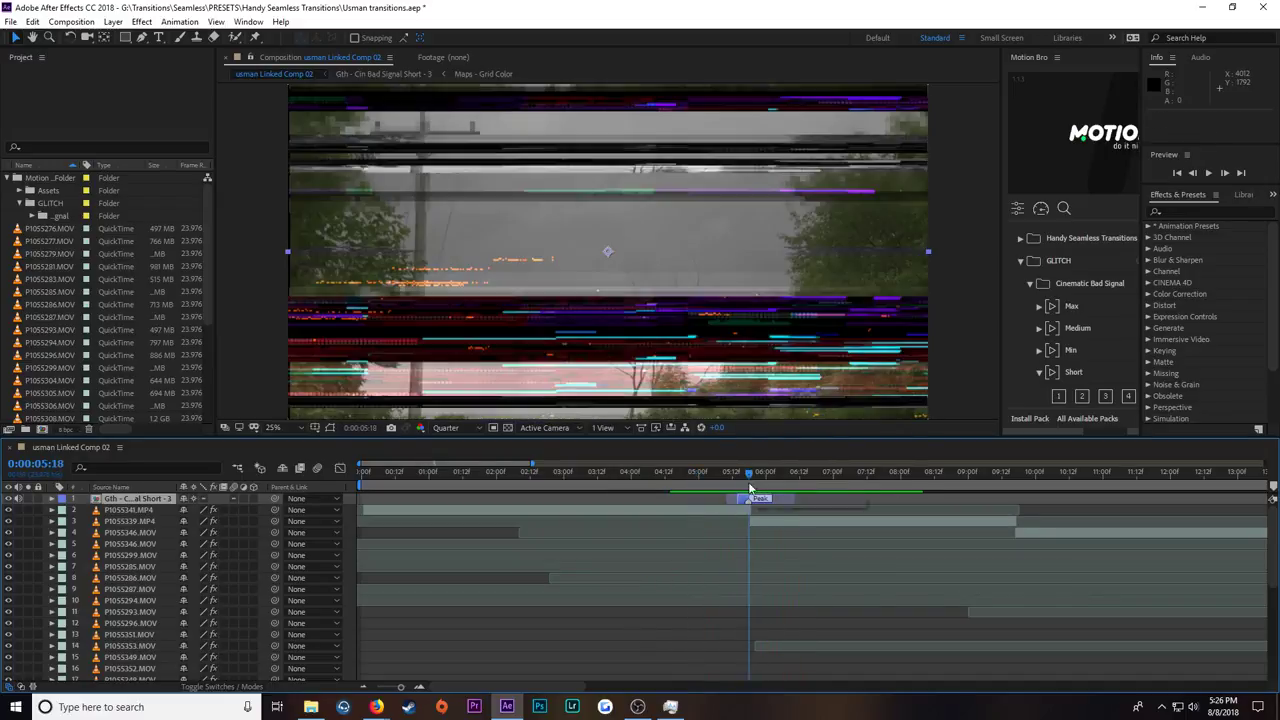
pyautogui.press('Delete')
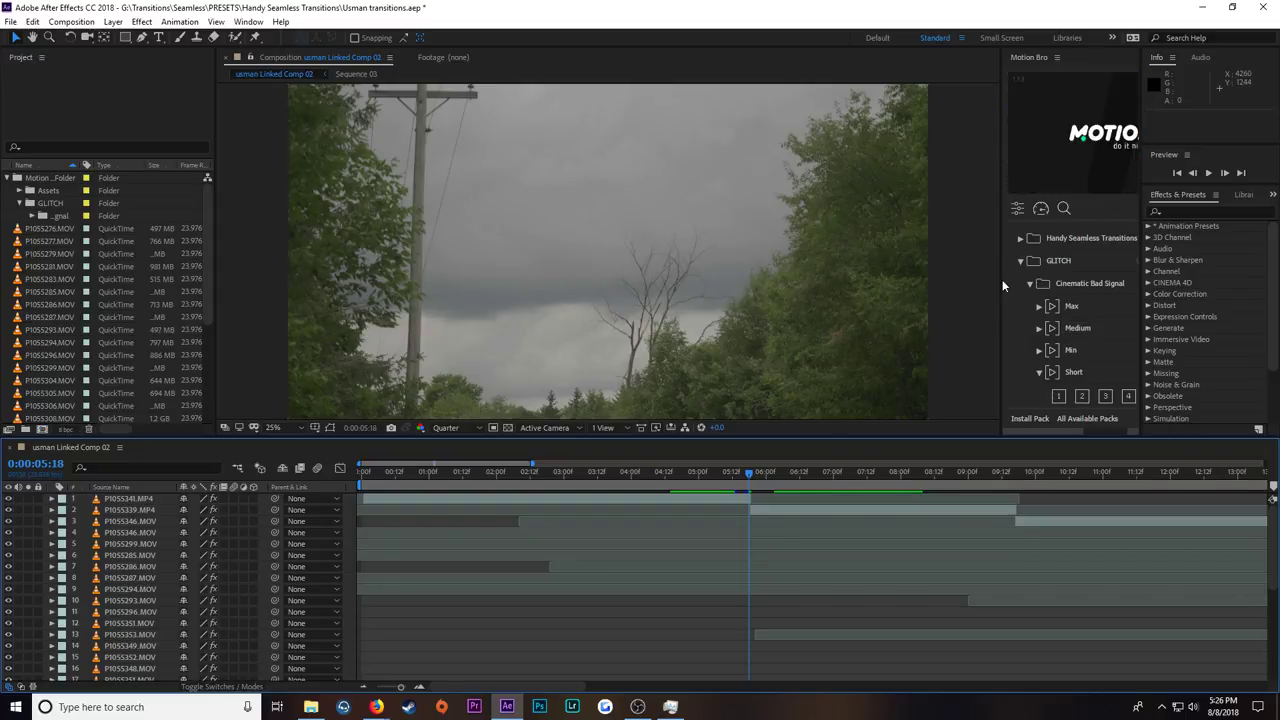
# Step: Widen the Motion Bro panel and expand the Shake folder of the GLITCH pack to review its presets
pyautogui.moveTo(1004, 285); pyautogui.dragTo(845, 298)
pyautogui.click(874, 326)
pyautogui.scroll(-3, 932, 369)
pyautogui.scroll(-2, 932, 369)
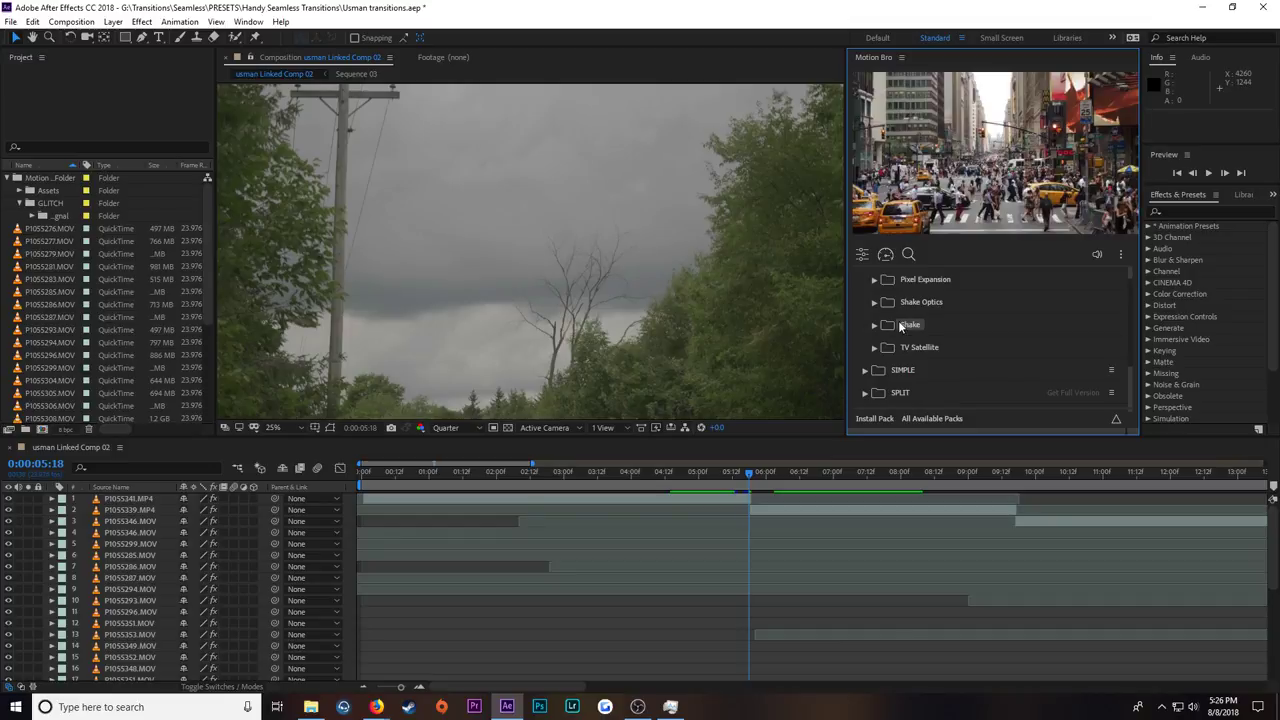
pyautogui.click(878, 326)
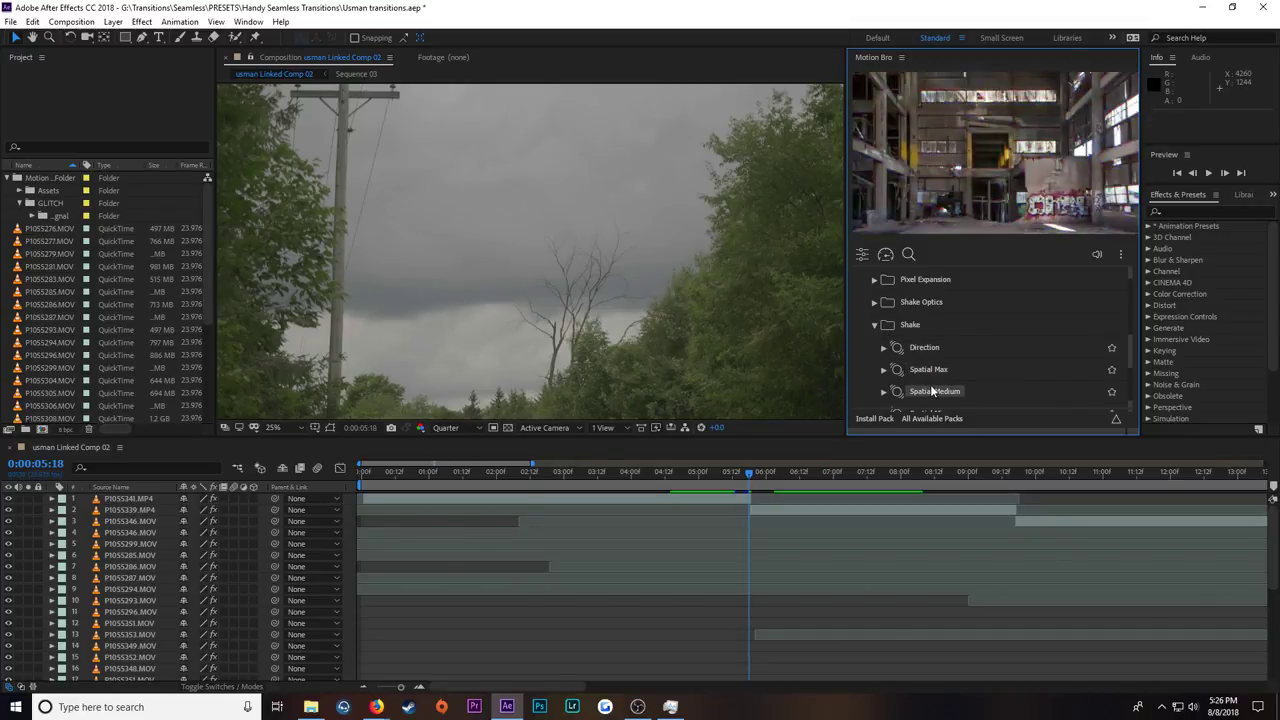
pyautogui.scroll(-1, 928, 378)
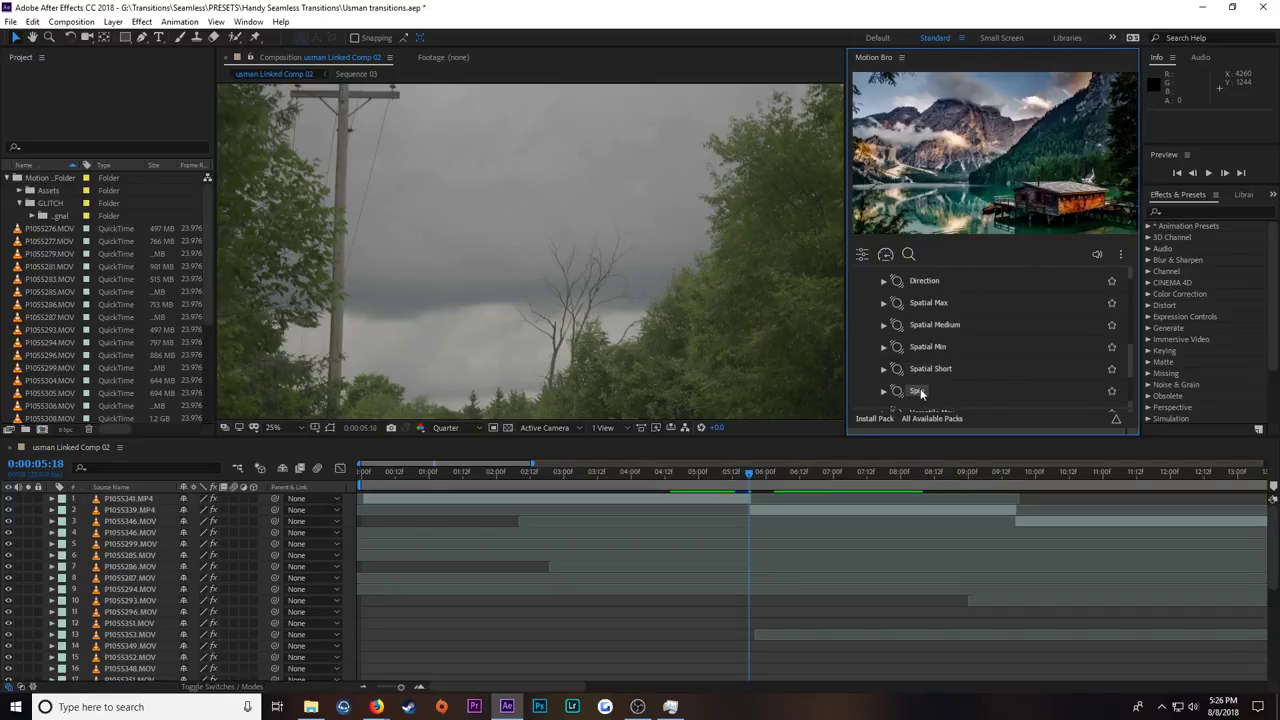
# Step: Place the playhead at 0:00:05:19, on the first cut, and apply the Shake Spin 3x transition there
pyautogui.click(752, 475)
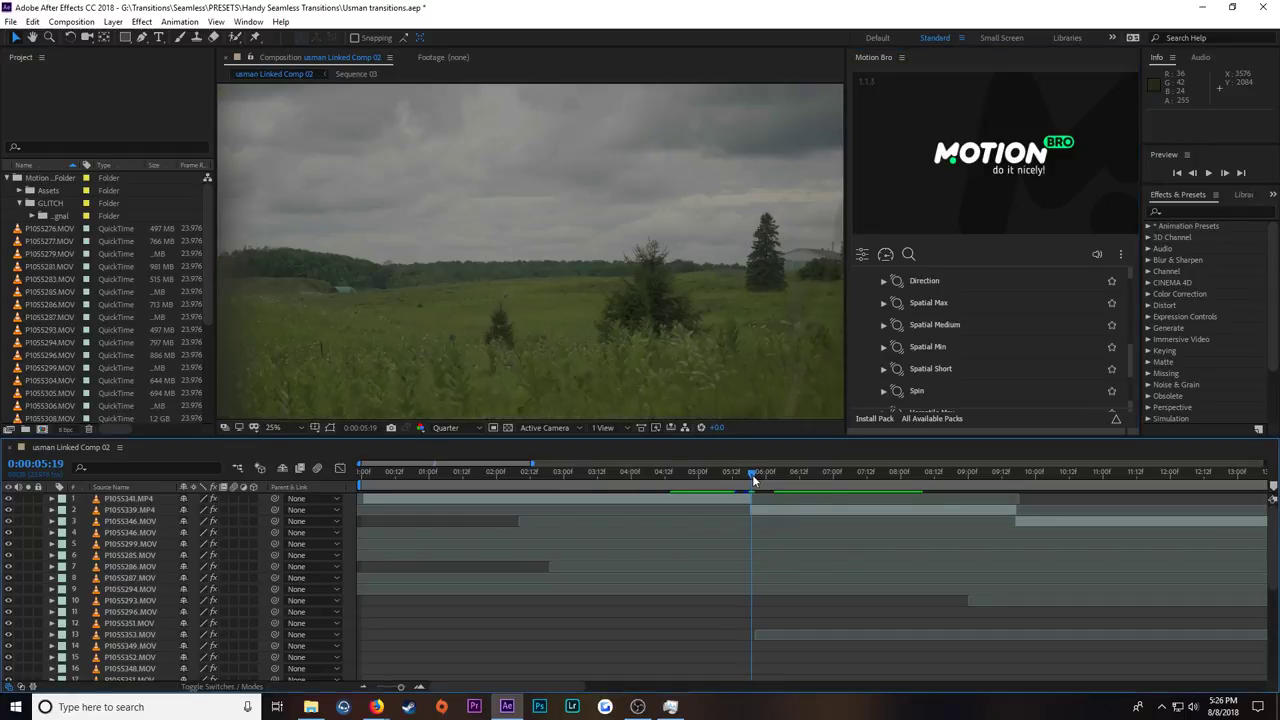
pyautogui.click(914, 391)
pyautogui.scroll(-2, 920, 390)
pyautogui.click(884, 325)
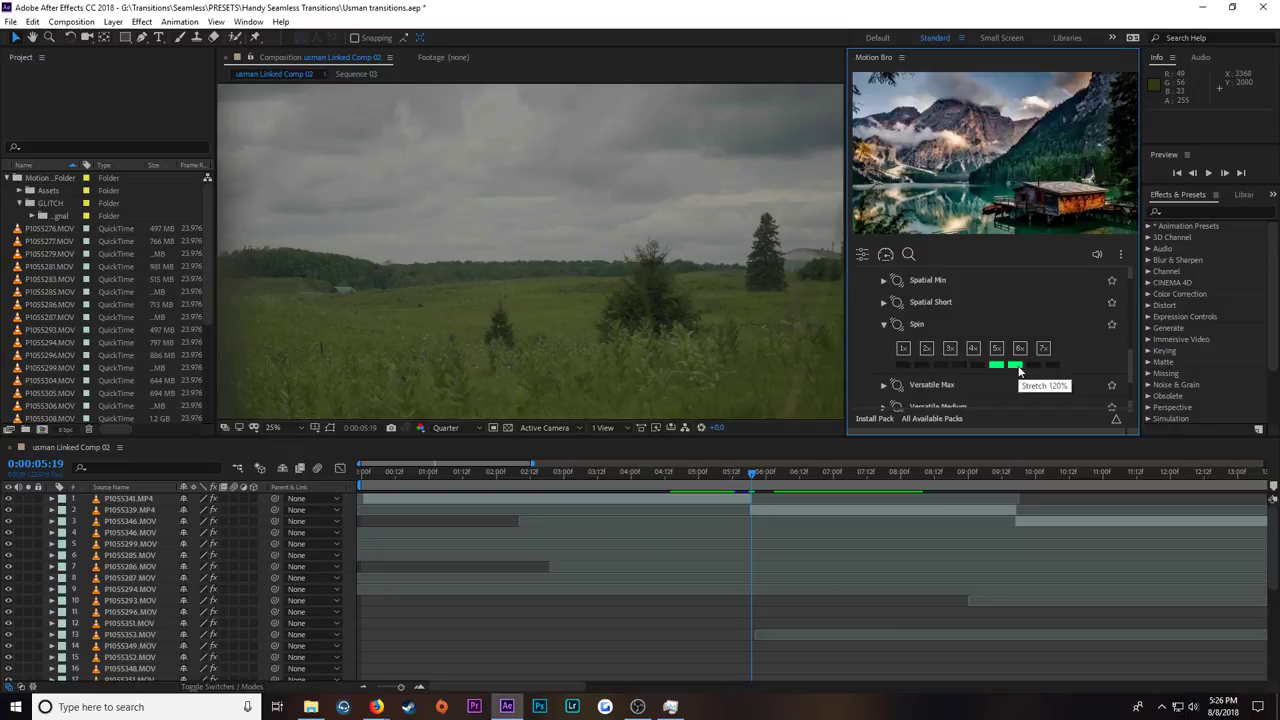
pyautogui.click(956, 346)
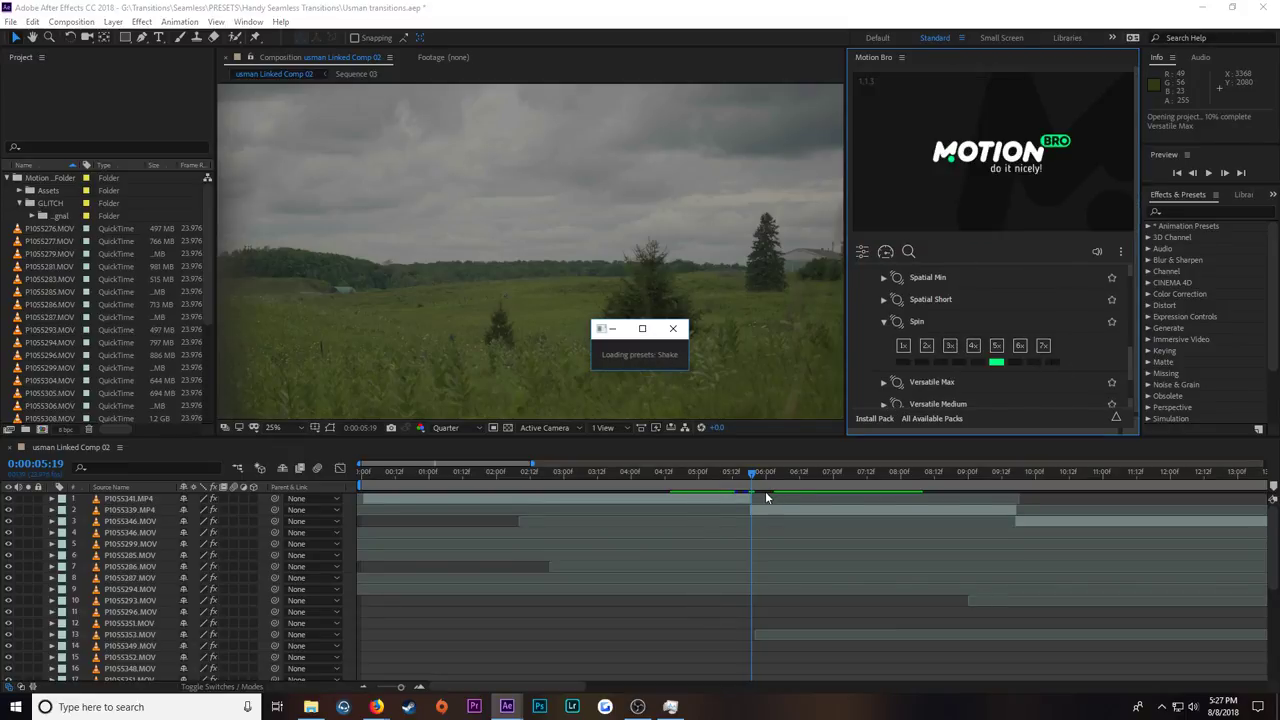
pyautogui.click(756, 371)
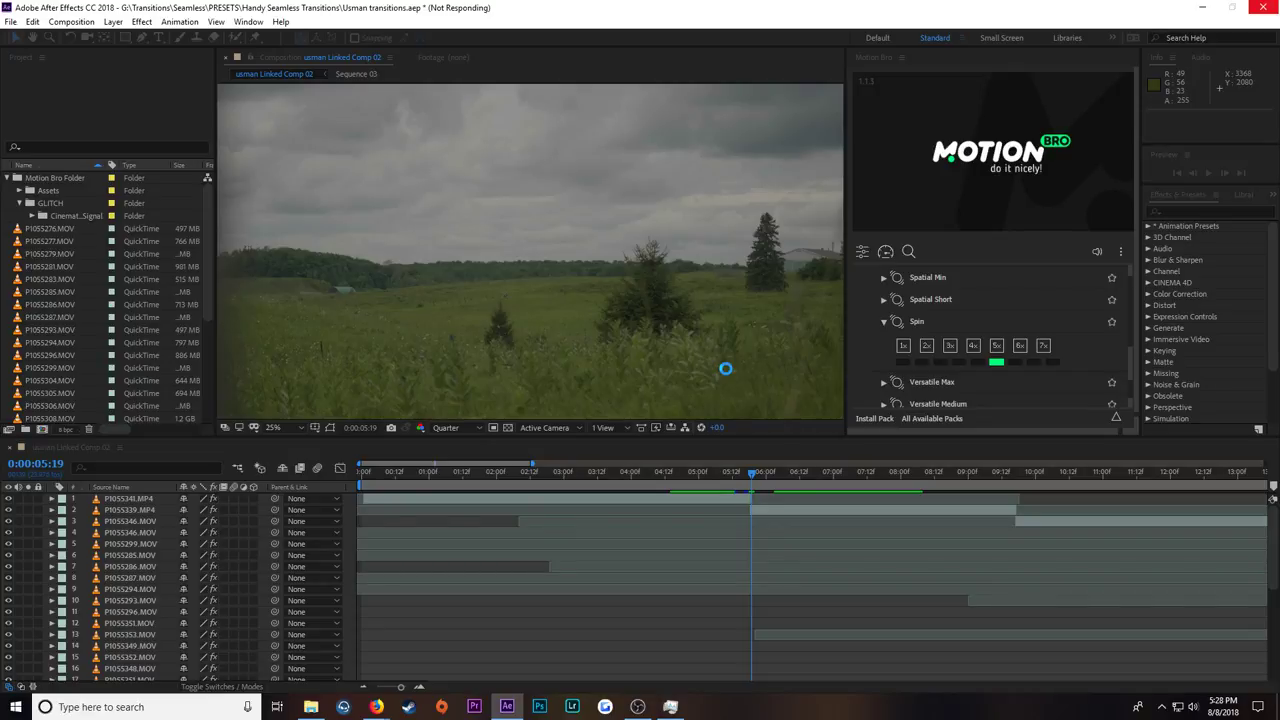
pyautogui.click(670, 707)
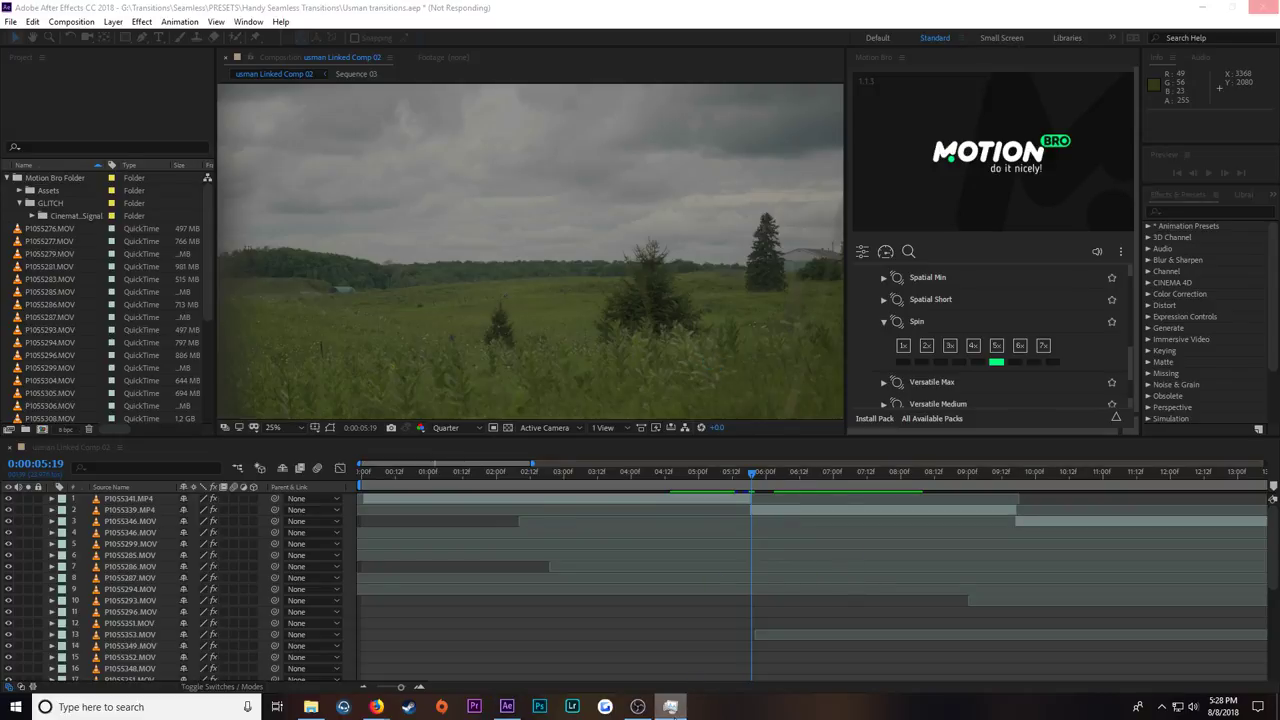
pyautogui.rightClick(670, 707)
pyautogui.click(630, 674)
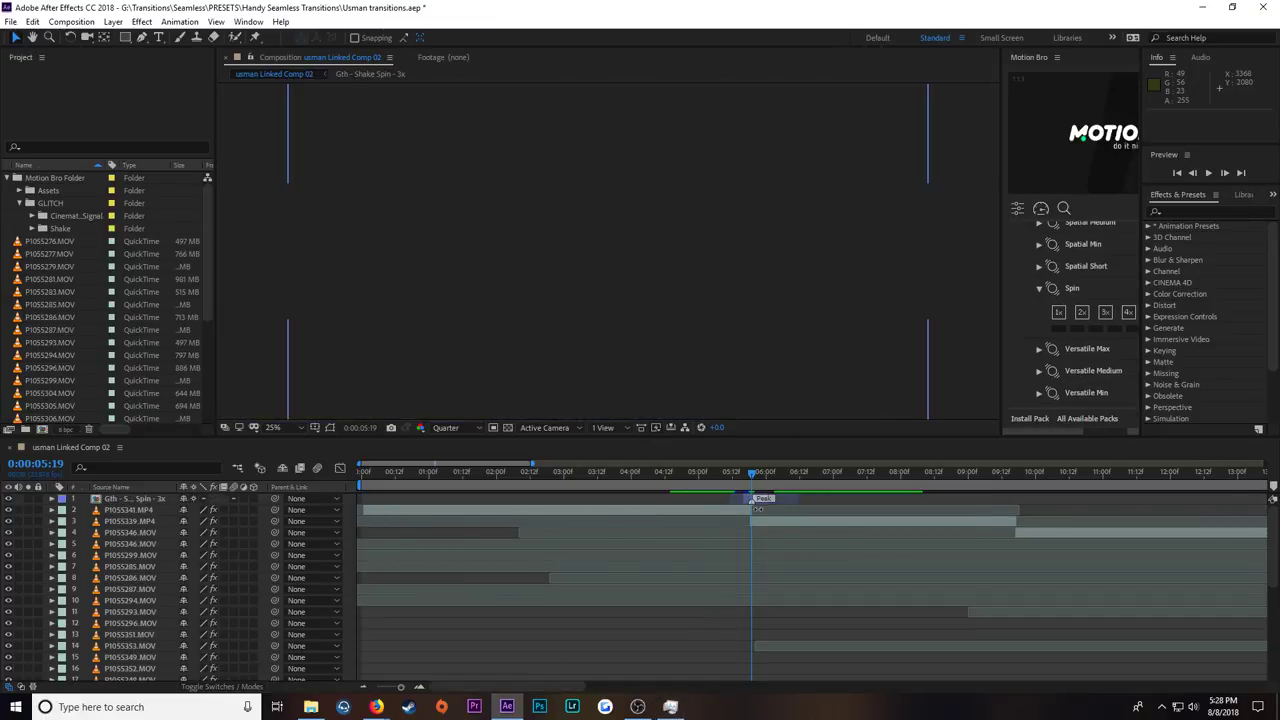
# Step: Play back the Shake Spin 3x transition across the first cut, starting from 0:00:05:02
pyautogui.moveTo(748, 477); pyautogui.dragTo(680, 480)
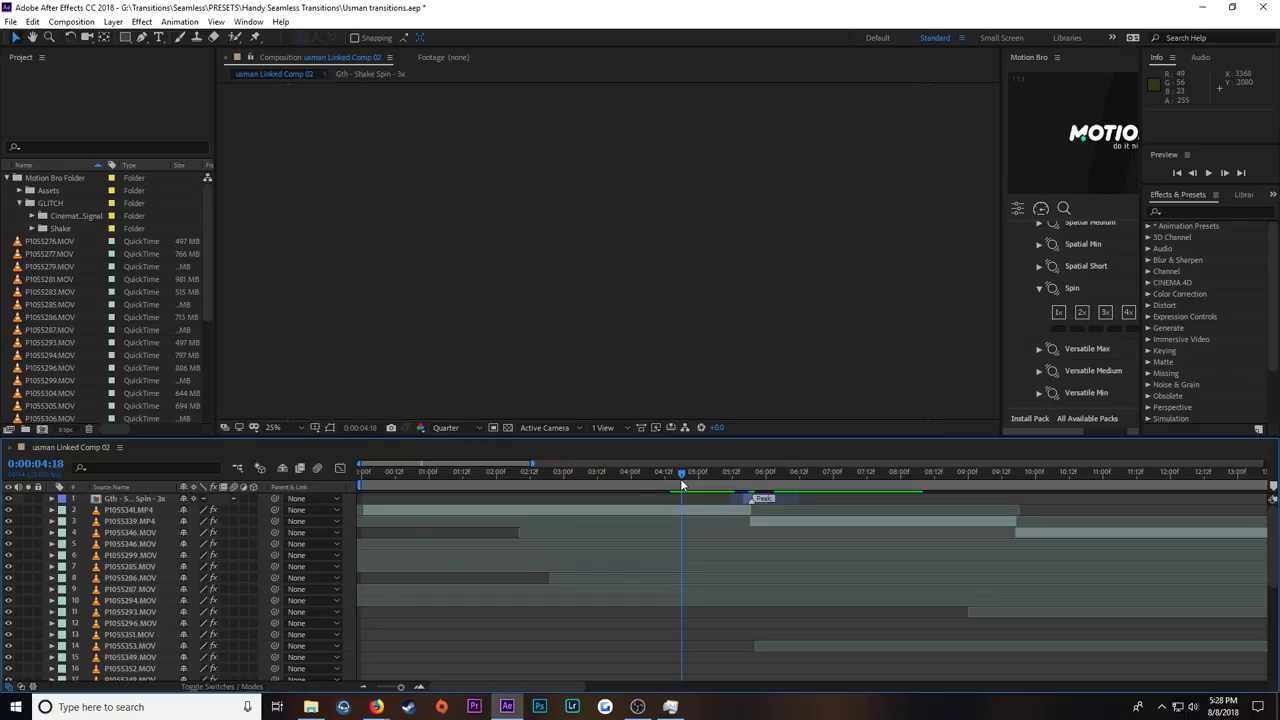
pyautogui.moveTo(680, 478); pyautogui.dragTo(703, 542)
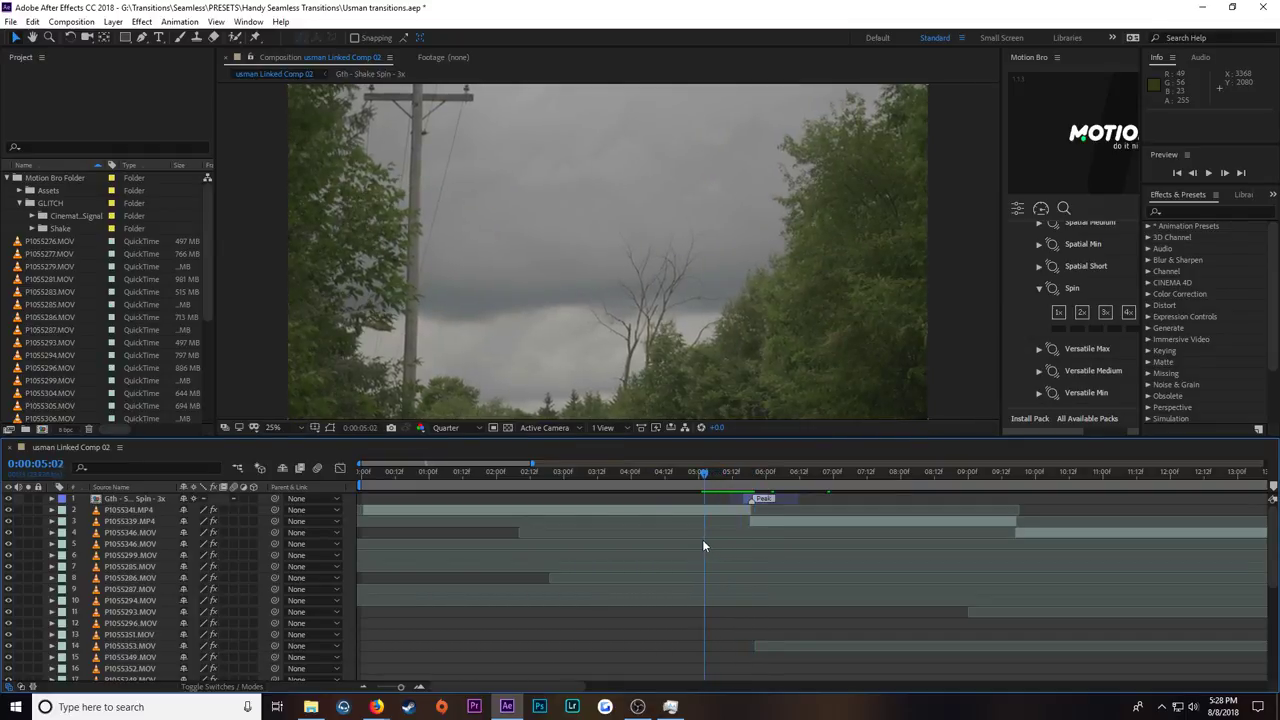
pyautogui.press('space')
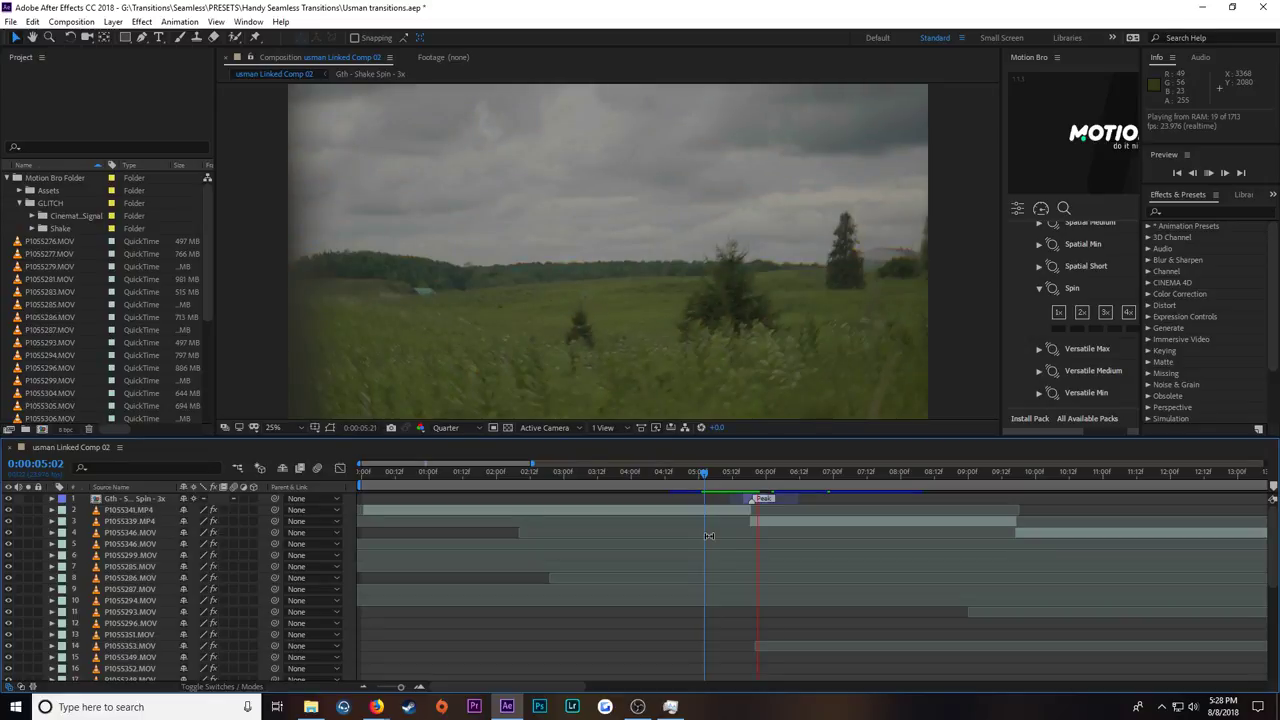
pyautogui.click(698, 474)
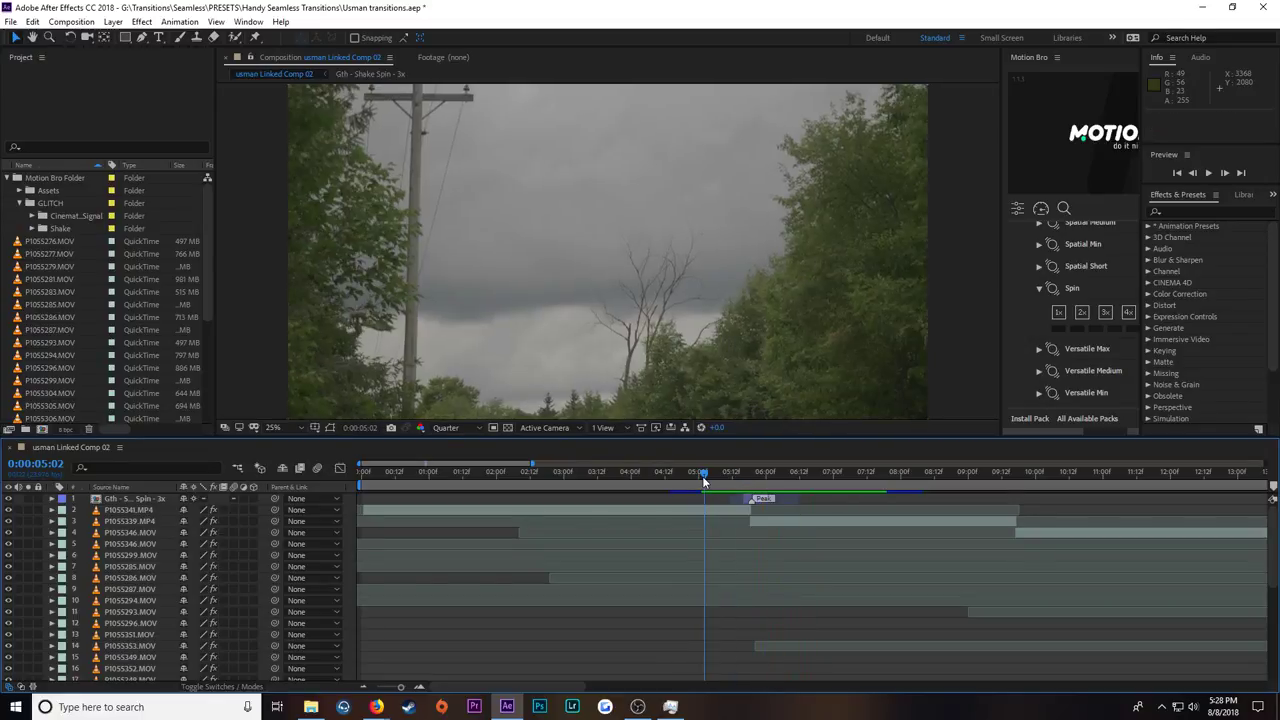
# Step: Delete the Shake Spin 3x transition layer and place the playhead at 0:00:05:18, on the first cut
pyautogui.moveTo(697, 476); pyautogui.dragTo(744, 476)
pyautogui.click(756, 499)
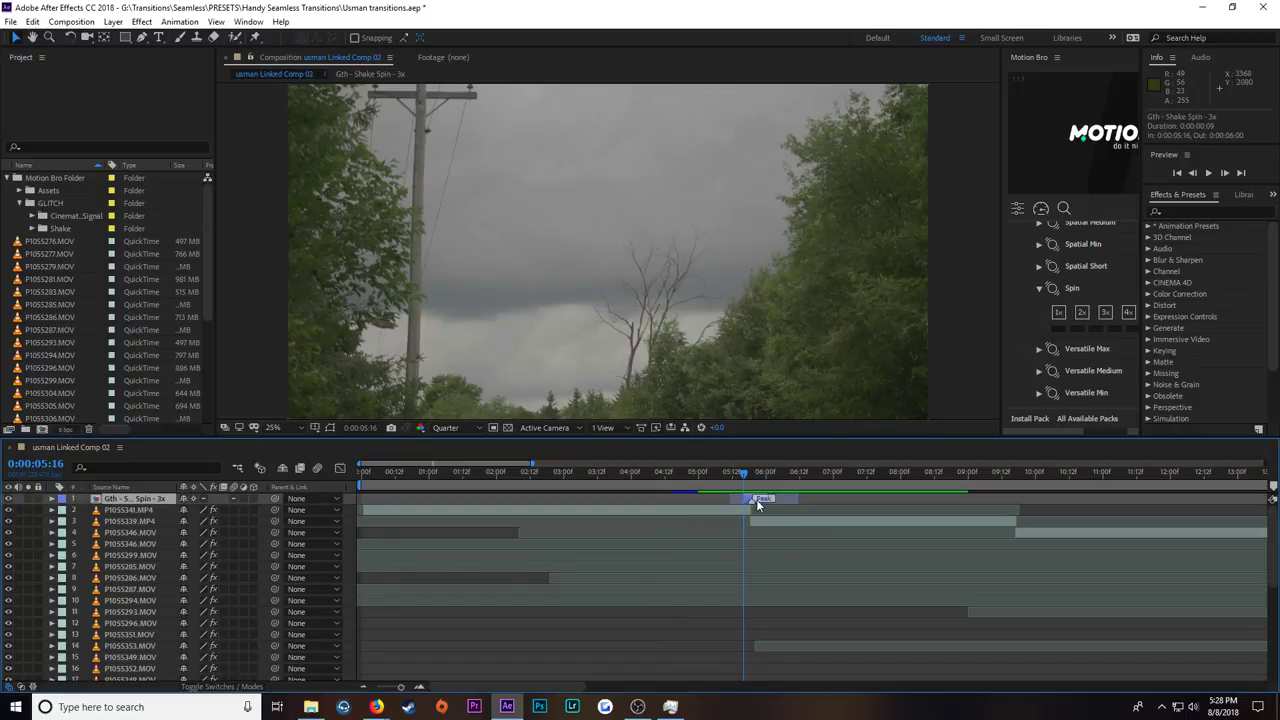
pyautogui.press('Delete')
pyautogui.moveTo(745, 475); pyautogui.dragTo(749, 475)
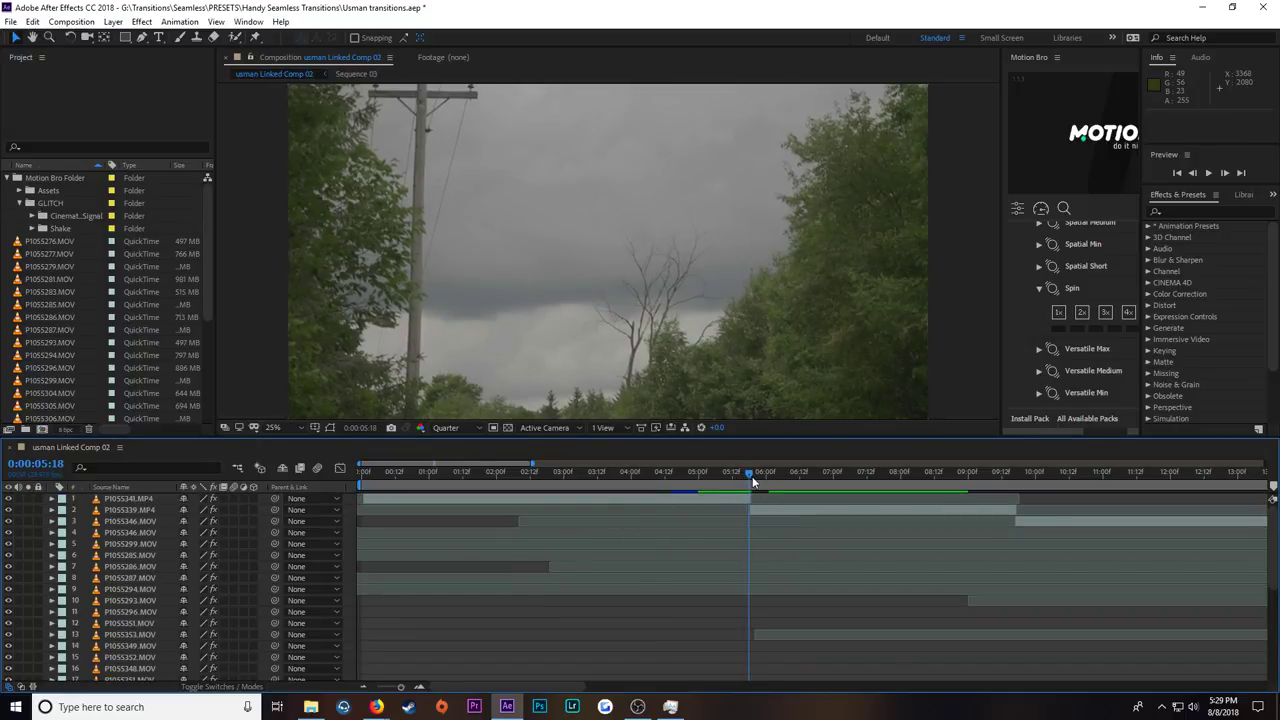
# Step: Widen the Motion Bro panel and expand the Handy Seamless Transitions pack
pyautogui.moveTo(1073, 350)
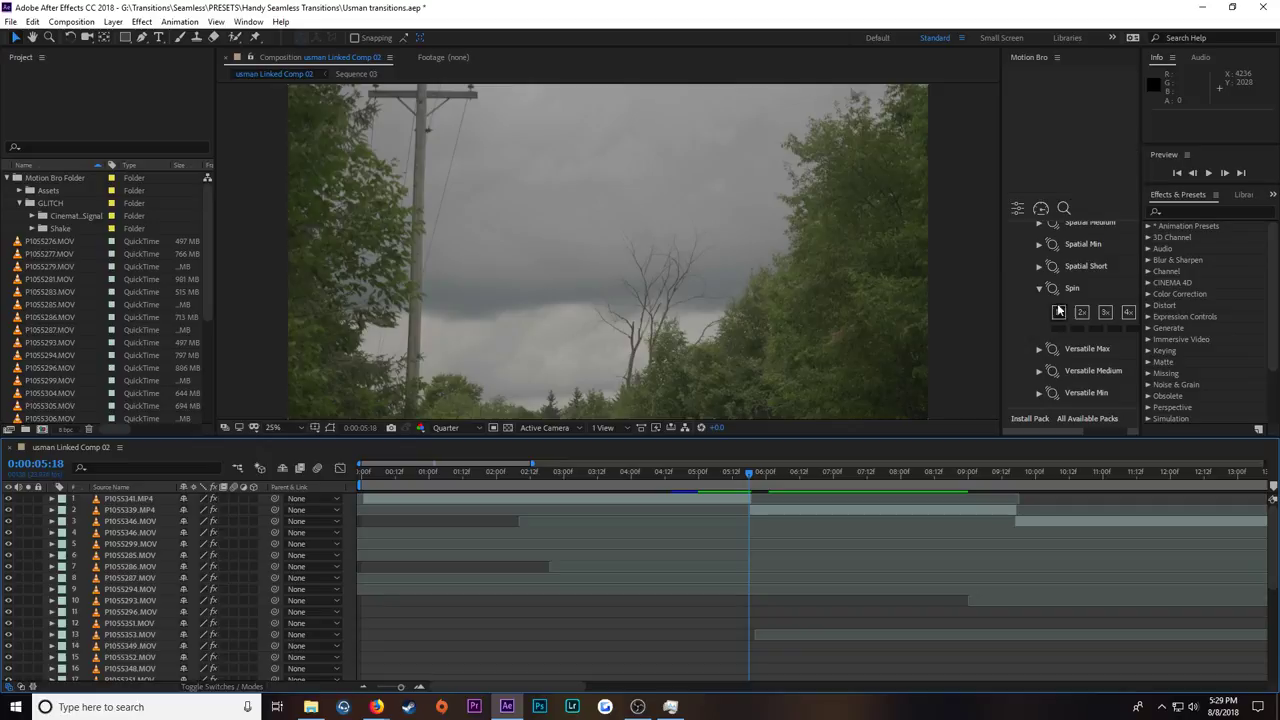
pyautogui.moveTo(1003, 300); pyautogui.dragTo(933, 306)
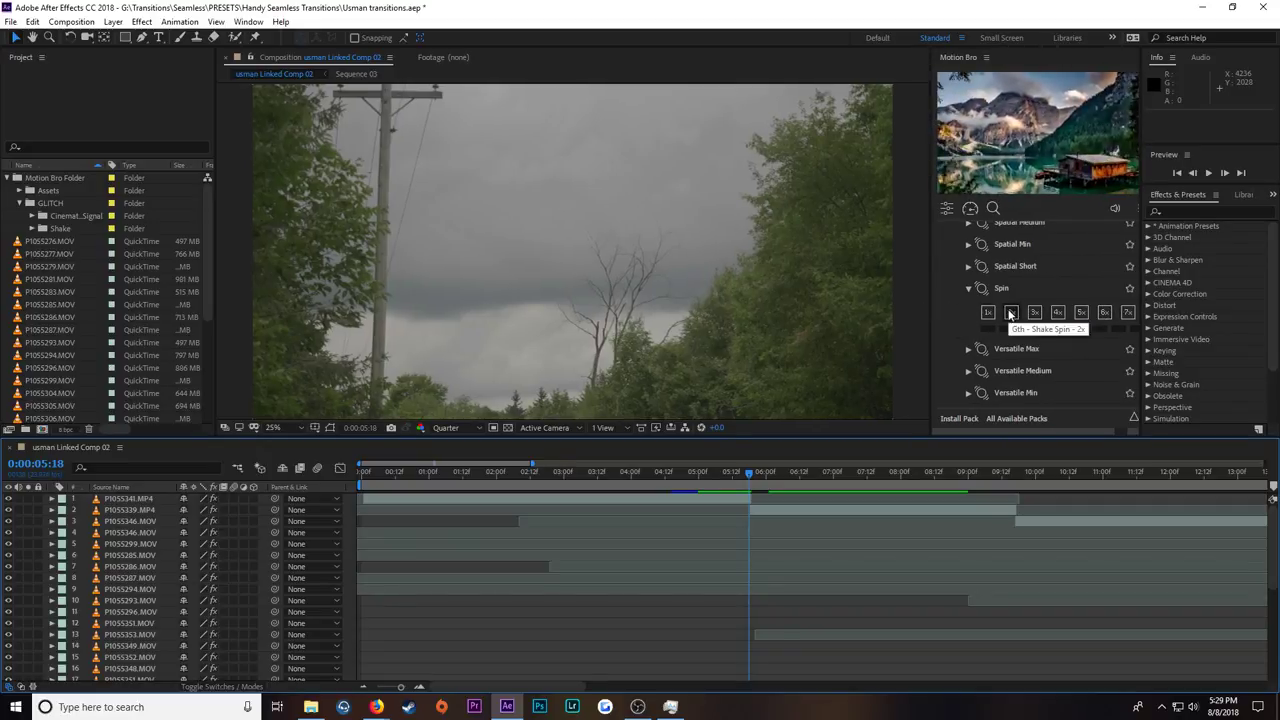
pyautogui.scroll(1, 988, 307)
pyautogui.scroll(10, 988, 307)
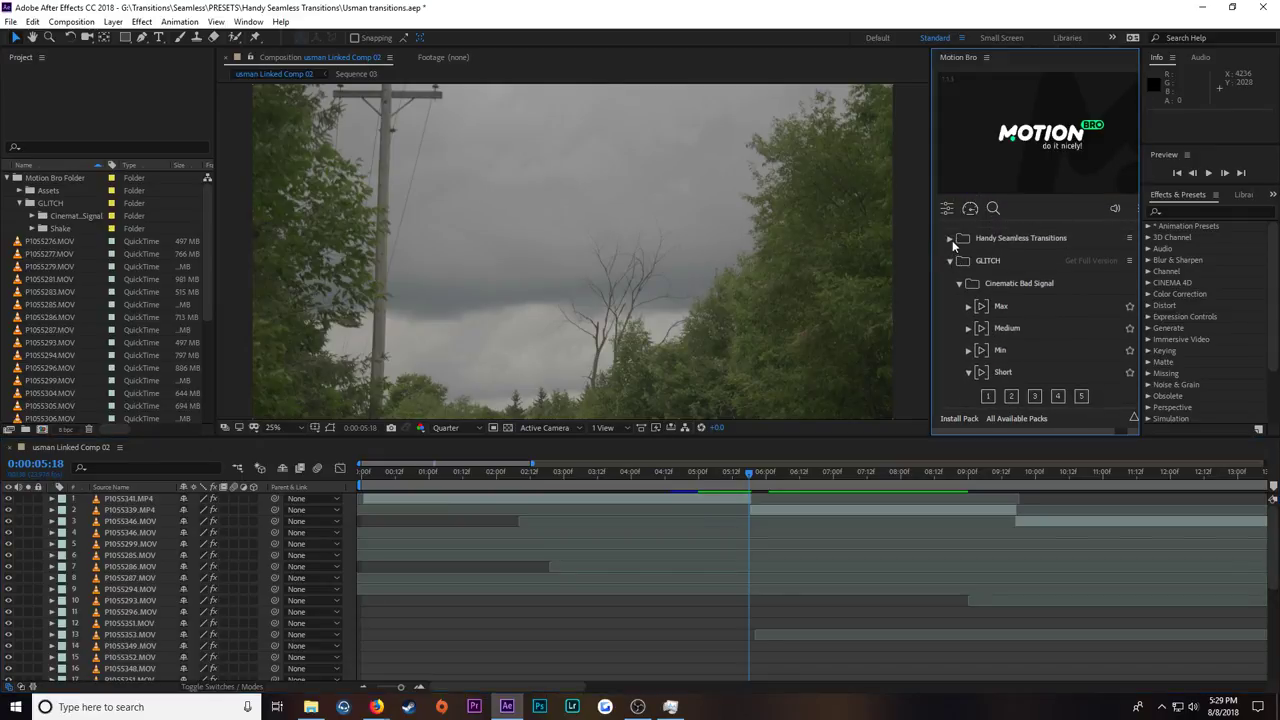
pyautogui.click(950, 239)
# Step: Preview the transition folders of the Handy Seamless Transitions pack and expand its Warp folder
pyautogui.moveTo(991, 330)
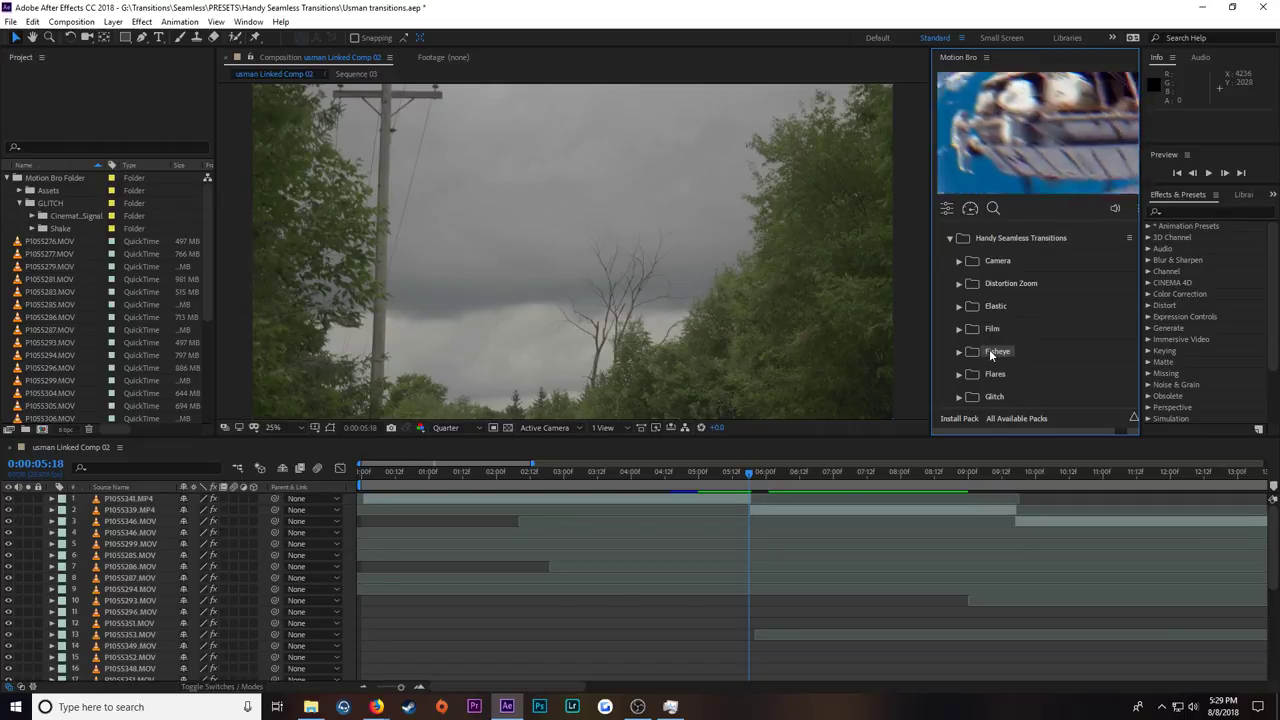
pyautogui.moveTo(989, 378)
pyautogui.scroll(-3, 992, 360)
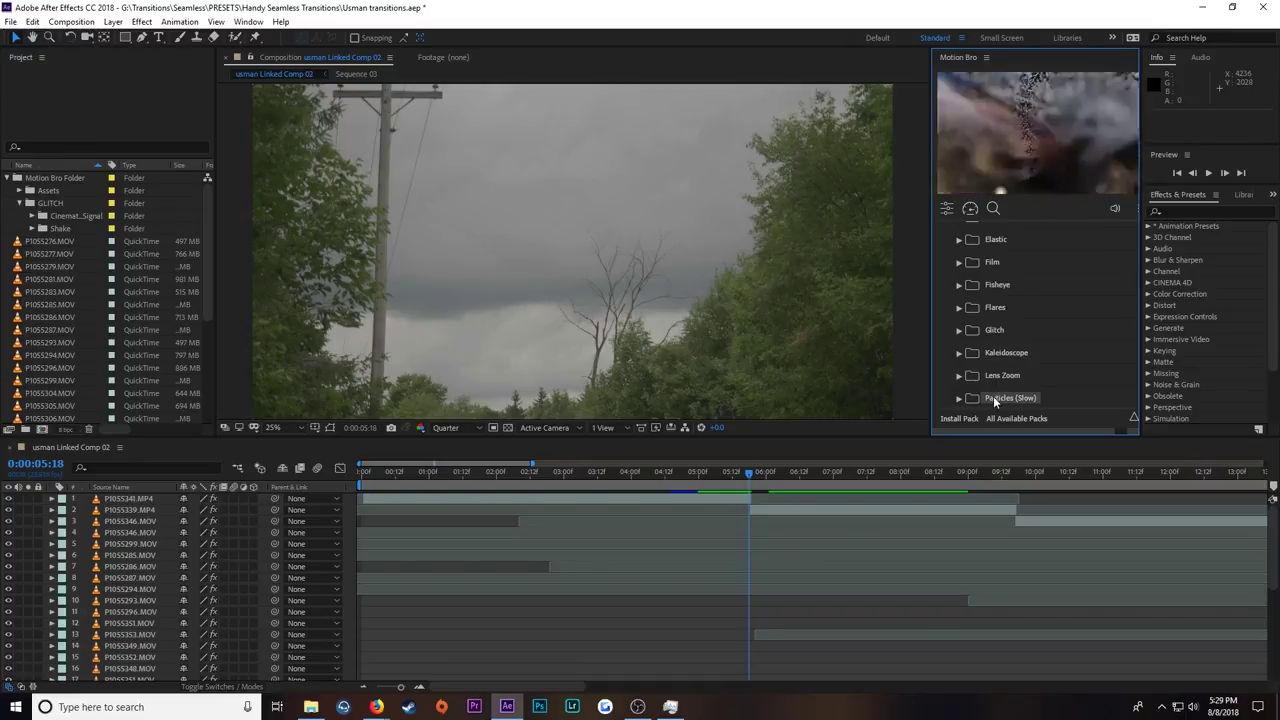
pyautogui.scroll(-5, 993, 392)
pyautogui.moveTo(997, 290)
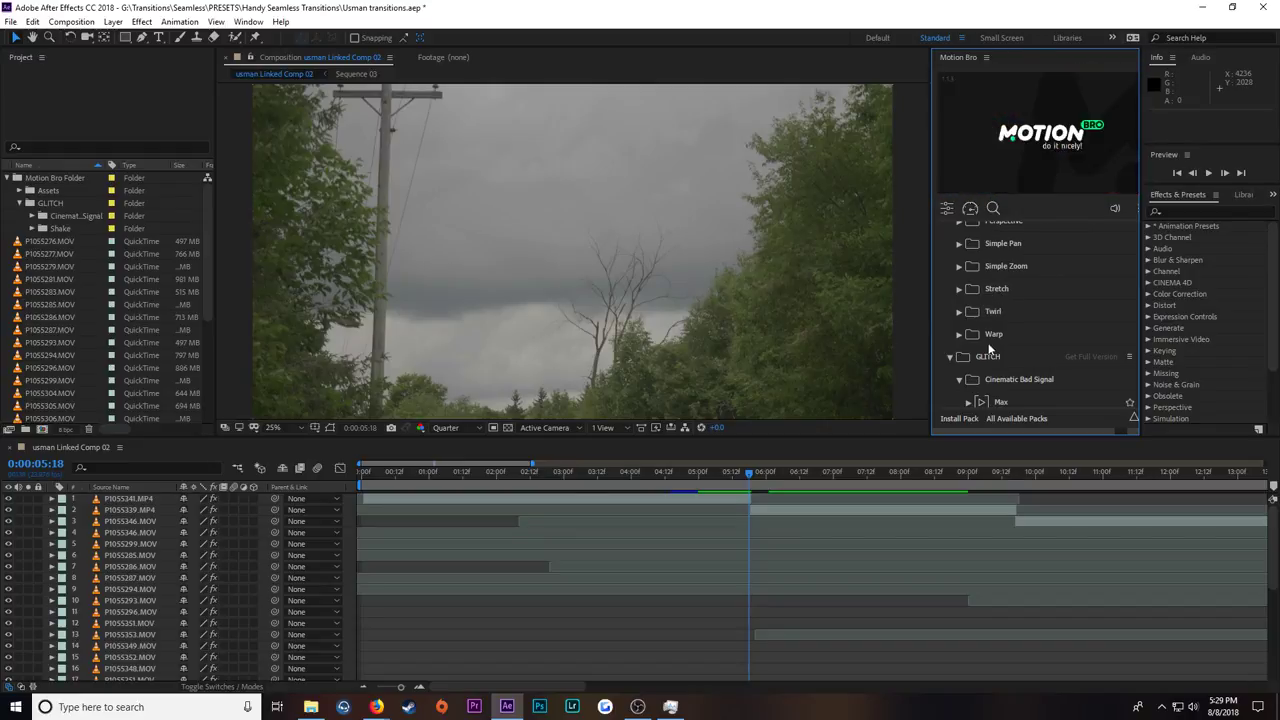
pyautogui.click(993, 336)
pyautogui.scroll(-2, 995, 320)
pyautogui.moveTo(998, 292)
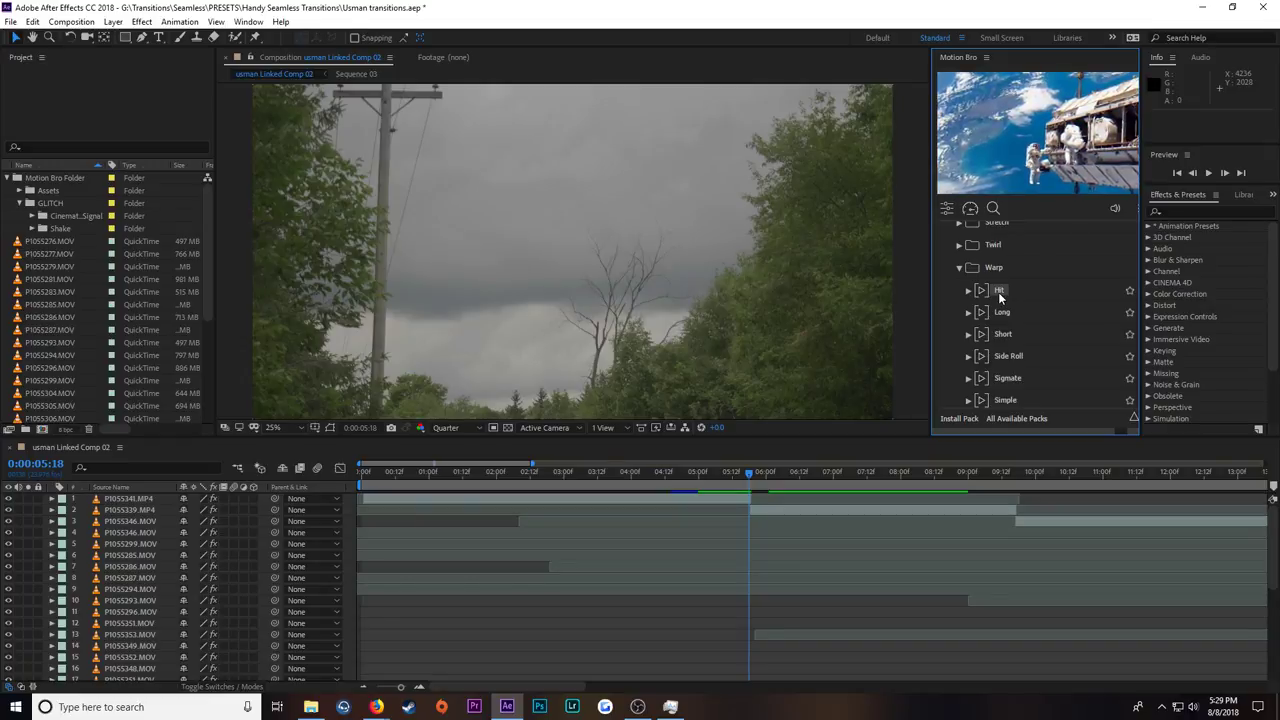
pyautogui.scroll(3, 995, 313)
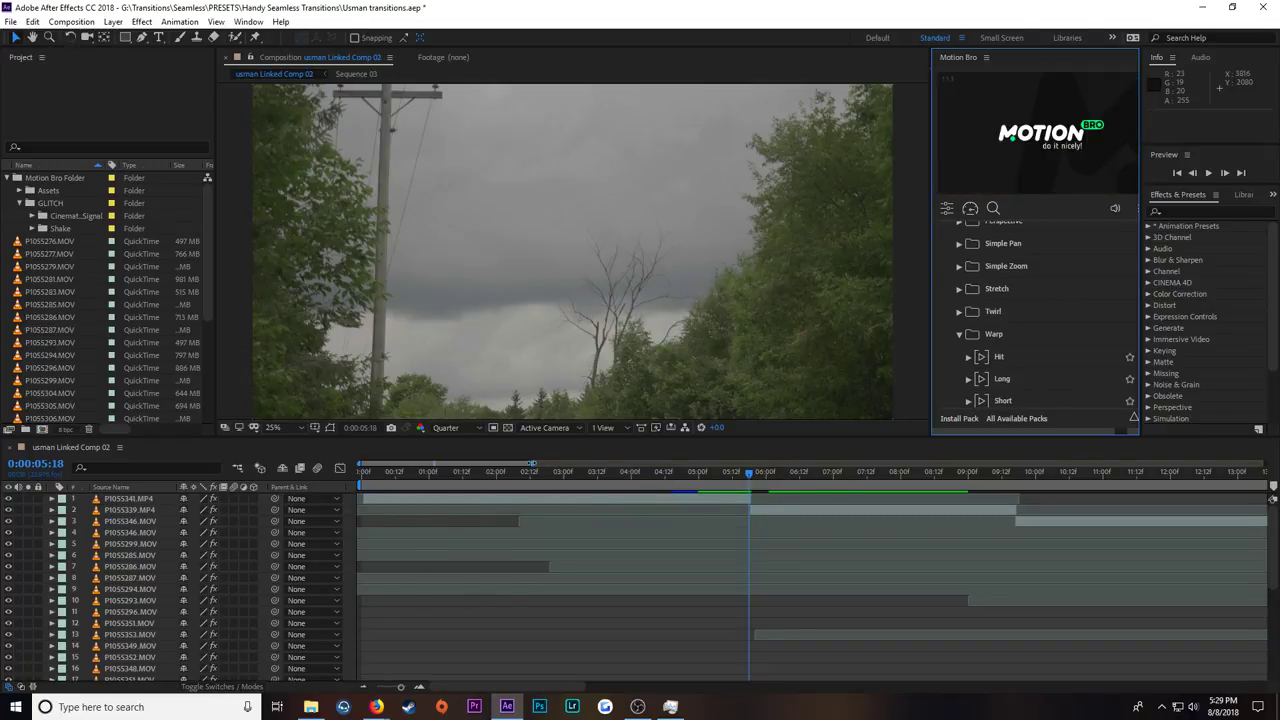
# Step: Extend the visible timeline range to 0:00:41:23 and scrub through the car clips between 0:00:33:14 and 0:00:31:05 to examine the cuts
pyautogui.moveTo(536, 464); pyautogui.dragTo(635, 464)
pyautogui.click(767, 475)
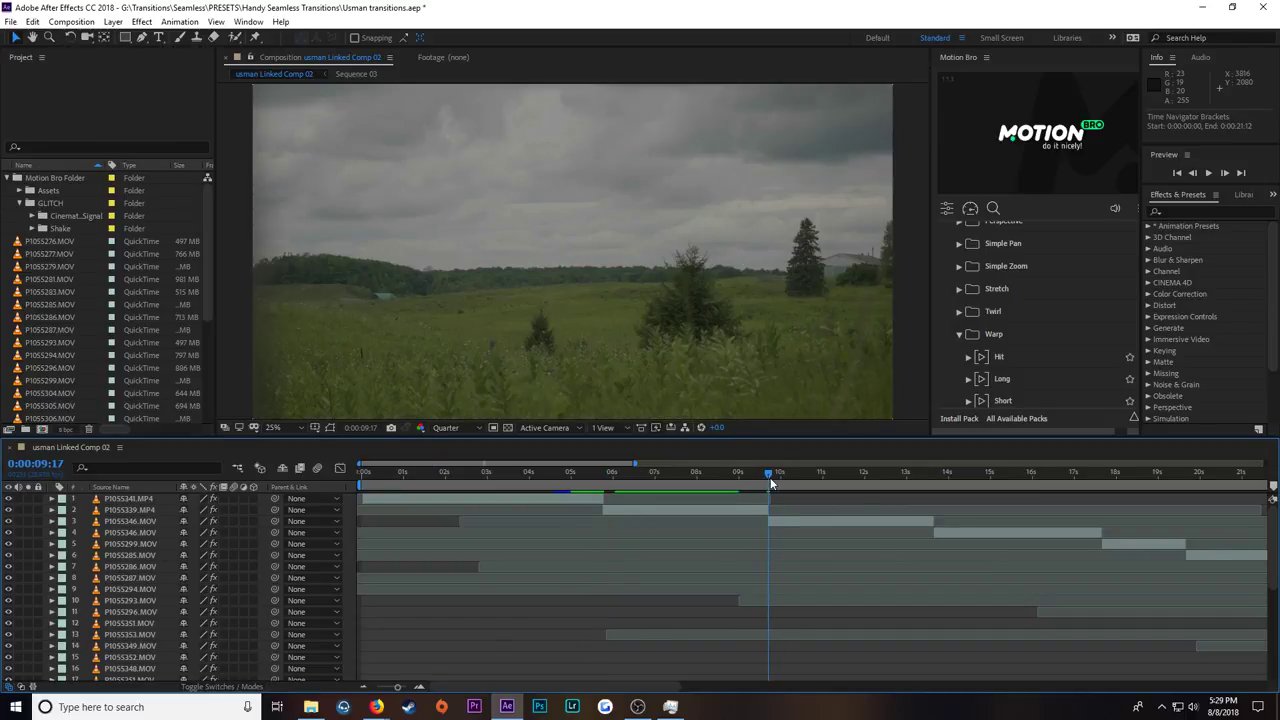
pyautogui.click(957, 473)
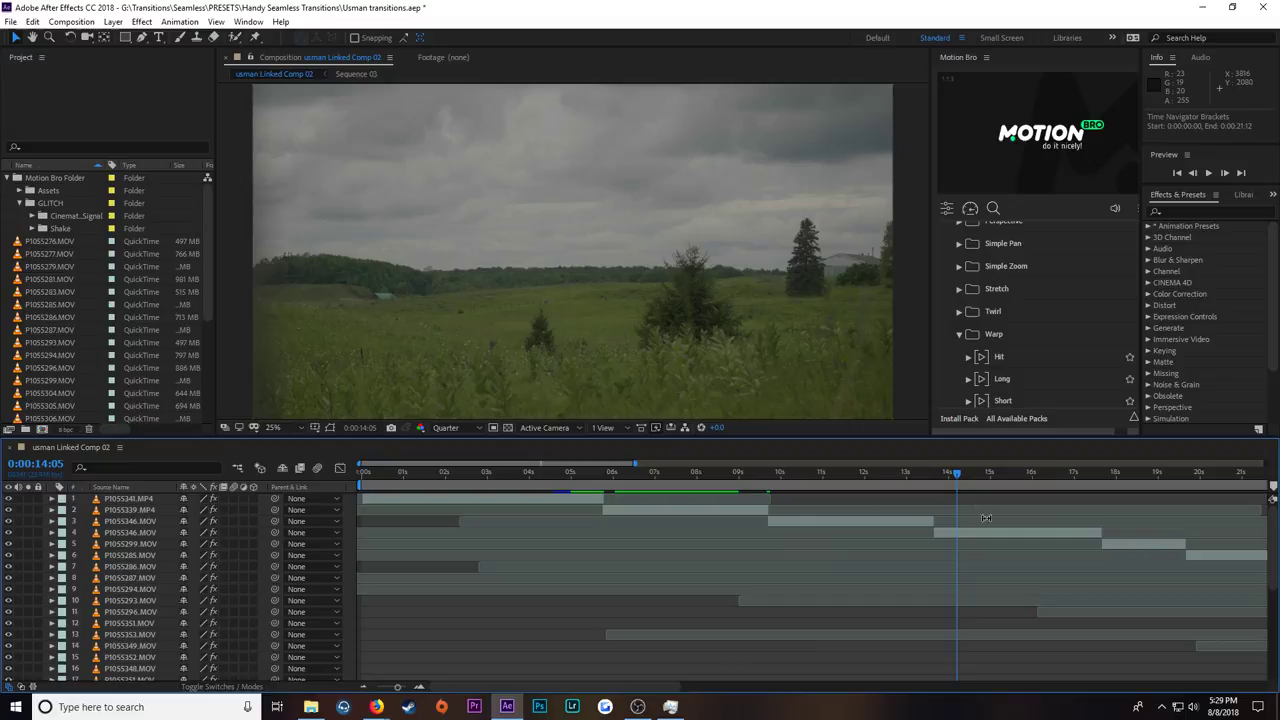
pyautogui.moveTo(635, 464); pyautogui.dragTo(893, 464)
pyautogui.scroll(-2, 924, 507)
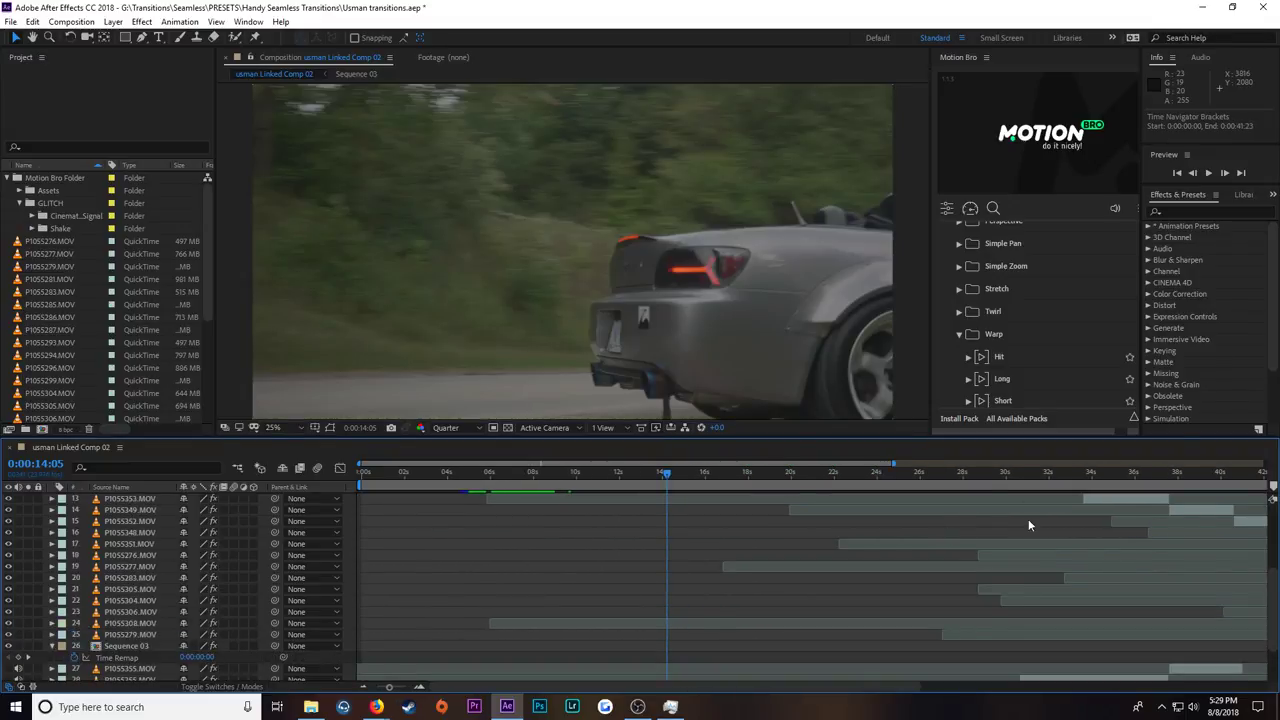
pyautogui.click(1088, 473)
pyautogui.moveTo(1086, 473); pyautogui.dragTo(1082, 473)
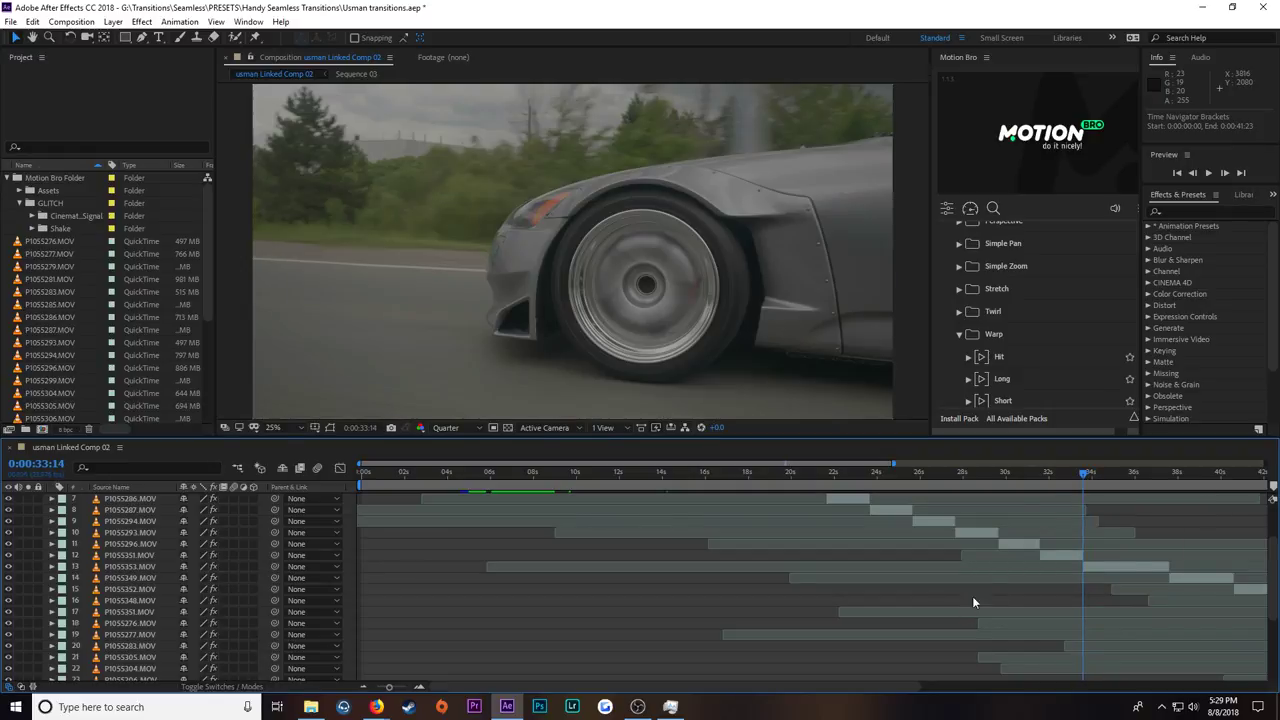
pyautogui.moveTo(1085, 481); pyautogui.dragTo(1076, 480)
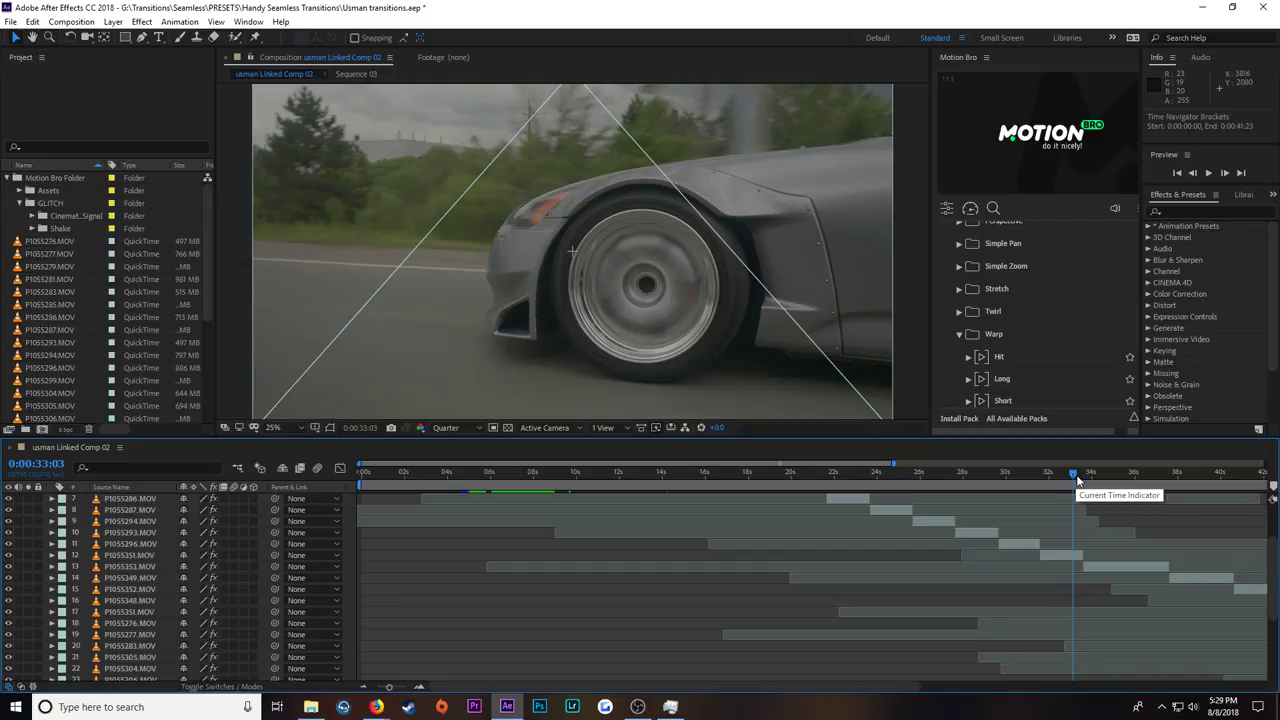
pyautogui.moveTo(1077, 481); pyautogui.dragTo(1033, 485)
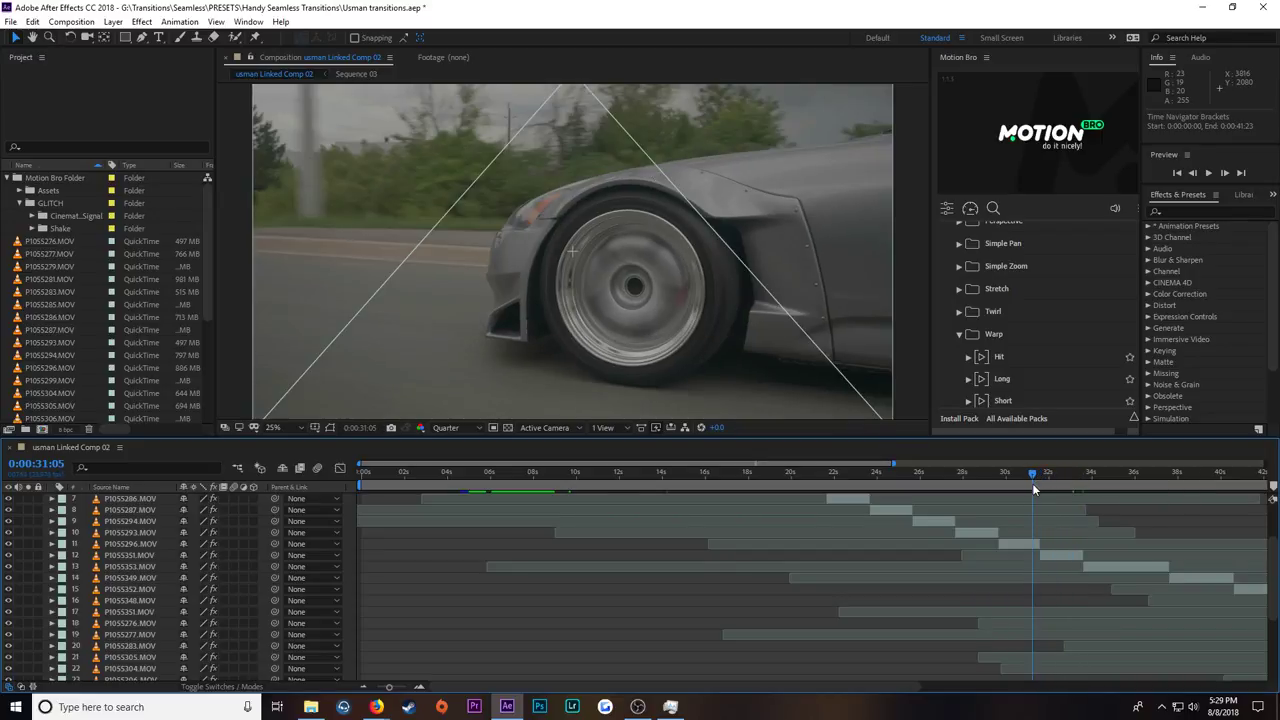
# Step: Set the composition viewer's fast previews mode to Fast Draft
pyautogui.click(656, 427)
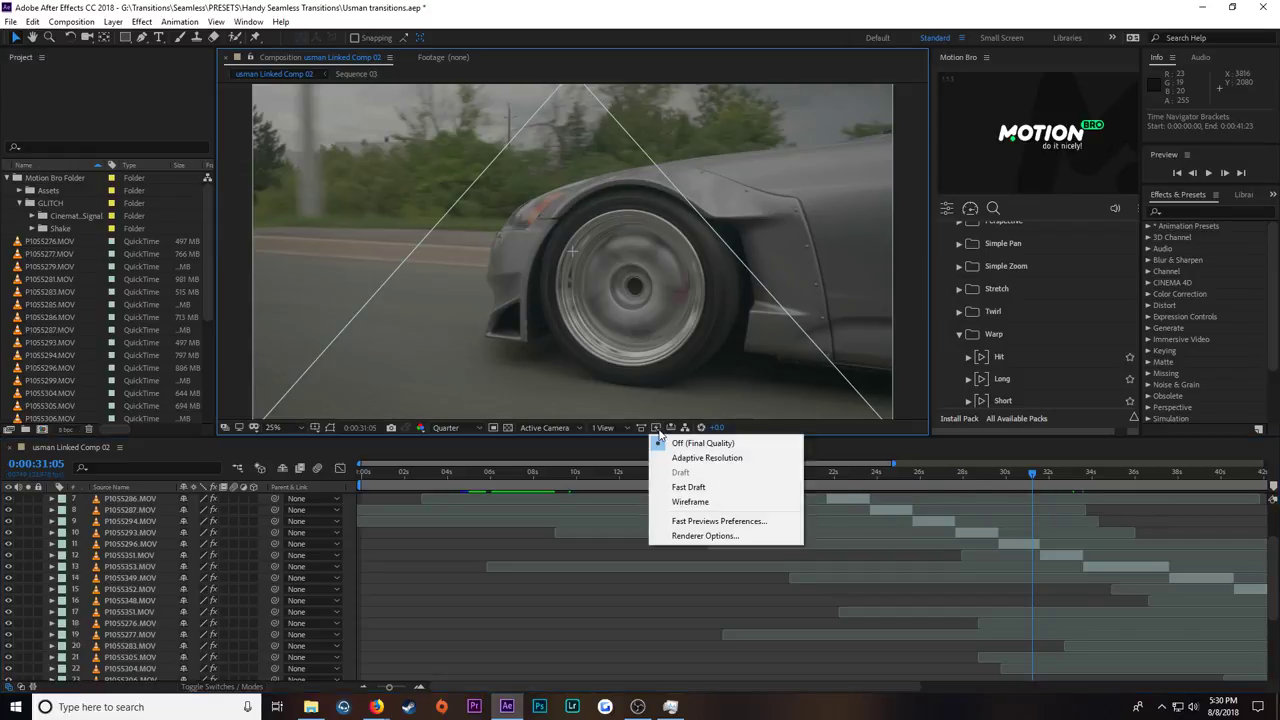
pyautogui.click(684, 491)
pyautogui.click(657, 428)
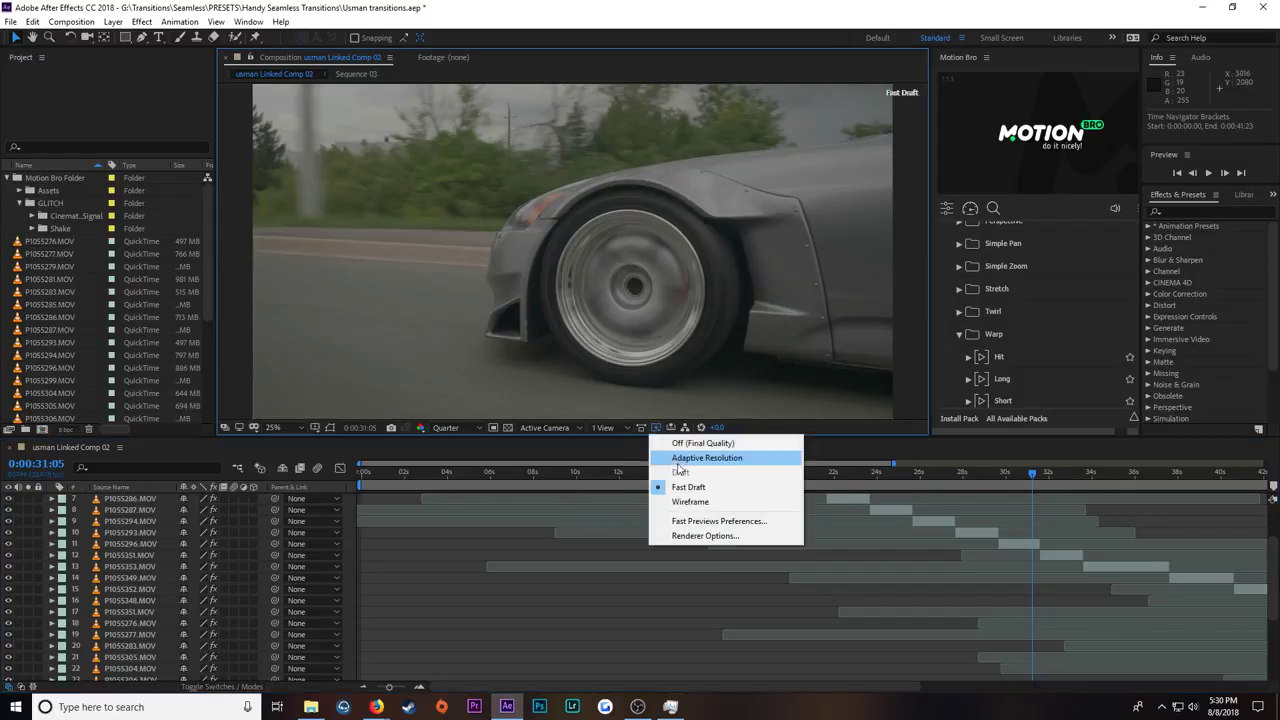
# Step: Place the playhead on the cut at 0:00:31:14 and apply the Warp Side Roll RT CW transition there
pyautogui.click(1032, 473)
pyautogui.moveTo(1032, 473); pyautogui.dragTo(1043, 480)
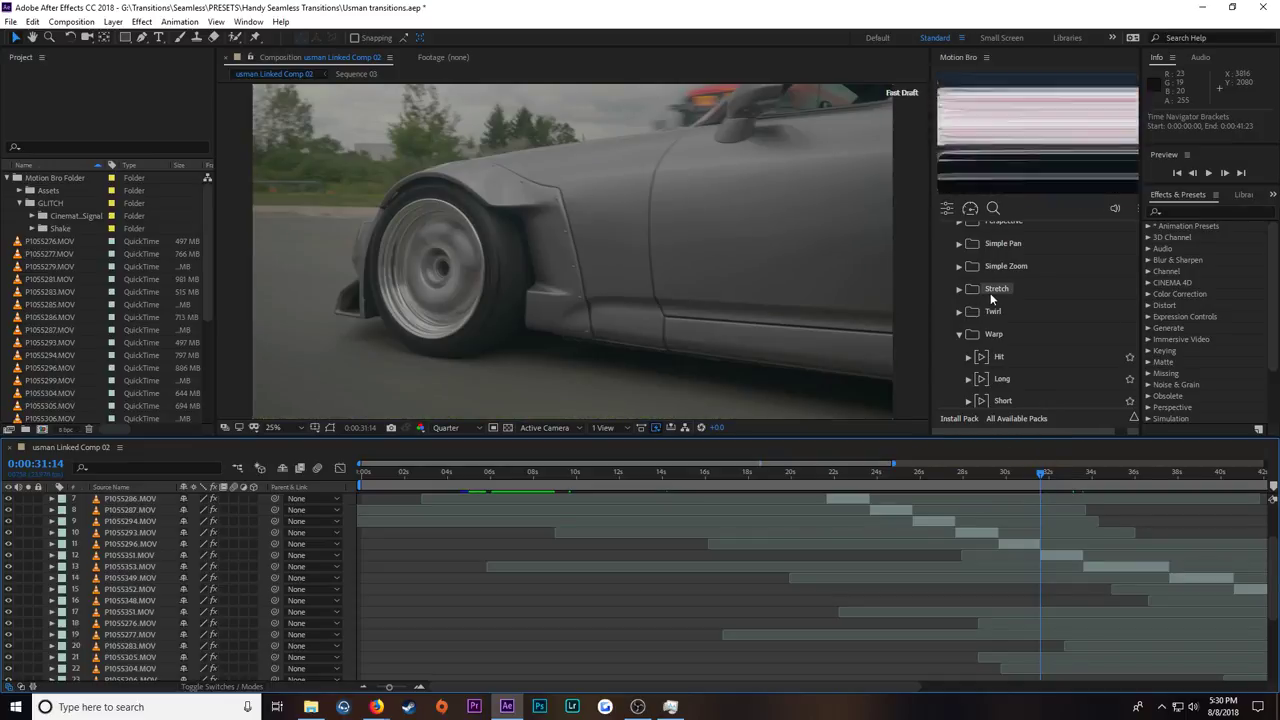
pyautogui.moveTo(993, 314)
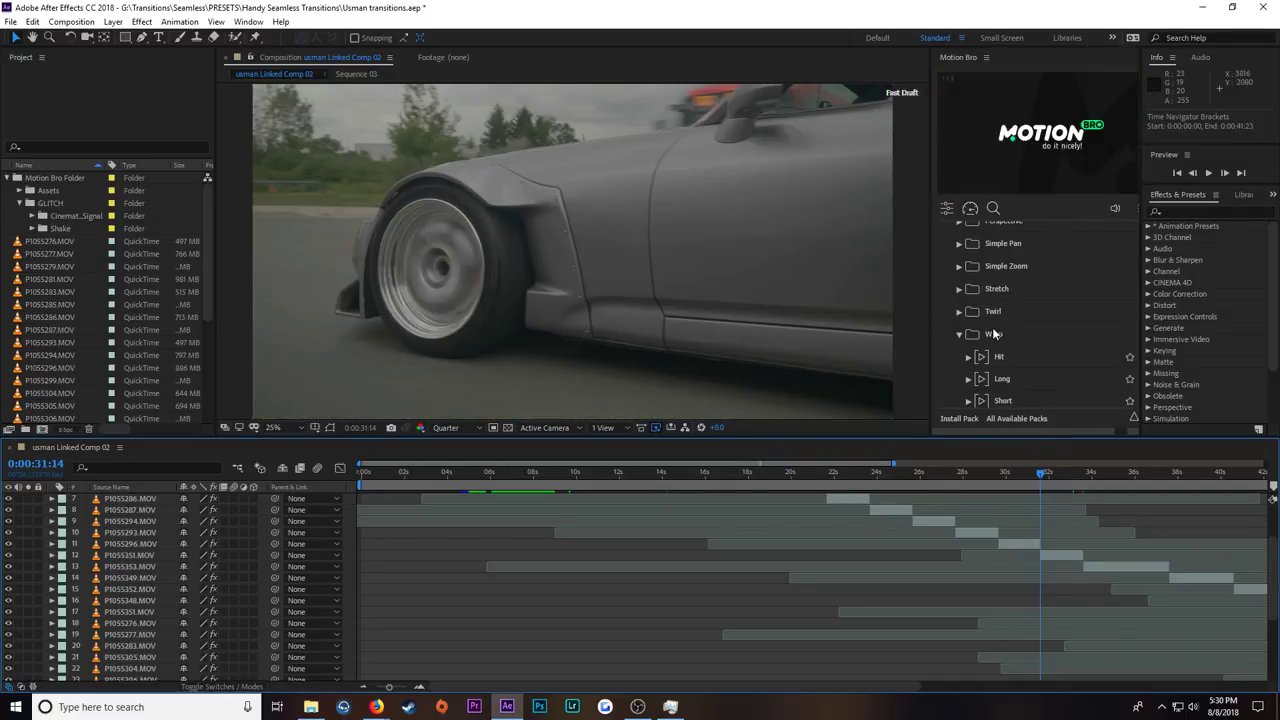
pyautogui.moveTo(998, 358)
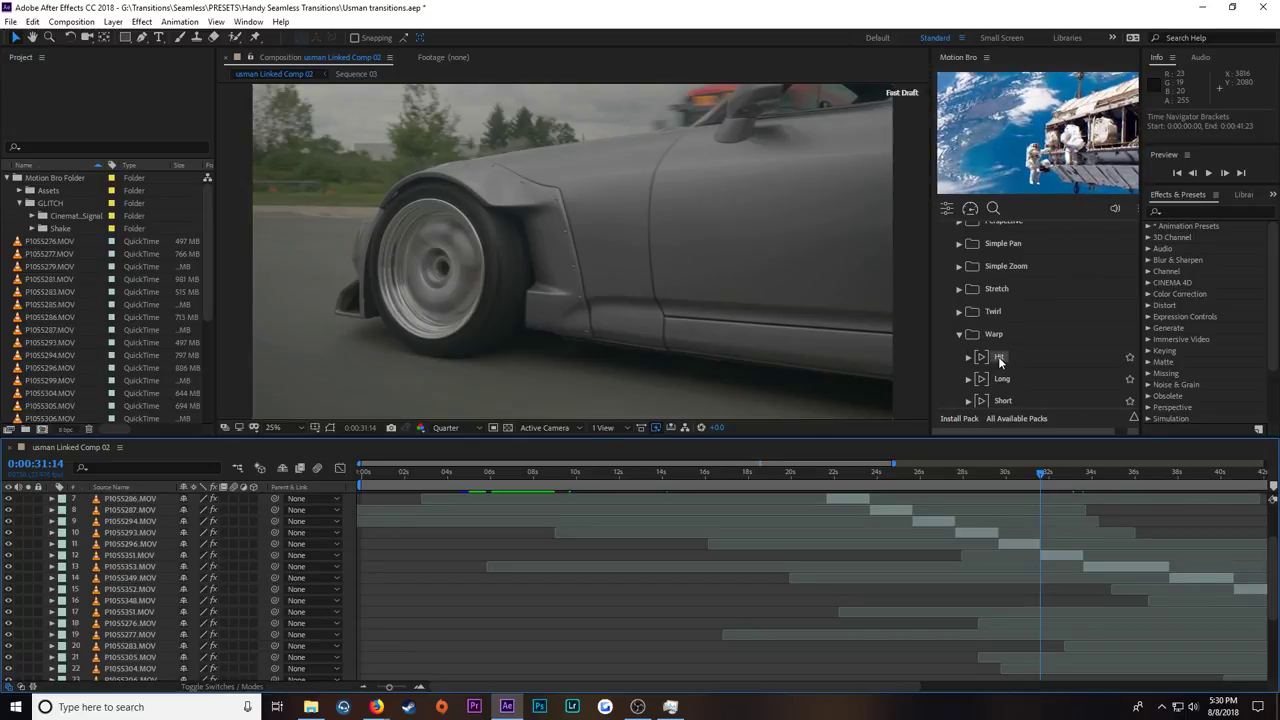
pyautogui.moveTo(1002, 400)
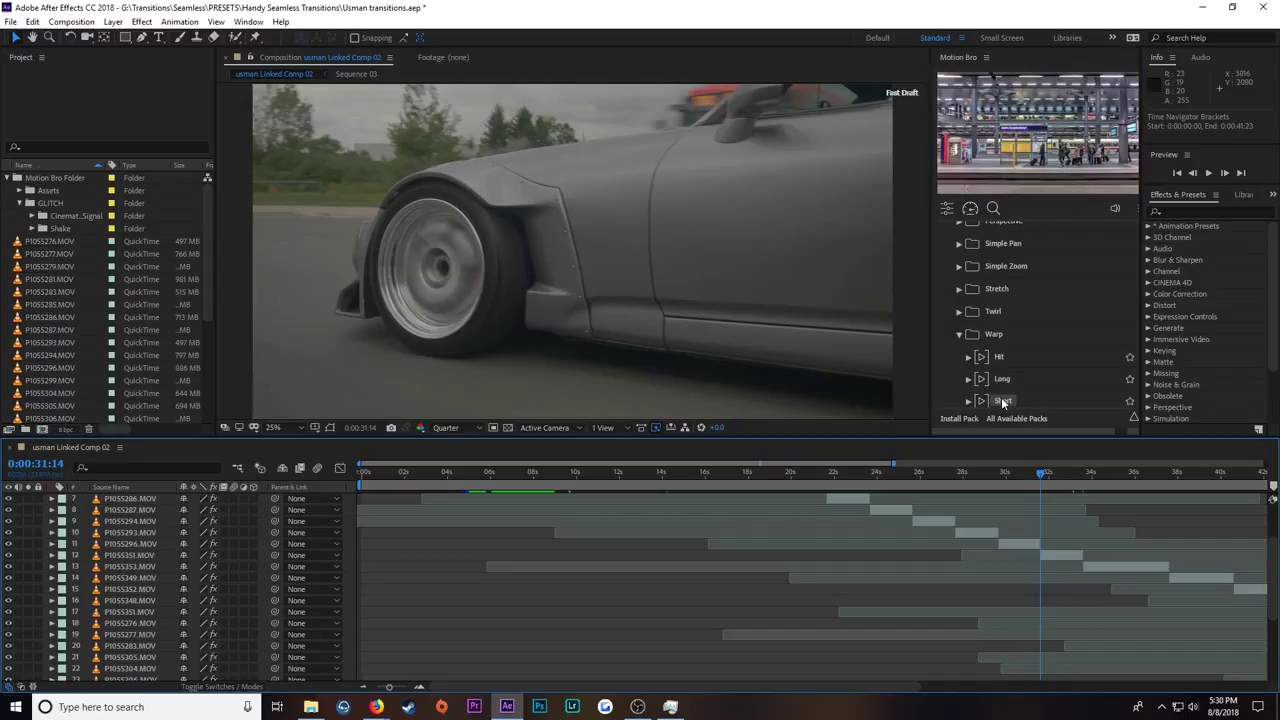
pyautogui.scroll(-1, 1003, 402)
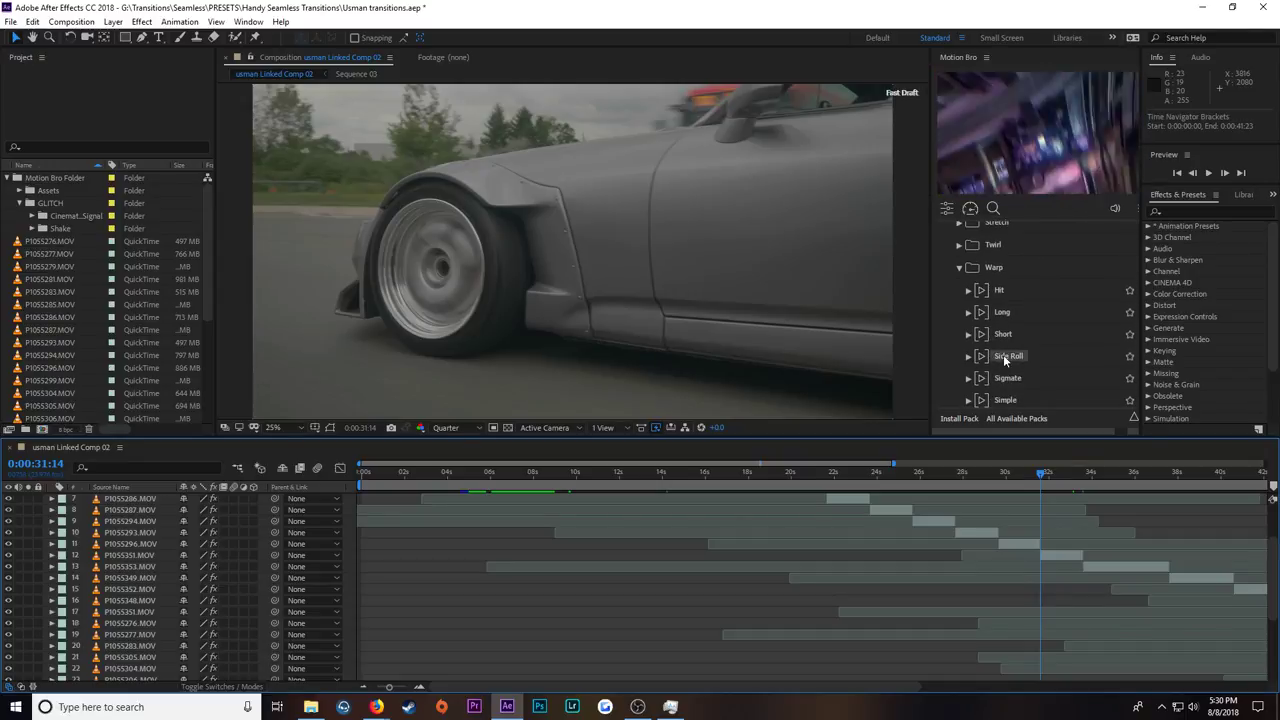
pyautogui.click(979, 362)
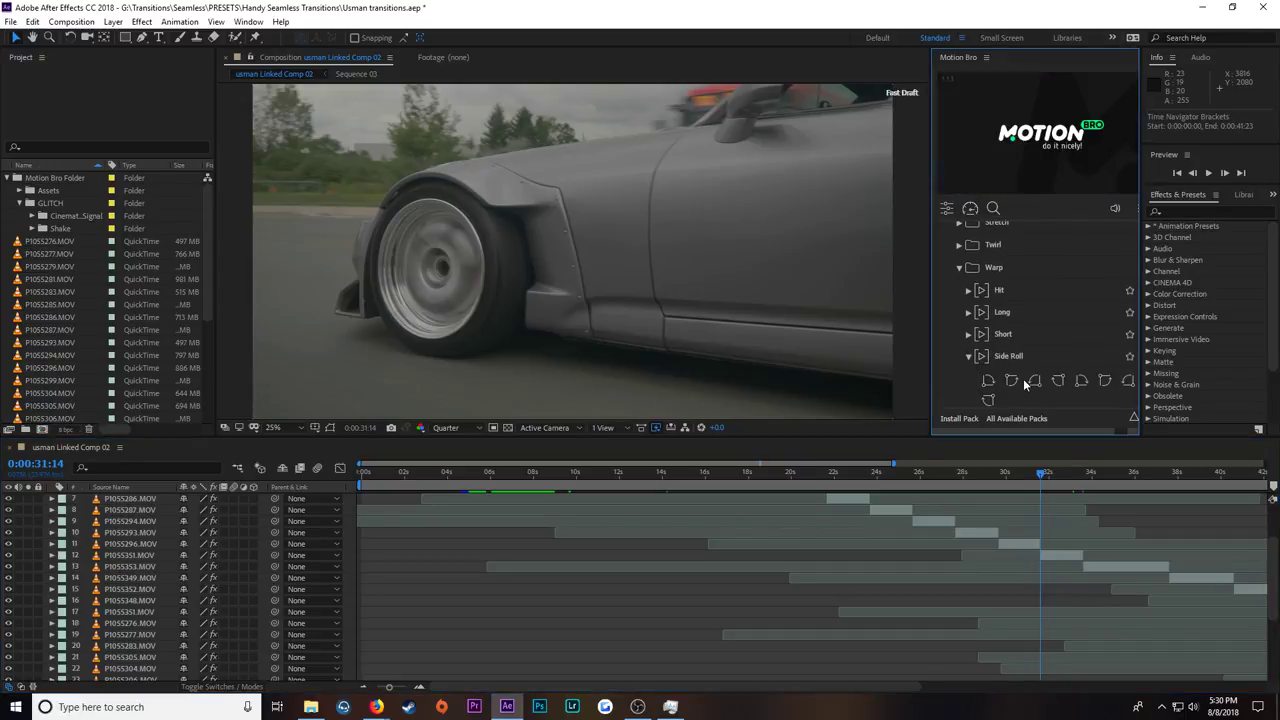
pyautogui.moveTo(1042, 380)
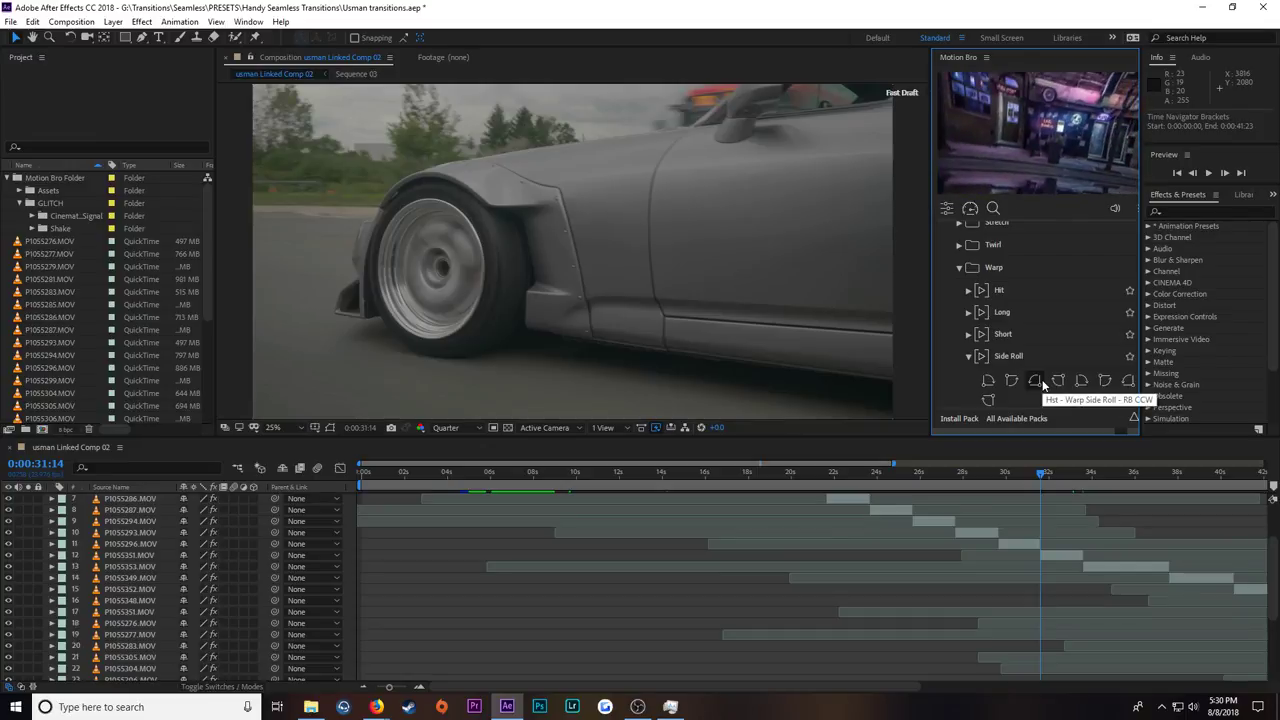
pyautogui.scroll(-2, 1042, 384)
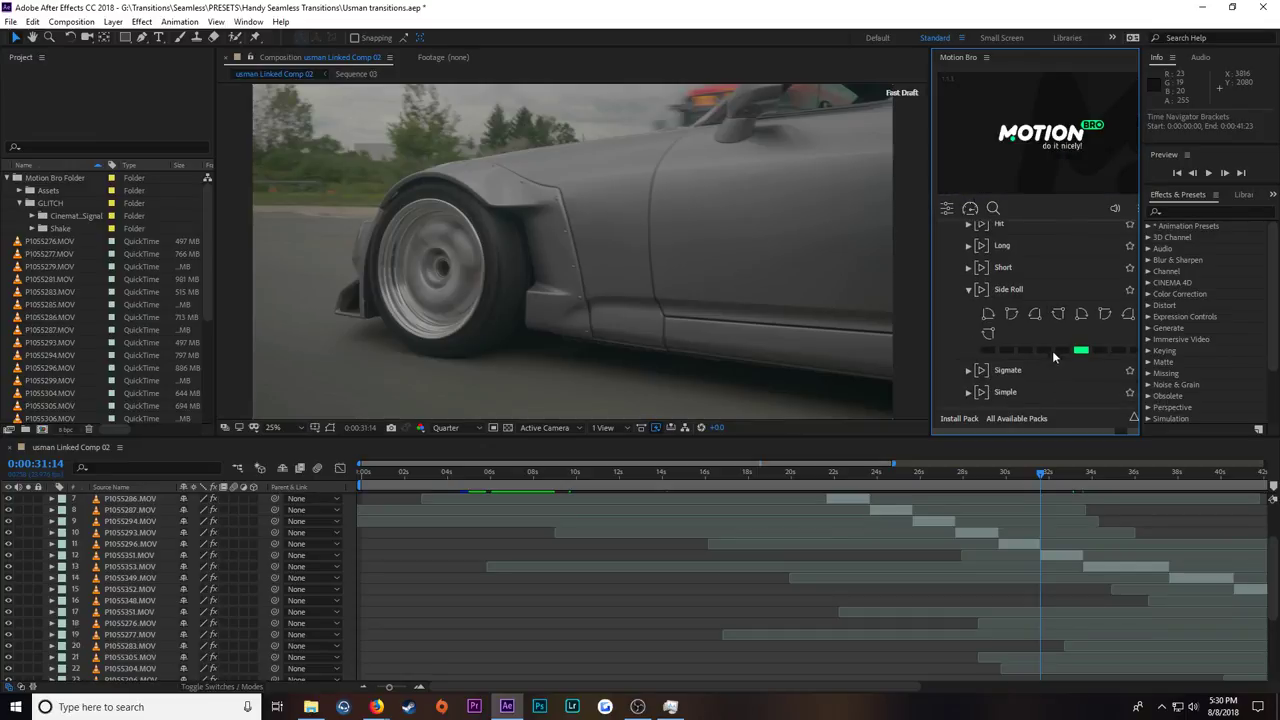
pyautogui.moveTo(1060, 317)
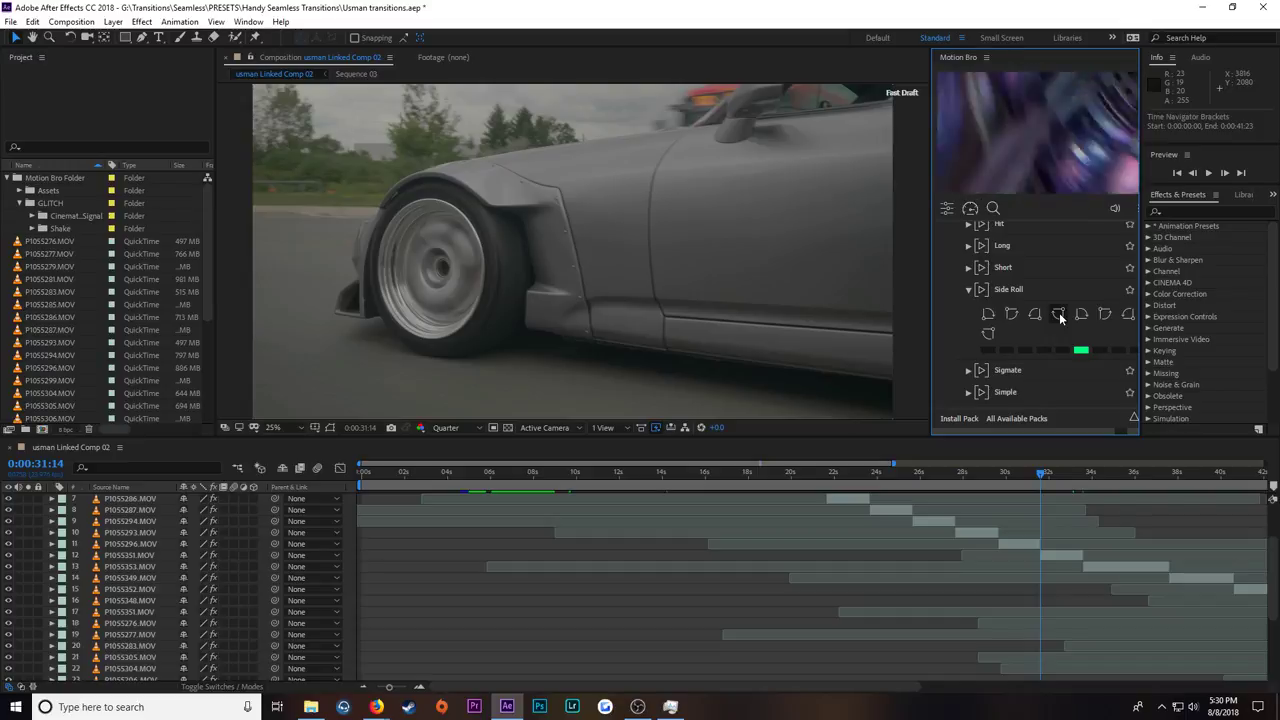
pyautogui.click(1060, 317)
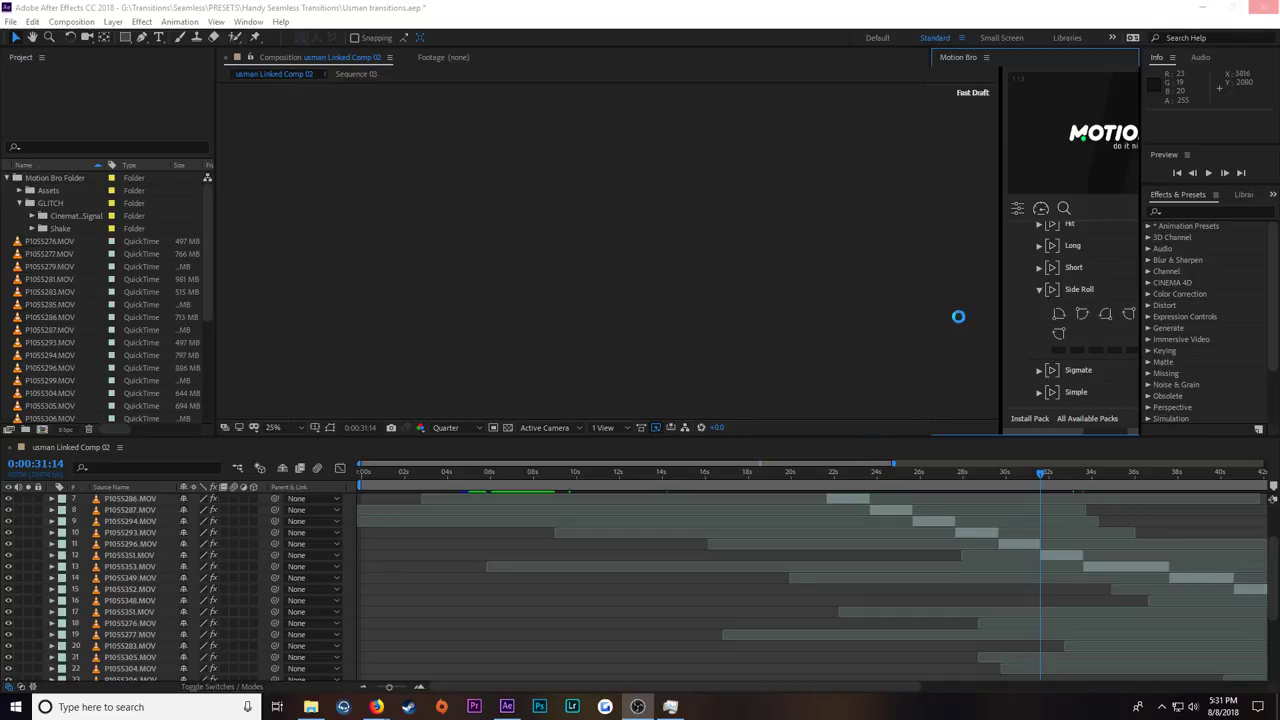
# Step: Widen the Motion Bro panel and save the changed layout to the Standard workspace
pyautogui.moveTo(1003, 224); pyautogui.dragTo(863, 229)
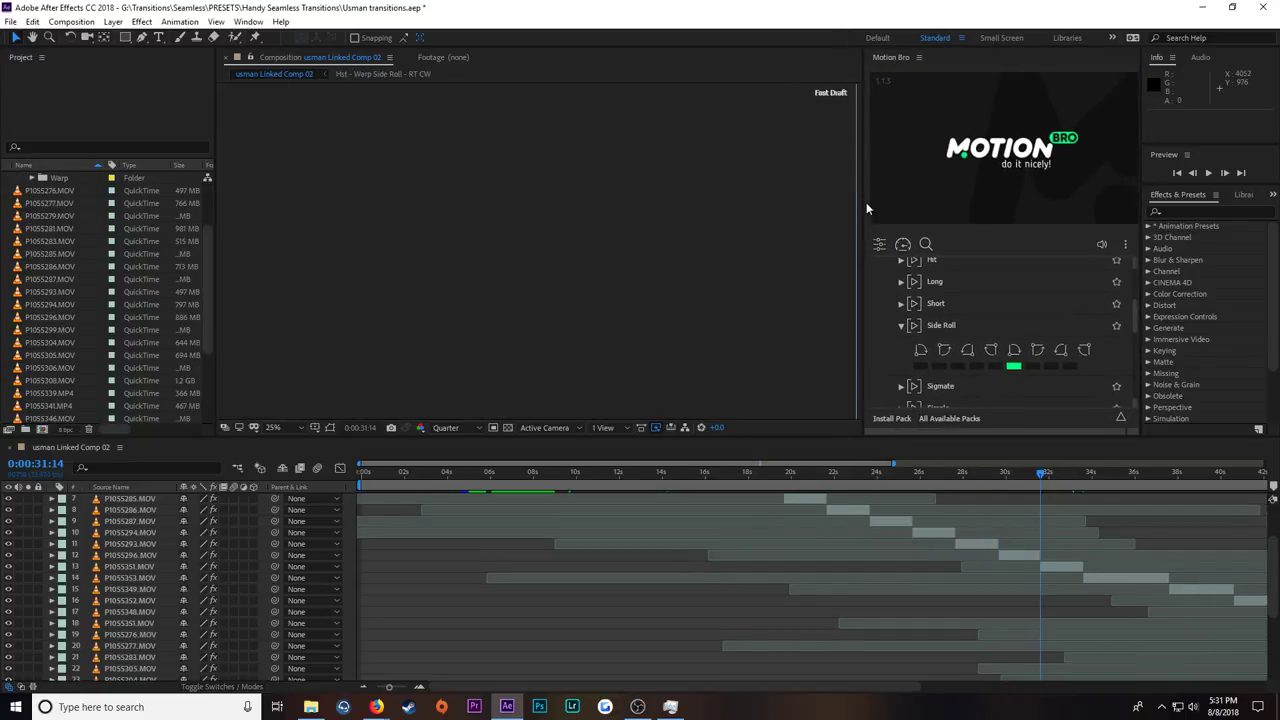
pyautogui.click(957, 38)
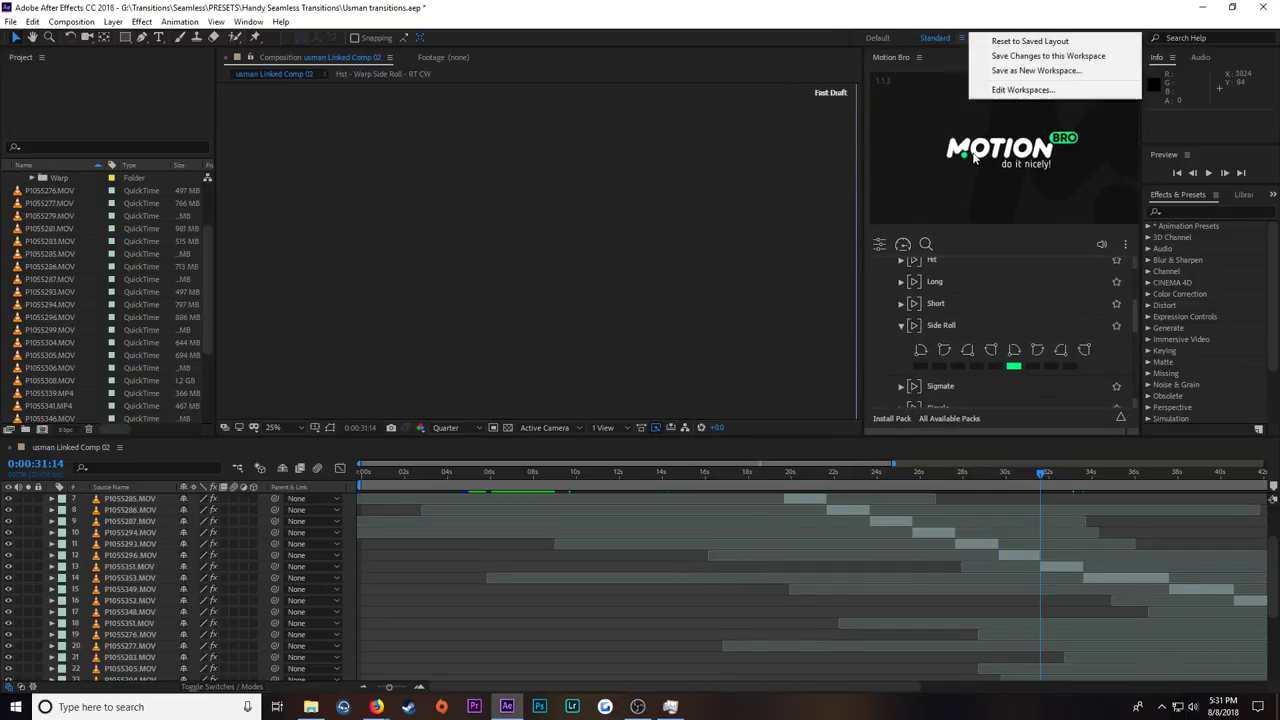
pyautogui.click(1048, 56)
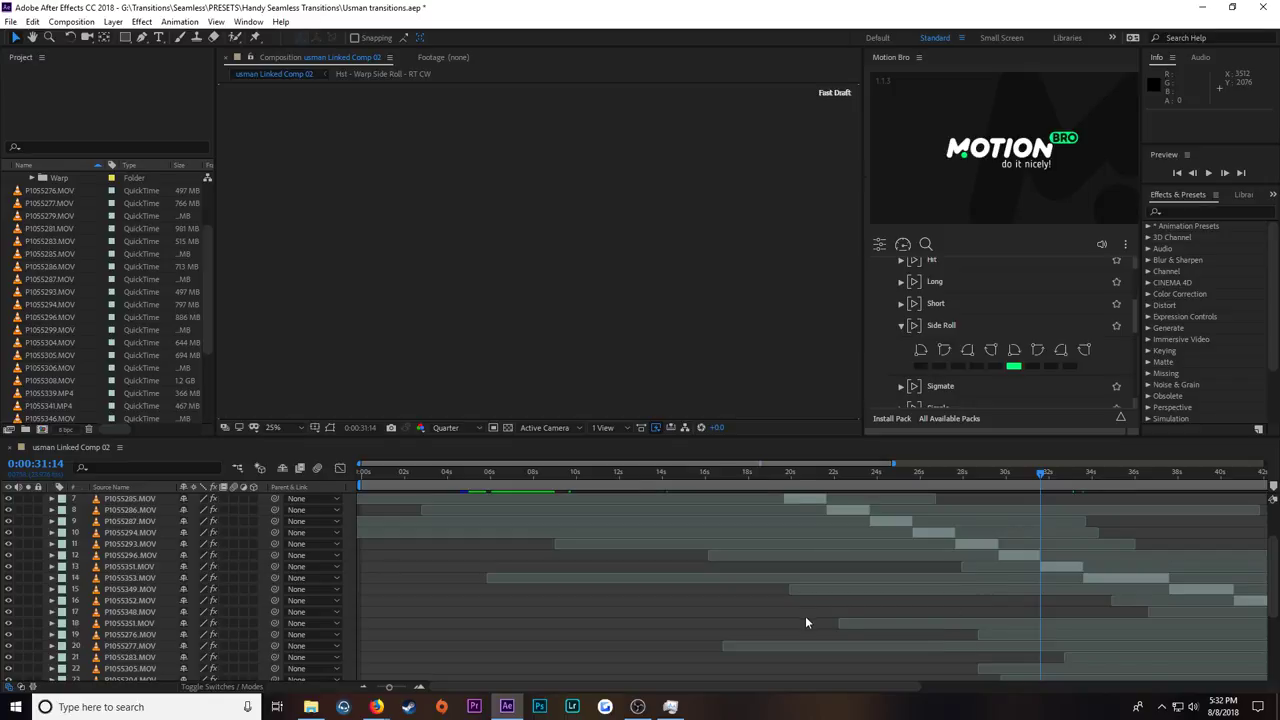
# Step: Preview the Warp Side Roll transition at the 0:00:31:14 cut, starting playback from 0:00:30:16
pyautogui.scroll(3, 806, 618)
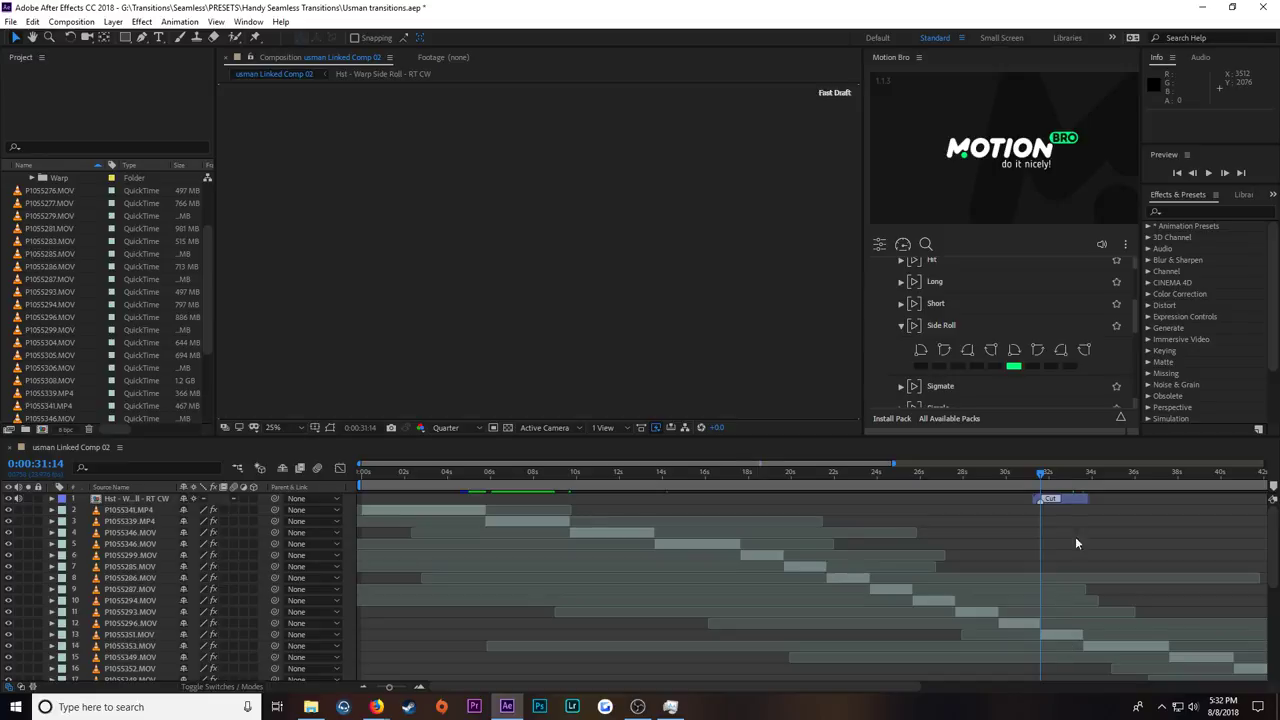
pyautogui.moveTo(944, 368)
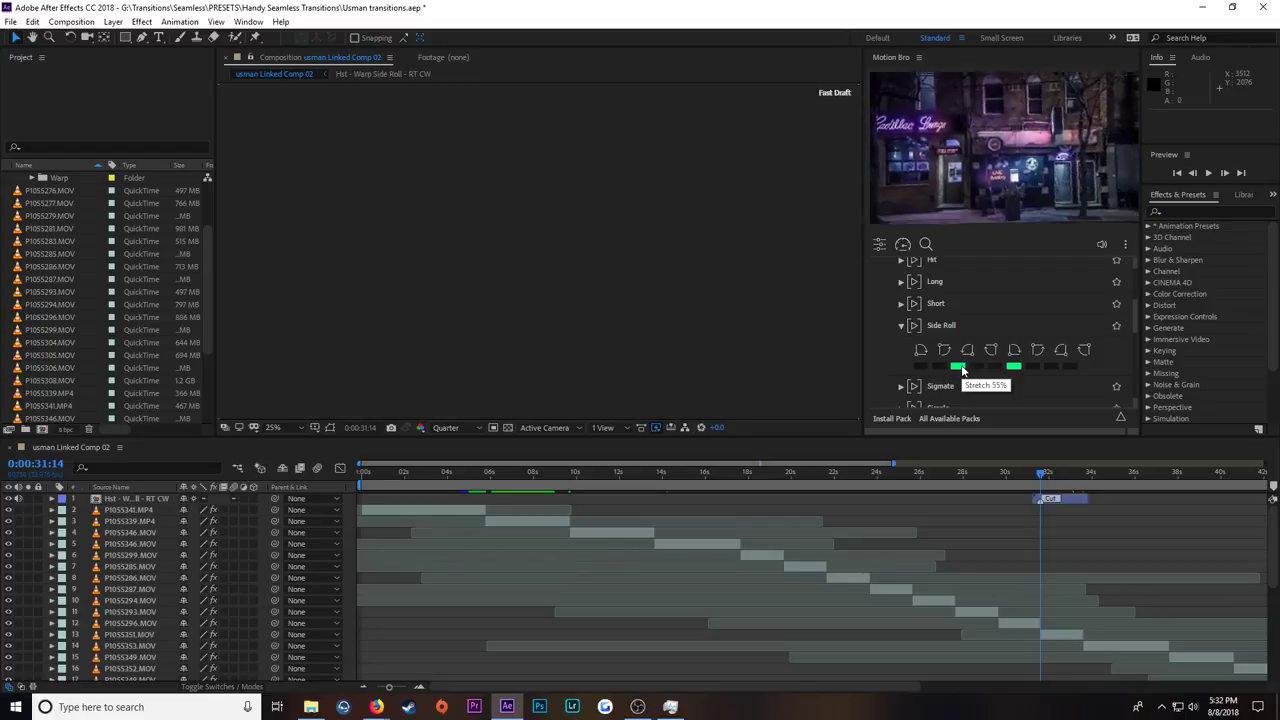
pyautogui.moveTo(1042, 474); pyautogui.dragTo(1020, 478)
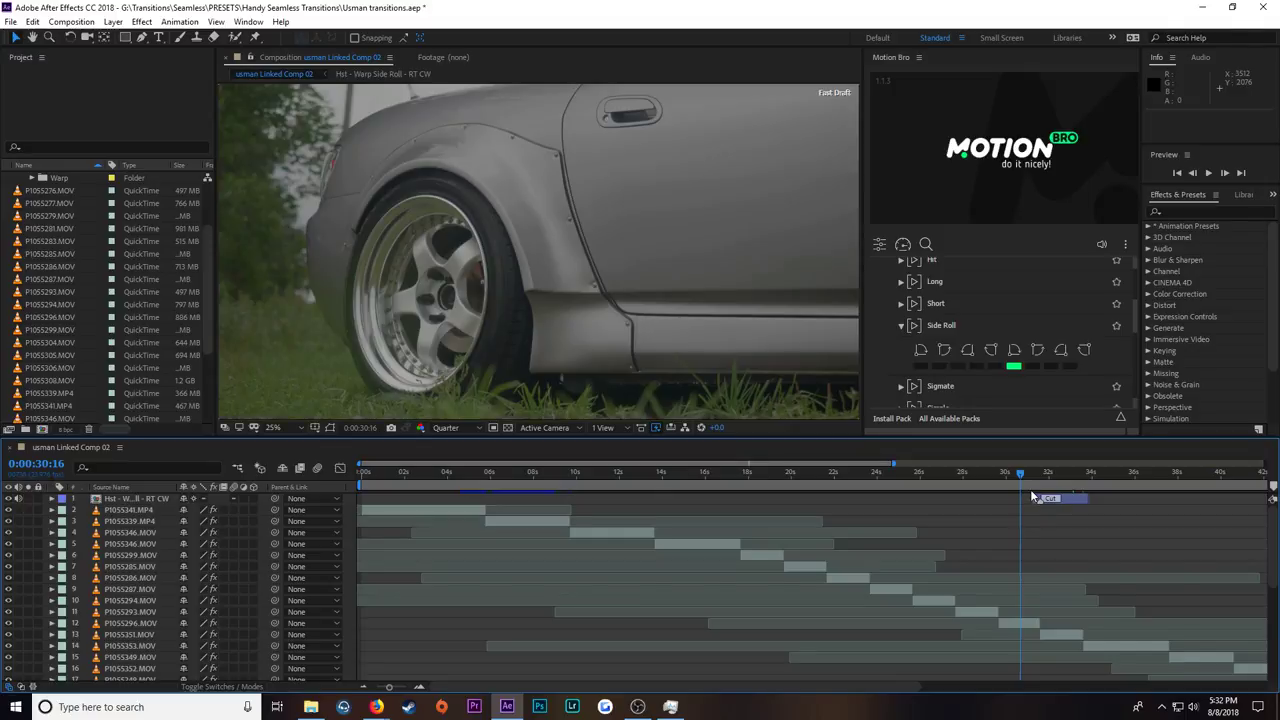
pyautogui.press('space')
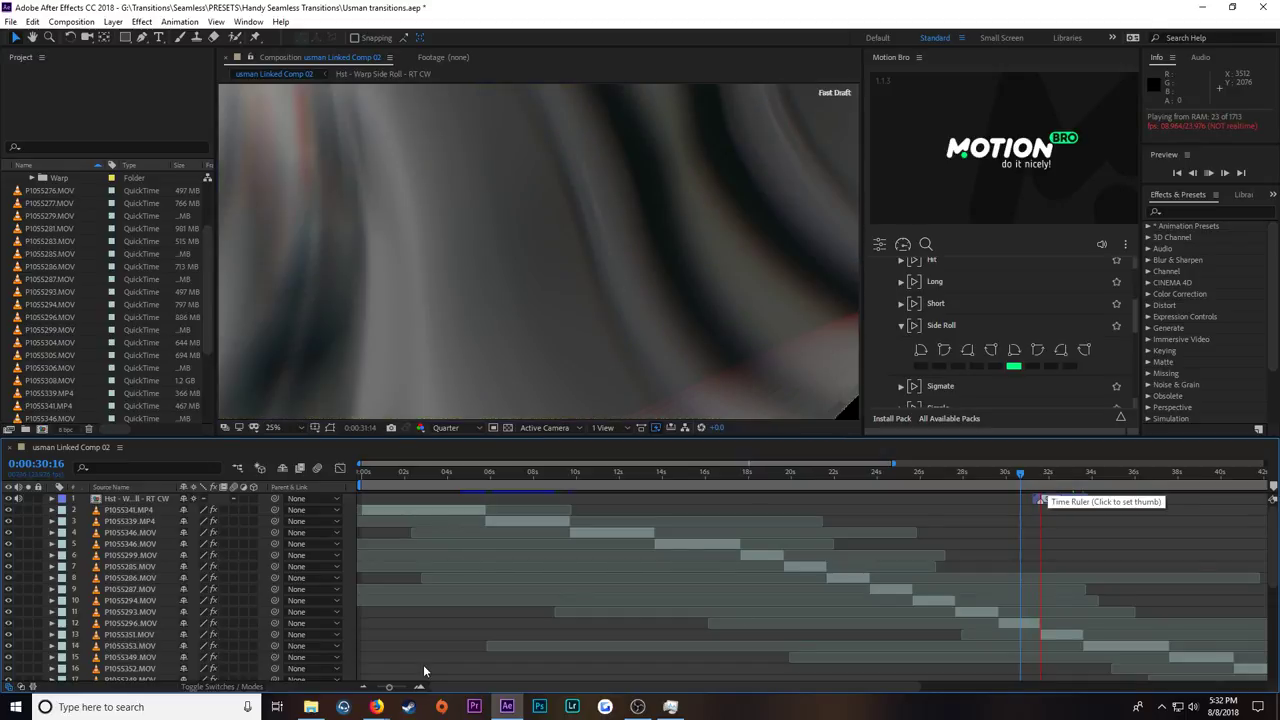
# Step: Mute the audio of the runaway.mp3 layers 32 to 34
pyautogui.scroll(-6, 100, 600)
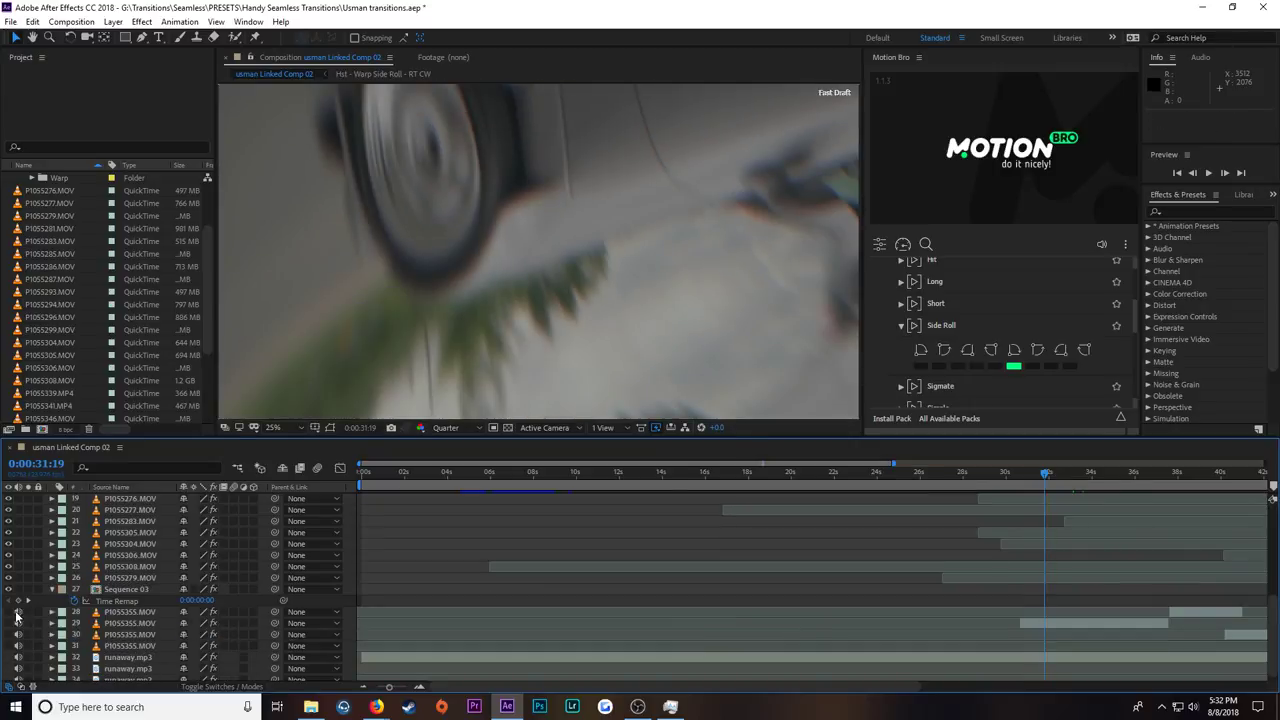
pyautogui.scroll(-1, 20, 620)
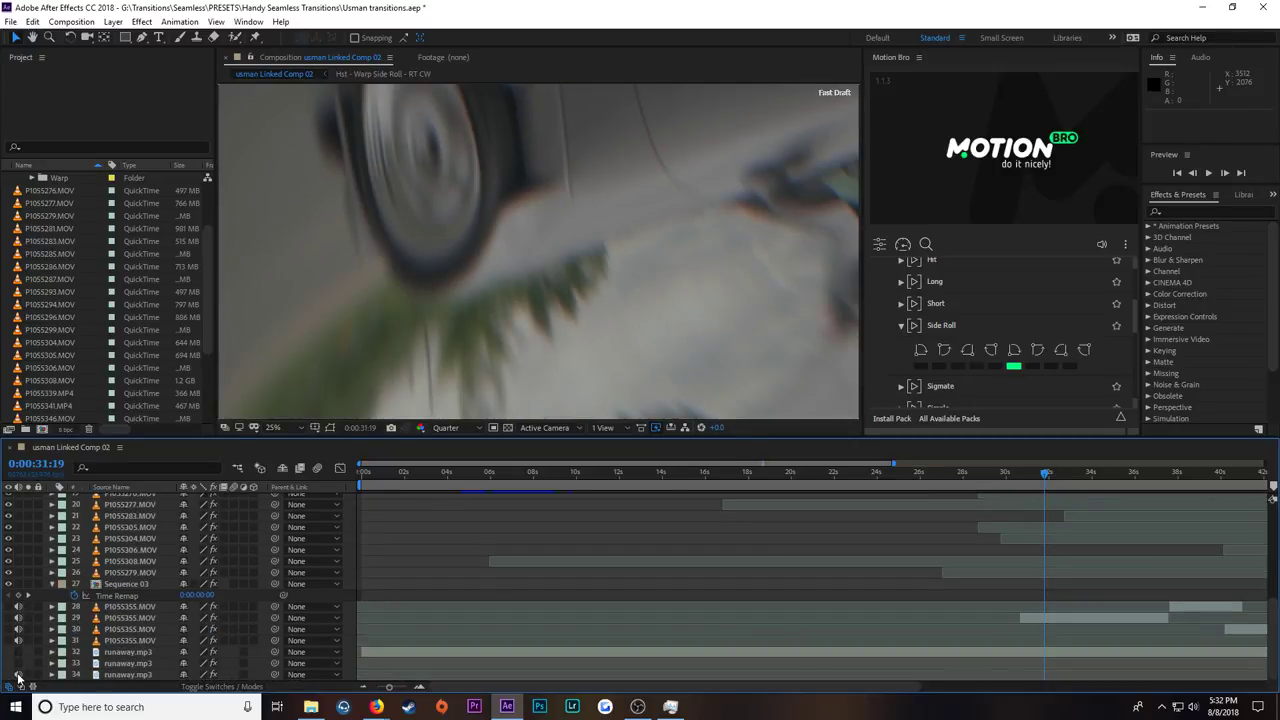
pyautogui.scroll(5, 796, 638)
pyautogui.scroll(2, 796, 638)
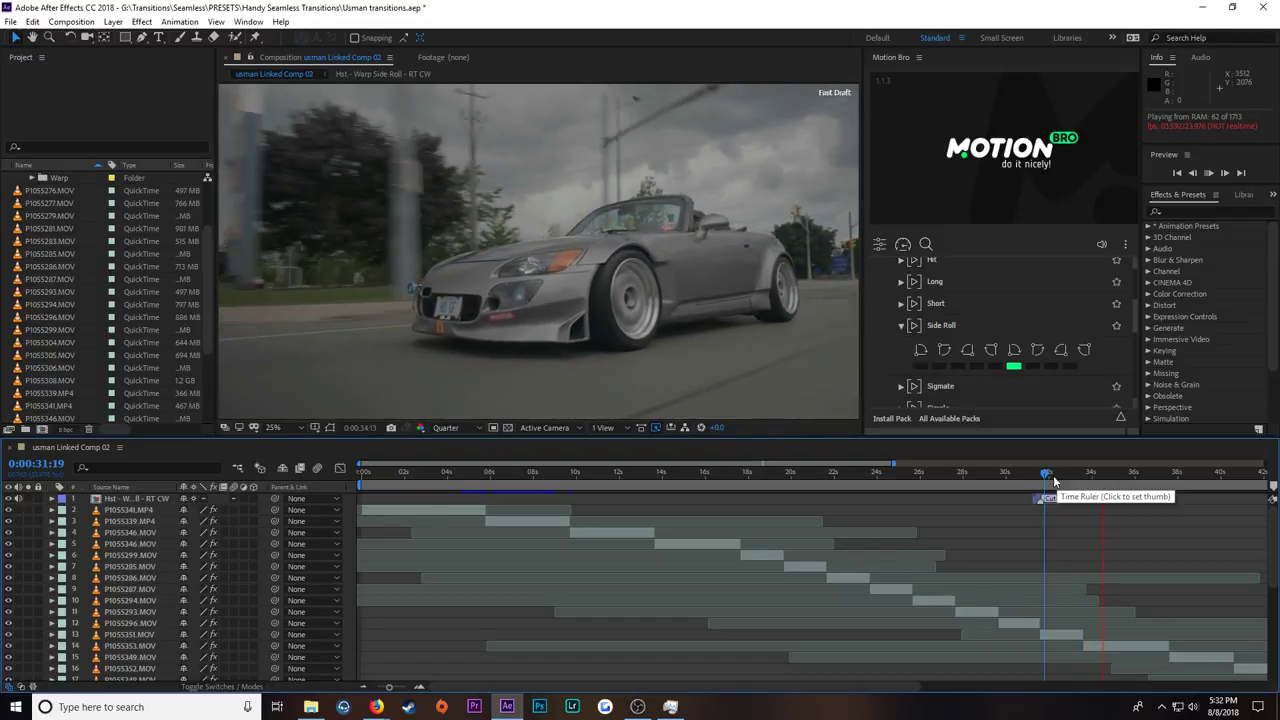
# Step: Play back the Warp Side Roll transition repeatedly from starting points between 0:00:29:15 and 0:00:30:01
pyautogui.moveTo(1047, 481); pyautogui.dragTo(998, 483)
pyautogui.press('h')
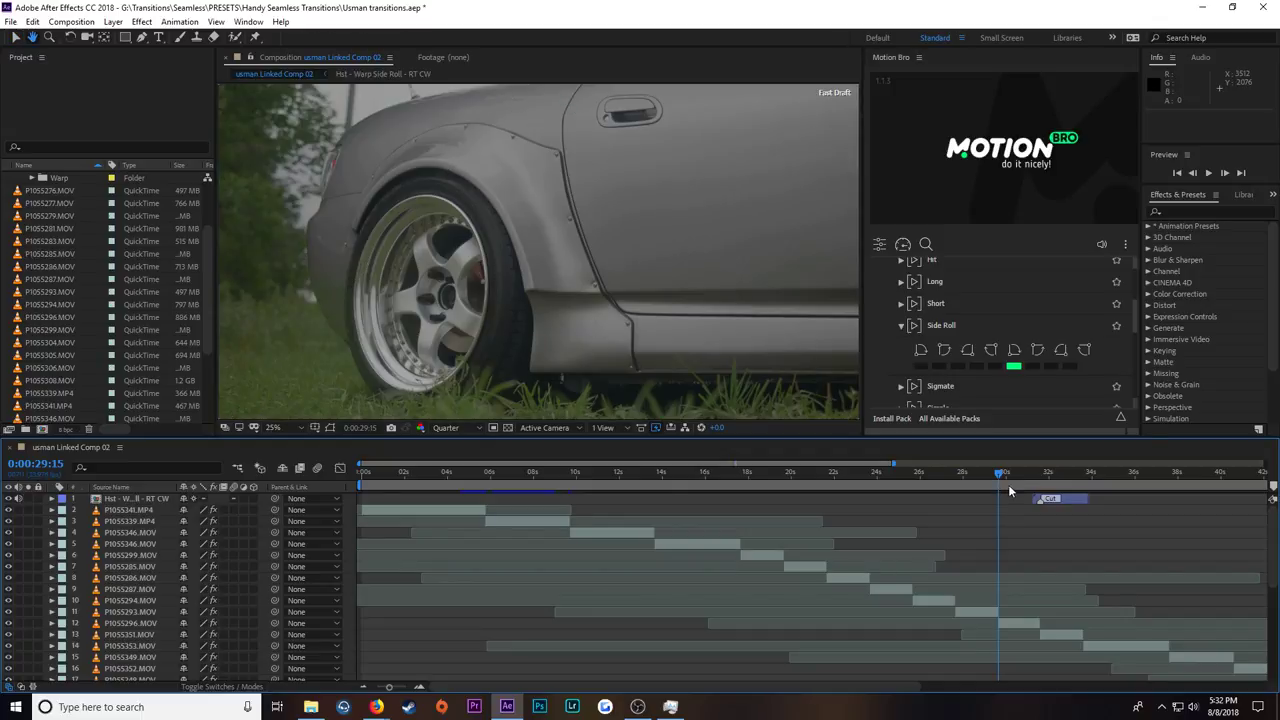
pyautogui.press('v')
pyautogui.press('space')
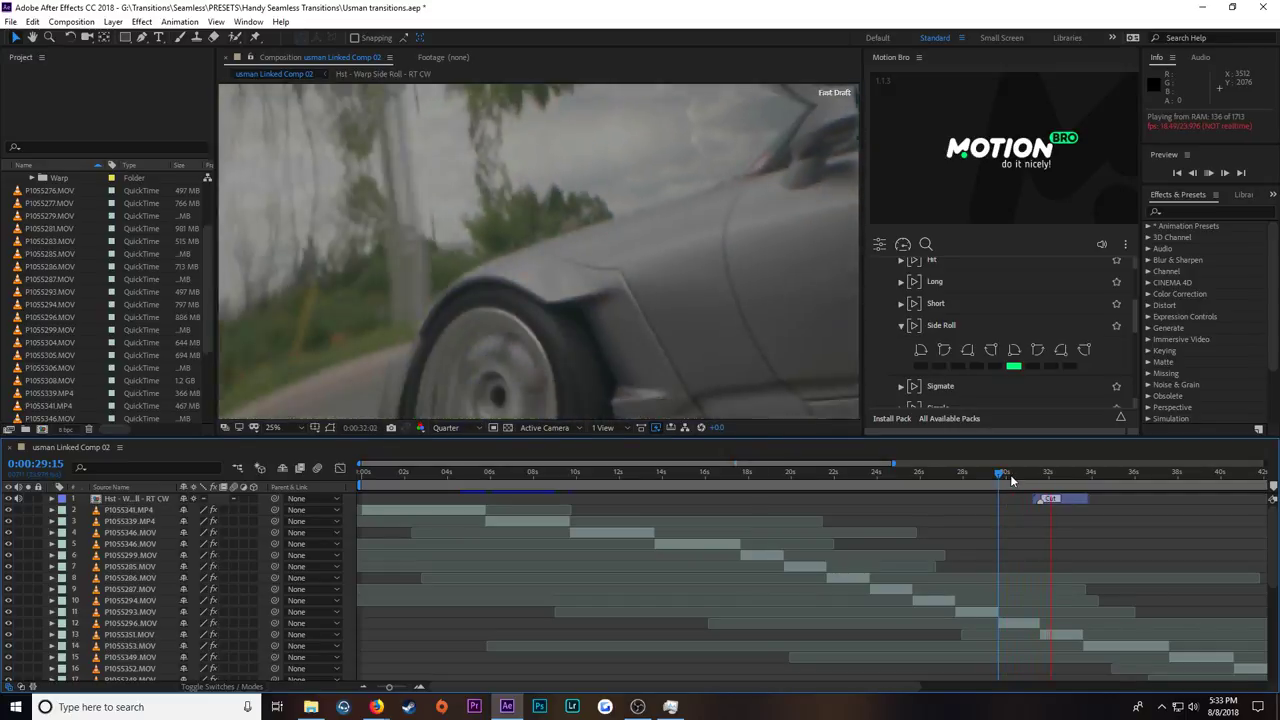
pyautogui.moveTo(1011, 473); pyautogui.dragTo(1003, 474)
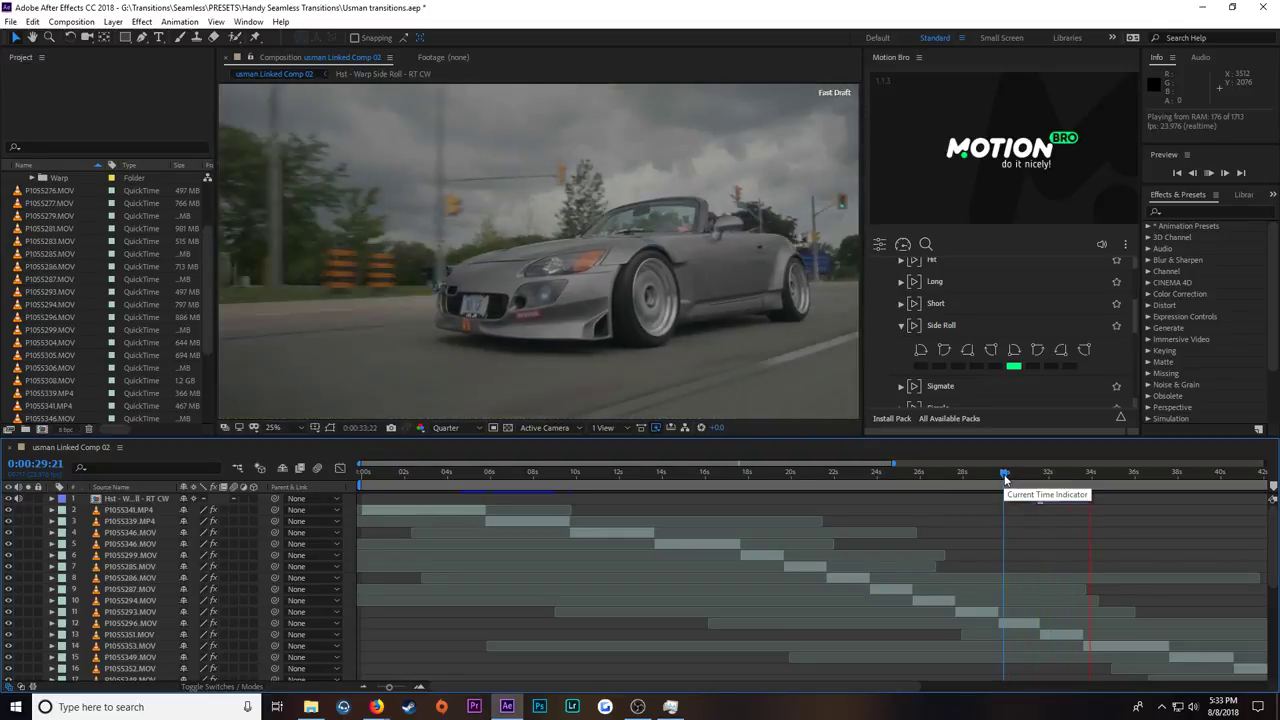
pyautogui.moveTo(1005, 474); pyautogui.dragTo(1008, 500)
pyautogui.press('space')
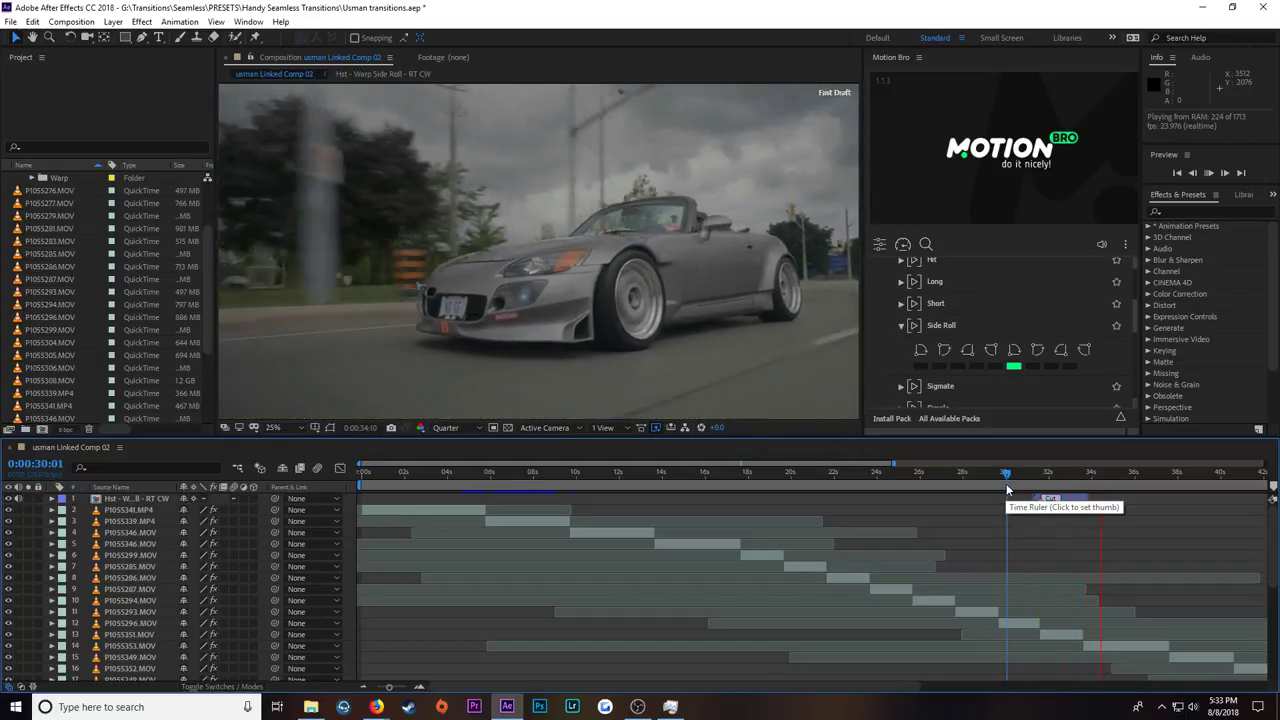
pyautogui.click(1004, 489)
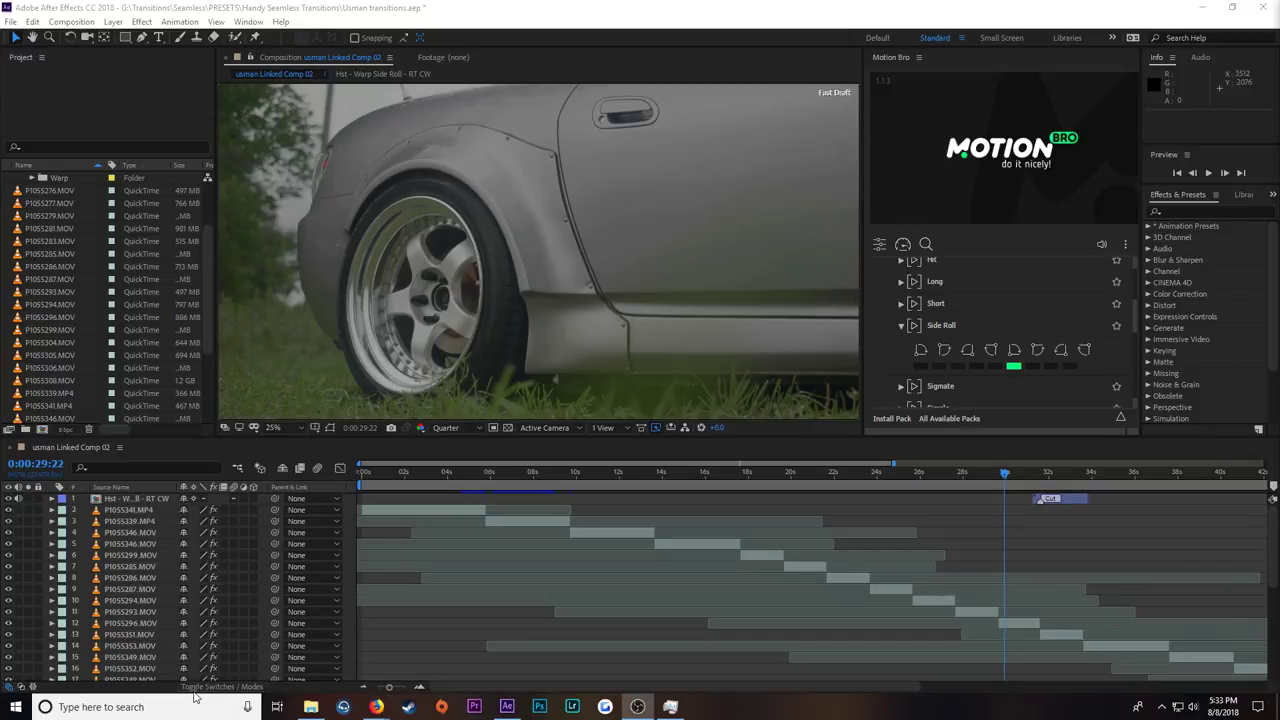
# Step: Turn the audio of the runaway.mp3 layers back on
pyautogui.scroll(-5, 30, 628)
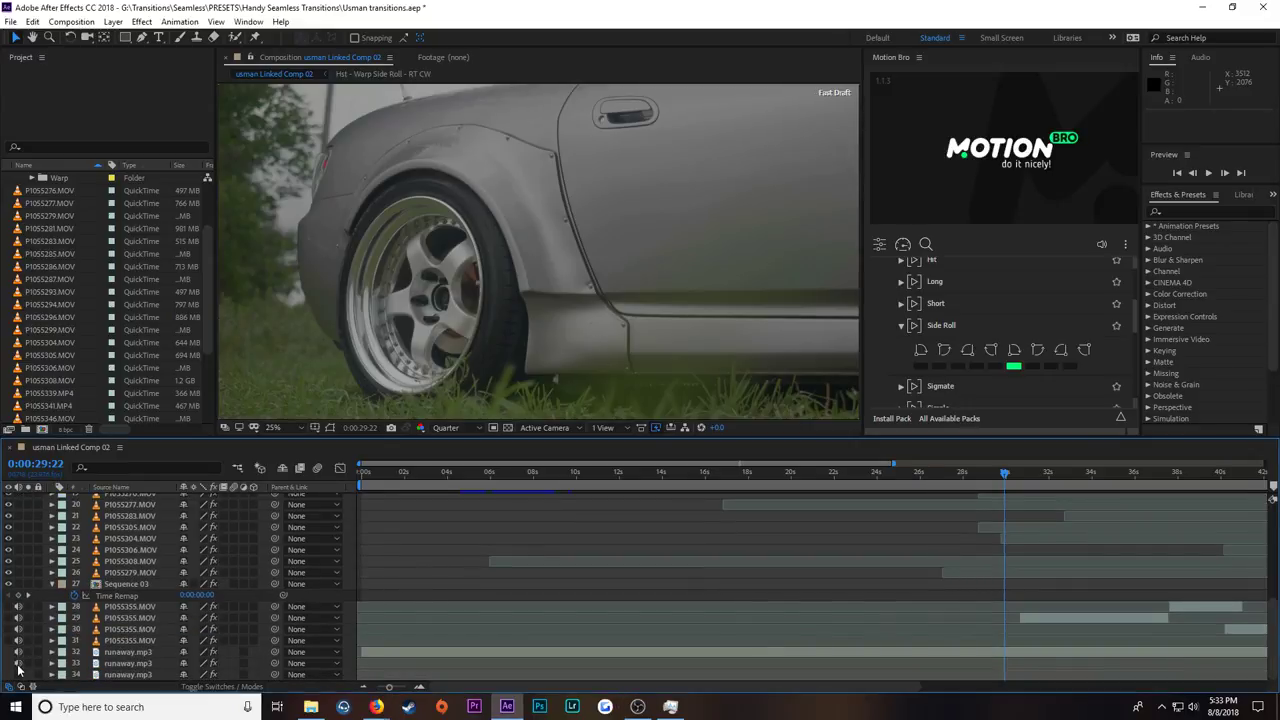
pyautogui.scroll(3, 956, 544)
pyautogui.scroll(3, 956, 544)
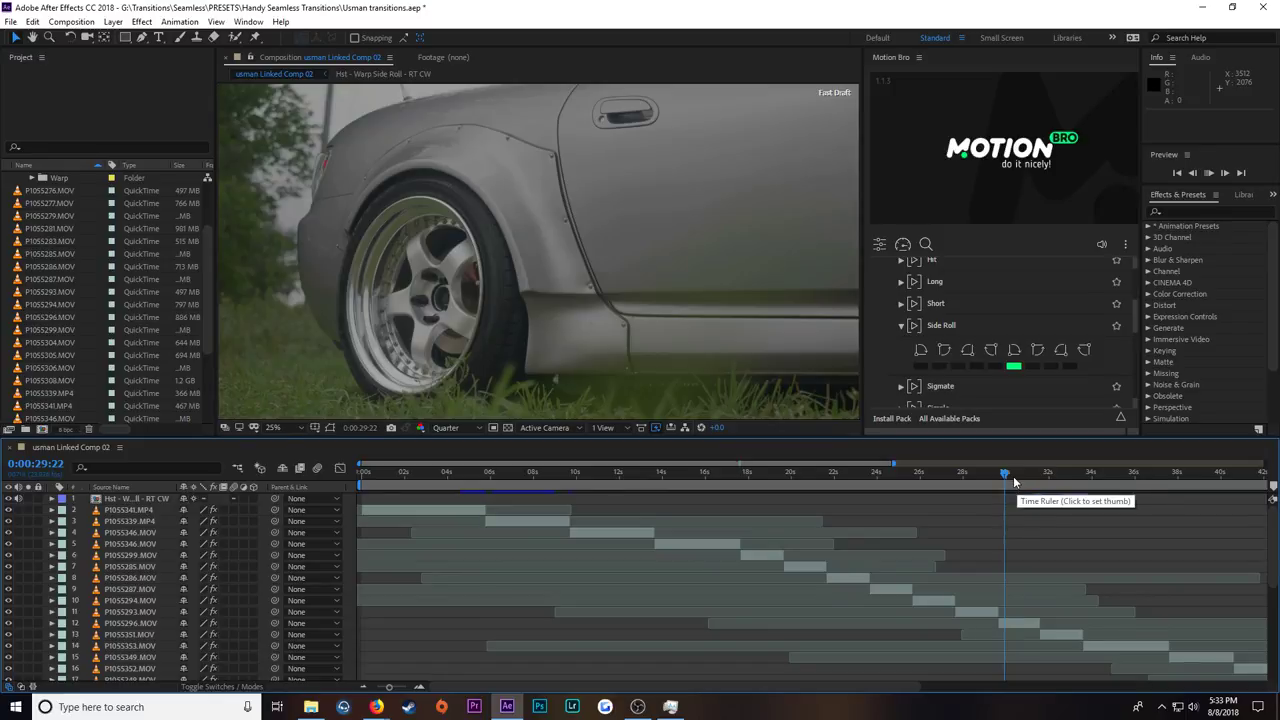
# Step: Play the transition with the music from 0:00:29:22, 0:00:29:10 and 0:00:29:13 to check its timing
pyautogui.press('space')
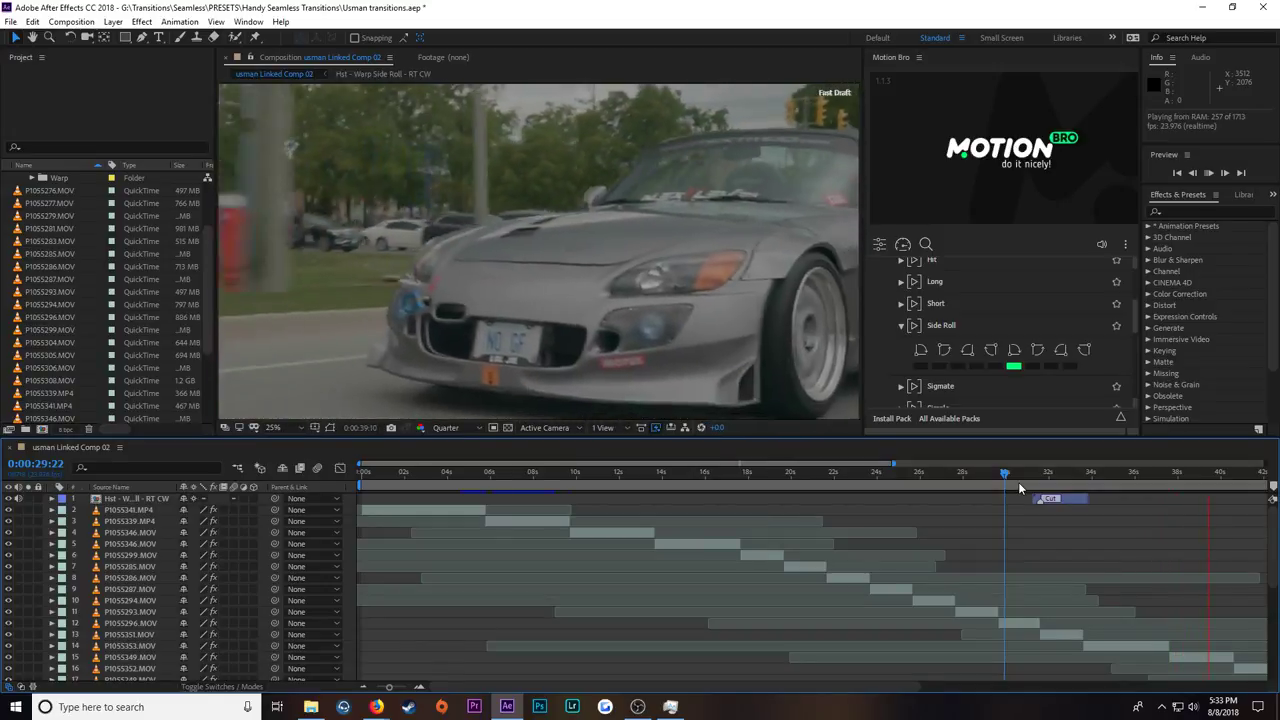
pyautogui.click(994, 475)
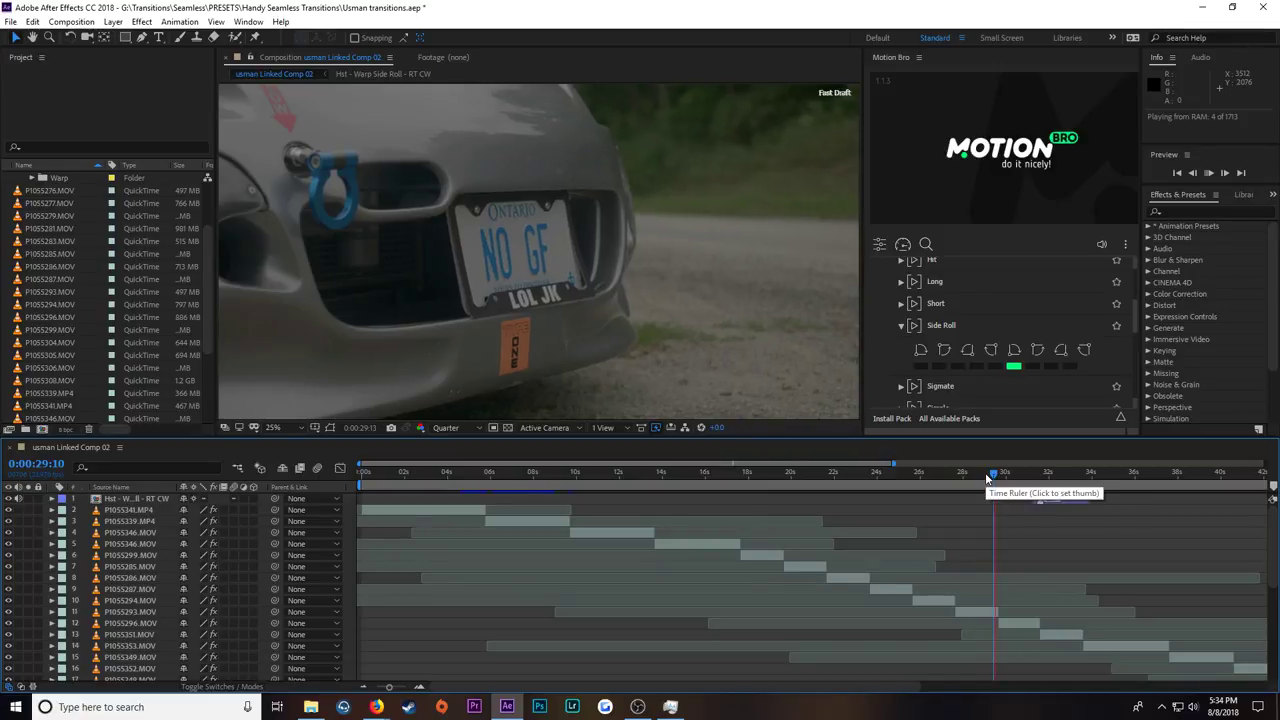
pyautogui.press('space')
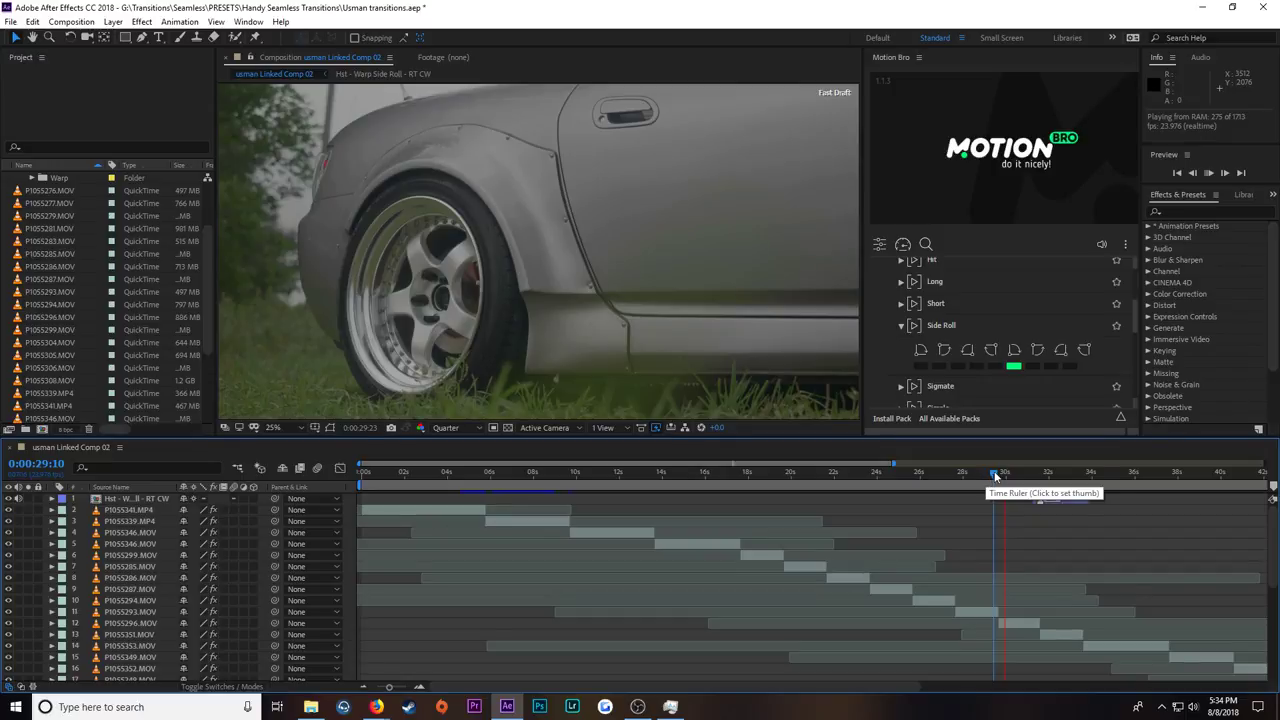
pyautogui.press('space')
pyautogui.moveTo(798, 477); pyautogui.dragTo(761, 477)
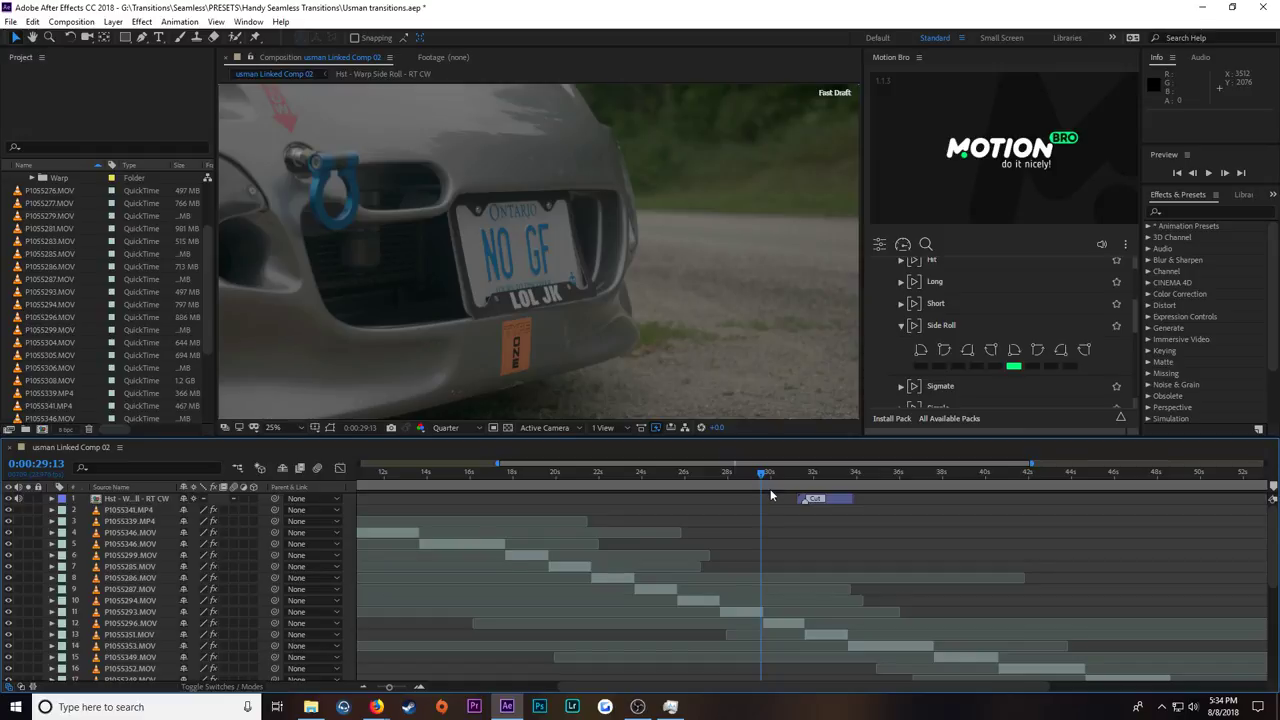
pyautogui.press('space')
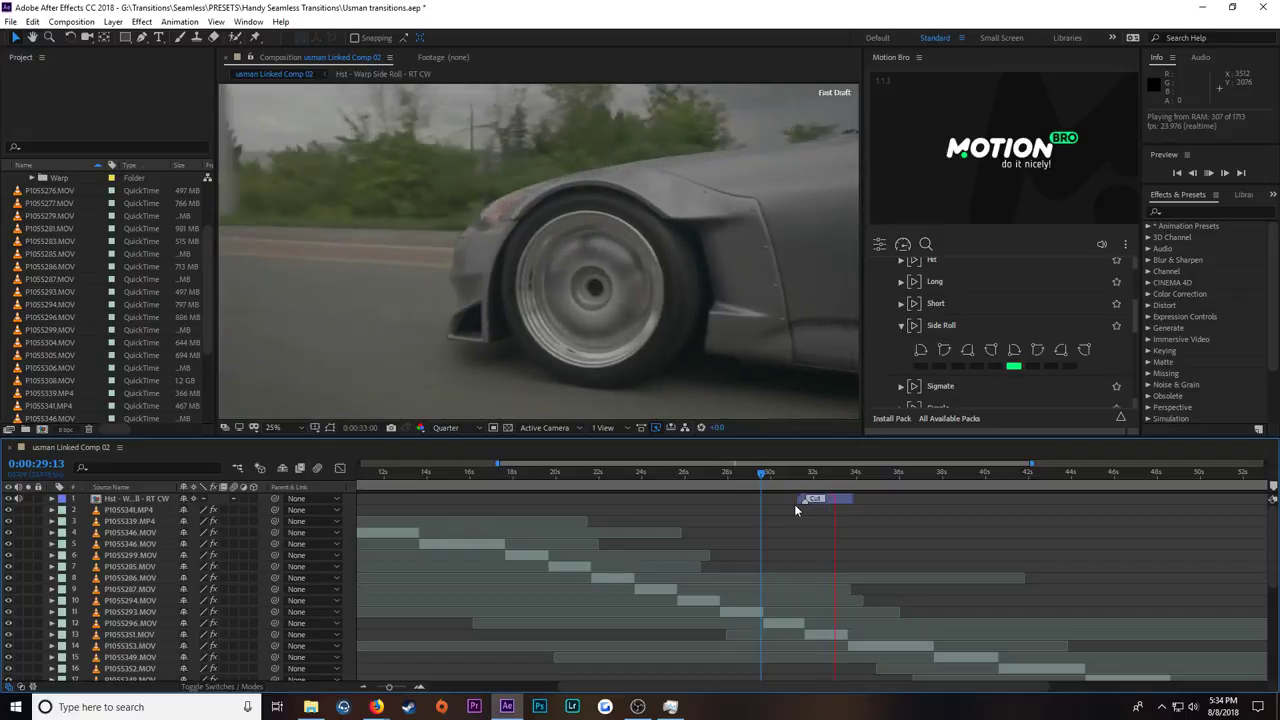
pyautogui.press('space')
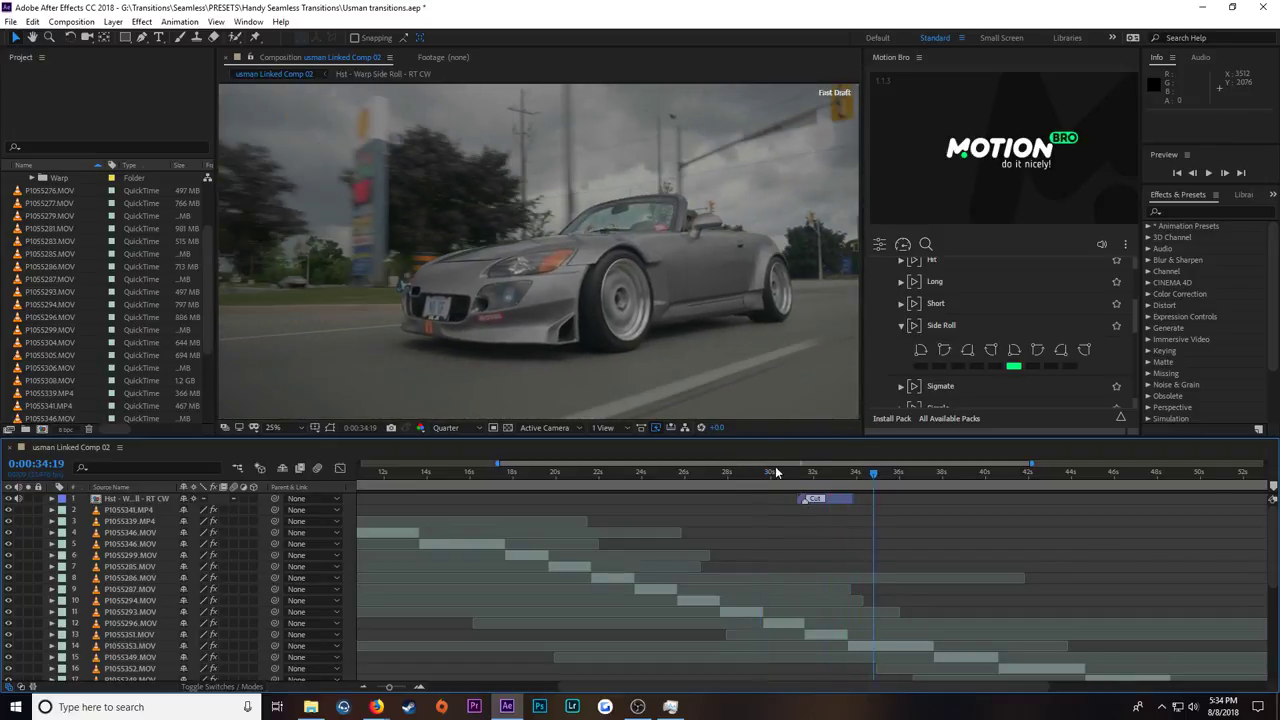
pyautogui.click(775, 472)
pyautogui.press('space')
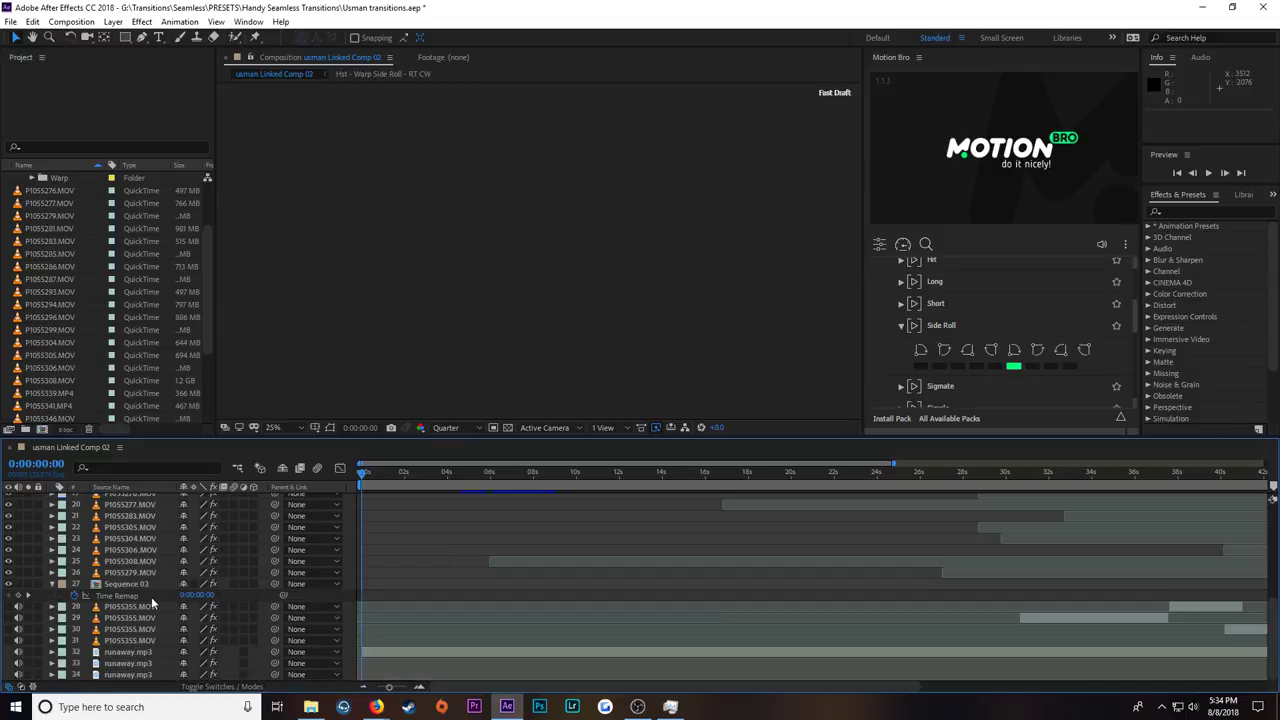
# Step: Mute the runaway.mp3 layers again and scrub across the Warp Side Roll transition between 0:00:30:12 and 0:00:36:10
pyautogui.moveTo(19, 652); pyautogui.dragTo(16, 675)
pyautogui.scroll(8, 968, 577)
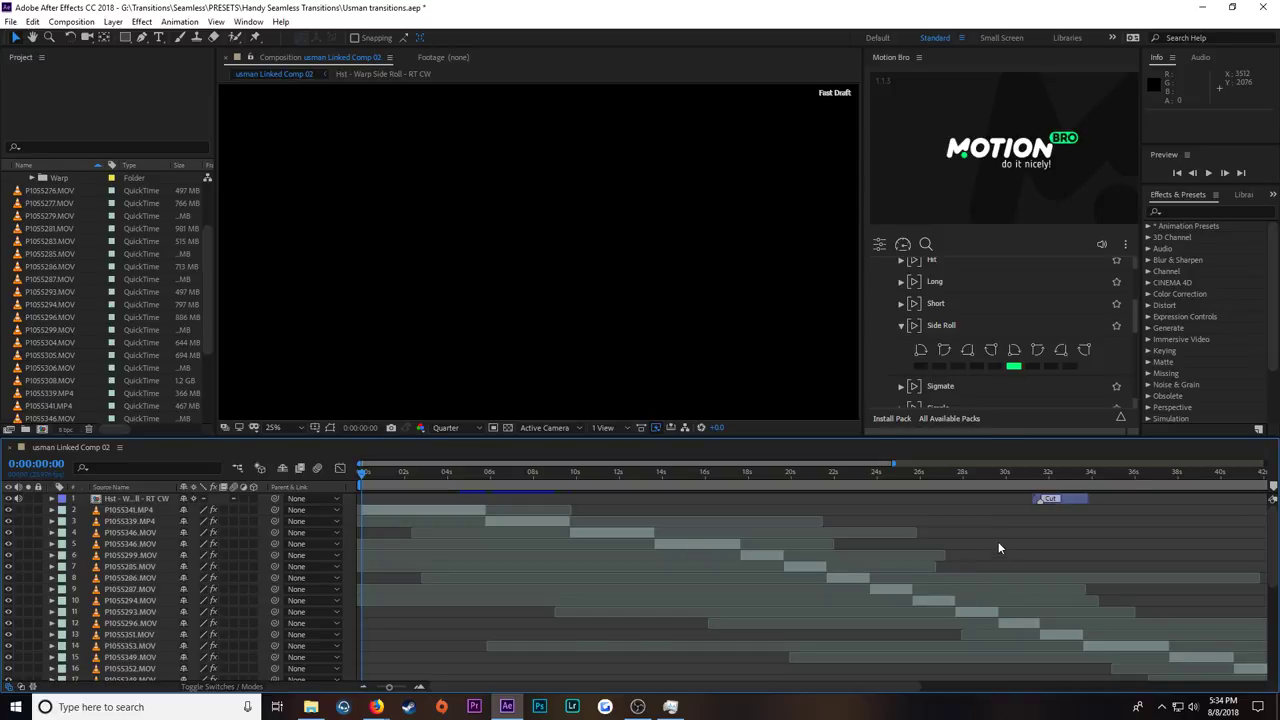
pyautogui.click(1029, 476)
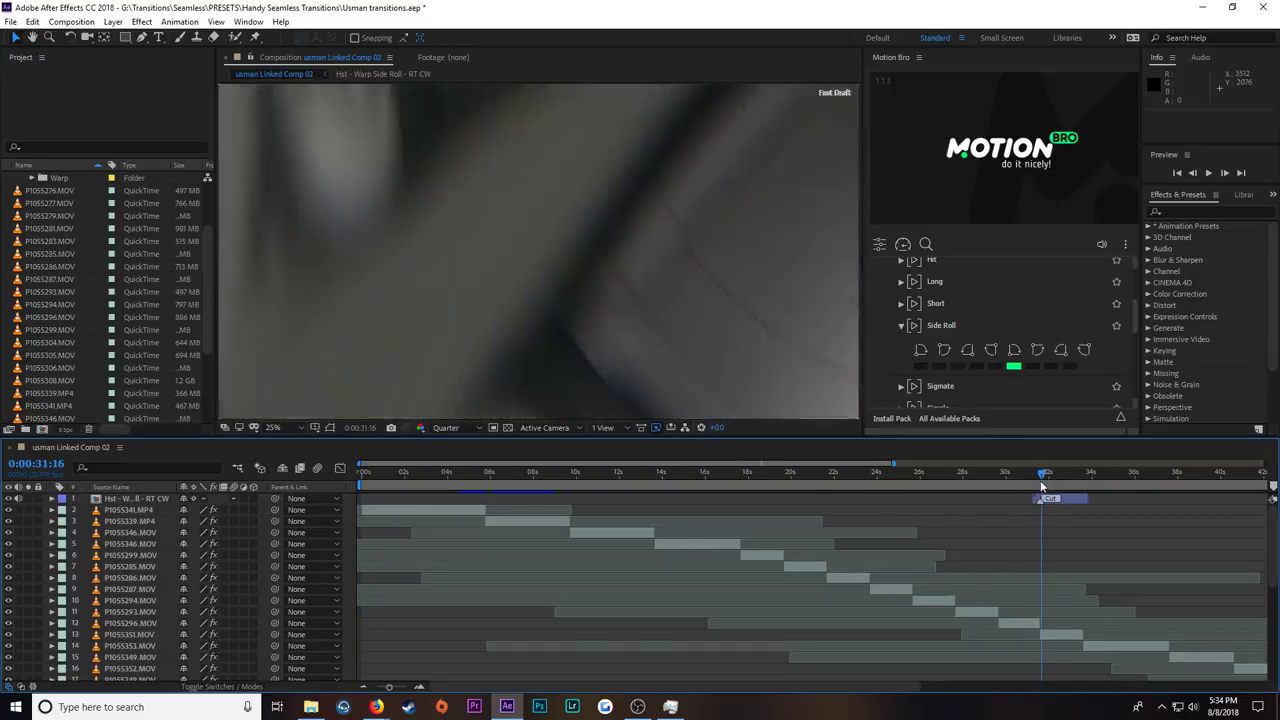
pyautogui.moveTo(1026, 483); pyautogui.dragTo(1016, 486)
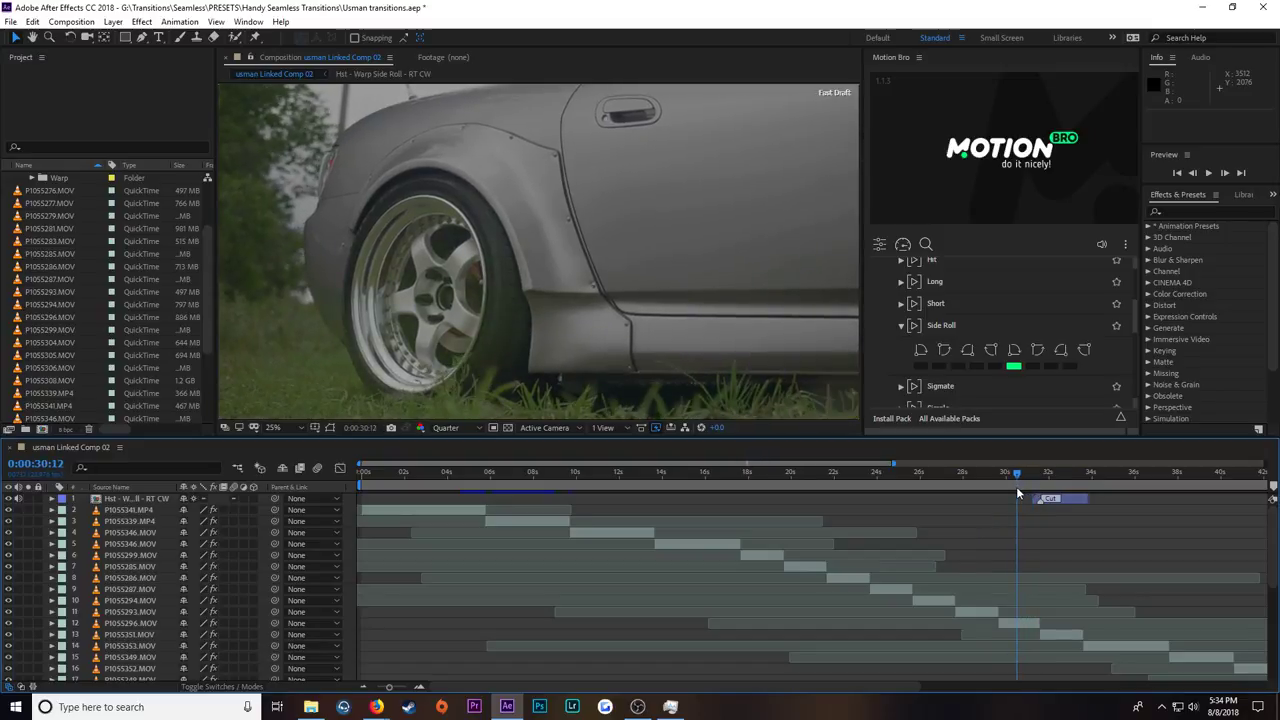
pyautogui.moveTo(1016, 486); pyautogui.dragTo(1150, 516)
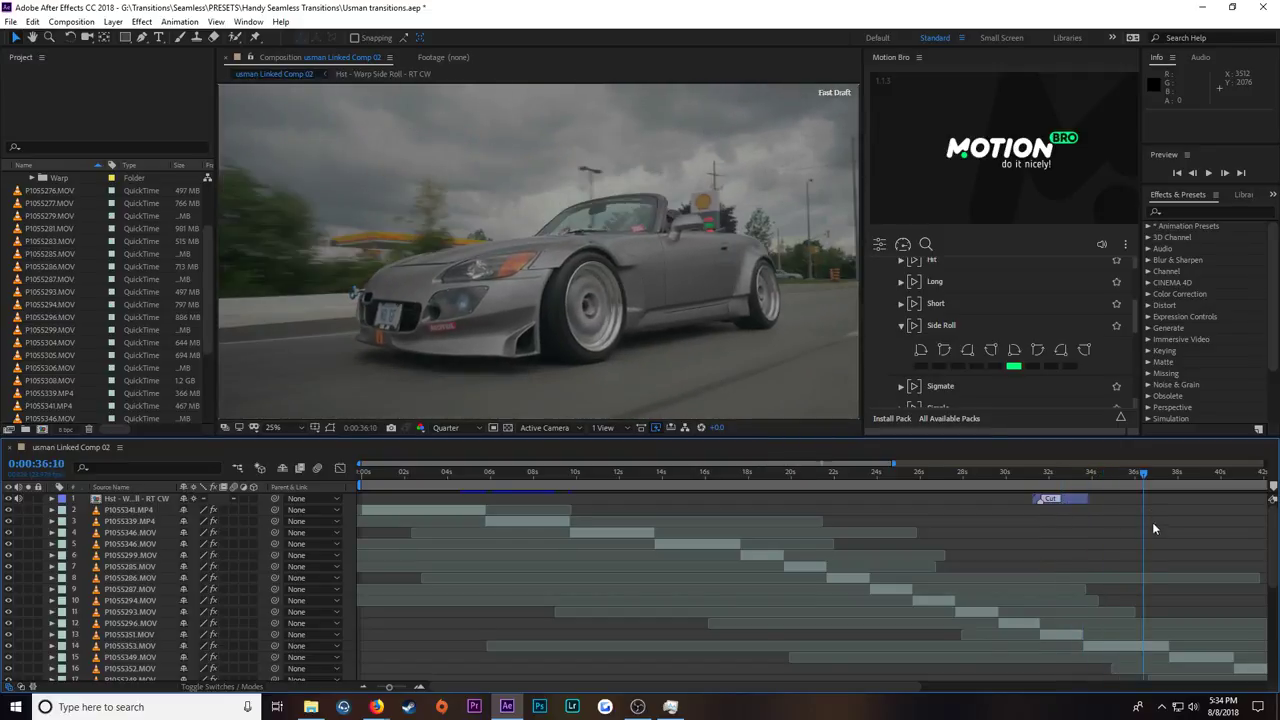
# Step: Scrub ahead through the following car clips and place the playhead at 0:00:49:12, near the end of the layer 18 driver clip
pyautogui.moveTo(676, 687); pyautogui.dragTo(866, 687)
pyautogui.moveTo(788, 508); pyautogui.dragTo(1054, 516)
pyautogui.scroll(-5, 1056, 534)
pyautogui.scroll(3, 1056, 538)
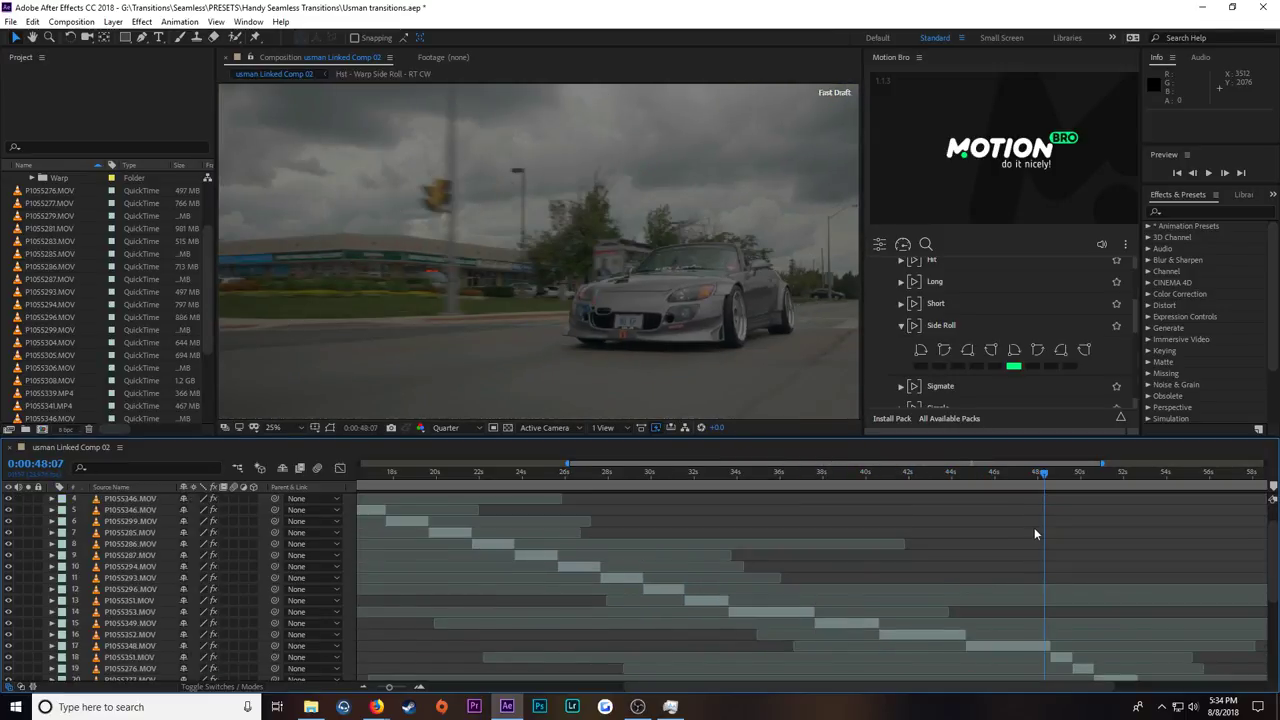
pyautogui.click(1057, 479)
pyautogui.click(1056, 477)
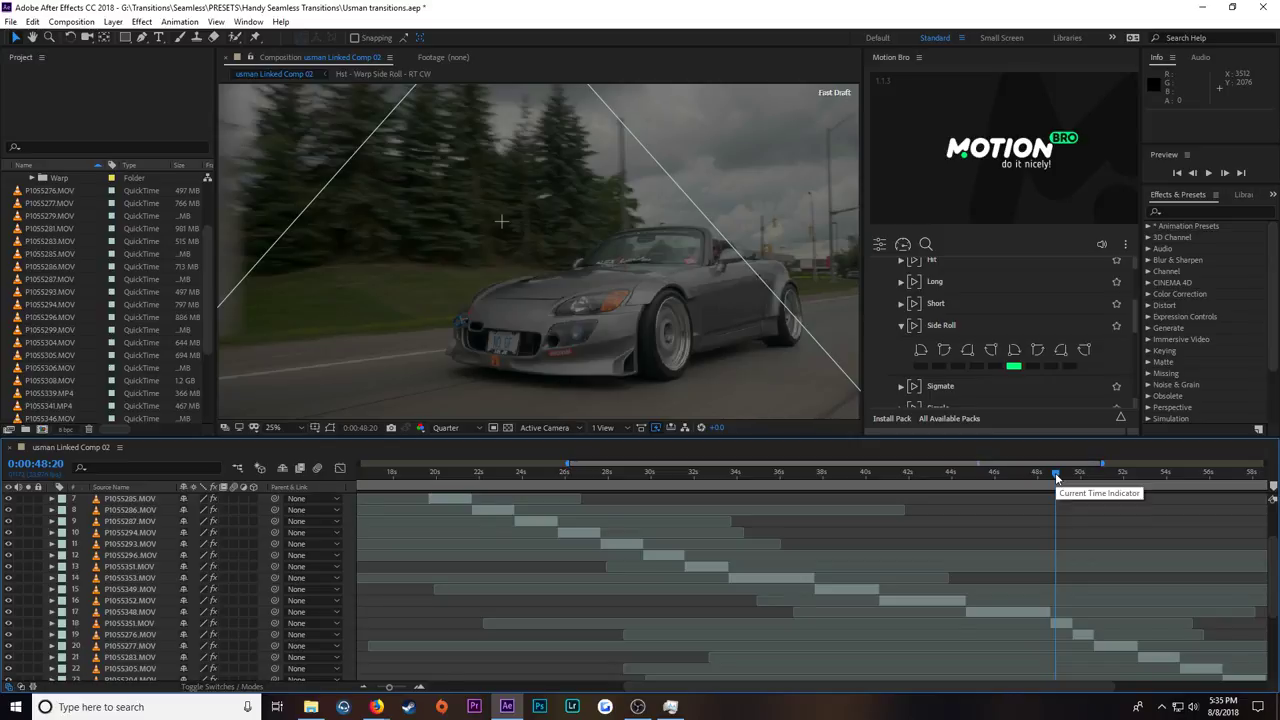
pyautogui.moveTo(1064, 482); pyautogui.dragTo(1067, 483)
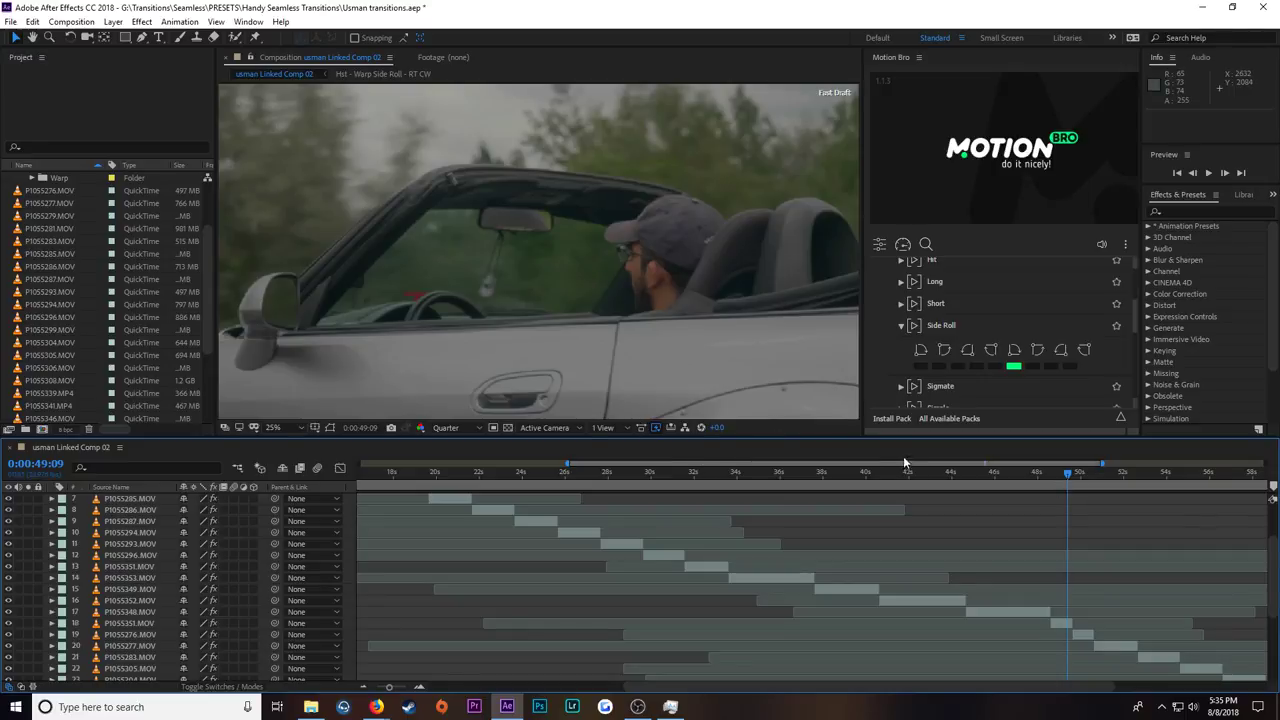
pyautogui.moveTo(1072, 483); pyautogui.dragTo(1069, 489)
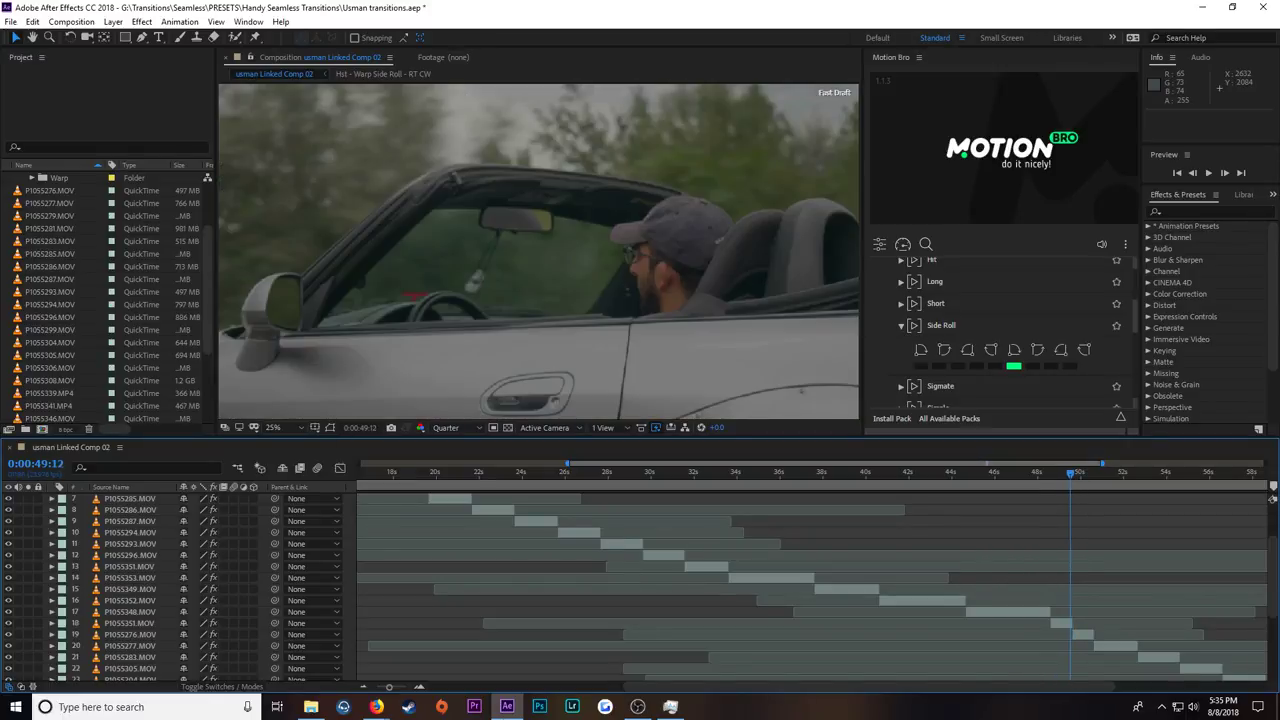
pyautogui.moveTo(570, 466); pyautogui.dragTo(848, 466)
# Step: Expand the Shake group of the SIMPLE pack in Motion Bro and show its Impulse presets
pyautogui.scroll(5, 933, 305)
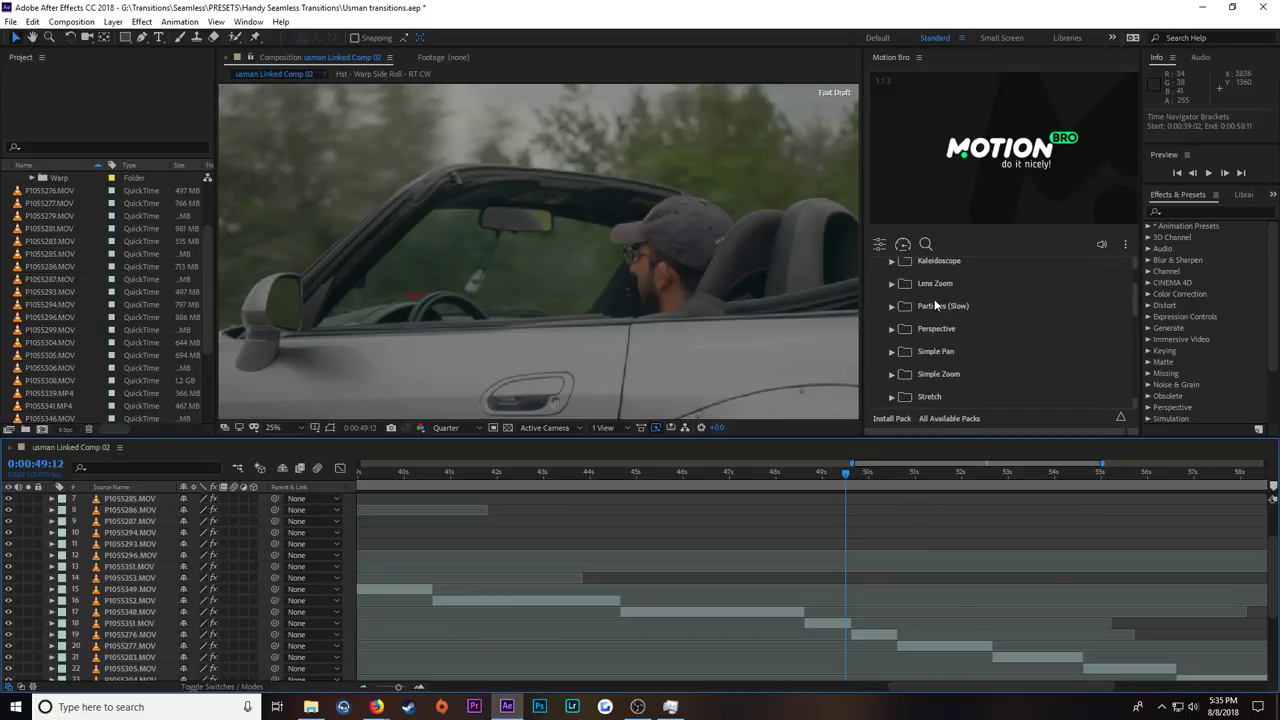
pyautogui.scroll(3, 935, 305)
pyautogui.click(883, 297)
pyautogui.click(883, 319)
pyautogui.moveTo(916, 345)
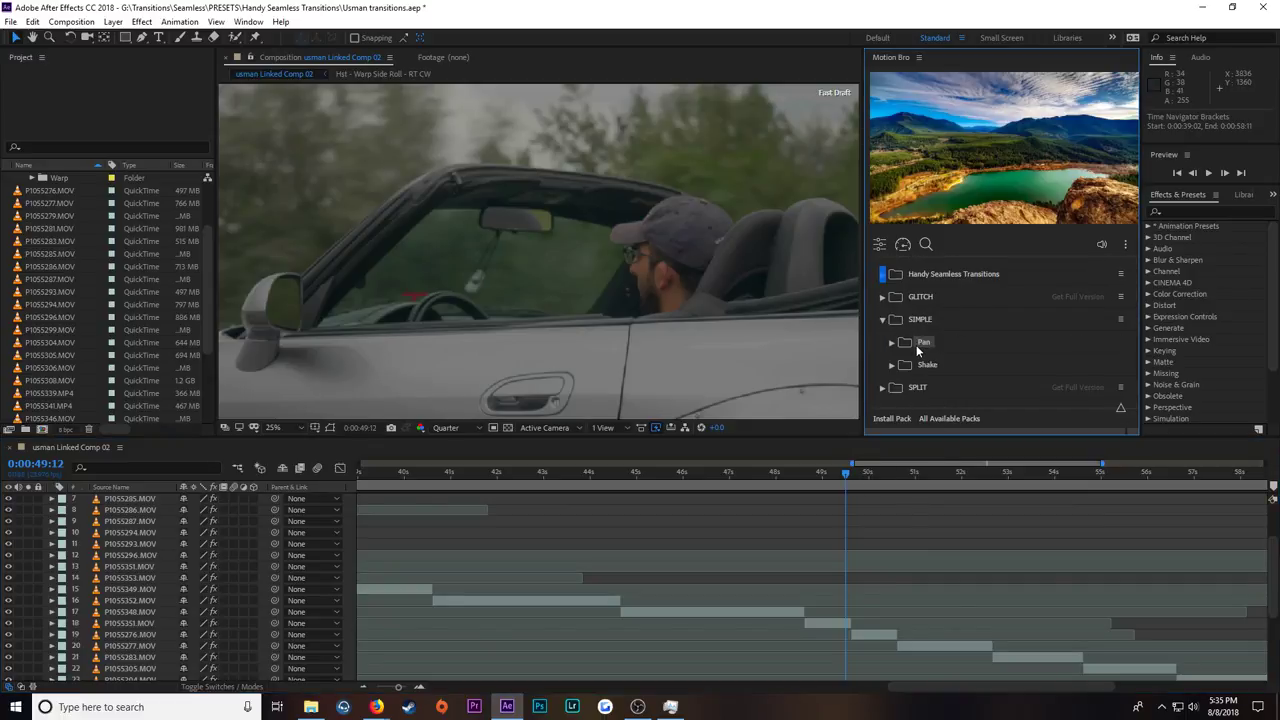
pyautogui.click(905, 366)
pyautogui.moveTo(928, 395)
pyautogui.scroll(-2, 939, 344)
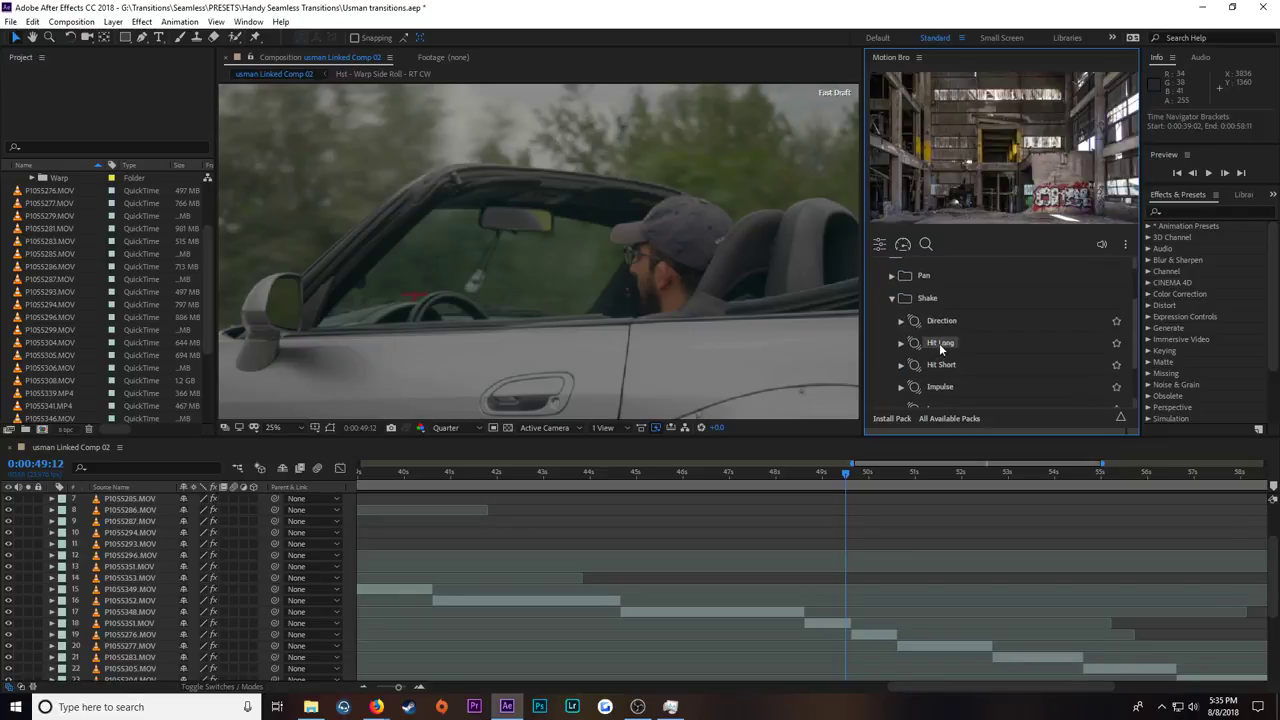
pyautogui.scroll(-2, 940, 363)
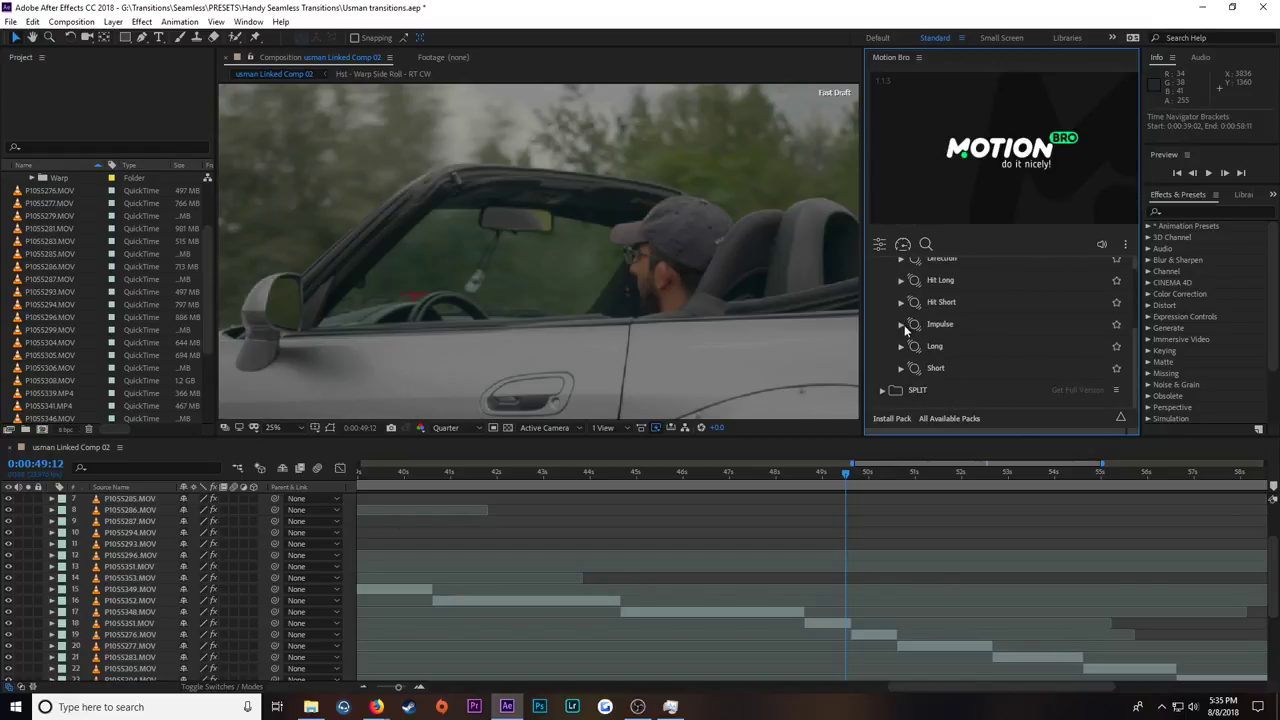
pyautogui.click(904, 324)
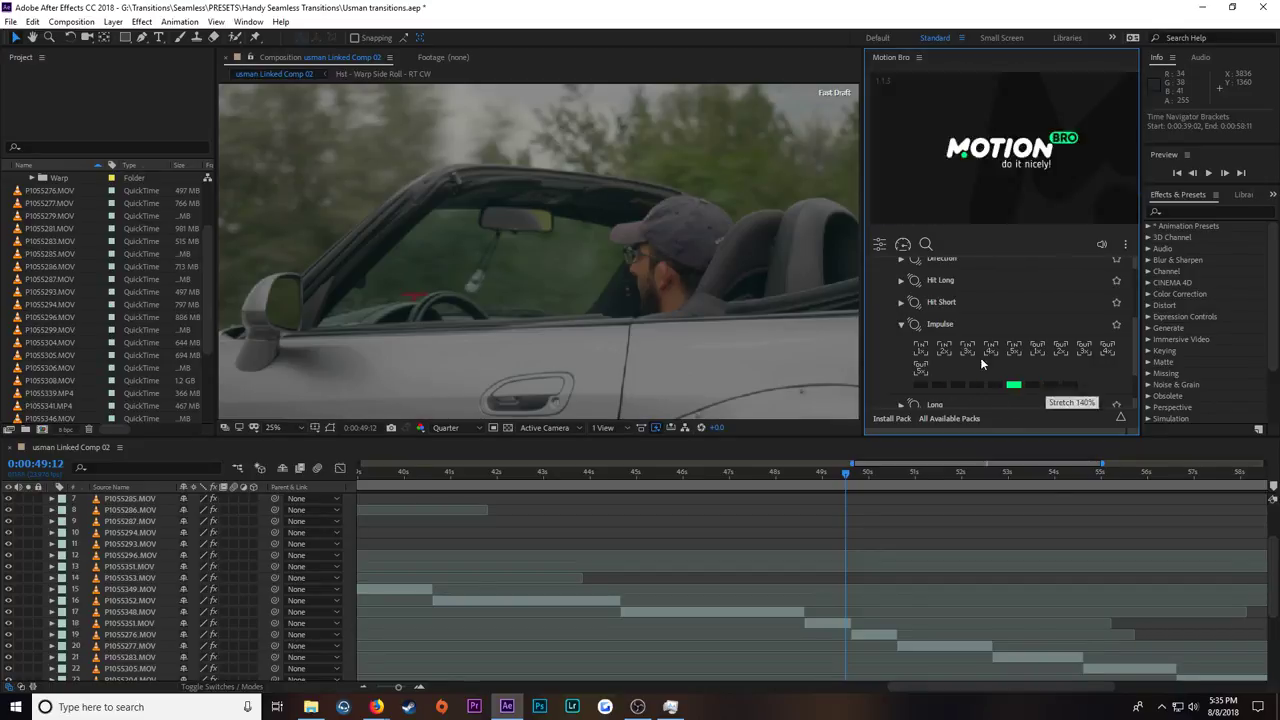
# Step: Try to apply the Shake Hit Short 3x preset at 0:00:49:15, at the cut between the layer 18 and 19 clips
pyautogui.scroll(2, 925, 320)
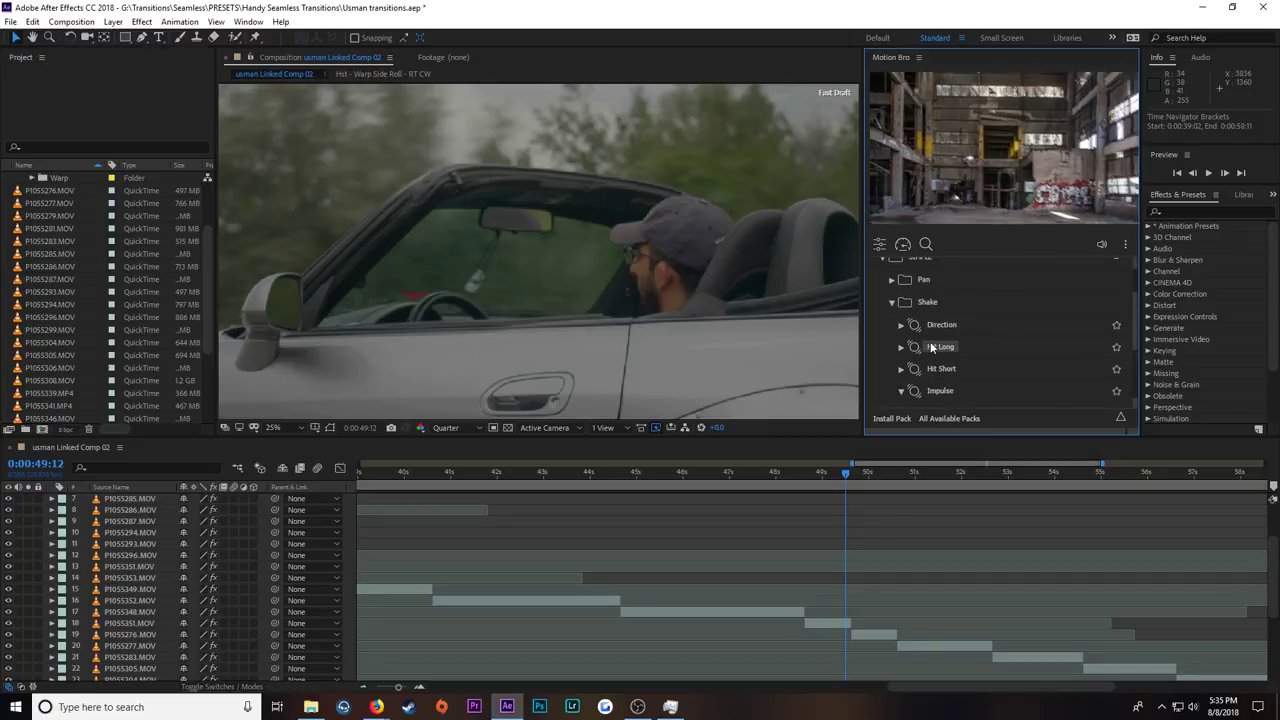
pyautogui.scroll(-2, 937, 322)
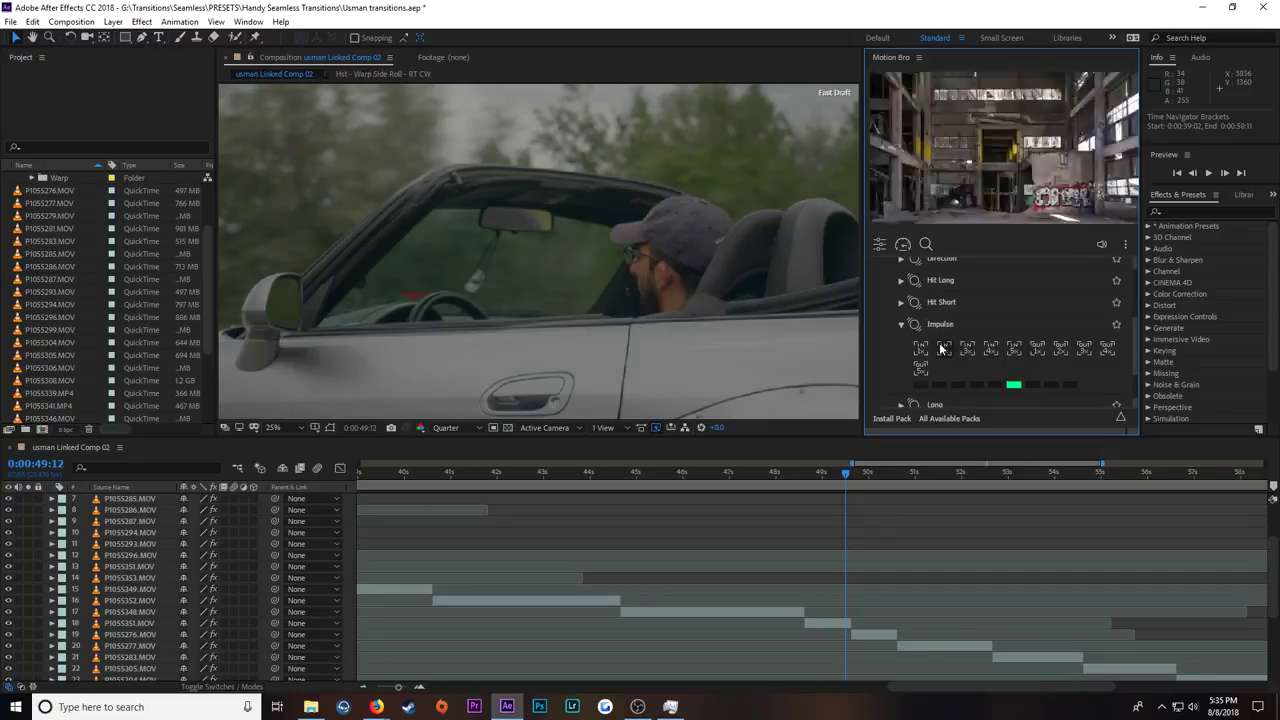
pyautogui.click(902, 302)
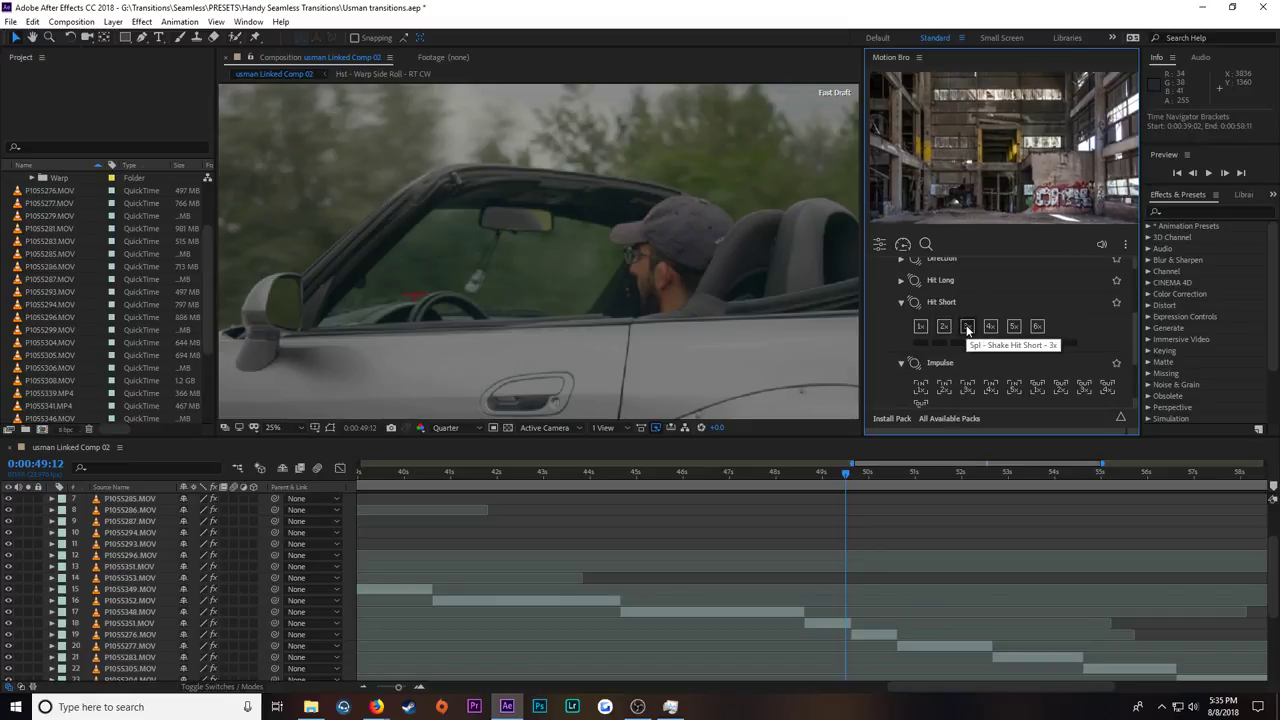
pyautogui.click(967, 328)
pyautogui.click(852, 478)
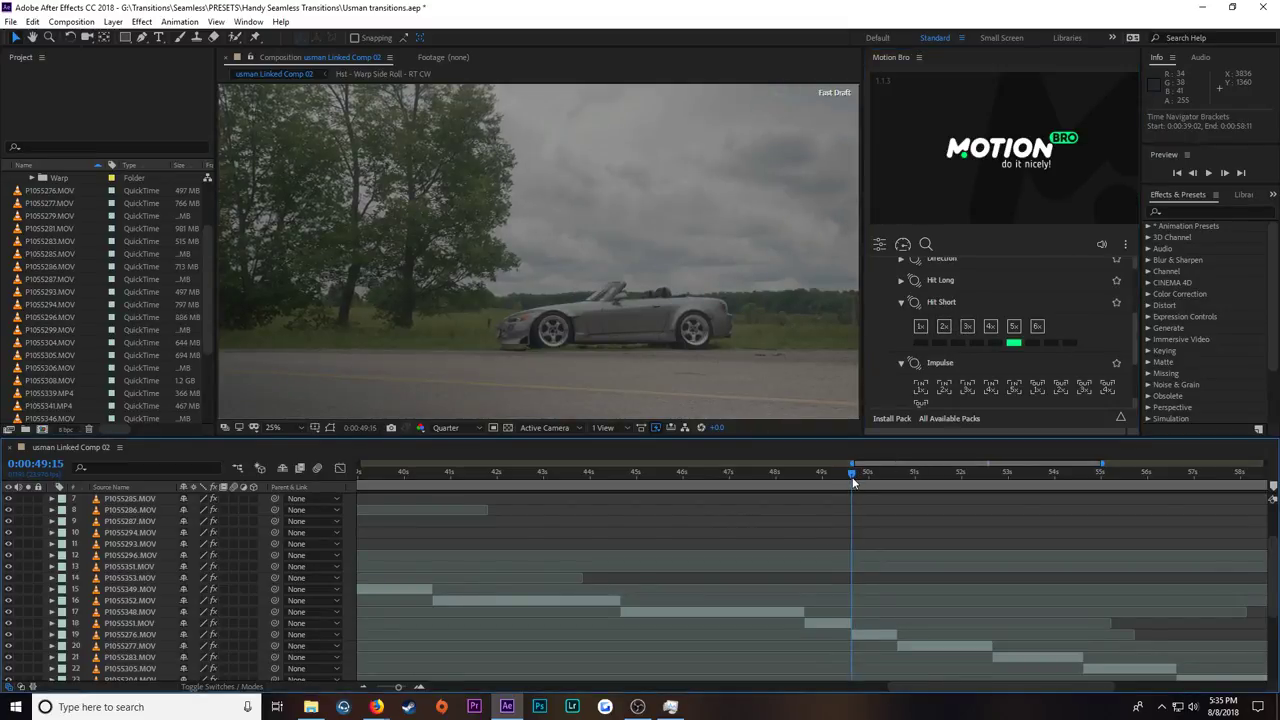
pyautogui.moveTo(960, 326)
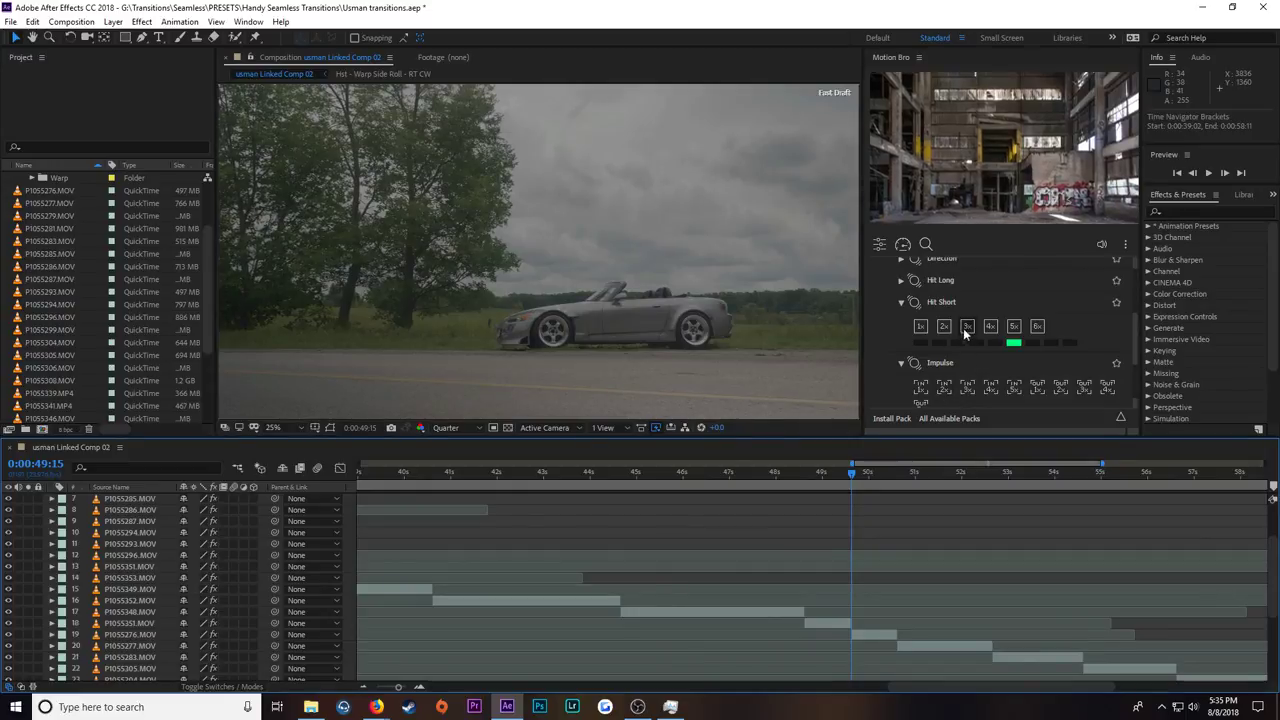
pyautogui.click(964, 328)
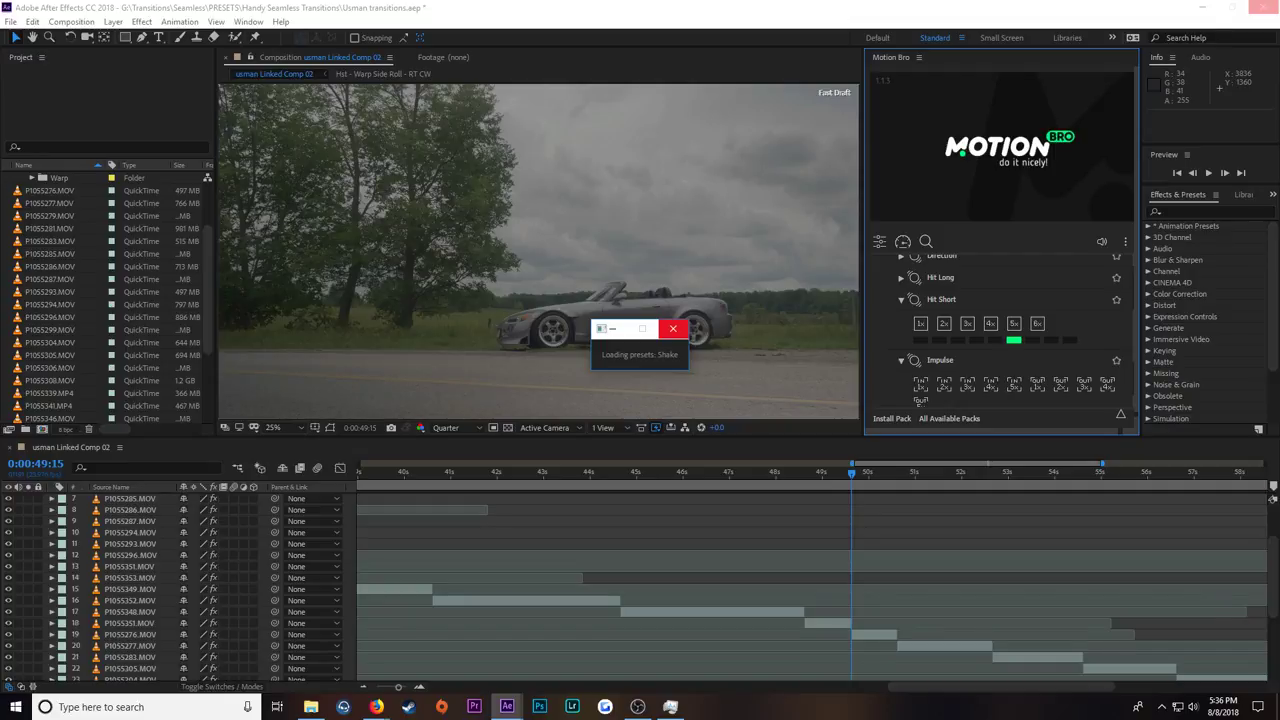
# Step: Try to close the stuck "Loading presets: Shake" window and force the unresponsive After Effects to close
pyautogui.hotkey('alt', 'Tab')
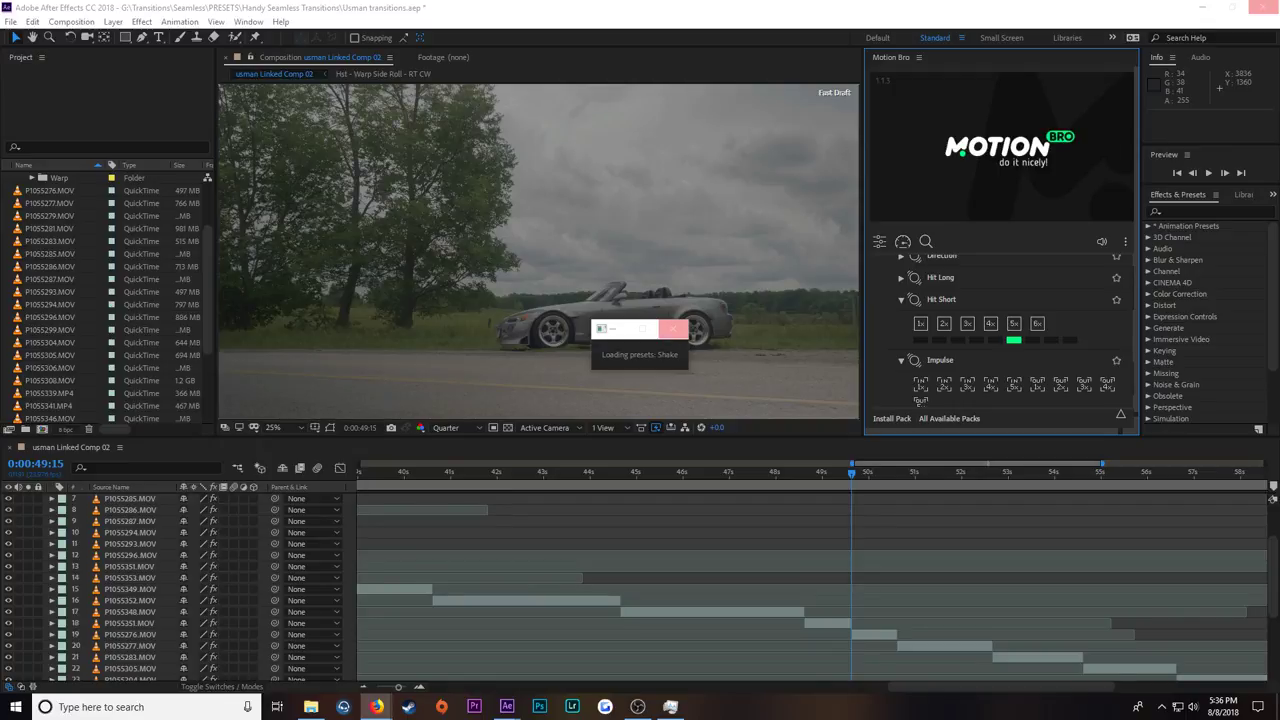
pyautogui.hotkey('alt', 'Tab')
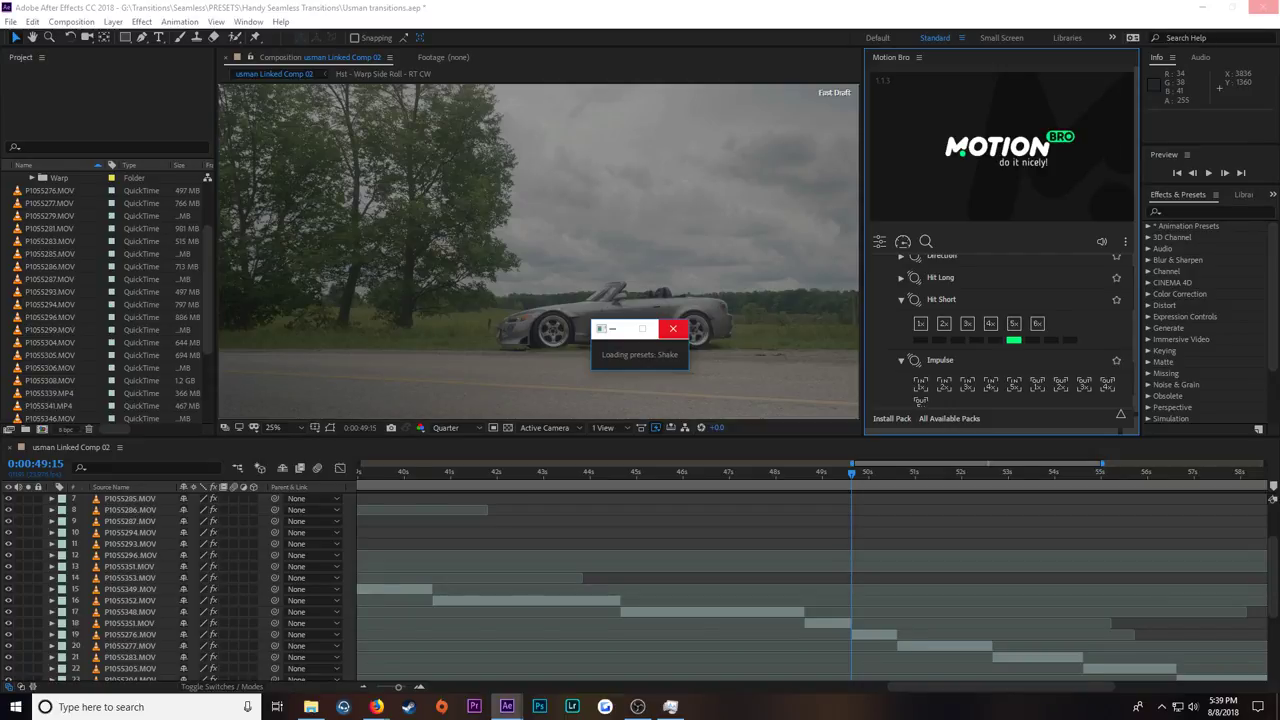
pyautogui.click(1277, 700)
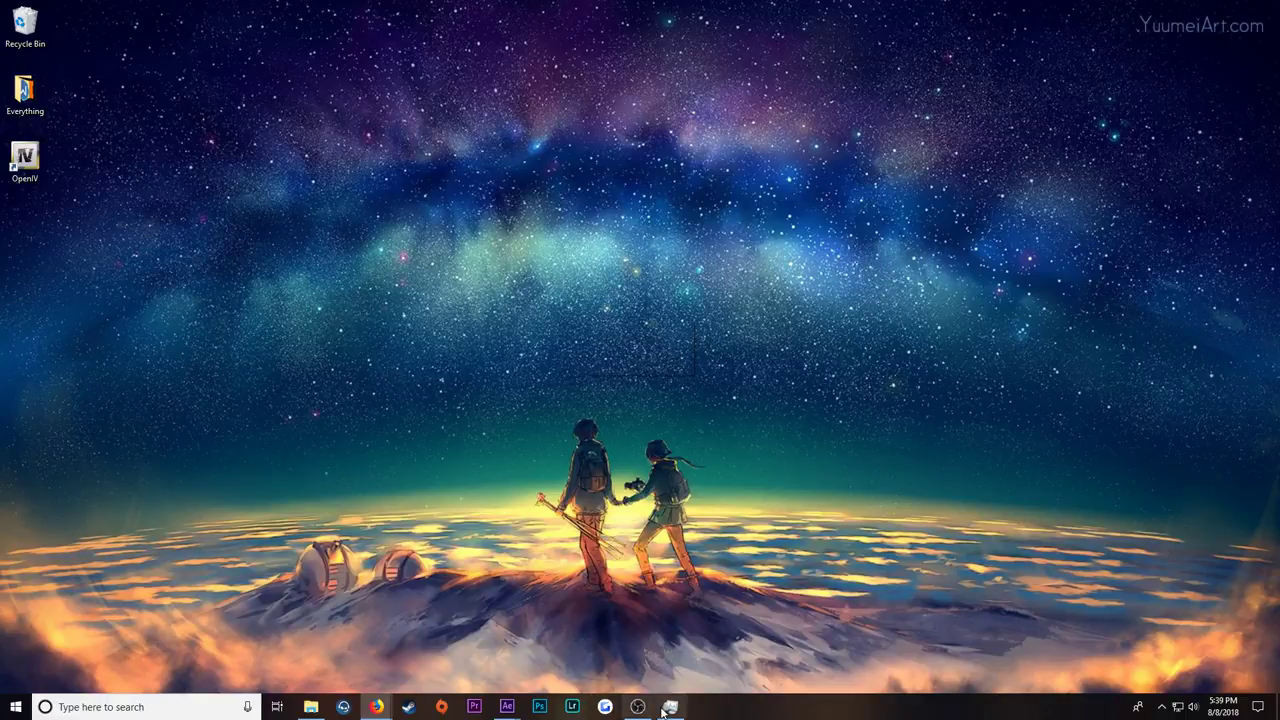
pyautogui.moveTo(507, 707)
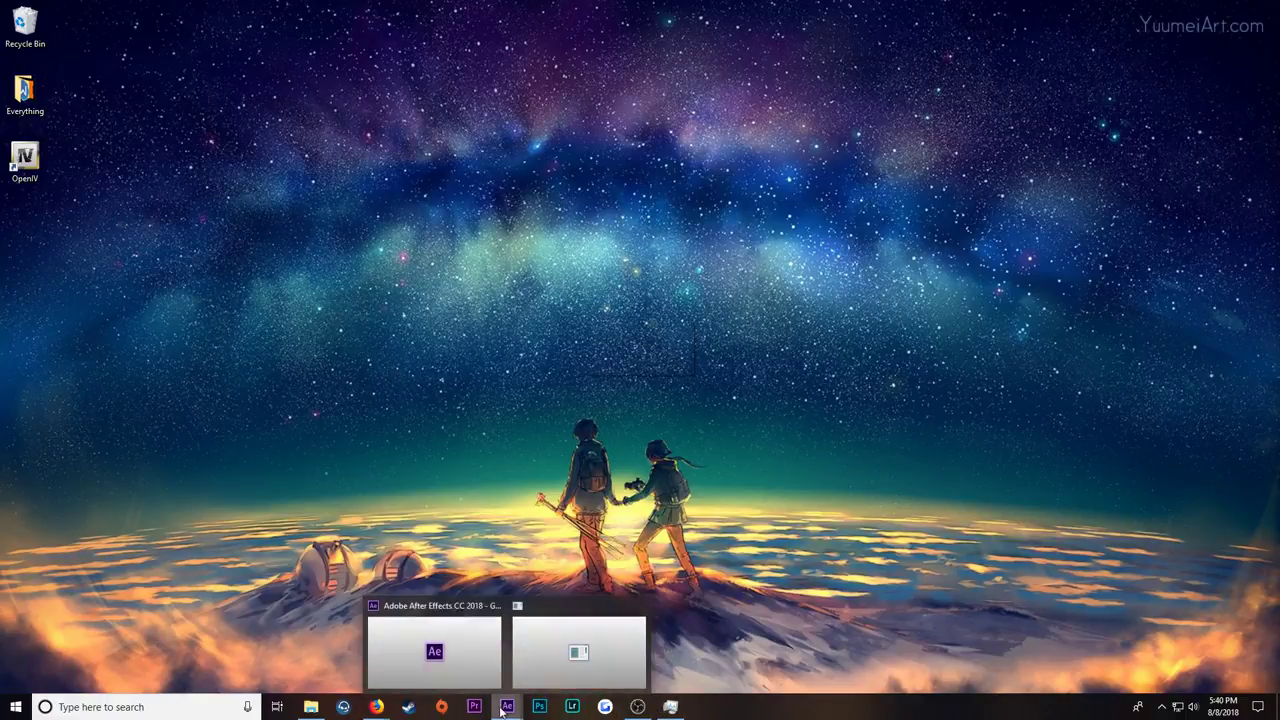
pyautogui.click(581, 636)
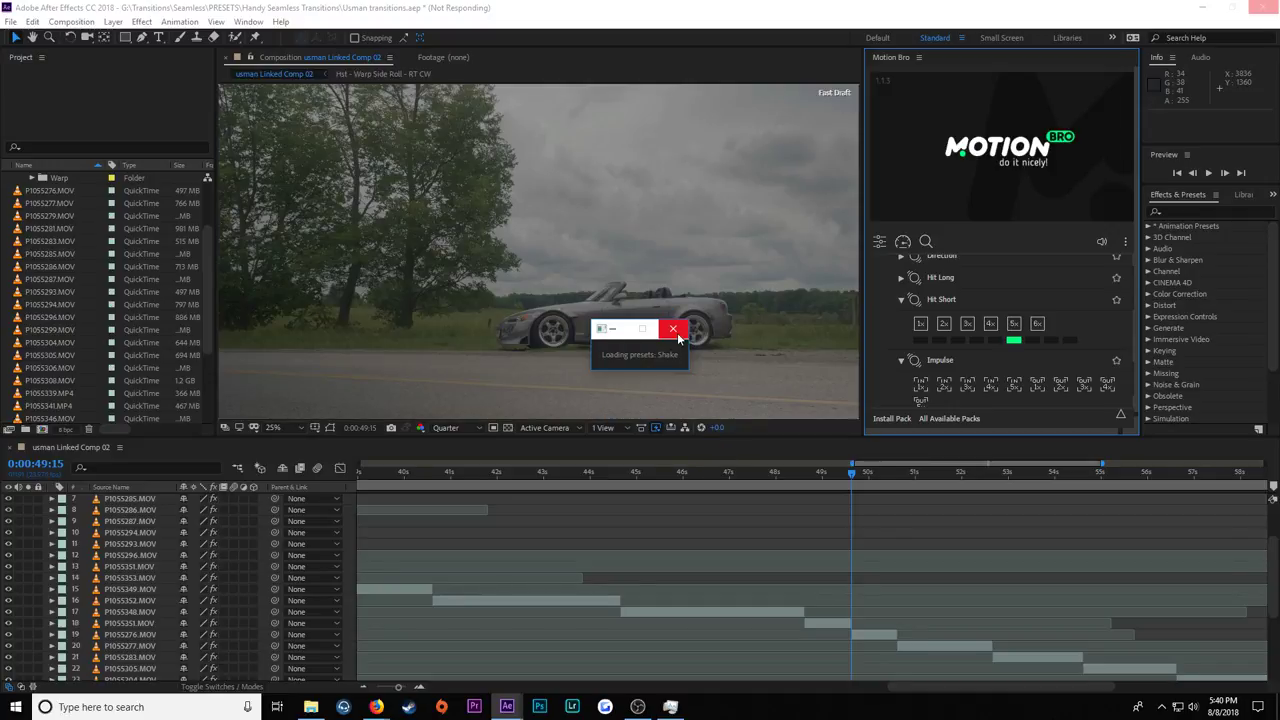
pyautogui.click(675, 331)
pyautogui.moveTo(510, 707)
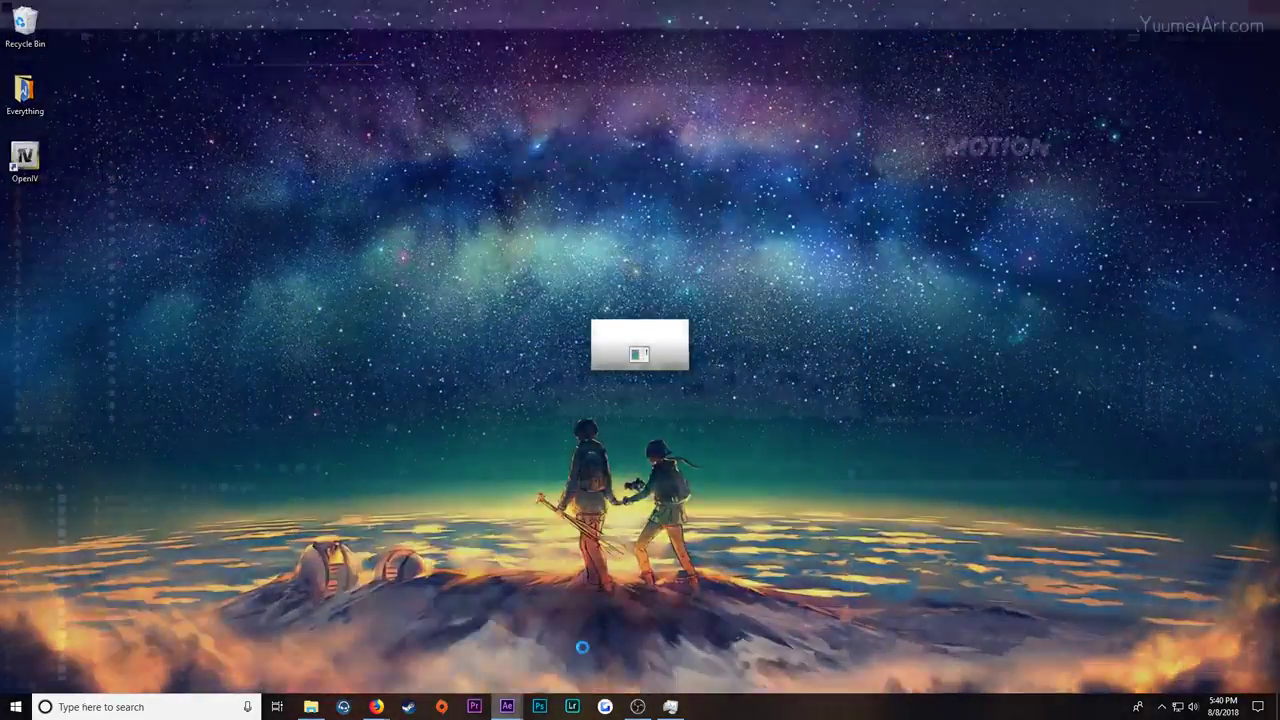
pyautogui.click(575, 655)
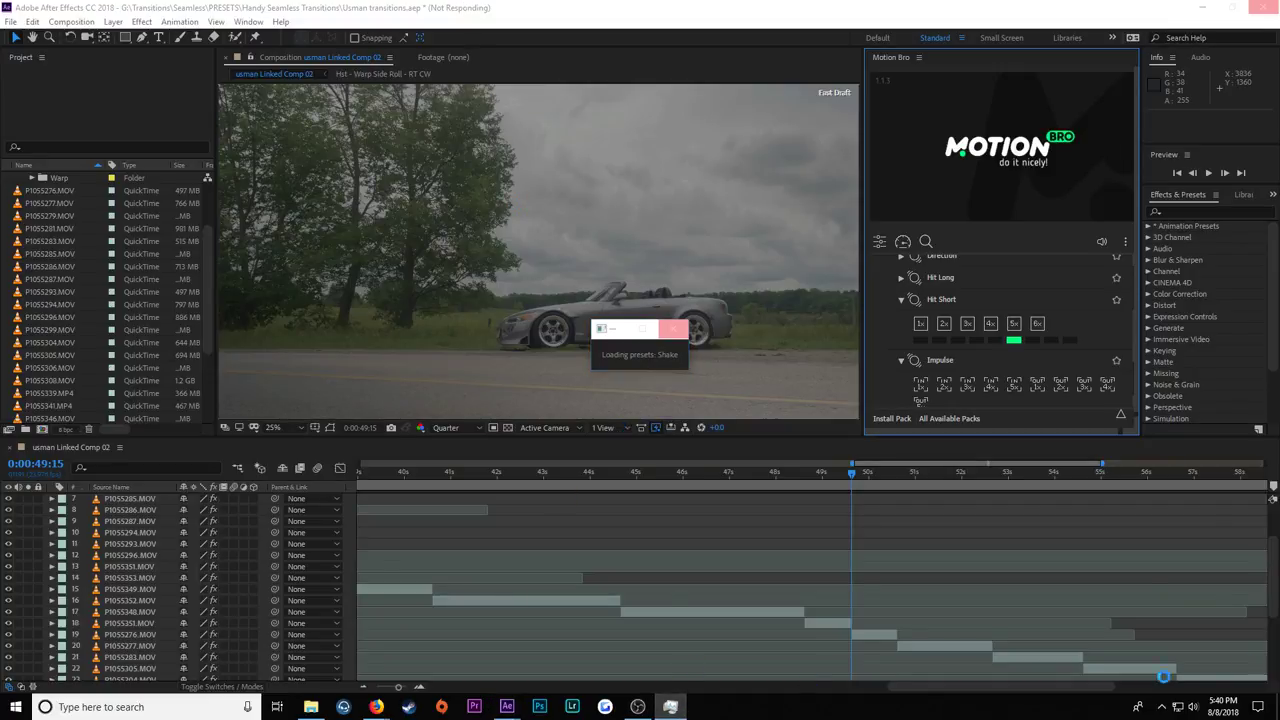
pyautogui.click(670, 706)
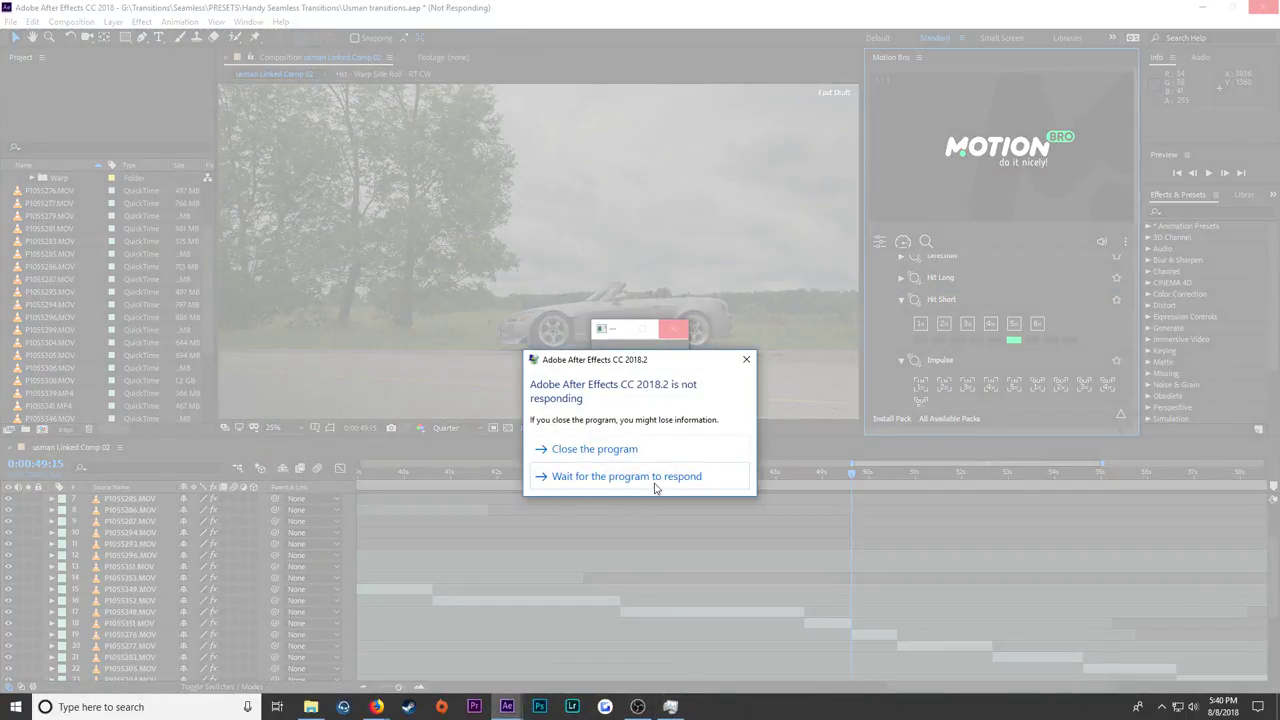
pyautogui.click(590, 449)
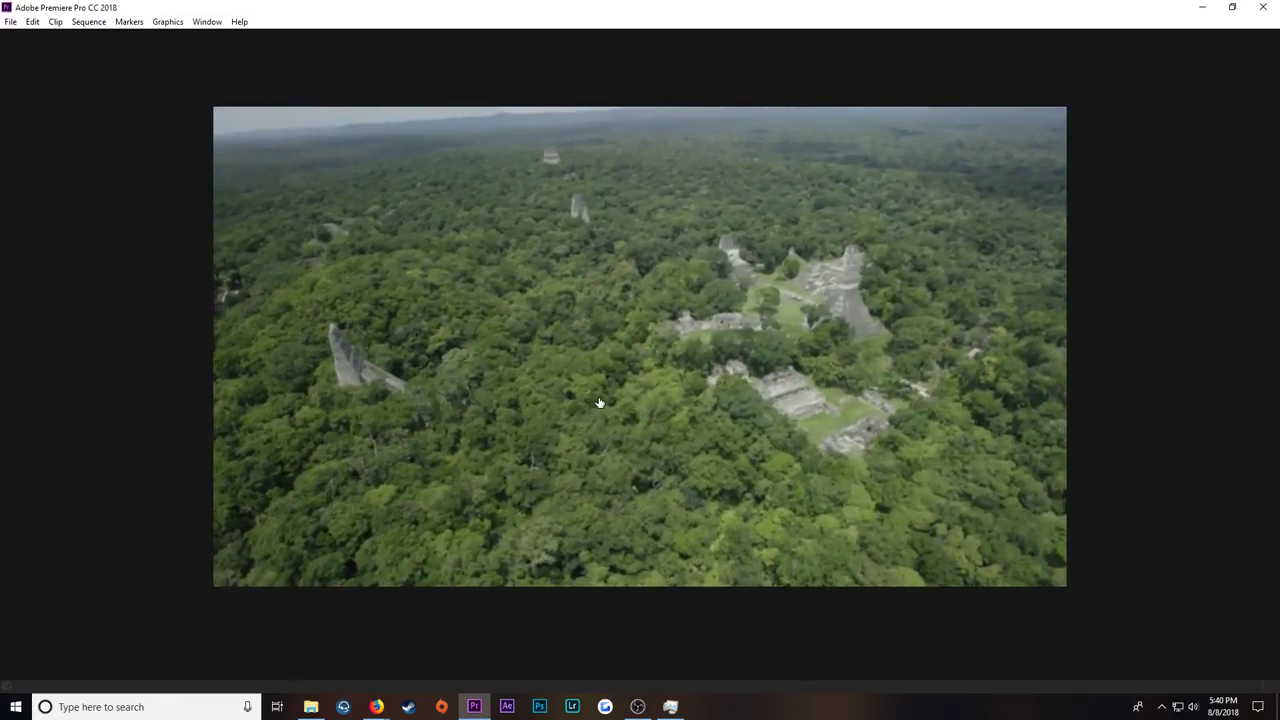
# Step: Switch to Premiere Pro, open the recent usman project and show its project contents
pyautogui.click(996, 549)
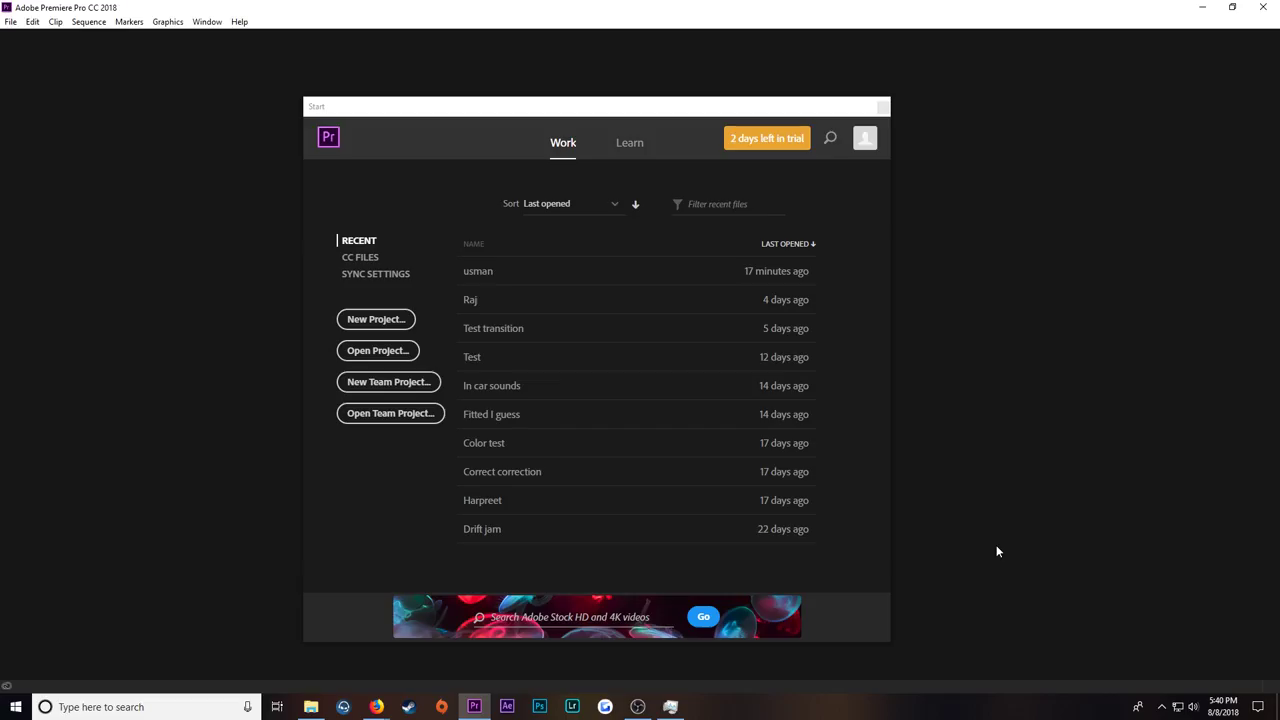
pyautogui.click(682, 271)
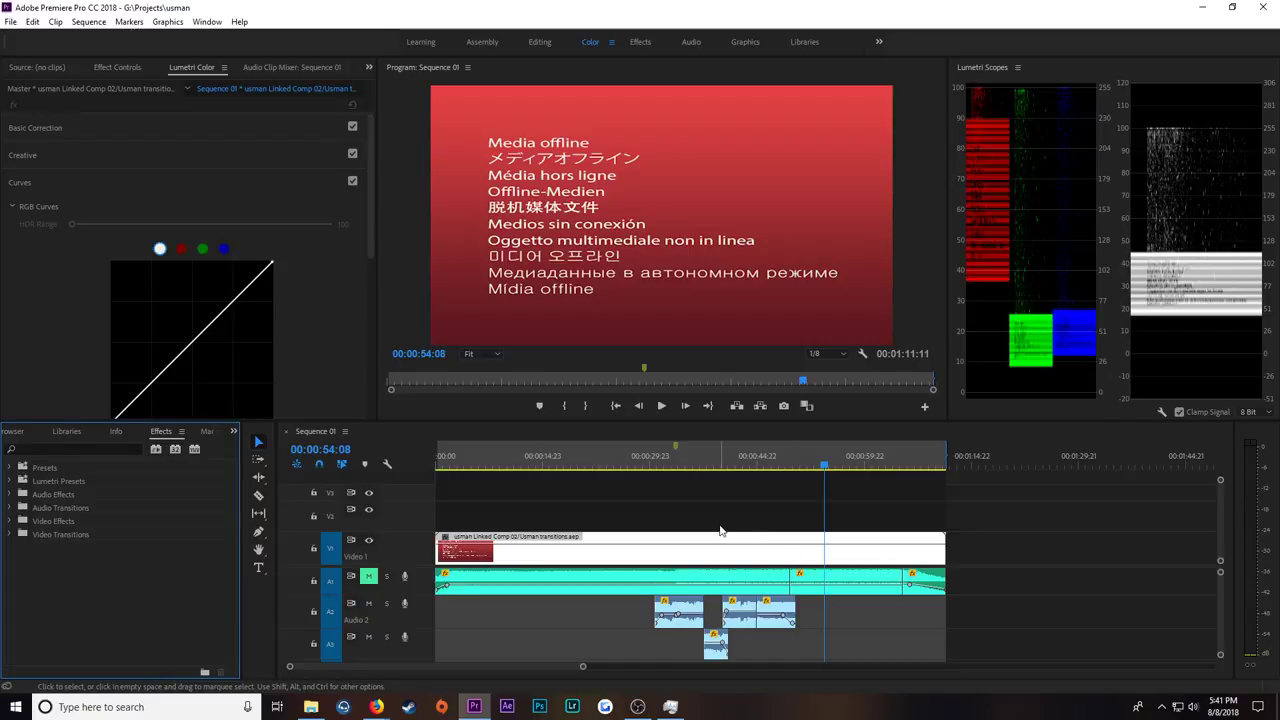
pyautogui.click(18, 431)
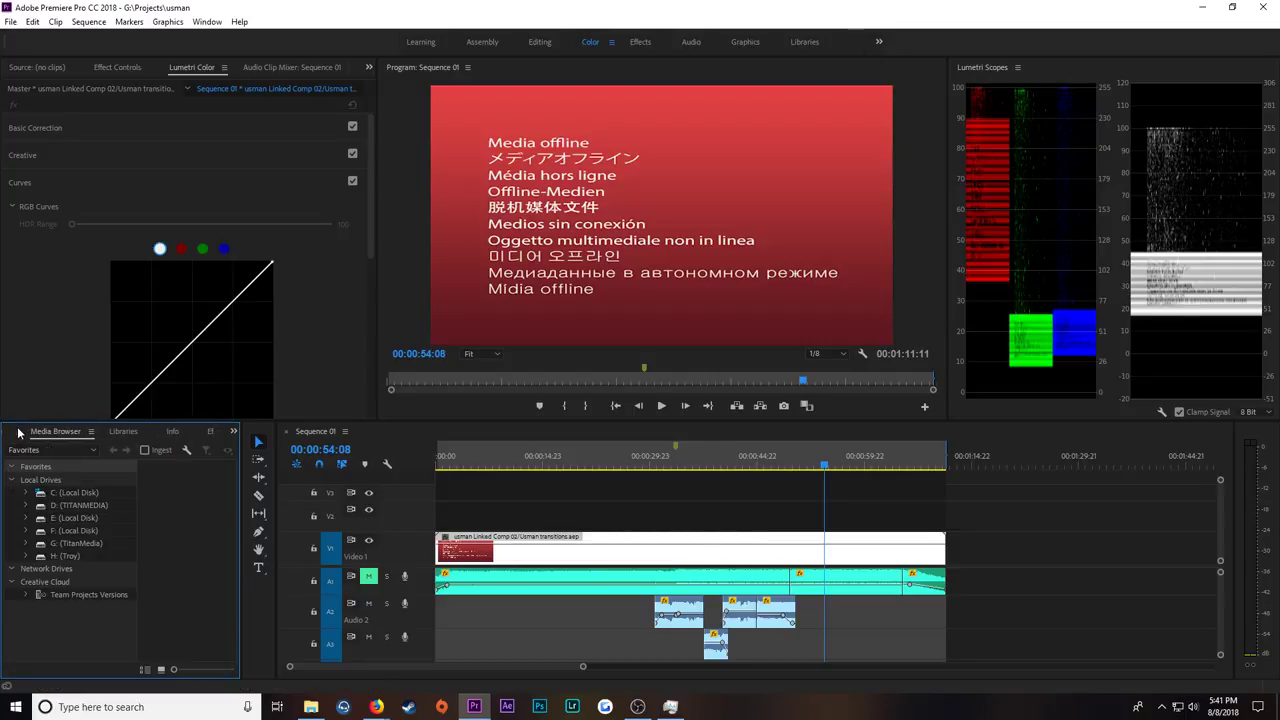
pyautogui.click(18, 431)
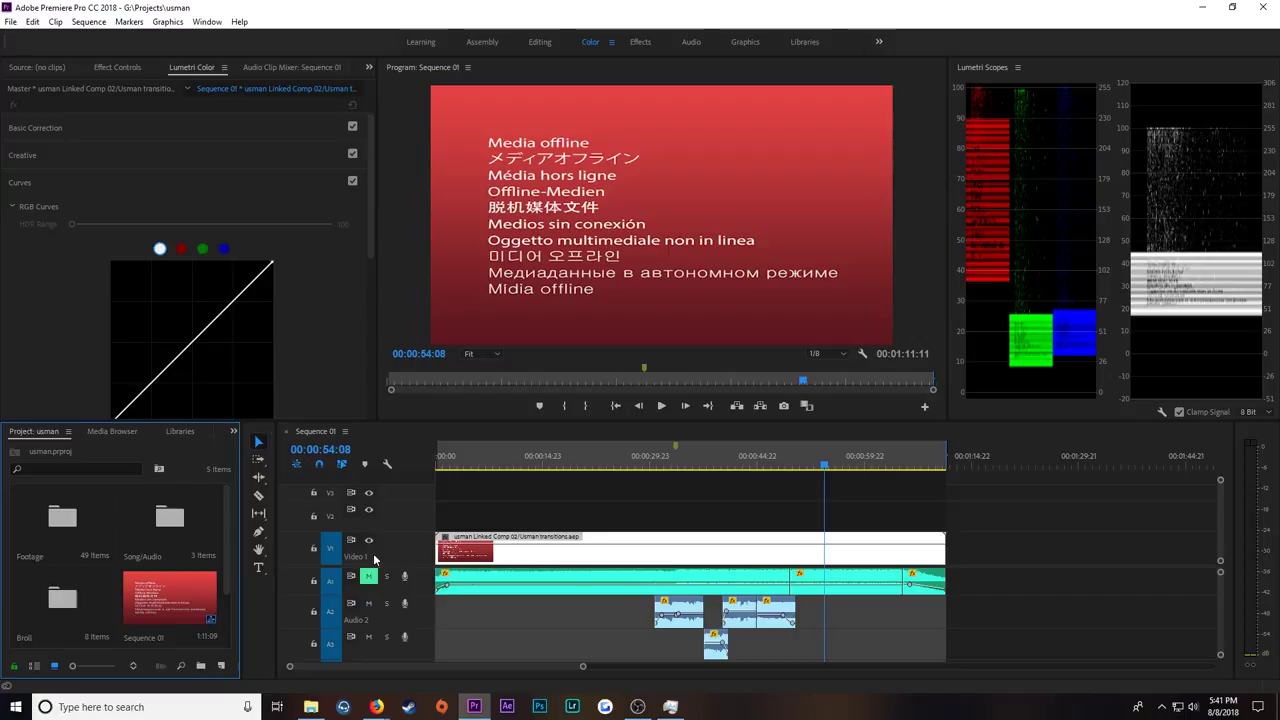
# Step: Show the effect settings of the usman Linked Comp 02 clip on track V1, then disable the clip and enable it again
pyautogui.click(117, 67)
pyautogui.click(192, 67)
pyautogui.click(120, 67)
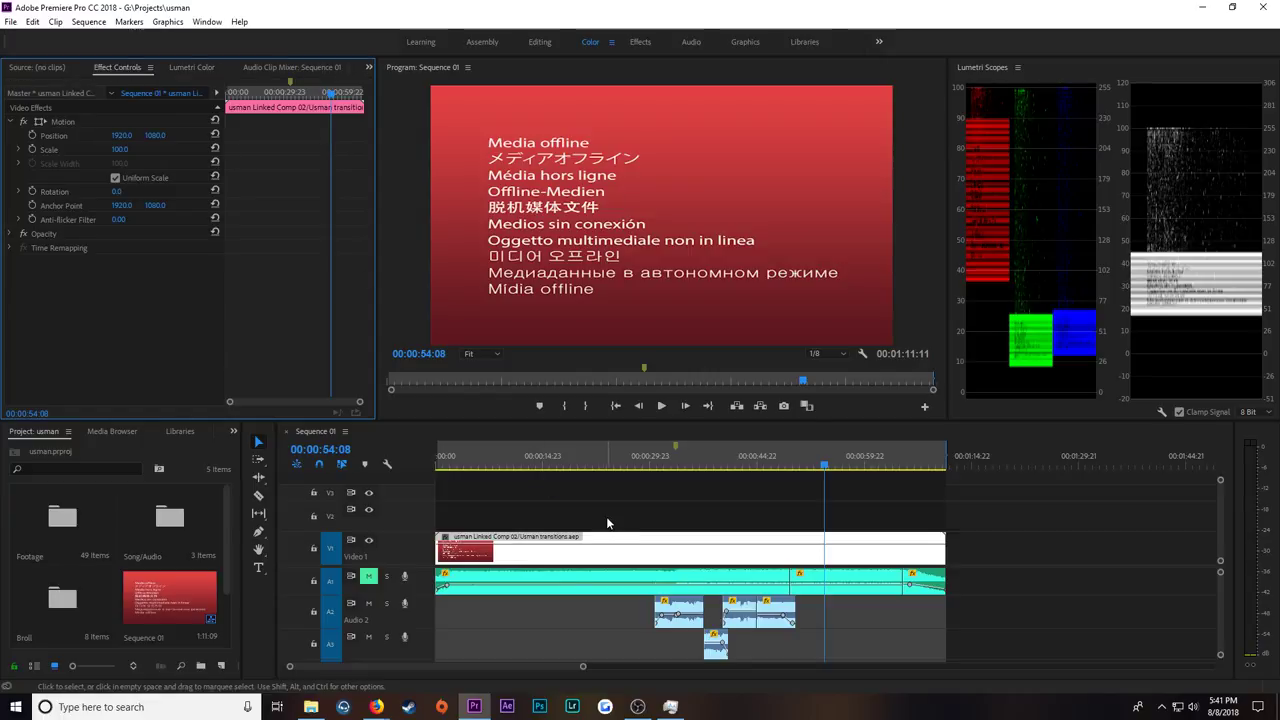
pyautogui.rightClick(566, 555)
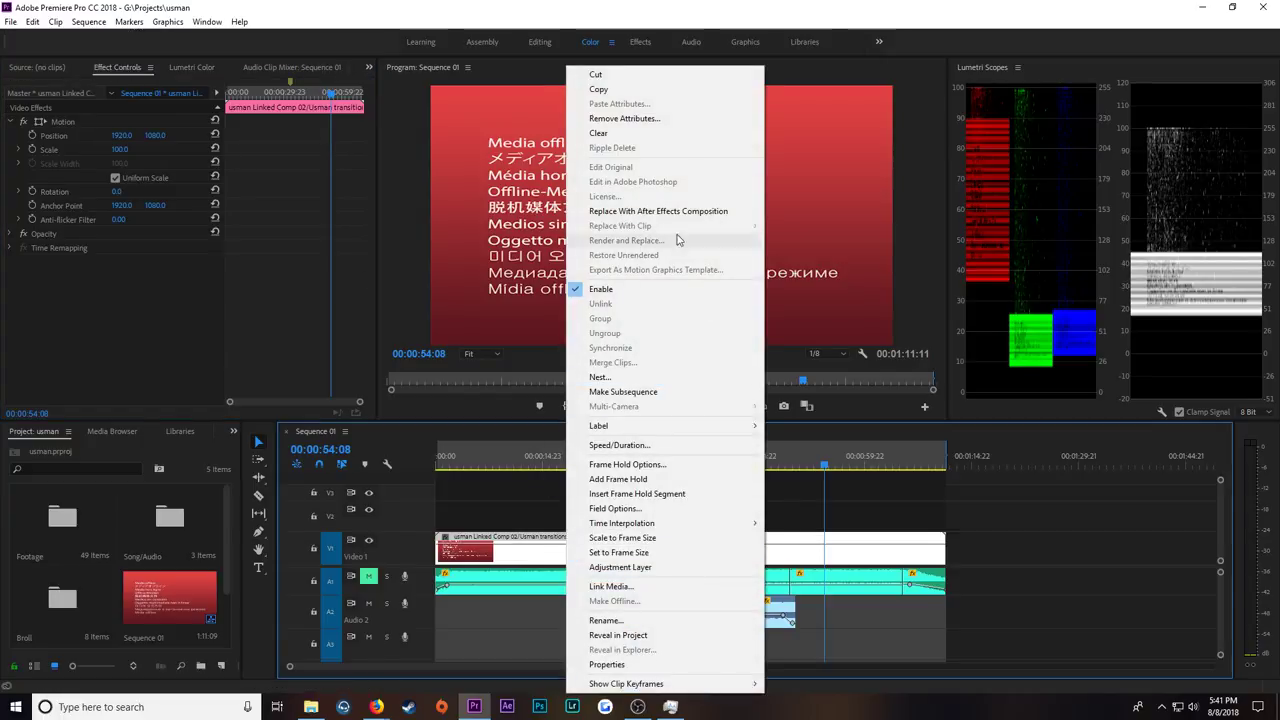
pyautogui.click(634, 289)
pyautogui.rightClick(613, 545)
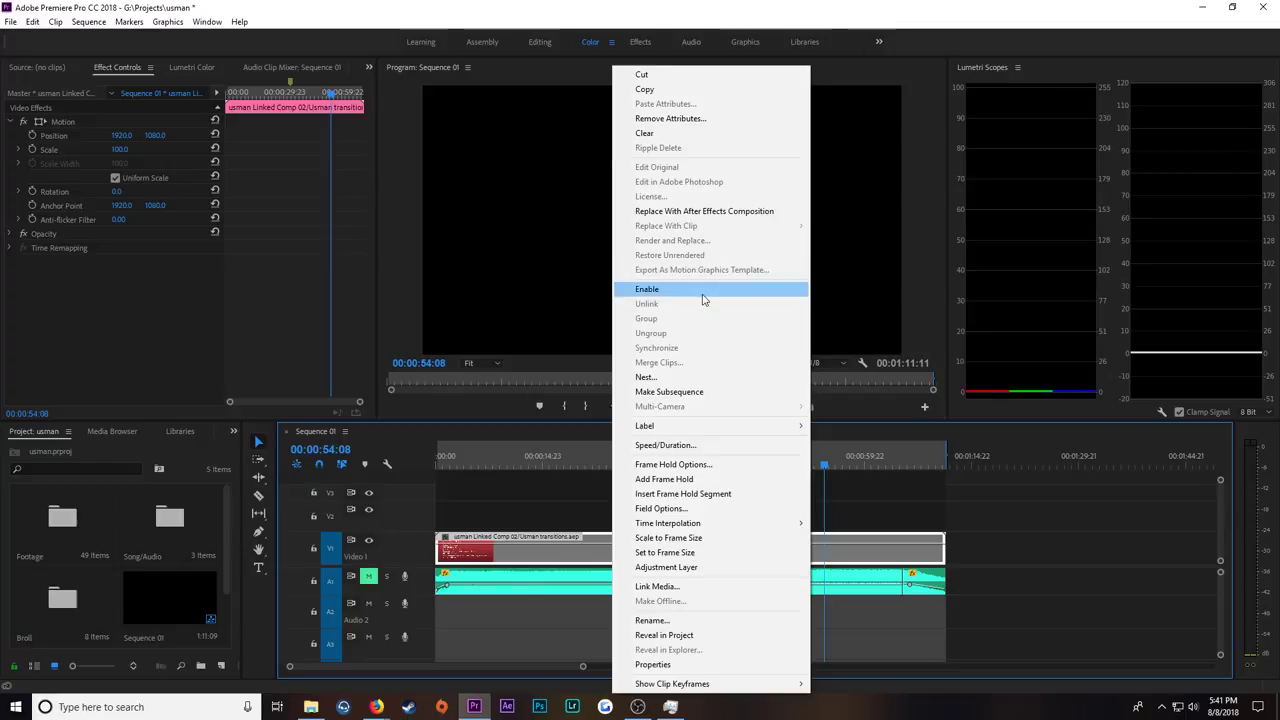
pyautogui.click(647, 289)
# Step: Open the offline file settings of the usman Linked Comp 02 item in the project and accept them without edits
pyautogui.scroll(-2, 171, 580)
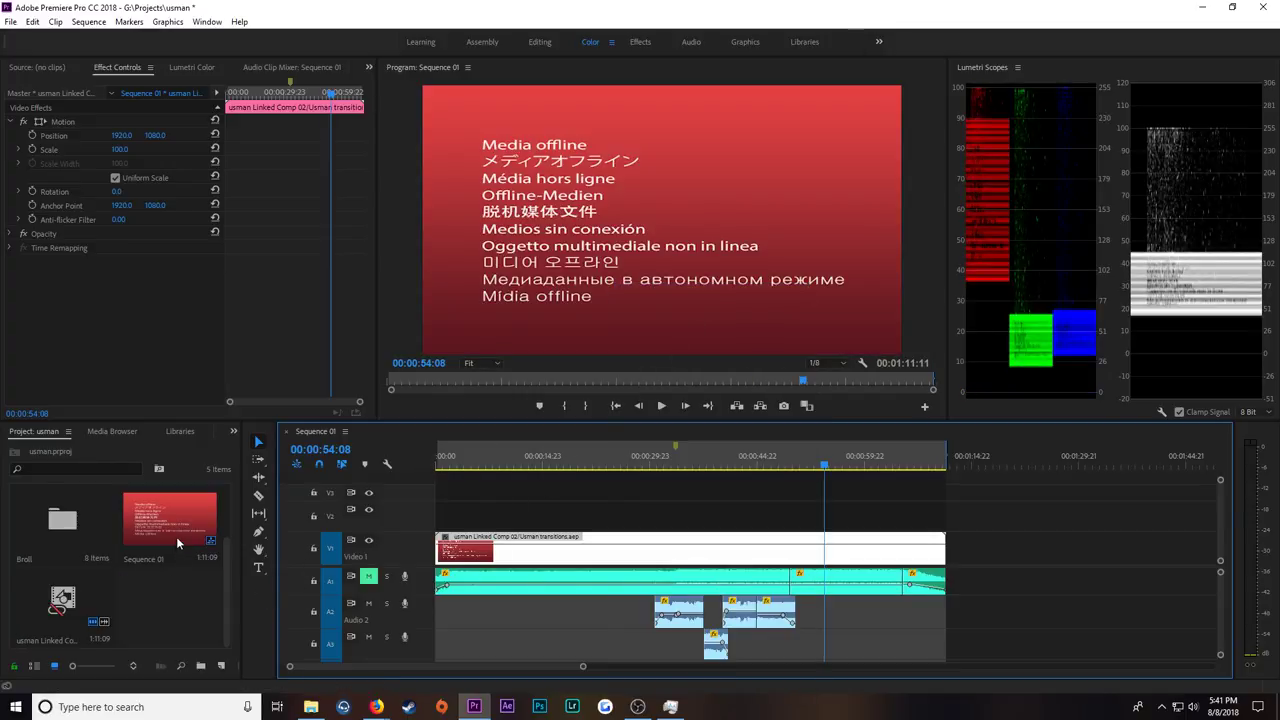
pyautogui.doubleClick(68, 607)
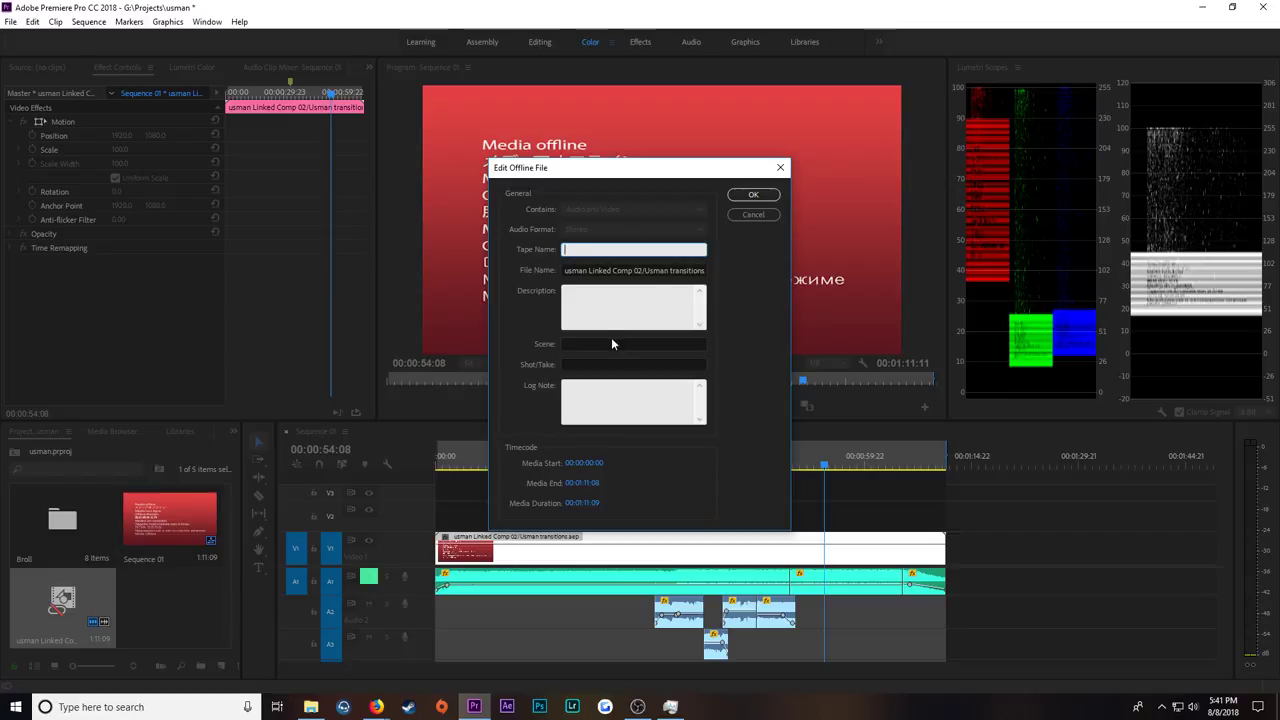
pyautogui.click(758, 195)
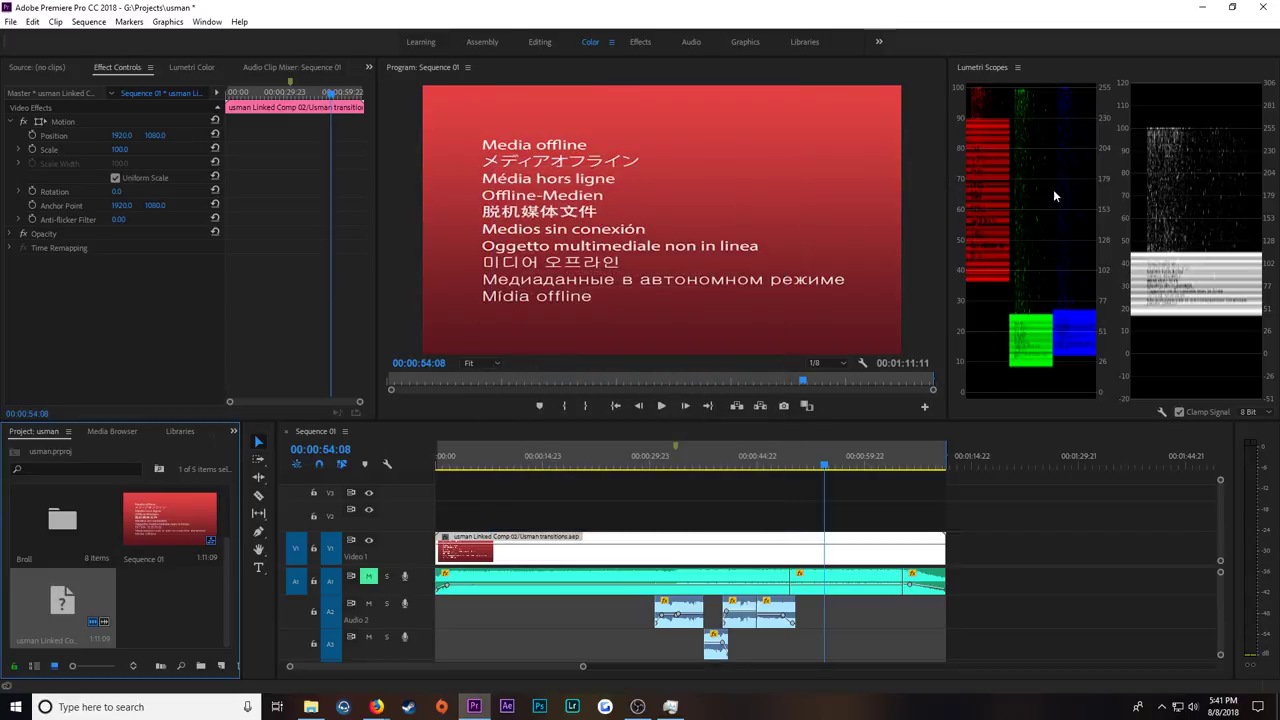
# Step: Close Premiere Pro and save the changes to usman.prproj
pyautogui.click(1273, 6)
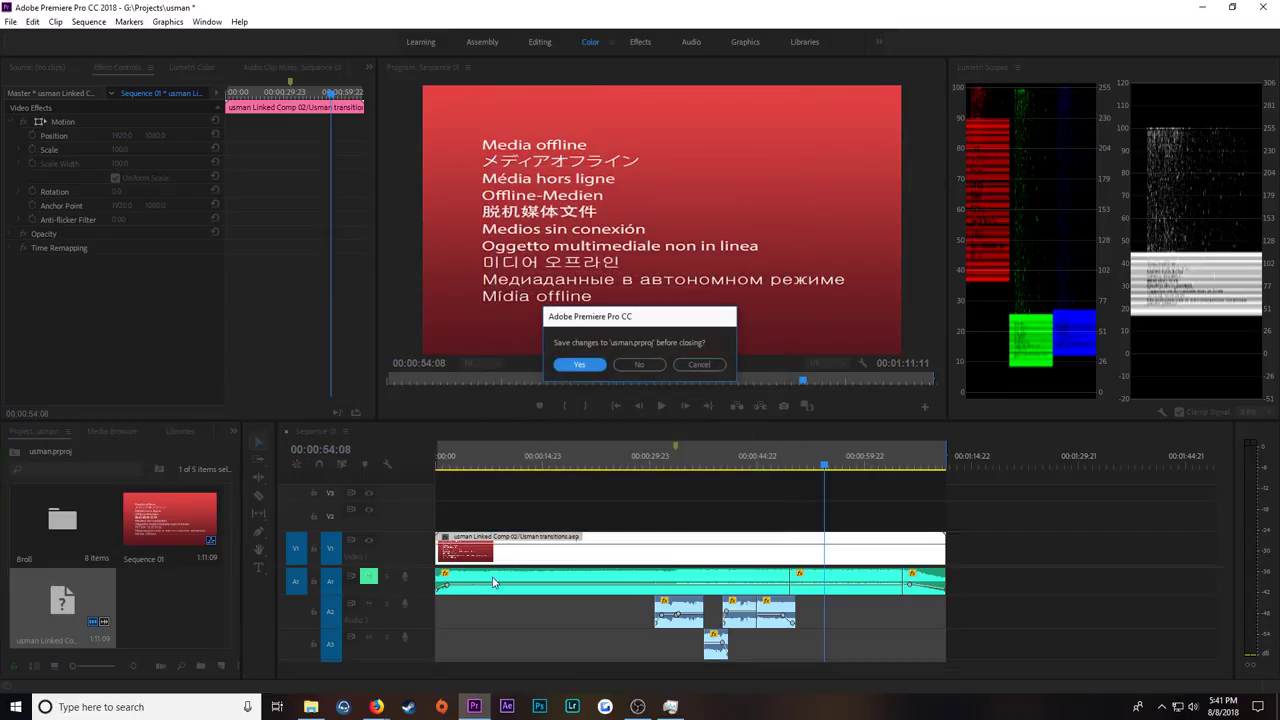
pyautogui.click(583, 364)
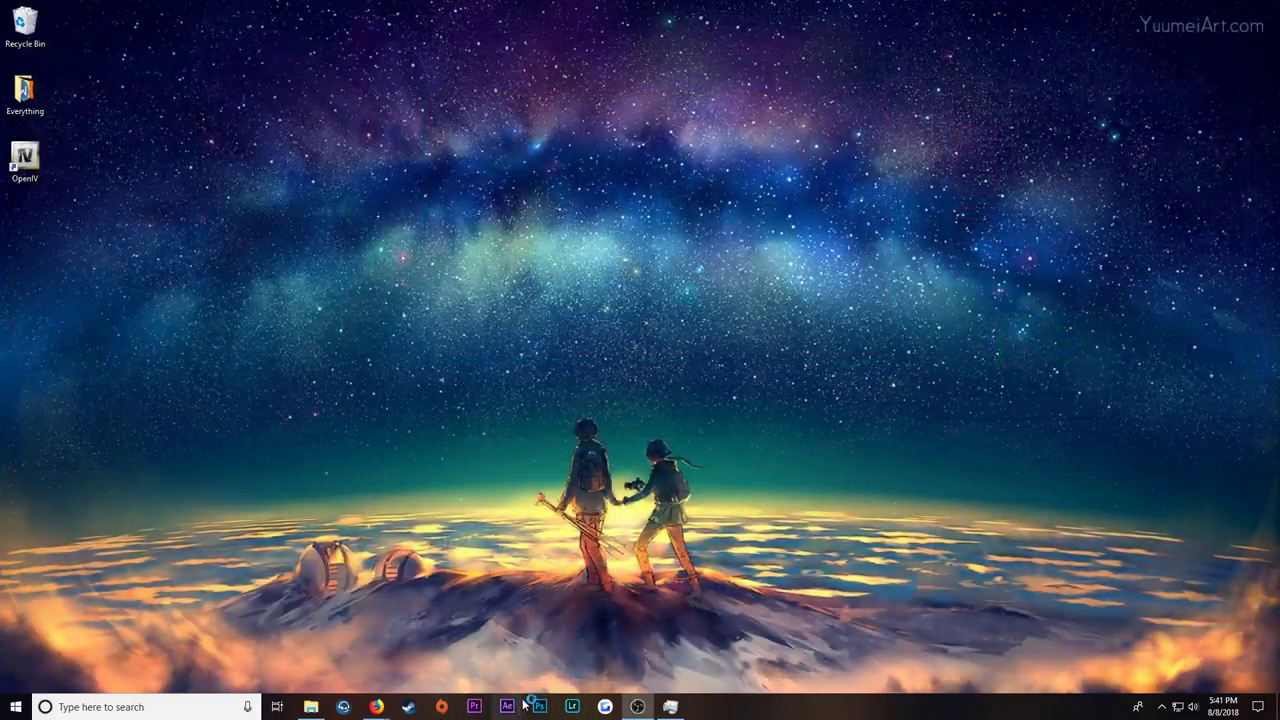
# Step: Start After Effects and open the Usman transitions project from the Handy Seamless Transitions folder
pyautogui.click(520, 705)
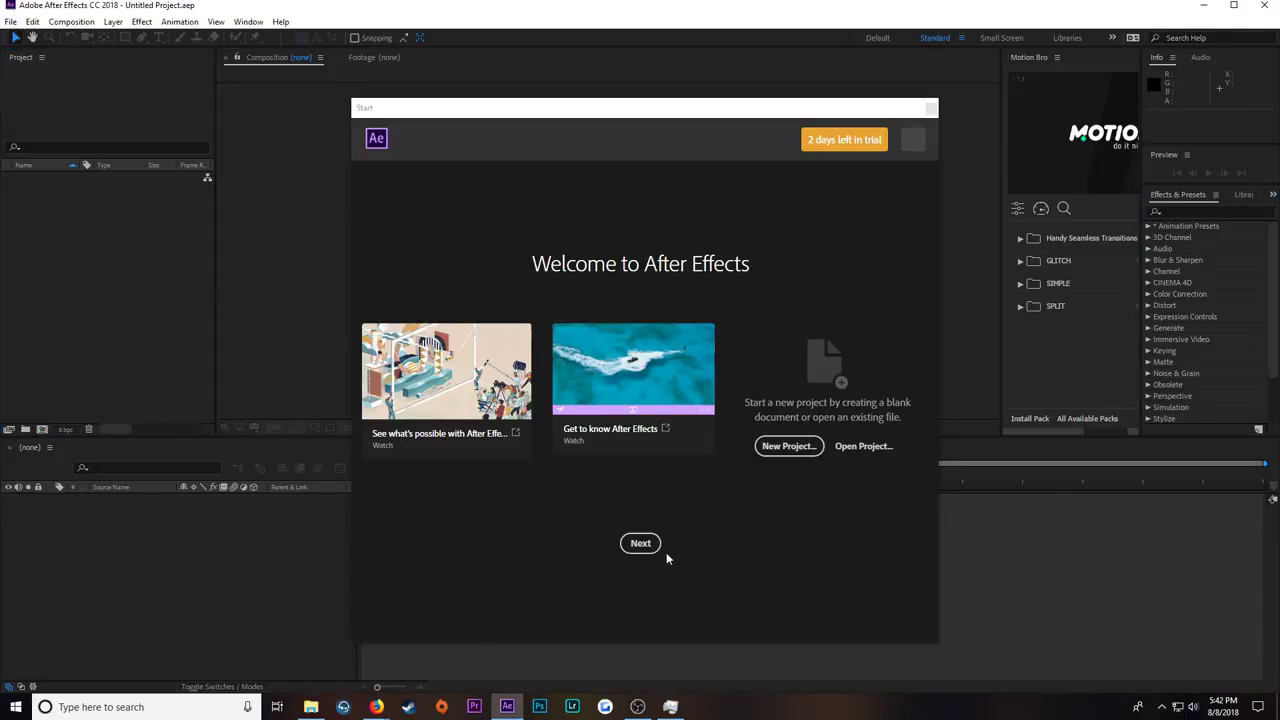
pyautogui.click(855, 447)
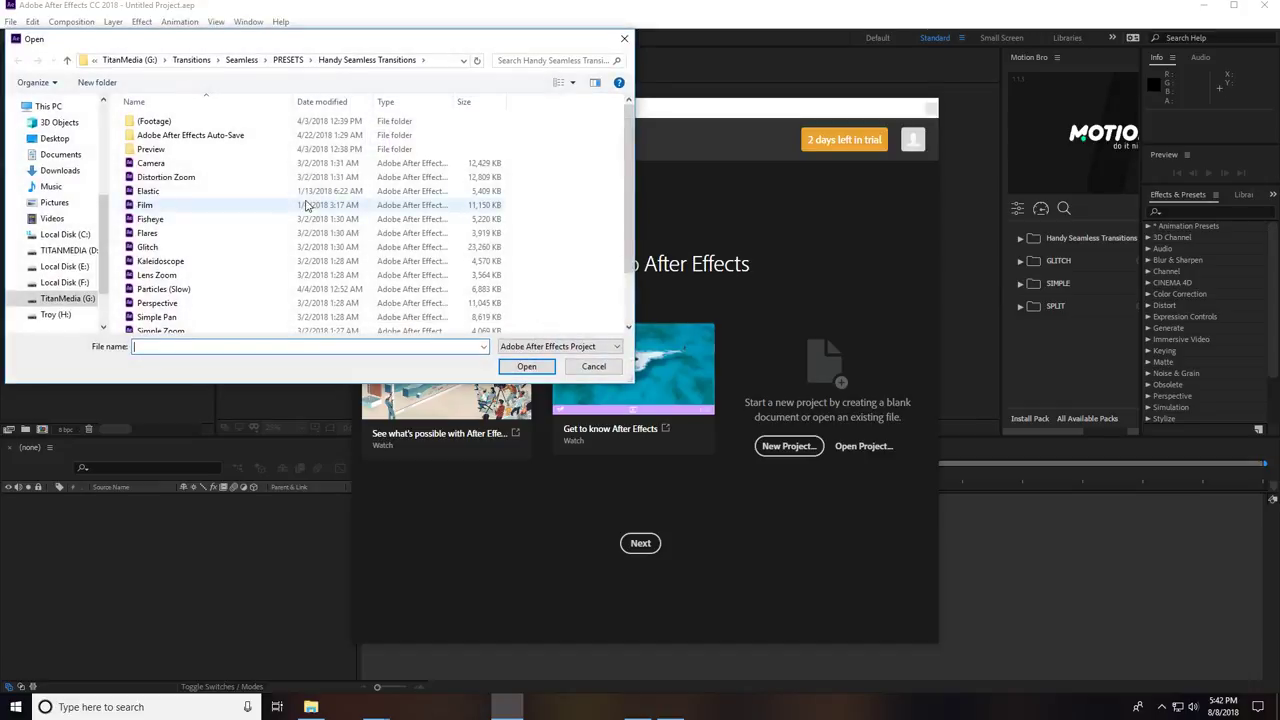
pyautogui.scroll(-3, 240, 211)
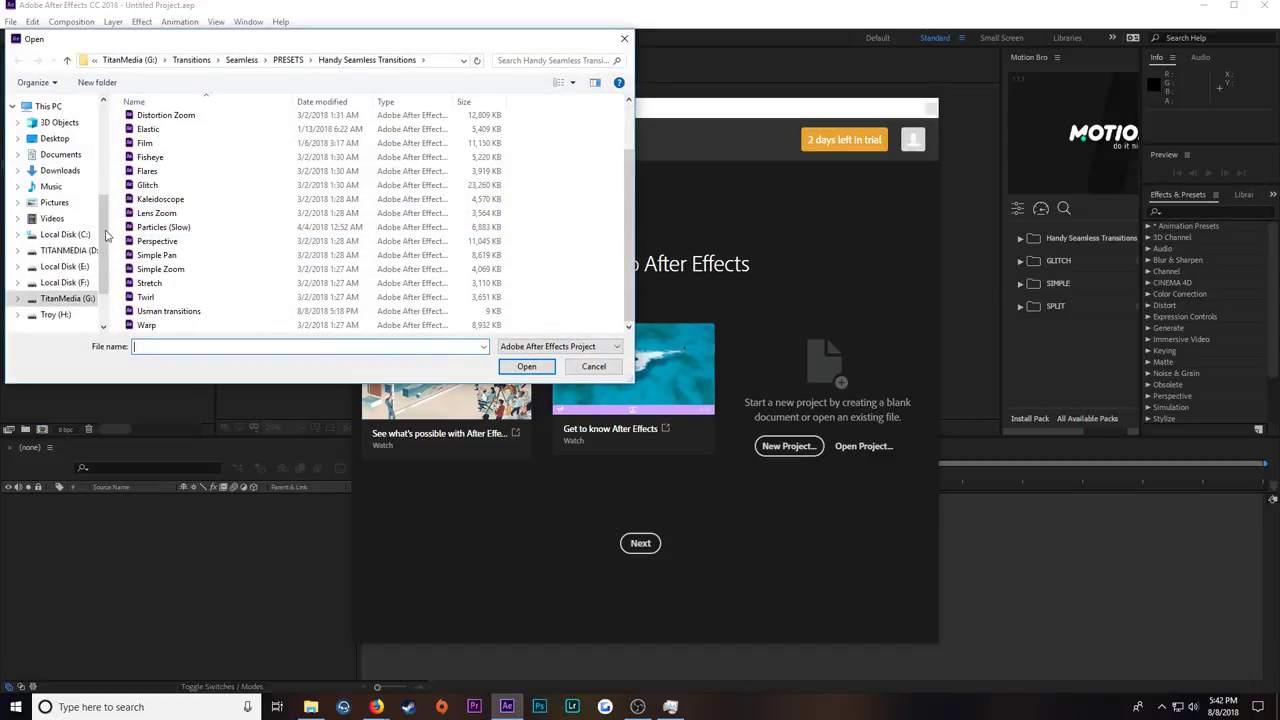
pyautogui.click(812, 510)
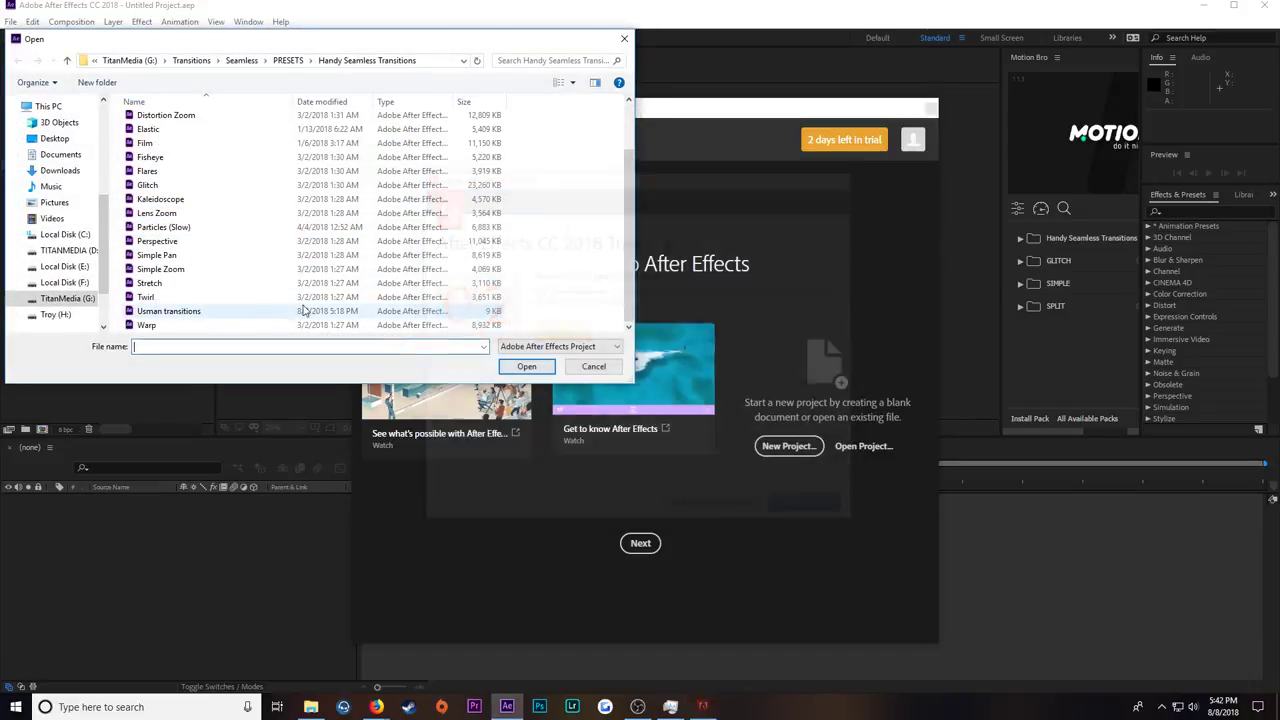
pyautogui.click(250, 311)
pyautogui.click(540, 366)
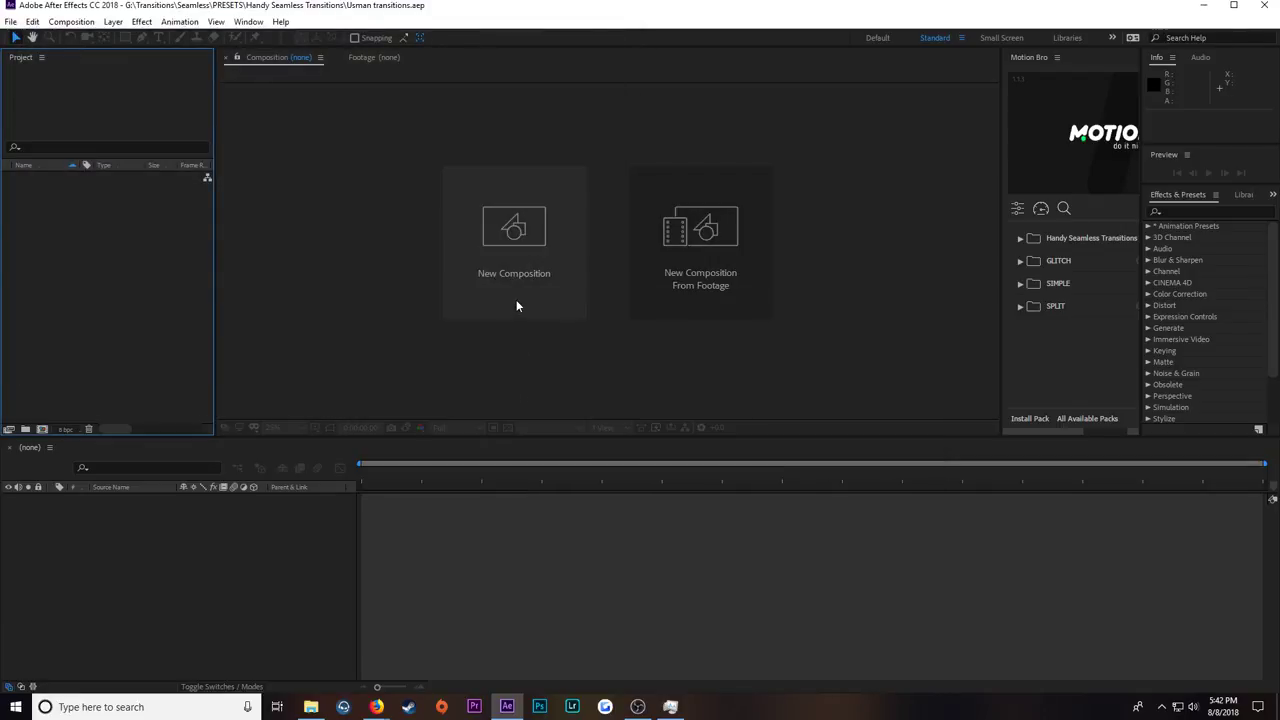
pyautogui.click(11, 21)
pyautogui.click(11, 21)
pyautogui.click(11, 21)
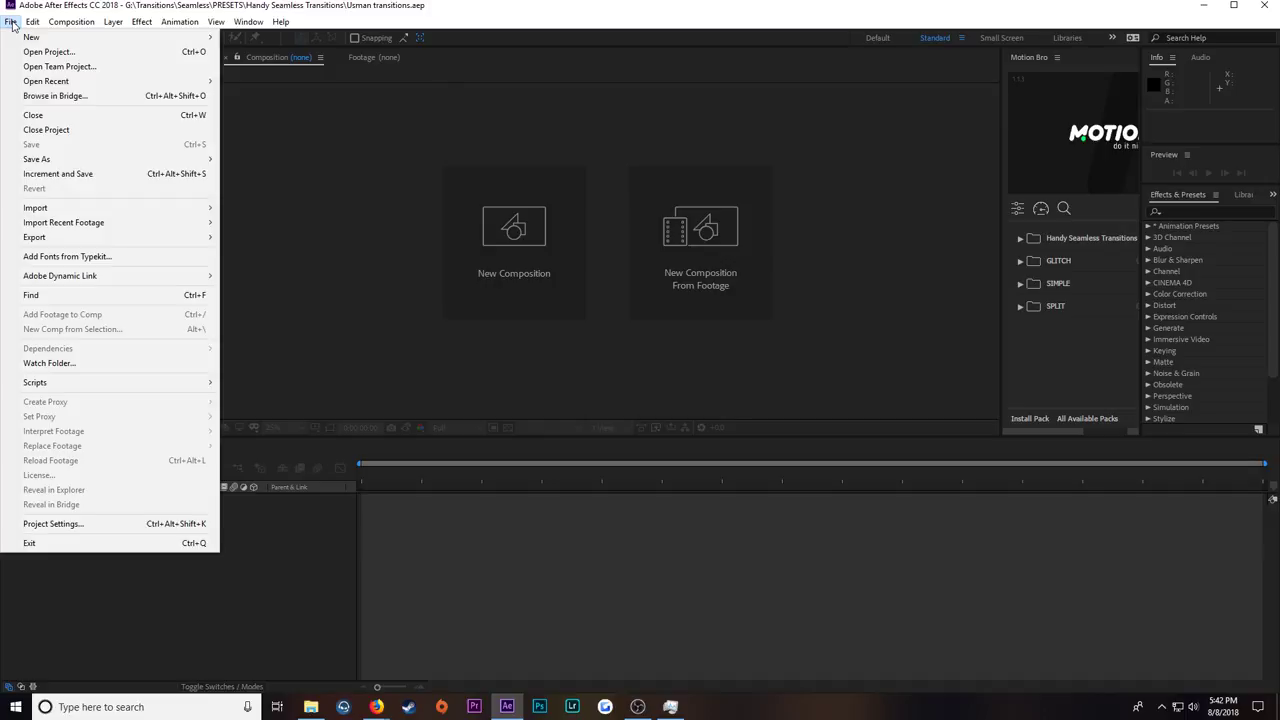
pyautogui.click(12, 22)
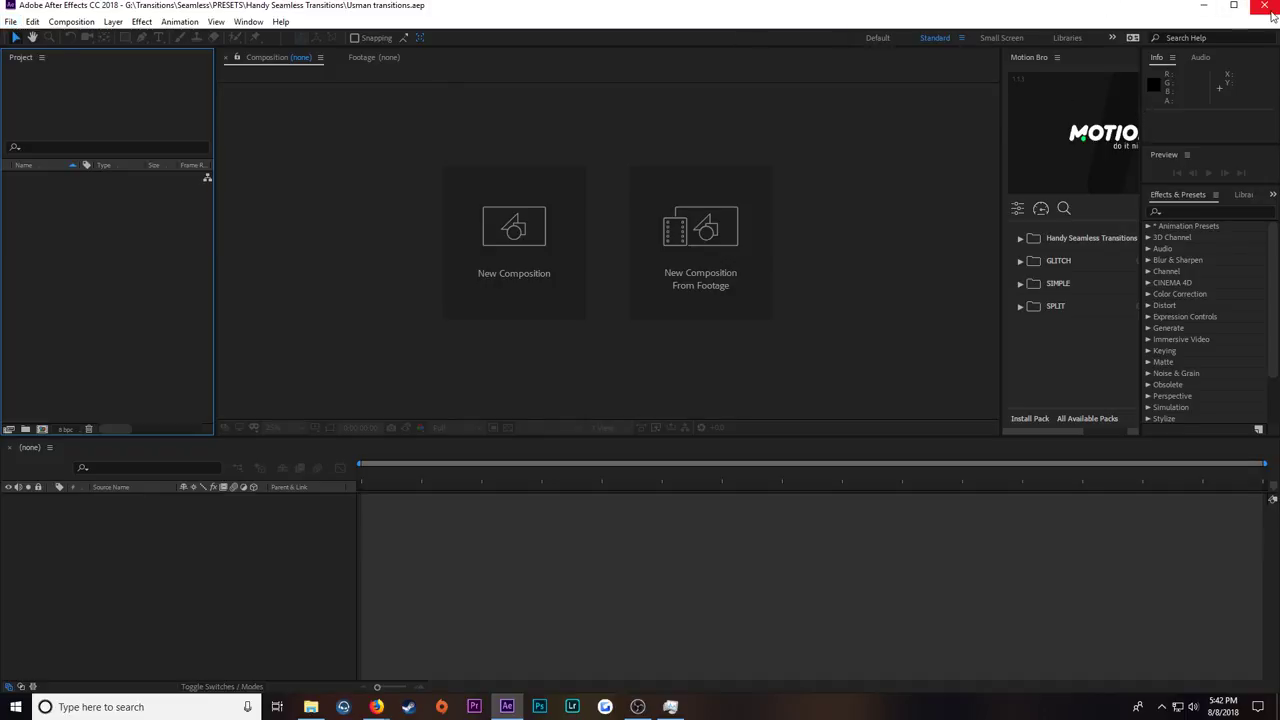
# Step: Minimize After Effects, start Premiere Pro and open the recent usman project
pyautogui.click(1205, 6)
pyautogui.click(476, 707)
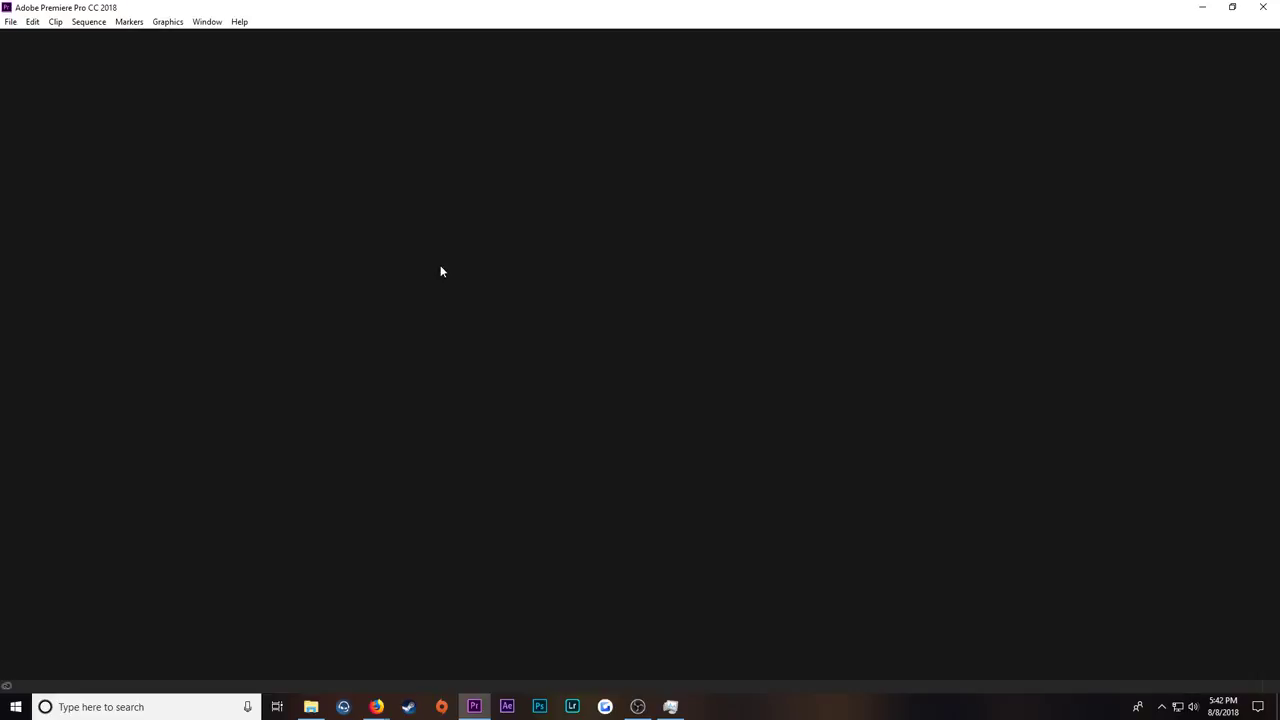
pyautogui.click(488, 272)
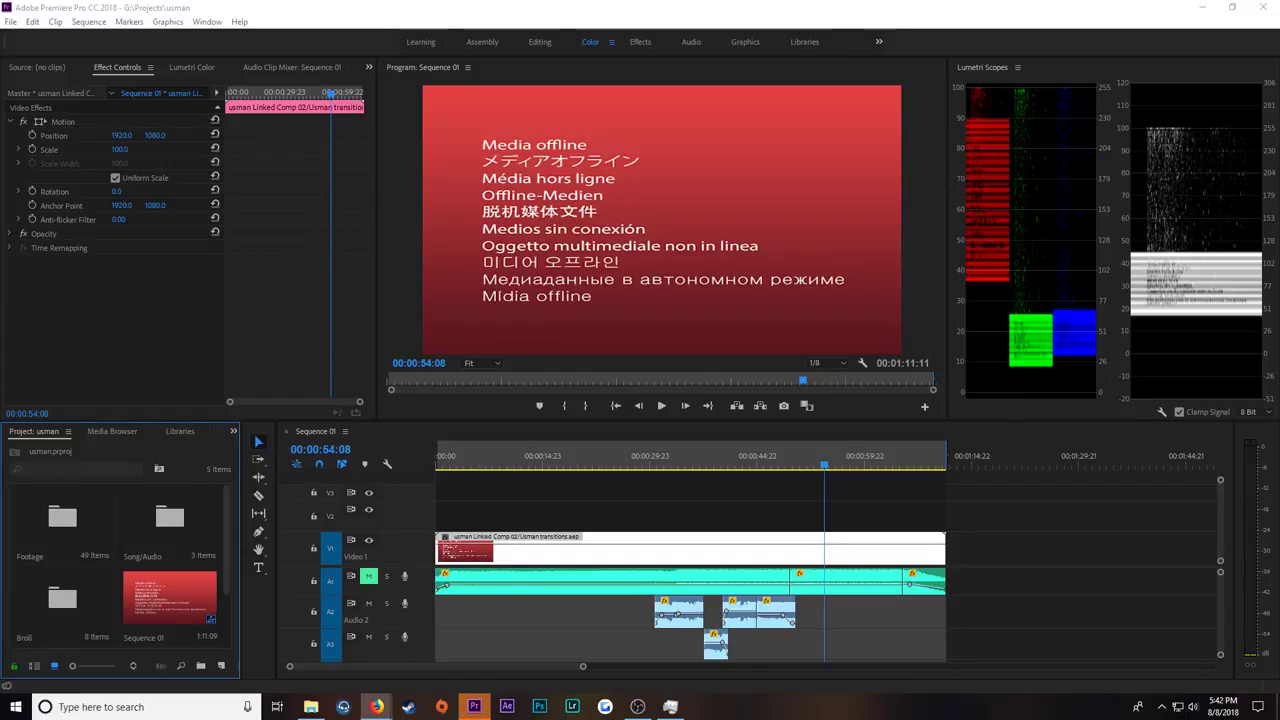
# Step: Examine the commands available for the usman Linked Comp 02 clip on track V1 and for the project file
pyautogui.click(982, 522)
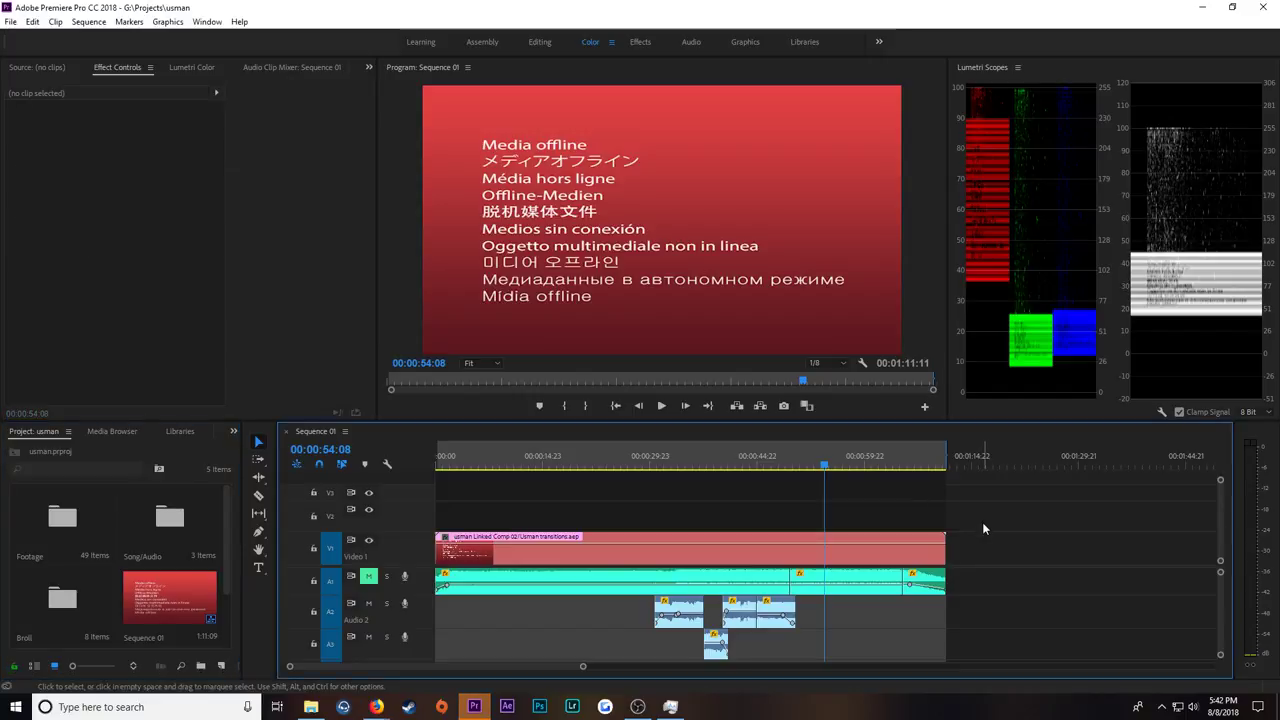
pyautogui.rightClick(848, 545)
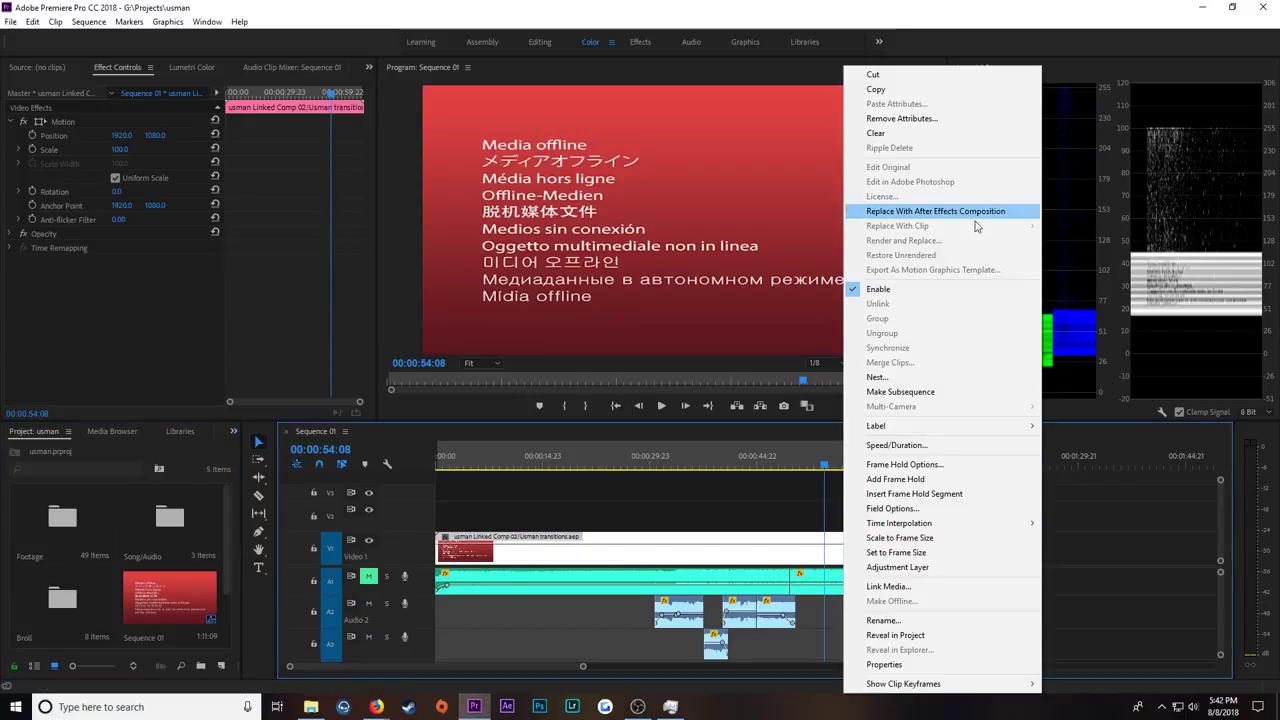
pyautogui.click(376, 707)
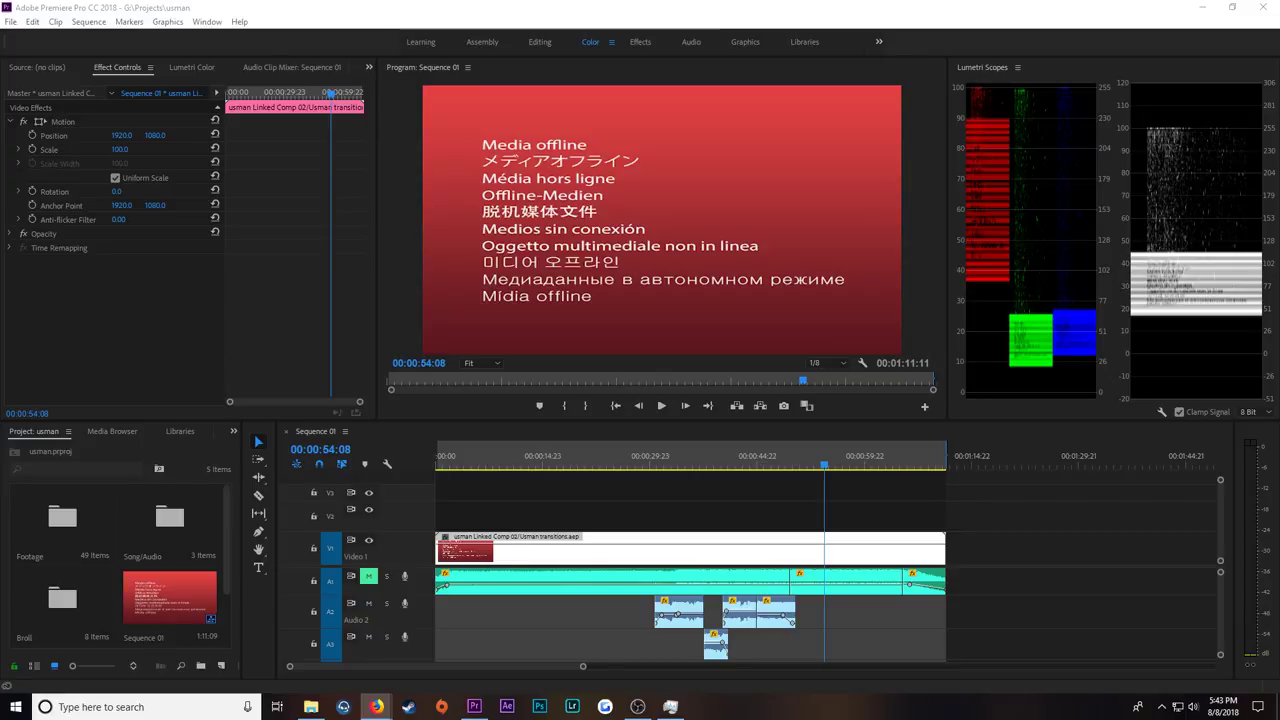
pyautogui.click(10, 21)
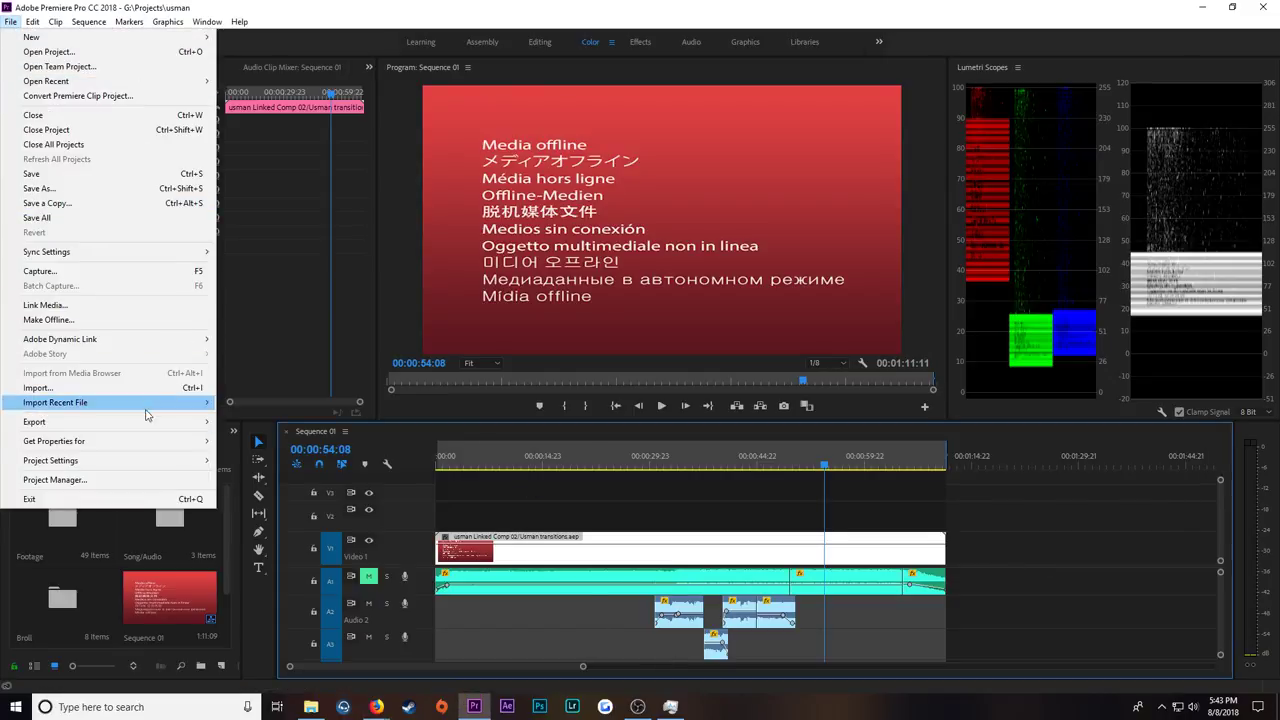
pyautogui.moveTo(148, 462)
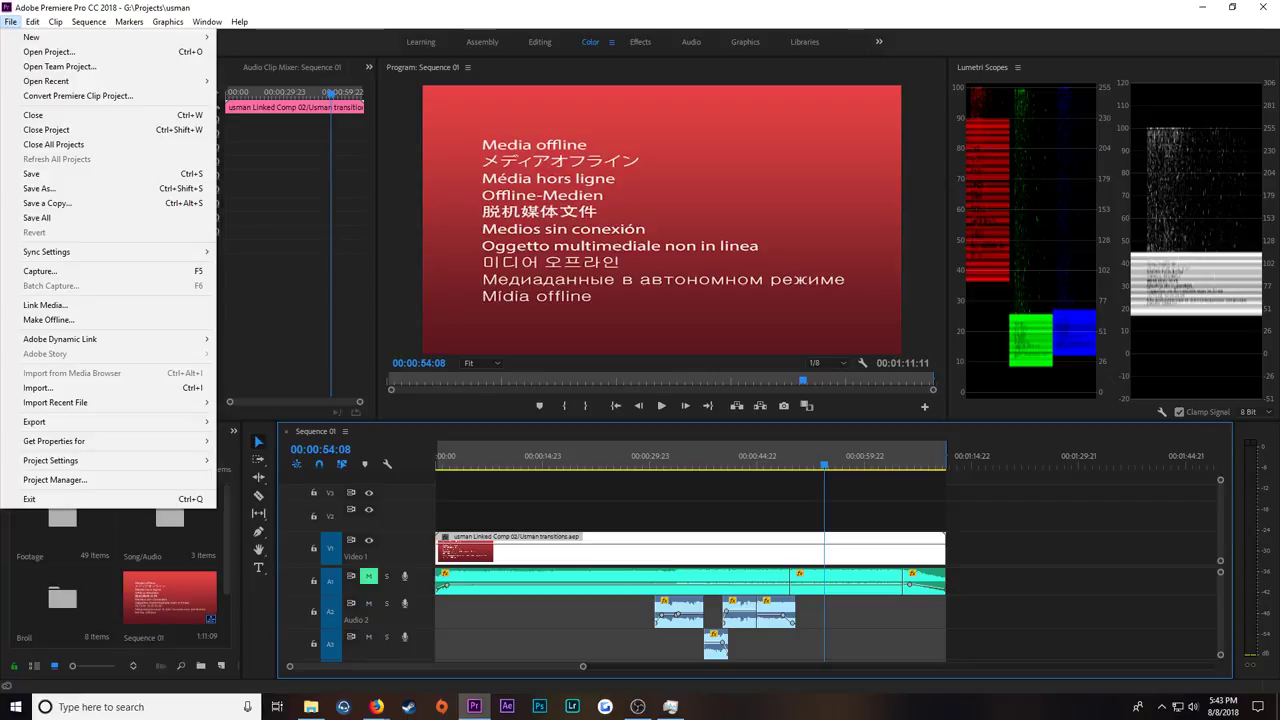
pyautogui.press('Escape')
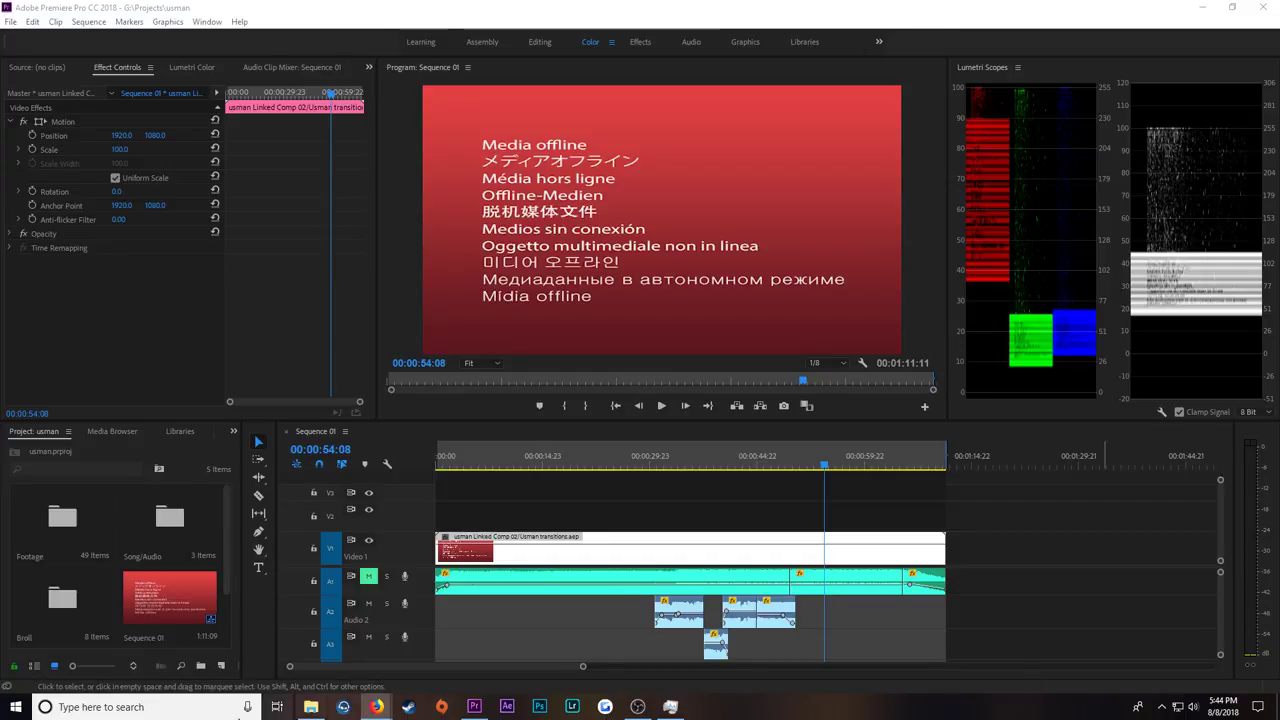
# Step: Search Windows for the %temp folder of temporary files
pyautogui.click(96, 706)
pyautogui.write('%')
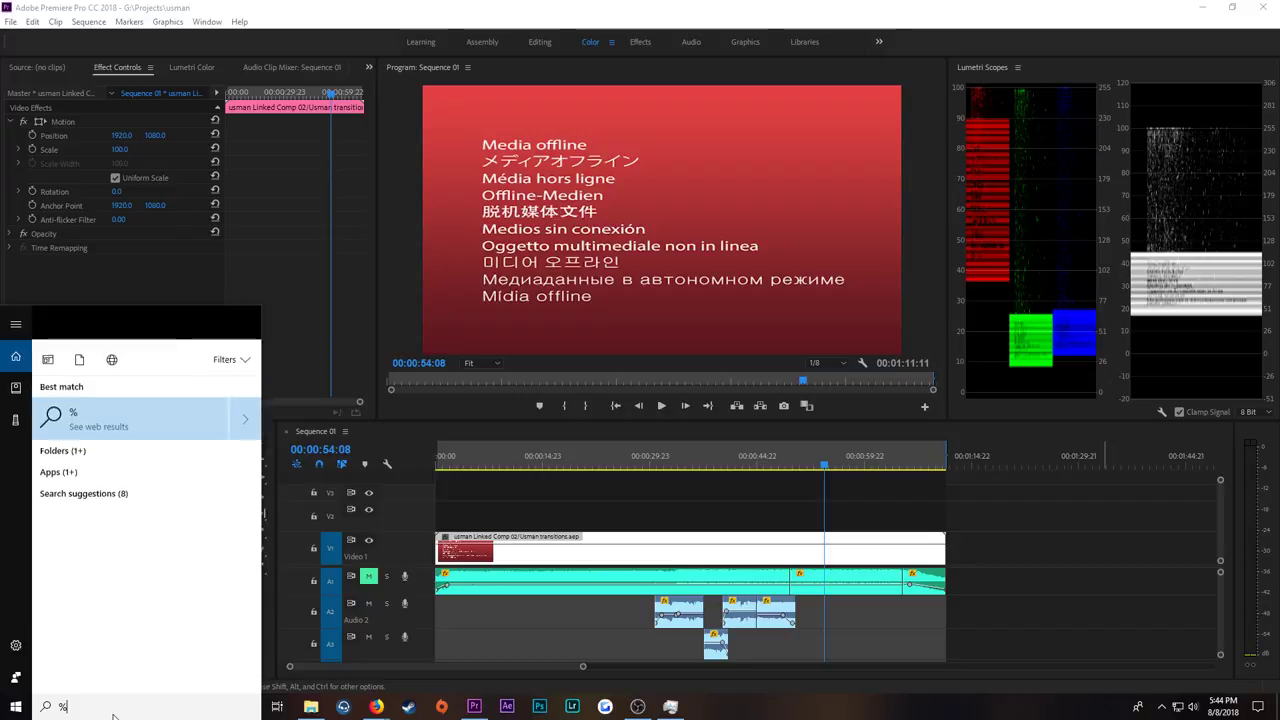
pyautogui.write('temp')
pyautogui.press('Return')
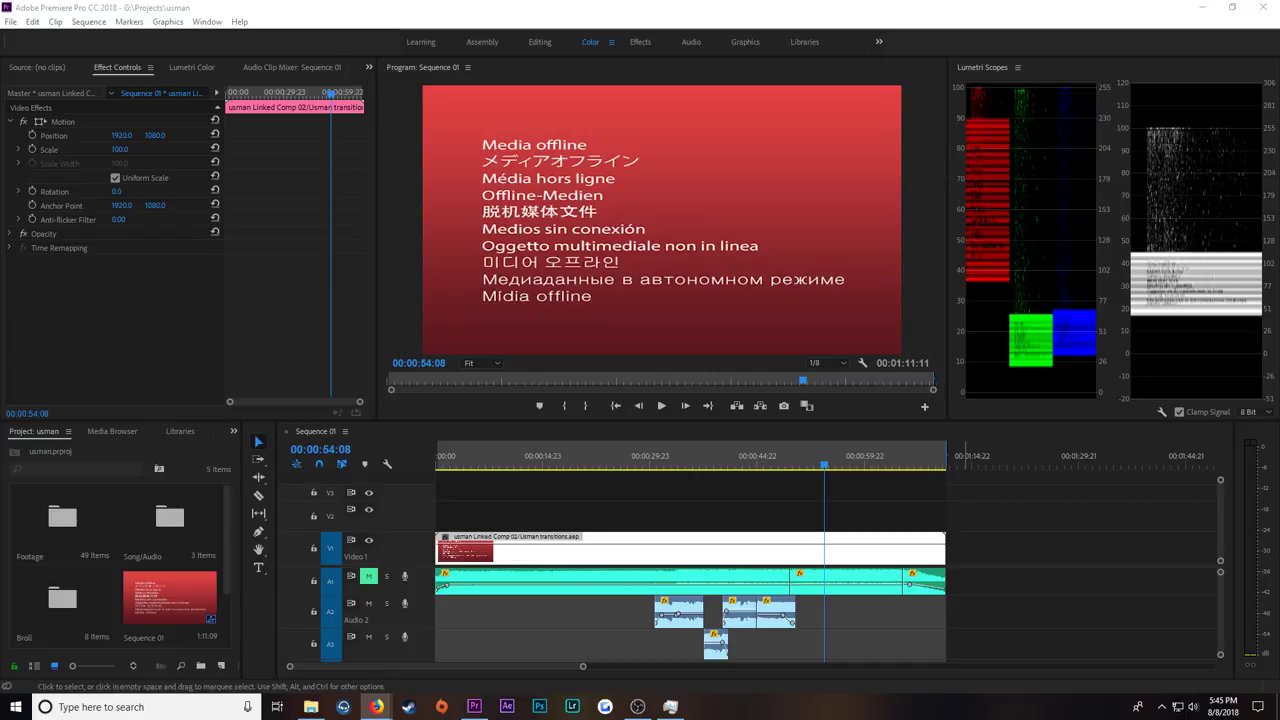
# Step: Check the scratch disk locations in the usman project's settings and leave them without changes
pyautogui.click(10, 21)
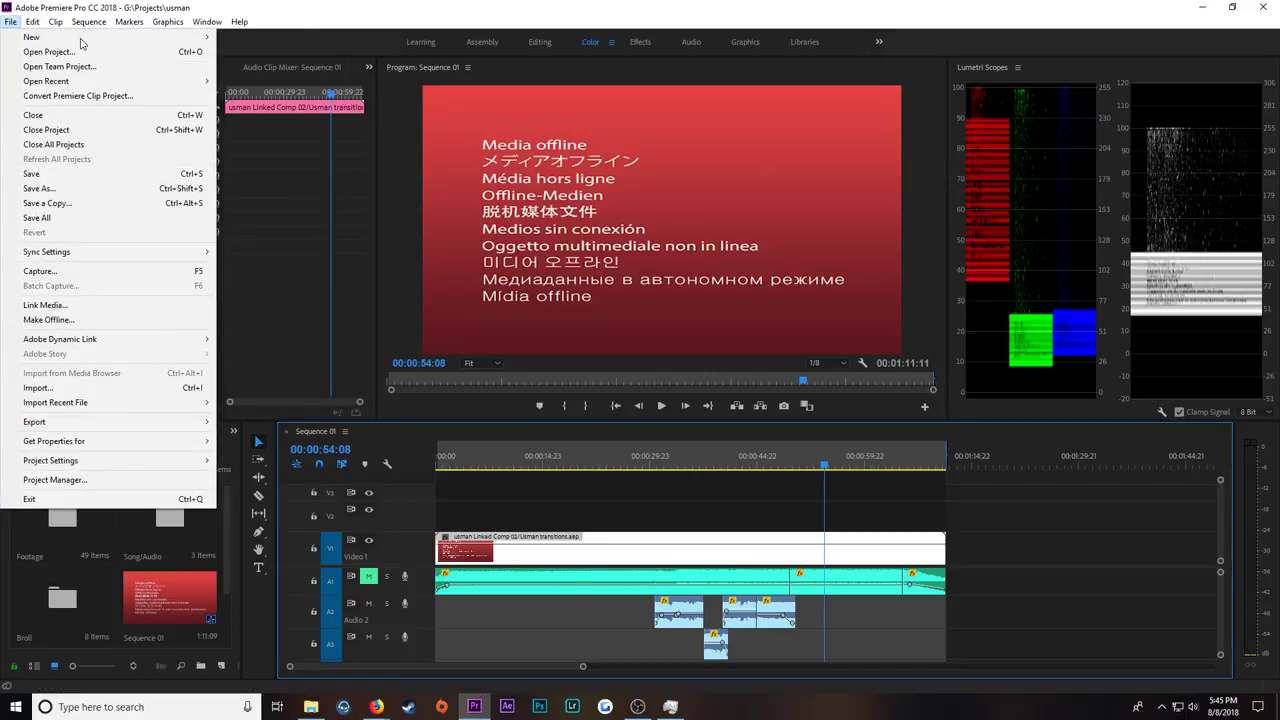
pyautogui.moveTo(24, 27)
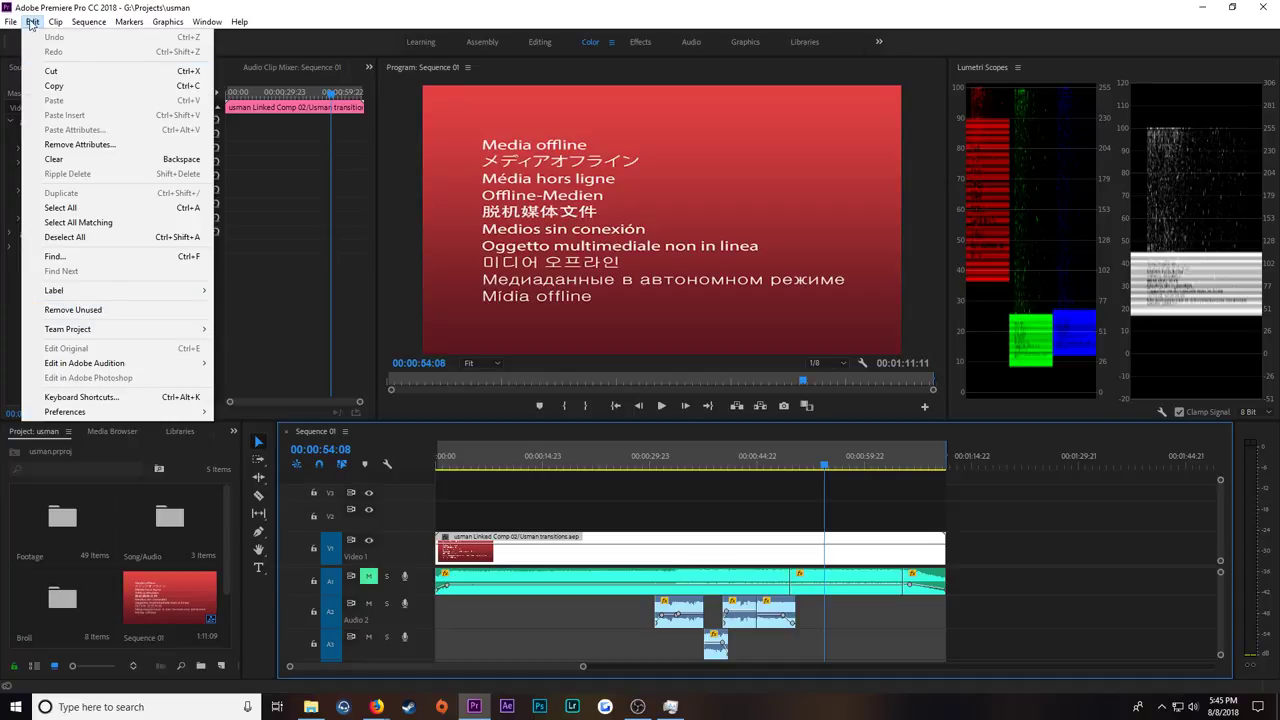
pyautogui.moveTo(43, 470)
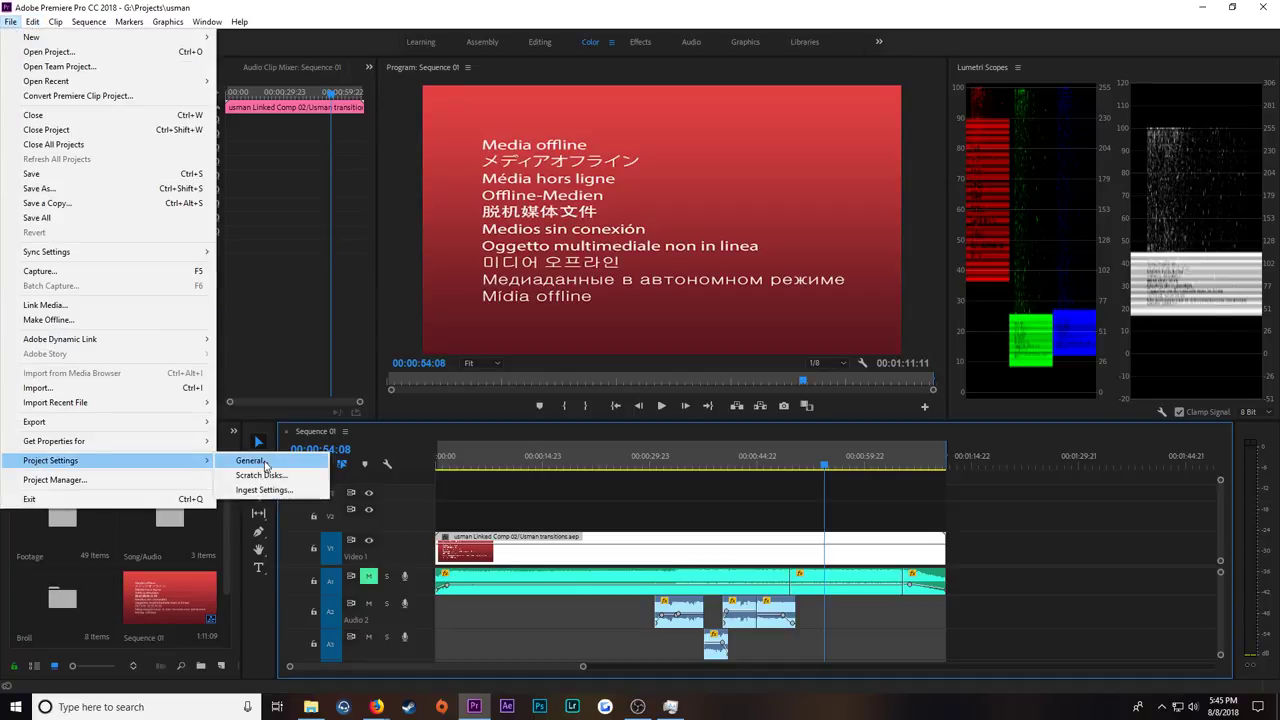
pyautogui.click(255, 478)
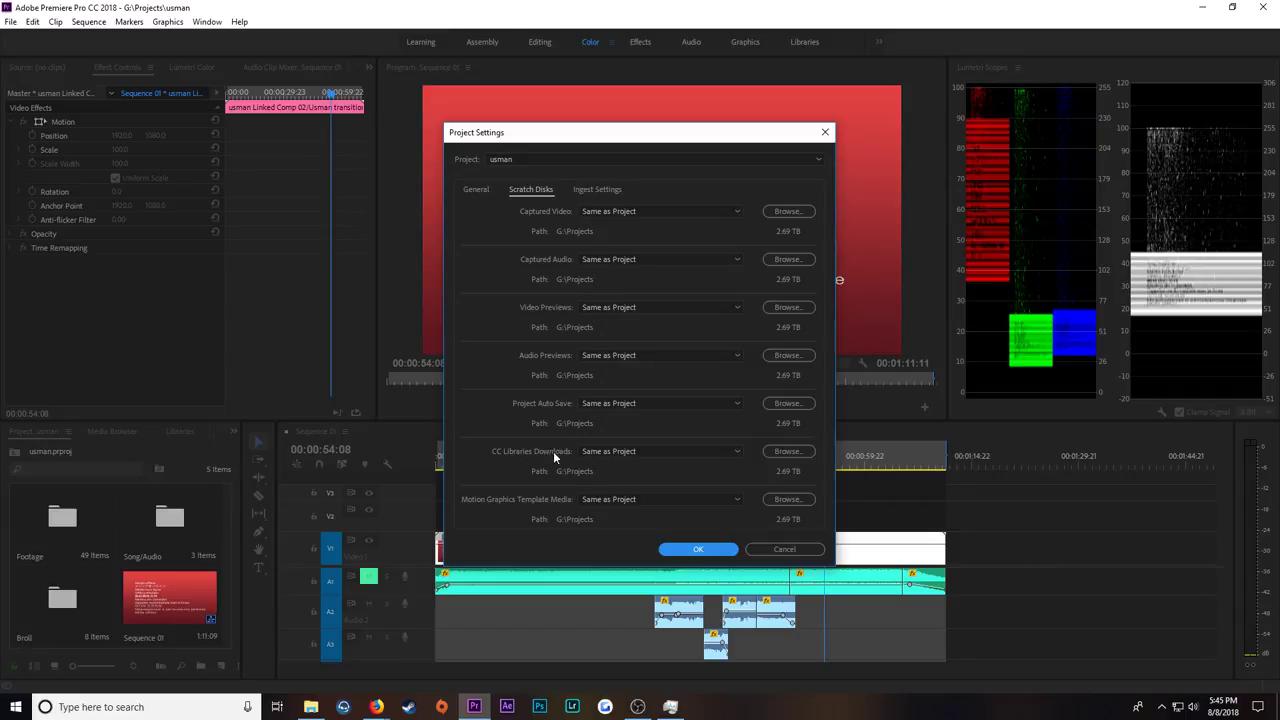
pyautogui.click(788, 549)
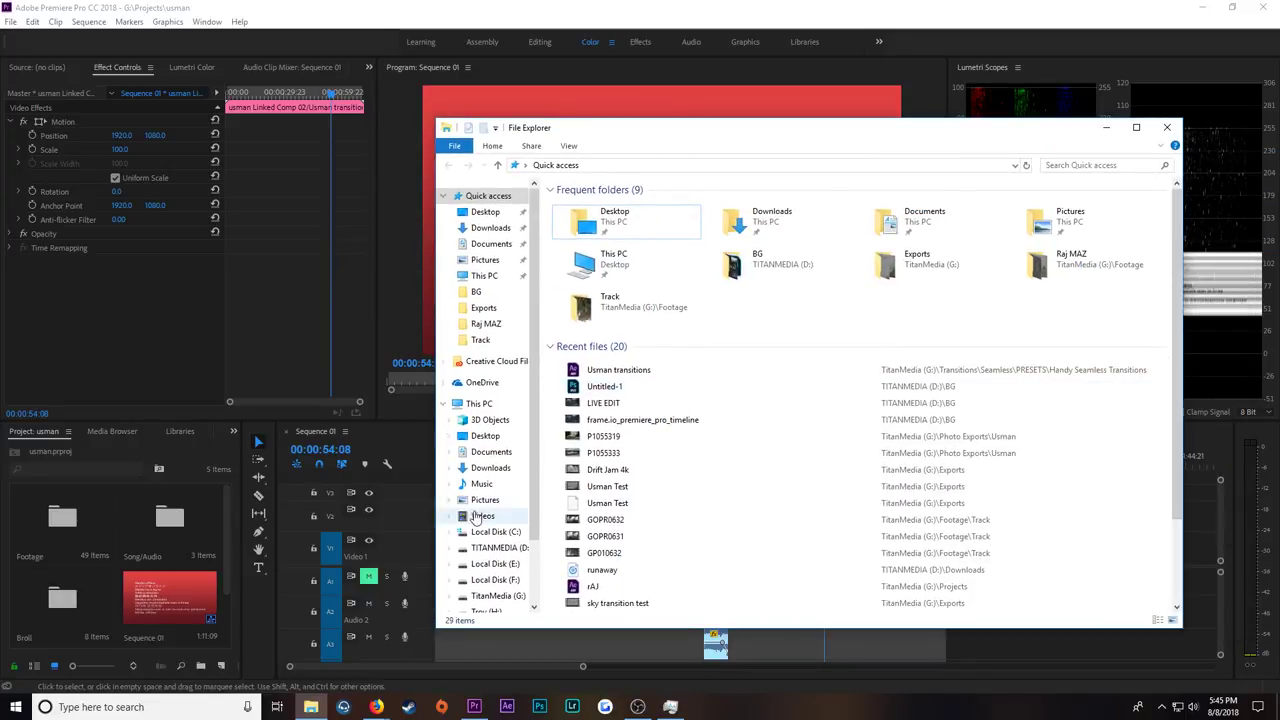
# Step: Open the auto-saved usman-5 project from the Projects folder on TitanMedia (G:) and show the whole timeline of its Sequence 01
pyautogui.click(498, 595)
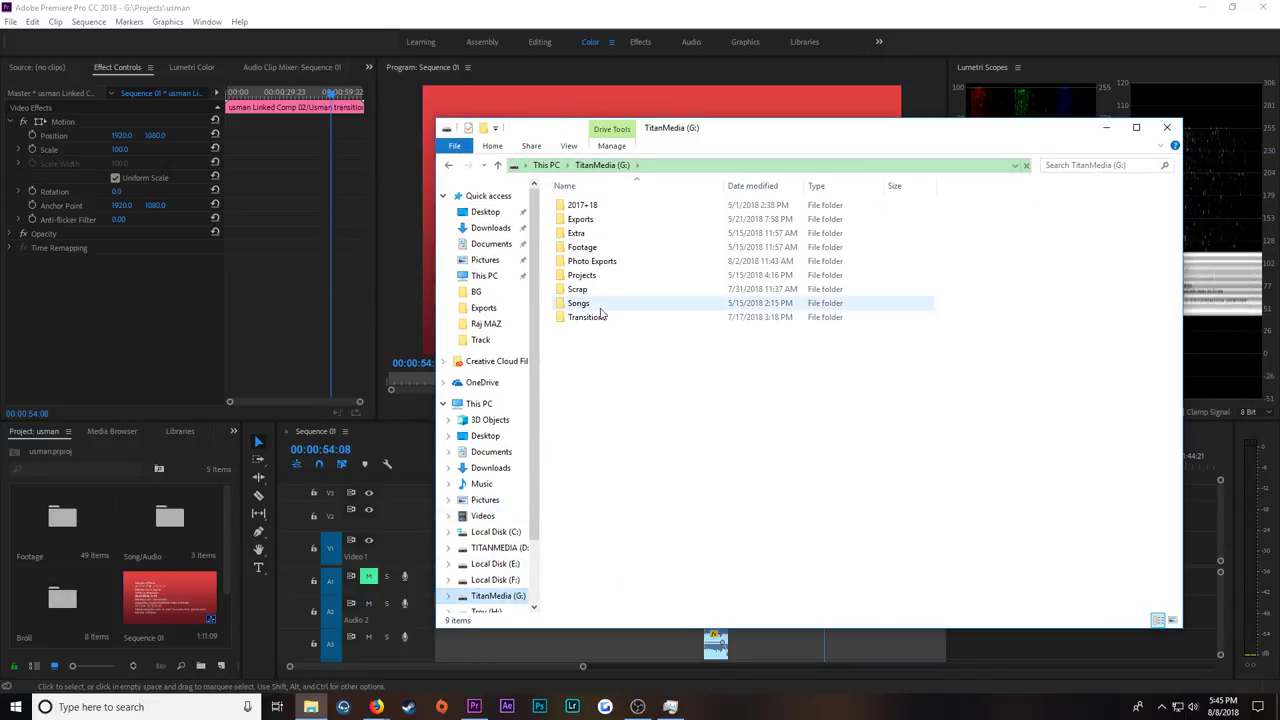
pyautogui.click(596, 279)
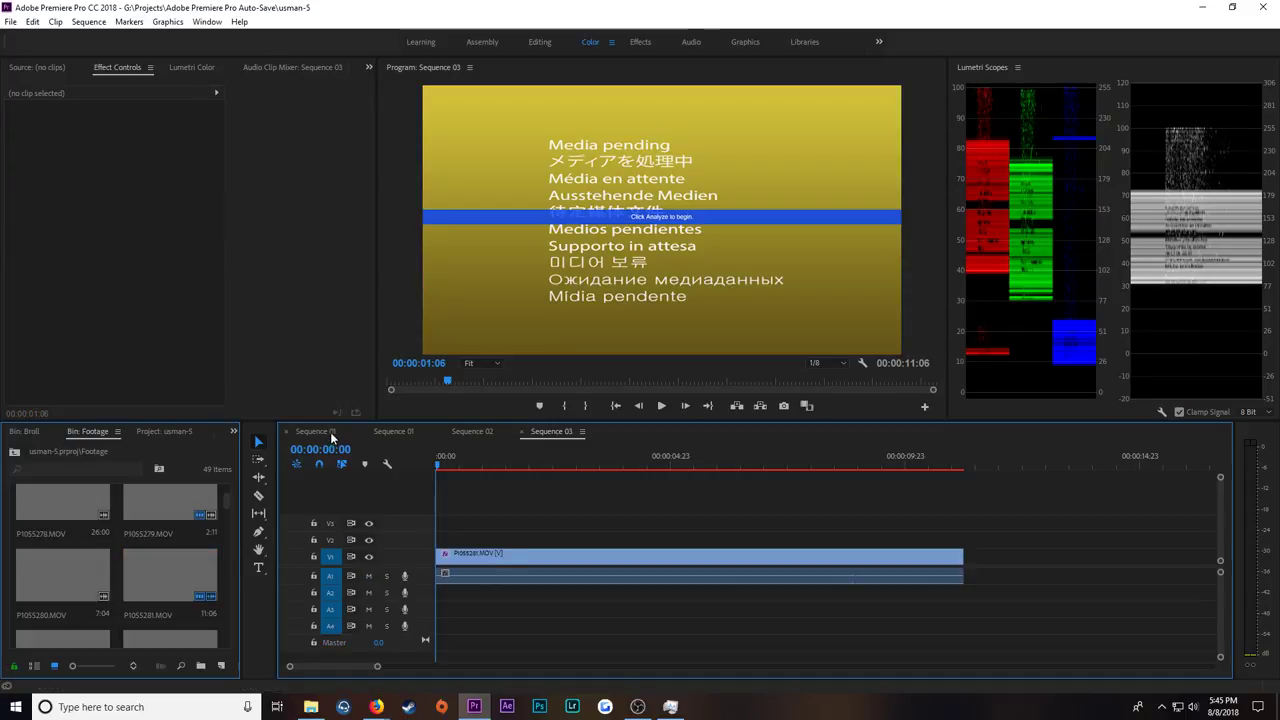
pyautogui.click(398, 433)
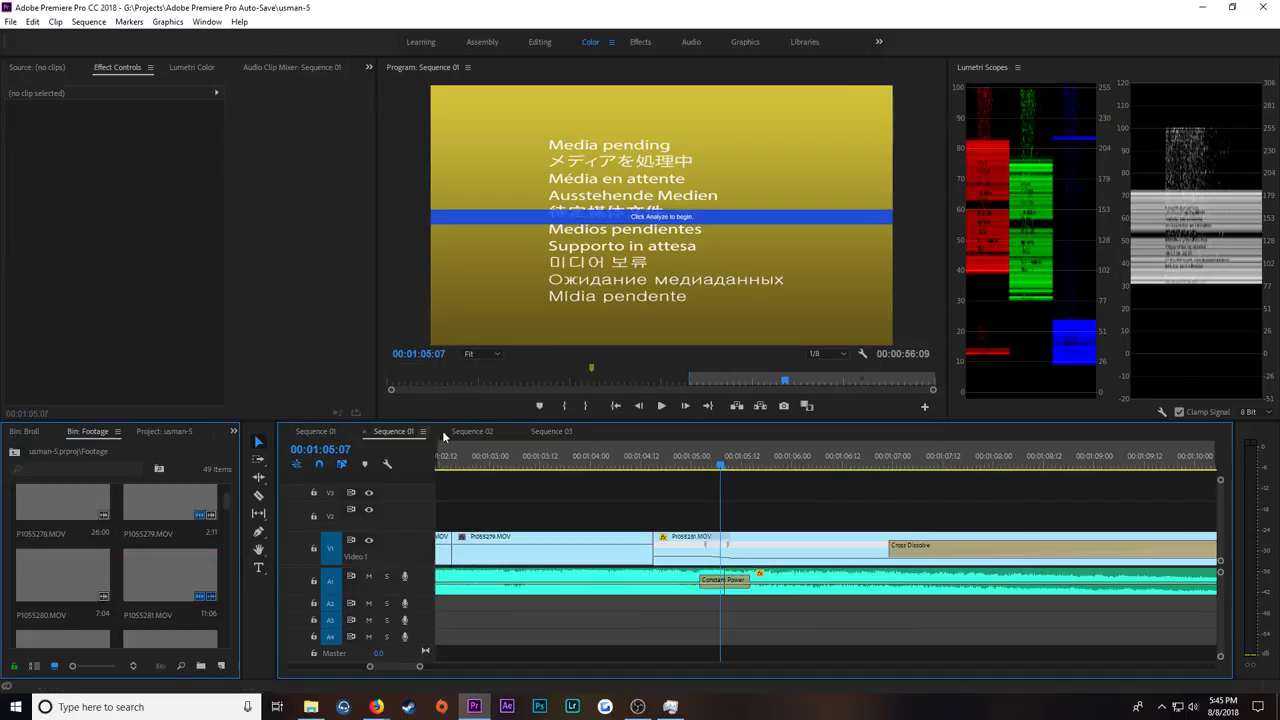
pyautogui.click(472, 431)
pyautogui.click(393, 431)
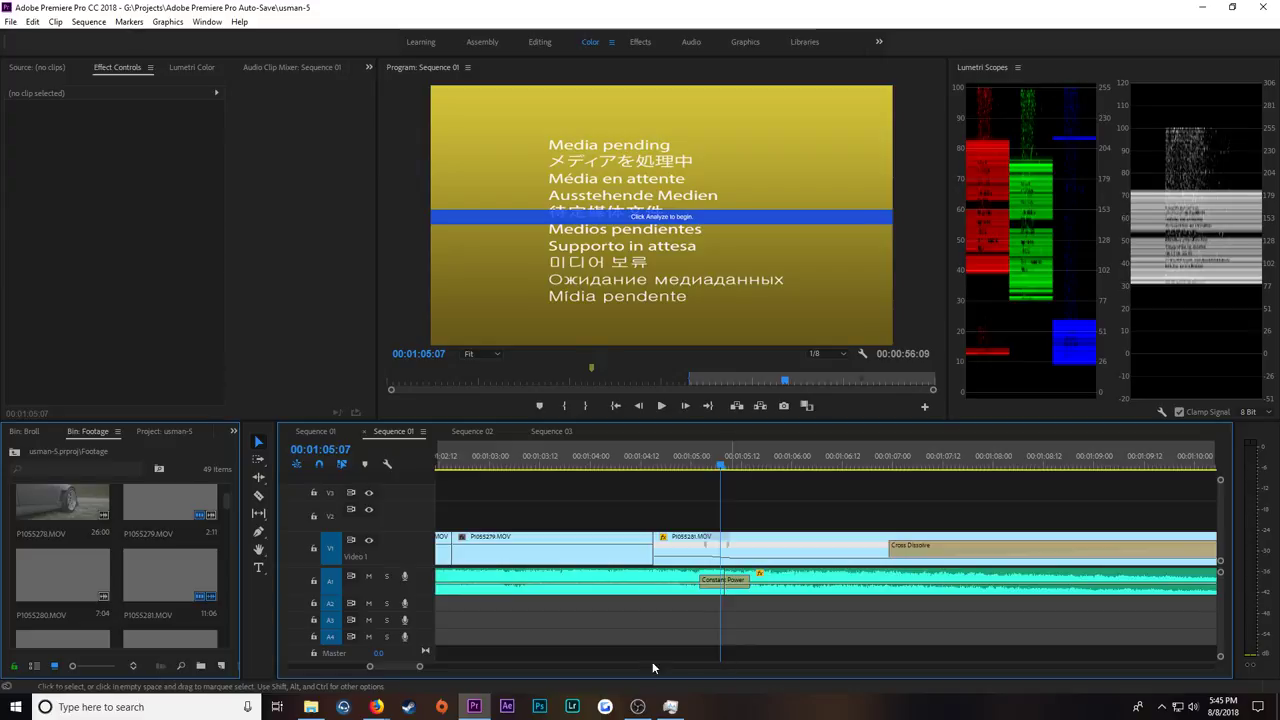
pyautogui.moveTo(420, 667); pyautogui.dragTo(845, 667)
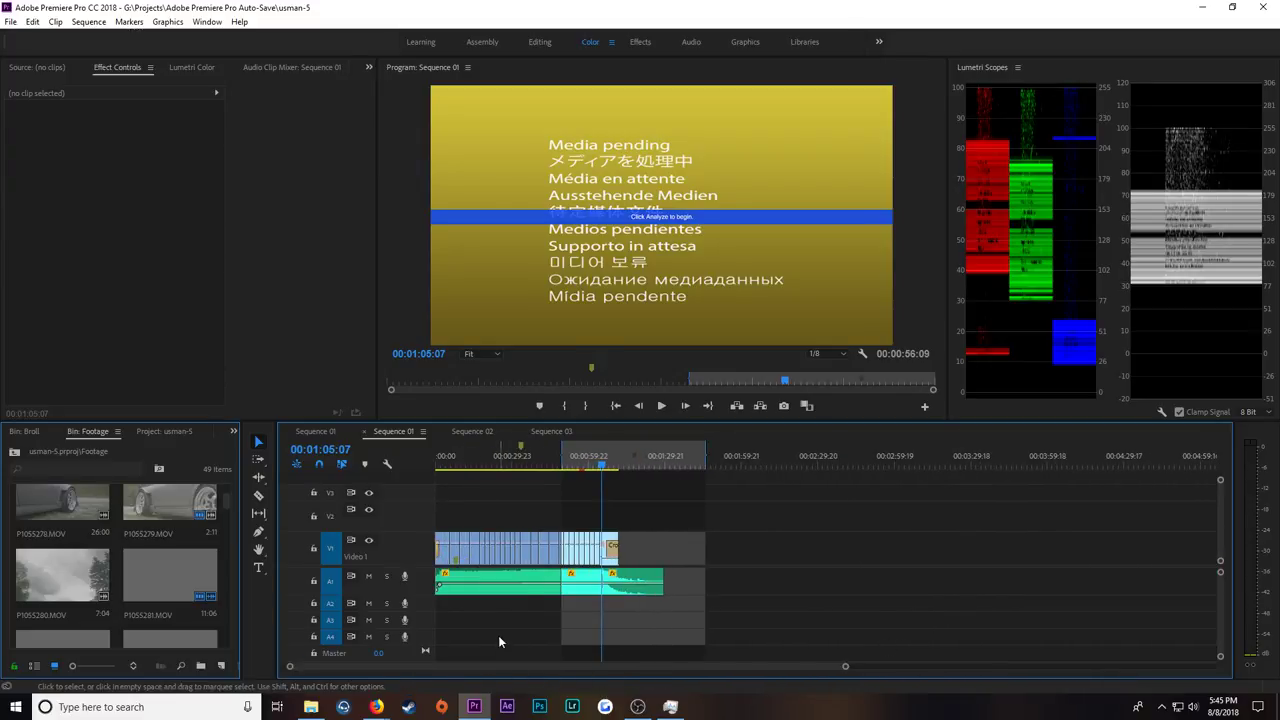
# Step: Inspect usman-5's Sequence 01 from its start to 00:00:04:01 and show the Lumetri Color settings of the clip P1055341.MP4
pyautogui.press('Home')
pyautogui.moveTo(845, 667); pyautogui.dragTo(672, 668)
pyautogui.click(481, 458)
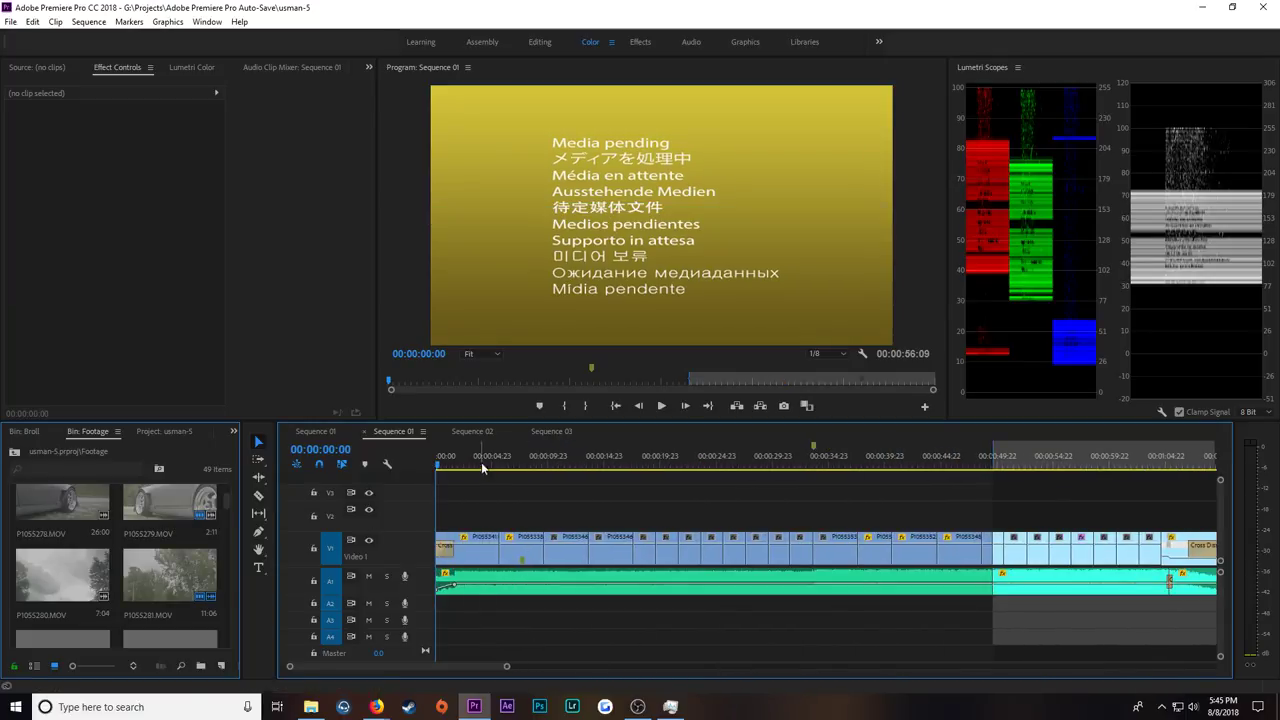
pyautogui.click(480, 550)
pyautogui.click(191, 67)
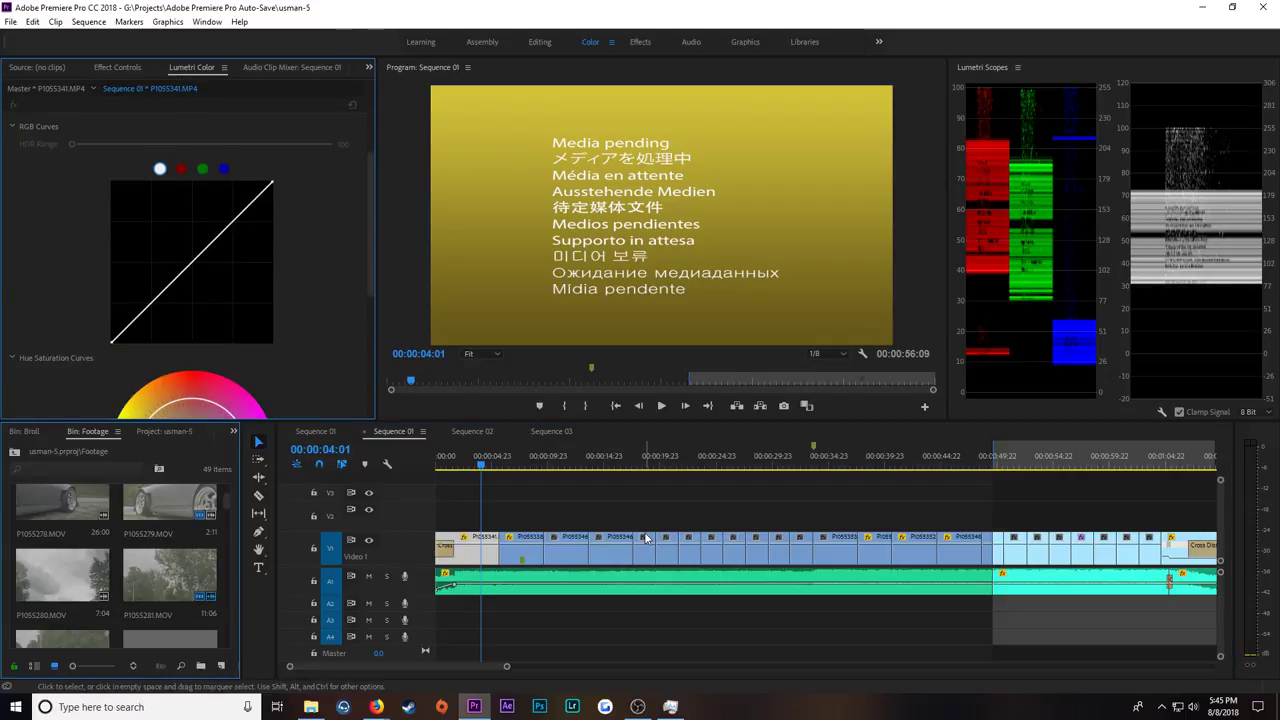
pyautogui.click(376, 707)
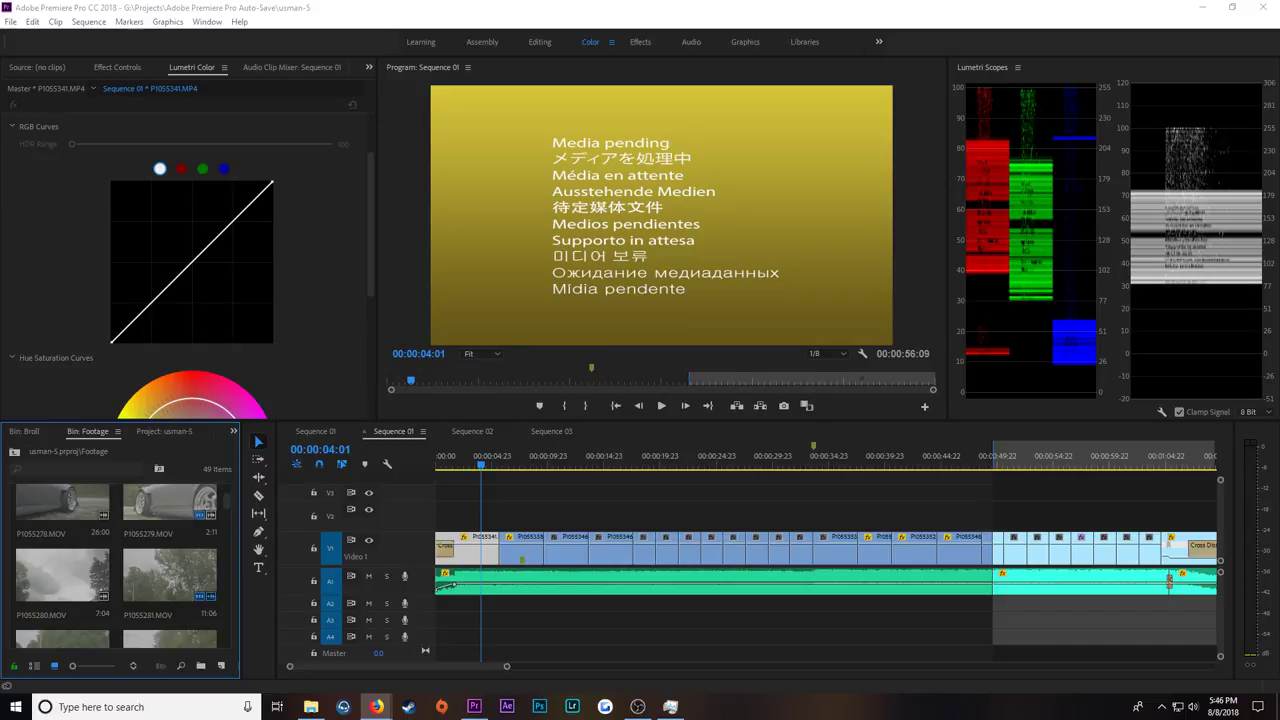
pyautogui.hotkey('alt', 'Tab')
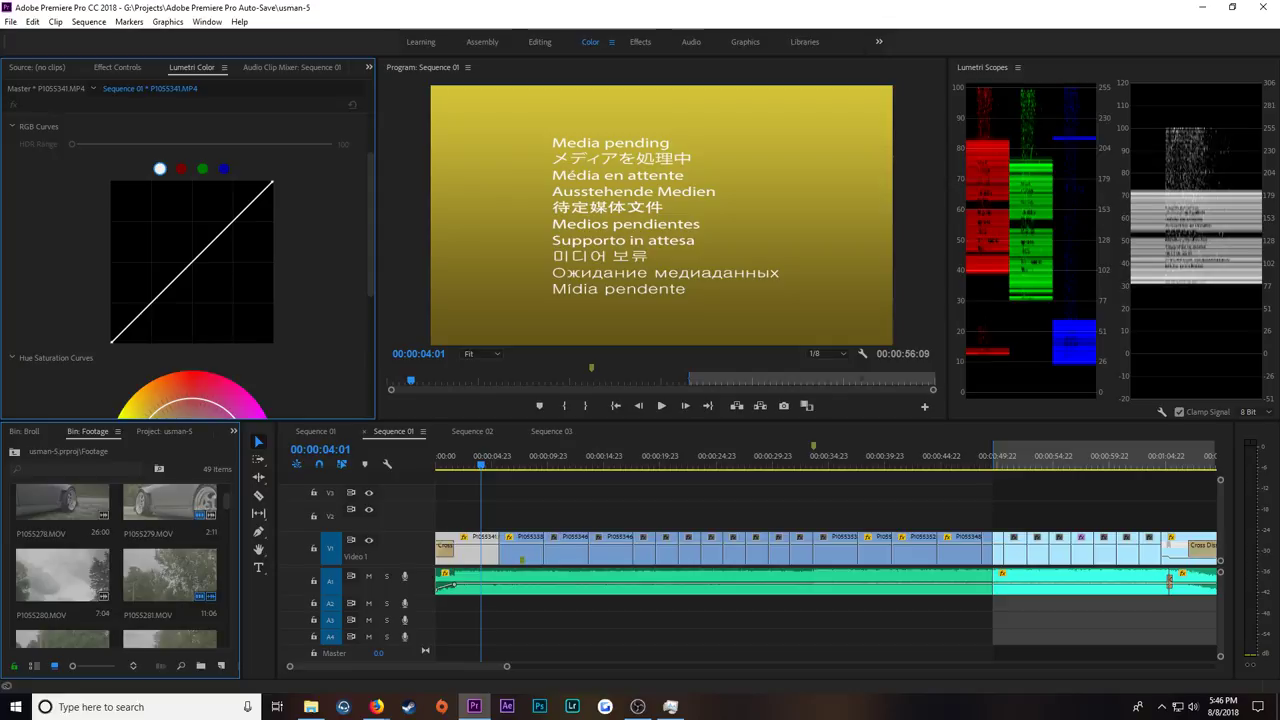
# Step: Return to the usman project's Sequence 01, check its linked comp clip's commands, and show the usman-5 project contents
pyautogui.click(322, 431)
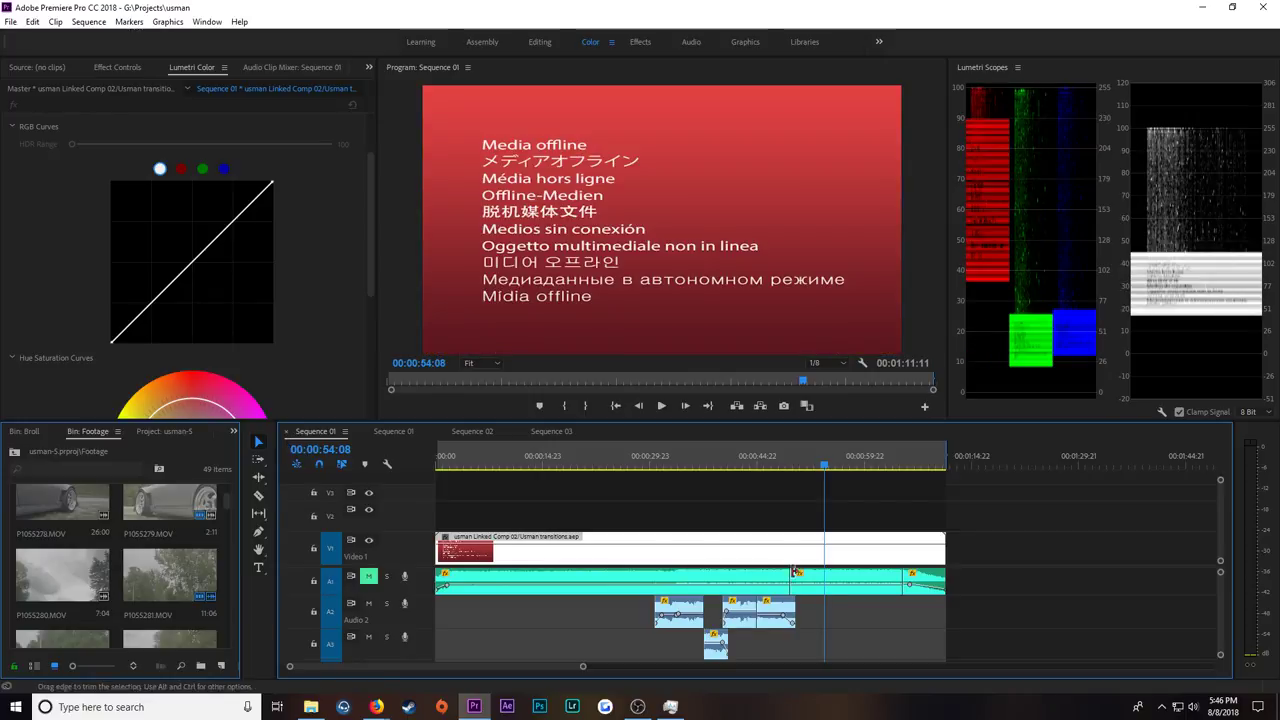
pyautogui.rightClick(770, 552)
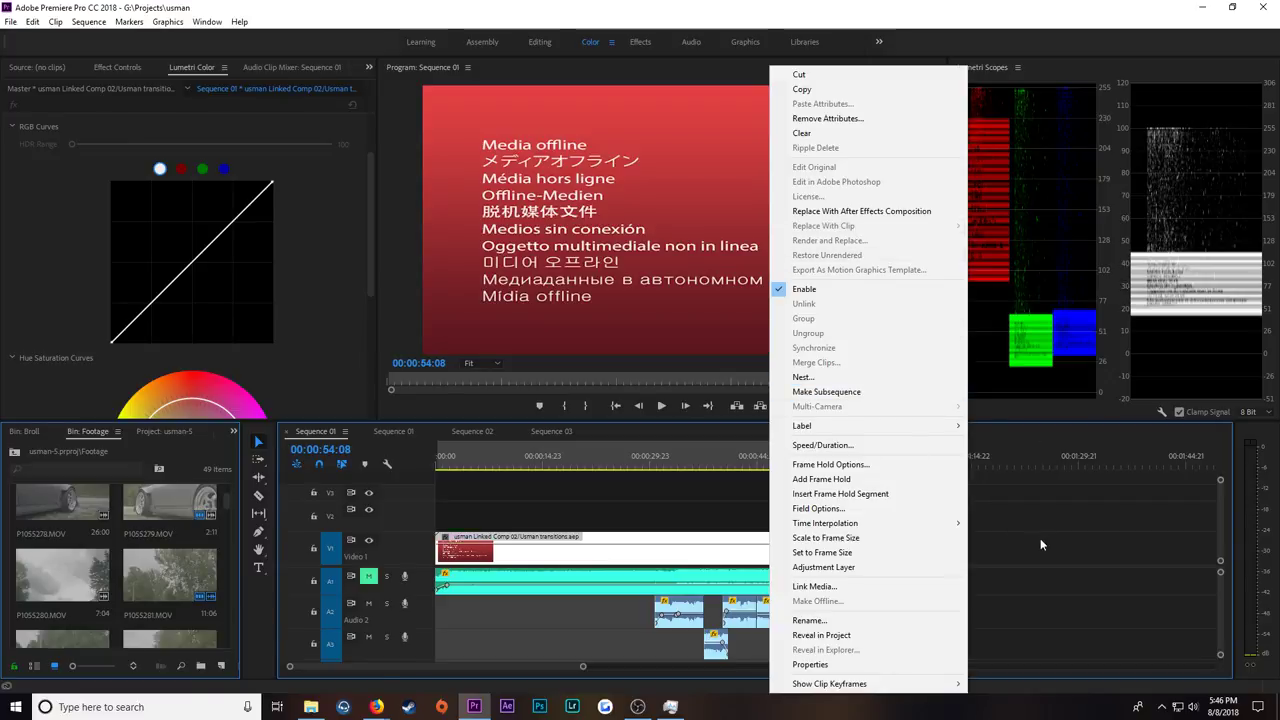
pyautogui.click(716, 563)
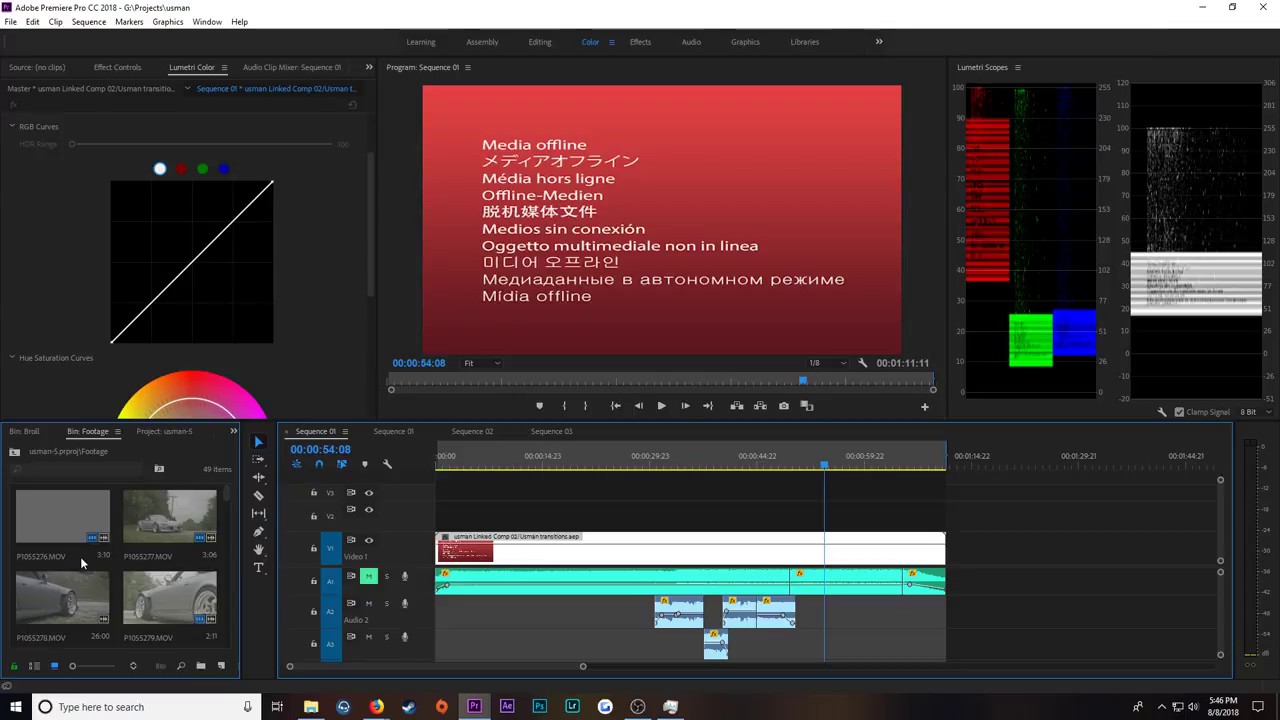
pyautogui.click(142, 431)
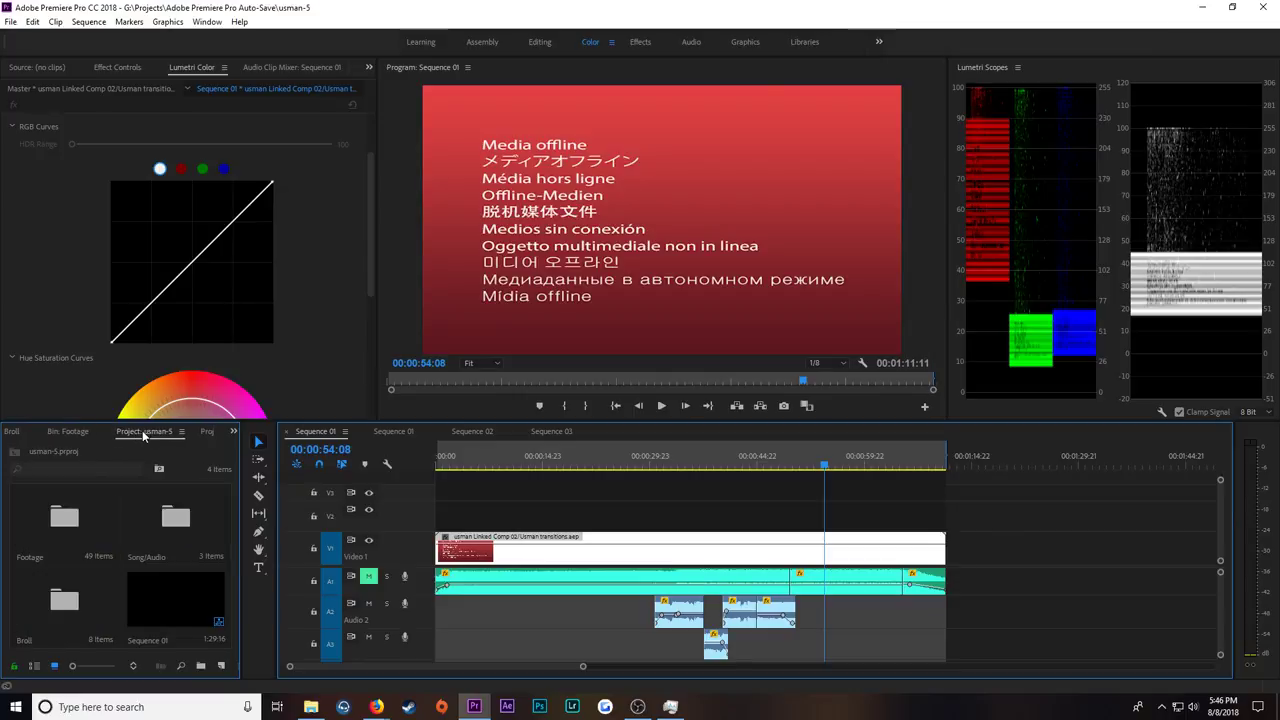
# Step: Compare the open Sequence 01, Sequence 02 and Sequence 03 timelines of the usman and usman-5 projects
pyautogui.click(565, 431)
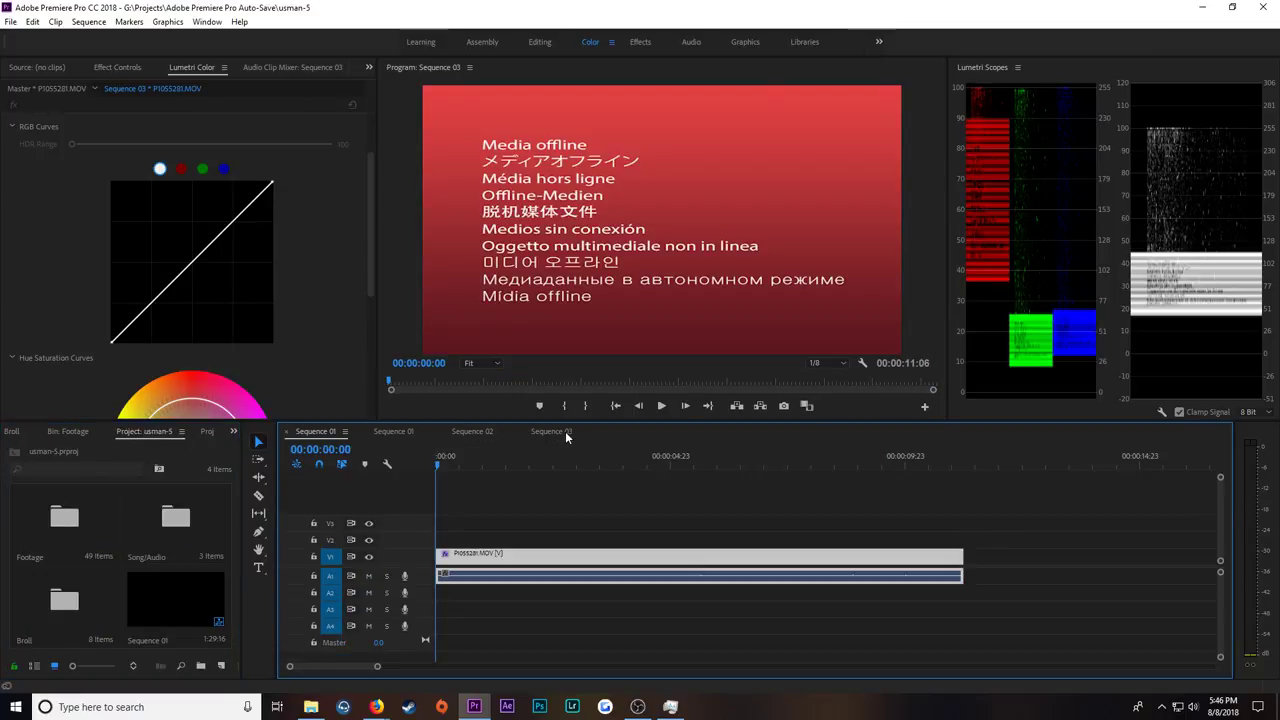
pyautogui.click(395, 432)
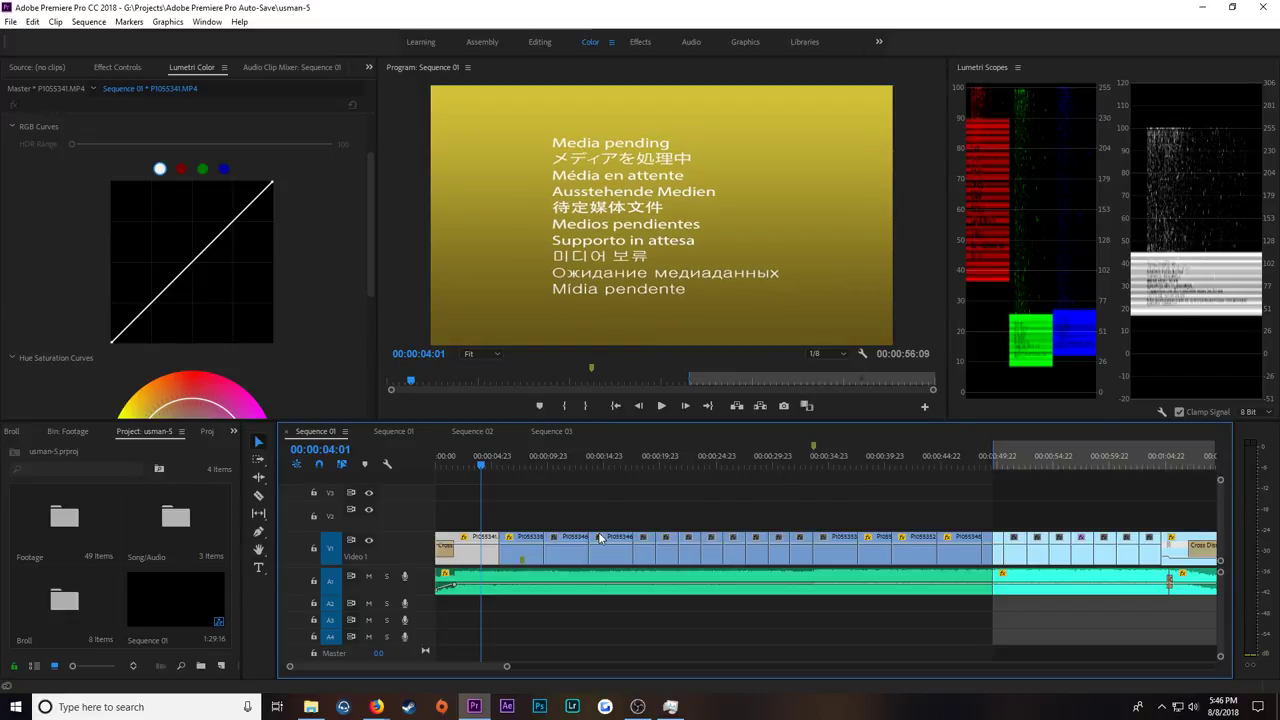
pyautogui.click(534, 548)
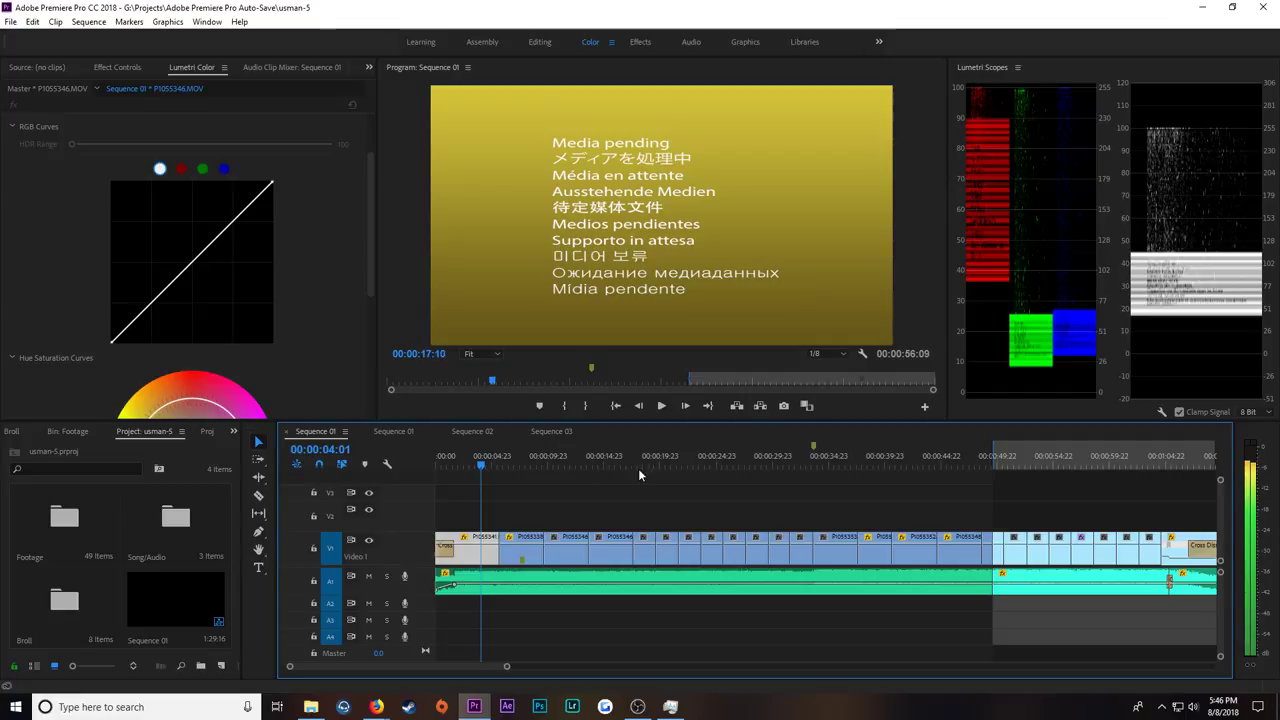
pyautogui.click(390, 436)
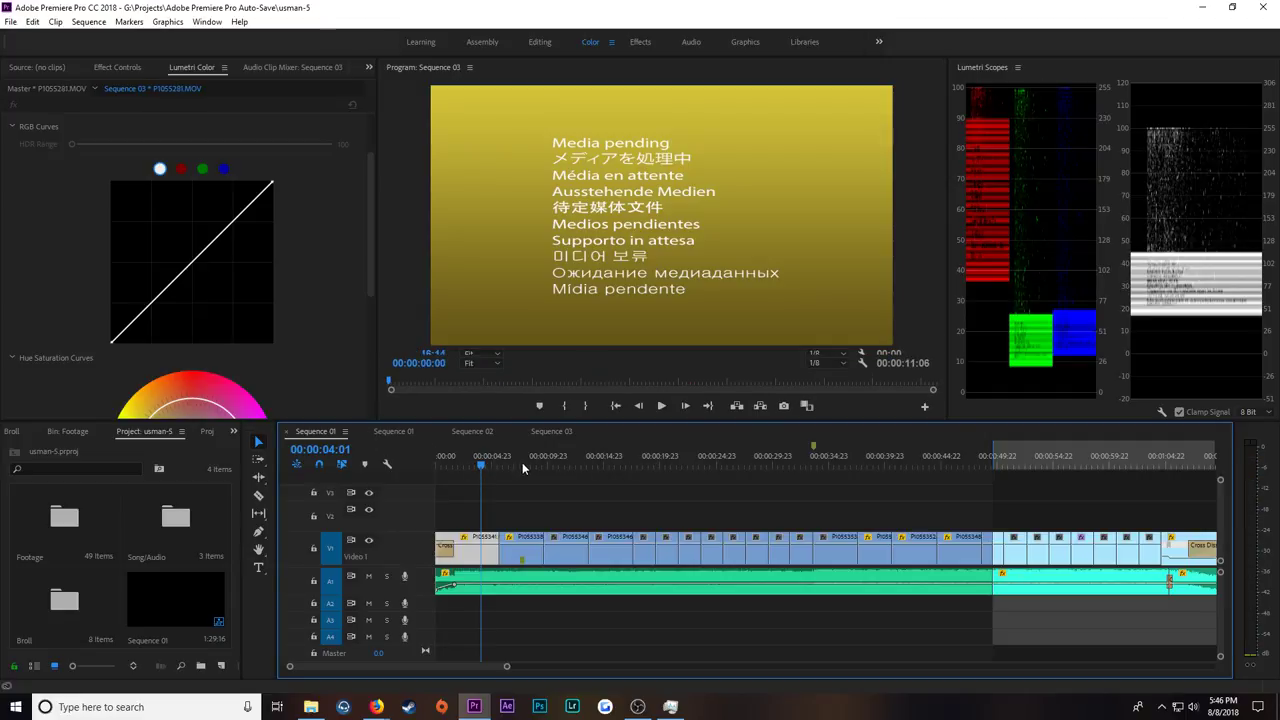
pyautogui.moveTo(502, 381)
pyautogui.mouseDown()
pyautogui.moveTo(534, 381)
pyautogui.moveTo(521, 381)
pyautogui.mouseUp()
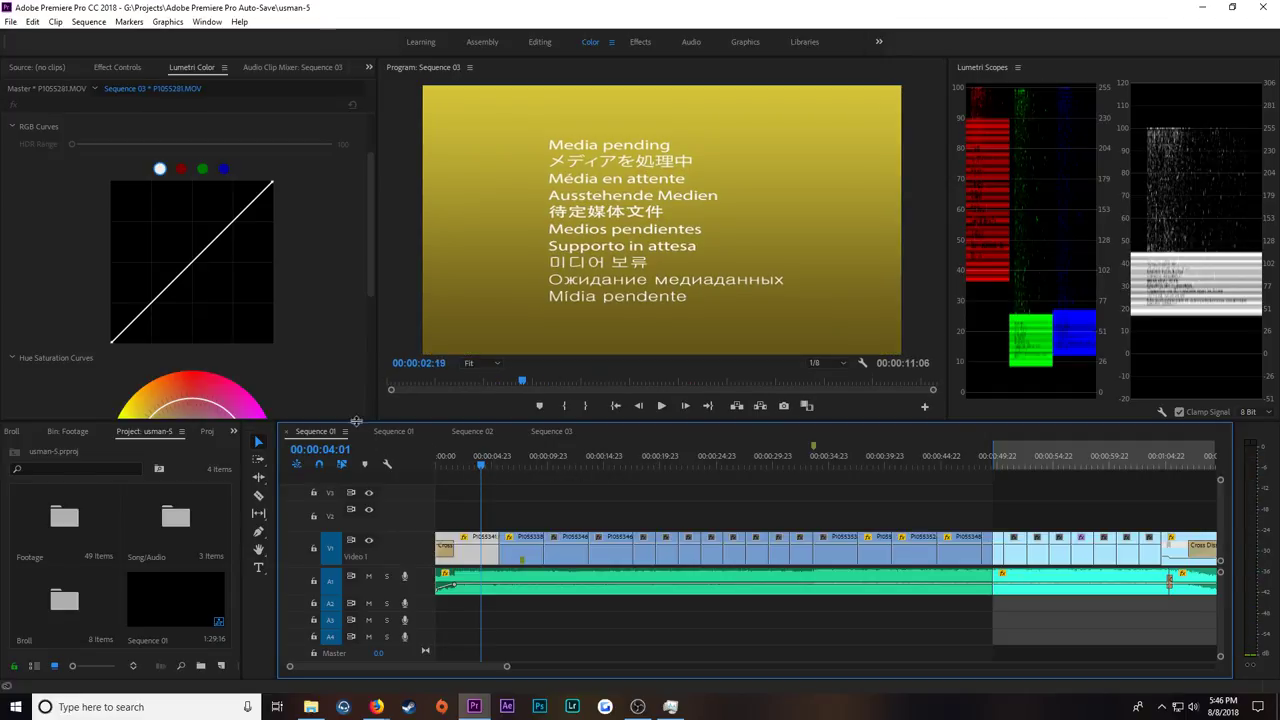
pyautogui.click(415, 433)
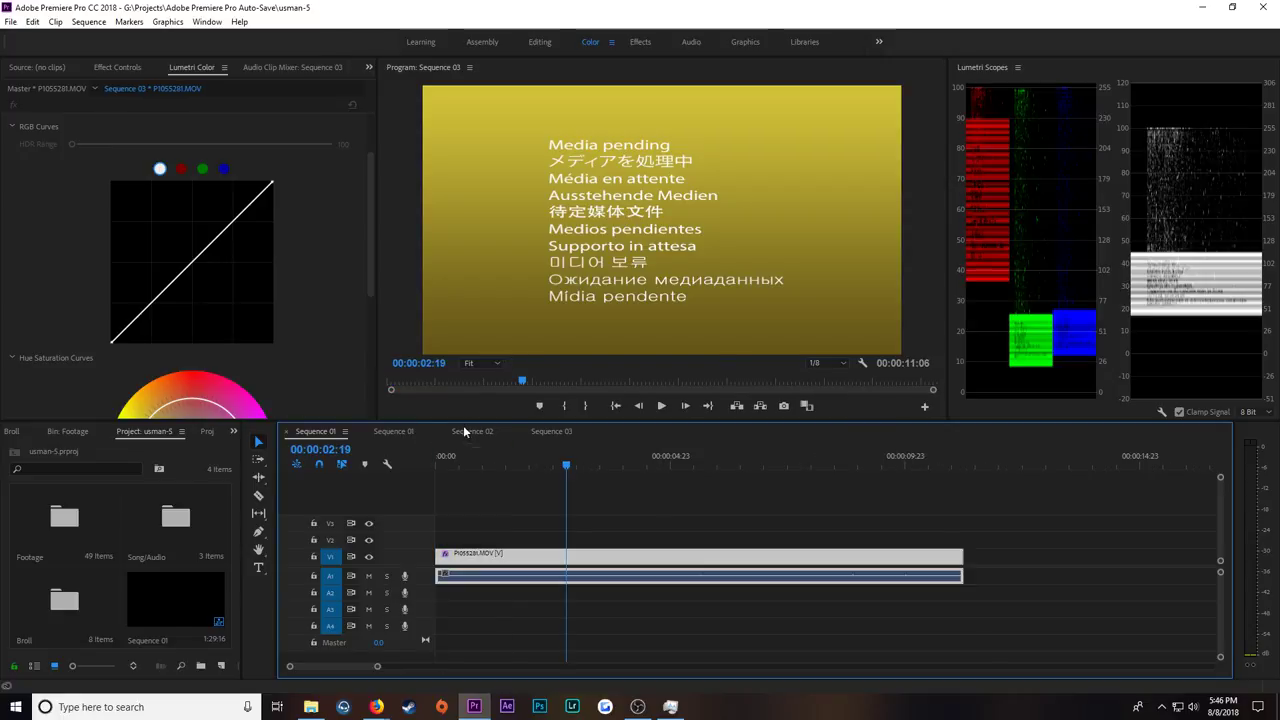
pyautogui.click(393, 431)
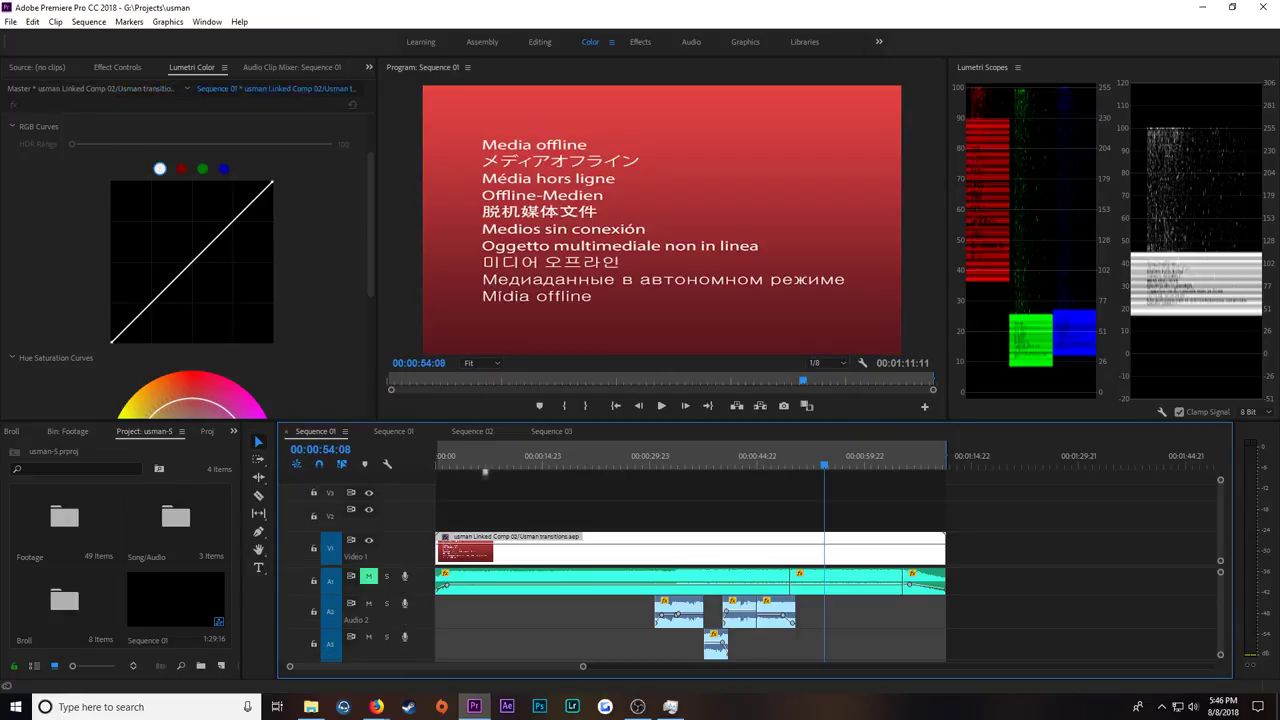
pyautogui.click(407, 436)
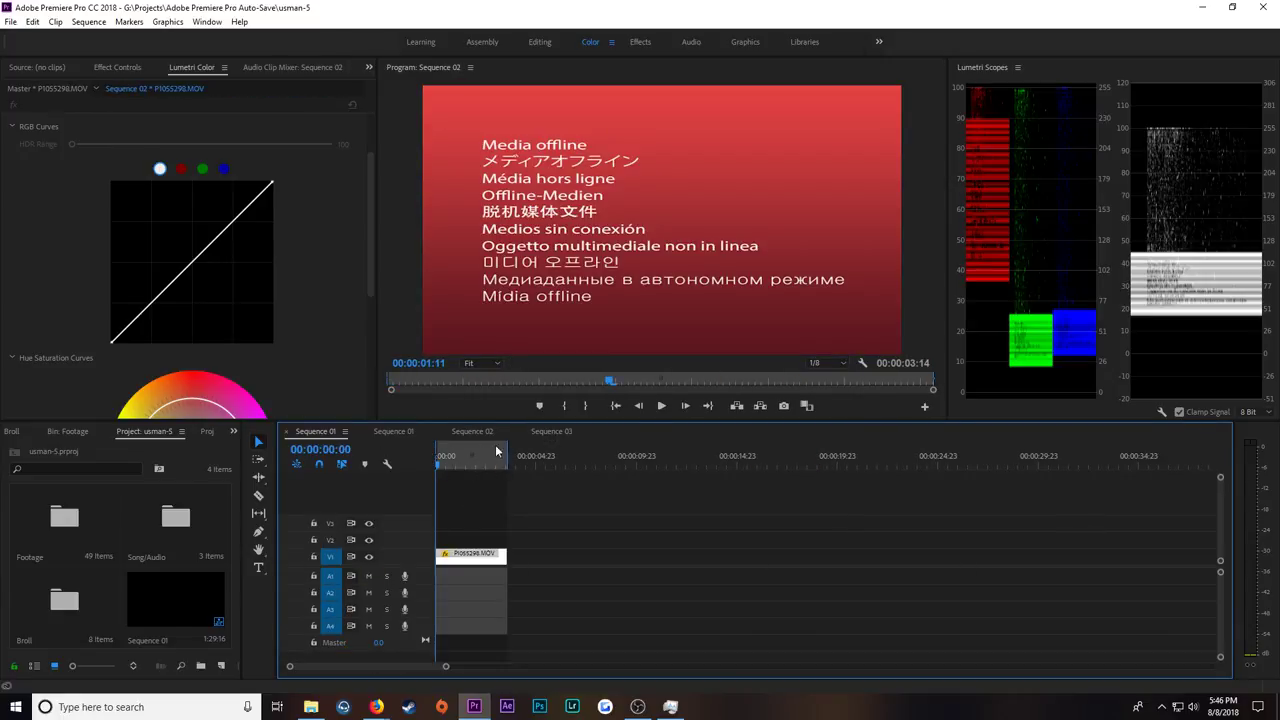
pyautogui.click(546, 432)
pyautogui.click(472, 431)
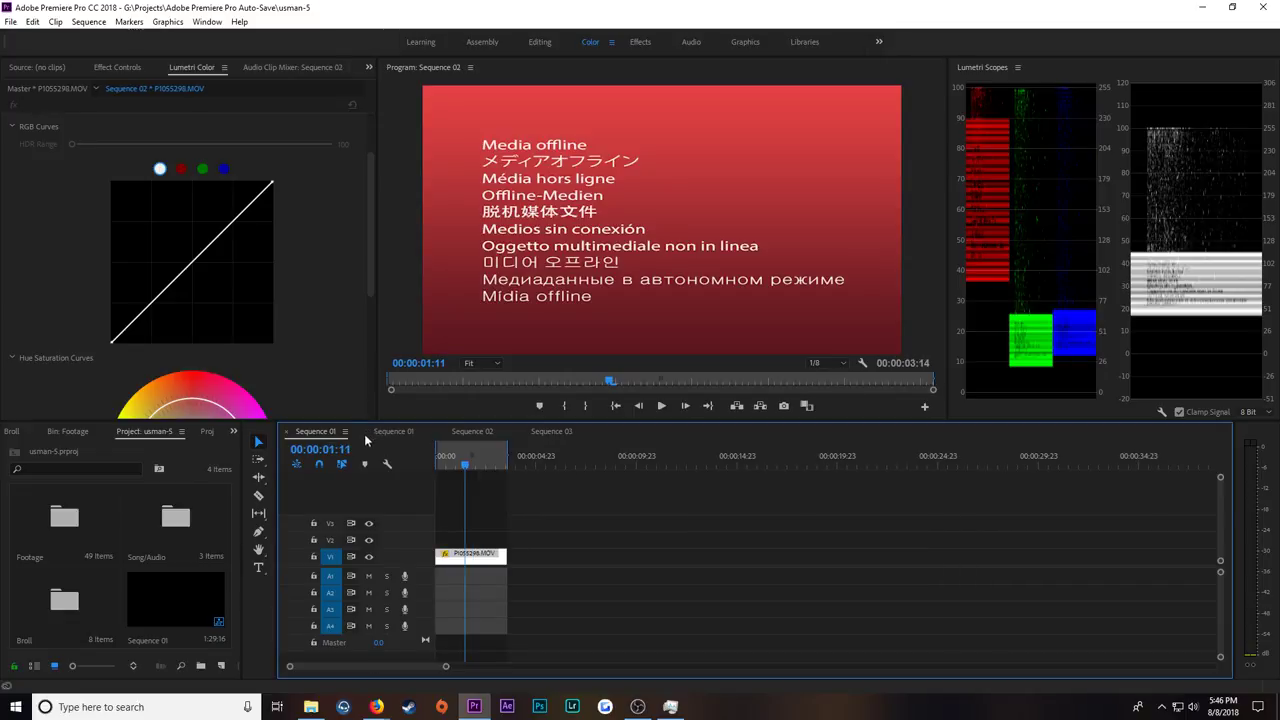
# Step: Close usman-5's Sequence 01 and check the linked comp clip's commands in the usman project's Sequence 01 at 00:00:11:07
pyautogui.click(315, 431)
pyautogui.moveTo(461, 419); pyautogui.dragTo(461, 449)
pyautogui.click(287, 461)
pyautogui.click(320, 462)
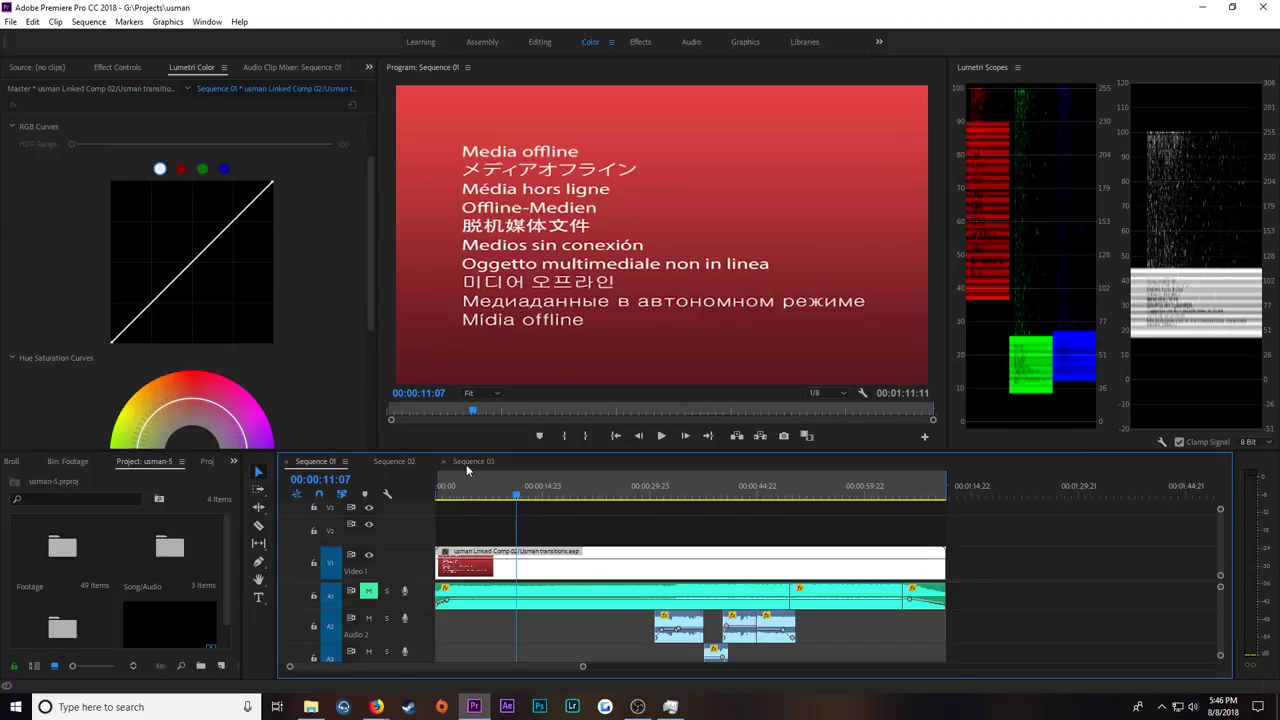
pyautogui.click(463, 462)
pyautogui.click(382, 462)
pyautogui.click(316, 462)
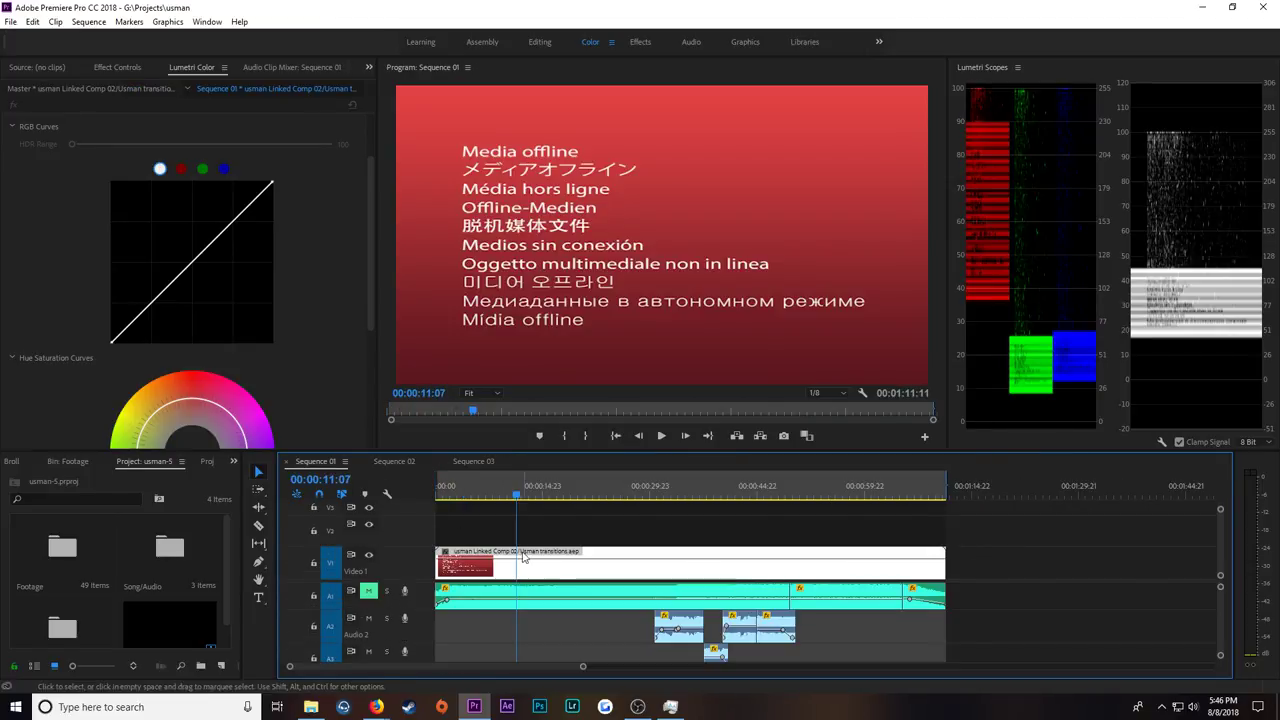
pyautogui.rightClick(524, 560)
pyautogui.press('Escape')
# Step: Show usman-5's Broll bin, widen the project area and look through the bin's clips
pyautogui.scroll(-1, 157, 603)
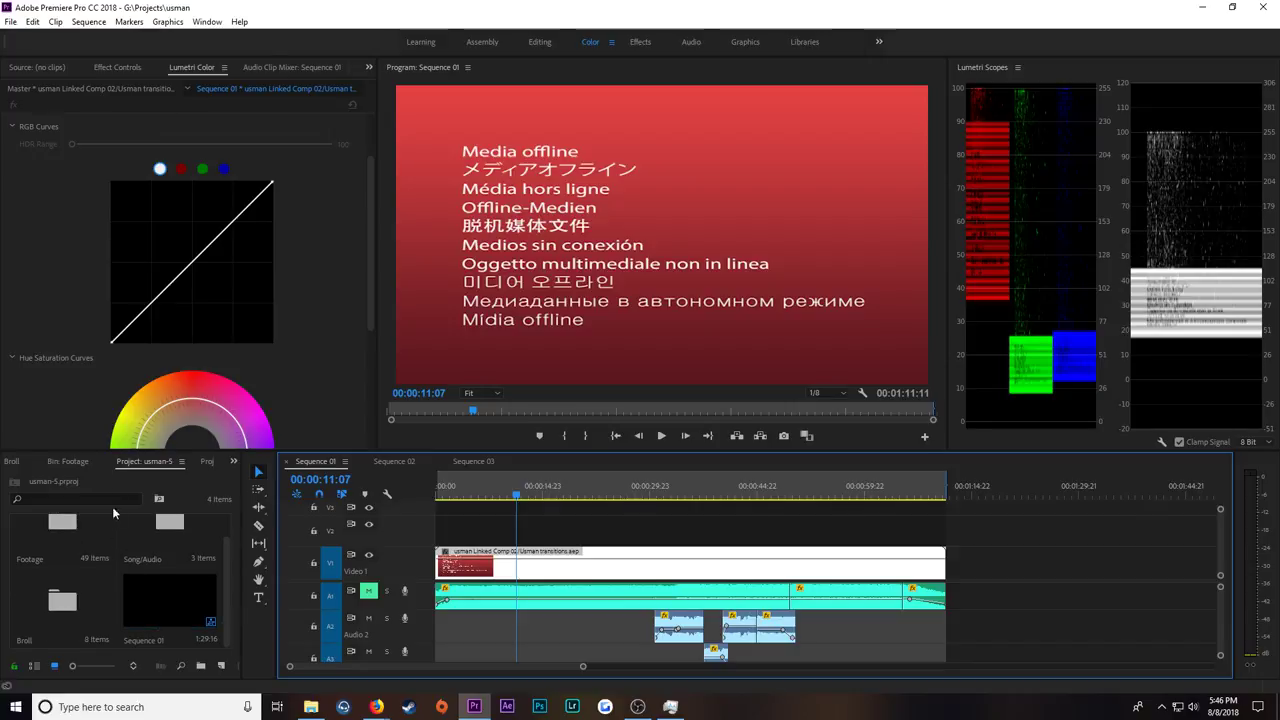
pyautogui.click(66, 461)
pyautogui.click(22, 462)
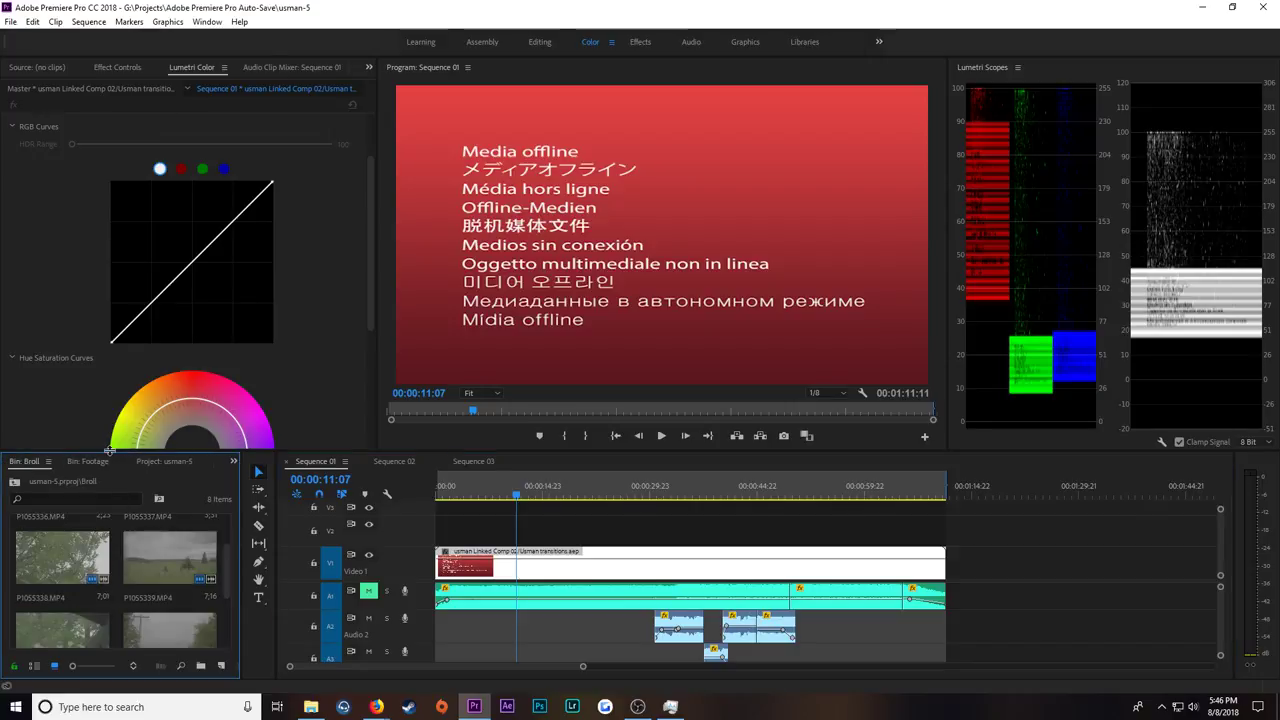
pyautogui.moveTo(110, 451); pyautogui.dragTo(110, 429)
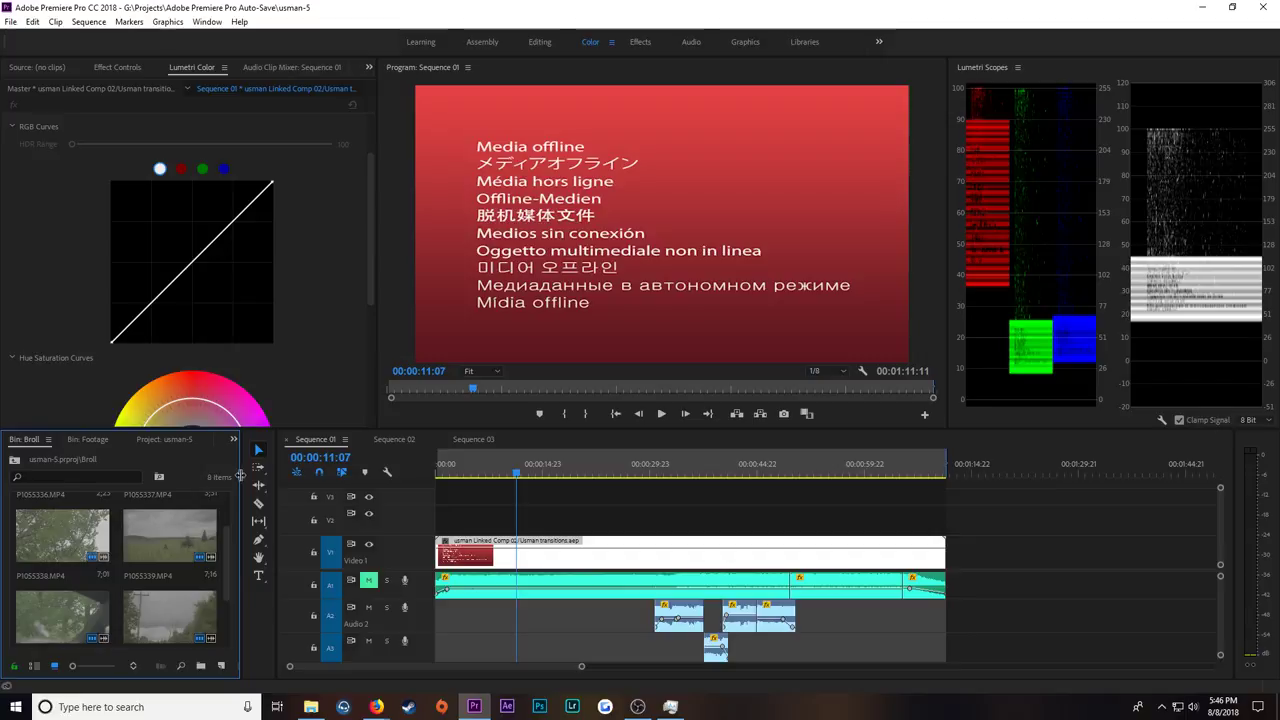
pyautogui.moveTo(239, 480); pyautogui.dragTo(362, 480)
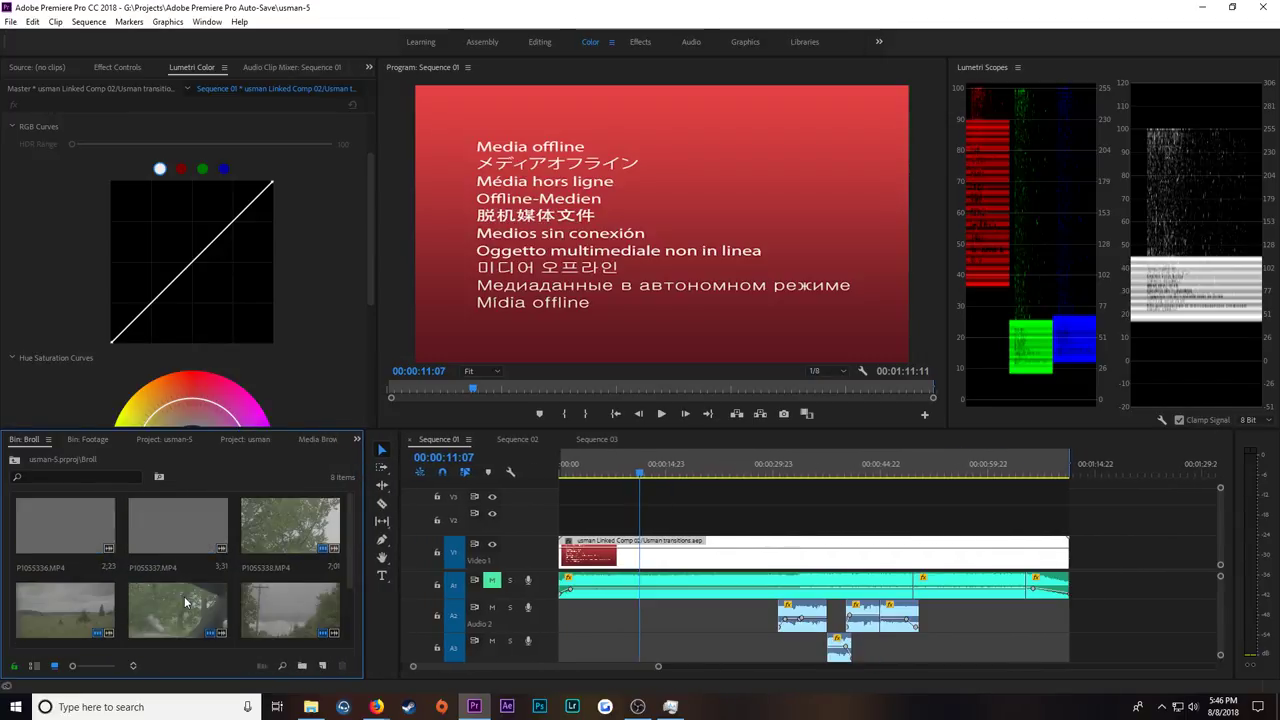
pyautogui.scroll(-2, 111, 540)
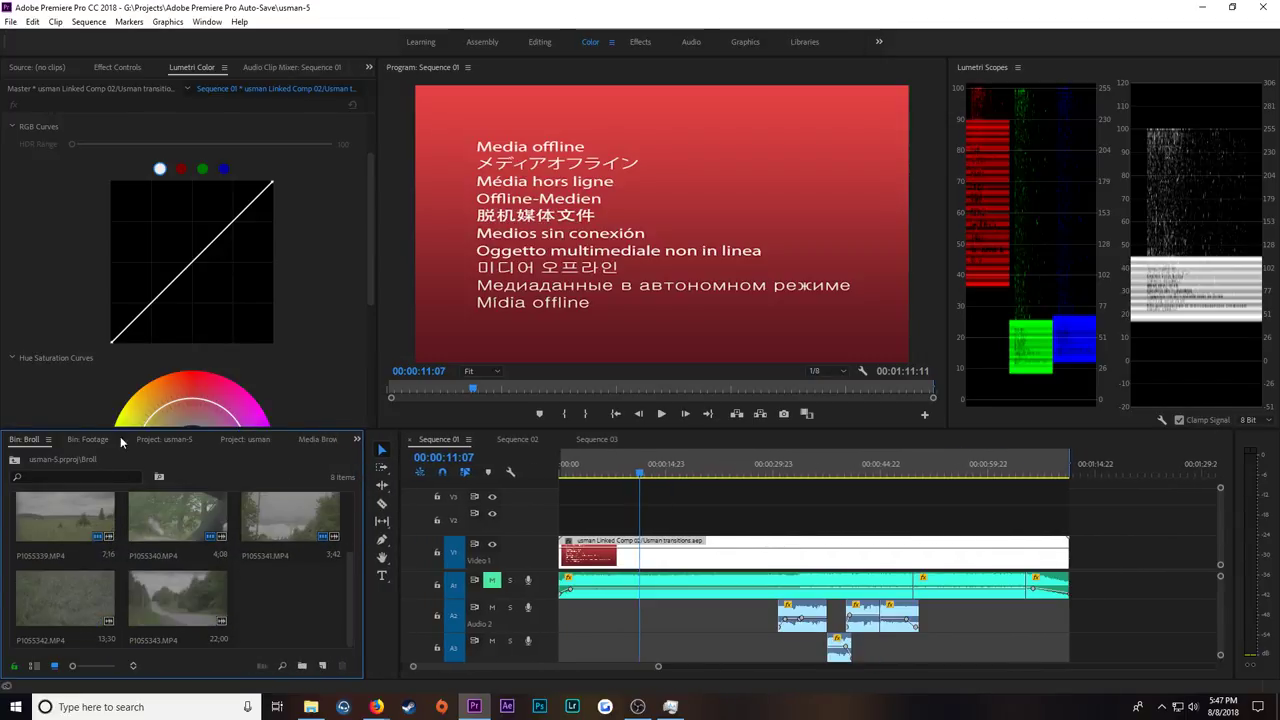
# Step: Open Sequence 01 in the timeline from the usman-5 project contents
pyautogui.click(158, 439)
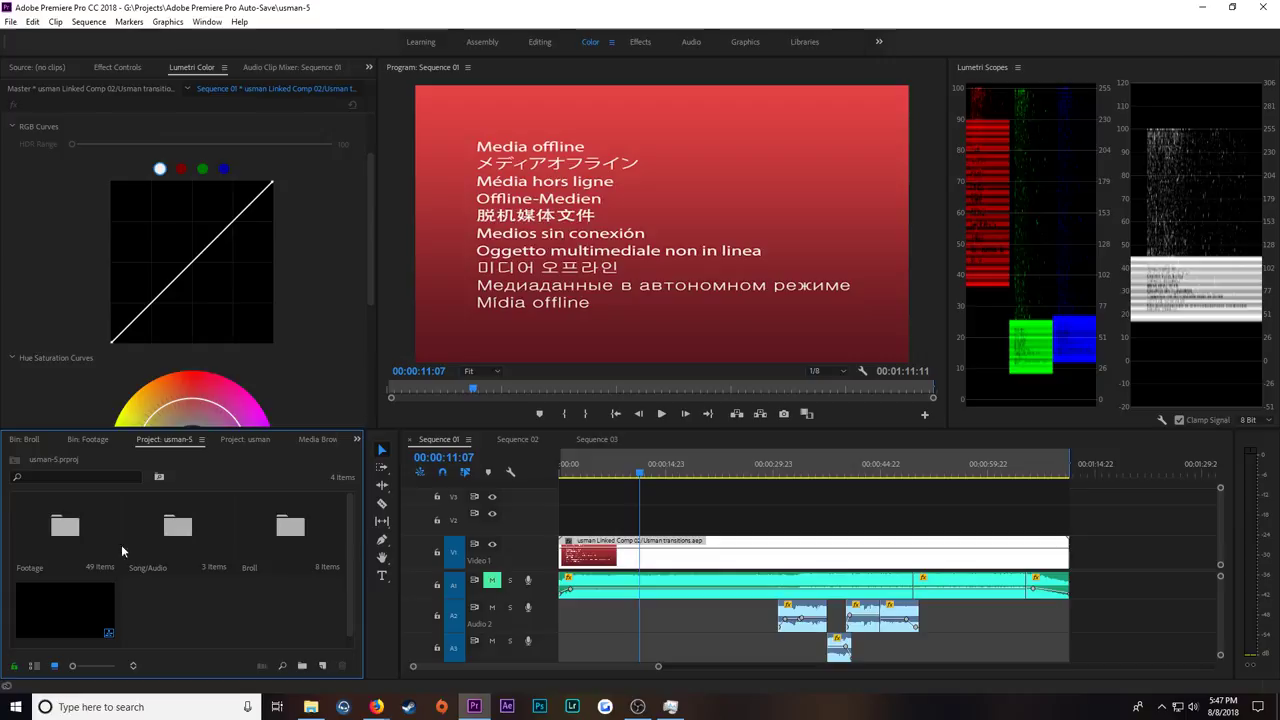
pyautogui.click(67, 593)
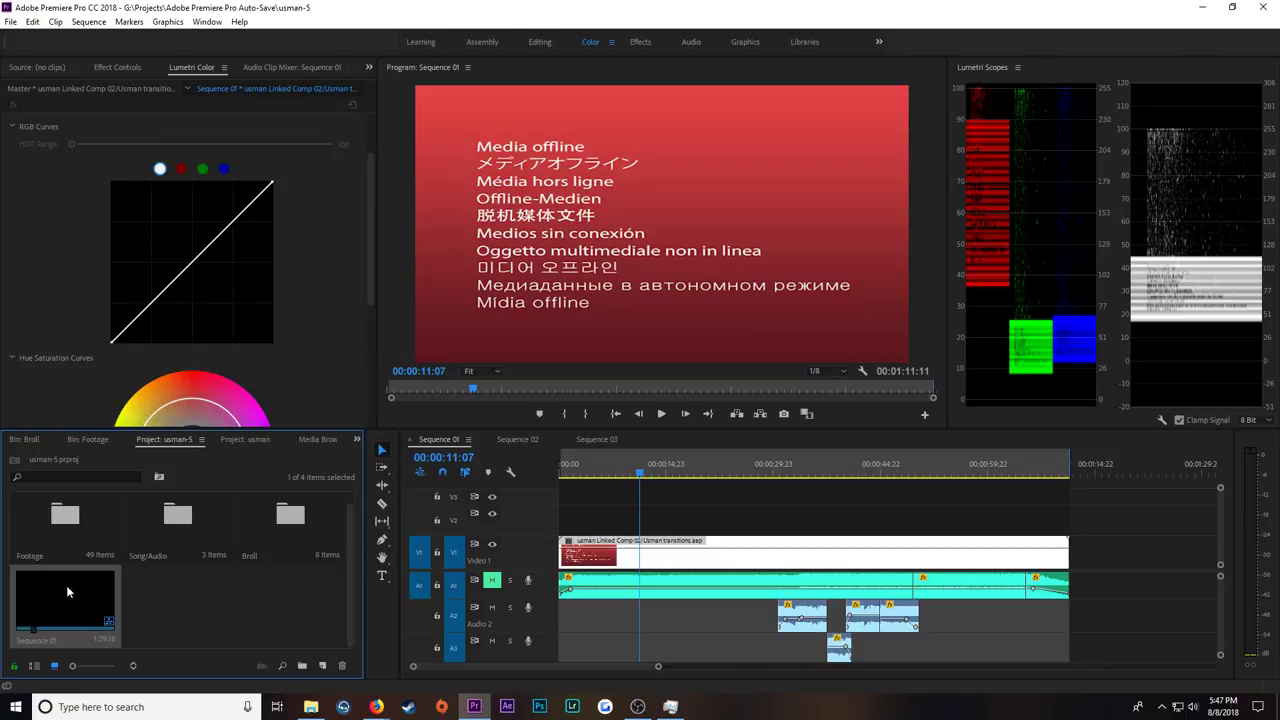
pyautogui.doubleClick(248, 522)
pyautogui.click(14, 459)
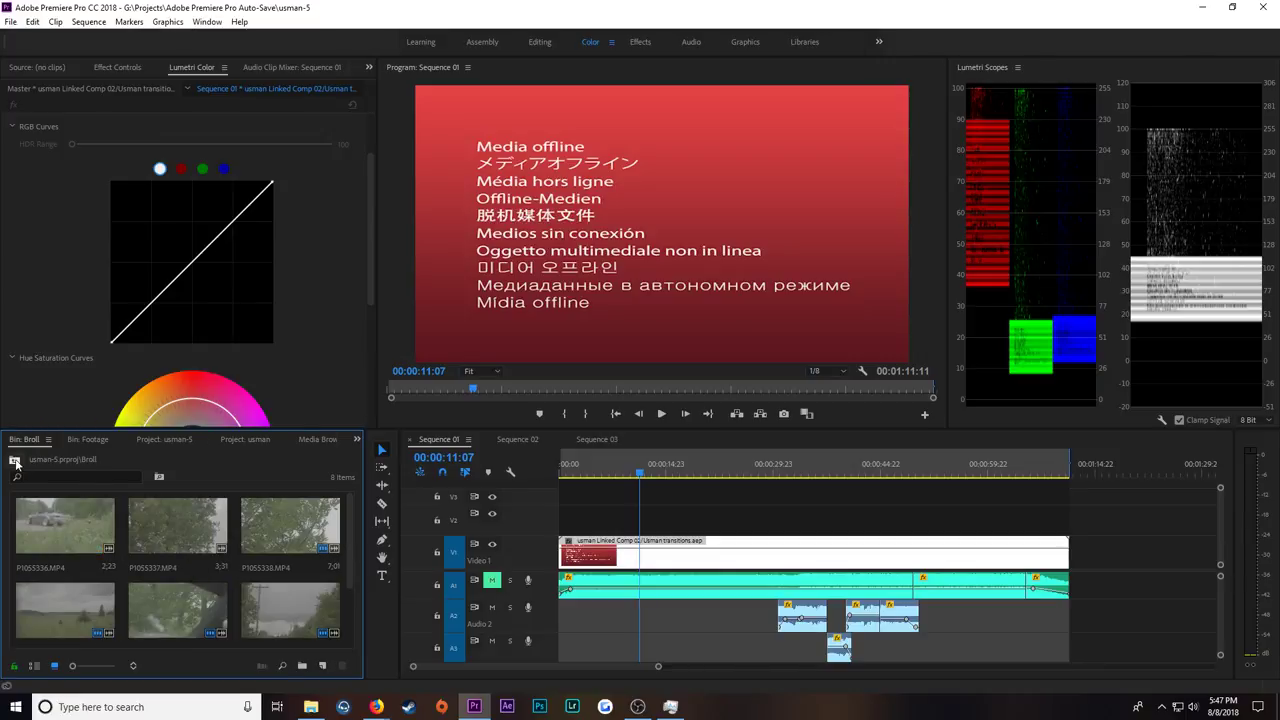
pyautogui.click(190, 439)
pyautogui.doubleClick(62, 603)
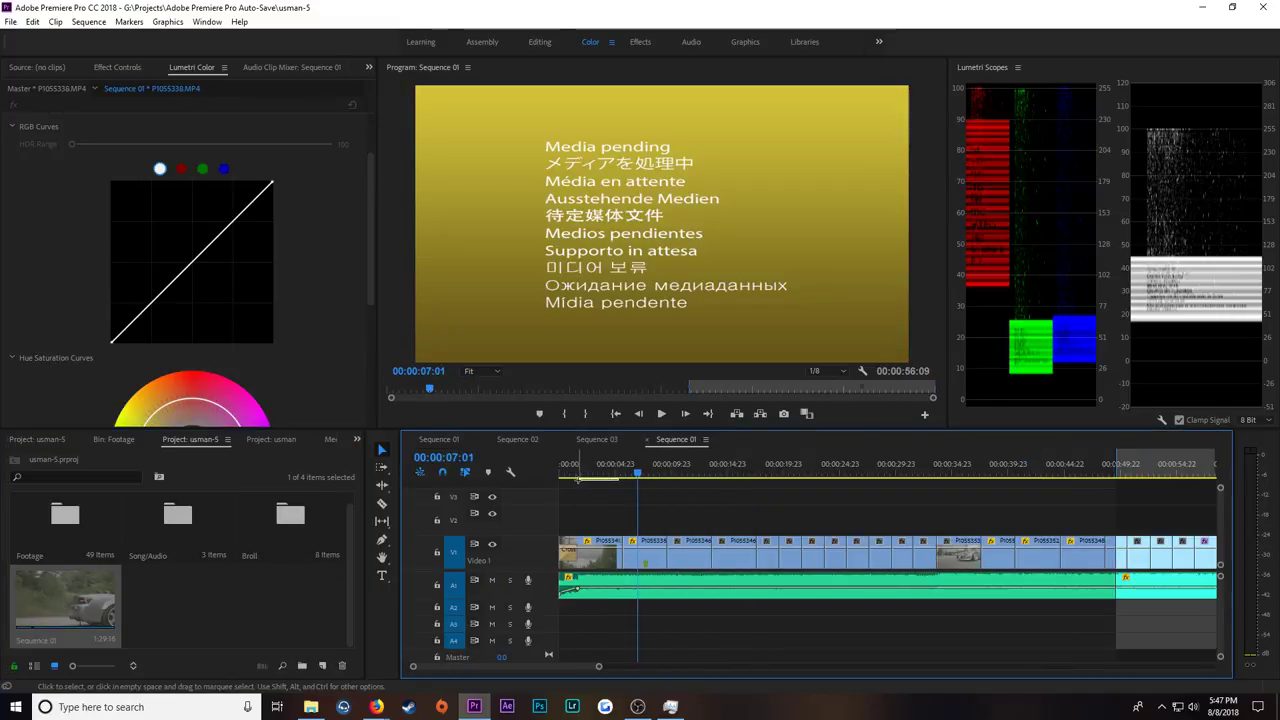
# Step: Inspect usman-5's Sequence 01 from 00:00:03:23 to its end, play the closing clips and place the playhead at 00:01:00:19
pyautogui.click(605, 481)
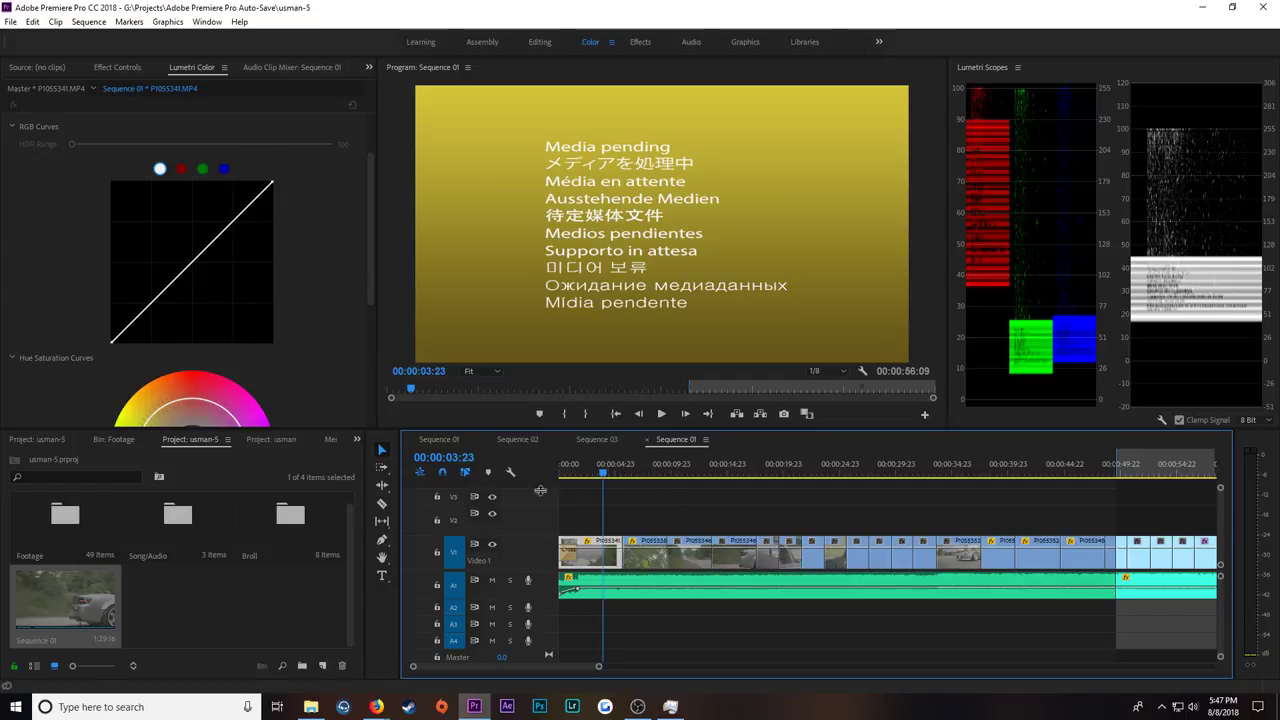
pyautogui.moveTo(600, 669); pyautogui.dragTo(753, 667)
pyautogui.moveTo(836, 464); pyautogui.dragTo(817, 464)
pyautogui.moveTo(750, 667); pyautogui.dragTo(641, 684)
pyautogui.press('space')
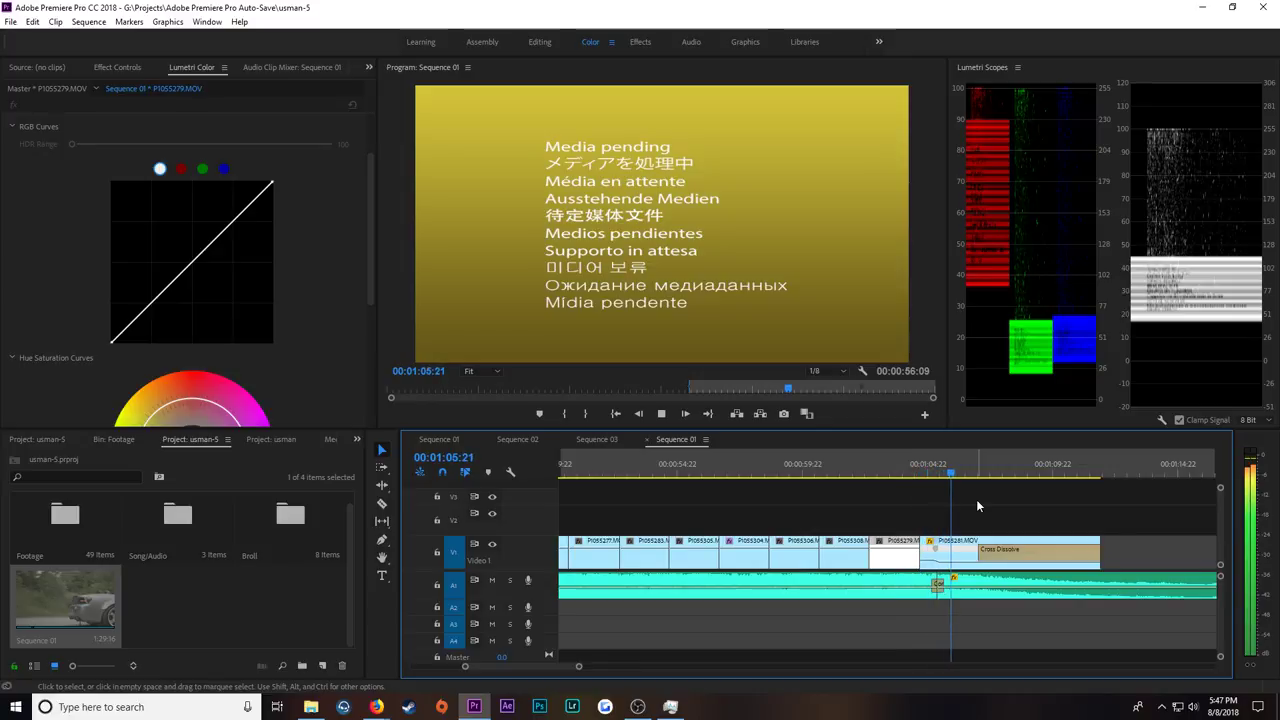
pyautogui.click(823, 470)
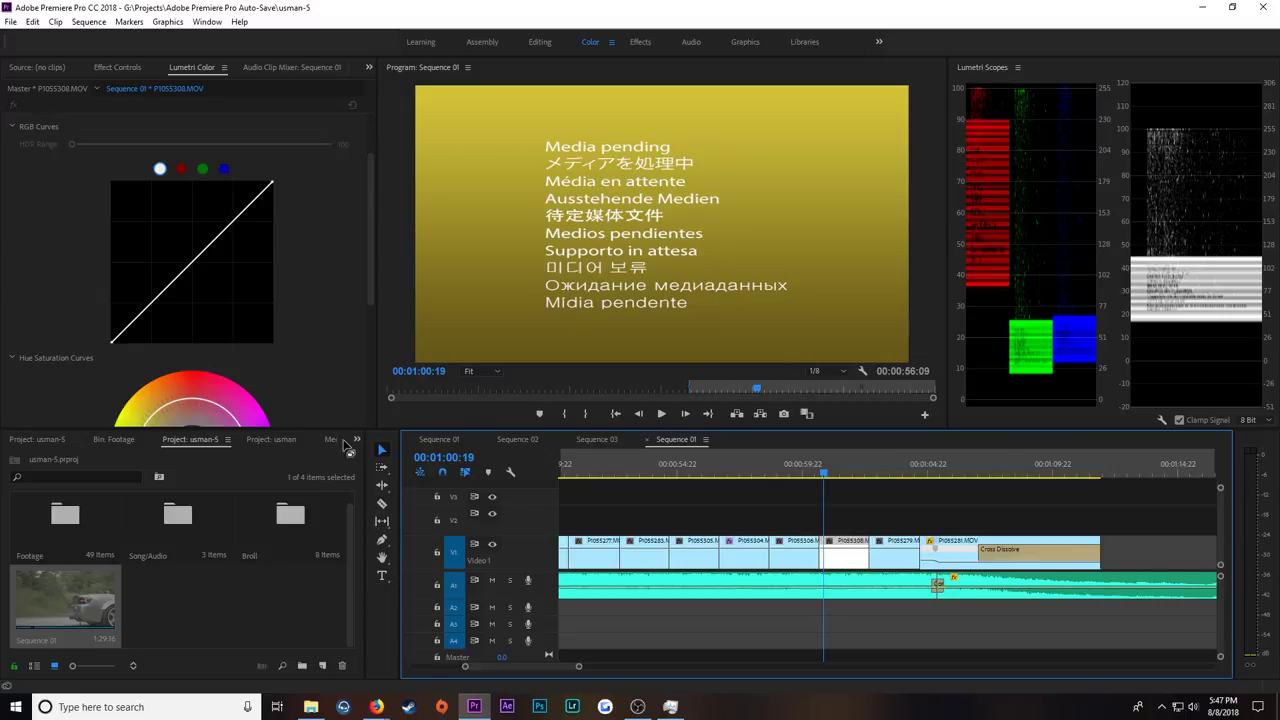
# Step: Show the Footage bin and the whole timeline of usman-5's Sequence 01, with the playhead at 00:00:03:11
pyautogui.click(113, 440)
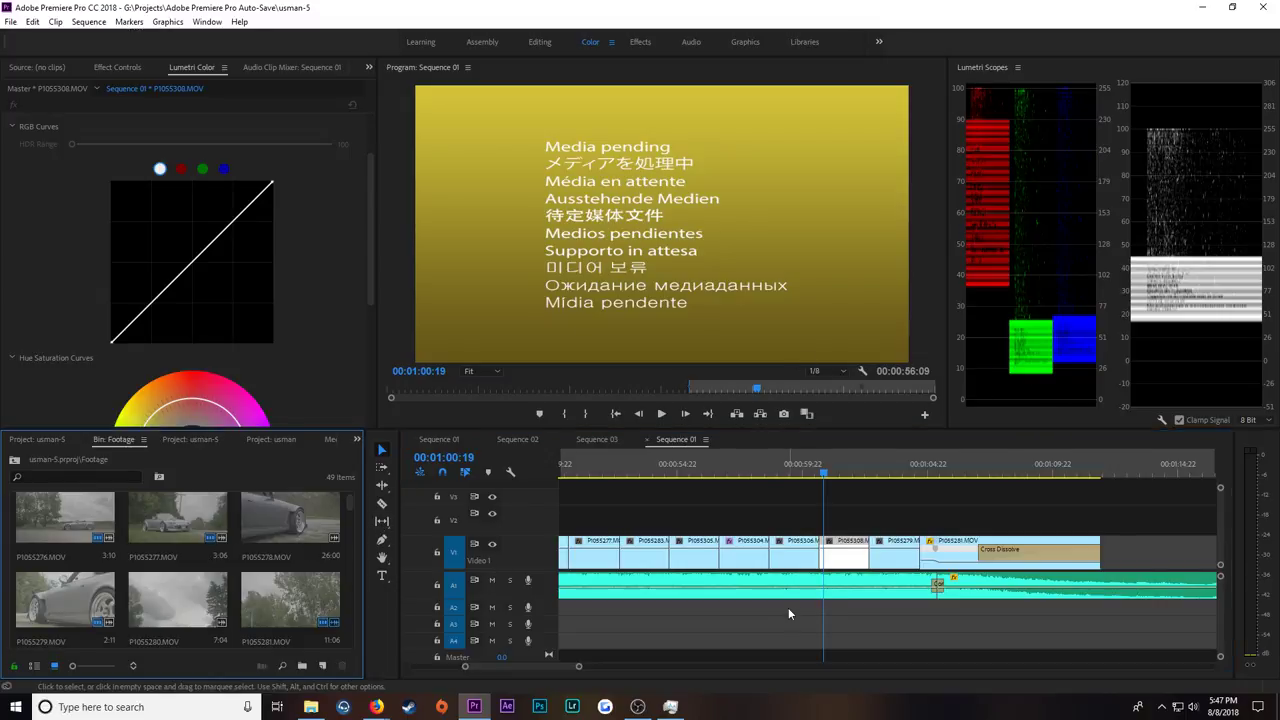
pyautogui.moveTo(578, 666); pyautogui.dragTo(740, 654)
pyautogui.press('Home')
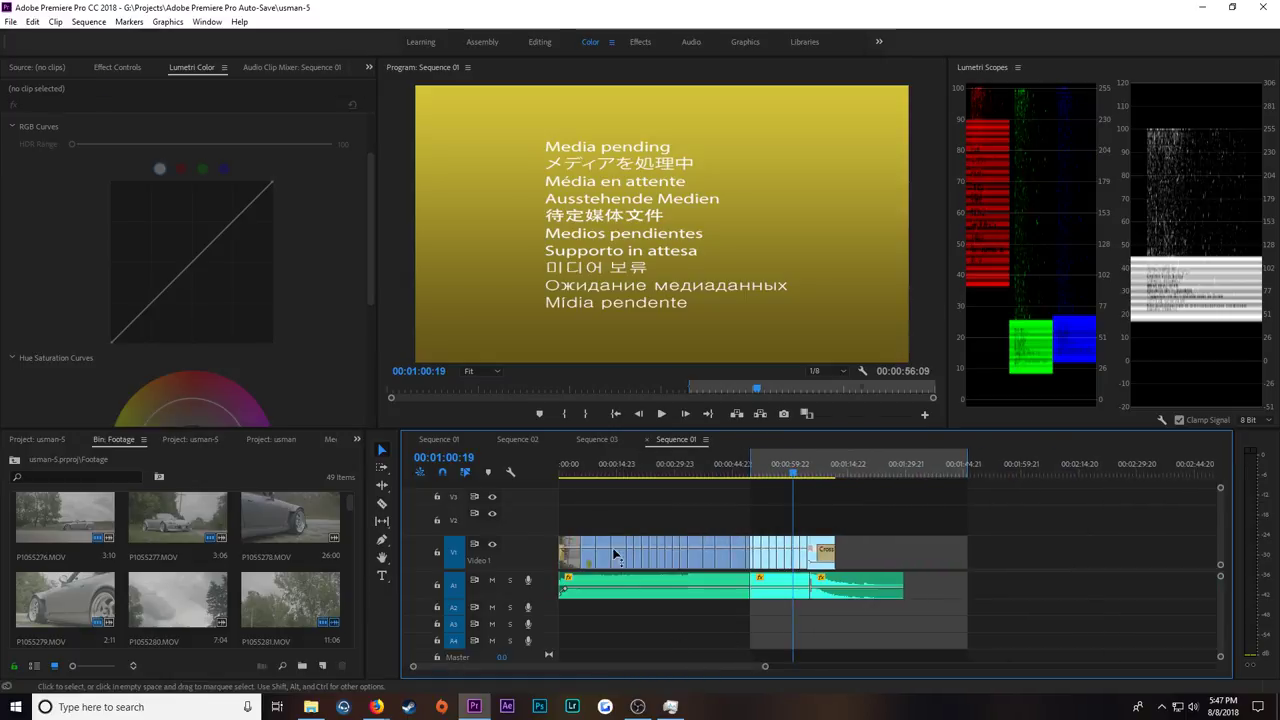
pyautogui.click(572, 467)
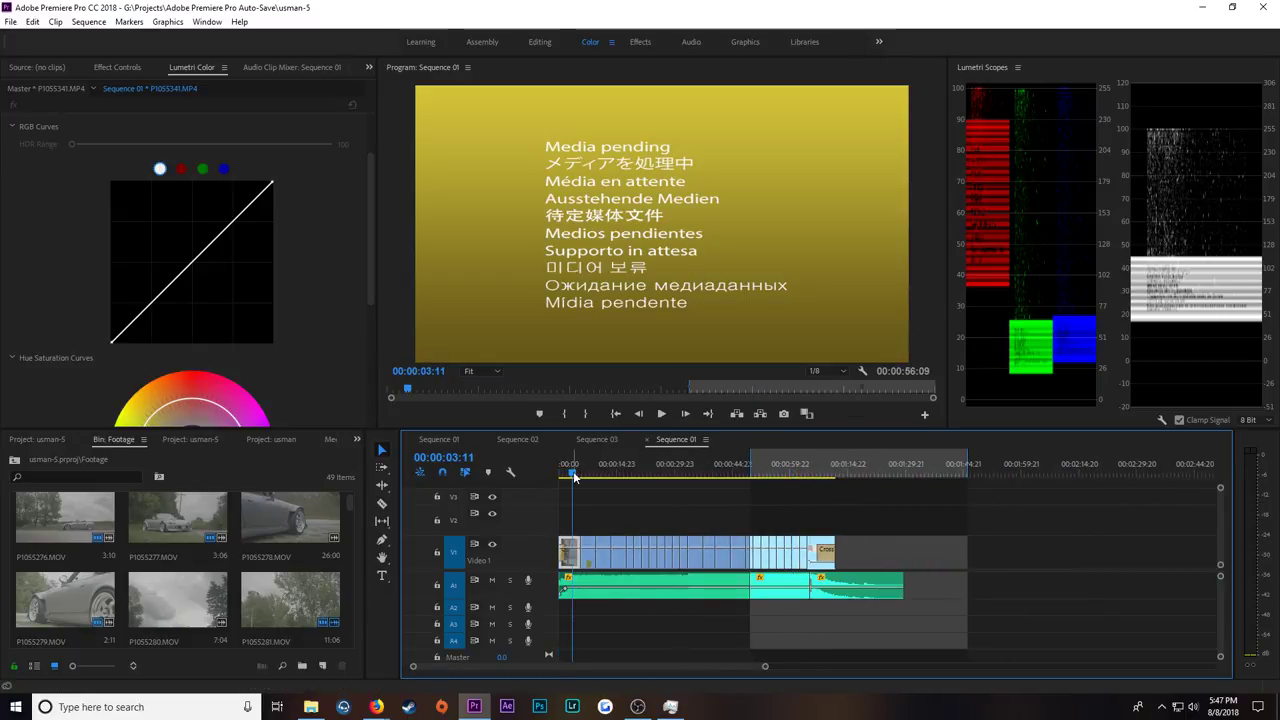
pyautogui.moveTo(378, 708)
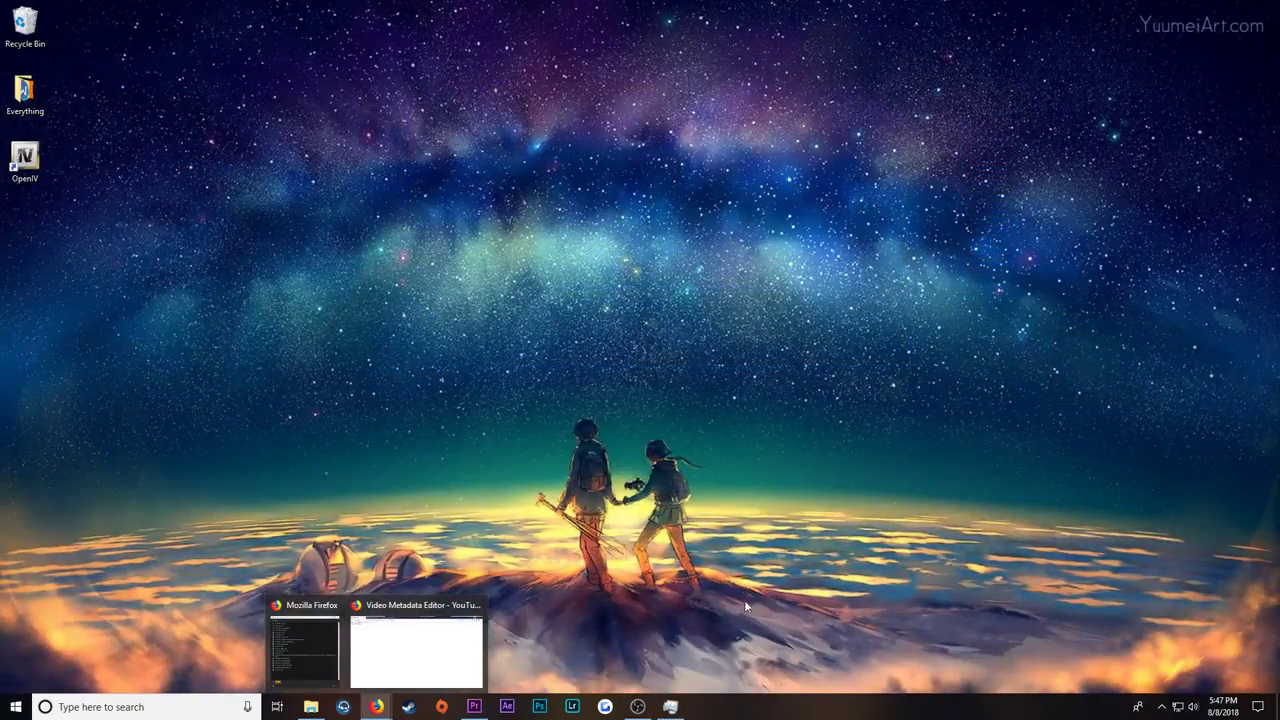
pyautogui.click(637, 706)
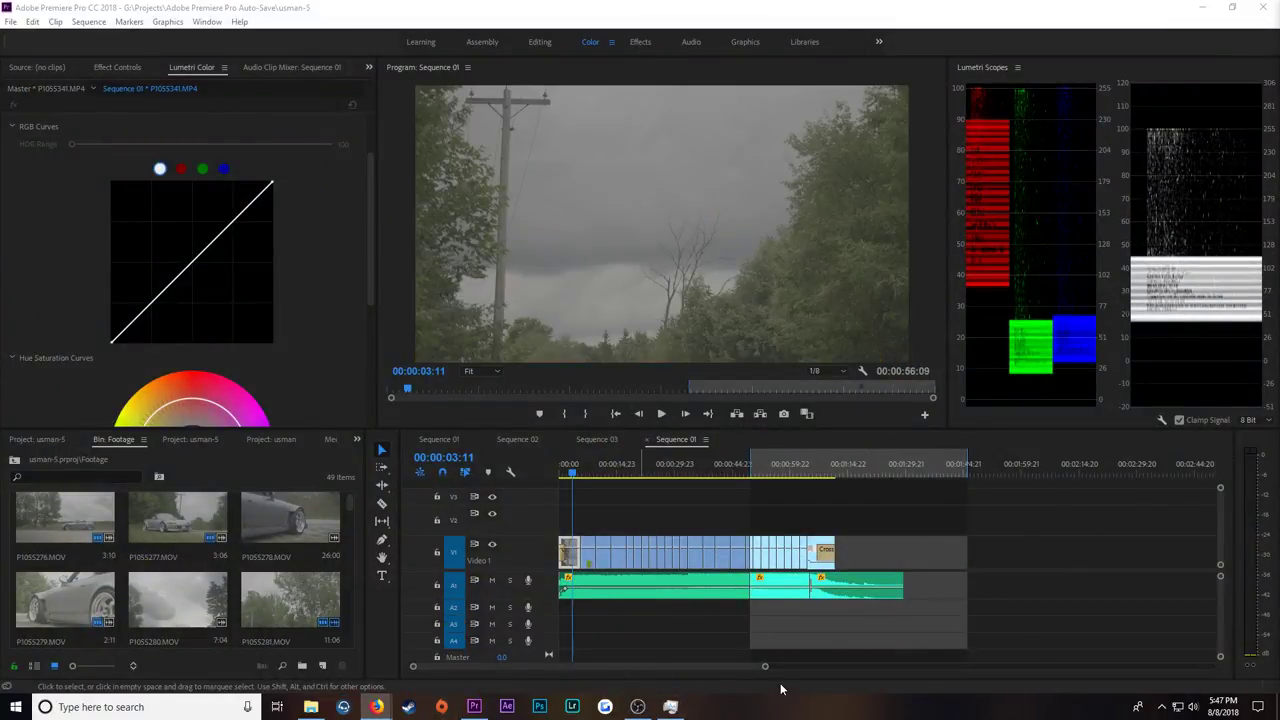
# Step: Enlarge the timeline of usman-5's Sequence 01 and go to the final clip P1055281.MOV at 00:01:05:10
pyautogui.moveTo(764, 660); pyautogui.dragTo(619, 666)
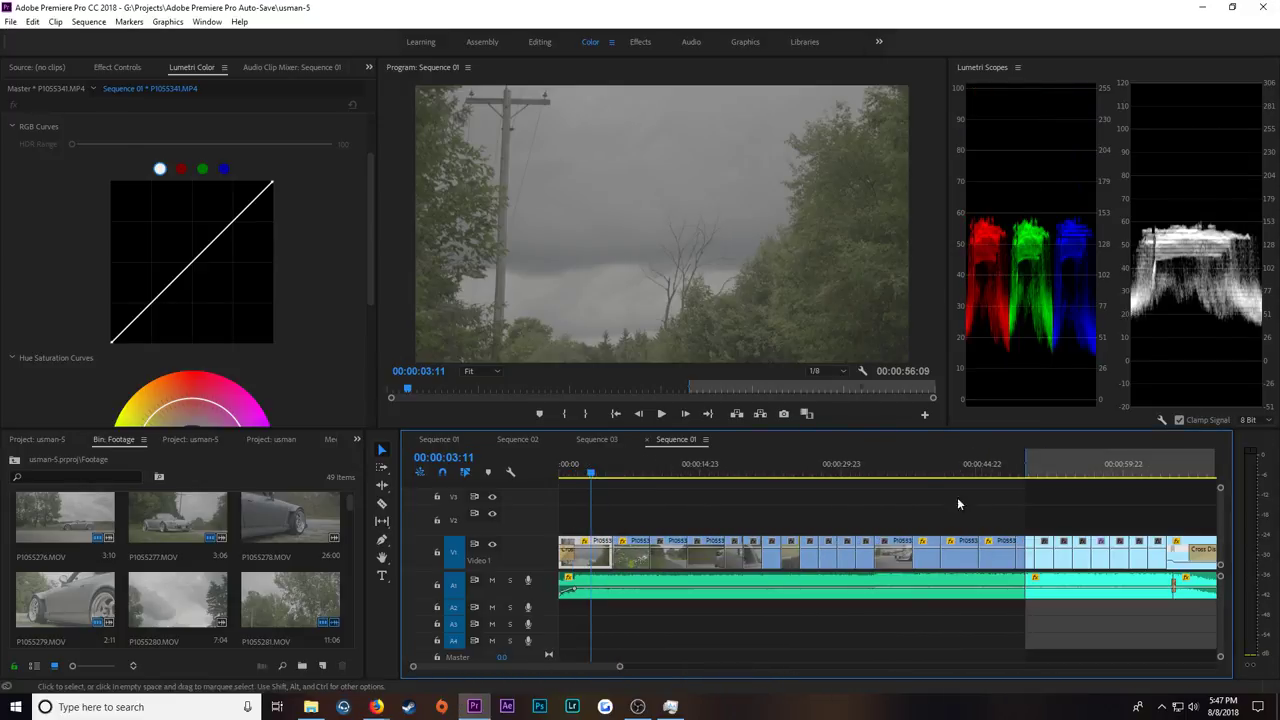
pyautogui.click(907, 470)
pyautogui.scroll(-2, 1043, 486)
pyautogui.click(1058, 476)
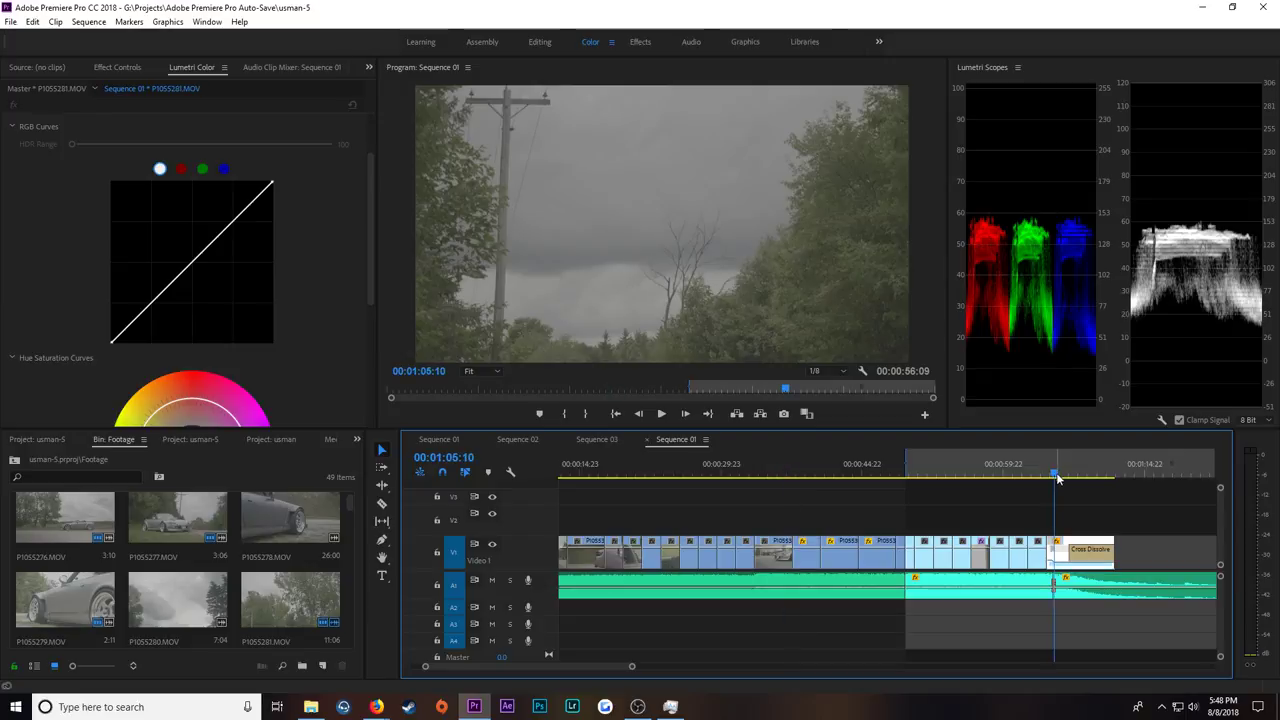
pyautogui.click(376, 707)
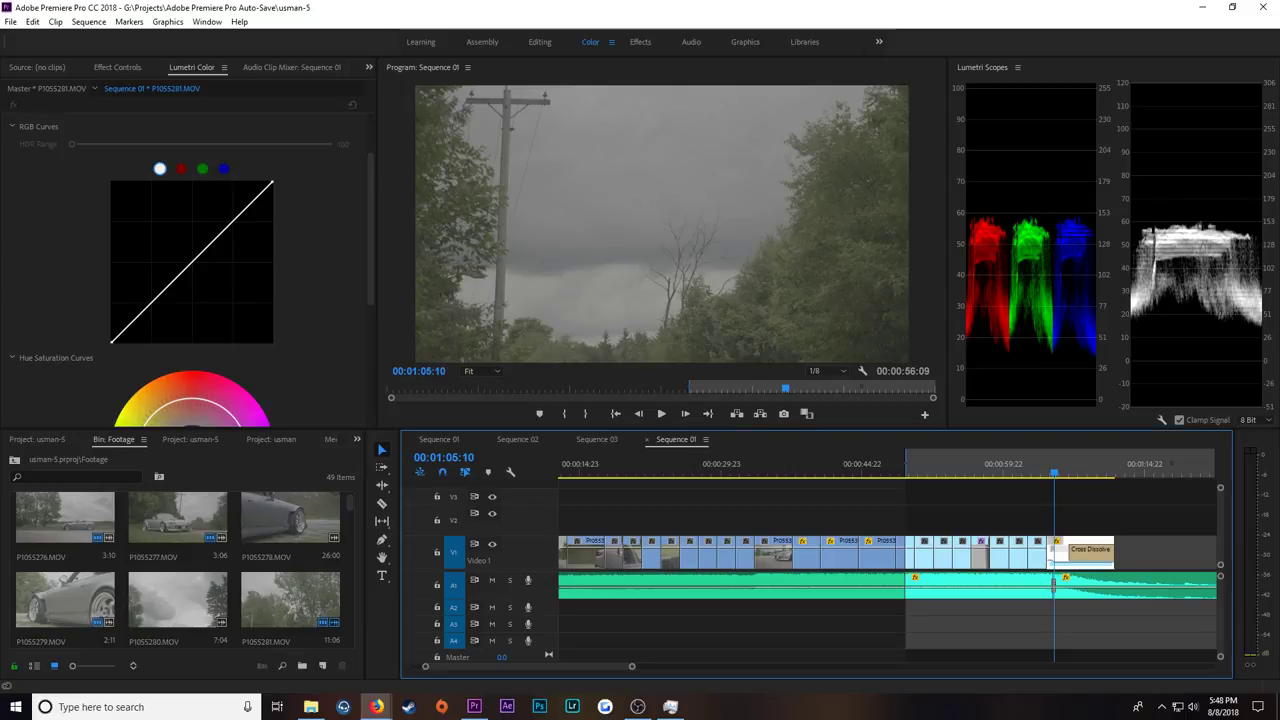
pyautogui.click(377, 441)
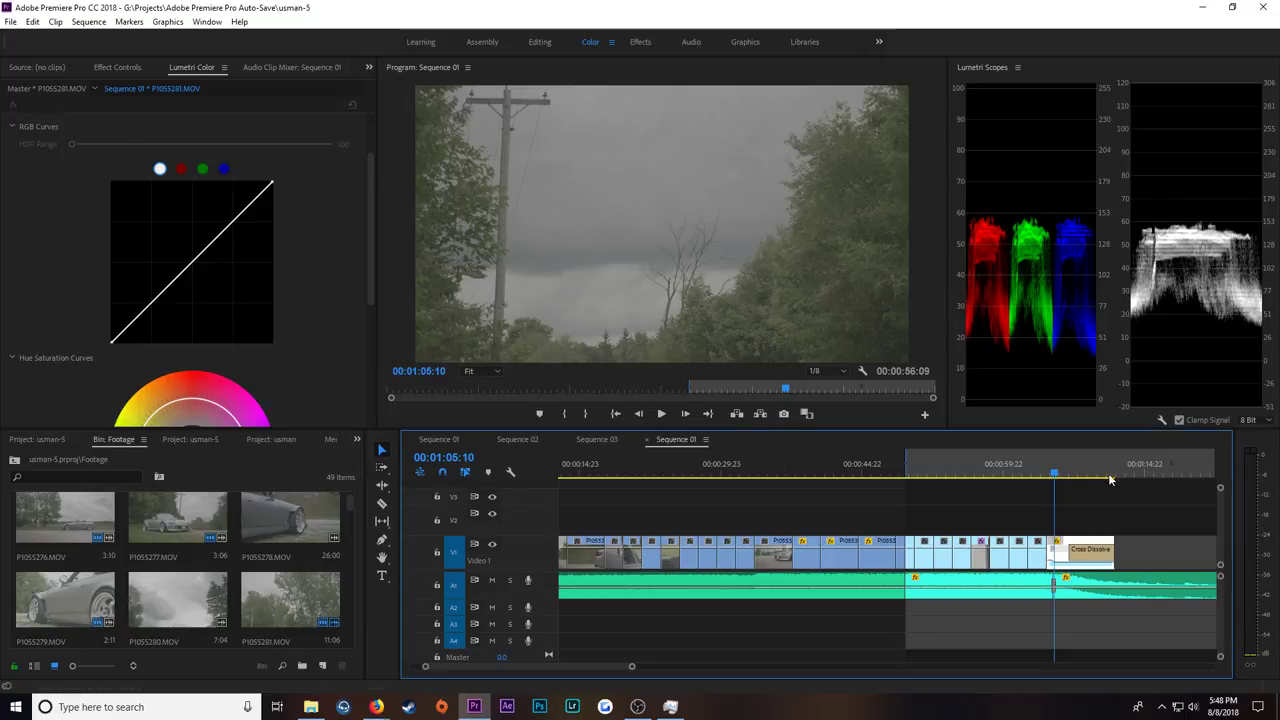
# Step: Examine the start of the final clip P1055281.MOV frame by frame from 00:01:04:12 to 00:01:04:19
pyautogui.click(1049, 474)
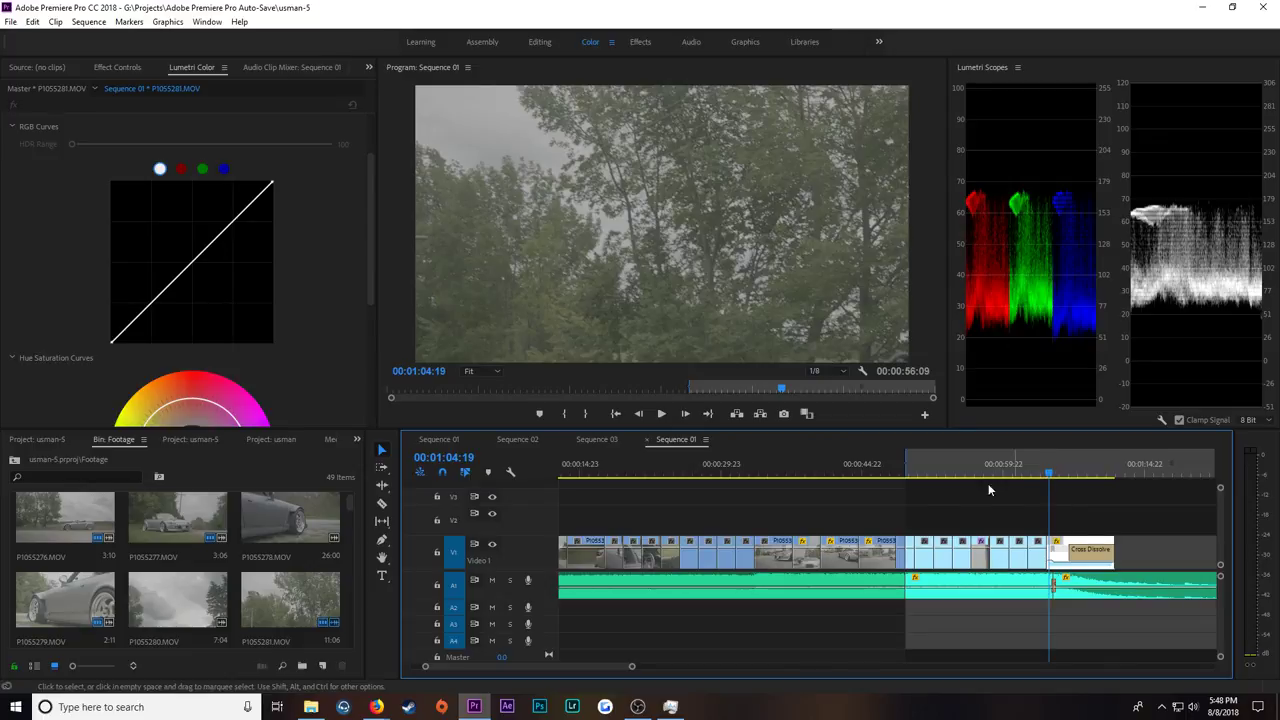
pyautogui.click(1047, 472)
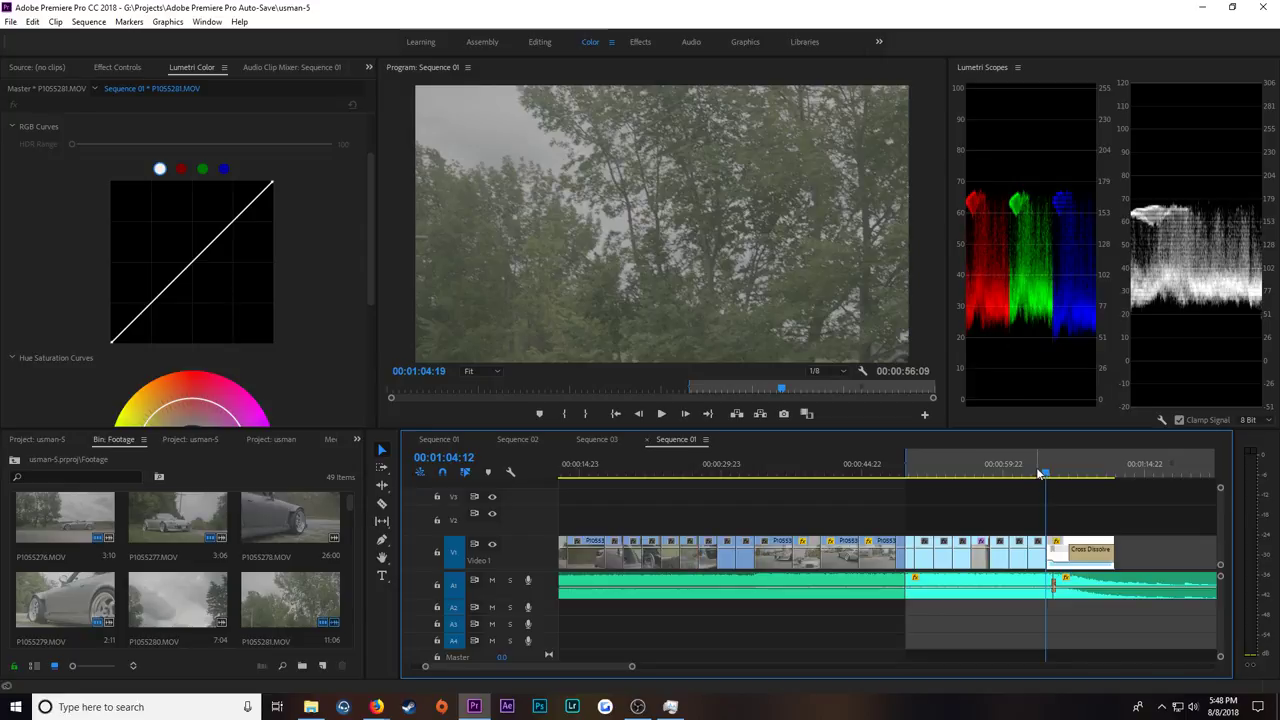
pyautogui.press('Right')
pyautogui.press('Right')
pyautogui.press('Right')
pyautogui.press('Right')
pyautogui.press('Right')
pyautogui.press('Right')
pyautogui.press('Right')
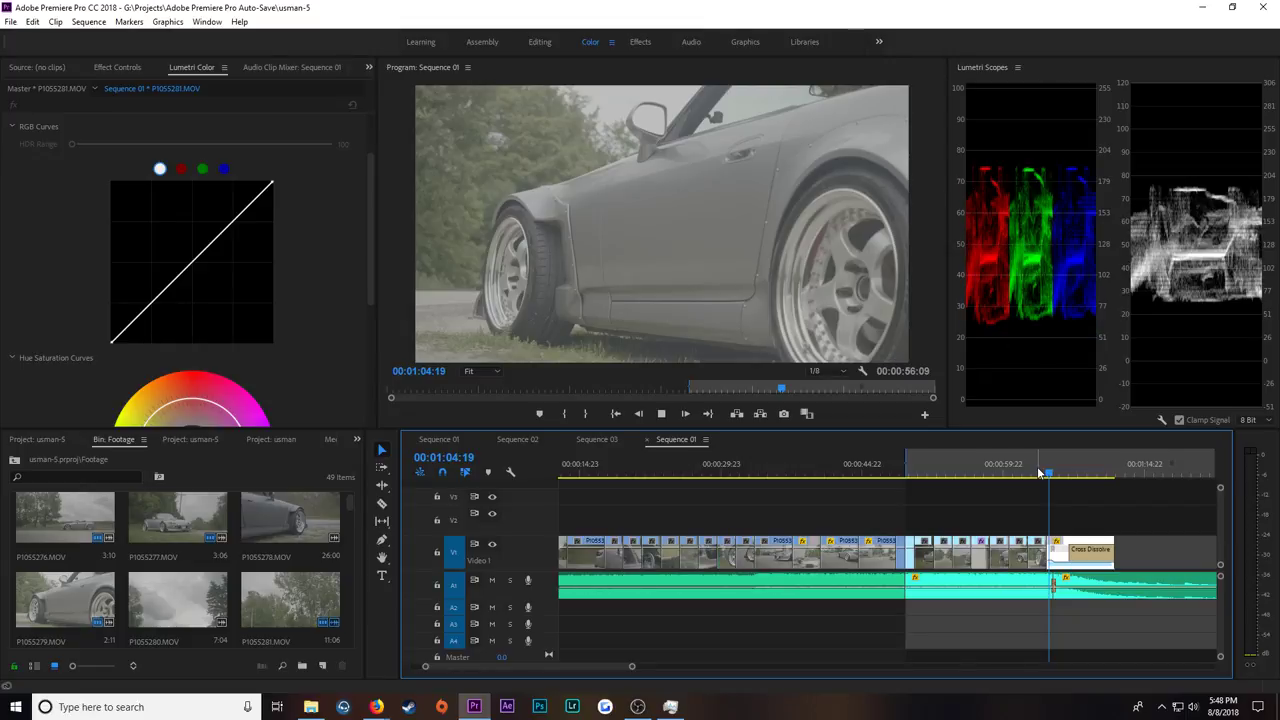
# Step: Cut runaway.mp3 at the end of the final clip, 00:01:11:19, and delete the part of the music beyond it
pyautogui.click(1053, 472)
pyautogui.moveTo(1053, 472); pyautogui.dragTo(1117, 488)
pyautogui.scroll(-5, 1100, 531)
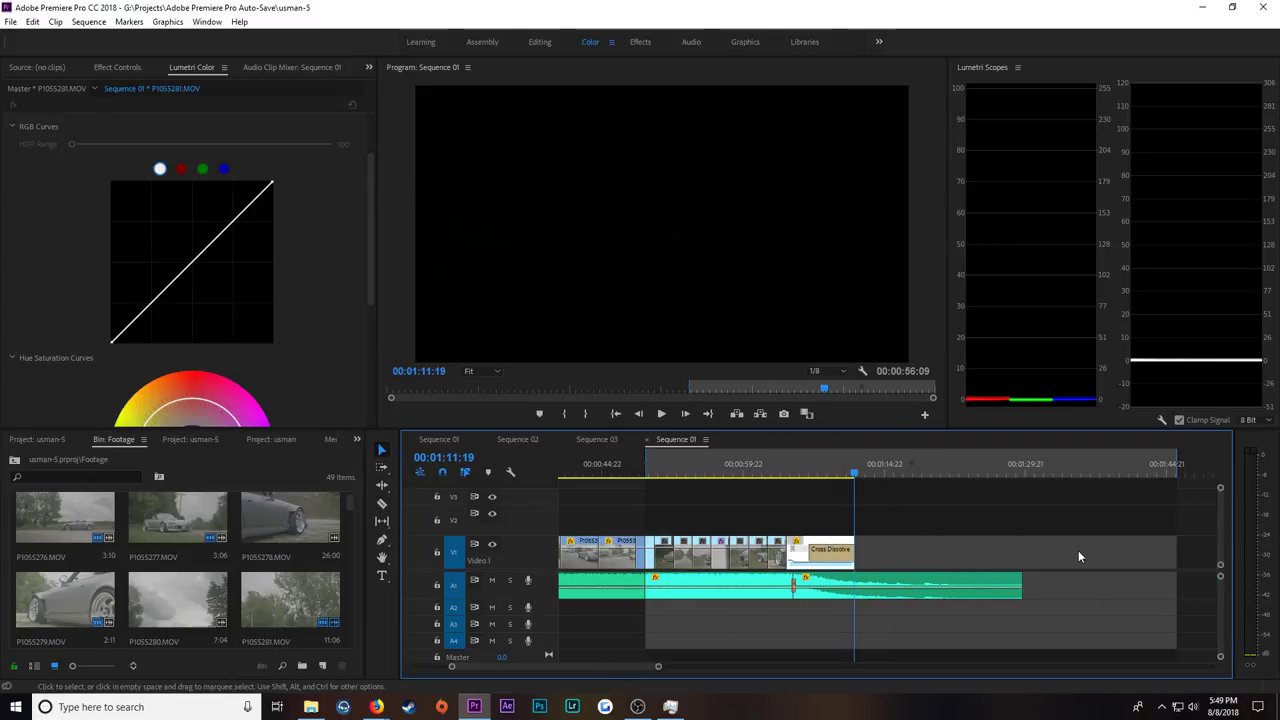
pyautogui.moveTo(658, 666); pyautogui.dragTo(598, 669)
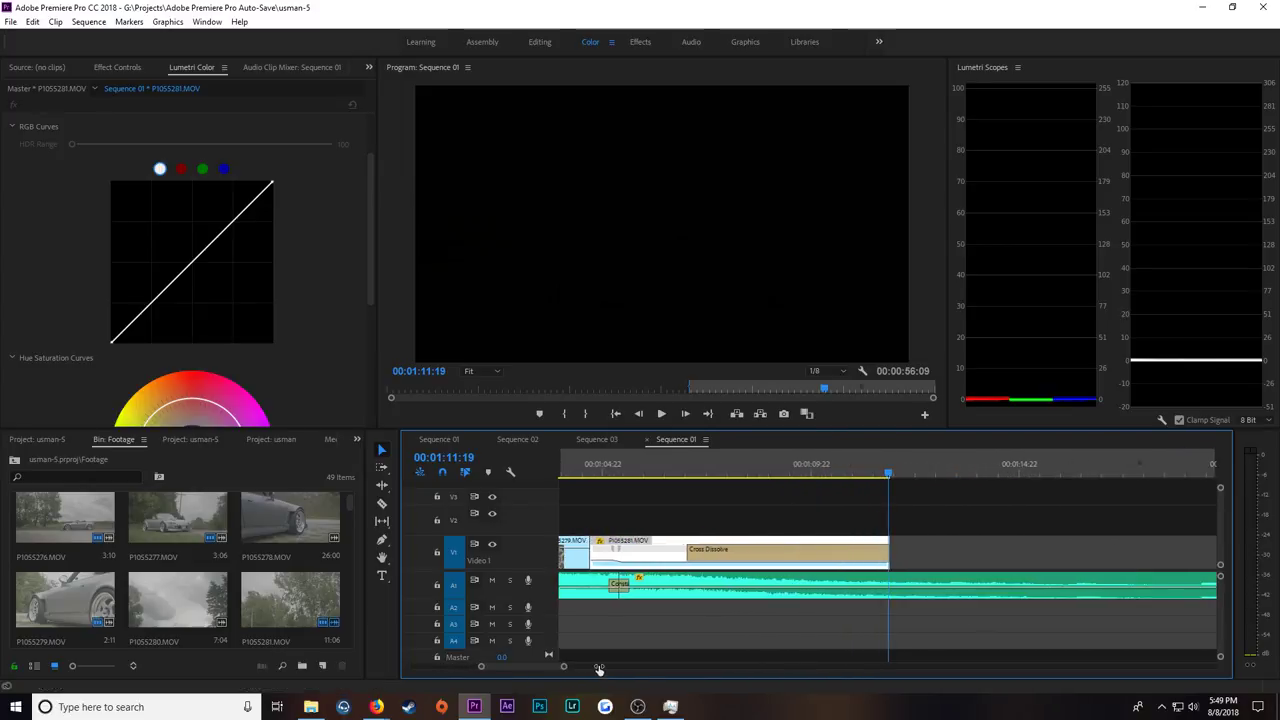
pyautogui.click(957, 582)
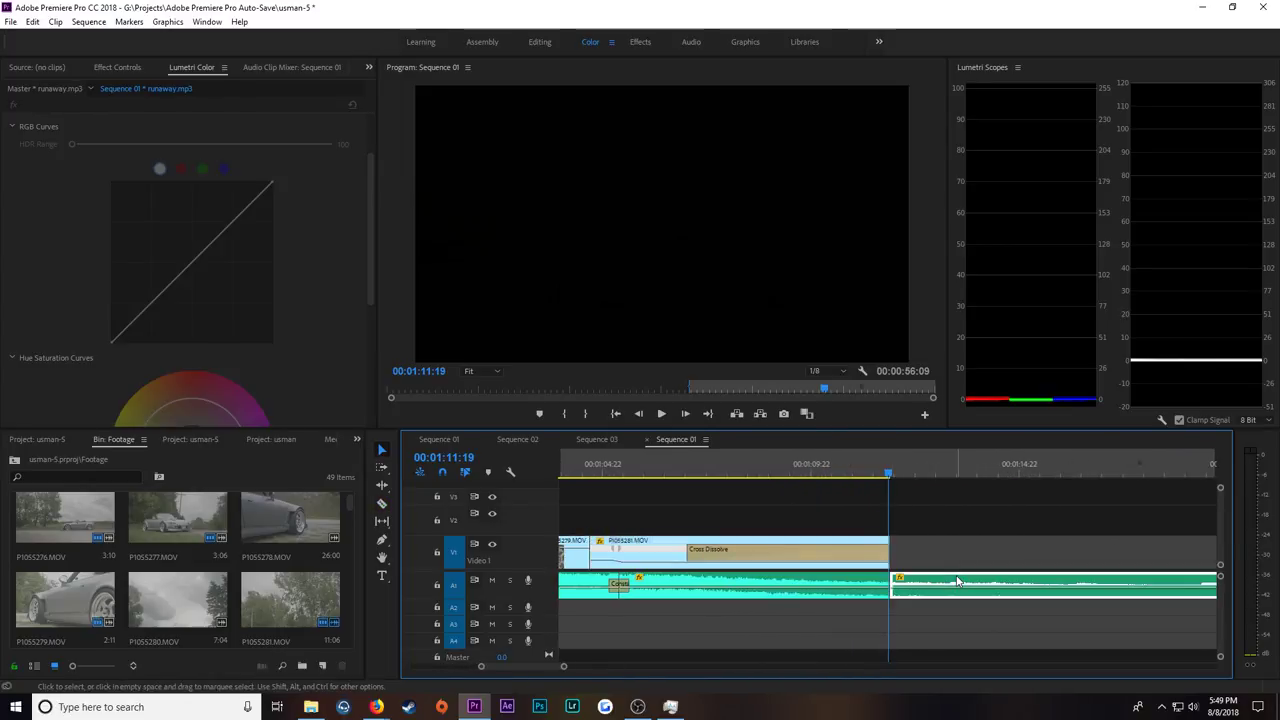
pyautogui.press('Delete')
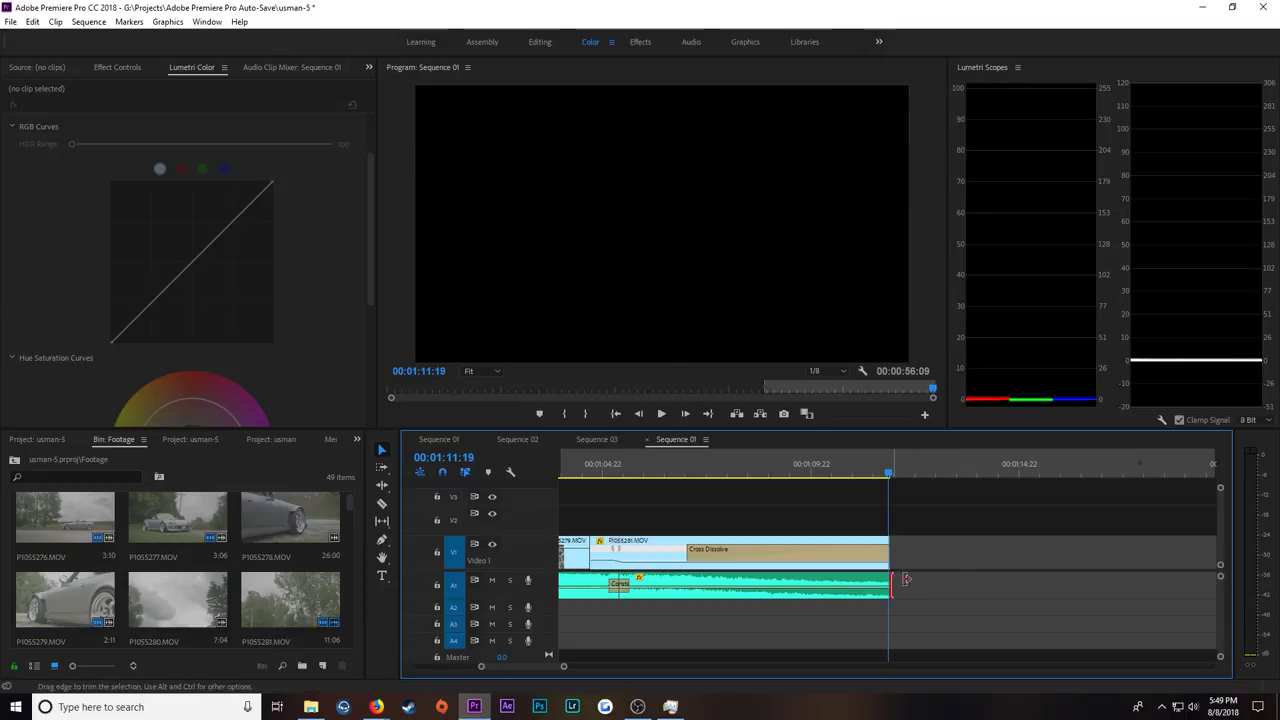
# Step: Extend the music about two seconds past the final clip and add a volume keyframe near 00:01:06 to start its fade-out
pyautogui.moveTo(891, 585); pyautogui.dragTo(963, 585)
pyautogui.press('p')
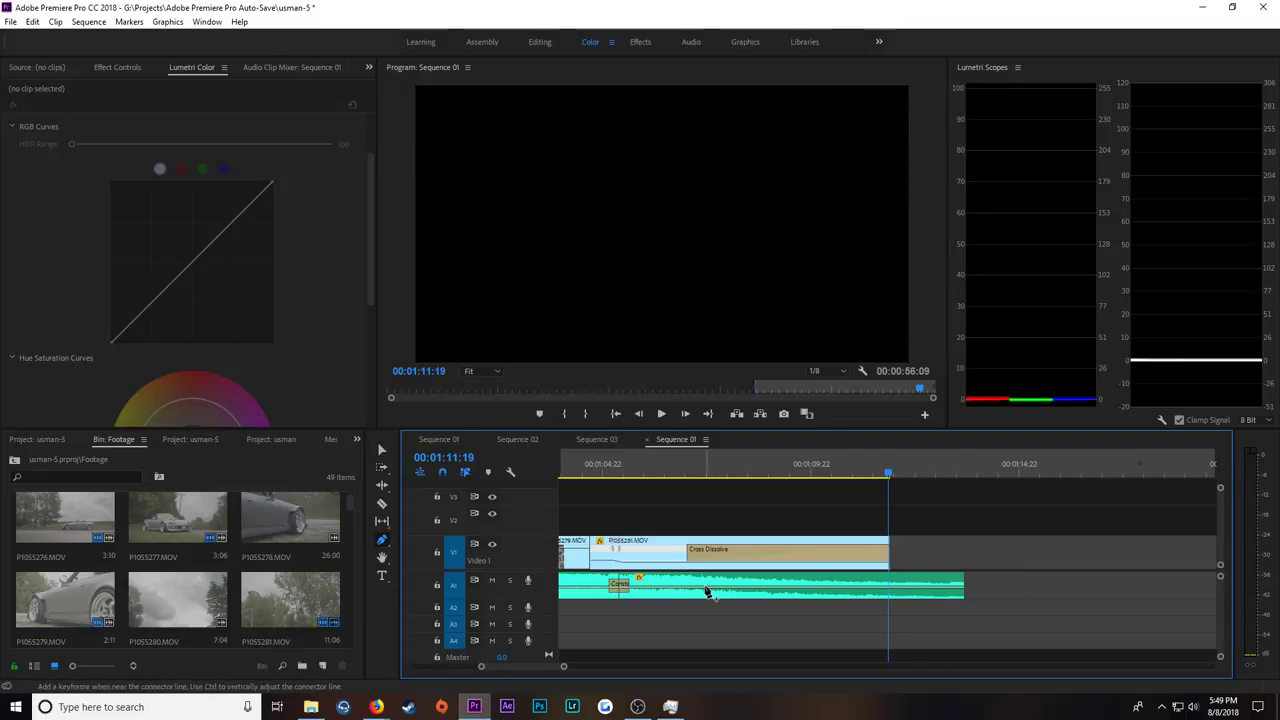
pyautogui.click(655, 589)
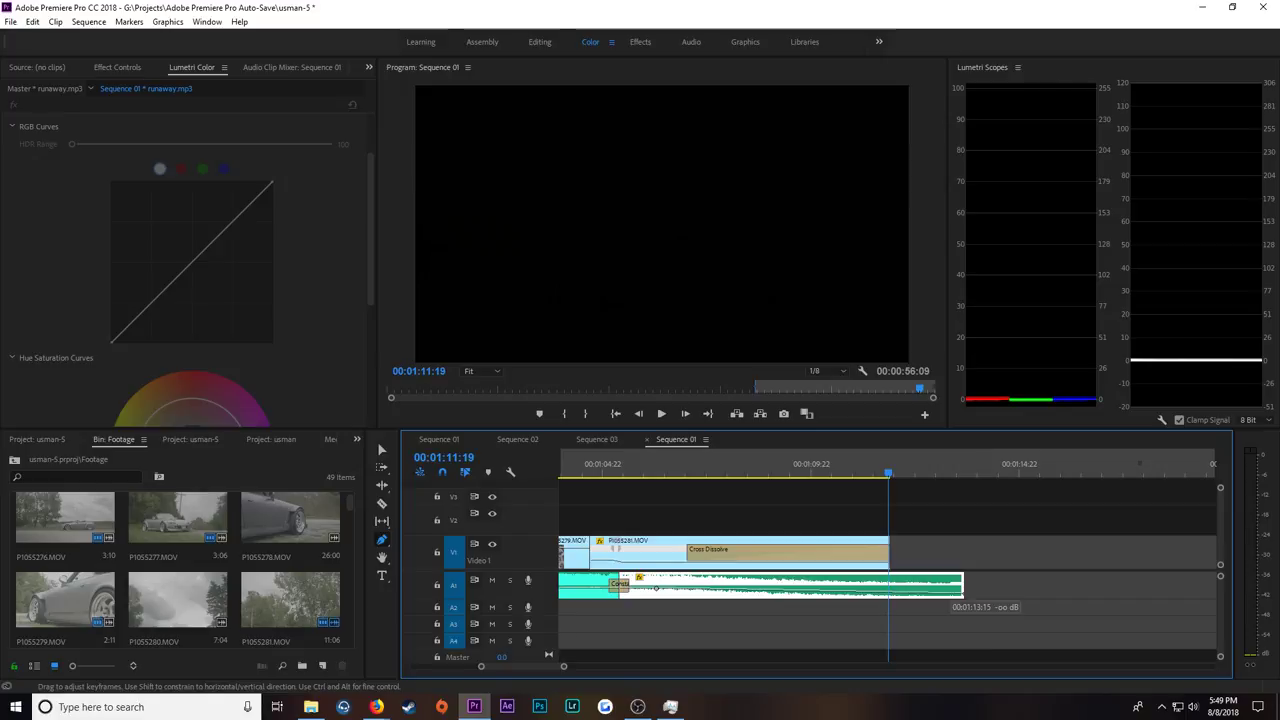
# Step: Play back the sequence's fade-out ending and its opening tree clips to check the cut and music
pyautogui.press('space')
pyautogui.moveTo(563, 666); pyautogui.dragTo(616, 667)
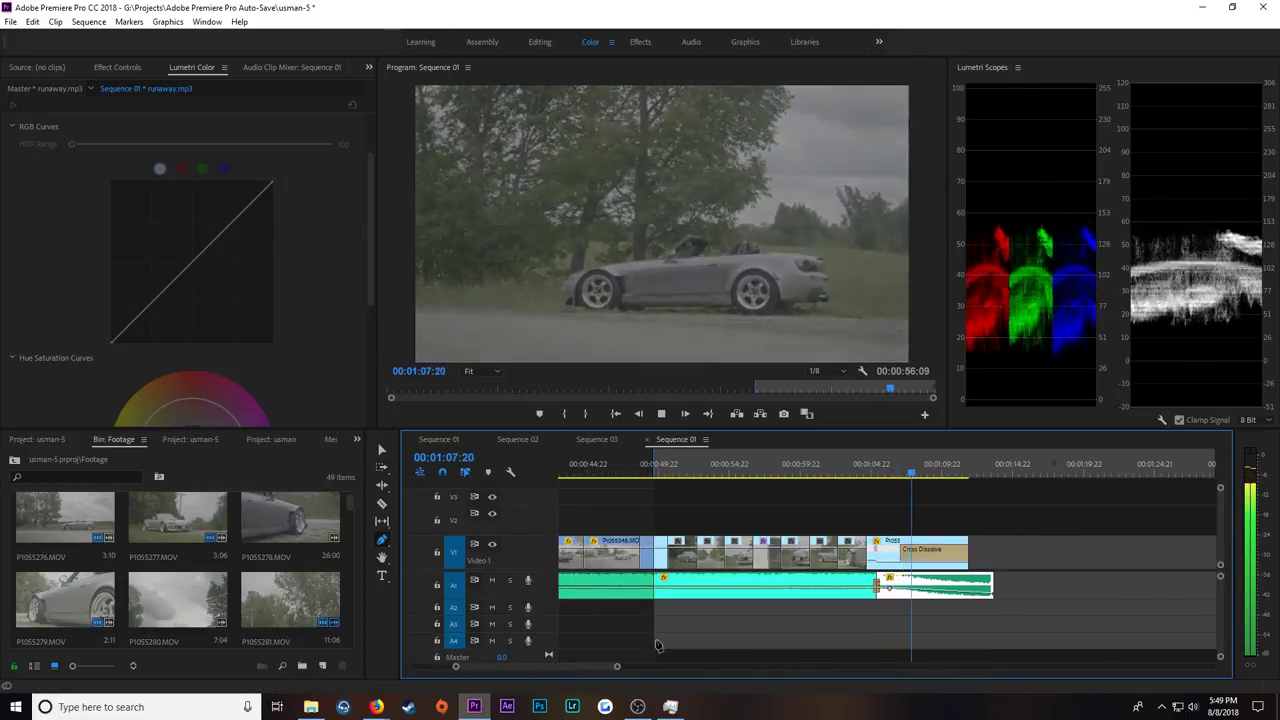
pyautogui.moveTo(597, 670); pyautogui.dragTo(555, 670)
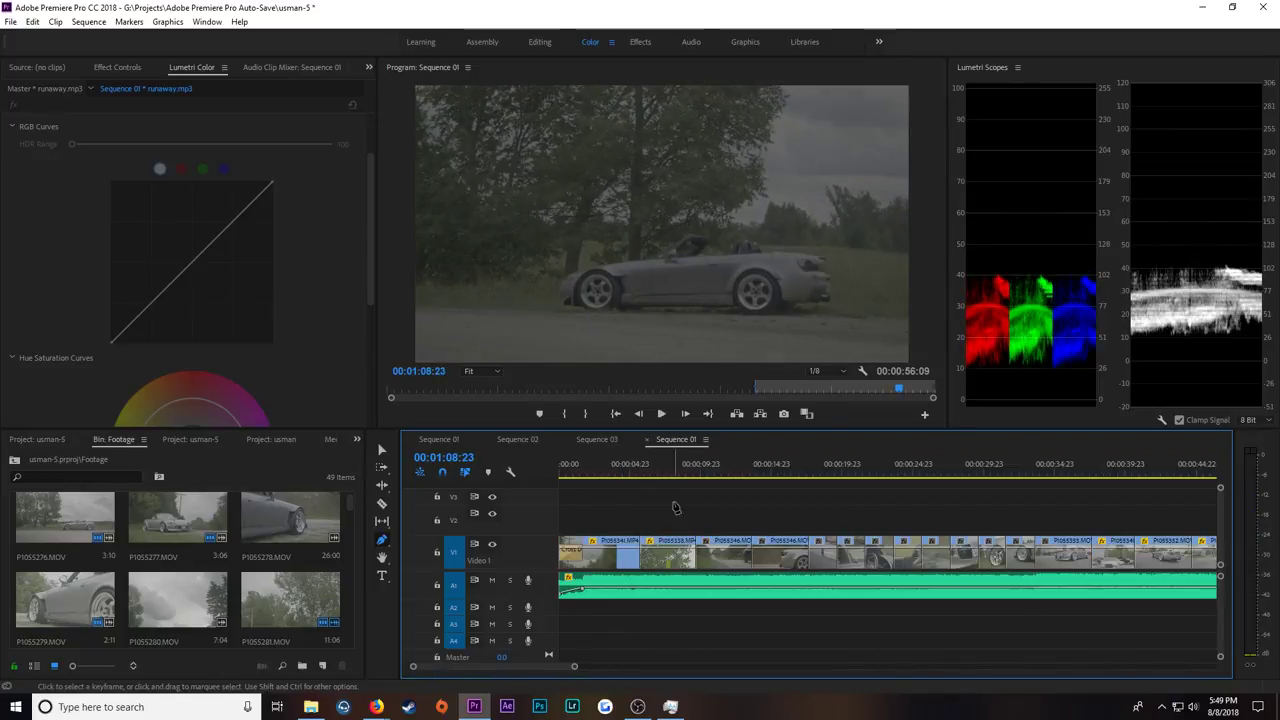
pyautogui.click(627, 472)
pyautogui.moveTo(627, 472); pyautogui.dragTo(615, 472)
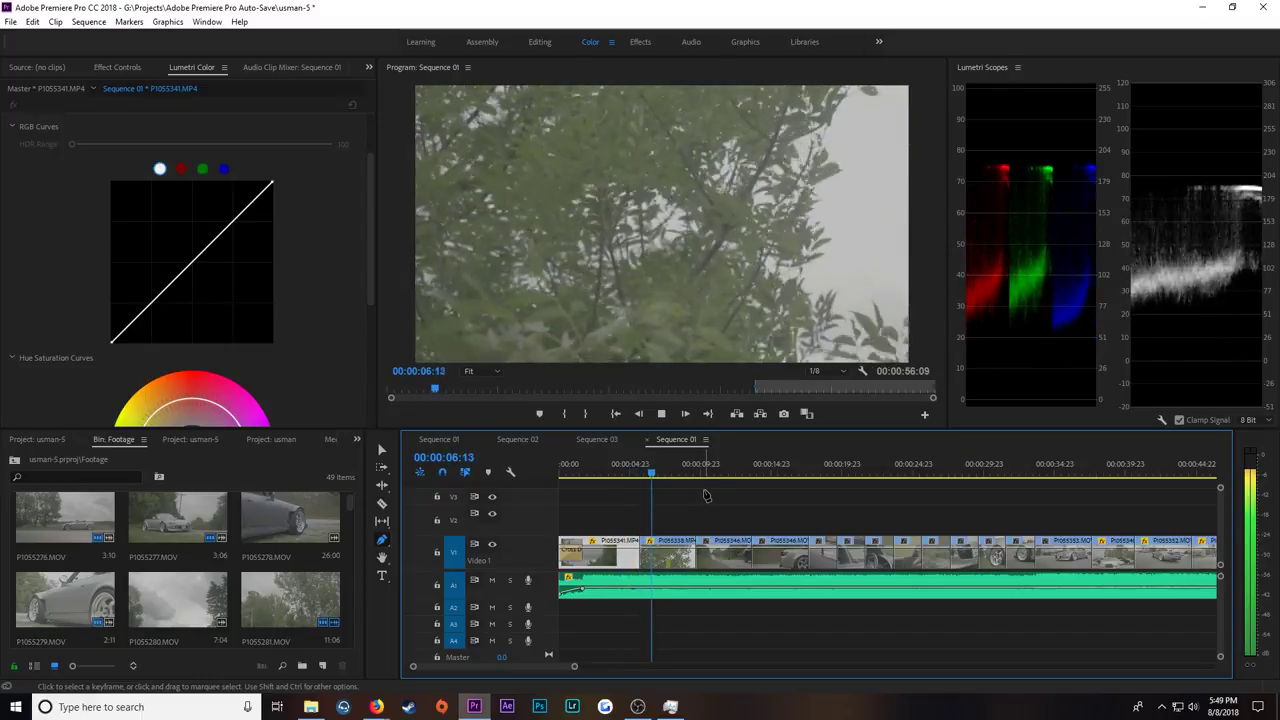
pyautogui.press('space')
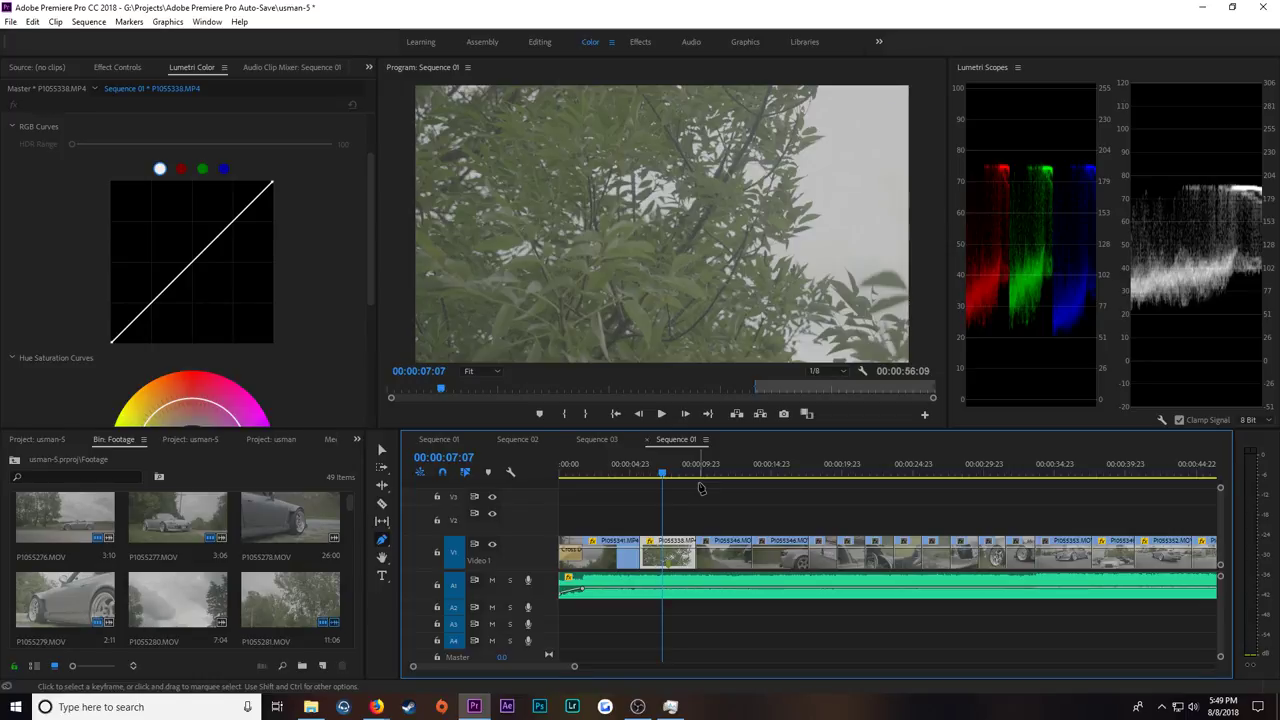
pyautogui.scroll(-2, 698, 483)
pyautogui.scroll(1, 697, 487)
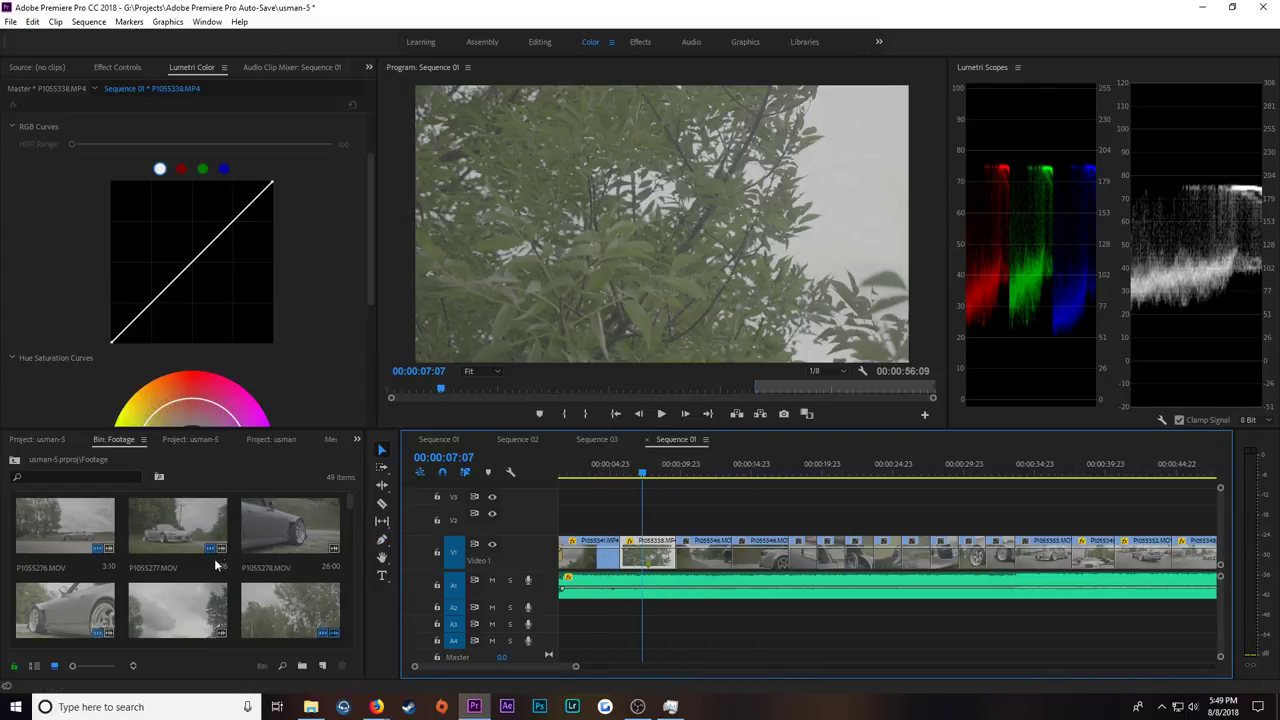
# Step: Save the project, and save it as usman in the G:\Projects folder, replacing the existing file
pyautogui.hotkey('ctrl', 's')
pyautogui.click(10, 21)
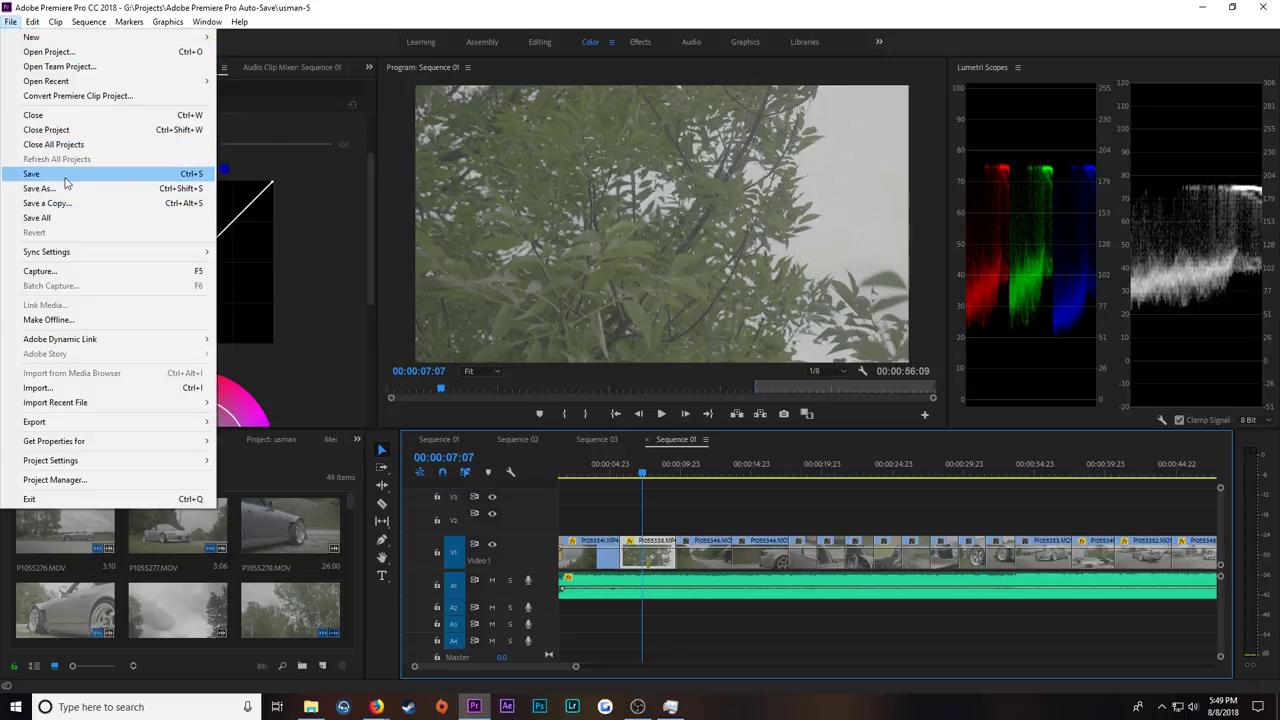
pyautogui.click(68, 174)
pyautogui.click(10, 21)
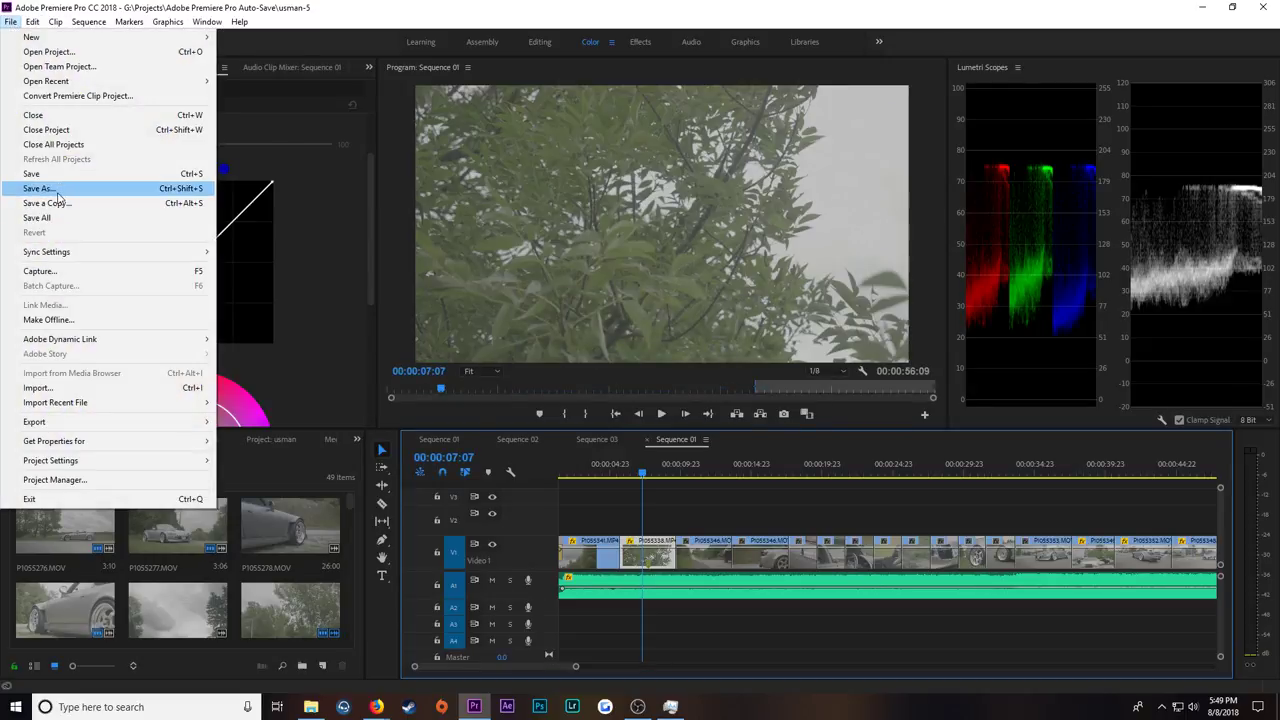
pyautogui.click(40, 191)
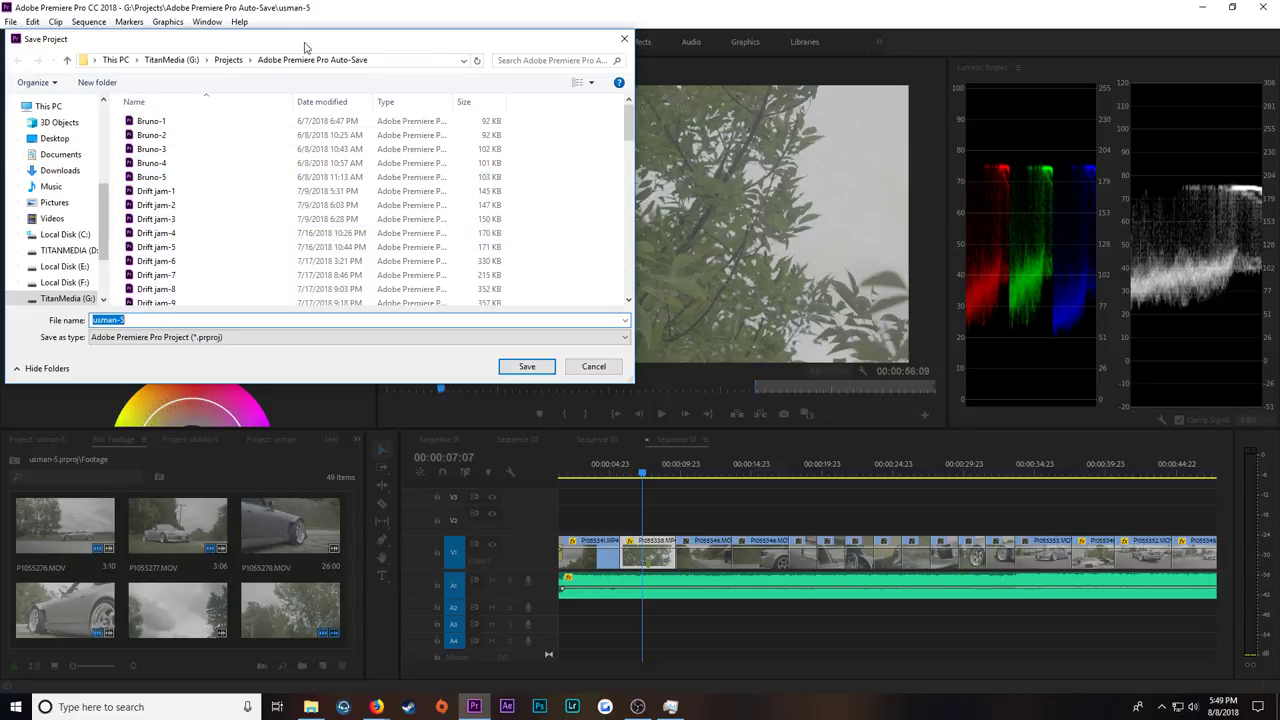
pyautogui.click(228, 60)
pyautogui.scroll(-10, 286, 248)
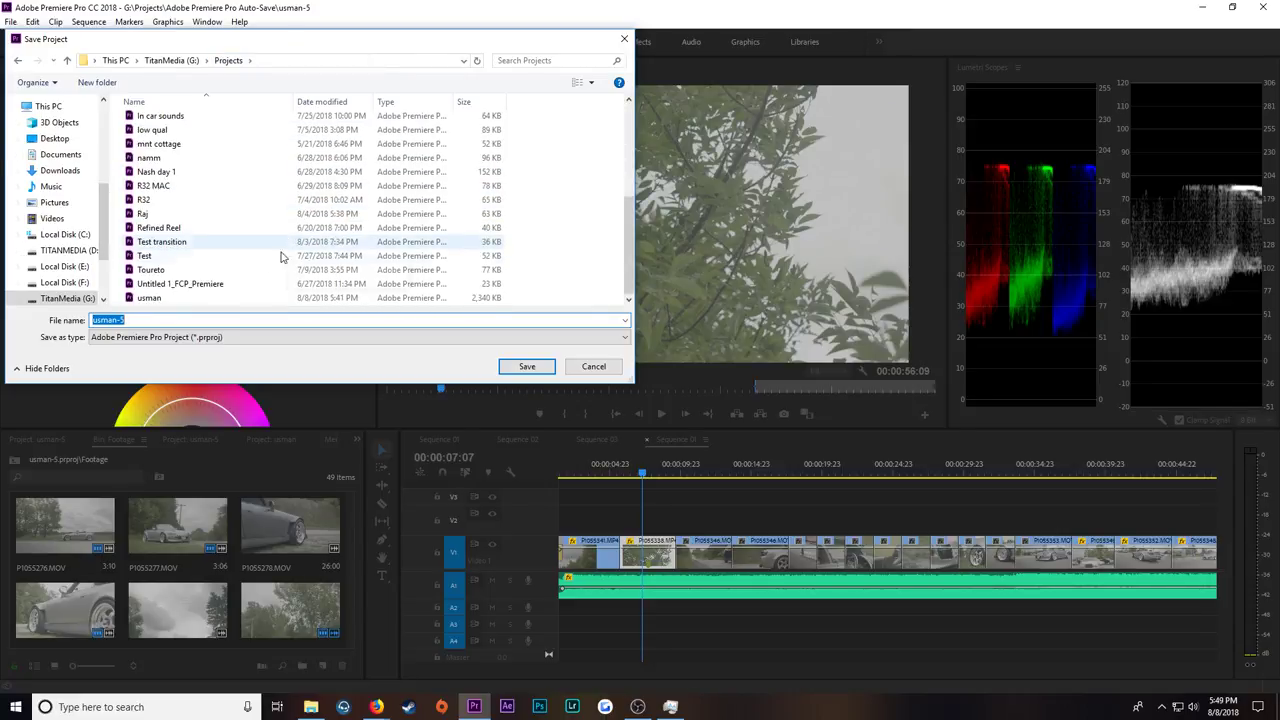
pyautogui.click(212, 298)
pyautogui.click(527, 366)
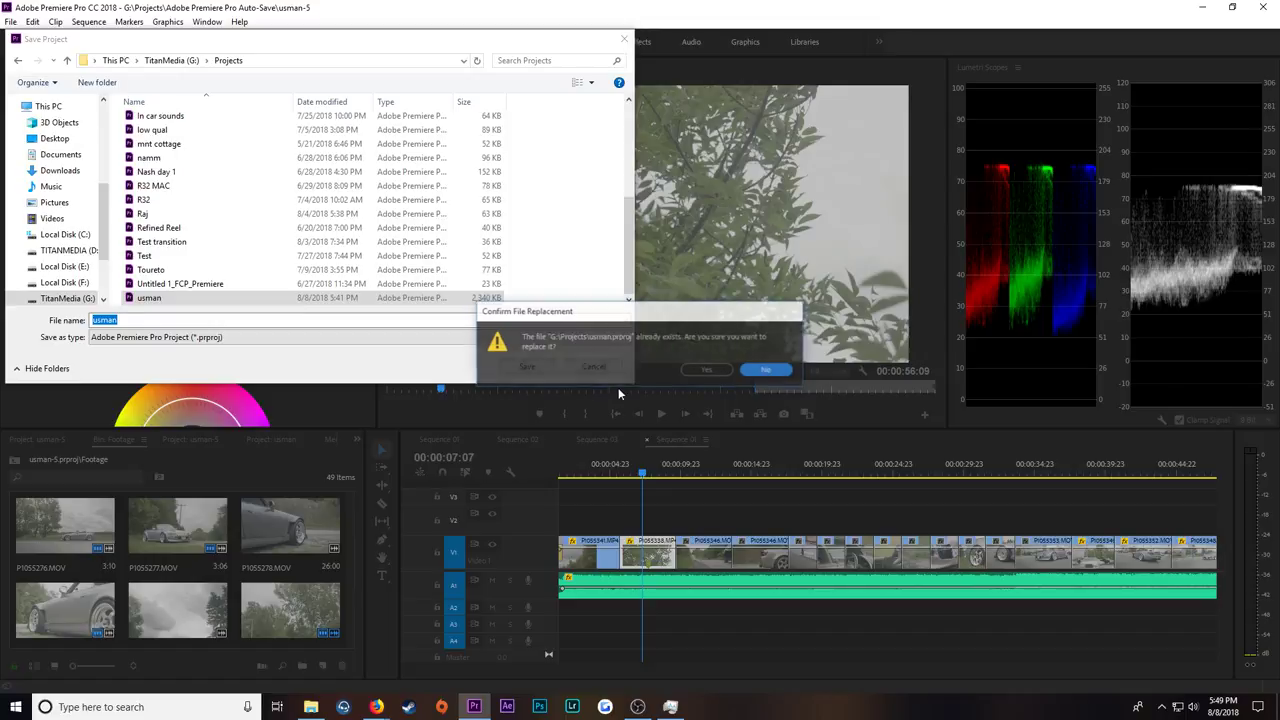
pyautogui.click(728, 372)
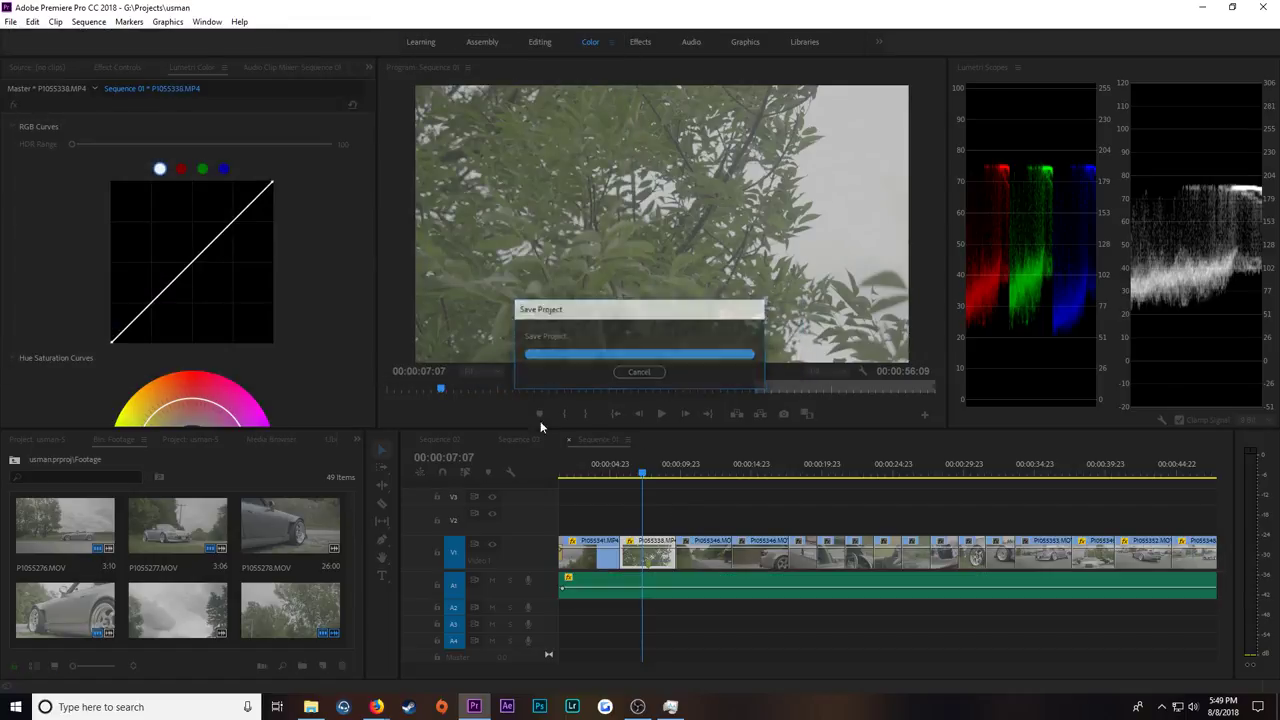
# Step: Open the Broll bin and place P1055339.MP4 on track V2 directly above the P1055338.MP4 clip
pyautogui.scroll(-2, 188, 578)
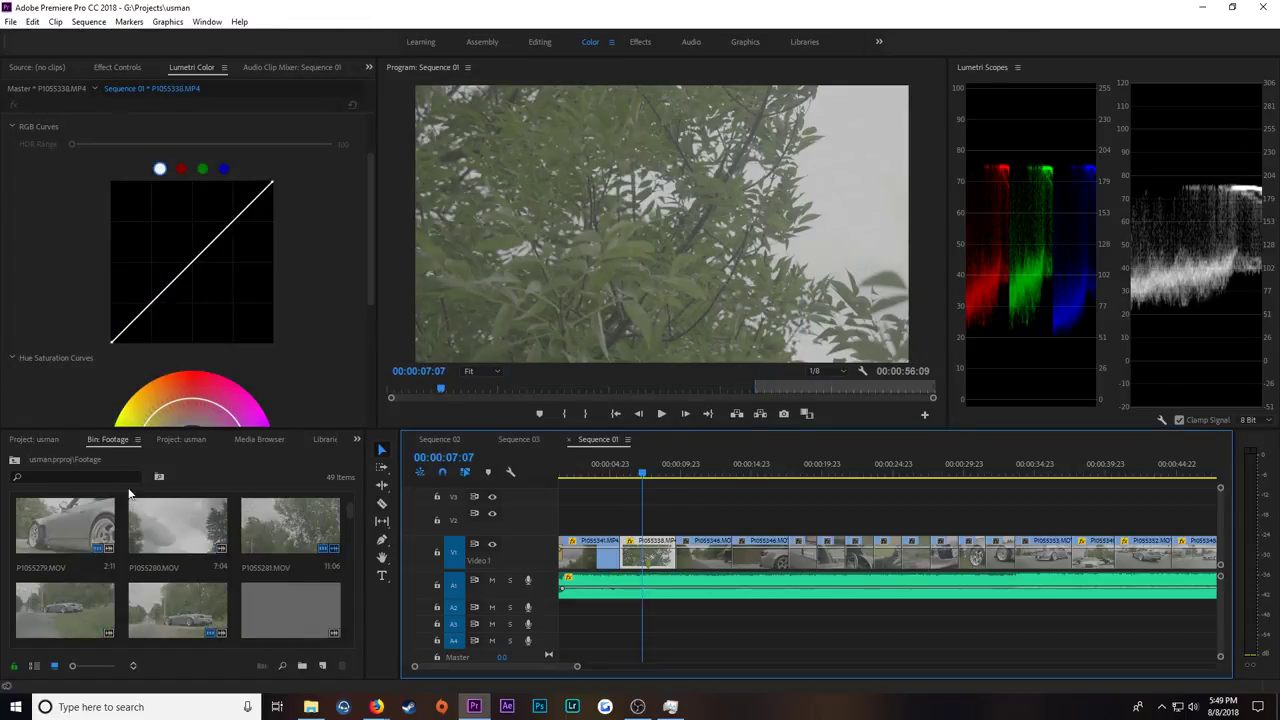
pyautogui.click(47, 440)
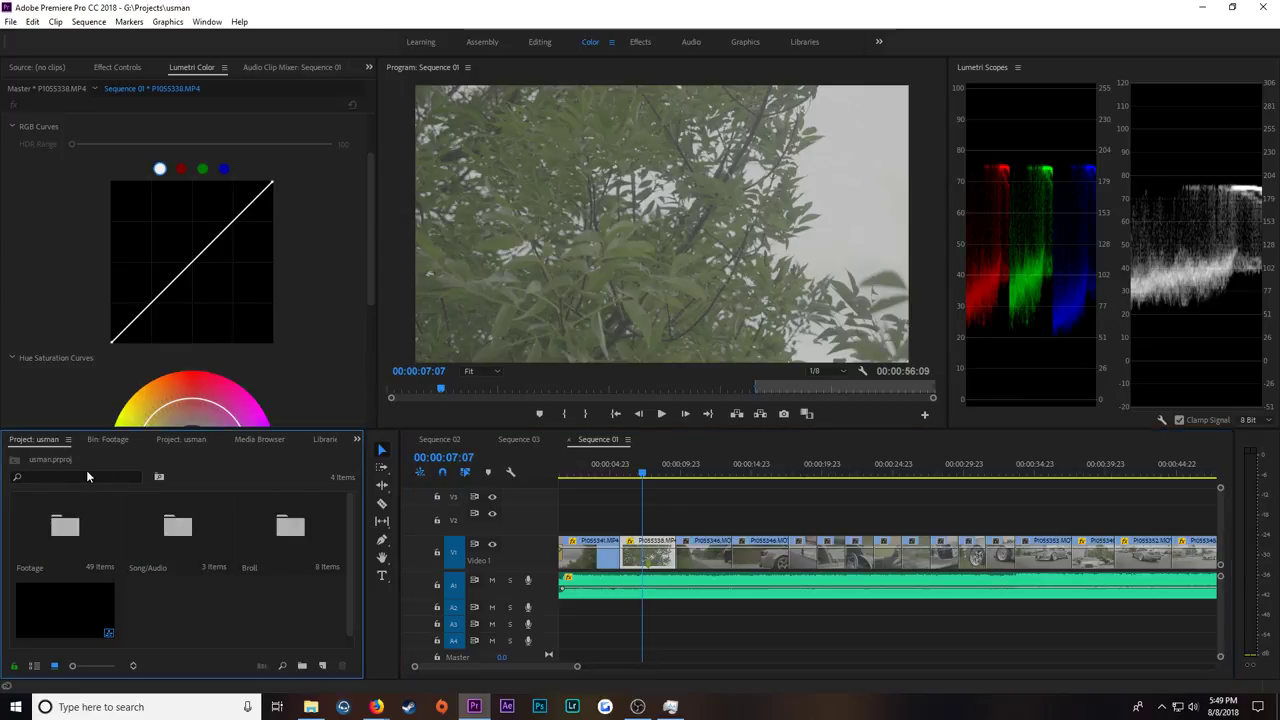
pyautogui.doubleClick(256, 540)
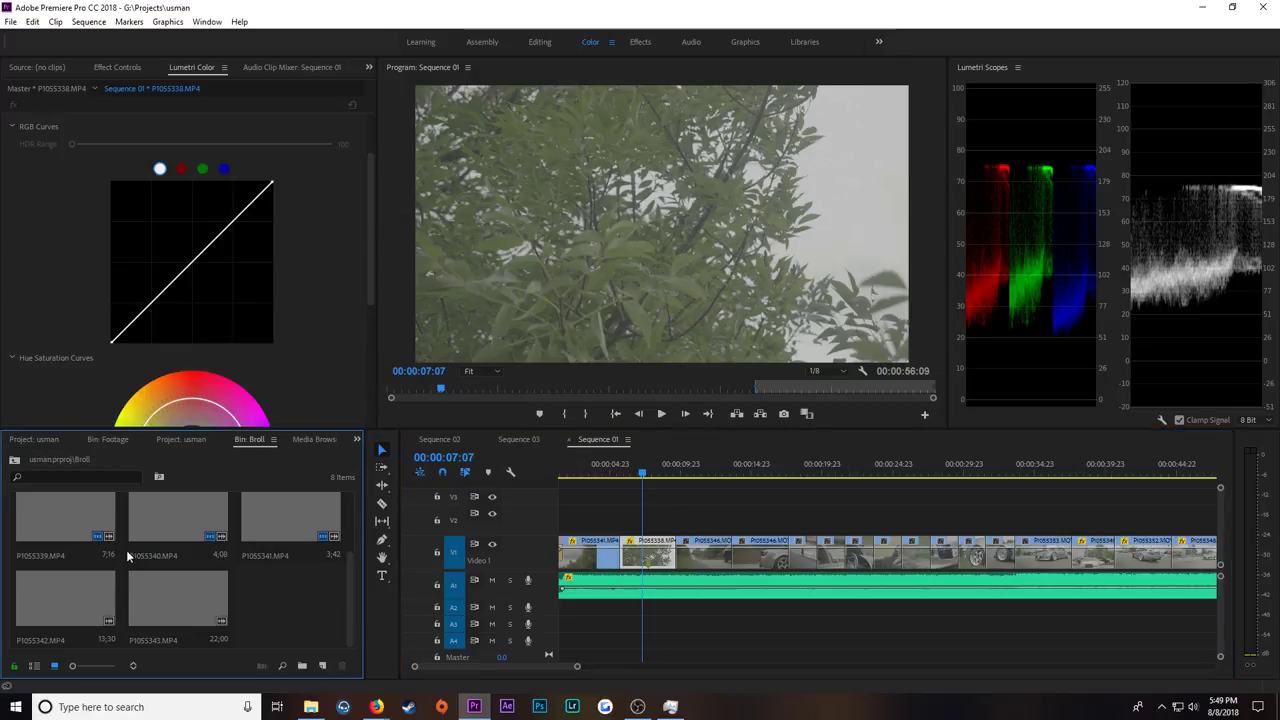
pyautogui.scroll(2, 193, 558)
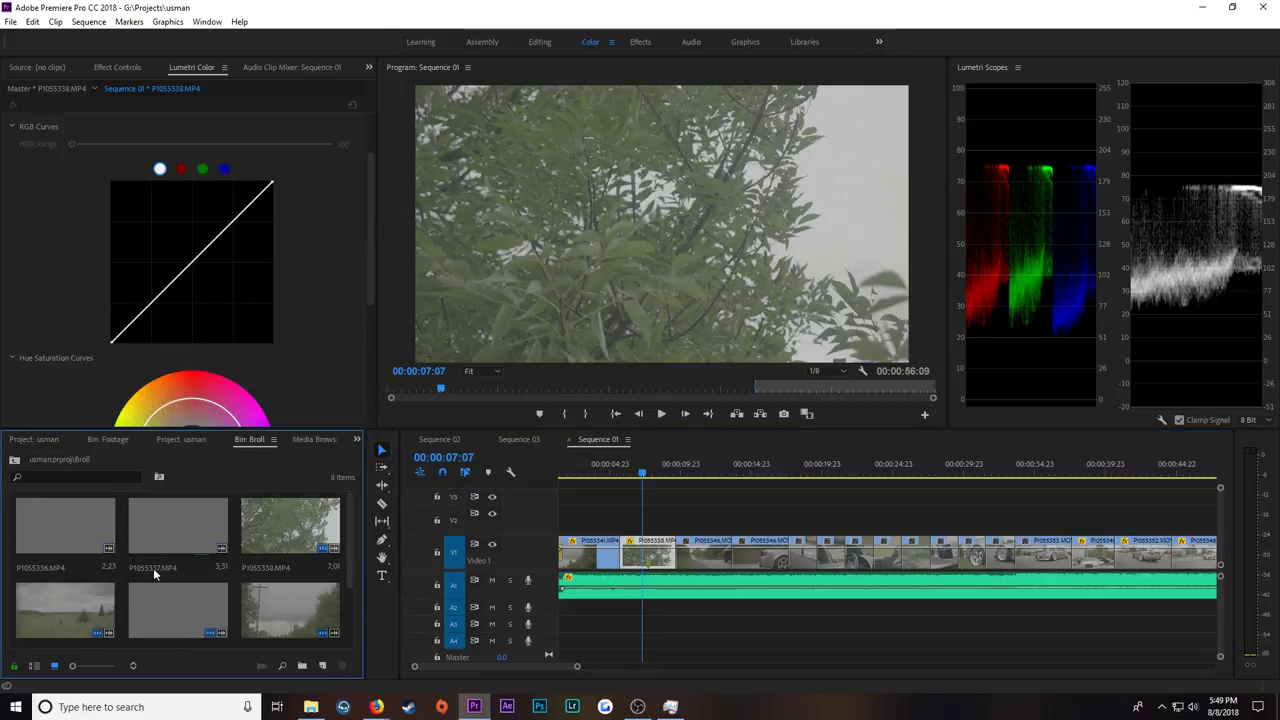
pyautogui.doubleClick(71, 612)
pyautogui.moveTo(196, 382); pyautogui.dragTo(670, 515)
# Step: Set the speed of the P1055339.MP4 clip on V2 to 60%
pyautogui.rightClick(676, 512)
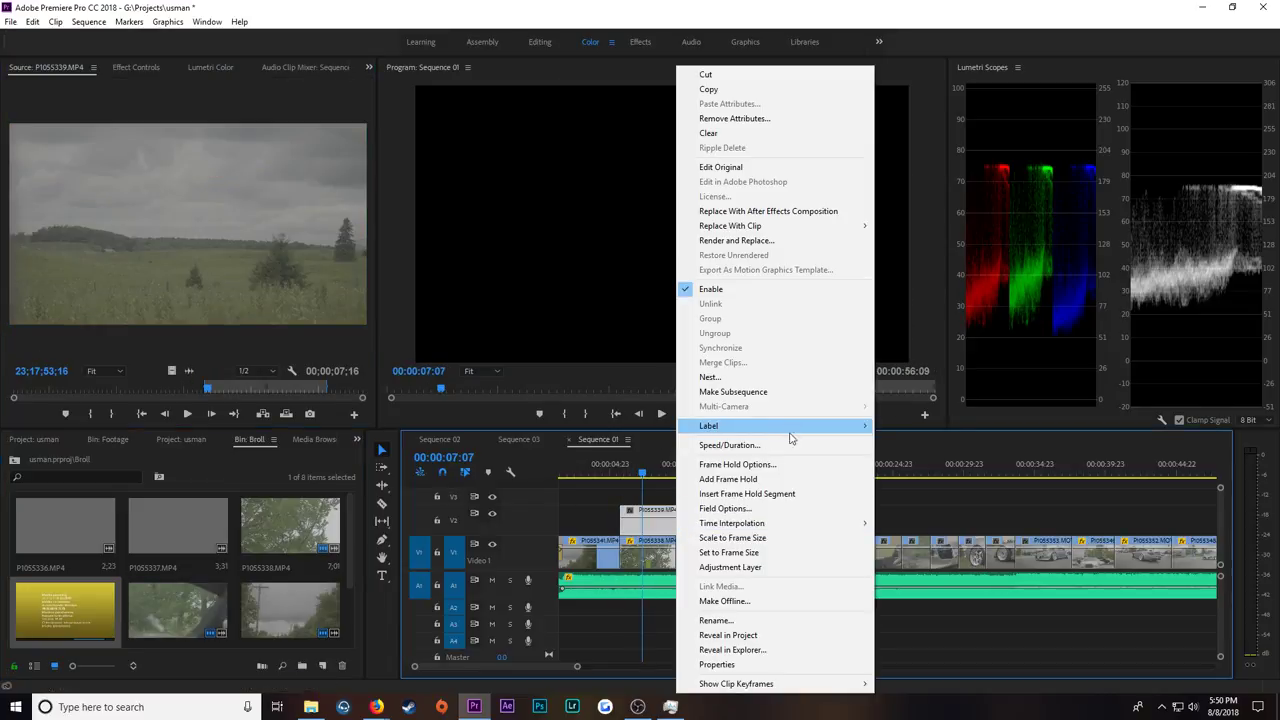
pyautogui.click(790, 445)
pyautogui.write('60')
pyautogui.press('Return')
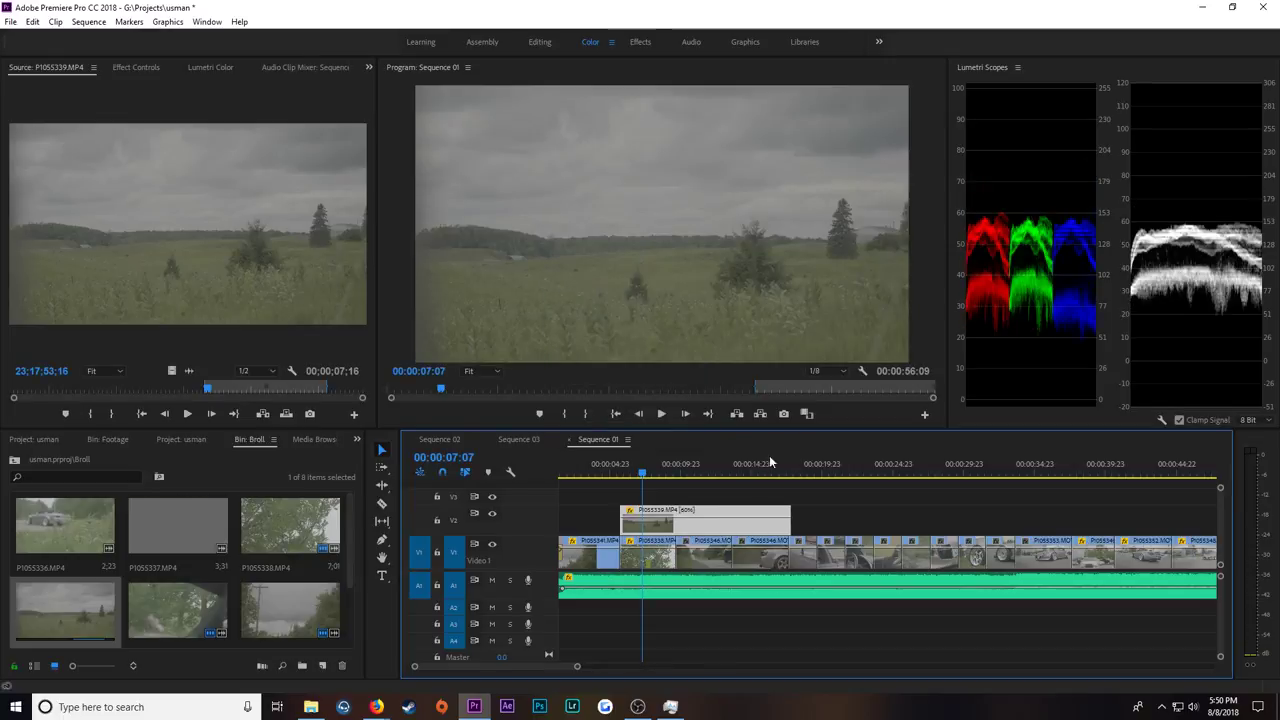
# Step: Trim P1055339.MP4 to the length of P1055338.MP4, overwrite that clip on V1 with it, and play the result
pyautogui.moveTo(789, 515); pyautogui.dragTo(641, 545)
pyautogui.click(620, 468)
pyautogui.press('space')
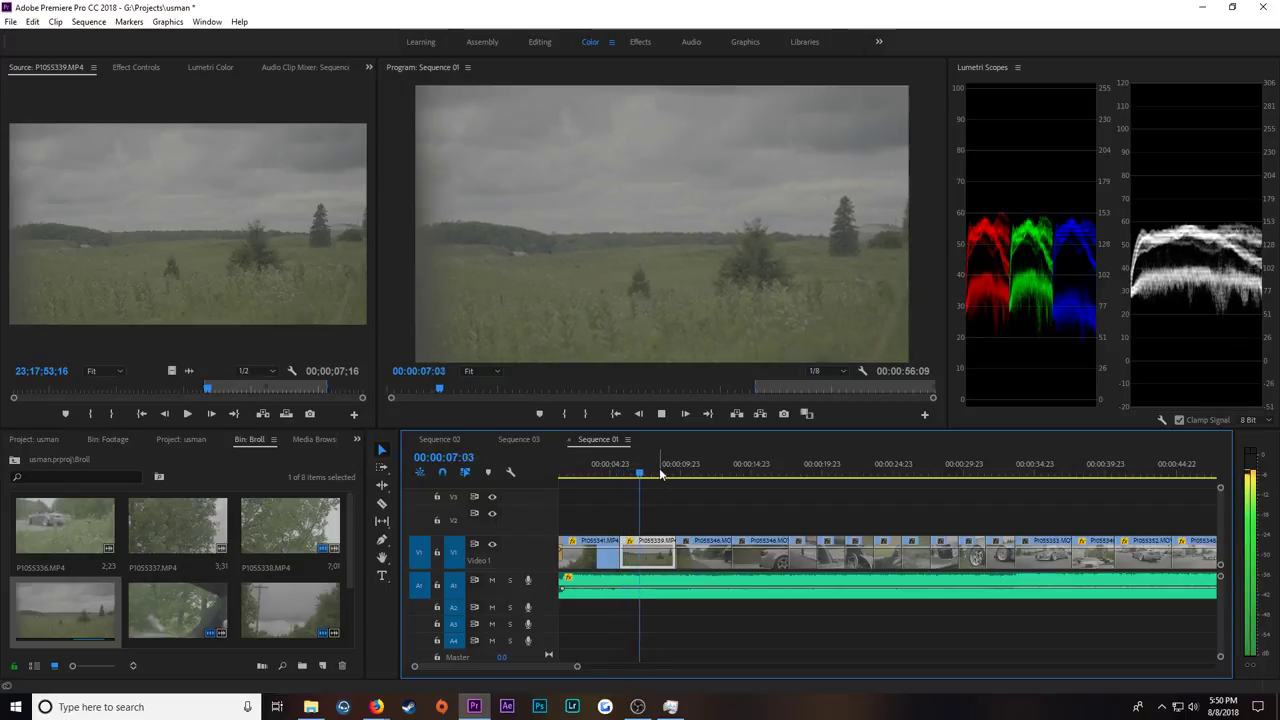
pyautogui.press('space')
# Step: Slip the P1055339.MP4 clip to slightly later source footage and play it back
pyautogui.press('y')
pyautogui.moveTo(645, 558)
pyautogui.mouseDown()
pyautogui.moveTo(575, 568)
pyautogui.moveTo(633, 558)
pyautogui.mouseUp()
pyautogui.press('space')
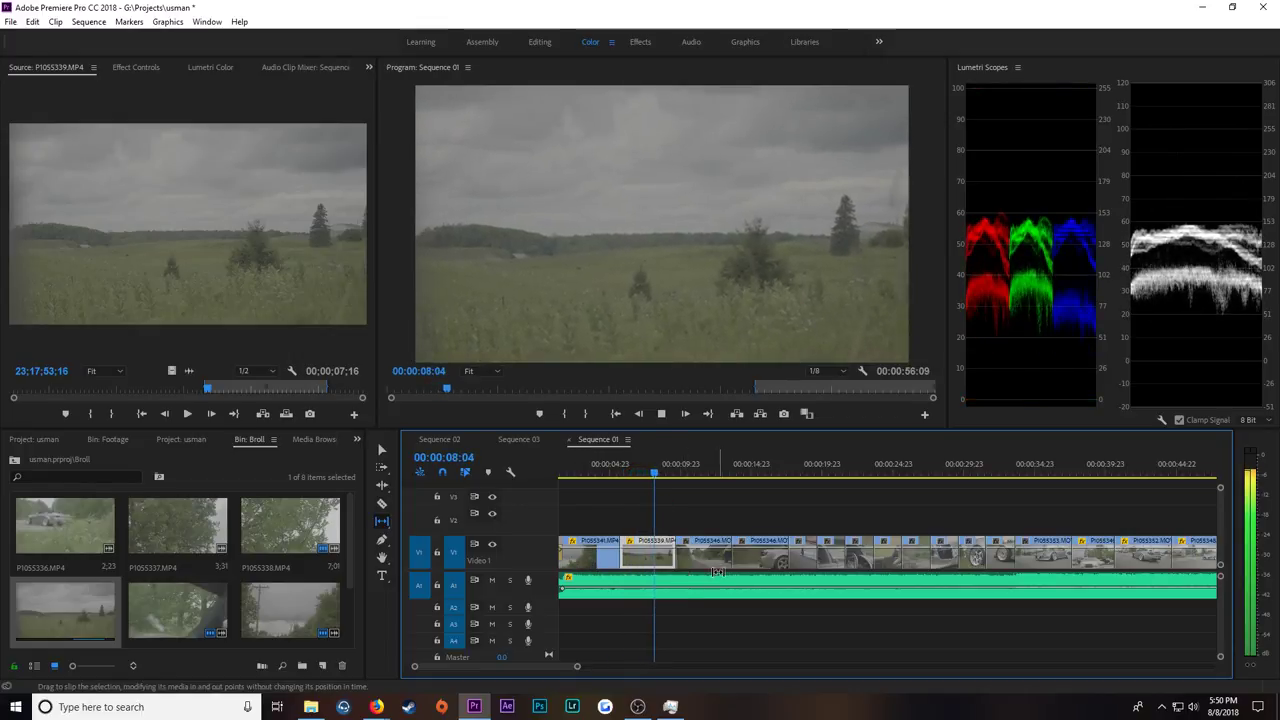
# Step: Slip the P1055346.MOV road clip to later source footage, check the clips that follow, and save the project
pyautogui.click(698, 472)
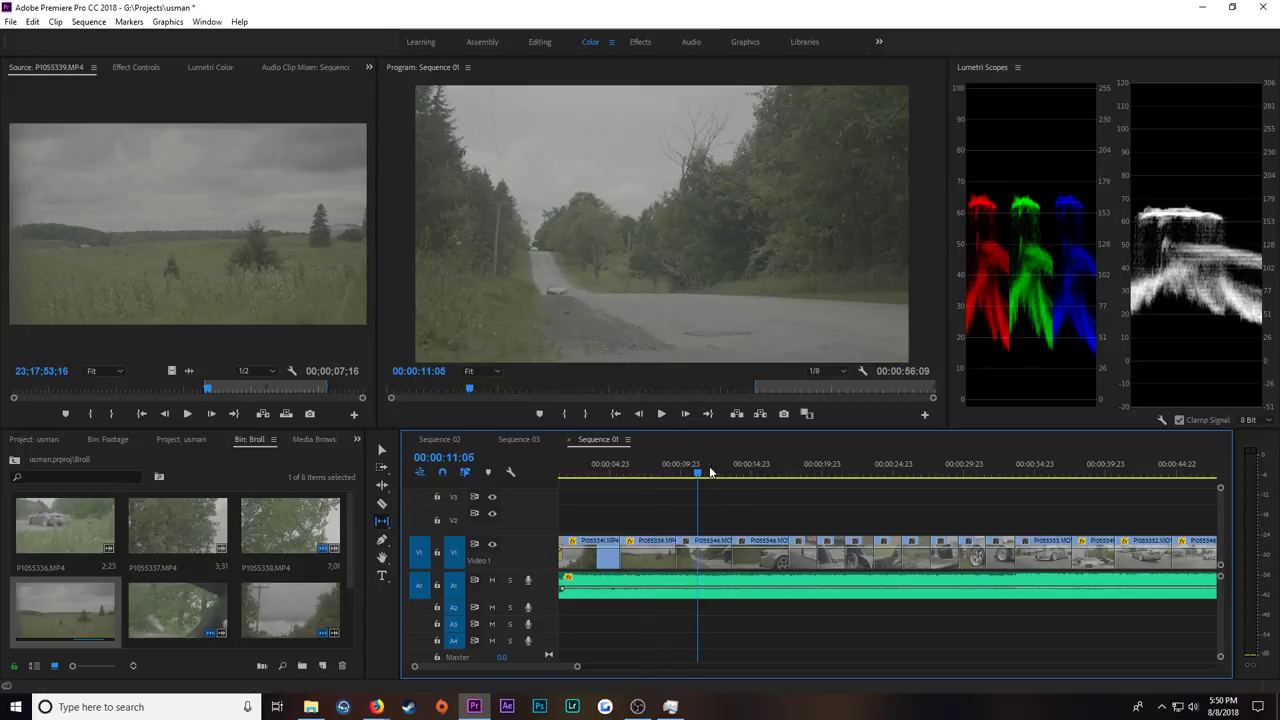
pyautogui.moveTo(712, 472); pyautogui.dragTo(726, 474)
pyautogui.moveTo(711, 565); pyautogui.dragTo(687, 569)
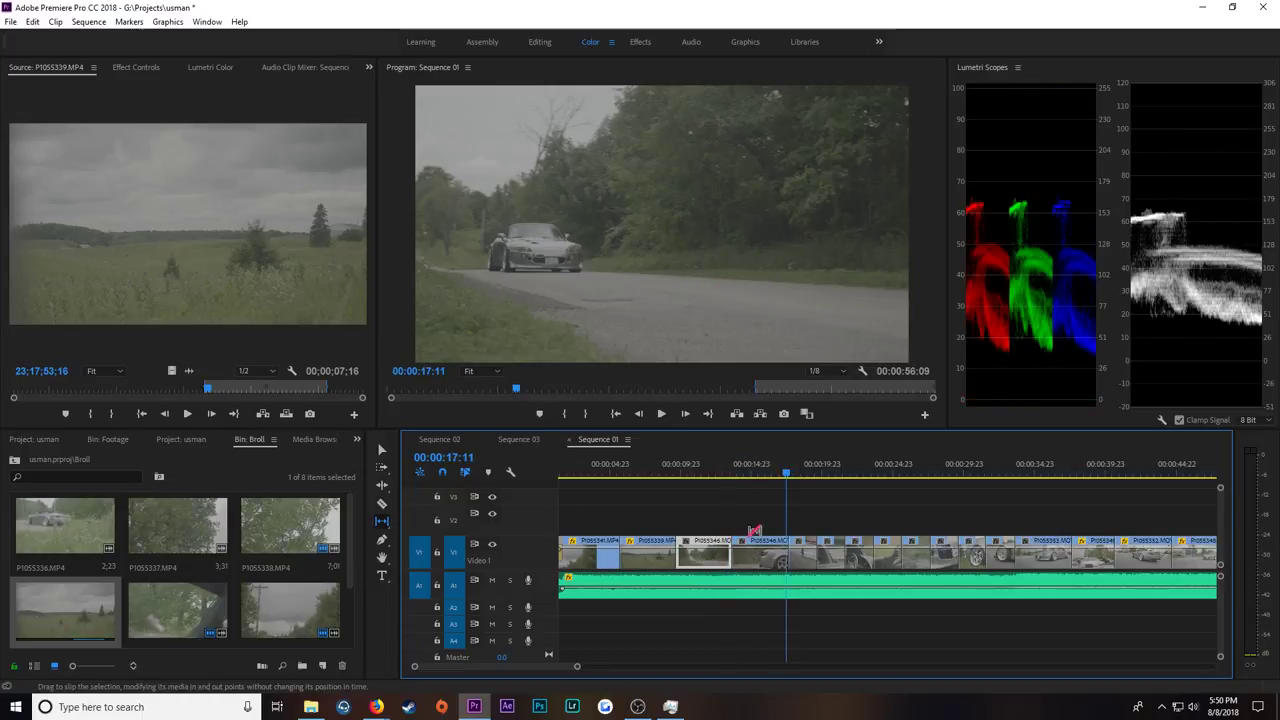
pyautogui.press('Down')
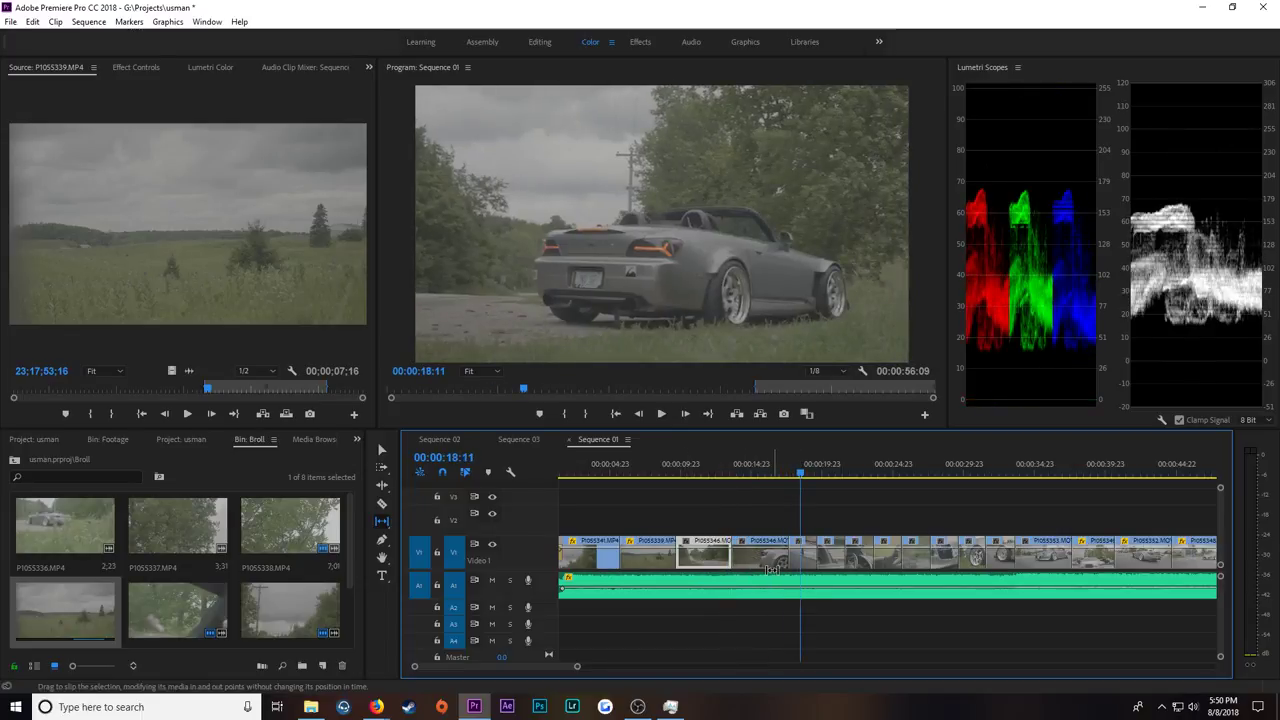
pyautogui.press('Down')
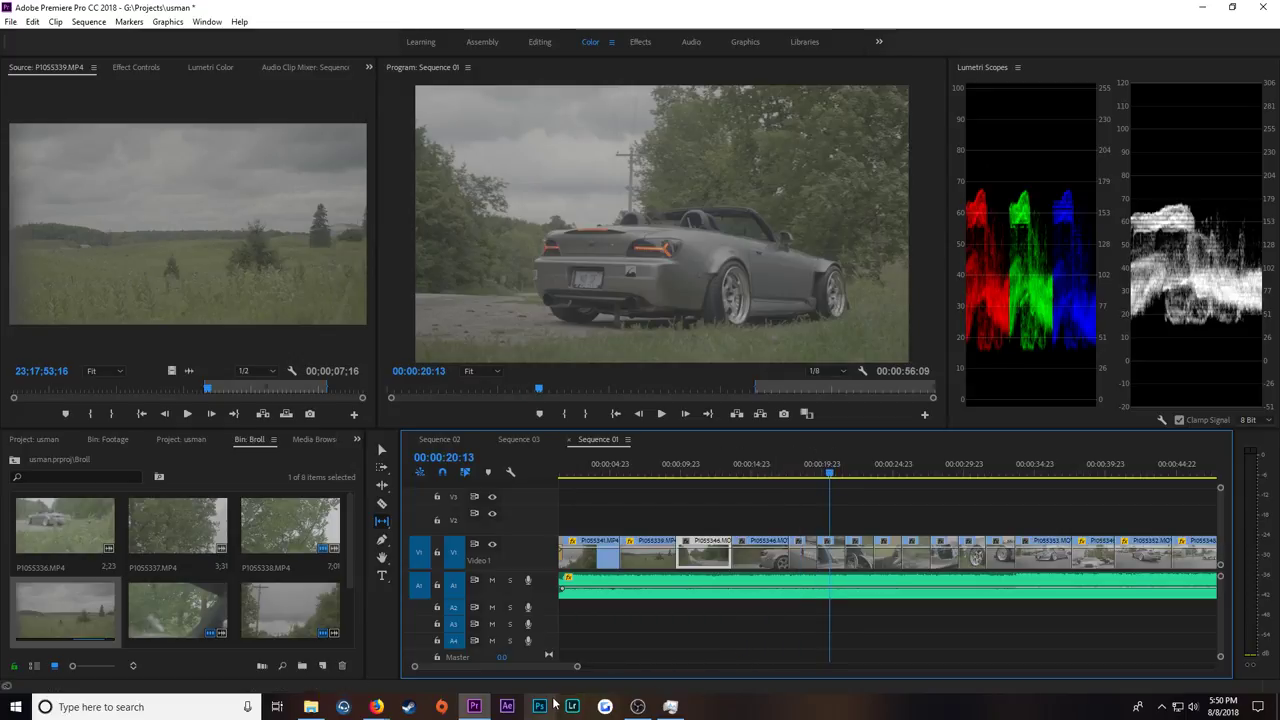
pyautogui.hotkey('ctrl', 's')
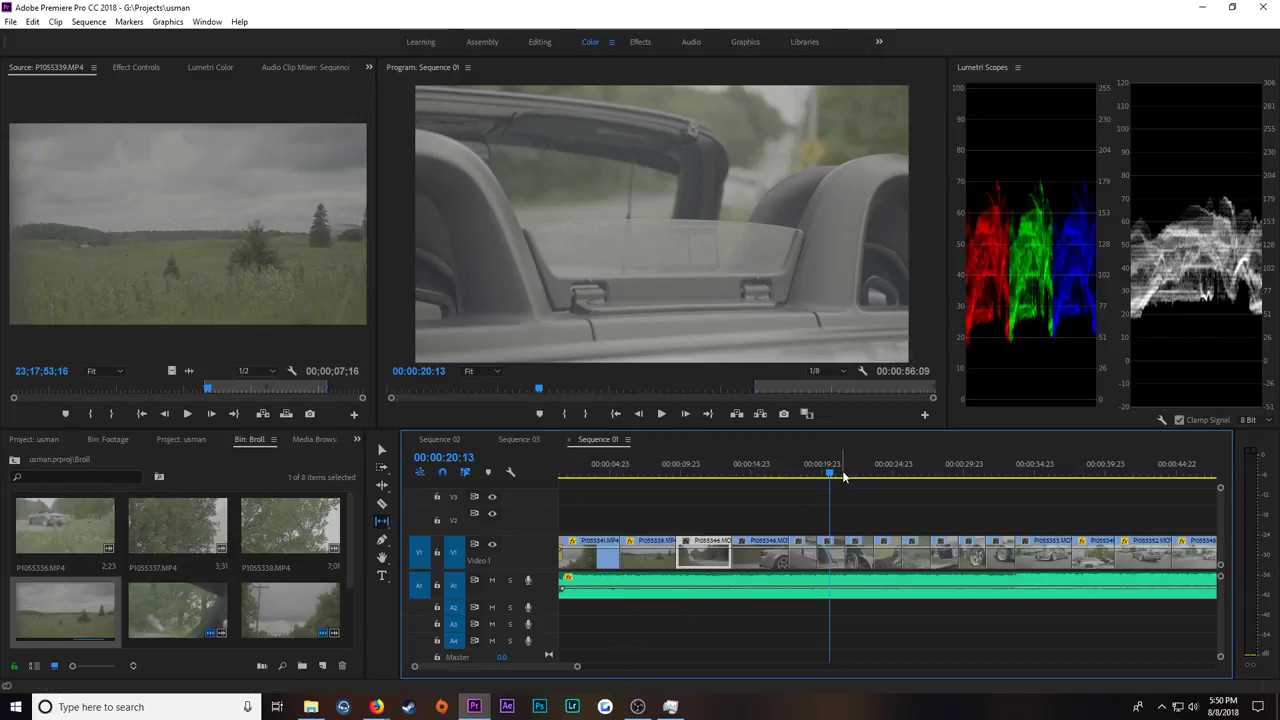
# Step: Scrub through the clips from about 00:00:20 to 00:00:49 to review the cuts, and save the project
pyautogui.moveTo(843, 477); pyautogui.dragTo(912, 503)
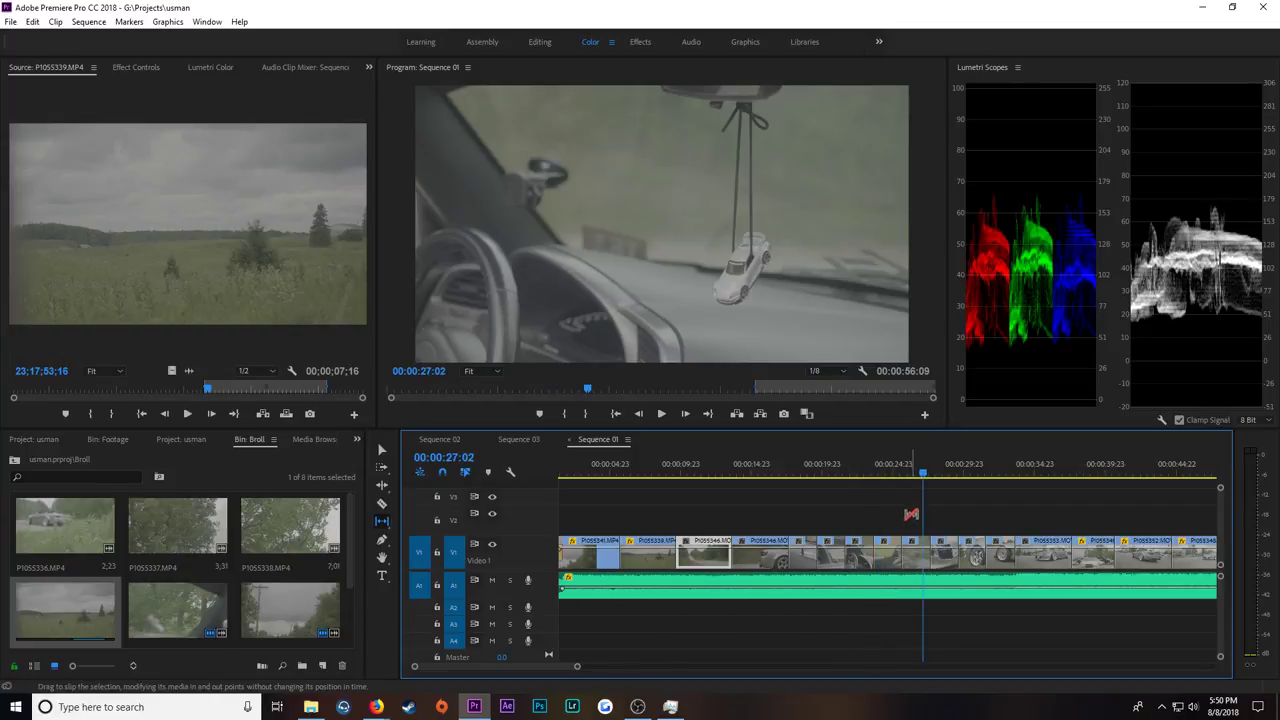
pyautogui.scroll(-2, 957, 548)
pyautogui.scroll(-4, 957, 548)
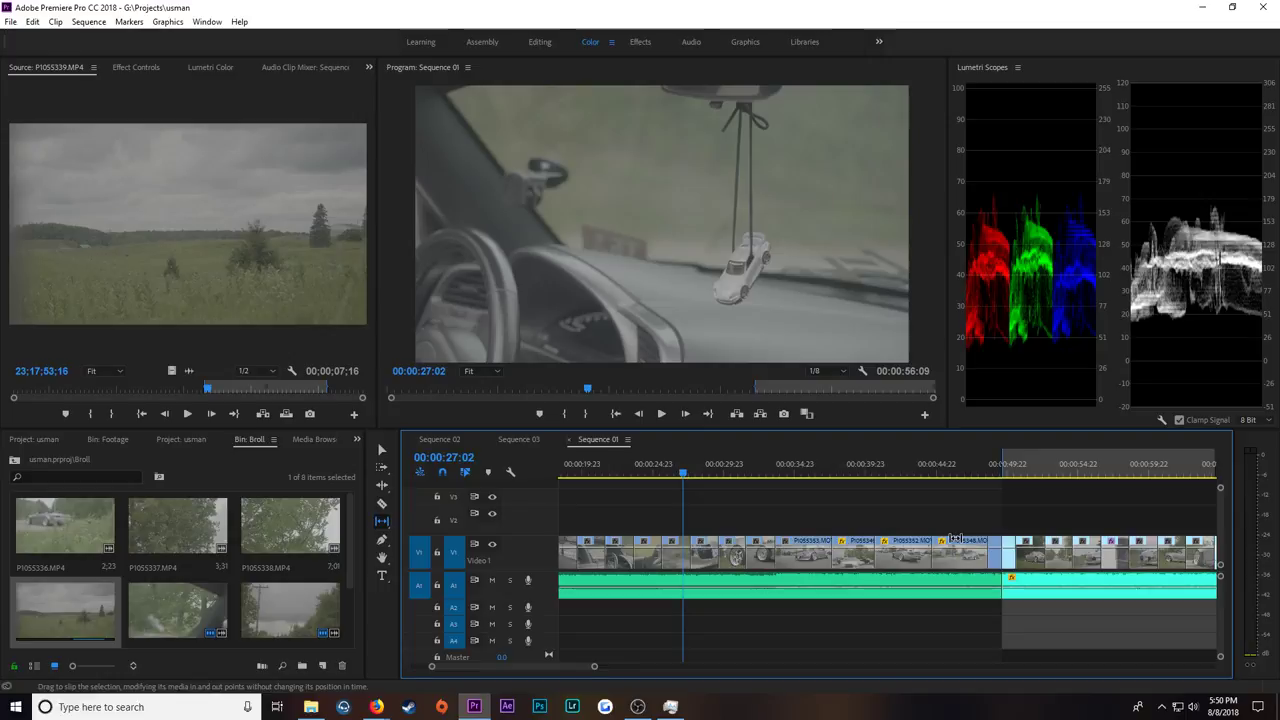
pyautogui.moveTo(683, 466); pyautogui.dragTo(745, 468)
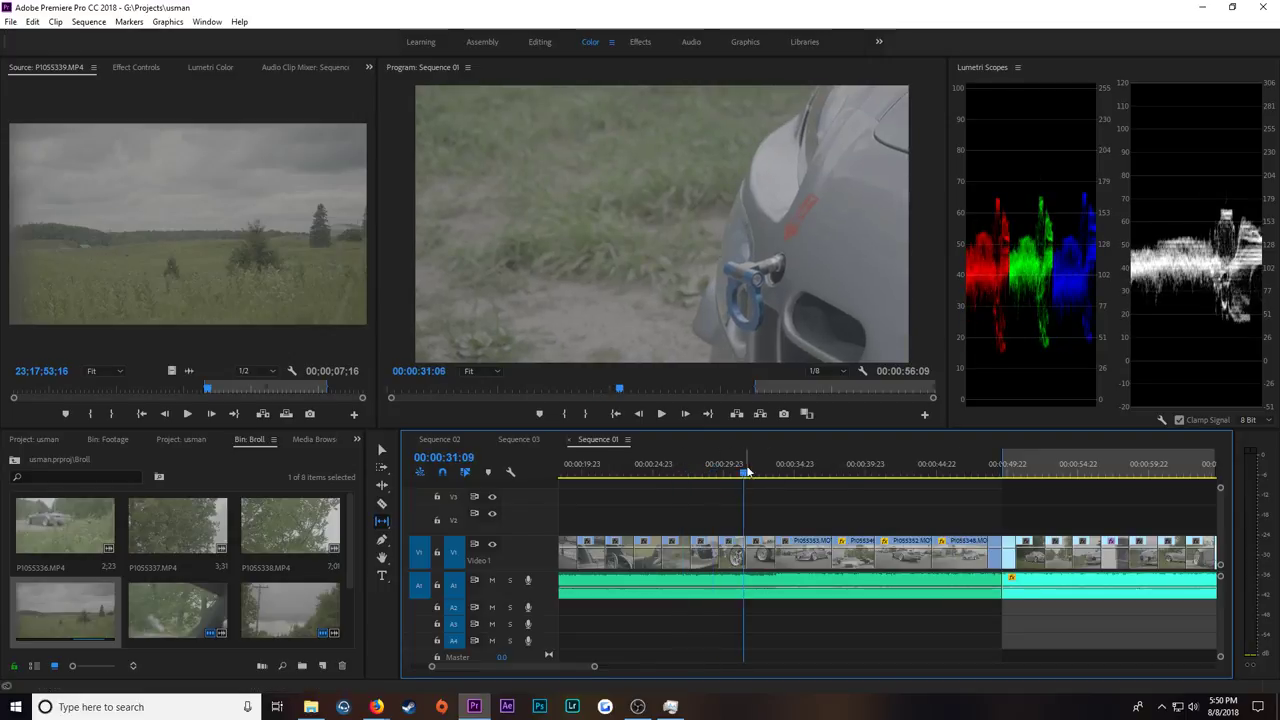
pyautogui.click(811, 466)
pyautogui.click(933, 466)
pyautogui.click(997, 466)
pyautogui.scroll(-1, 1010, 497)
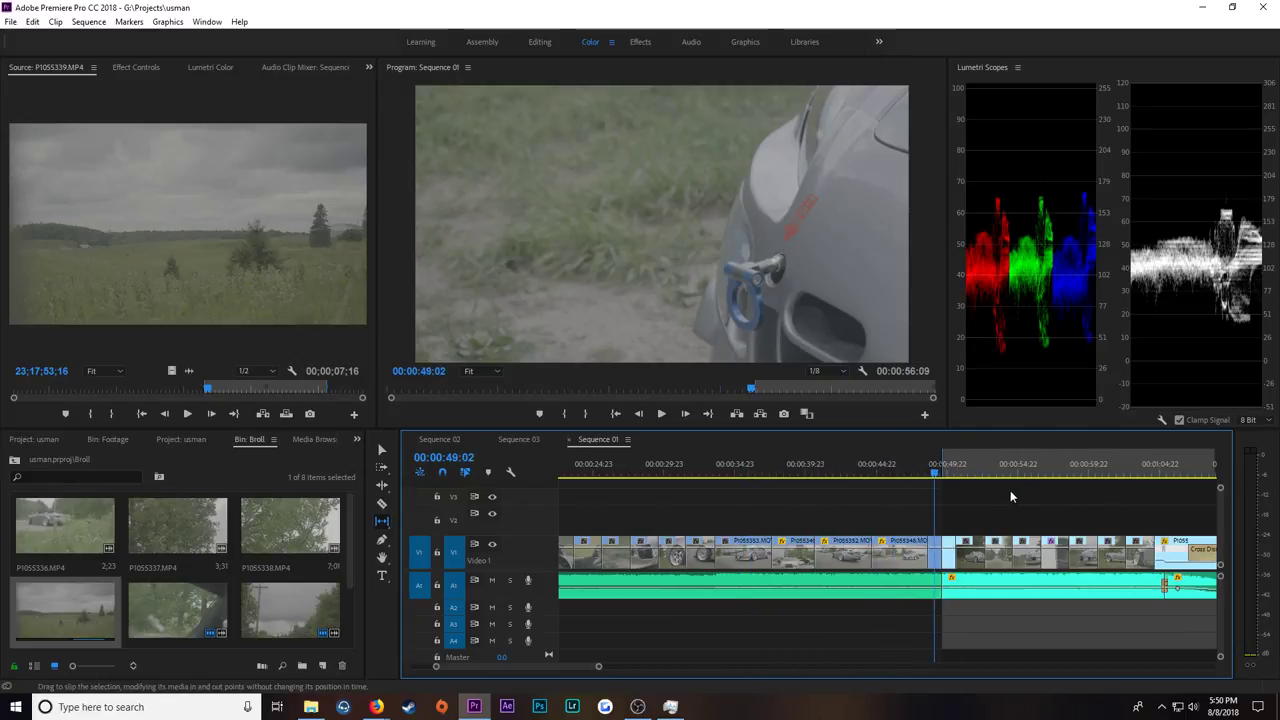
pyautogui.scroll(-2, 926, 499)
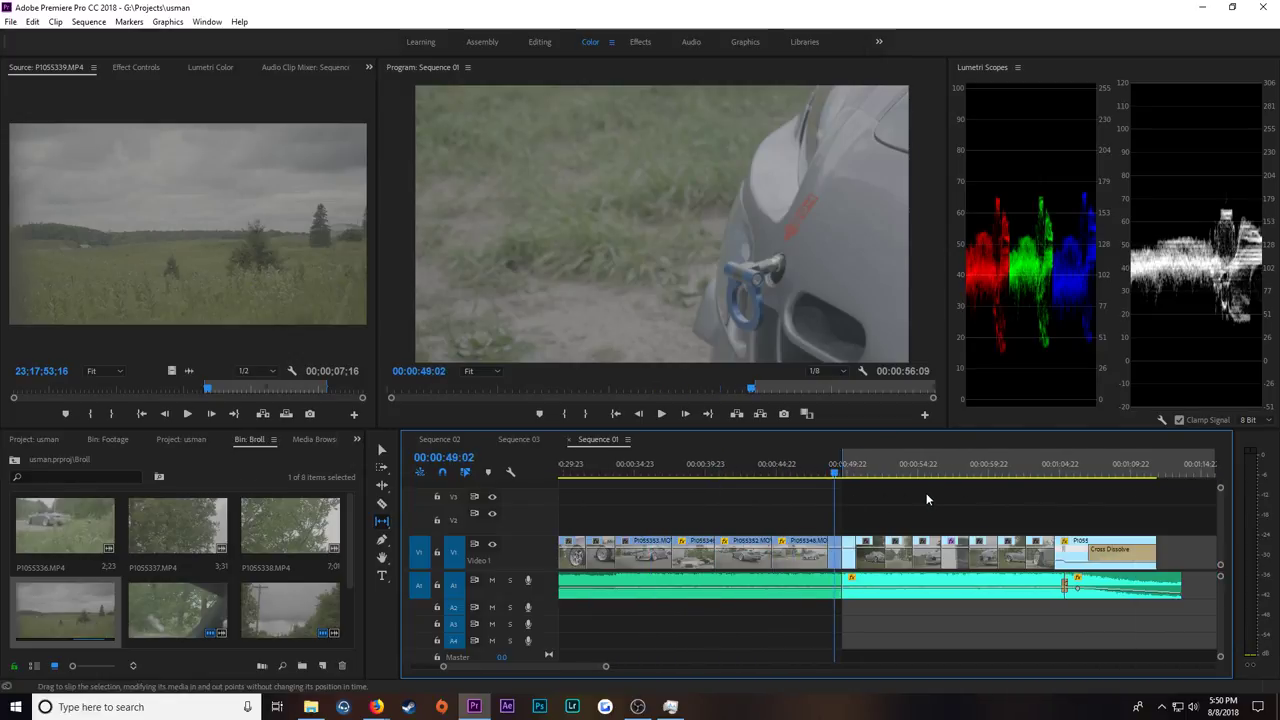
pyautogui.hotkey('ctrl', 's')
# Step: Review the shots in the closing section, from about 00:00:50 to 00:01:06
pyautogui.click(850, 472)
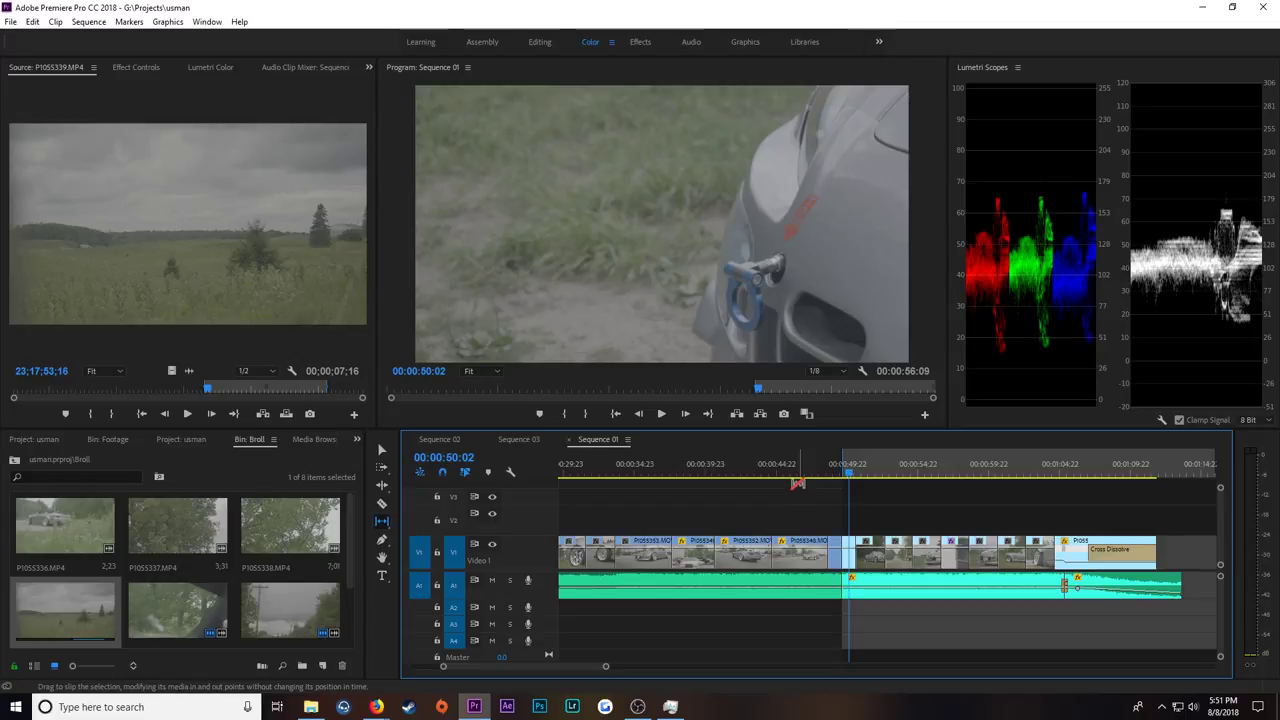
pyautogui.click(864, 472)
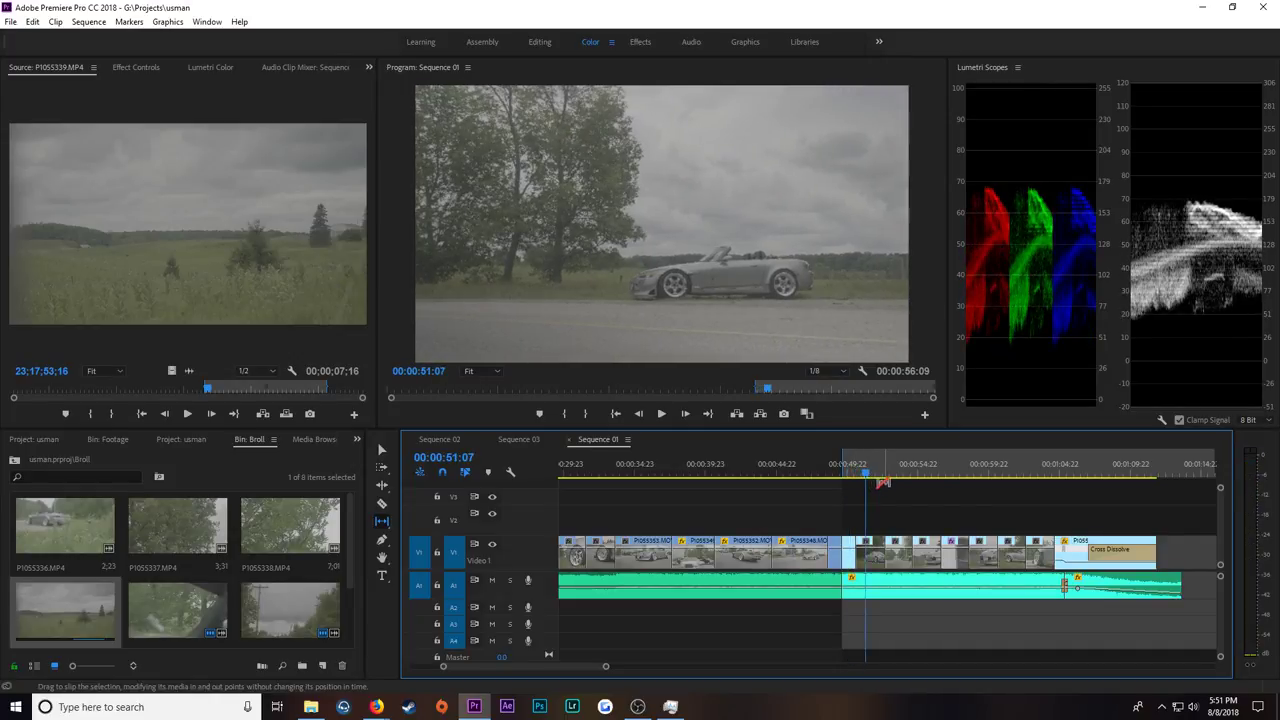
pyautogui.click(904, 470)
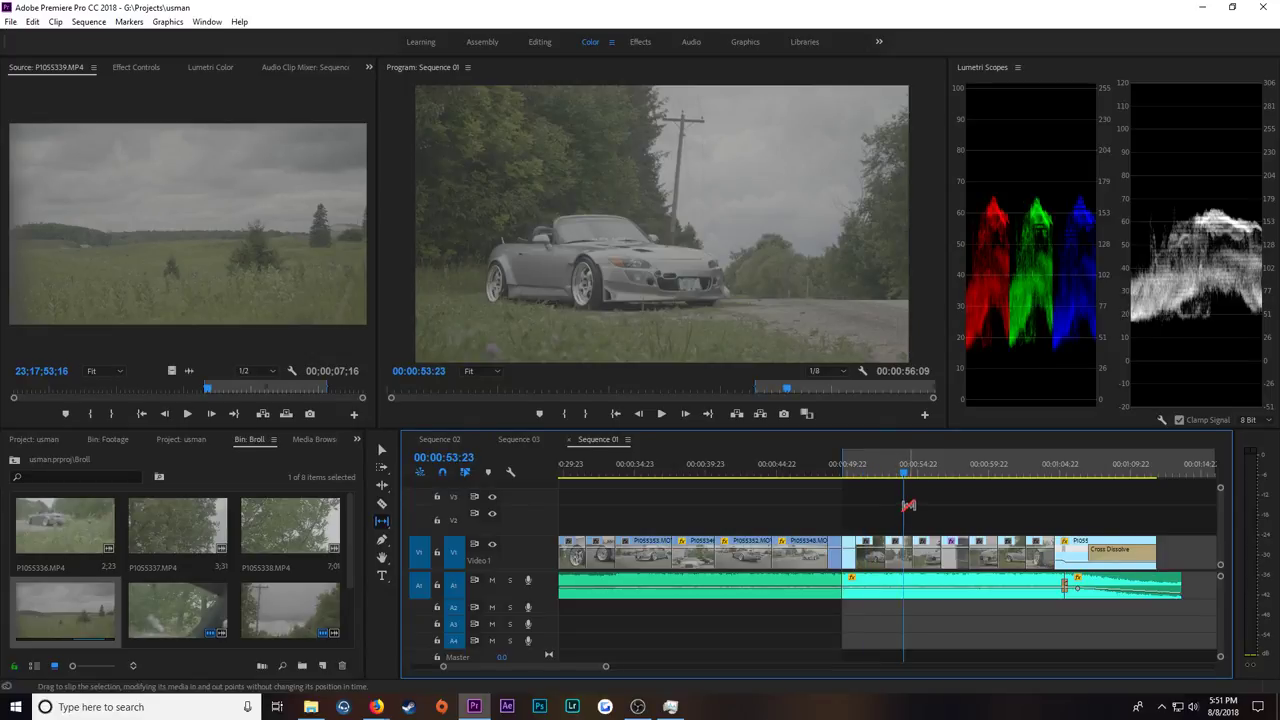
pyautogui.press('v')
pyautogui.click(934, 470)
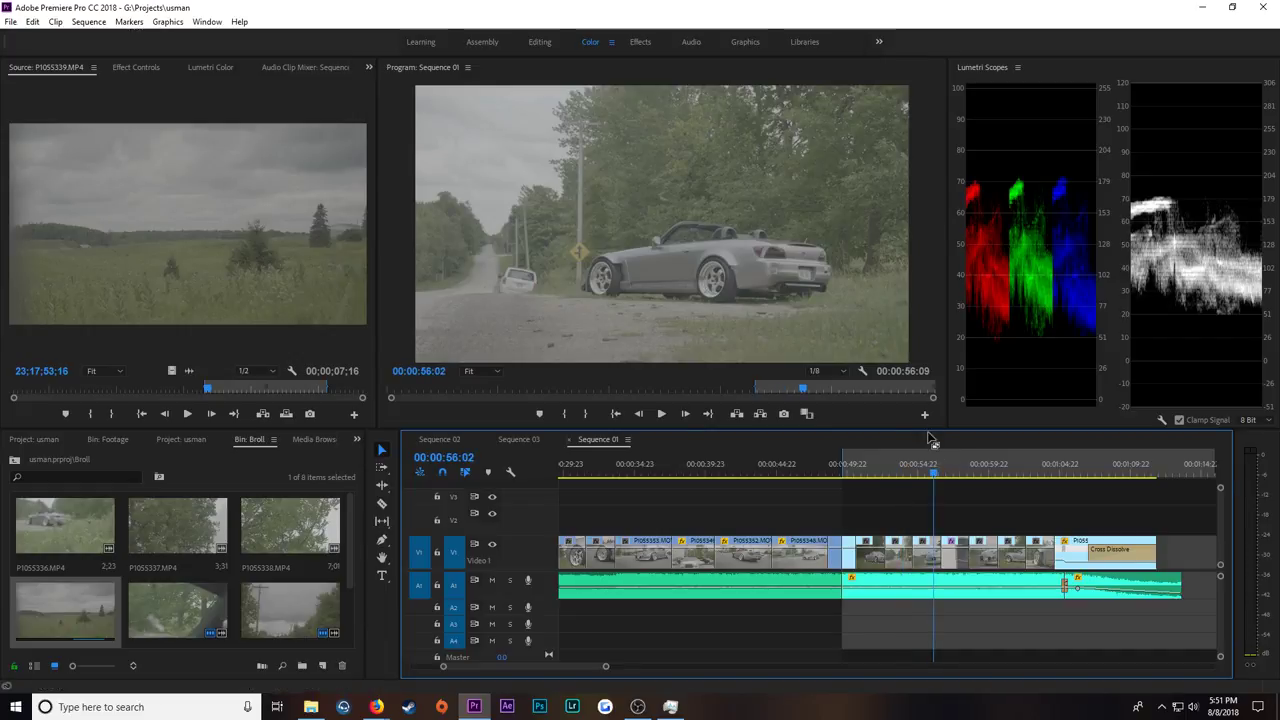
pyautogui.click(961, 471)
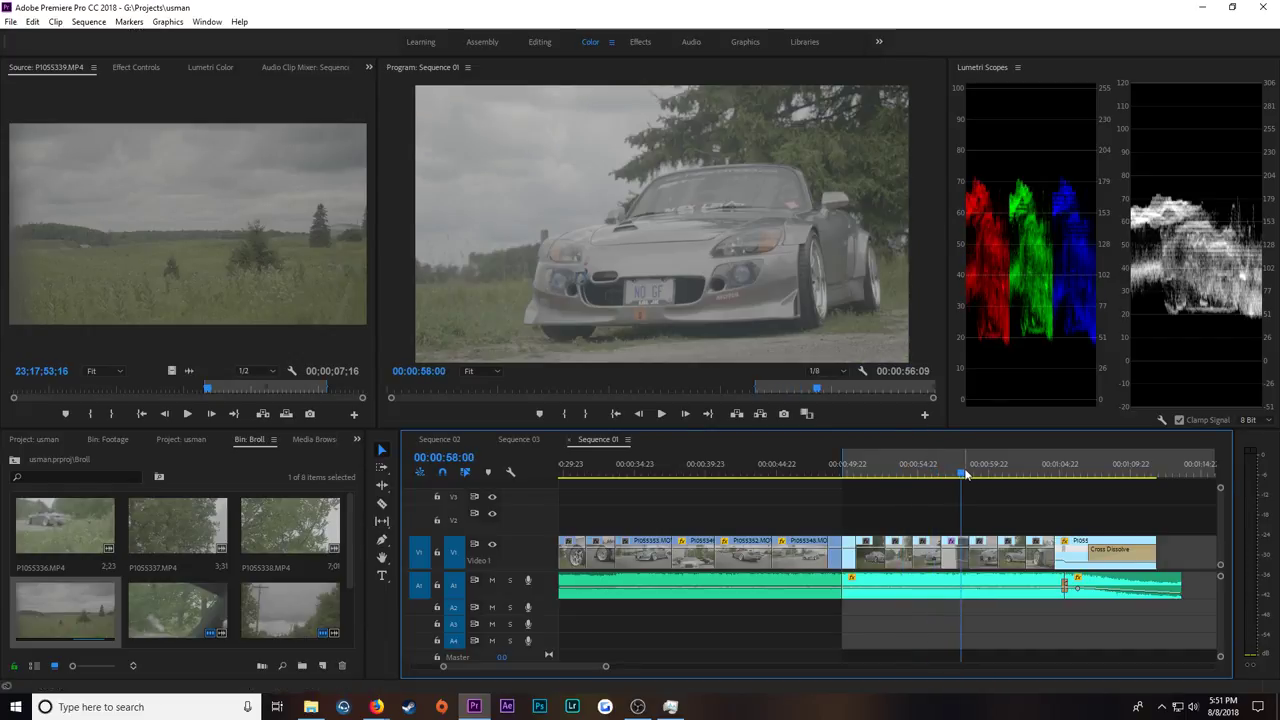
pyautogui.moveTo(995, 468); pyautogui.dragTo(1088, 451)
pyautogui.scroll(1, 785, 550)
pyautogui.scroll(5, 785, 549)
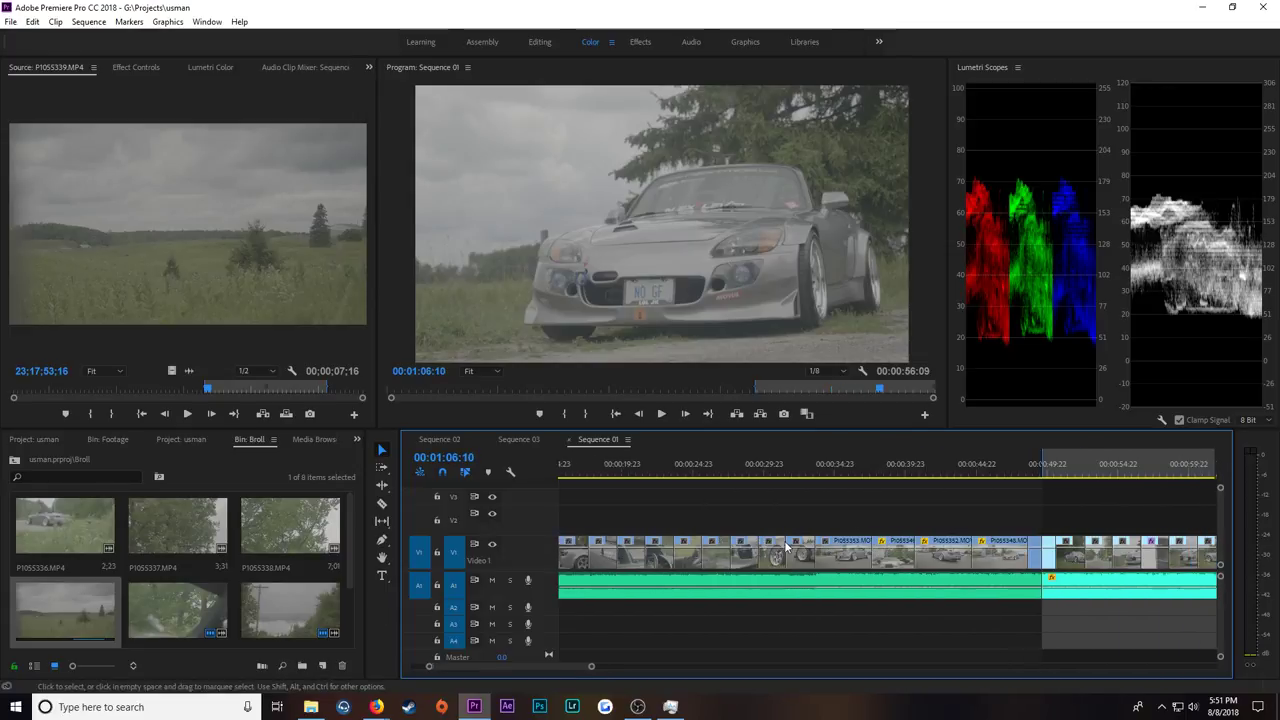
# Step: Go to 00:00:03:17 and bring up the Lumetri Color controls for the opening P1055341.MP4 clip
pyautogui.scroll(5, 786, 541)
pyautogui.click(607, 473)
pyautogui.moveTo(610, 476); pyautogui.dragTo(616, 479)
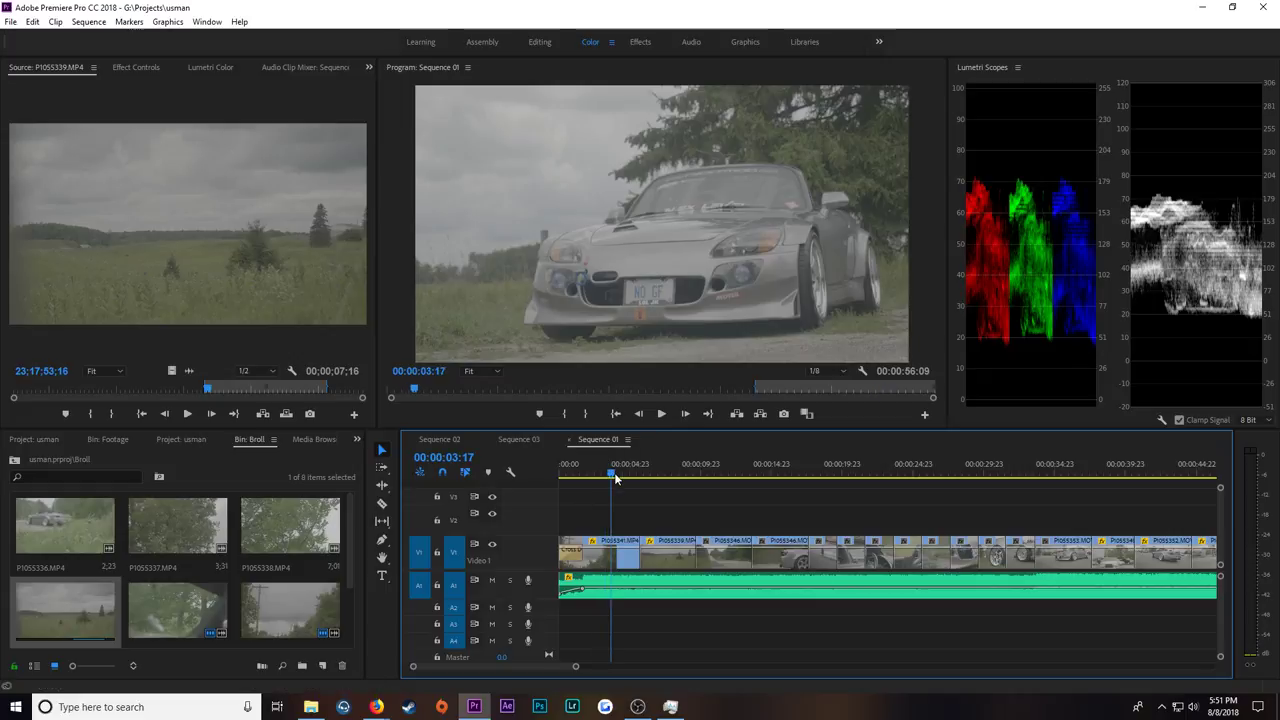
pyautogui.click(605, 550)
pyautogui.click(207, 67)
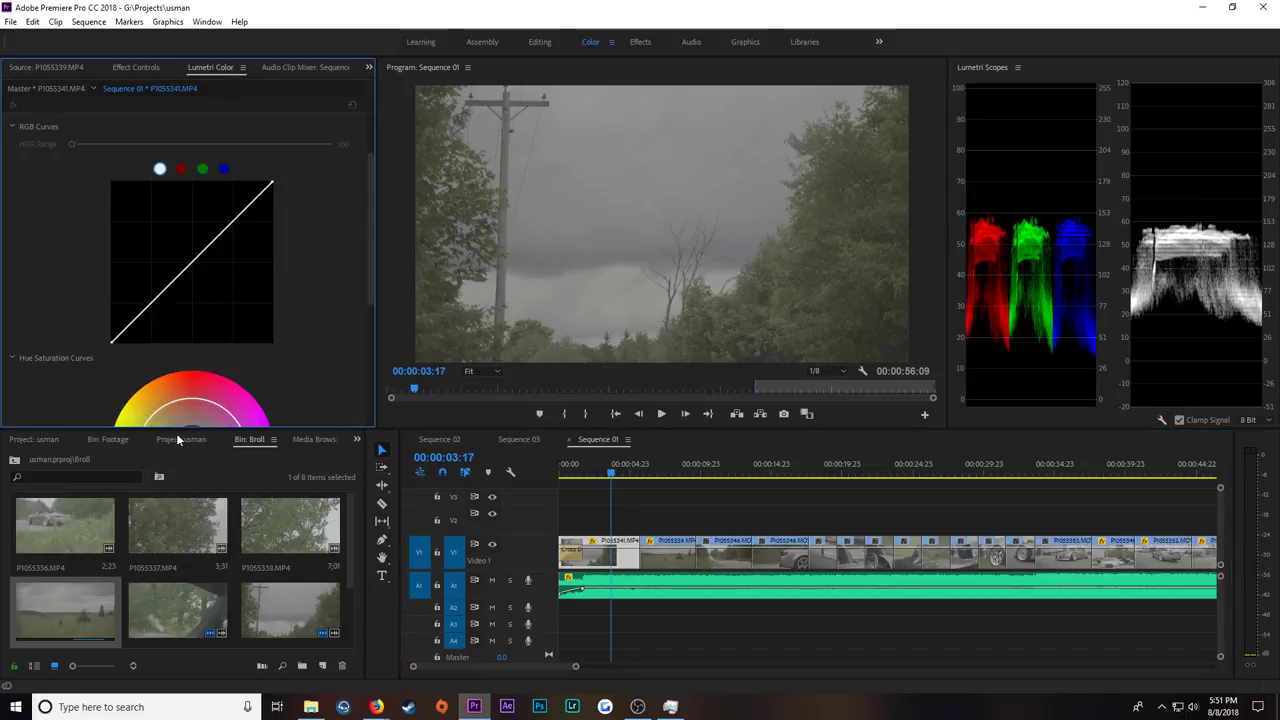
# Step: Save the project and apply the Color Correct VLOG preset to all video clips in Sequence 01
pyautogui.click(180, 439)
pyautogui.hotkey('ctrl', 's')
pyautogui.click(357, 439)
pyautogui.click(376, 557)
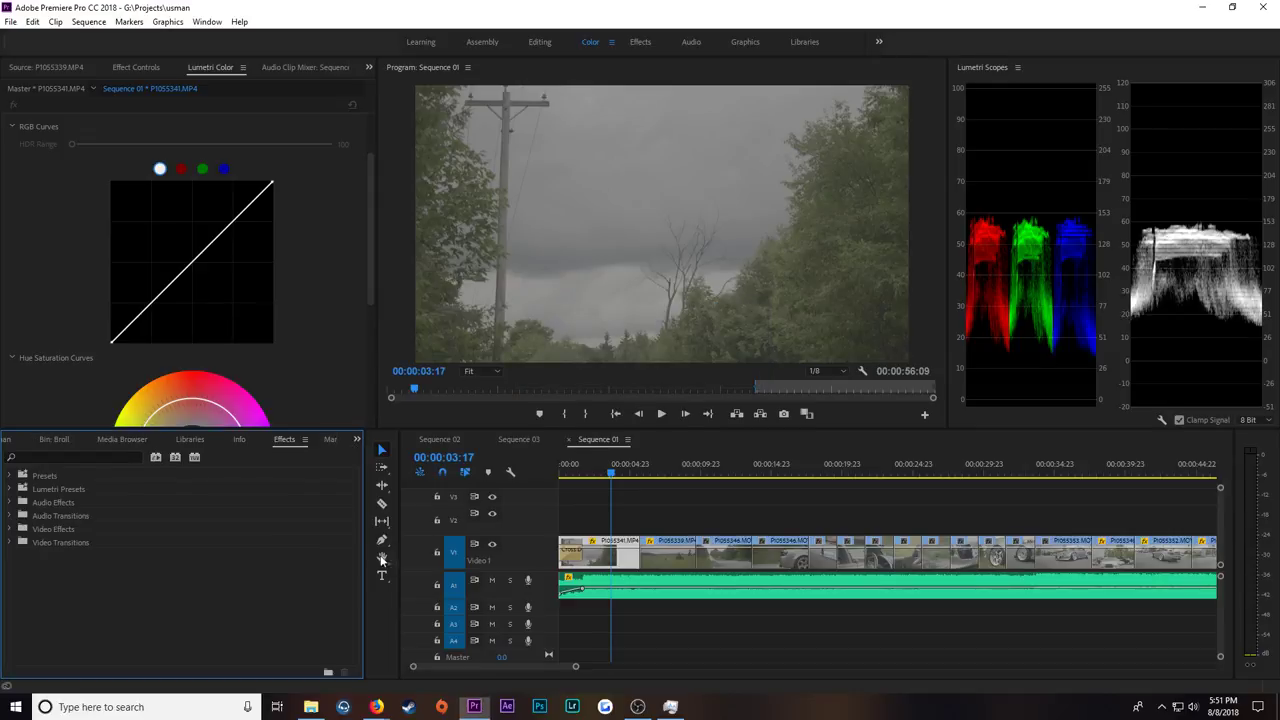
pyautogui.click(12, 476)
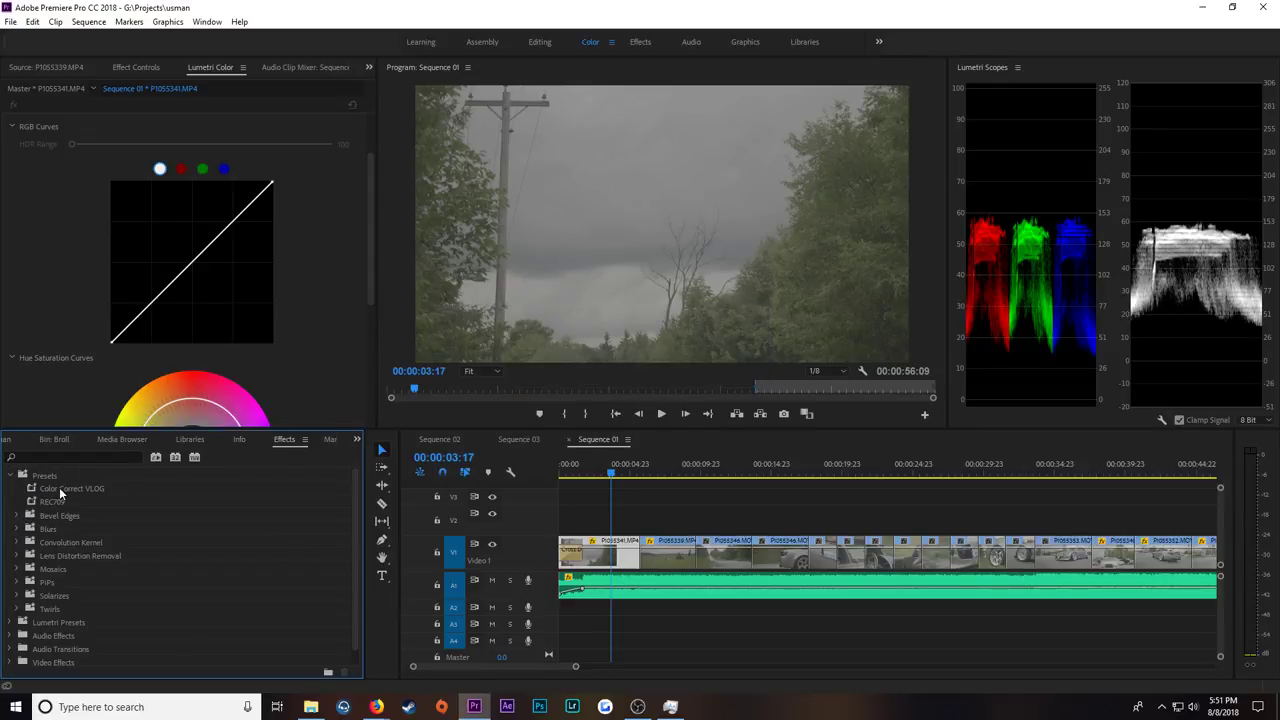
pyautogui.click(60, 490)
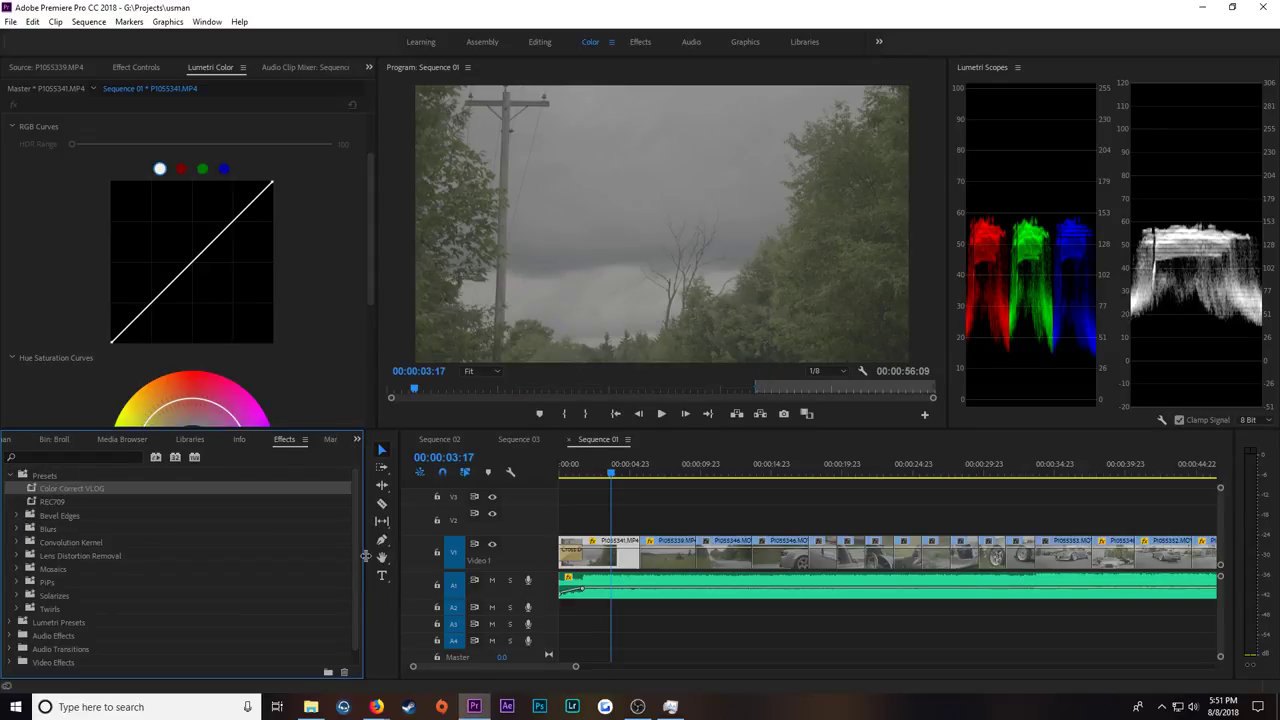
pyautogui.click(682, 624)
pyautogui.moveTo(575, 666); pyautogui.dragTo(685, 666)
pyautogui.moveTo(1045, 540); pyautogui.dragTo(560, 548)
pyautogui.moveTo(91, 489); pyautogui.dragTo(585, 560)
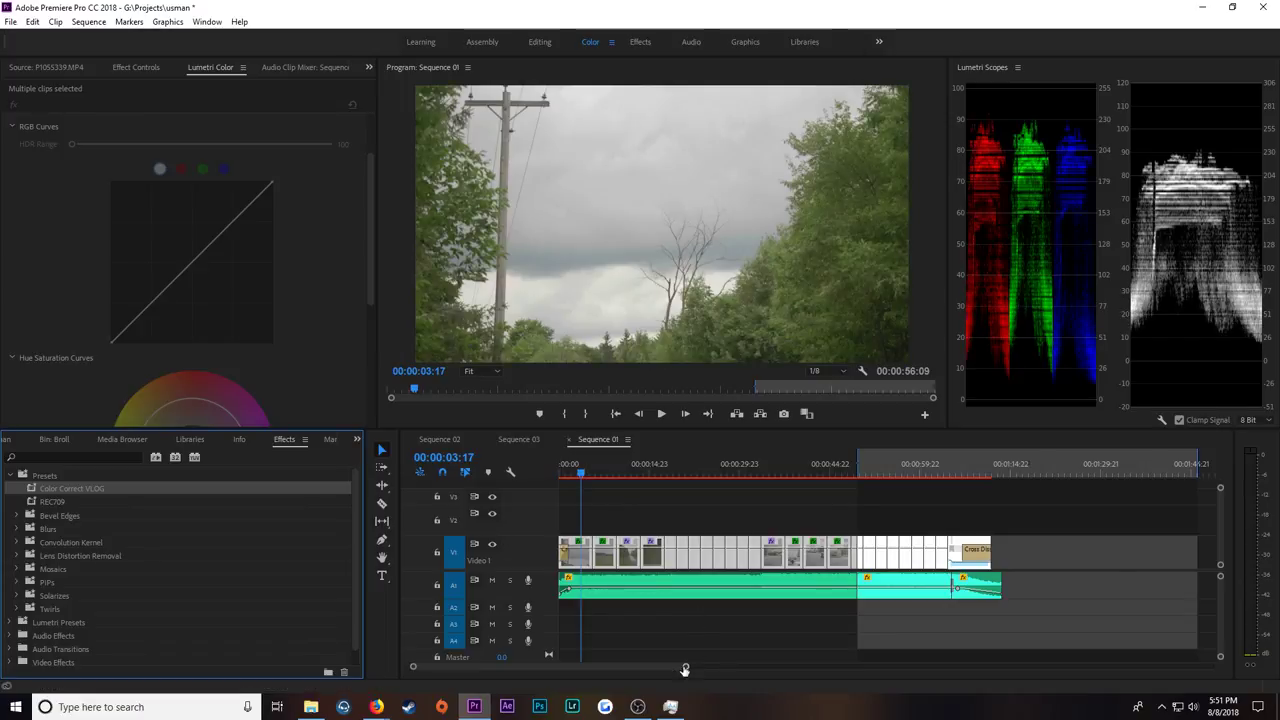
# Step: Adjust P1055341.MP4's RGB curve by brightening the white point, deepening the blacks, and pulling down the upper tones and shadows
pyautogui.moveTo(684, 669); pyautogui.dragTo(568, 666)
pyautogui.click(665, 632)
pyautogui.click(242, 237)
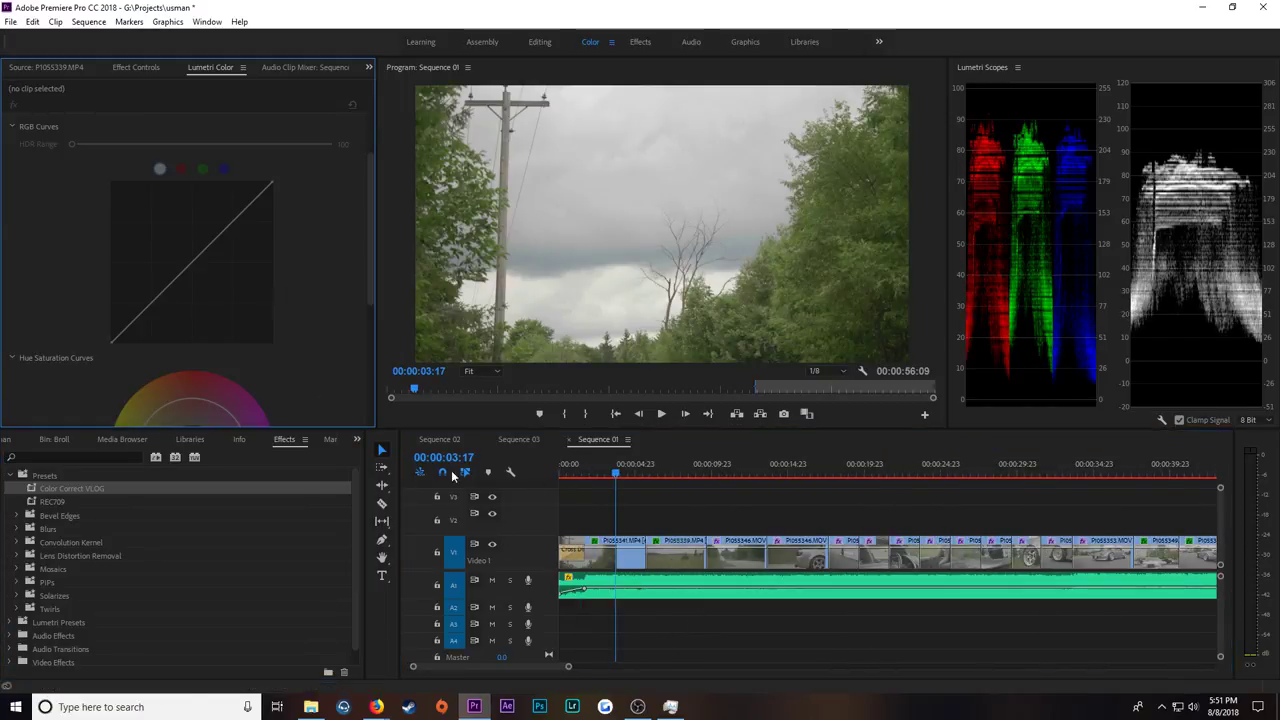
pyautogui.click(595, 553)
pyautogui.moveTo(276, 182); pyautogui.dragTo(261, 162)
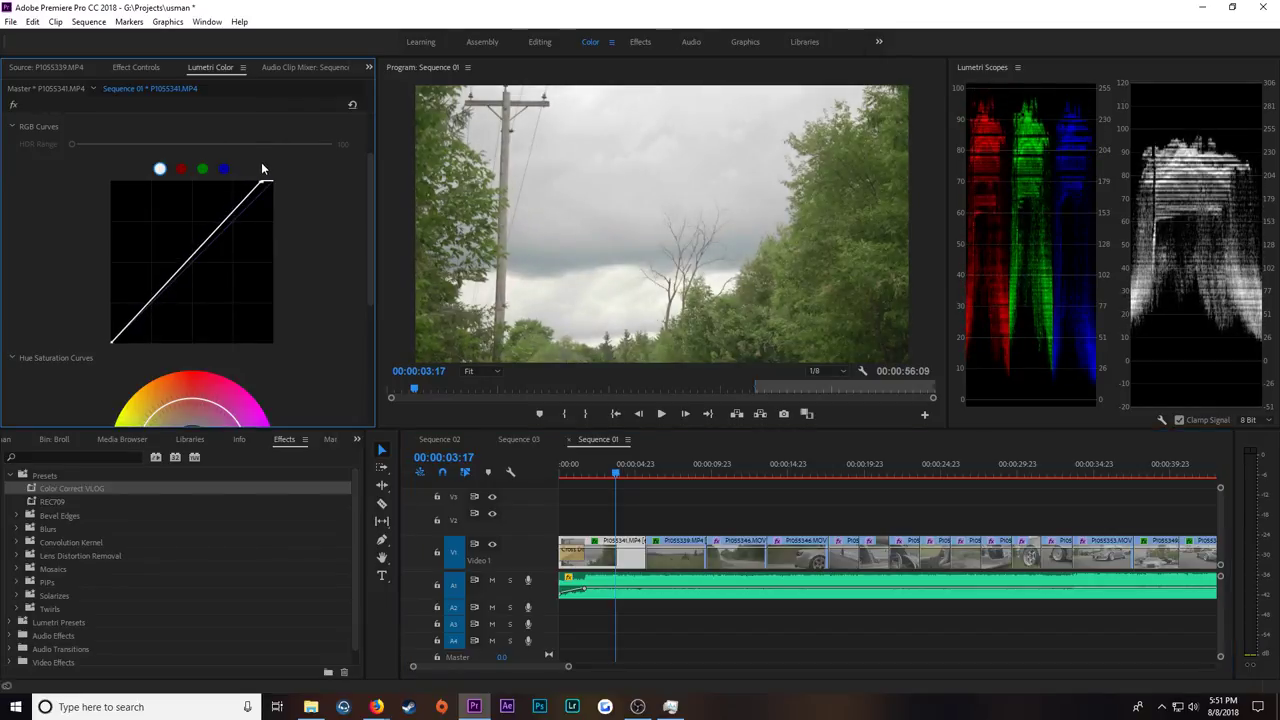
pyautogui.moveTo(115, 348); pyautogui.dragTo(122, 356)
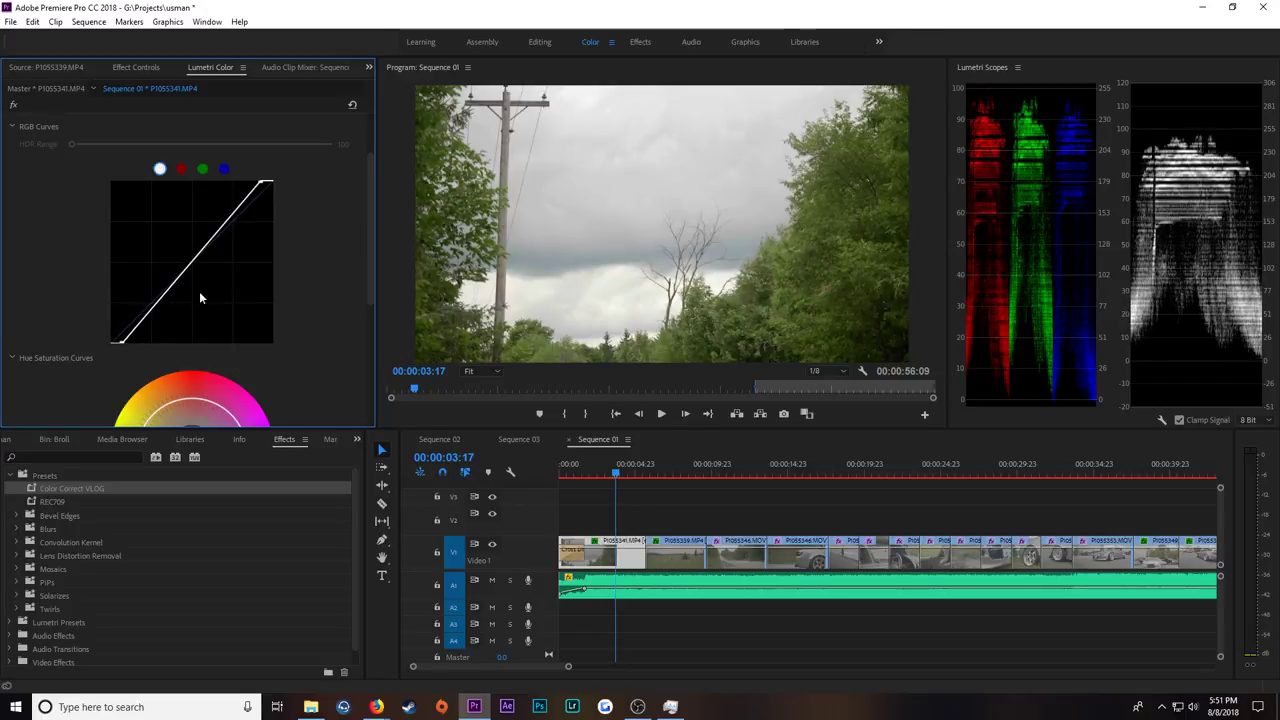
pyautogui.moveTo(242, 210); pyautogui.dragTo(238, 215)
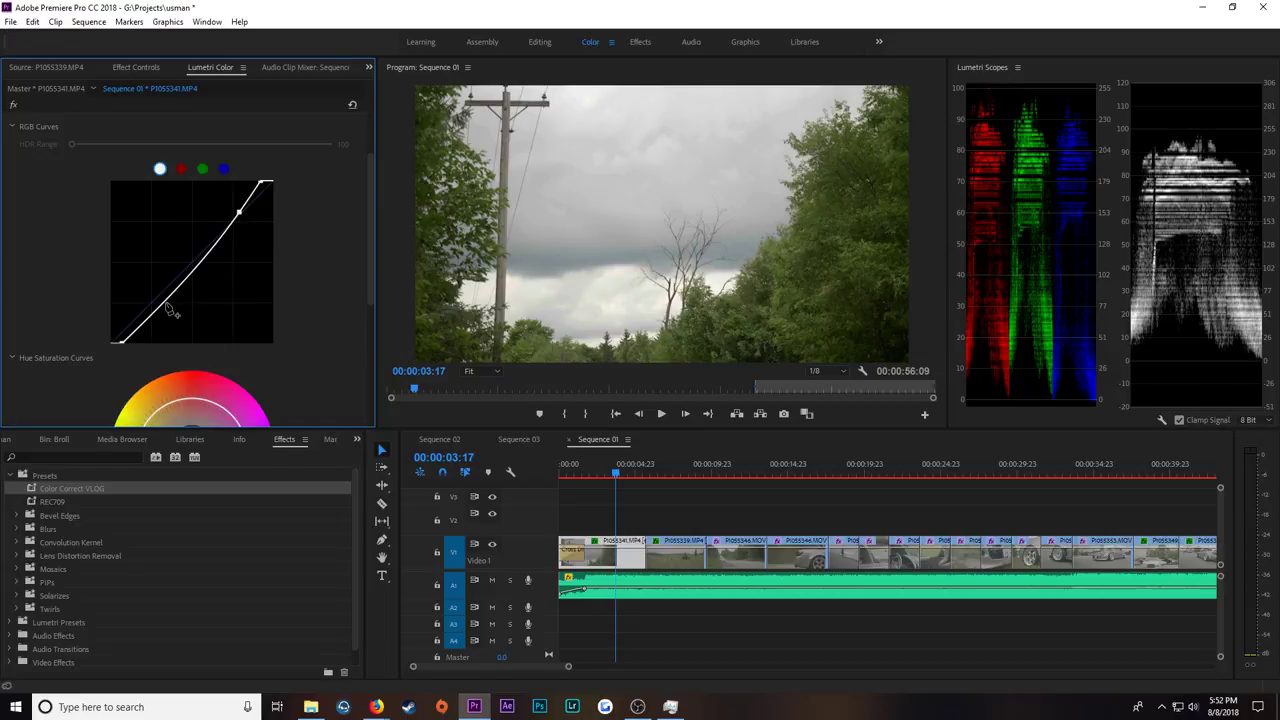
pyautogui.moveTo(167, 306); pyautogui.dragTo(166, 308)
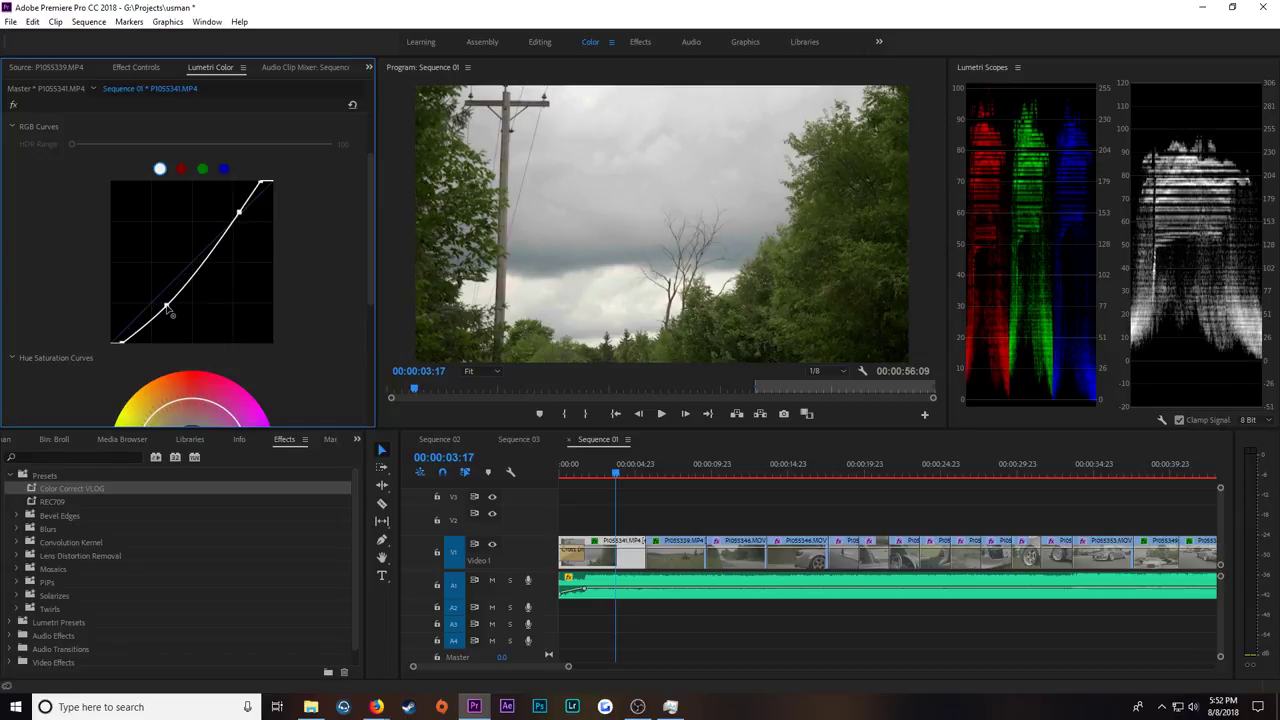
# Step: Add contrast to the P1055339.MP4 field shot with its RGB curve: brighter white point, deeper black point and darker shadows
pyautogui.click(666, 471)
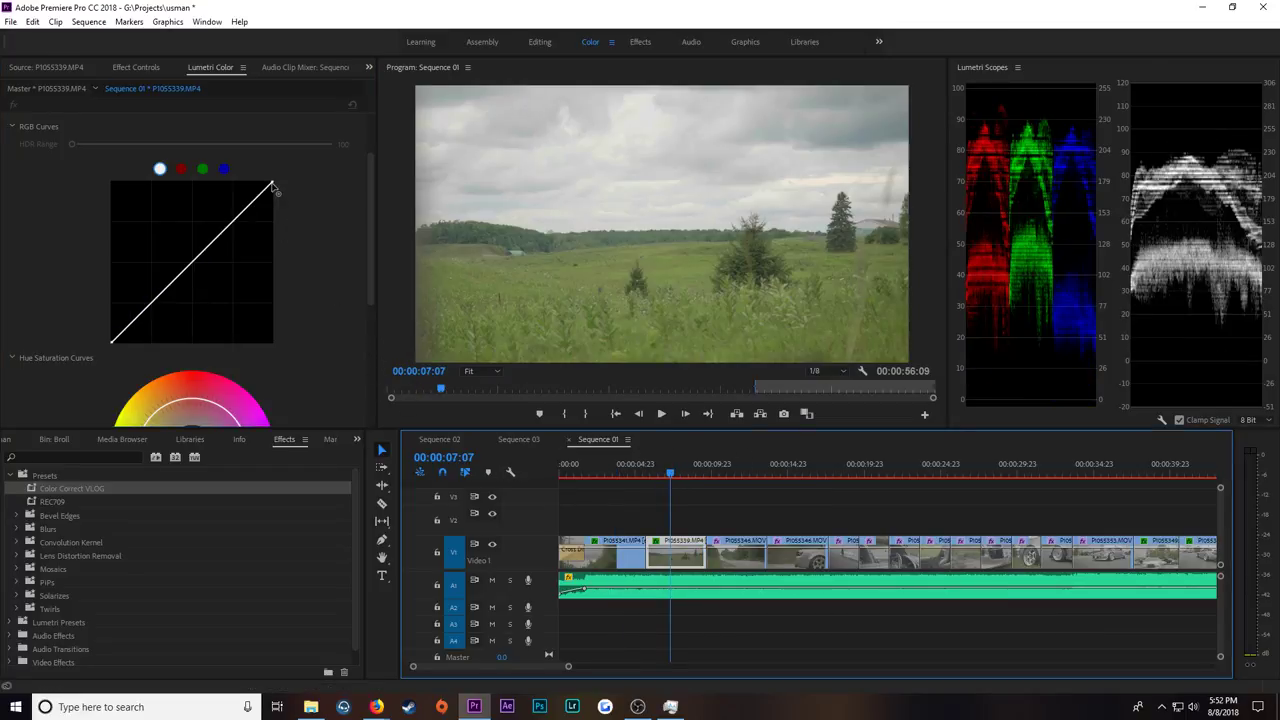
pyautogui.moveTo(271, 185); pyautogui.dragTo(265, 185)
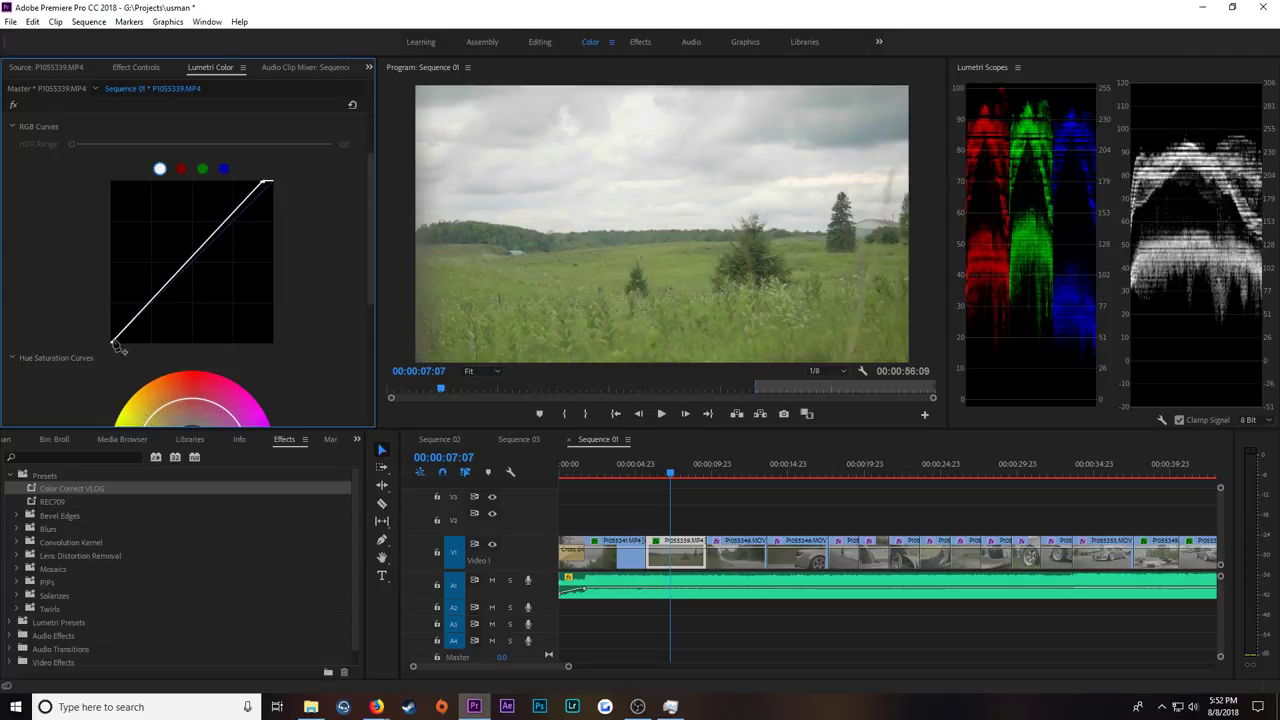
pyautogui.moveTo(115, 346); pyautogui.dragTo(134, 366)
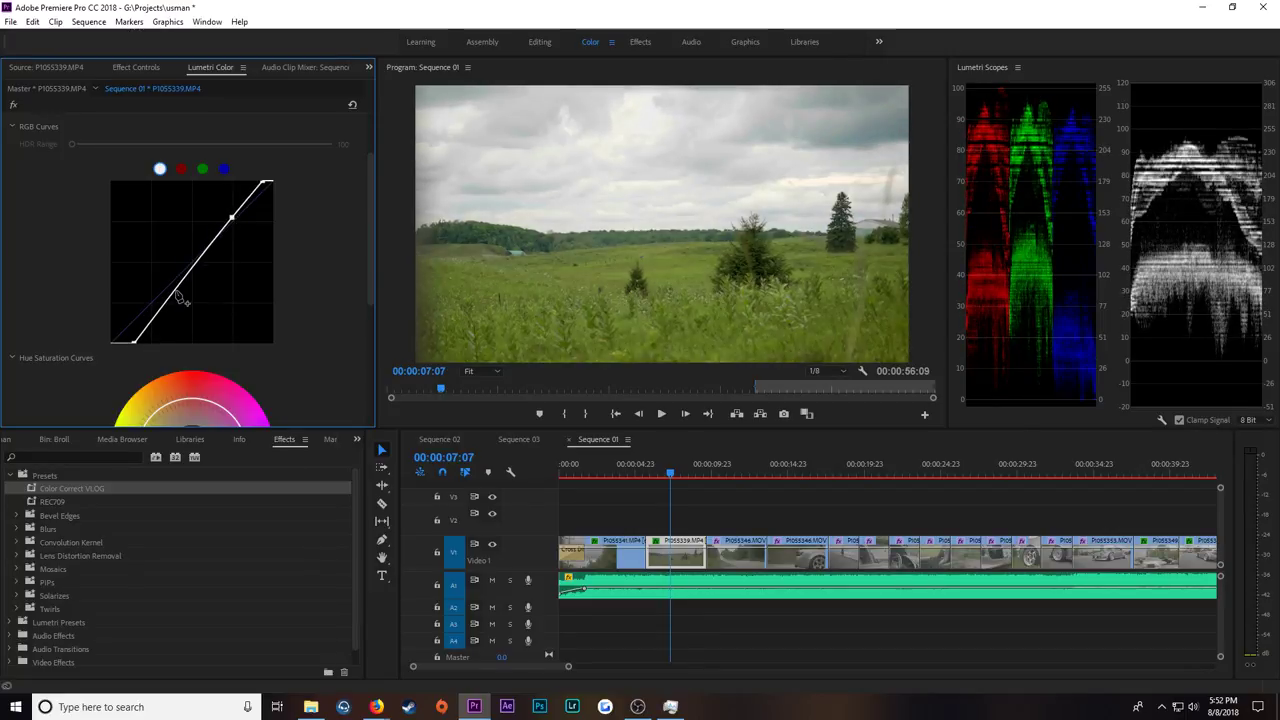
pyautogui.moveTo(177, 295); pyautogui.dragTo(180, 297)
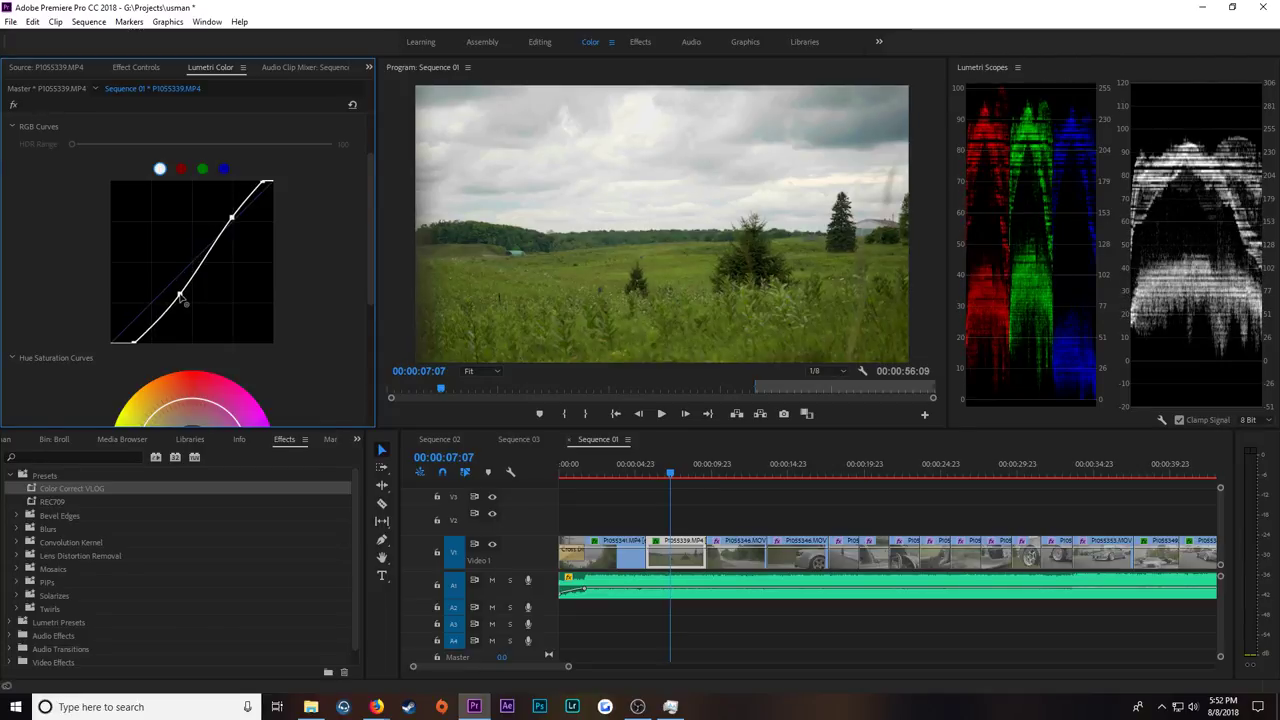
# Step: Shape the RGB curve of the P1055346.MOV road clip with a lower white point, deeper blacks and shadows, and slightly darker highlights
pyautogui.click(728, 470)
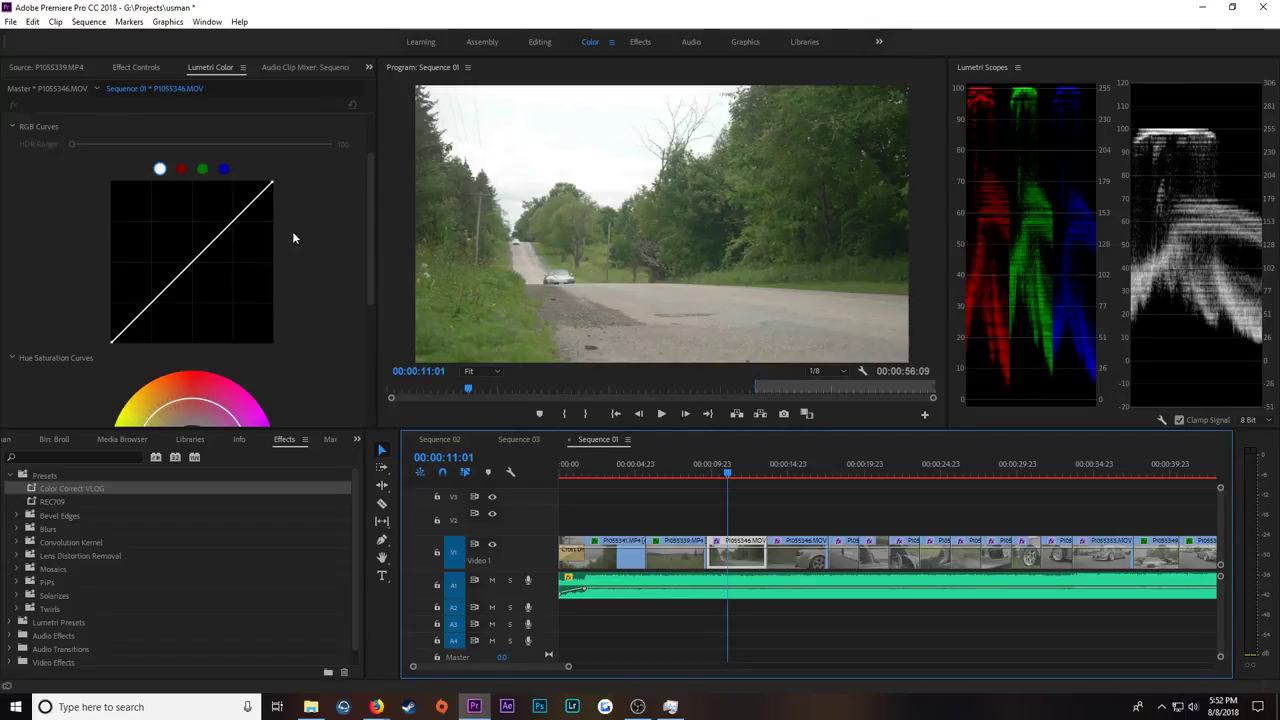
pyautogui.moveTo(276, 182); pyautogui.dragTo(279, 186)
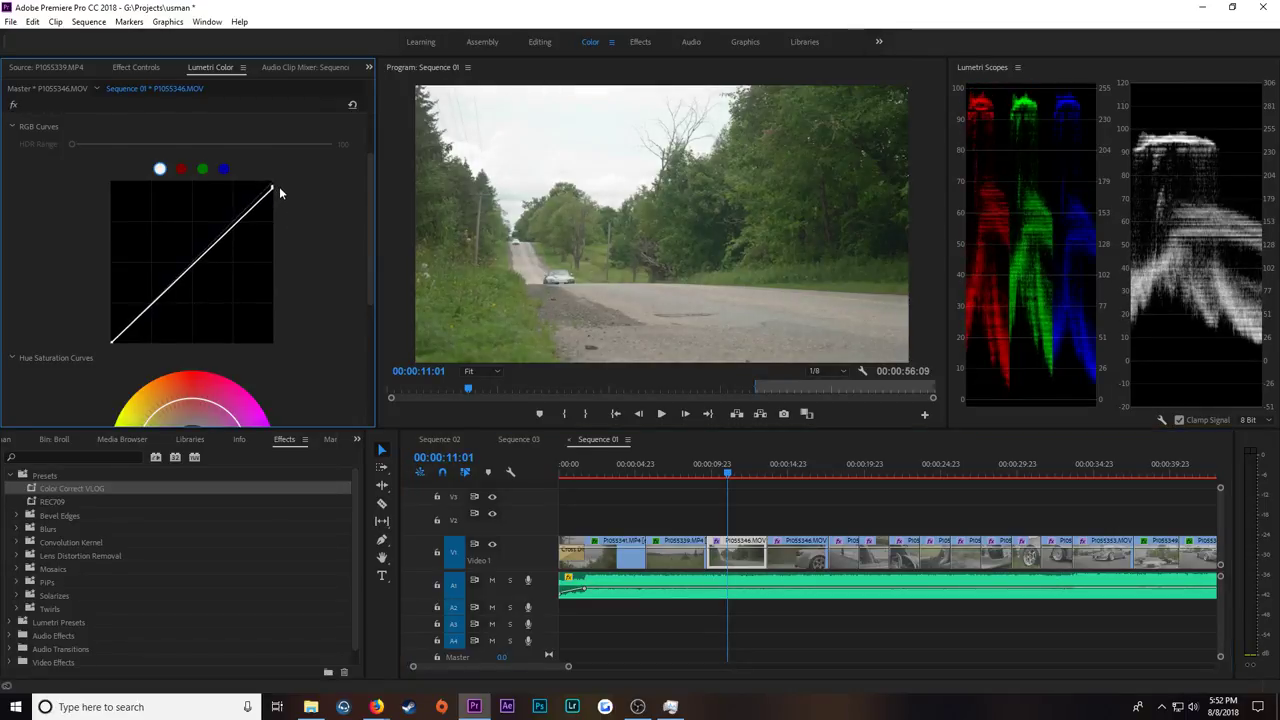
pyautogui.moveTo(112, 341); pyautogui.dragTo(120, 349)
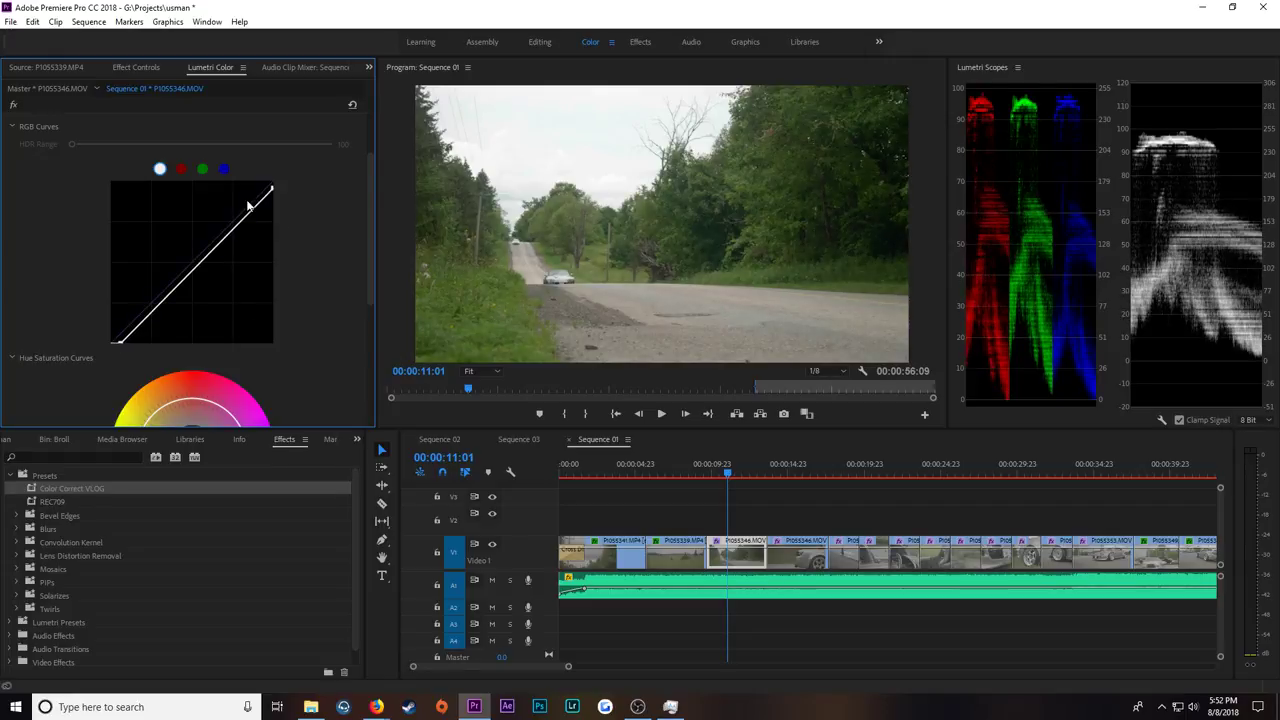
pyautogui.moveTo(238, 232); pyautogui.dragTo(233, 230)
pyautogui.moveTo(173, 298); pyautogui.dragTo(172, 301)
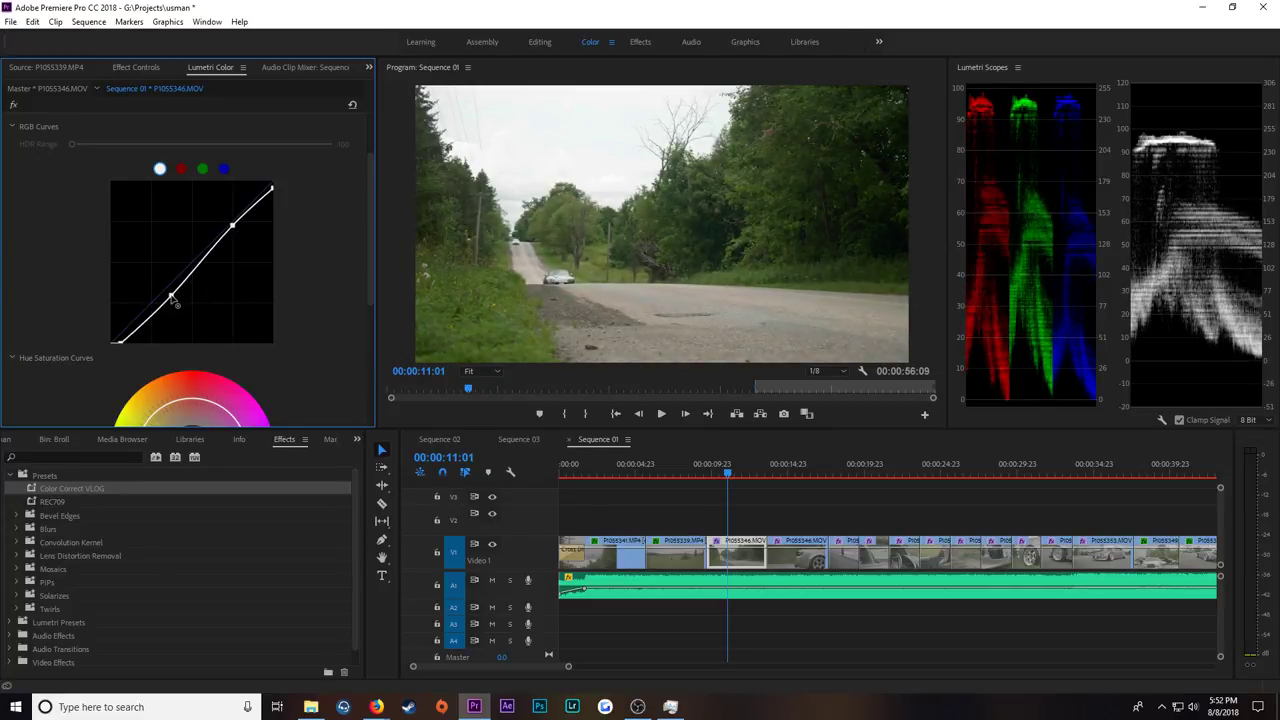
pyautogui.click(748, 472)
pyautogui.moveTo(748, 472); pyautogui.dragTo(757, 472)
pyautogui.keyDown('ctrl'); pyautogui.click(233, 225); pyautogui.keyUp('ctrl')
pyautogui.moveTo(238, 233); pyautogui.dragTo(238, 231)
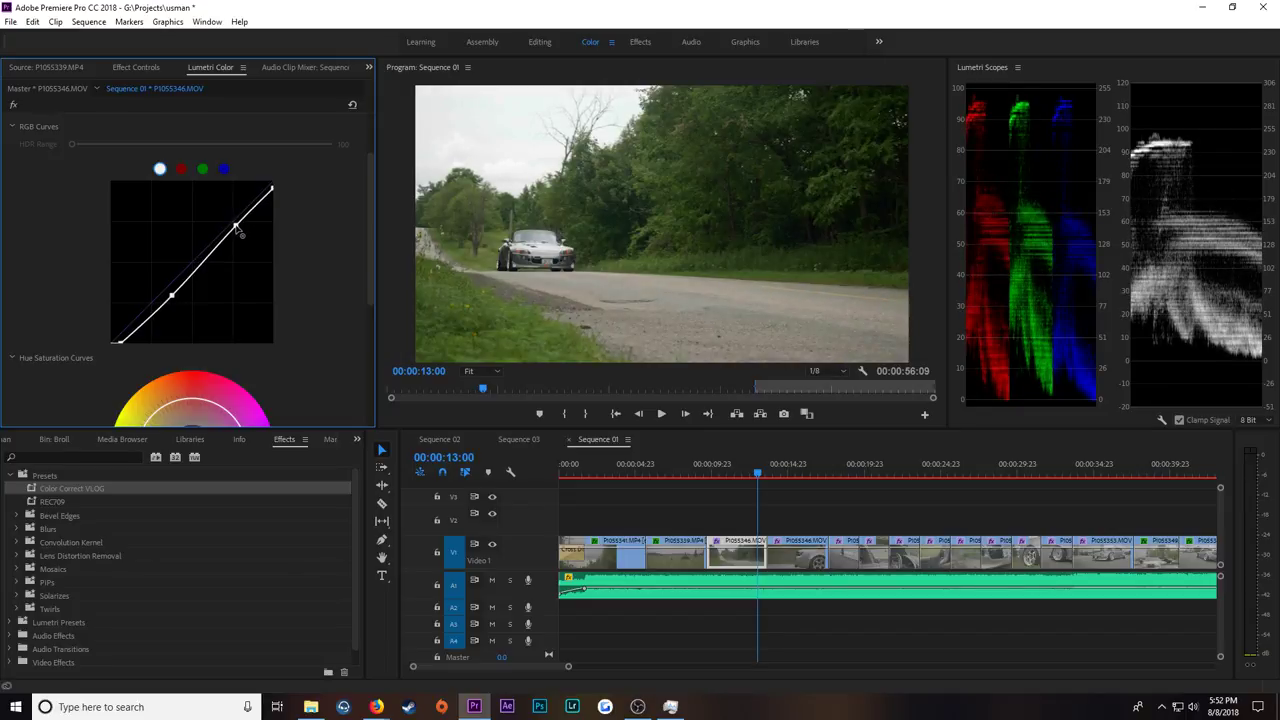
# Step: Give the P1055346.MOV rear shot of the car a gentle S-shaped RGB curve with a lowered white point and deeper blacks
pyautogui.click(797, 476)
pyautogui.moveTo(800, 478); pyautogui.dragTo(814, 477)
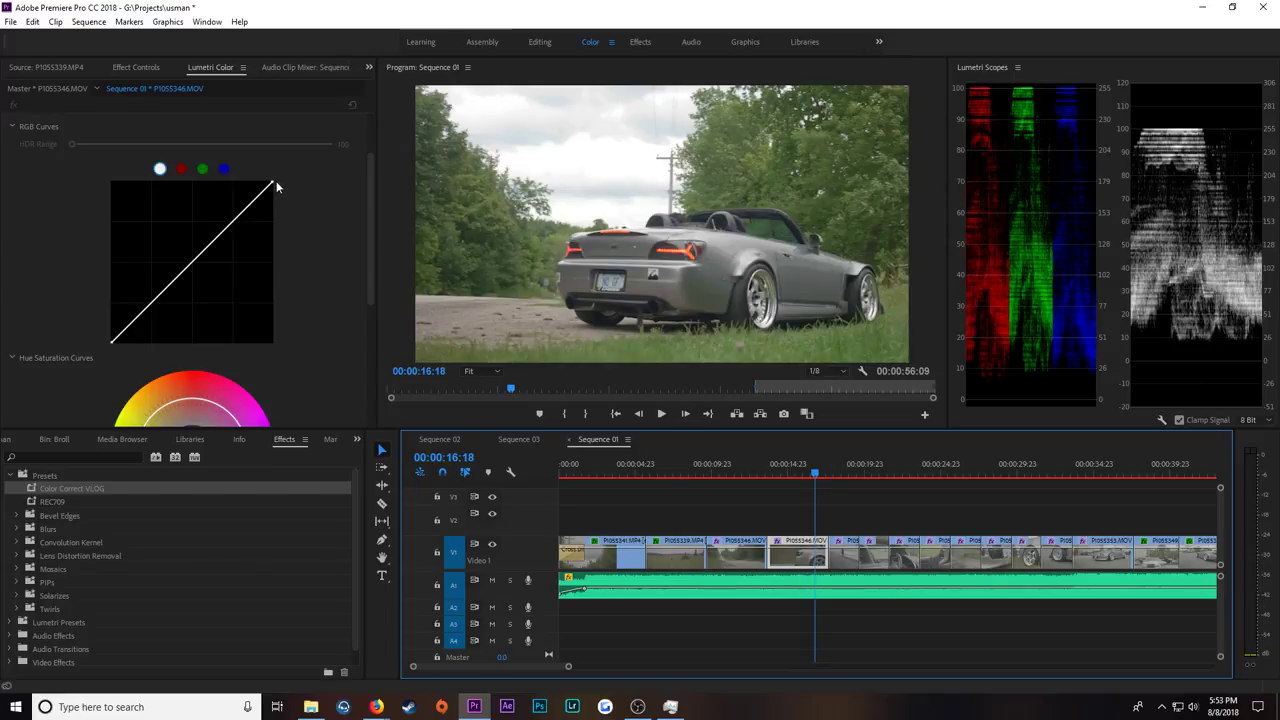
pyautogui.moveTo(272, 184); pyautogui.dragTo(285, 192)
pyautogui.moveTo(112, 341); pyautogui.dragTo(120, 351)
pyautogui.moveTo(242, 225)
pyautogui.mouseDown()
pyautogui.moveTo(251, 206)
pyautogui.moveTo(247, 225)
pyautogui.mouseUp()
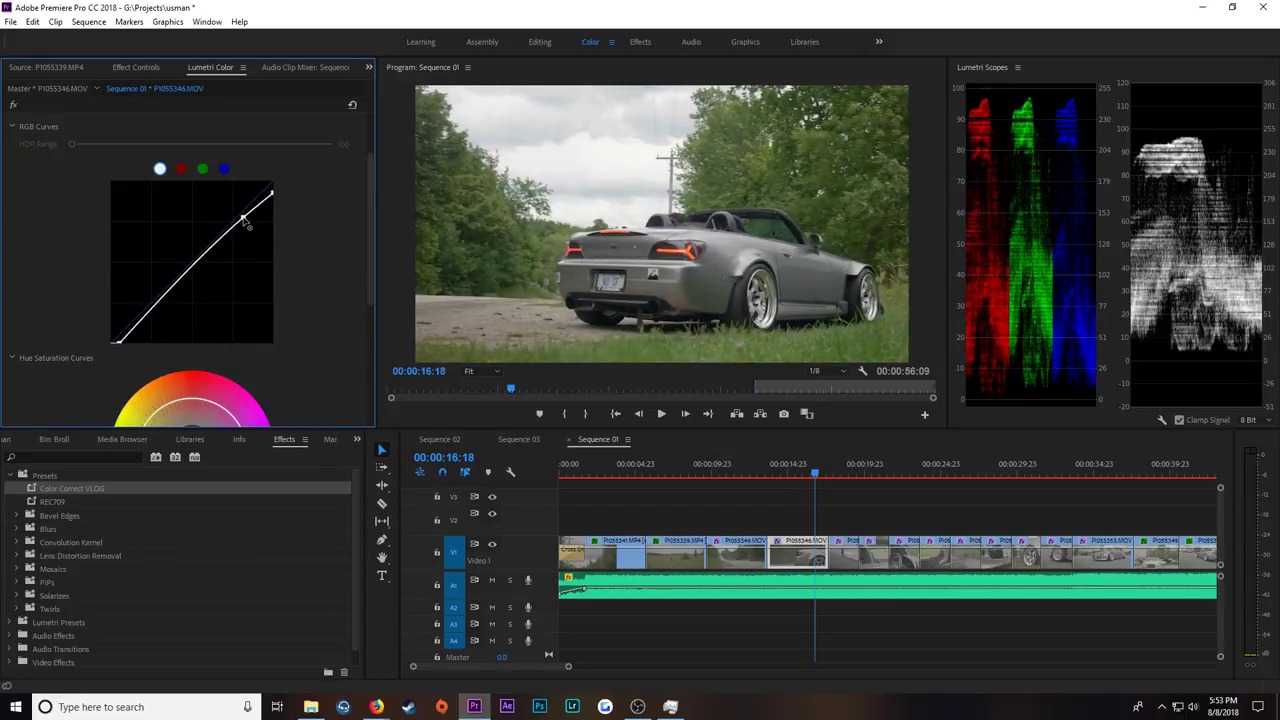
pyautogui.moveTo(165, 299); pyautogui.dragTo(169, 308)
pyautogui.click(810, 476)
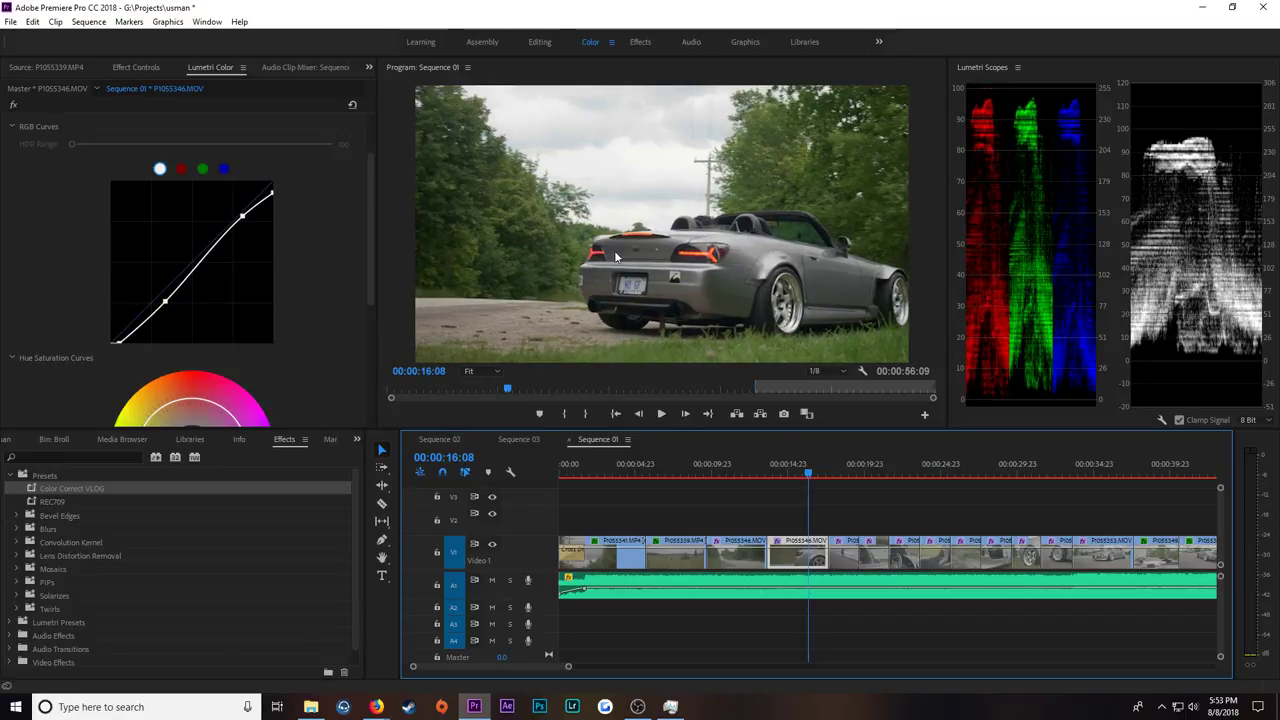
# Step: Darken the P1055299.MOV dashboard shot with its RGB curve, deepening the blacks and pulling down the highlights and shadows
pyautogui.click(847, 466)
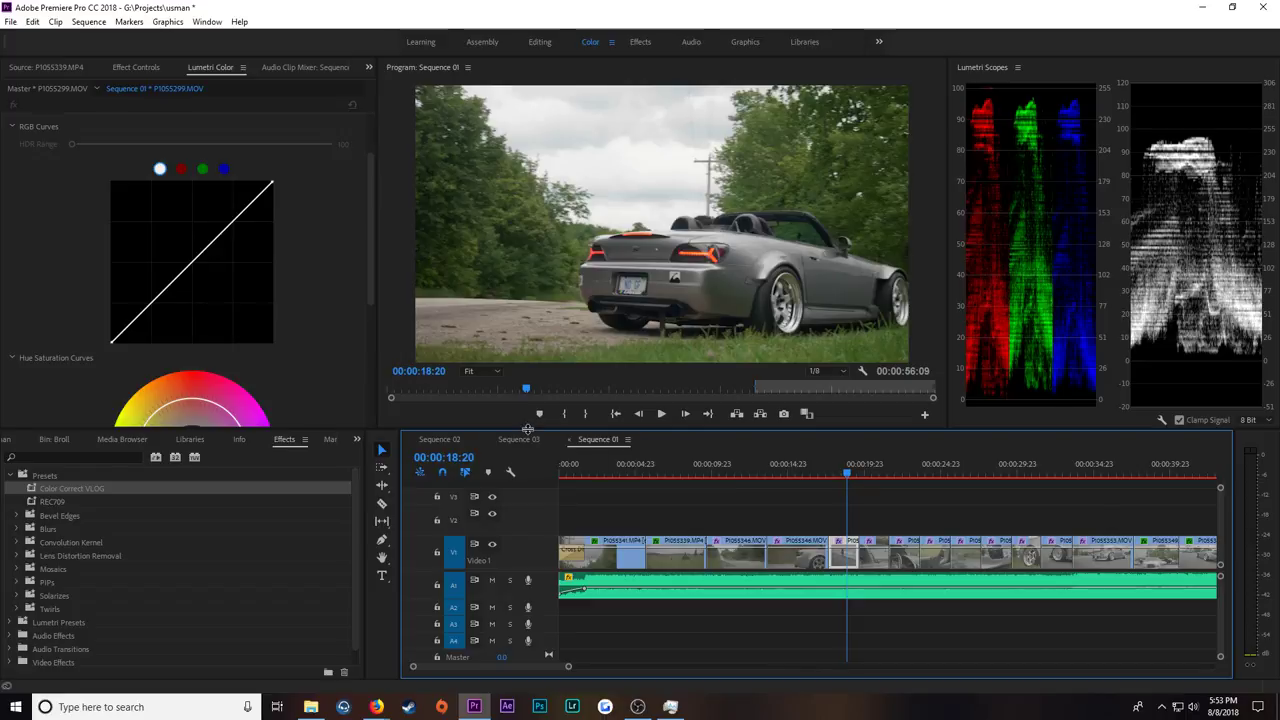
pyautogui.click(278, 186)
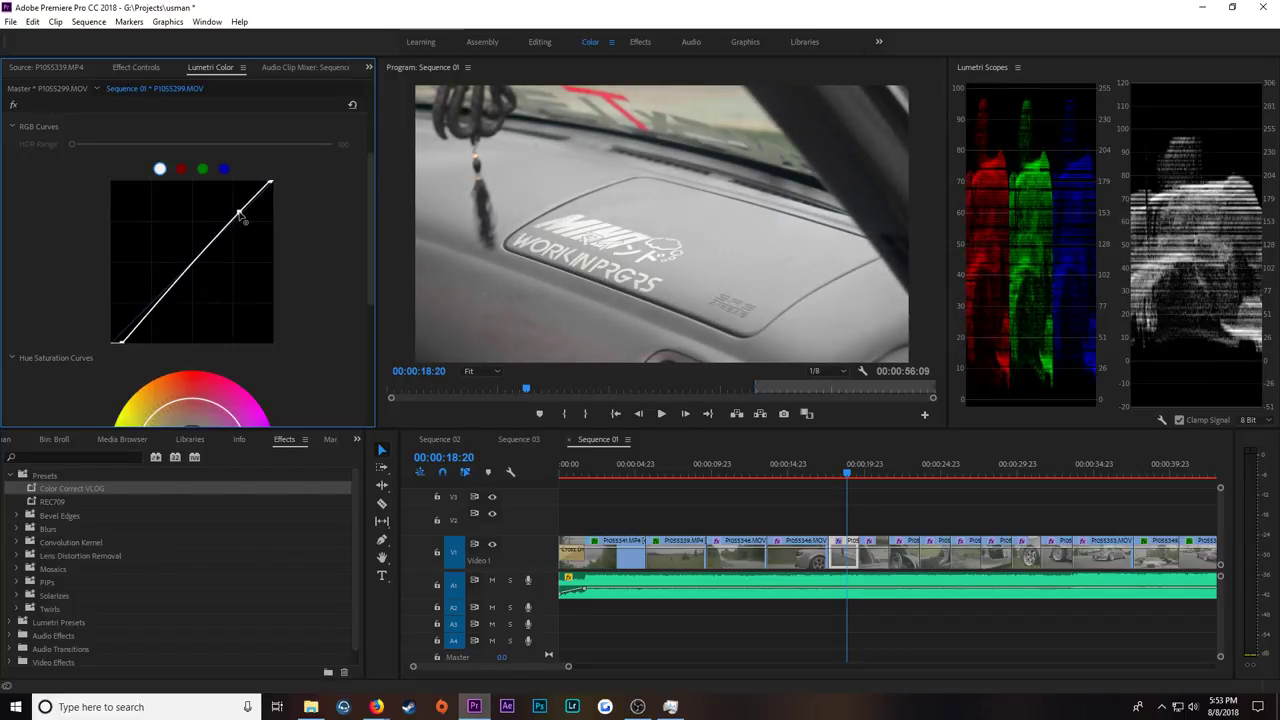
pyautogui.moveTo(241, 213); pyautogui.dragTo(245, 219)
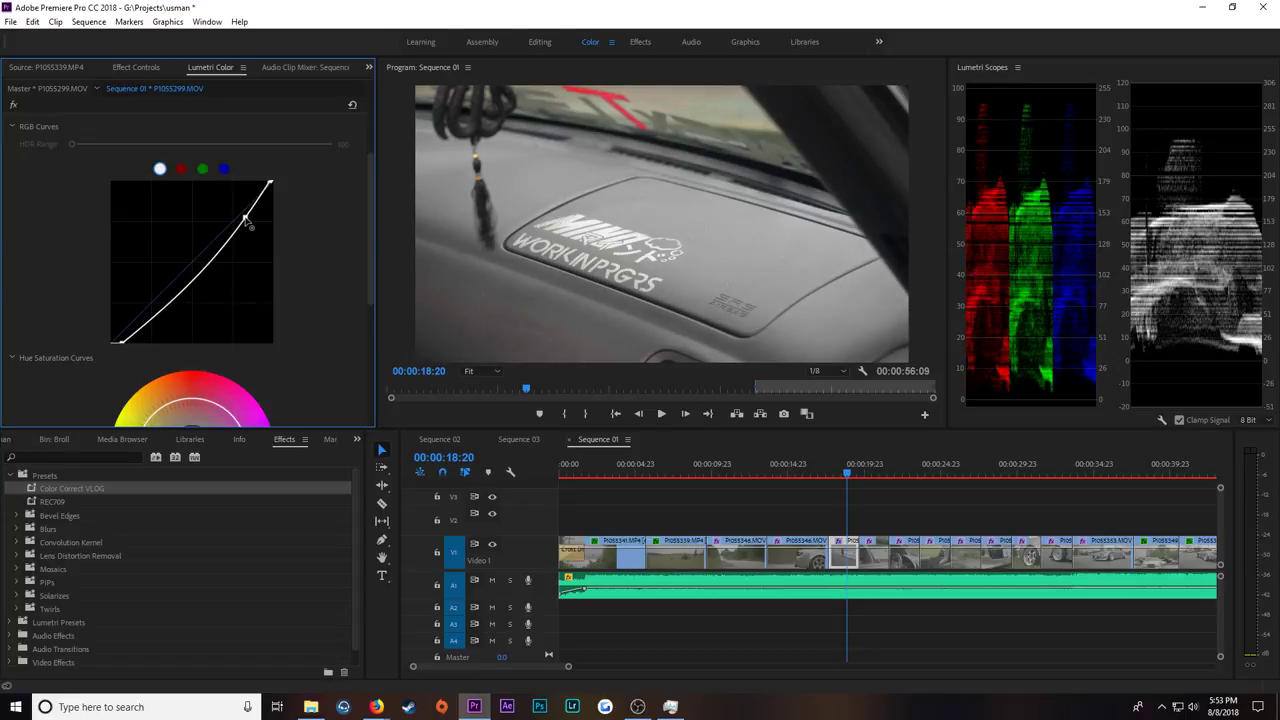
pyautogui.moveTo(176, 303); pyautogui.dragTo(178, 305)
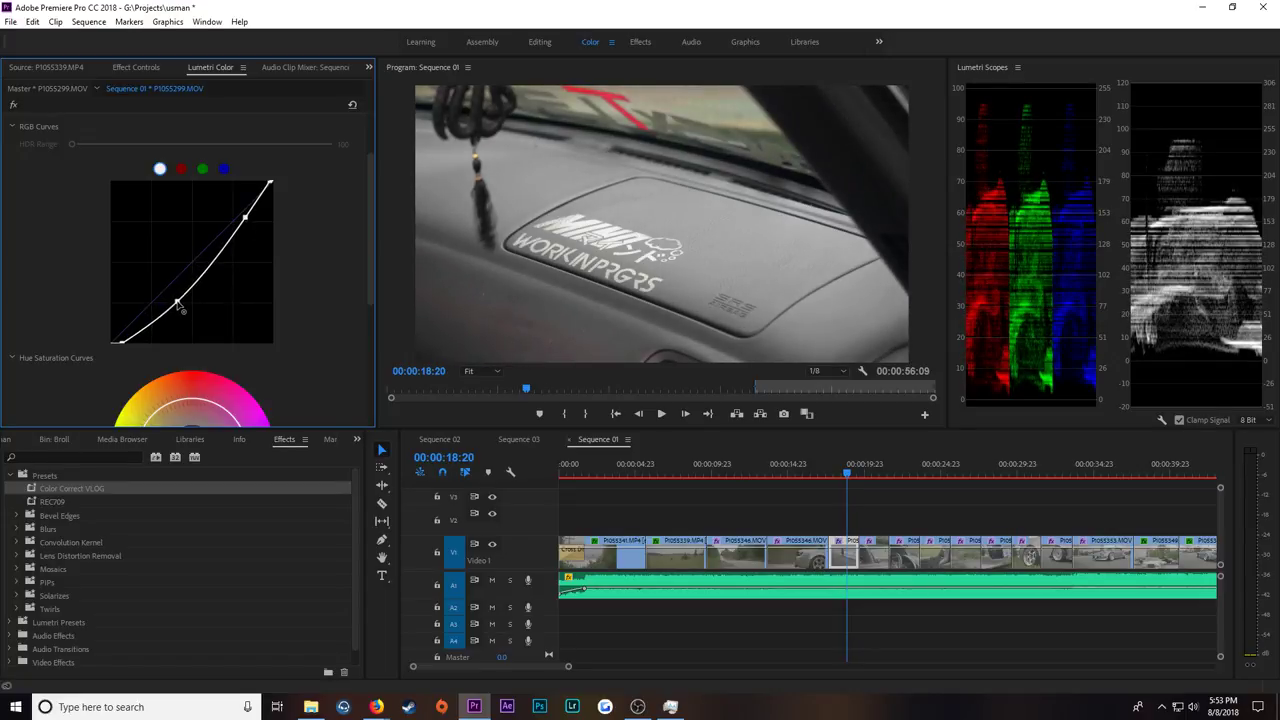
pyautogui.moveTo(178, 307); pyautogui.dragTo(181, 311)
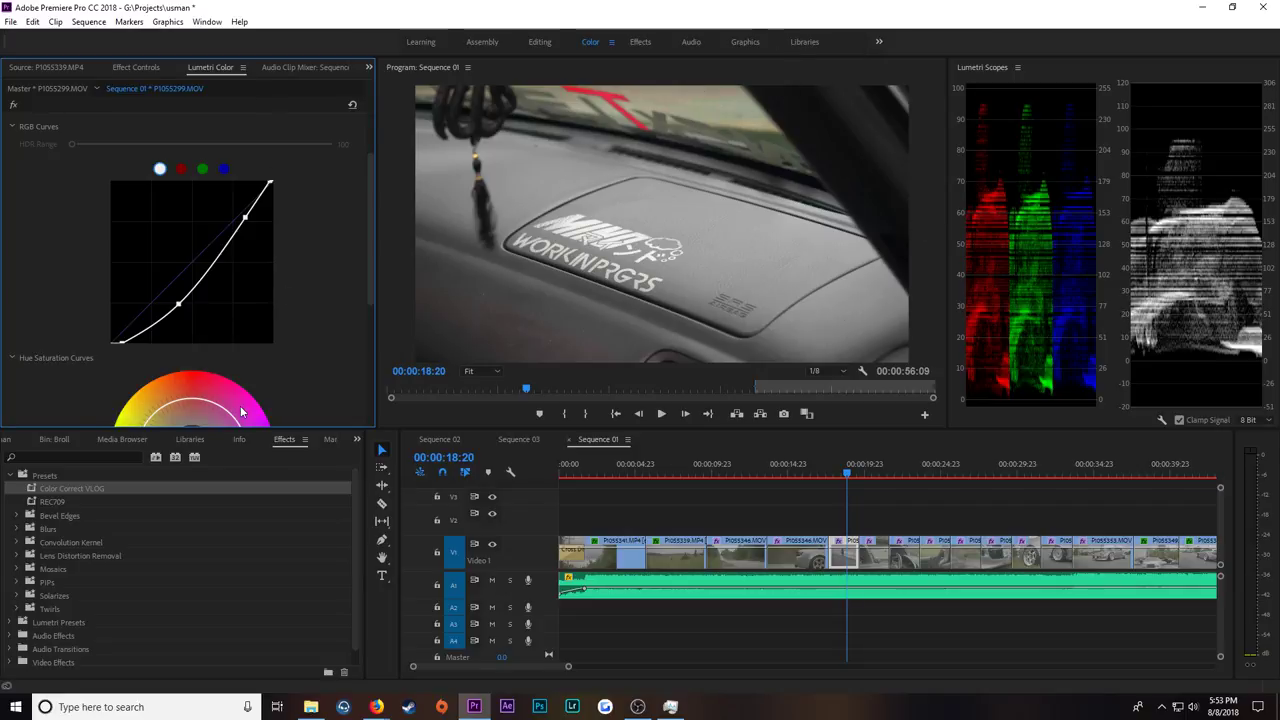
pyautogui.moveTo(180, 311); pyautogui.dragTo(180, 313)
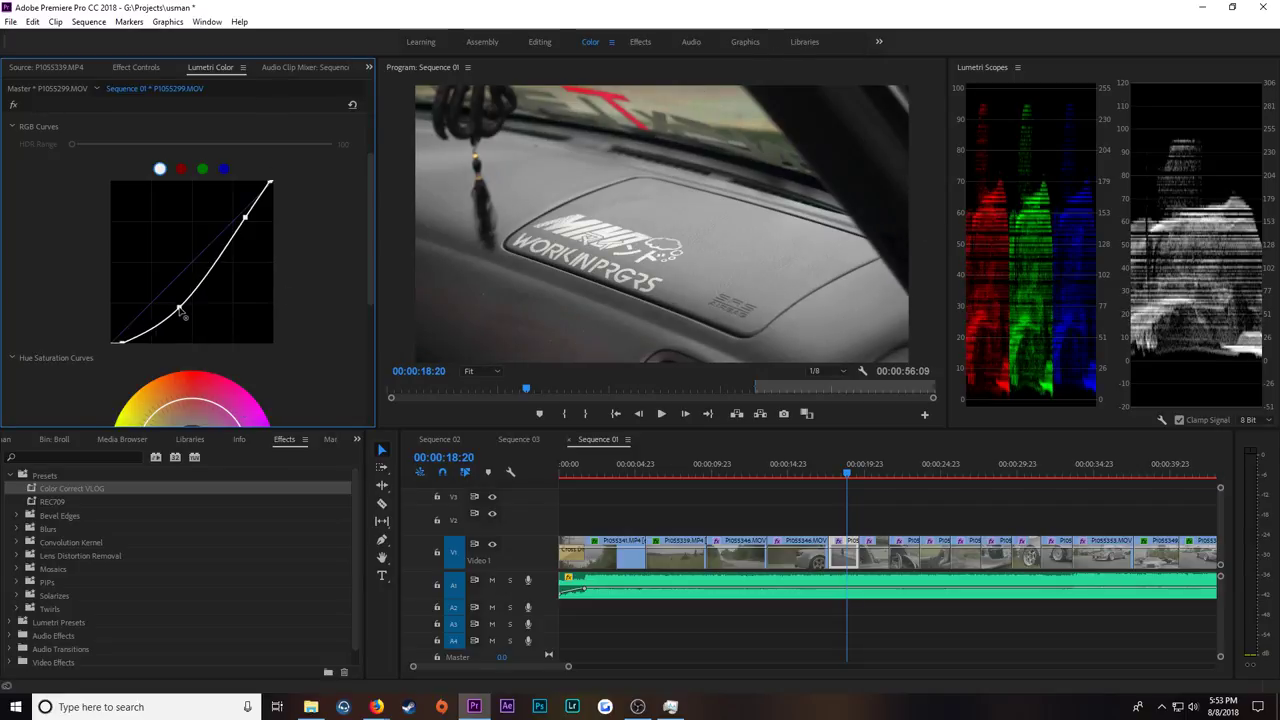
# Step: Move the playhead to the P1055285.MOV shot of the convertible's rear wind deflector at 00:00:20:11
pyautogui.click(872, 470)
pyautogui.press('Right')
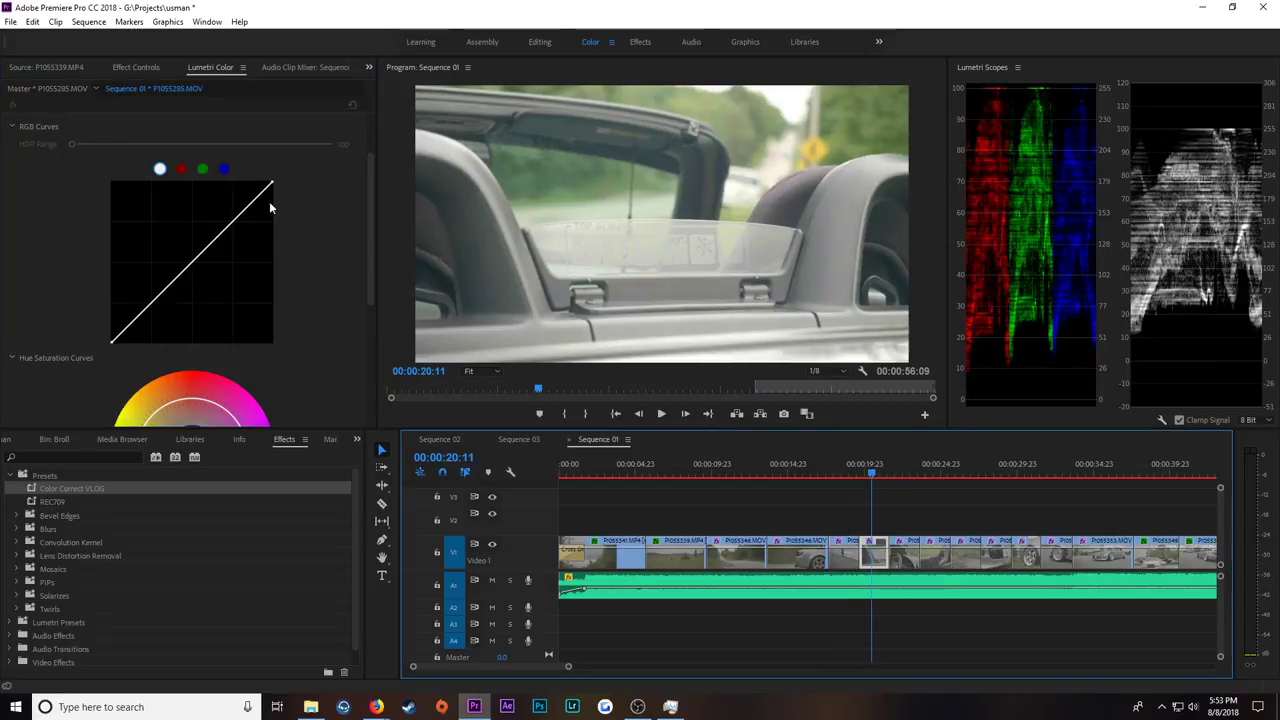
pyautogui.moveTo(279, 190); pyautogui.dragTo(282, 193)
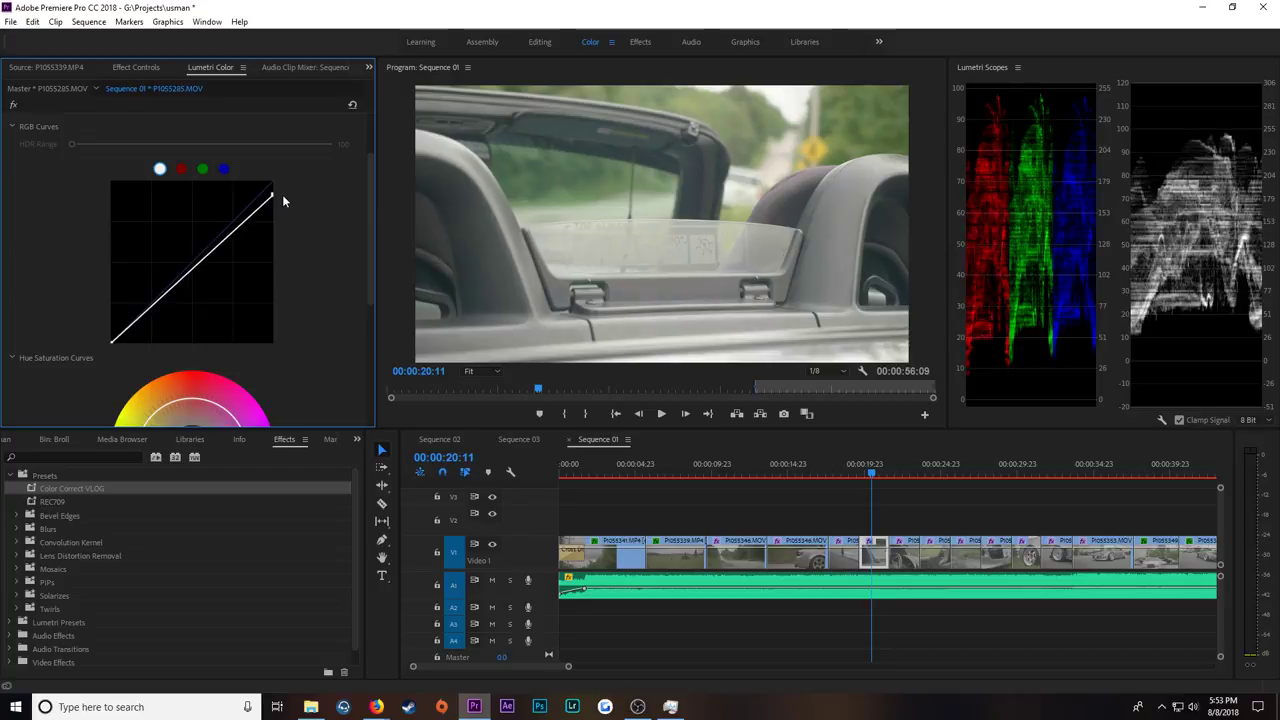
pyautogui.moveTo(114, 347); pyautogui.dragTo(130, 368)
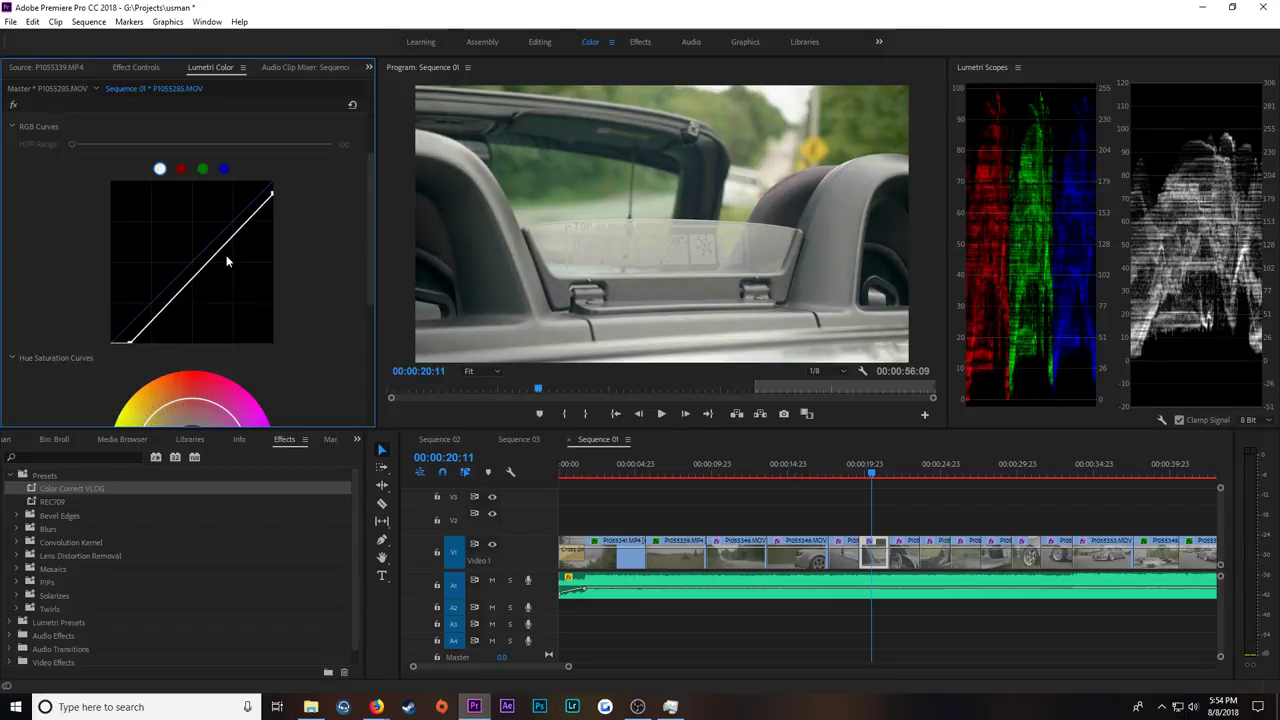
pyautogui.moveTo(270, 199); pyautogui.dragTo(286, 200)
pyautogui.moveTo(178, 297); pyautogui.dragTo(175, 305)
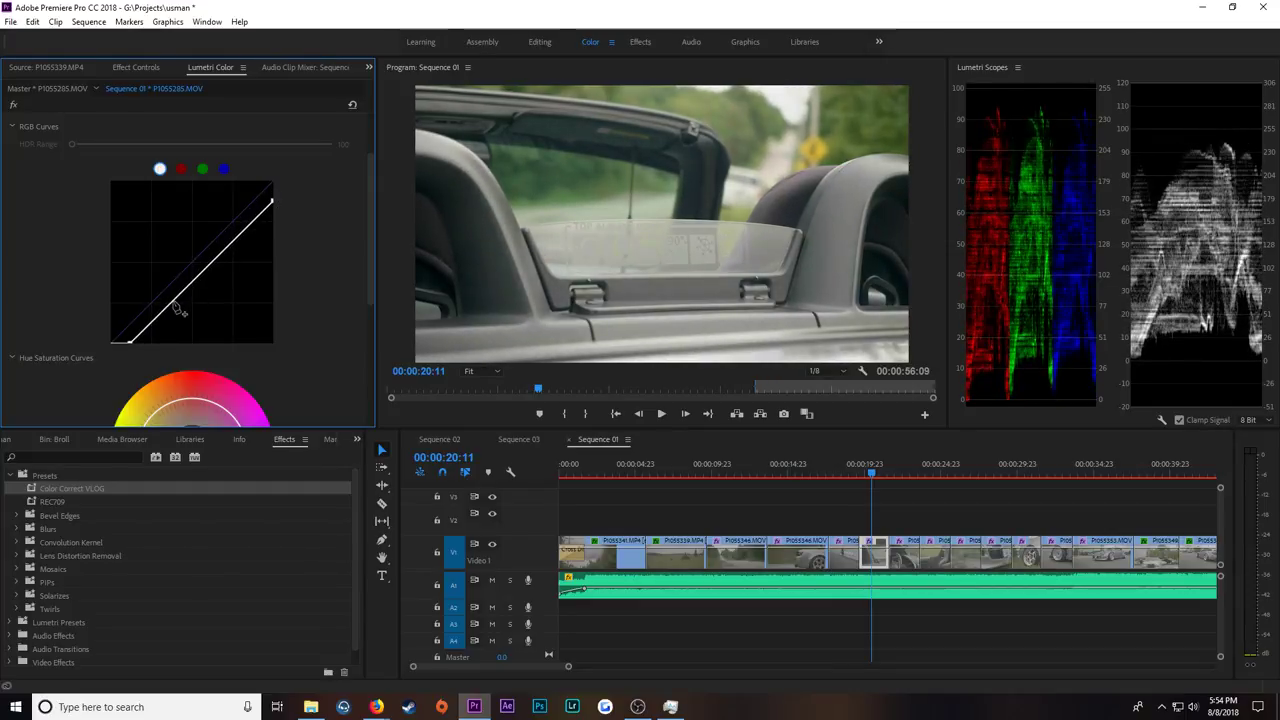
pyautogui.moveTo(242, 239); pyautogui.dragTo(251, 247)
pyautogui.moveTo(176, 303); pyautogui.dragTo(179, 309)
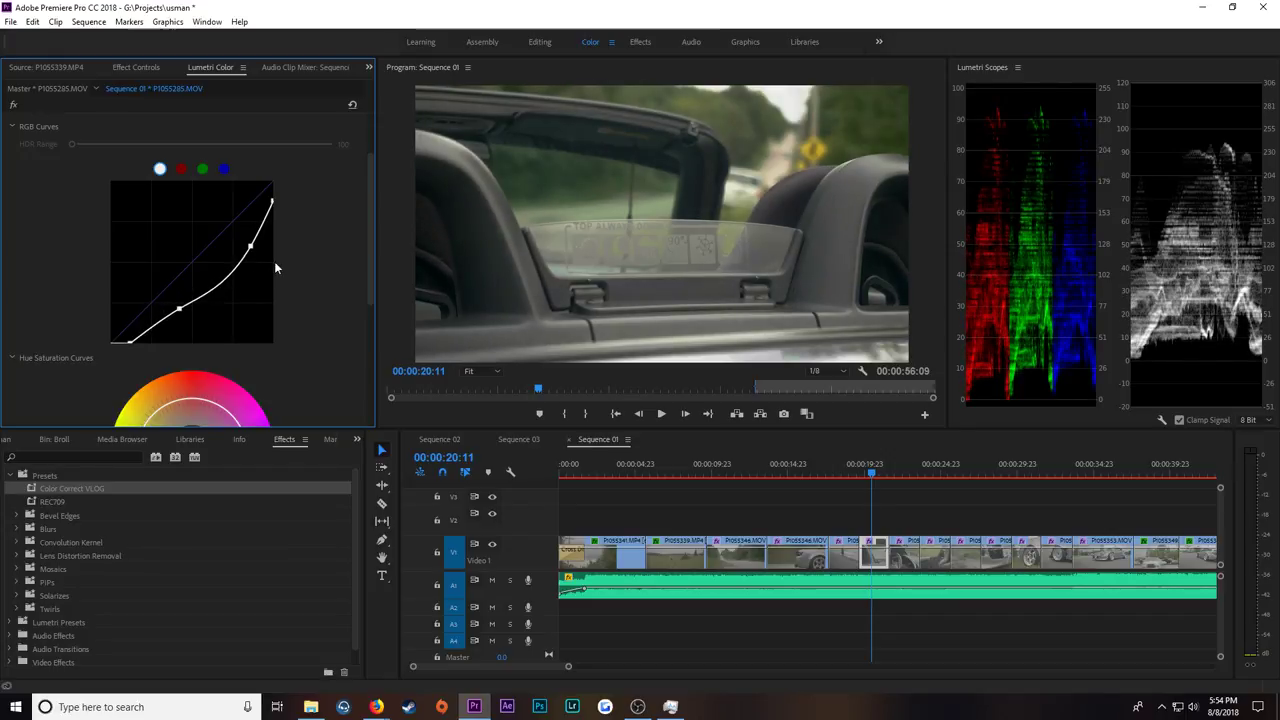
pyautogui.moveTo(179, 309); pyautogui.dragTo(177, 313)
pyautogui.moveTo(257, 251); pyautogui.dragTo(253, 245)
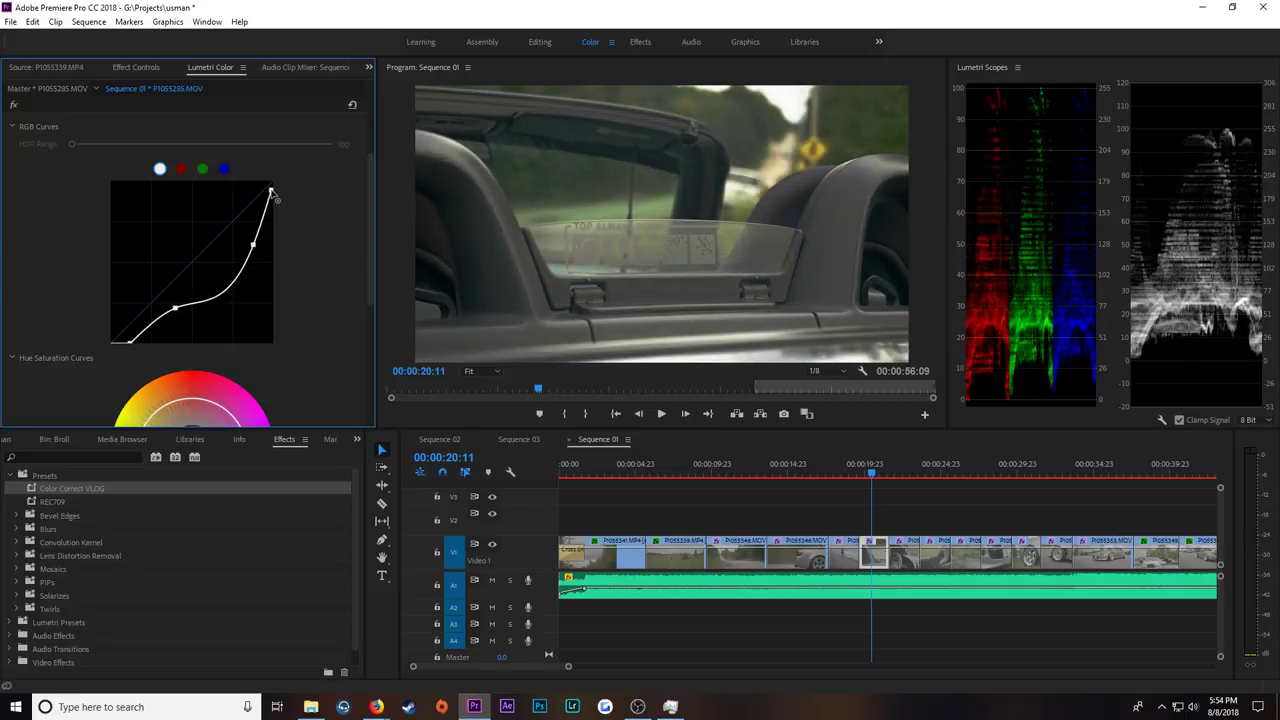
pyautogui.doubleClick(197, 284)
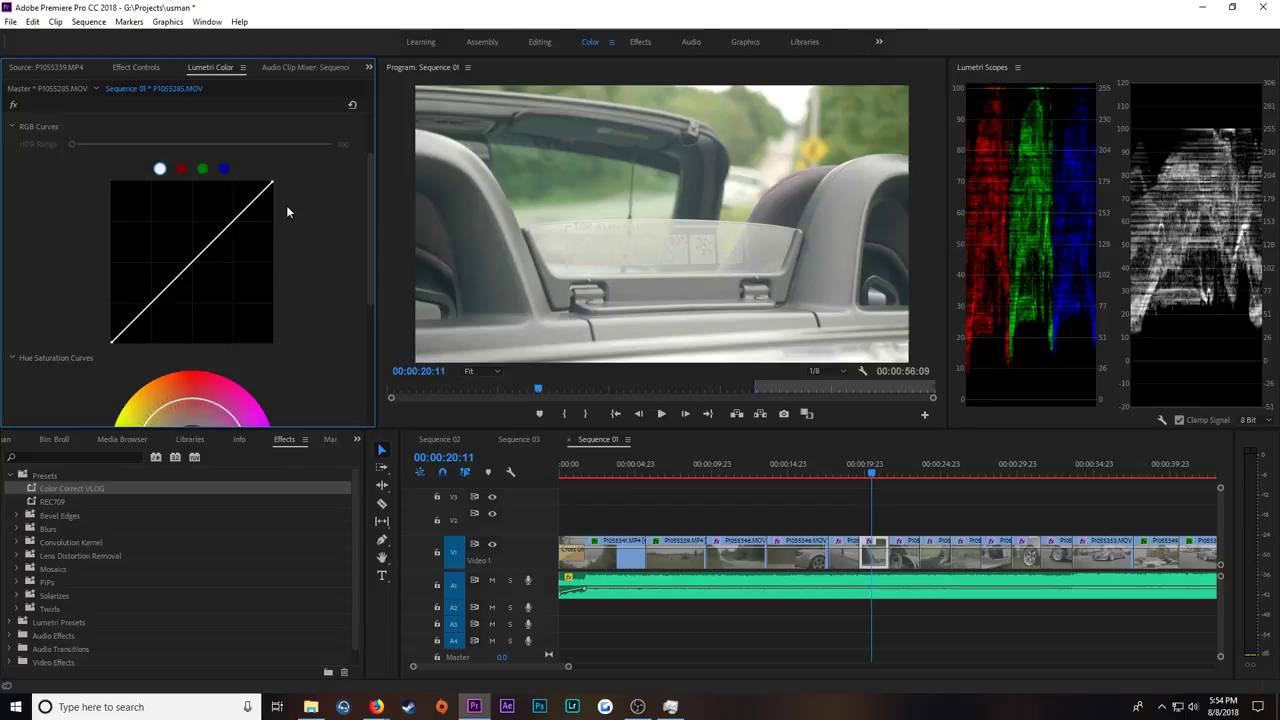
pyautogui.moveTo(277, 190); pyautogui.dragTo(280, 200)
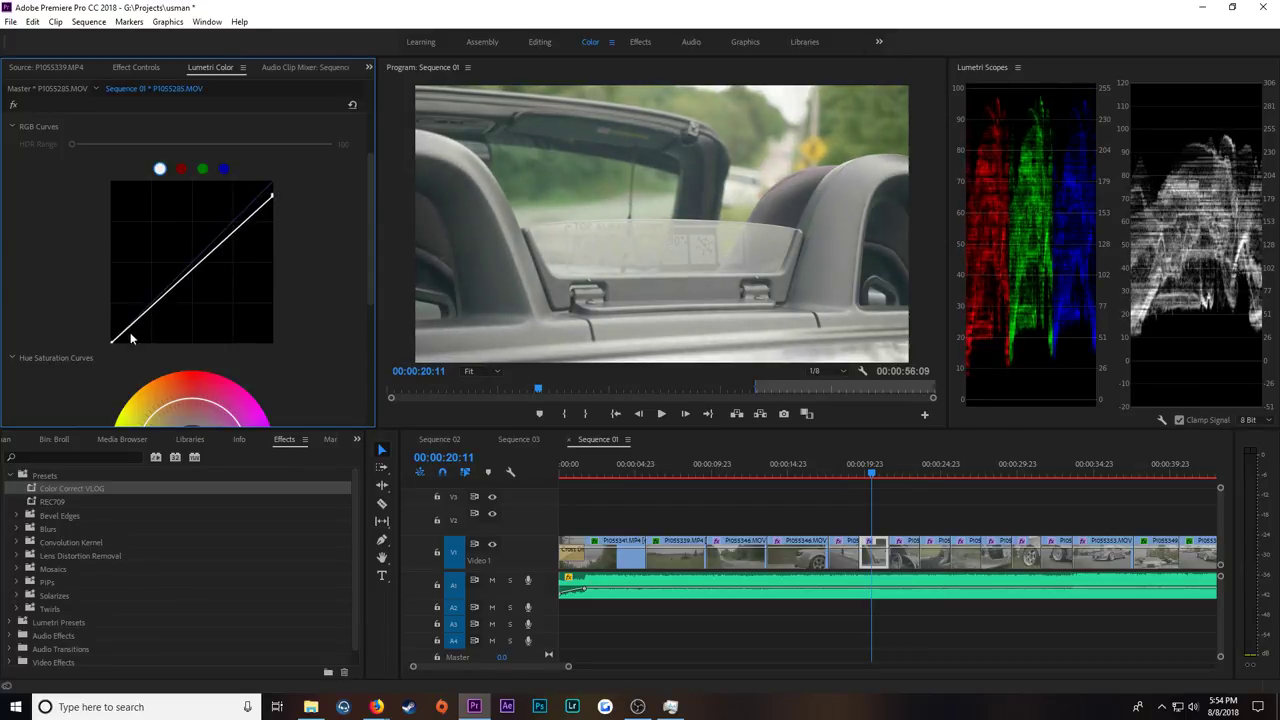
pyautogui.moveTo(112, 344); pyautogui.dragTo(125, 343)
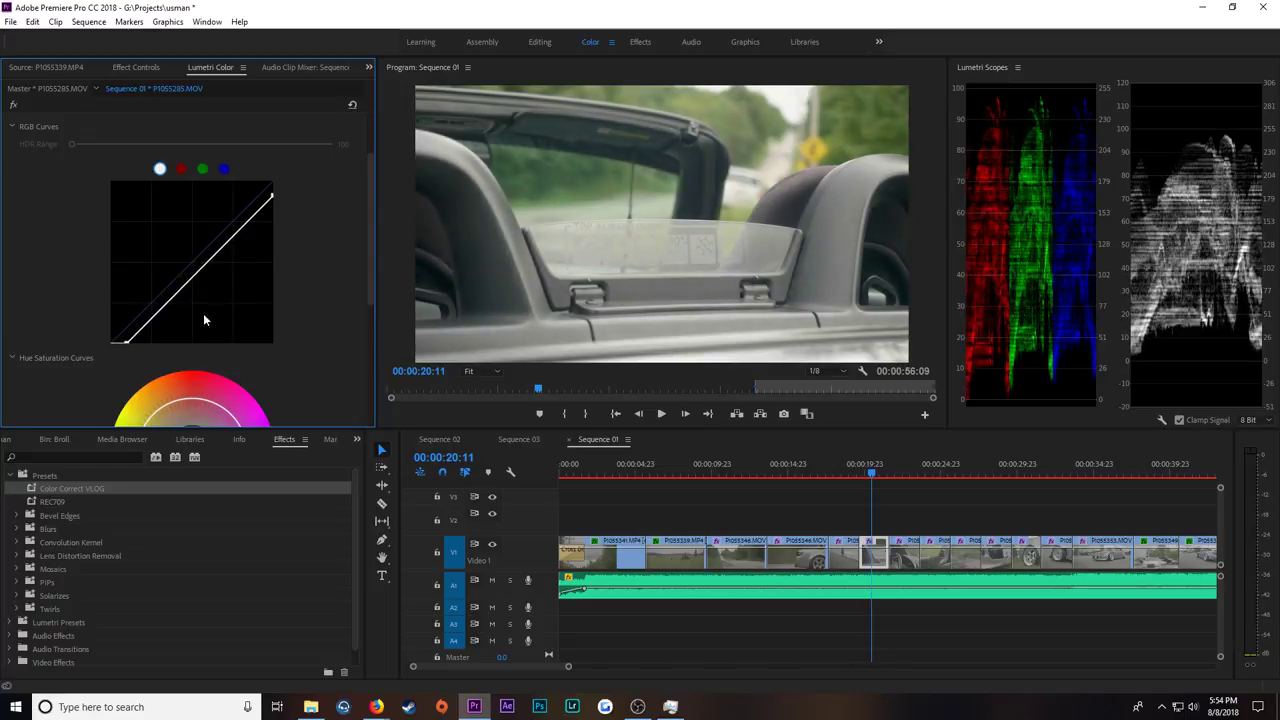
pyautogui.moveTo(250, 228); pyautogui.dragTo(251, 230)
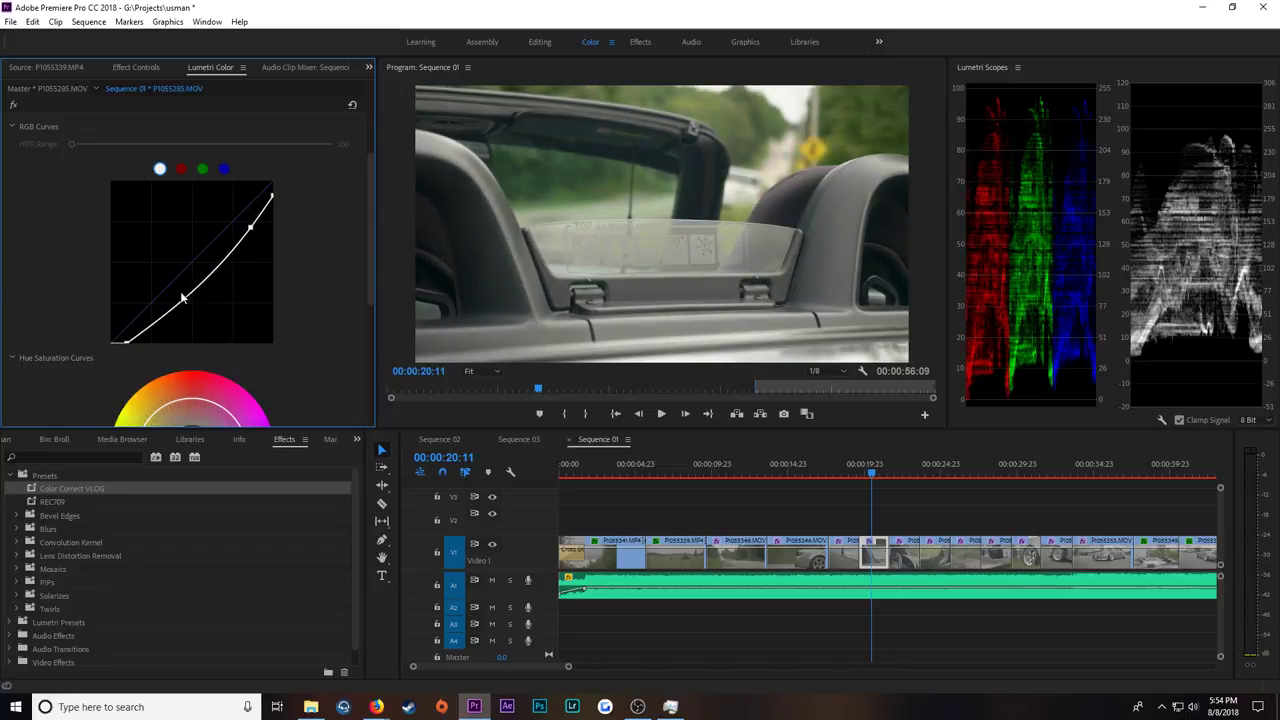
pyautogui.moveTo(183, 313); pyautogui.dragTo(224, 264)
pyautogui.doubleClick(266, 277)
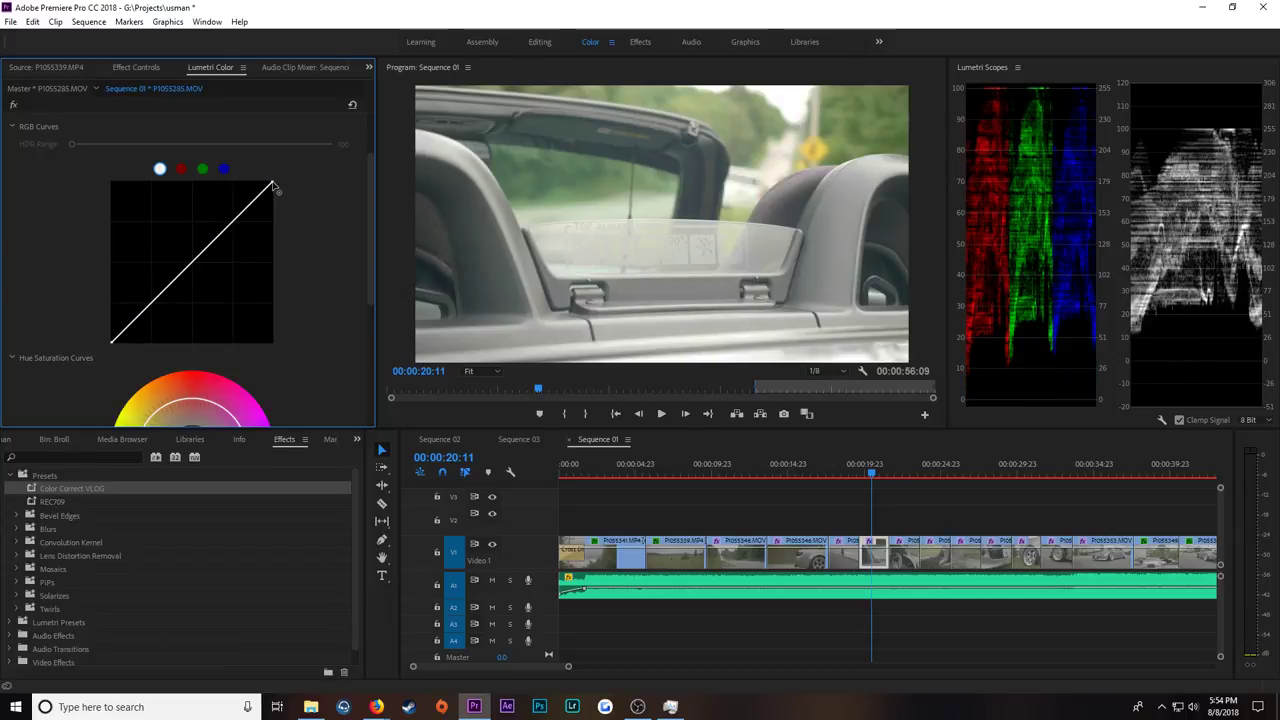
# Step: Shape the RGB curve of the P1055285.MOV wind deflector shot with a lowered white point, deeper blacks and darker shadows and highlights
pyautogui.moveTo(273, 187); pyautogui.dragTo(284, 193)
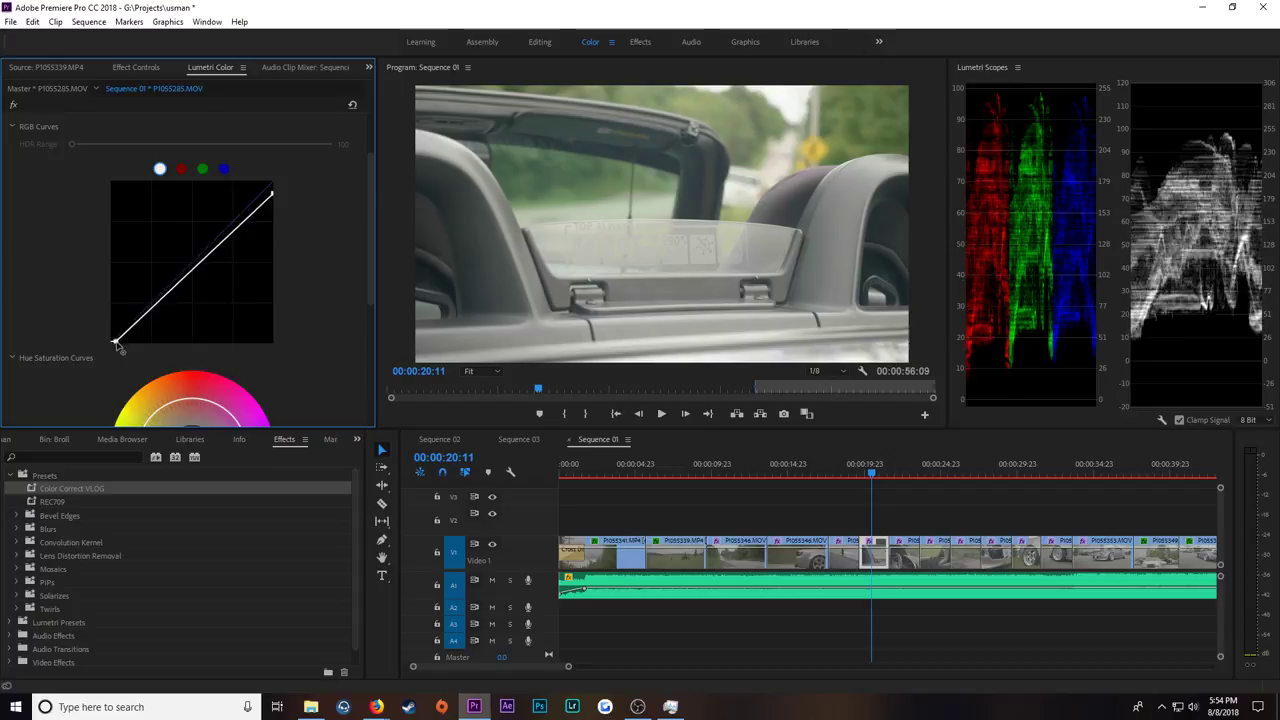
pyautogui.moveTo(116, 345); pyautogui.dragTo(125, 346)
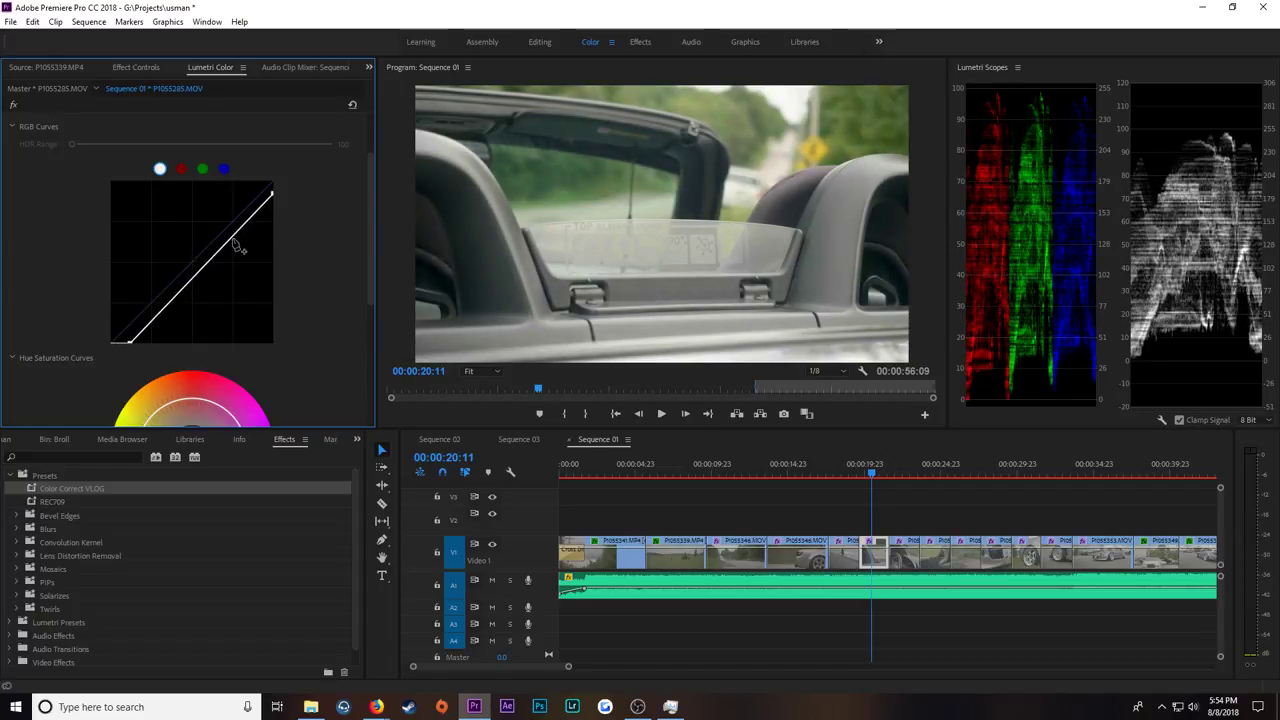
pyautogui.moveTo(234, 241); pyautogui.dragTo(236, 244)
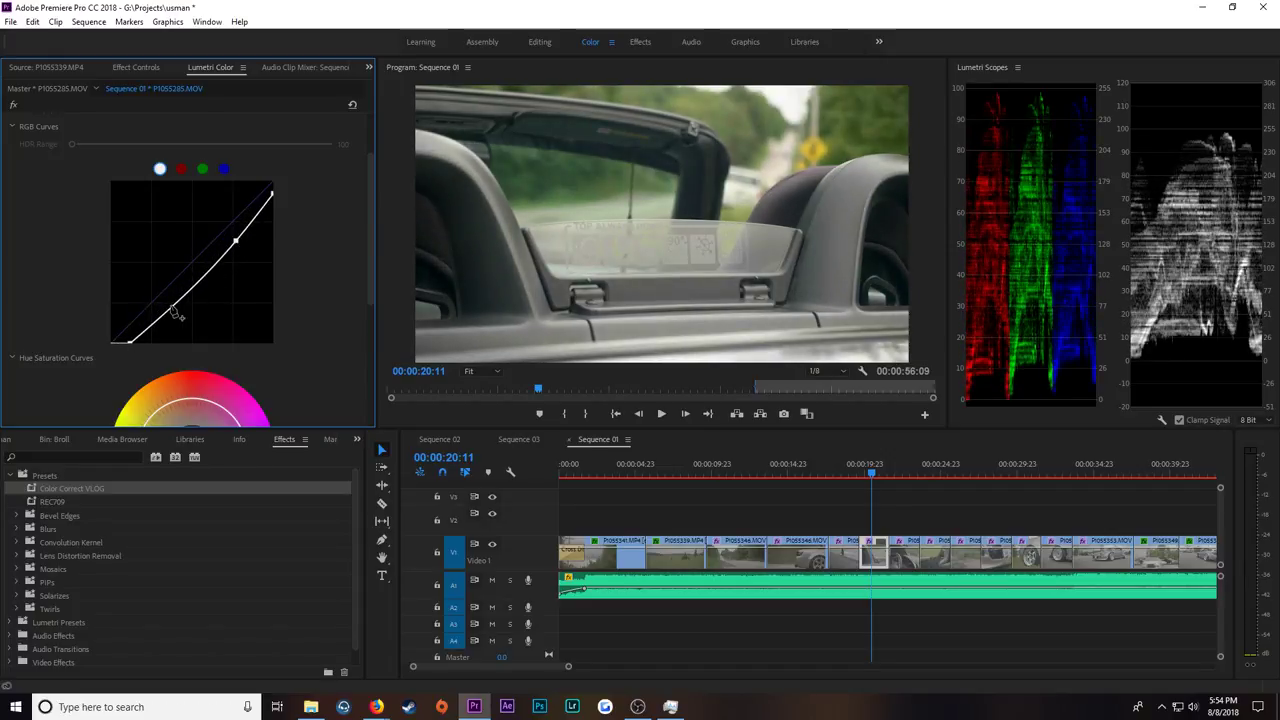
pyautogui.moveTo(171, 305); pyautogui.dragTo(175, 310)
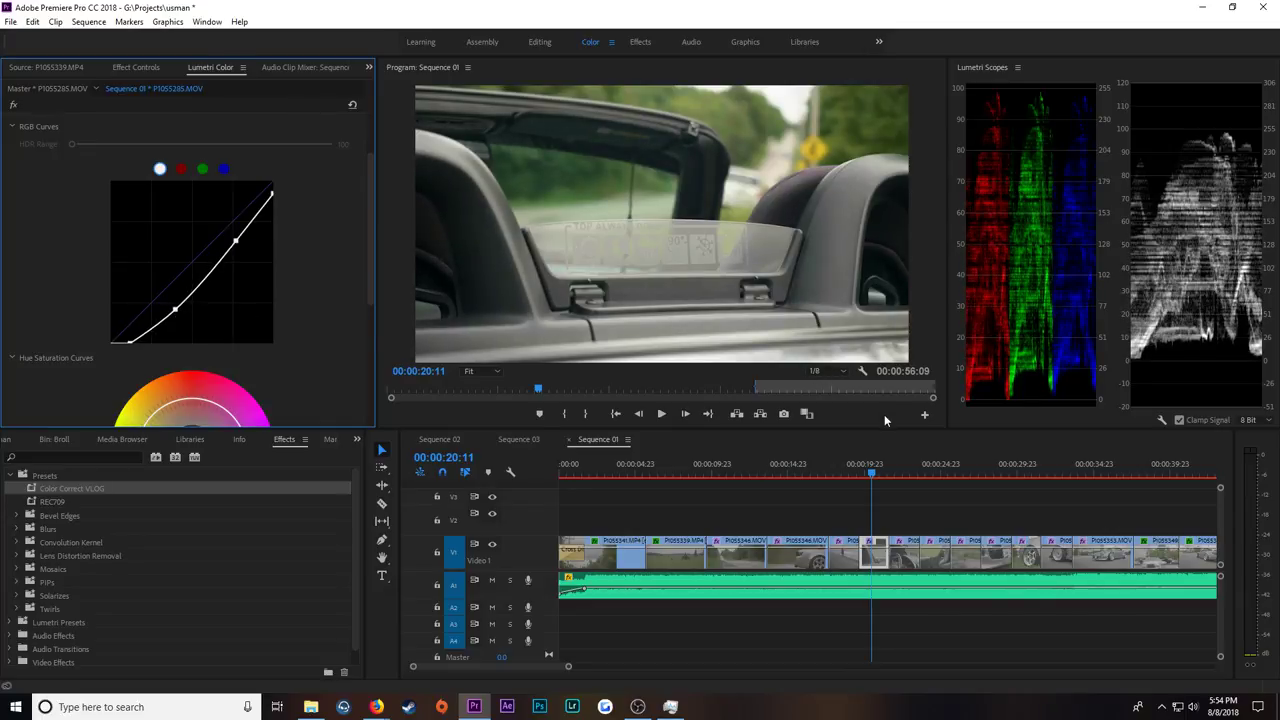
# Step: Darken the P1055286.MOV interior shot with the hanging toy car using its RGB curve, deepening the blacks and lowering the highlights and shadows
pyautogui.click(908, 475)
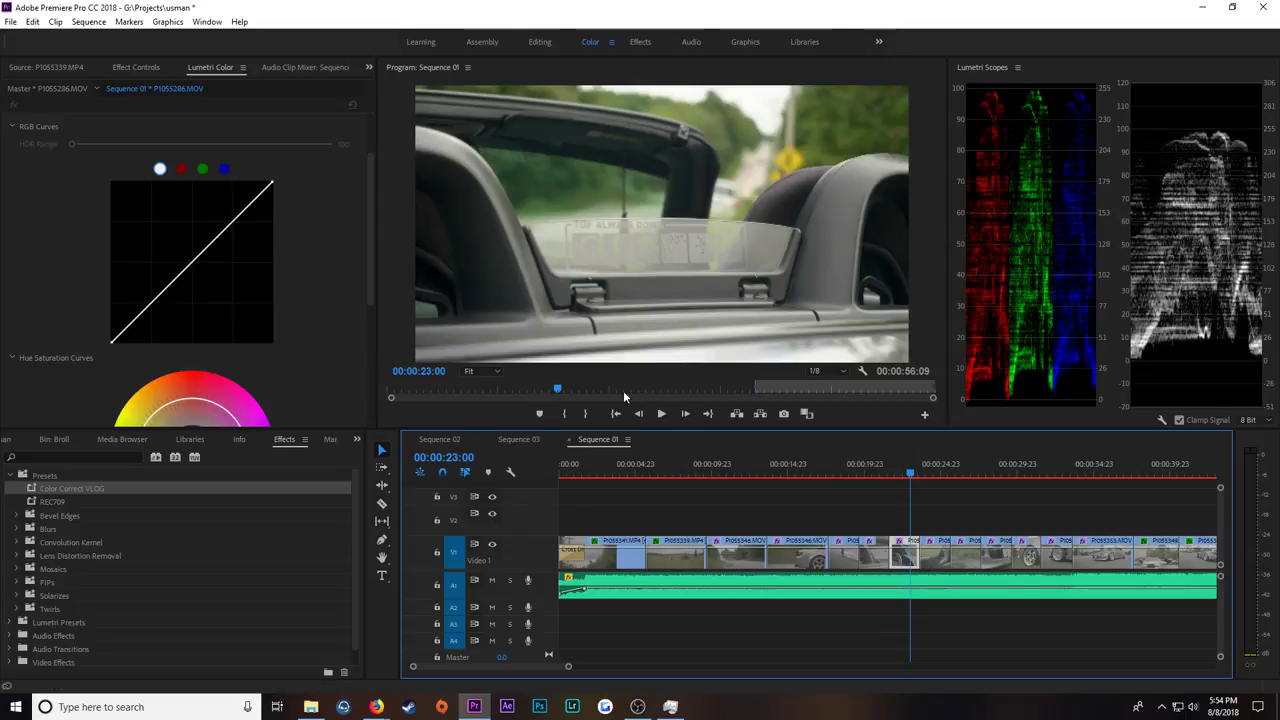
pyautogui.moveTo(273, 187); pyautogui.dragTo(267, 172)
pyautogui.moveTo(121, 342); pyautogui.dragTo(126, 349)
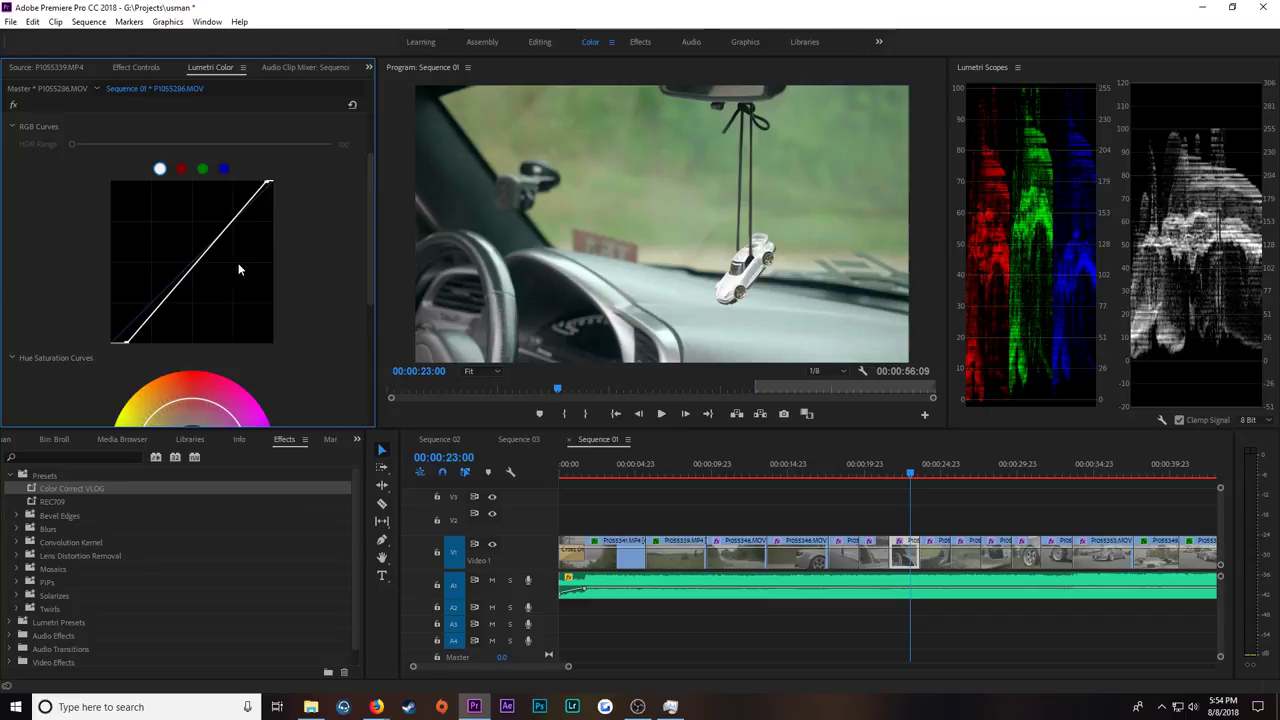
pyautogui.moveTo(240, 215); pyautogui.dragTo(244, 216)
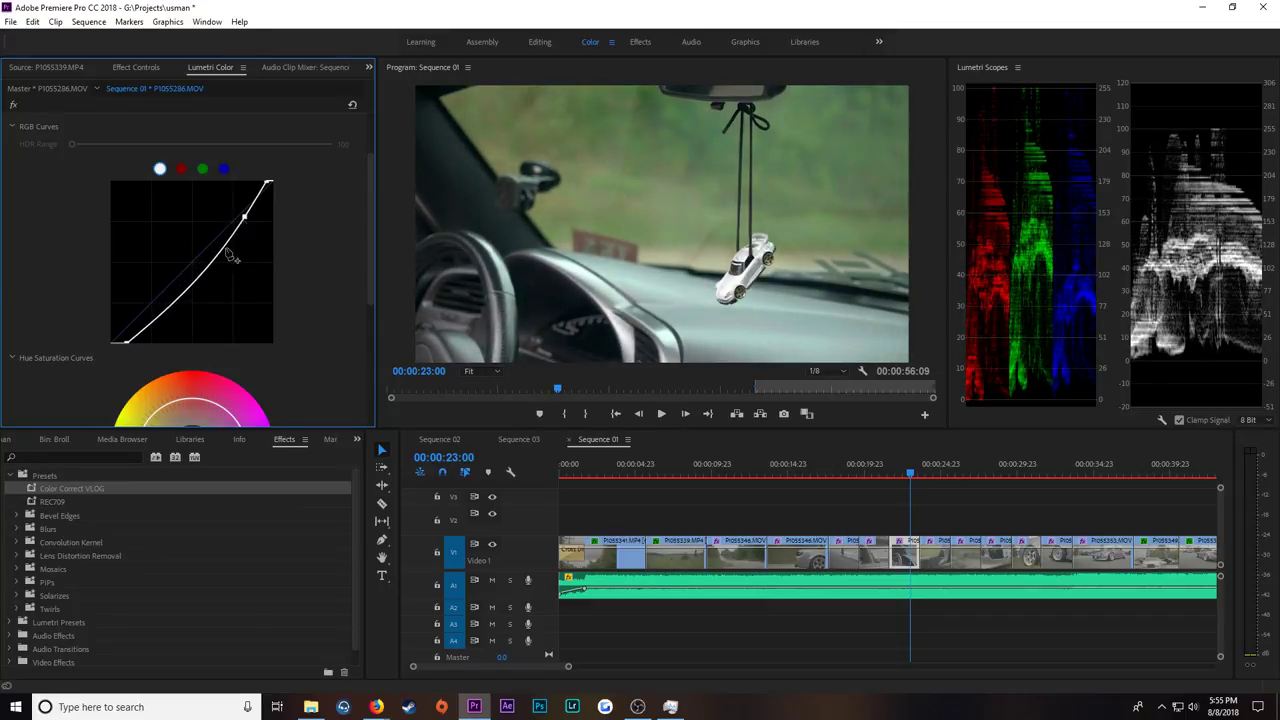
pyautogui.moveTo(168, 314); pyautogui.dragTo(168, 315)
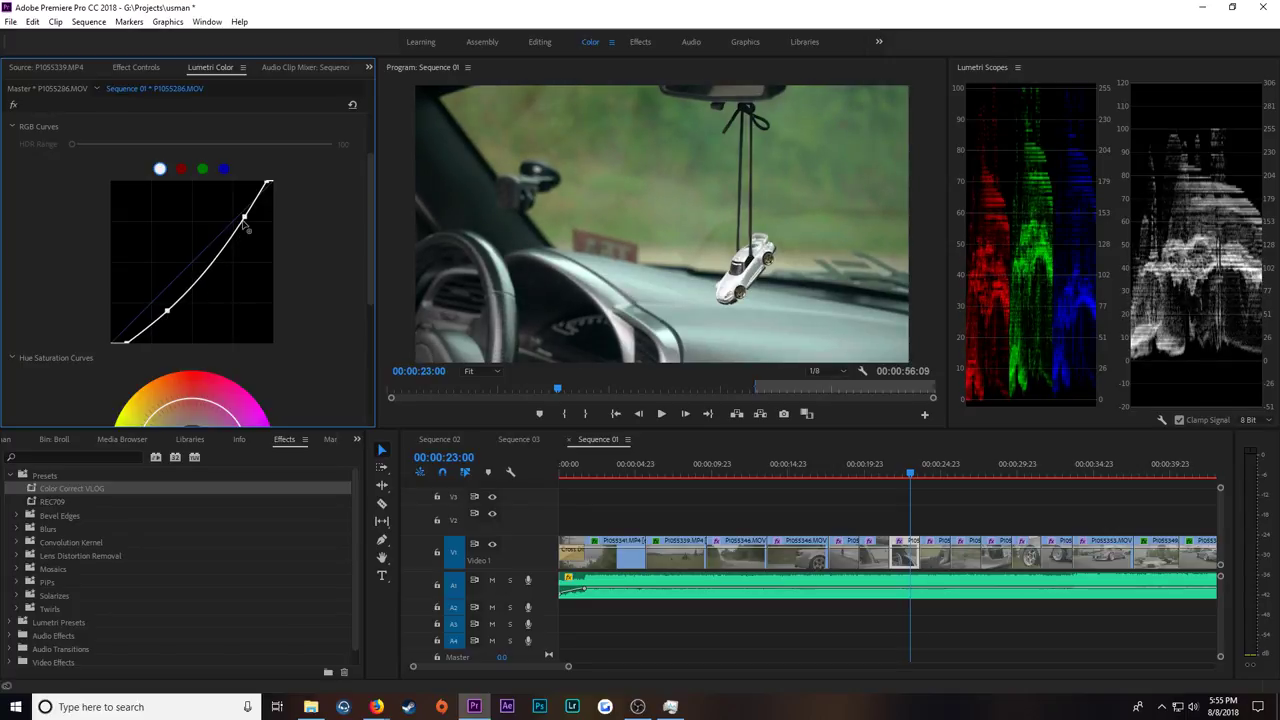
pyautogui.moveTo(249, 226); pyautogui.dragTo(272, 188)
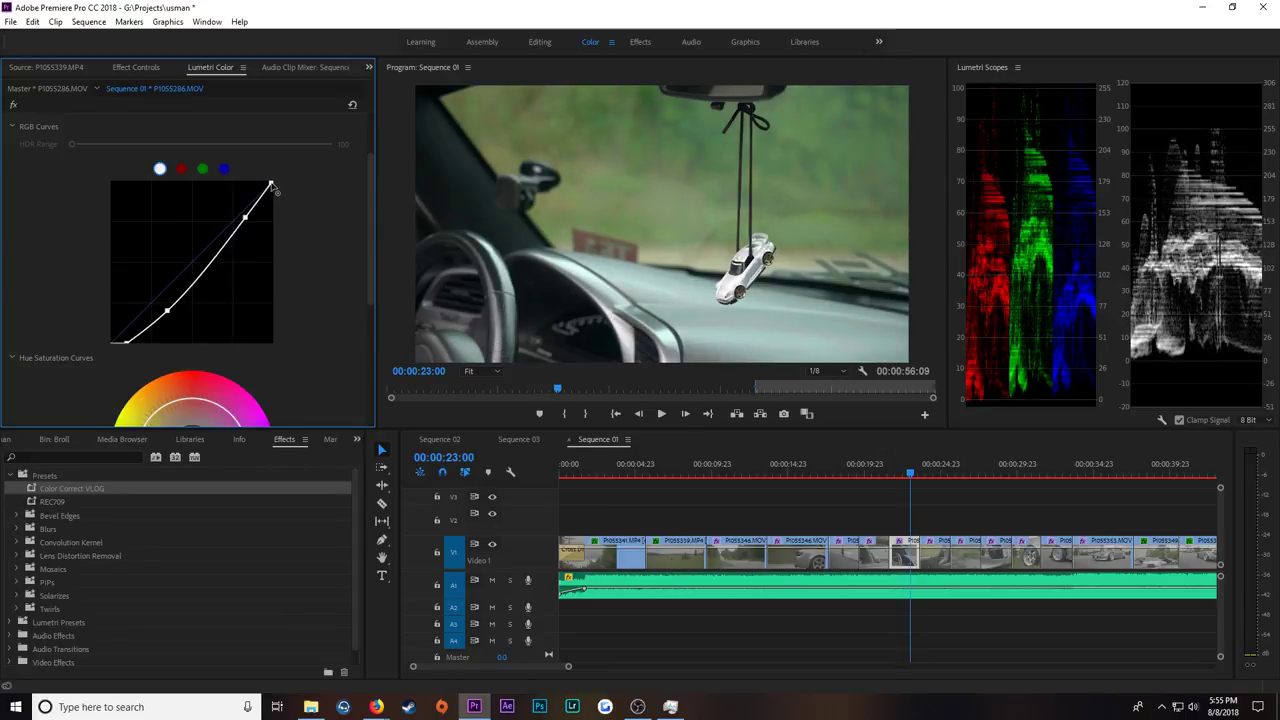
# Step: Add contrast to the P1055287.MOV Corbeau seats shot with its RGB curve: lower white point, much deeper black point and darker shadows
pyautogui.click(929, 476)
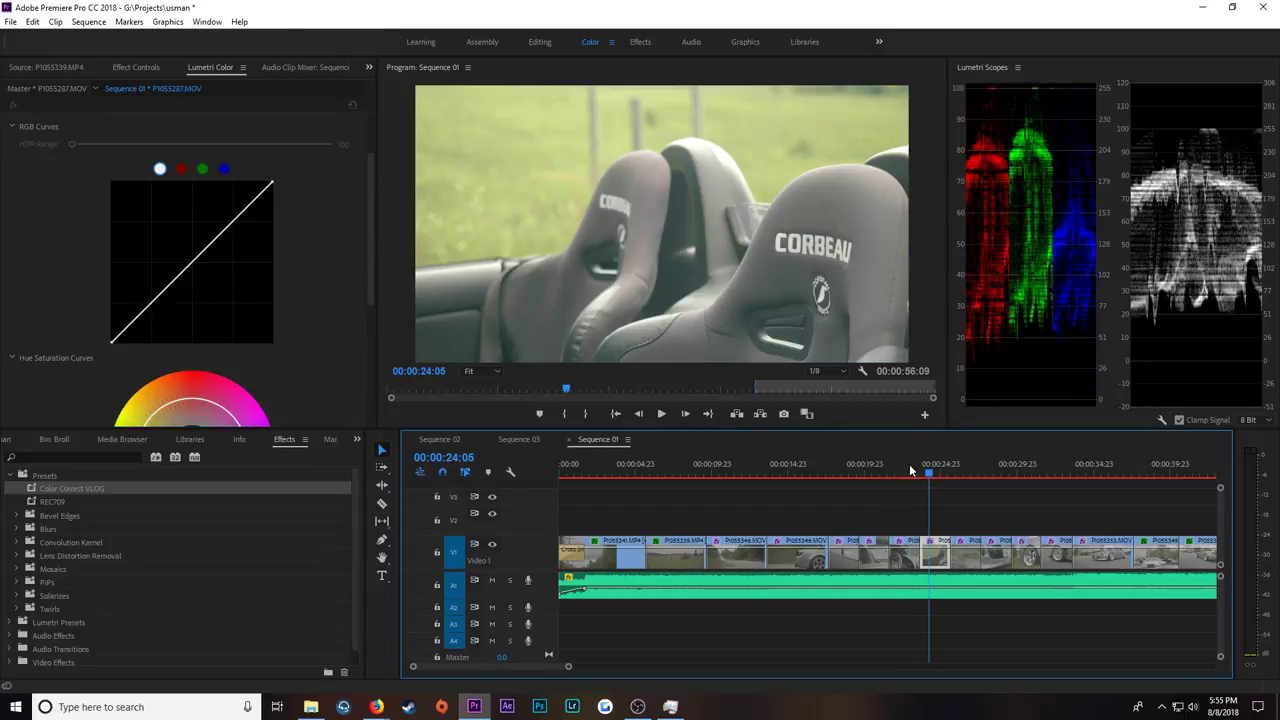
pyautogui.moveTo(273, 186); pyautogui.dragTo(283, 192)
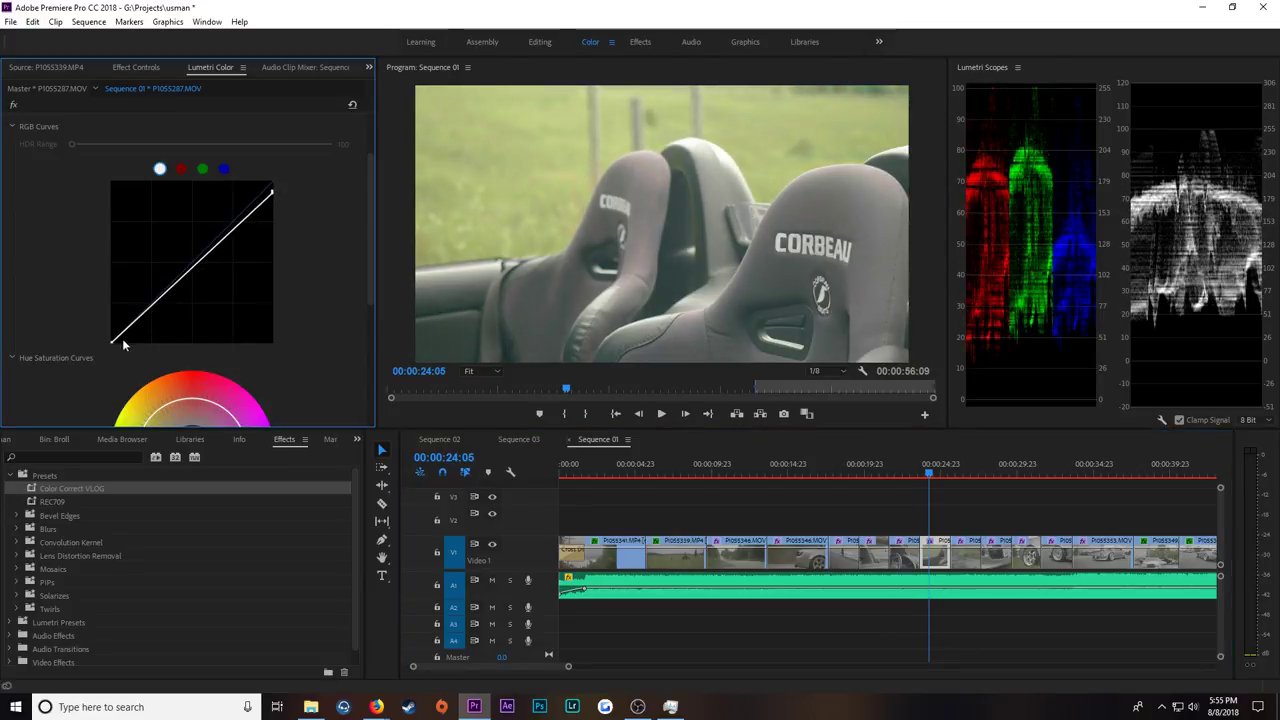
pyautogui.moveTo(108, 340); pyautogui.dragTo(138, 355)
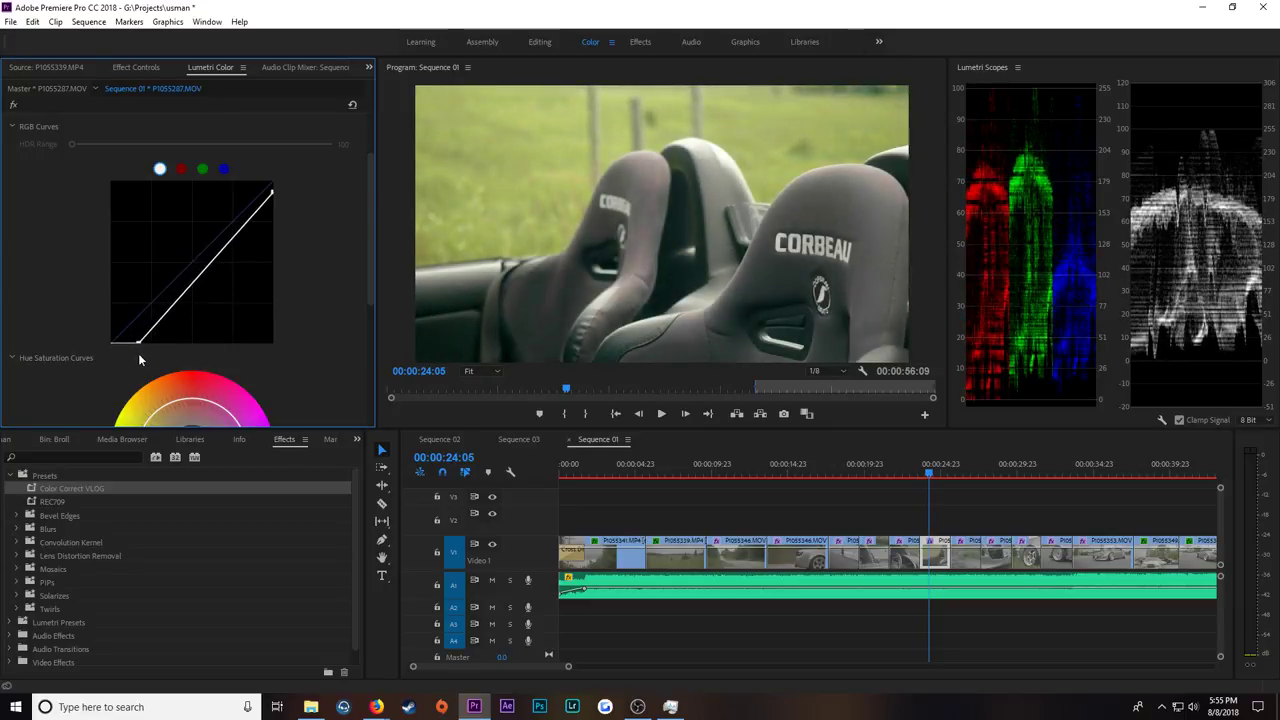
pyautogui.moveTo(250, 215)
pyautogui.mouseDown()
pyautogui.moveTo(251, 229)
pyautogui.moveTo(246, 219)
pyautogui.mouseUp()
pyautogui.moveTo(183, 300); pyautogui.dragTo(185, 304)
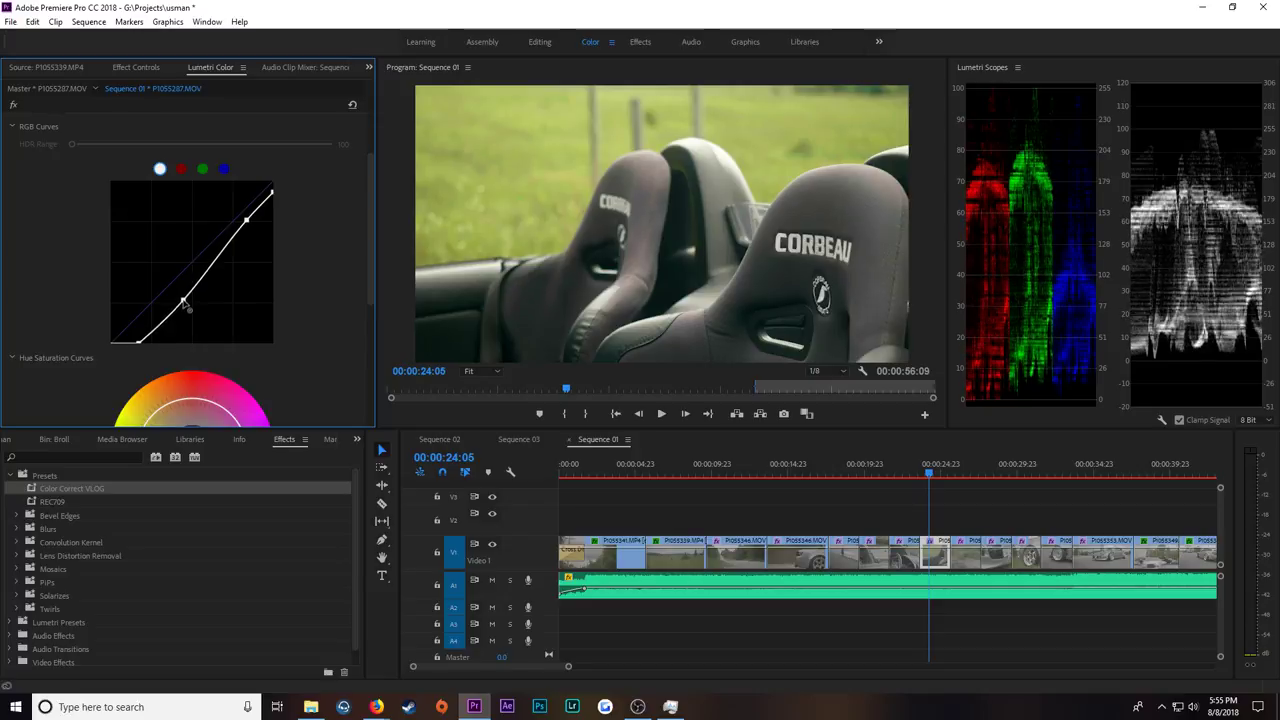
# Step: Move the playhead to the P1055294.MOV tow hook shot at 00:00:26:21
pyautogui.click(964, 469)
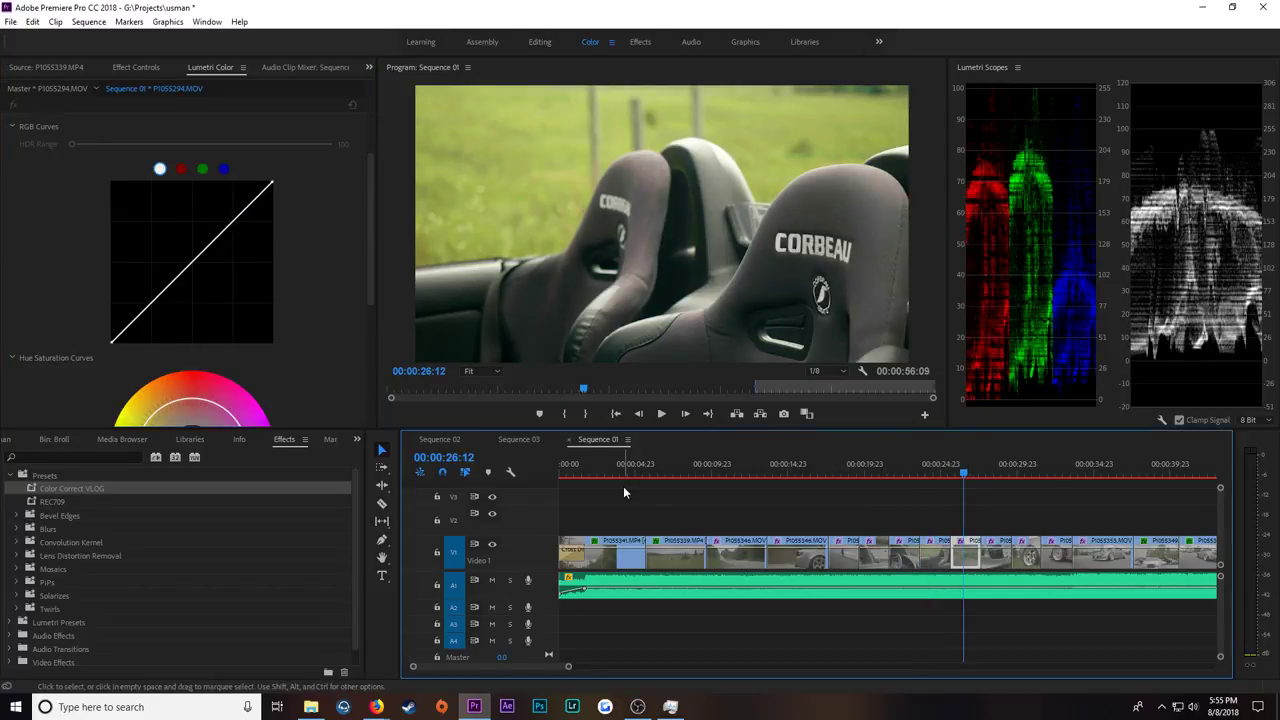
pyautogui.press('Right')
pyautogui.press('Right')
pyautogui.press('Right')
pyautogui.press('Right')
pyautogui.press('Right')
pyautogui.press('Right')
pyautogui.press('Right')
pyautogui.press('Right')
pyautogui.press('Right')
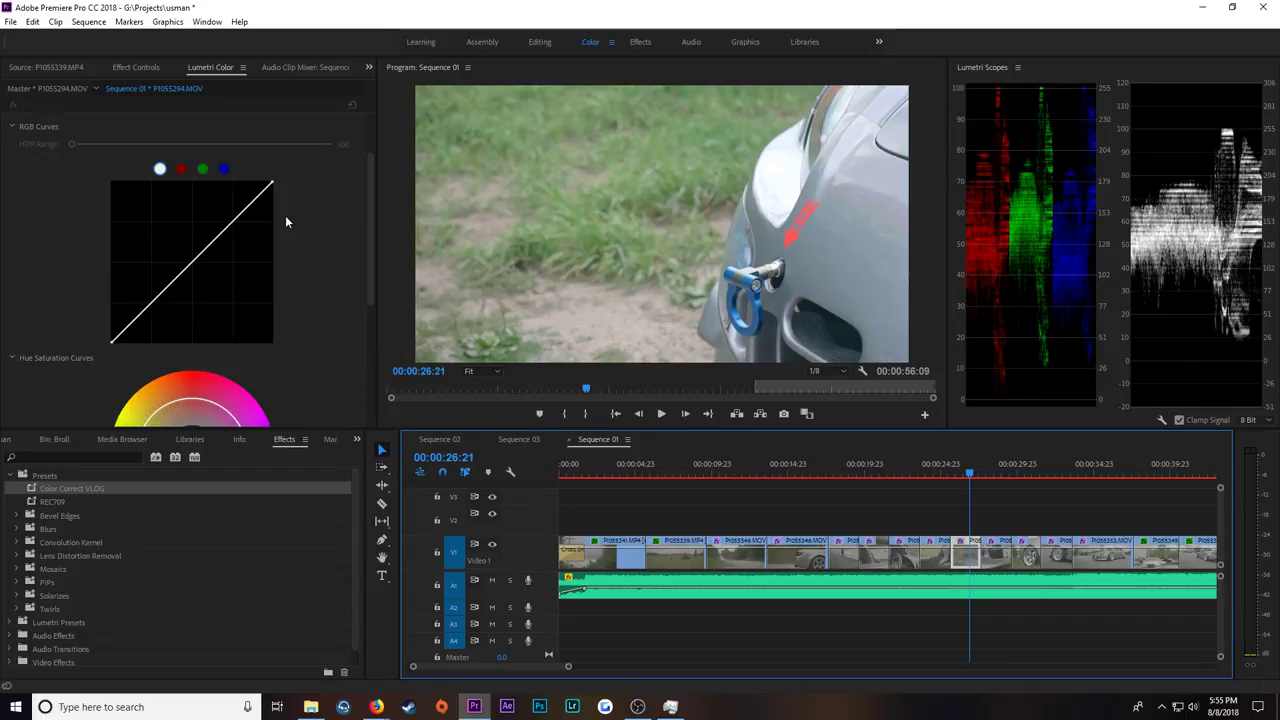
pyautogui.moveTo(272, 187); pyautogui.dragTo(282, 195)
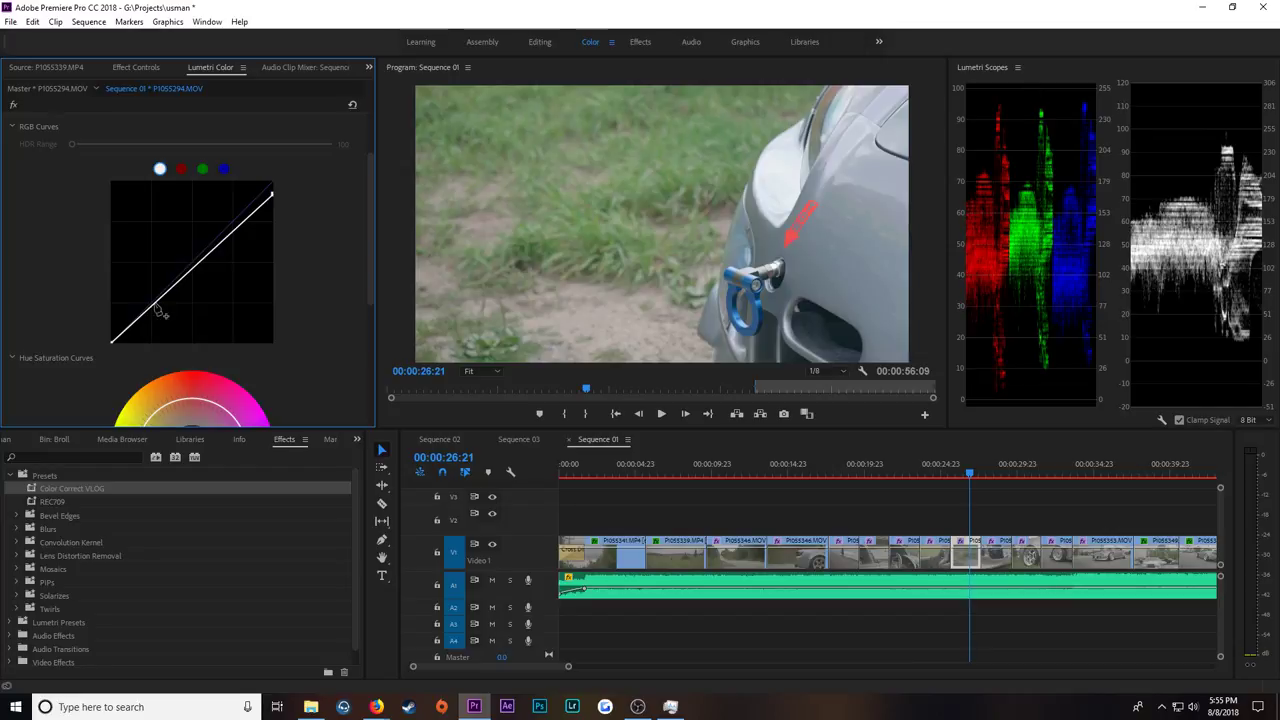
pyautogui.moveTo(116, 345); pyautogui.dragTo(126, 353)
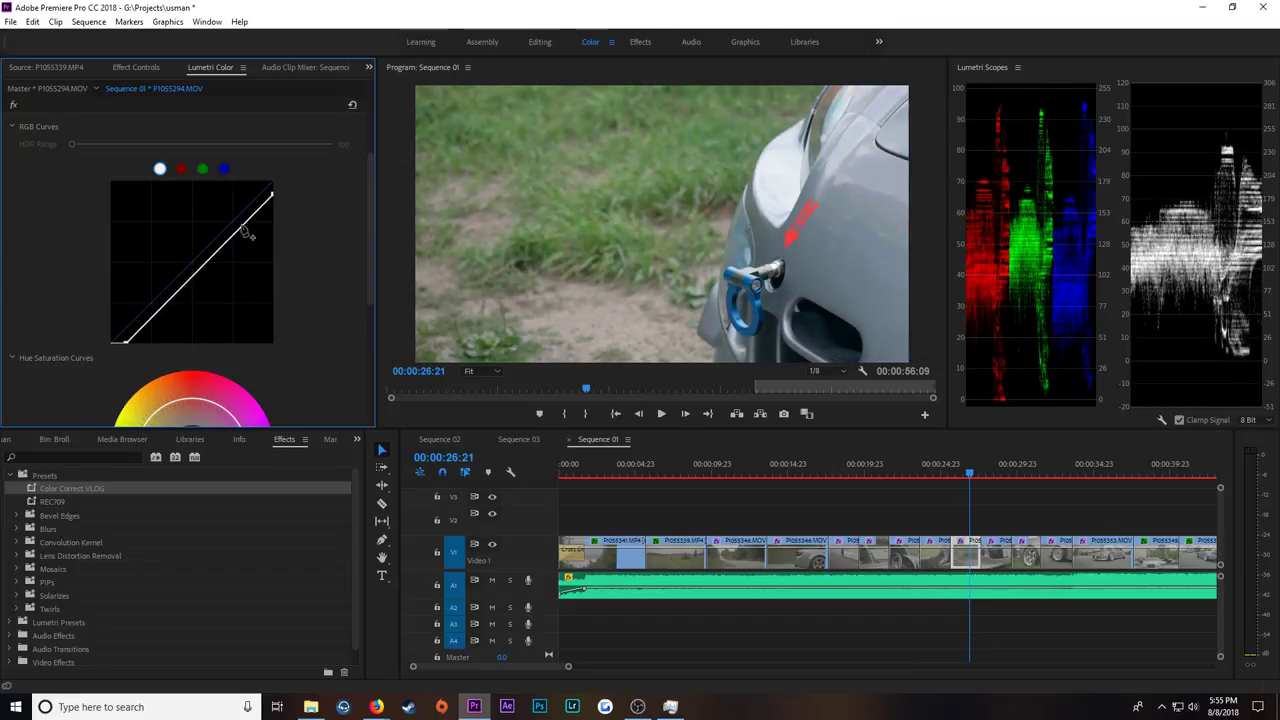
pyautogui.moveTo(240, 225); pyautogui.dragTo(240, 225)
pyautogui.moveTo(178, 296); pyautogui.dragTo(186, 309)
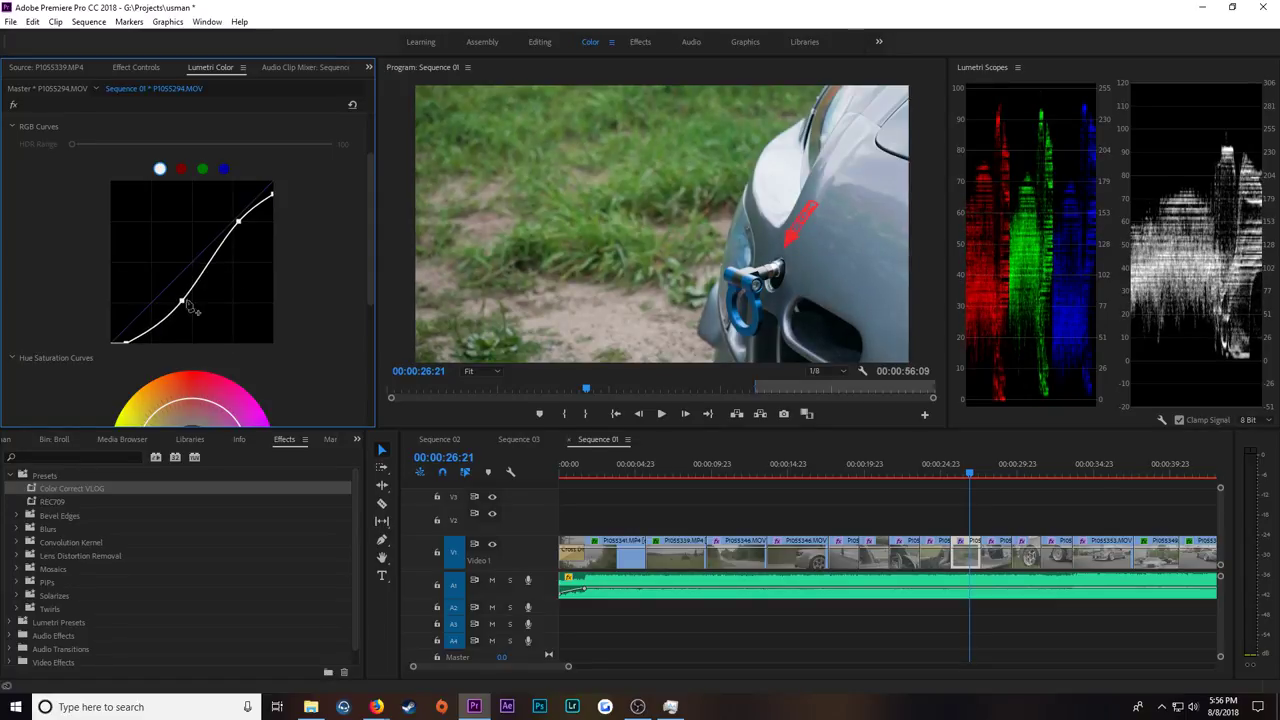
pyautogui.doubleClick(252, 274)
# Step: Give the P1055294.MOV tow hook shot a gentle S-shaped RGB curve with a lowered white point, deeper blacks and darker shadows
pyautogui.moveTo(271, 192); pyautogui.dragTo(282, 198)
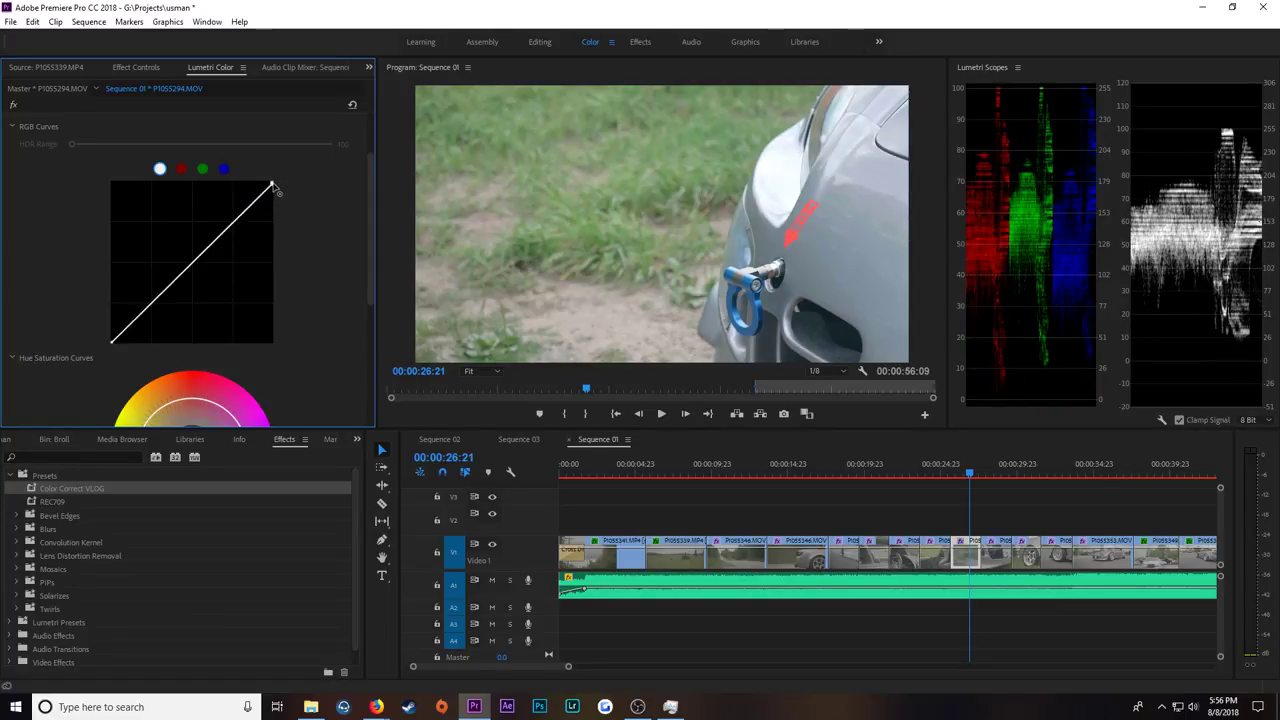
pyautogui.moveTo(108, 340); pyautogui.dragTo(127, 370)
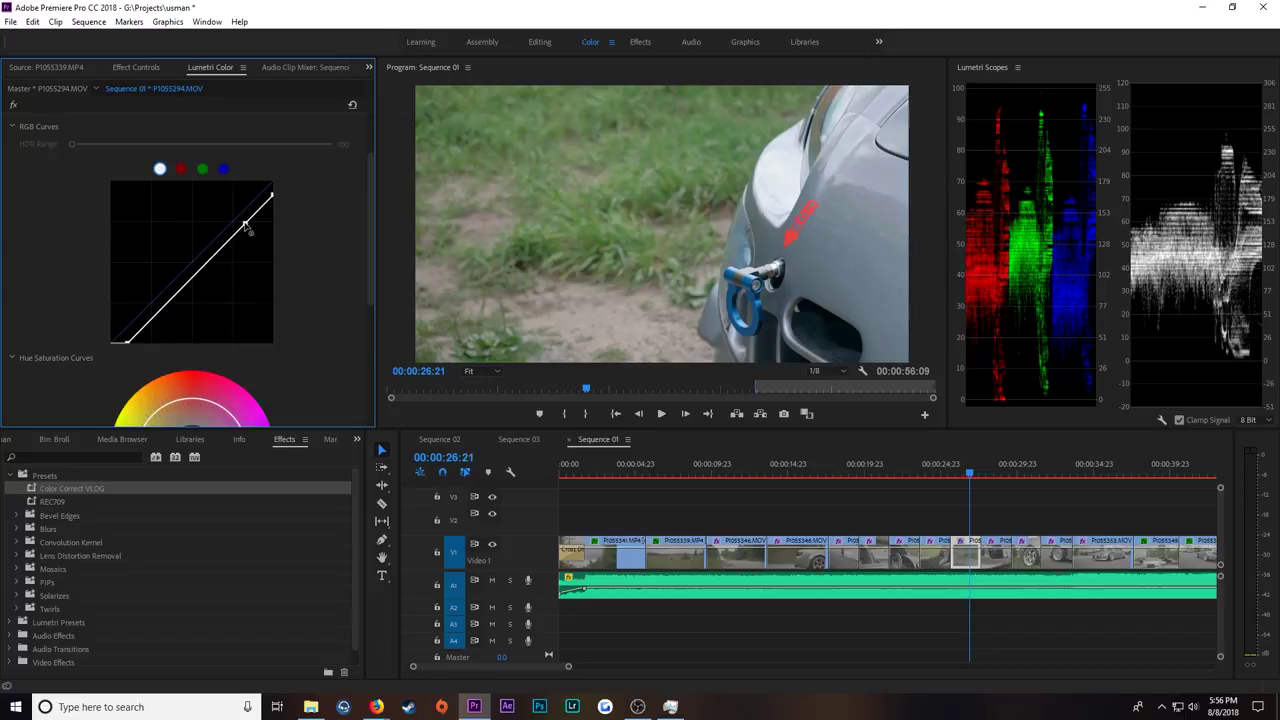
pyautogui.moveTo(249, 224); pyautogui.dragTo(249, 230)
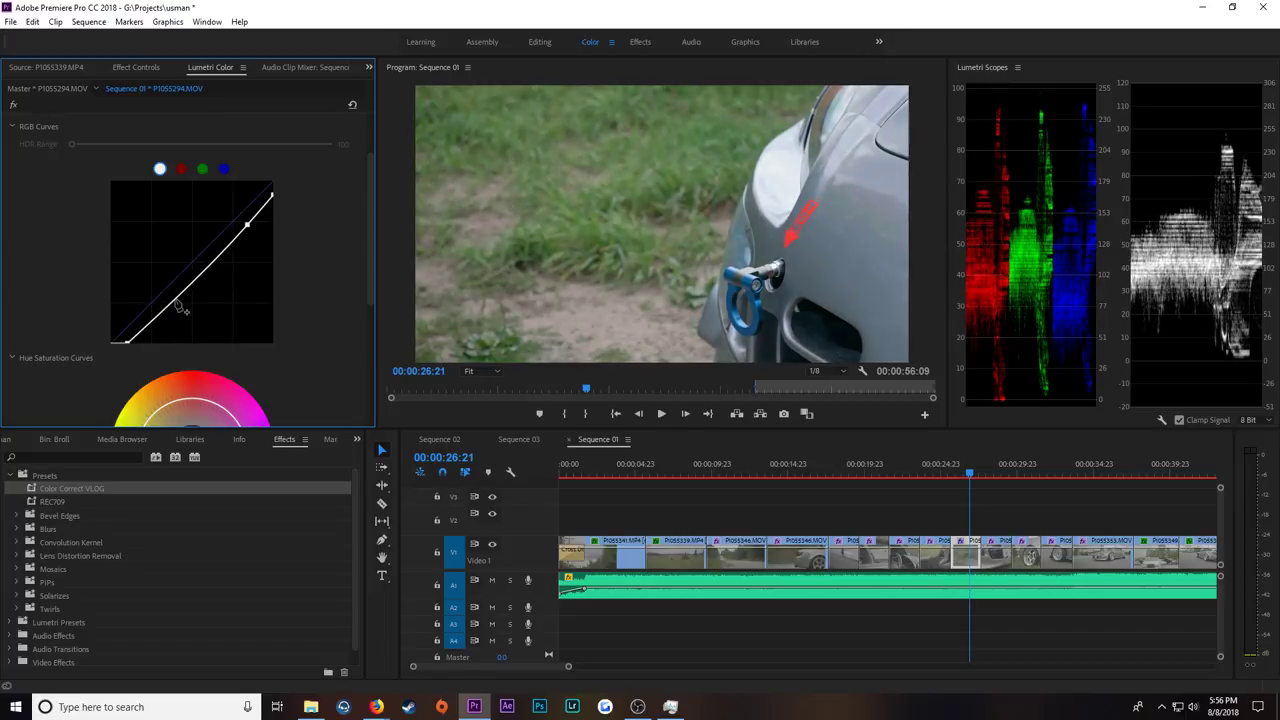
pyautogui.moveTo(178, 296); pyautogui.dragTo(178, 308)
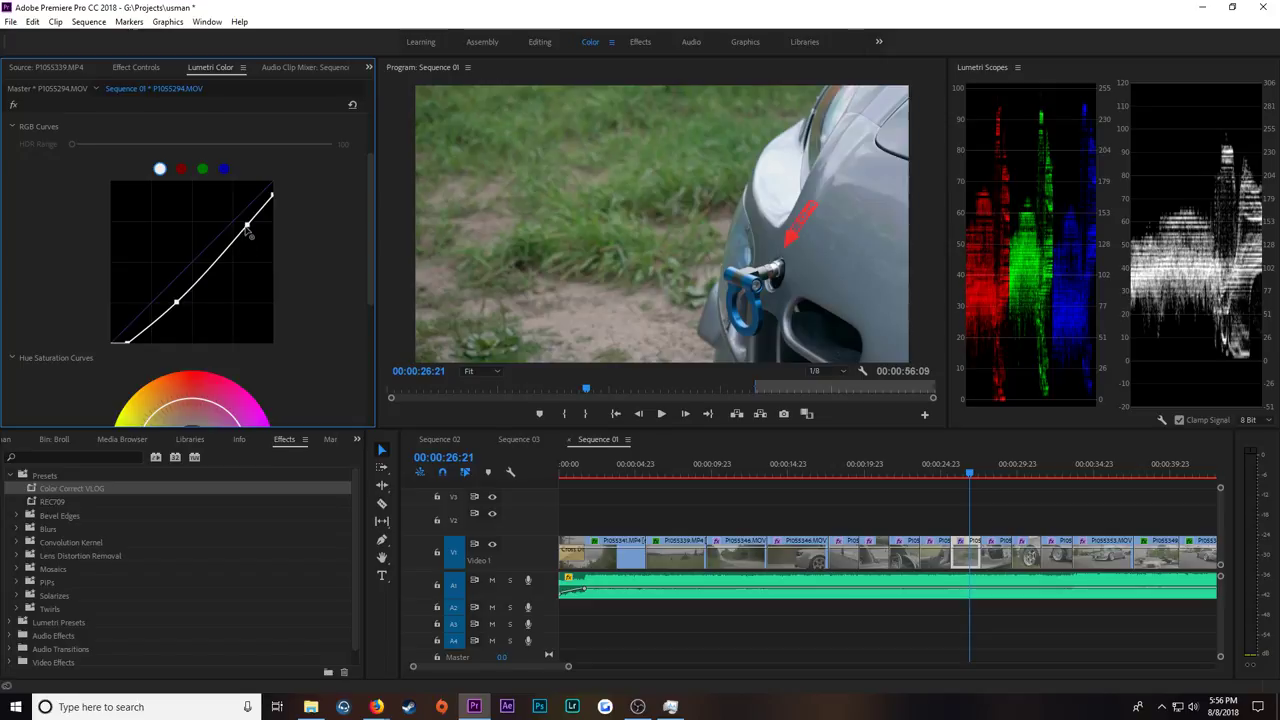
pyautogui.moveTo(249, 231); pyautogui.dragTo(246, 223)
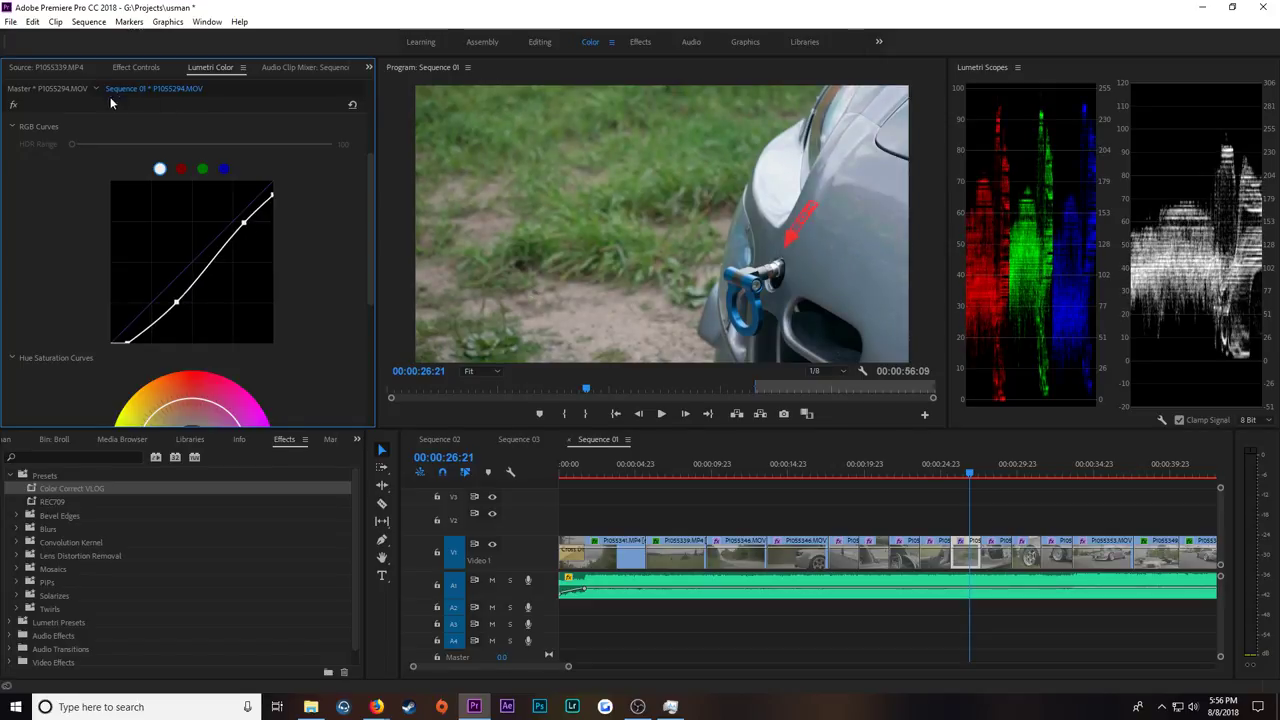
# Step: Set the white balance of the P1055294.MOV tow hook shot by sampling the bare ground with the WB Selector
pyautogui.scroll(2, 53, 177)
pyautogui.click(36, 114)
pyautogui.click(80, 190)
pyautogui.click(455, 215)
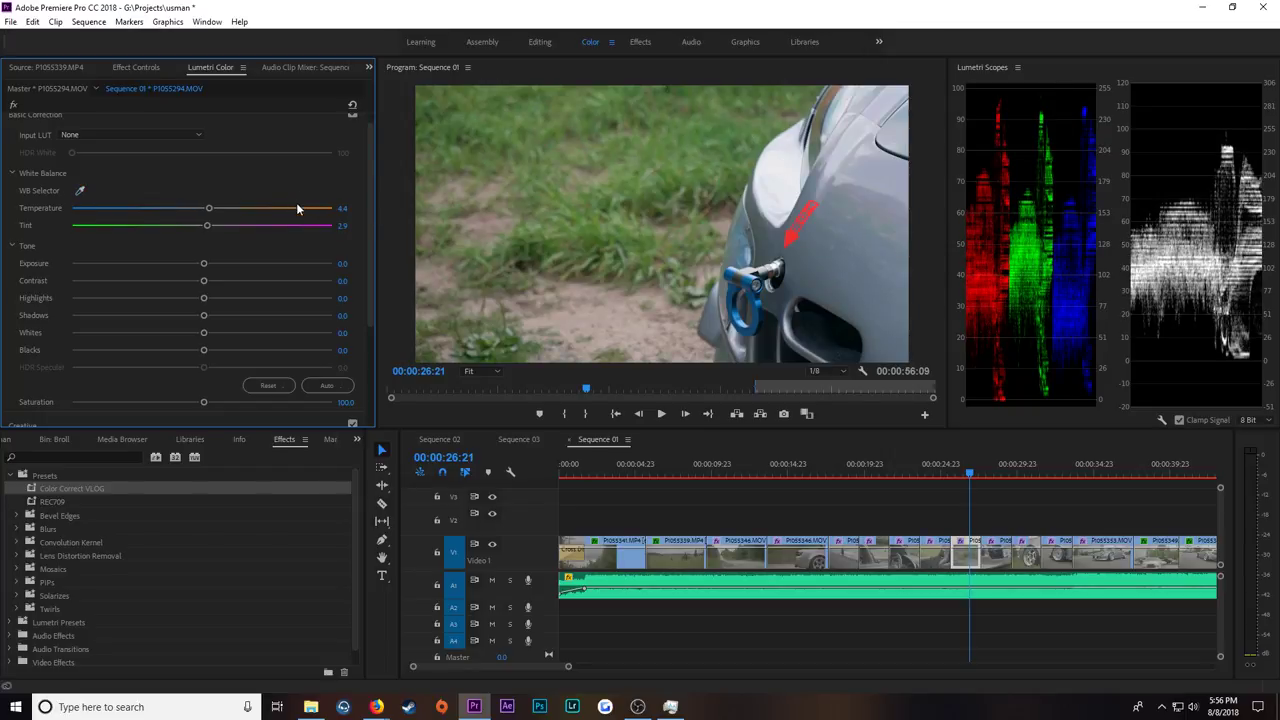
# Step: Adjust the P1055294.MOV tow hook shot's temperature to 9.0 and tint to 1.3, and darken the shadows on its RGB curve
pyautogui.moveTo(208, 212); pyautogui.dragTo(210, 260)
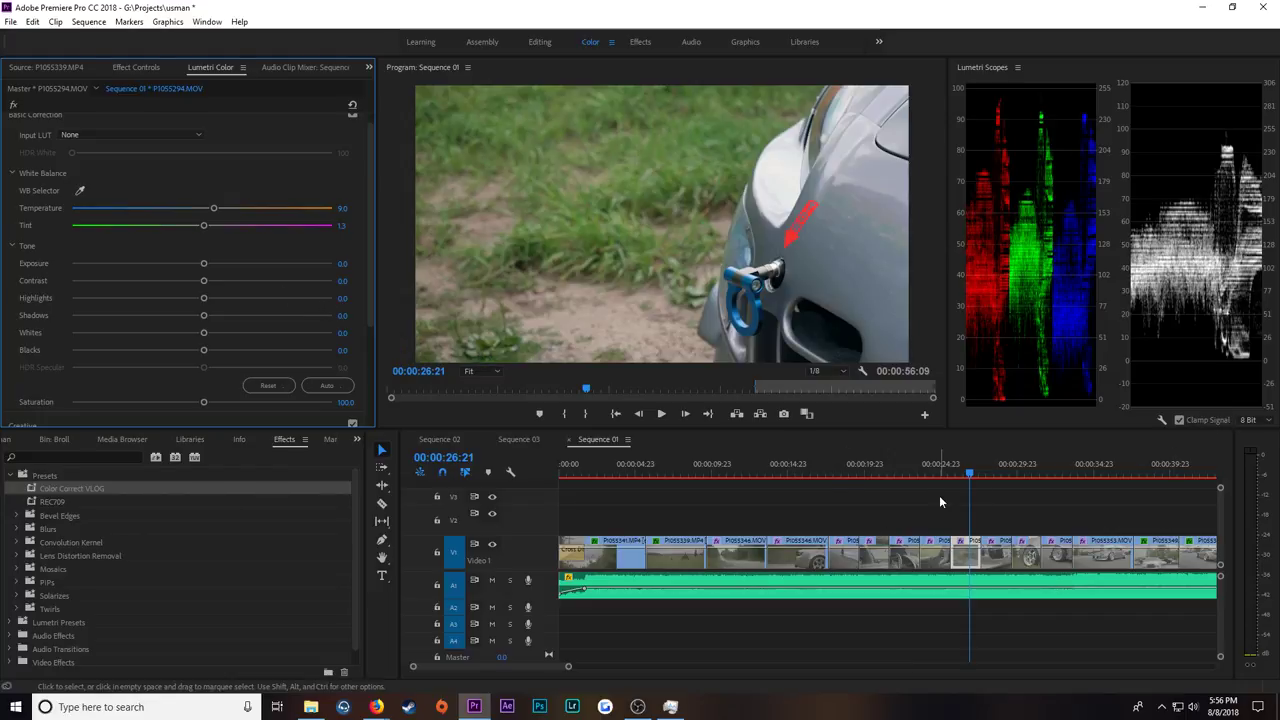
pyautogui.scroll(-2, 140, 346)
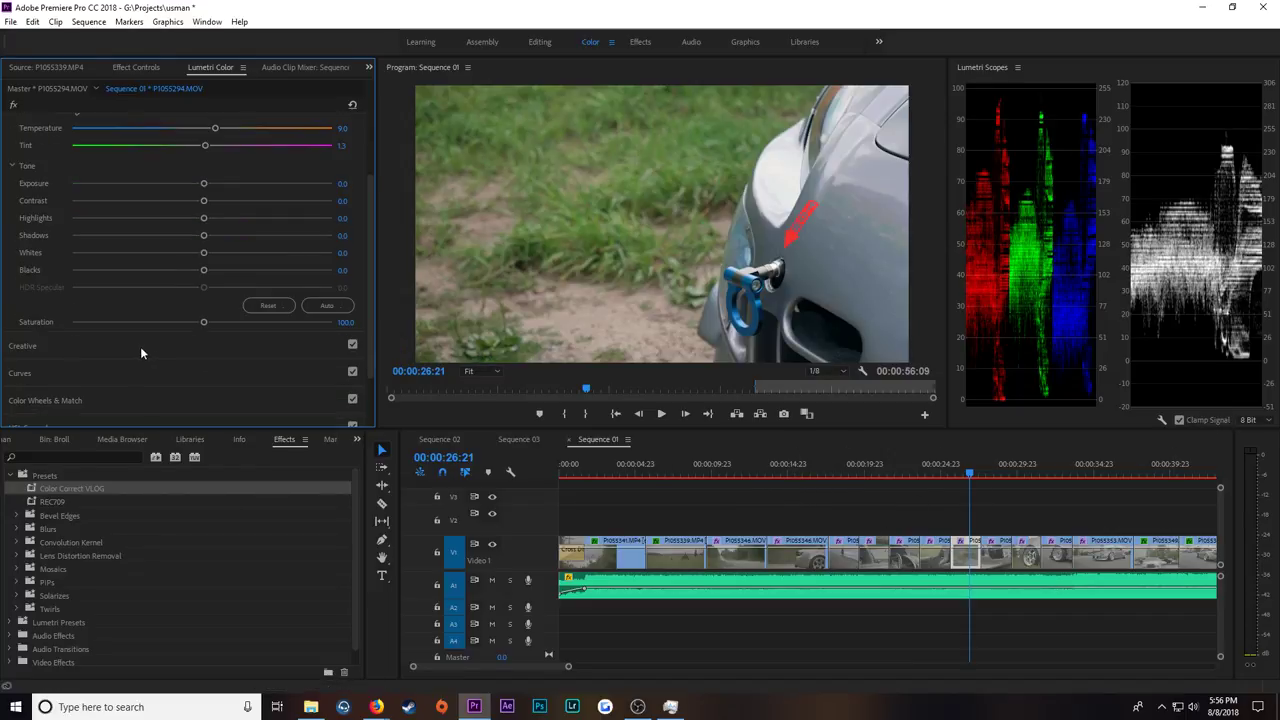
pyautogui.click(53, 345)
pyautogui.click(26, 398)
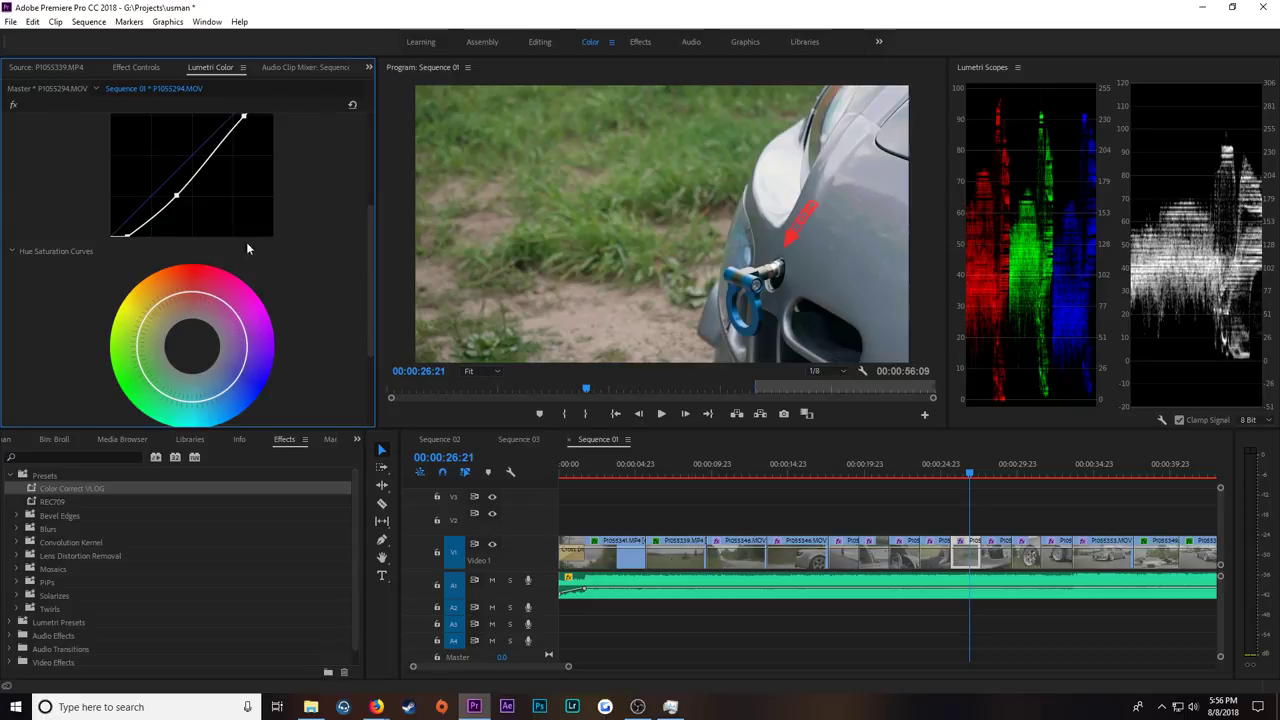
pyautogui.scroll(1, 238, 180)
pyautogui.moveTo(244, 173); pyautogui.dragTo(245, 172)
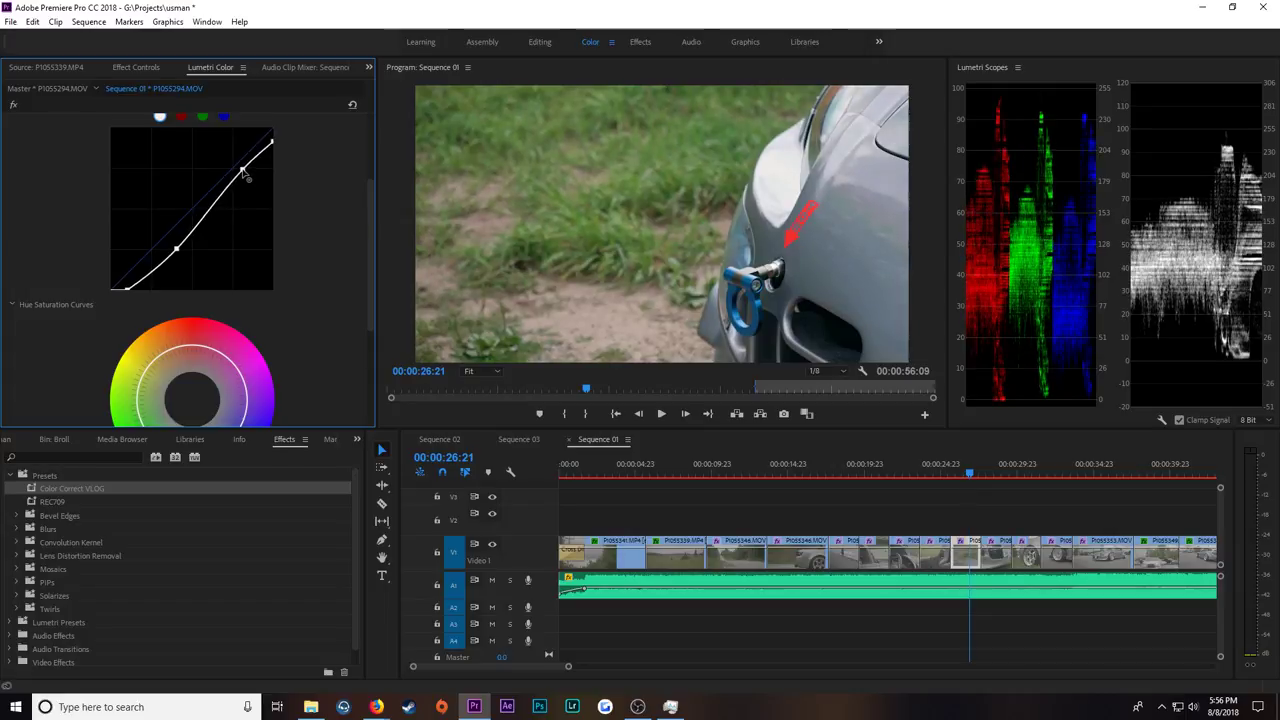
pyautogui.moveTo(177, 249); pyautogui.dragTo(180, 254)
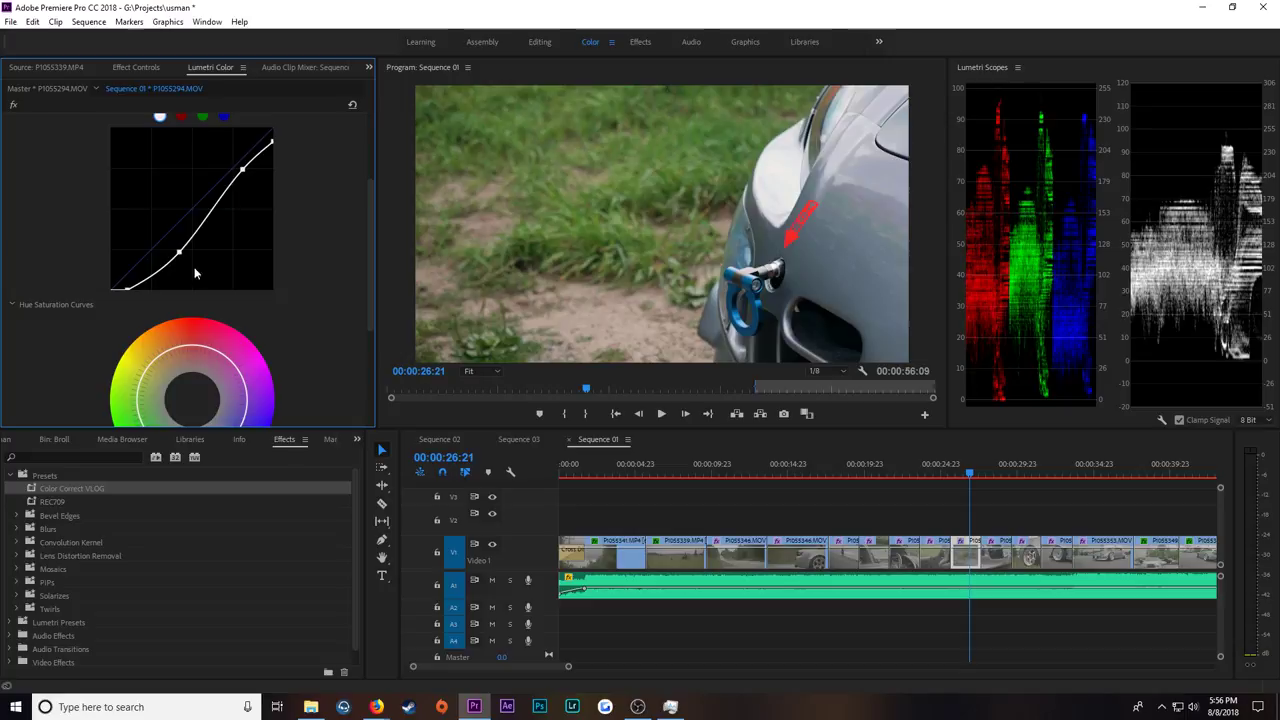
# Step: Grade the P1055293.MOV front bumper shot at 00:00:28:20 with an RGB curve: slightly lowered white point, deeper black point, darker shadows and highlights
pyautogui.click(1000, 472)
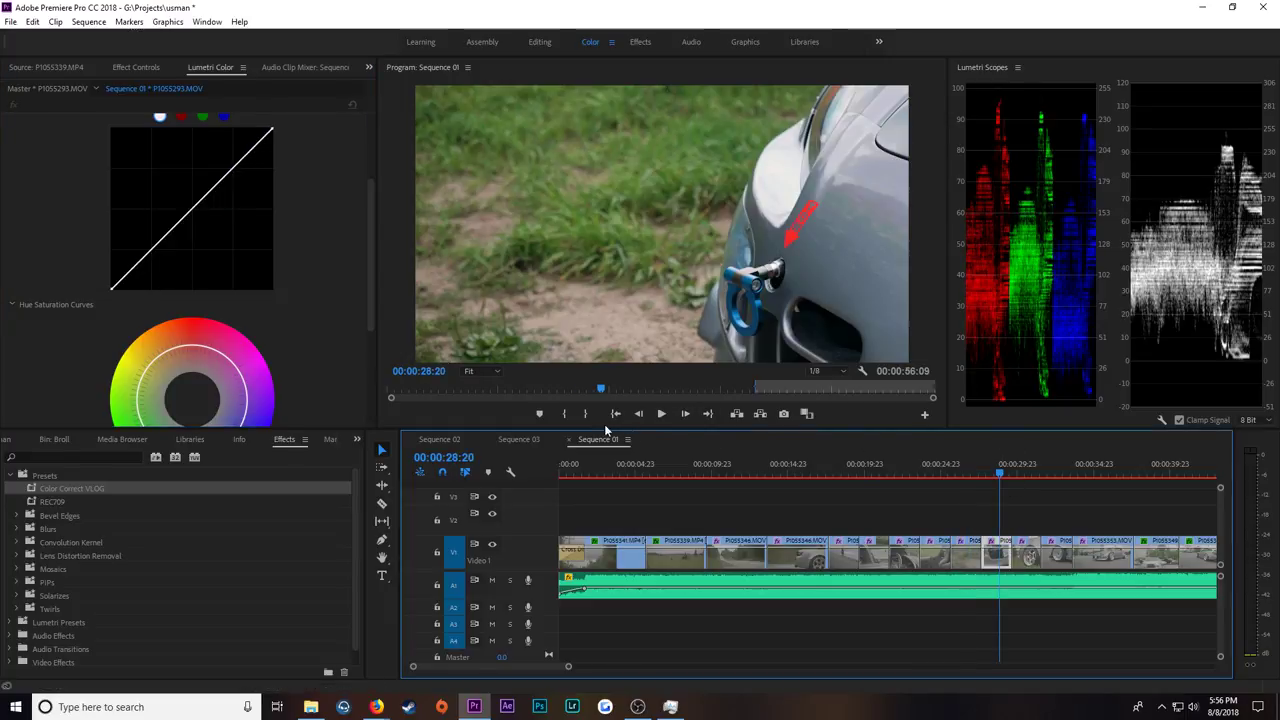
pyautogui.click(272, 133)
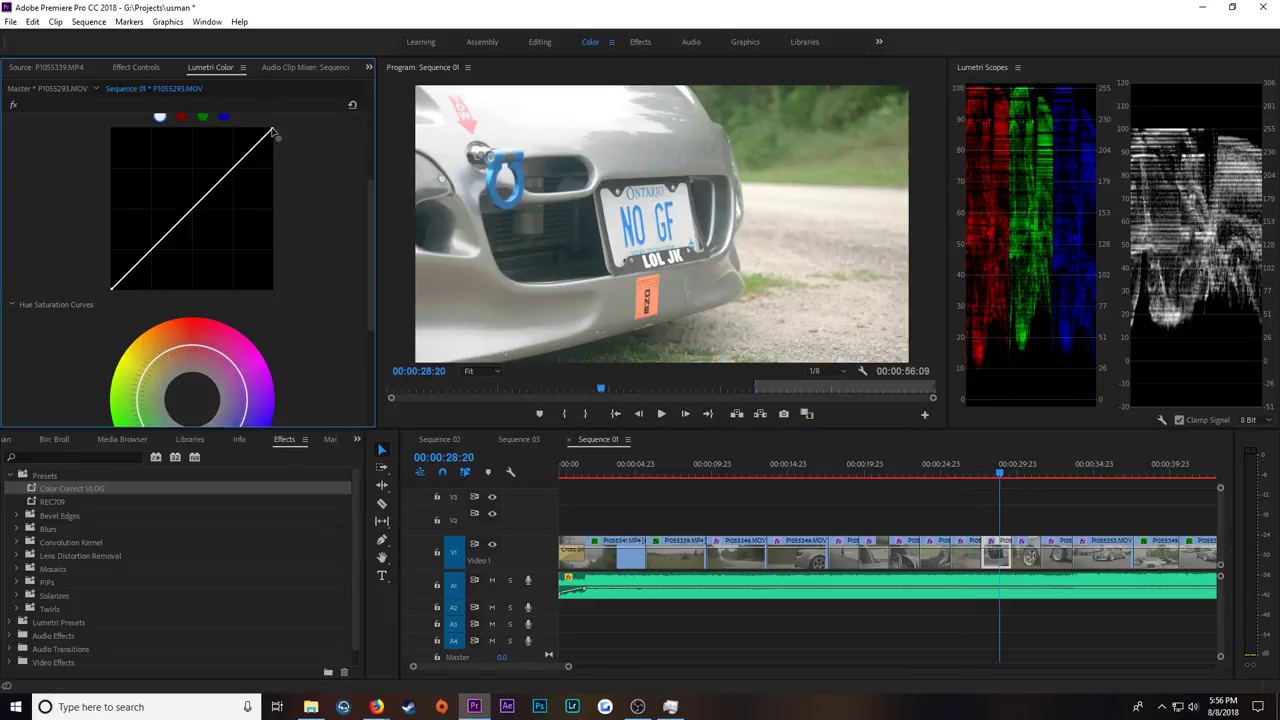
pyautogui.moveTo(272, 133); pyautogui.dragTo(272, 141)
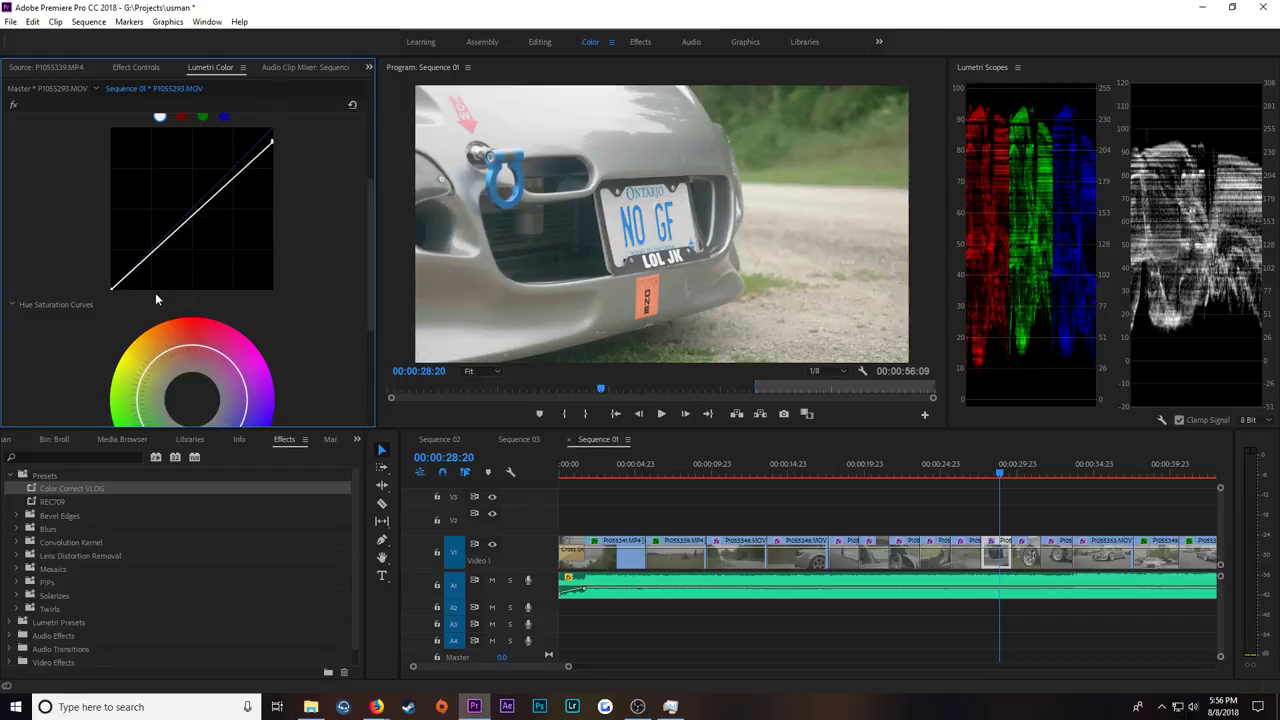
pyautogui.moveTo(112, 290); pyautogui.dragTo(134, 290)
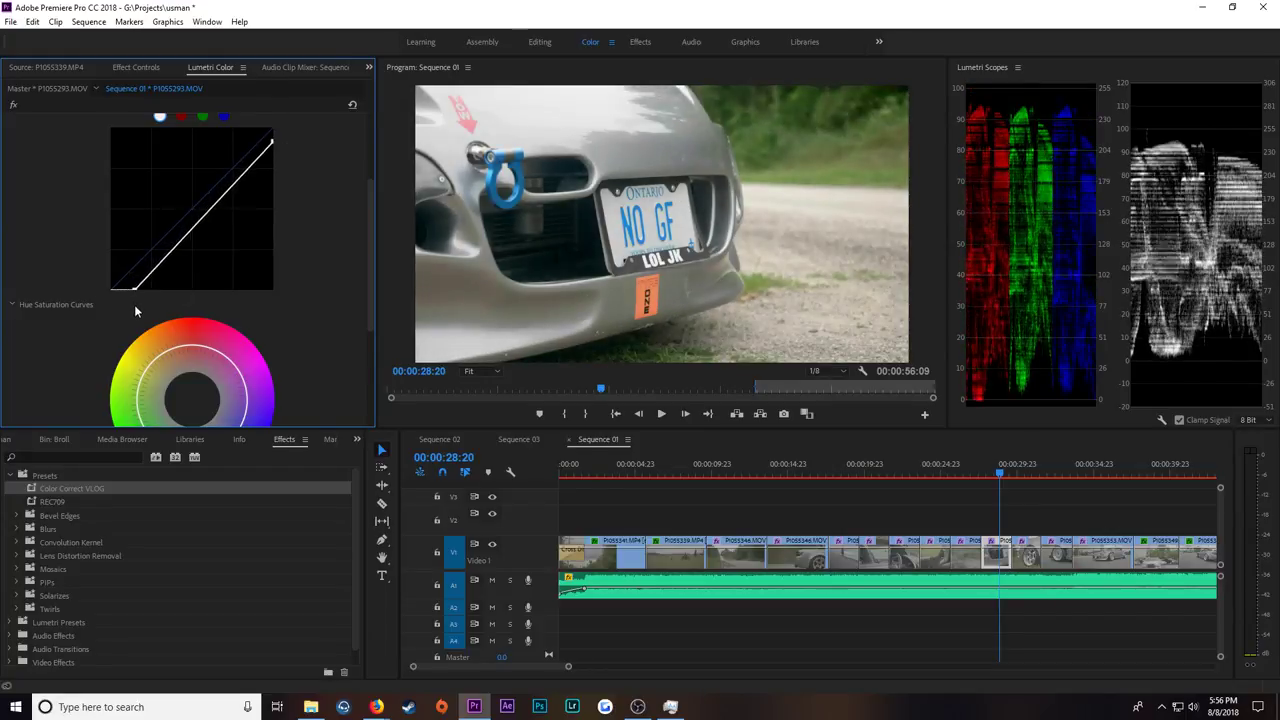
pyautogui.click(241, 176)
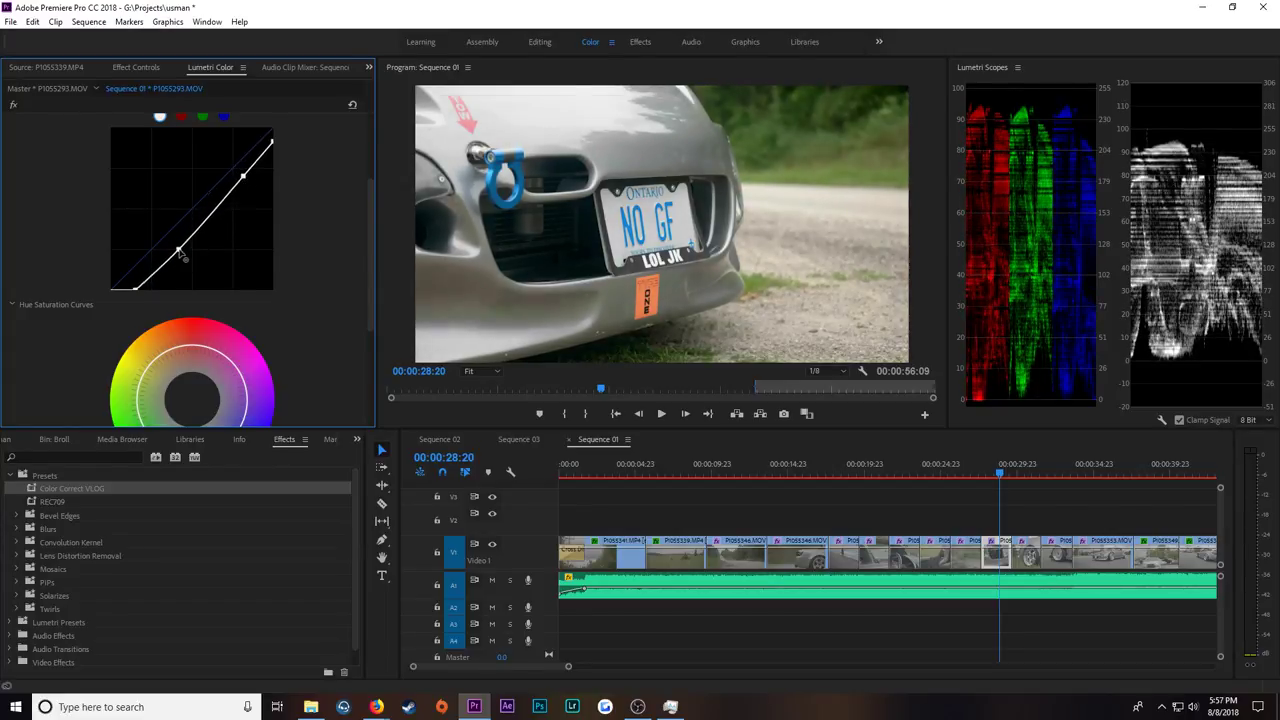
pyautogui.moveTo(180, 255); pyautogui.dragTo(182, 258)
pyautogui.moveTo(245, 179); pyautogui.dragTo(250, 181)
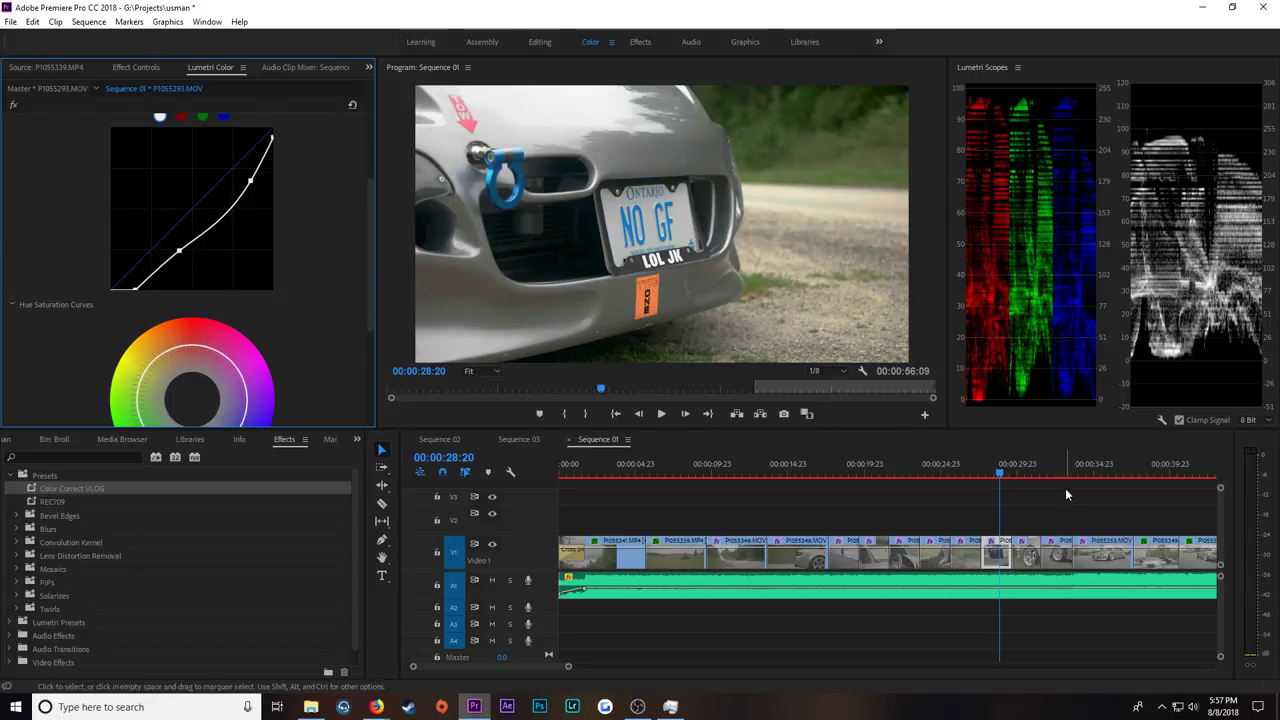
# Step: Grade the P1055296.MOV parked wheel shot at 00:00:30:20 with an RGB curve: lowered white point, deeper black point and darker shadows
pyautogui.click(1031, 470)
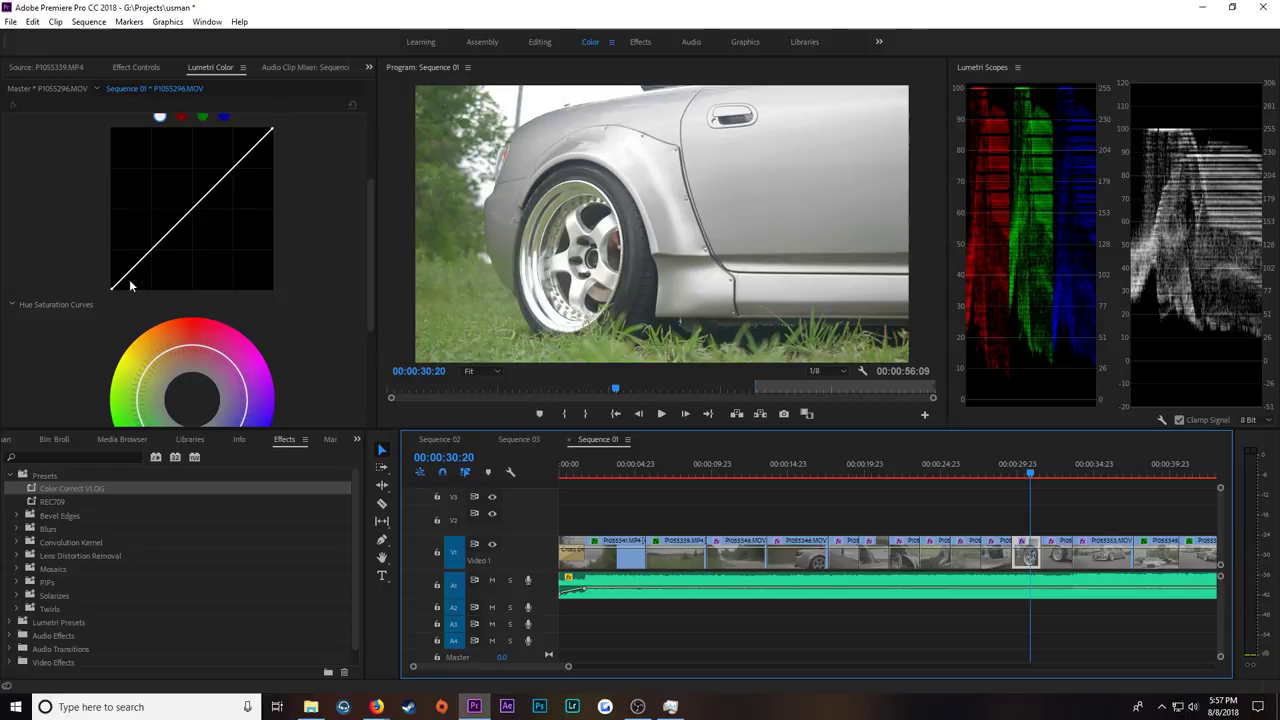
pyautogui.moveTo(112, 289); pyautogui.dragTo(127, 291)
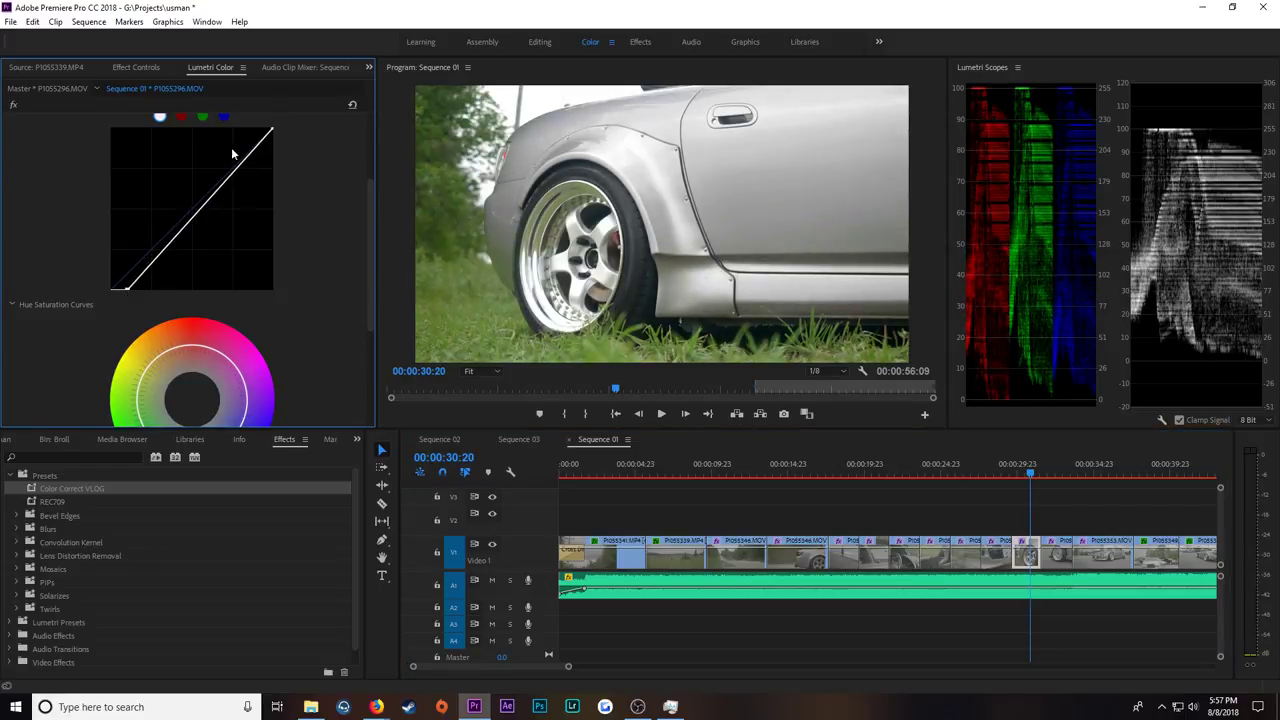
pyautogui.moveTo(272, 128); pyautogui.dragTo(291, 147)
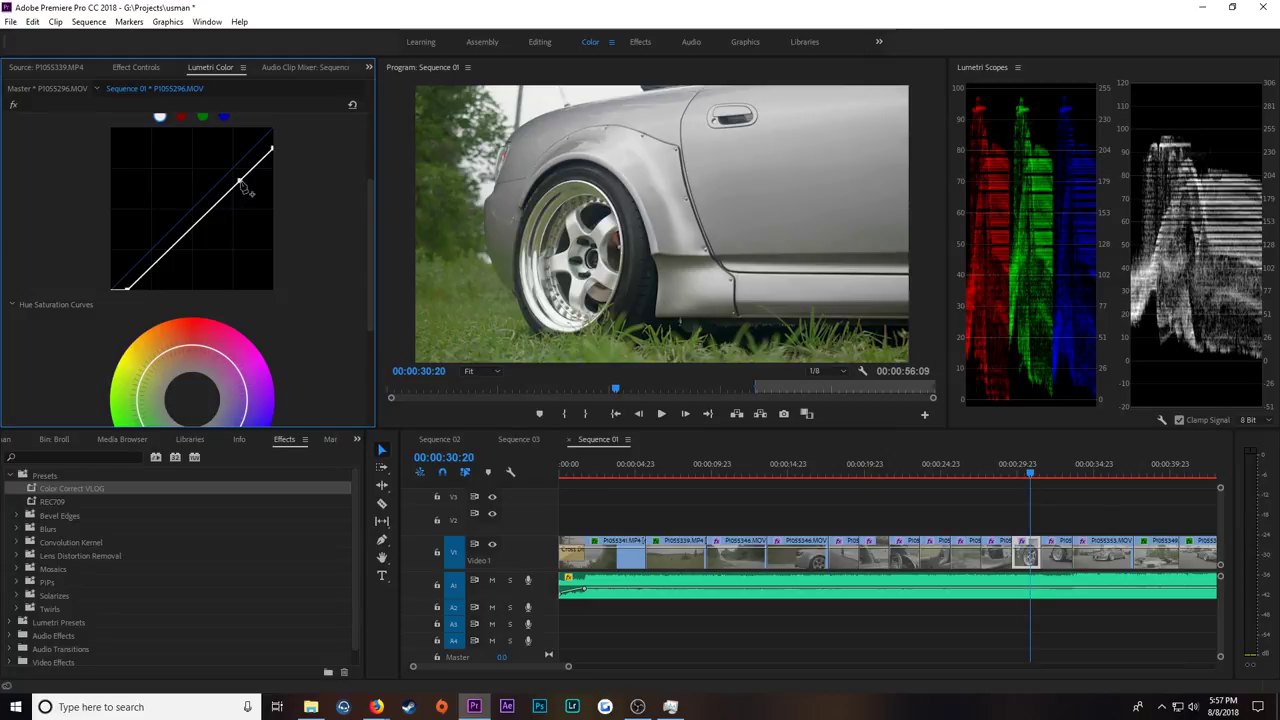
pyautogui.moveTo(241, 182); pyautogui.dragTo(243, 185)
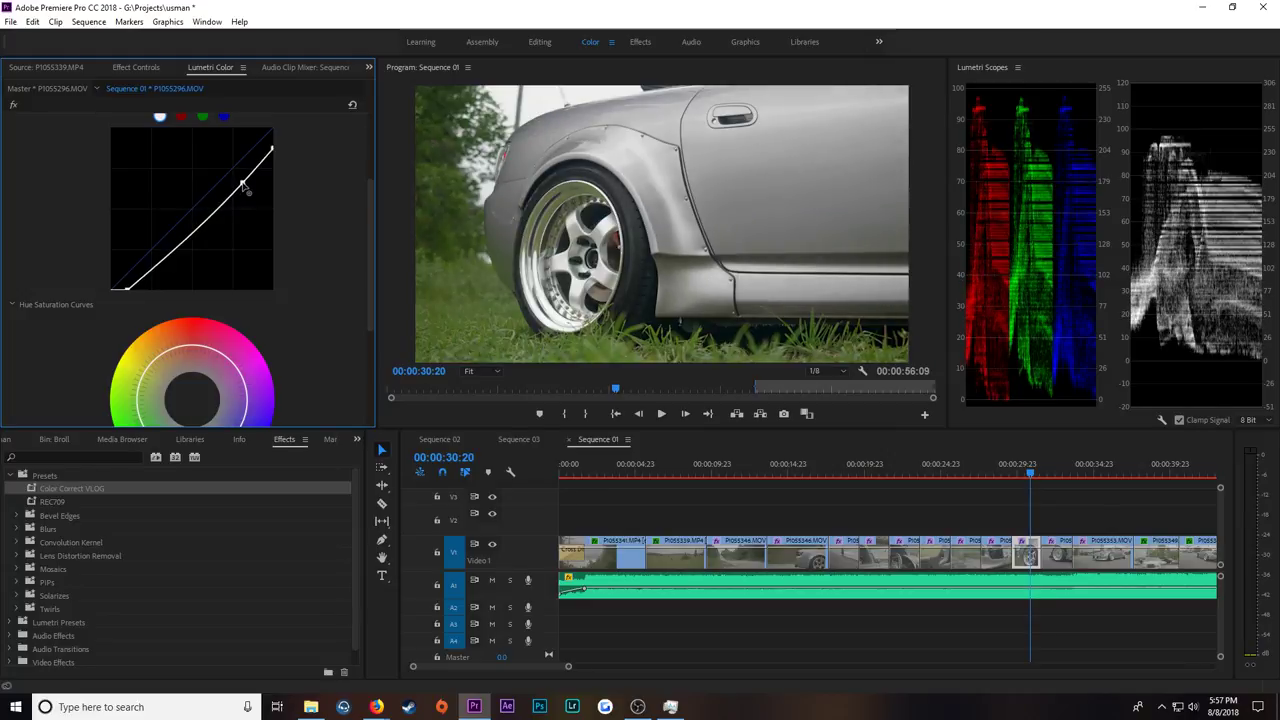
pyautogui.click(179, 250)
pyautogui.moveTo(180, 252); pyautogui.dragTo(182, 254)
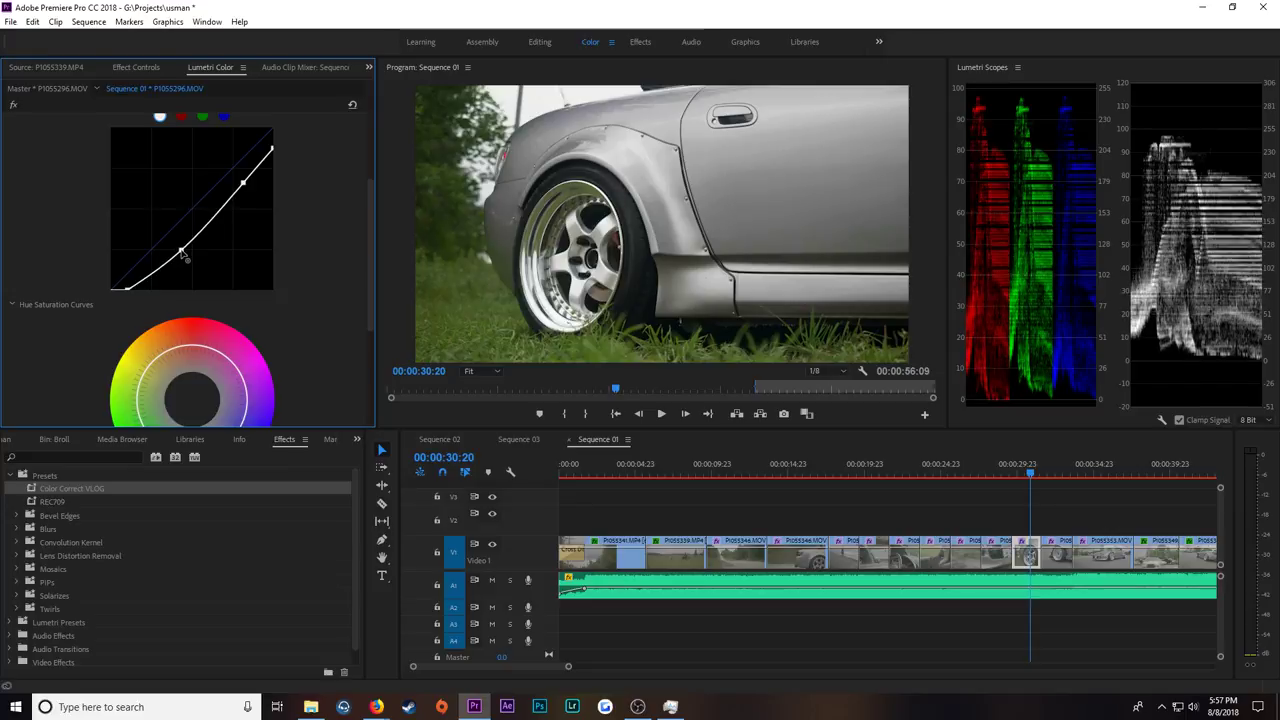
pyautogui.click(244, 184)
pyautogui.moveTo(245, 188); pyautogui.dragTo(244, 185)
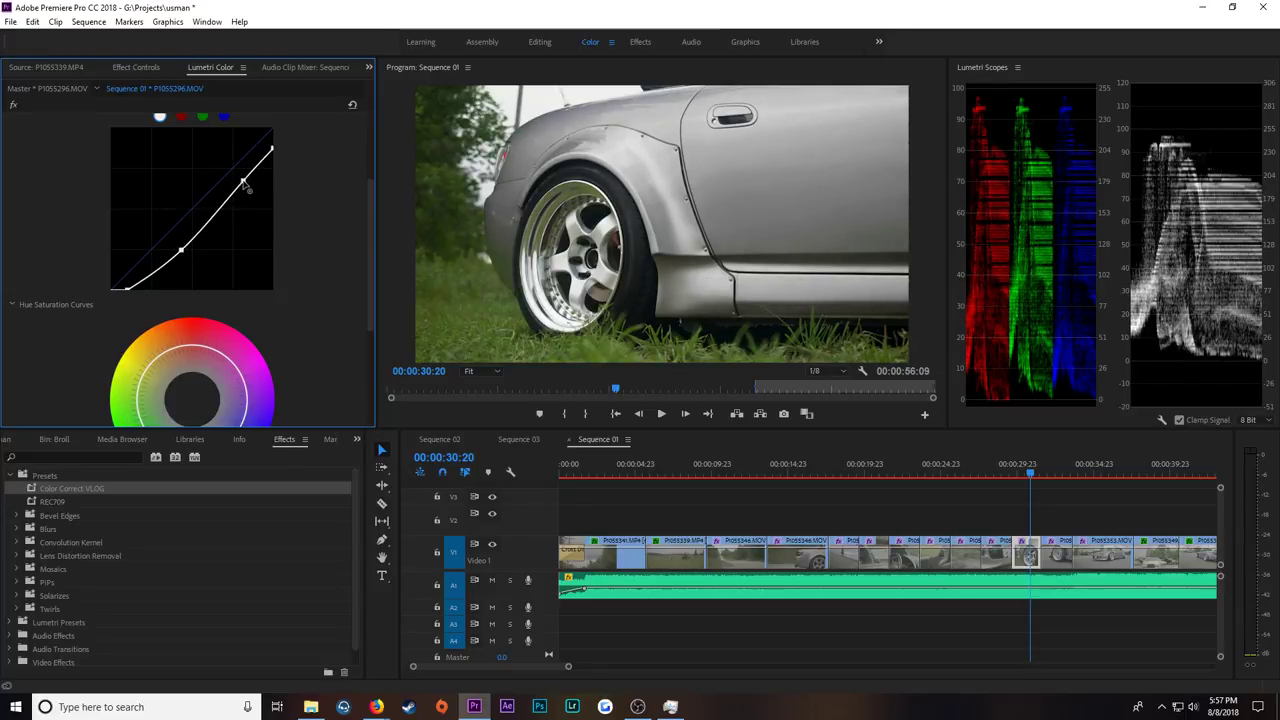
# Step: Shape the P1055351.MOV rolling wheel shot's RGB curve with a lowered white point, deeper blacks and darker shadows, checking it at 00:00:33:08 to refine the highlights
pyautogui.click(1058, 472)
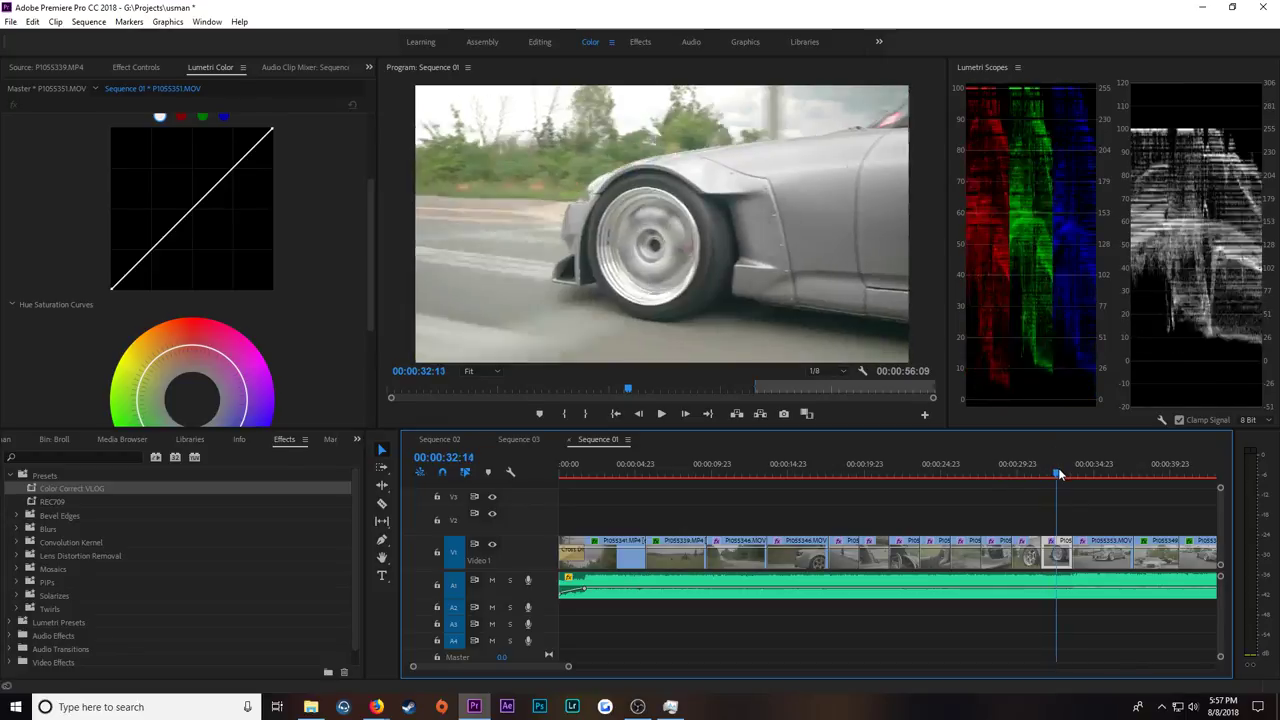
pyautogui.moveTo(272, 133); pyautogui.dragTo(284, 140)
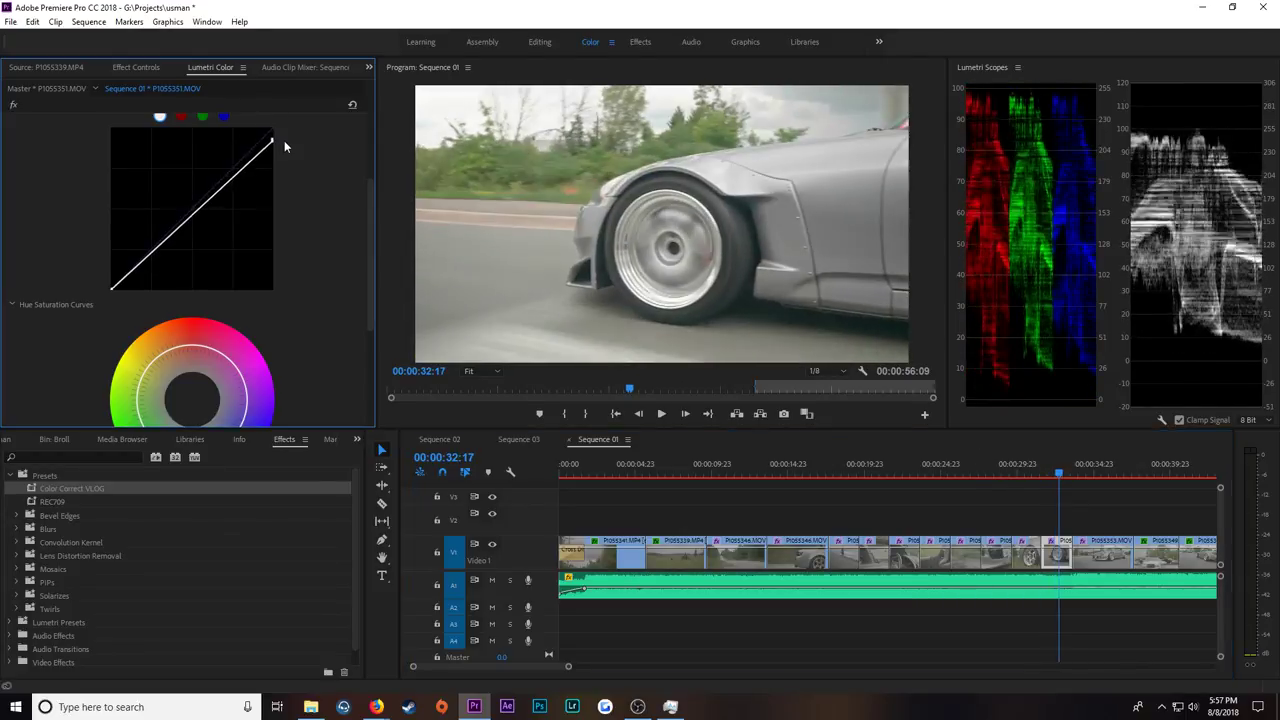
pyautogui.moveTo(112, 291); pyautogui.dragTo(124, 298)
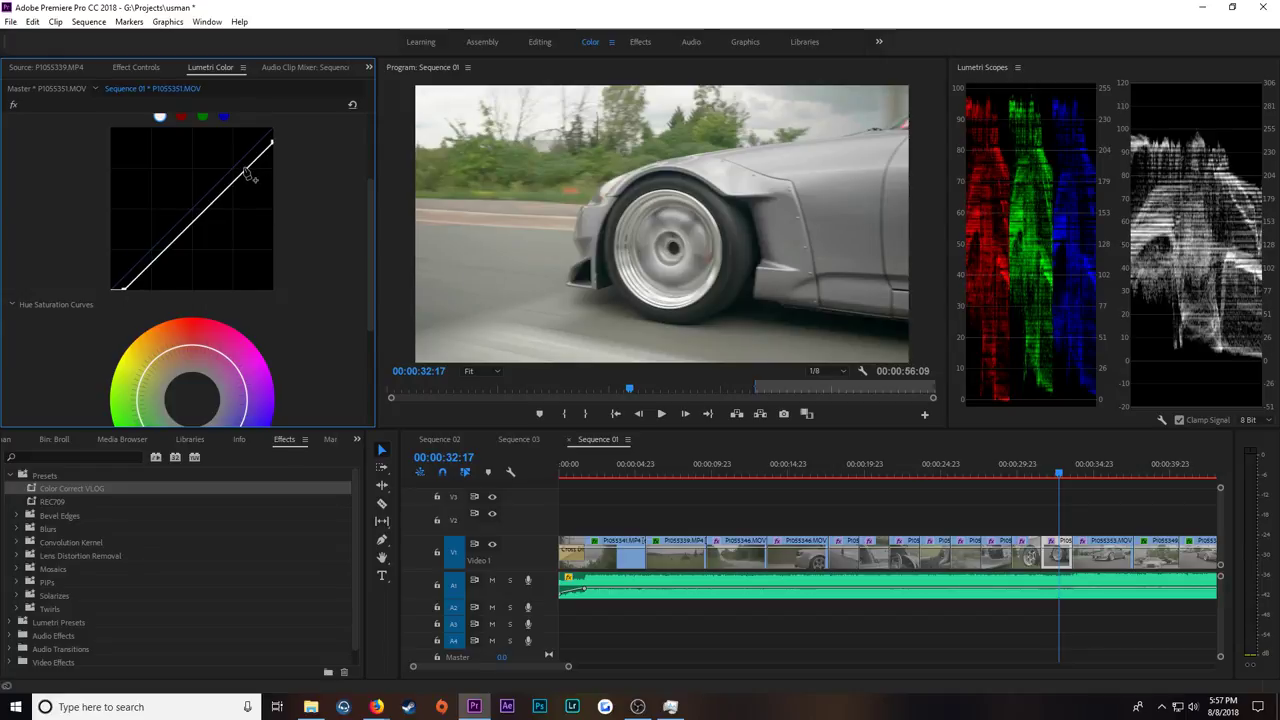
pyautogui.moveTo(246, 173); pyautogui.dragTo(243, 169)
pyautogui.moveTo(170, 236); pyautogui.dragTo(170, 242)
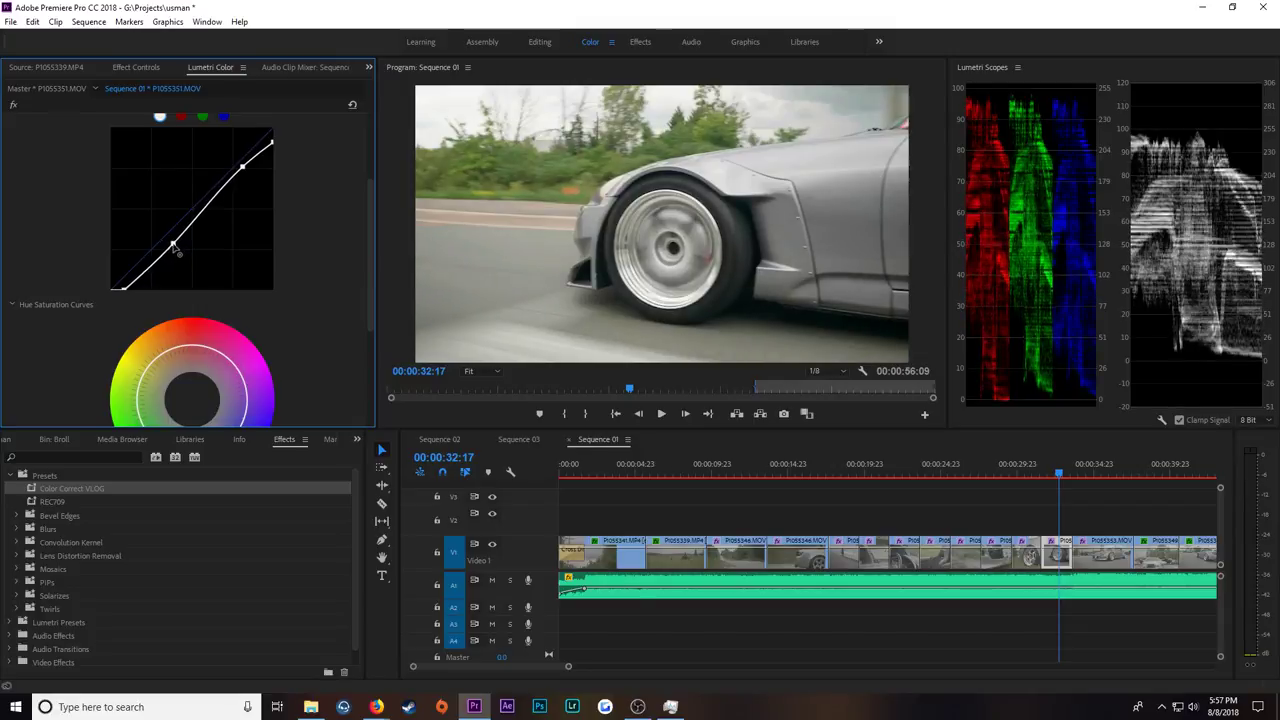
pyautogui.moveTo(243, 170); pyautogui.dragTo(250, 175)
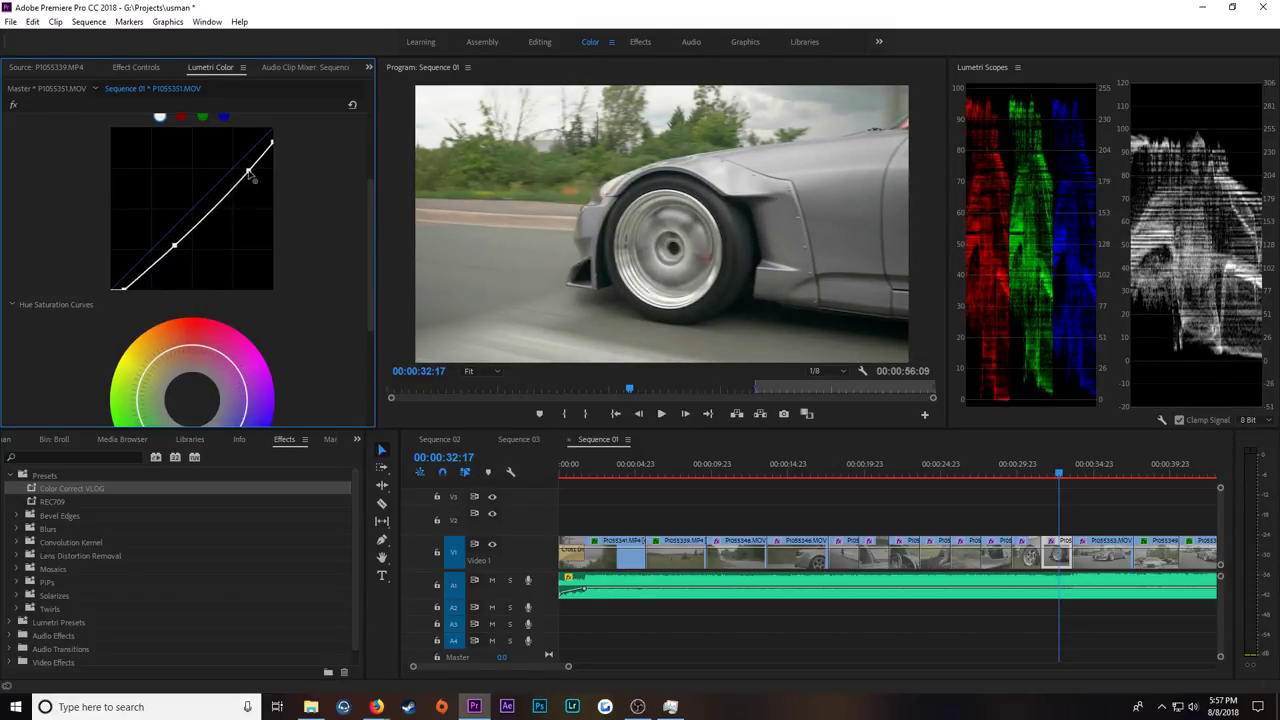
pyautogui.moveTo(1060, 474); pyautogui.dragTo(1071, 478)
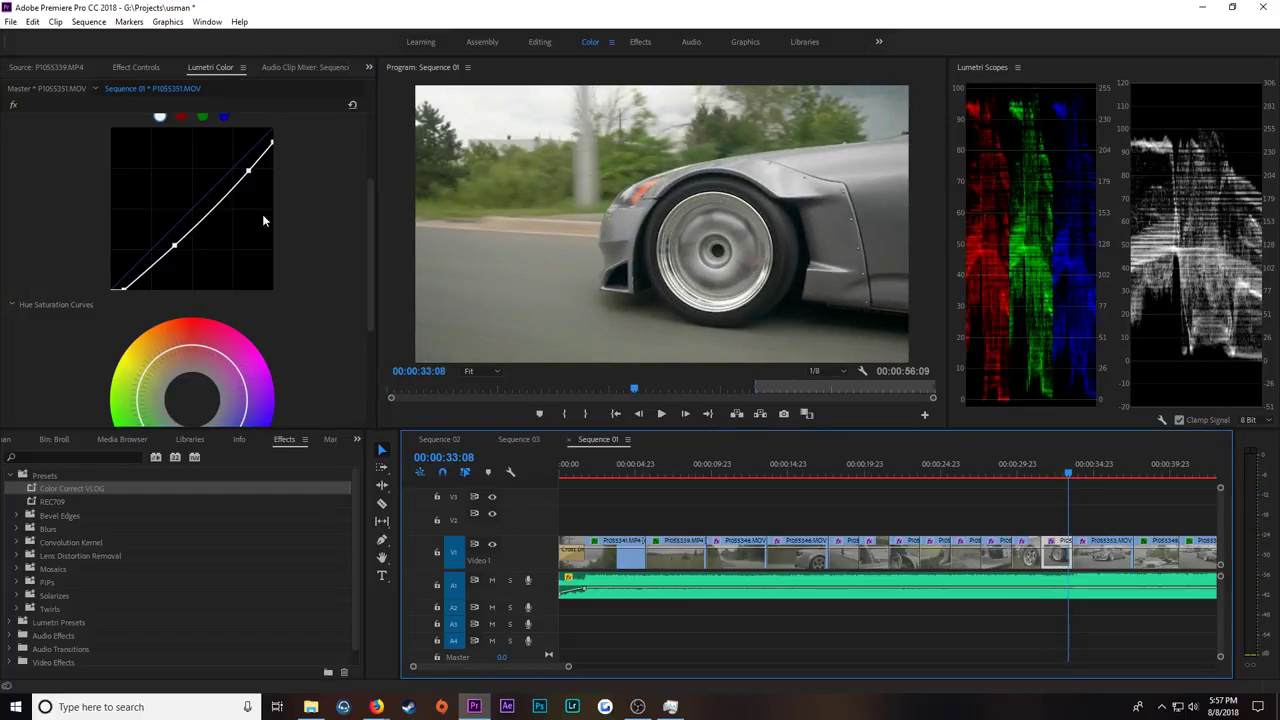
pyautogui.moveTo(253, 176); pyautogui.dragTo(245, 167)
# Step: Add contrast to the P1055353.MOV rolling car shot at 00:00:35:00 with its RGB curve: lowered white point, much deeper blacks and darker shadows
pyautogui.click(1093, 474)
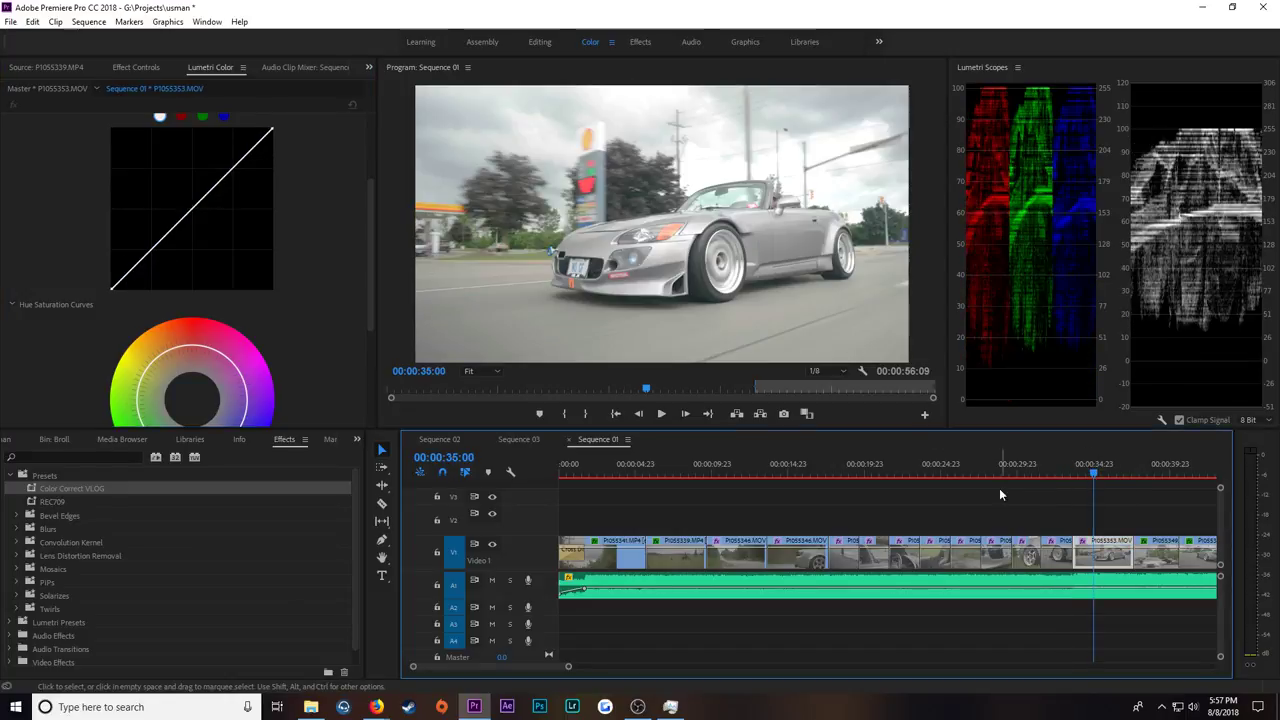
pyautogui.click(273, 132)
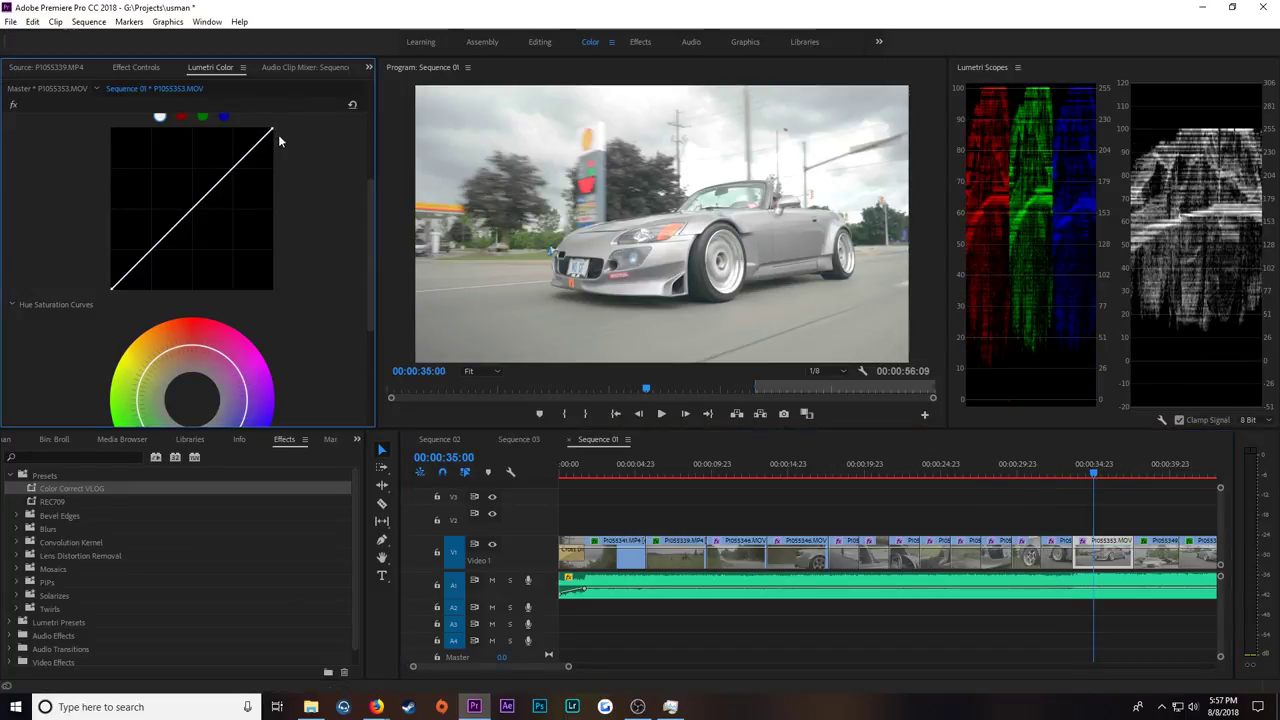
pyautogui.moveTo(272, 132); pyautogui.dragTo(287, 144)
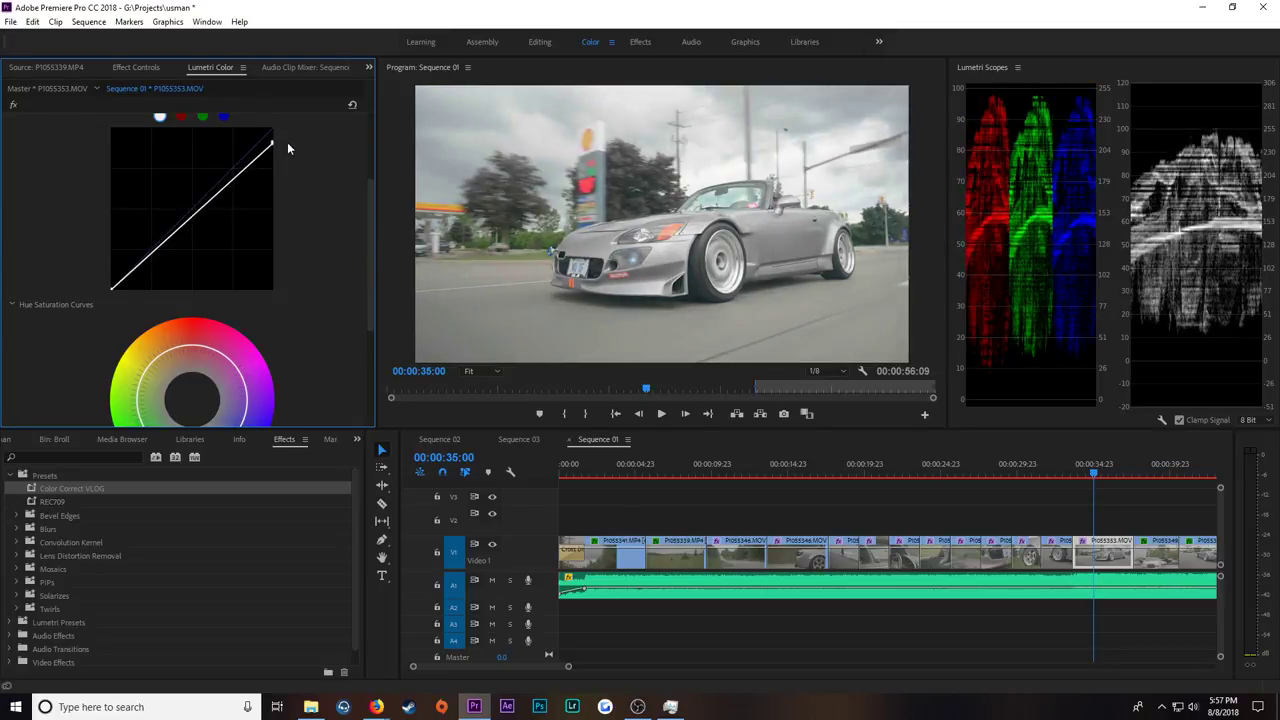
pyautogui.moveTo(113, 289); pyautogui.dragTo(135, 304)
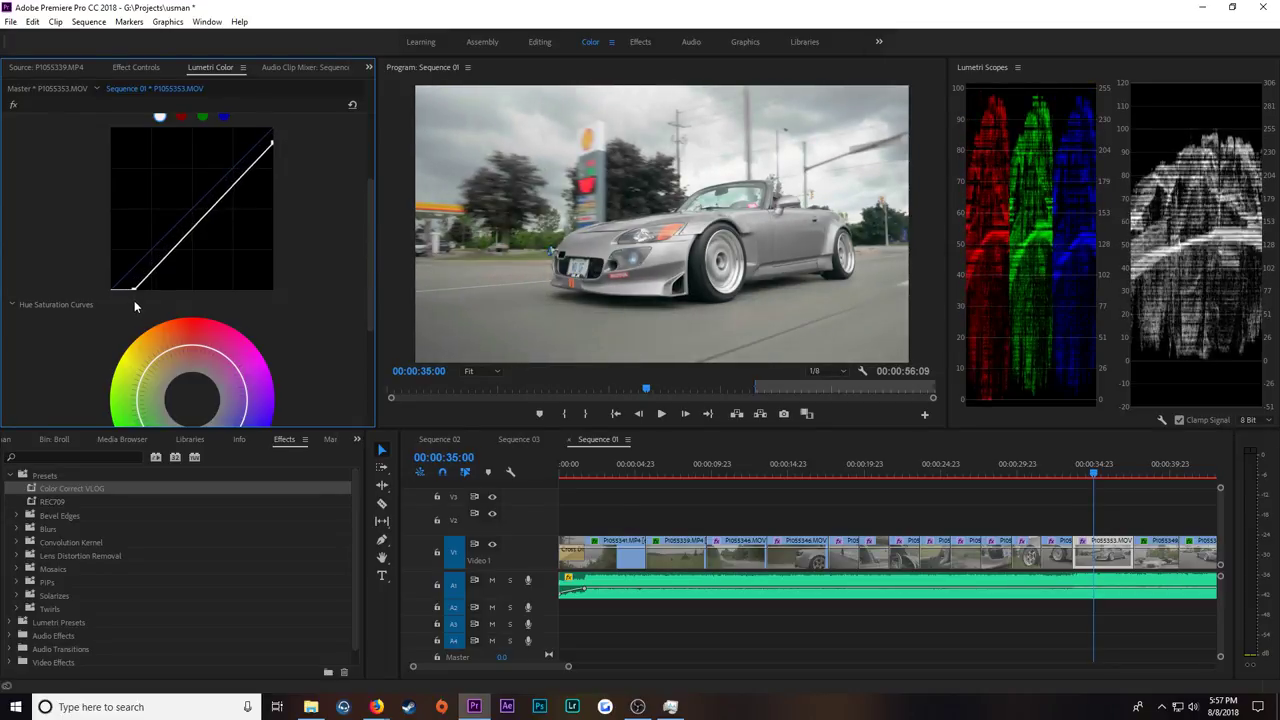
pyautogui.click(250, 177)
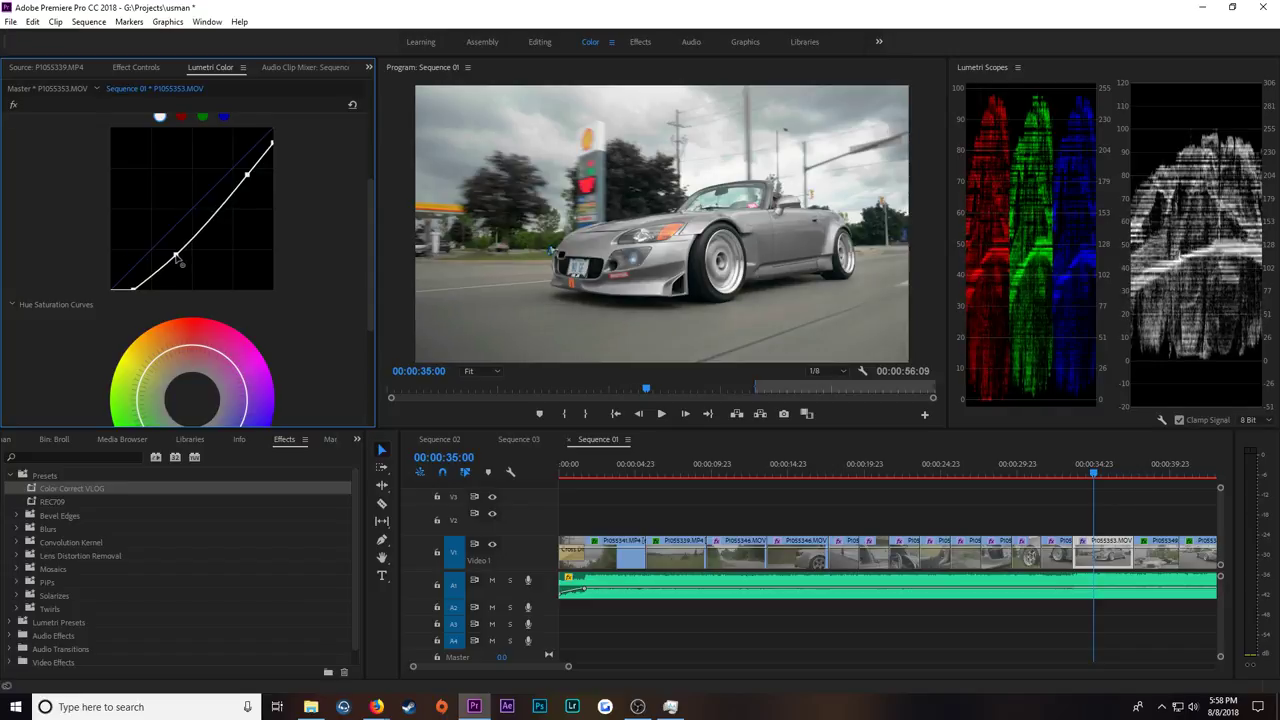
pyautogui.click(177, 258)
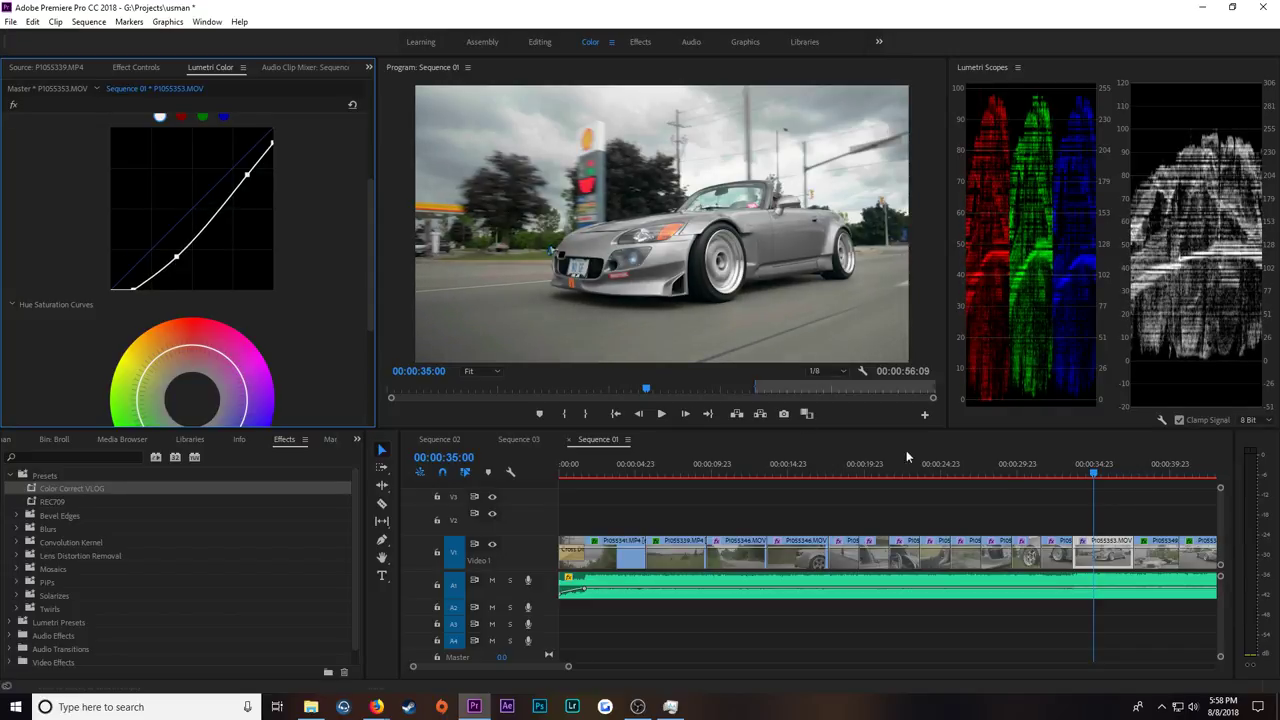
# Step: Add contrast to the P1055349 front-end rolling shot at 00:00:39:17 with its RGB curve: lowered white point, much deeper blacks and darker shadows
pyautogui.click(1160, 472)
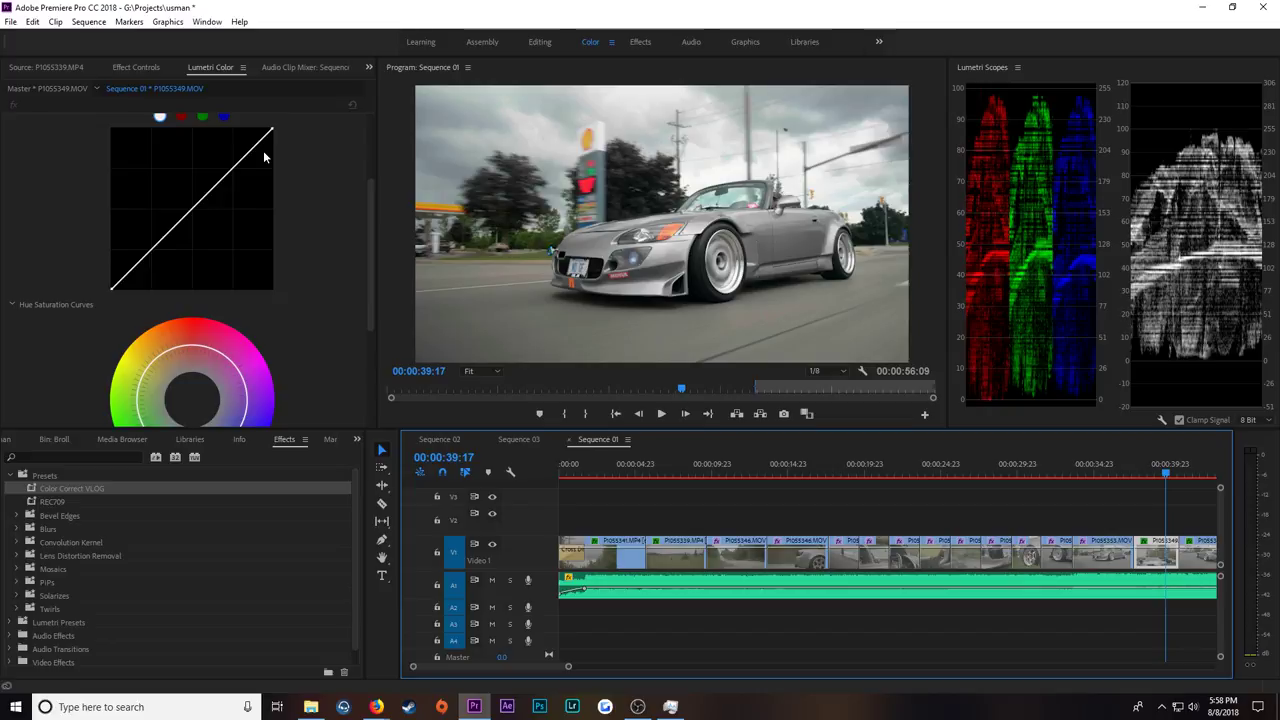
pyautogui.moveTo(279, 133); pyautogui.dragTo(287, 142)
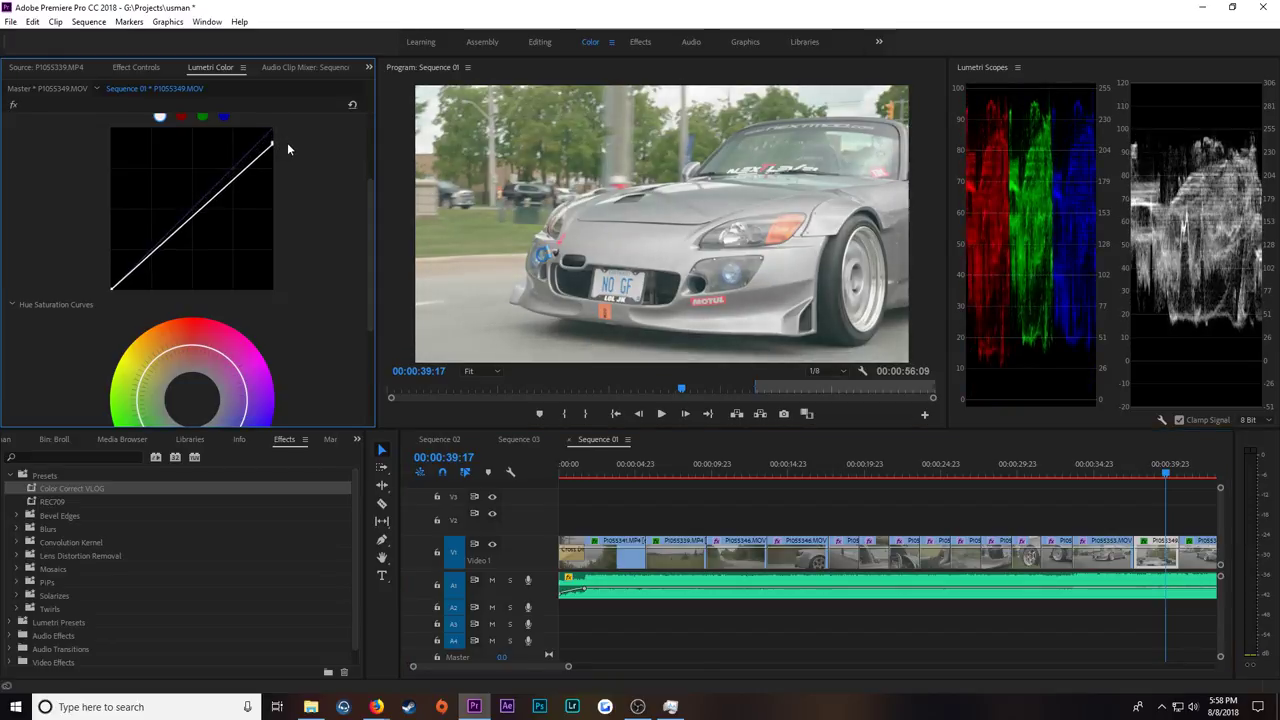
pyautogui.moveTo(115, 293)
pyautogui.mouseDown()
pyautogui.moveTo(134, 308)
pyautogui.moveTo(137, 294)
pyautogui.mouseUp()
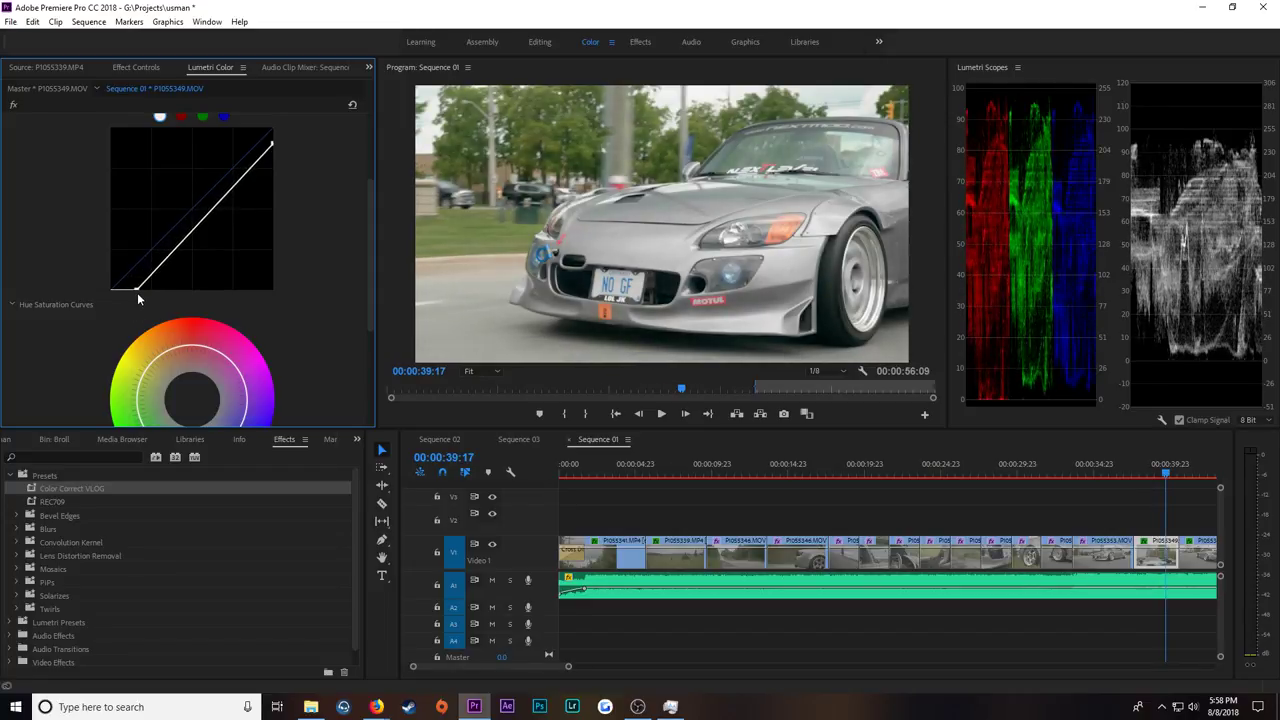
pyautogui.click(247, 173)
pyautogui.moveTo(249, 178); pyautogui.dragTo(250, 181)
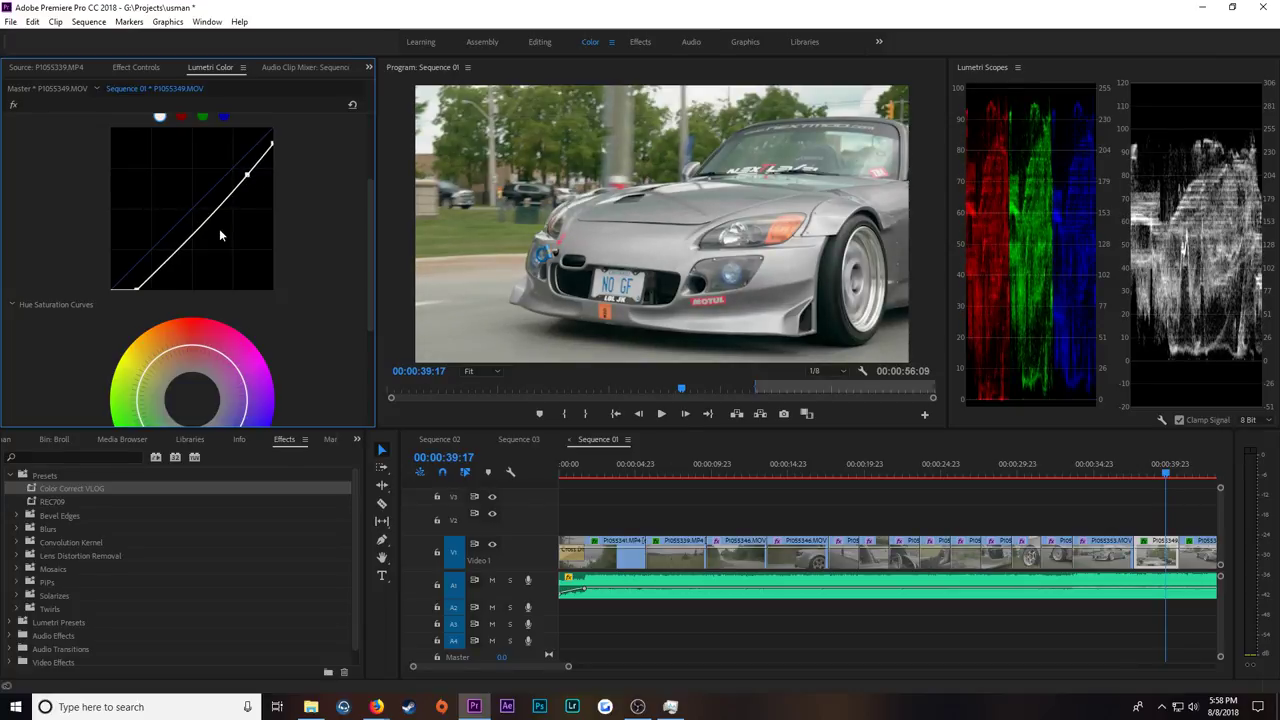
pyautogui.moveTo(186, 243); pyautogui.dragTo(189, 256)
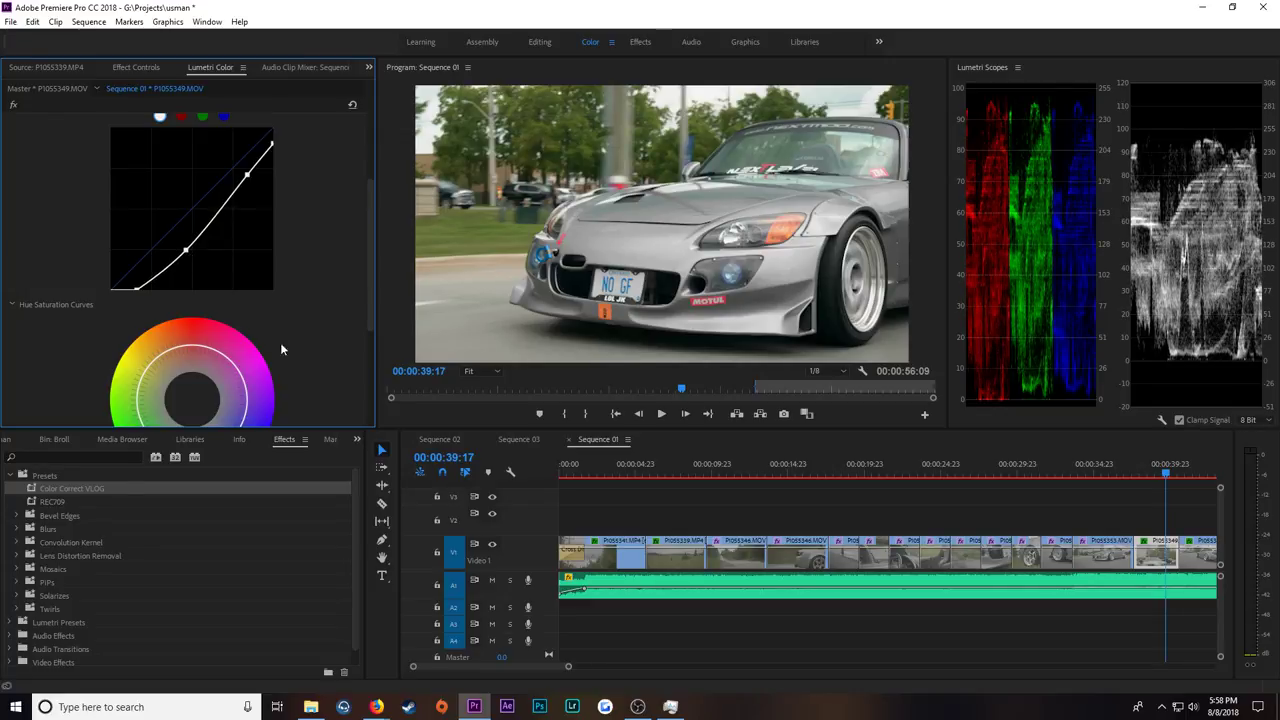
# Step: Add contrast to the P1055352.MOV rear rolling shot at 00:00:41:08 with its RGB curve: lowered white point, deeper blacks and darker shadows
pyautogui.click(1210, 476)
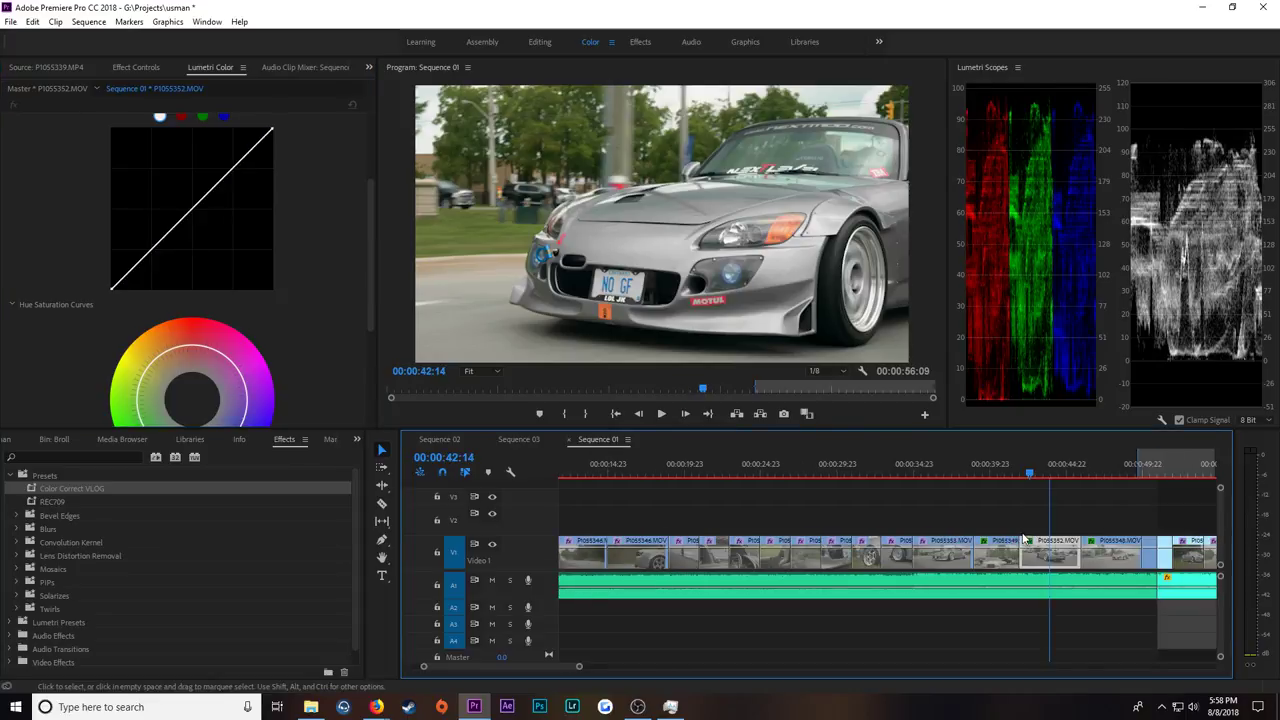
pyautogui.moveTo(966, 485)
pyautogui.mouseDown()
pyautogui.moveTo(990, 487)
pyautogui.moveTo(951, 487)
pyautogui.mouseUp()
pyautogui.moveTo(272, 131); pyautogui.dragTo(300, 155)
pyautogui.moveTo(113, 291); pyautogui.dragTo(133, 312)
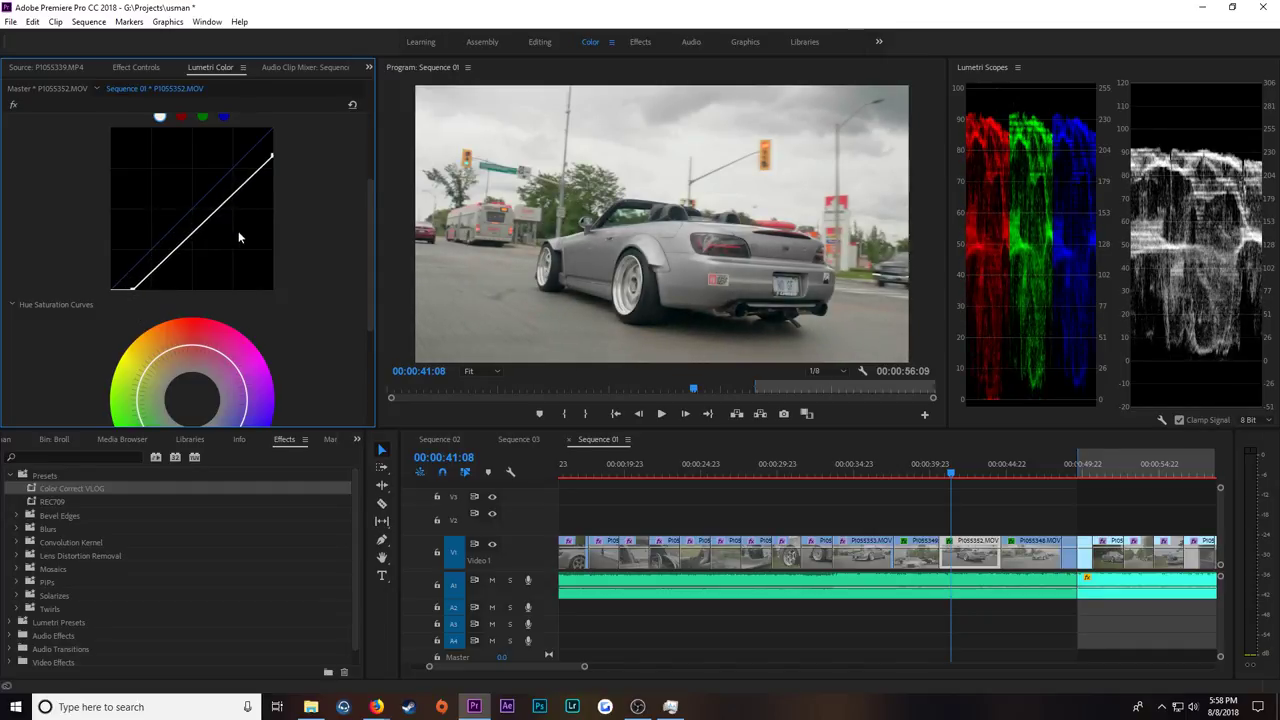
pyautogui.moveTo(268, 163); pyautogui.dragTo(244, 178)
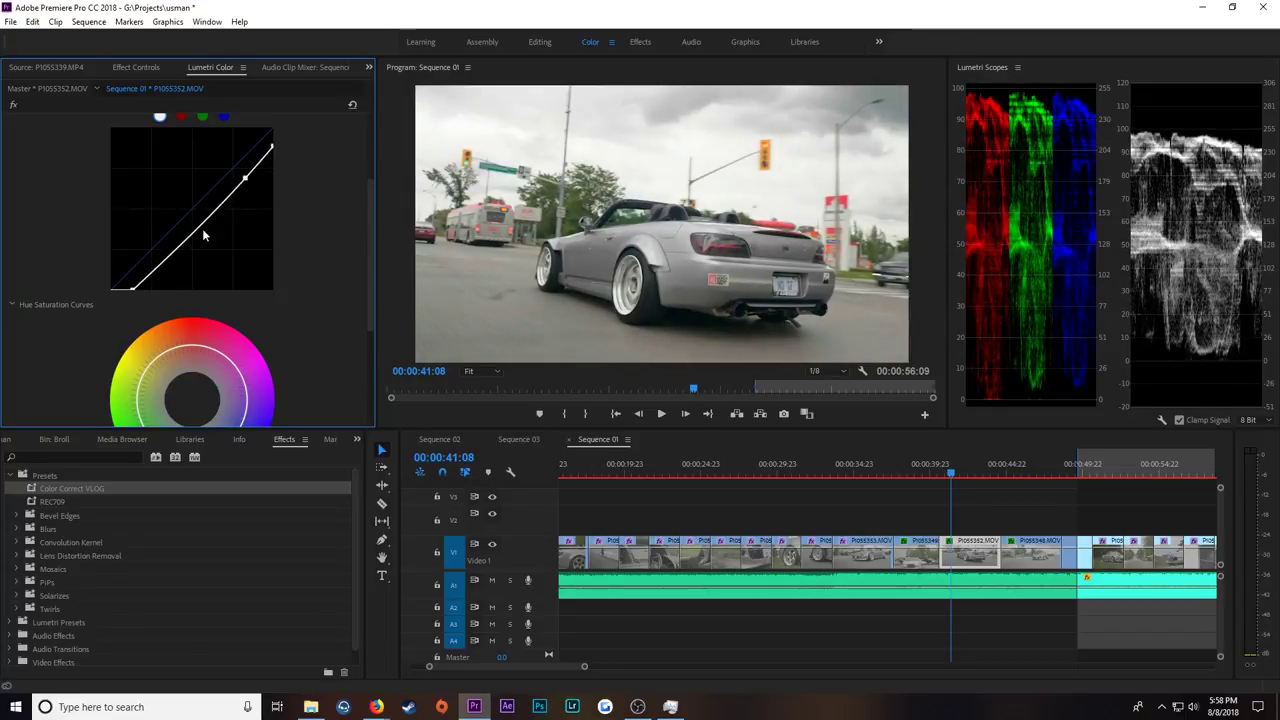
pyautogui.moveTo(192, 232); pyautogui.dragTo(186, 250)
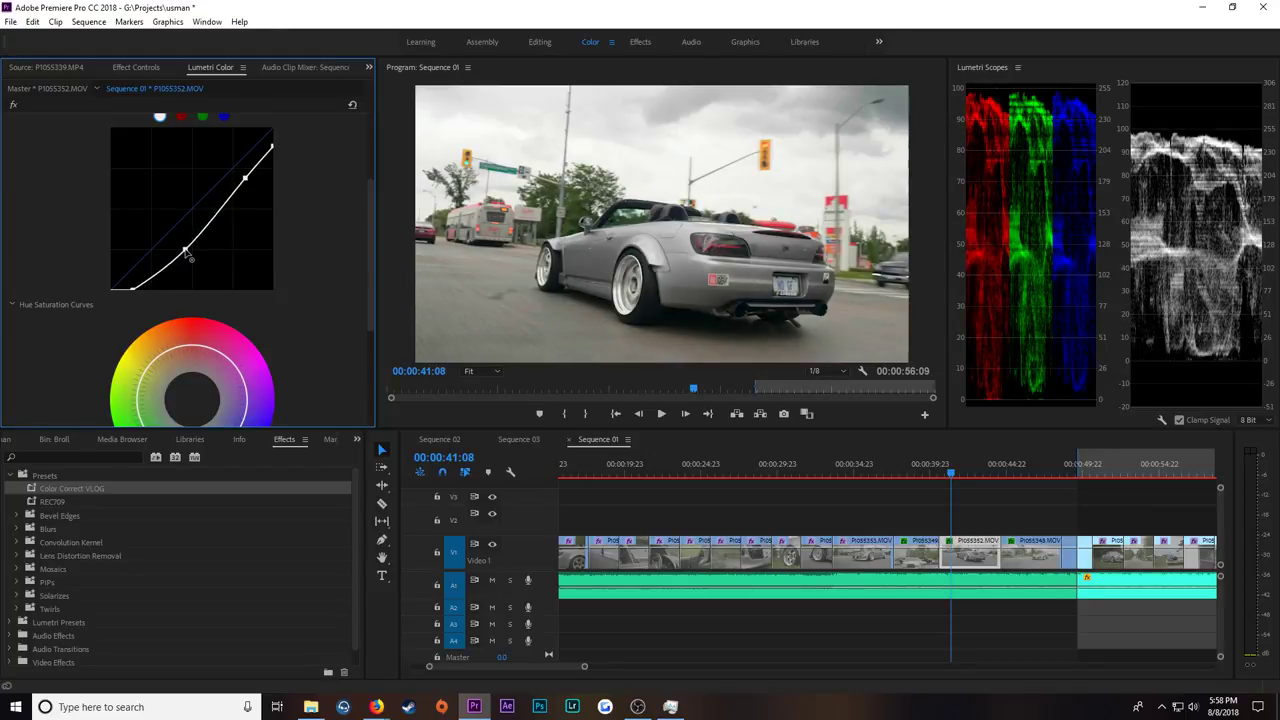
pyautogui.moveTo(187, 256); pyautogui.dragTo(183, 247)
pyautogui.moveTo(244, 178); pyautogui.dragTo(280, 150)
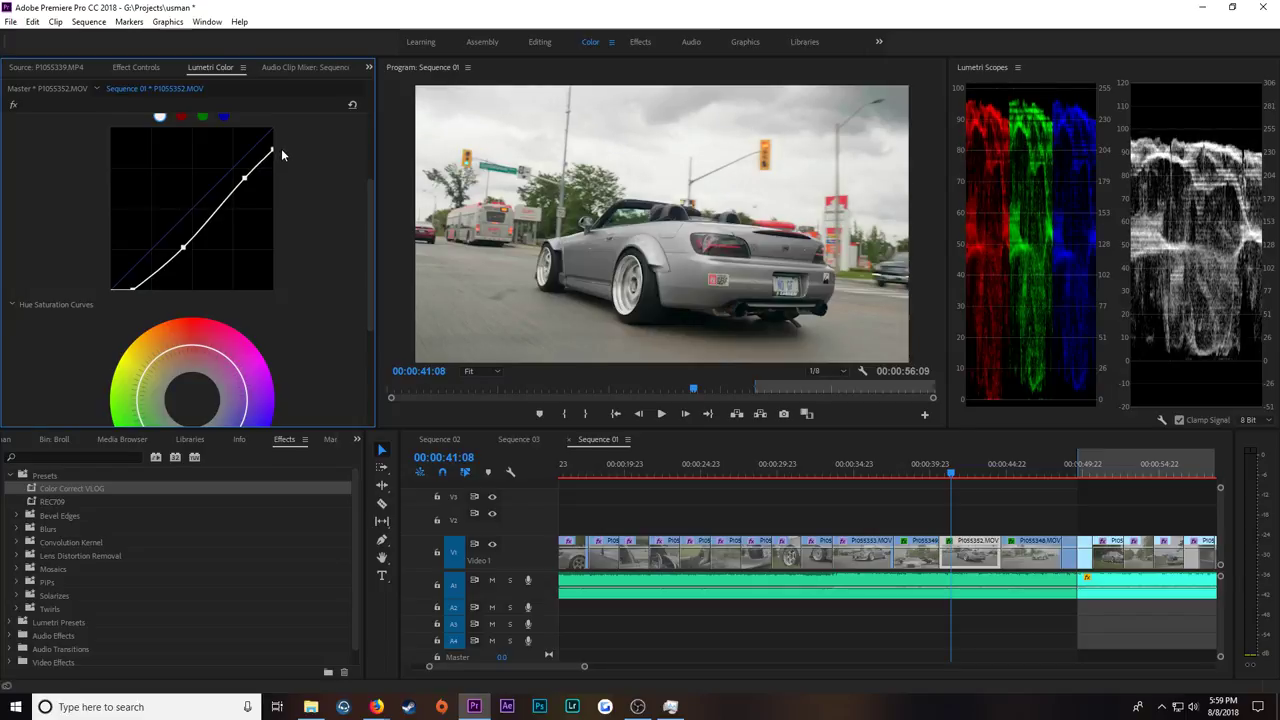
# Step: Check the graded P1055352.MOV shot through 00:00:42:17 and mute audio track A1
pyautogui.press('space')
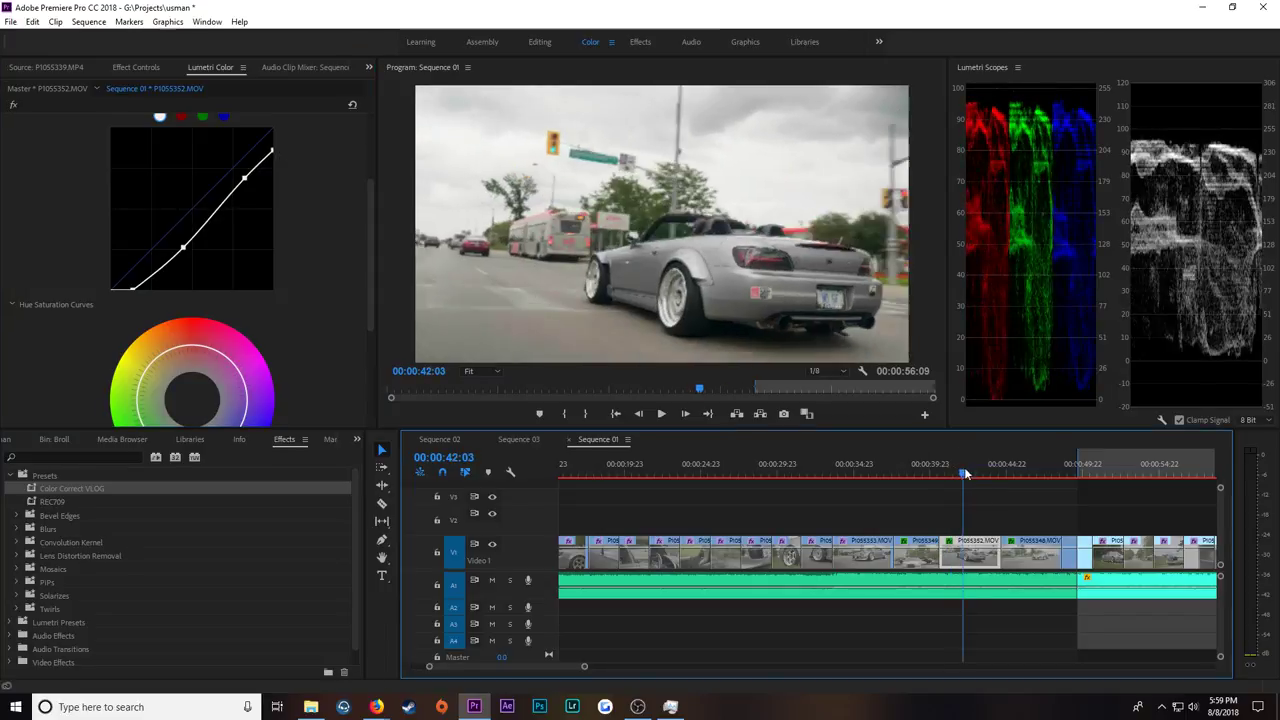
pyautogui.click(967, 476)
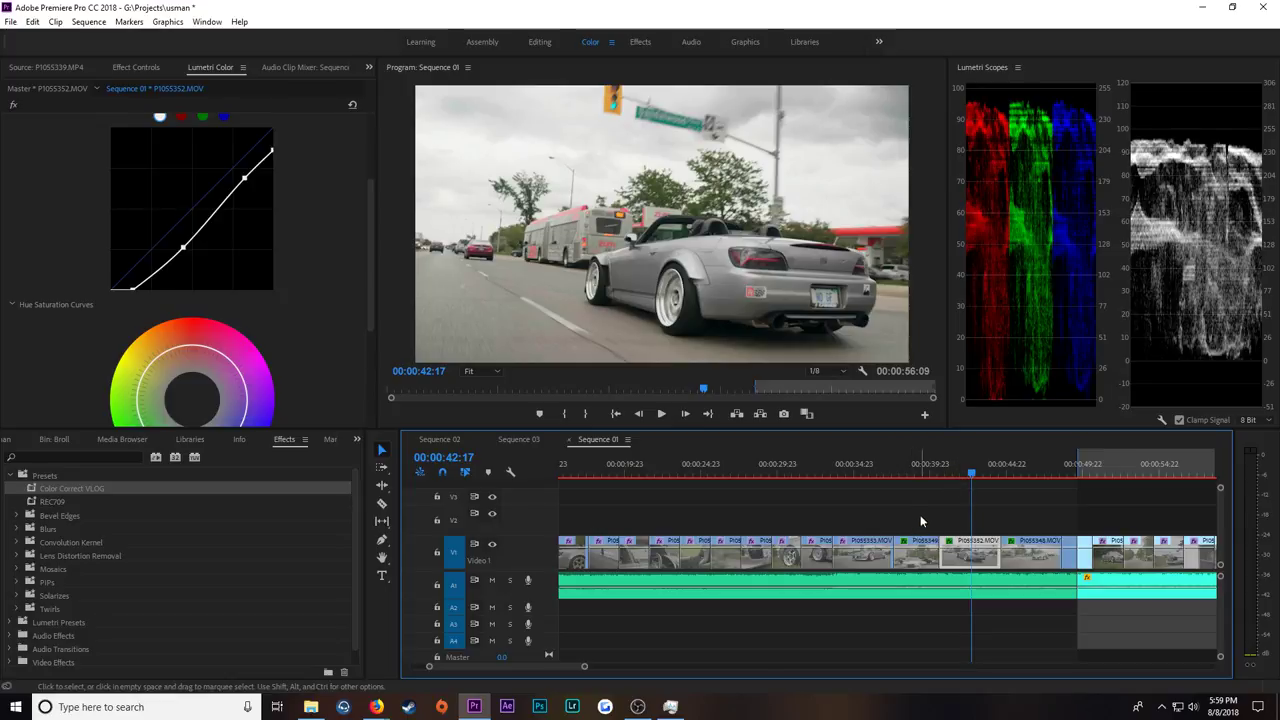
pyautogui.click(491, 580)
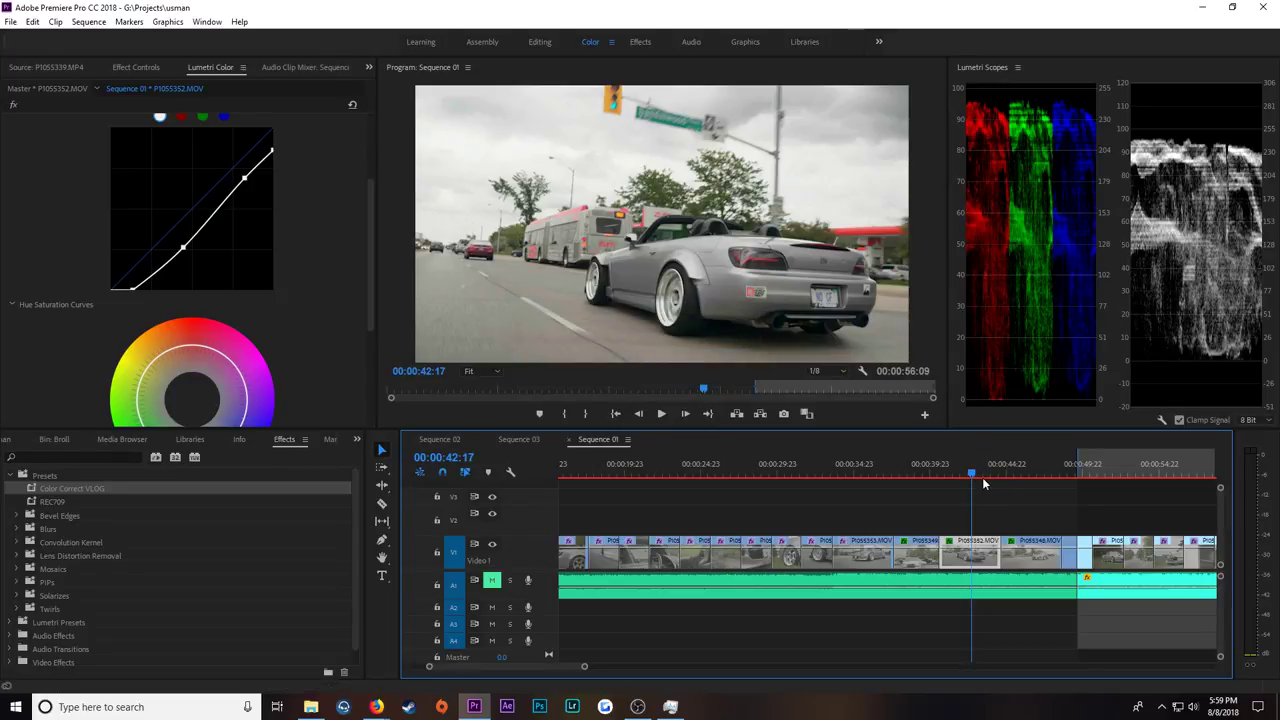
# Step: Grade the P1055348.MOV rolling shot at 00:00:46:07 with an RGB curve of lowered whites, much deeper blacks and darker midtones, checking it at 00:00:47:22
pyautogui.moveTo(982, 476); pyautogui.dragTo(1025, 476)
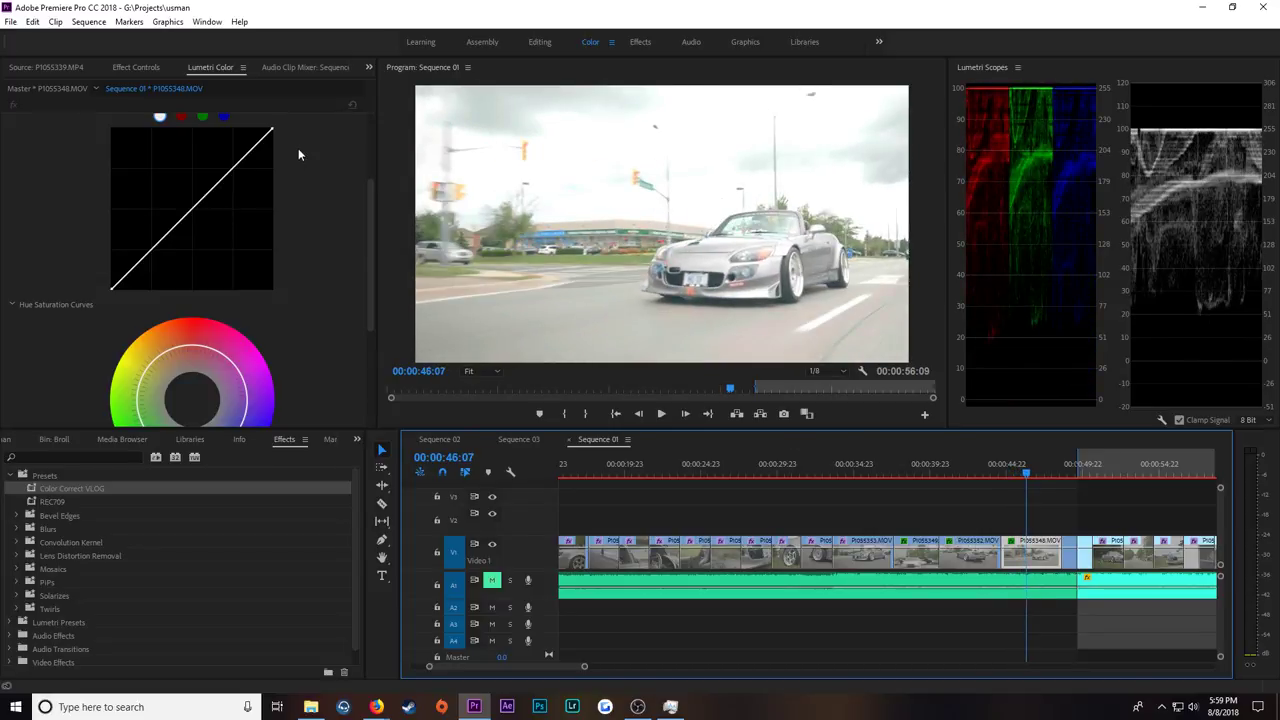
pyautogui.click(271, 131)
pyautogui.moveTo(271, 131); pyautogui.dragTo(289, 146)
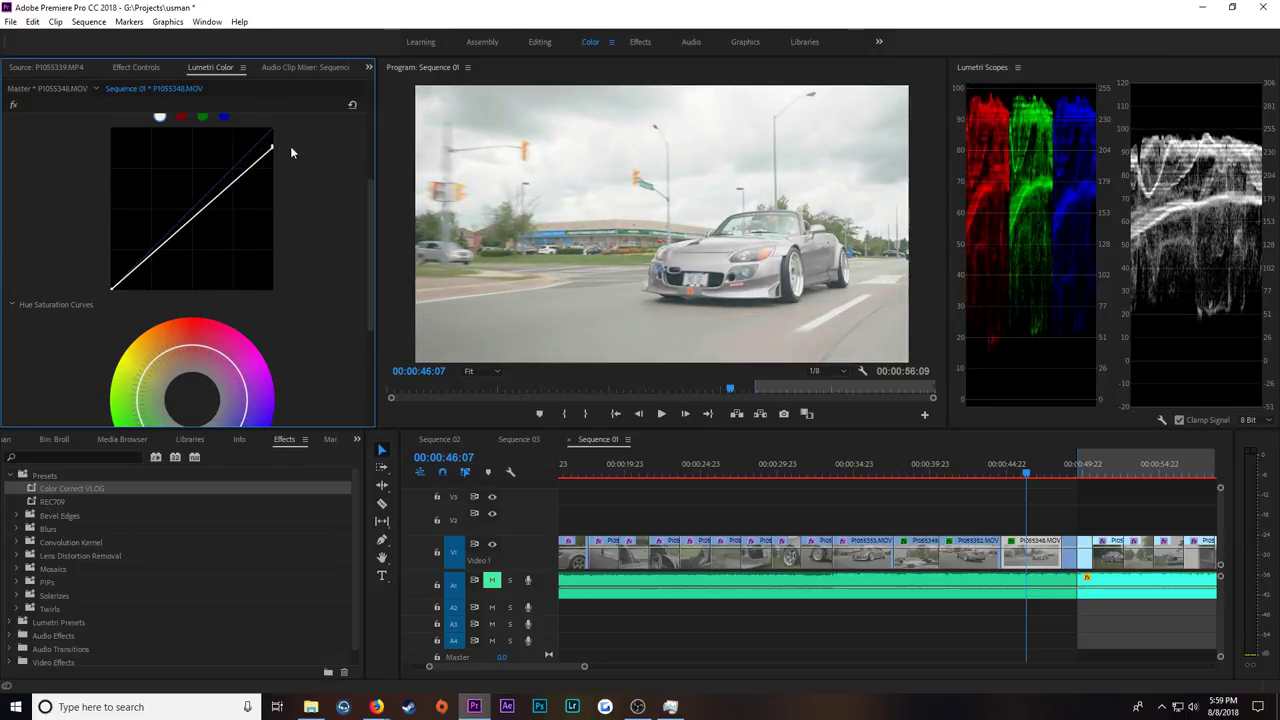
pyautogui.moveTo(113, 291); pyautogui.dragTo(143, 323)
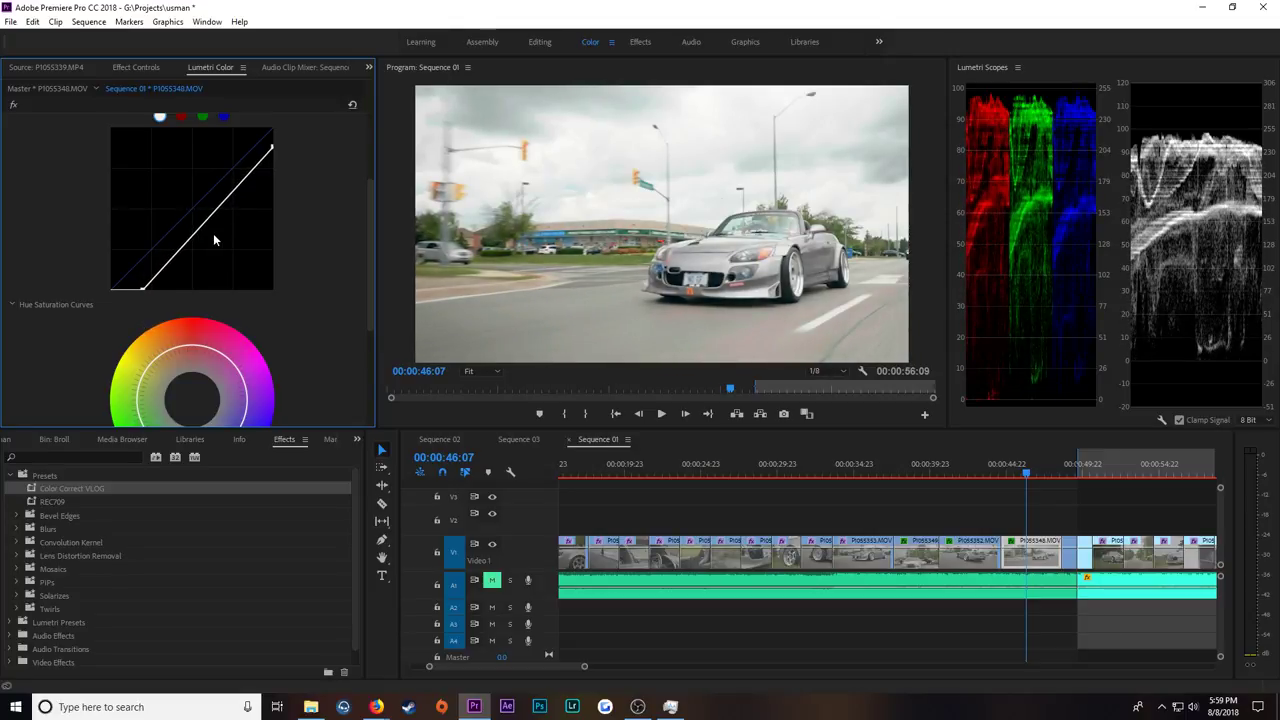
pyautogui.moveTo(248, 172); pyautogui.dragTo(252, 181)
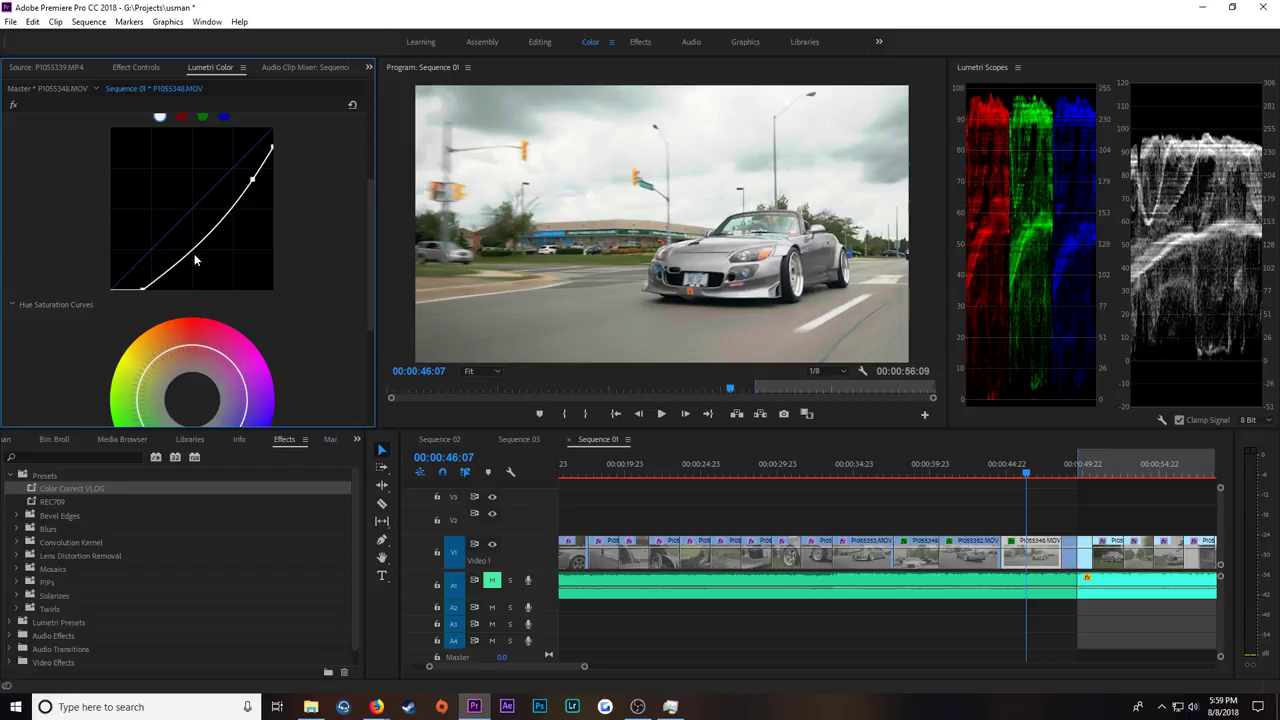
pyautogui.moveTo(195, 259); pyautogui.dragTo(194, 254)
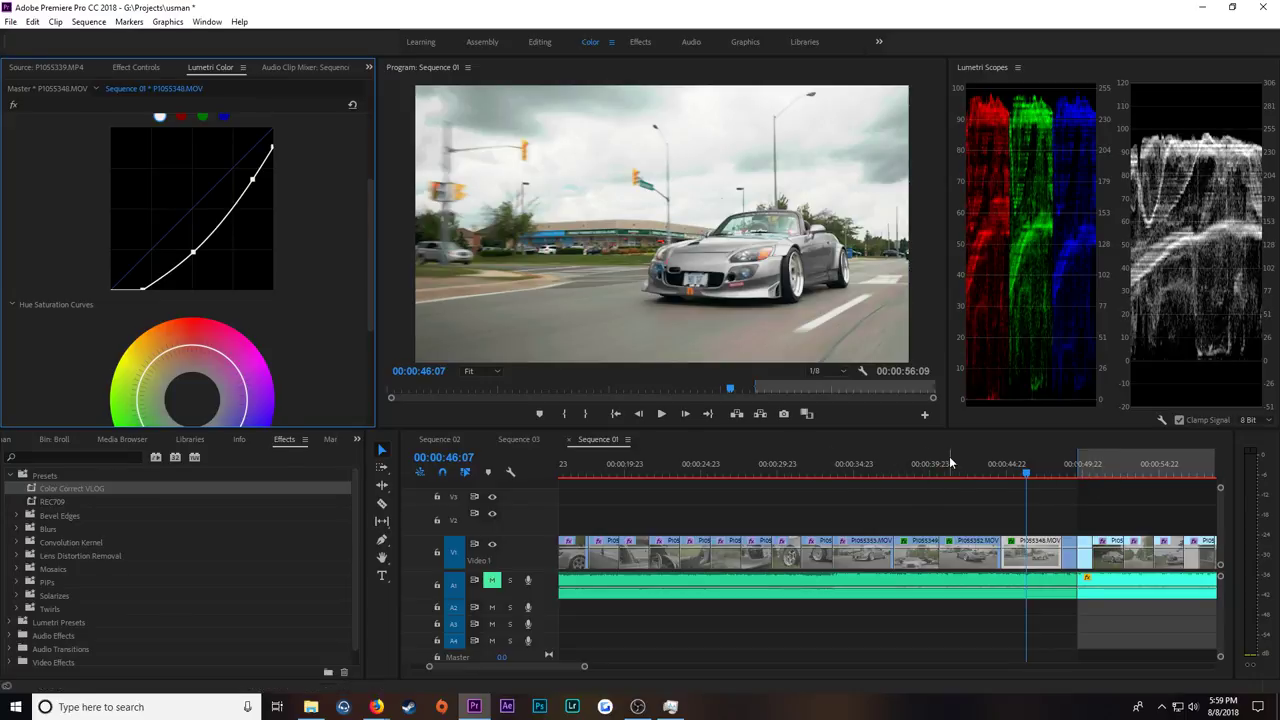
pyautogui.moveTo(997, 476); pyautogui.dragTo(1051, 476)
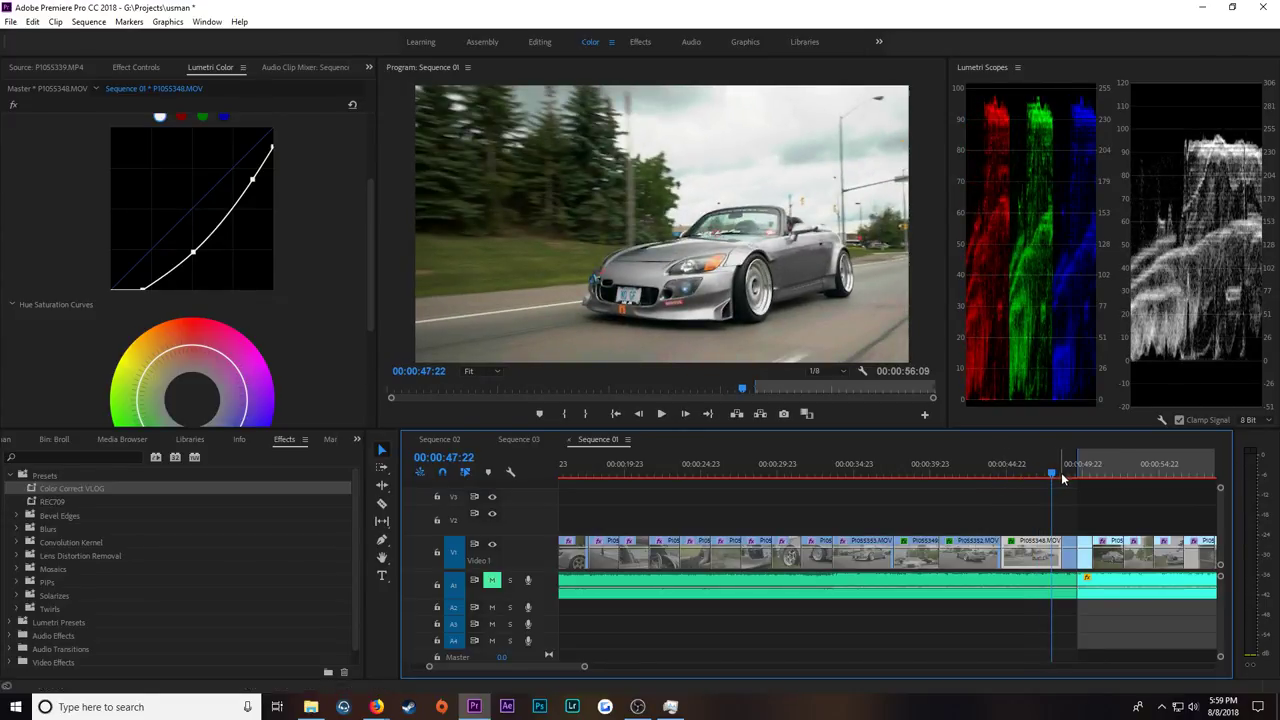
# Step: Shape the P1055351.MOV driver shot's RGB curve with a lowered white point, deeper blacks and darker shadows, refining the highlights at 00:00:49:07
pyautogui.click(1073, 478)
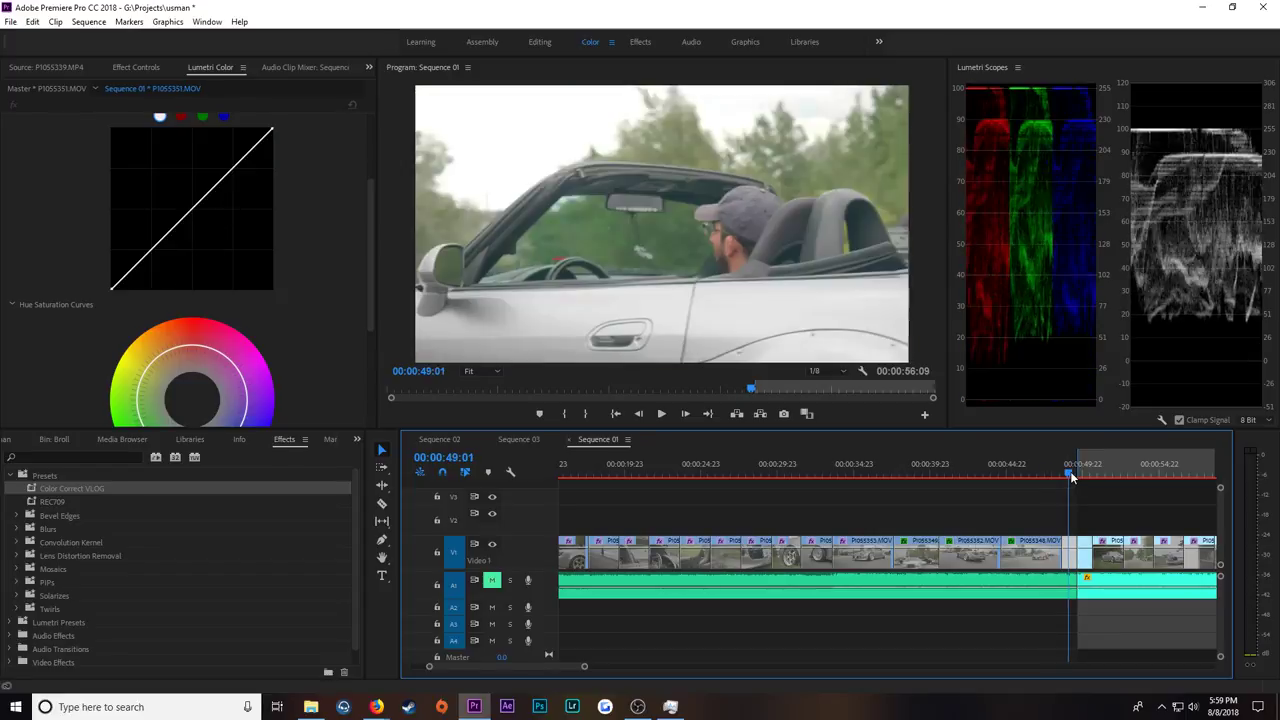
pyautogui.moveTo(1073, 478); pyautogui.dragTo(1074, 478)
pyautogui.moveTo(272, 130); pyautogui.dragTo(272, 143)
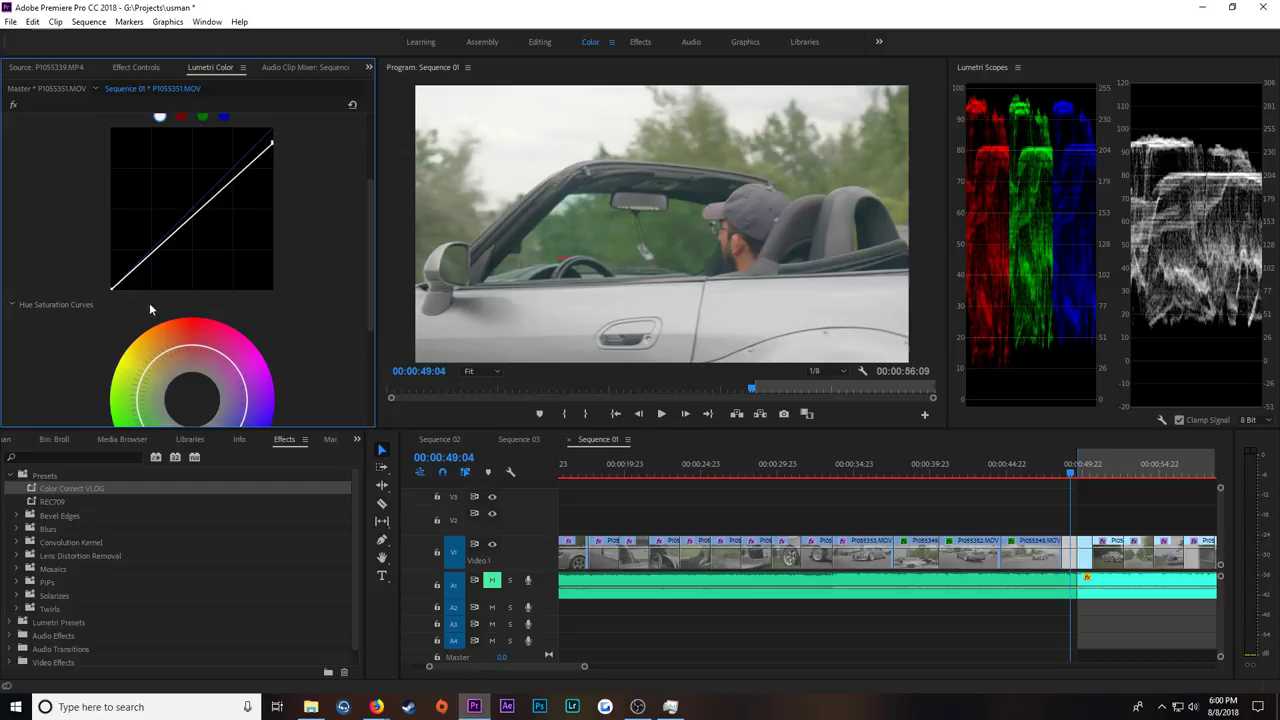
pyautogui.moveTo(111, 289); pyautogui.dragTo(131, 312)
pyautogui.moveTo(244, 177); pyautogui.dragTo(236, 172)
pyautogui.moveTo(177, 240); pyautogui.dragTo(177, 246)
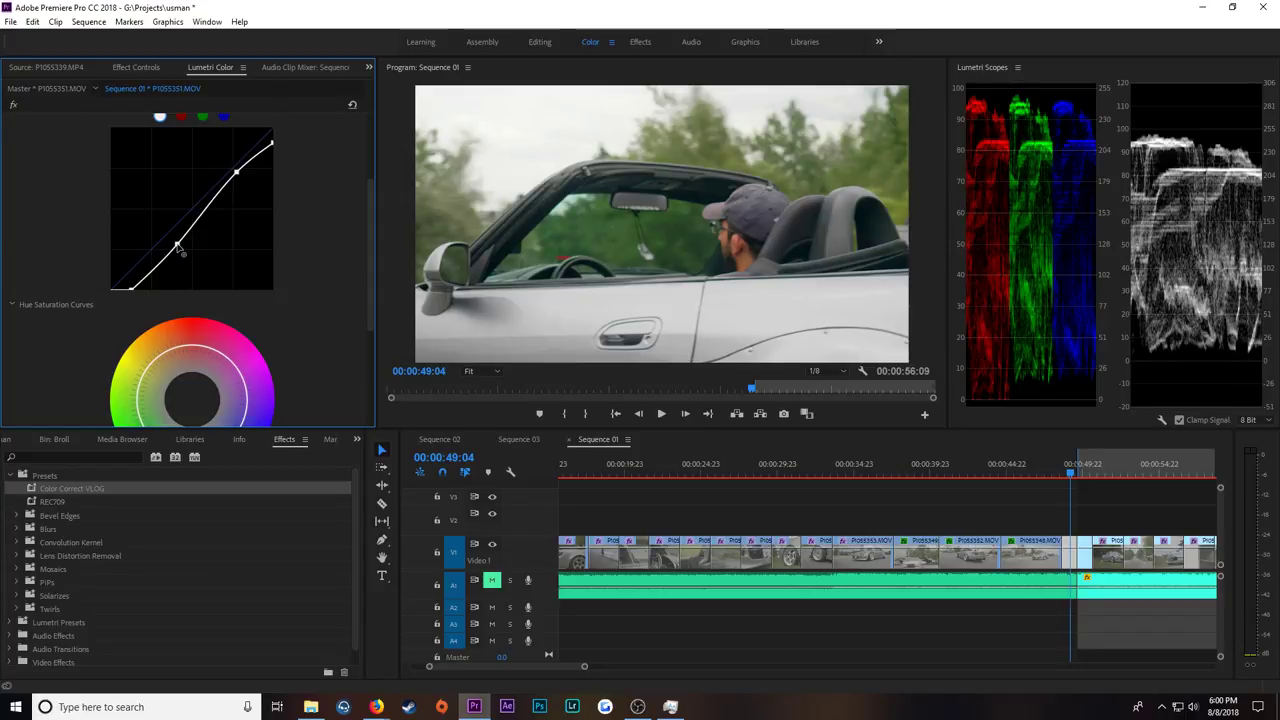
pyautogui.click(1072, 467)
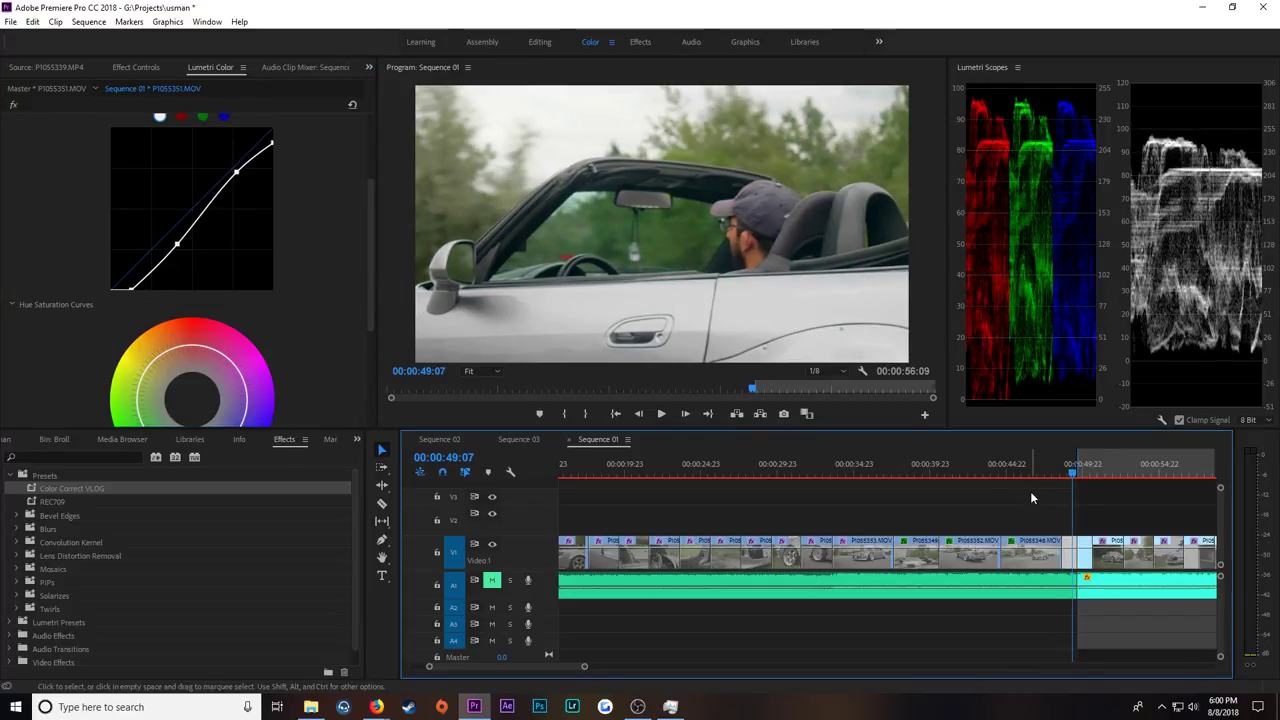
pyautogui.moveTo(237, 174); pyautogui.dragTo(239, 177)
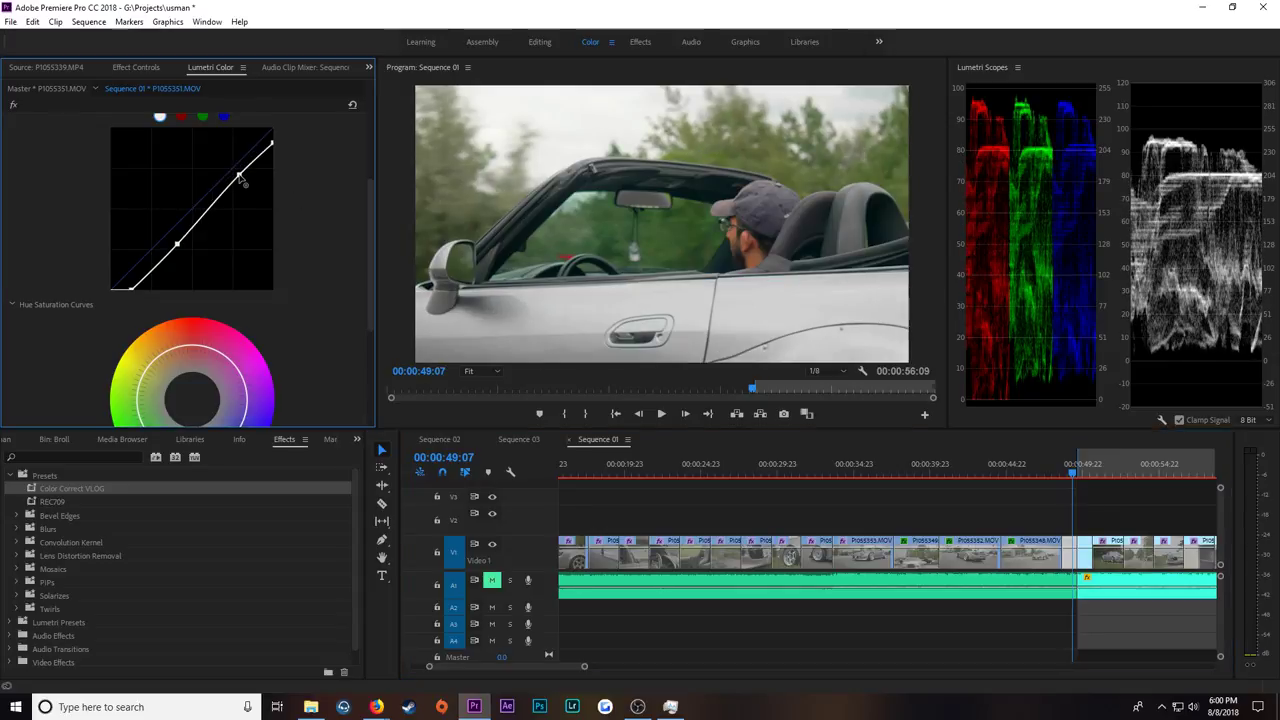
# Step: Add contrast to the P1055276.MOV roadside wide shot at 00:00:50:01 with its RGB curve: slightly lowered white point, deeper blacks and much darker shadows
pyautogui.click(1084, 466)
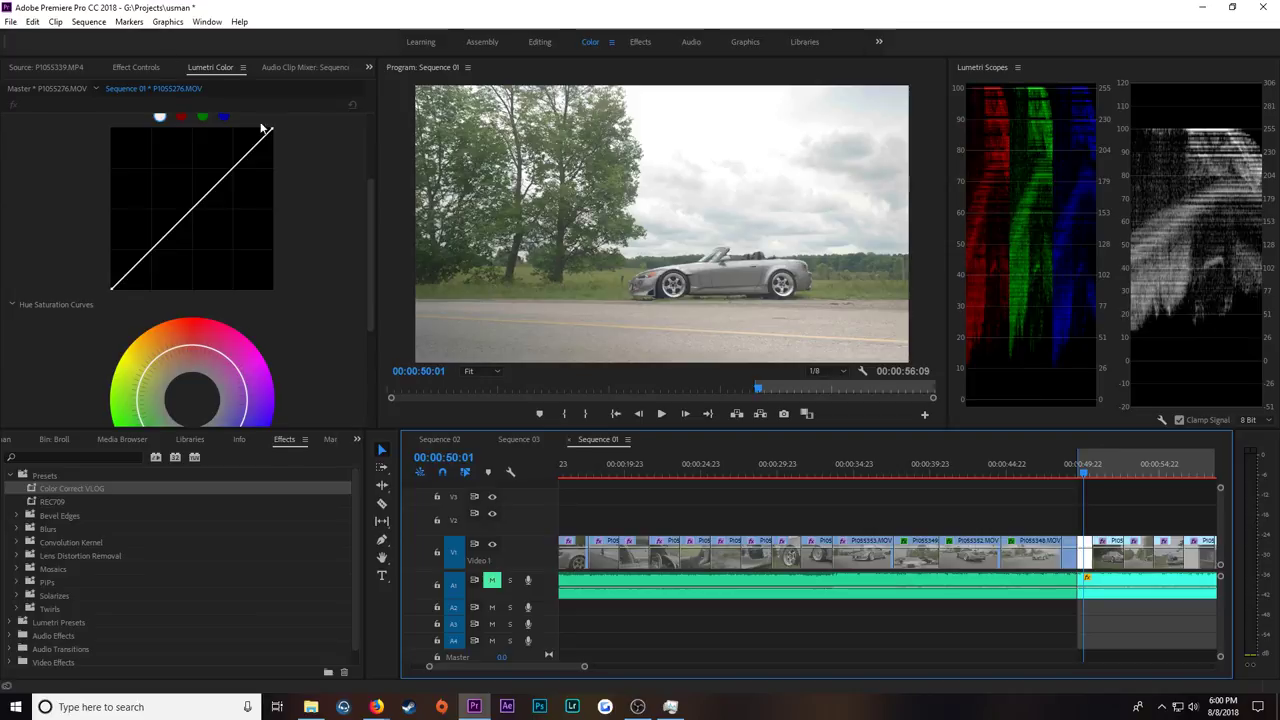
pyautogui.moveTo(272, 131); pyautogui.dragTo(283, 146)
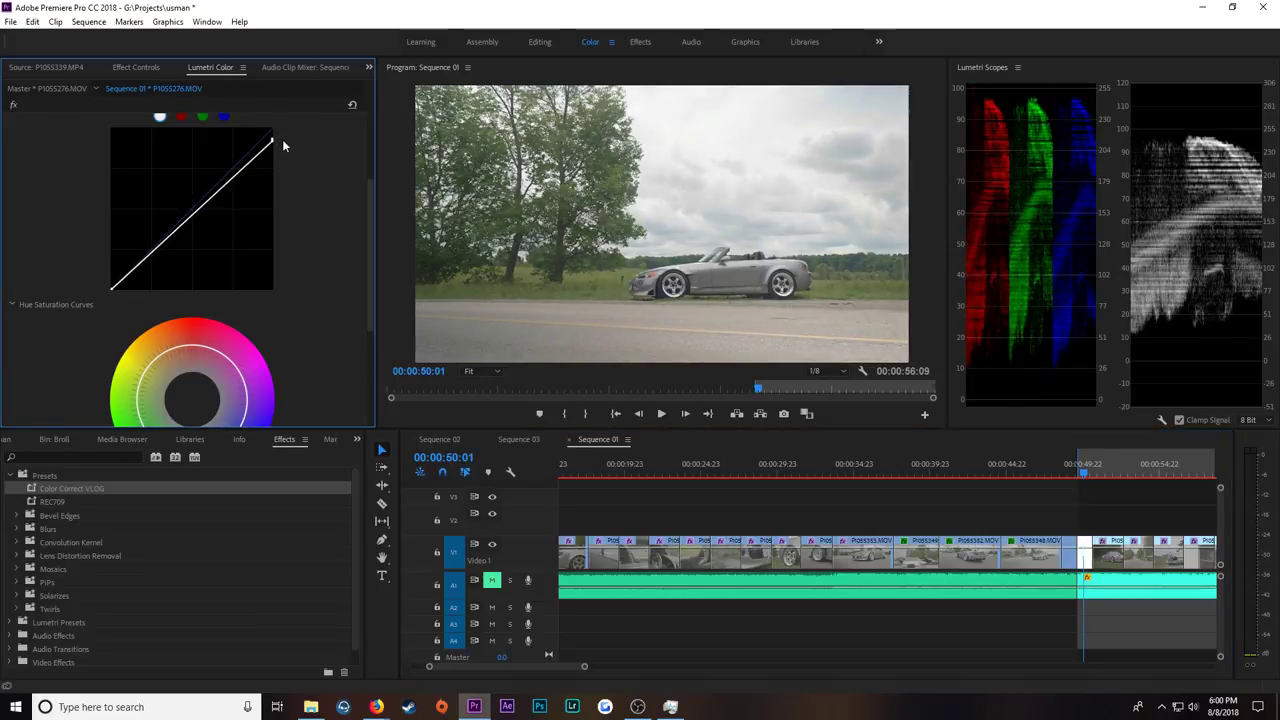
pyautogui.moveTo(114, 291); pyautogui.dragTo(140, 282)
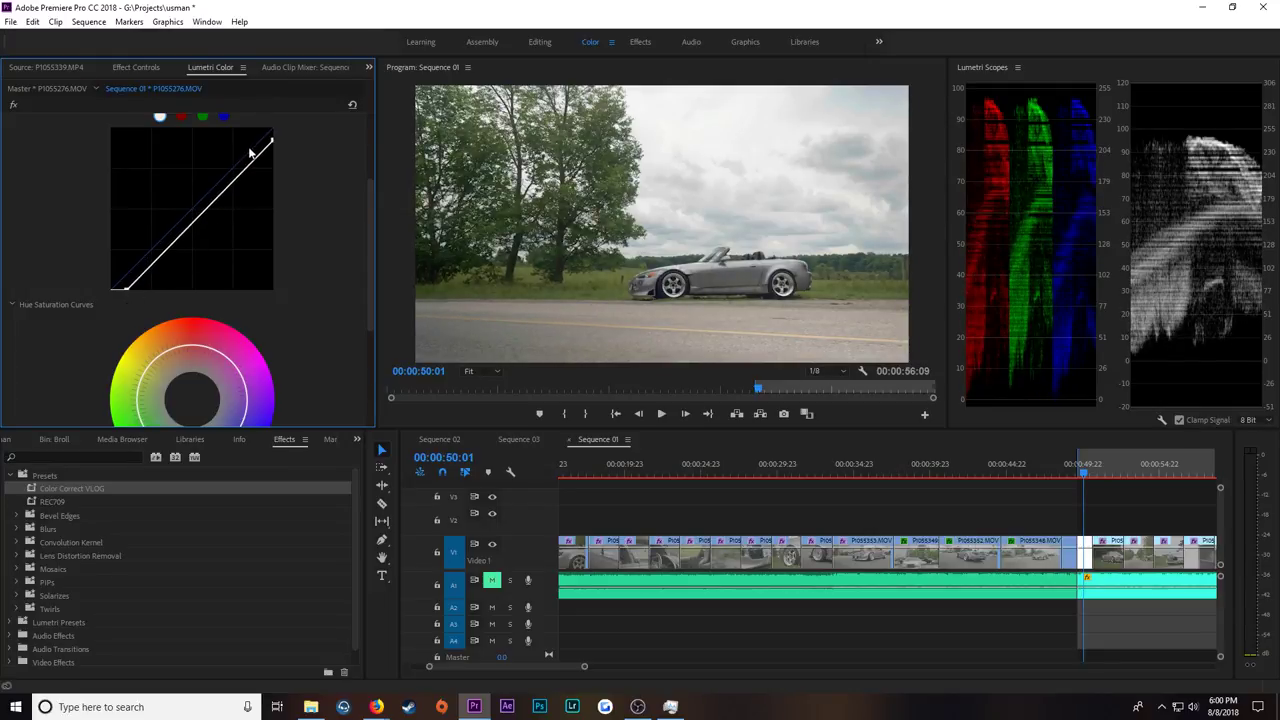
pyautogui.moveTo(252, 170); pyautogui.dragTo(252, 171)
pyautogui.moveTo(182, 240); pyautogui.dragTo(181, 254)
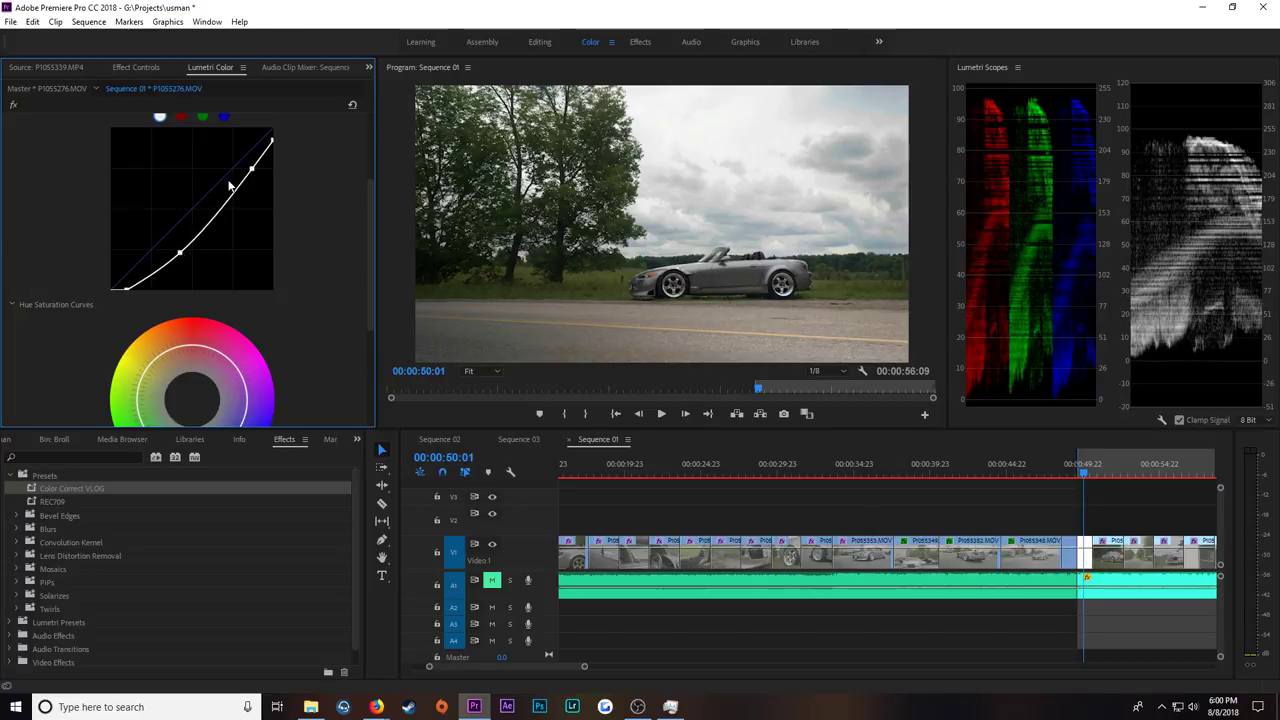
pyautogui.moveTo(251, 169); pyautogui.dragTo(251, 175)
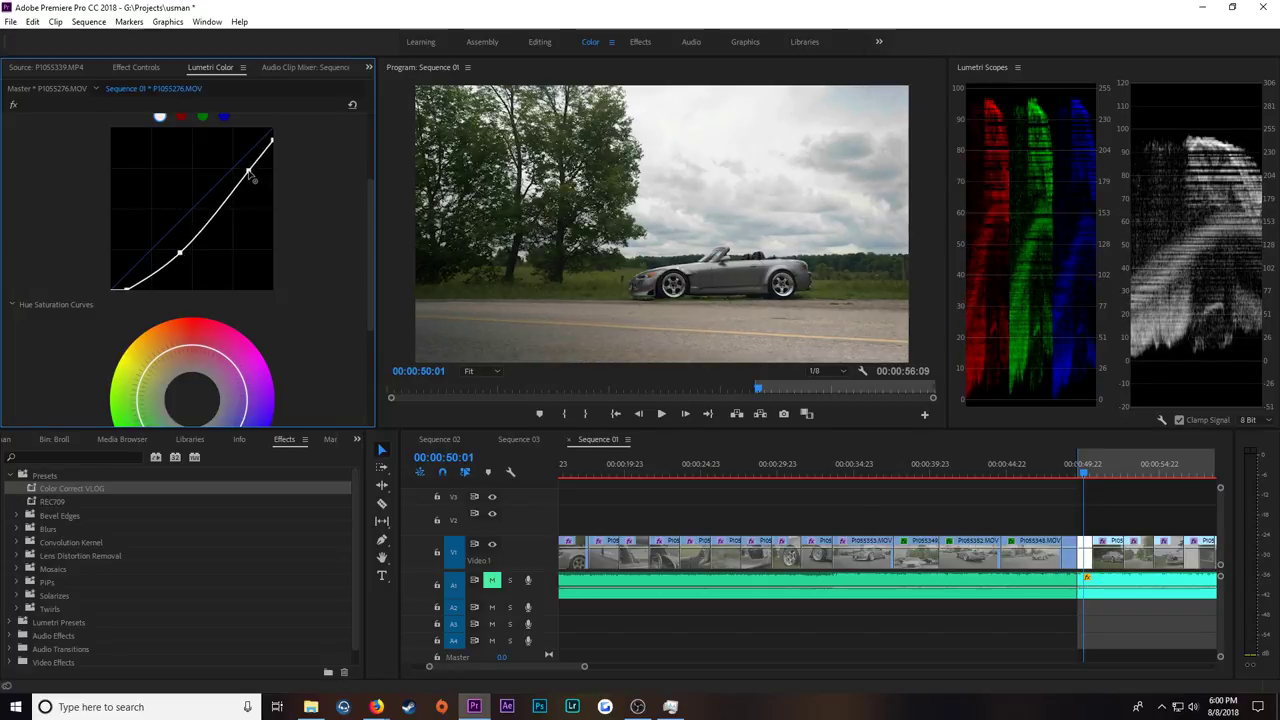
# Step: Try darkening the P1055277.MOV parked car shot at 00:00:51:10 with an RGB curve of lowered whites, deeper blacks and darker shadows
pyautogui.press('Down')
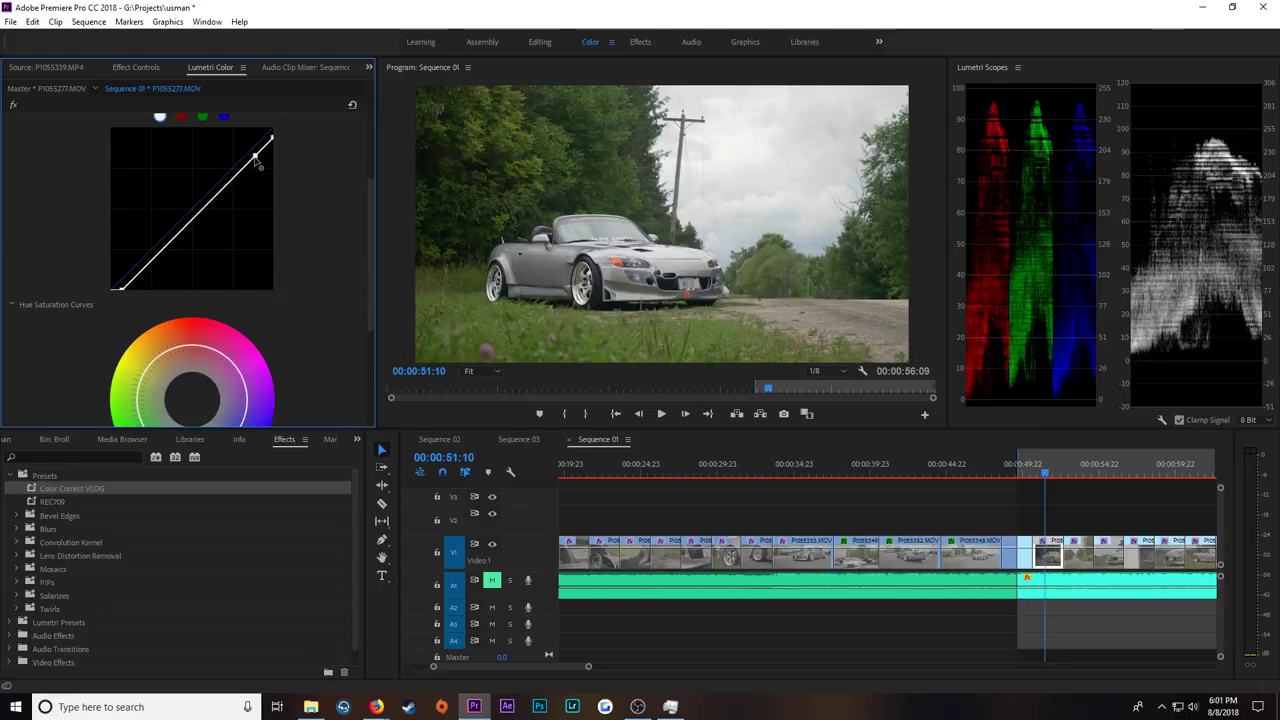
pyautogui.click(252, 159)
pyautogui.moveTo(255, 175); pyautogui.dragTo(283, 147)
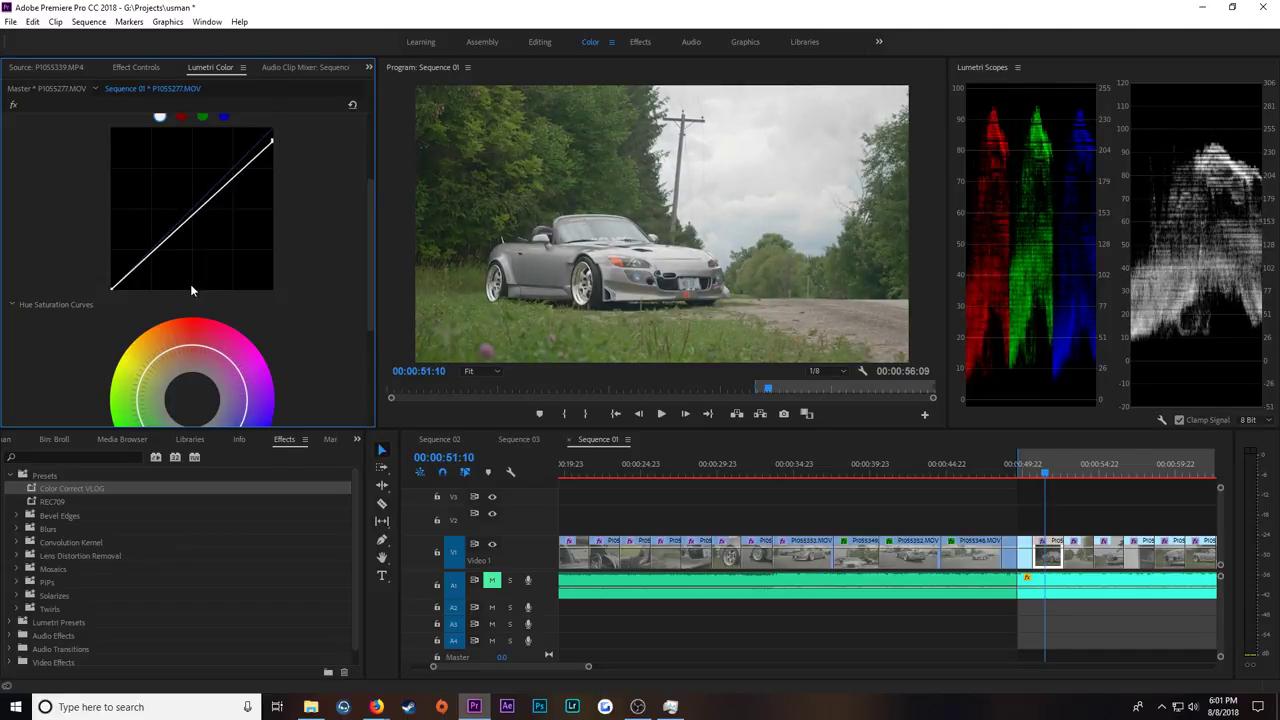
pyautogui.moveTo(113, 292); pyautogui.dragTo(124, 294)
pyautogui.moveTo(248, 180)
pyautogui.mouseDown()
pyautogui.moveTo(243, 171)
pyautogui.moveTo(249, 181)
pyautogui.mouseUp()
pyautogui.moveTo(169, 254); pyautogui.dragTo(176, 252)
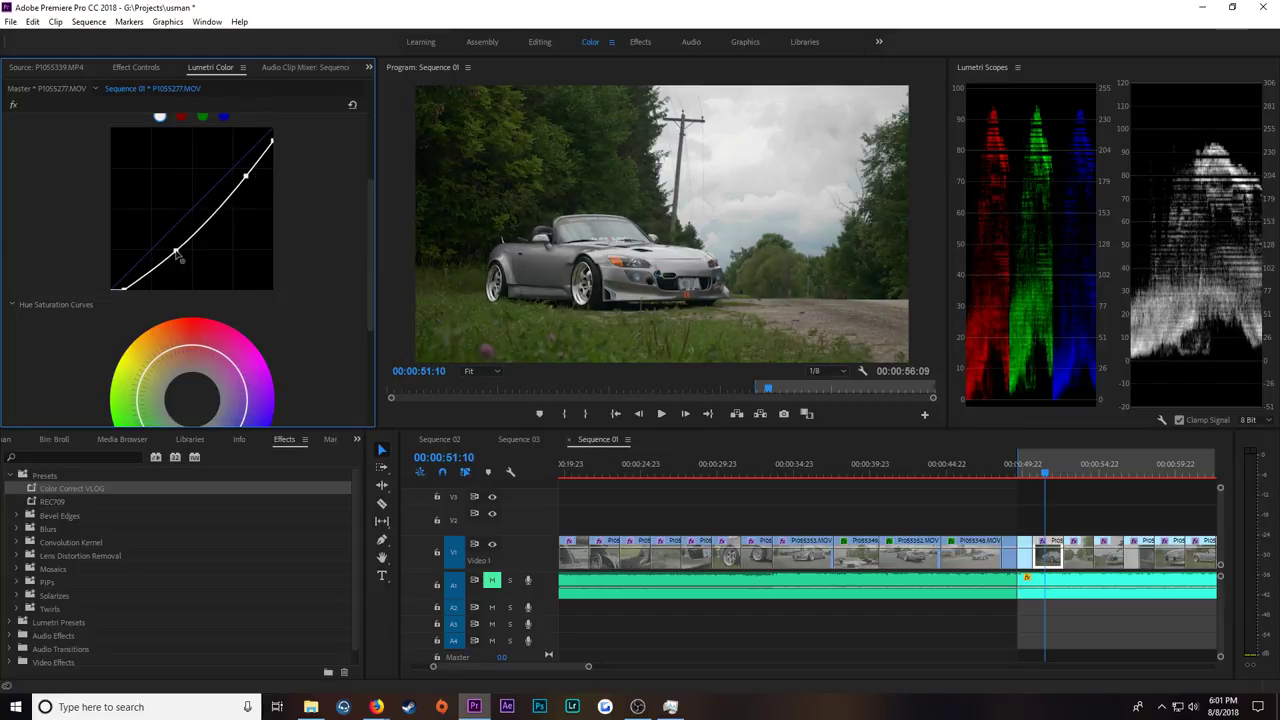
# Step: Reset the P1055277.MOV shot's RGB curve and reshape it with a barely lowered white point, deeper blacks, slightly darker shadows and reduced highlights
pyautogui.doubleClick(257, 203)
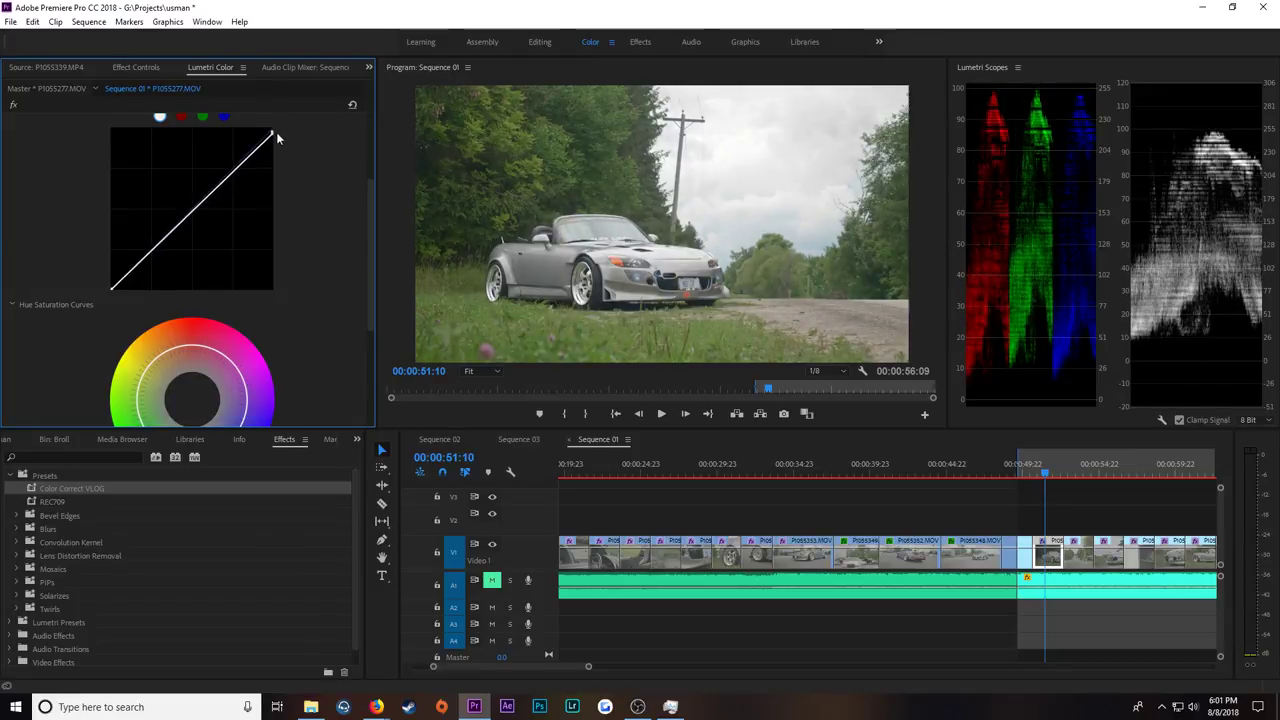
pyautogui.moveTo(115, 290); pyautogui.dragTo(124, 299)
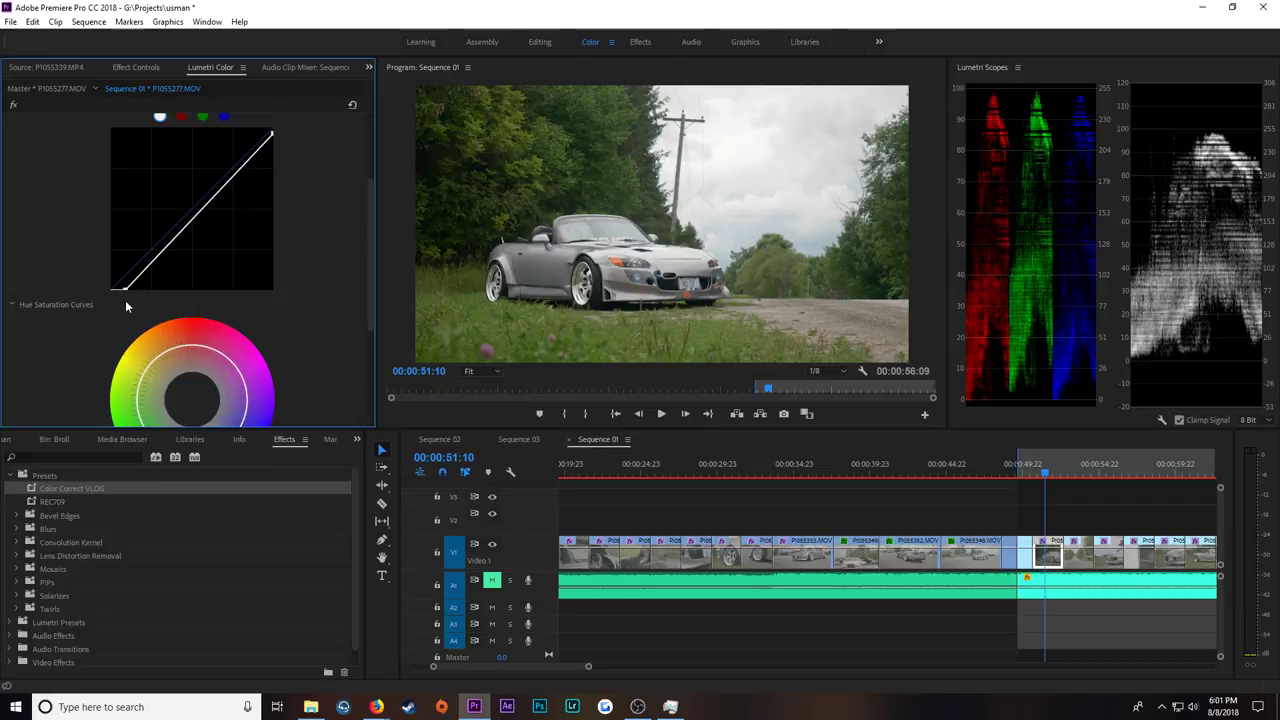
pyautogui.click(236, 167)
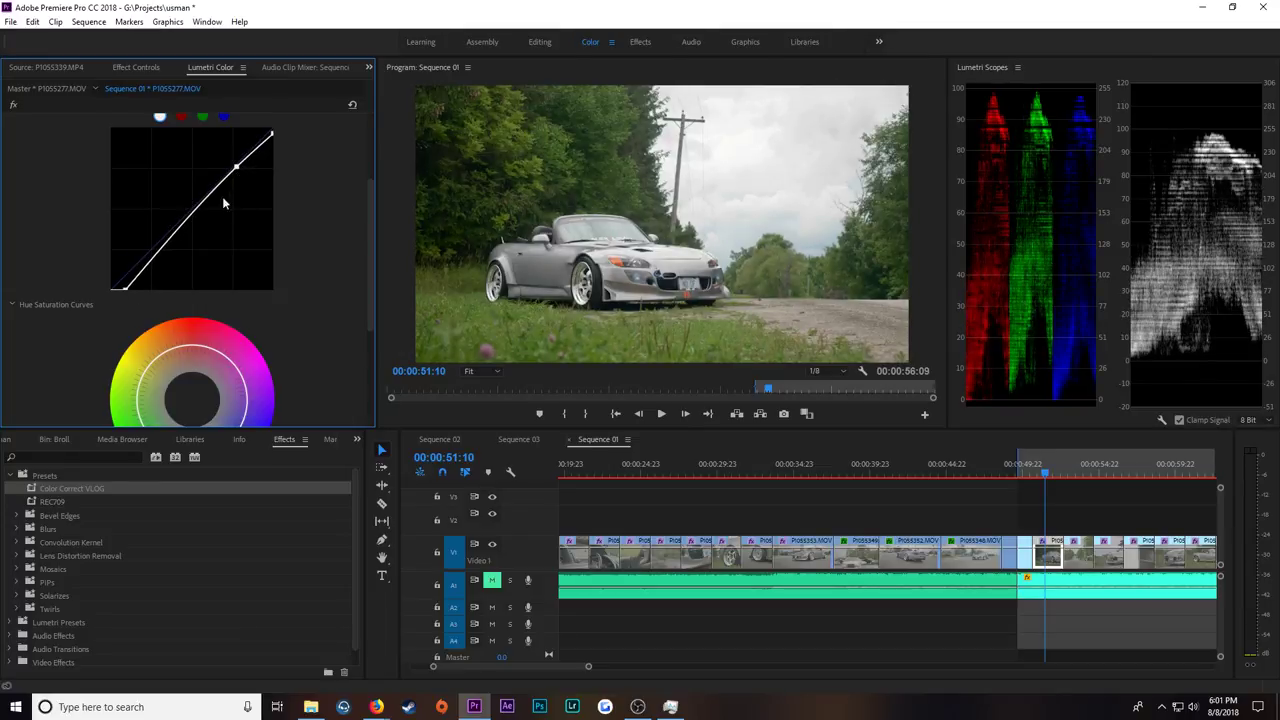
pyautogui.moveTo(168, 245); pyautogui.dragTo(170, 248)
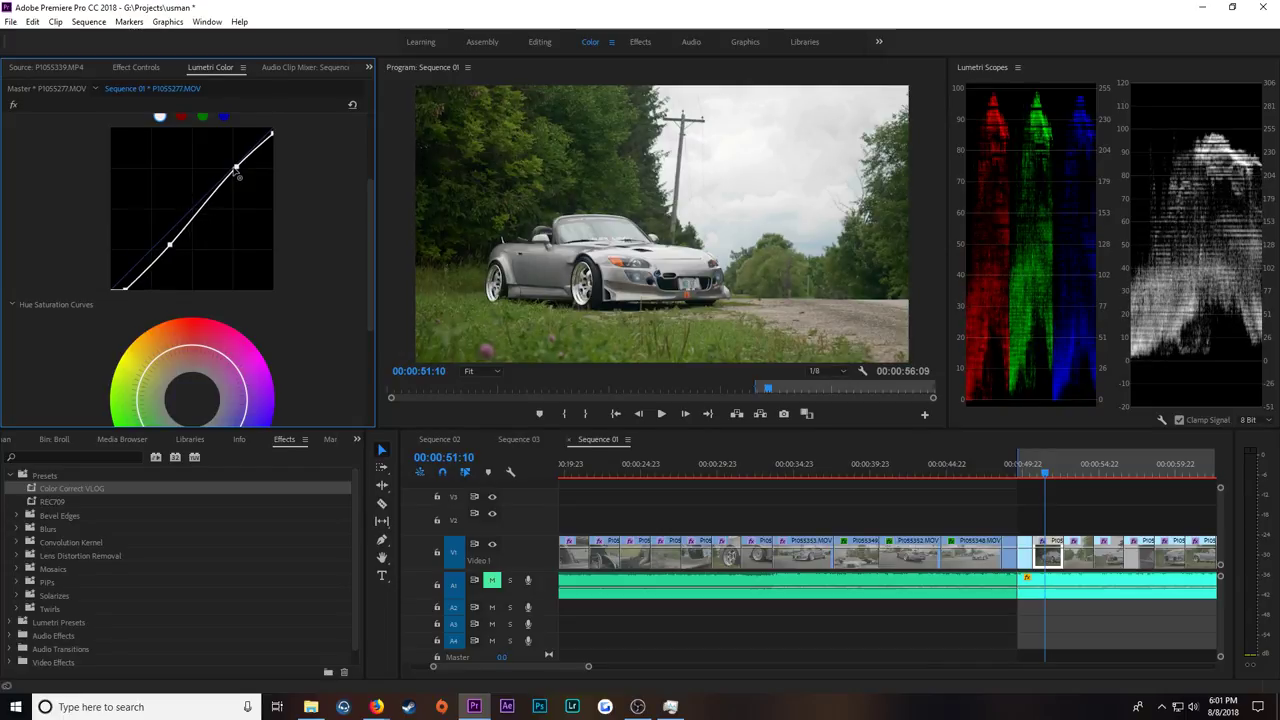
pyautogui.moveTo(237, 172); pyautogui.dragTo(242, 177)
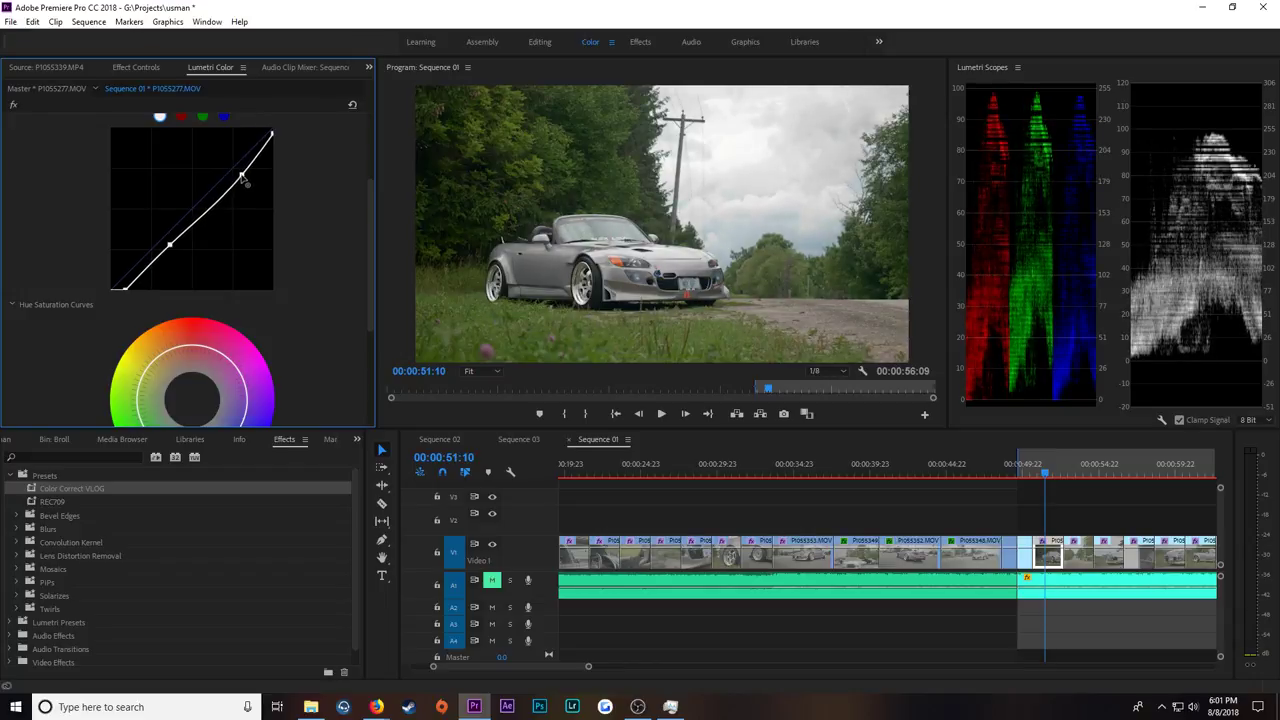
# Step: Shape the P1055283.MOV roadside rear shot's RGB curve at 00:00:54:07 with a lowered white point, deeper blacks, darker shadows and slightly reduced highlights
pyautogui.click(1089, 473)
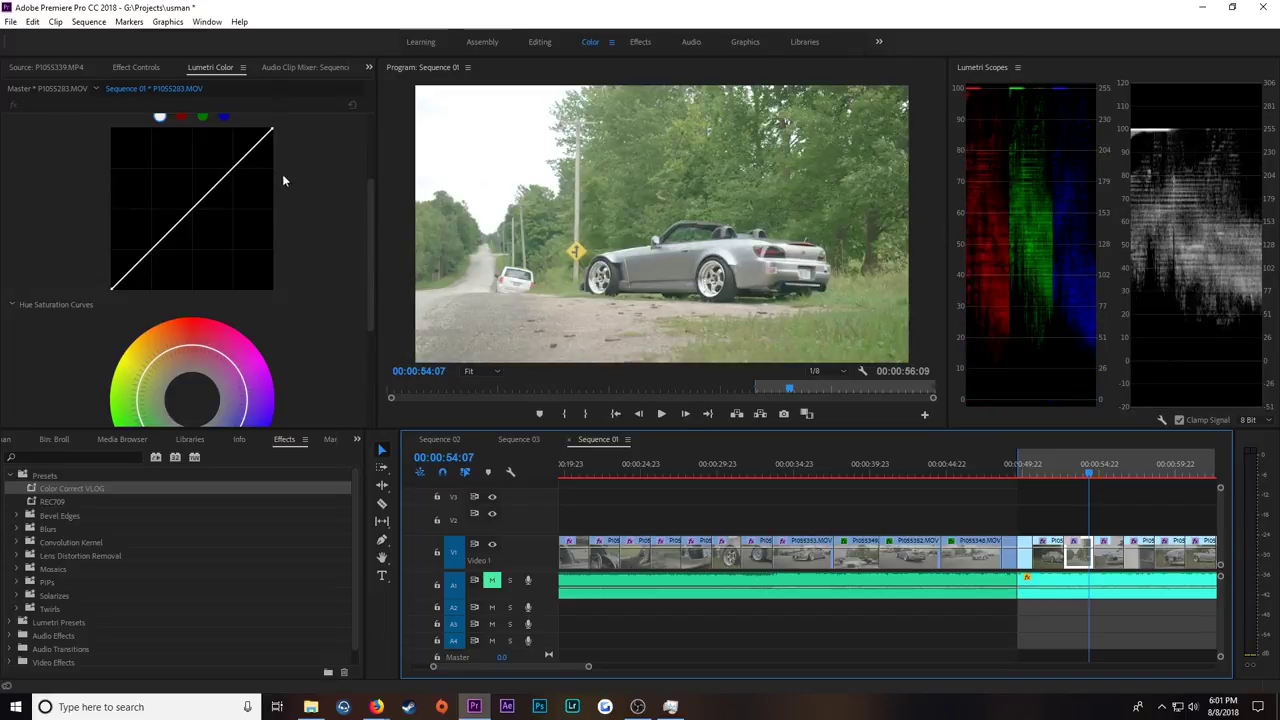
pyautogui.moveTo(271, 133); pyautogui.dragTo(287, 146)
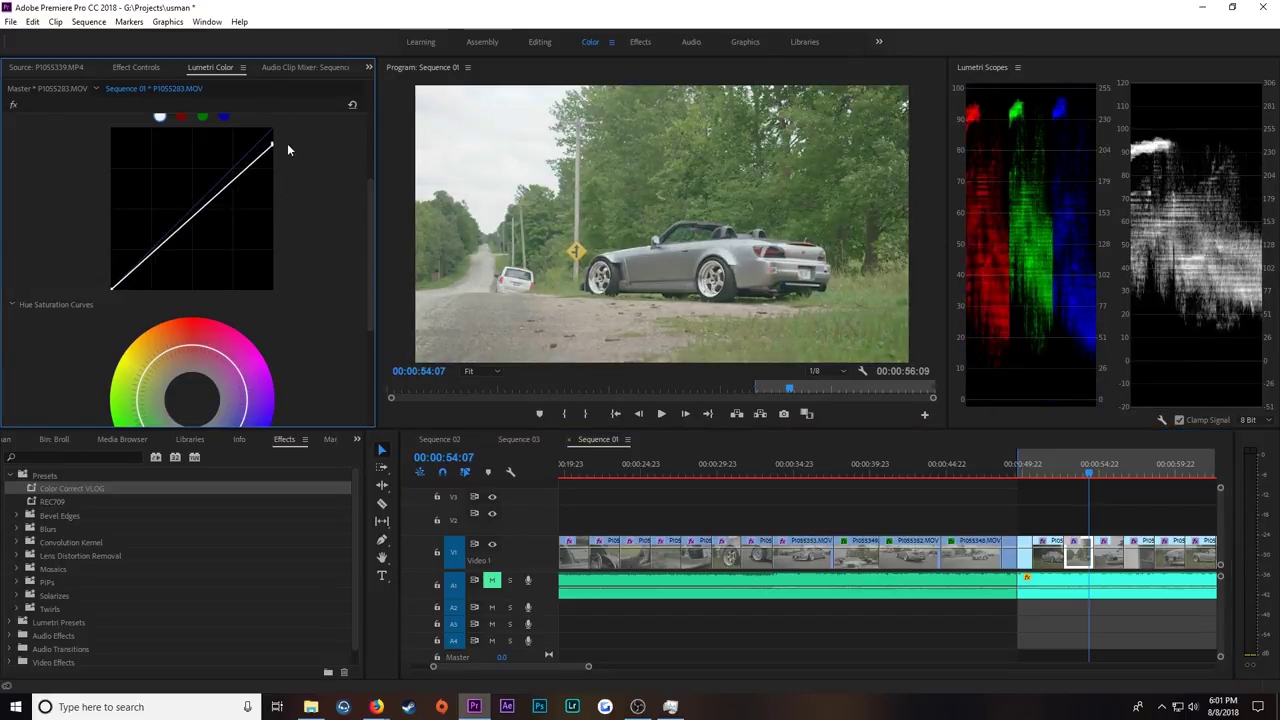
pyautogui.moveTo(116, 291); pyautogui.dragTo(141, 307)
pyautogui.moveTo(245, 182); pyautogui.dragTo(246, 179)
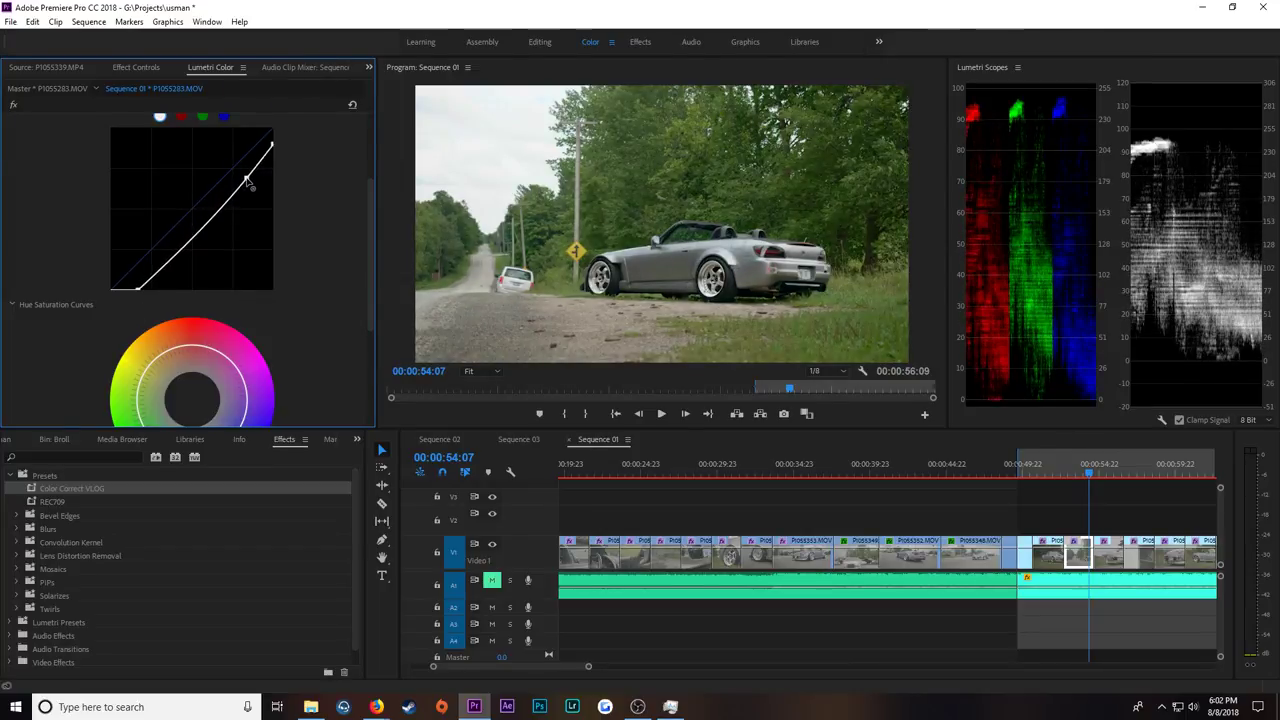
pyautogui.moveTo(247, 180); pyautogui.dragTo(244, 172)
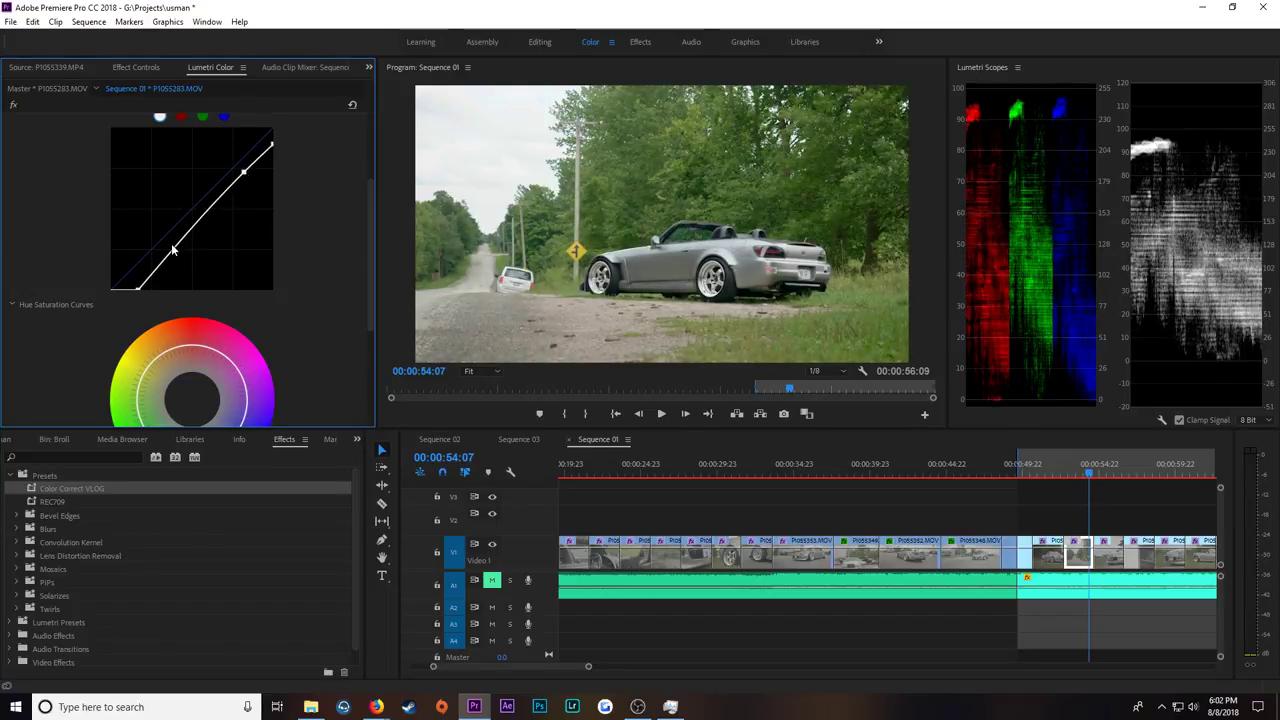
pyautogui.moveTo(176, 257); pyautogui.dragTo(177, 252)
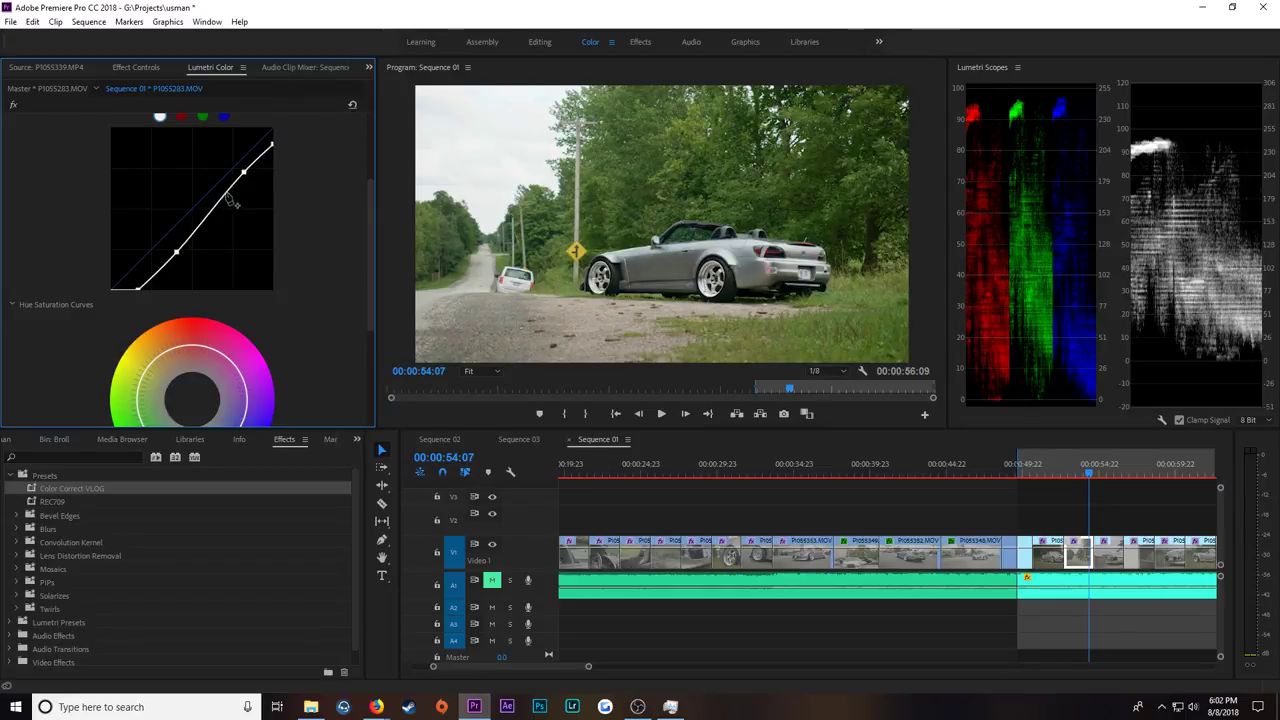
pyautogui.moveTo(243, 174); pyautogui.dragTo(250, 178)
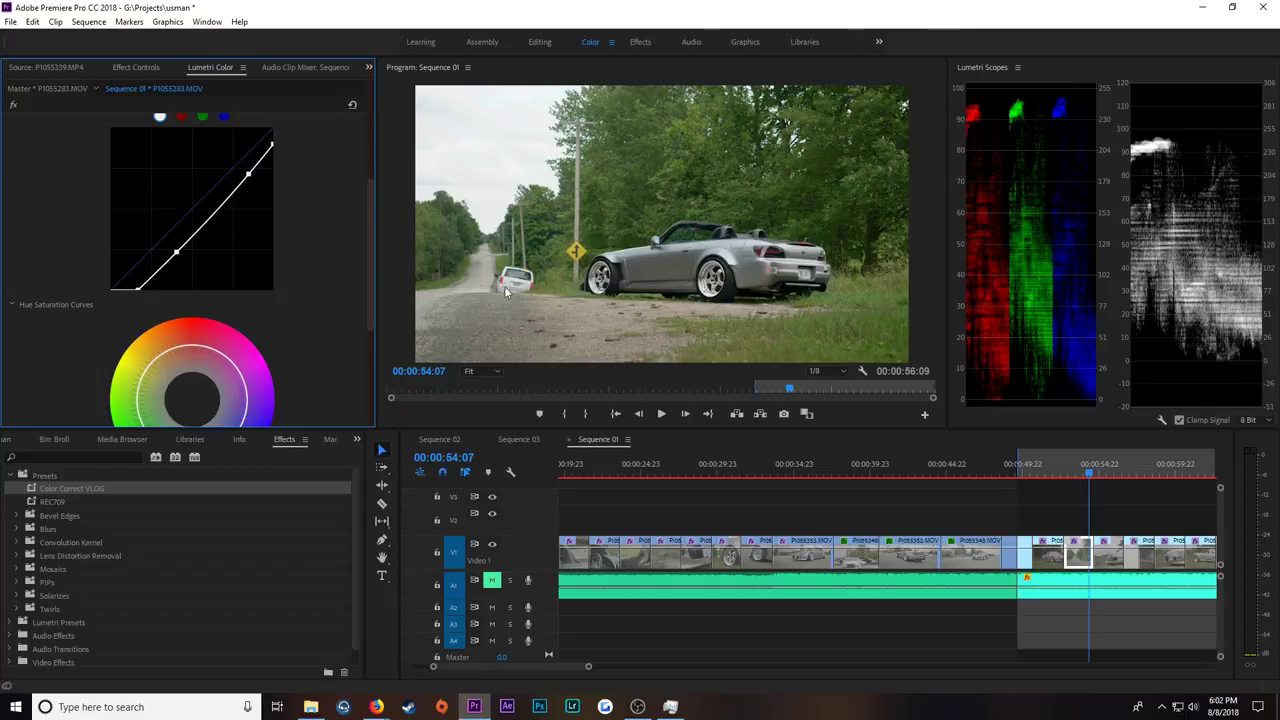
# Step: Add contrast to the P1055305.MOV front shot at 00:00:55:23 with an RGB curve of lowered white point, deeper blacks, darker shadows and reduced highlights
pyautogui.click(1115, 474)
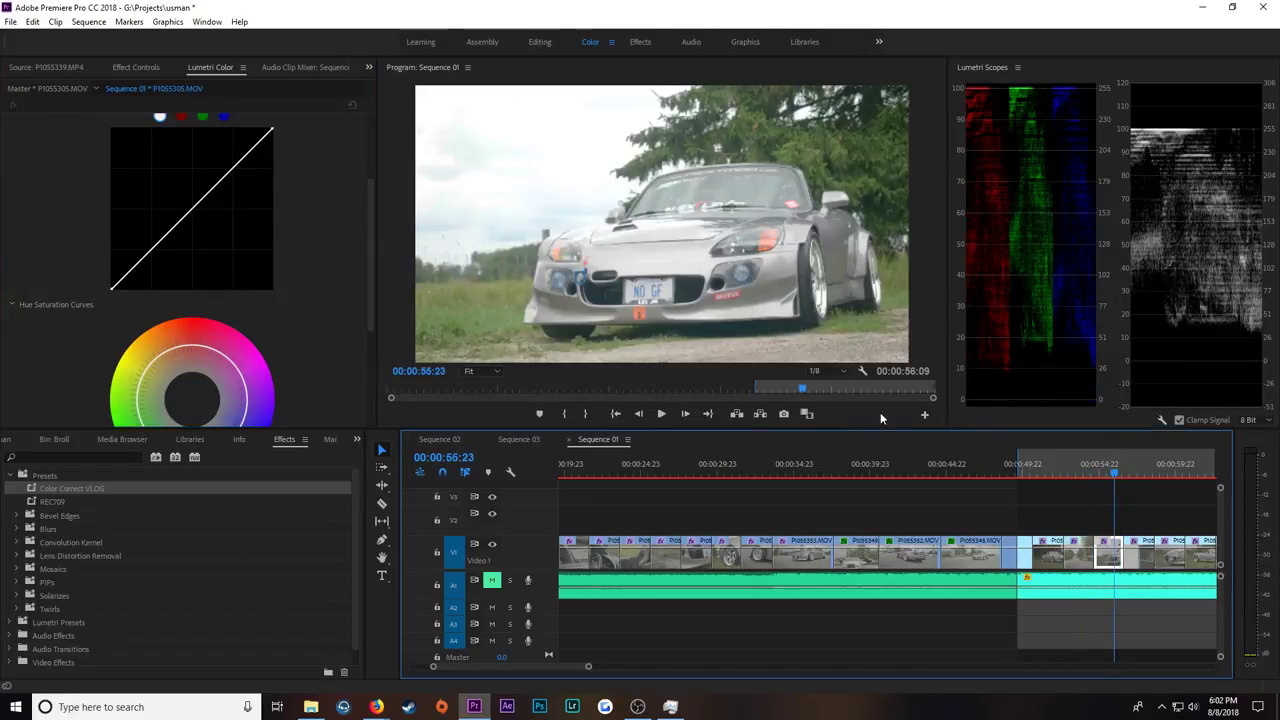
pyautogui.moveTo(272, 132); pyautogui.dragTo(294, 145)
pyautogui.moveTo(113, 292); pyautogui.dragTo(141, 291)
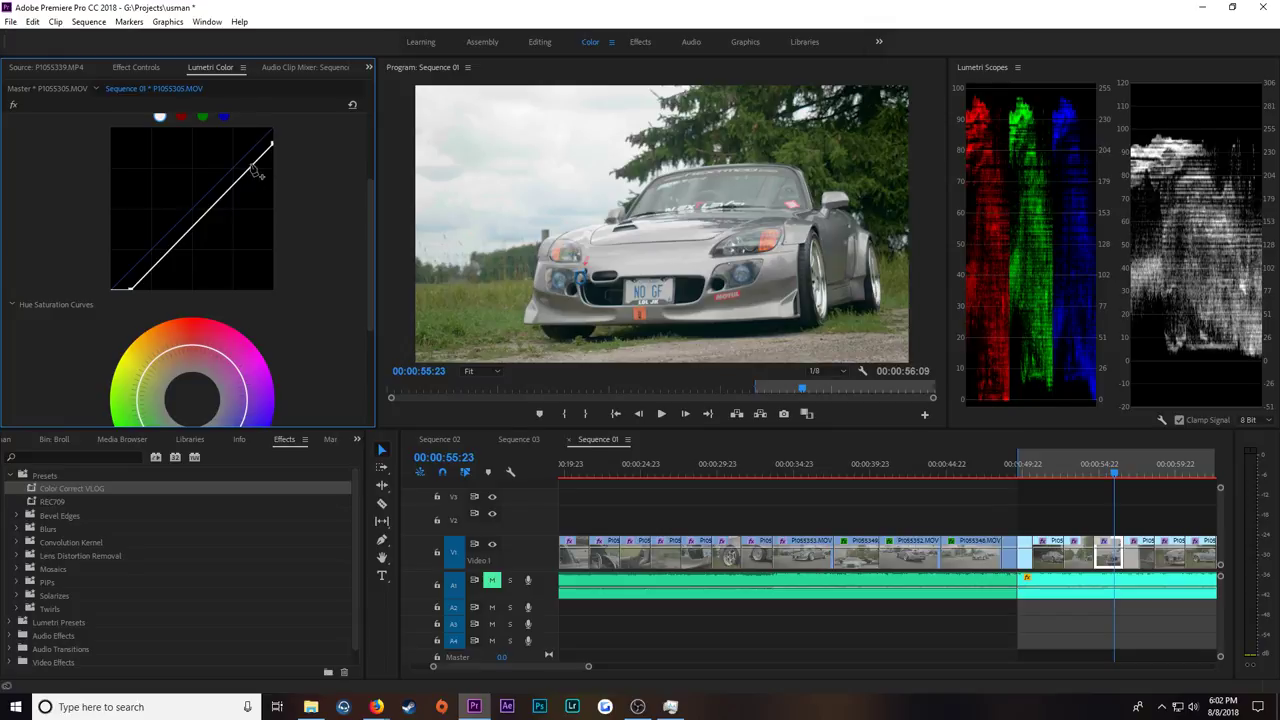
pyautogui.moveTo(256, 170); pyautogui.dragTo(258, 173)
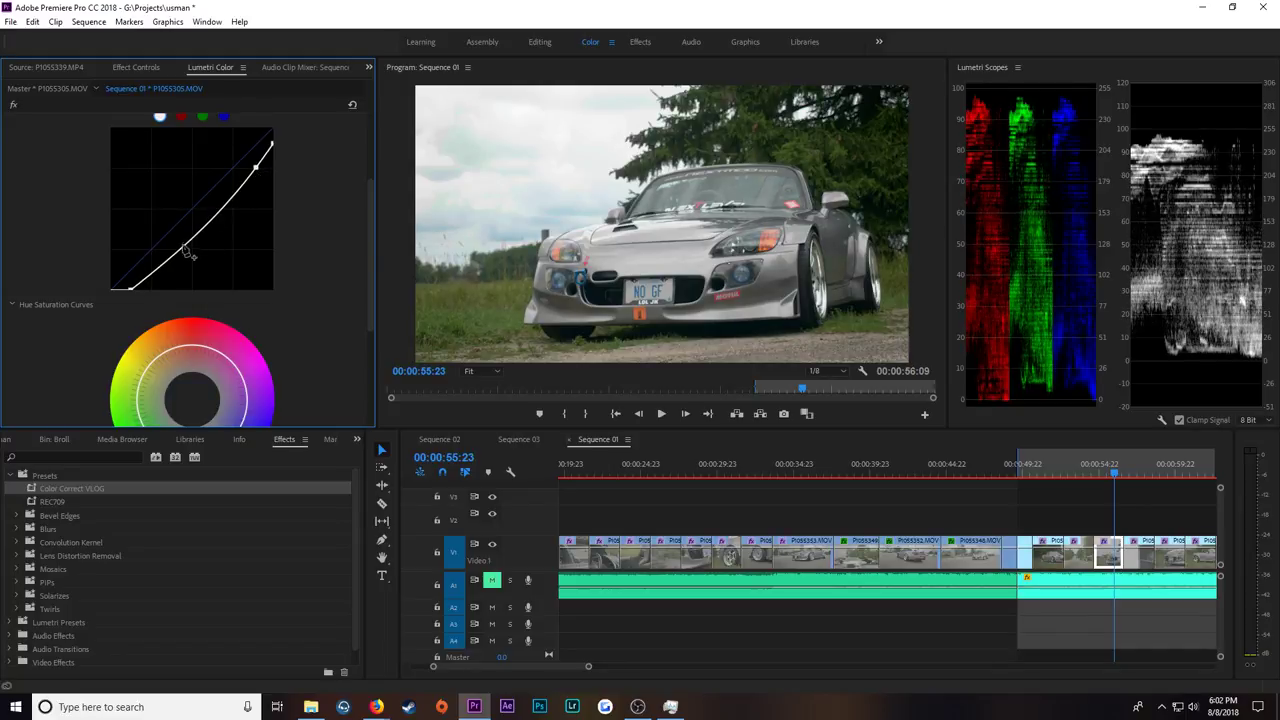
pyautogui.click(184, 248)
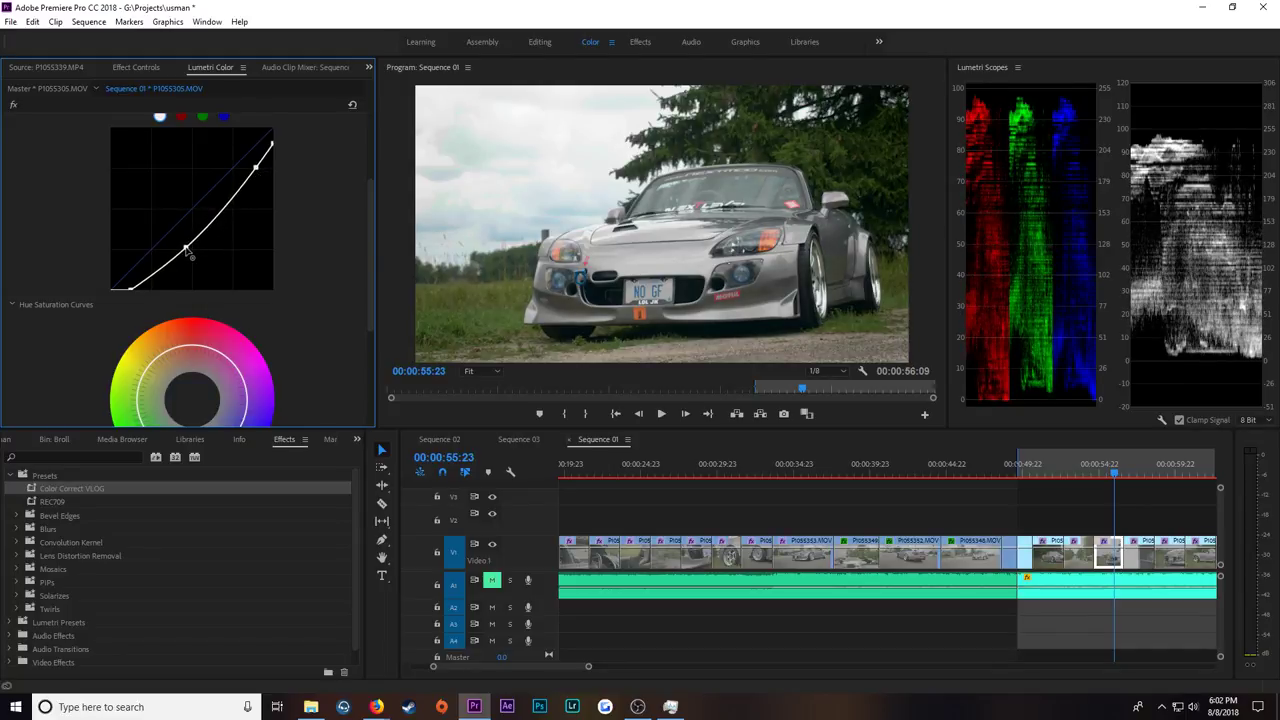
pyautogui.moveTo(184, 250); pyautogui.dragTo(186, 253)
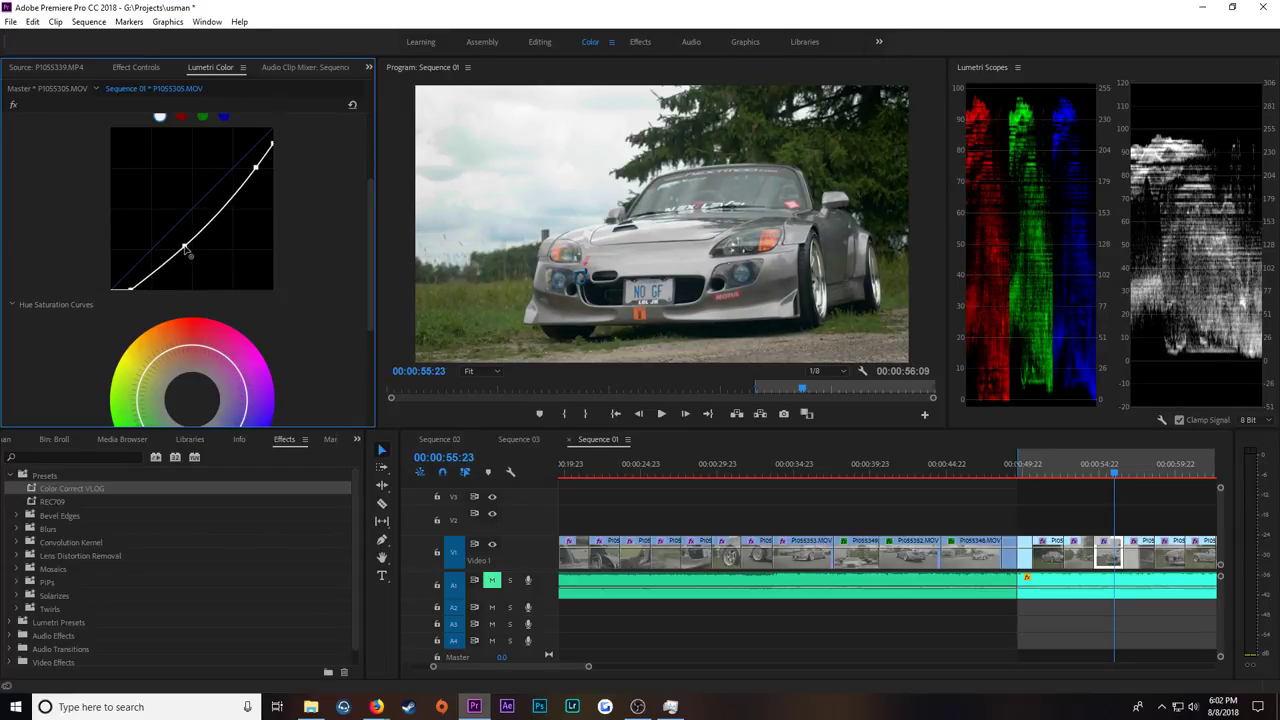
# Step: Try an S-shaped RGB curve on P1055304.MOV at 00:00:57:18 with a strongly lowered white point, lifted blacks and darker shadows, and save the project
pyautogui.click(1140, 476)
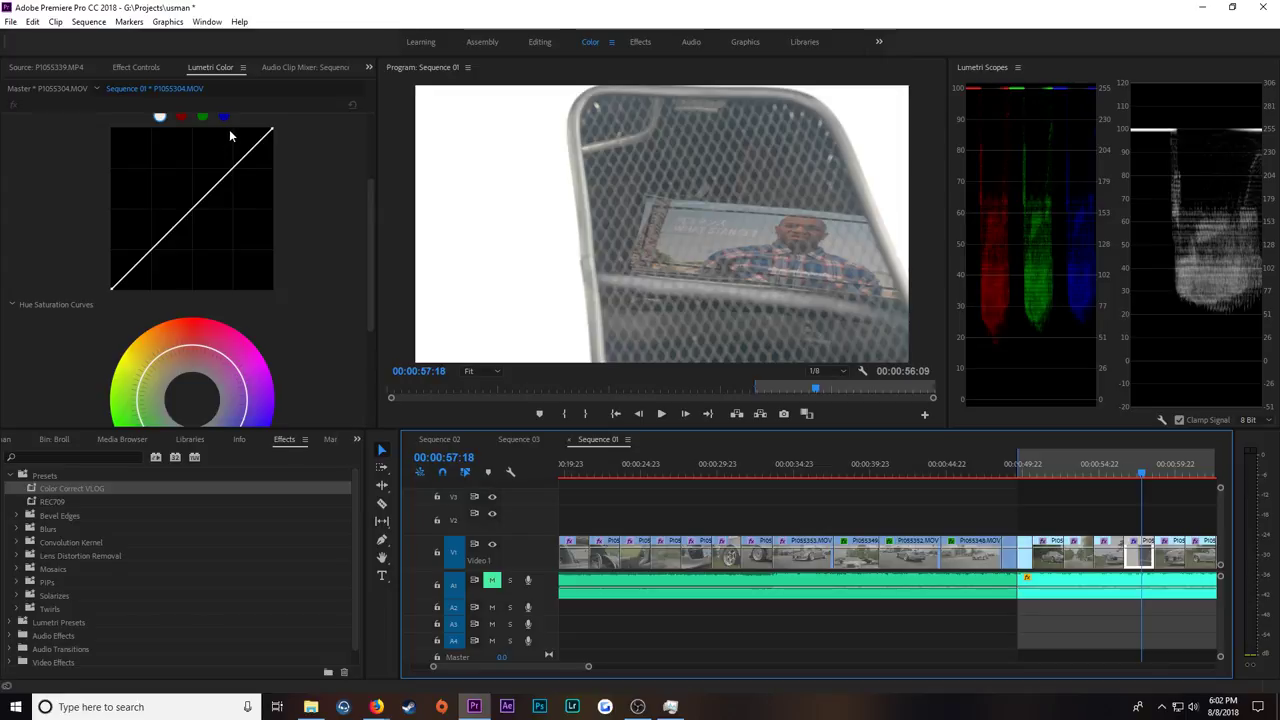
pyautogui.moveTo(272, 133); pyautogui.dragTo(300, 161)
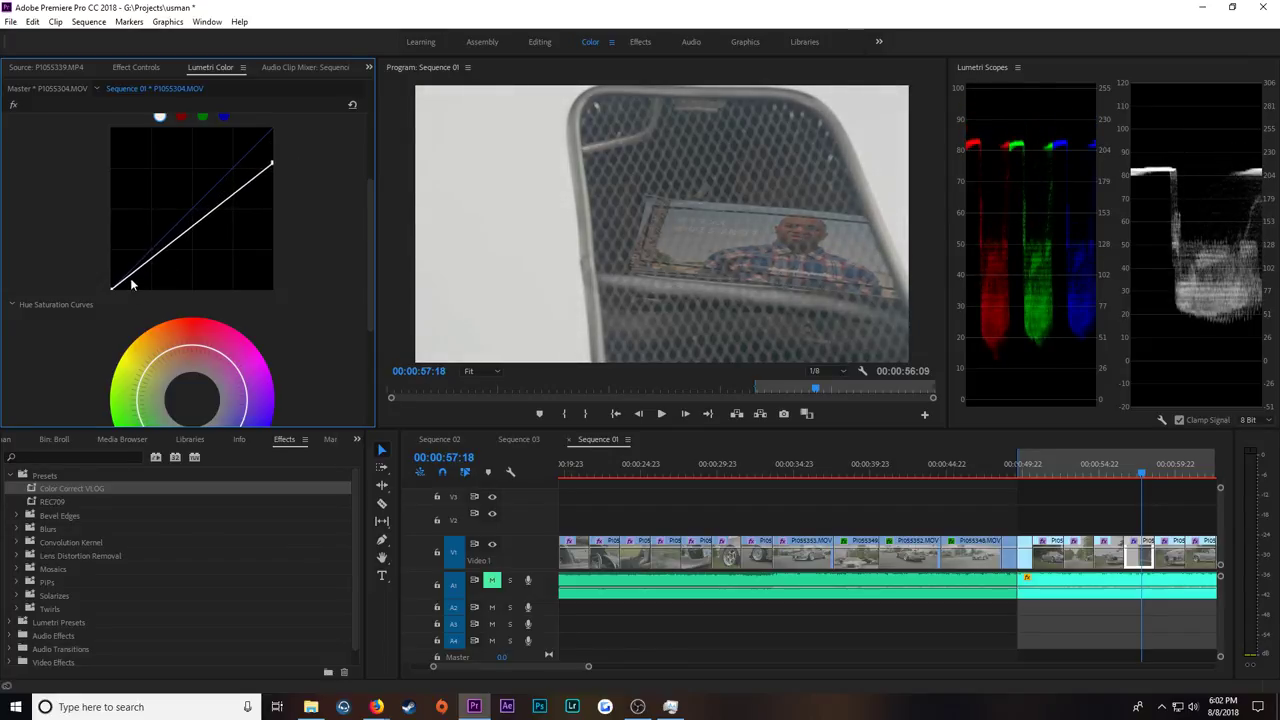
pyautogui.moveTo(115, 292); pyautogui.dragTo(103, 277)
pyautogui.moveTo(244, 185); pyautogui.dragTo(250, 190)
pyautogui.moveTo(180, 246); pyautogui.dragTo(177, 258)
pyautogui.moveTo(249, 189); pyautogui.dragTo(250, 178)
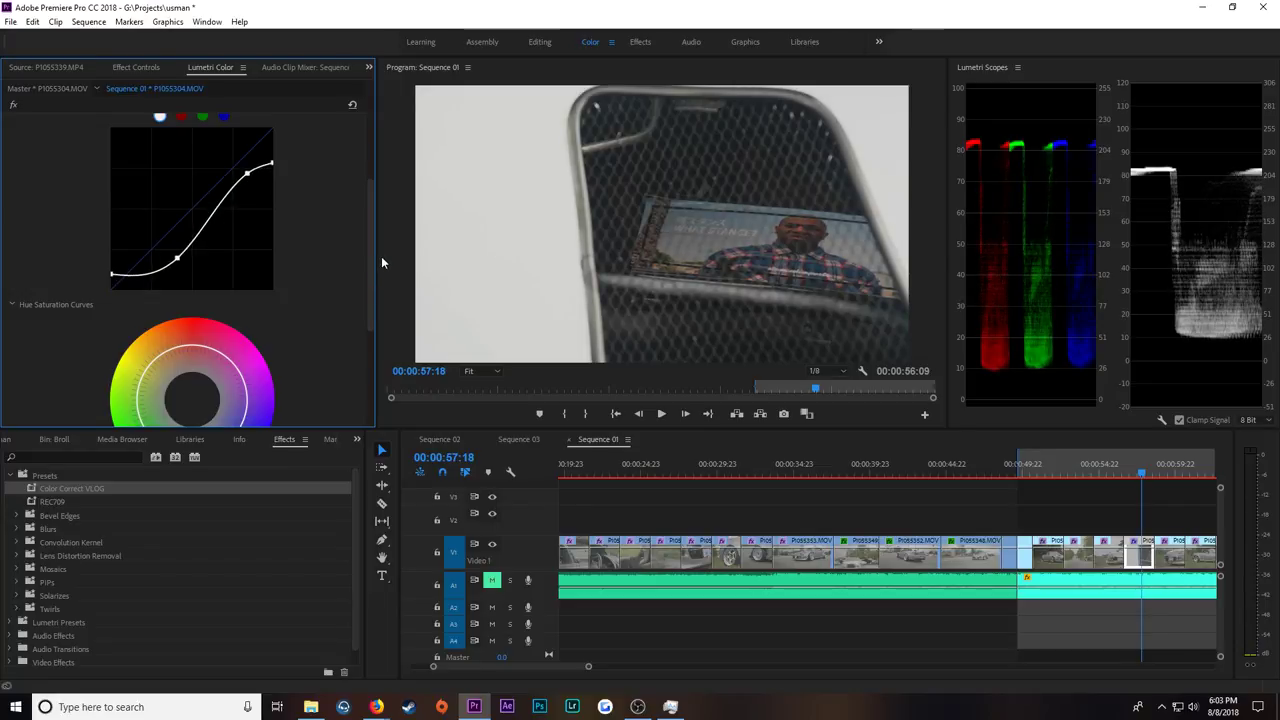
pyautogui.hotkey('ctrl', 's')
# Step: Reframe the P1055304.MOV clip onto the sign behind the mesh with scale 153, position 979, 975 and rotation 0°
pyautogui.click(1146, 477)
pyautogui.moveTo(1146, 477); pyautogui.dragTo(1144, 480)
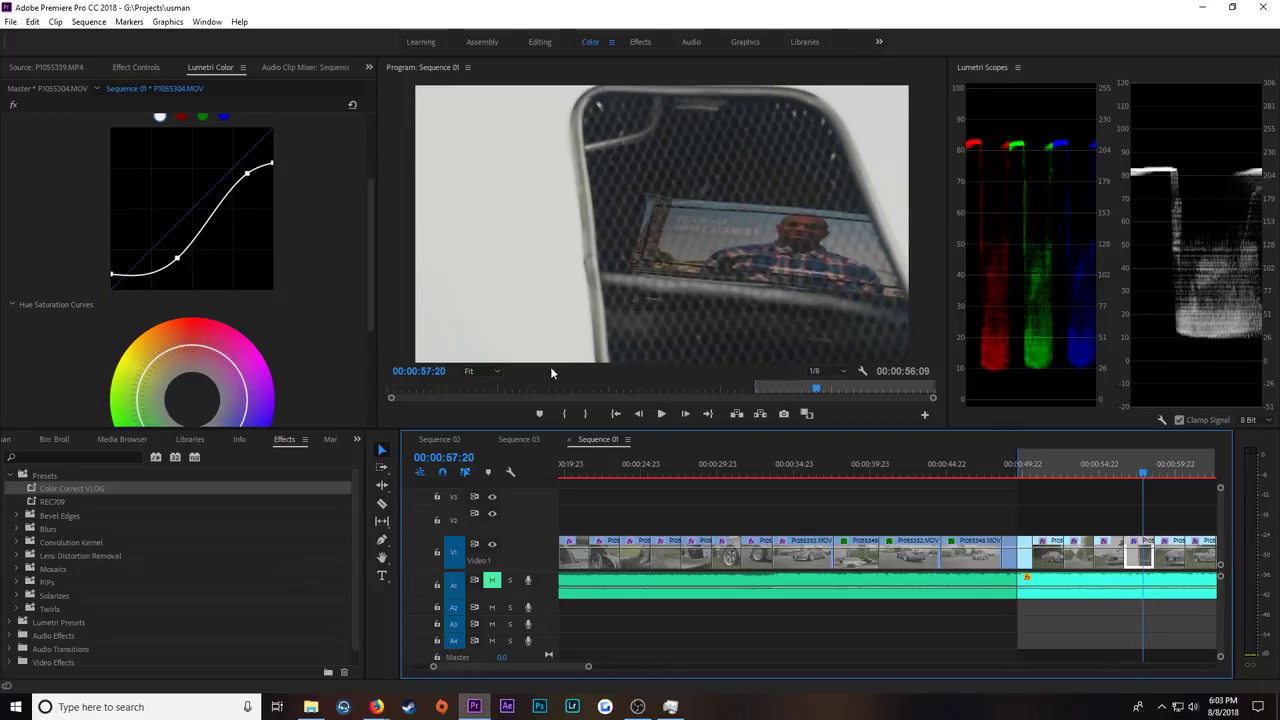
pyautogui.click(120, 67)
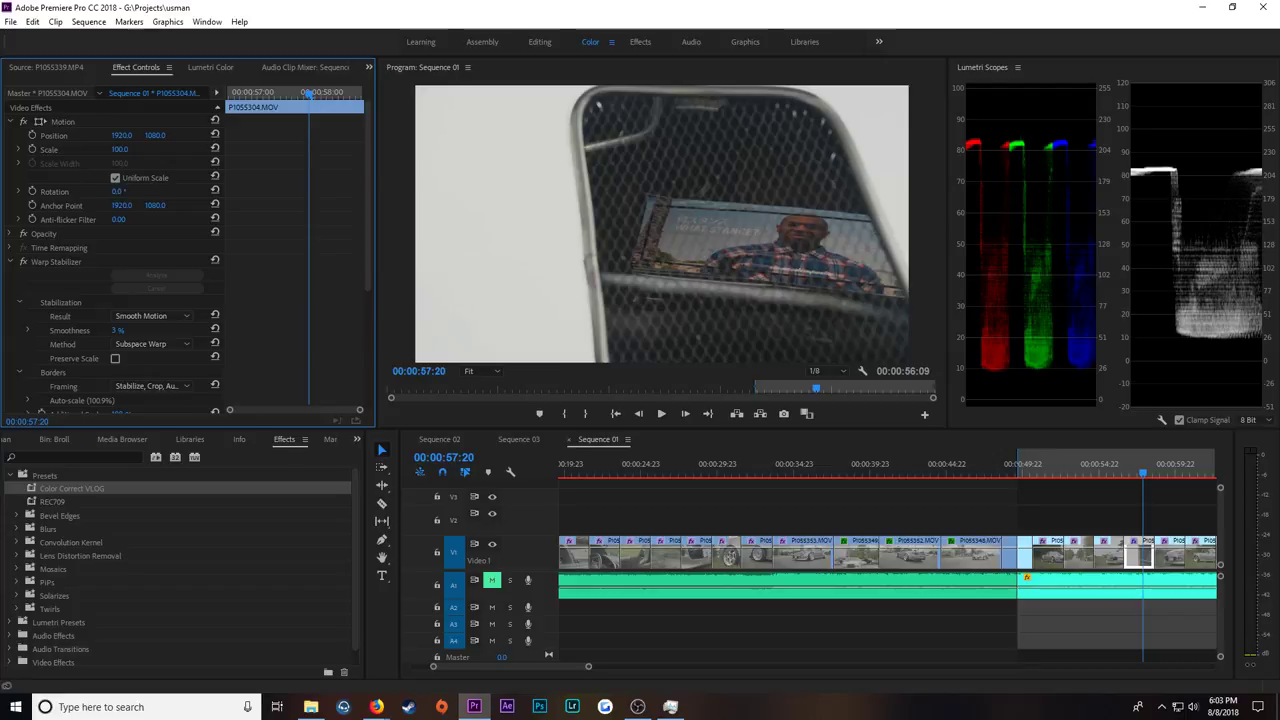
pyautogui.moveTo(118, 191); pyautogui.dragTo(239, 204)
pyautogui.click(114, 191)
pyautogui.write('0')
pyautogui.press('Return')
pyautogui.moveTo(119, 149)
pyautogui.mouseDown()
pyautogui.moveTo(147, 149)
pyautogui.moveTo(128, 135)
pyautogui.moveTo(177, 136)
pyautogui.moveTo(99, 154)
pyautogui.moveTo(138, 141)
pyautogui.moveTo(104, 135)
pyautogui.moveTo(185, 132)
pyautogui.moveTo(118, 149)
pyautogui.moveTo(175, 135)
pyautogui.moveTo(113, 135)
pyautogui.mouseUp()
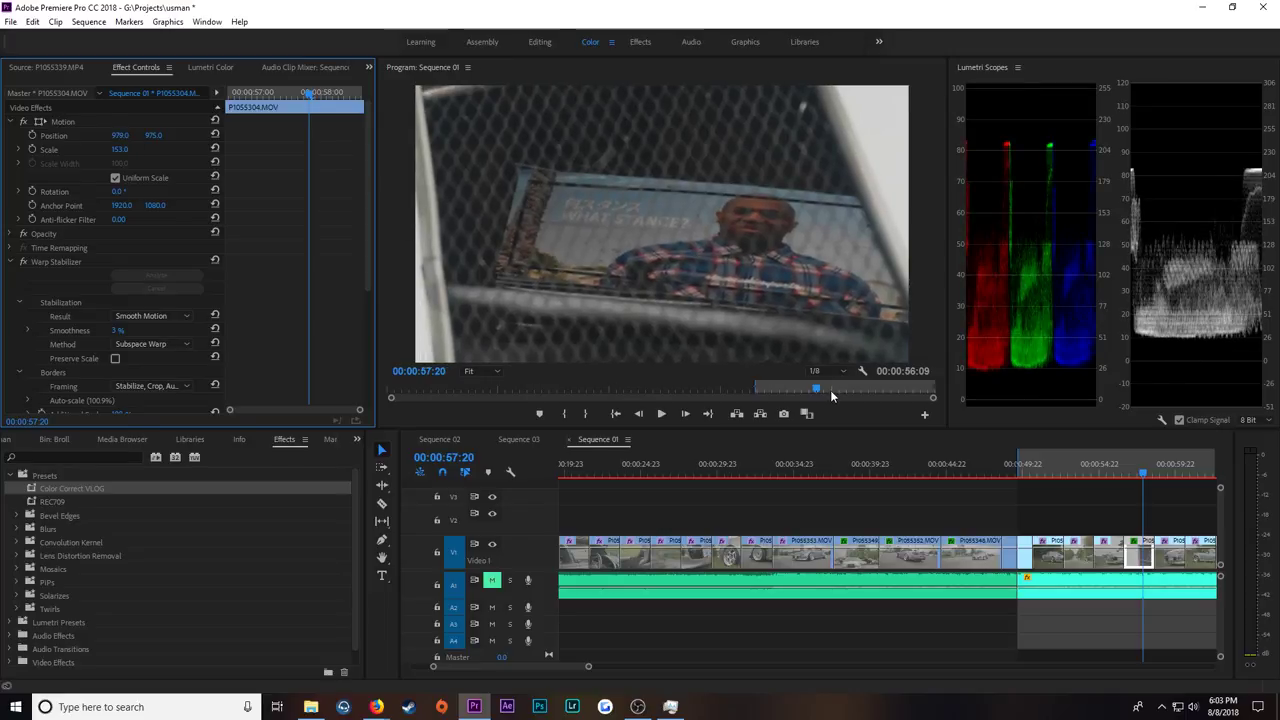
pyautogui.click(1130, 478)
pyautogui.moveTo(1130, 478); pyautogui.dragTo(1140, 478)
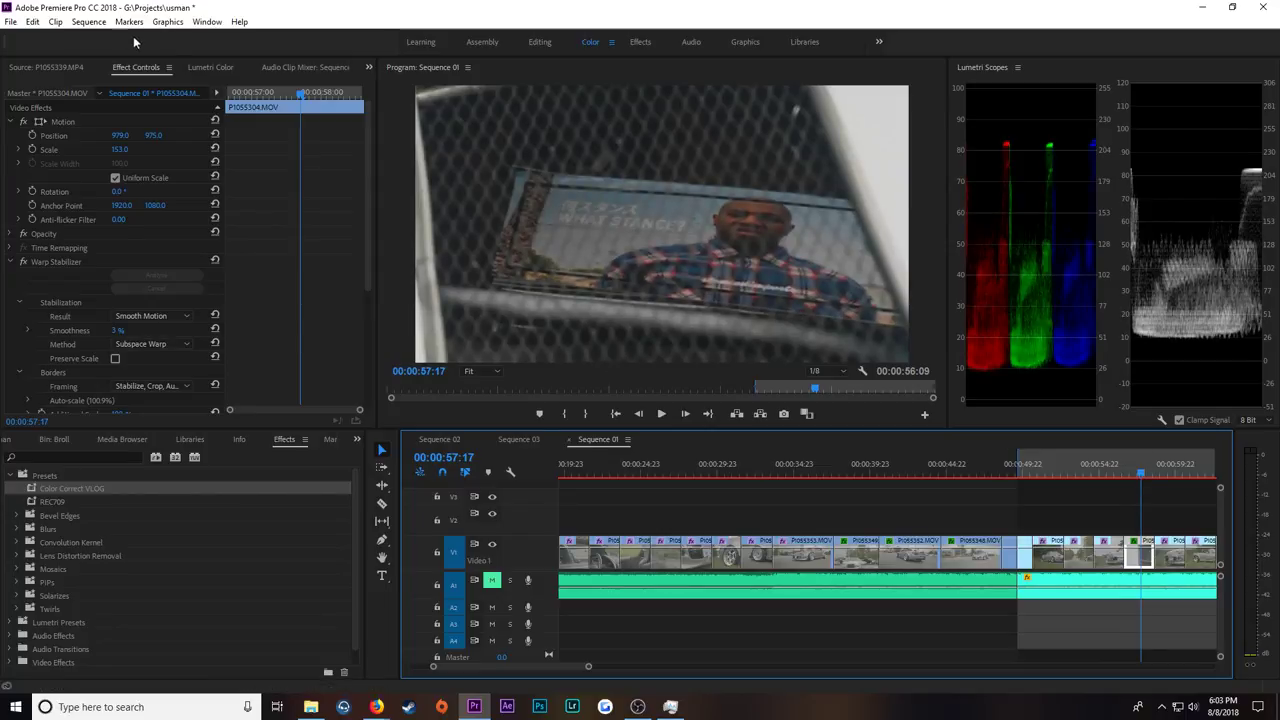
# Step: Reset the P1055304.MOV clip's RGB curve and reshape it with a slightly lowered white point, deeper blacks, brighter highlights and slightly darker shadows
pyautogui.click(210, 67)
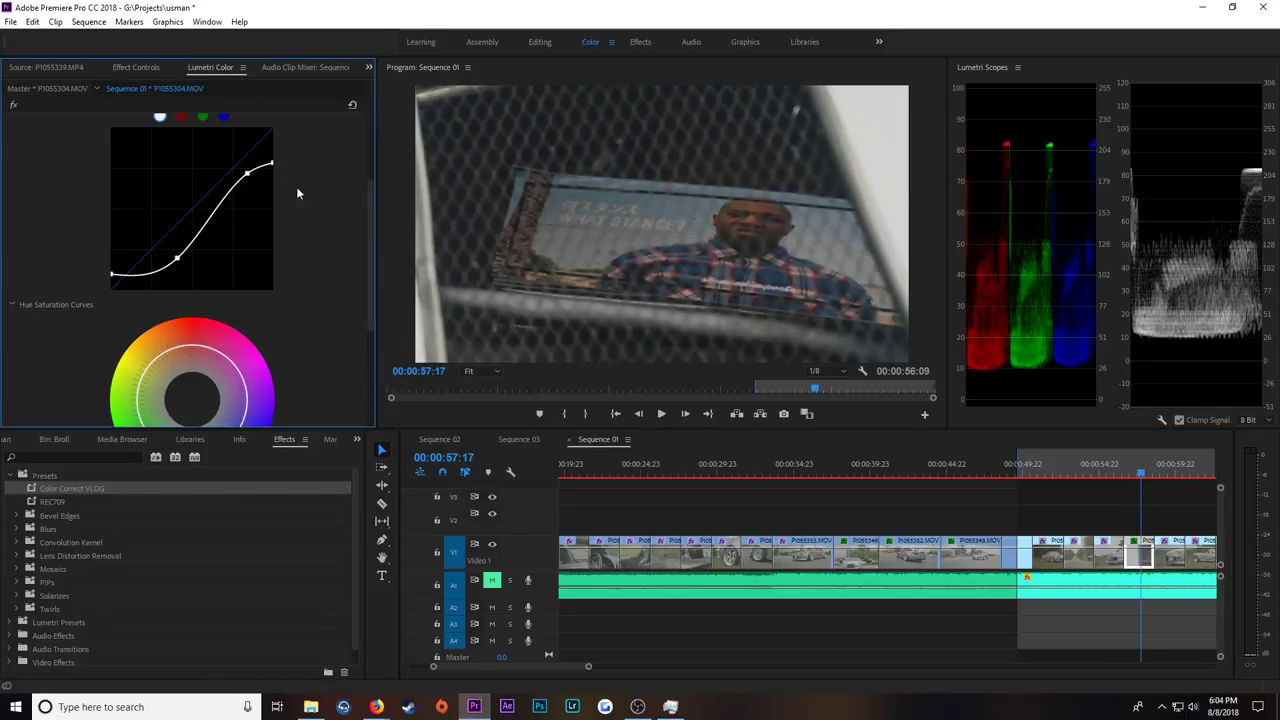
pyautogui.doubleClick(254, 211)
pyautogui.moveTo(272, 130); pyautogui.dragTo(284, 141)
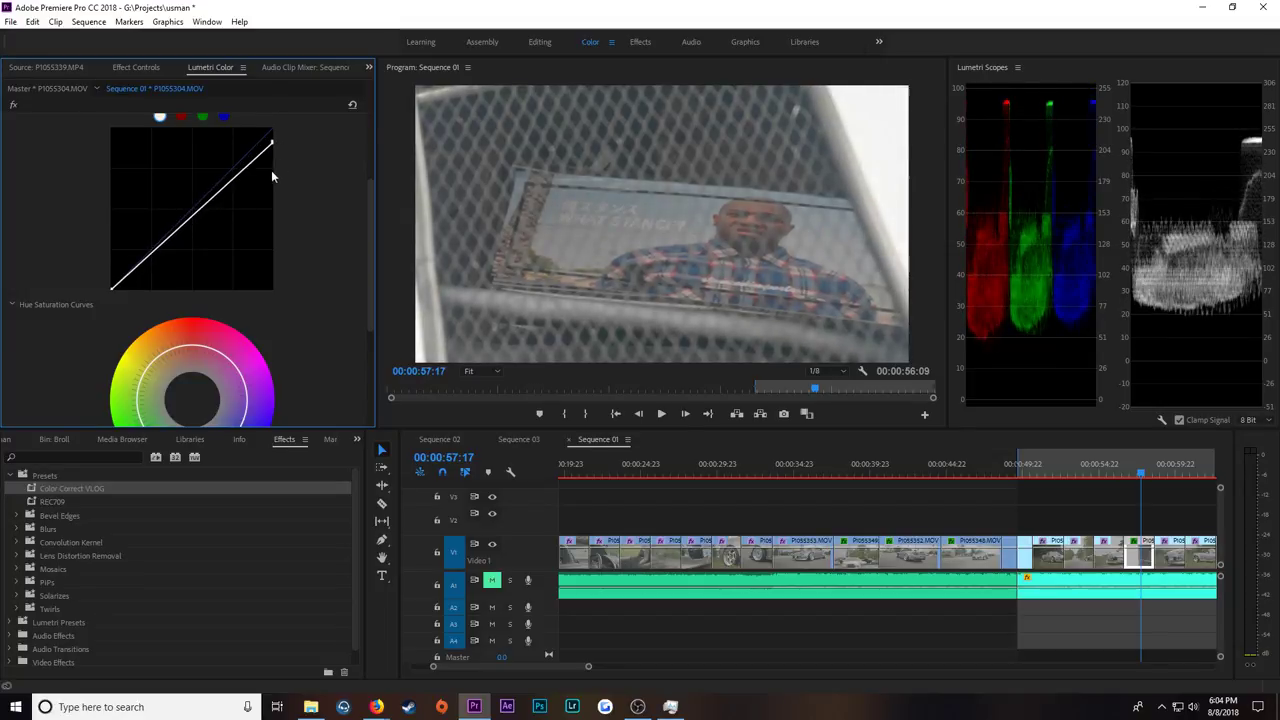
pyautogui.moveTo(109, 286); pyautogui.dragTo(141, 303)
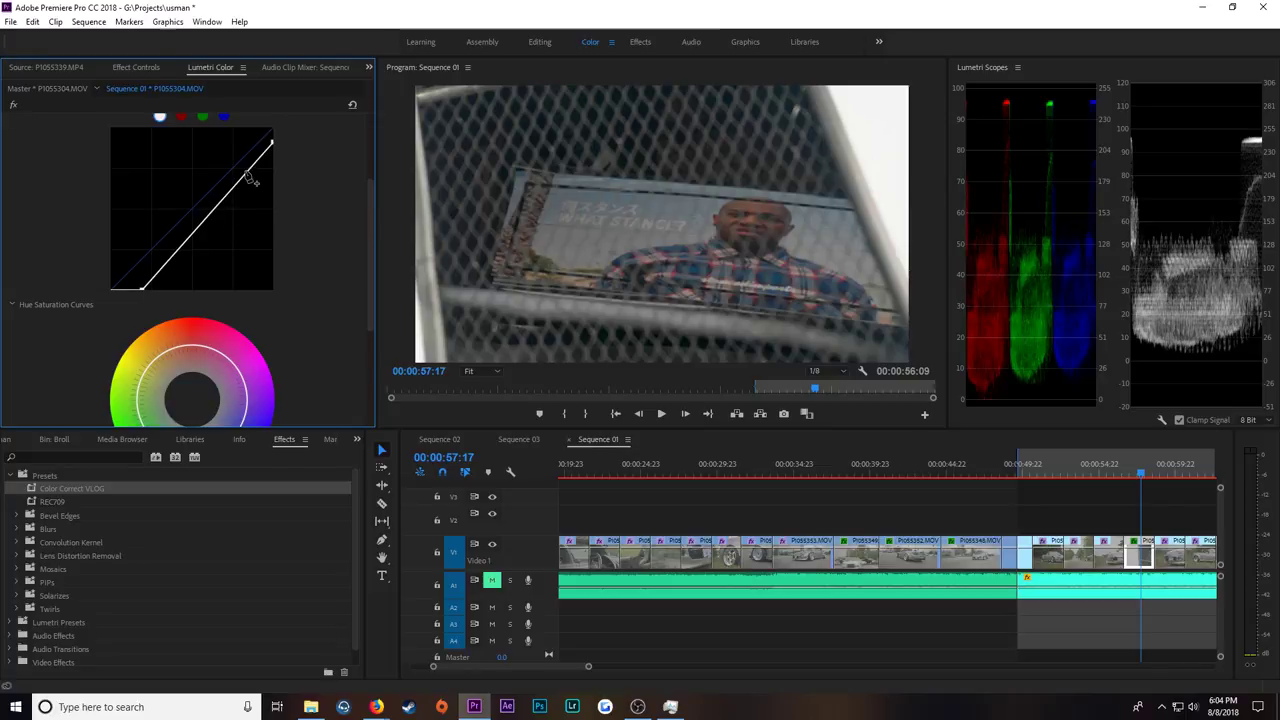
pyautogui.moveTo(254, 180); pyautogui.dragTo(243, 167)
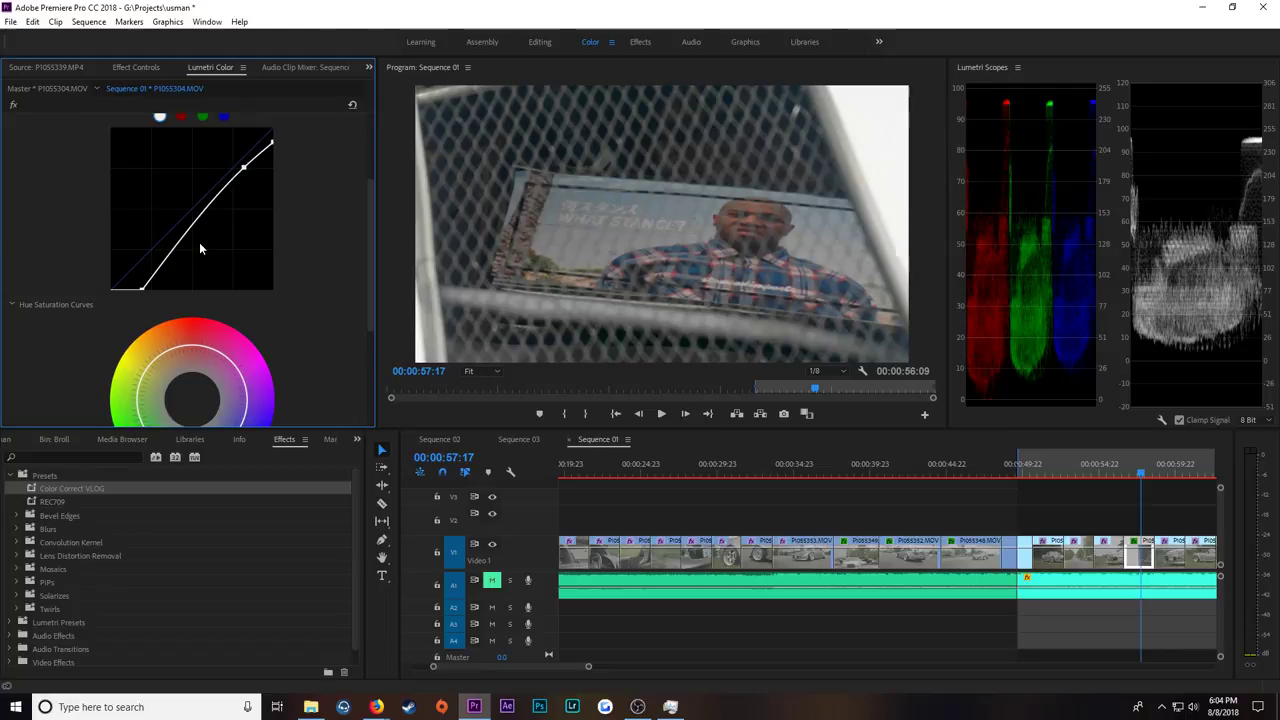
pyautogui.moveTo(180, 248); pyautogui.dragTo(177, 251)
pyautogui.moveTo(244, 168); pyautogui.dragTo(241, 163)
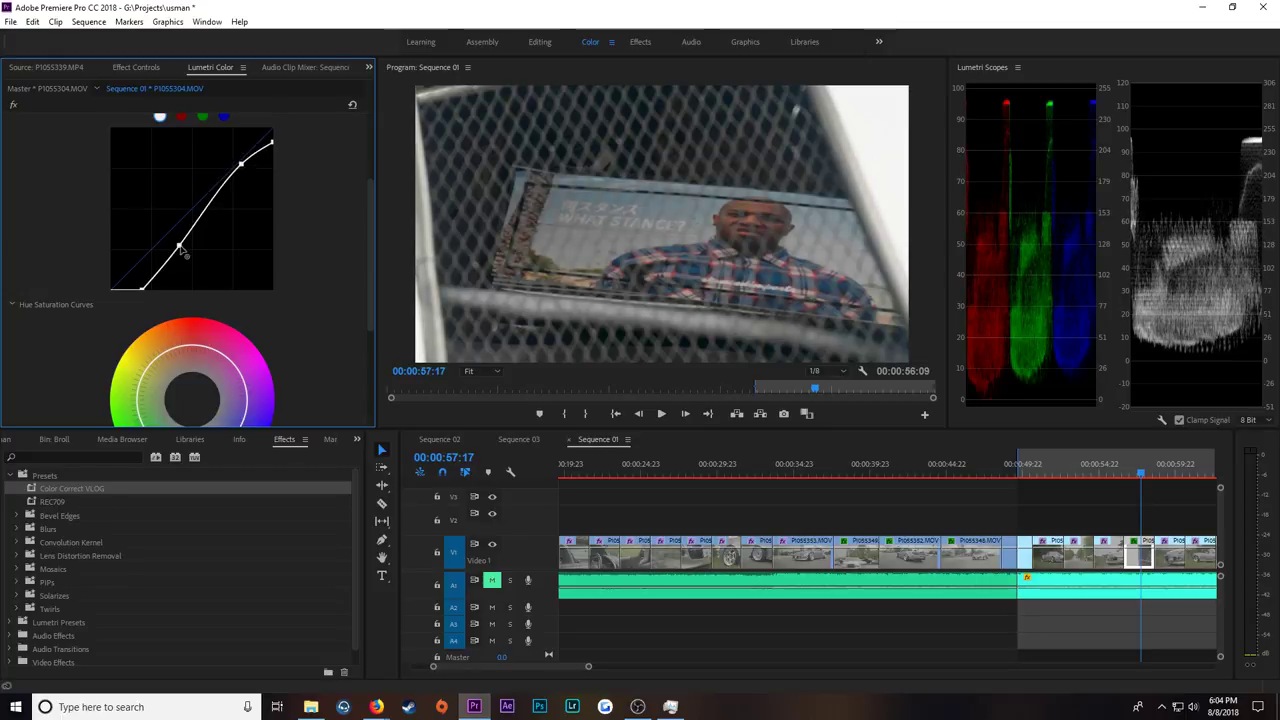
pyautogui.moveTo(178, 245); pyautogui.dragTo(180, 247)
# Step: Shape the P1055306.MOV front bumper shot's RGB curve at 00:00:59:07 with a lowered white point, deeper blacks, darker shadows and a highlight point
pyautogui.moveTo(1146, 472); pyautogui.dragTo(1168, 477)
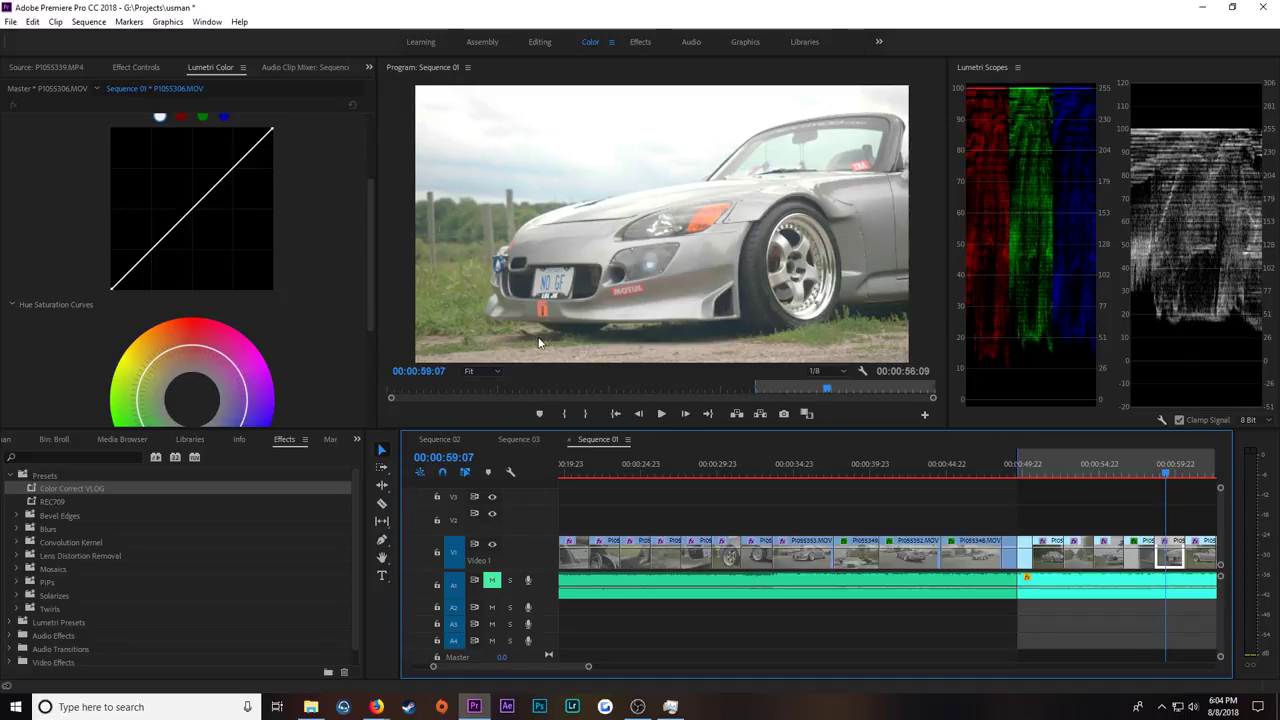
pyautogui.moveTo(272, 131); pyautogui.dragTo(271, 143)
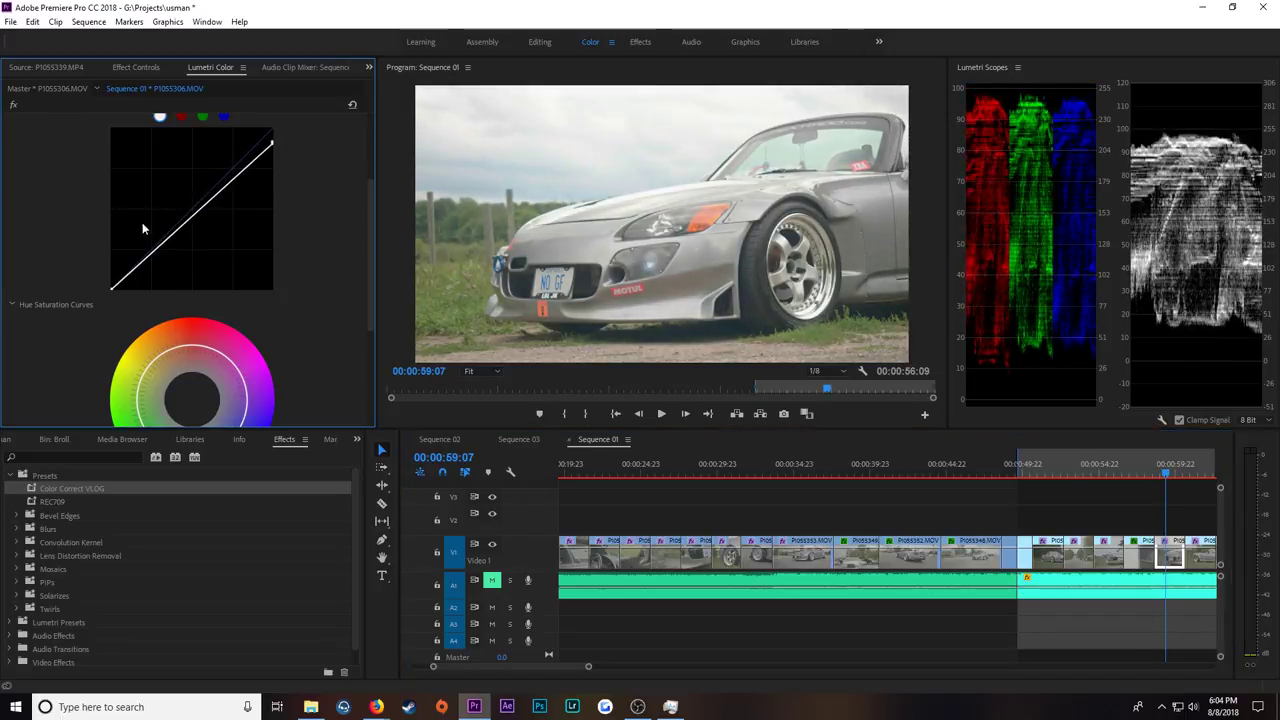
pyautogui.moveTo(114, 291); pyautogui.dragTo(132, 299)
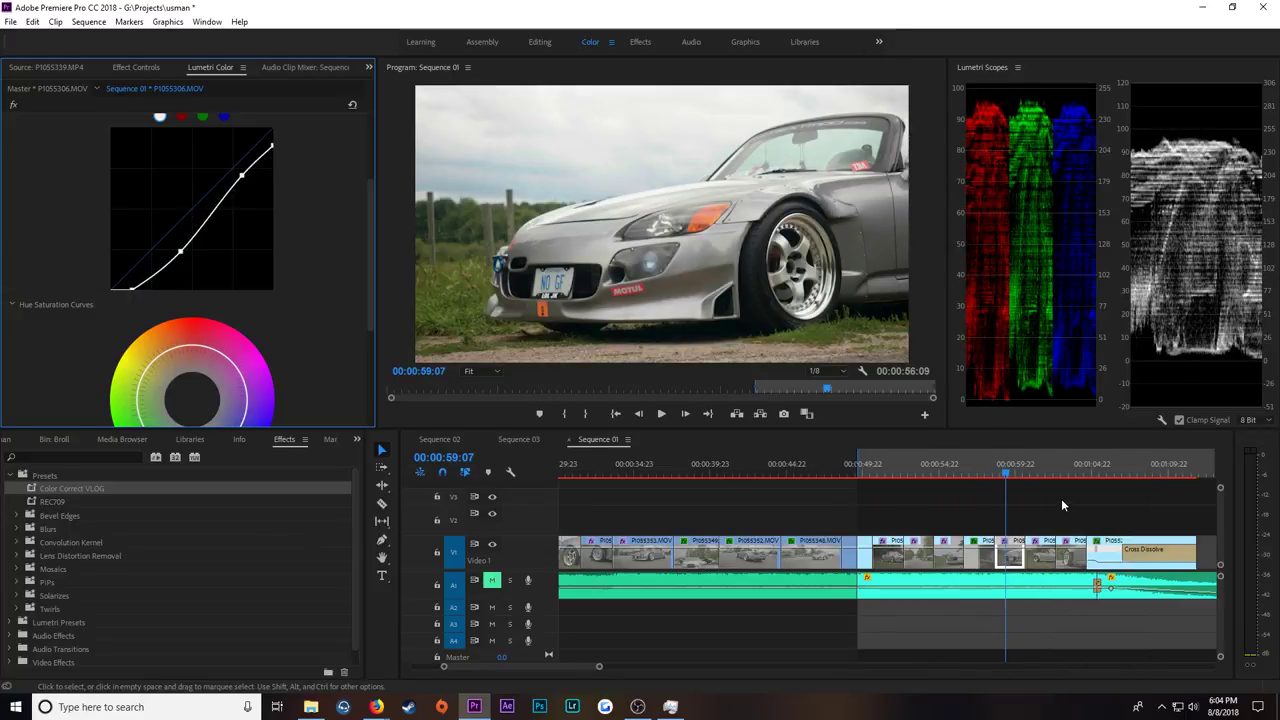
# Step: Add contrast to the P1055308.MOV side shot at 00:01:01:13 with an RGB curve of lowered white point, deeper blacks, darker shadows and anchored highlights
pyautogui.moveTo(1033, 470); pyautogui.dragTo(1040, 472)
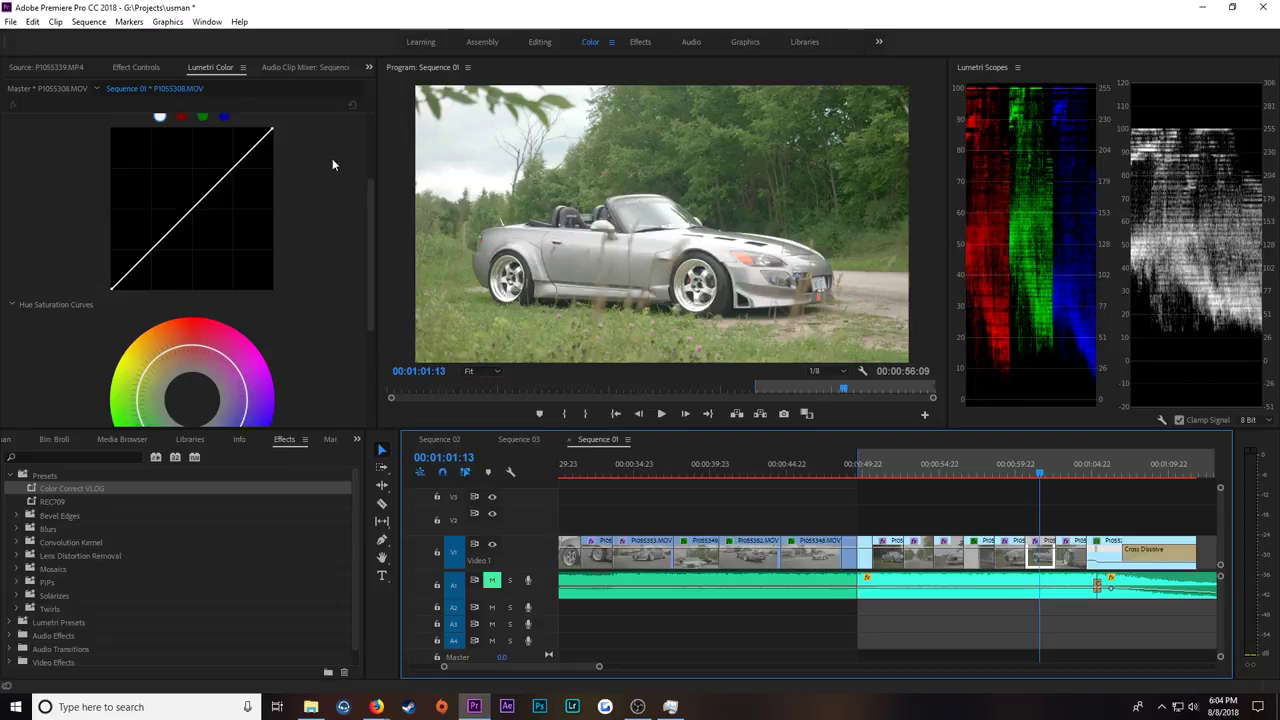
pyautogui.moveTo(272, 129); pyautogui.dragTo(304, 140)
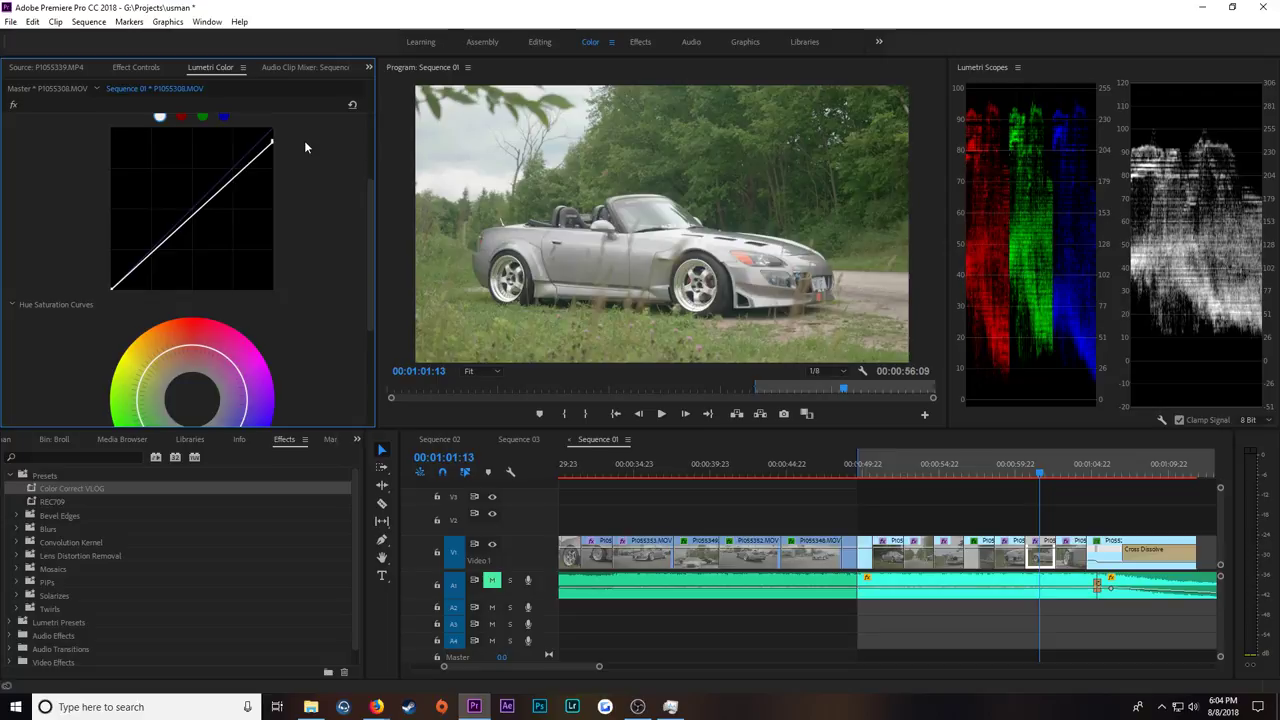
pyautogui.moveTo(113, 292); pyautogui.dragTo(128, 298)
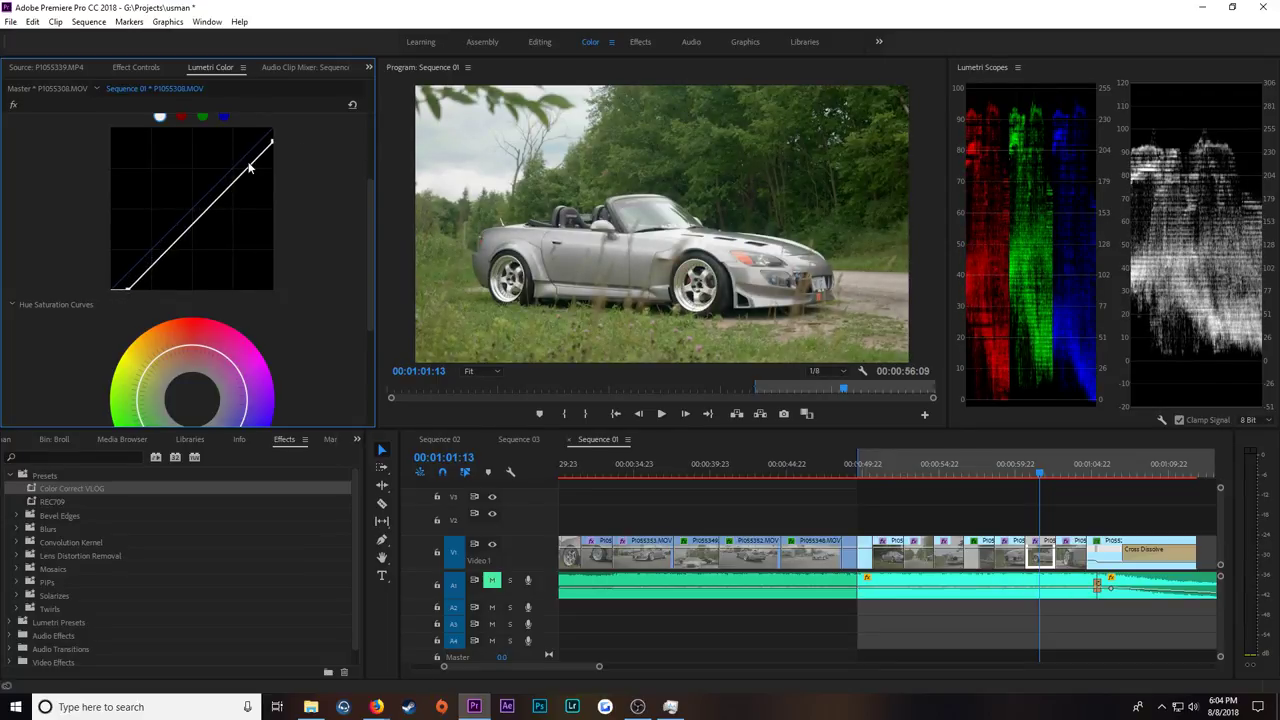
pyautogui.moveTo(252, 170); pyautogui.dragTo(251, 163)
pyautogui.moveTo(172, 256); pyautogui.dragTo(174, 258)
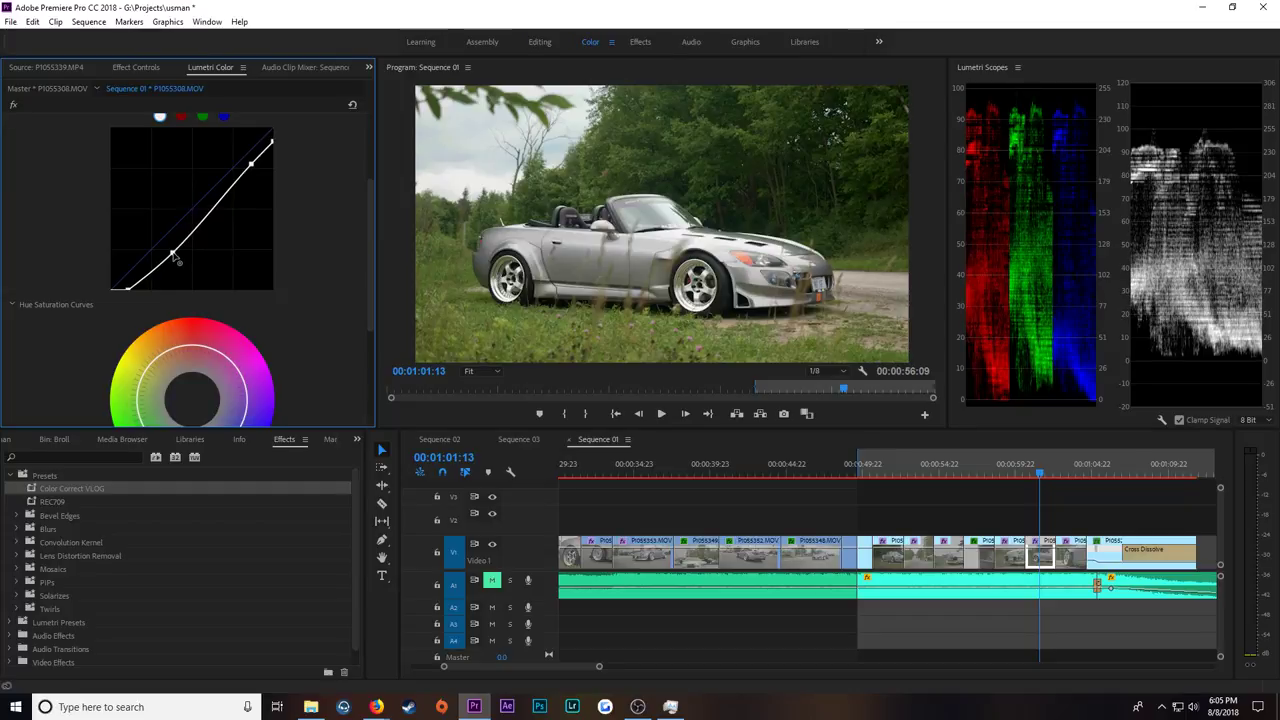
pyautogui.moveTo(255, 170); pyautogui.dragTo(255, 169)
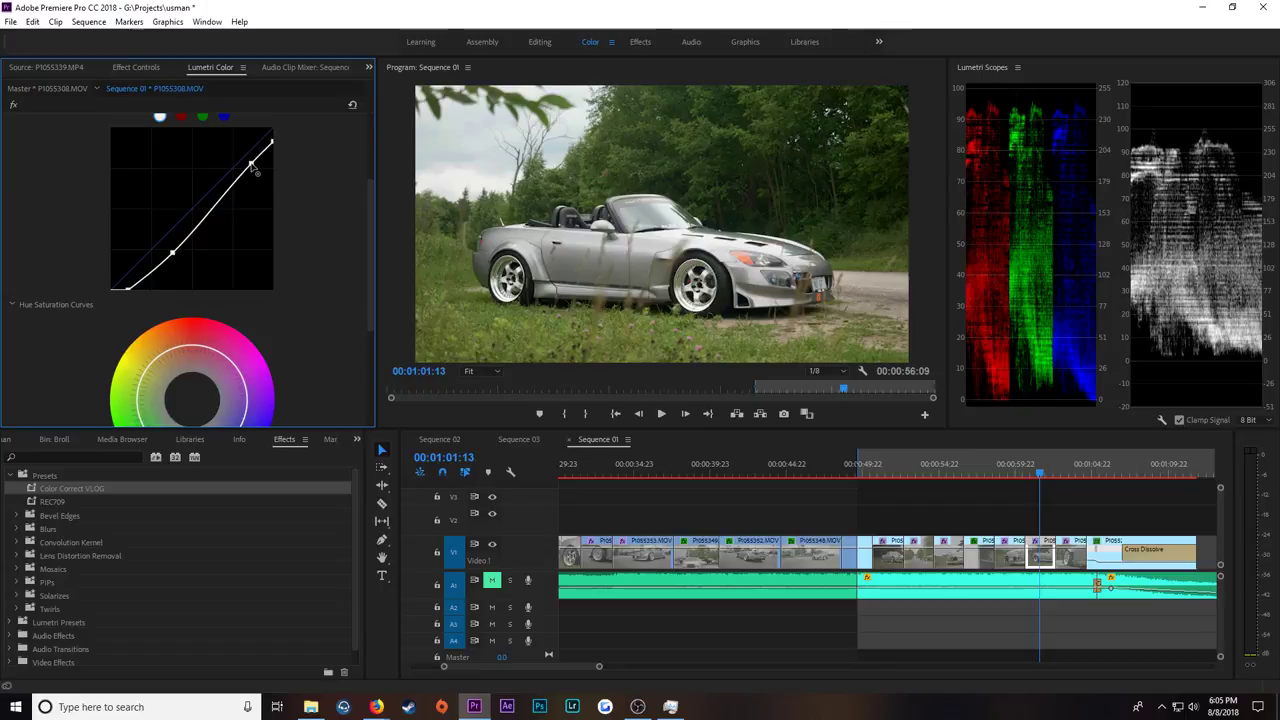
# Step: Shape the P1055279.MOV front wheel shot's RGB curve at 00:01:03:07 with a lowered white point, deeper blacks, a highlight point and darker shadows
pyautogui.click(1066, 471)
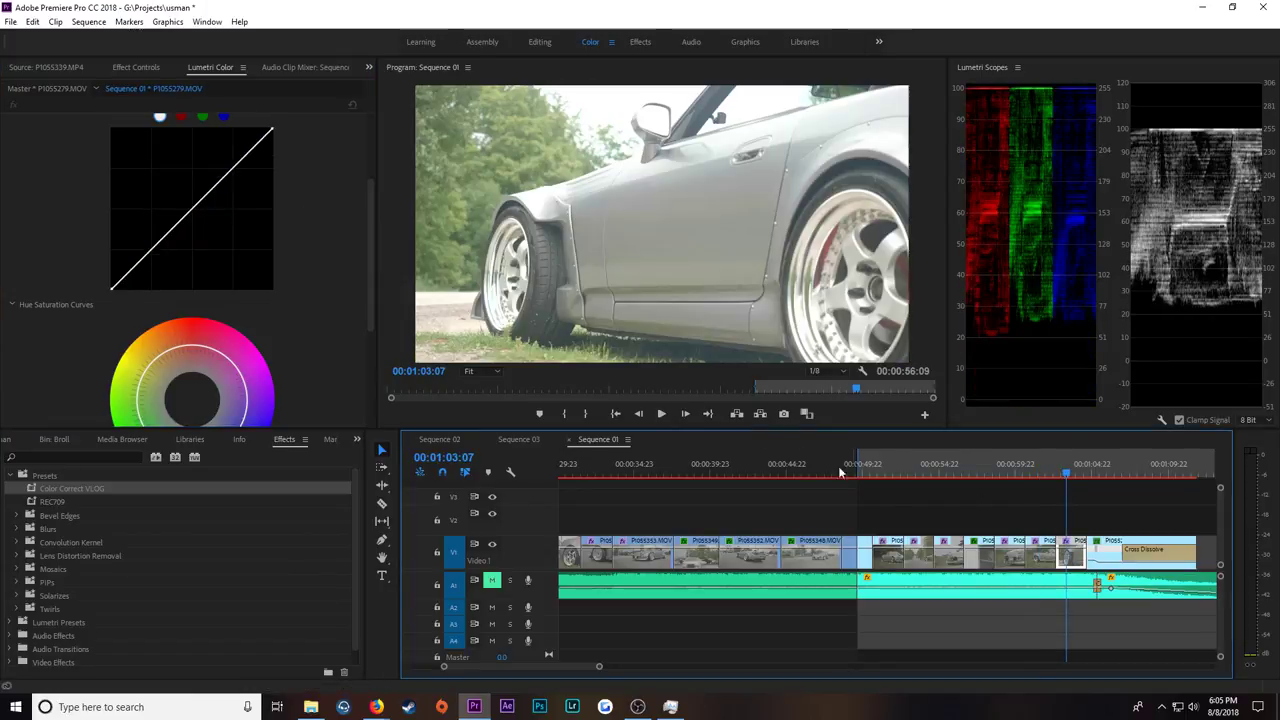
pyautogui.moveTo(272, 133); pyautogui.dragTo(307, 156)
pyautogui.moveTo(309, 159); pyautogui.dragTo(309, 157)
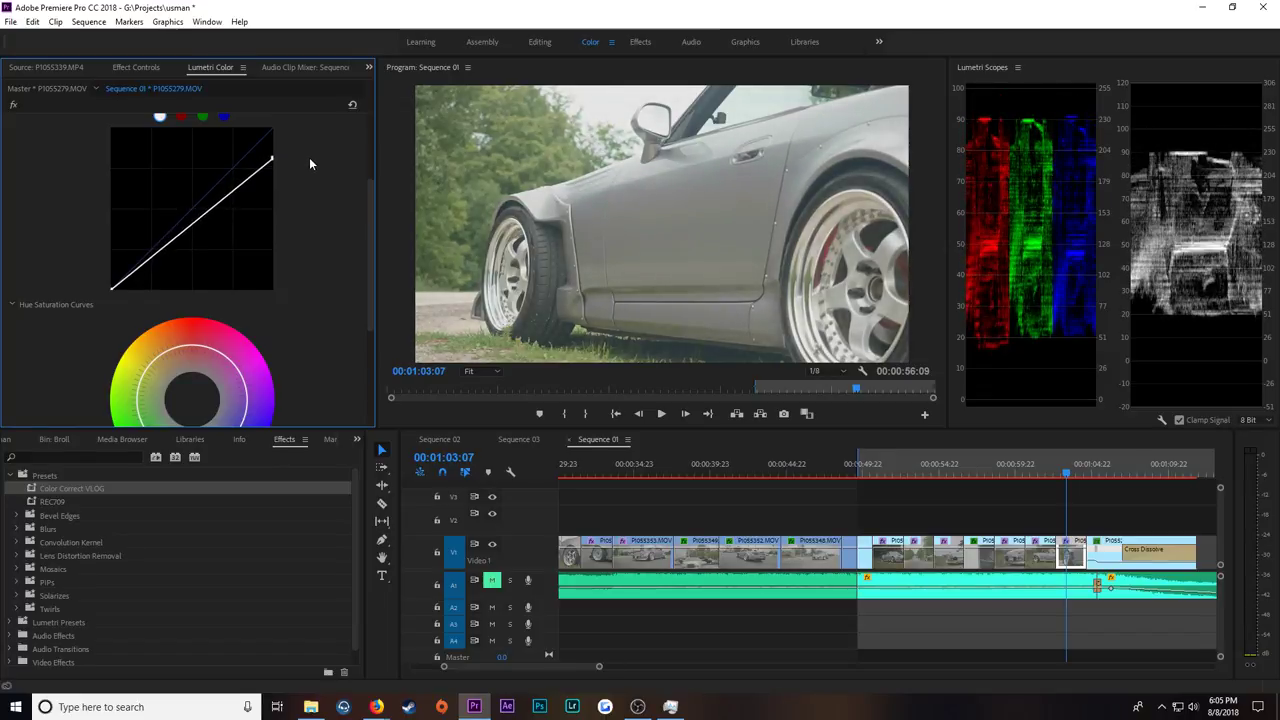
pyautogui.moveTo(113, 291); pyautogui.dragTo(148, 321)
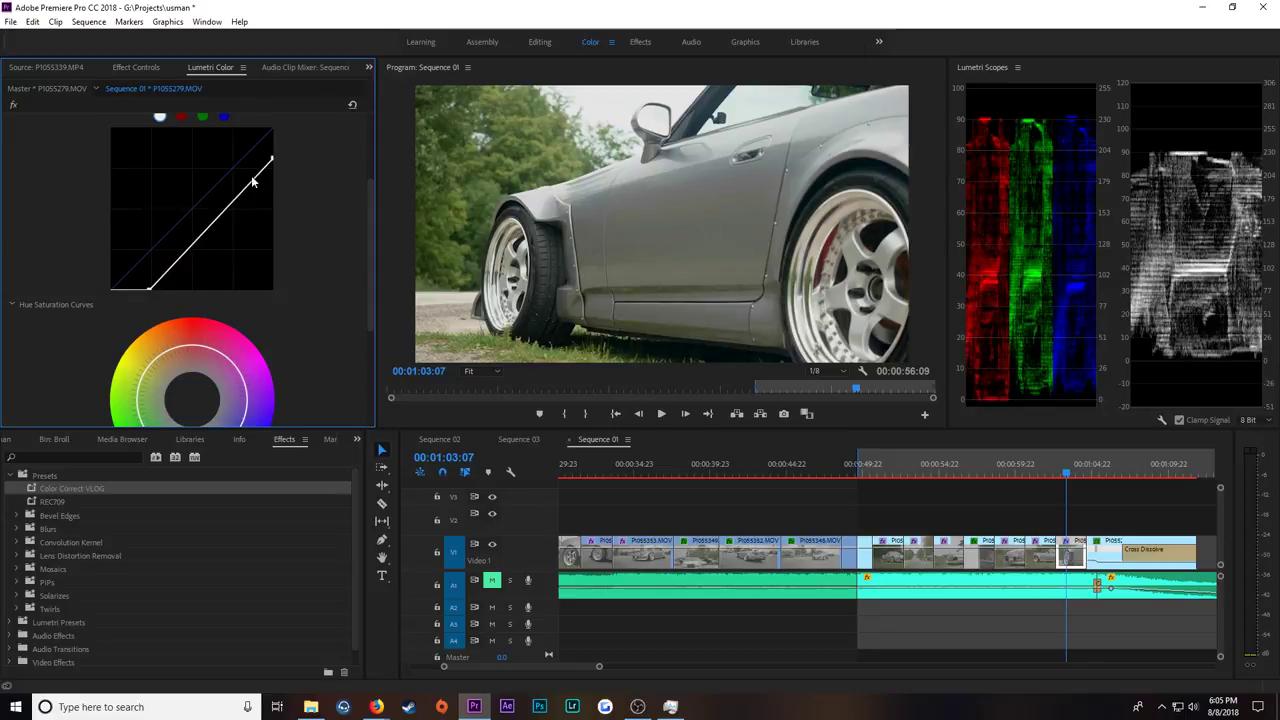
pyautogui.moveTo(256, 178); pyautogui.dragTo(255, 180)
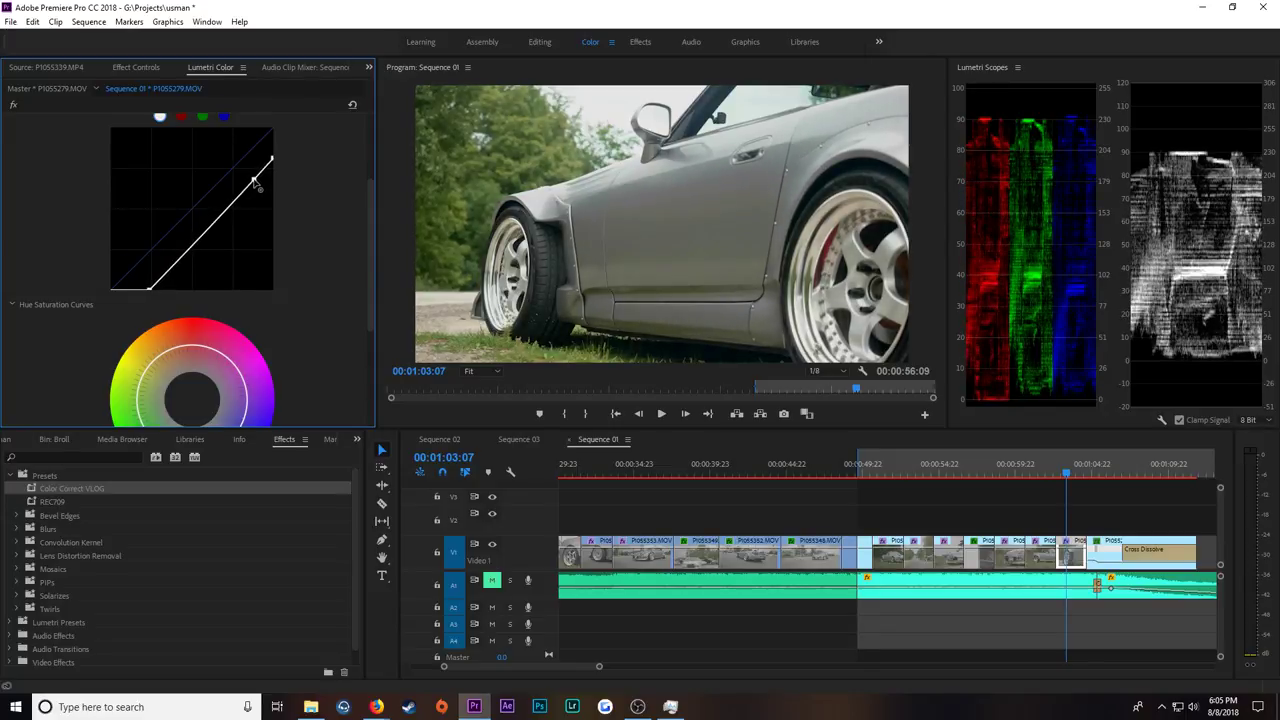
pyautogui.moveTo(188, 259); pyautogui.dragTo(188, 258)
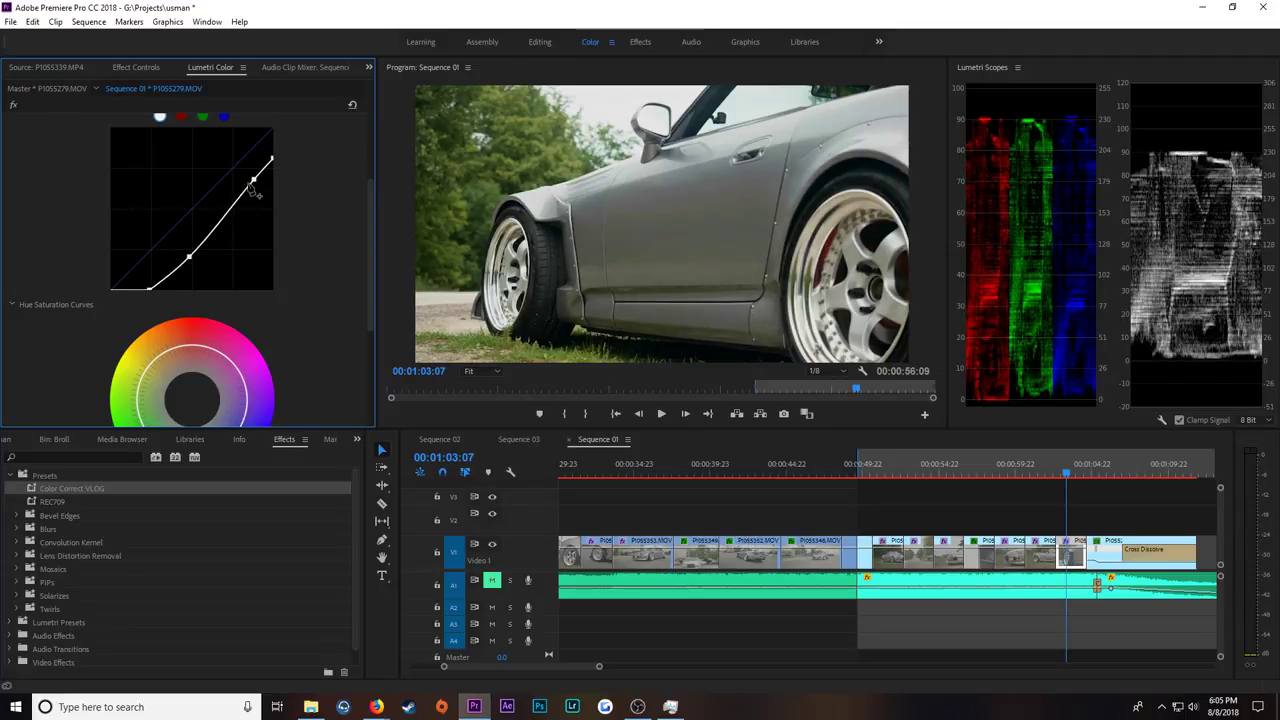
pyautogui.moveTo(257, 186); pyautogui.dragTo(256, 183)
pyautogui.moveTo(190, 258); pyautogui.dragTo(188, 255)
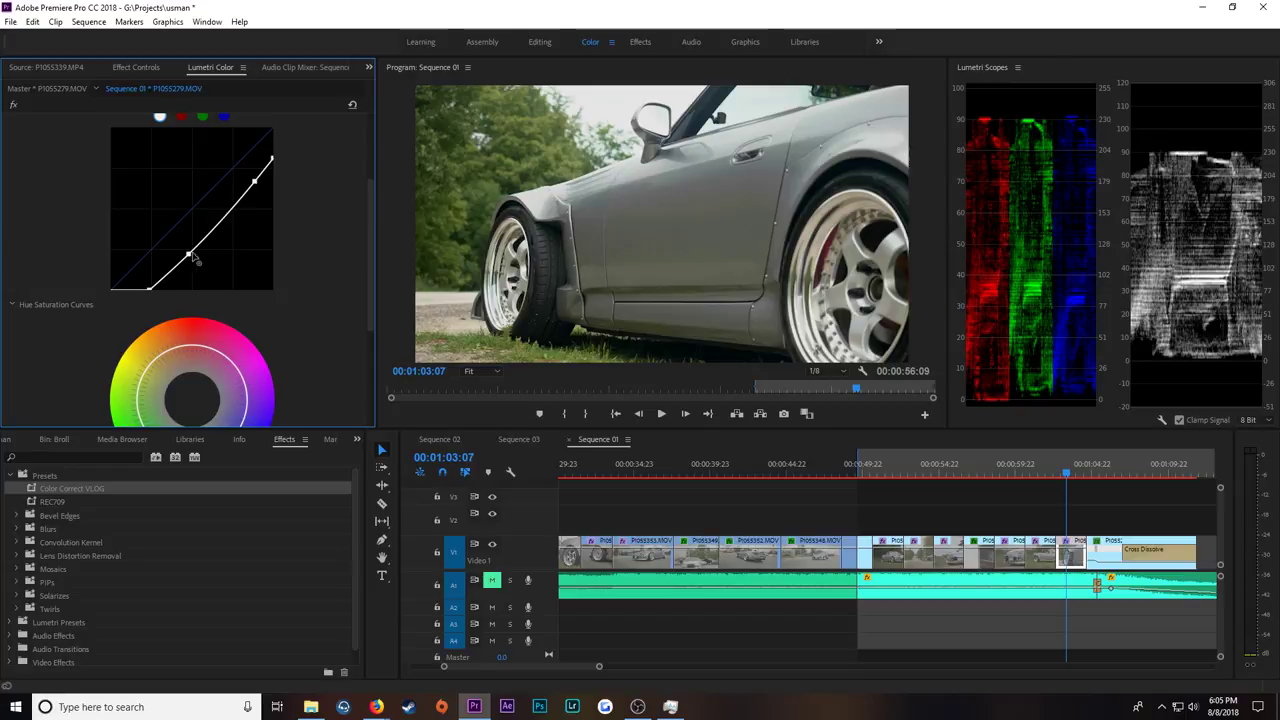
# Step: Add contrast to the P1055281.MOV roadside shot at 00:01:06:11 with an RGB curve of lowered white point, deeper blacks, raised highlights and darker shadows
pyautogui.click(1117, 473)
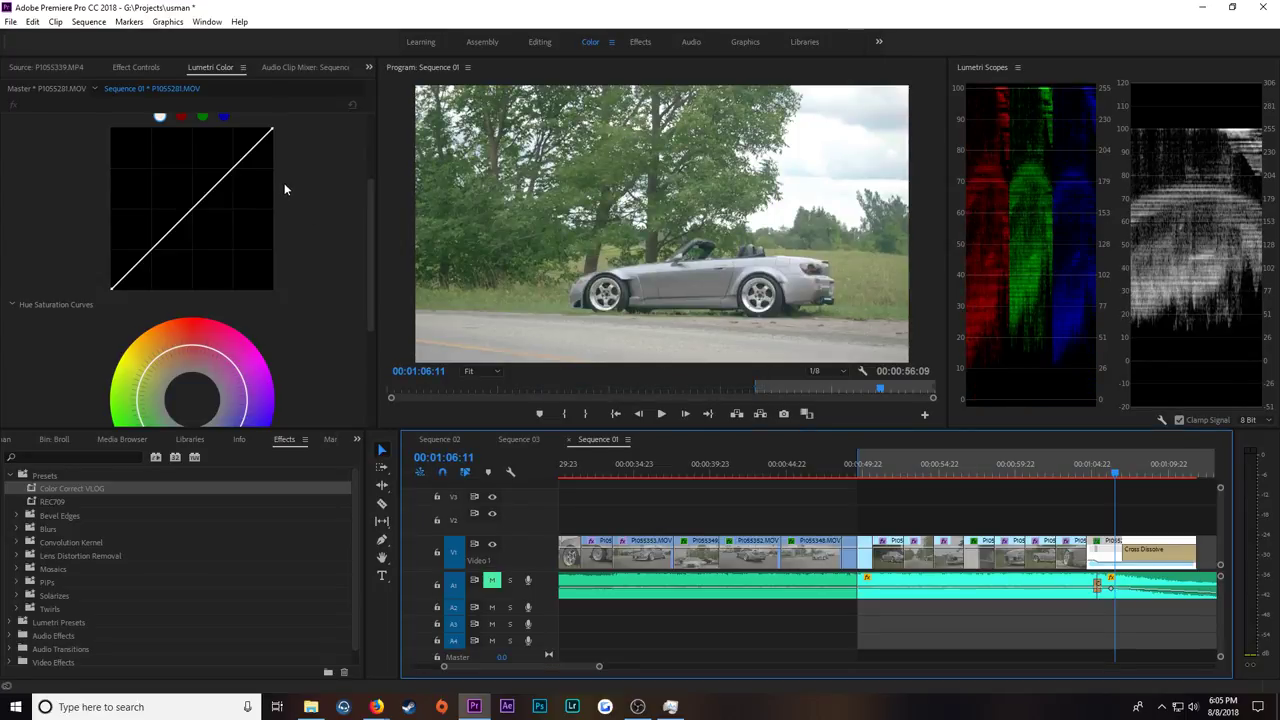
pyautogui.moveTo(274, 132); pyautogui.dragTo(287, 147)
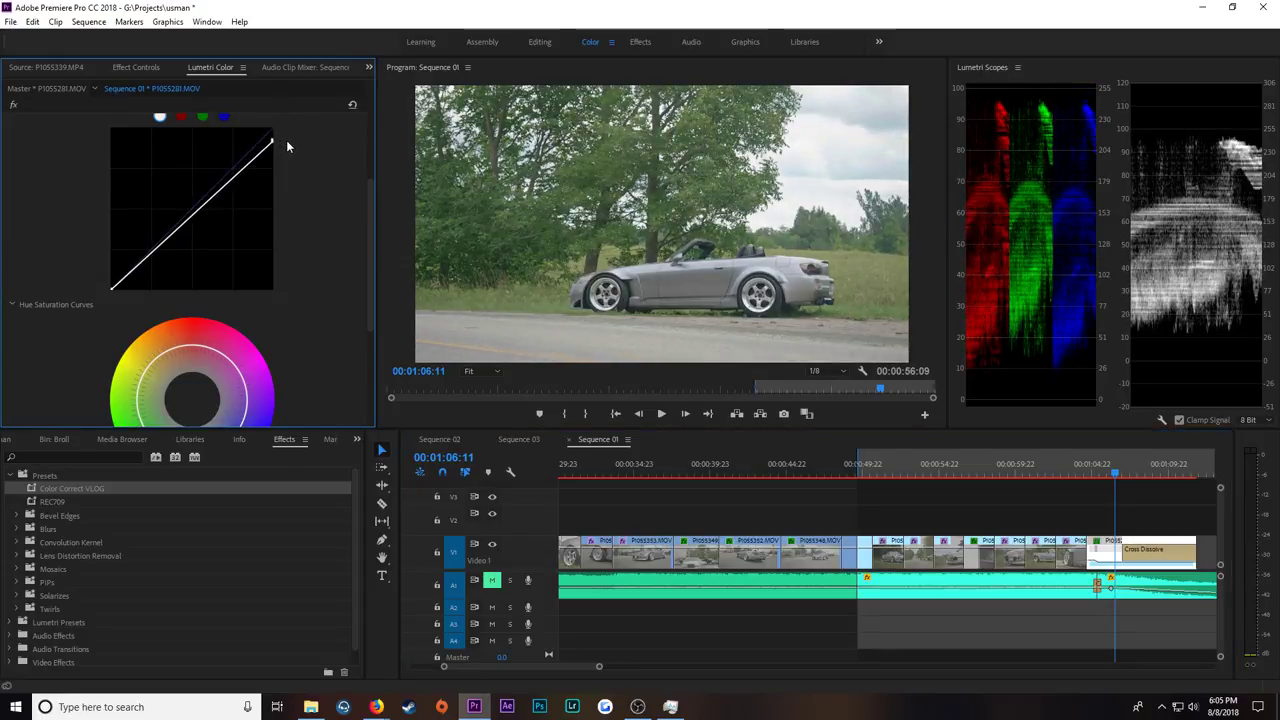
pyautogui.moveTo(115, 292); pyautogui.dragTo(133, 304)
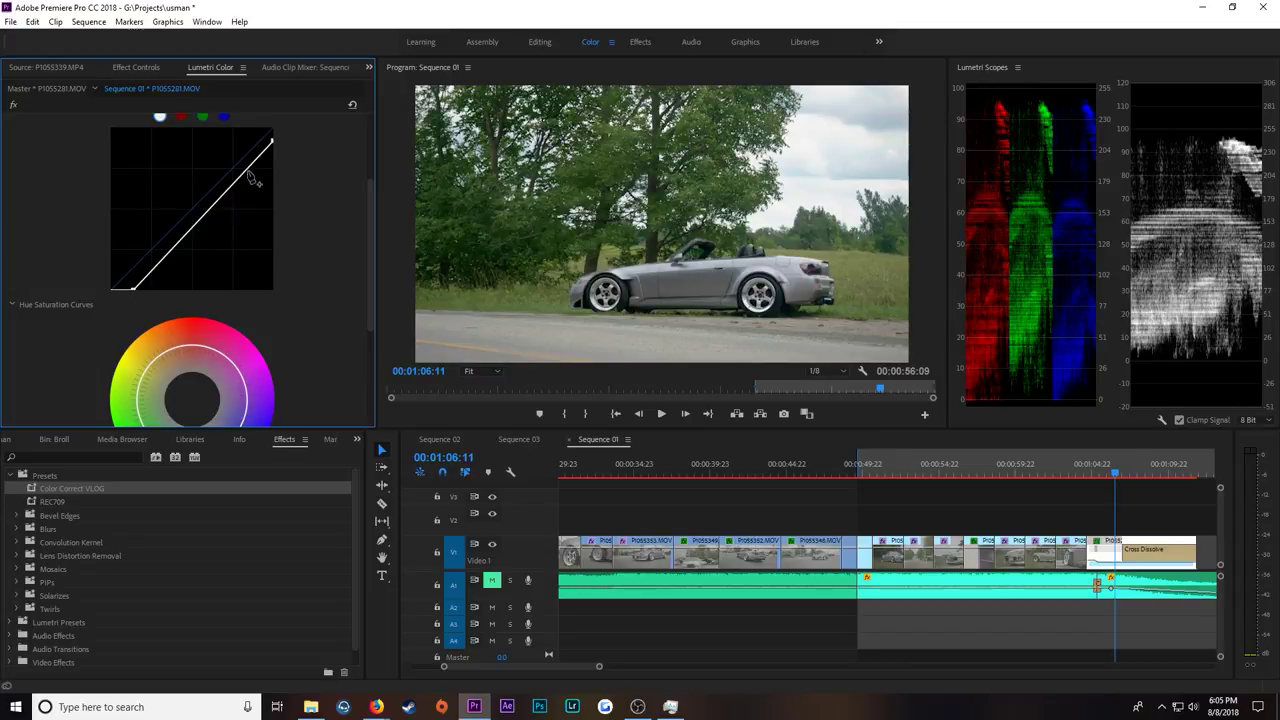
pyautogui.moveTo(250, 166); pyautogui.dragTo(244, 169)
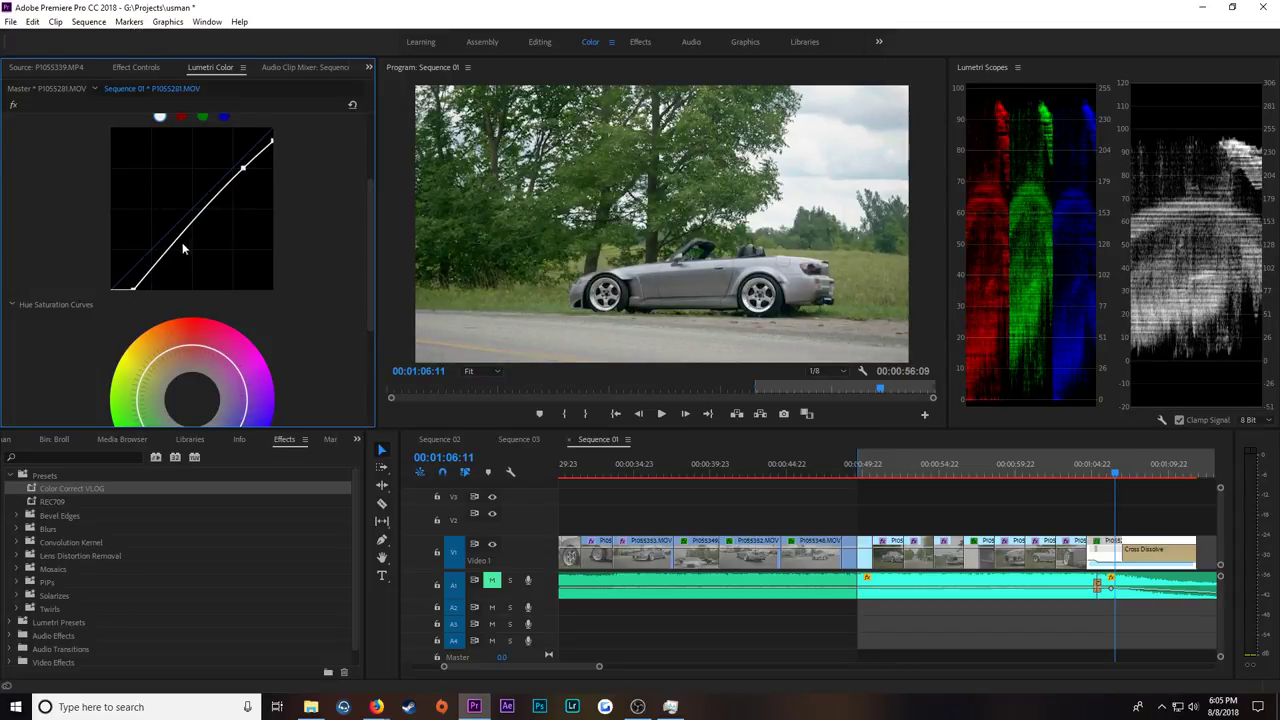
pyautogui.moveTo(181, 248); pyautogui.dragTo(185, 252)
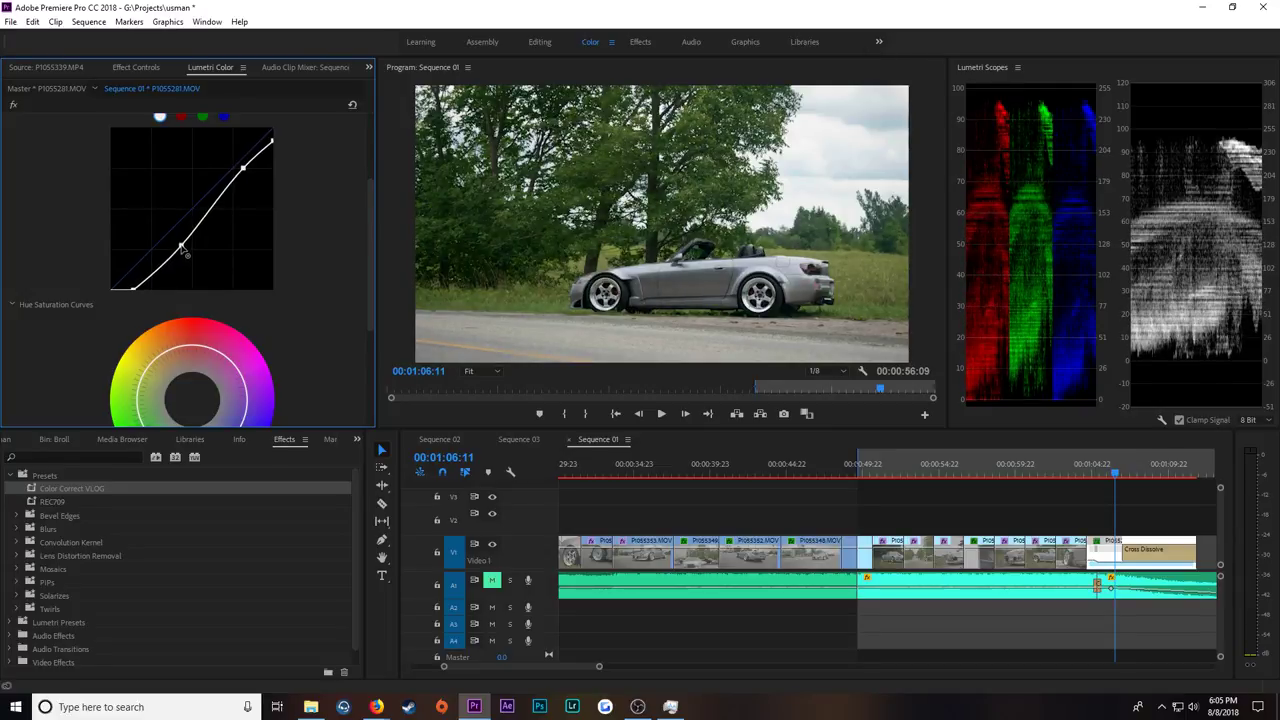
# Step: Deselect the graded clip, save the project and return the playhead to the start of Sequence 01
pyautogui.click(910, 520)
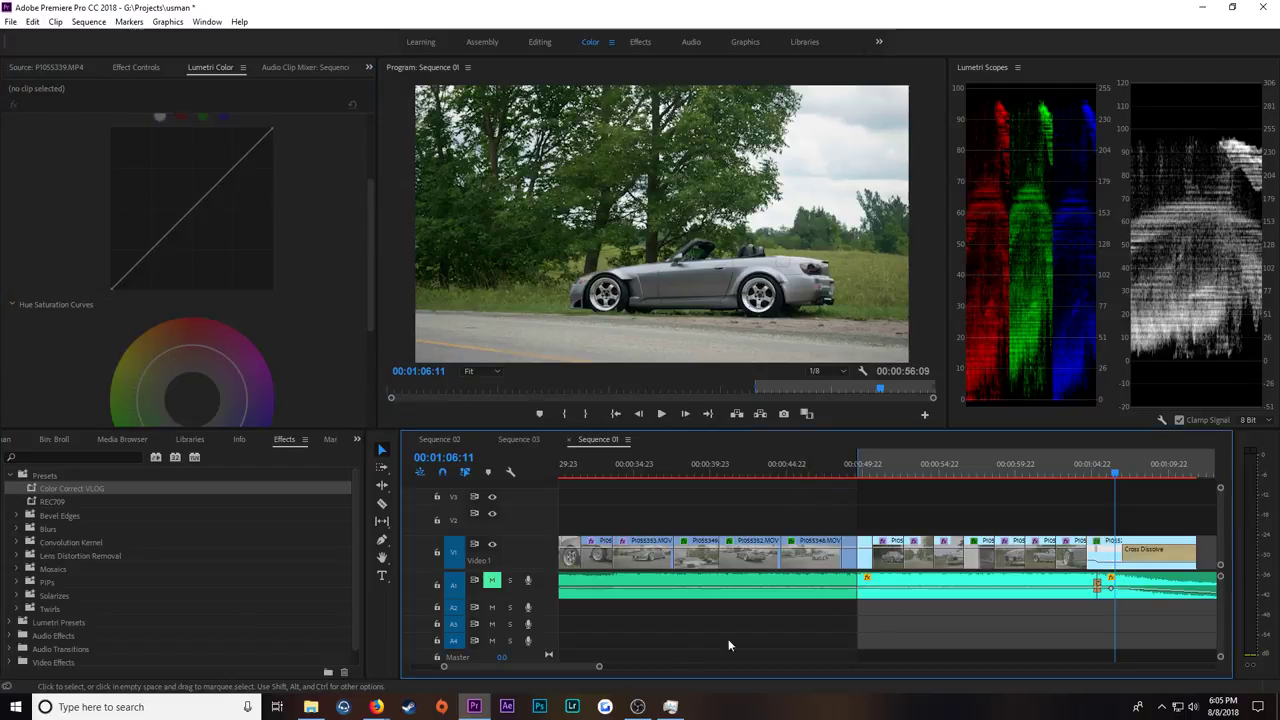
pyautogui.moveTo(599, 667); pyautogui.dragTo(853, 667)
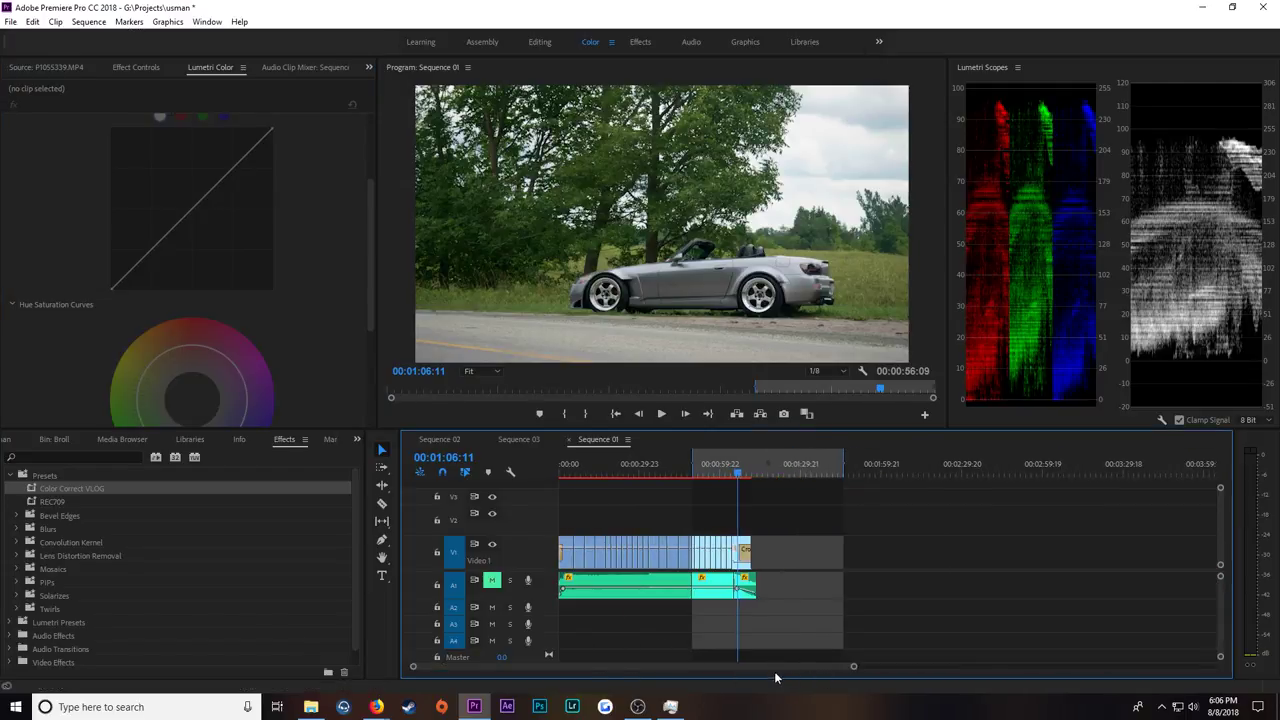
pyautogui.hotkey('ctrl', 's')
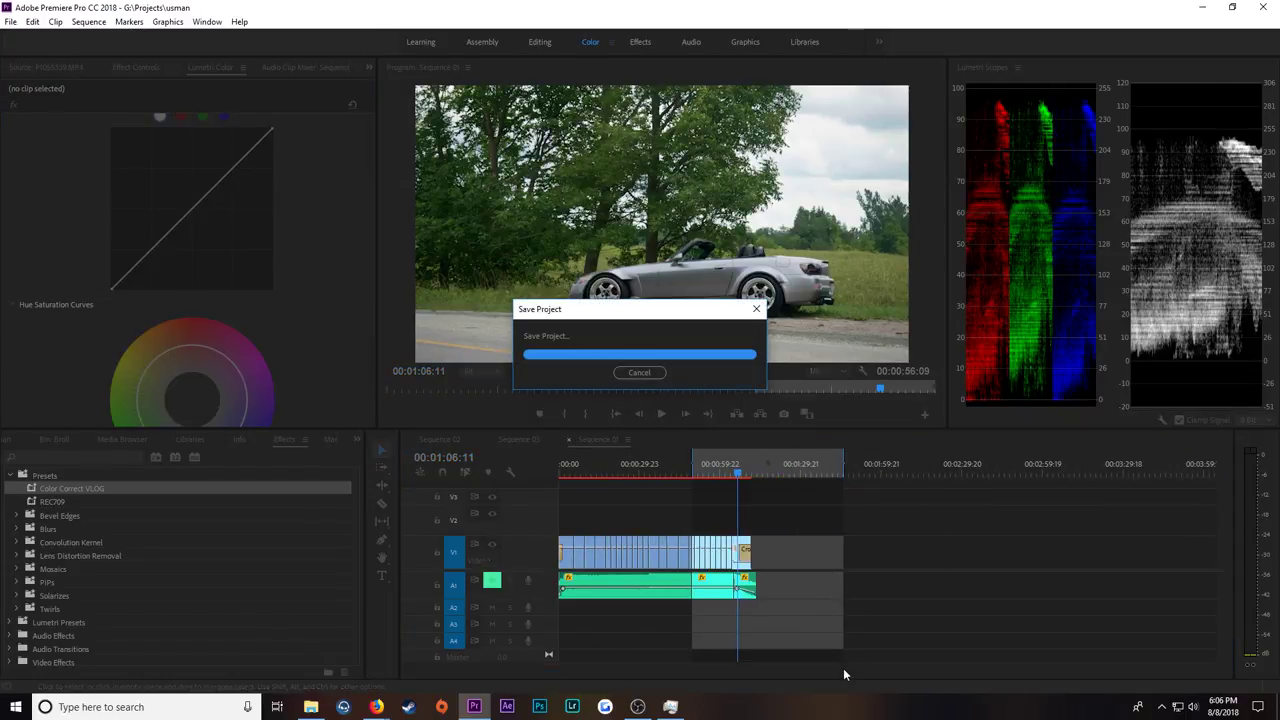
pyautogui.moveTo(852, 667); pyautogui.dragTo(795, 671)
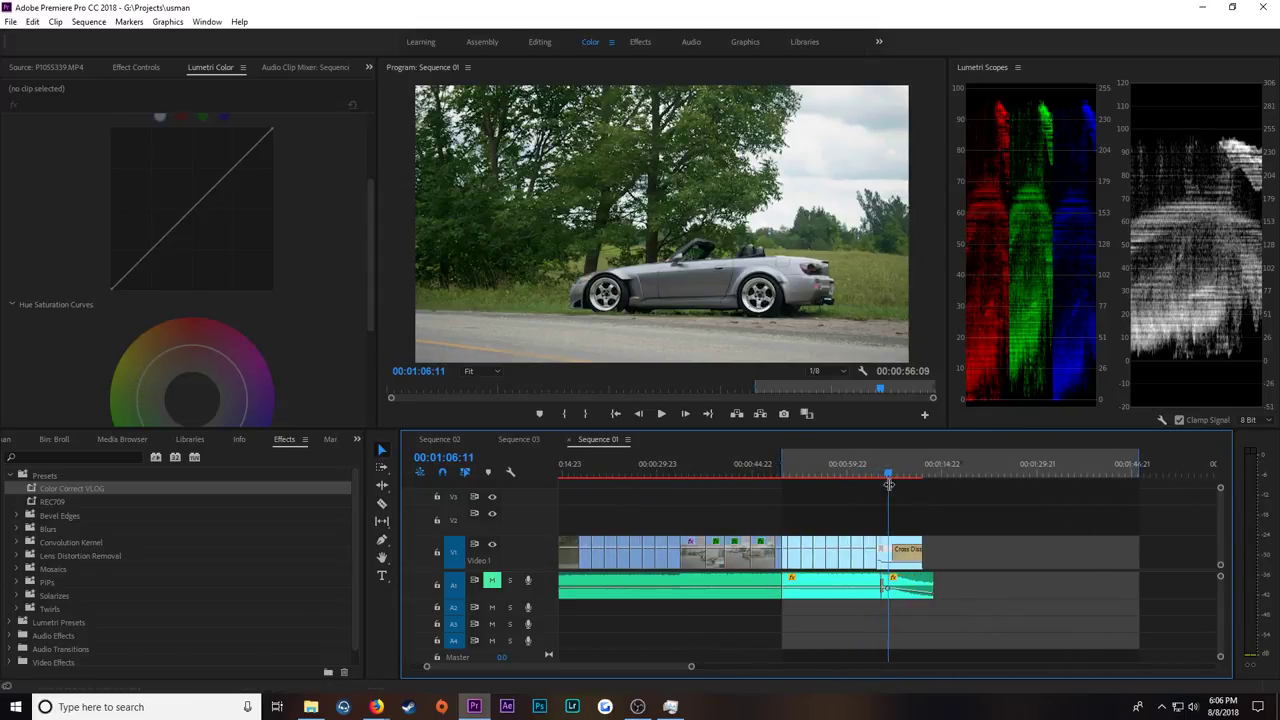
pyautogui.click(627, 465)
pyautogui.press('\\')
pyautogui.press('Home')
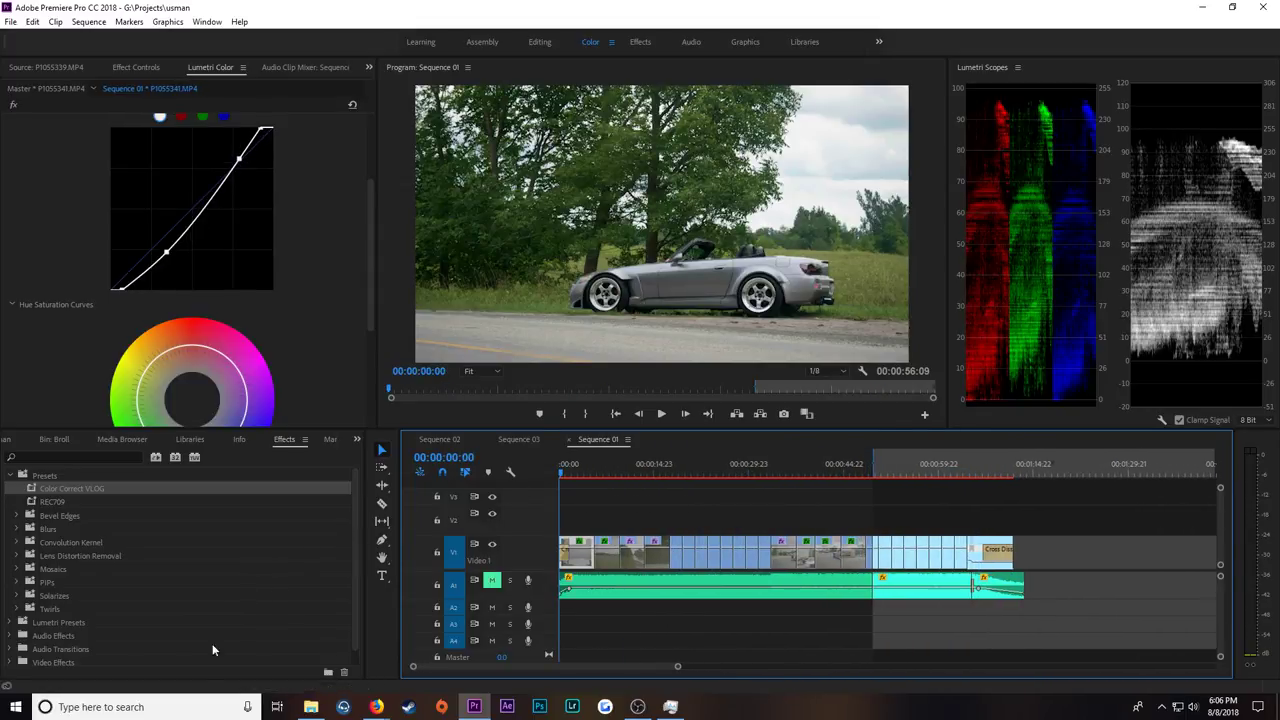
# Step: Create a new sequence in the project's root bin from the RED R3D 4K 16x9 23.976 preset
pyautogui.scroll(-1, 234, 655)
pyautogui.scroll(1, 137, 566)
pyautogui.click(121, 441)
pyautogui.click(50, 441)
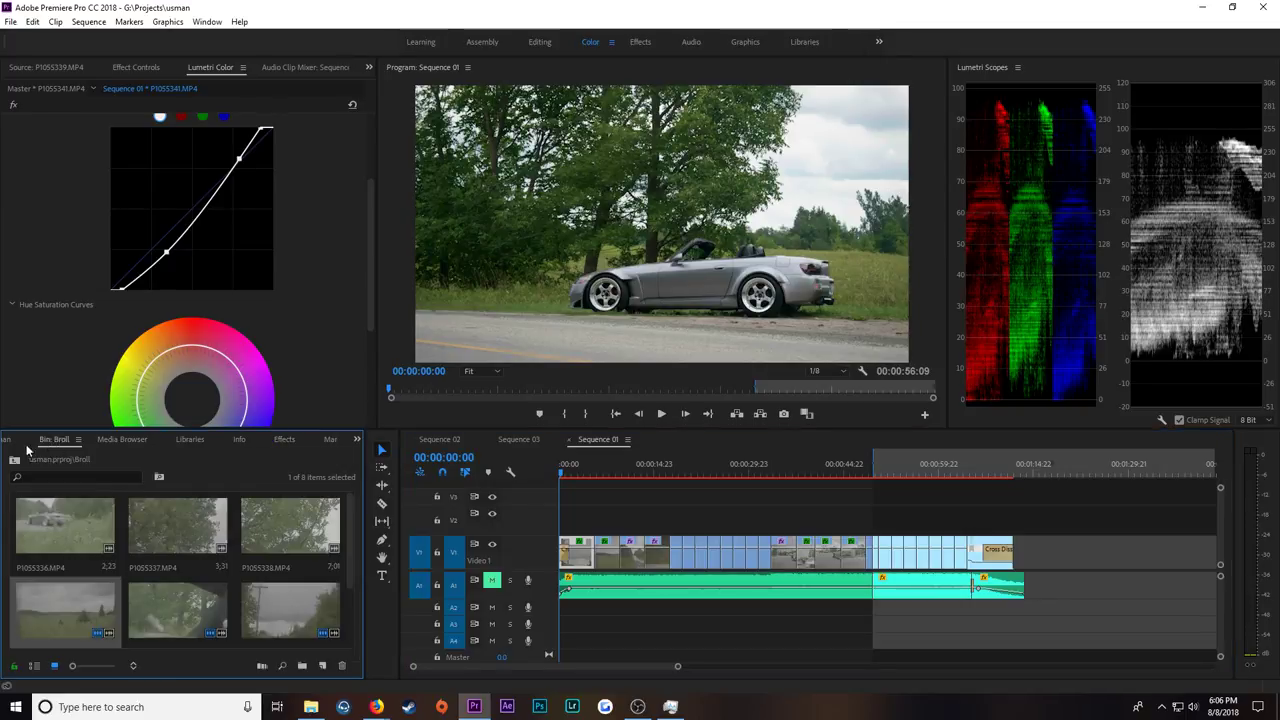
pyautogui.click(10, 442)
pyautogui.rightClick(206, 588)
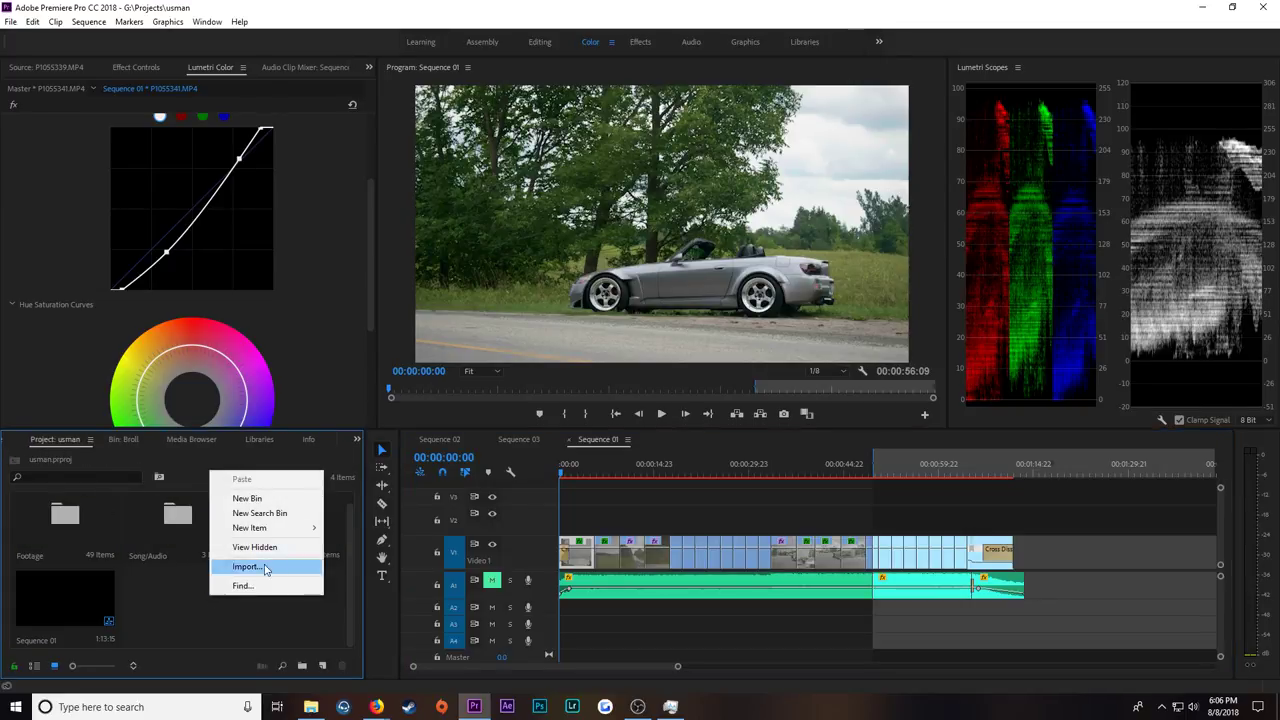
pyautogui.click(322, 665)
pyautogui.click(322, 665)
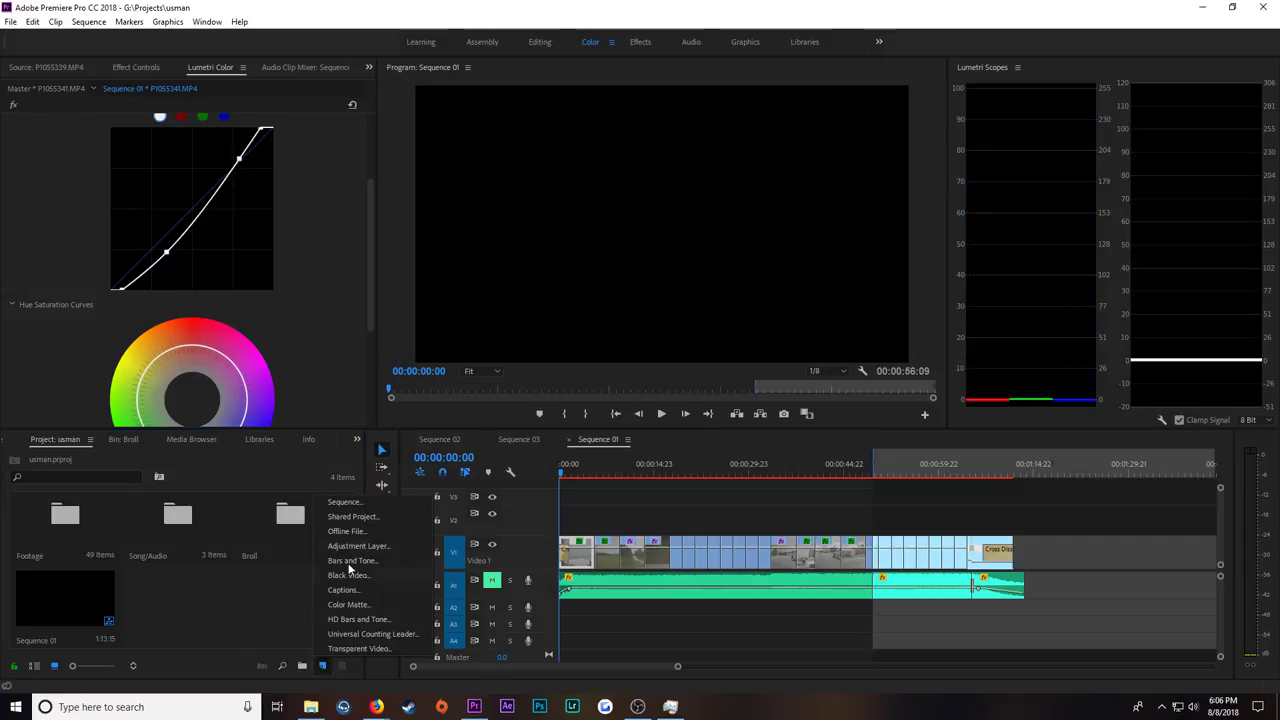
pyautogui.click(358, 506)
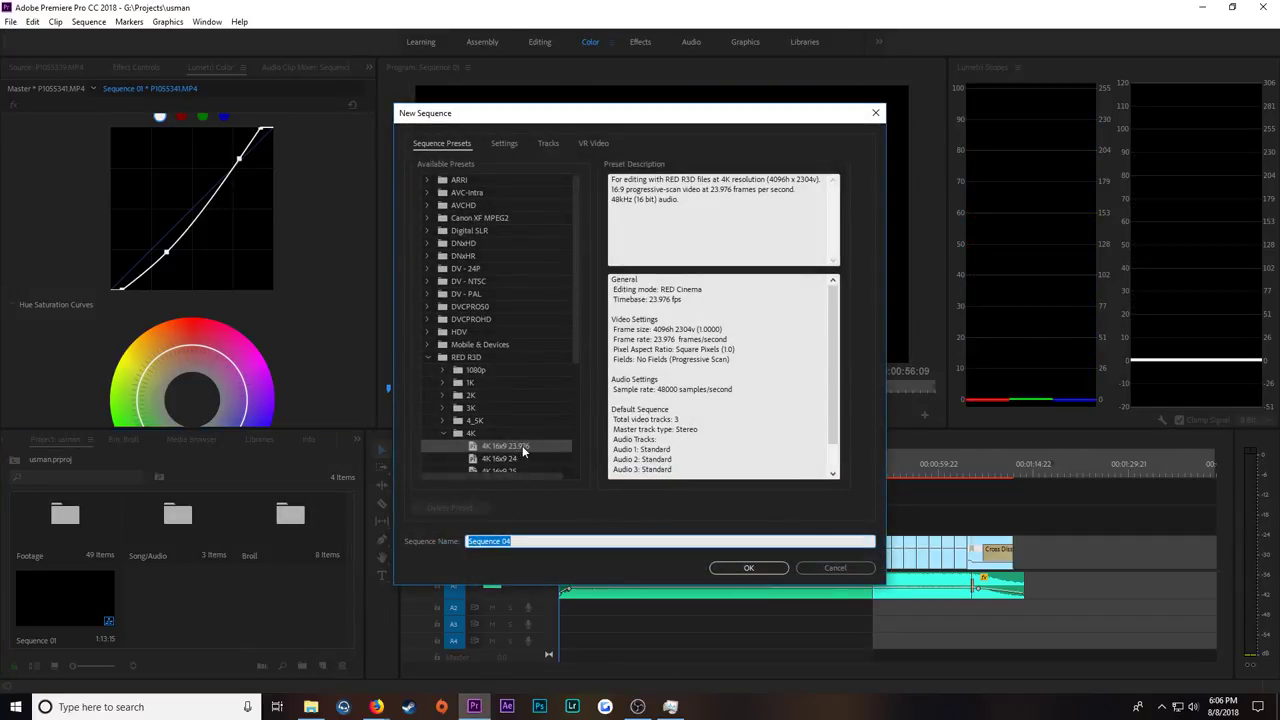
pyautogui.click(522, 447)
pyautogui.click(748, 567)
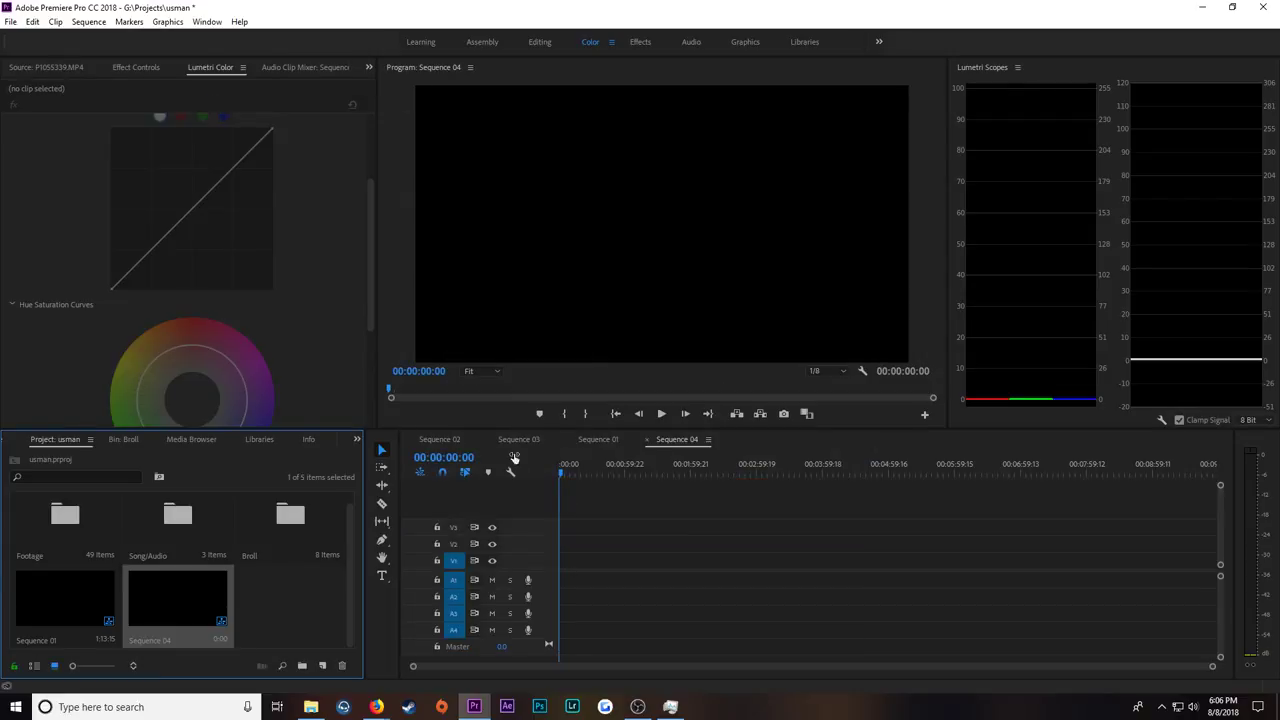
# Step: Copy all video and audio clips from Sequence 01 into Sequence 04
pyautogui.click(522, 440)
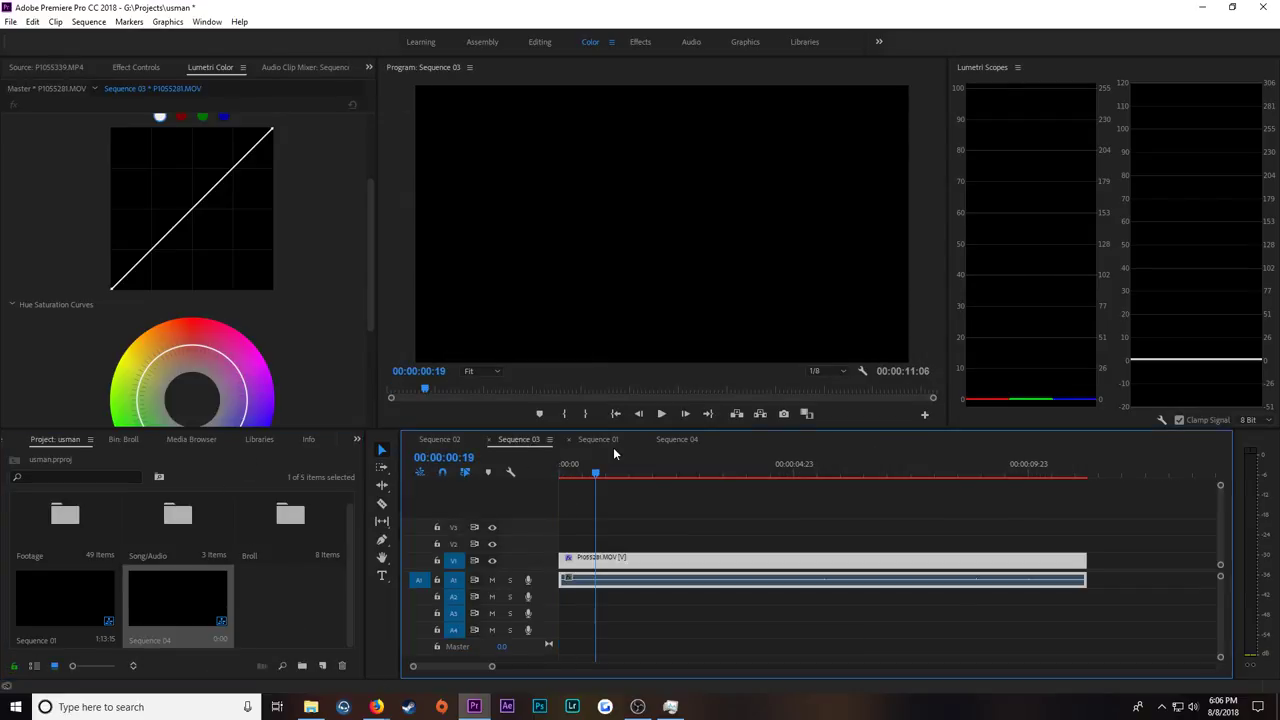
pyautogui.click(603, 440)
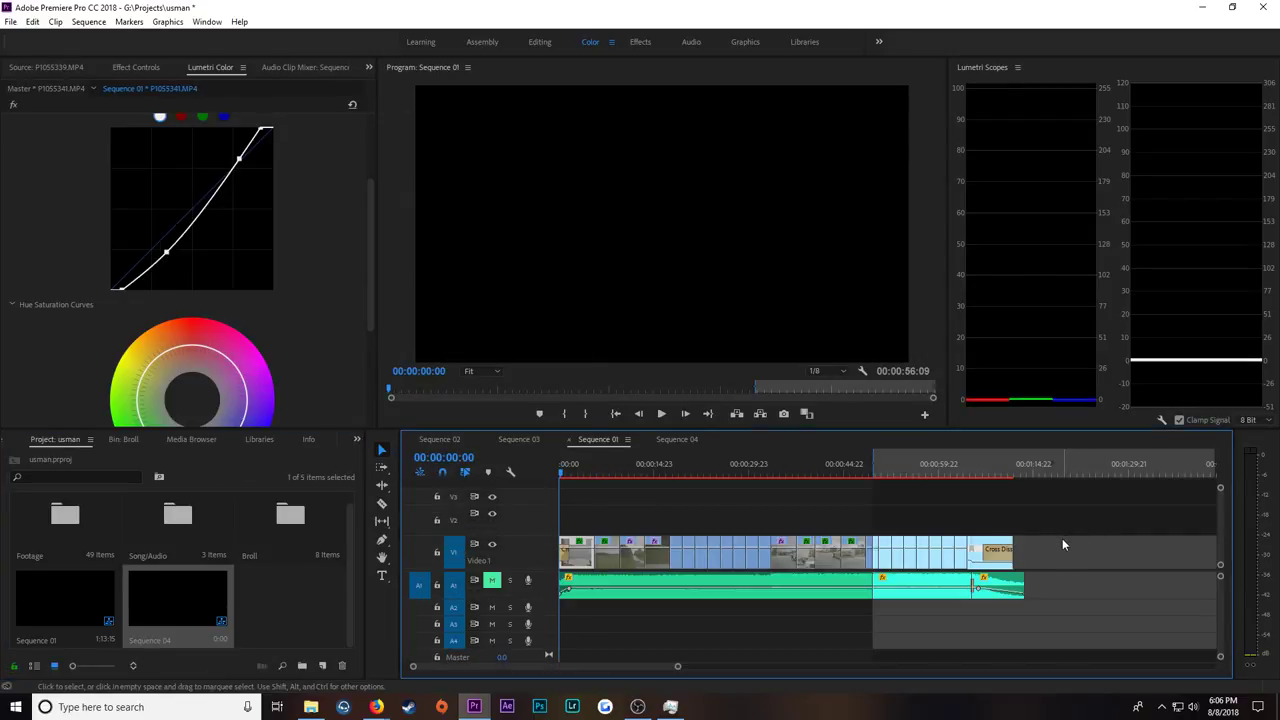
pyautogui.click(574, 475)
pyautogui.click(644, 514)
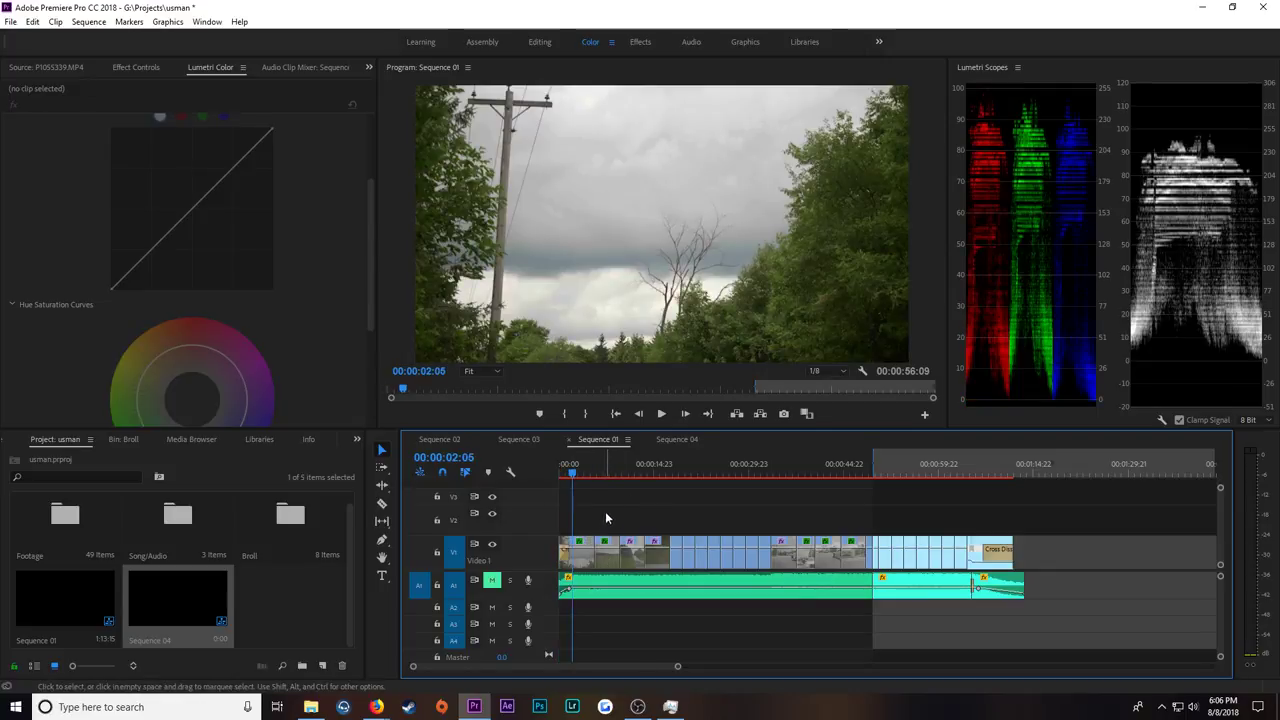
pyautogui.hotkey('ctrl', 'a')
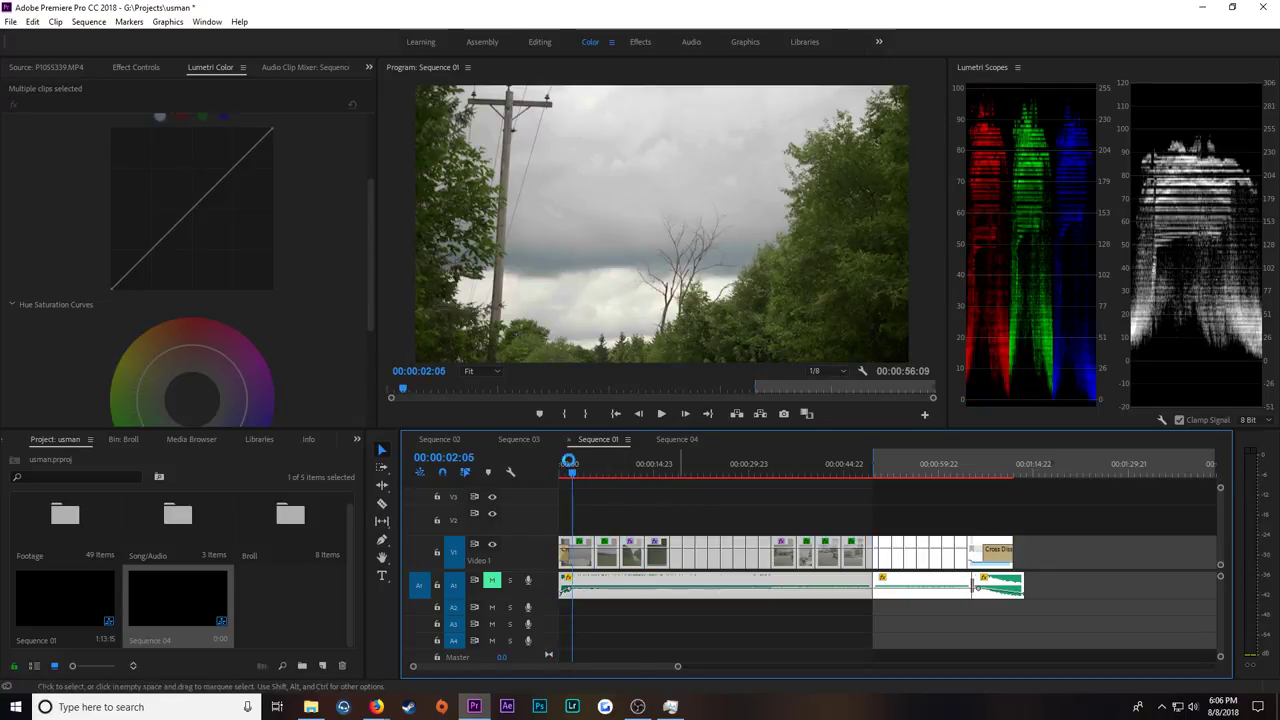
pyautogui.click(676, 439)
pyautogui.hotkey('ctrl', 'v')
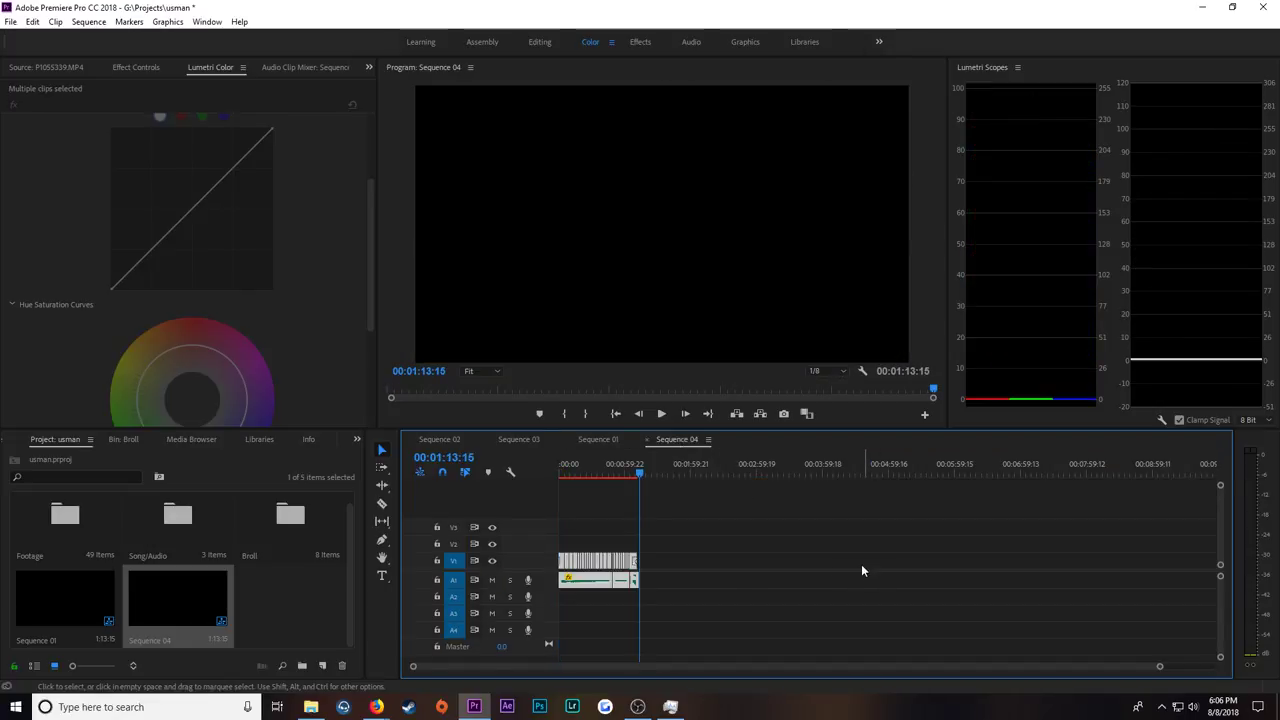
# Step: Play Sequence 04 from its start and check how the clips fill the frame, including at 00:00:11:02
pyautogui.moveTo(638, 469); pyautogui.dragTo(560, 469)
pyautogui.press('=')
pyautogui.press('=')
pyautogui.press('=')
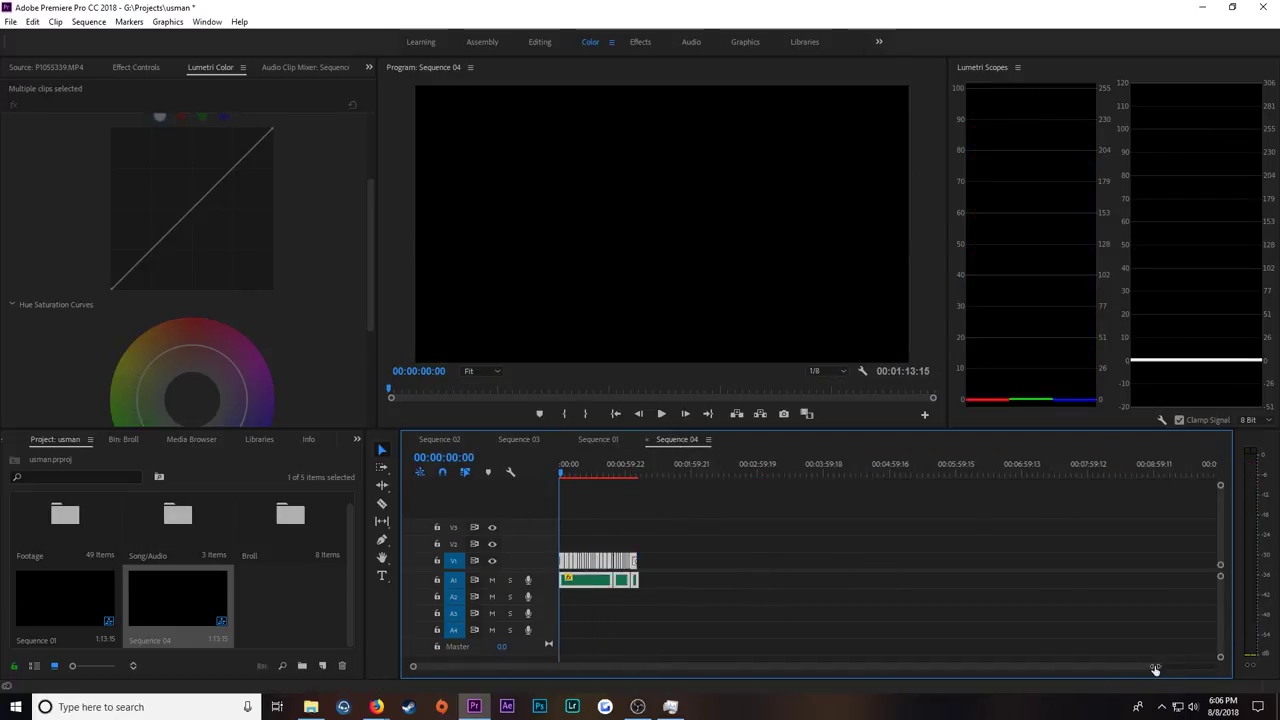
pyautogui.press('space')
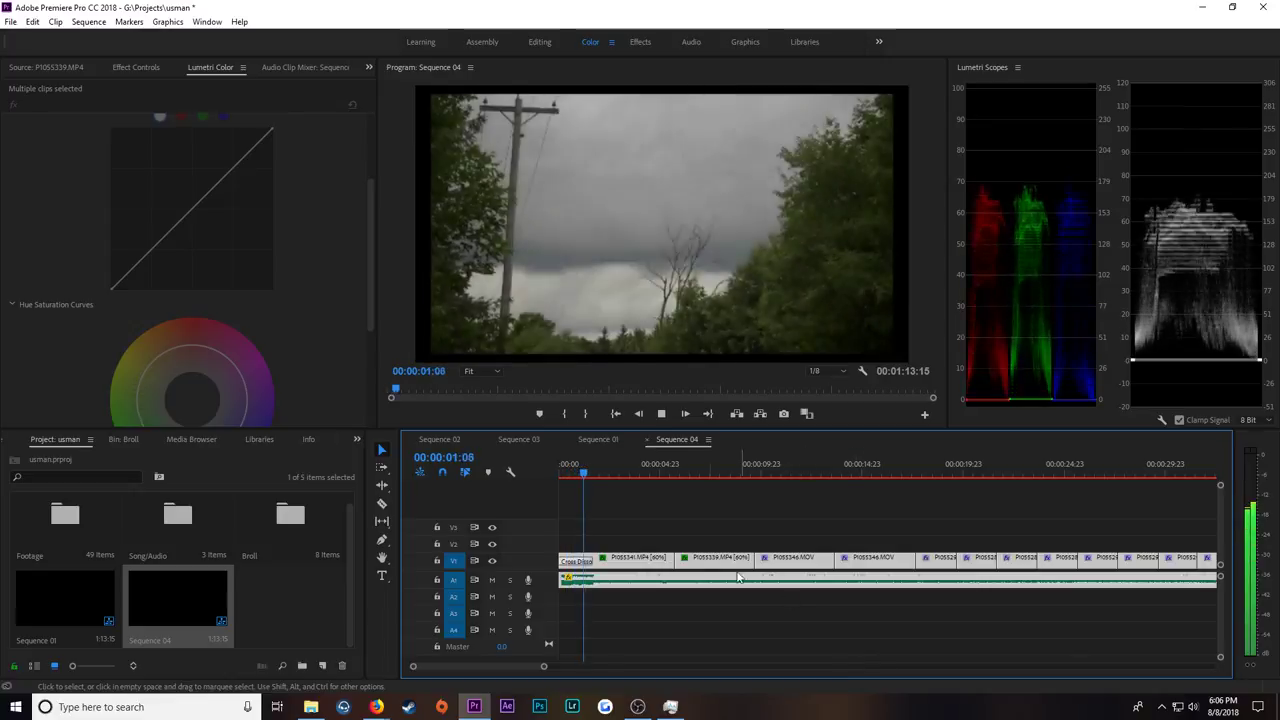
pyautogui.press('space')
pyautogui.click(690, 521)
pyautogui.click(784, 464)
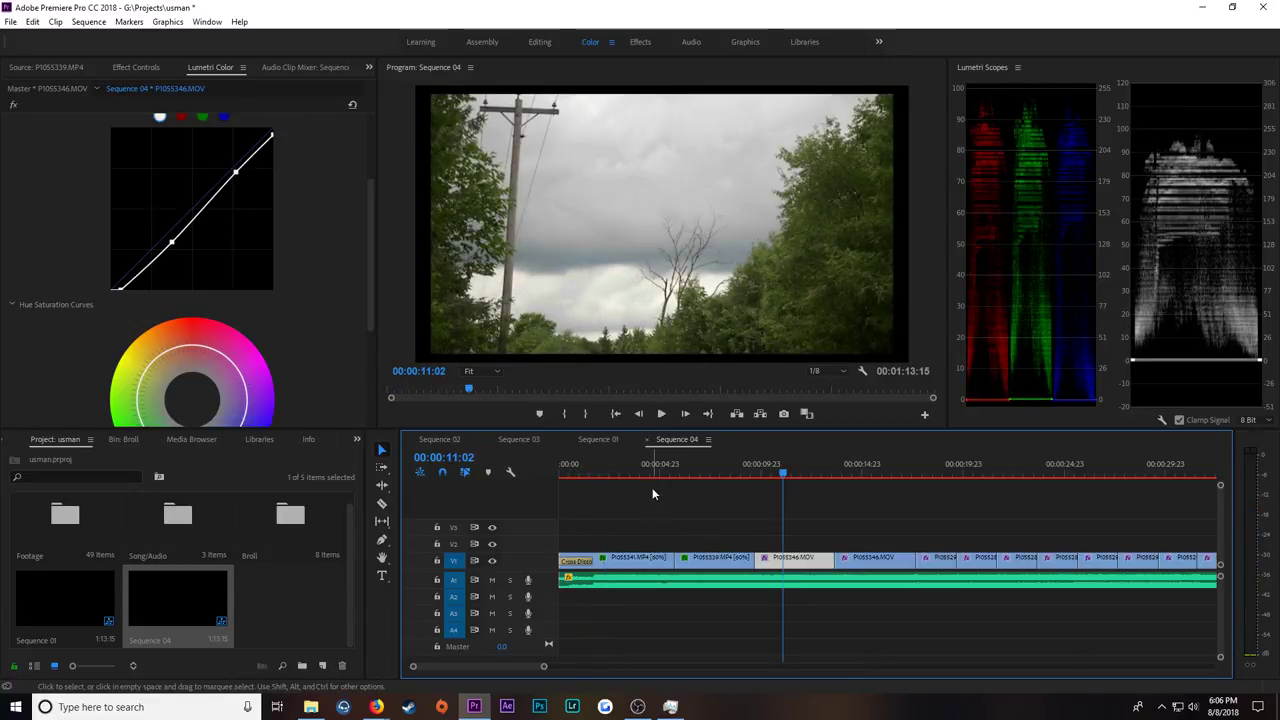
# Step: Set Sequence 04's horizontal frame size to 3840 in its sequence settings
pyautogui.rightClick(206, 602)
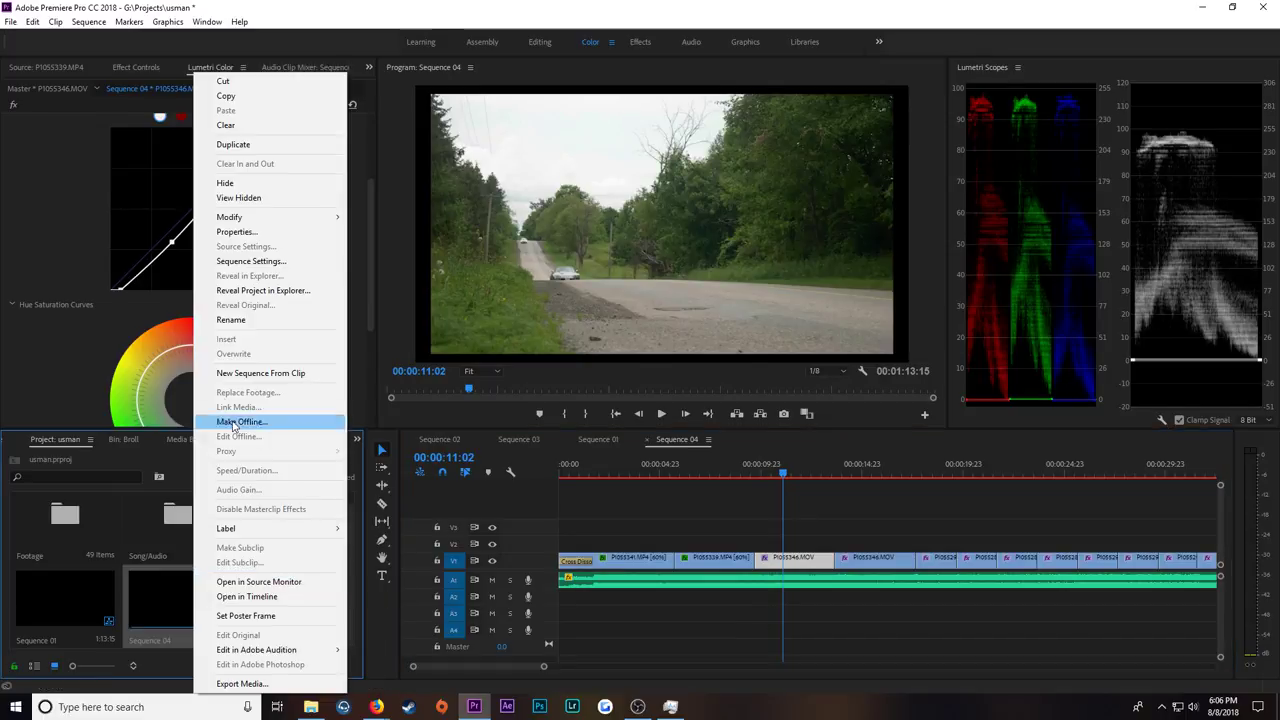
pyautogui.click(271, 260)
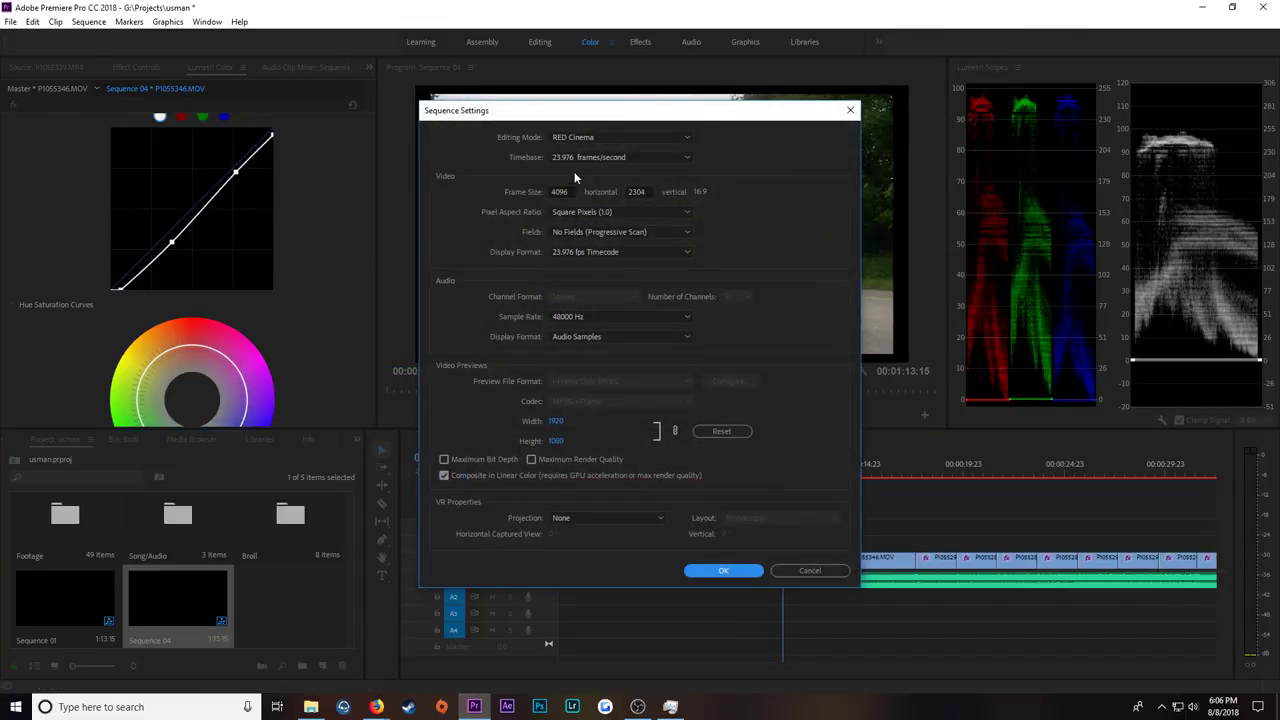
pyautogui.press('Tab')
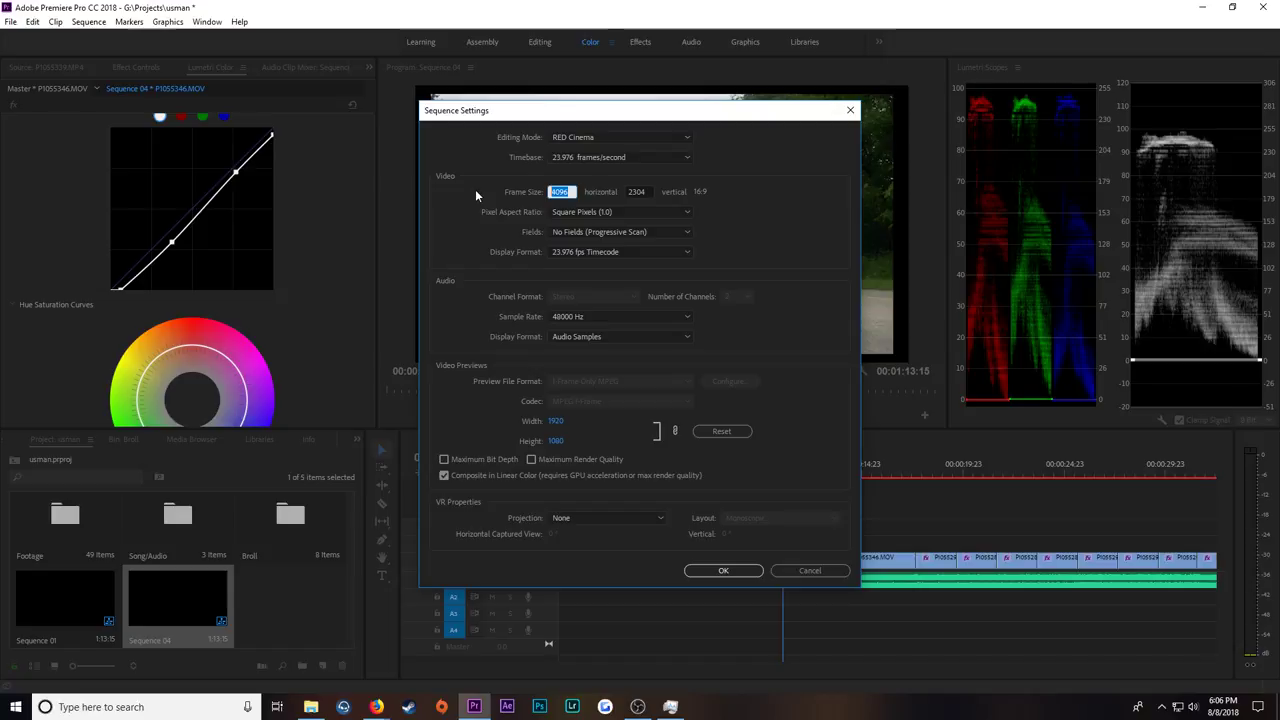
pyautogui.write('386040')
pyautogui.press('Tab')
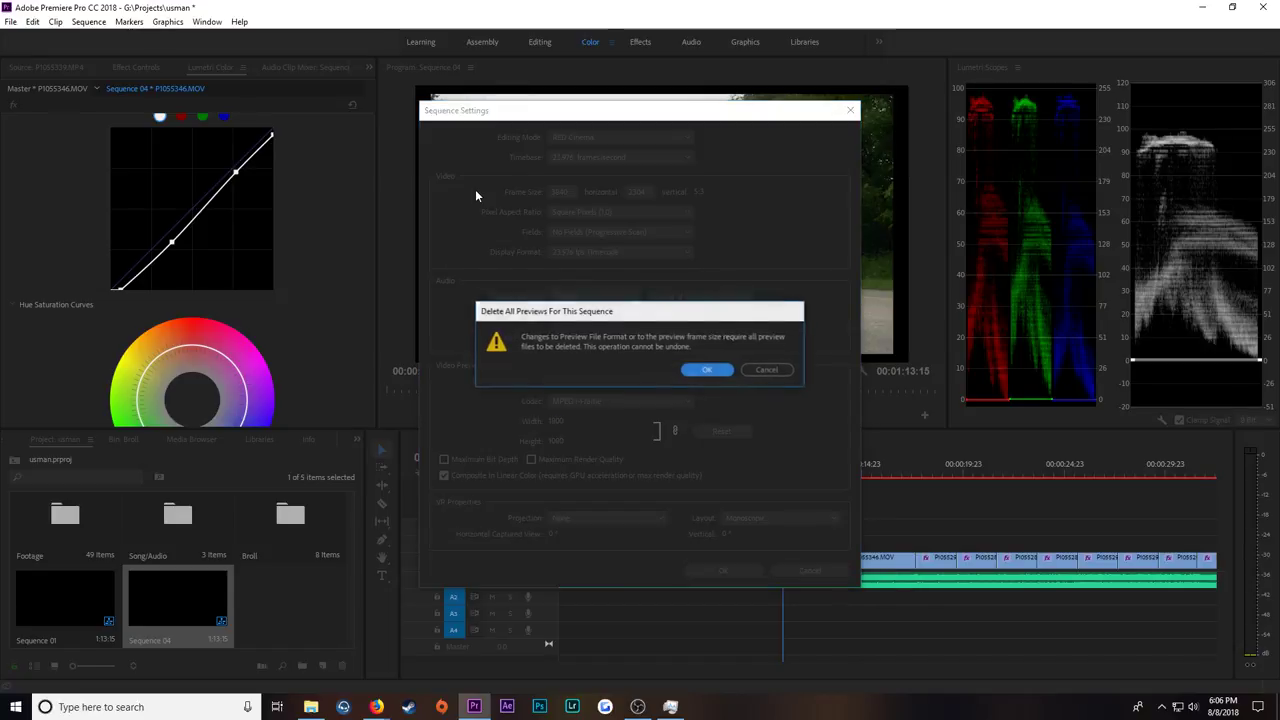
pyautogui.press('Return')
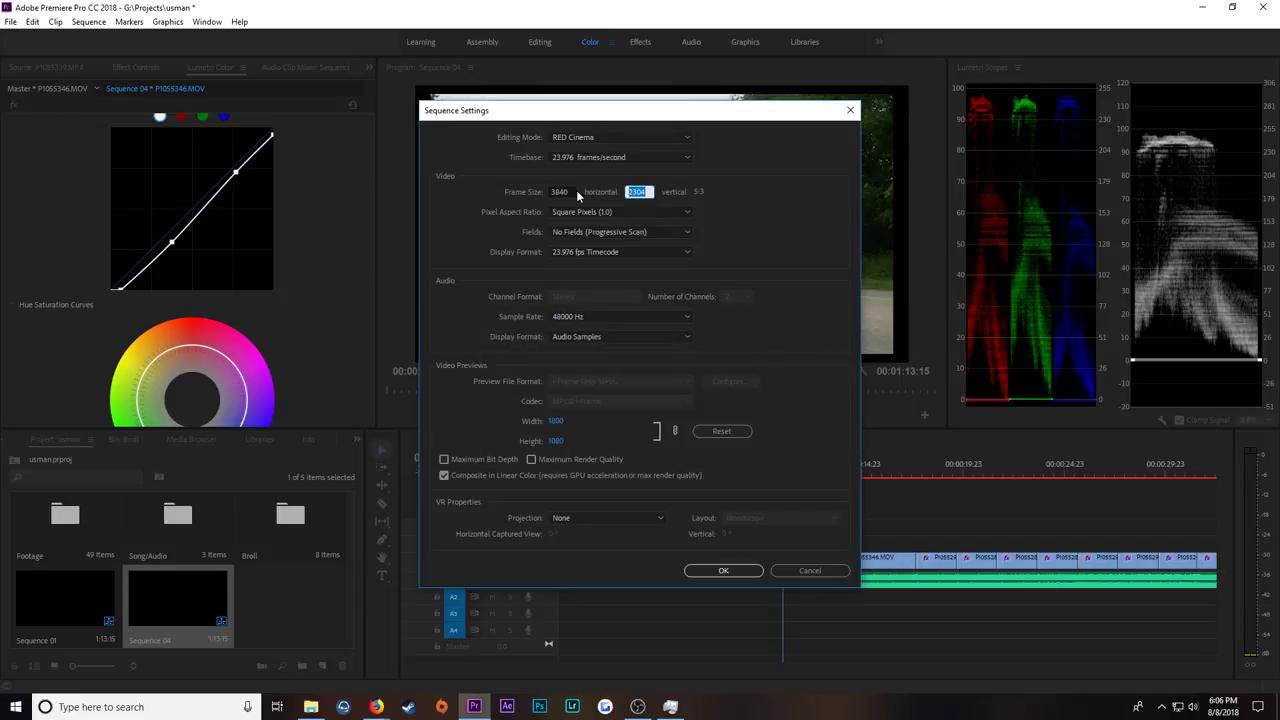
pyautogui.write('286')
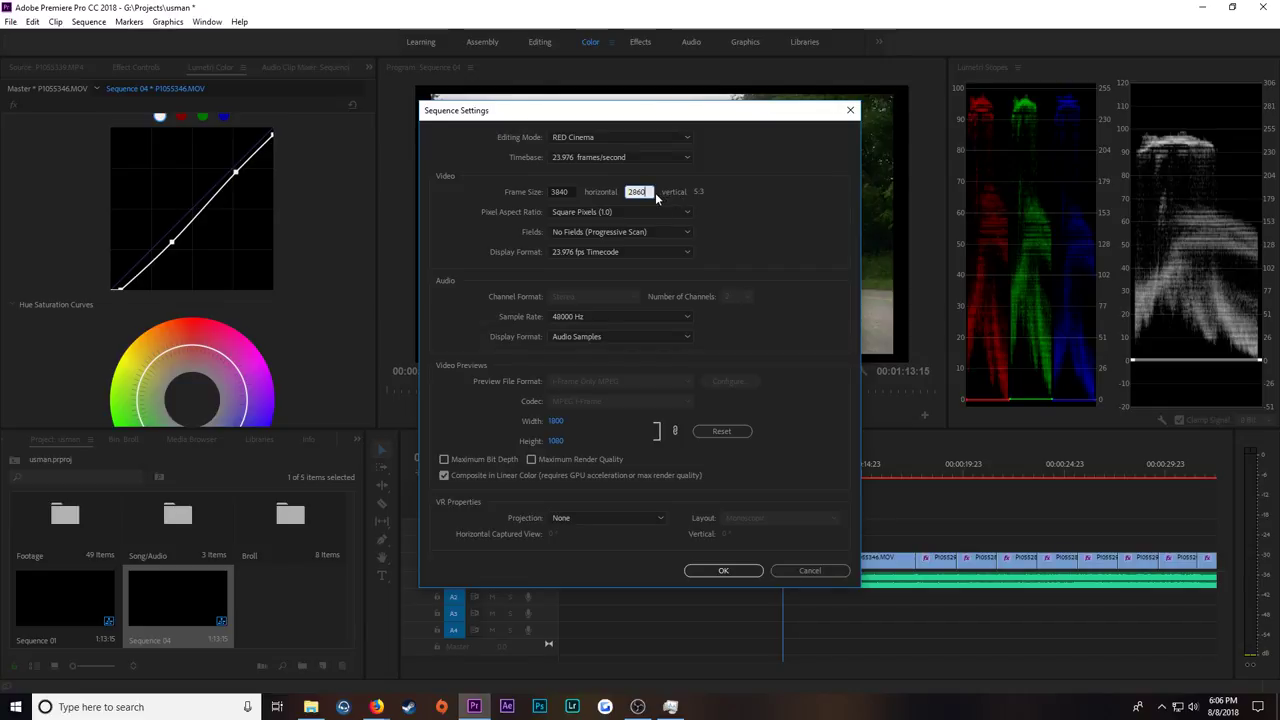
pyautogui.press('BackSpace')
pyautogui.press('BackSpace')
pyautogui.press('BackSpace')
pyautogui.write('930')
pyautogui.click(643, 140)
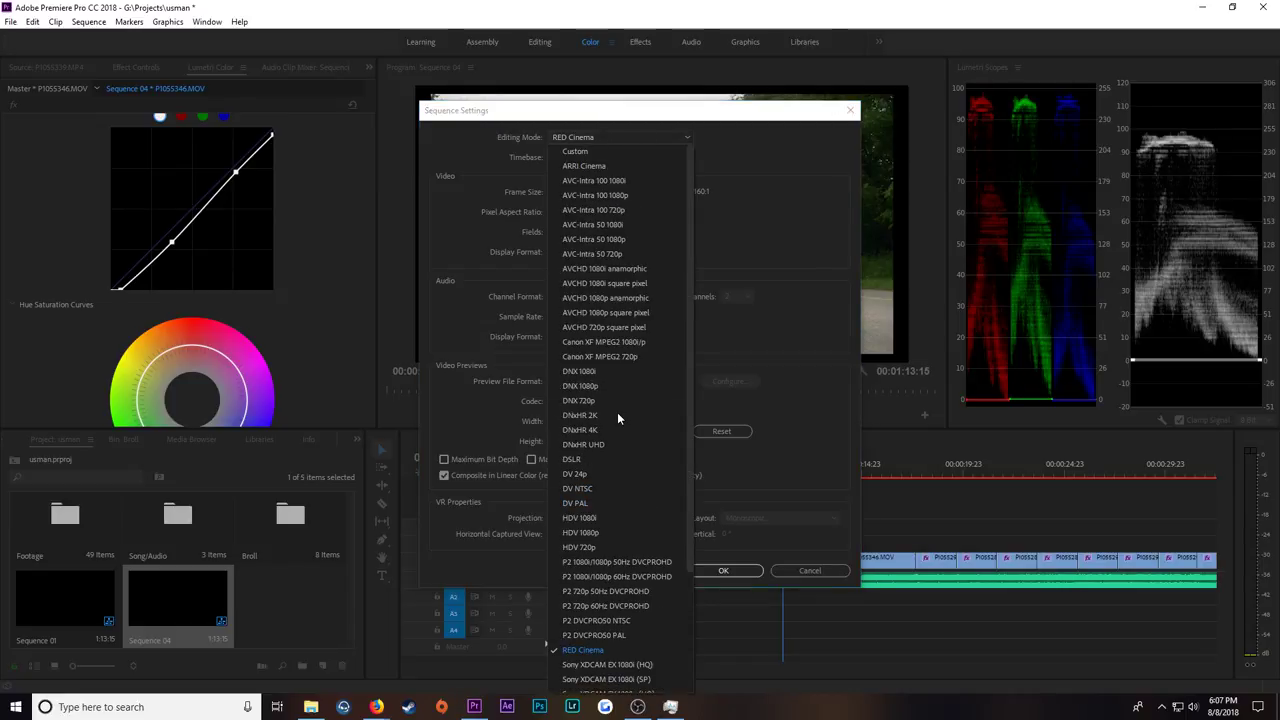
pyautogui.click(743, 364)
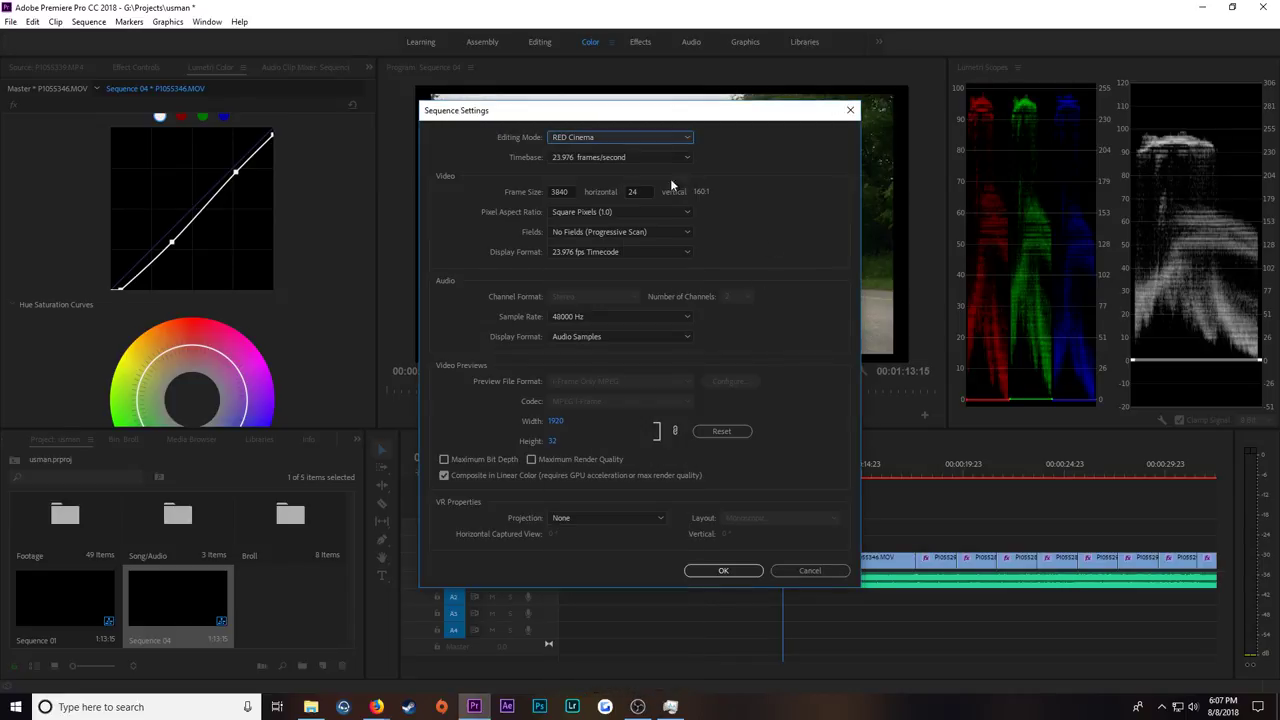
# Step: Enter a vertical frame size that gives Sequence 04 a 16:9 picture and apply the sequence settings
pyautogui.click(649, 191)
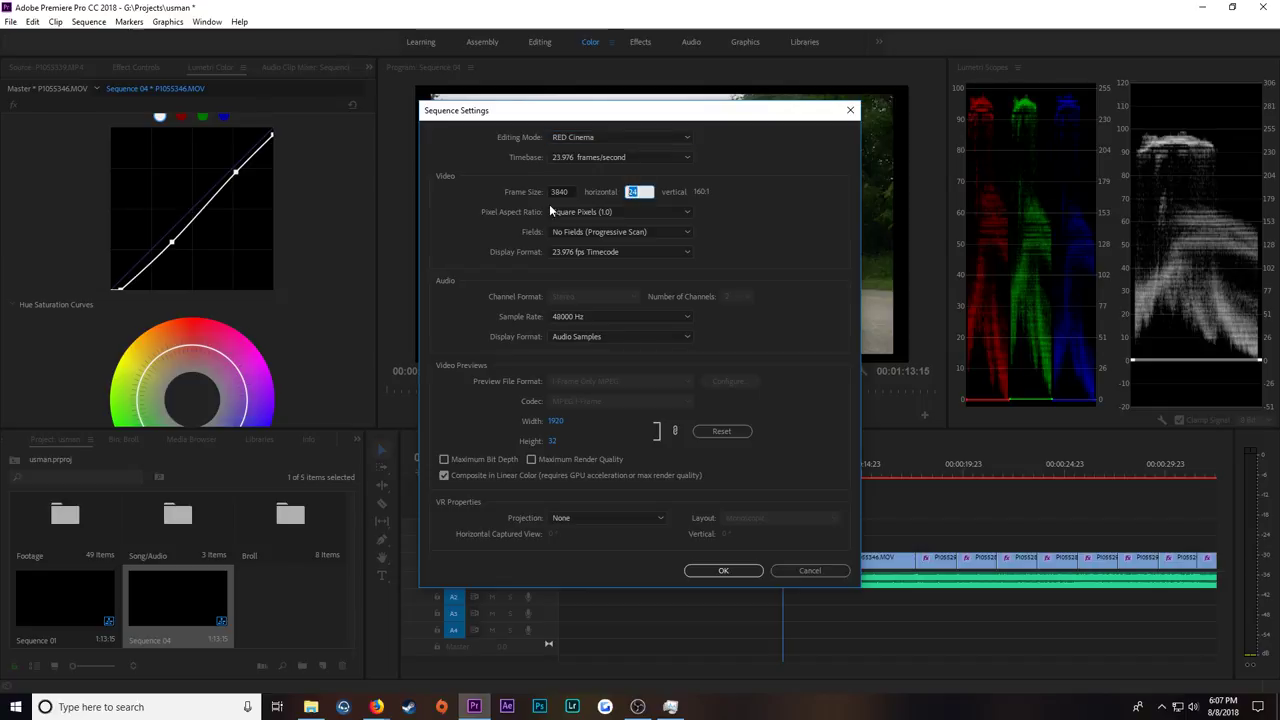
pyautogui.write('1440')
pyautogui.click(723, 570)
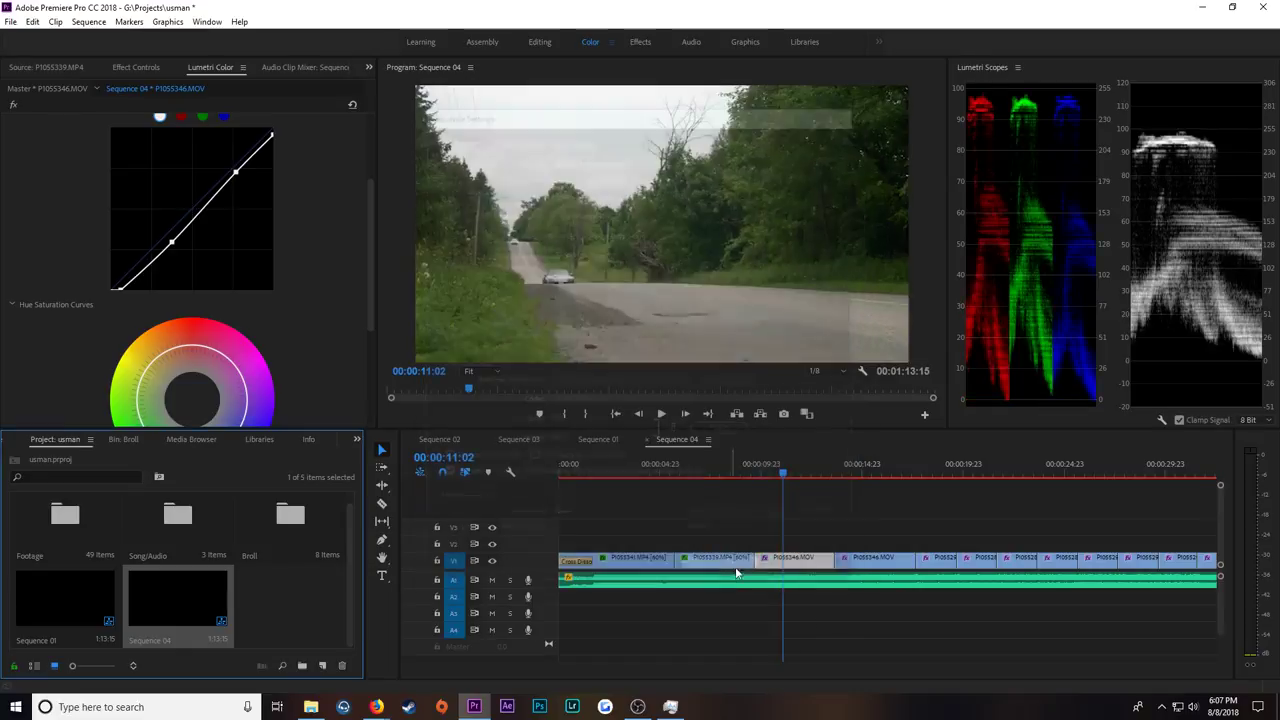
# Step: Save the project and check how the clips fill Sequence 04's frame at 00:00:15:04 and 00:01:05:17
pyautogui.moveTo(790, 472); pyautogui.dragTo(865, 472)
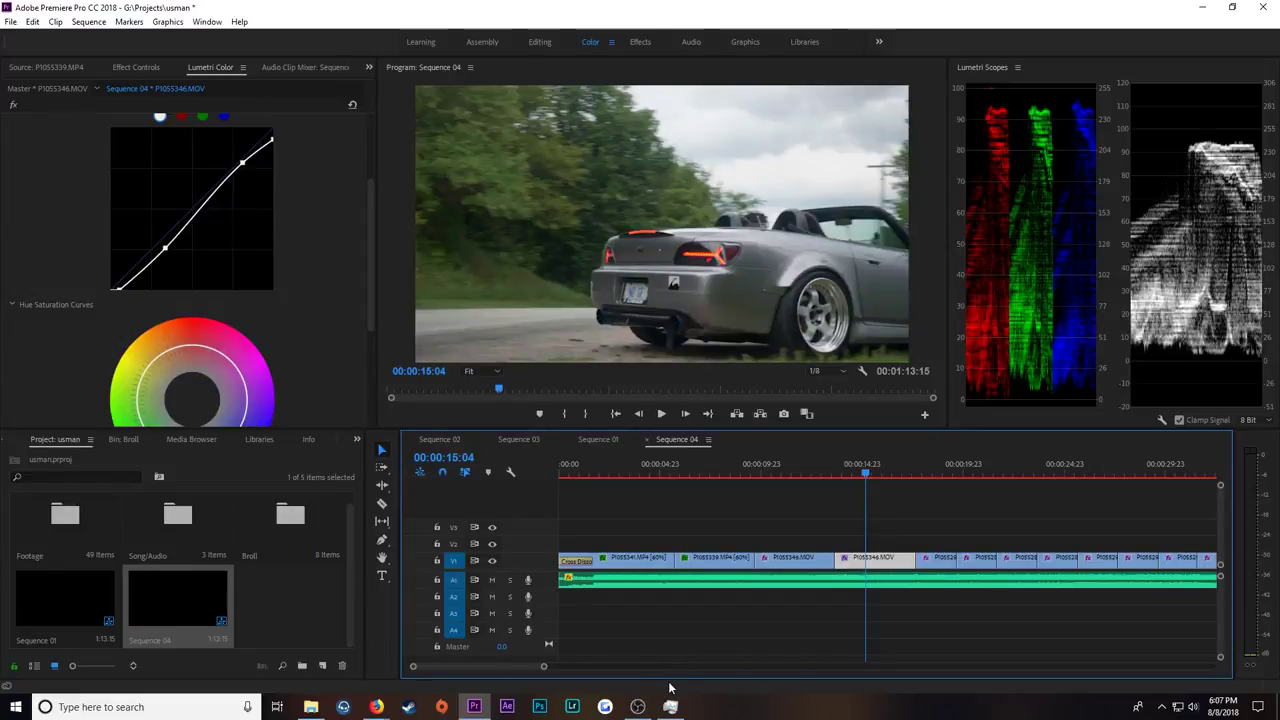
pyautogui.moveTo(548, 666); pyautogui.dragTo(664, 666)
pyautogui.click(755, 632)
pyautogui.hotkey('ctrl', 's')
pyautogui.click(1032, 472)
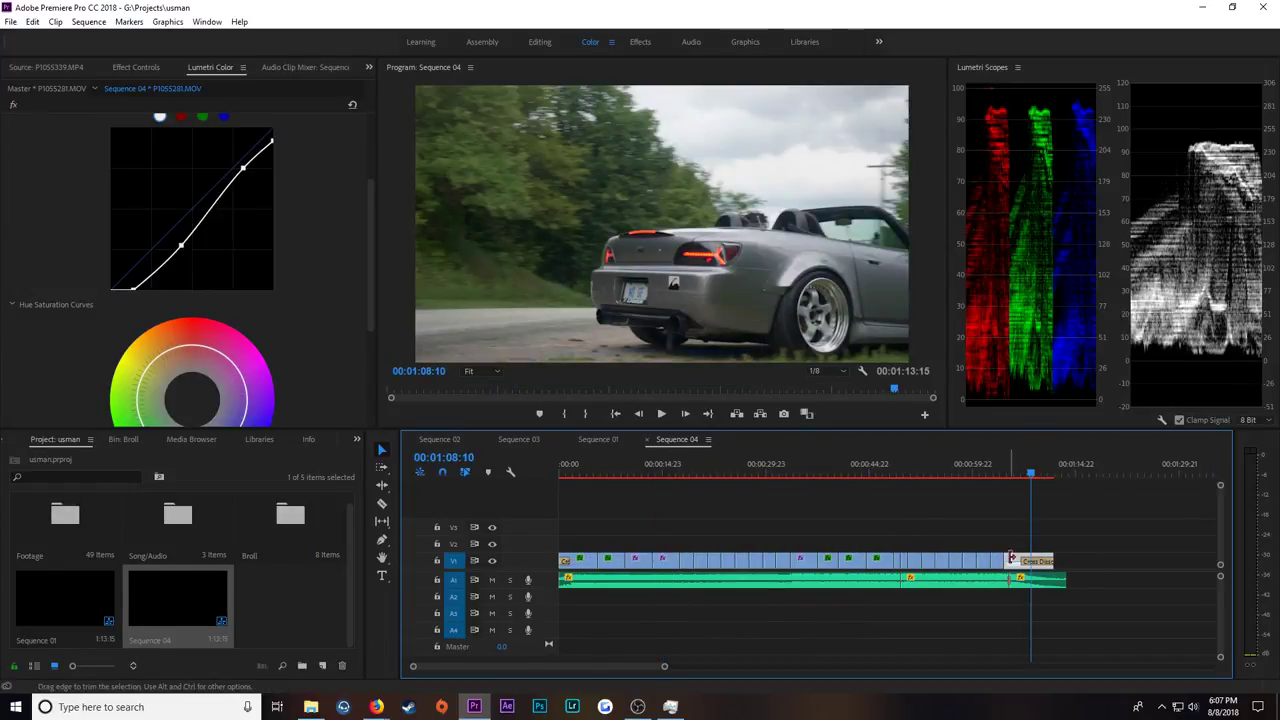
pyautogui.moveTo(1024, 482); pyautogui.dragTo(1014, 477)
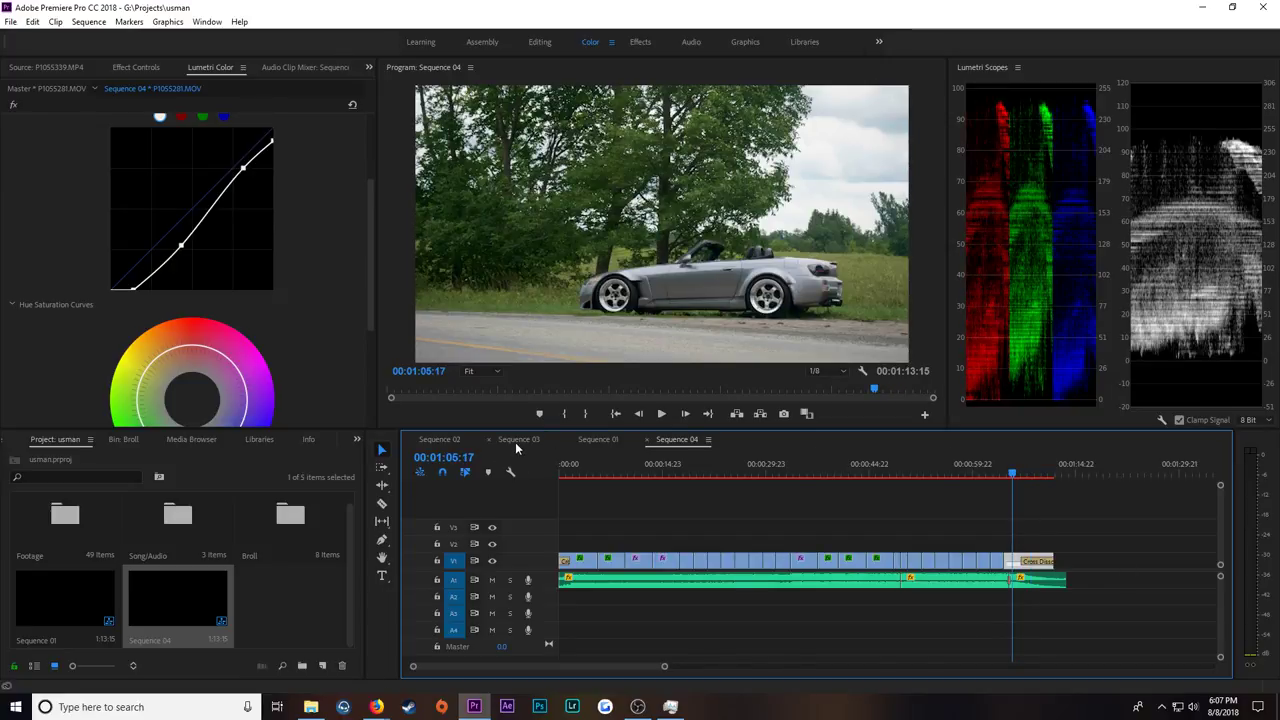
# Step: Compare the framing with Sequence 01 at 00:00:07:01 and return to Sequence 04
pyautogui.click(596, 440)
pyautogui.moveTo(595, 477)
pyautogui.mouseDown()
pyautogui.moveTo(576, 476)
pyautogui.moveTo(602, 475)
pyautogui.mouseUp()
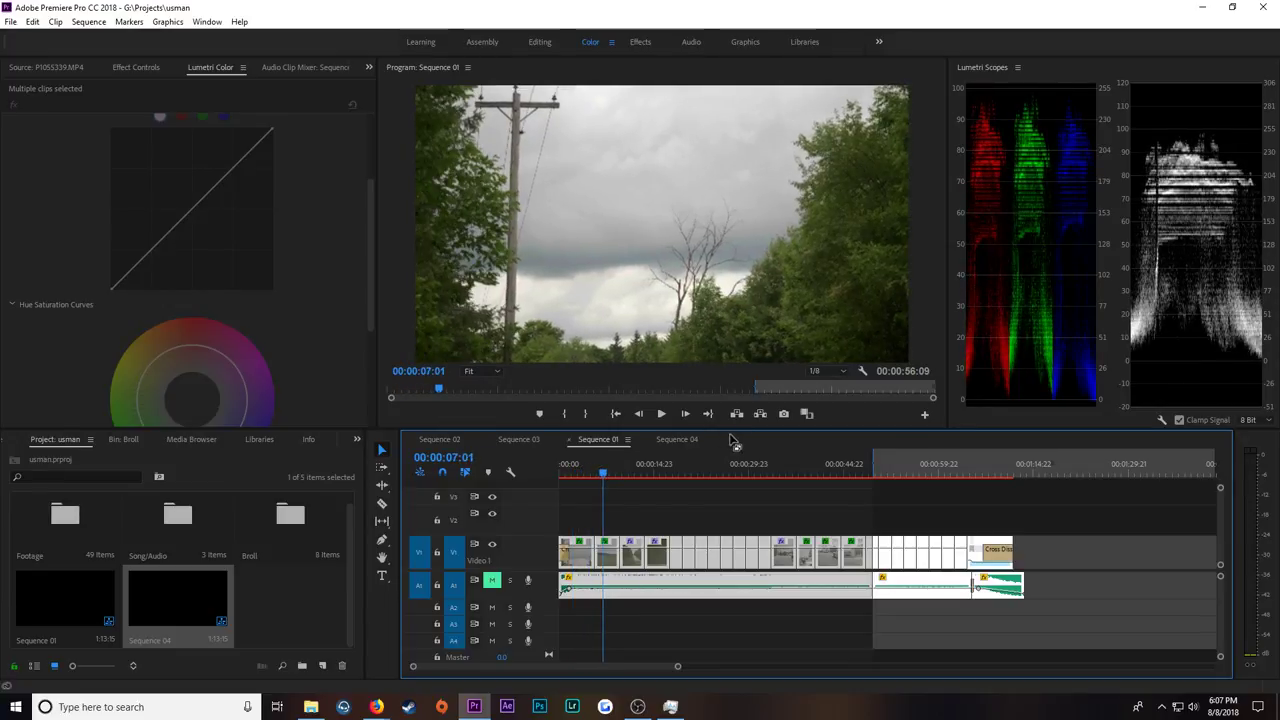
pyautogui.click(676, 439)
# Step: Rename Sequence 04 as "After effects" in the project's root bin and save the project
pyautogui.rightClick(670, 440)
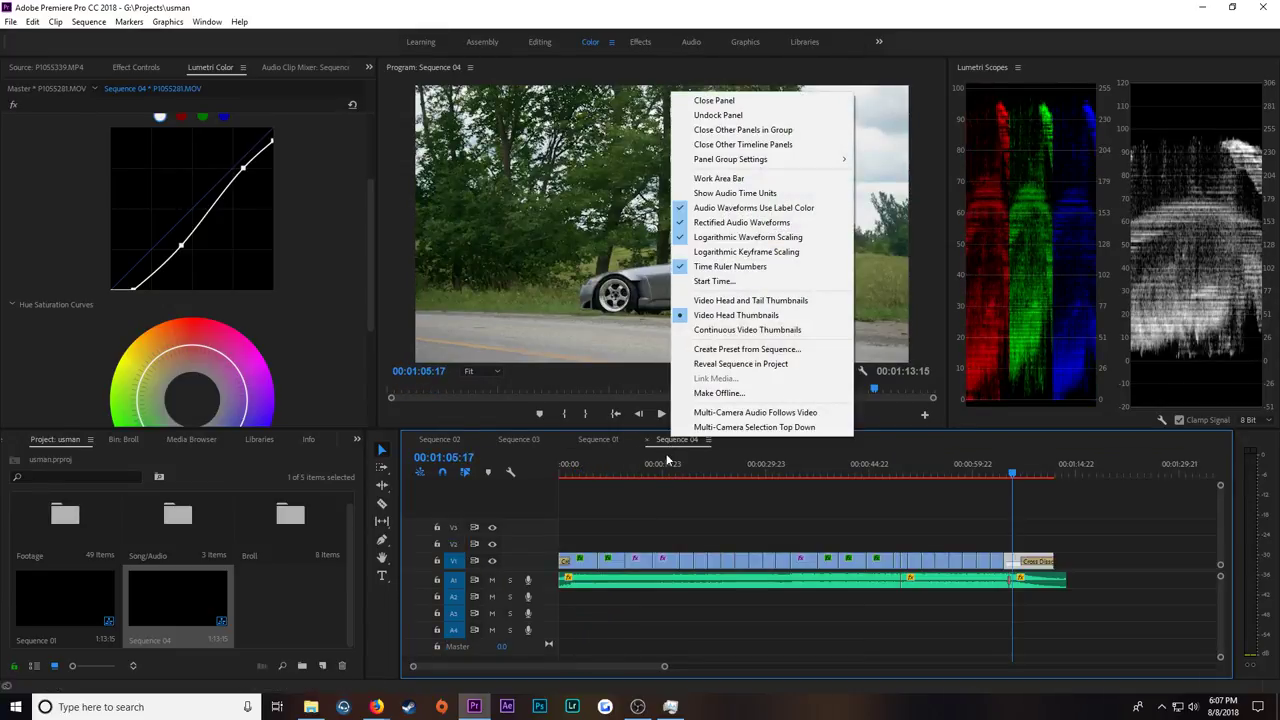
pyautogui.click(166, 608)
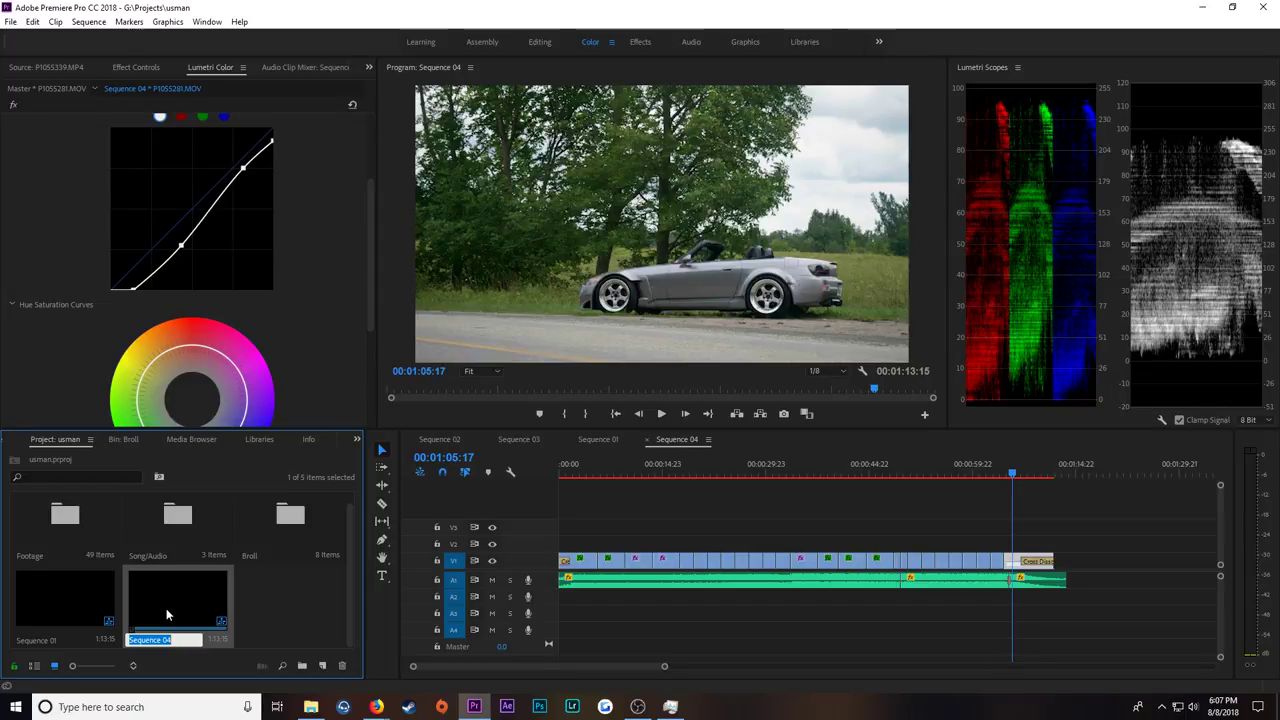
pyautogui.write('After effect')
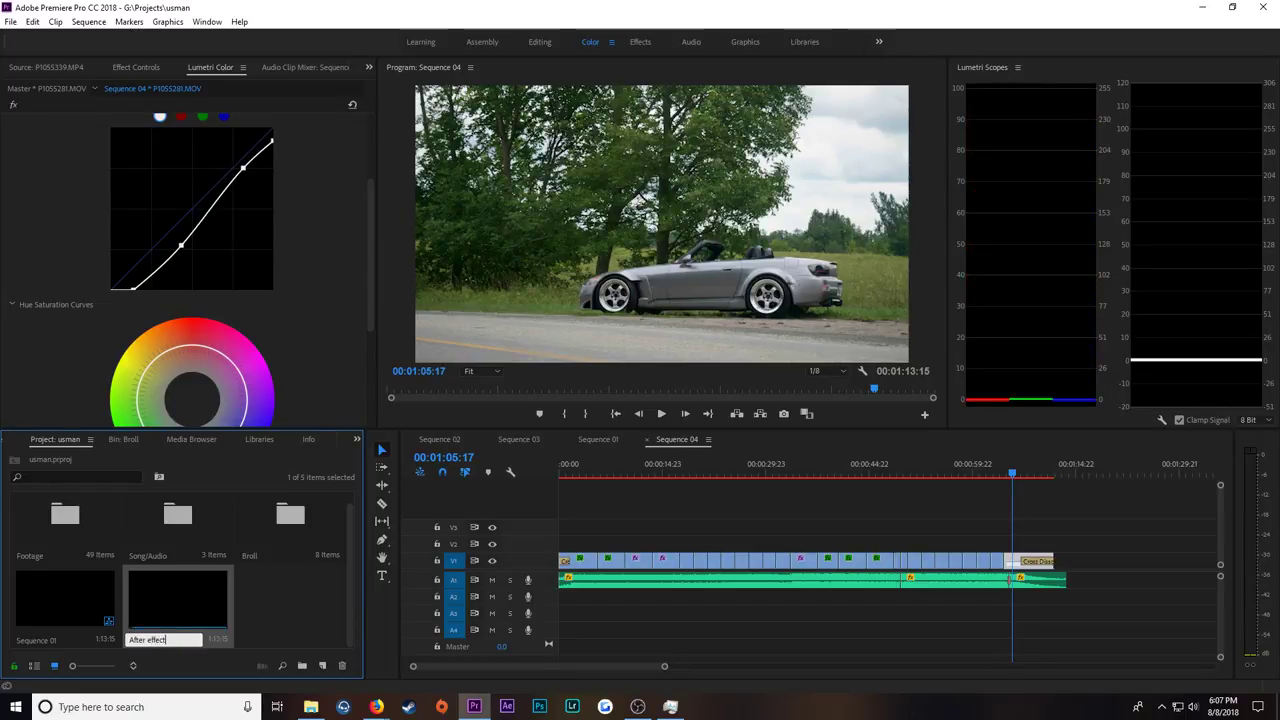
pyautogui.write('s')
pyautogui.press('Return')
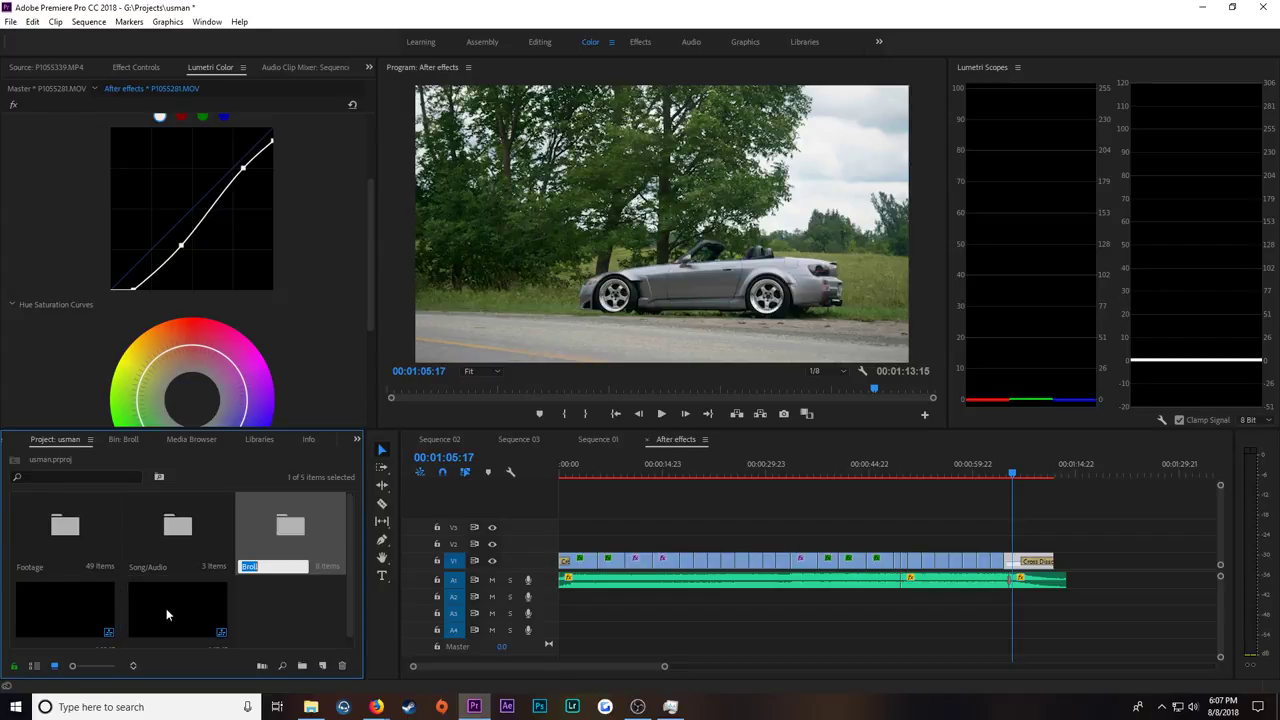
pyautogui.click(258, 625)
pyautogui.hotkey('ctrl', 's')
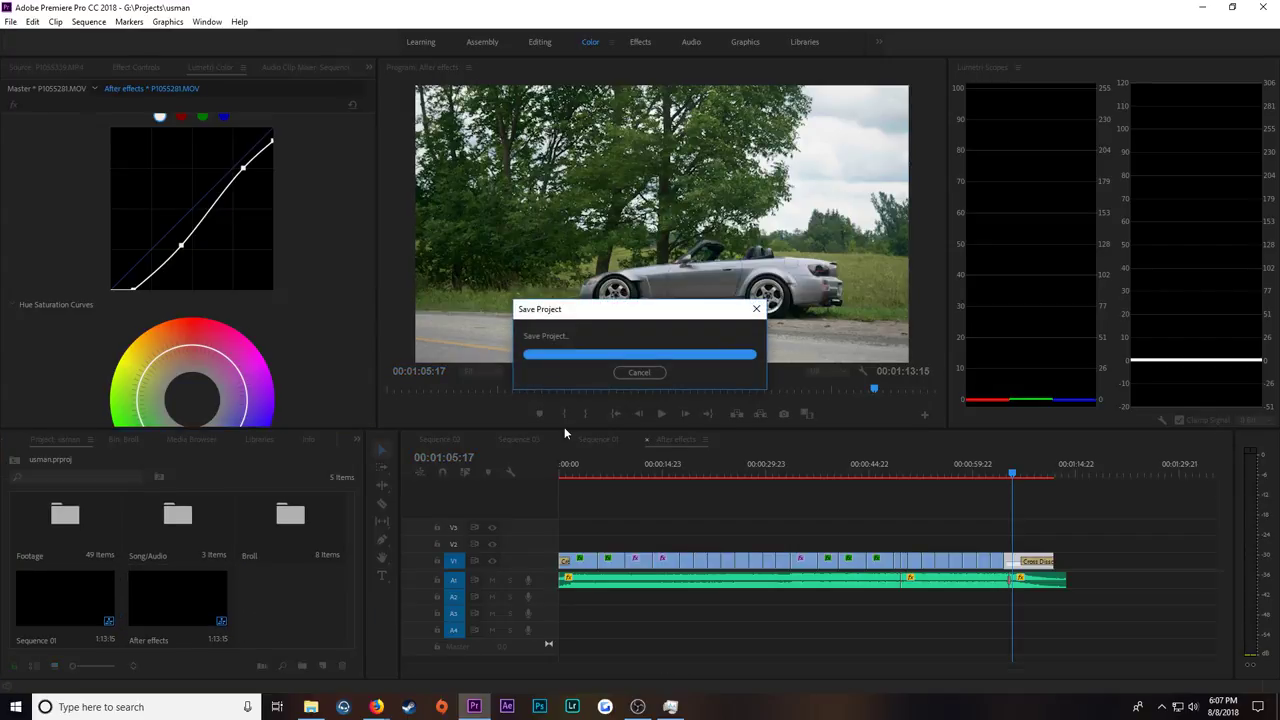
# Step: Select all clips in the After effects sequence and look through Sequence 01, Sequence 03 and Sequence 02
pyautogui.click(674, 442)
pyautogui.click(1078, 578)
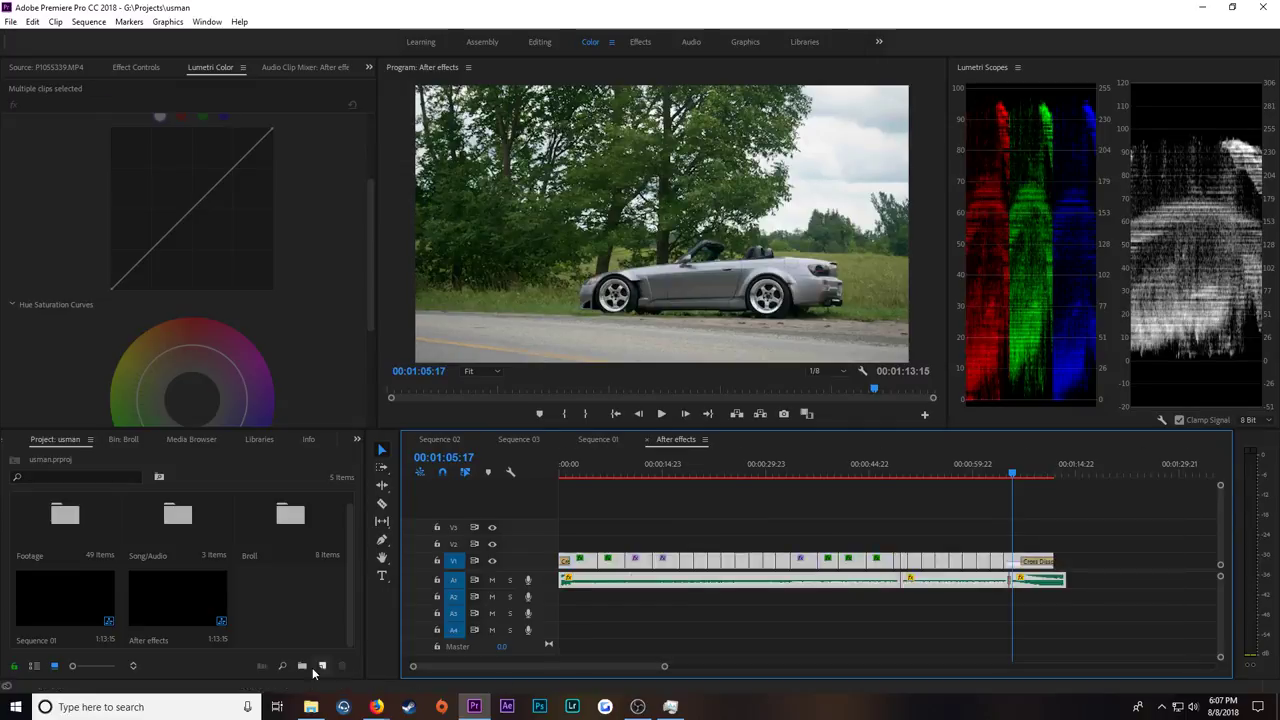
pyautogui.click(598, 441)
pyautogui.click(526, 439)
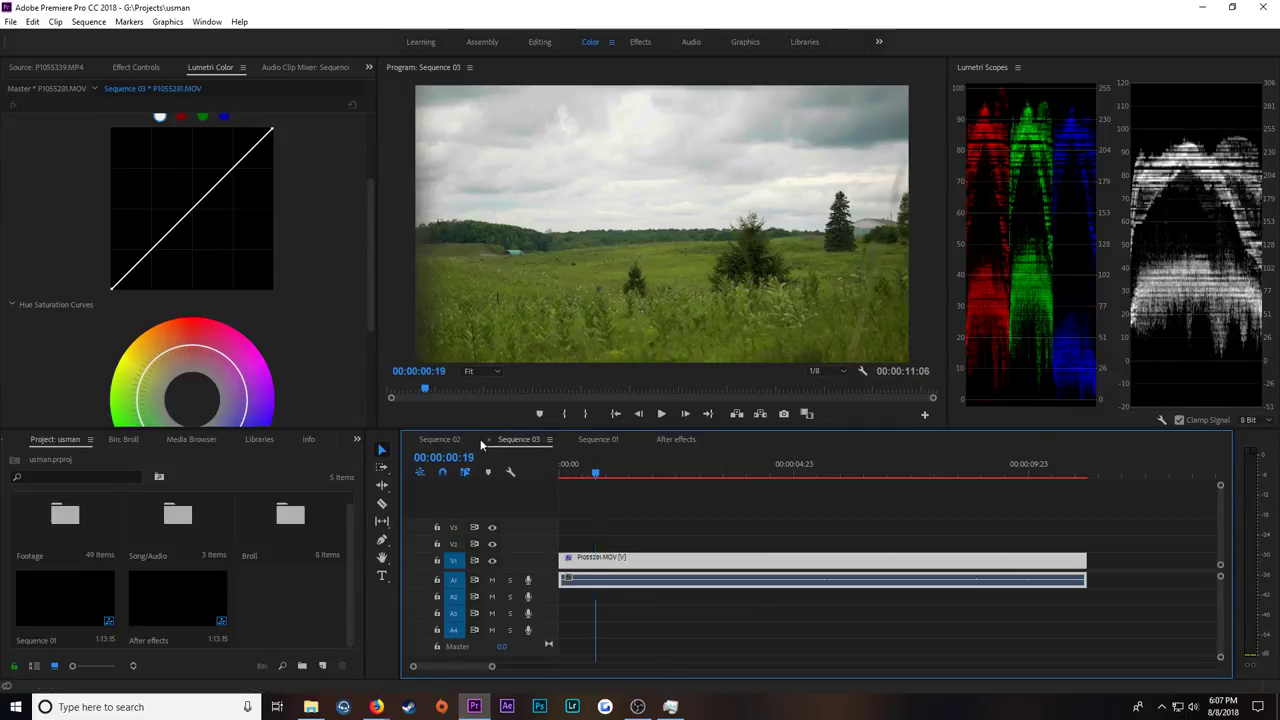
pyautogui.click(444, 439)
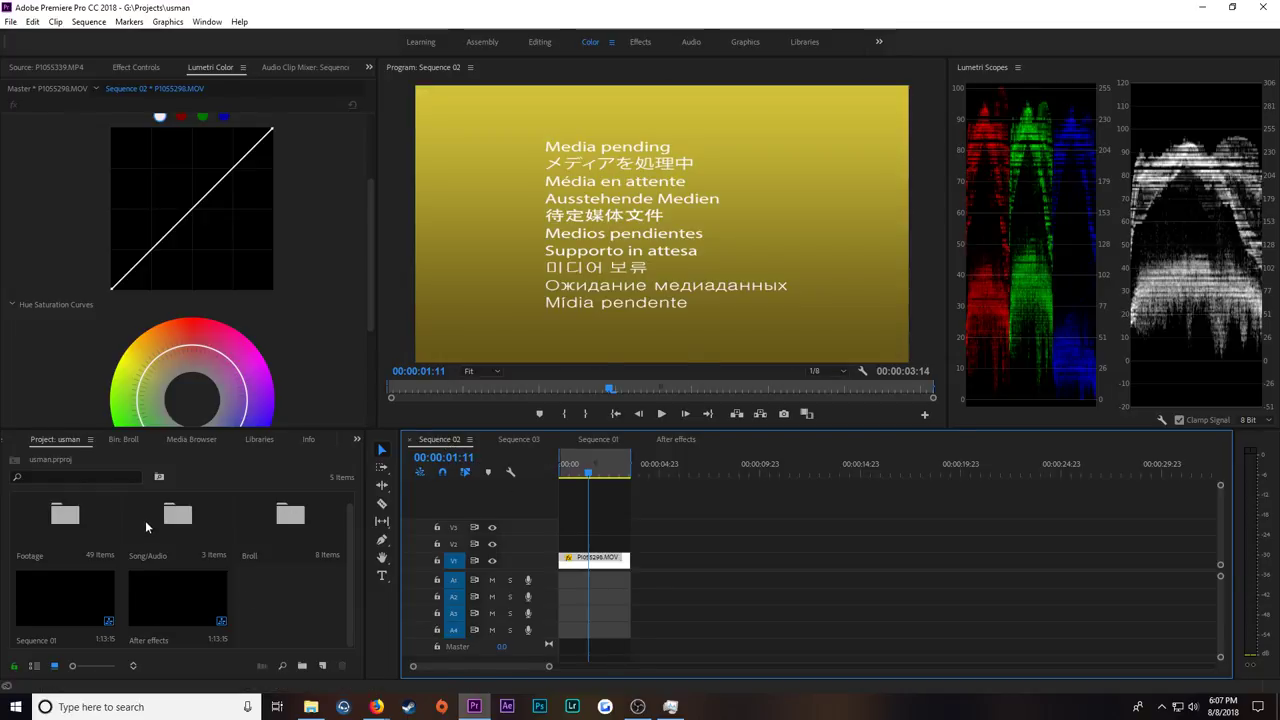
# Step: Look through the Footage bin, Sequence 01, the media browser and the Broll bin for other sequences
pyautogui.doubleClick(65, 515)
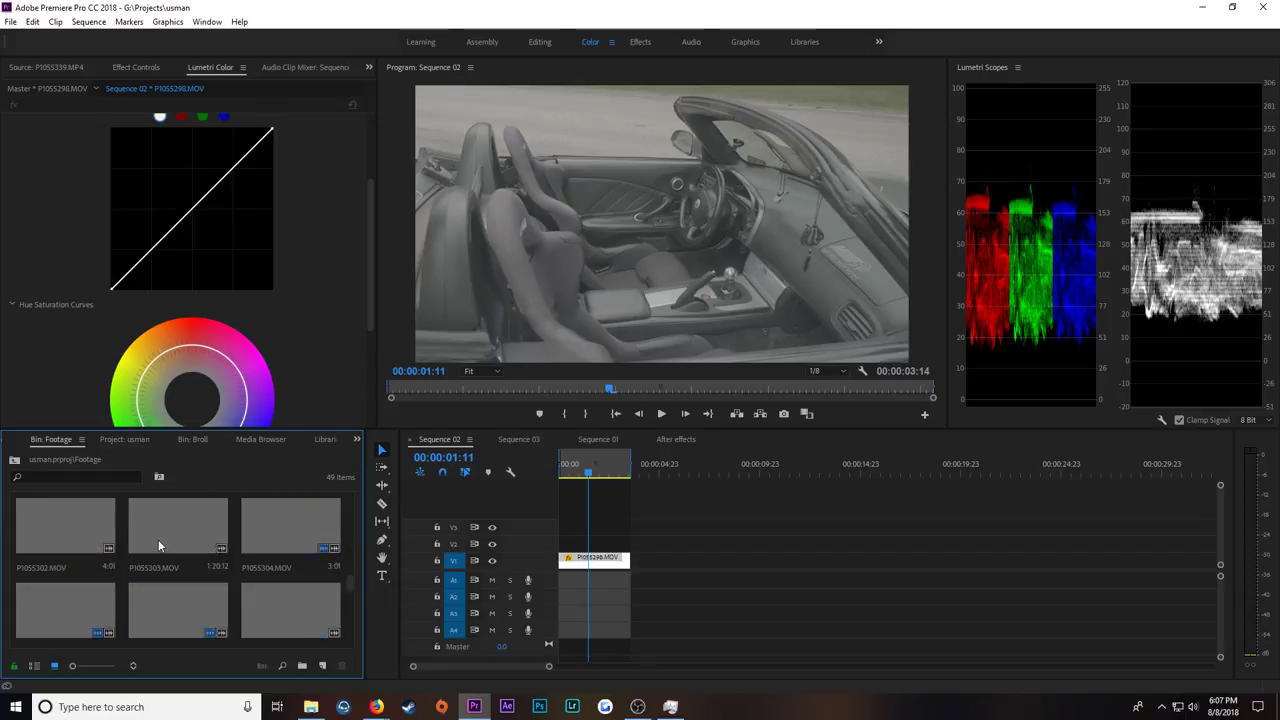
pyautogui.click(124, 439)
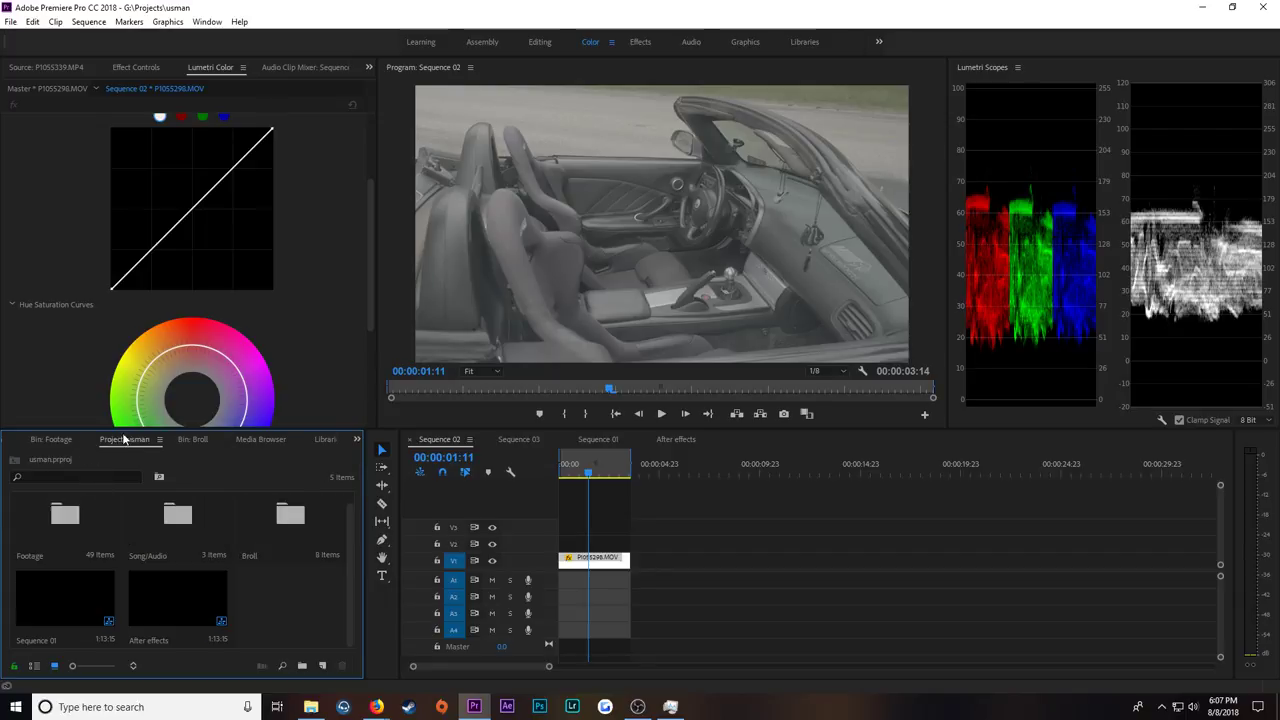
pyautogui.doubleClick(51, 604)
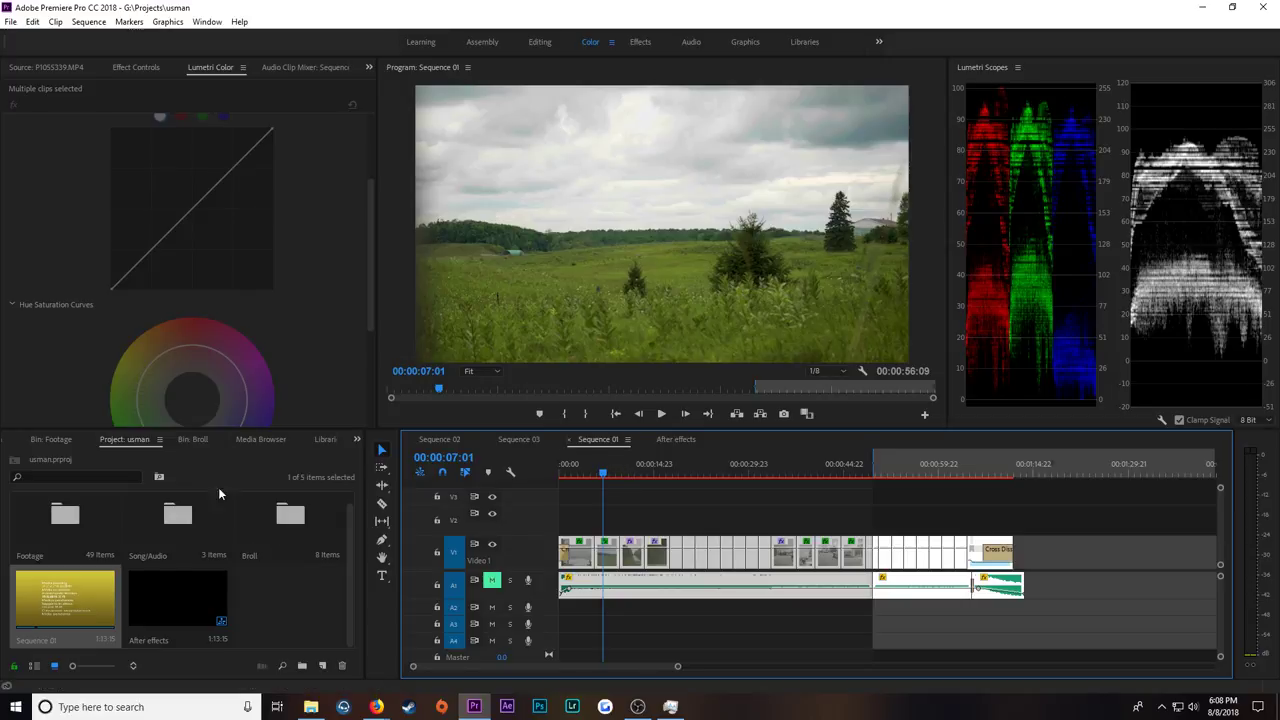
pyautogui.click(175, 597)
pyautogui.click(245, 442)
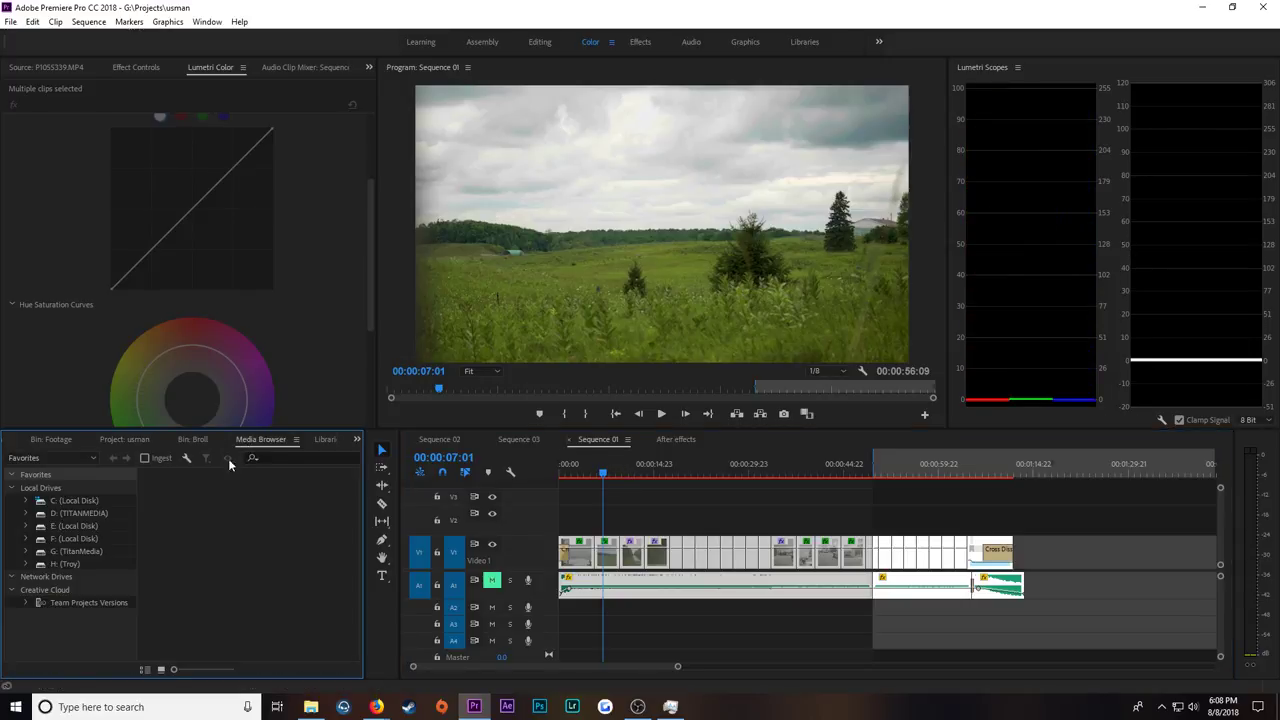
pyautogui.click(325, 439)
pyautogui.click(120, 441)
pyautogui.click(146, 441)
pyautogui.scroll(-1, 186, 578)
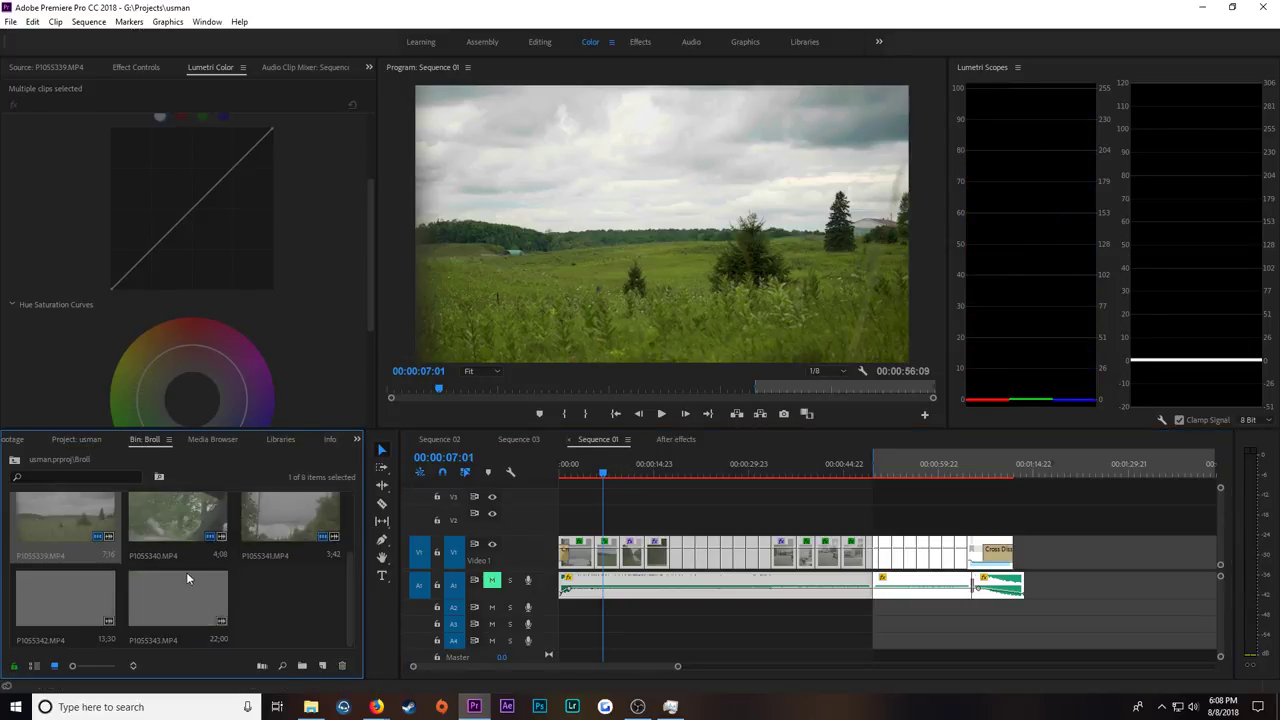
pyautogui.scroll(1, 190, 574)
pyautogui.click(78, 439)
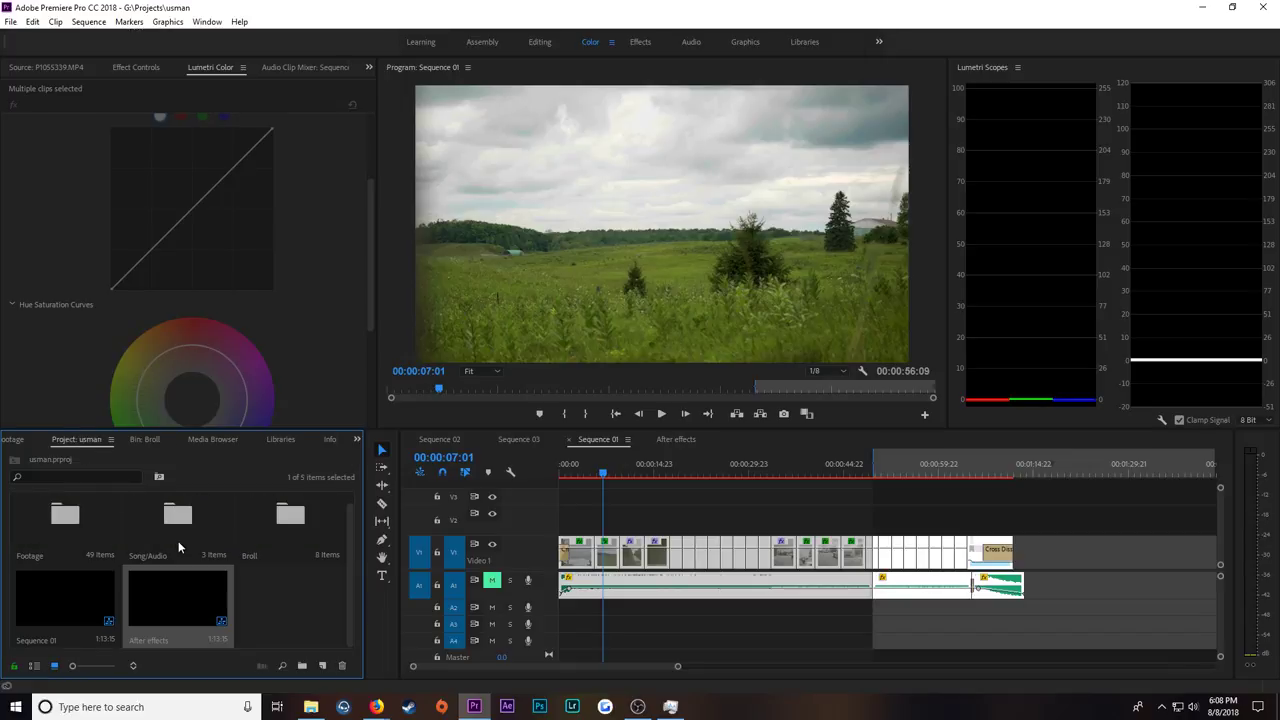
# Step: Search the Broll, Song/Audio and Footage bins for sequences stored among the clips
pyautogui.doubleClick(229, 522)
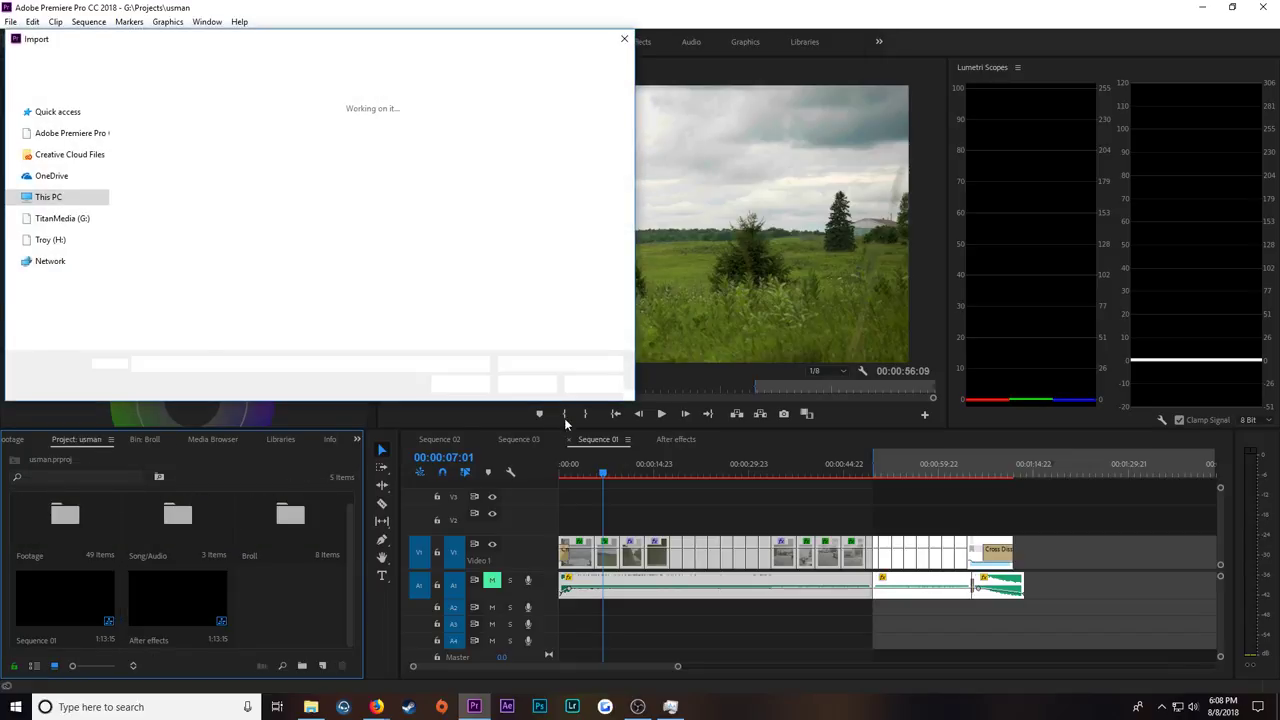
pyautogui.click(590, 384)
pyautogui.doubleClick(299, 497)
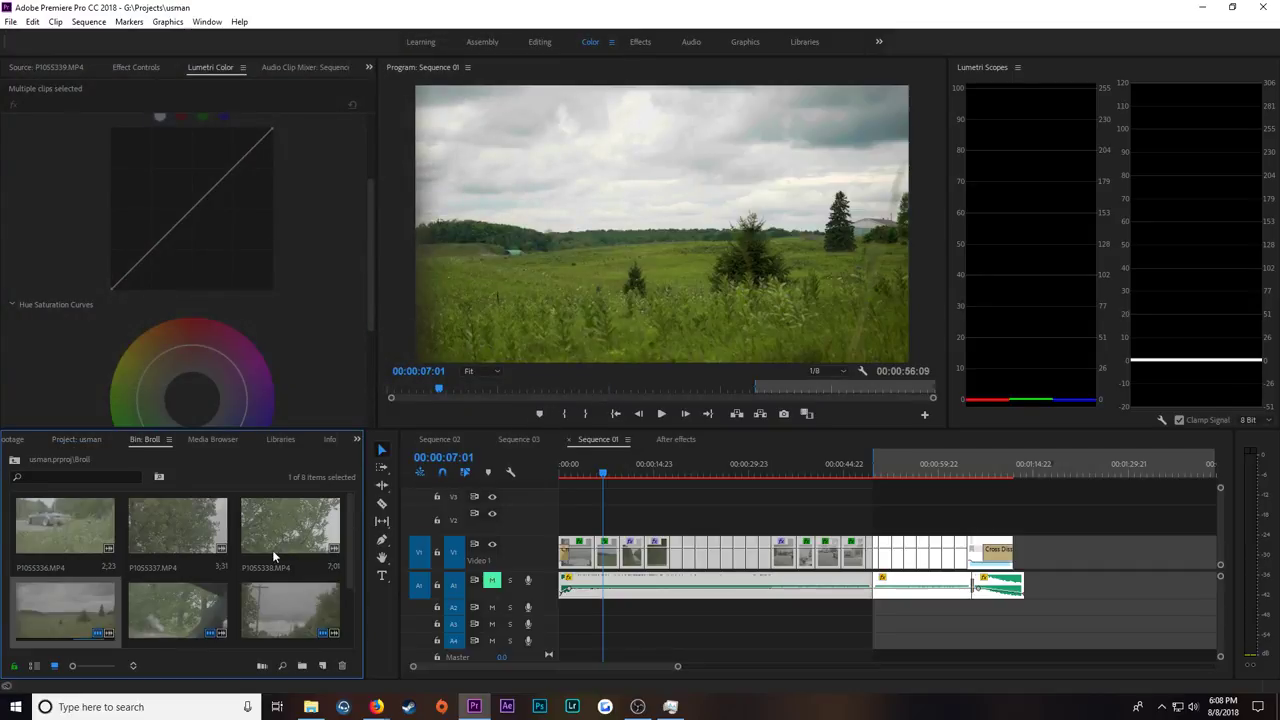
pyautogui.click(80, 440)
pyautogui.doubleClick(180, 527)
pyautogui.click(72, 447)
pyautogui.doubleClick(154, 530)
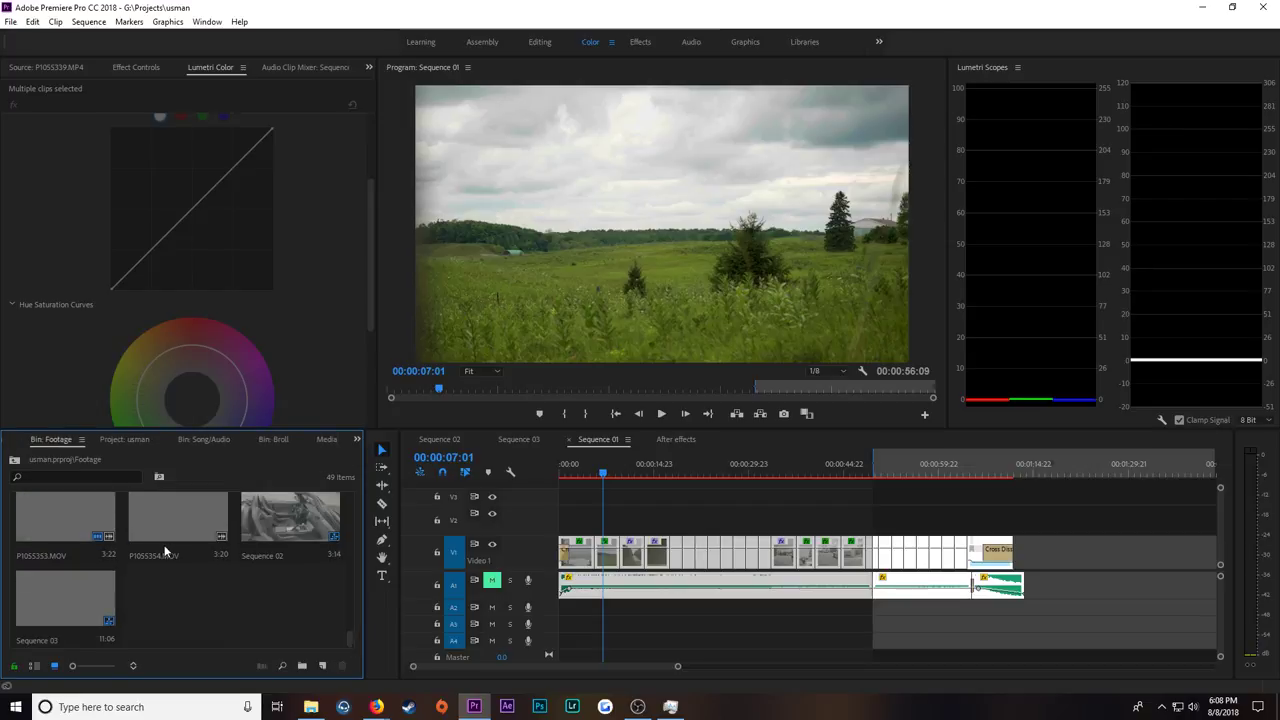
# Step: Review Sequence 03 and Sequence 02 and open the P1055301 sequence from the Footage bin
pyautogui.click(519, 440)
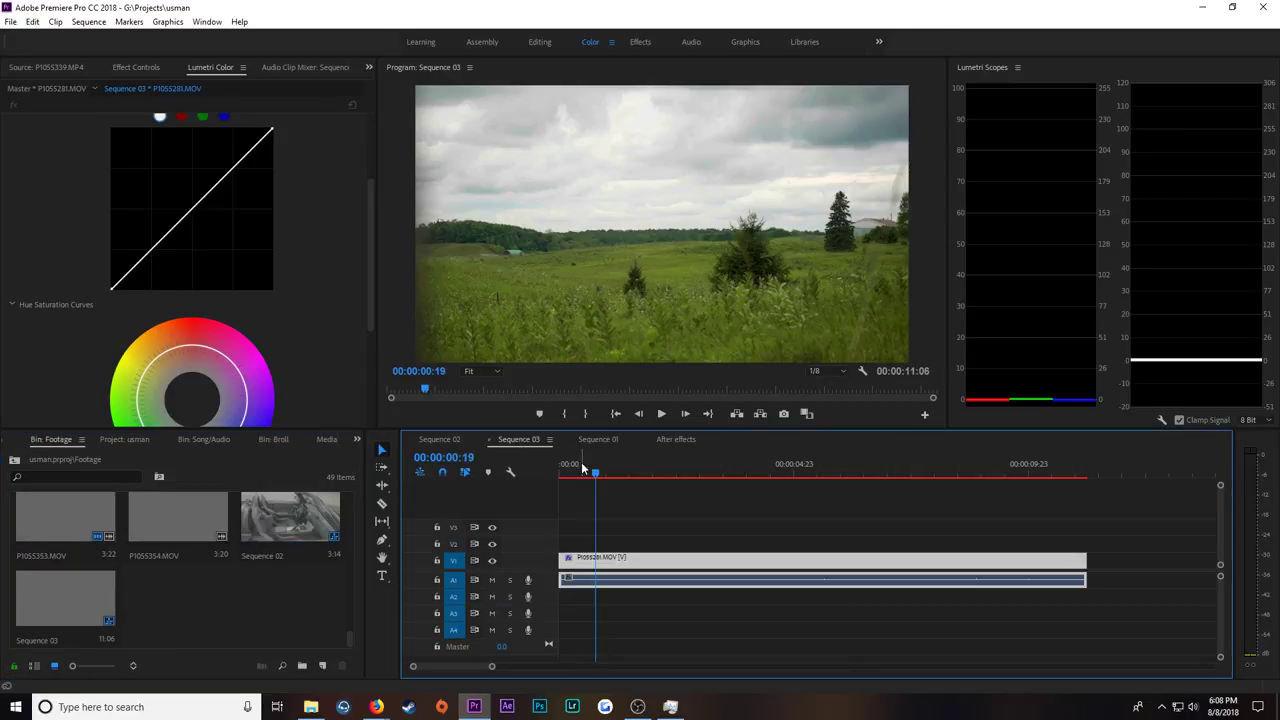
pyautogui.click(440, 440)
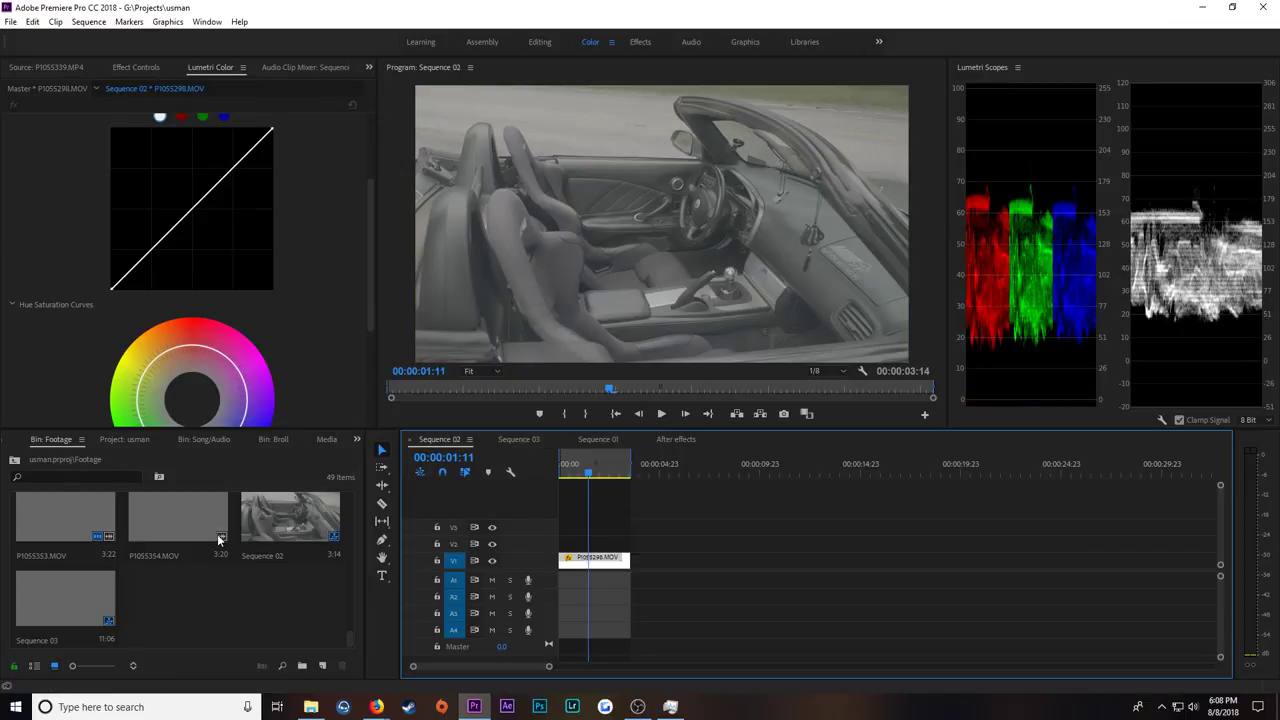
pyautogui.scroll(5, 220, 540)
pyautogui.scroll(-2, 217, 542)
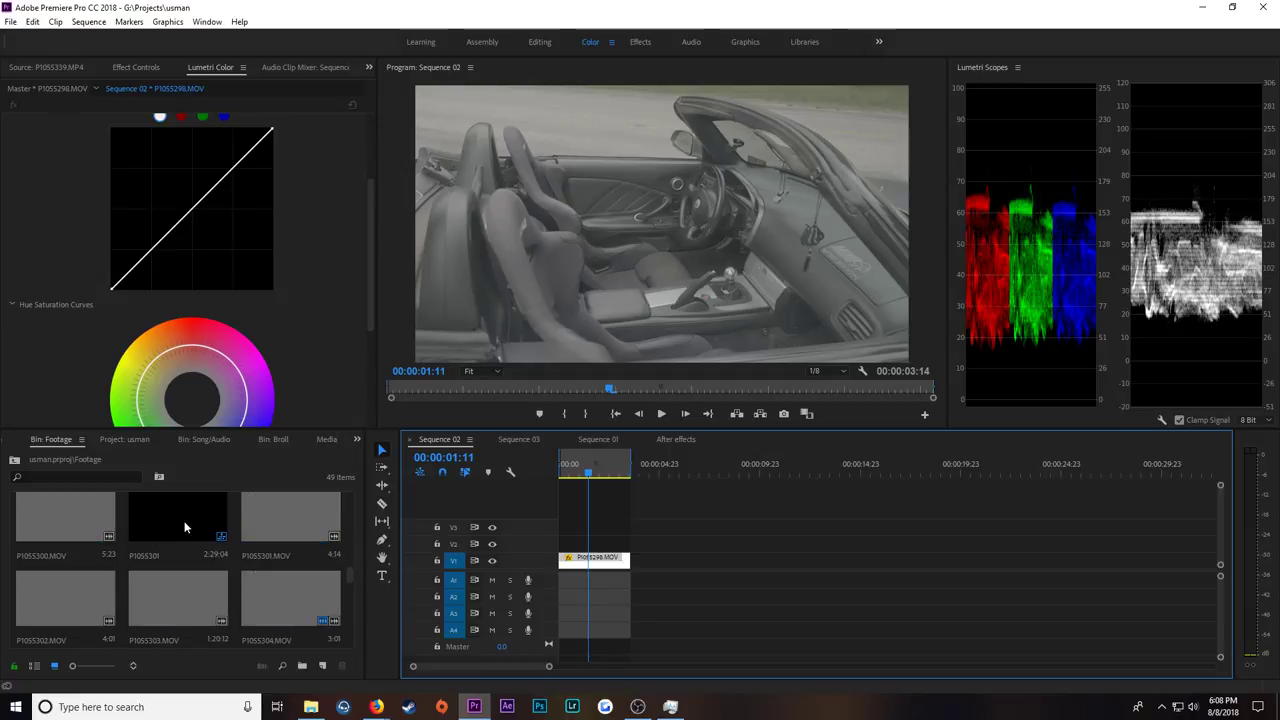
pyautogui.doubleClick(184, 527)
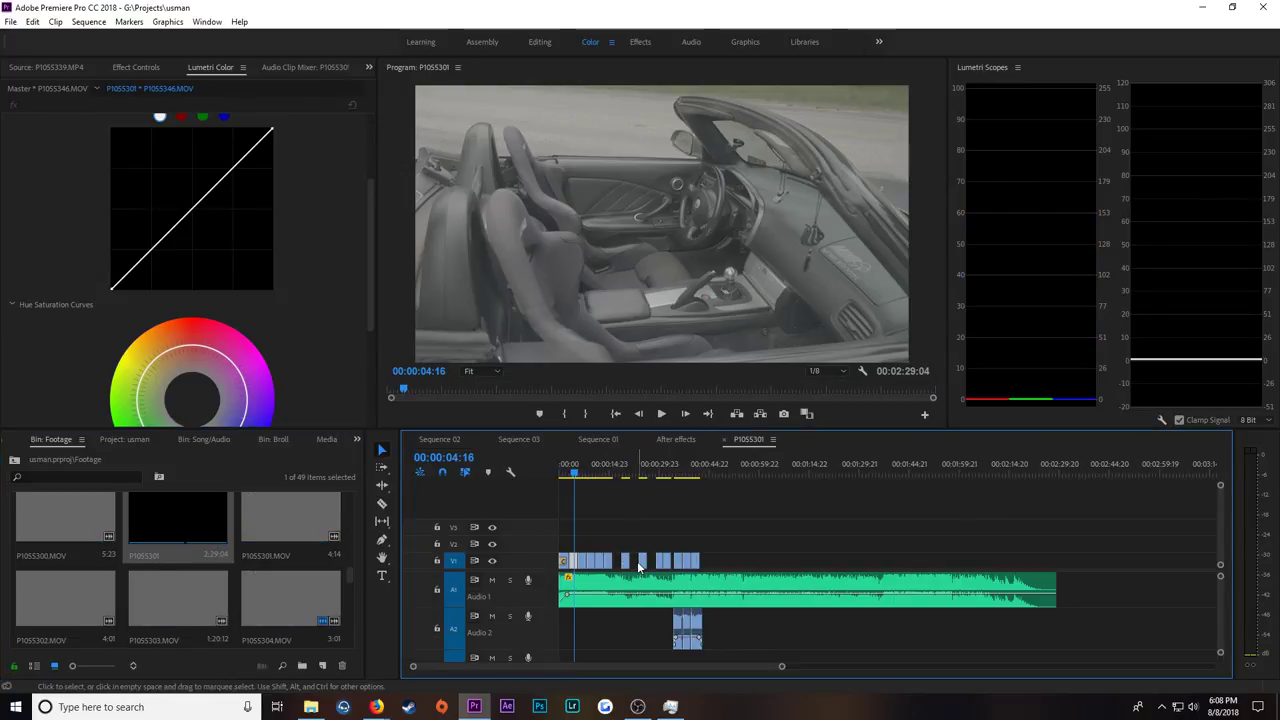
# Step: Inspect the P1055301 timeline up close around 00:00:35:05 and browse the Footage bin's clips for other sequences
pyautogui.moveTo(783, 668); pyautogui.dragTo(631, 667)
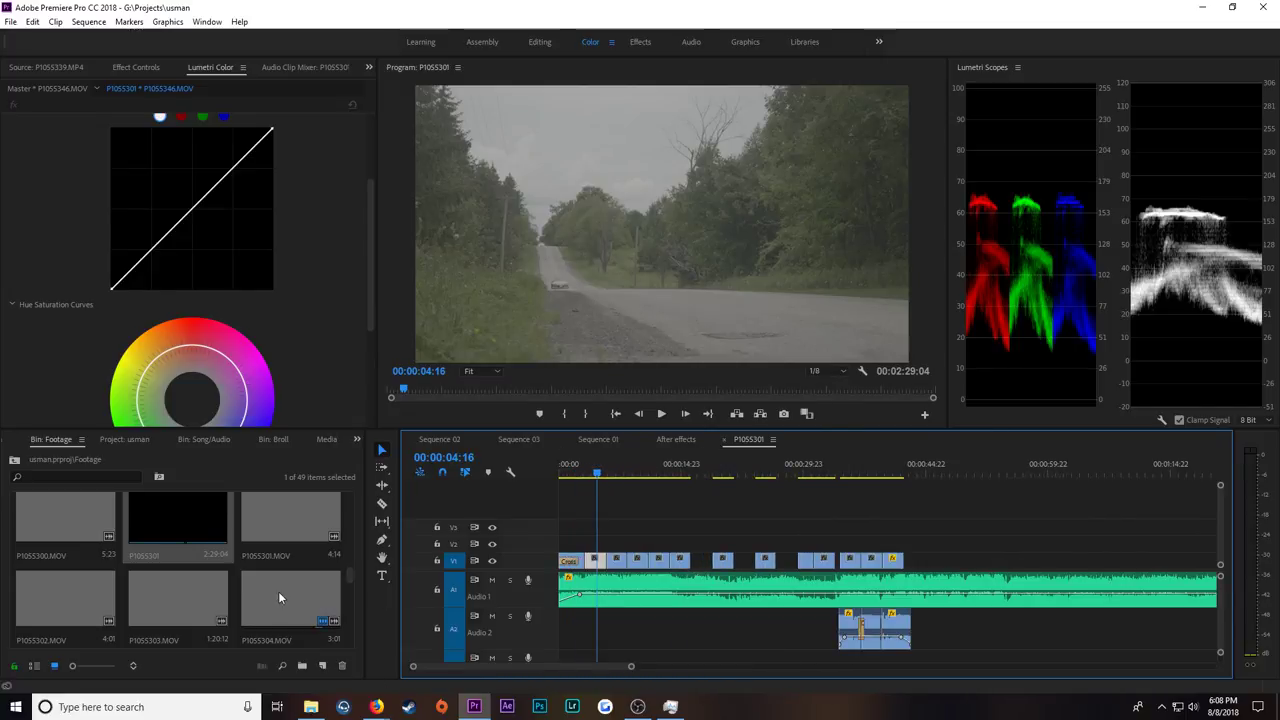
pyautogui.scroll(-2, 217, 584)
pyautogui.scroll(-5, 217, 584)
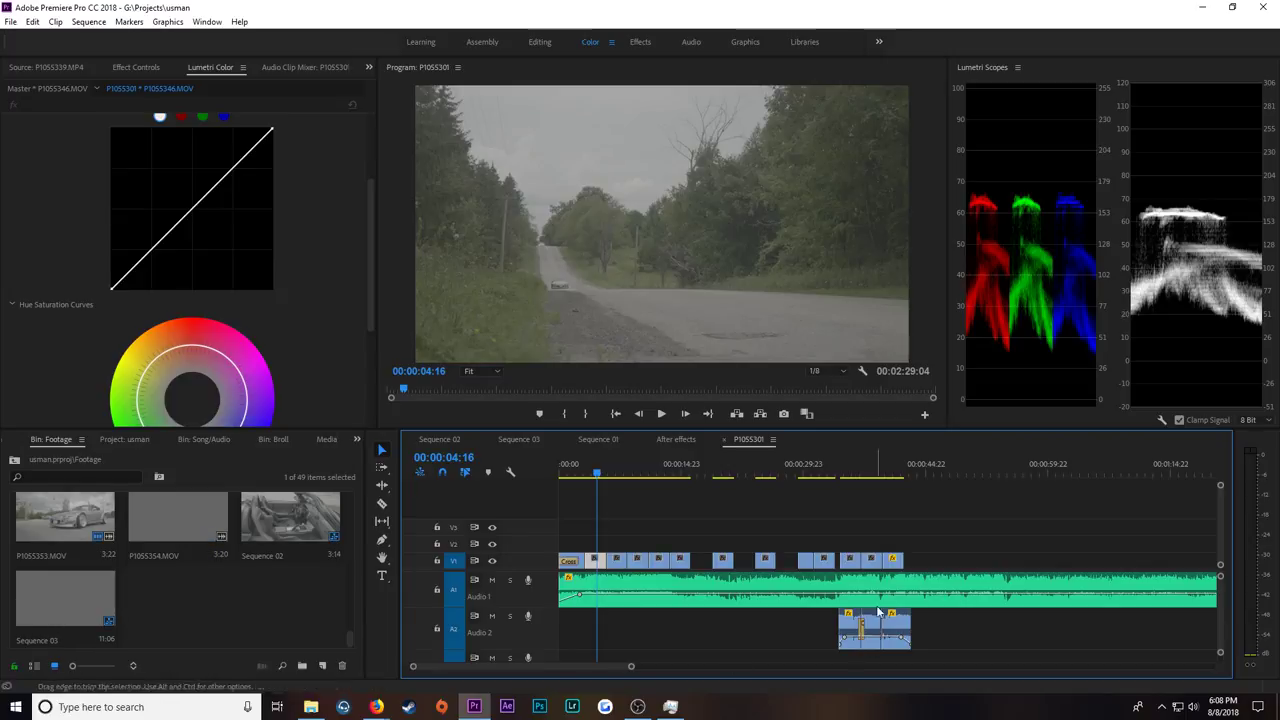
pyautogui.click(846, 466)
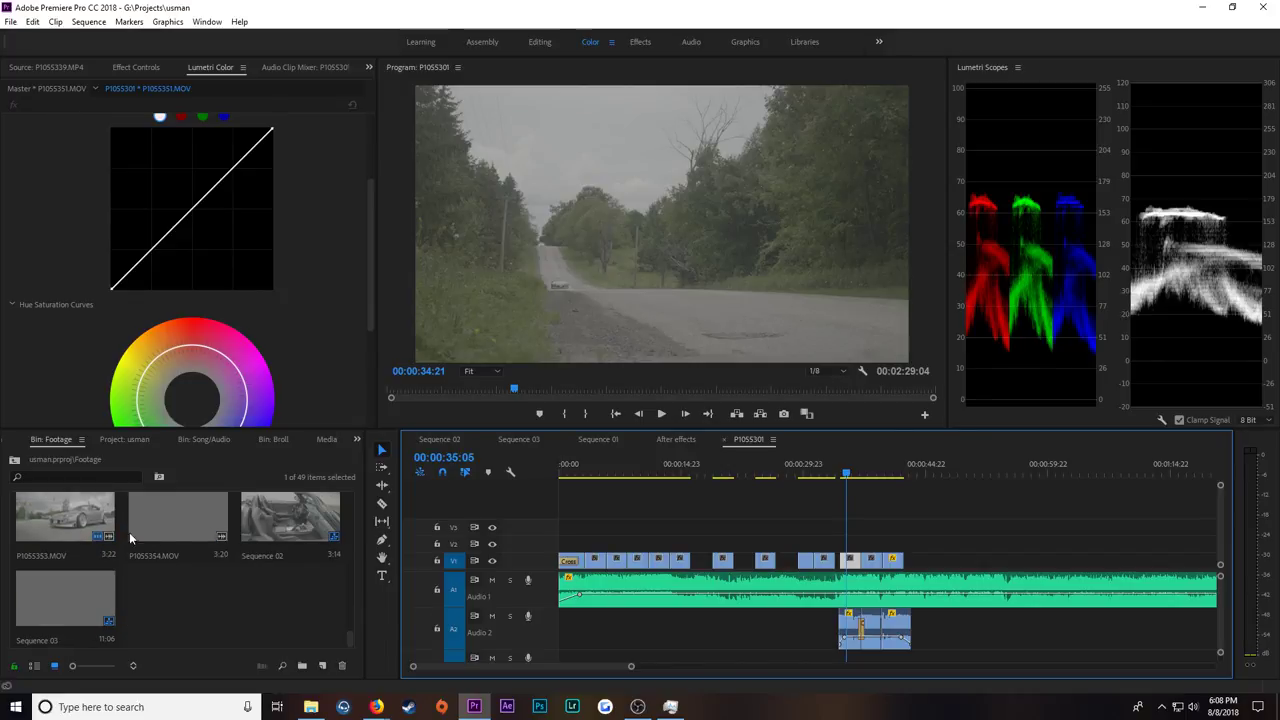
pyautogui.scroll(5, 148, 592)
pyautogui.scroll(3, 151, 597)
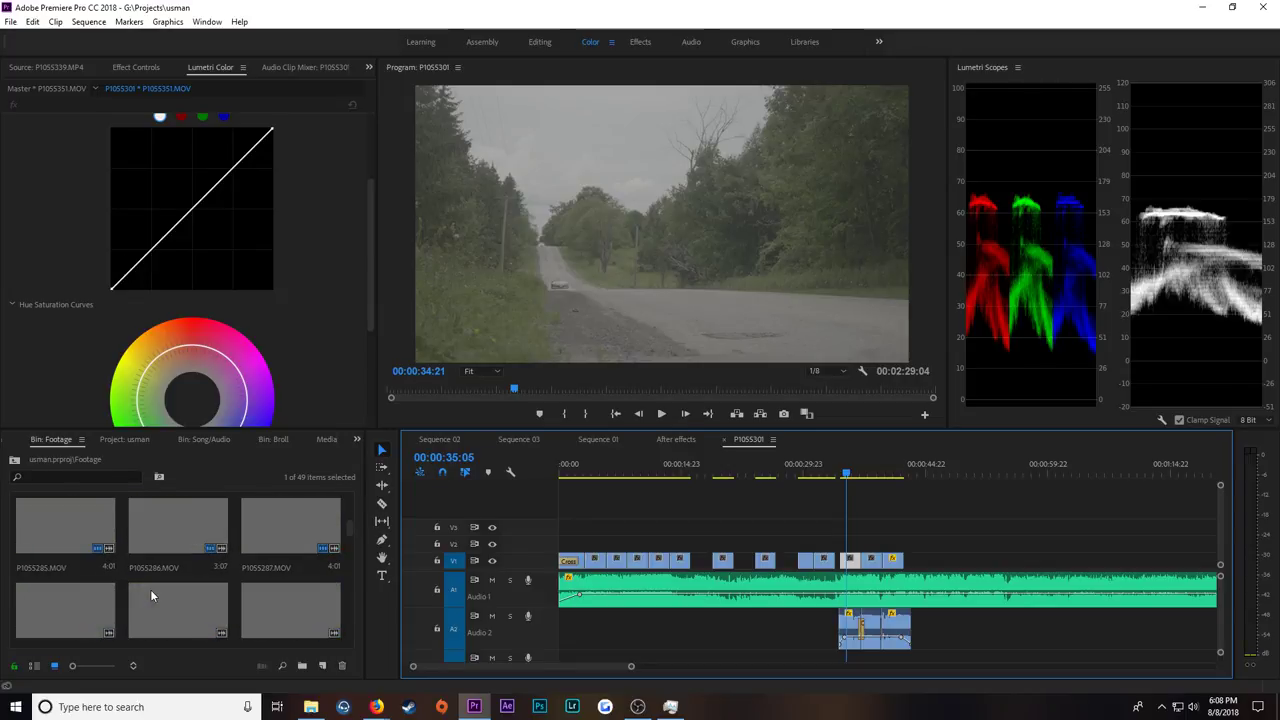
pyautogui.scroll(-2, 151, 596)
pyautogui.scroll(-3, 150, 589)
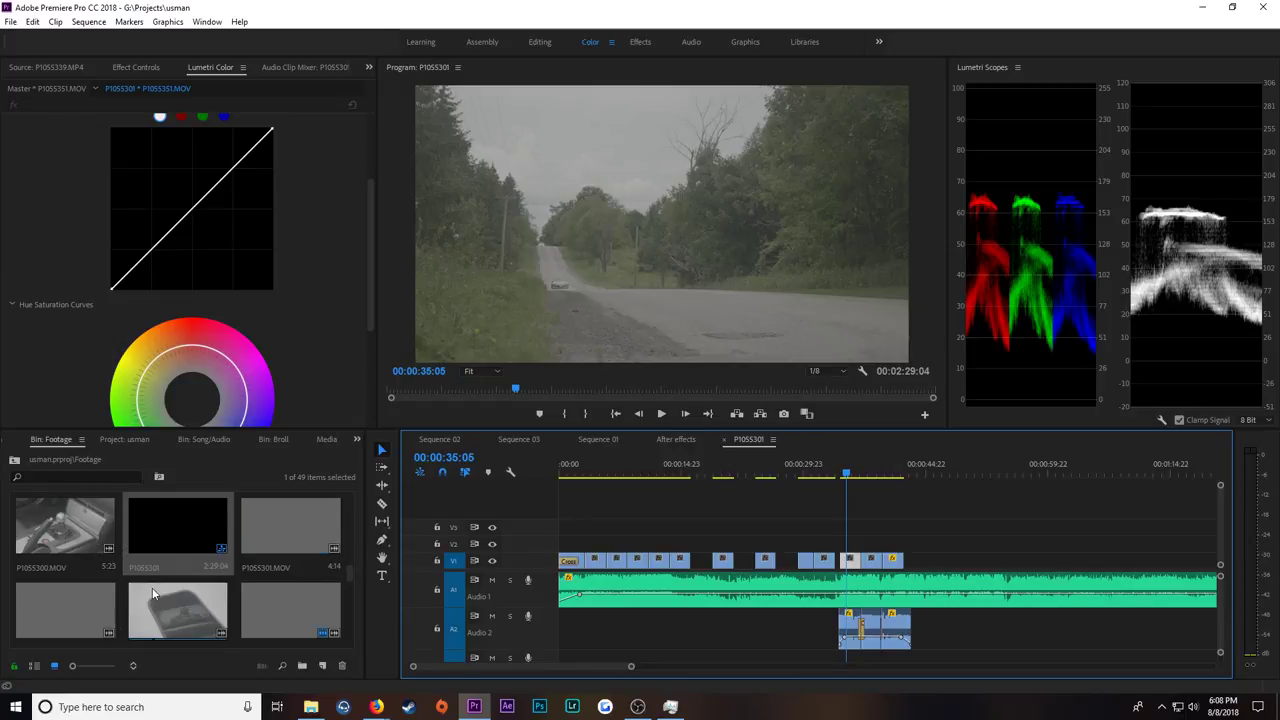
pyautogui.scroll(-1, 152, 594)
pyautogui.scroll(-5, 156, 583)
# Step: Display the Footage bin and the main project contents as lists, and collapse the Footage folder
pyautogui.click(98, 633)
pyautogui.hotkey('ctrl', 'pageup')
pyautogui.scroll(-9, 169, 605)
pyautogui.scroll(-8, 168, 602)
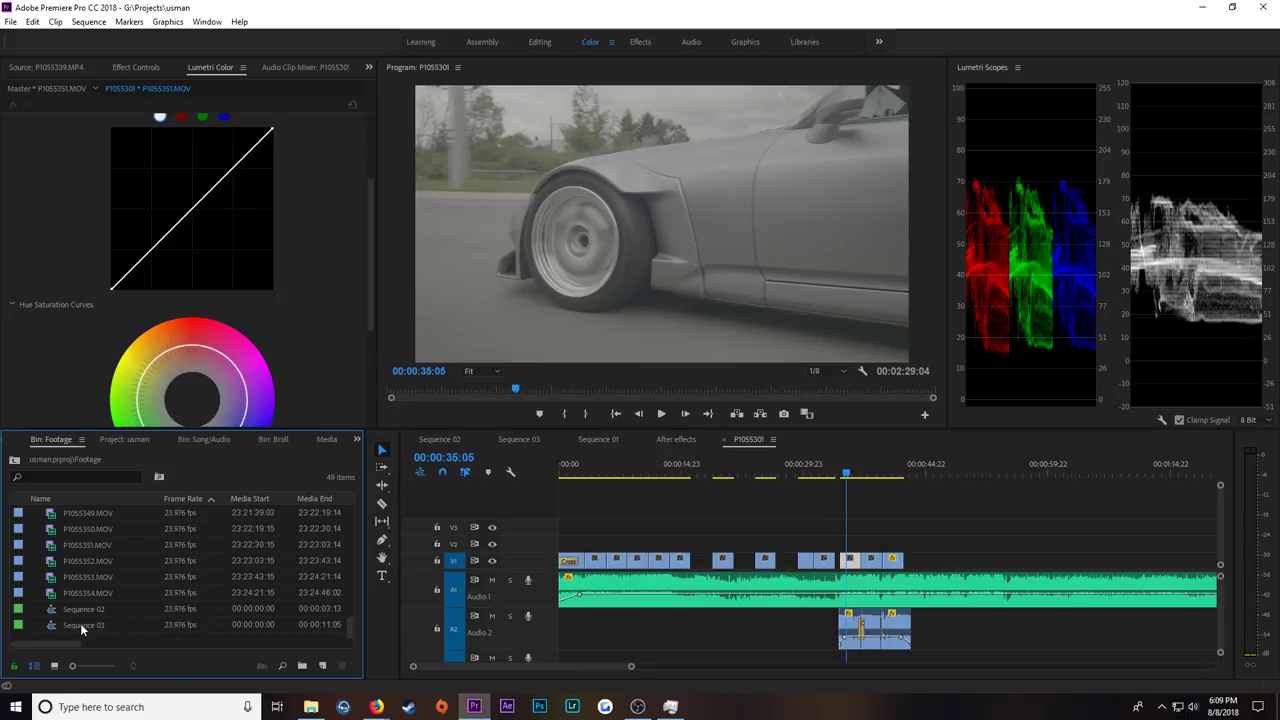
pyautogui.click(124, 439)
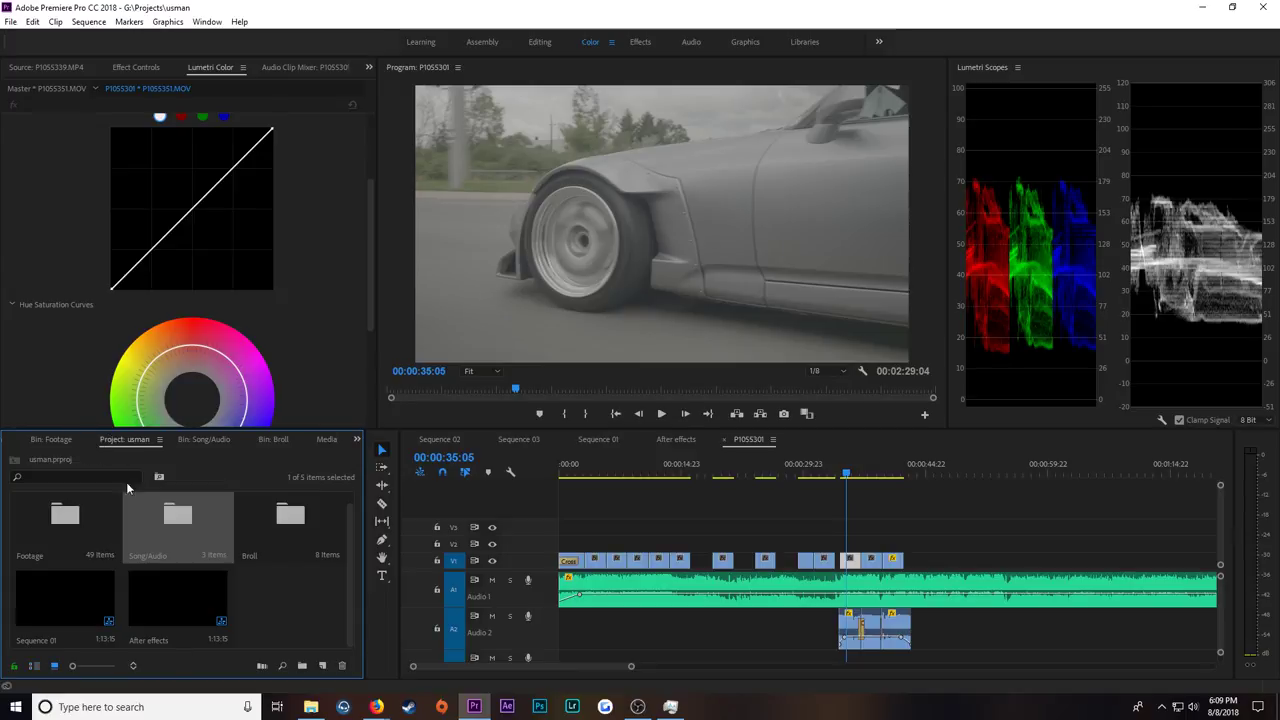
pyautogui.click(34, 665)
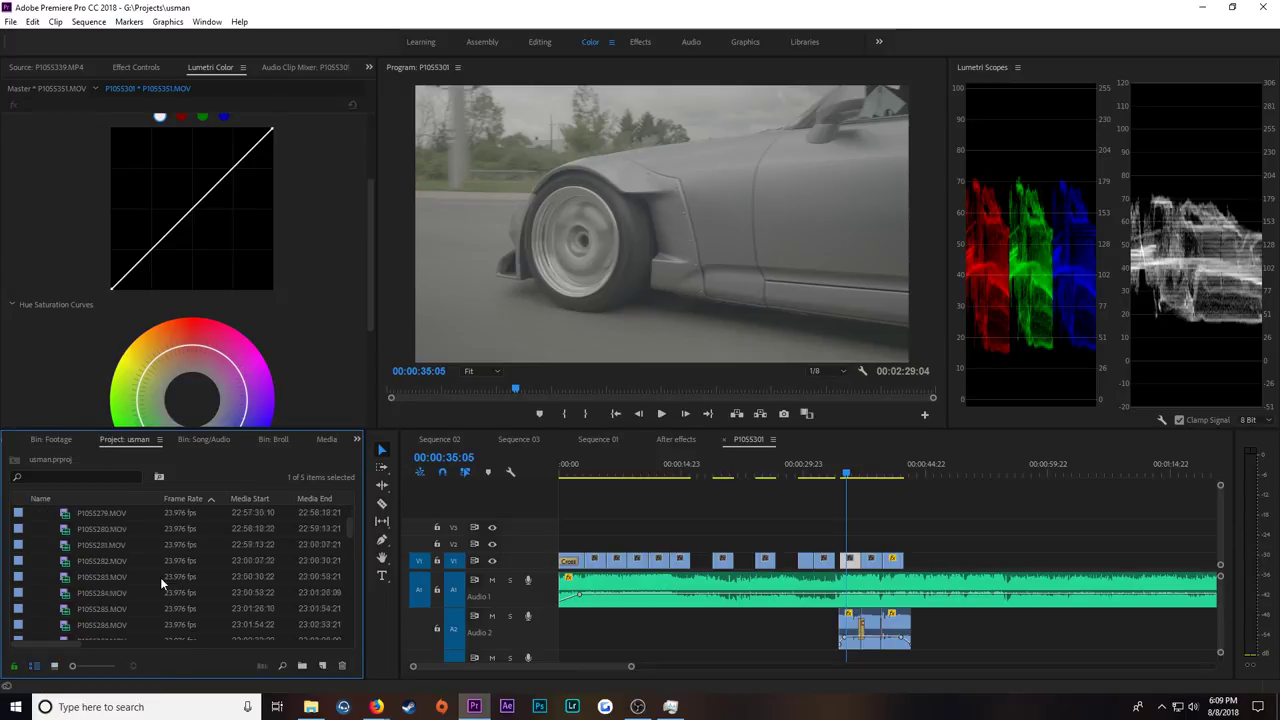
pyautogui.click(37, 528)
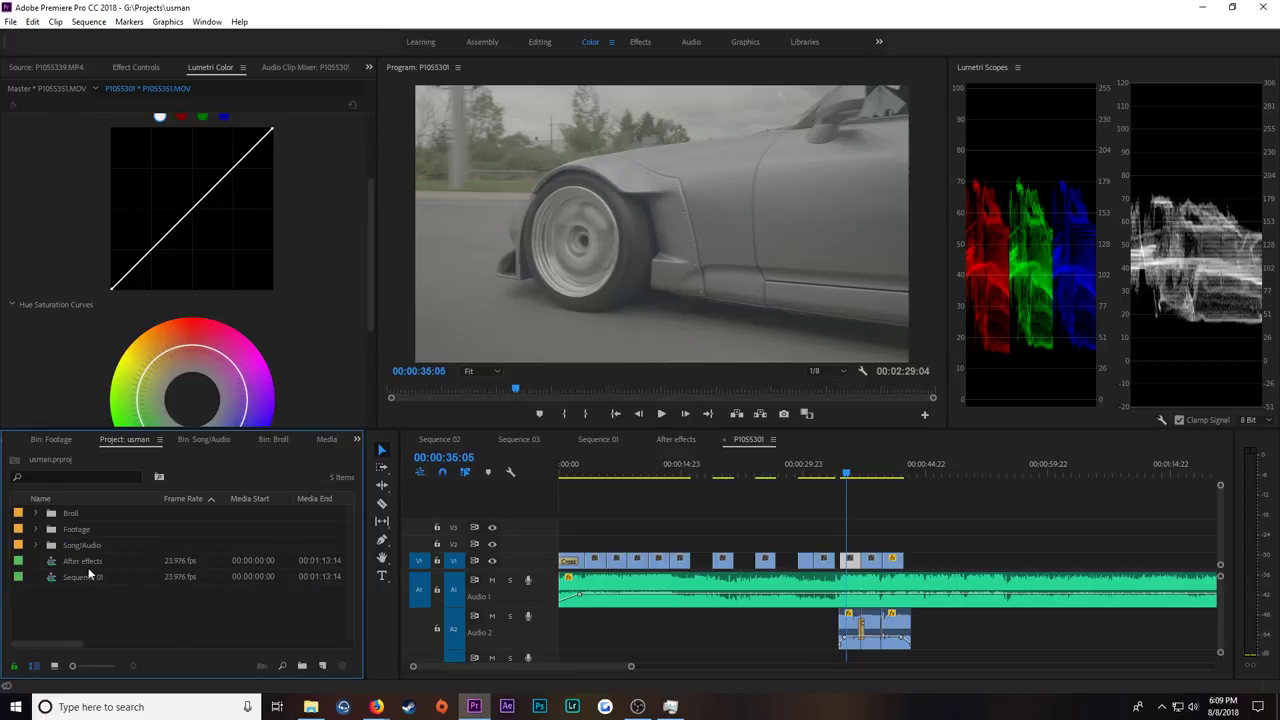
# Step: Review the color-graded car shots in Sequence 01 around 00:00:39:10 and 00:01:05:13, and save the project
pyautogui.click(606, 442)
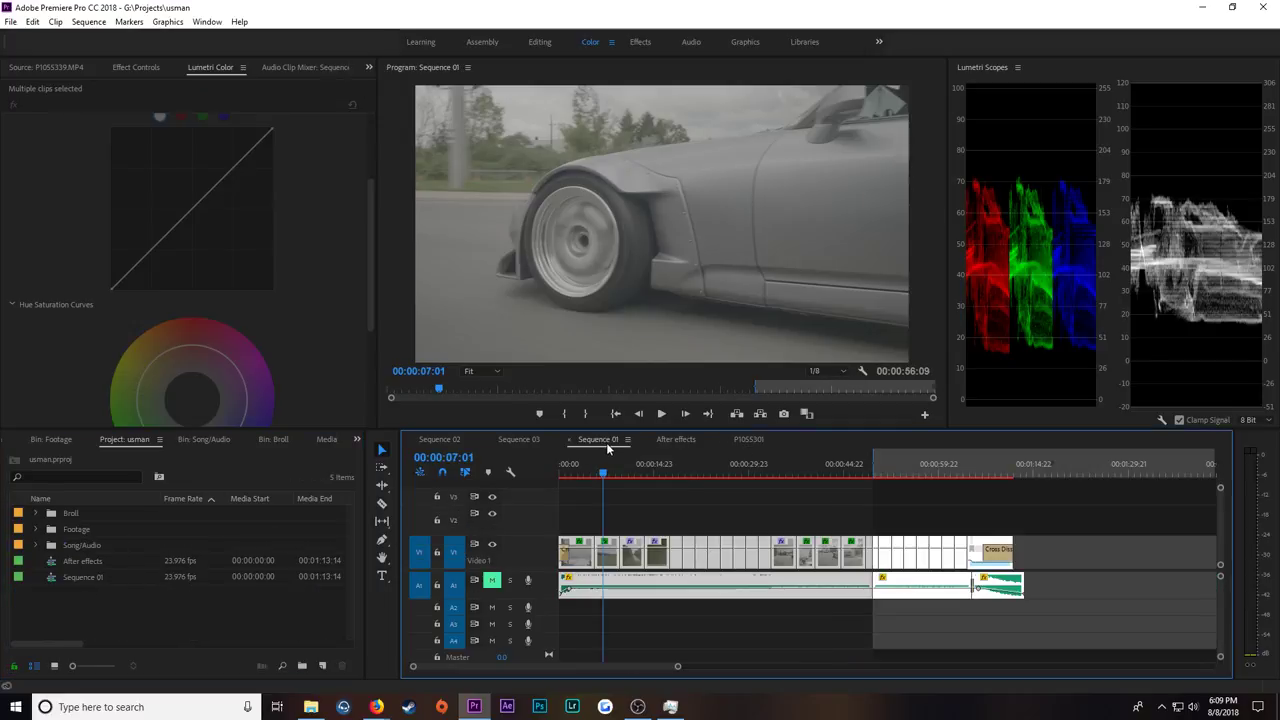
pyautogui.moveTo(677, 666); pyautogui.dragTo(646, 666)
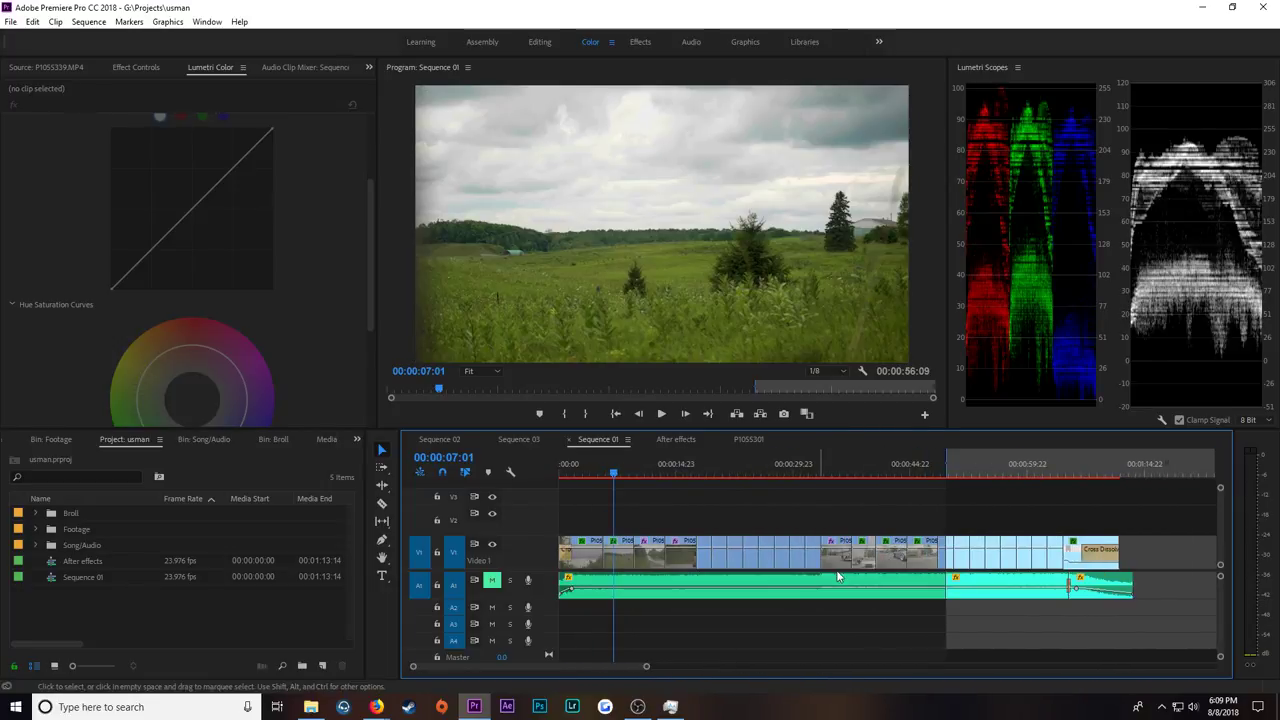
pyautogui.click(857, 465)
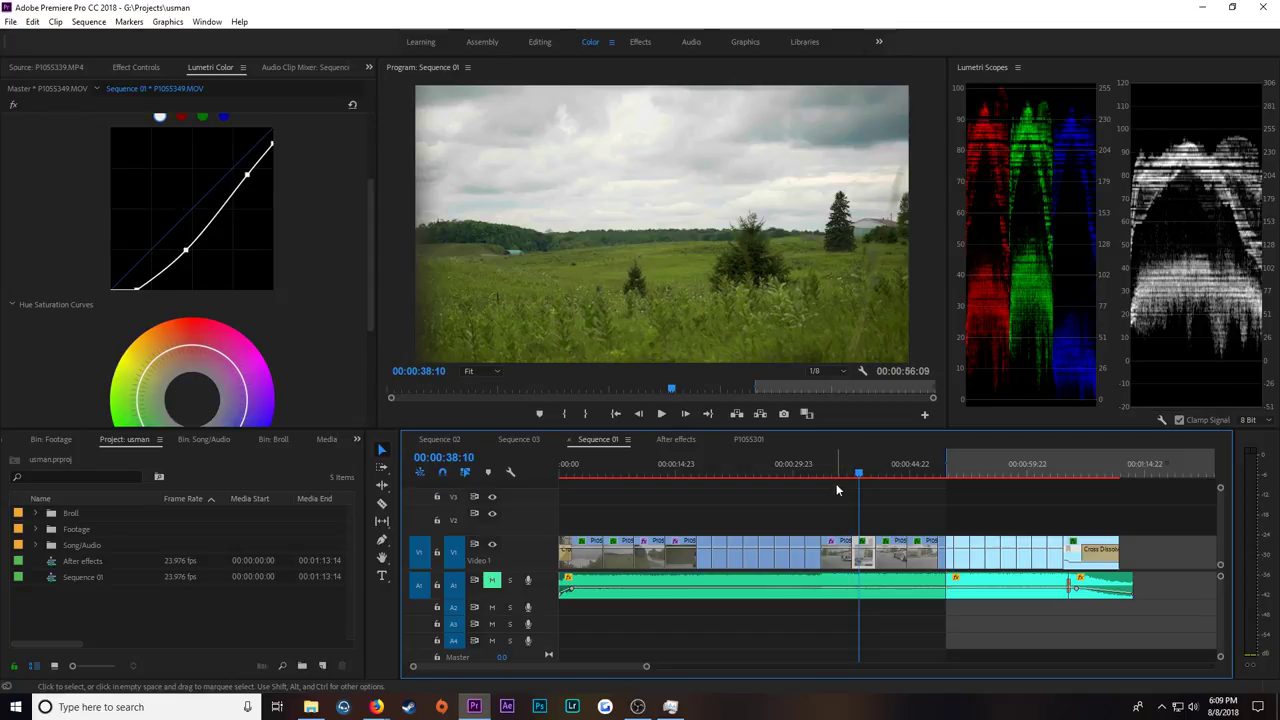
pyautogui.moveTo(855, 472); pyautogui.dragTo(866, 473)
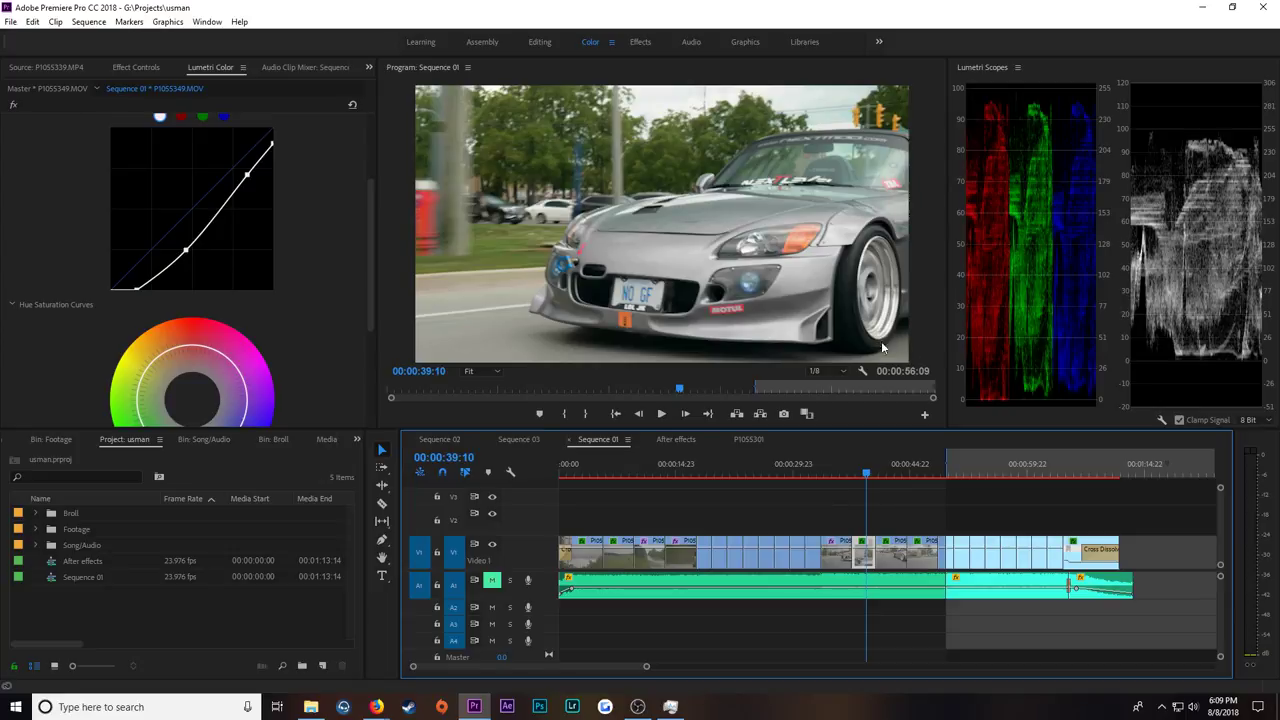
pyautogui.moveTo(1116, 471); pyautogui.dragTo(1075, 479)
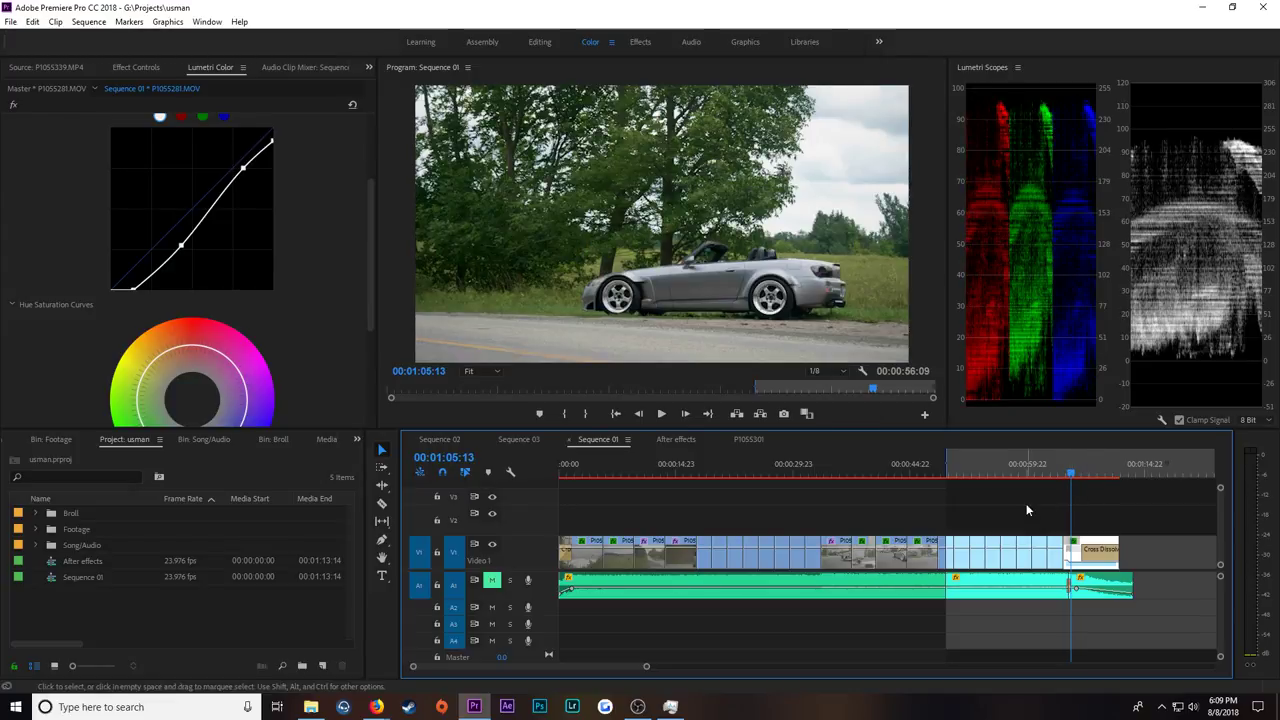
pyautogui.hotkey('ctrl', 's')
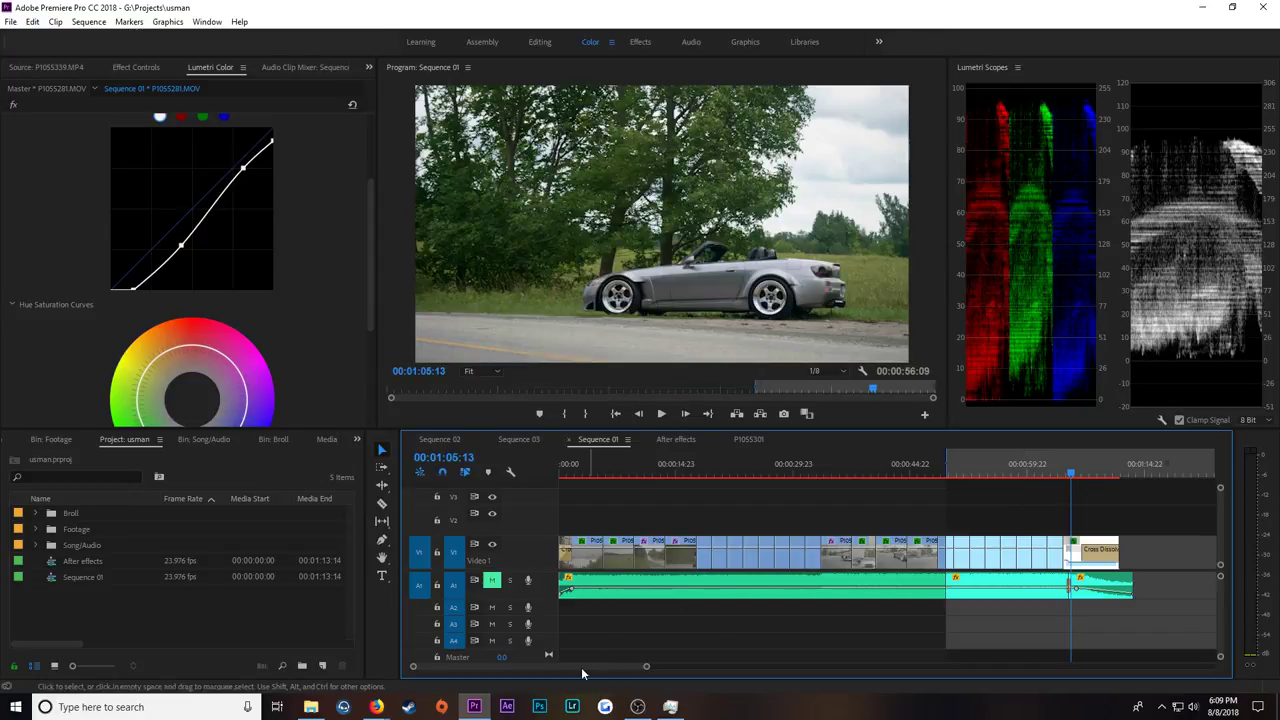
pyautogui.moveTo(376, 706)
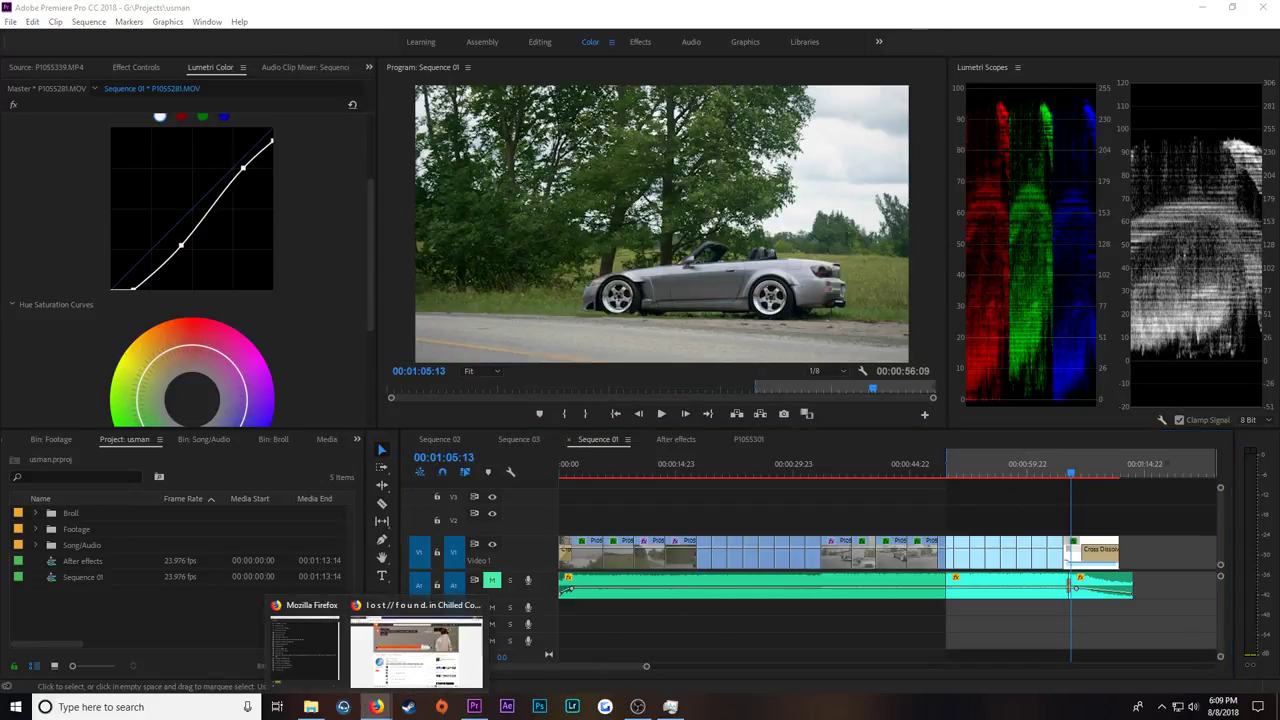